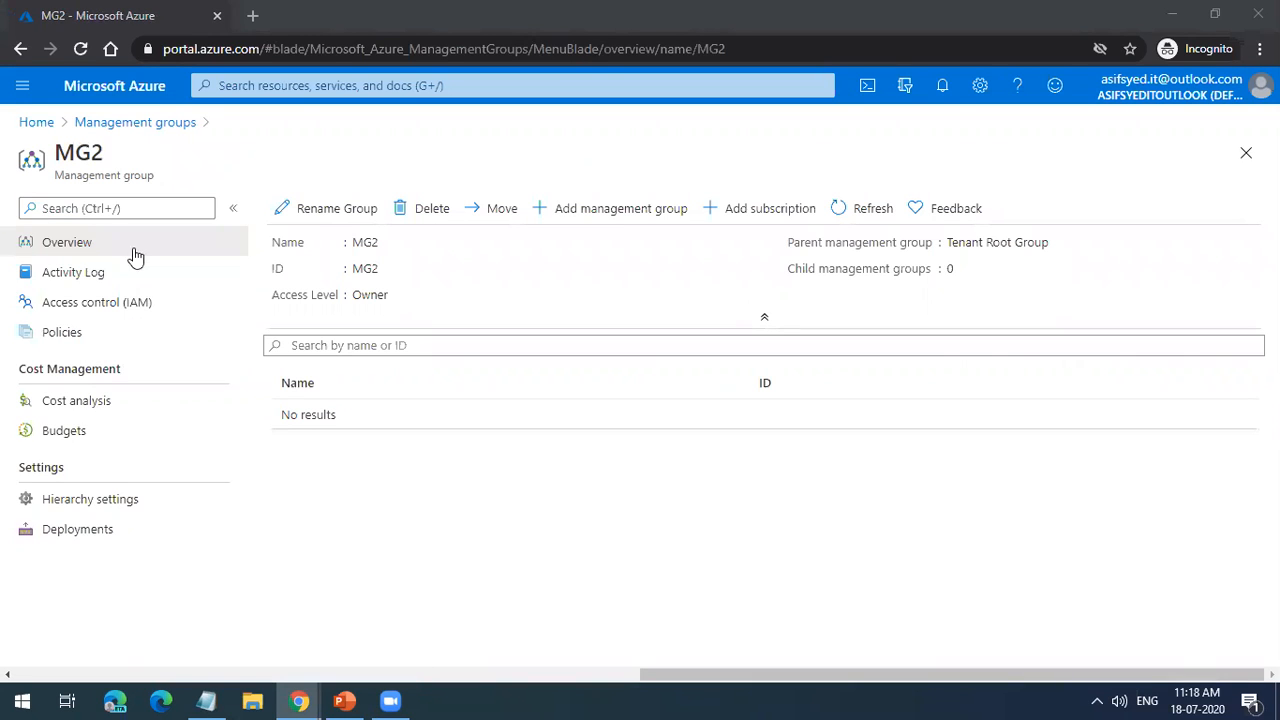
Step: Assign the Owner role on management group MG2 to the Azure AD account User 1 and save the assignment
double_click(362, 243)
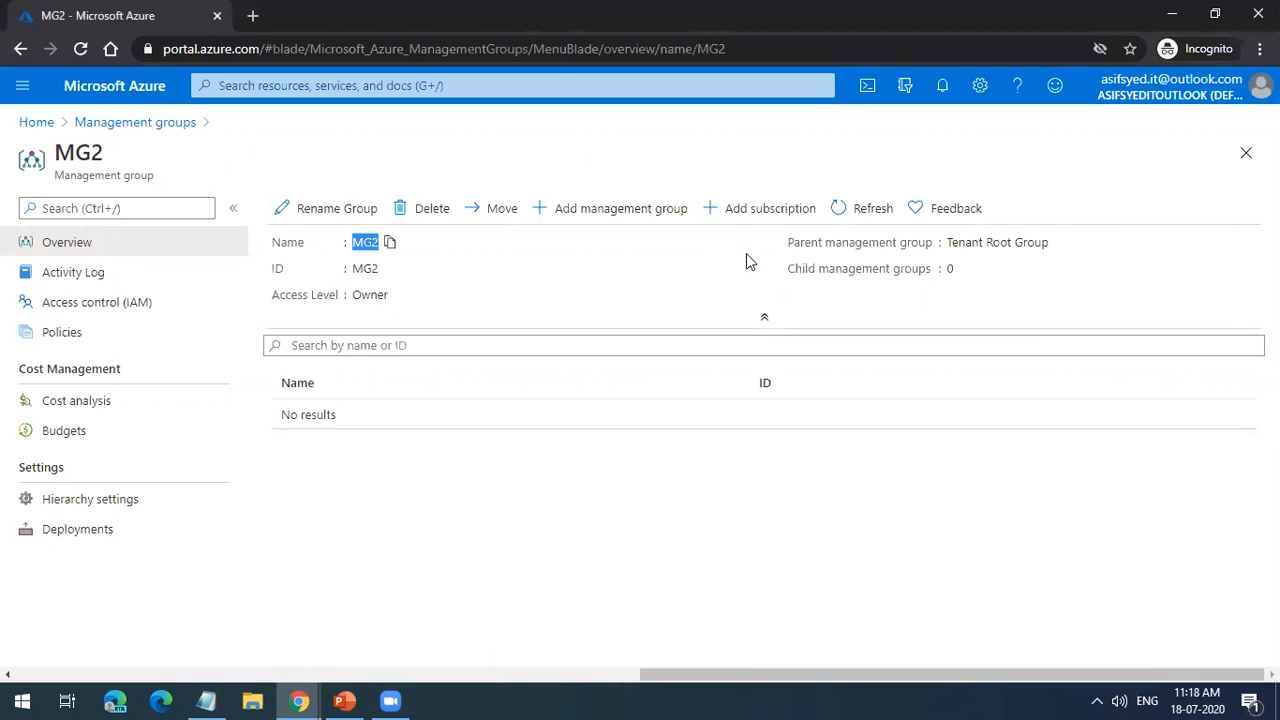
triple_click(983, 246)
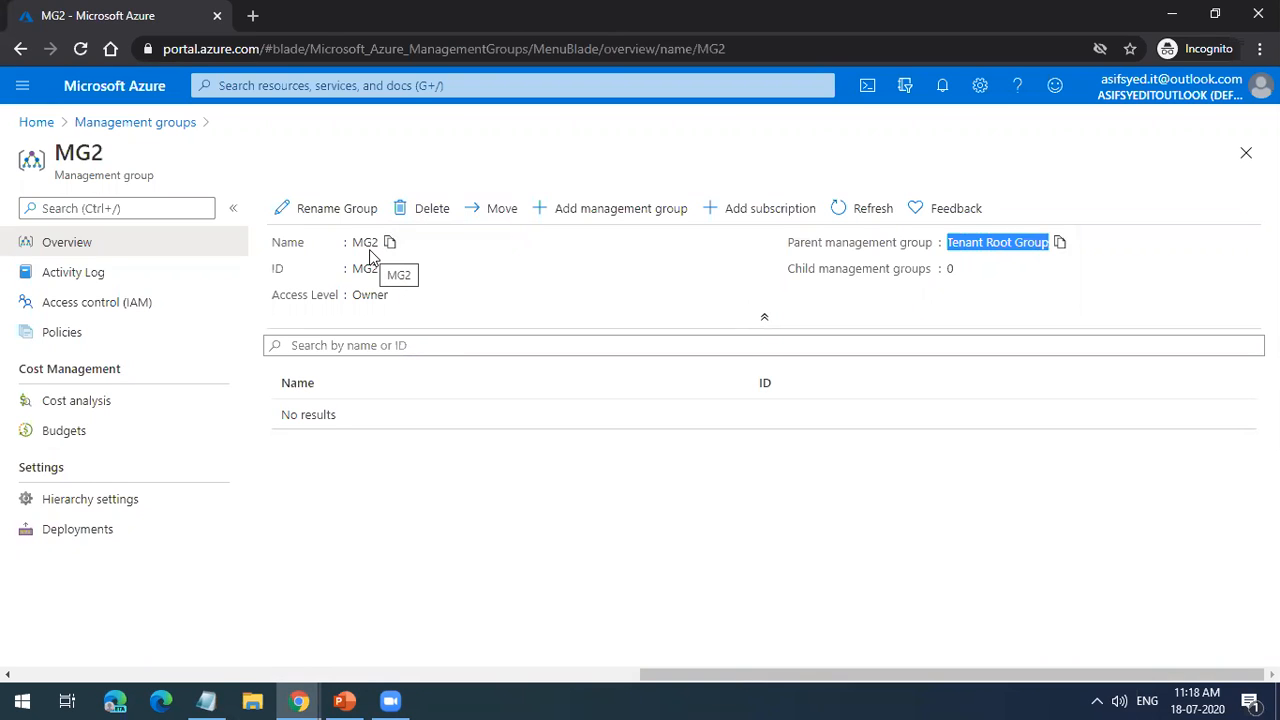
left_click(92, 308)
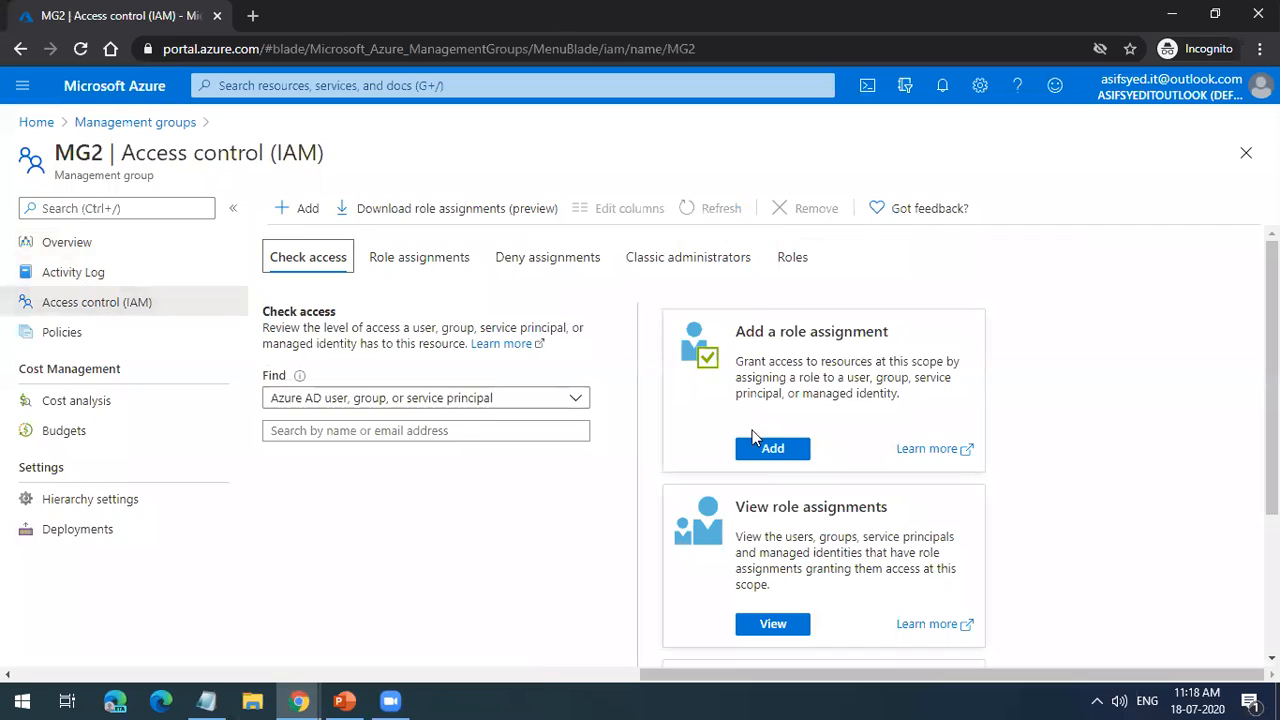
left_click(771, 452)
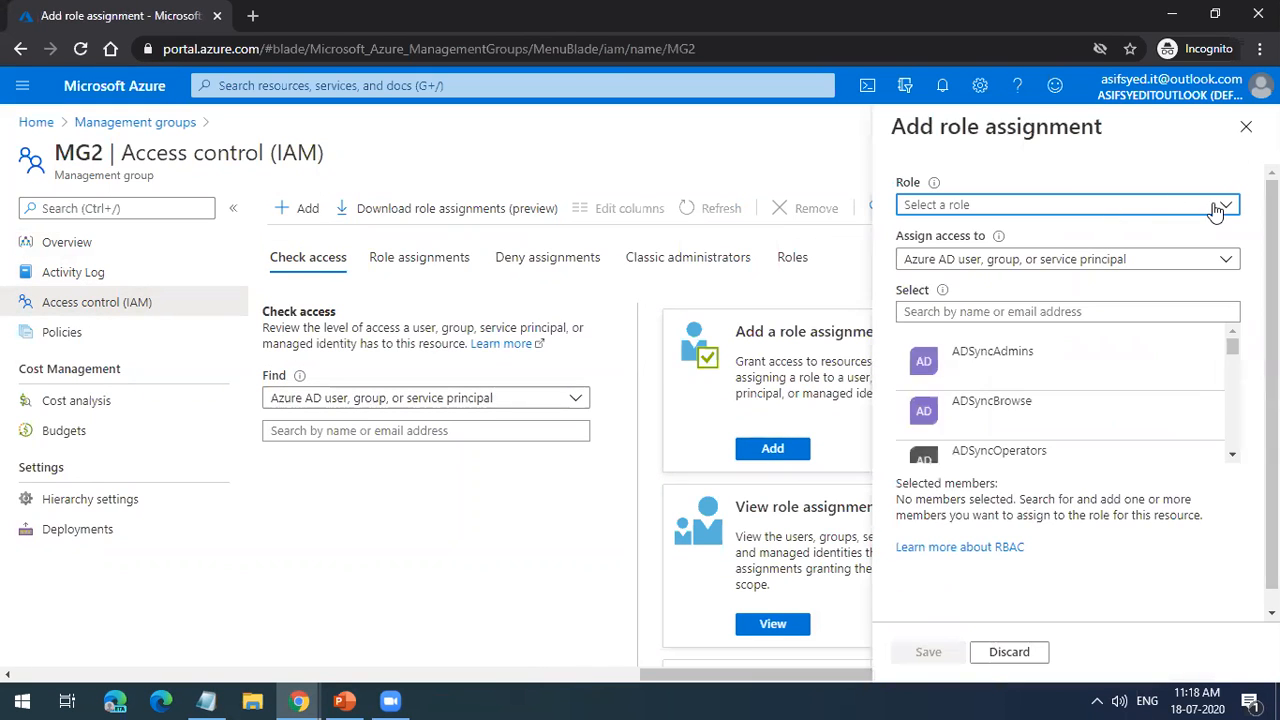
left_click(1229, 207)
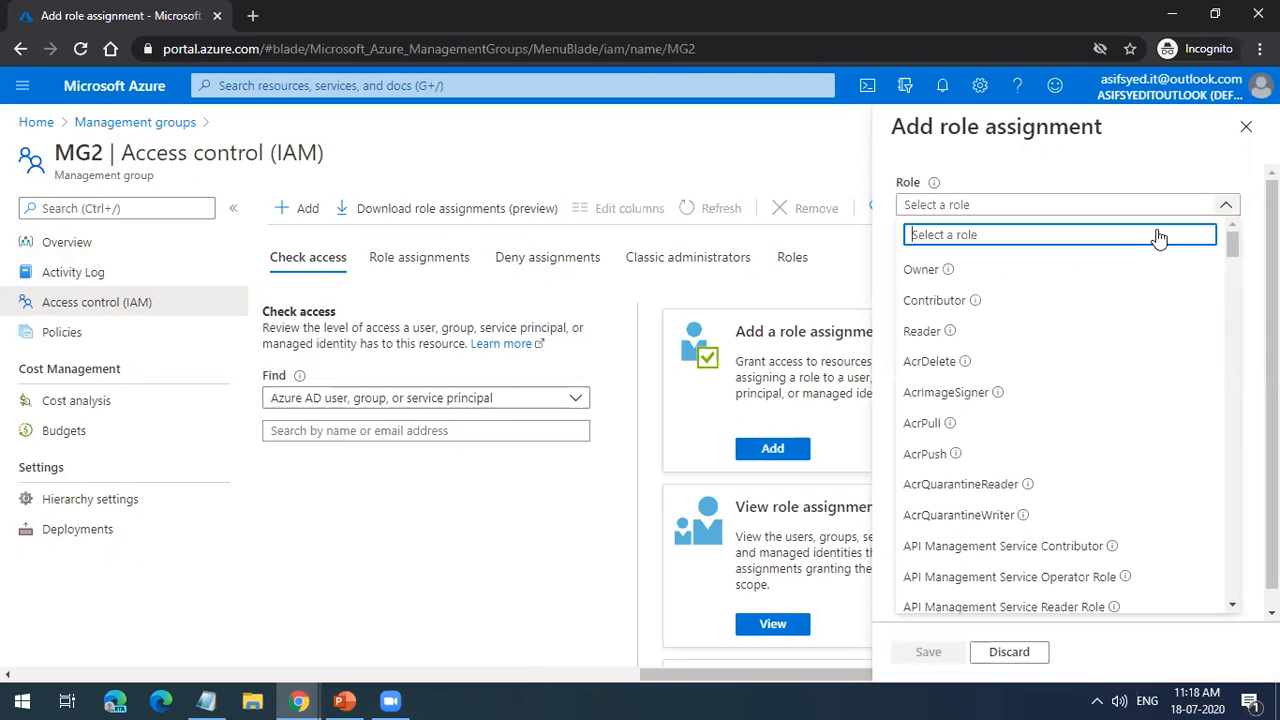
left_click(1024, 283)
left_click(1009, 312)
type("user")
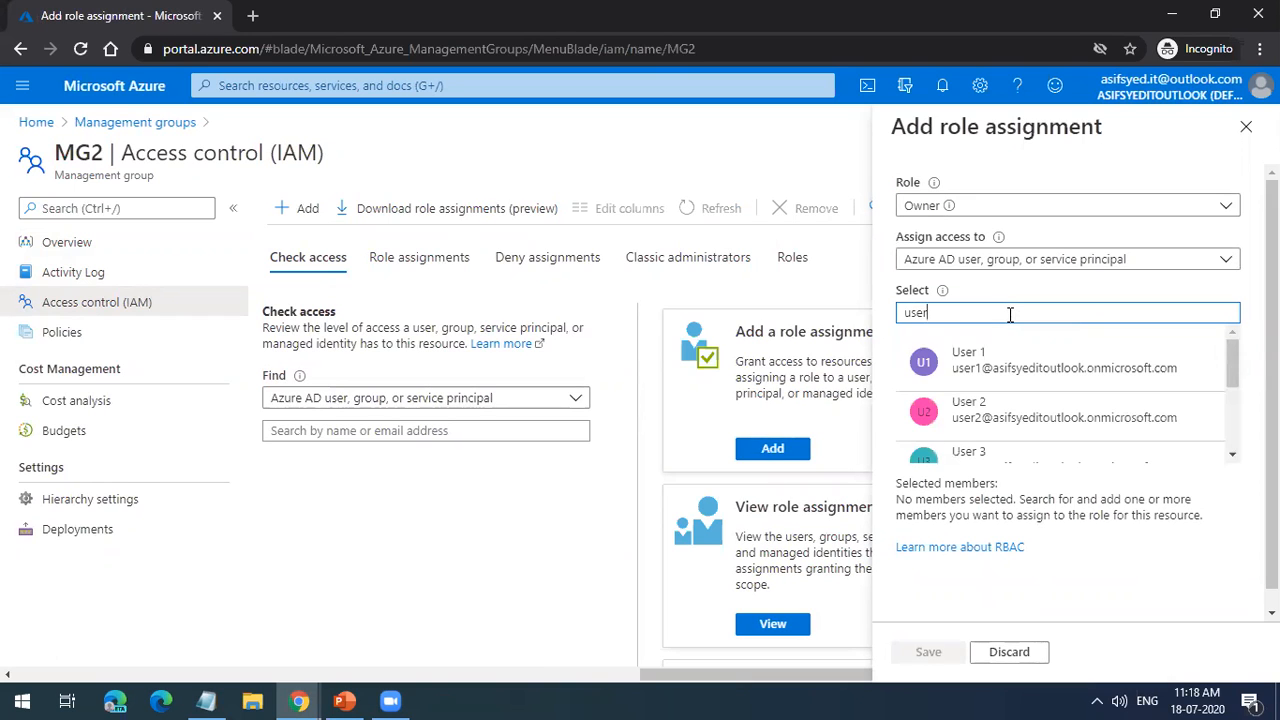
left_click(1018, 366)
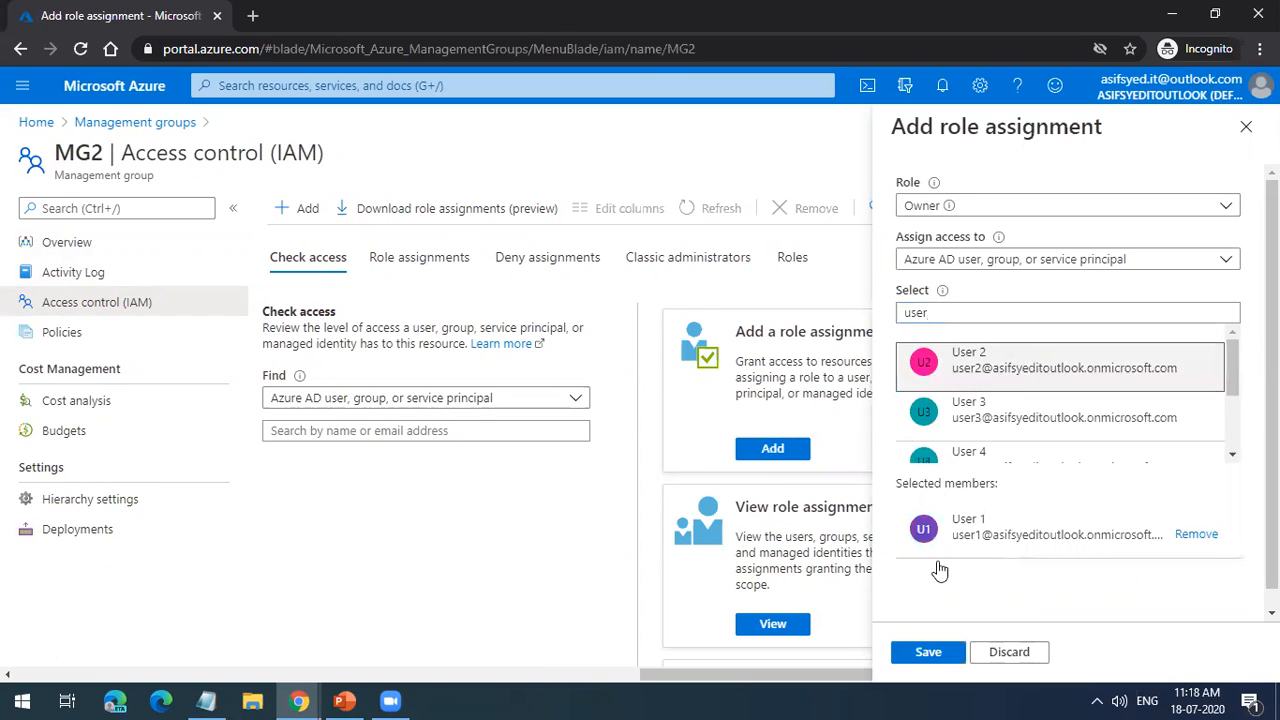
left_click(939, 653)
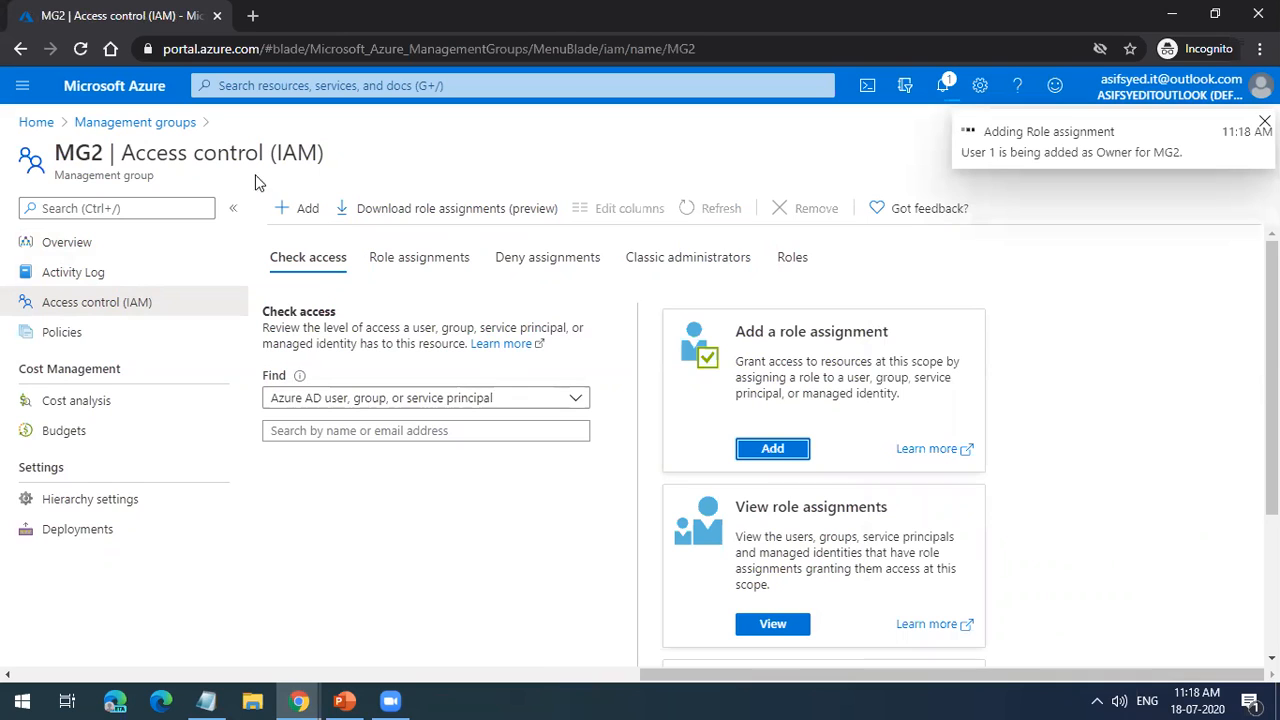
Step: Go to the Tenant Root Group level and open the access control role assignments of Azure subscription 1
left_click(172, 130)
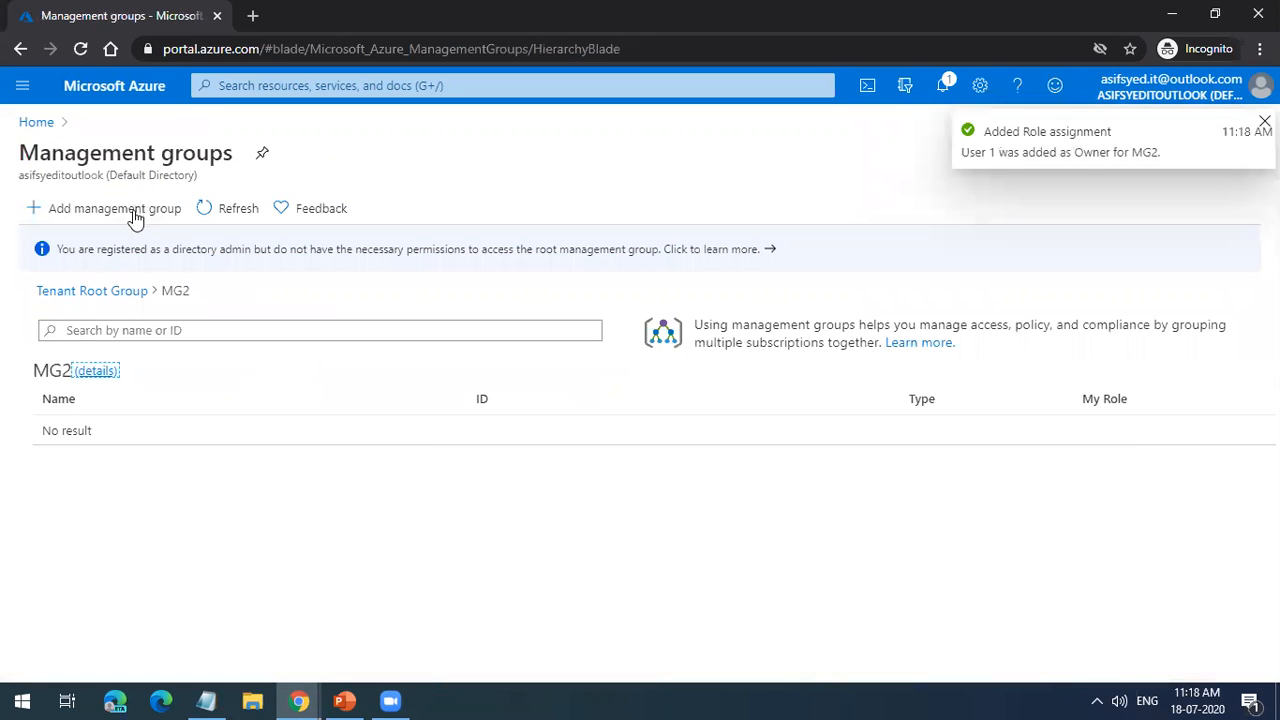
left_click(118, 291)
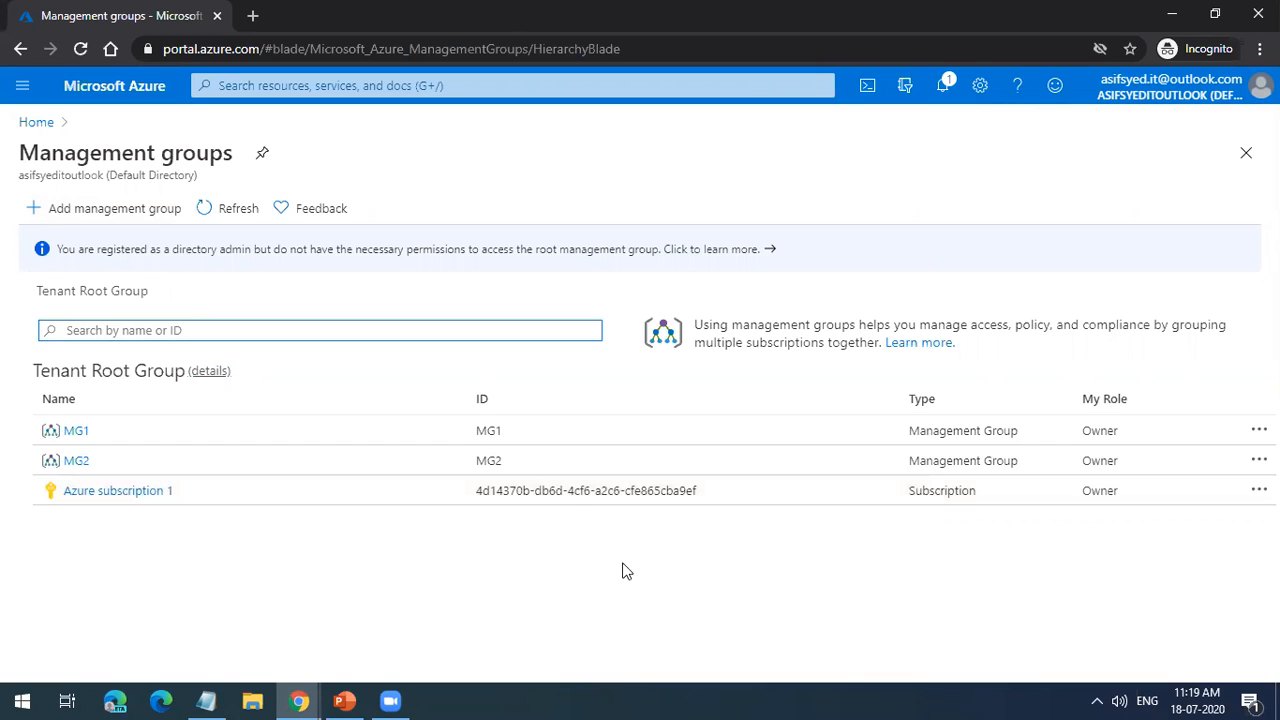
left_click(640, 500)
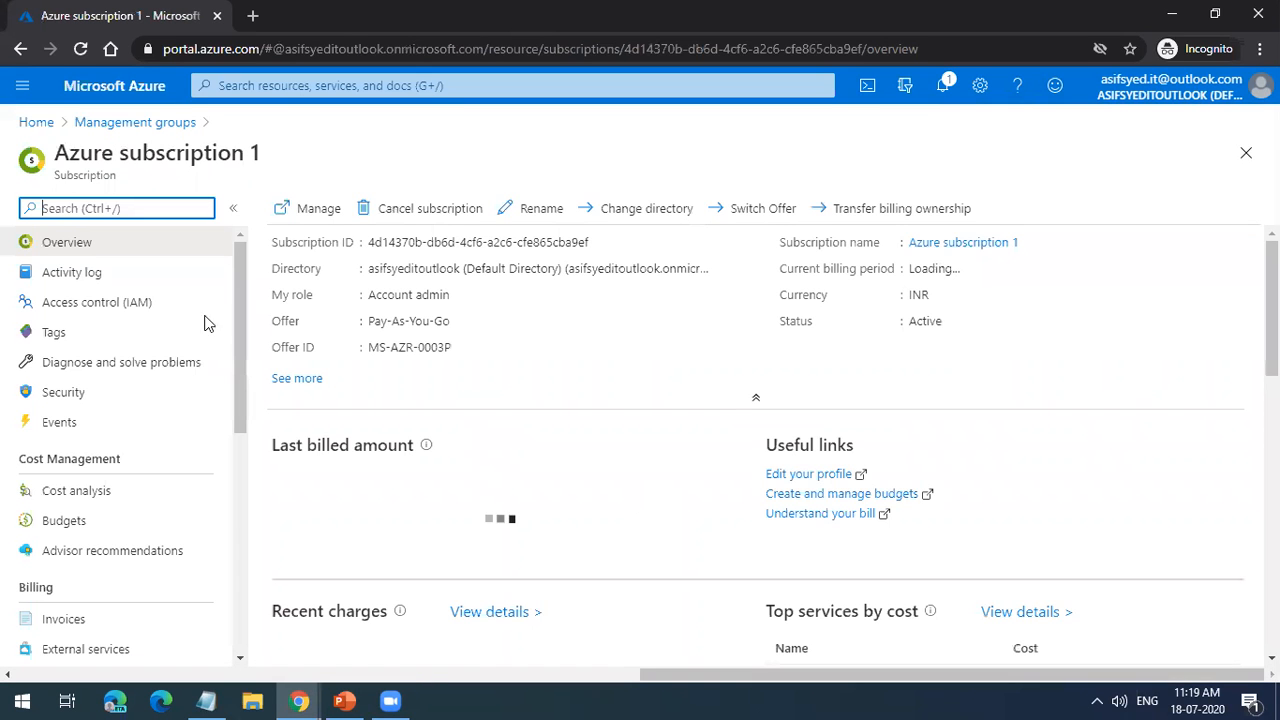
left_click(139, 320)
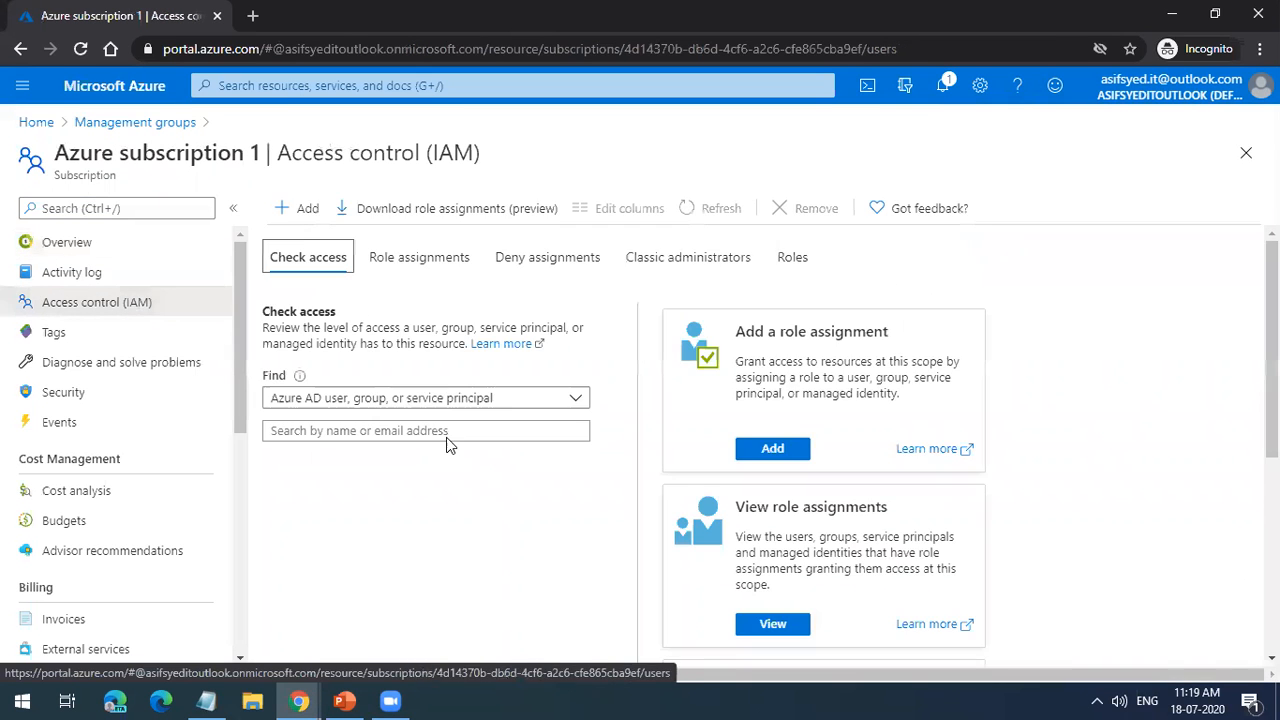
left_click(419, 266)
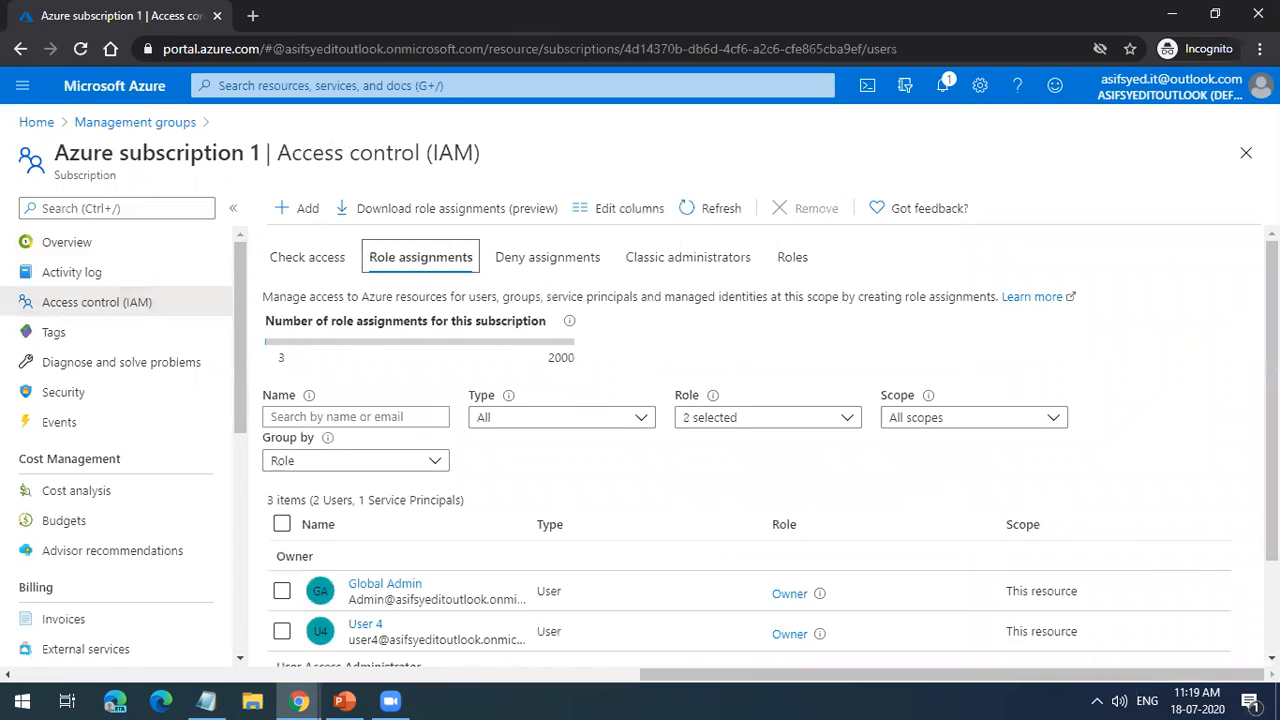
Step: Refresh the subscription's role assignments and examine which accounts hold the Owner and User Access Administrator roles
scroll(1156, 550, "down", 2)
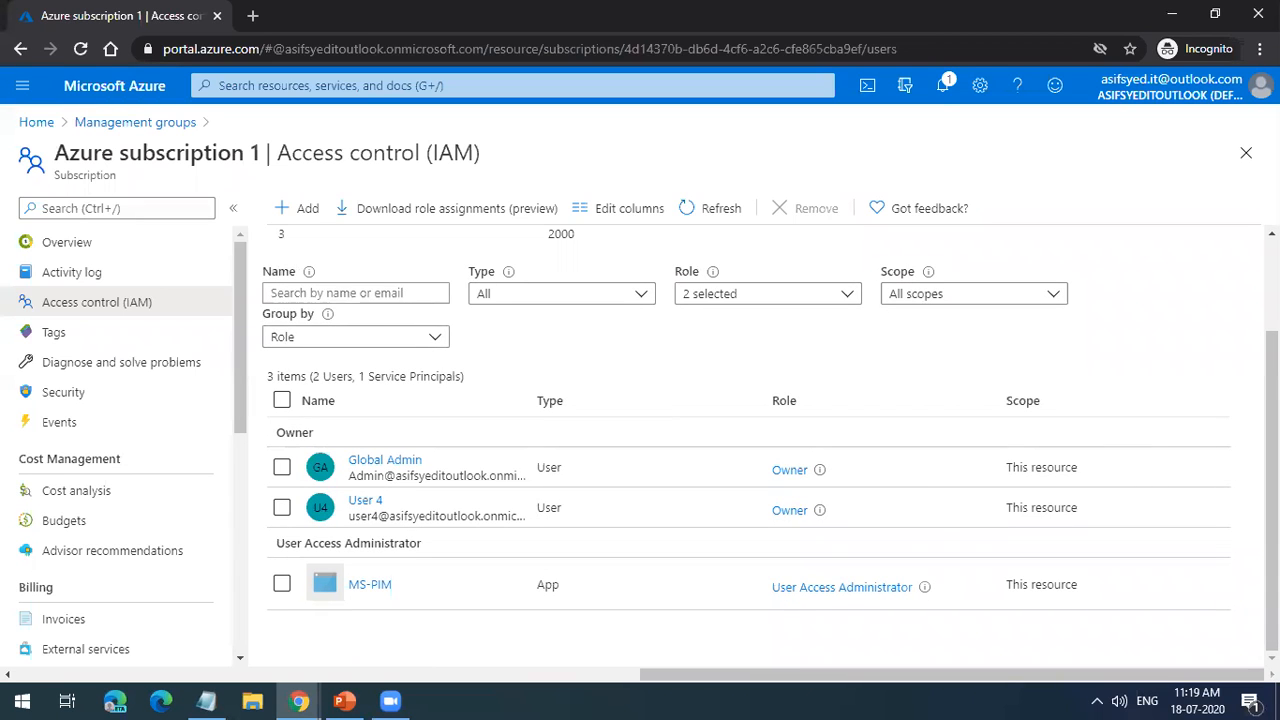
left_click_drag(1272, 480, 1272, 388)
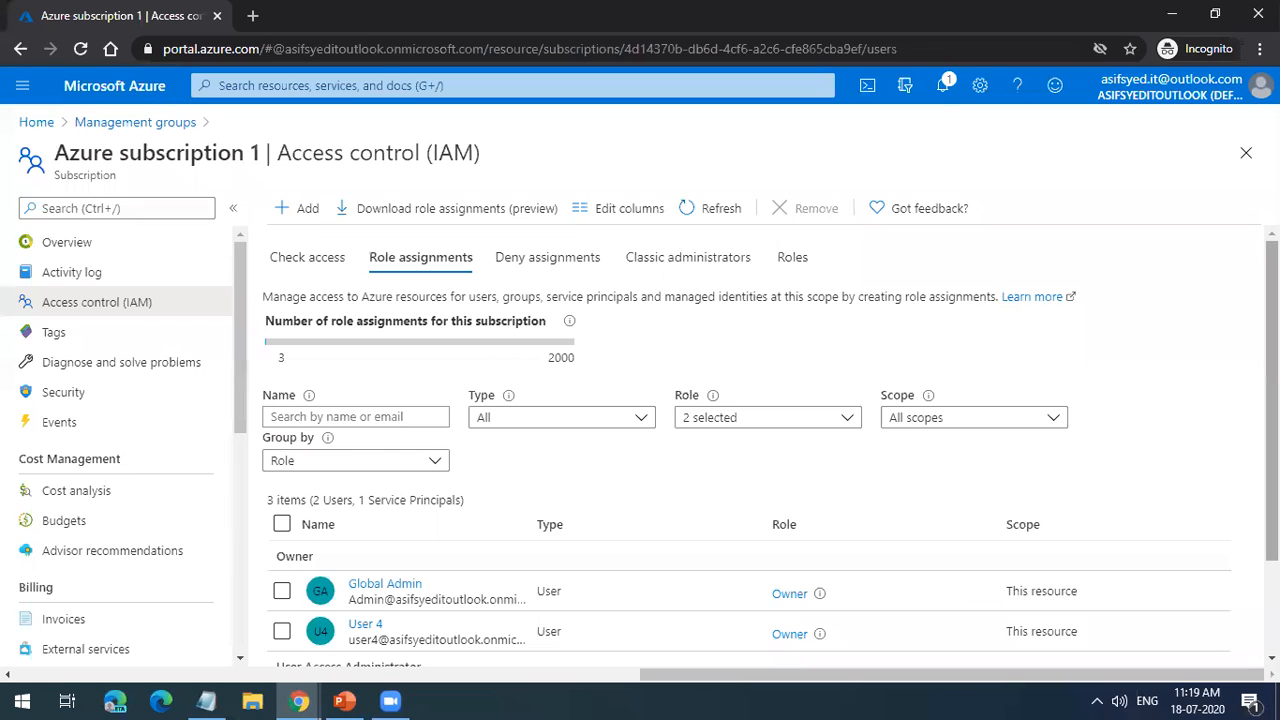
left_click(716, 214)
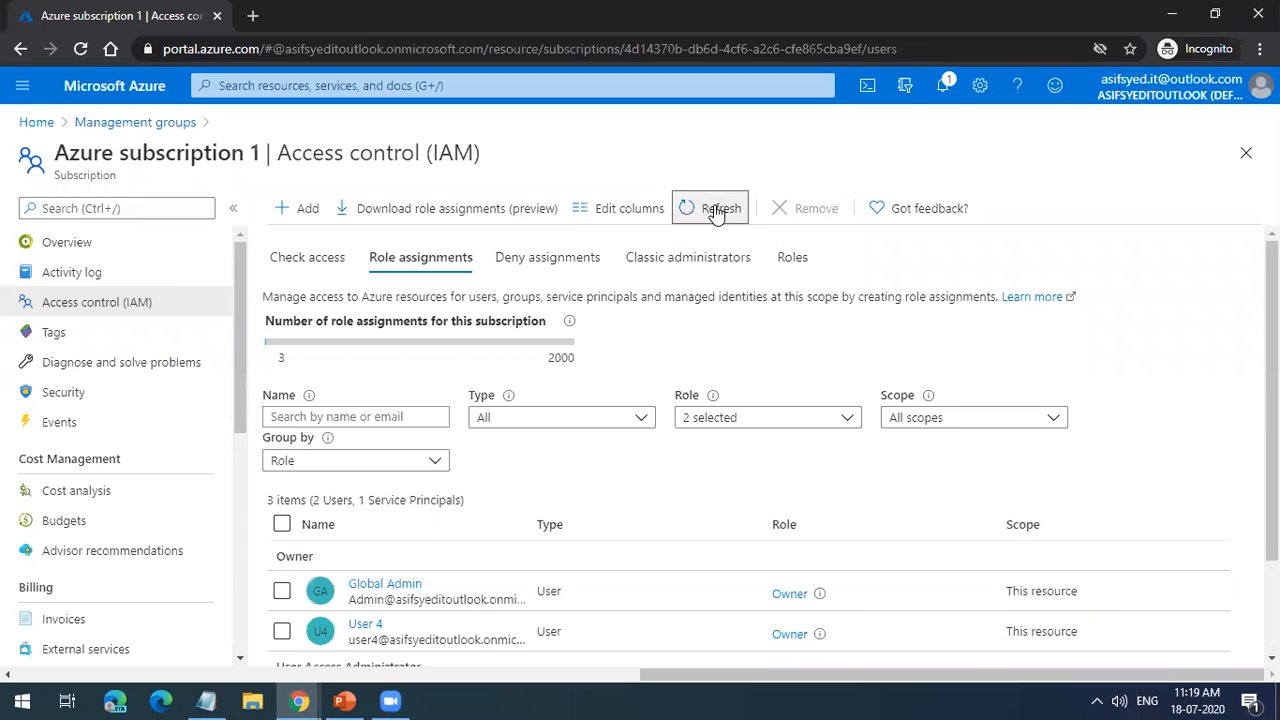
scroll(1100, 500, "down", 2)
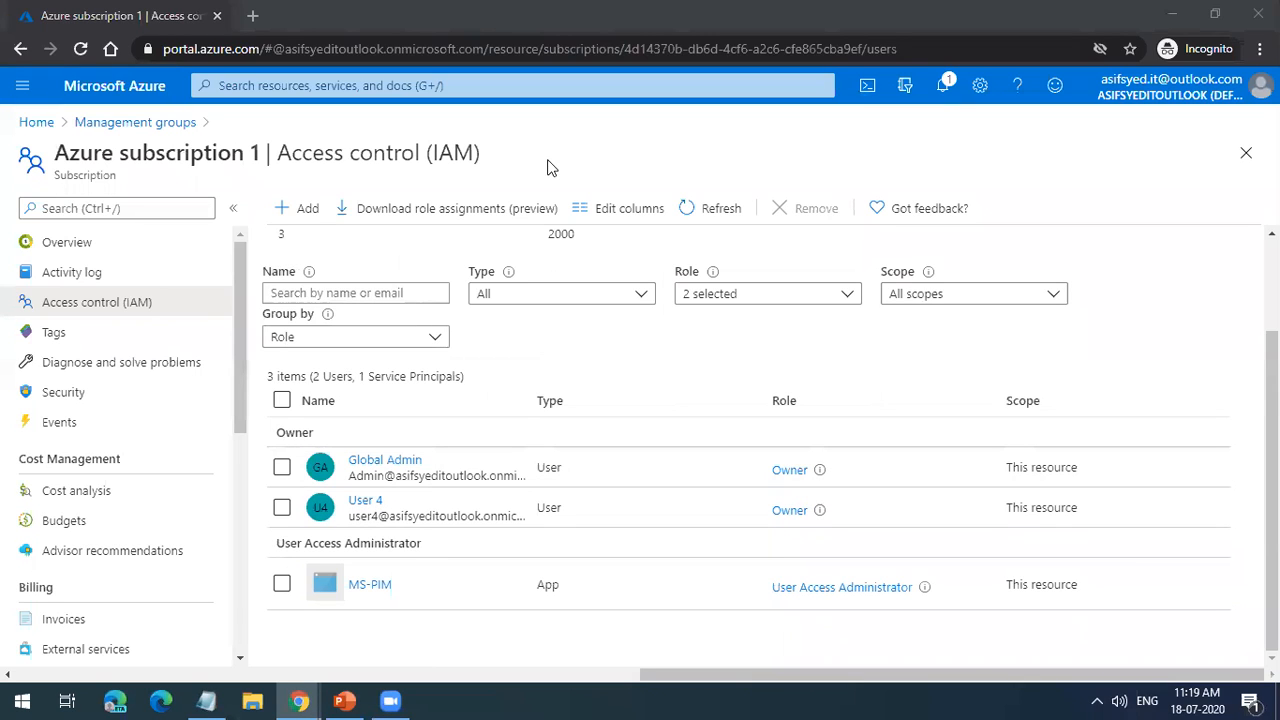
left_click(394, 443)
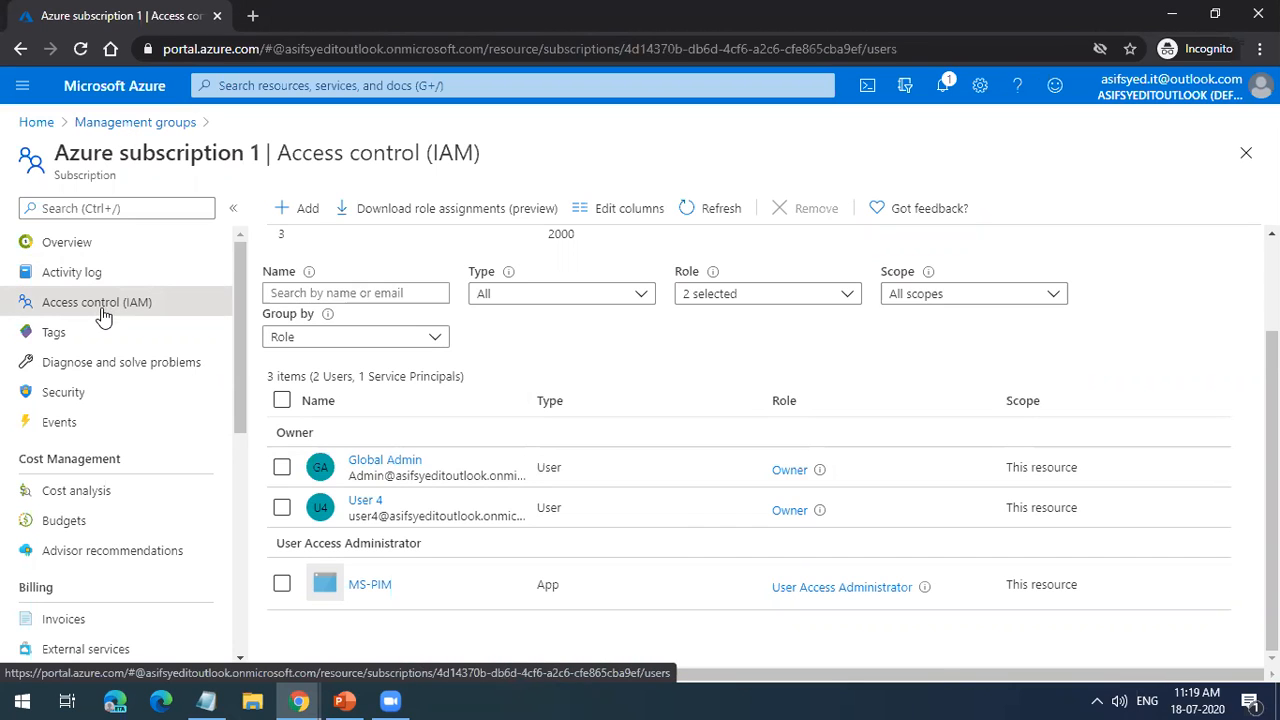
triple_click(206, 147)
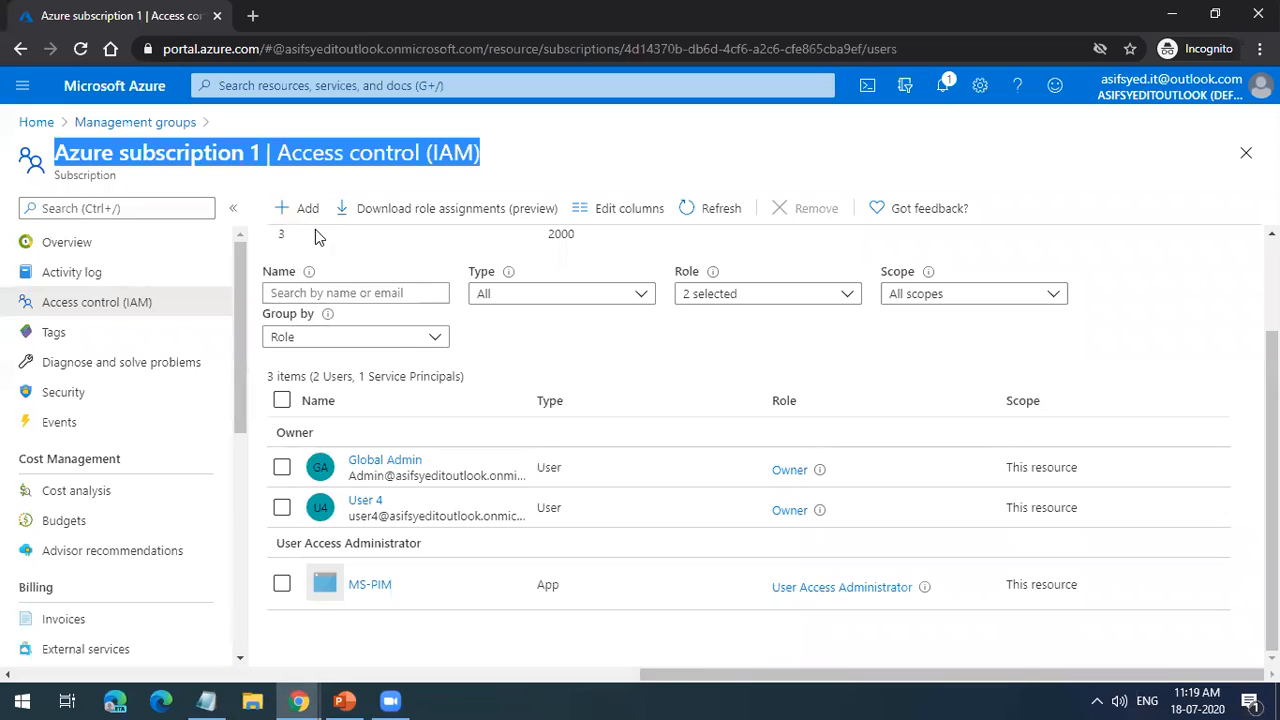
Step: Open the details of management group MG2 and check User 1 in its access control role assignments
left_click(121, 128)
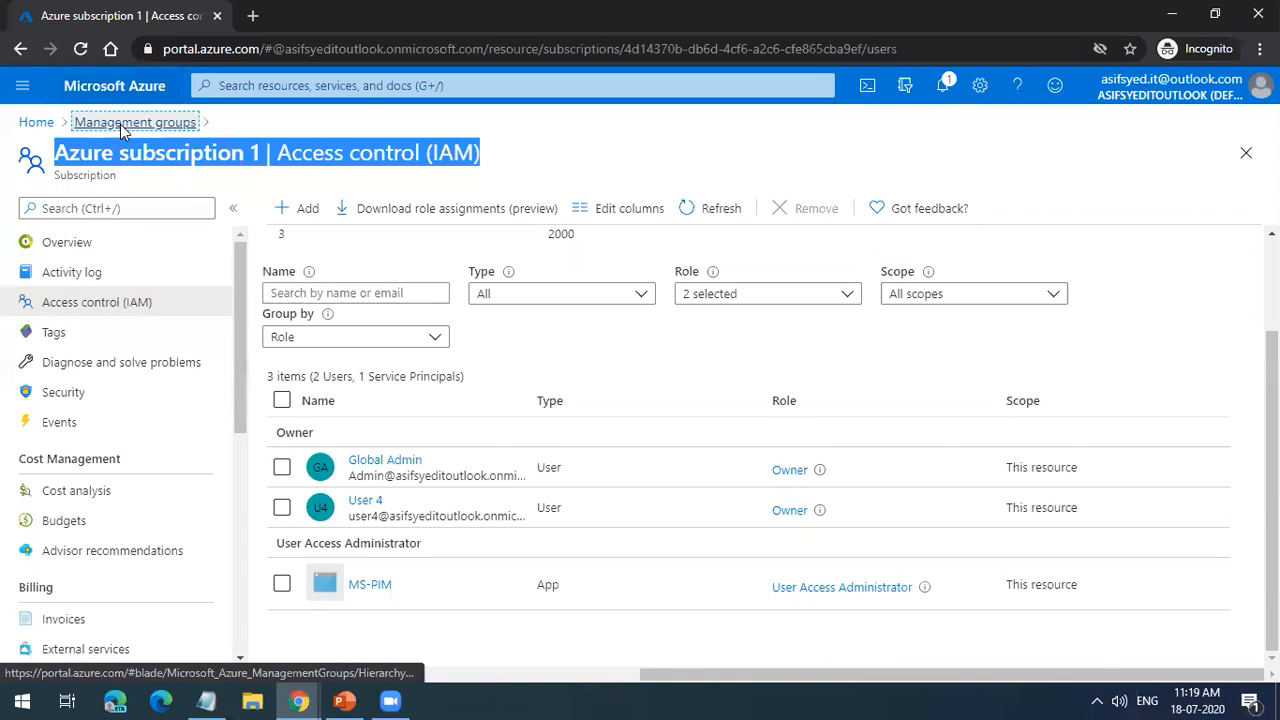
left_click(77, 461)
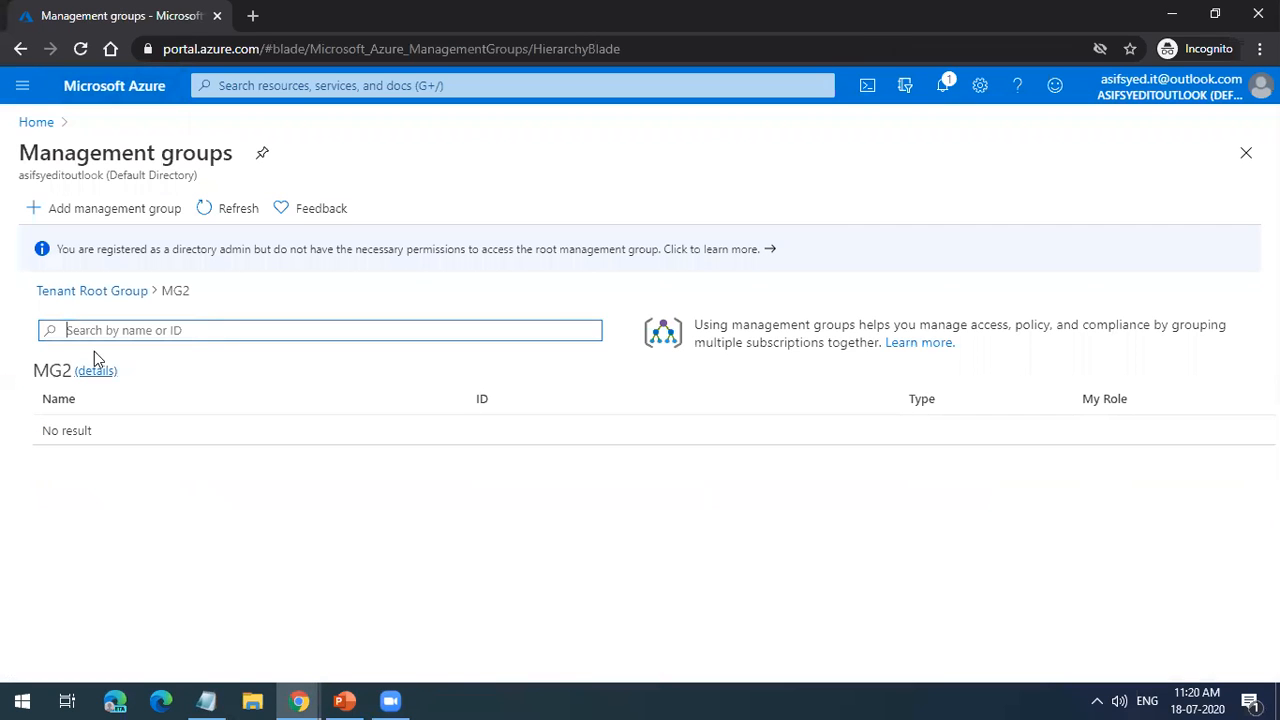
left_click(92, 374)
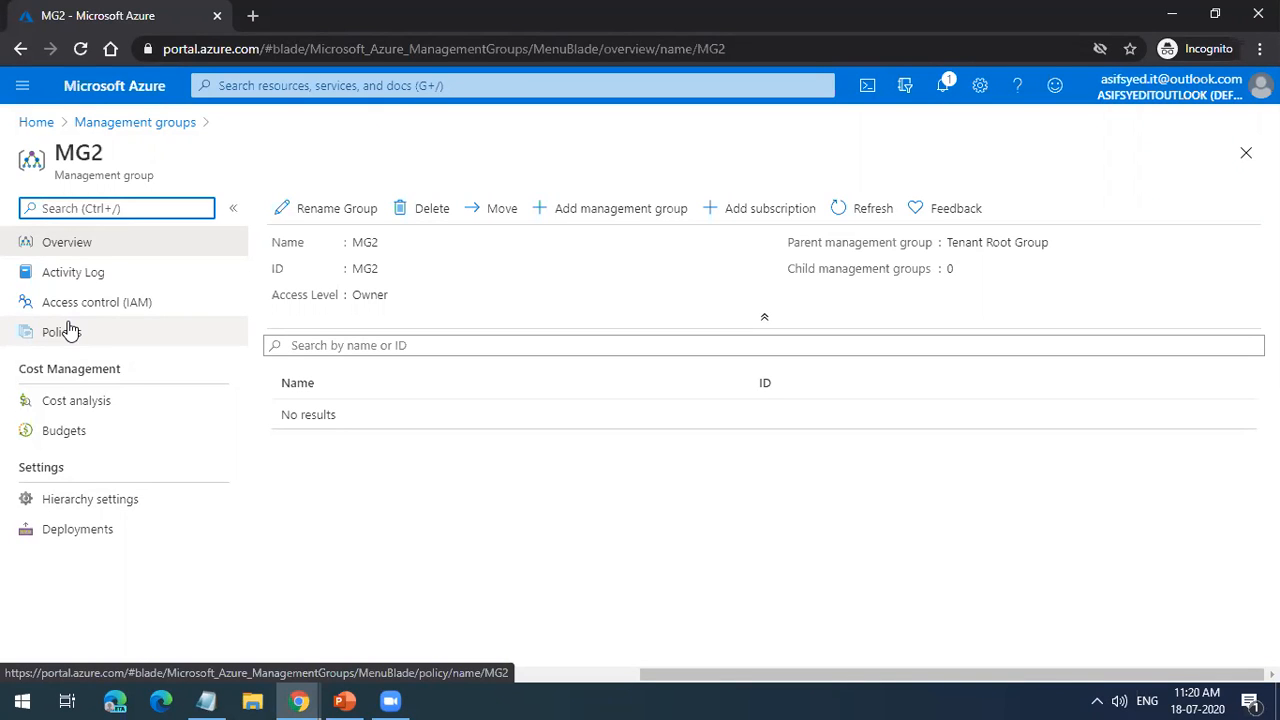
left_click(109, 279)
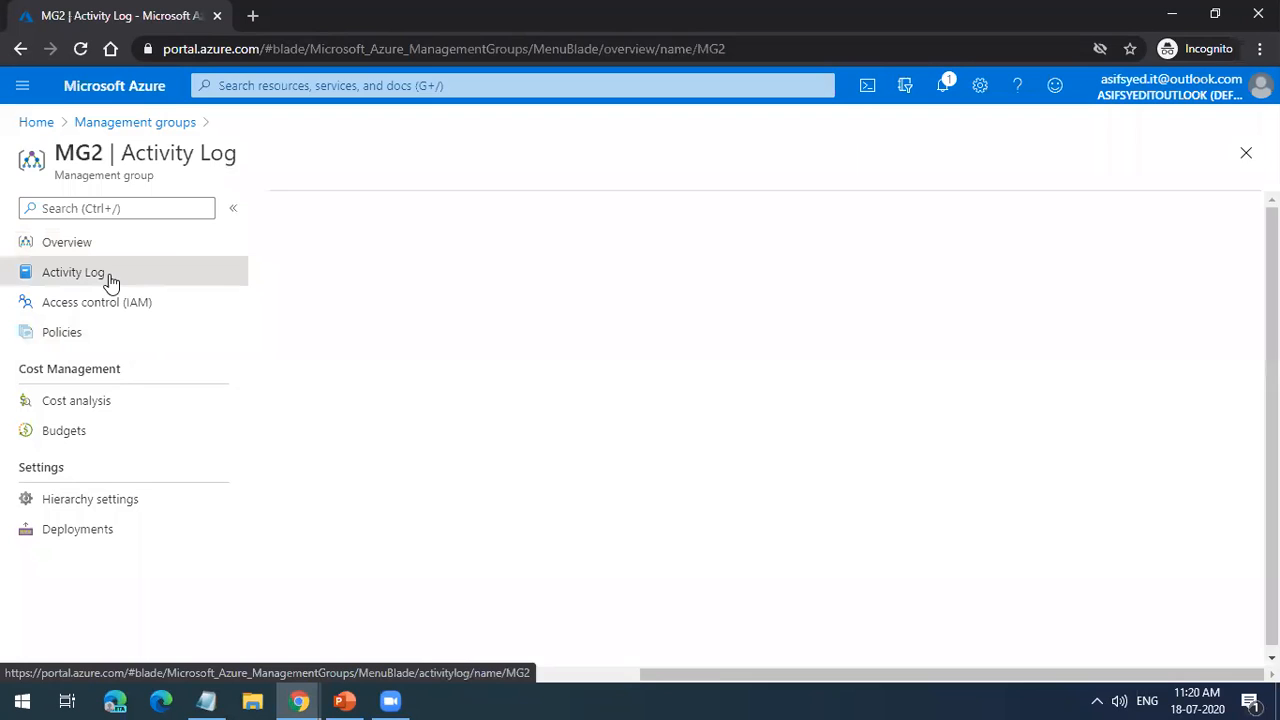
left_click(111, 306)
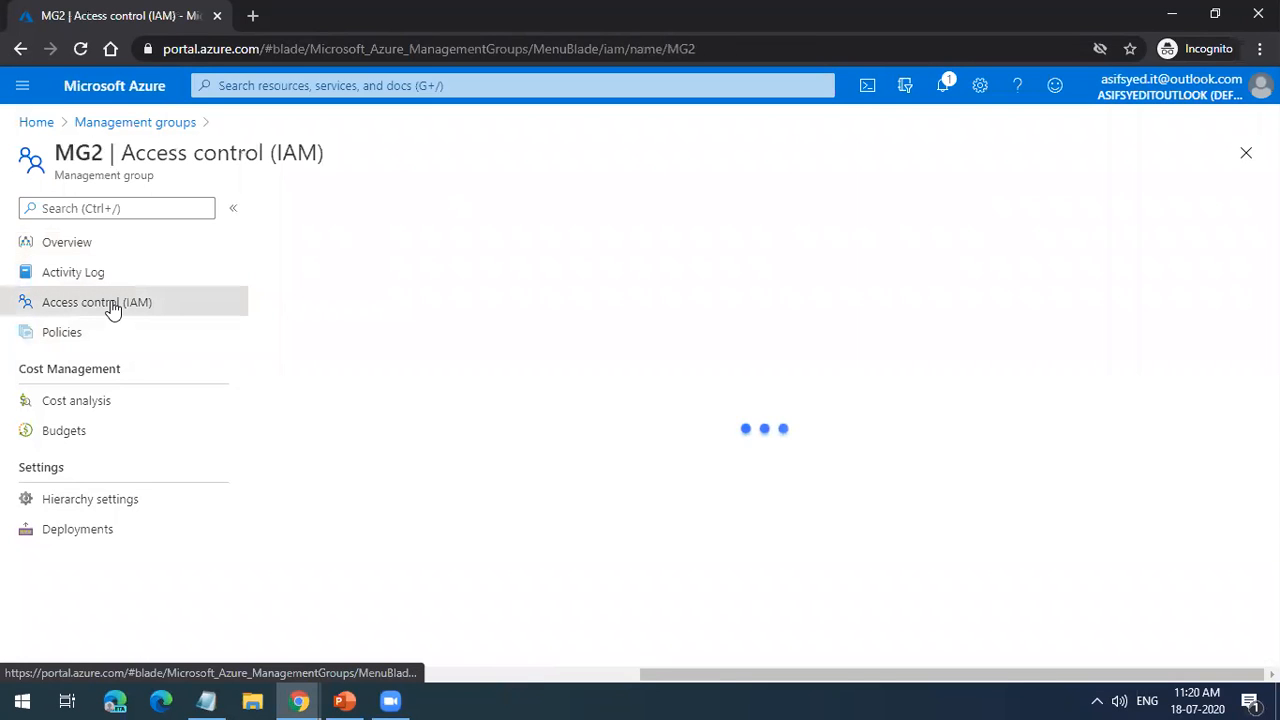
left_click(410, 257)
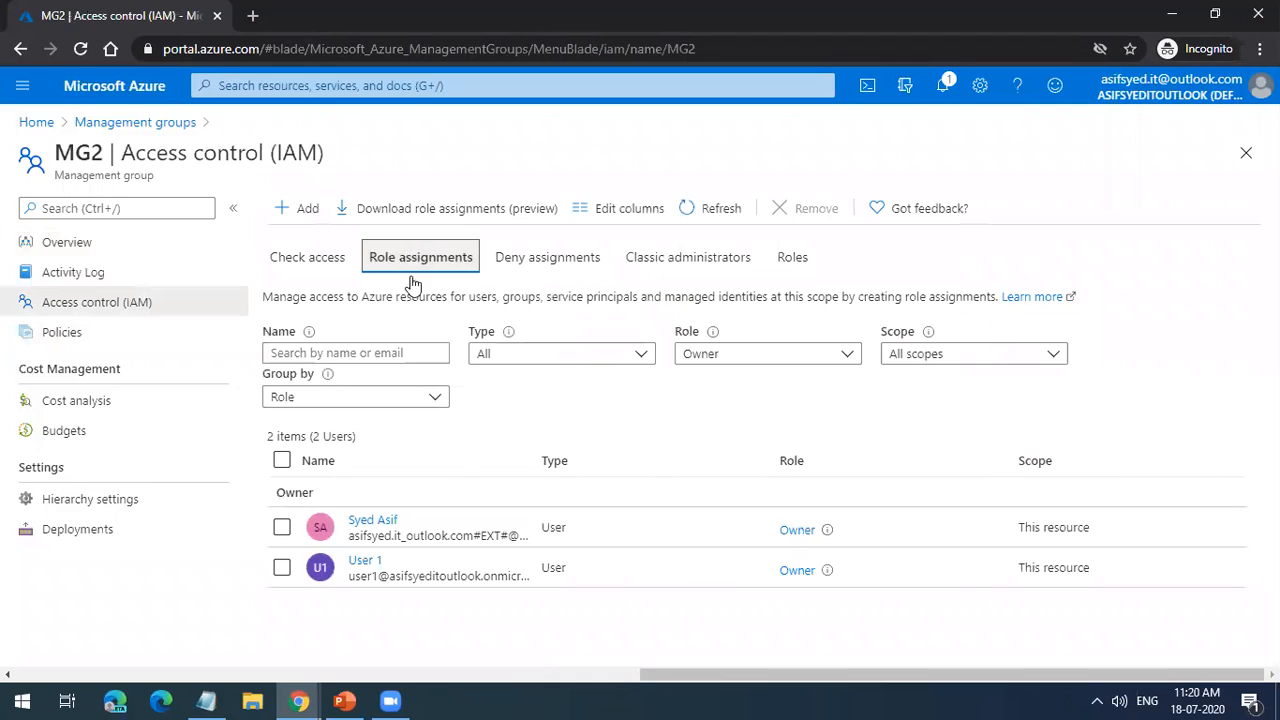
triple_click(444, 576)
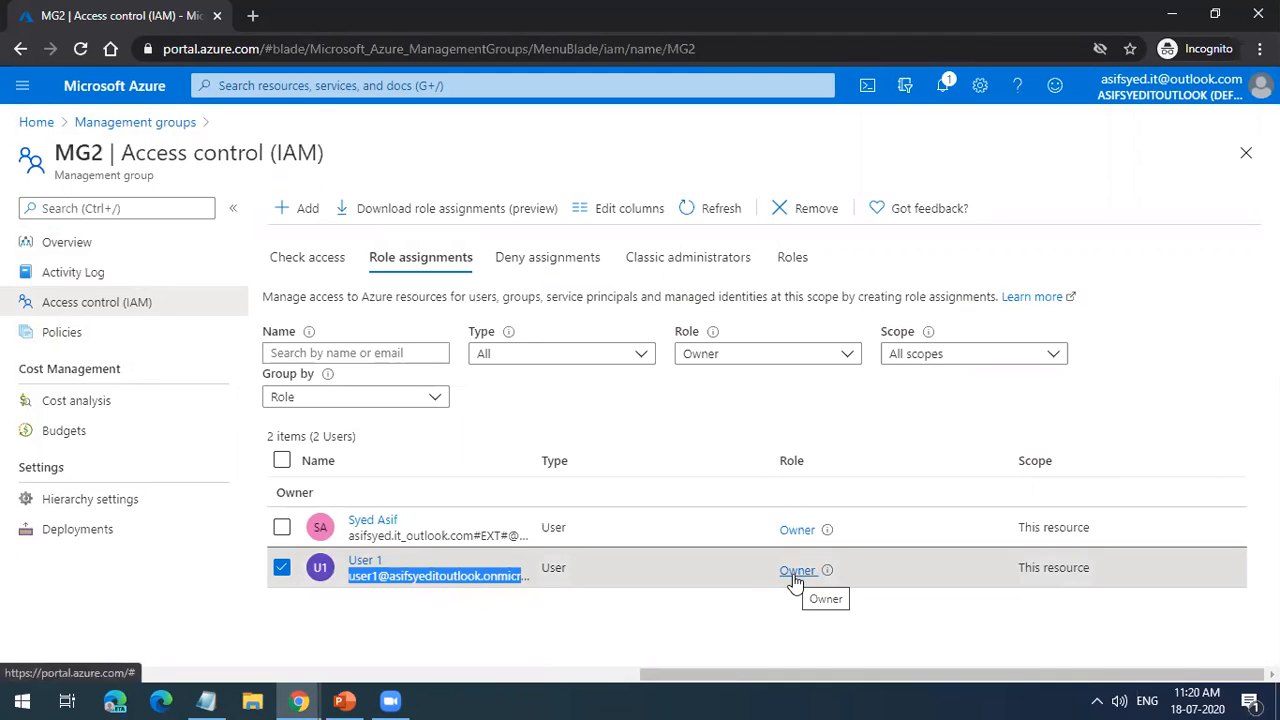
triple_click(96, 158)
left_click(96, 158)
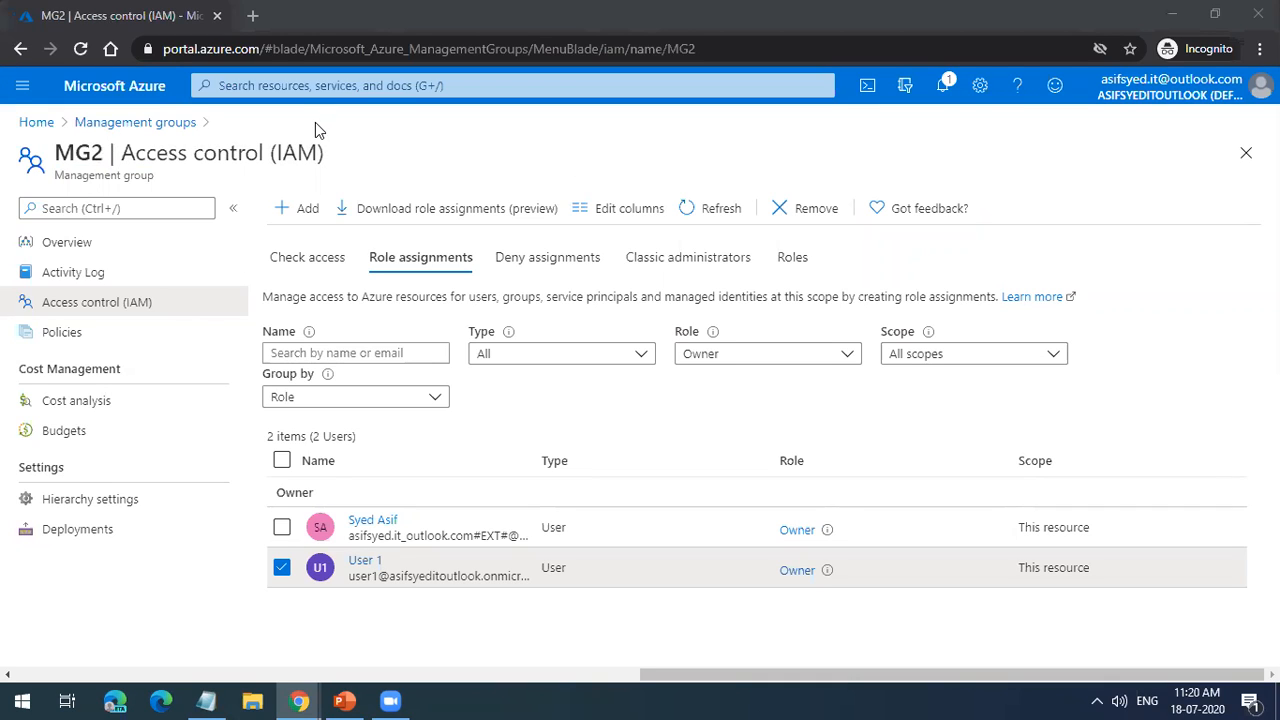
Step: Return to the management groups overview and view the groups and subscription directly under the Tenant Root Group
left_click(182, 128)
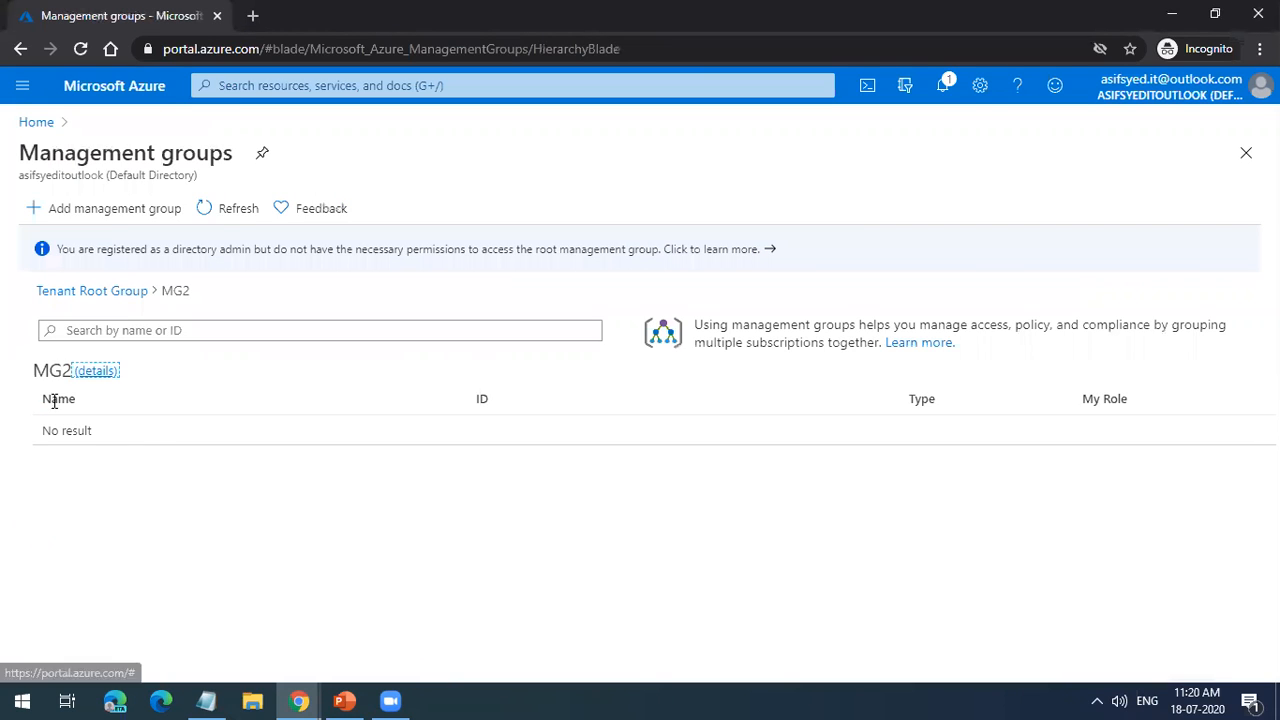
left_click(108, 296)
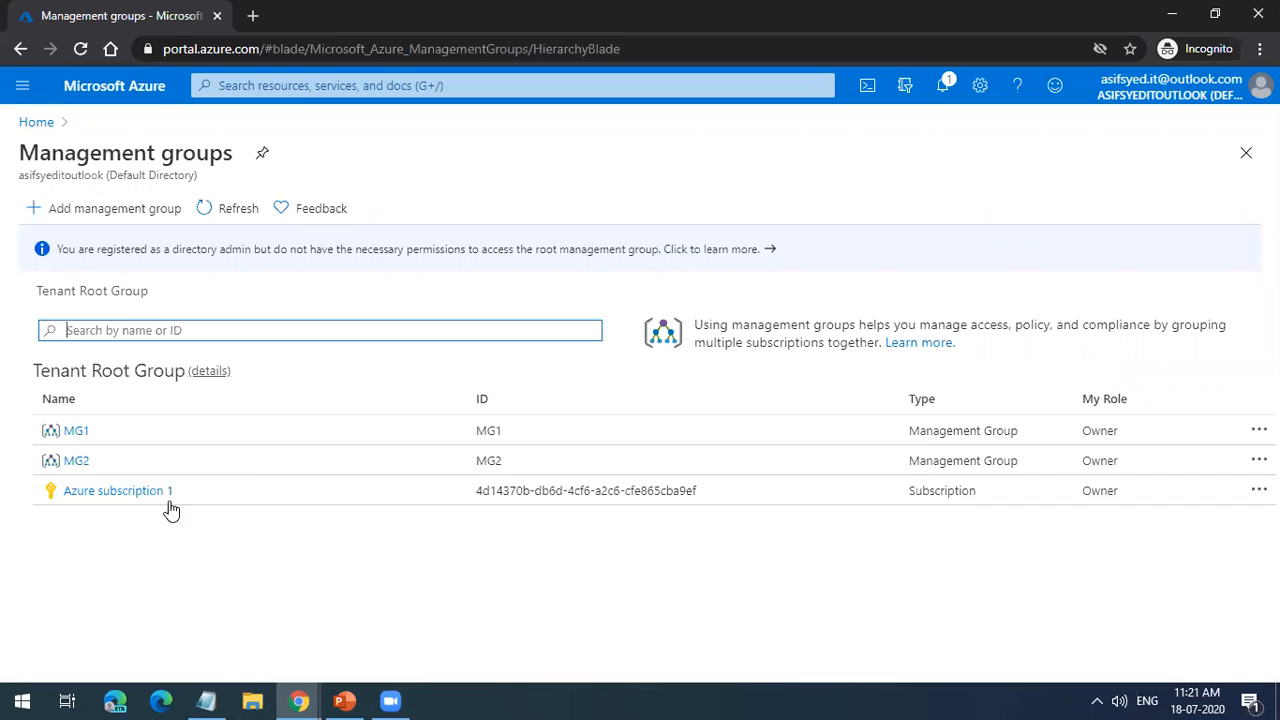
triple_click(110, 371)
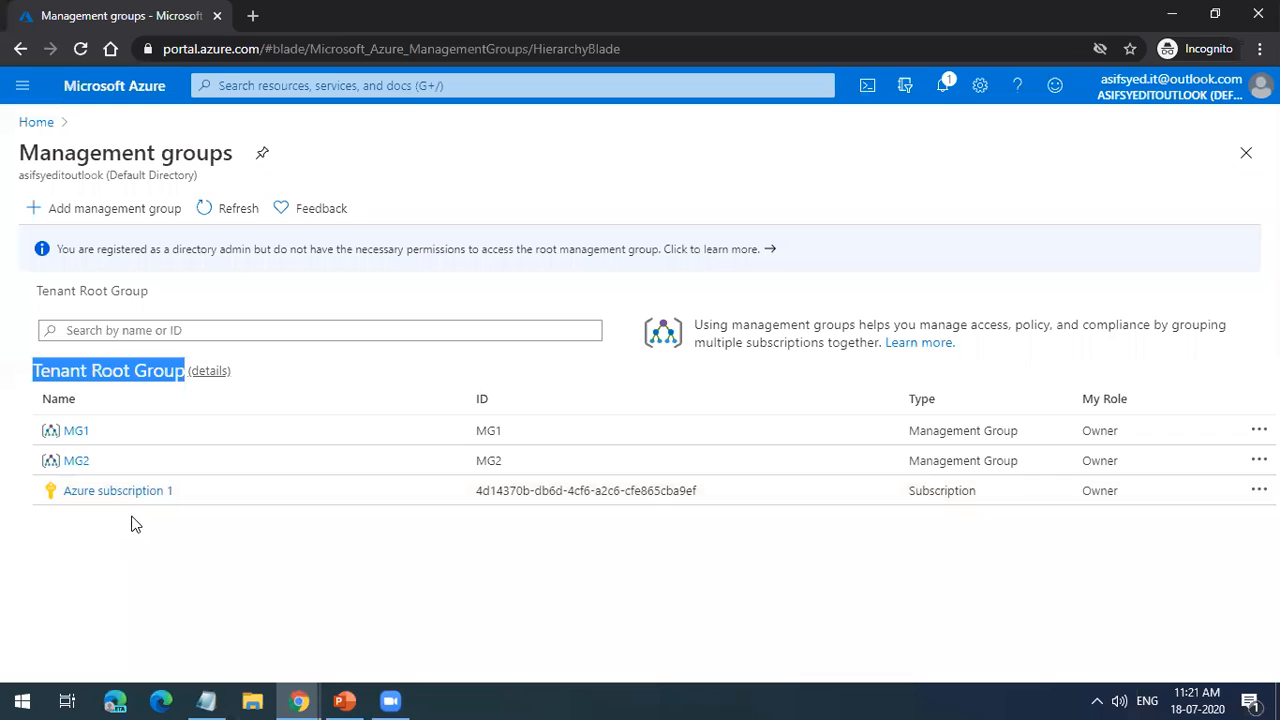
Step: Open the details of MG2 and move Azure subscription 1 into it as a child subscription, saving the change
left_click(86, 464)
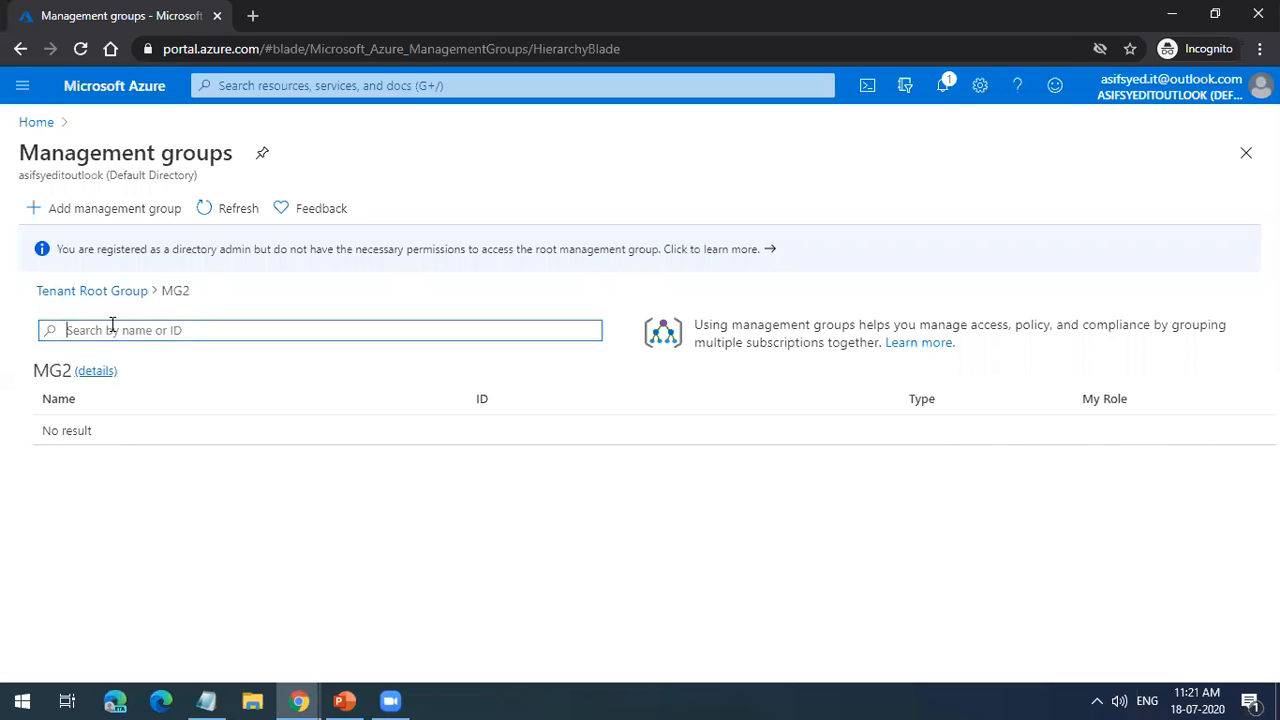
left_click(102, 376)
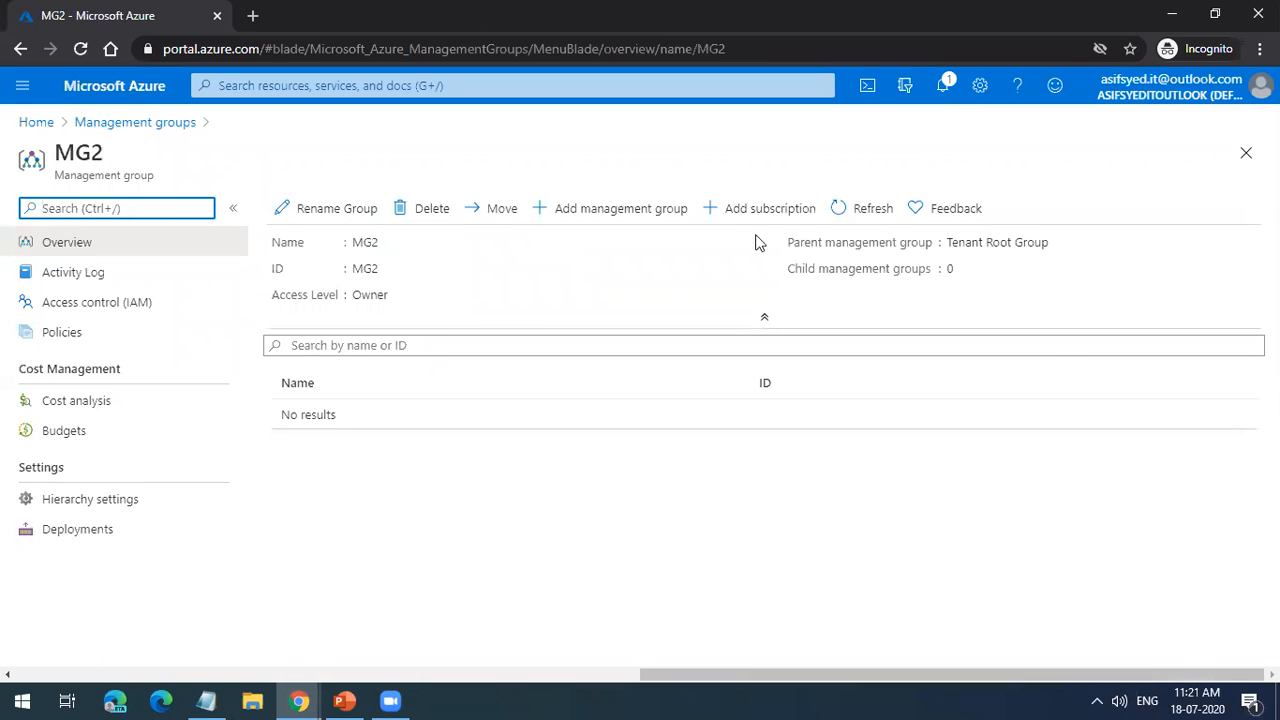
left_click(760, 208)
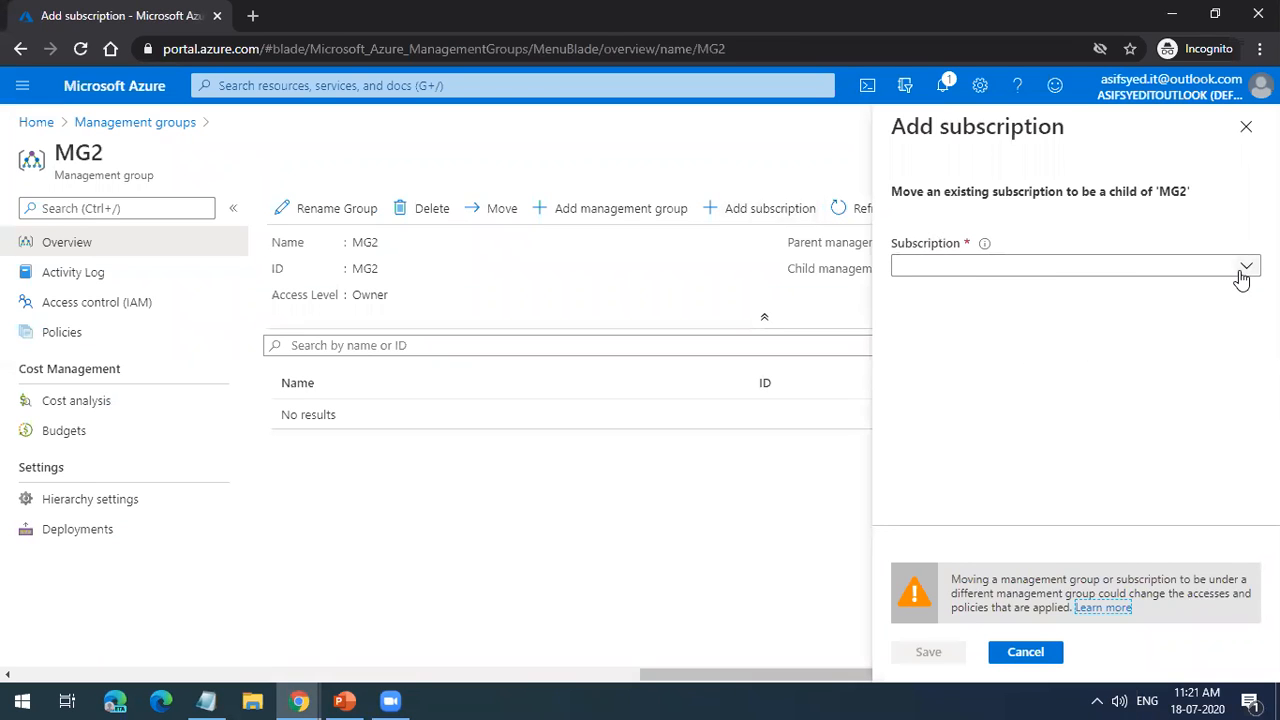
left_click(1241, 268)
left_click(1226, 290)
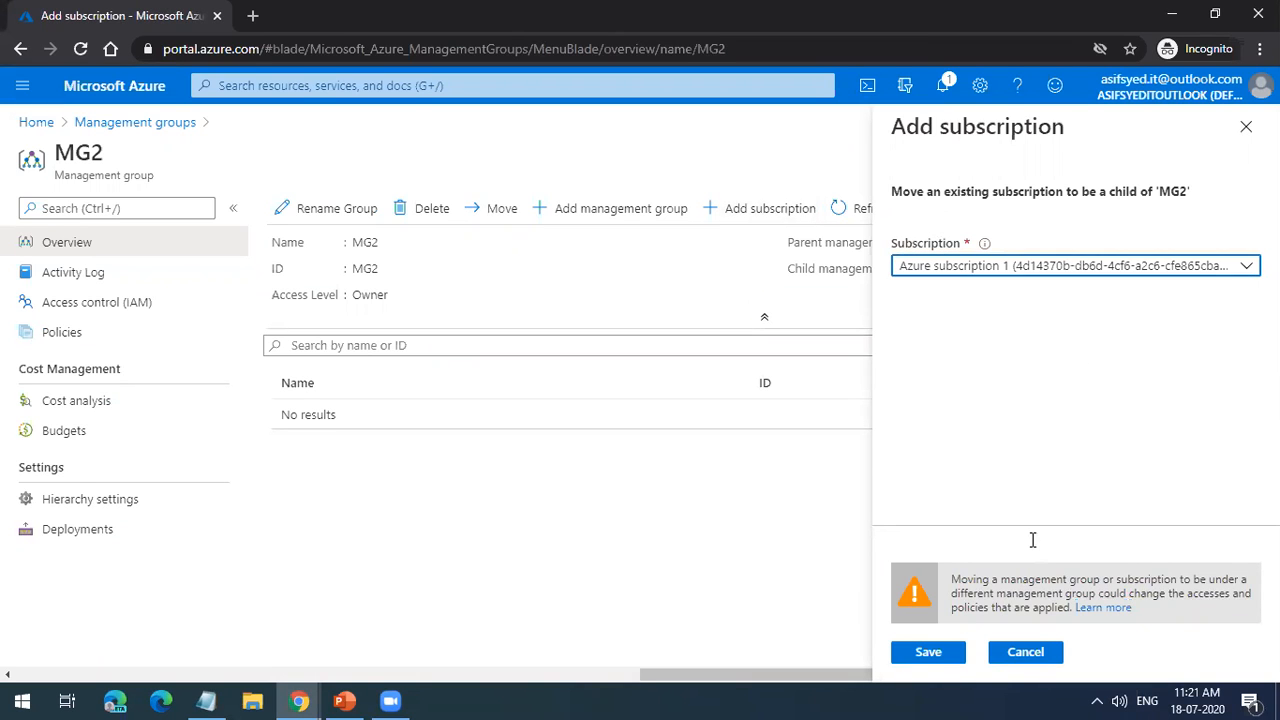
left_click(928, 652)
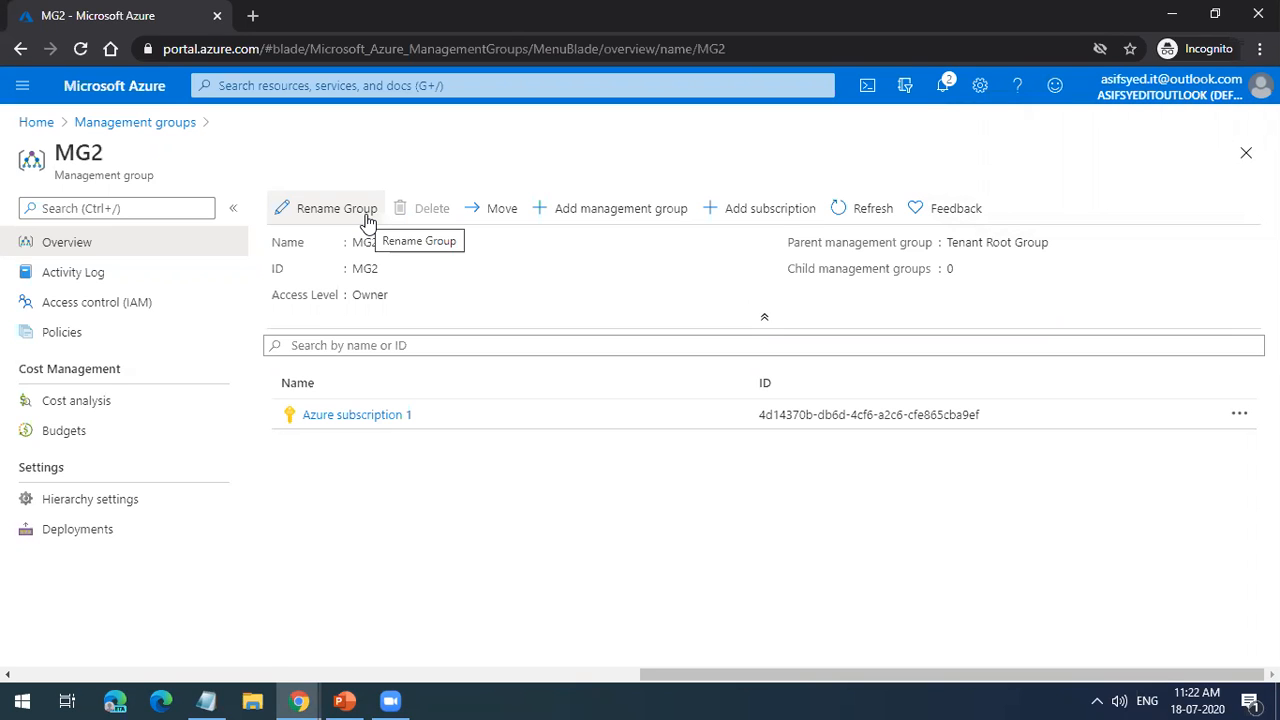
Step: Open MG2's access control and examine User 1's entry in the role assignments
left_click(126, 305)
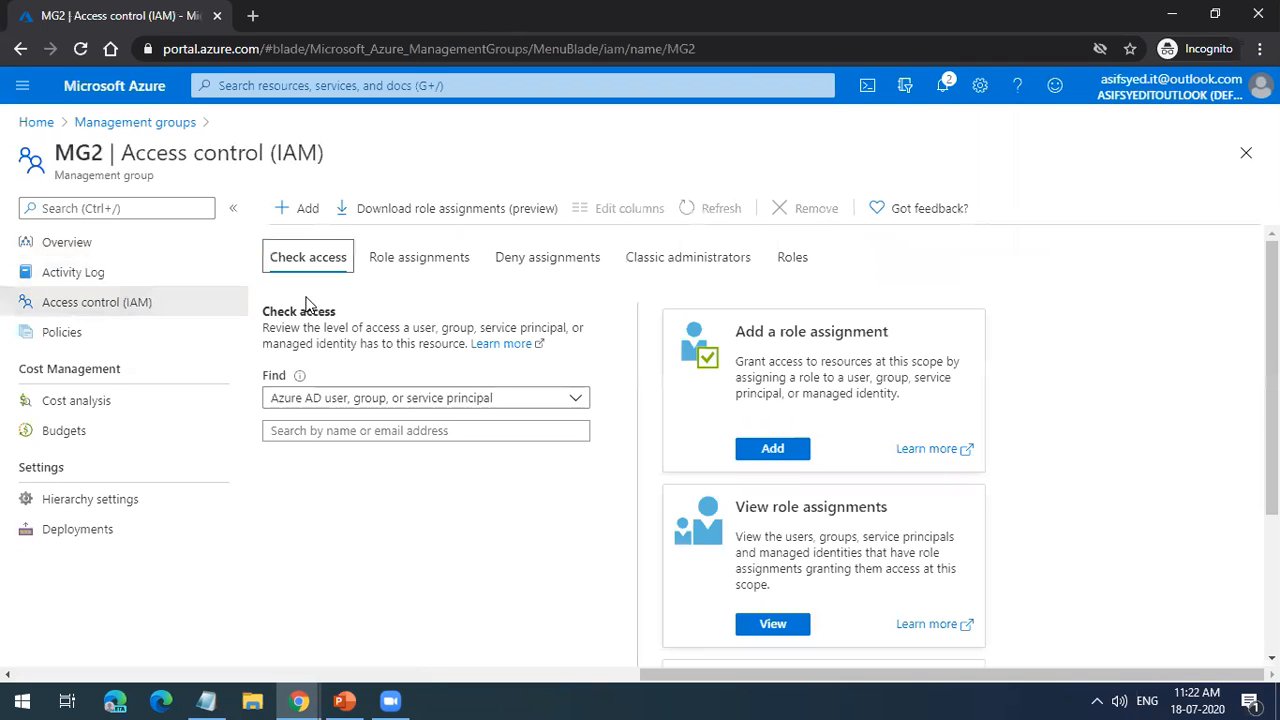
left_click(391, 255)
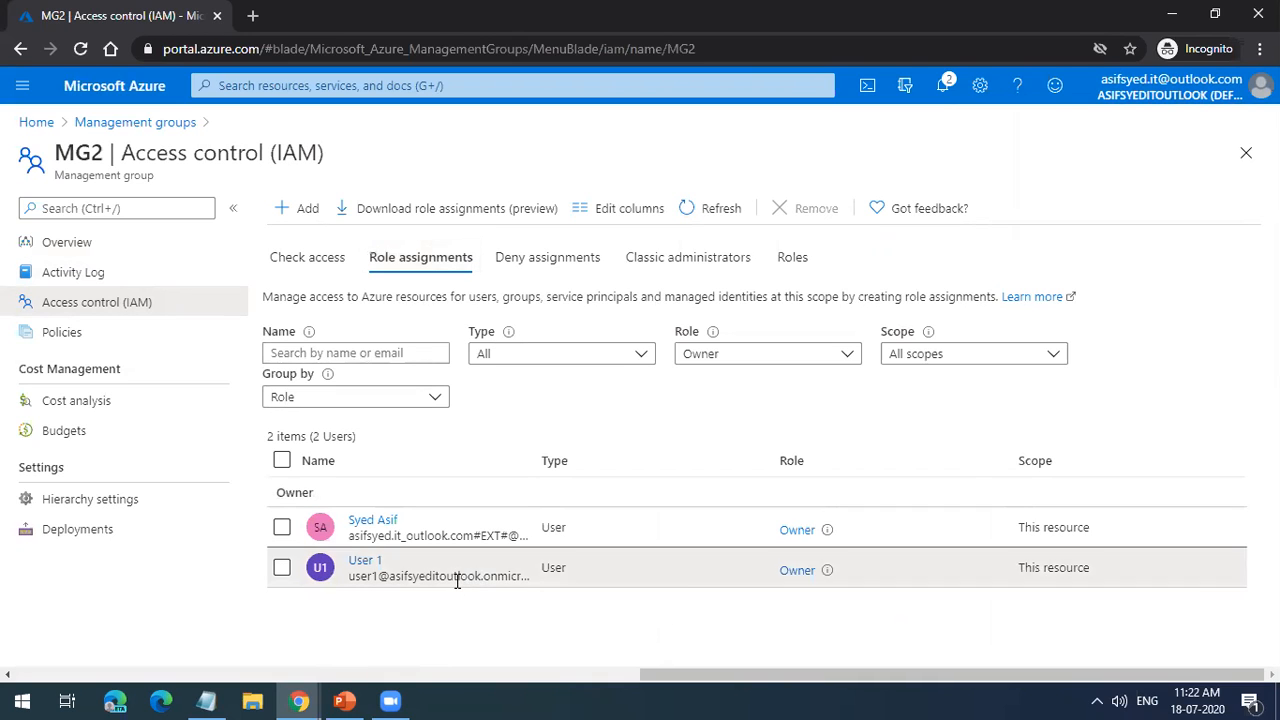
left_click(457, 580)
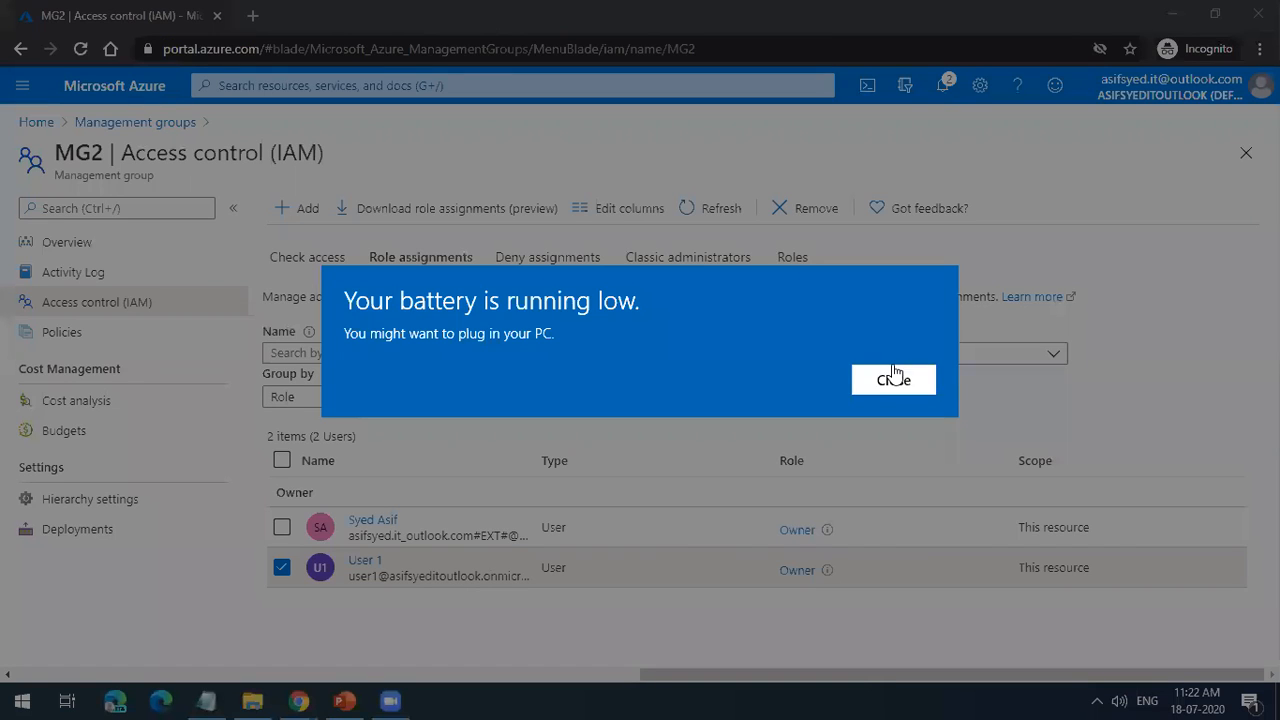
left_click(894, 378)
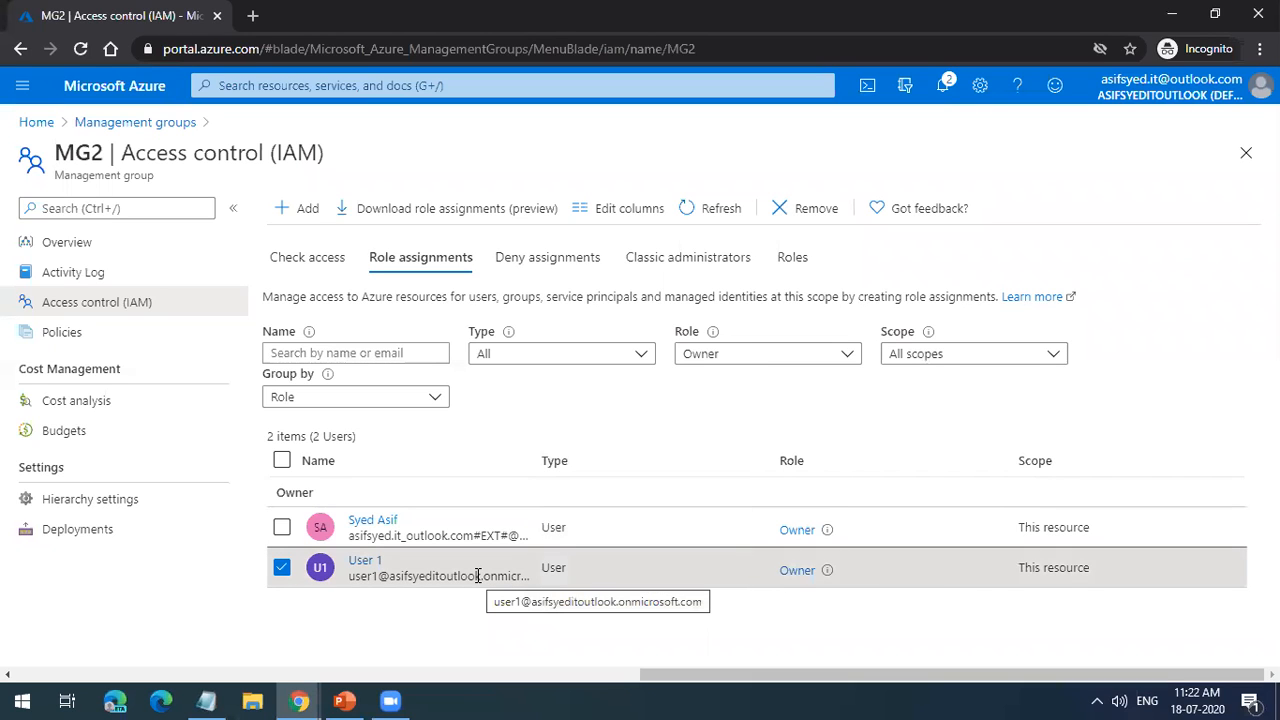
Step: Return to the management groups overview and view the groups directly under the Tenant Root Group
left_click(140, 123)
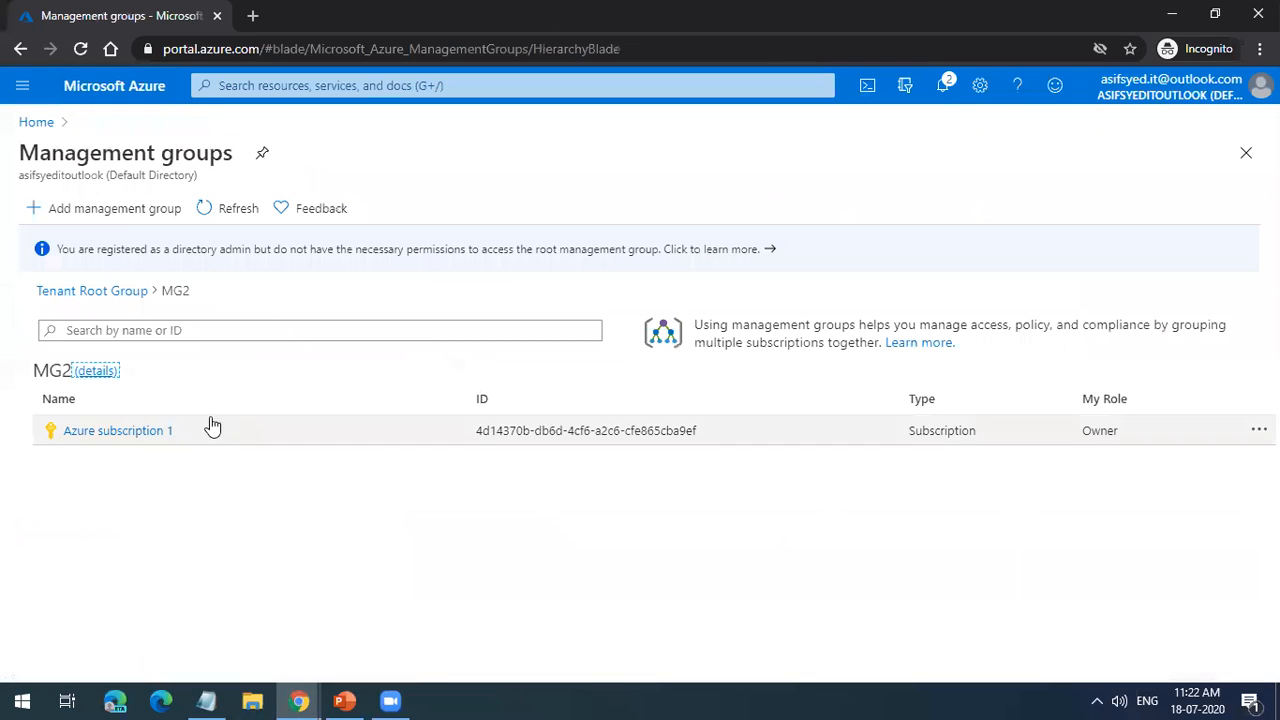
left_click(108, 291)
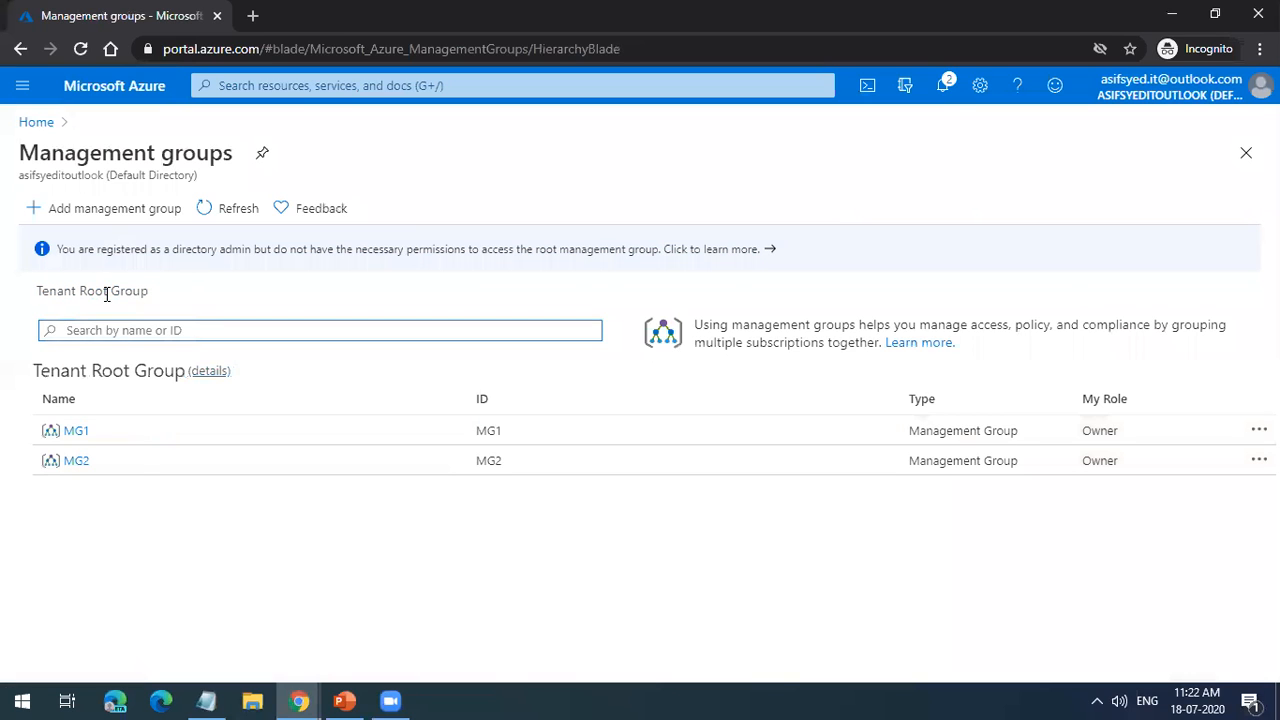
left_click(122, 469)
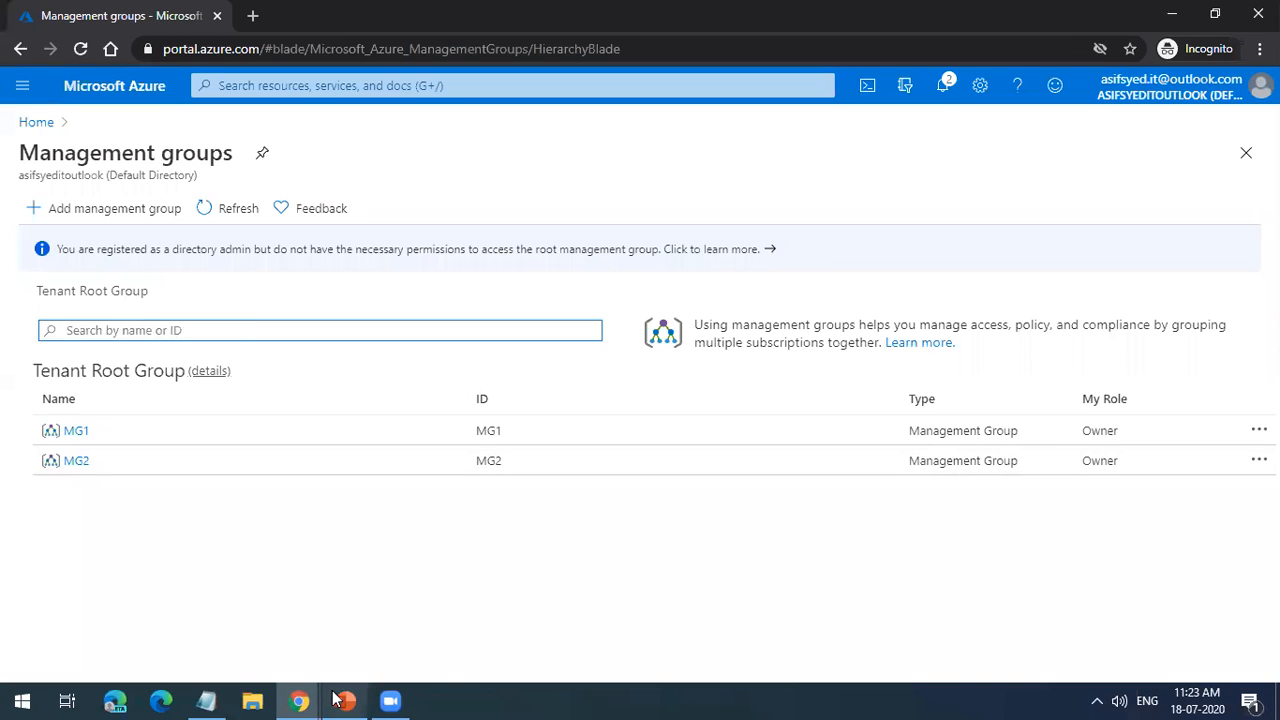
mouse_move(338, 699)
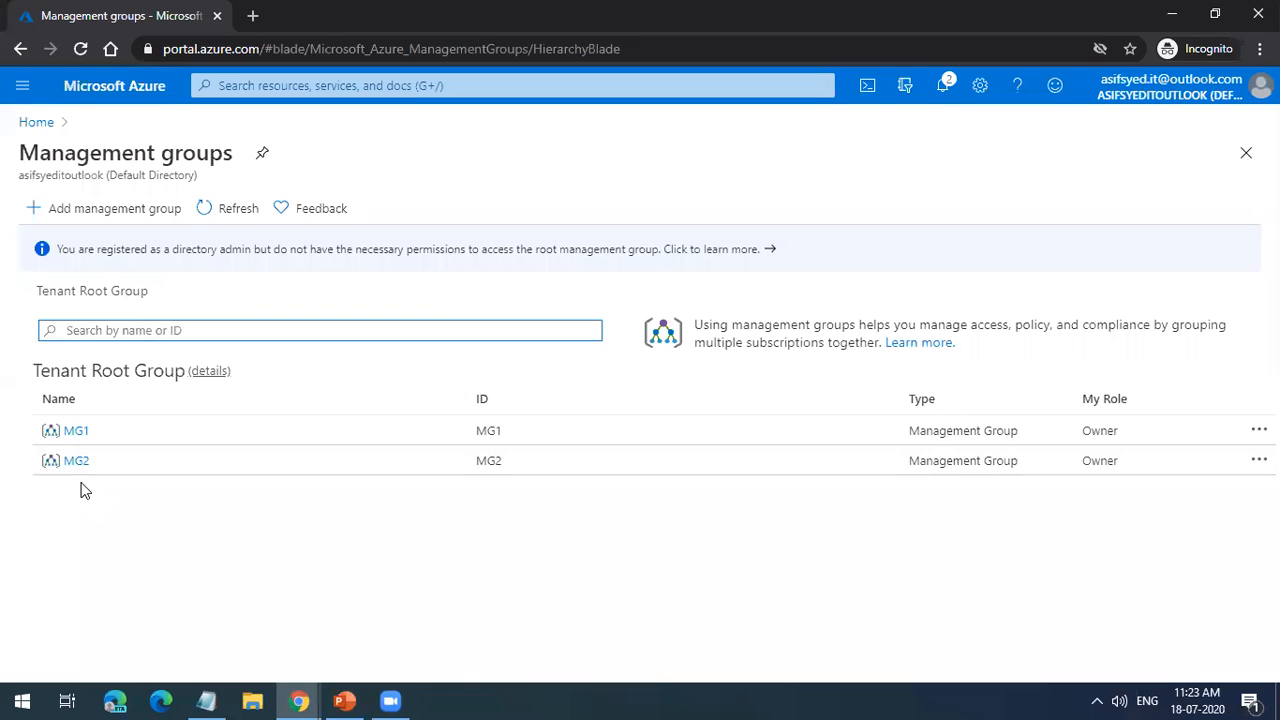
left_click(40, 291)
triple_click(79, 291)
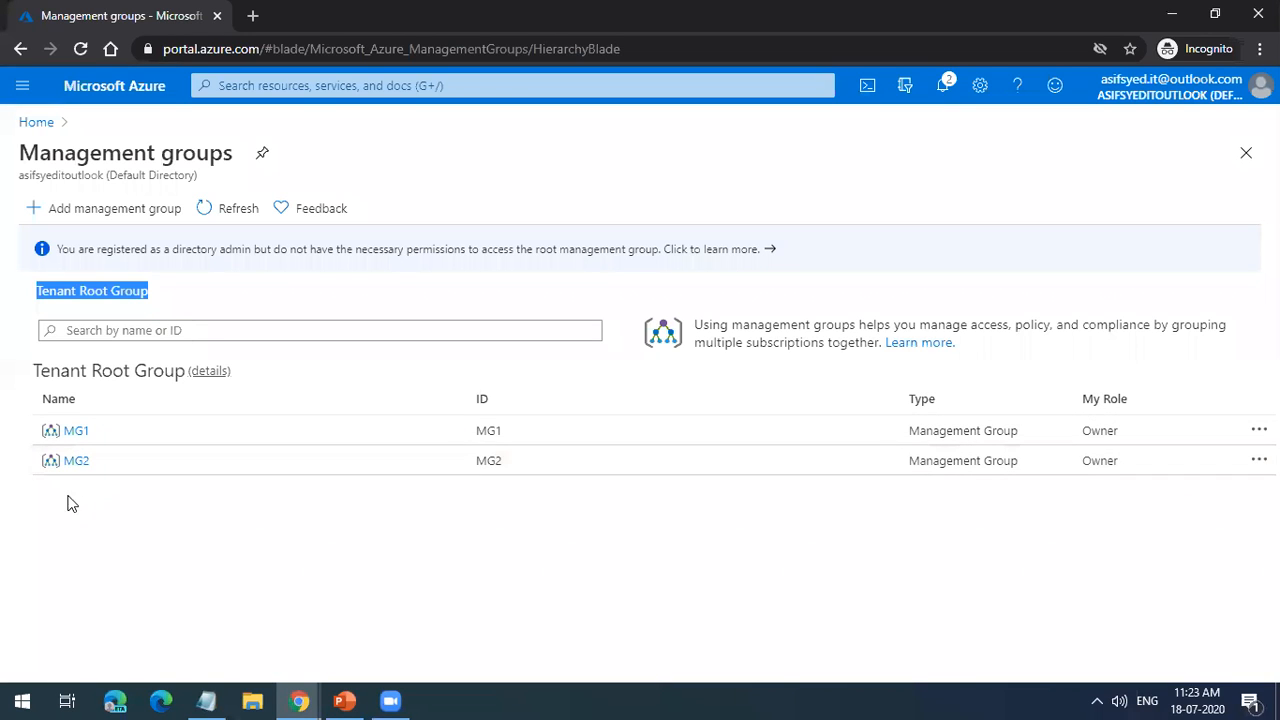
left_click(86, 306)
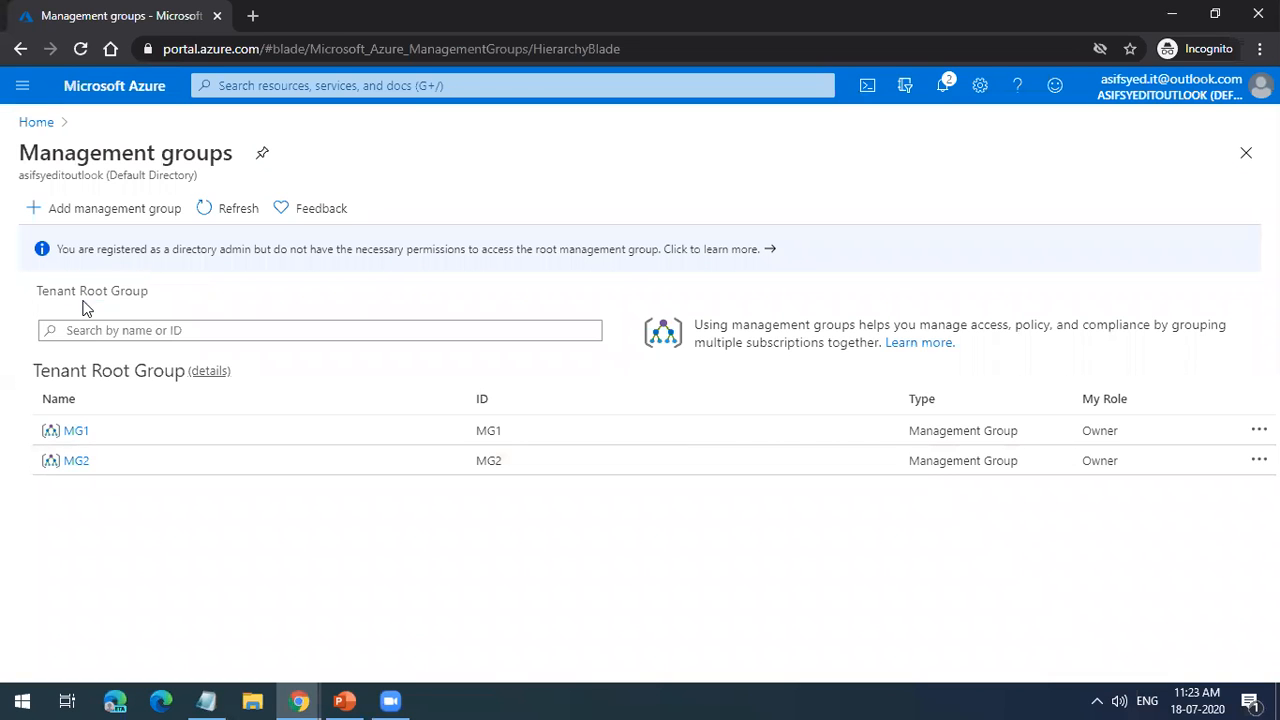
Step: Open the details of MG2 and view the subscriptions available to add as a child, closing the form without saving
left_click(73, 463)
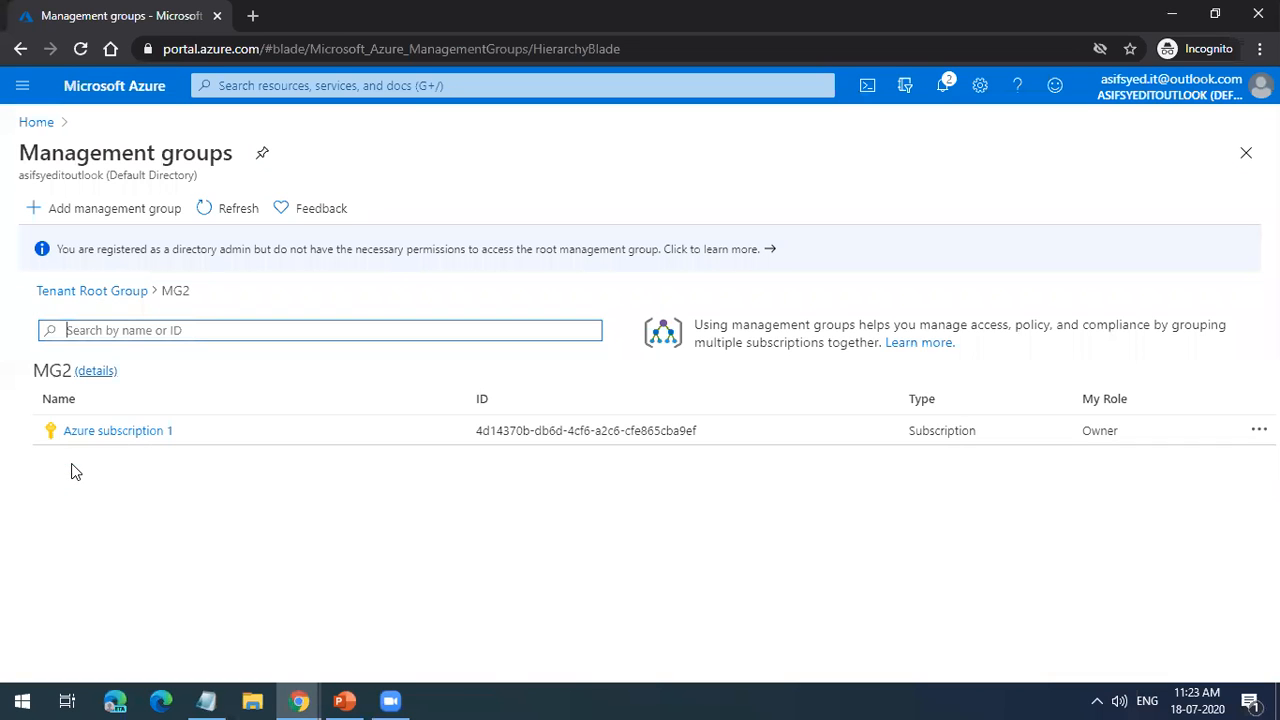
left_click(97, 372)
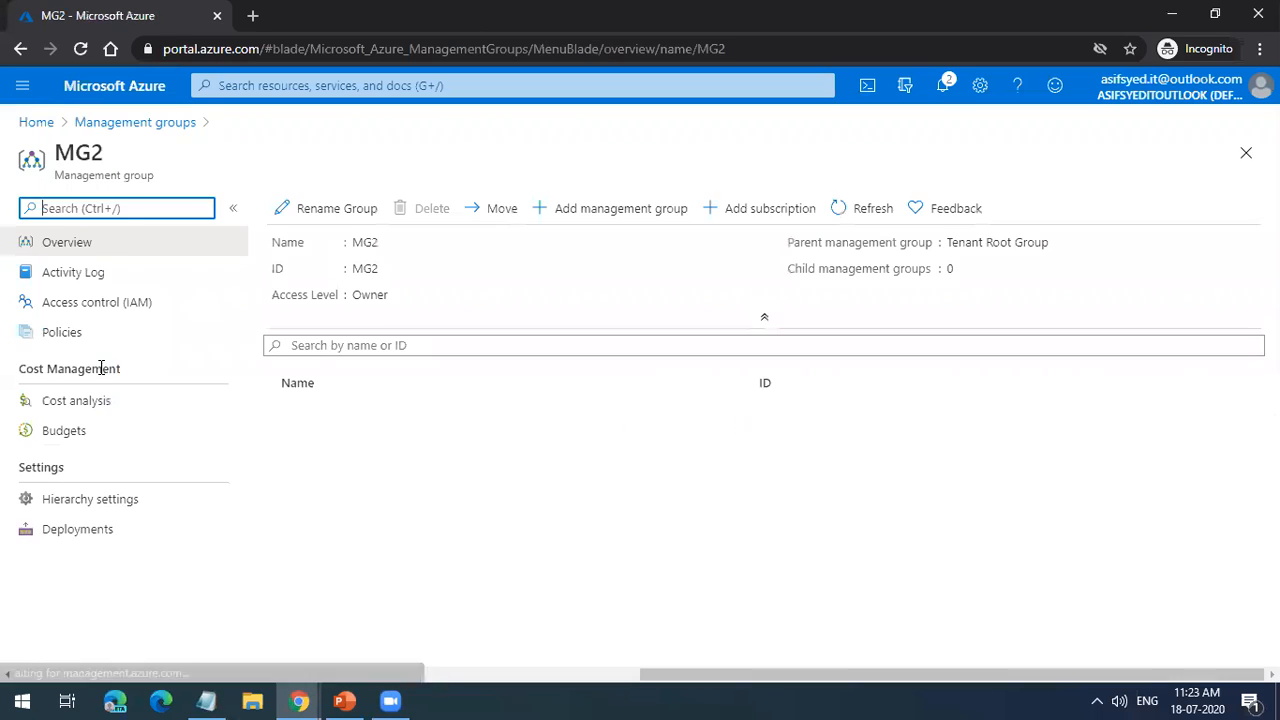
left_click(760, 208)
left_click(1074, 268)
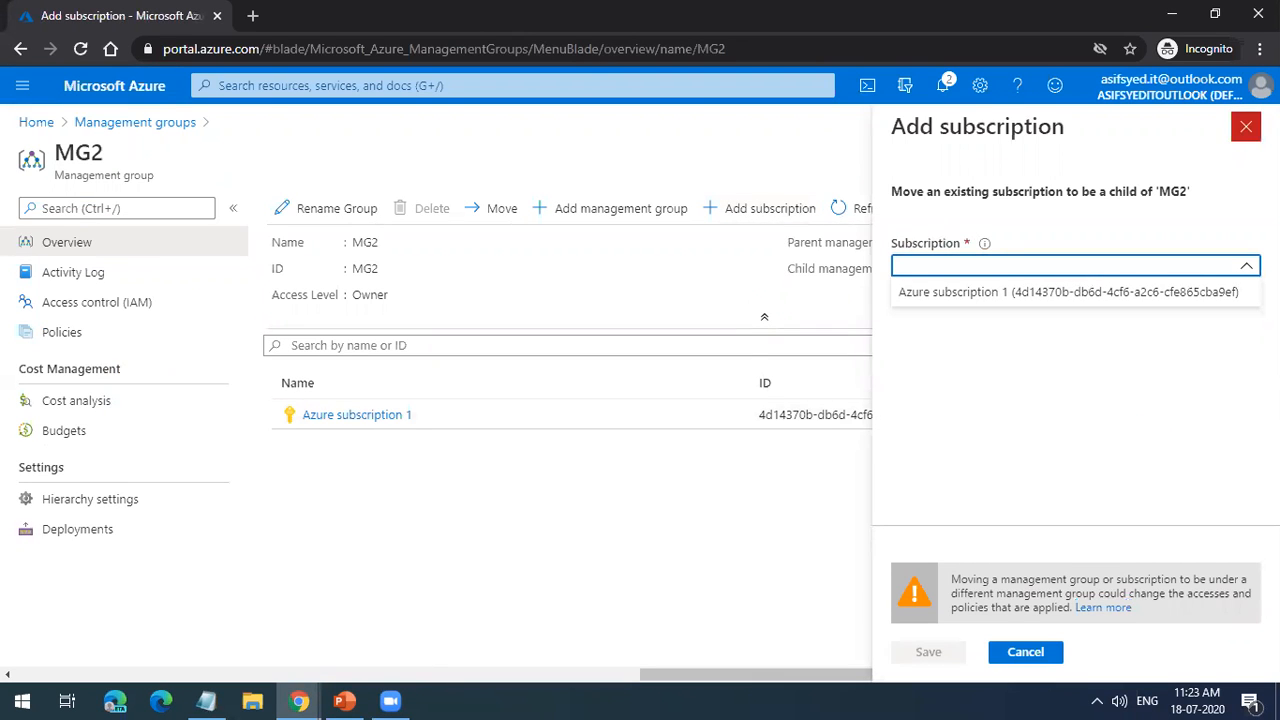
left_click(1246, 126)
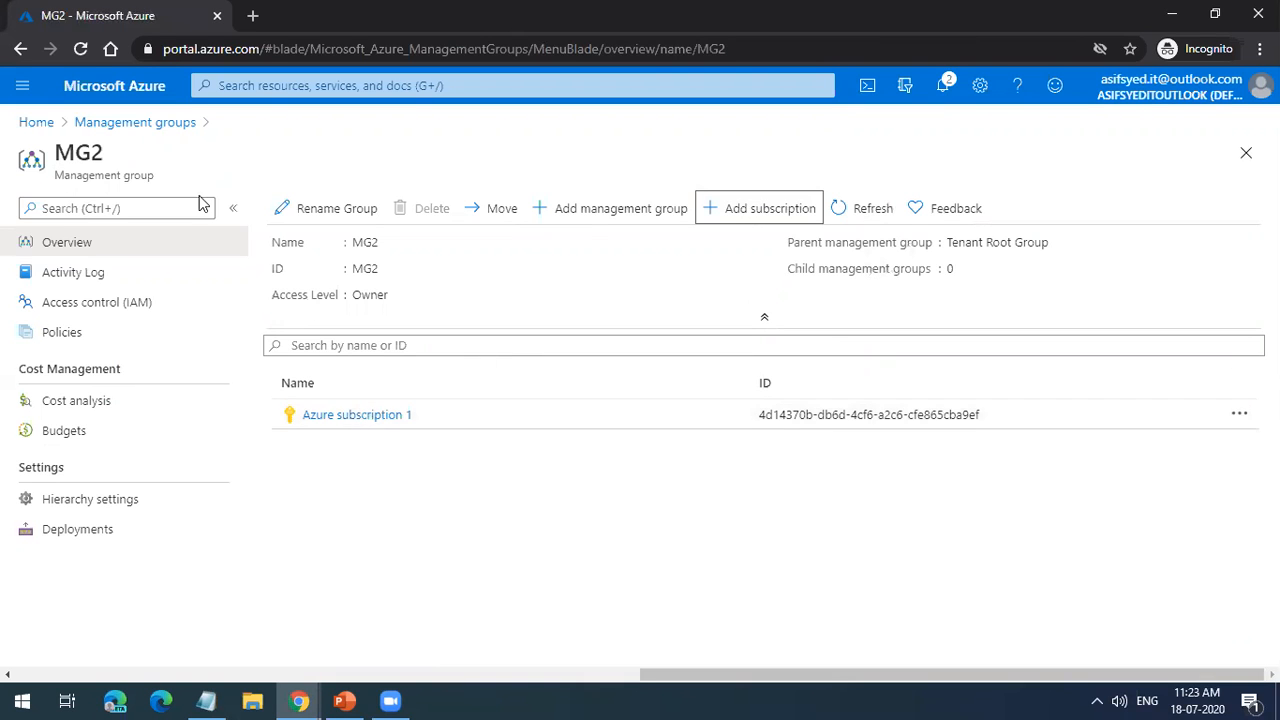
Step: Open Azure subscription 1 from MG2 and examine its access control role assignments
left_click(394, 423)
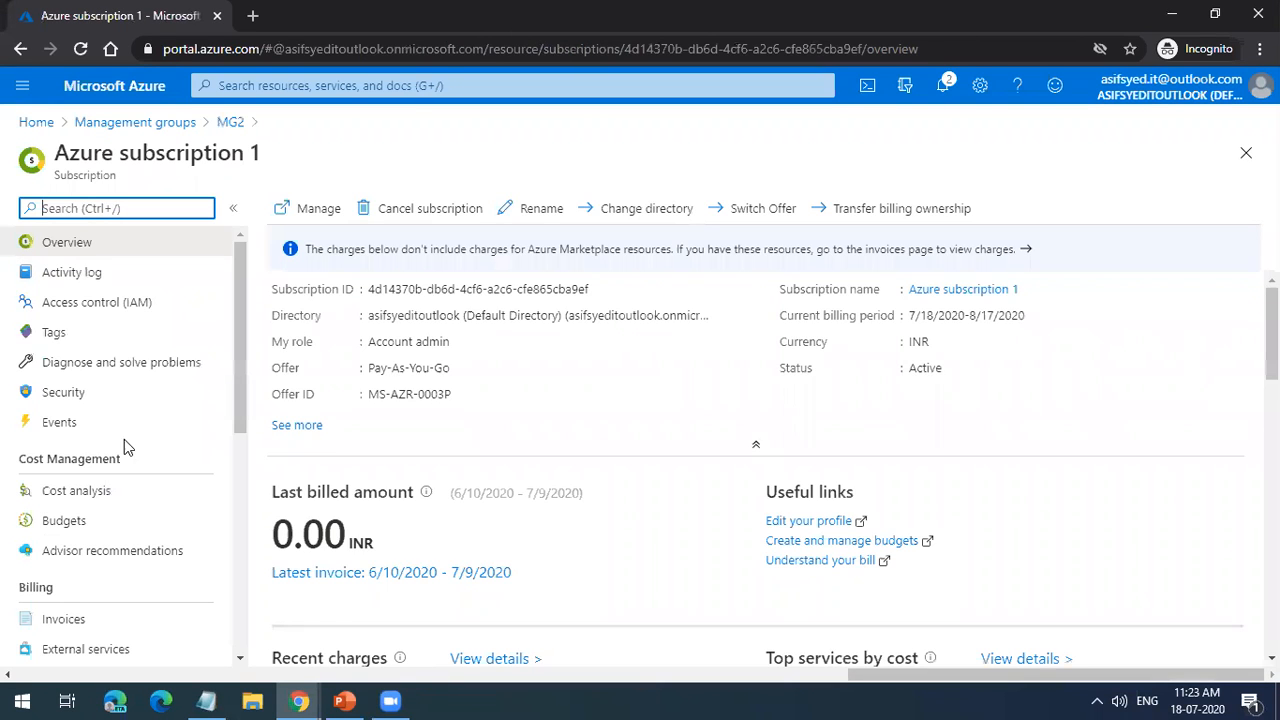
left_click(129, 304)
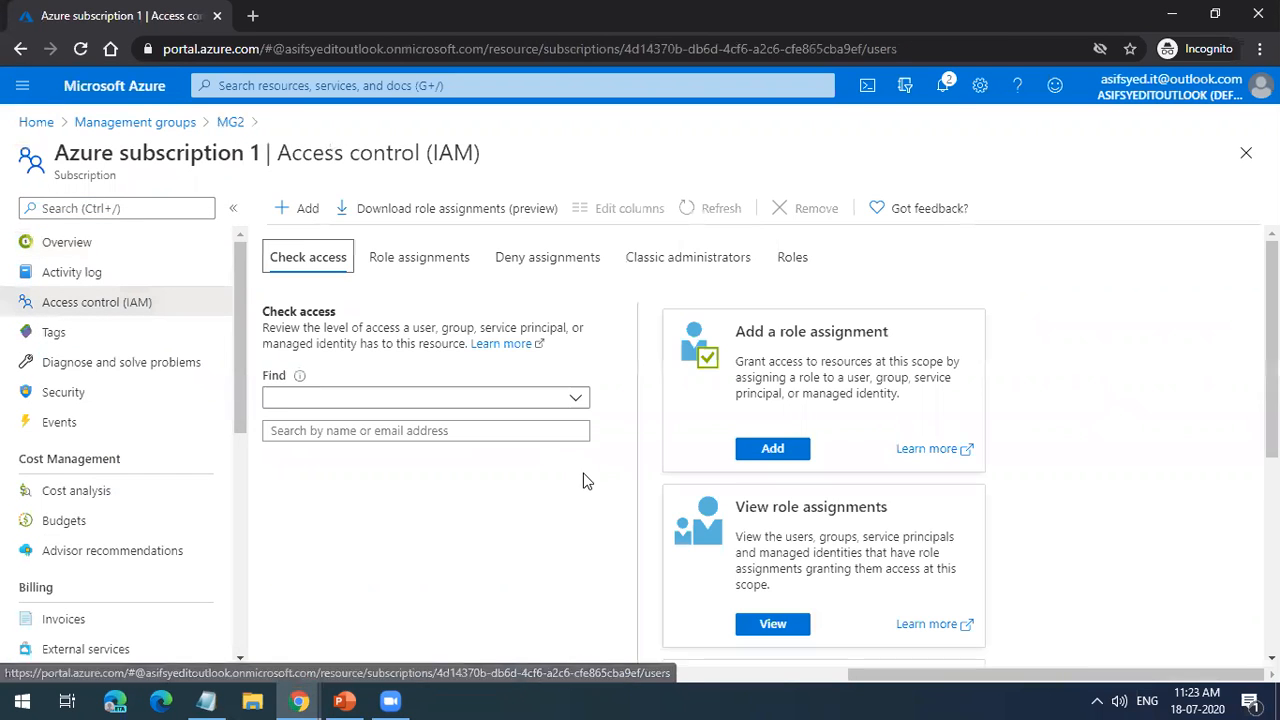
left_click(425, 262)
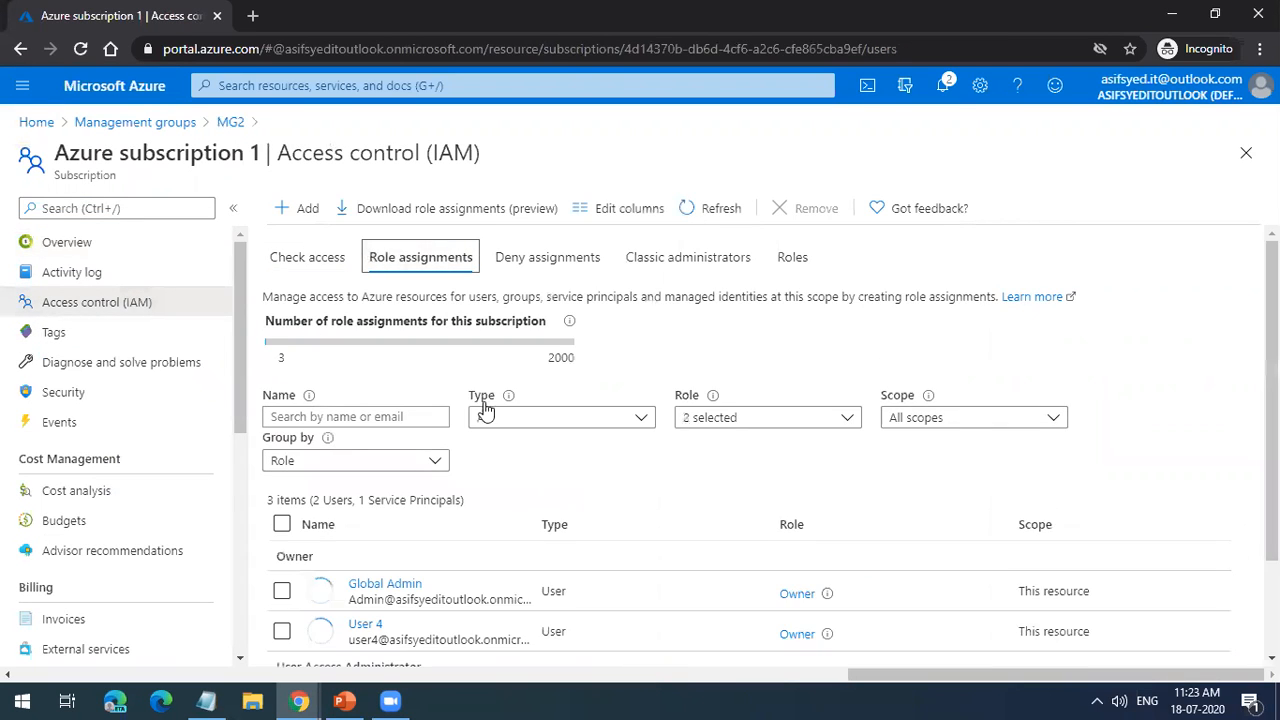
scroll(500, 440, "down", 2)
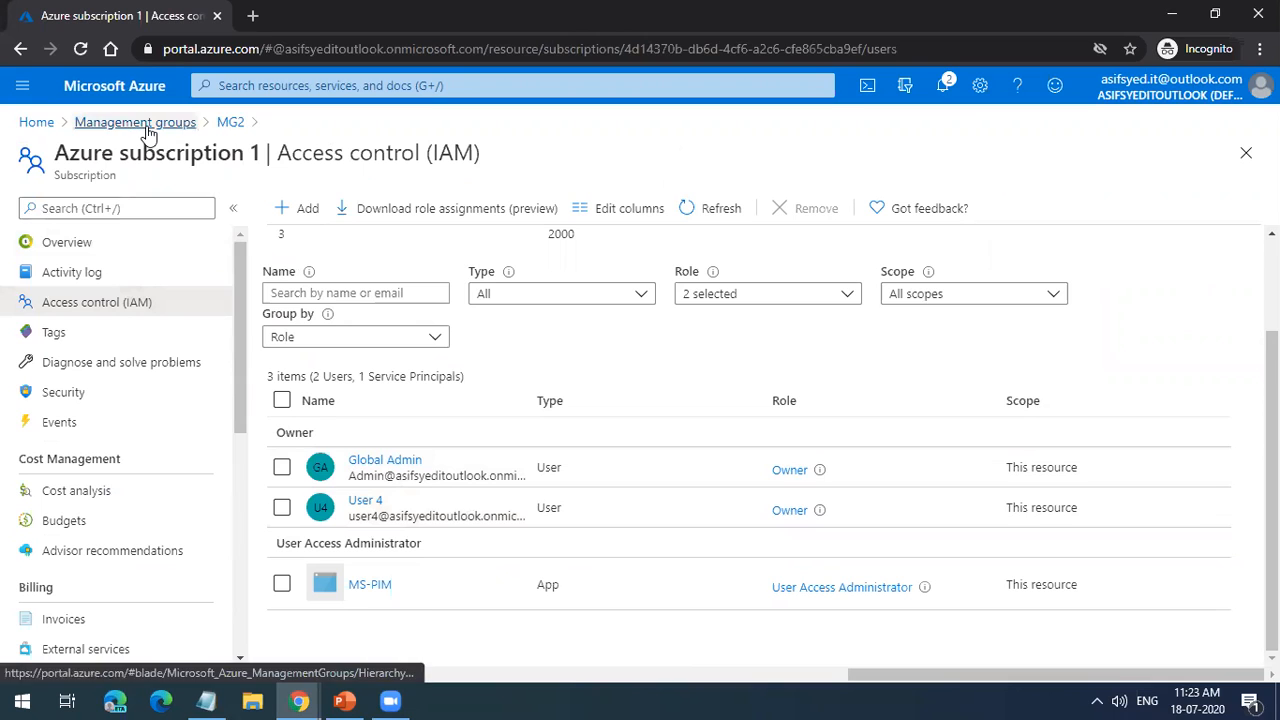
Step: Return to MG2 and view its access control and policy compliance pages
left_click(228, 123)
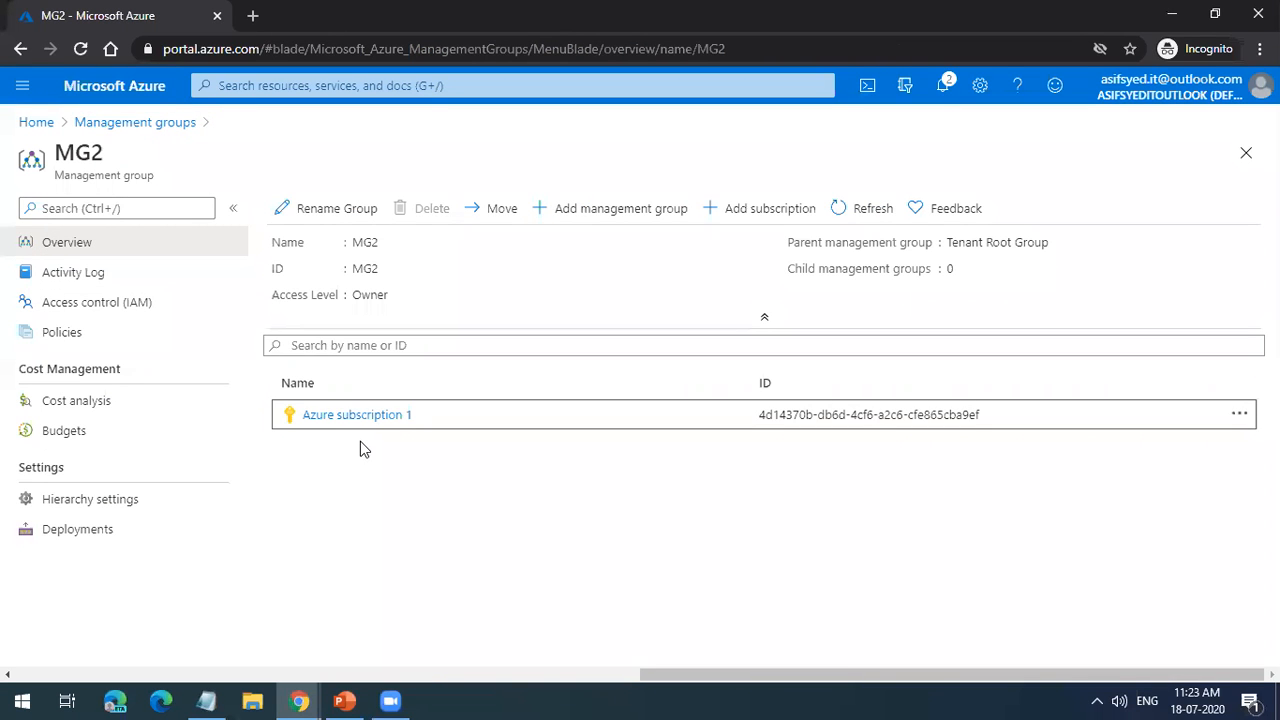
left_click(170, 312)
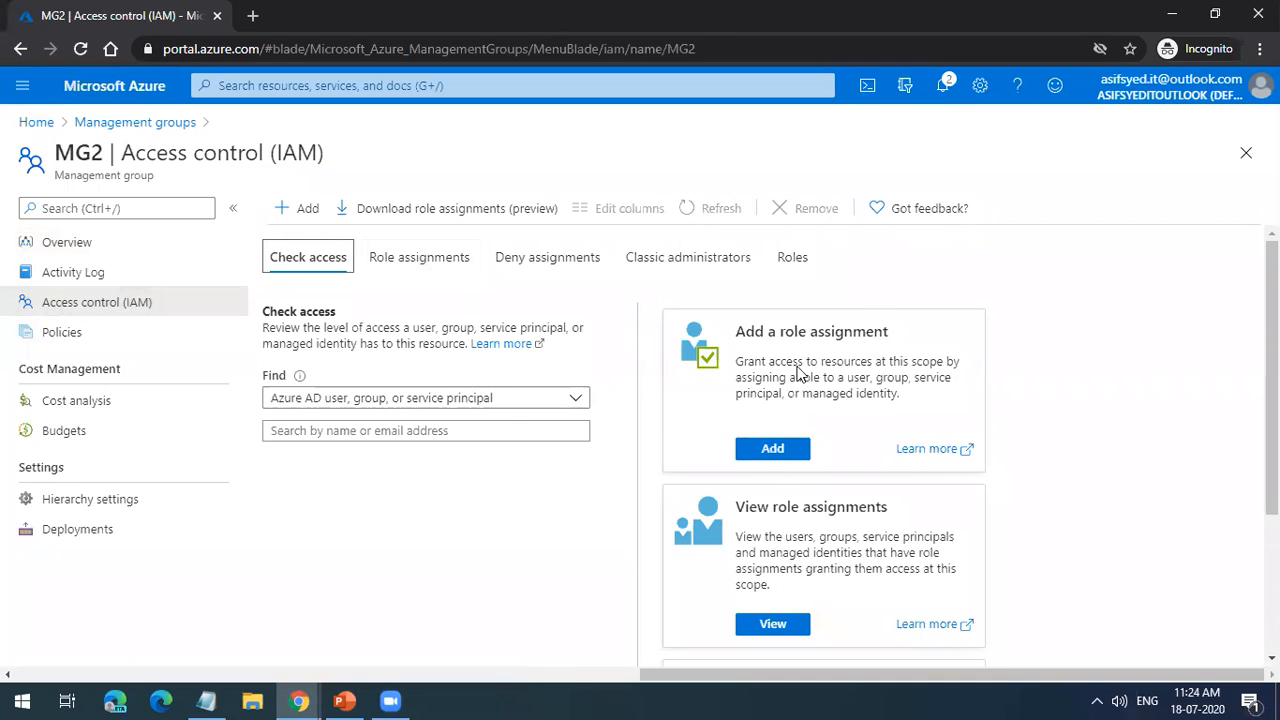
left_click(163, 343)
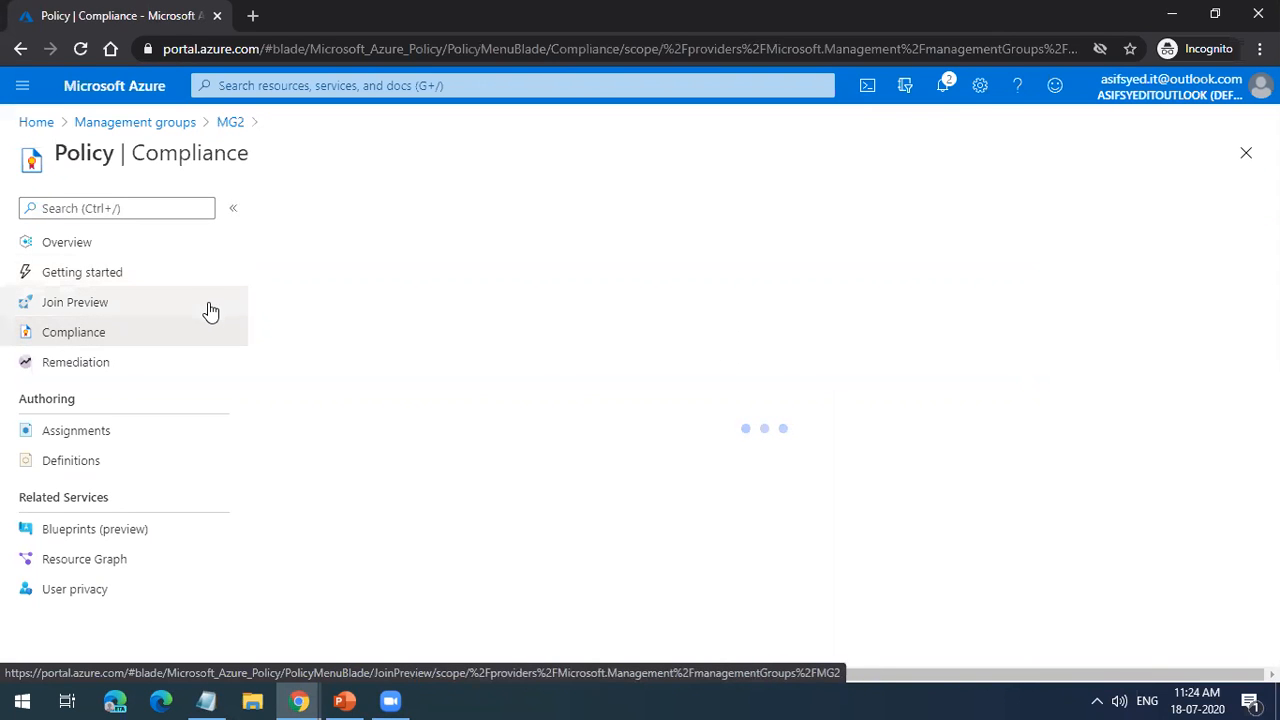
left_click(1244, 160)
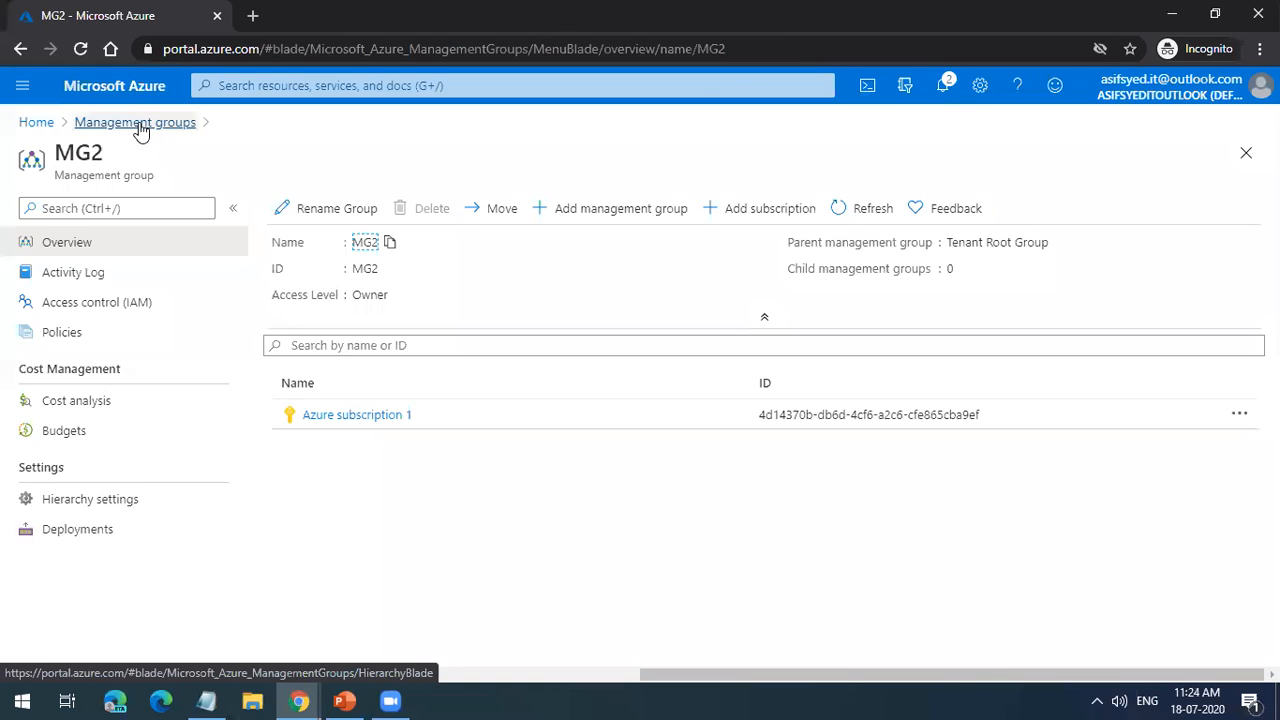
Step: Go back from MG2 to the Tenant Root Group level of the management groups hierarchy
left_click(140, 124)
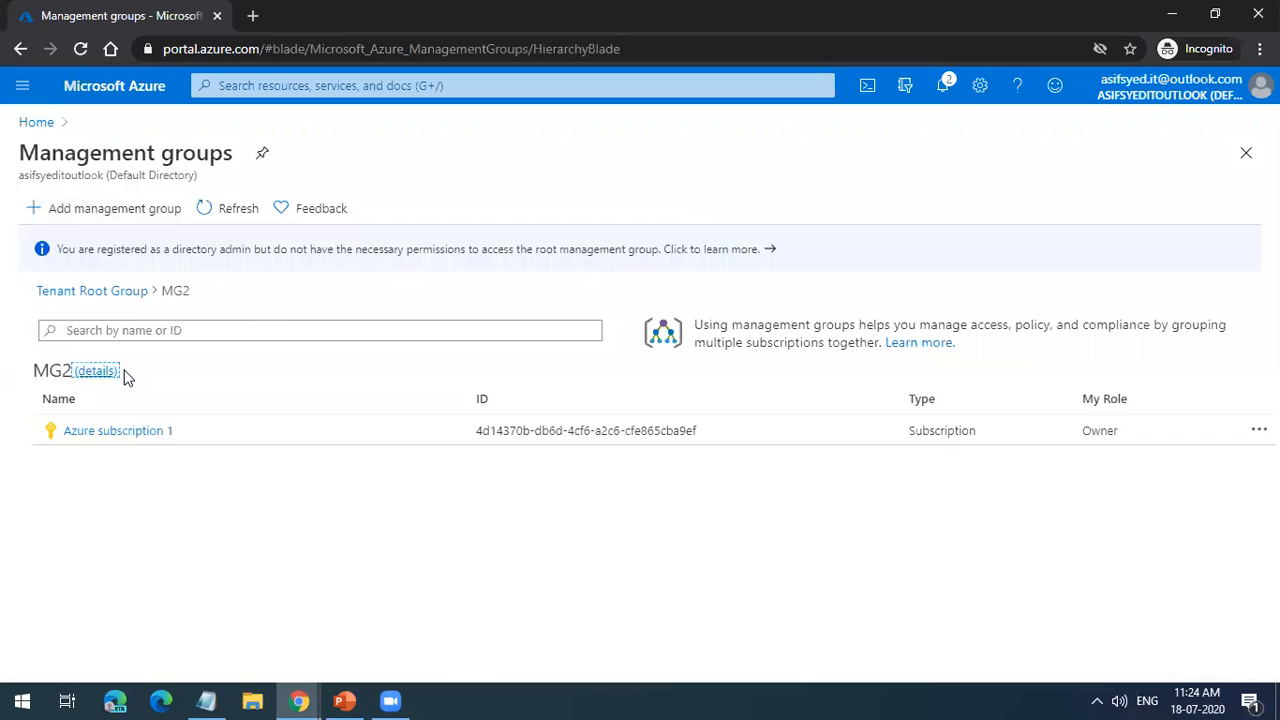
left_click(114, 292)
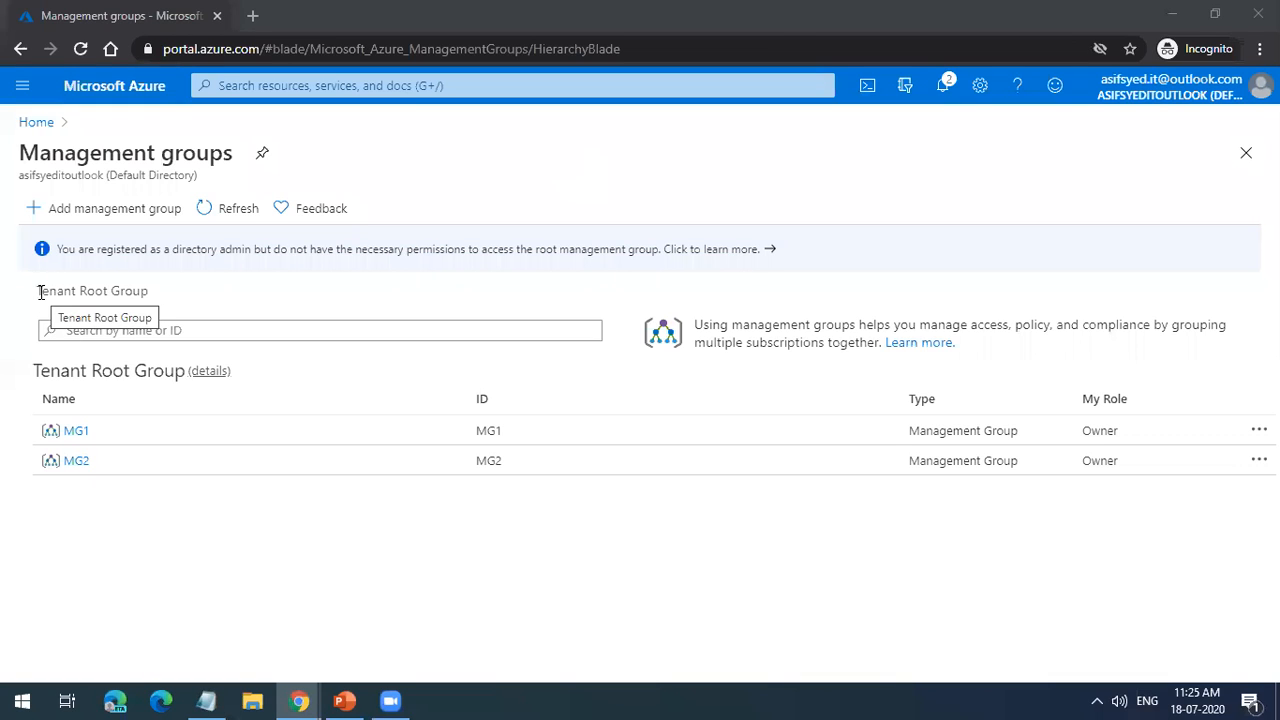
left_click_drag(39, 291, 155, 297)
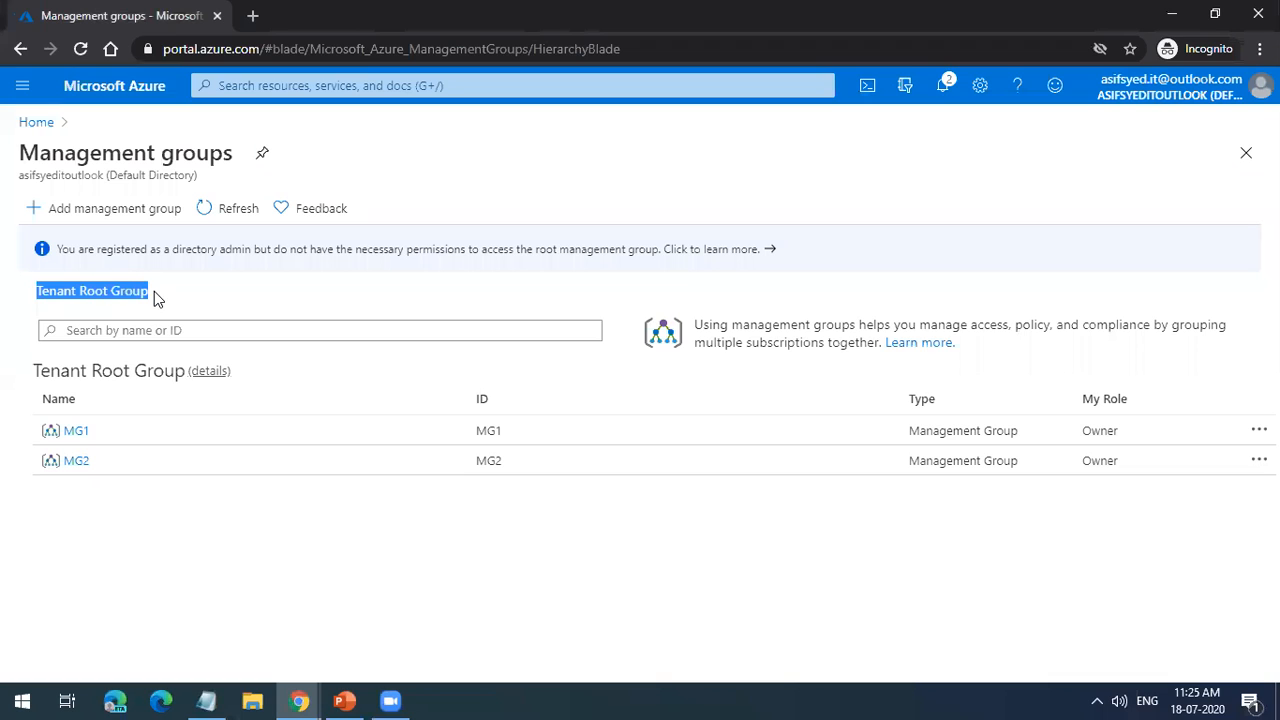
left_click(152, 297)
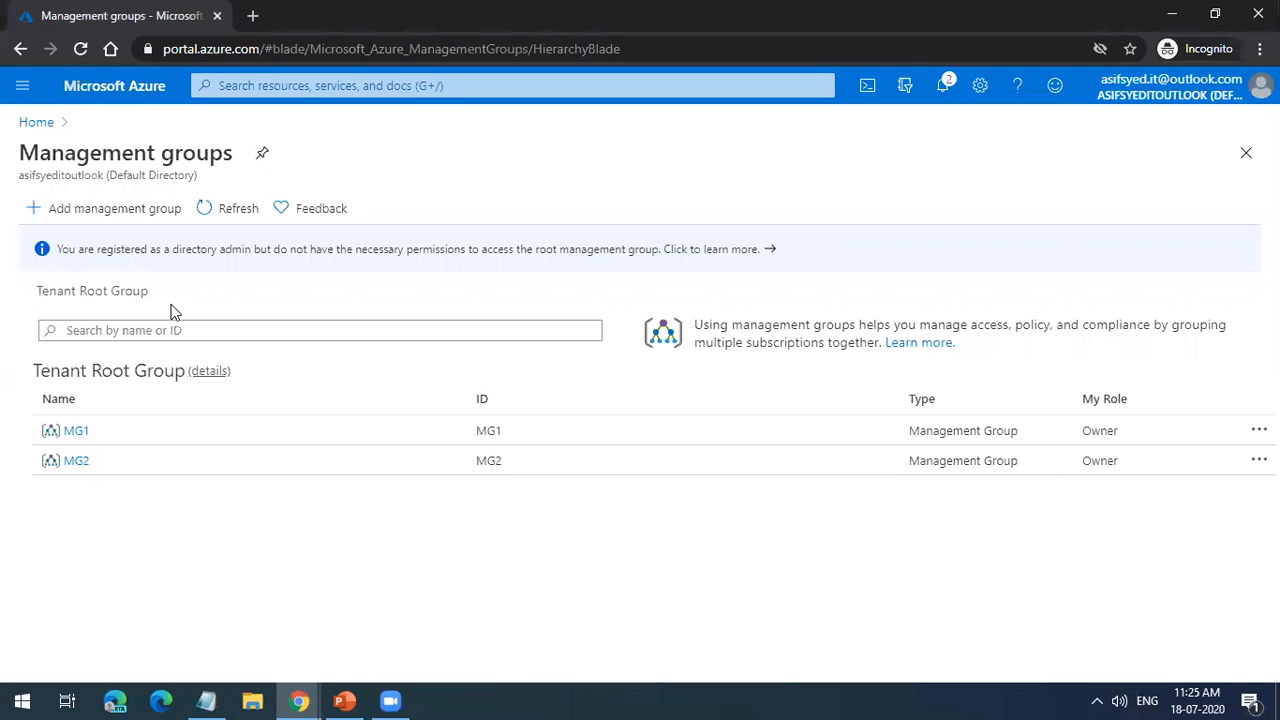
Step: Start a new management group under the Tenant Root Group with the management group ID Microsoft_India
left_click(141, 212)
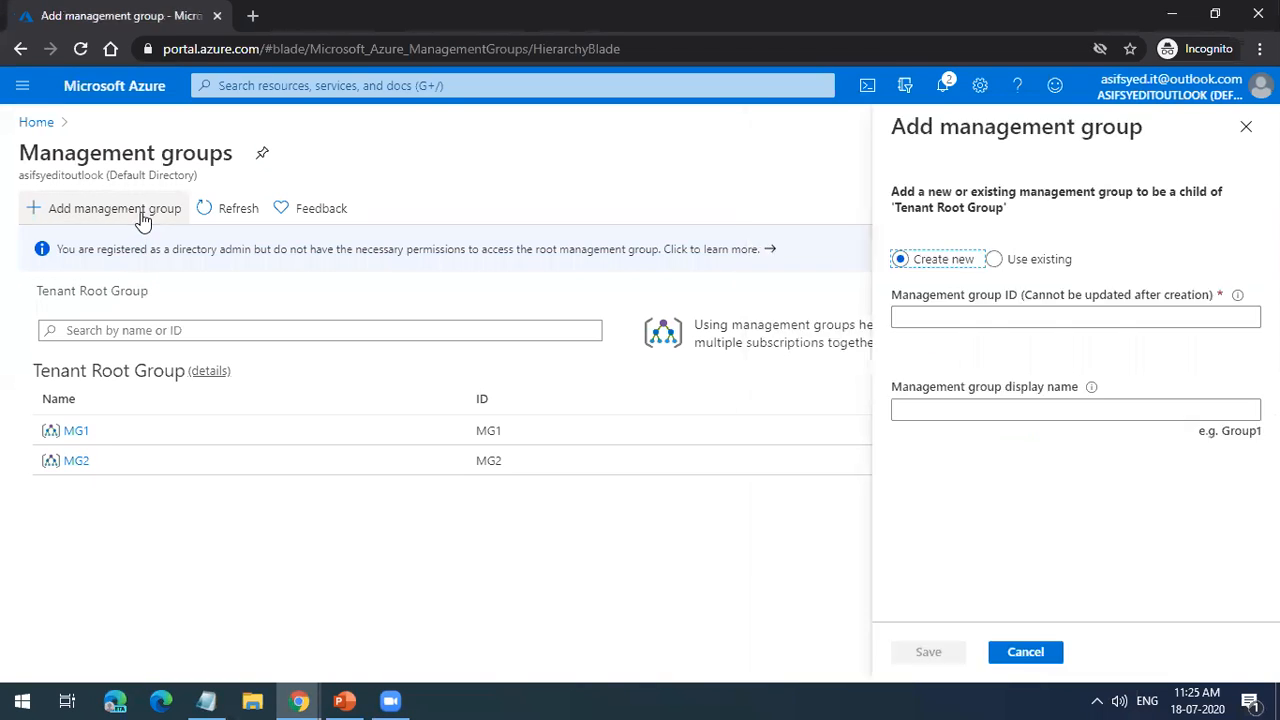
left_click(919, 315)
type("Microsofy")
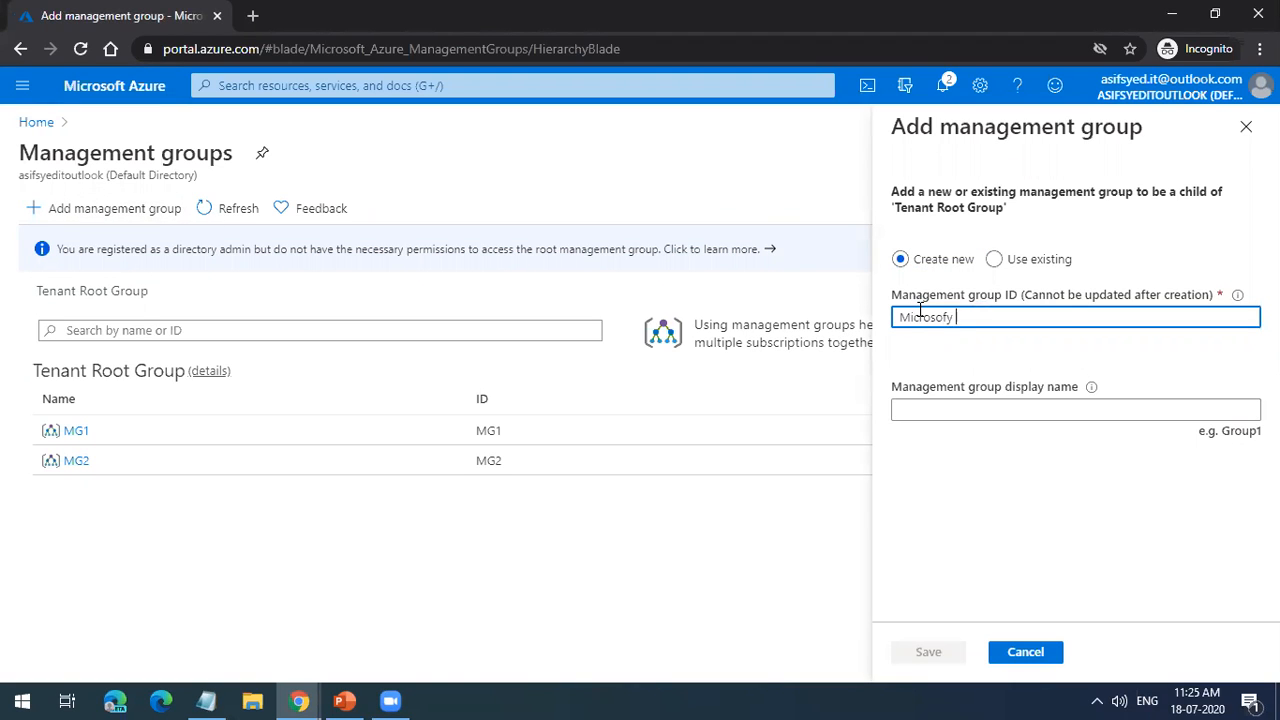
key("BackSpace")
key("BackSpace")
type("t- india")
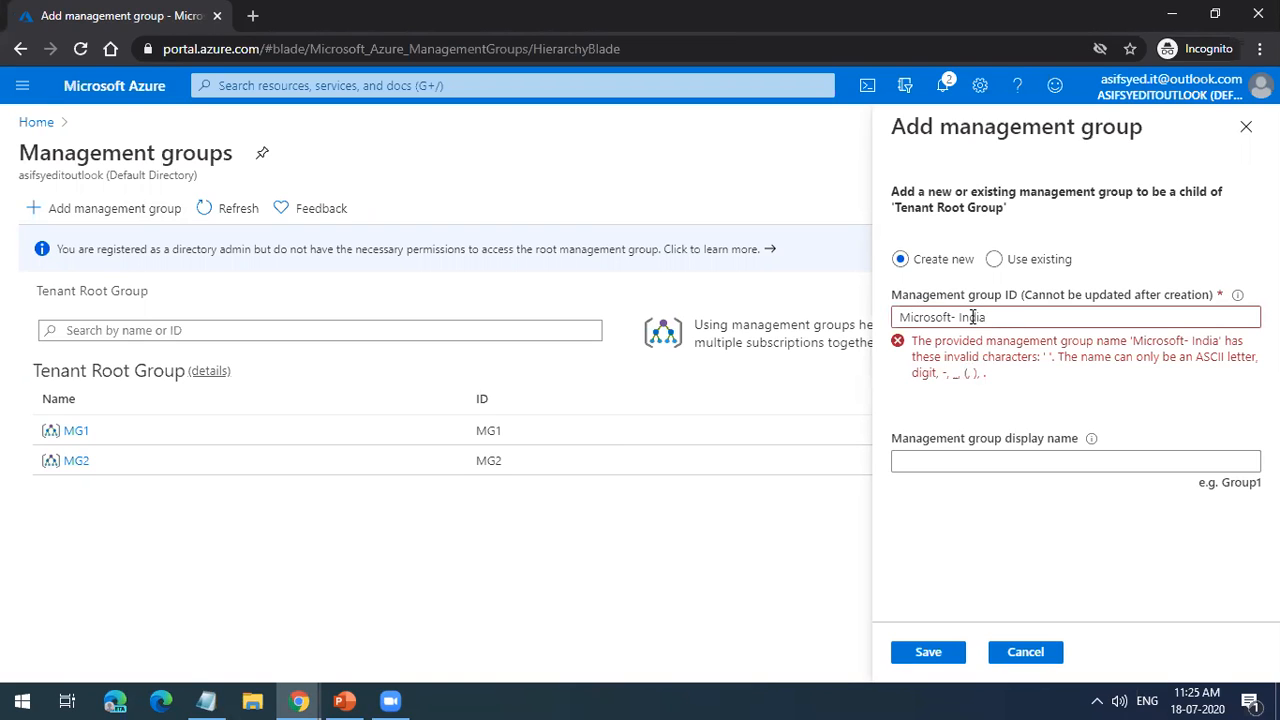
left_click(961, 318)
key("BackSpace")
key("BackSpace")
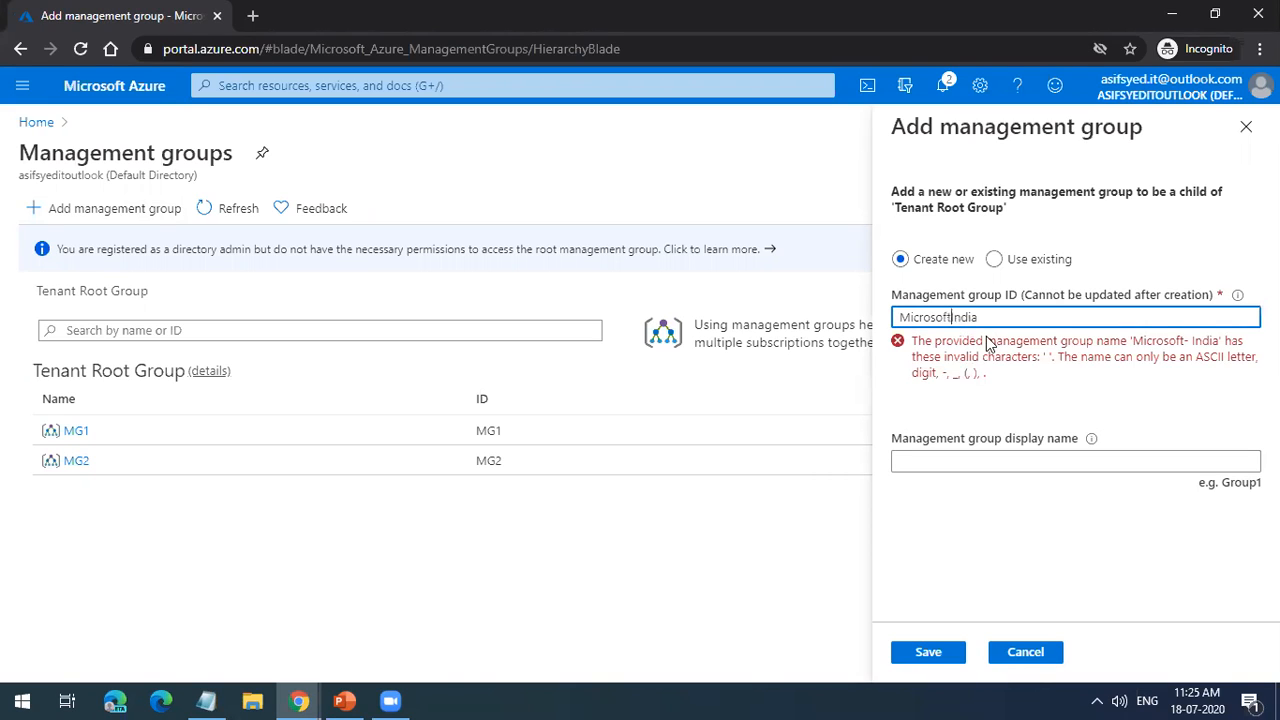
type("_")
Step: Set the new management group's display name to Microsoft_India, save it and dismiss the notification
left_click(1070, 418)
double_click(1030, 324)
key("ctrl+c")
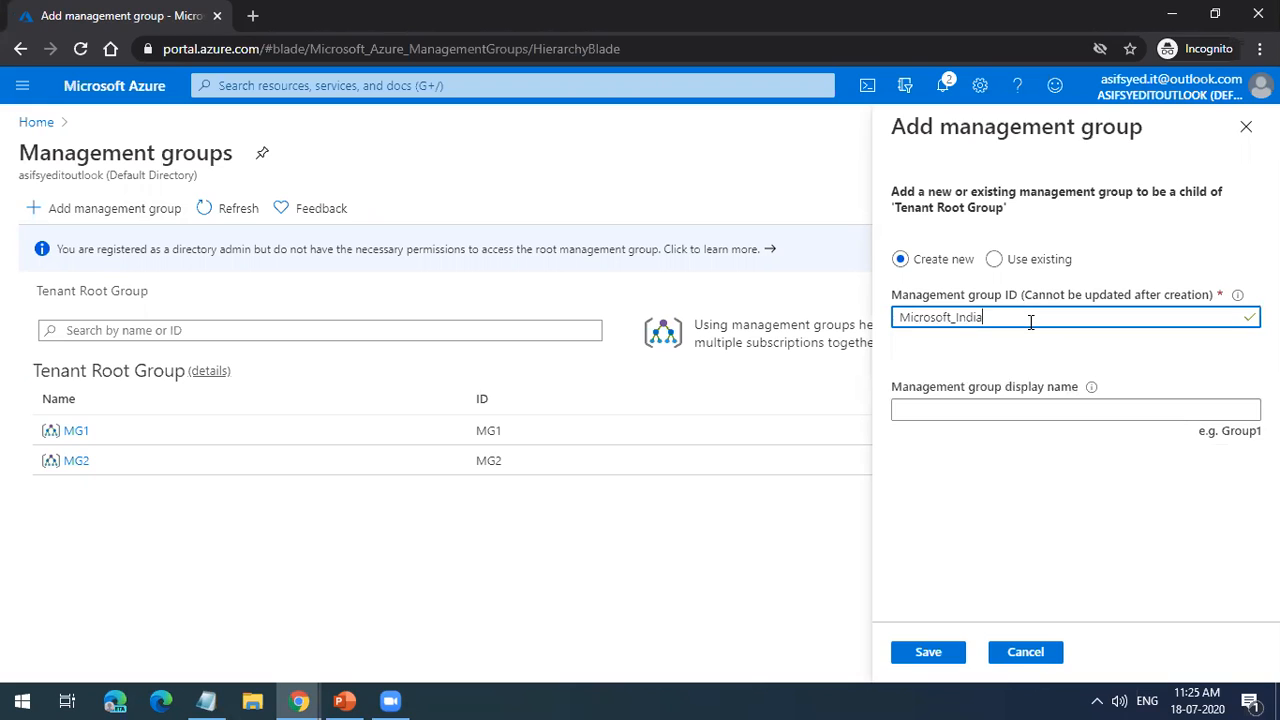
left_click(968, 411)
key("ctrl+v")
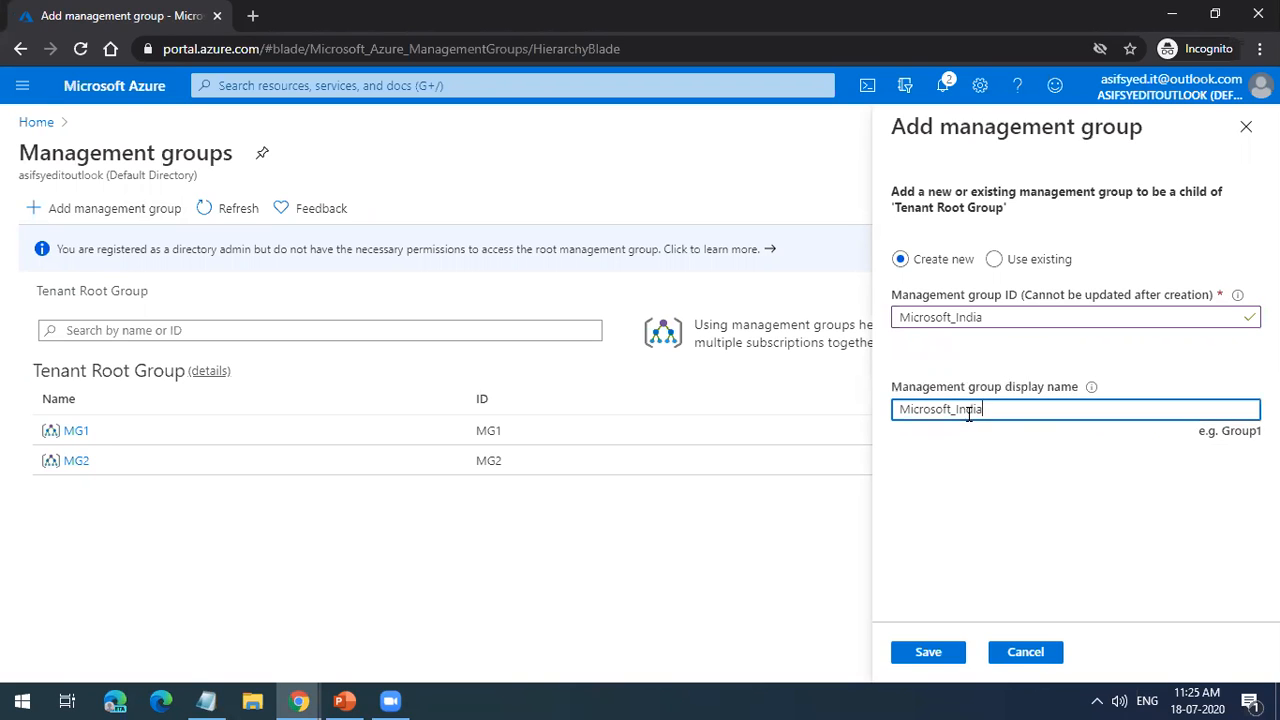
left_click(932, 656)
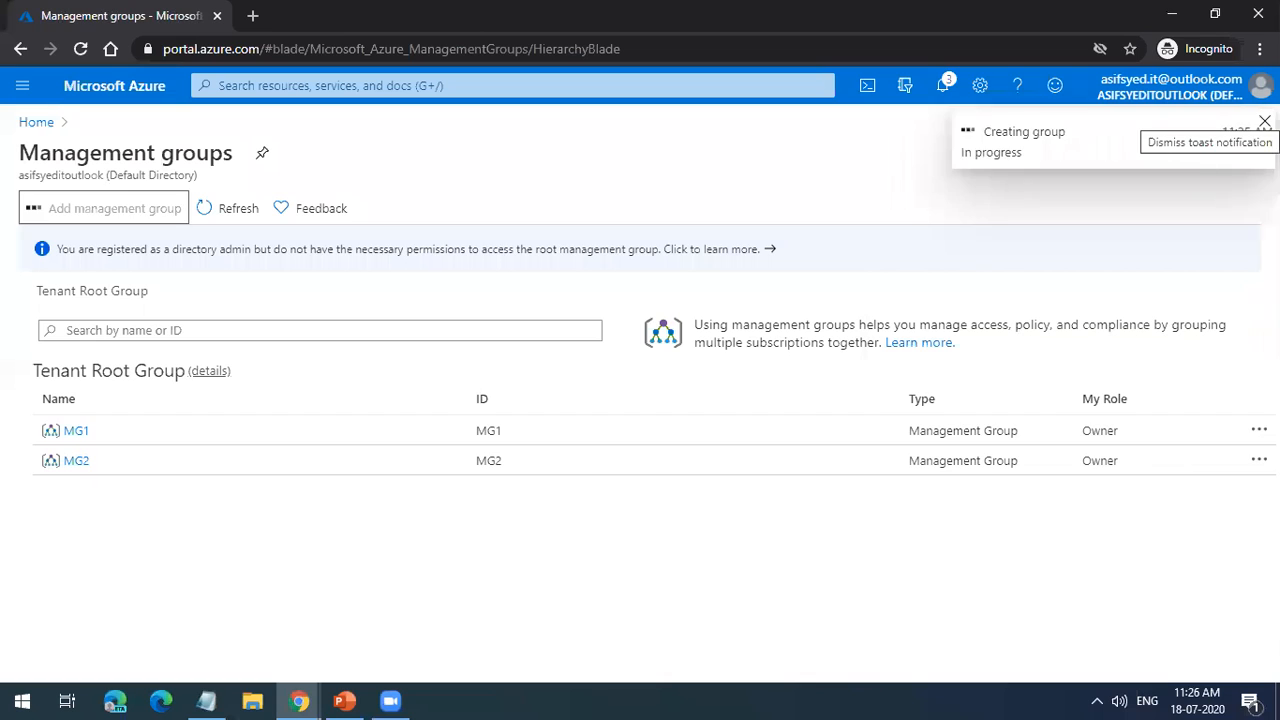
left_click(1265, 121)
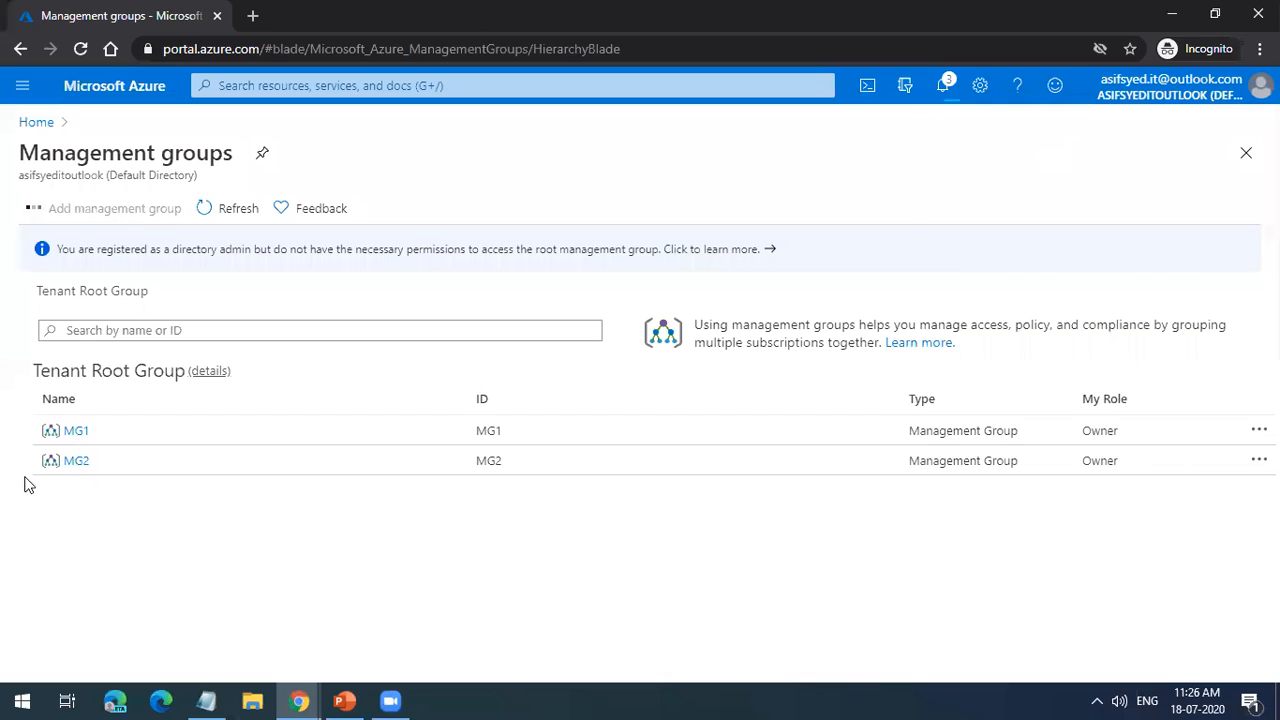
Step: Start a new child management group under MG1 with the management group ID Microsoft_India_HYD
left_click(78, 432)
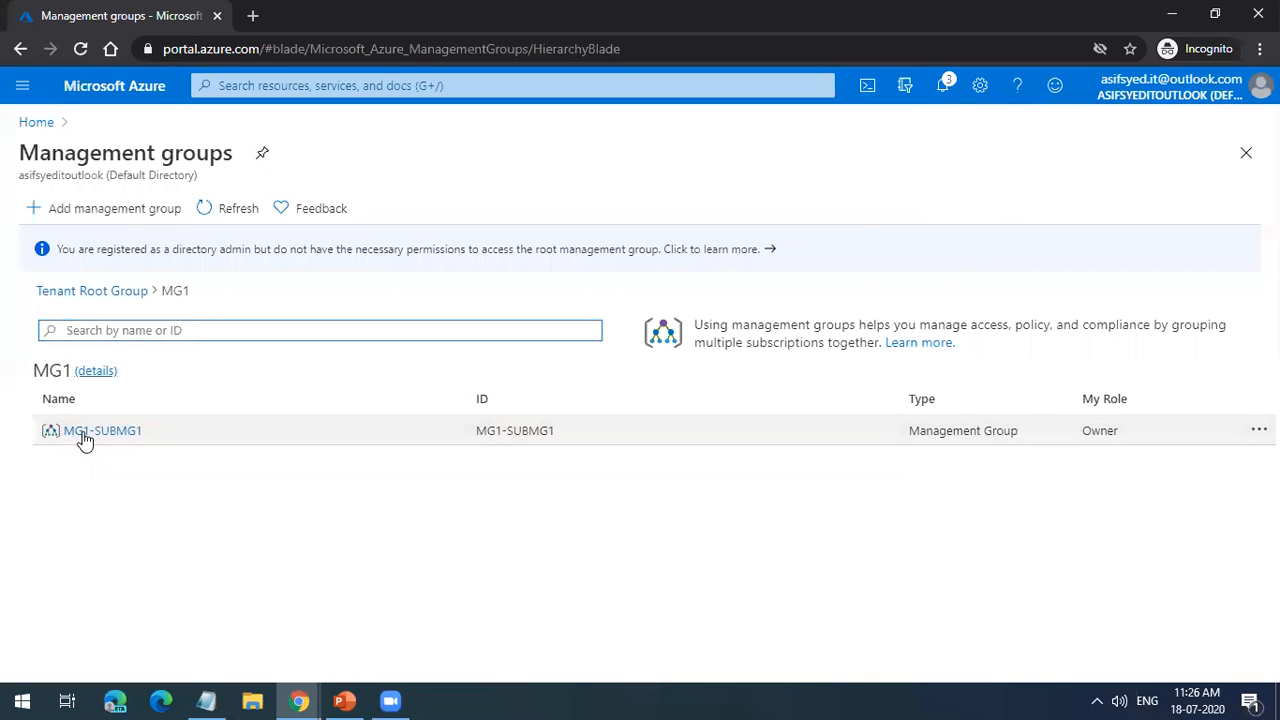
left_click(106, 371)
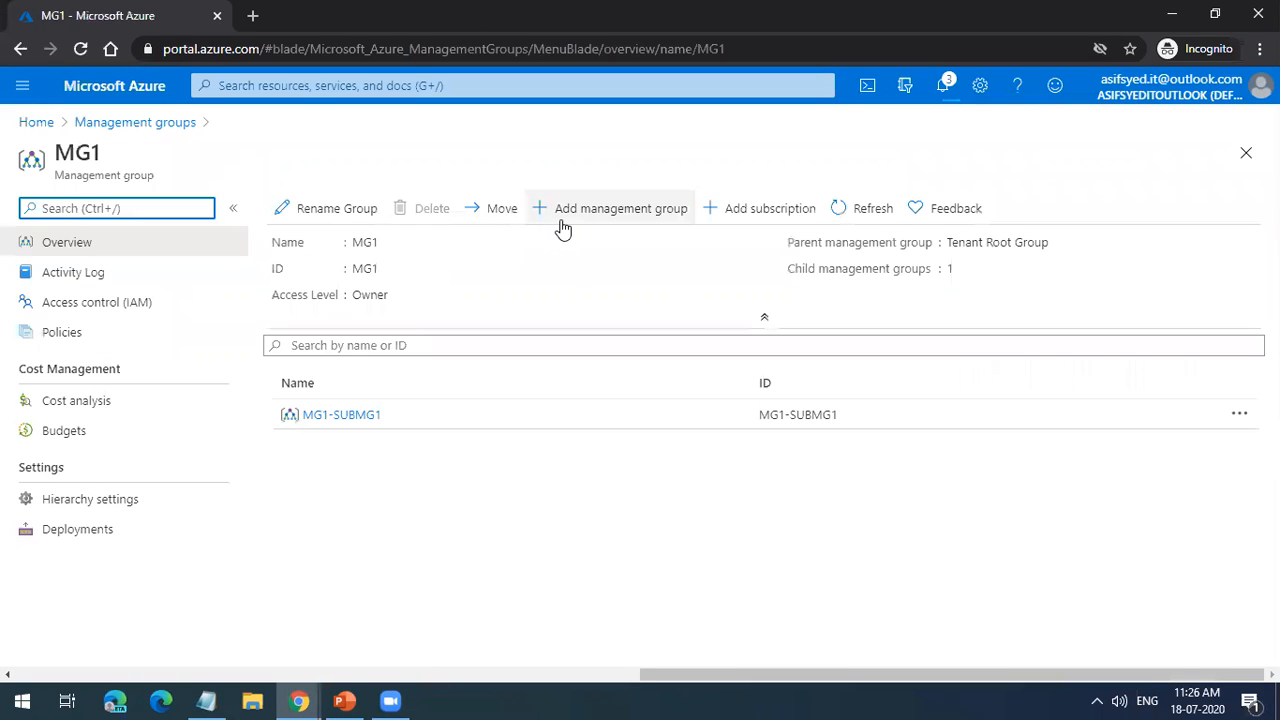
left_click(563, 228)
left_click(963, 293)
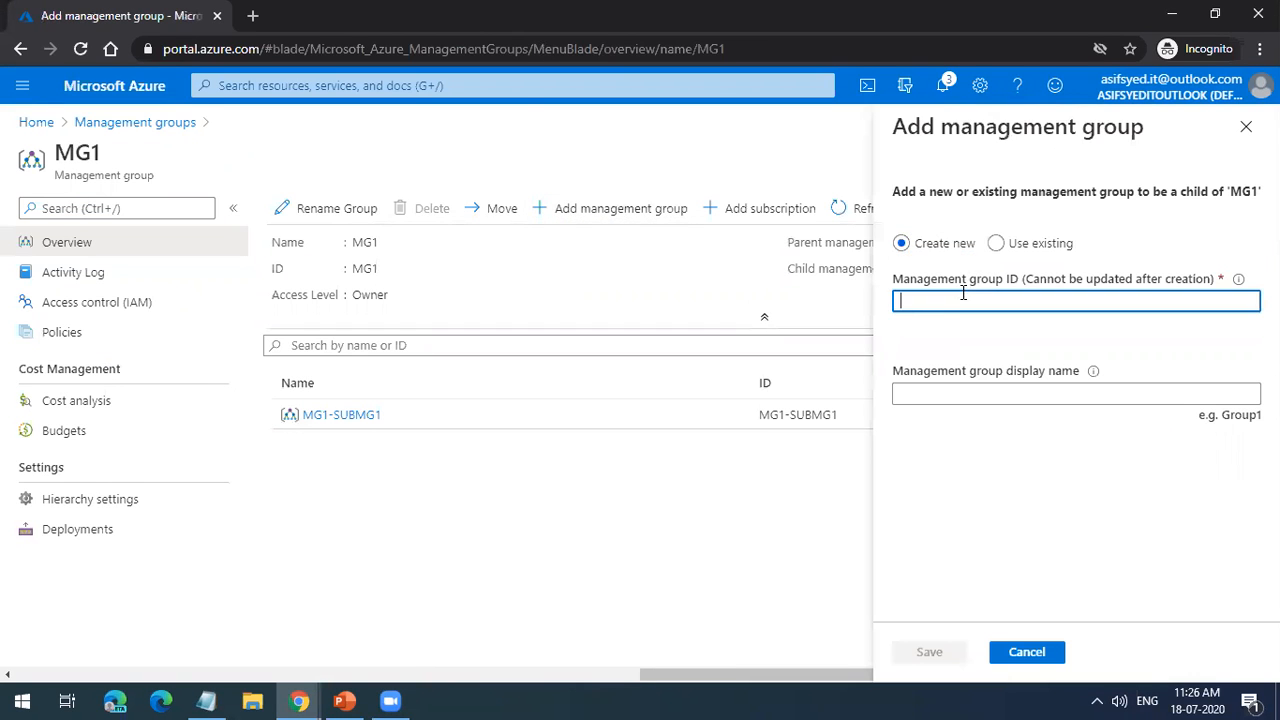
key("ctrl+v")
type("_HYD")
Step: Reuse the ID as the display name Microsoft_India_HYD and save the new management group
double_click(1079, 301)
key("ctrl+c")
left_click(1020, 391)
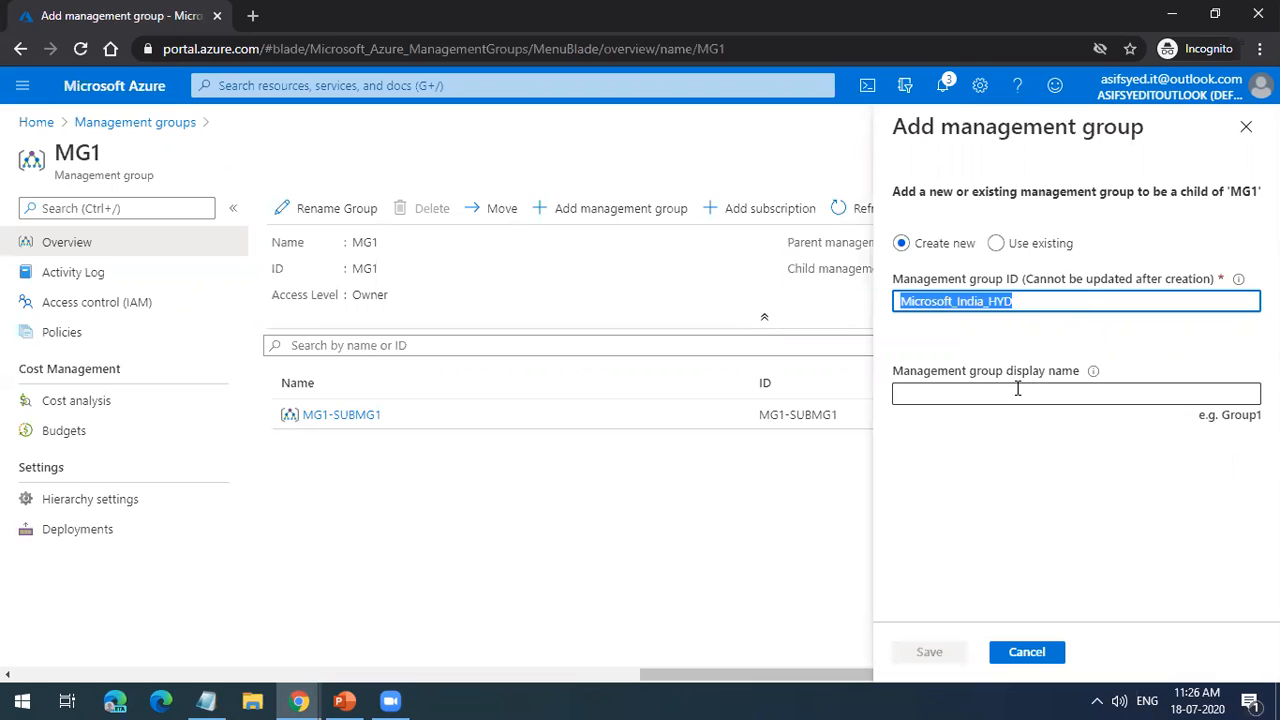
key("ctrl+v")
left_click(930, 652)
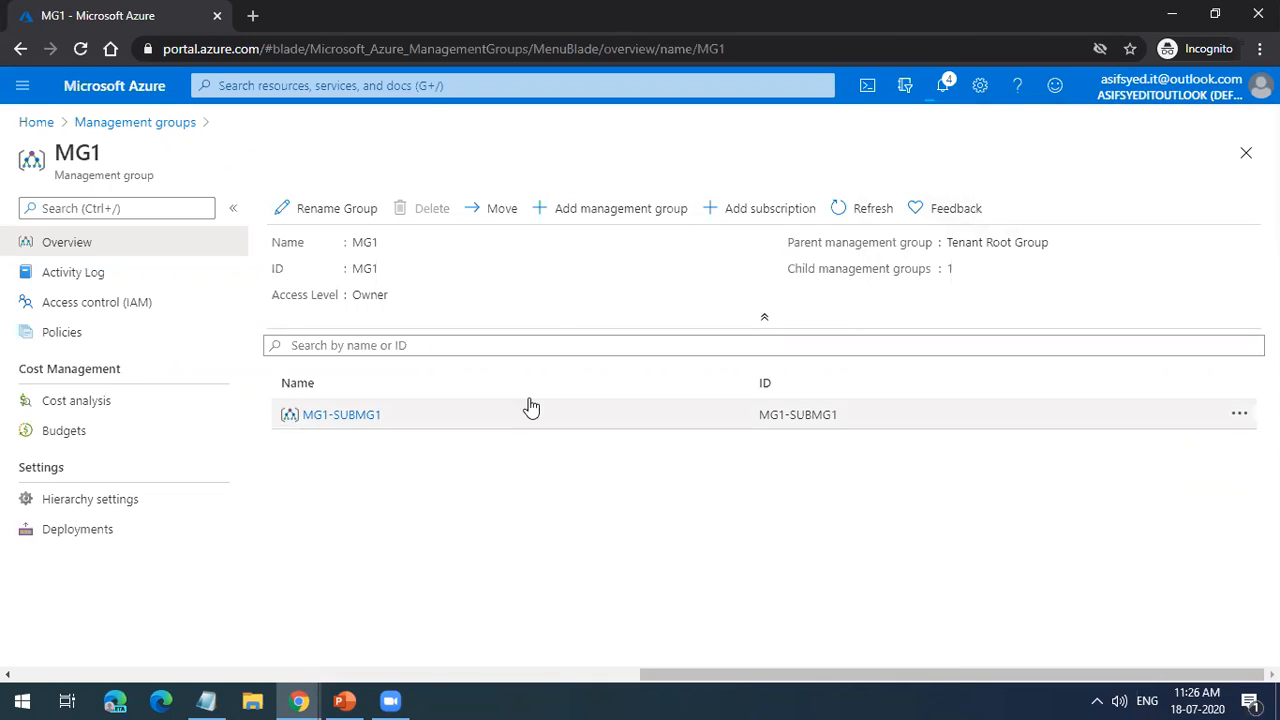
Step: Start another child management group under MG1 with the management group ID Microsoft_India_Bng
left_click(604, 212)
left_click(1014, 303)
key("ctrl+v")
key("BackSpace")
key("BackSpace")
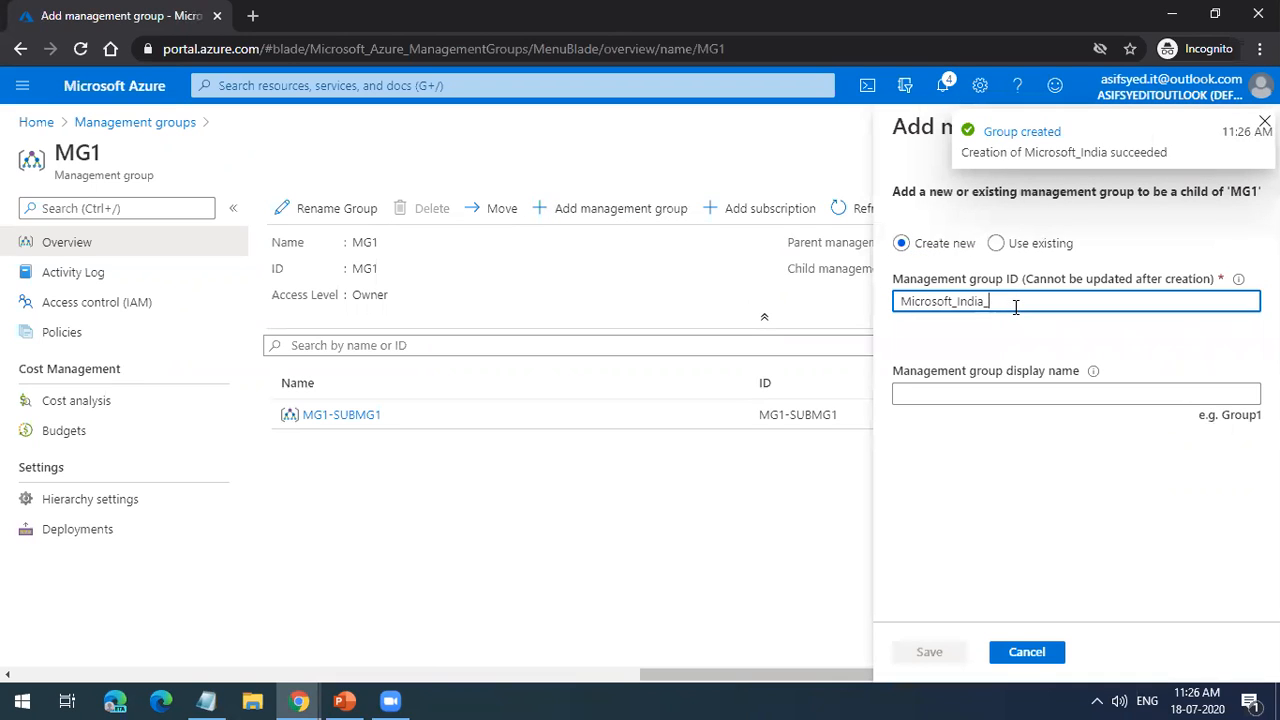
type("Bng")
Step: Reuse the ID as the display name Microsoft_India_Bng and save the new management group
key("ctrl+a")
key("ctrl+c")
left_click(987, 395)
key("ctrl+v")
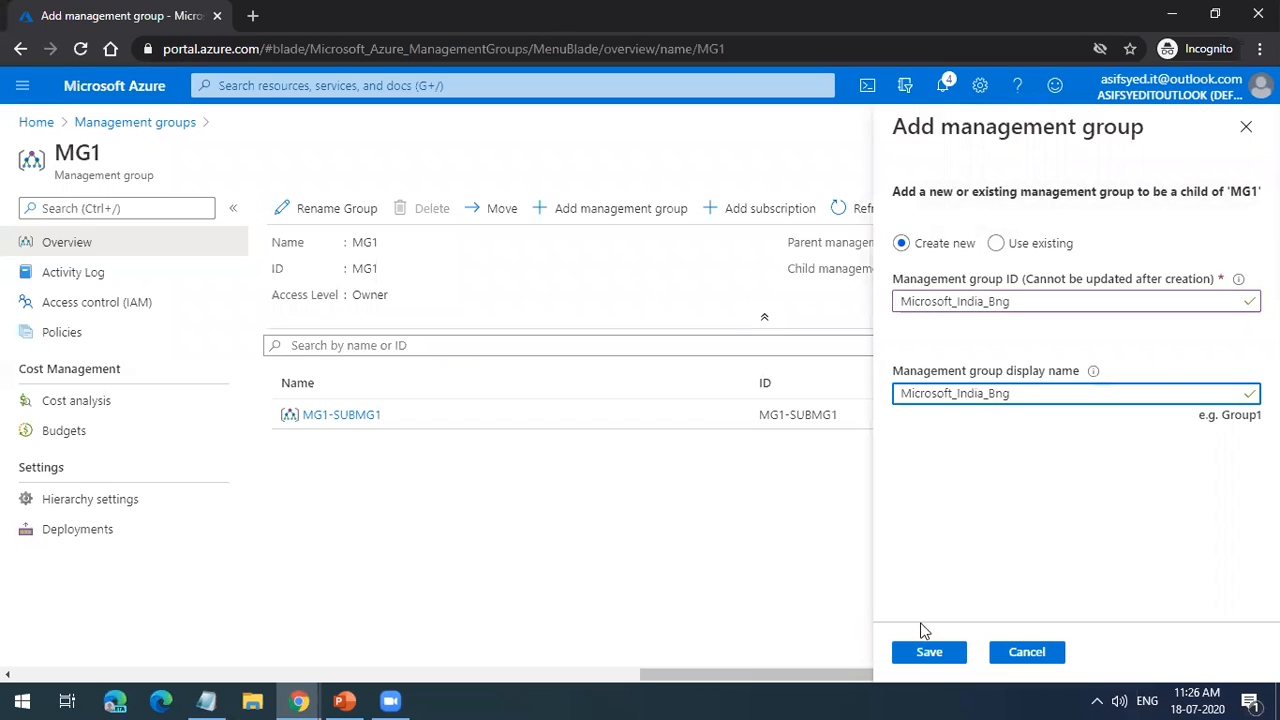
left_click(928, 651)
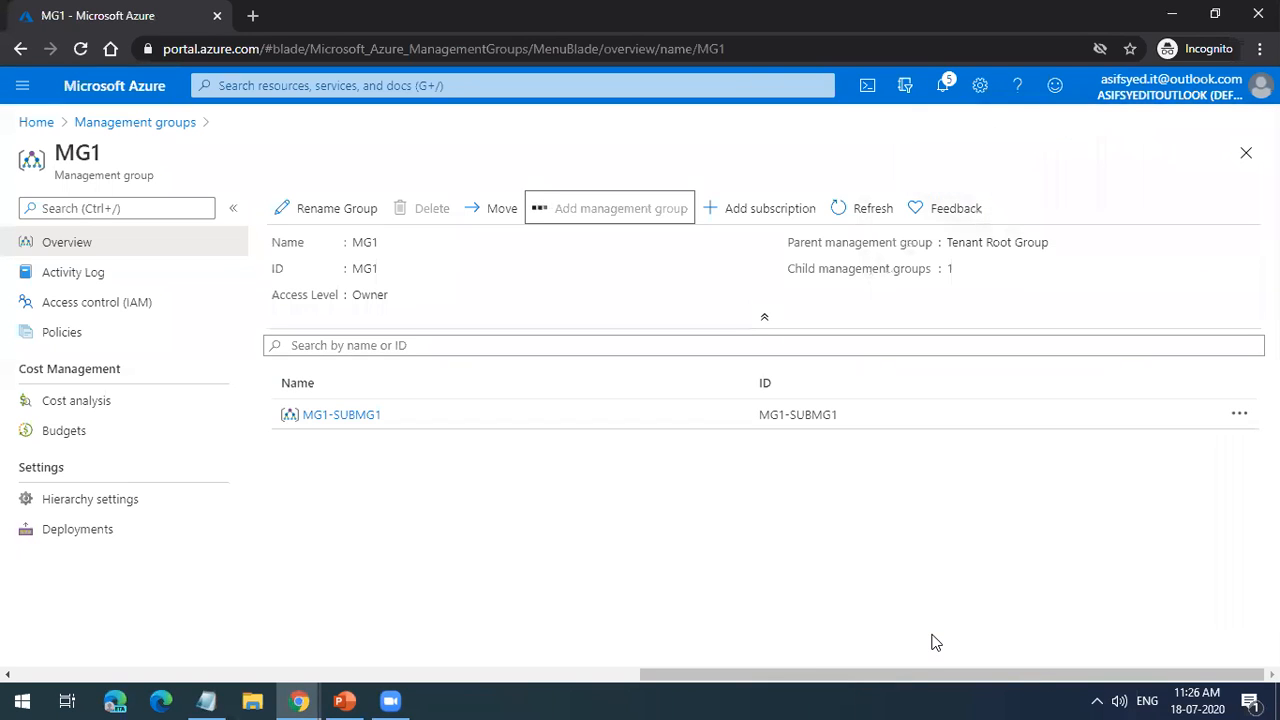
Step: Refresh MG1's child groups and view the overviews of Microsoft_India_HYD and Microsoft_India_Bng
left_click(845, 212)
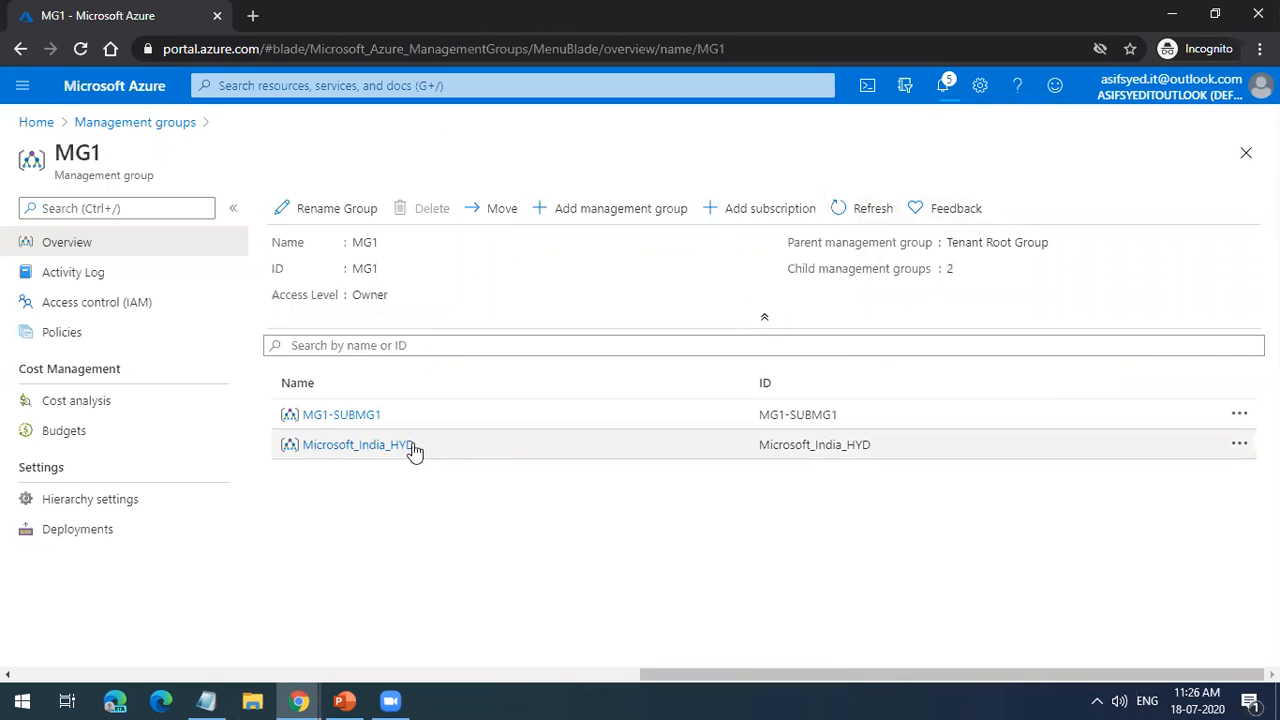
left_click(401, 448)
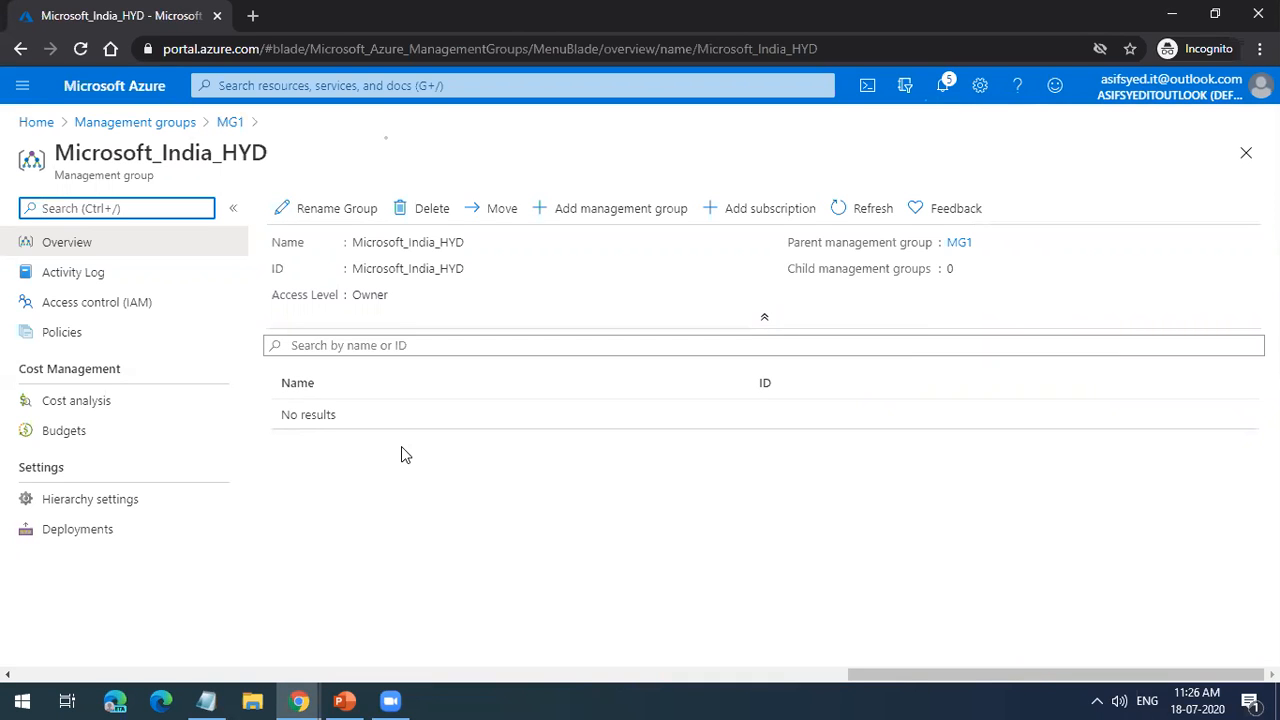
left_click(230, 122)
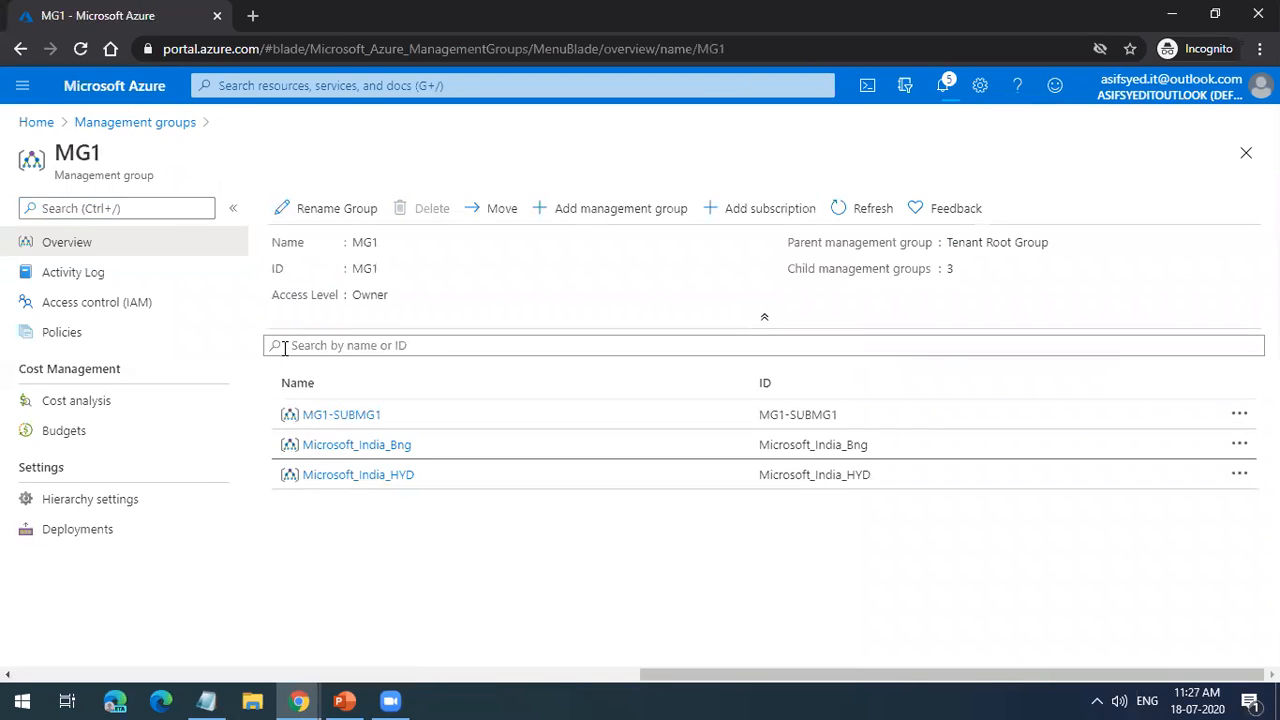
left_click(343, 447)
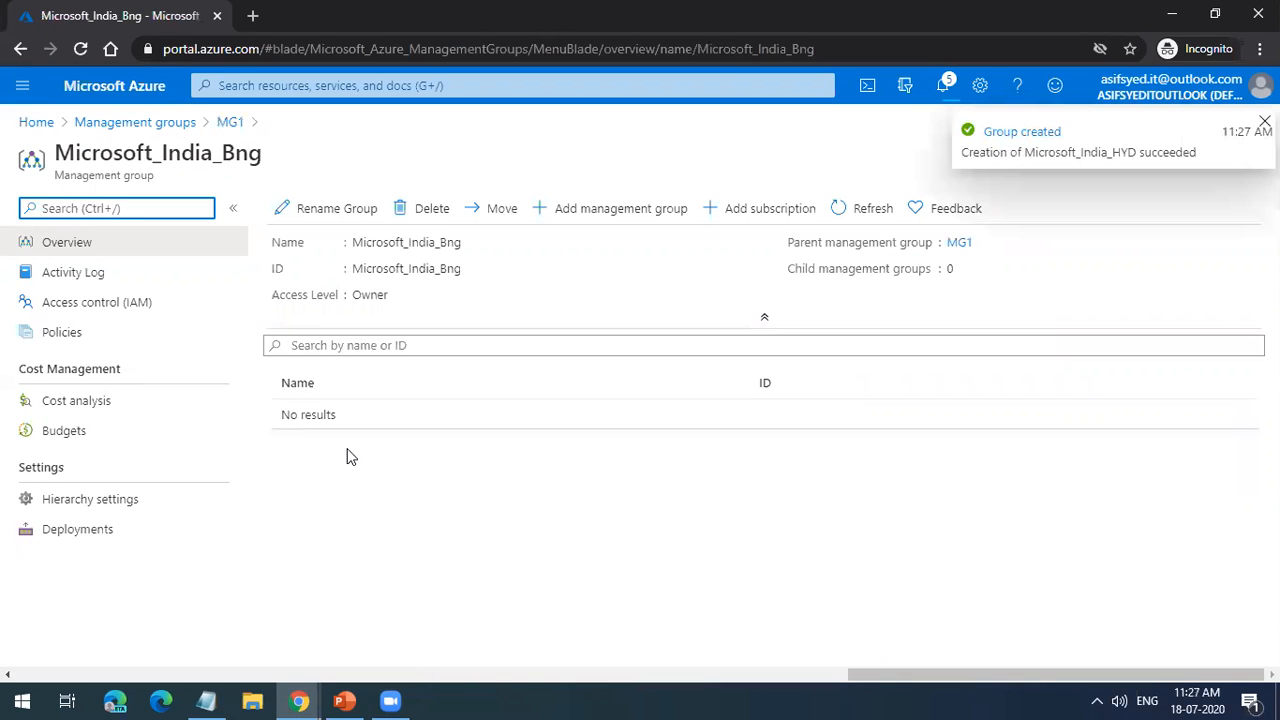
left_click(1222, 163)
Step: View the access control page of Microsoft_India_Bng and look at its role assignment form without assigning a role
left_click(166, 312)
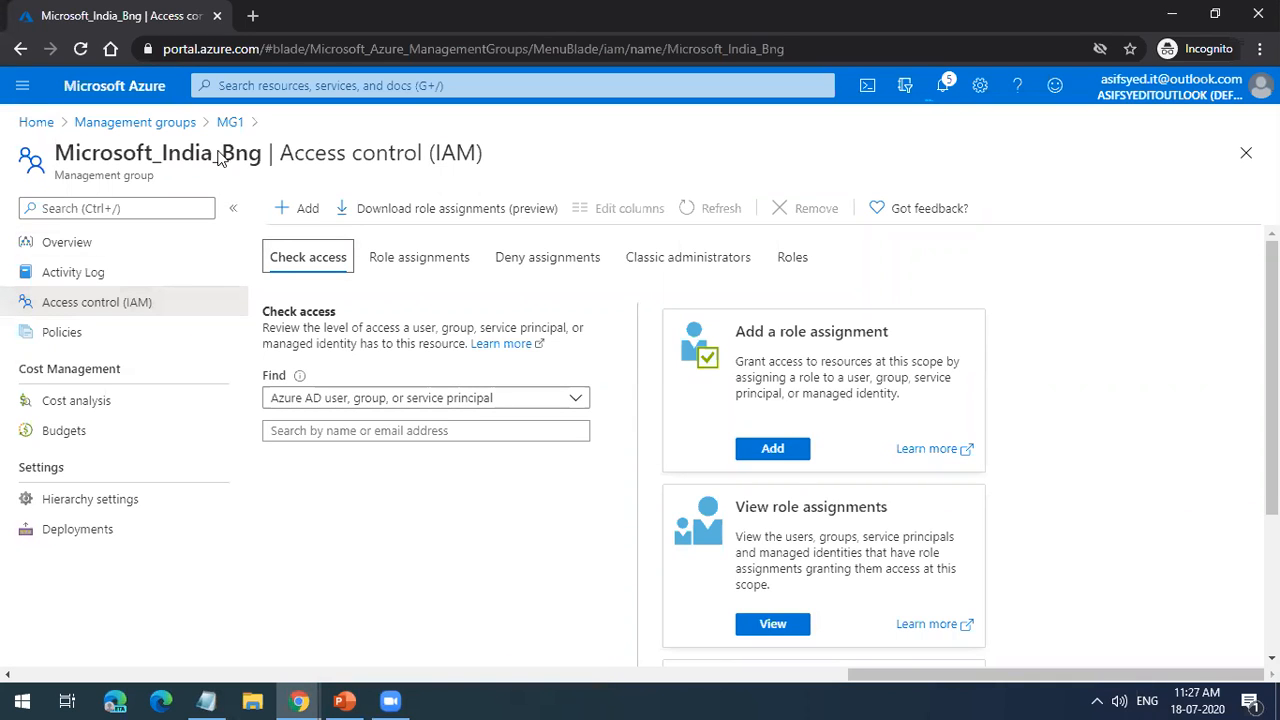
left_click(160, 311)
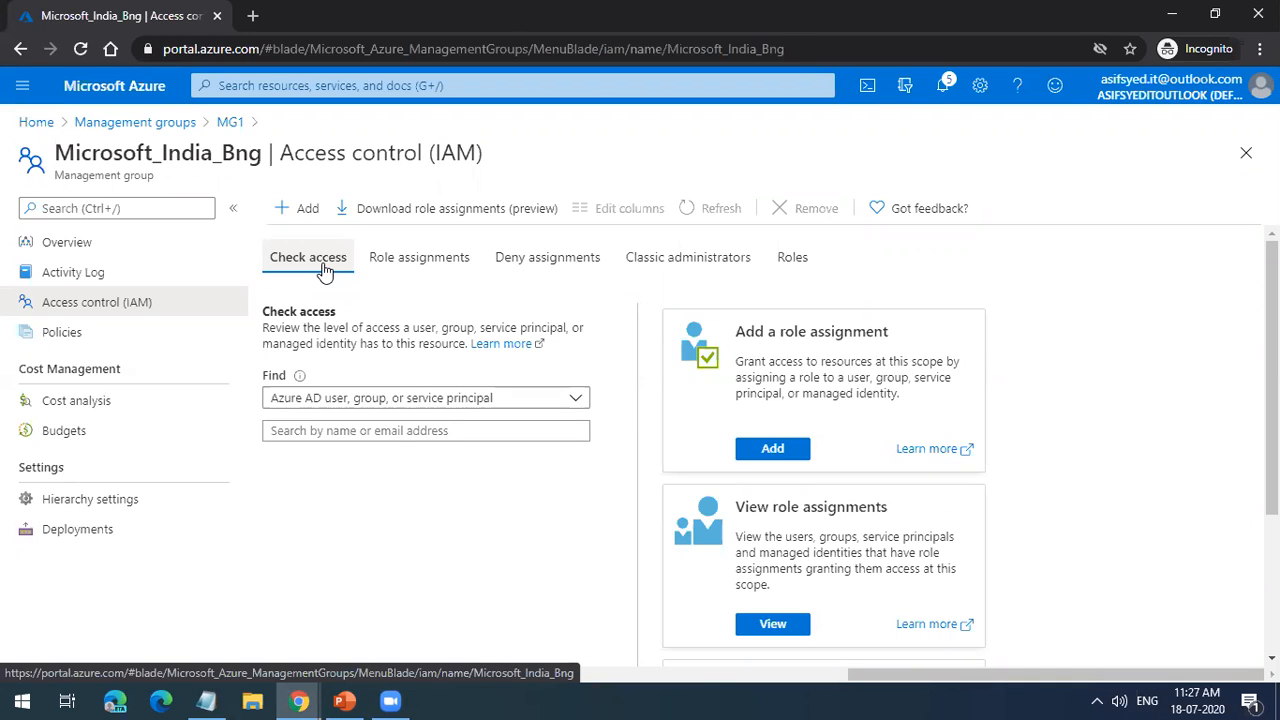
left_click(232, 122)
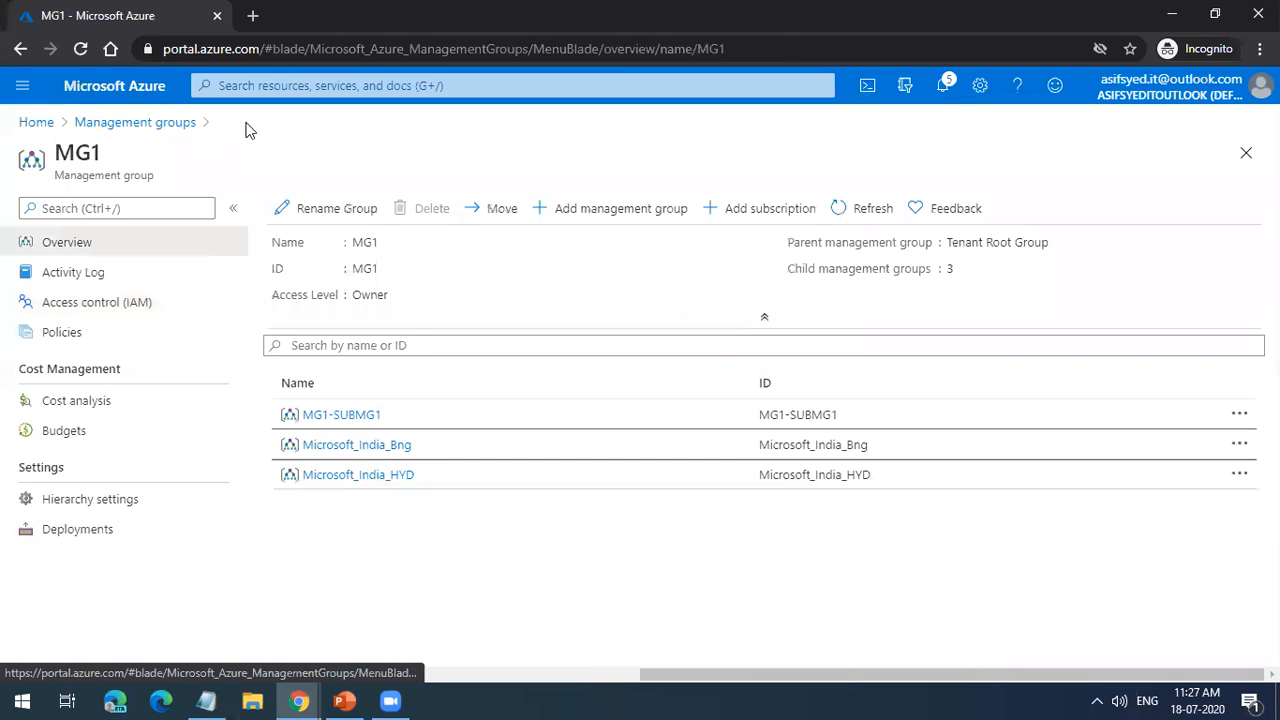
left_click(383, 447)
left_click(148, 311)
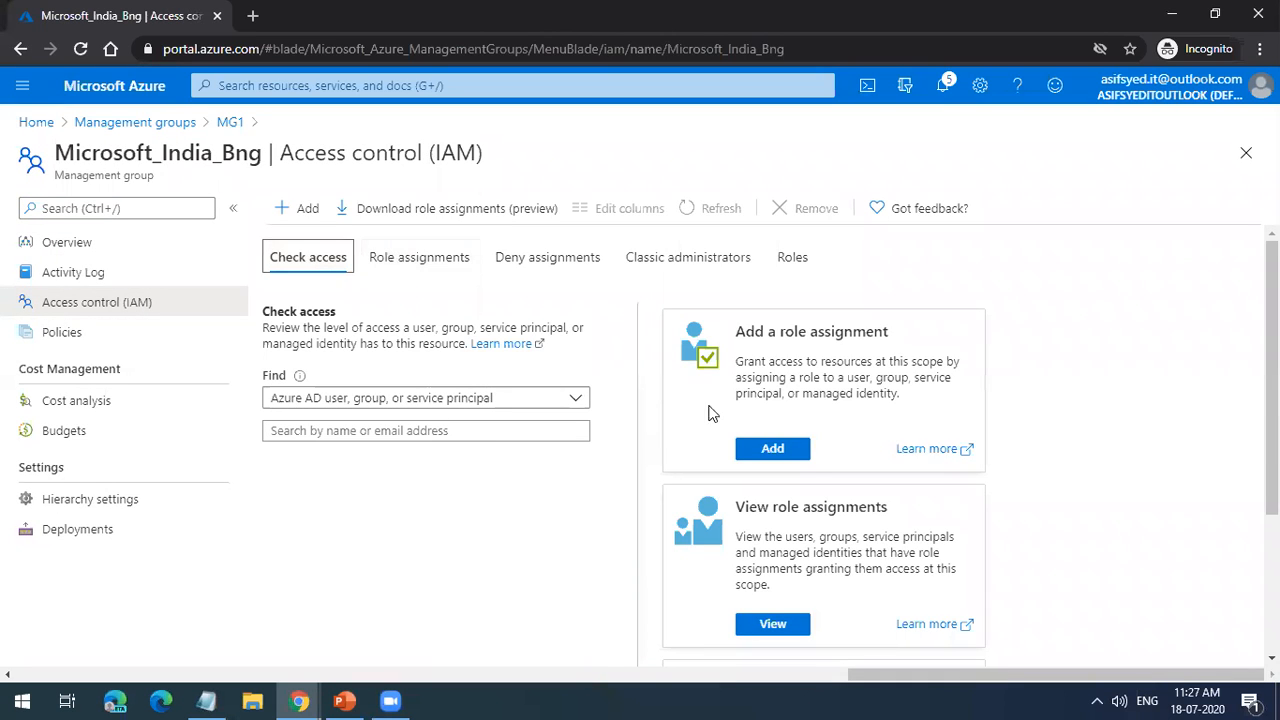
left_click(806, 450)
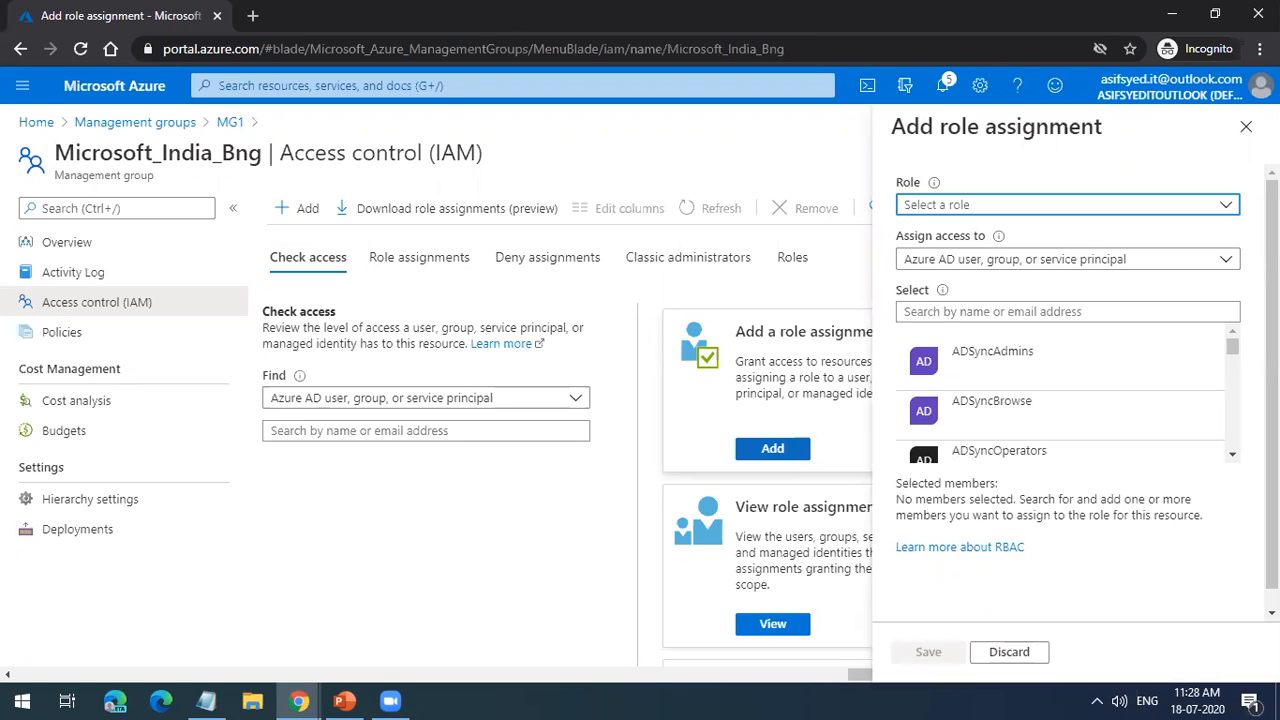
left_click(1246, 126)
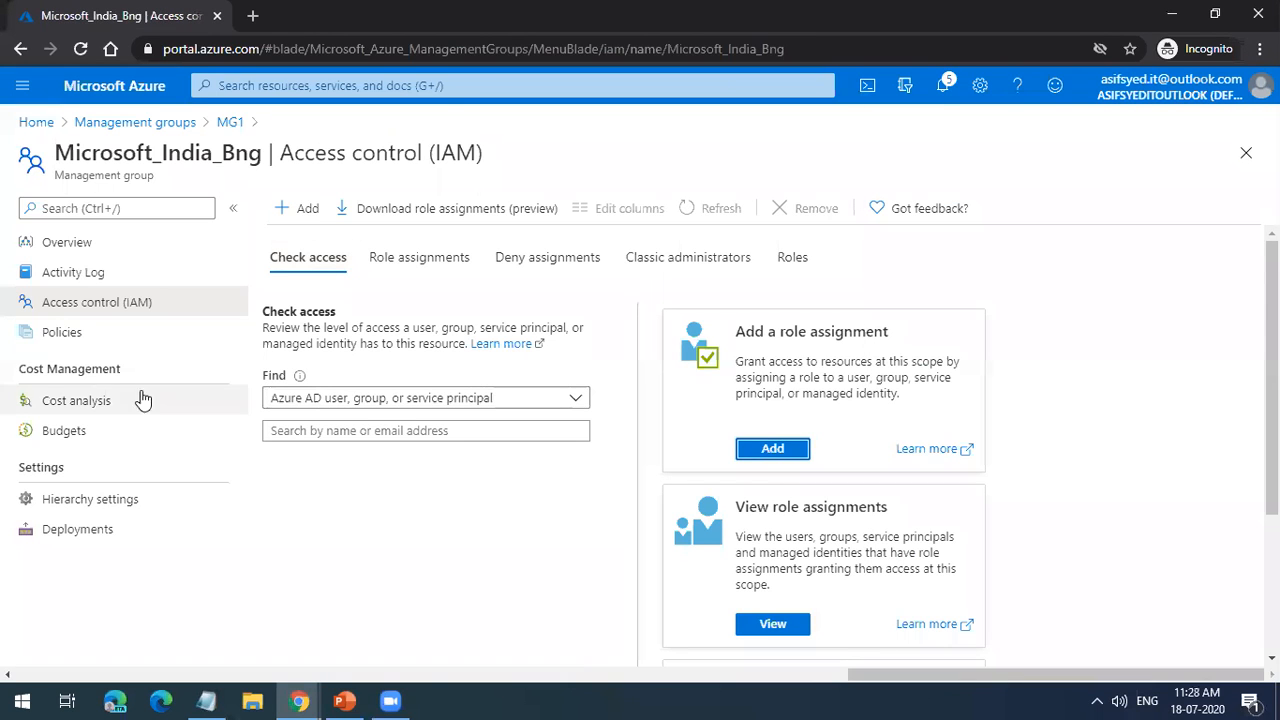
Step: View the policy compliance of Microsoft_India_Bng and return to the Tenant Root Group level of the management groups hierarchy
left_click(110, 338)
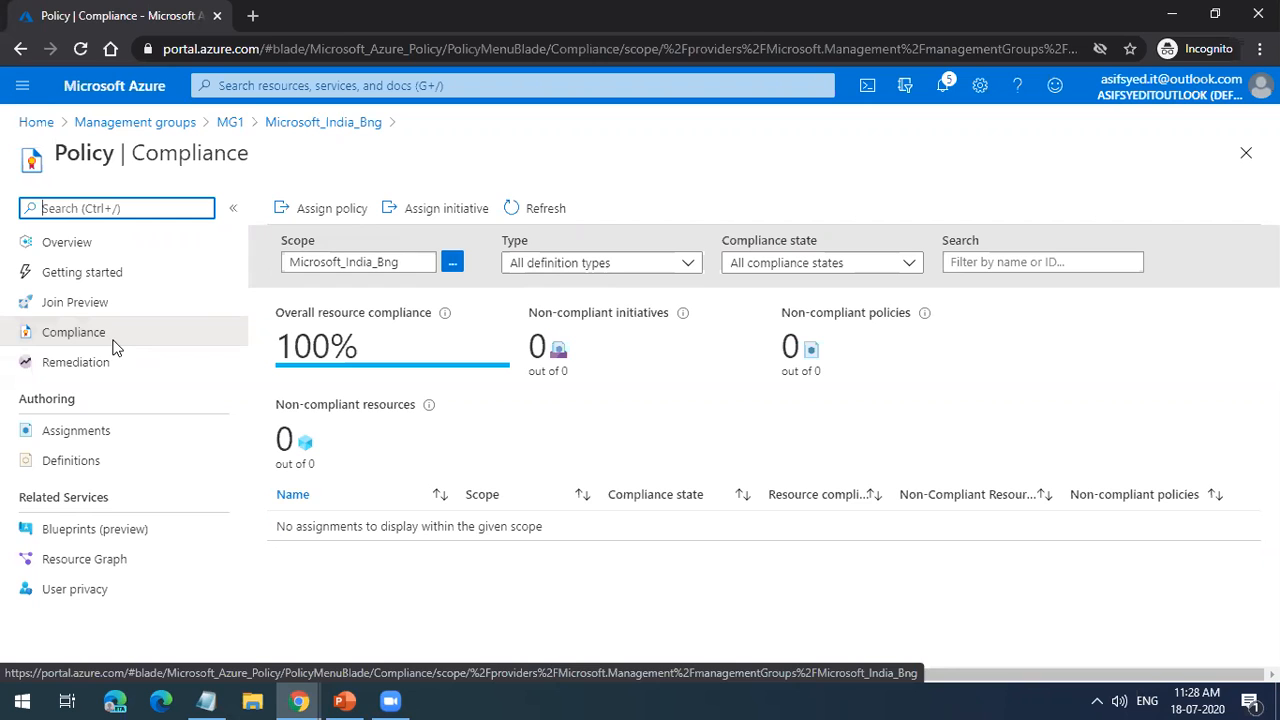
left_click(1245, 154)
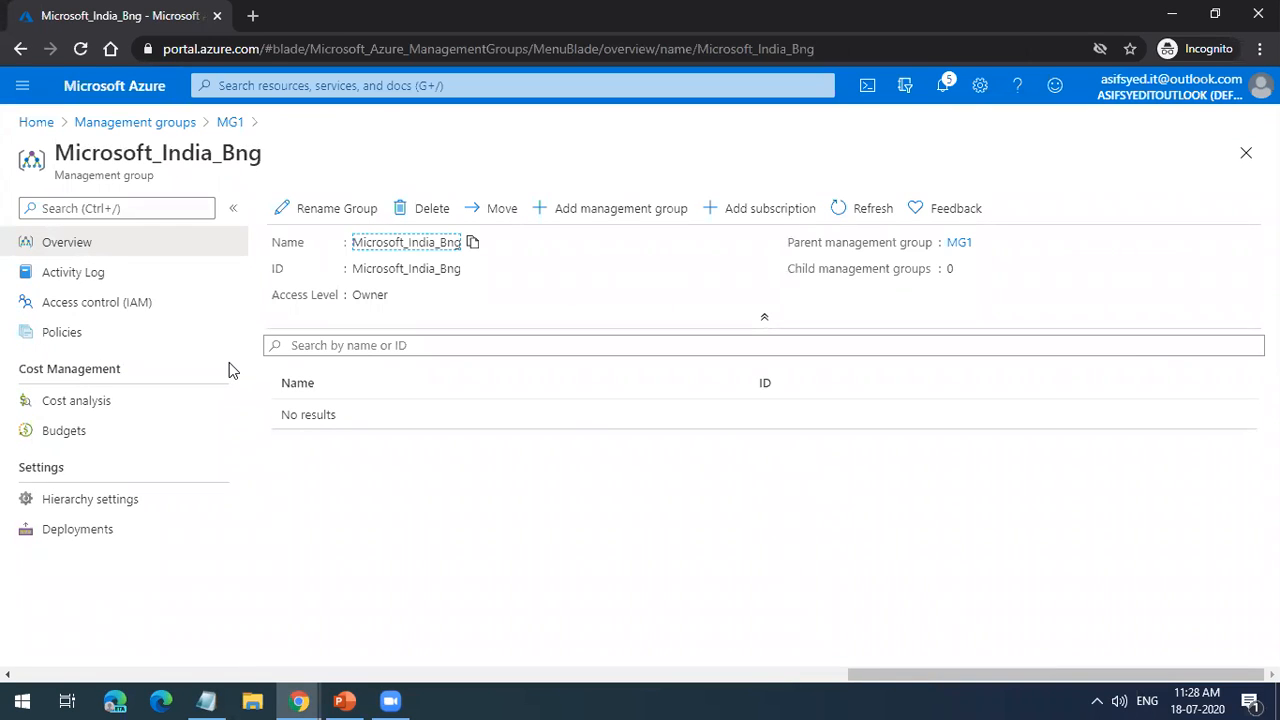
left_click(140, 123)
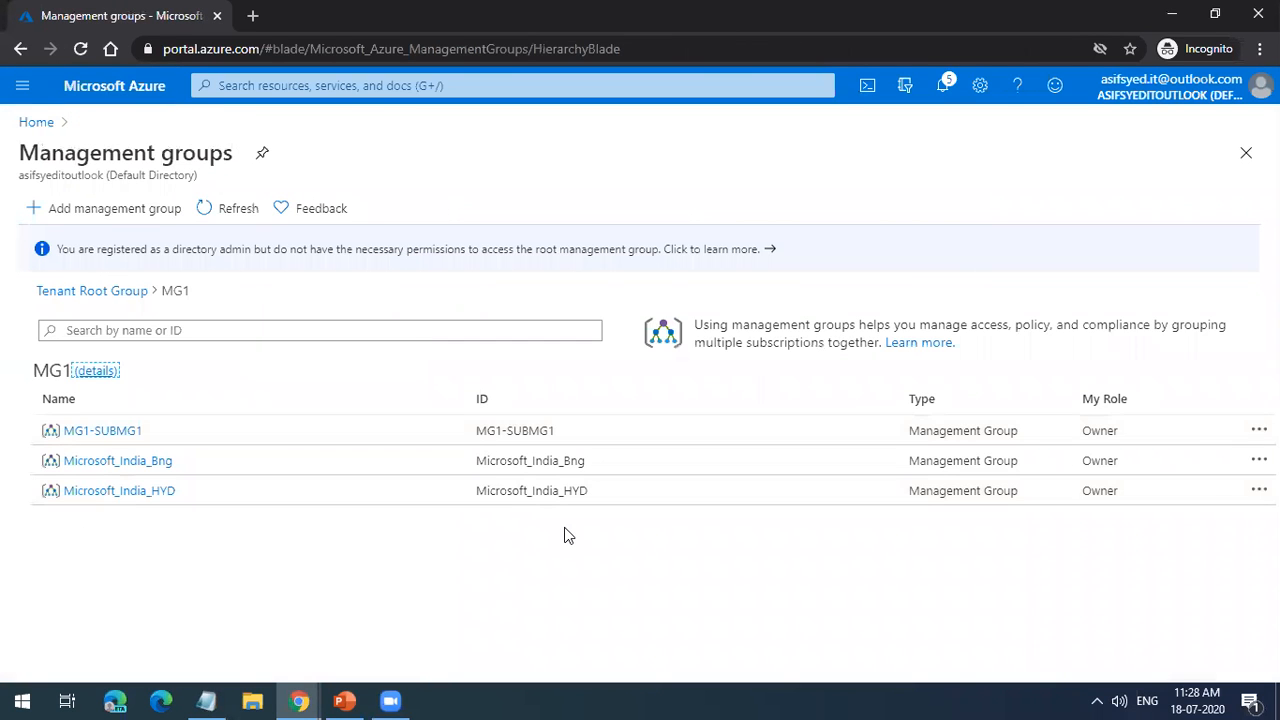
left_click(128, 288)
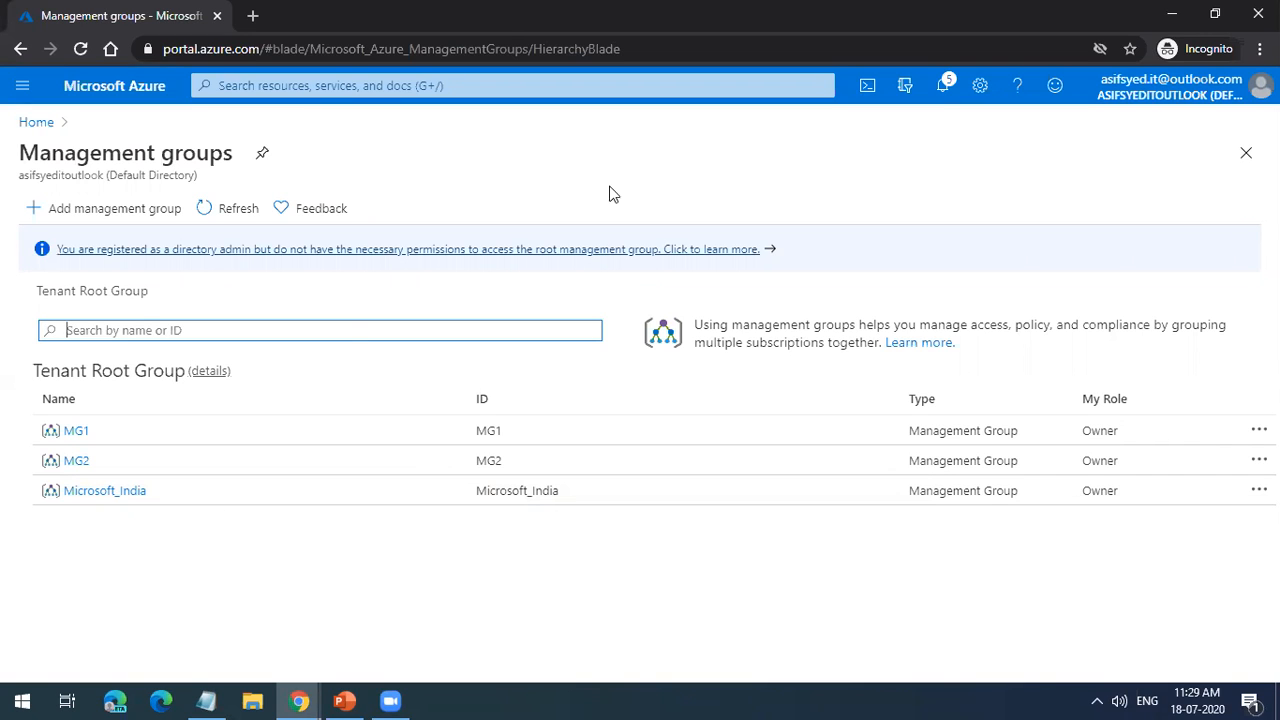
Step: Open Azure subscription 1 from the subscriptions list and examine its available settings and associated directory
left_click(1246, 153)
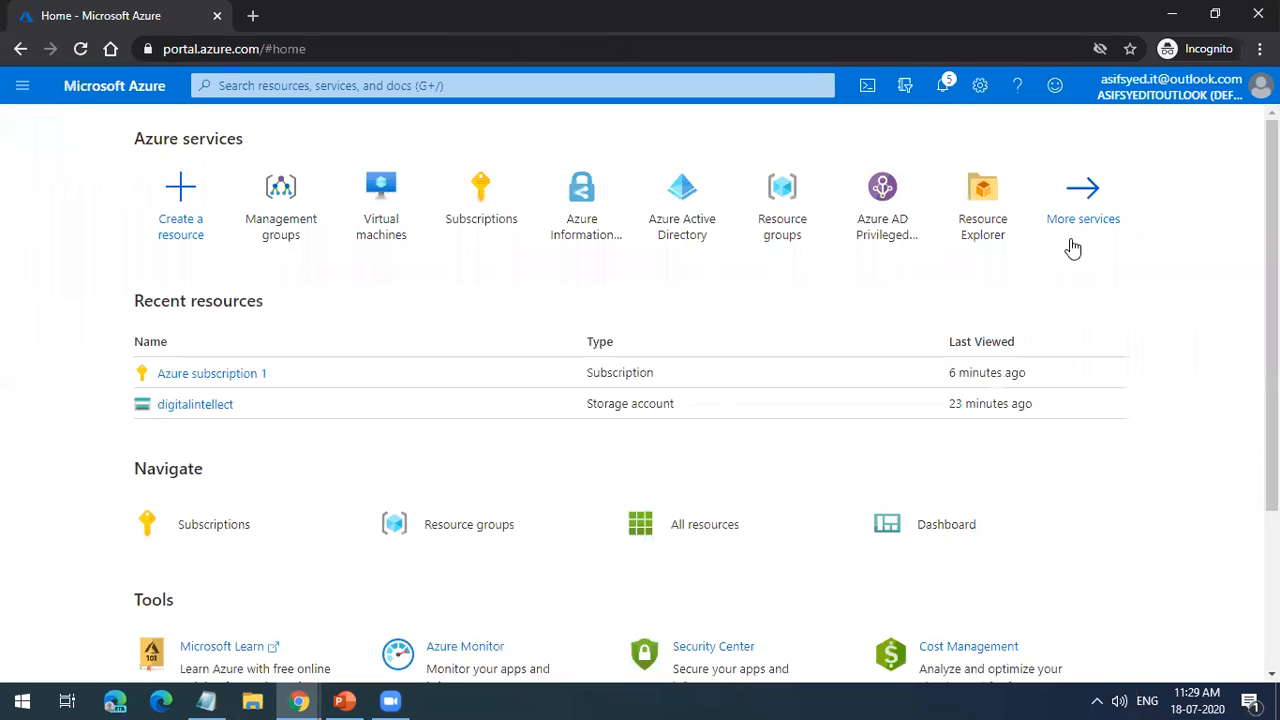
left_click(486, 213)
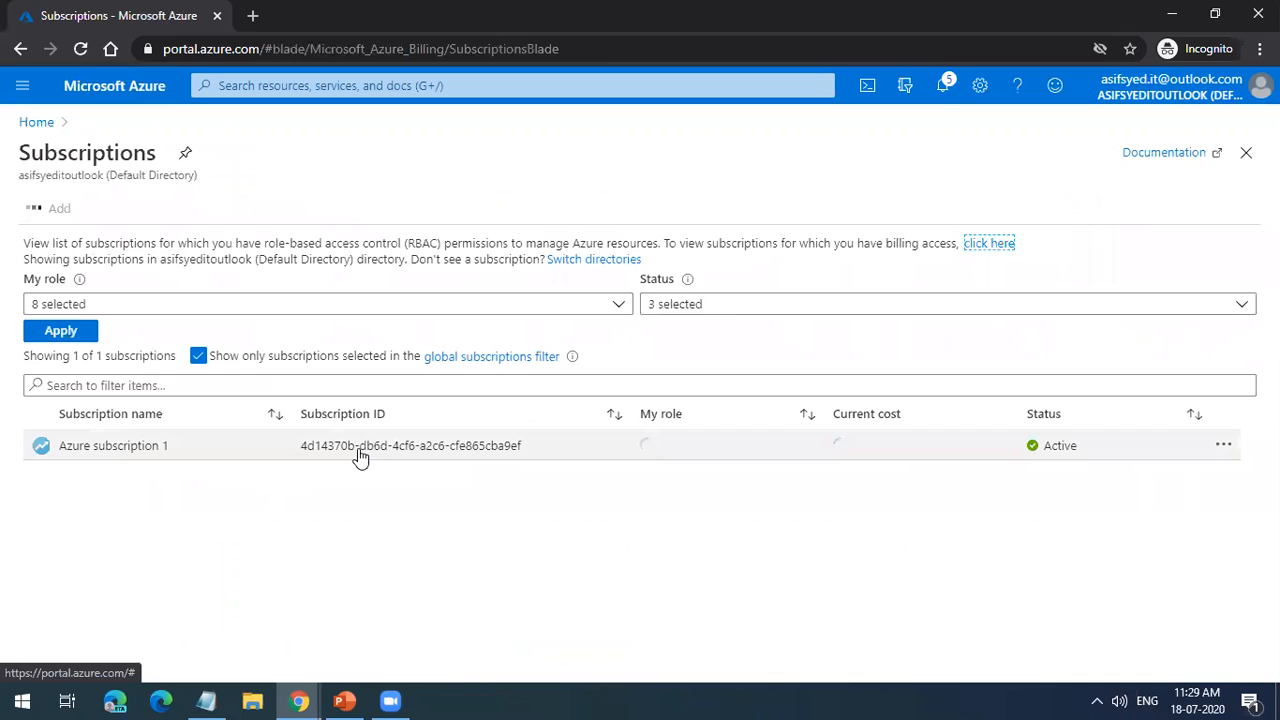
left_click(339, 460)
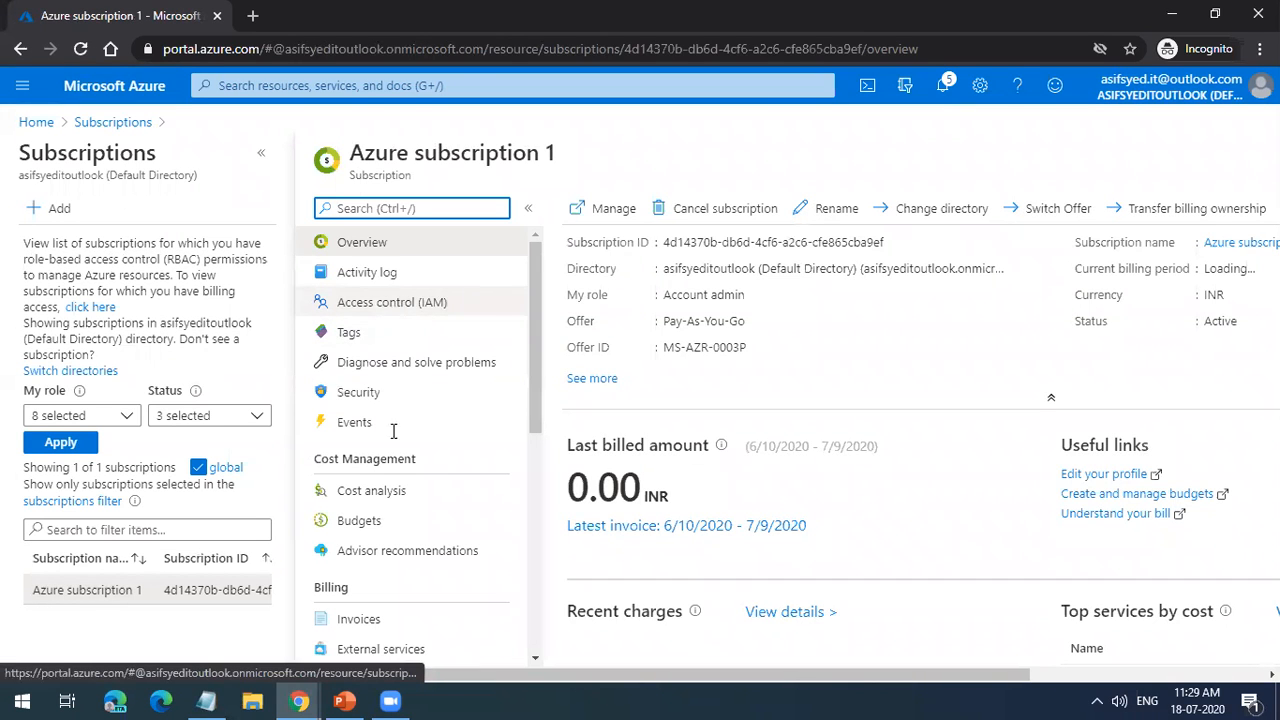
scroll(385, 522, "down", 5)
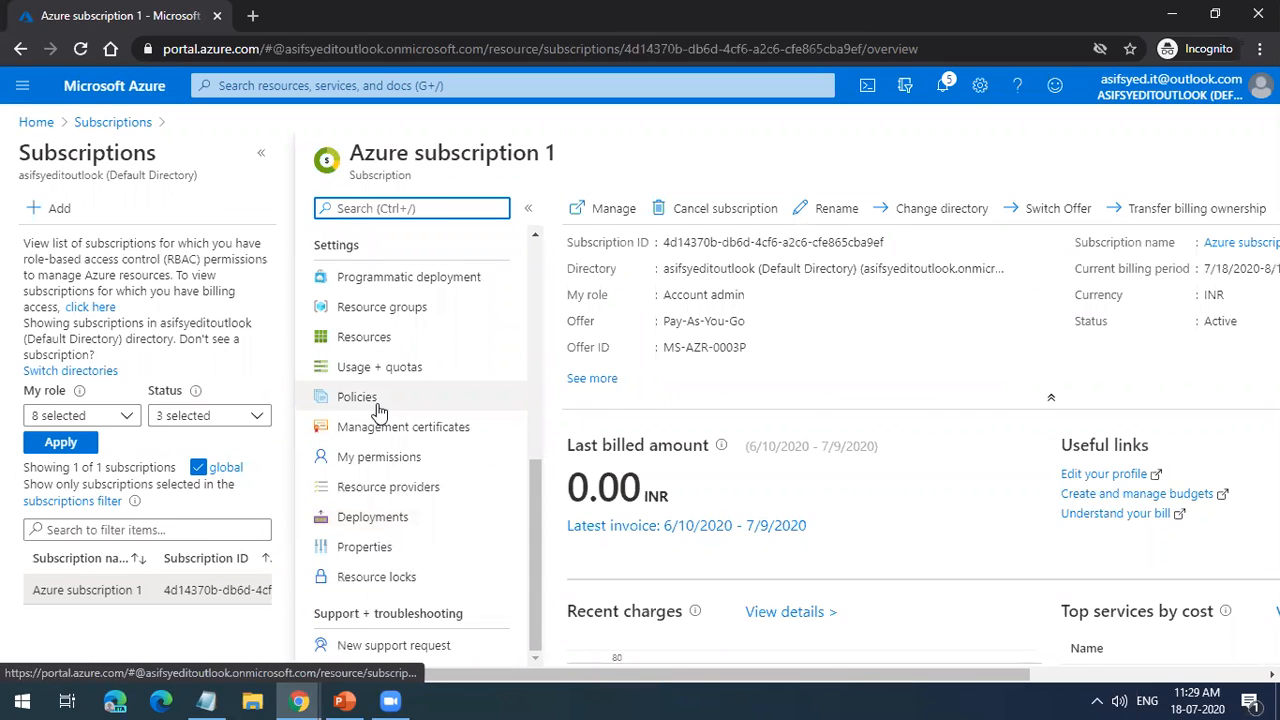
scroll(380, 400, "up", 5)
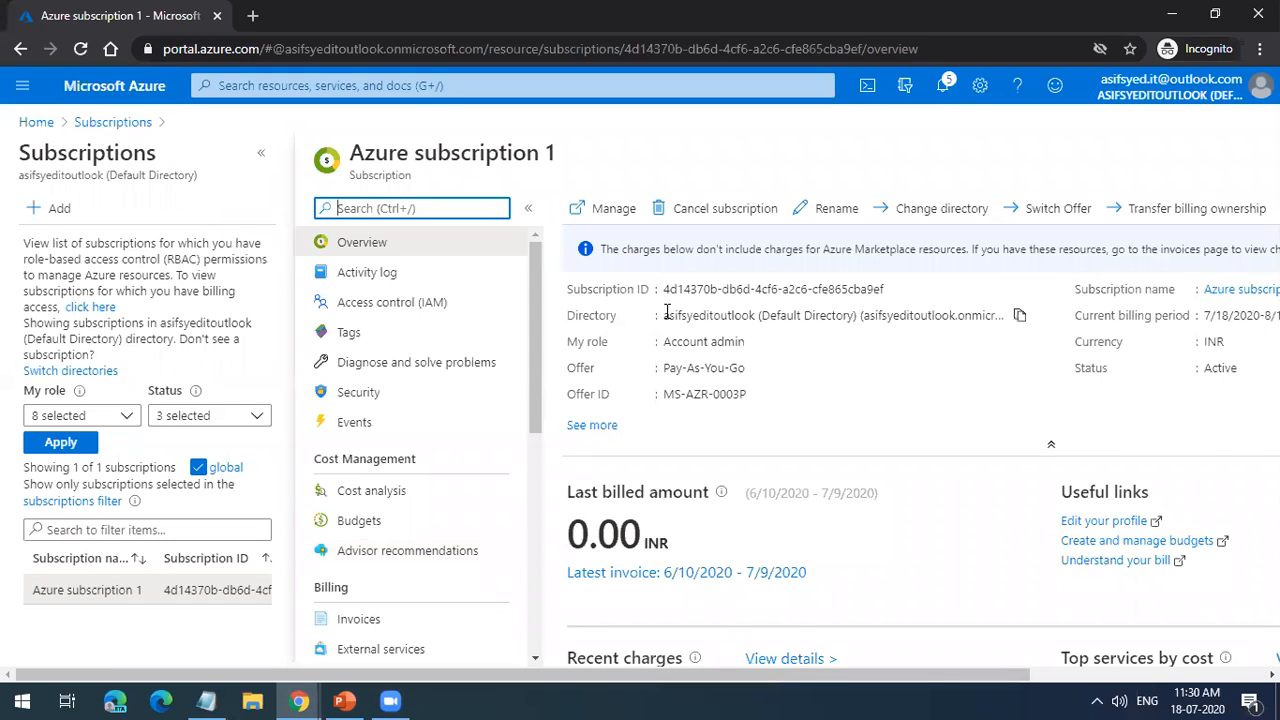
left_click_drag(663, 315, 1003, 314)
Step: Open Azure Active Directory and examine the tenant information, highlighting the tenant ID
left_click(388, 87)
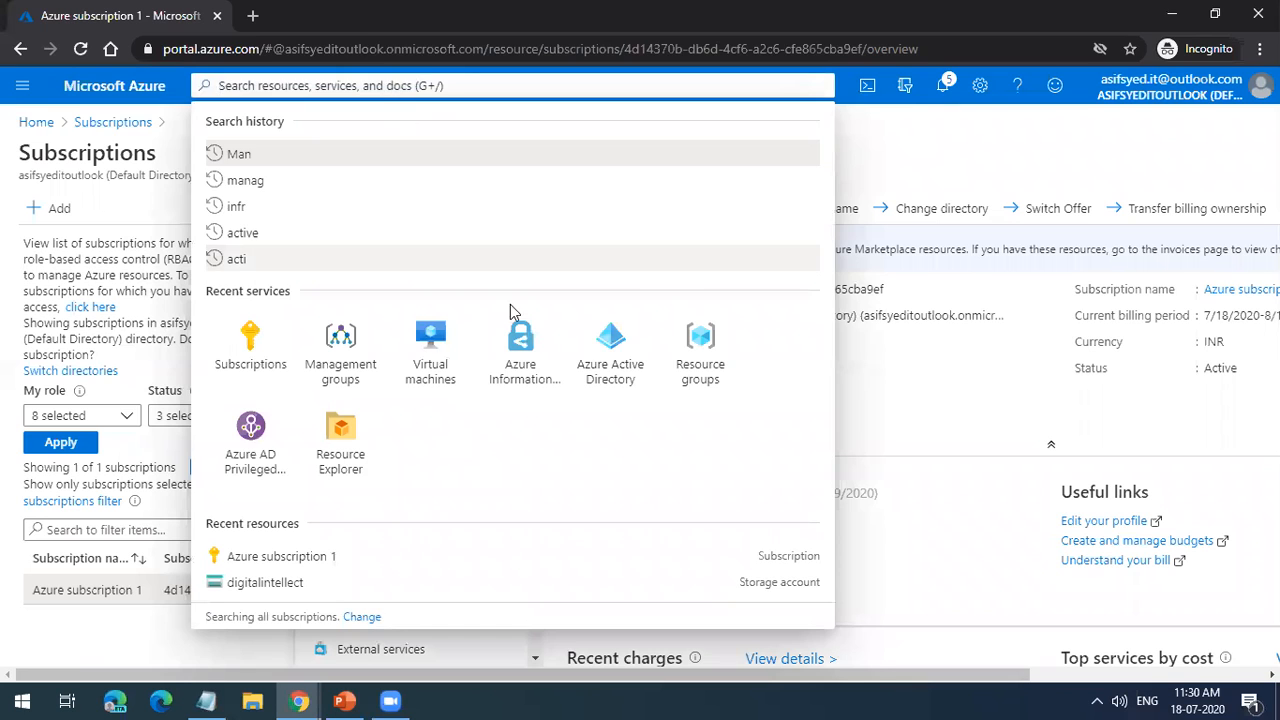
left_click(593, 353)
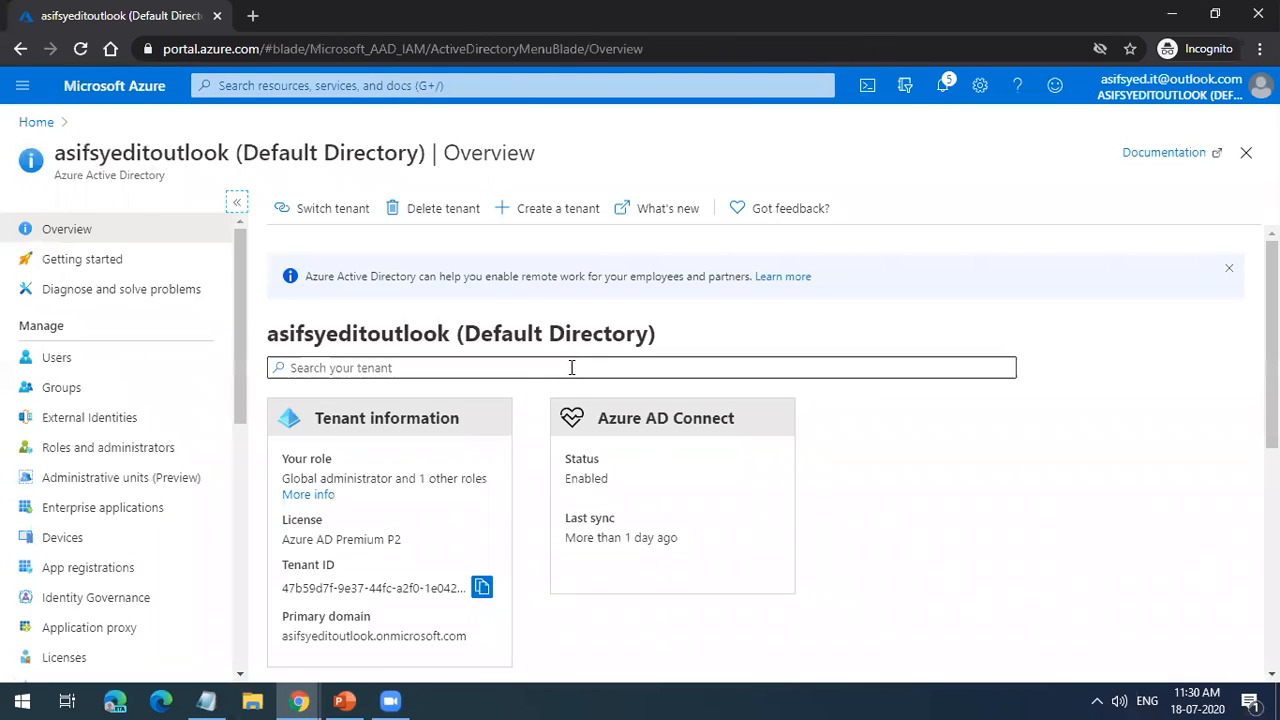
scroll(496, 500, "down", 1)
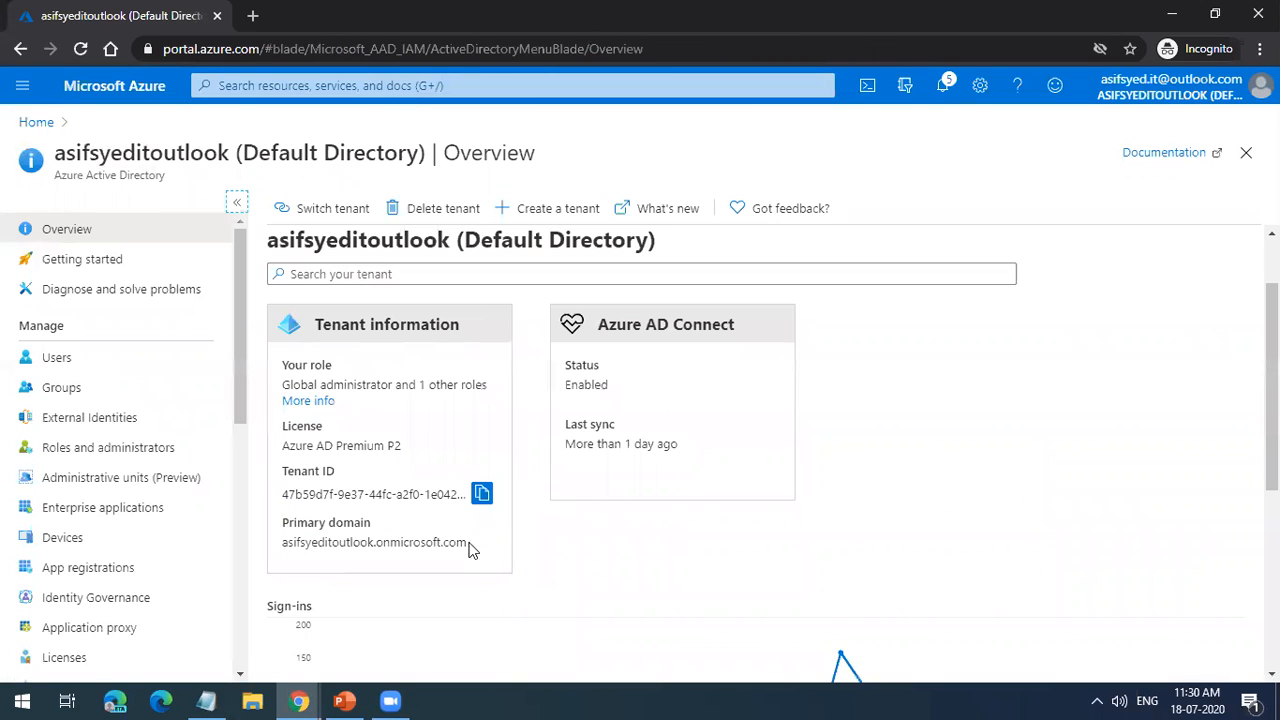
triple_click(342, 496)
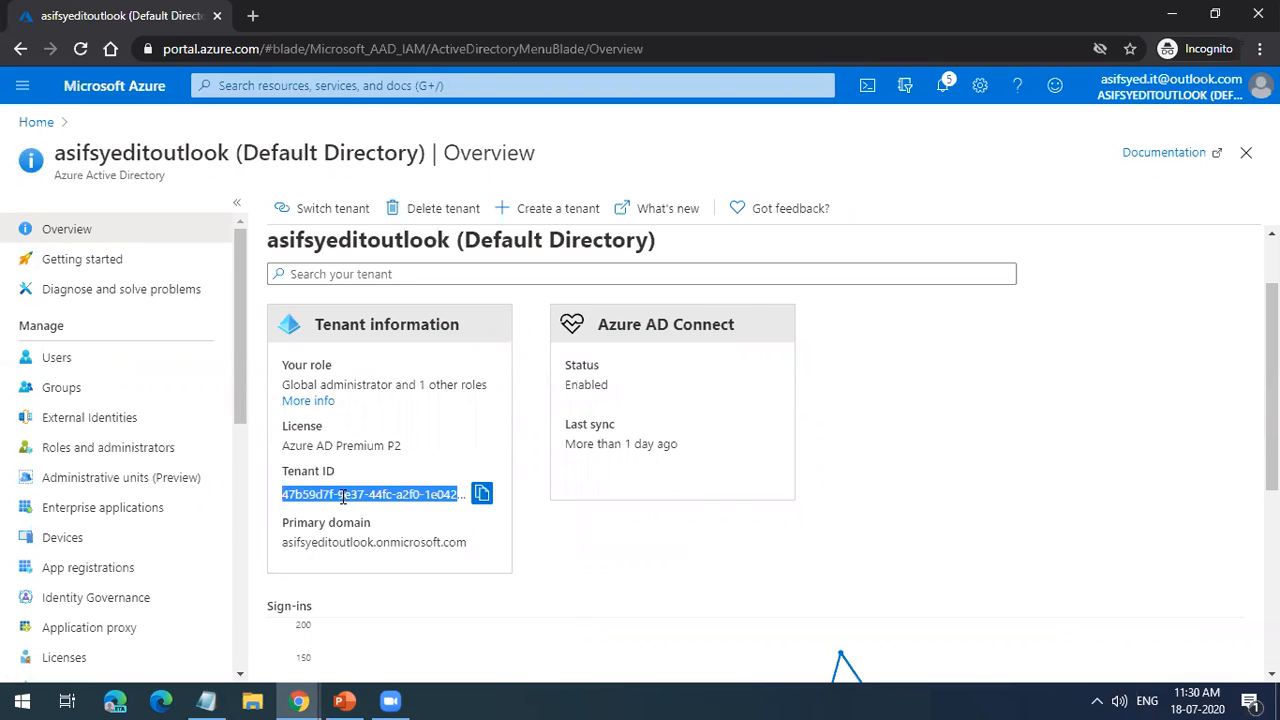
scroll(350, 520, "up", 1)
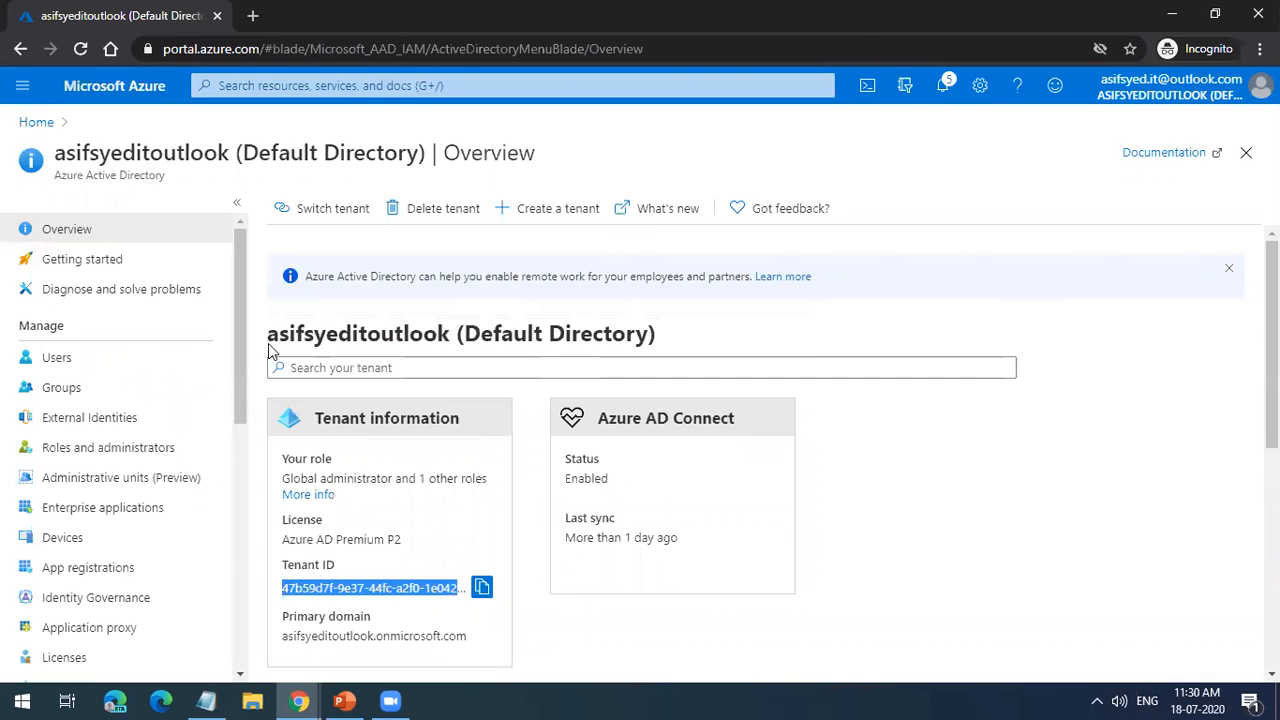
Step: Highlight the directory name, view the tenant type options for creating a tenant, and close that form
left_click(447, 333)
left_click_drag(447, 333, 688, 334)
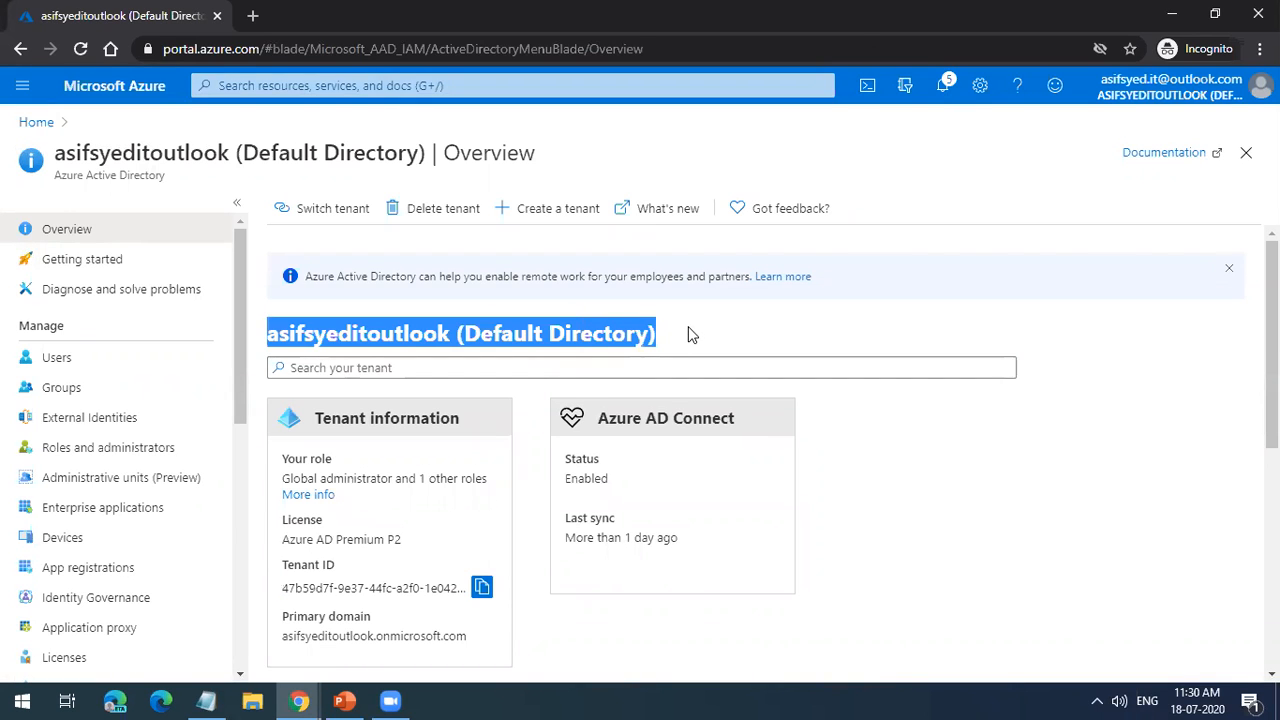
left_click(589, 210)
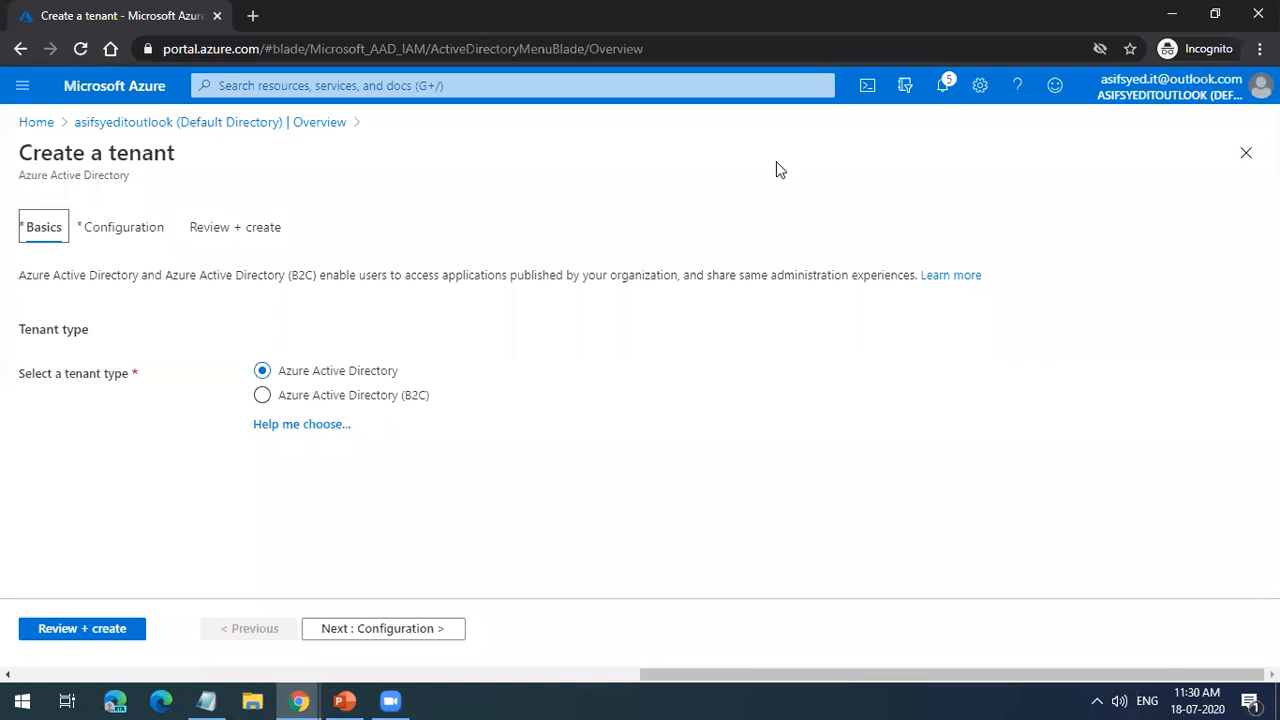
left_click(1246, 152)
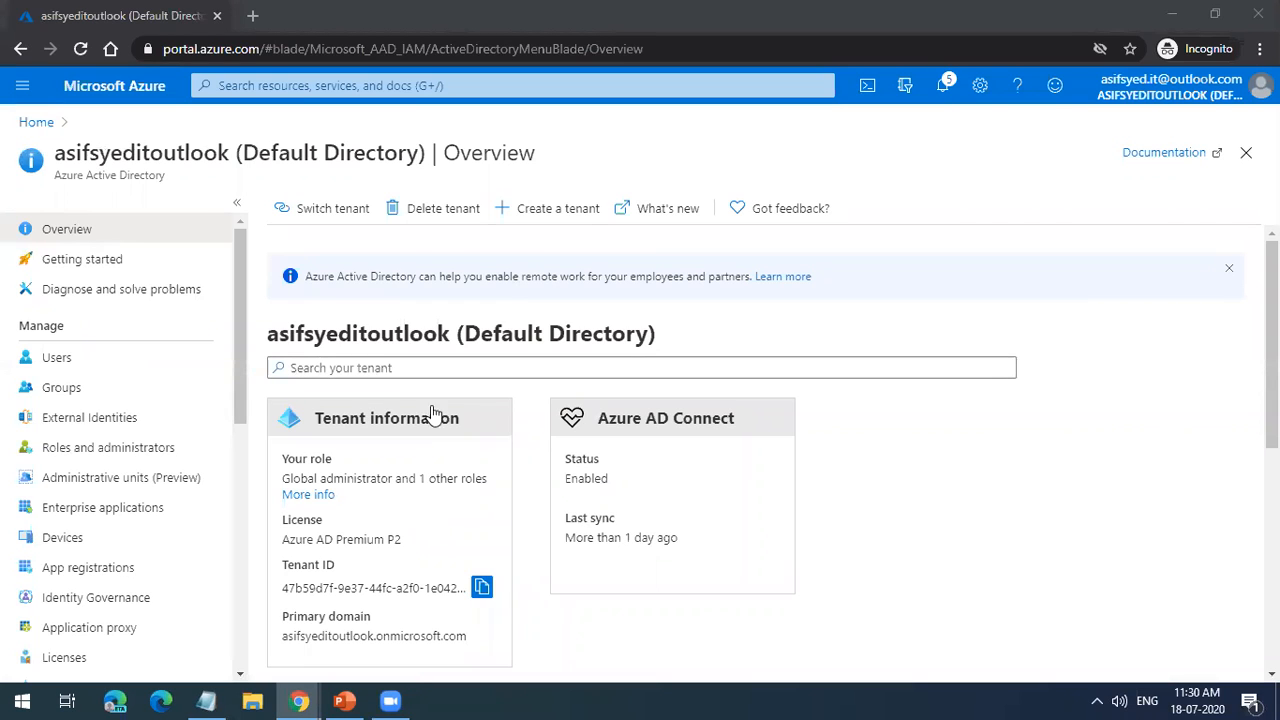
Step: Highlight the directory name, open Management groups through a search for "mana", and highlight the Tenant Root Group name
triple_click(440, 330)
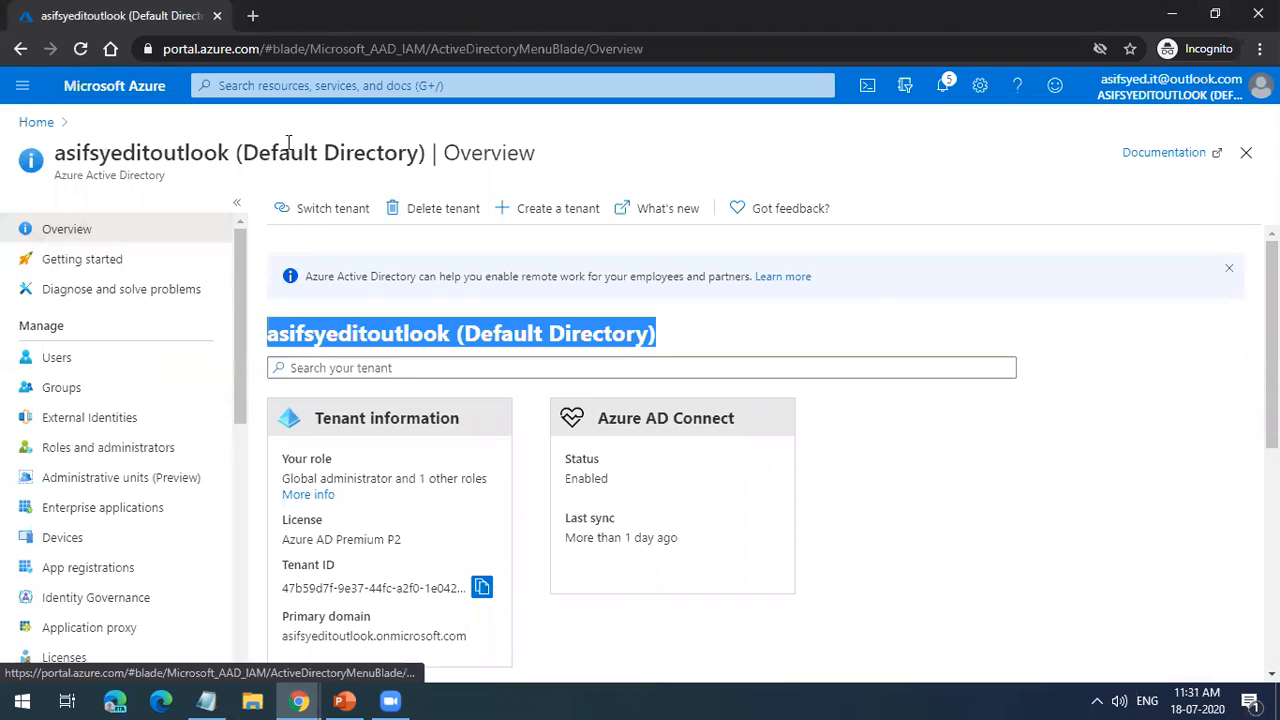
left_click(318, 90)
type("mana")
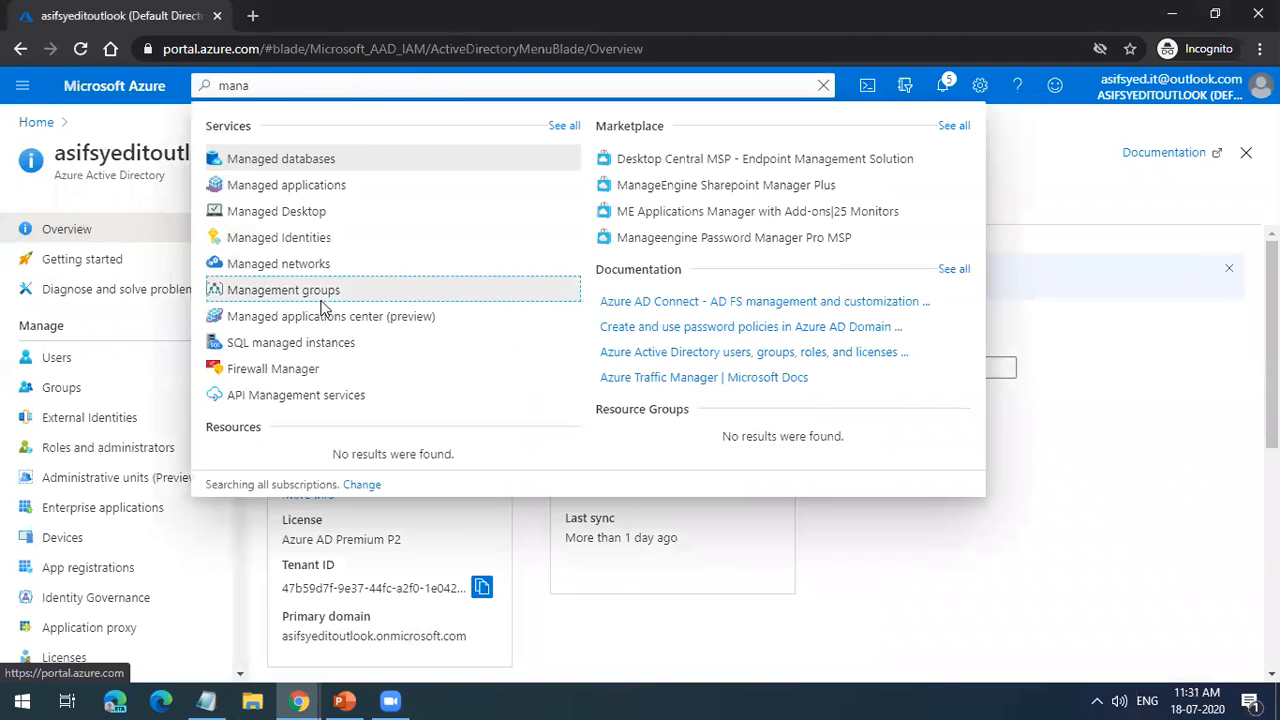
left_click(323, 289)
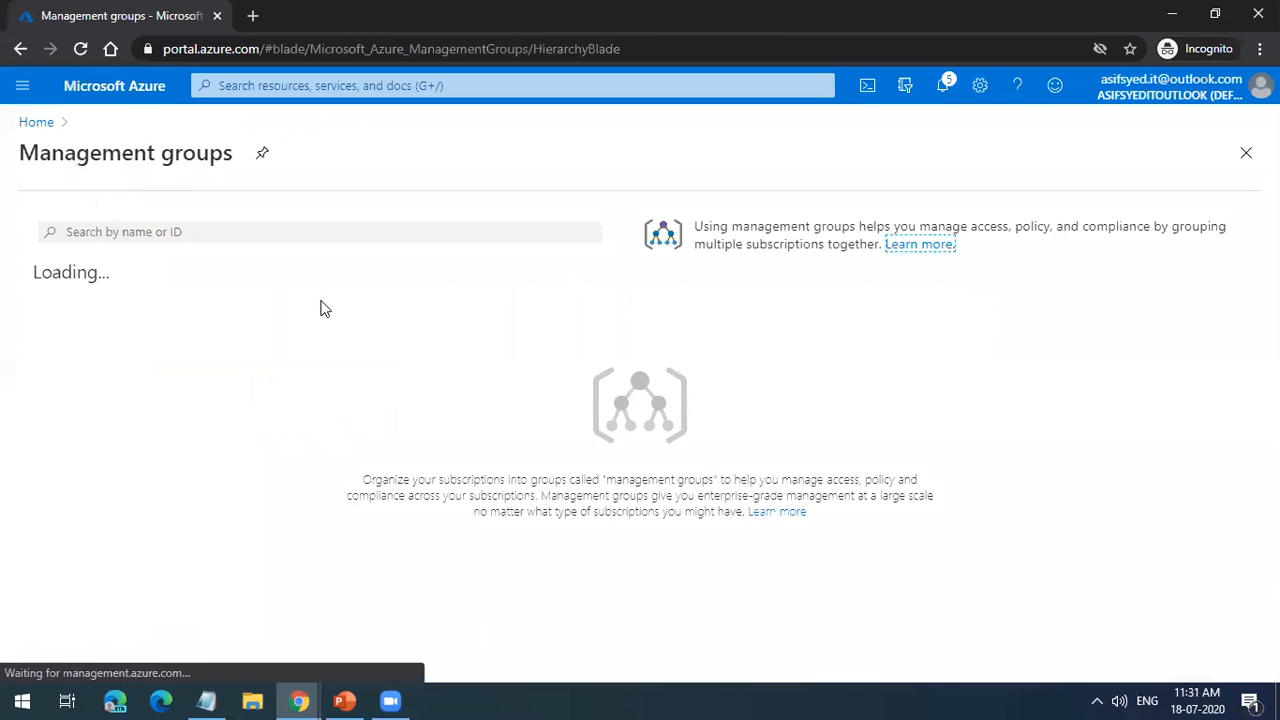
triple_click(103, 372)
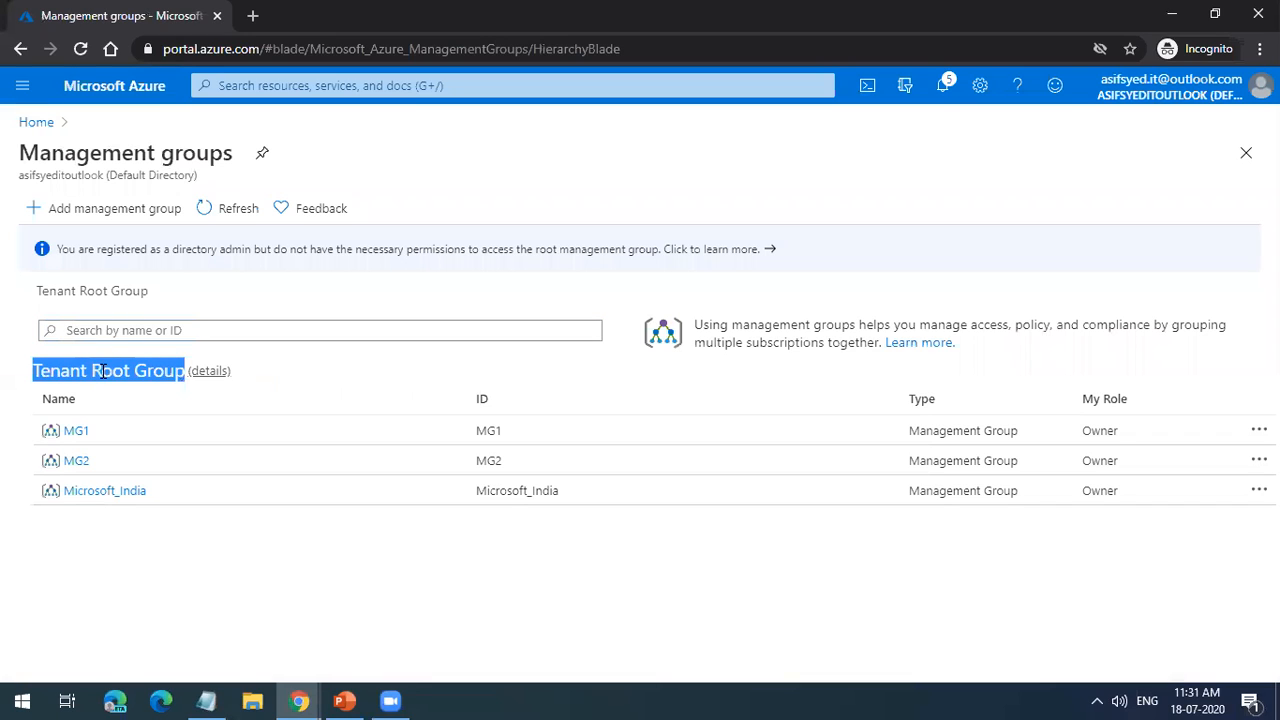
triple_click(90, 375)
left_click(116, 376)
triple_click(116, 376)
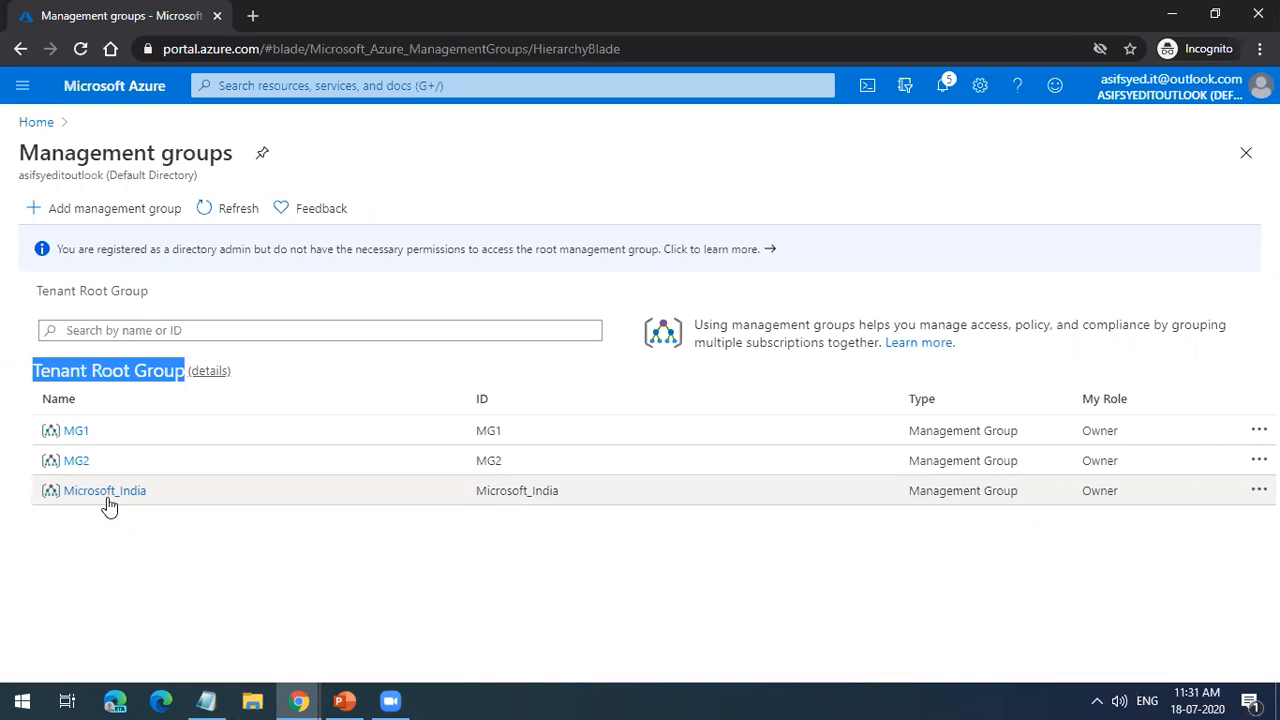
Step: Move Azure subscription 1 from the MG2 management group to the new parent management group MG1
left_click(85, 465)
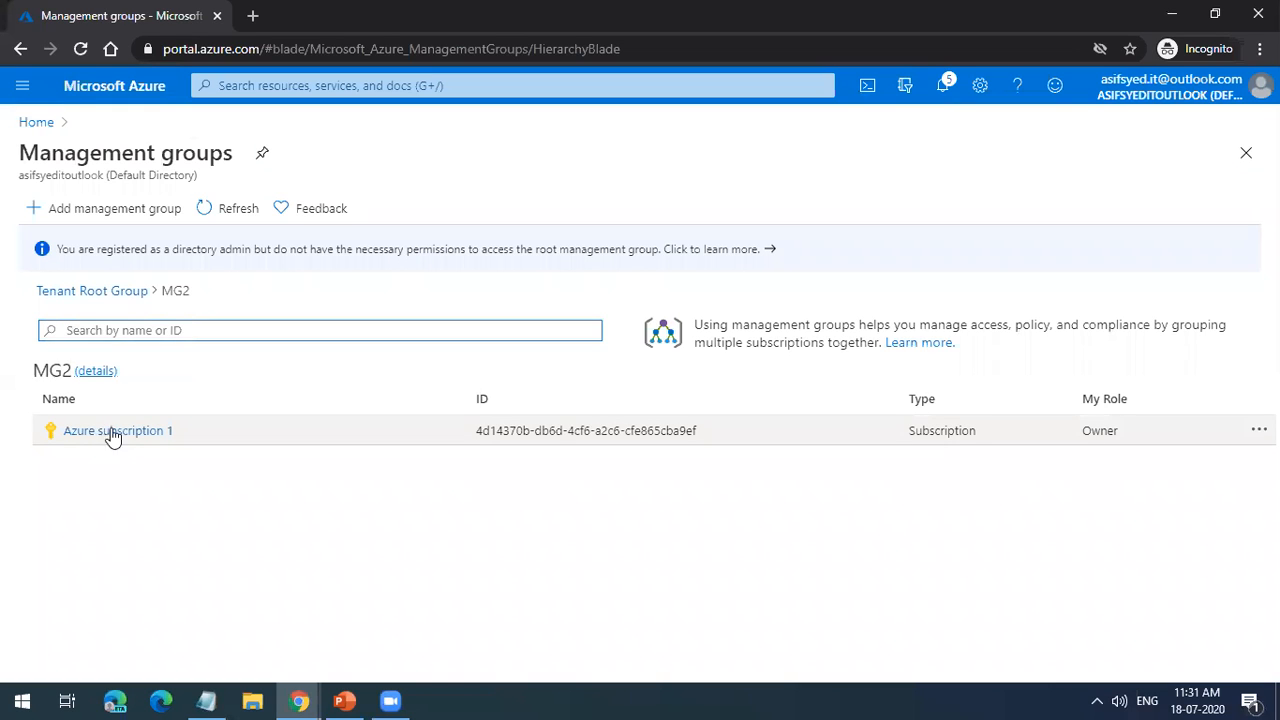
left_click(1258, 430)
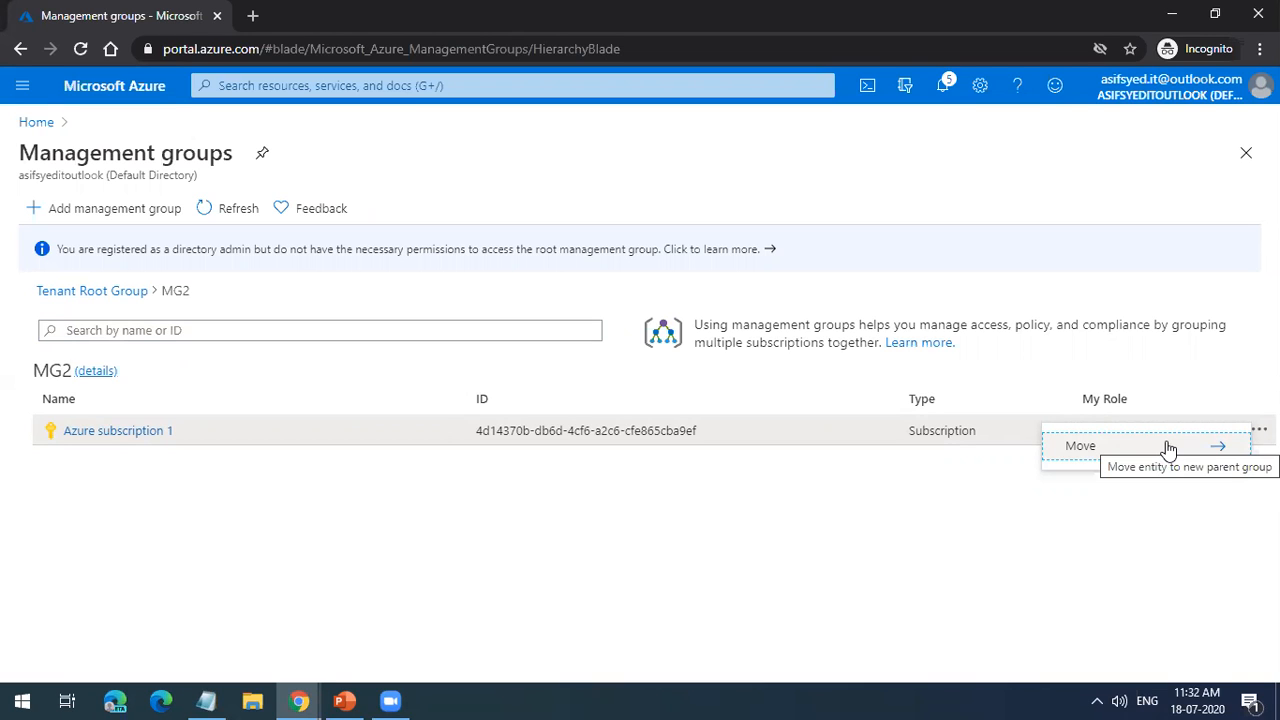
left_click(1168, 447)
left_click(1100, 398)
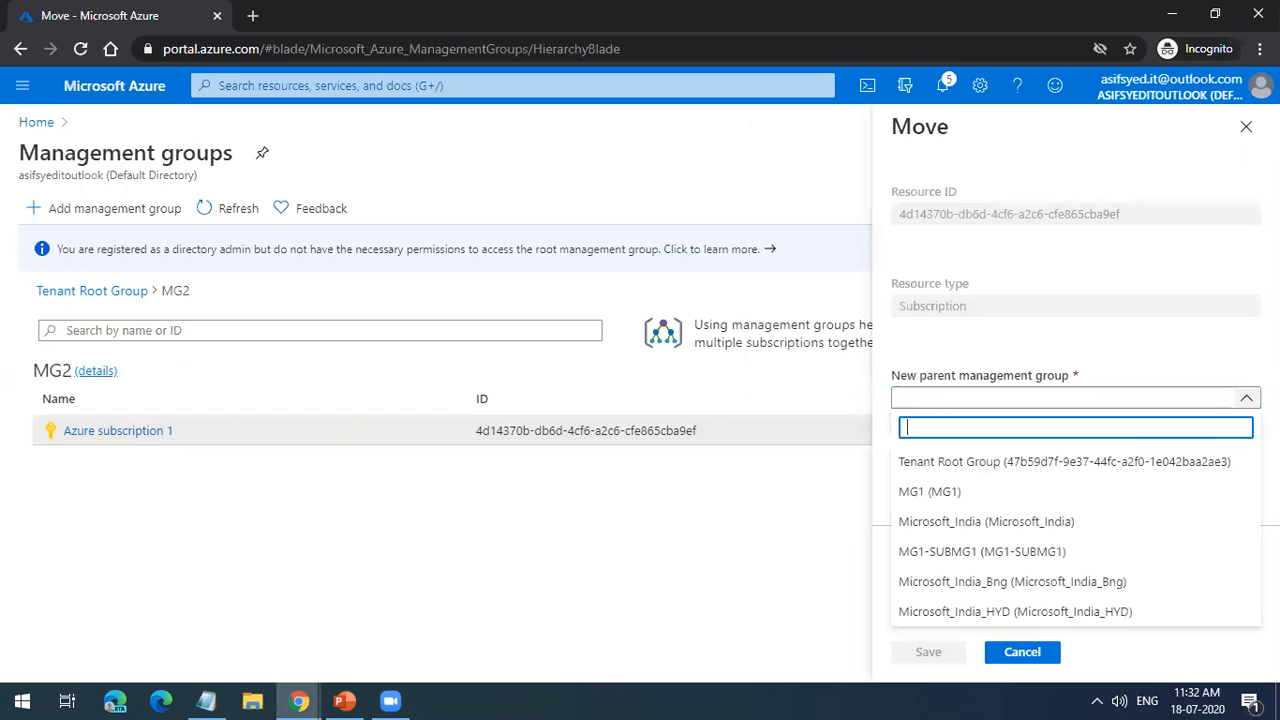
left_click(1045, 492)
left_click(935, 652)
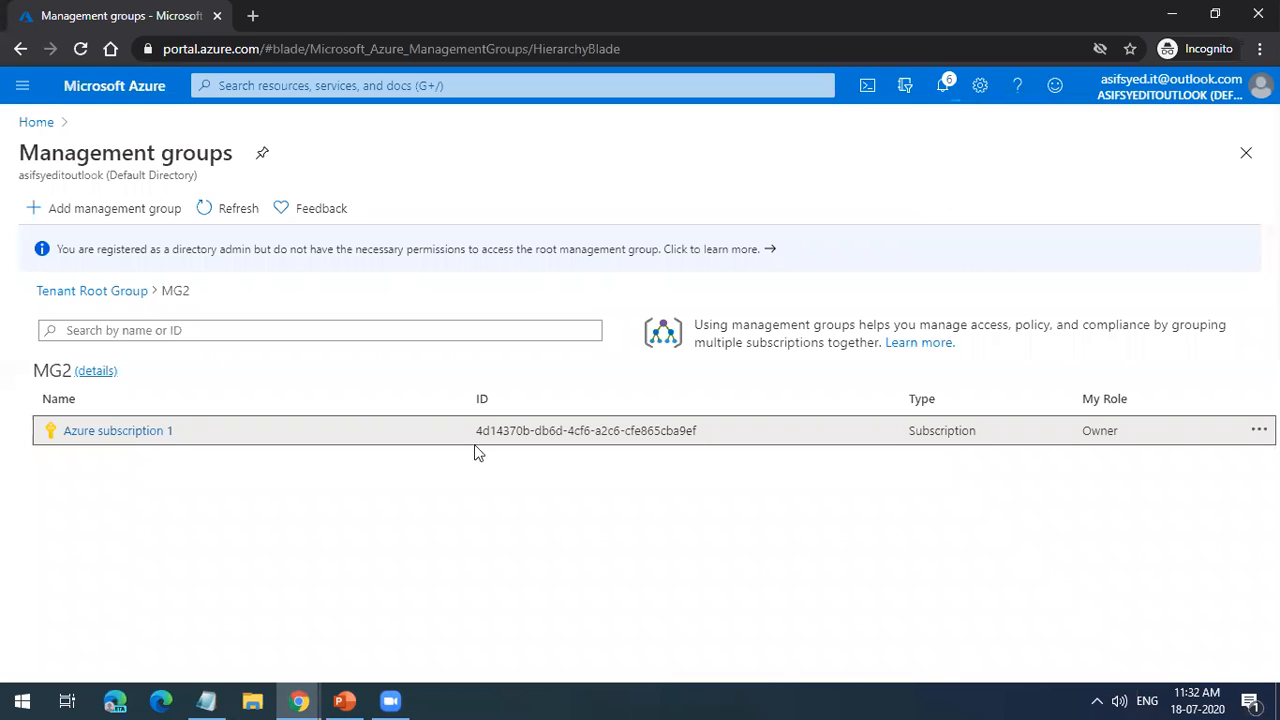
Step: Delete the Microsoft_India_Bng and Microsoft_India_HYD management groups under MG1
left_click(140, 291)
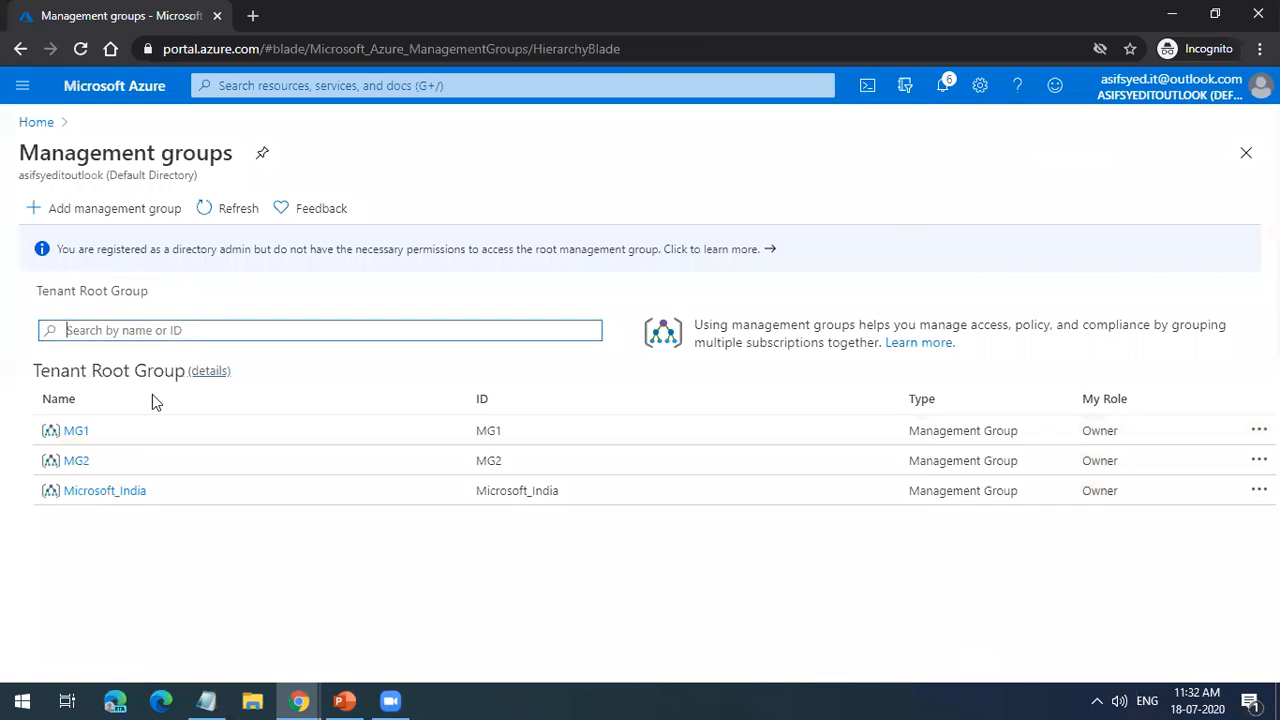
left_click(84, 435)
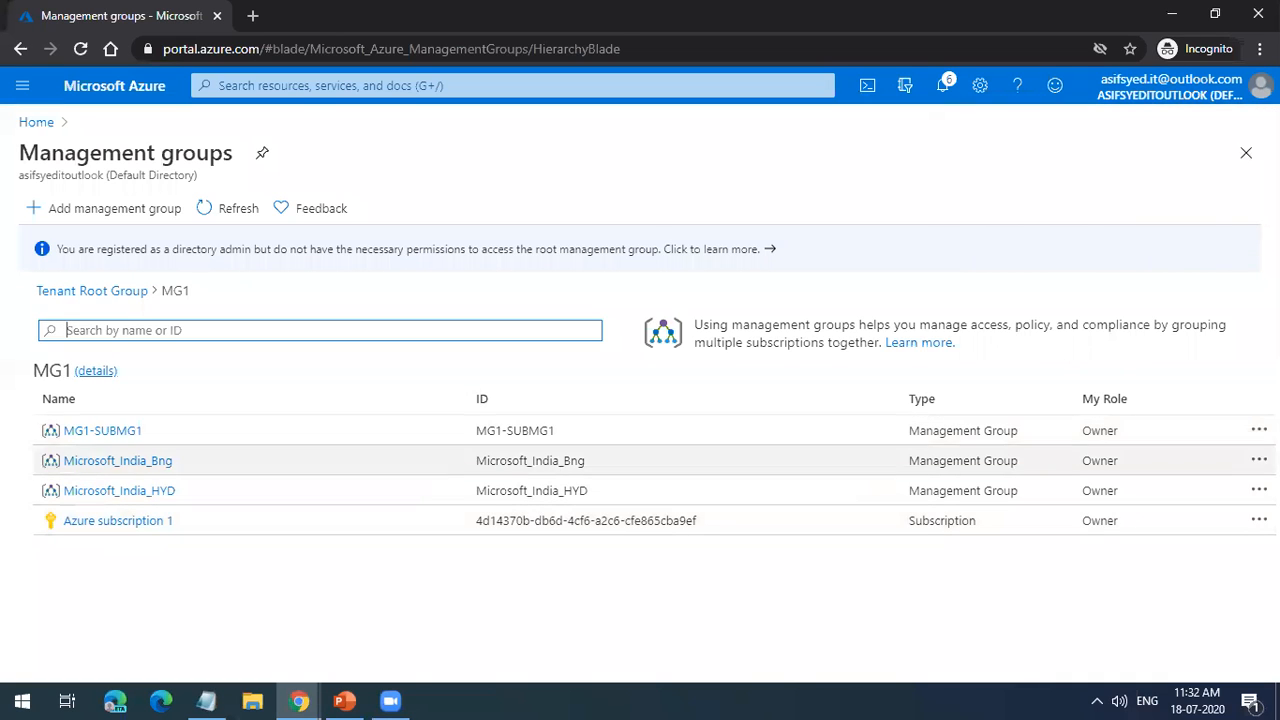
left_click(1259, 460)
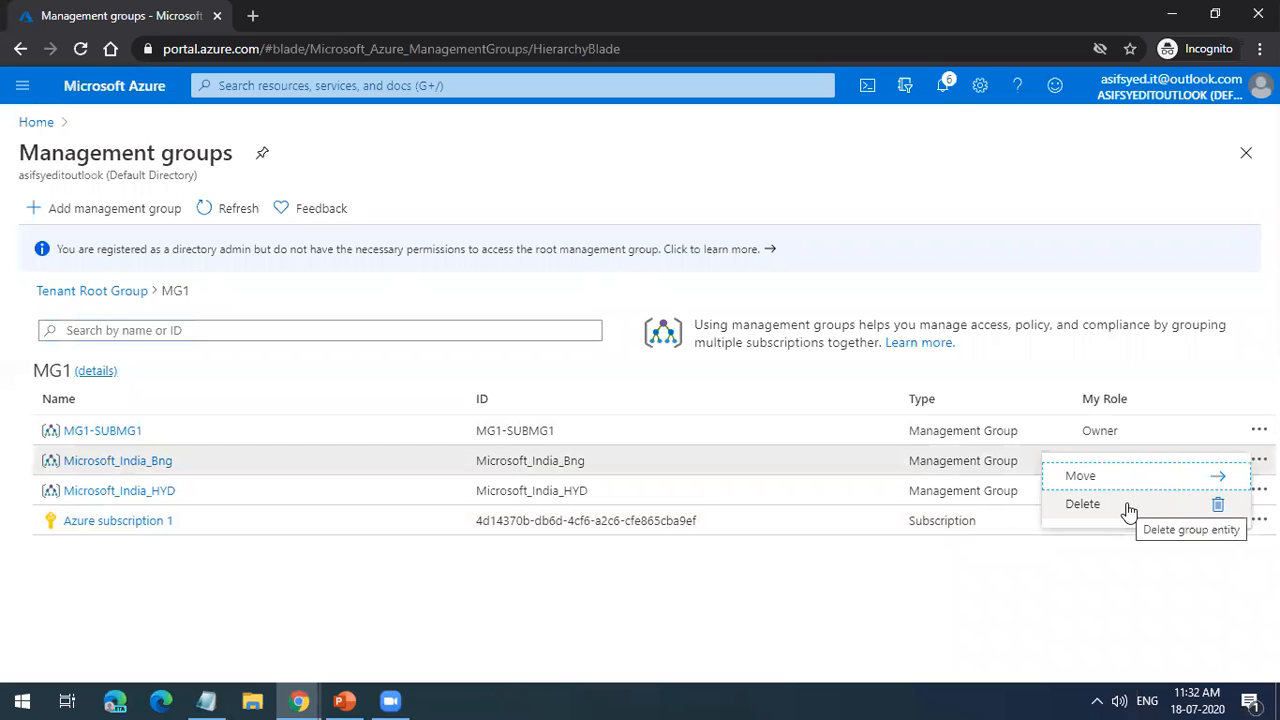
key("Escape")
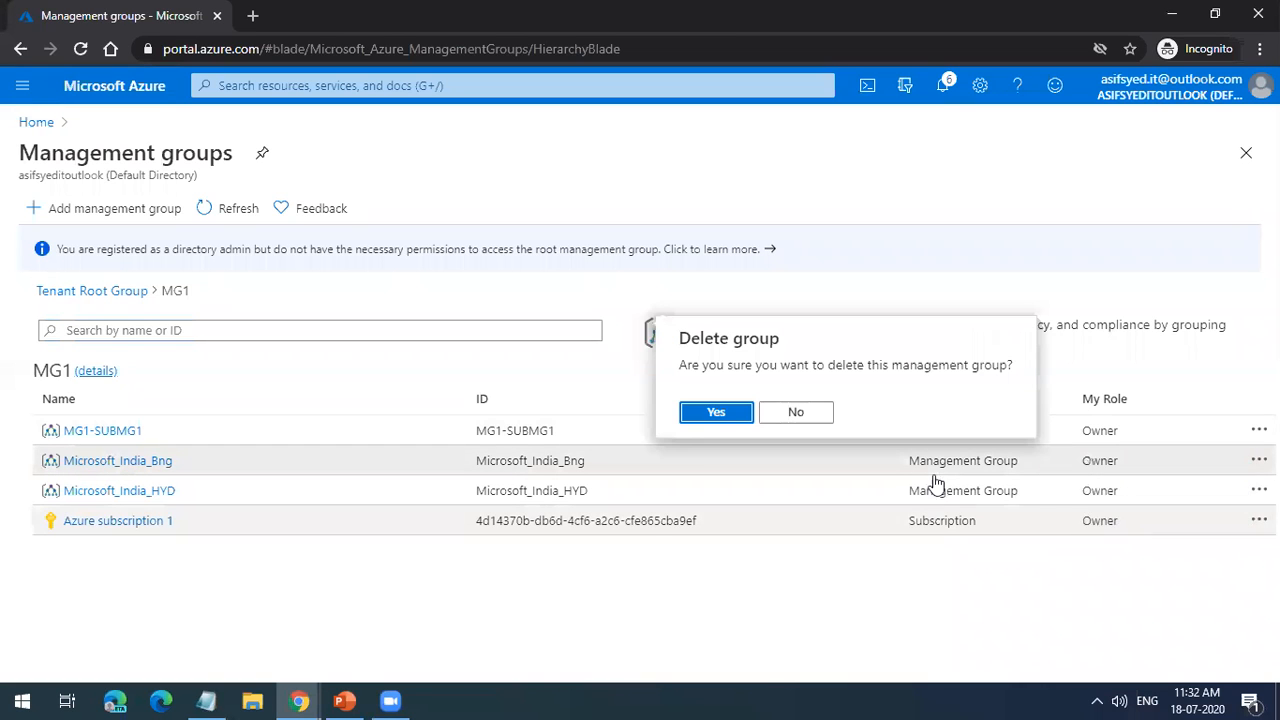
left_click(734, 420)
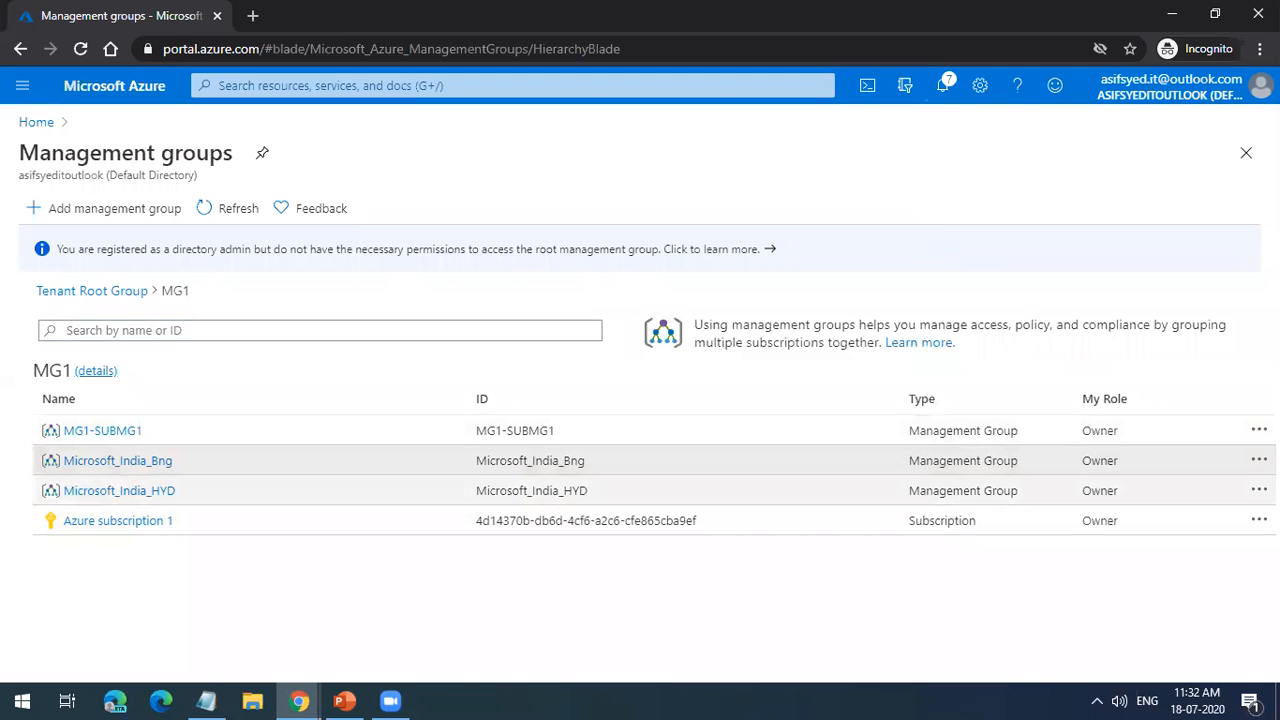
left_click(1259, 490)
left_click(1127, 535)
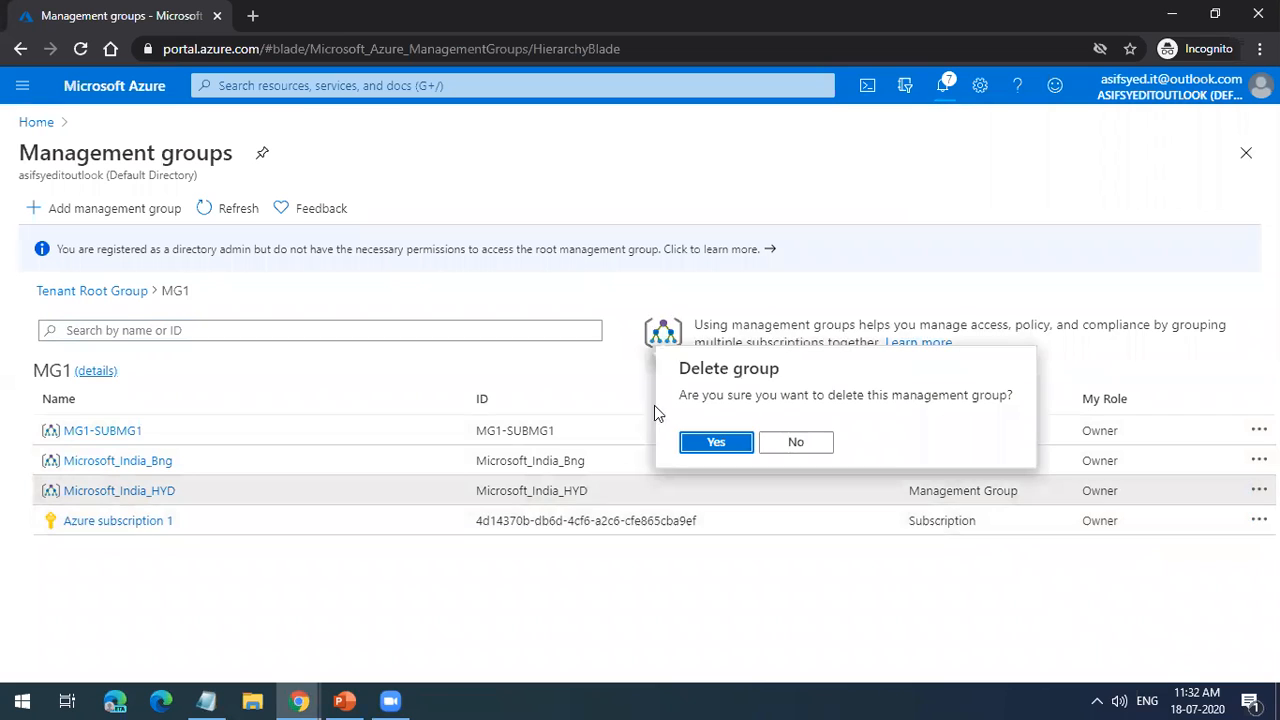
left_click(705, 442)
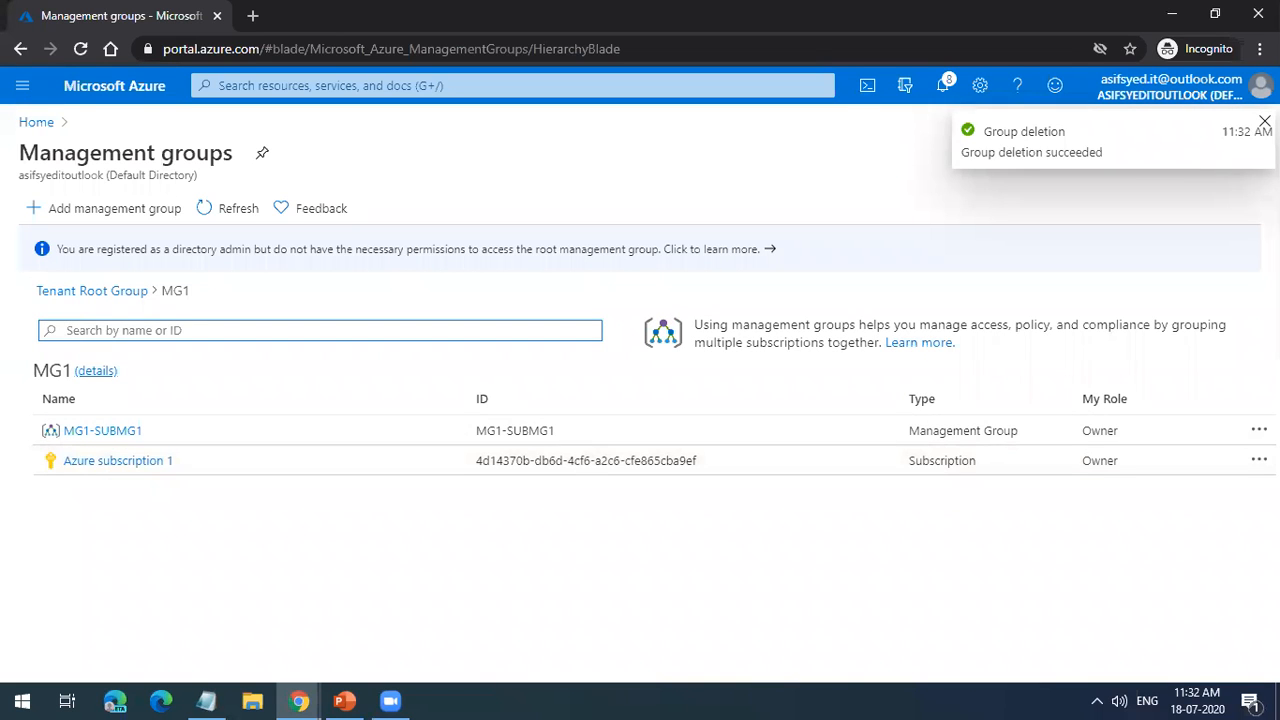
Step: Reopen Management groups from the portal home and delete the Microsoft_India group under the Tenant Root Group
left_click(40, 125)
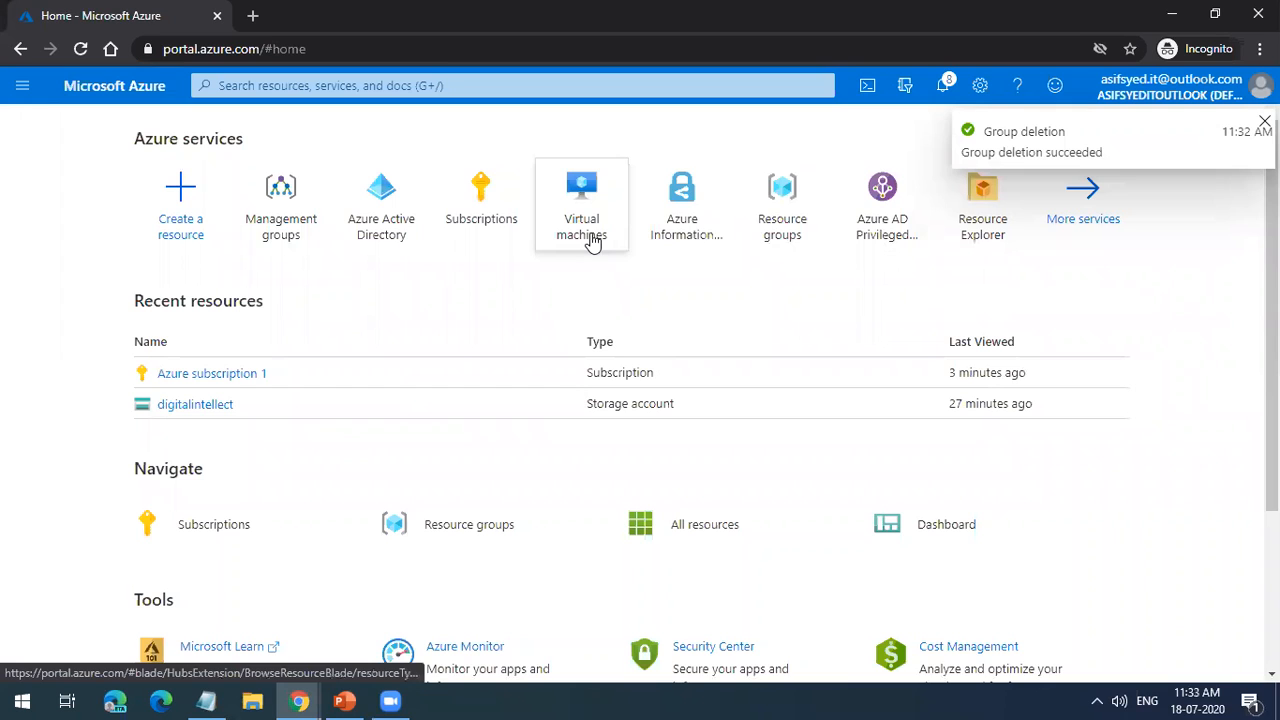
mouse_move(591, 244)
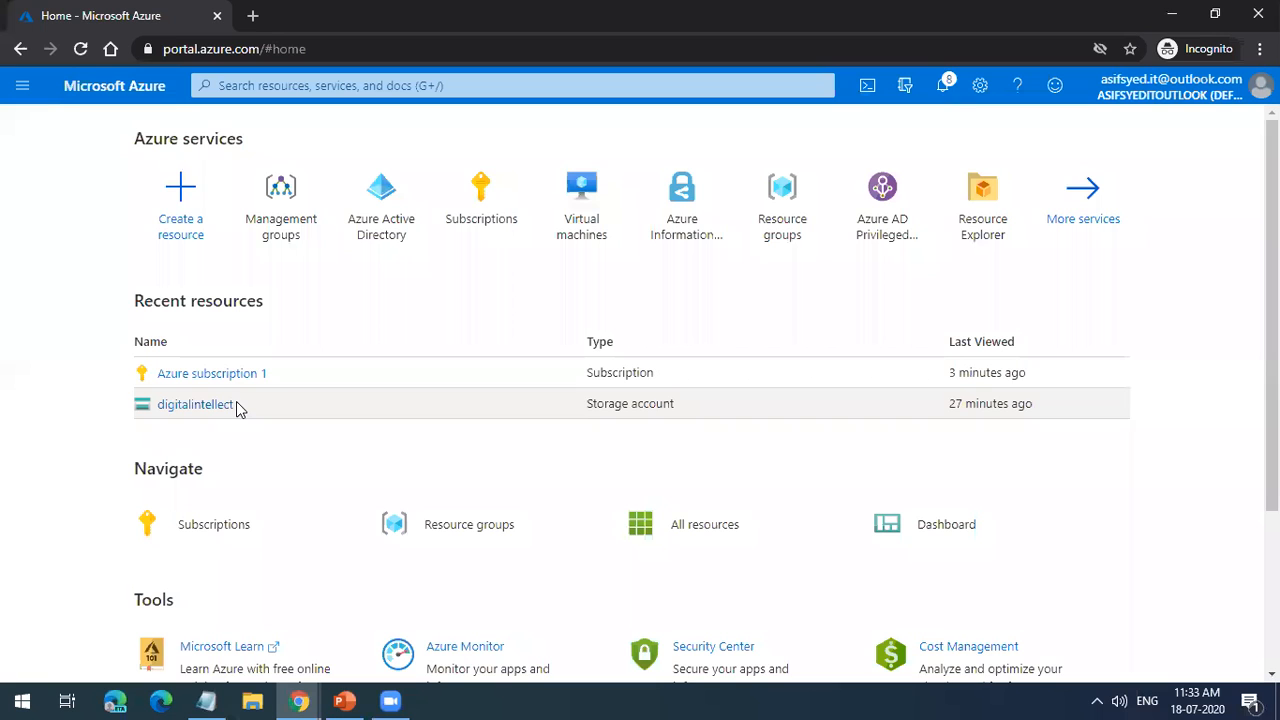
left_click(291, 230)
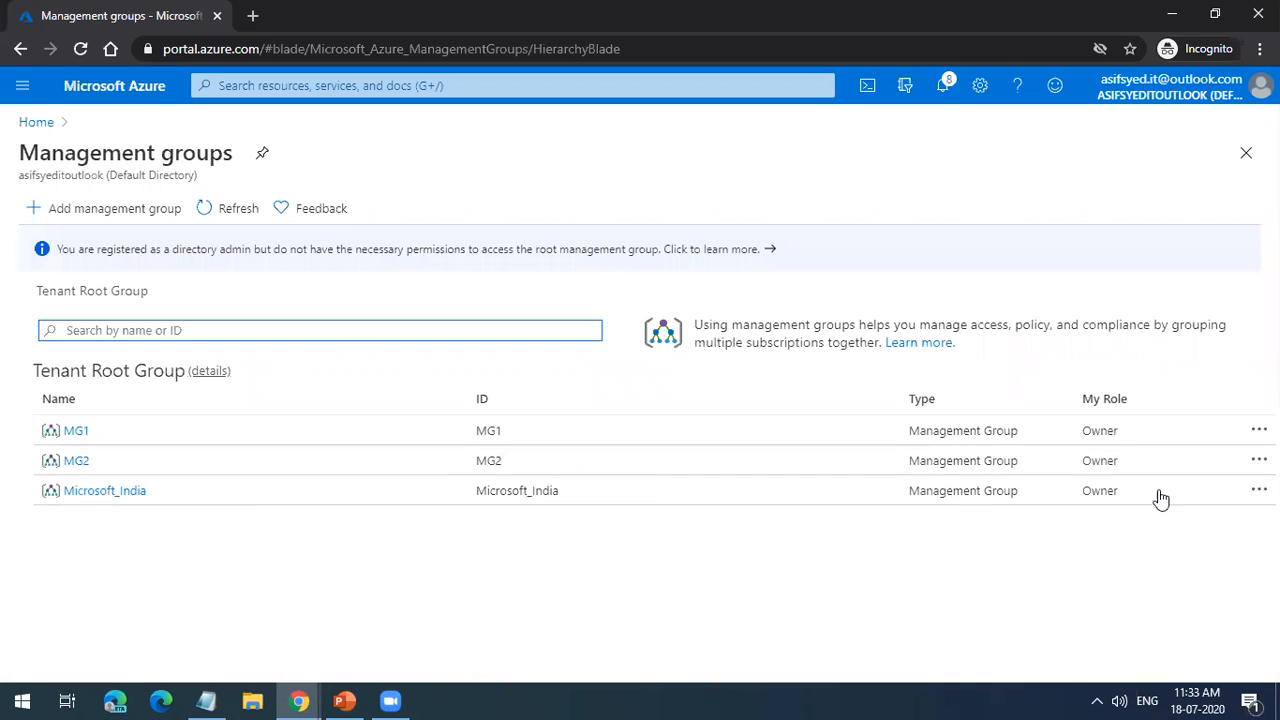
left_click(1259, 490)
left_click(1118, 531)
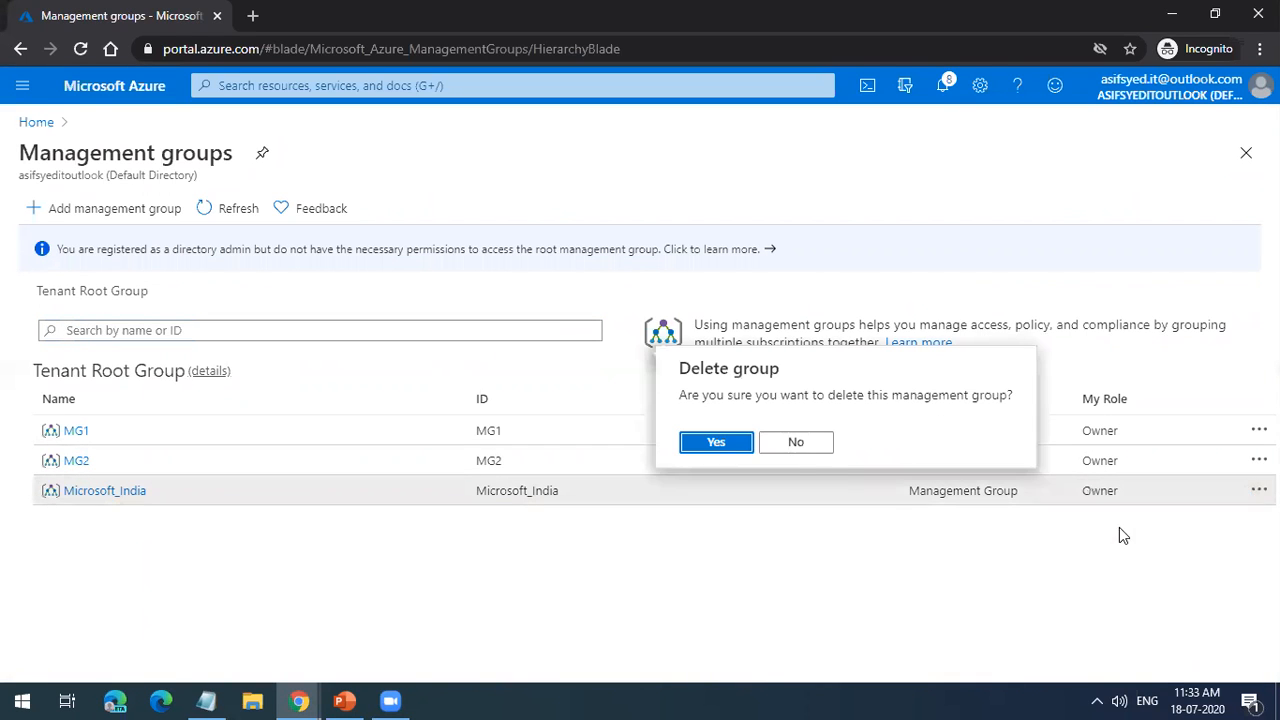
left_click(735, 443)
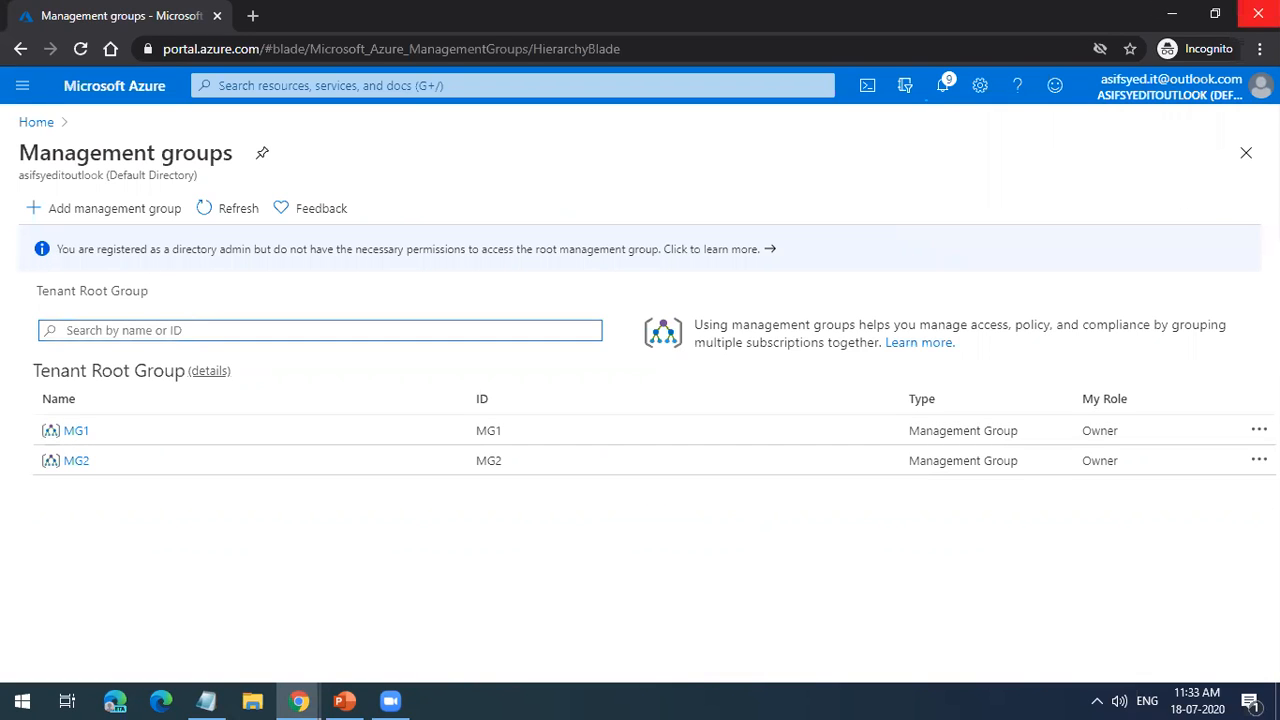
Step: View the contents of MG2 and MG1, check the available actions for MG1-SUBMG1, and return to the Tenant Root Group
left_click(296, 469)
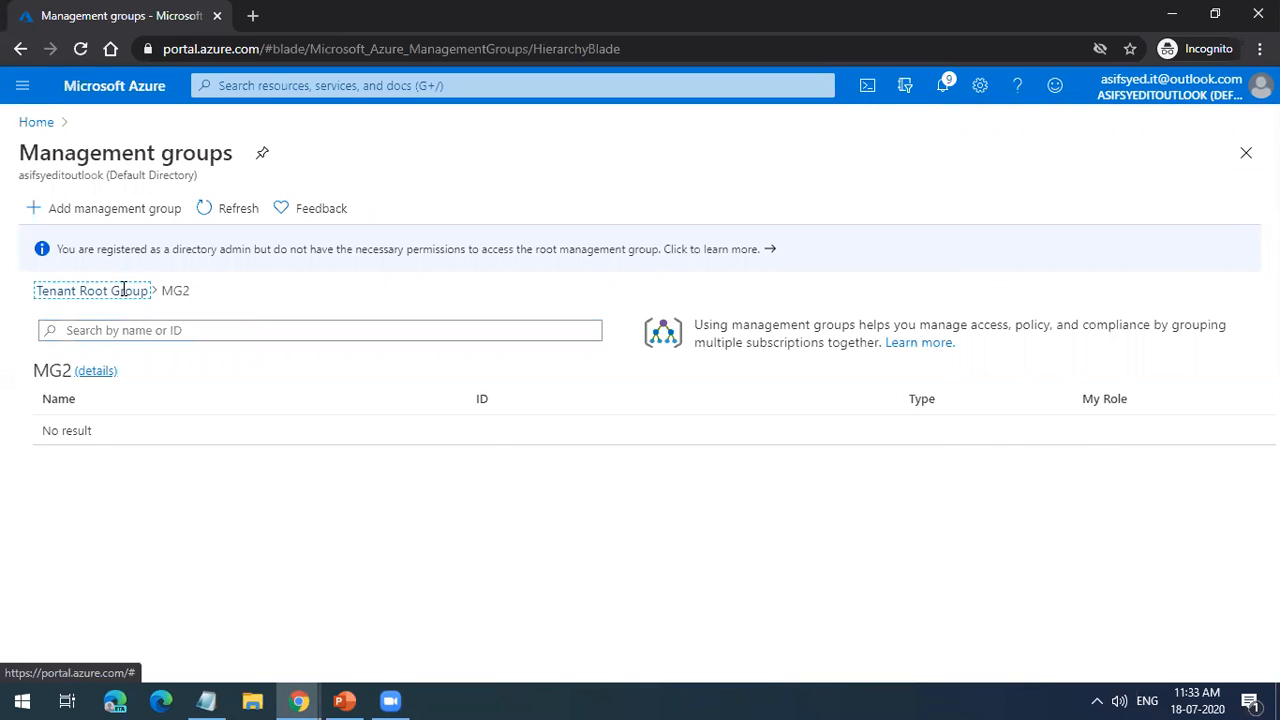
left_click(125, 291)
left_click(85, 436)
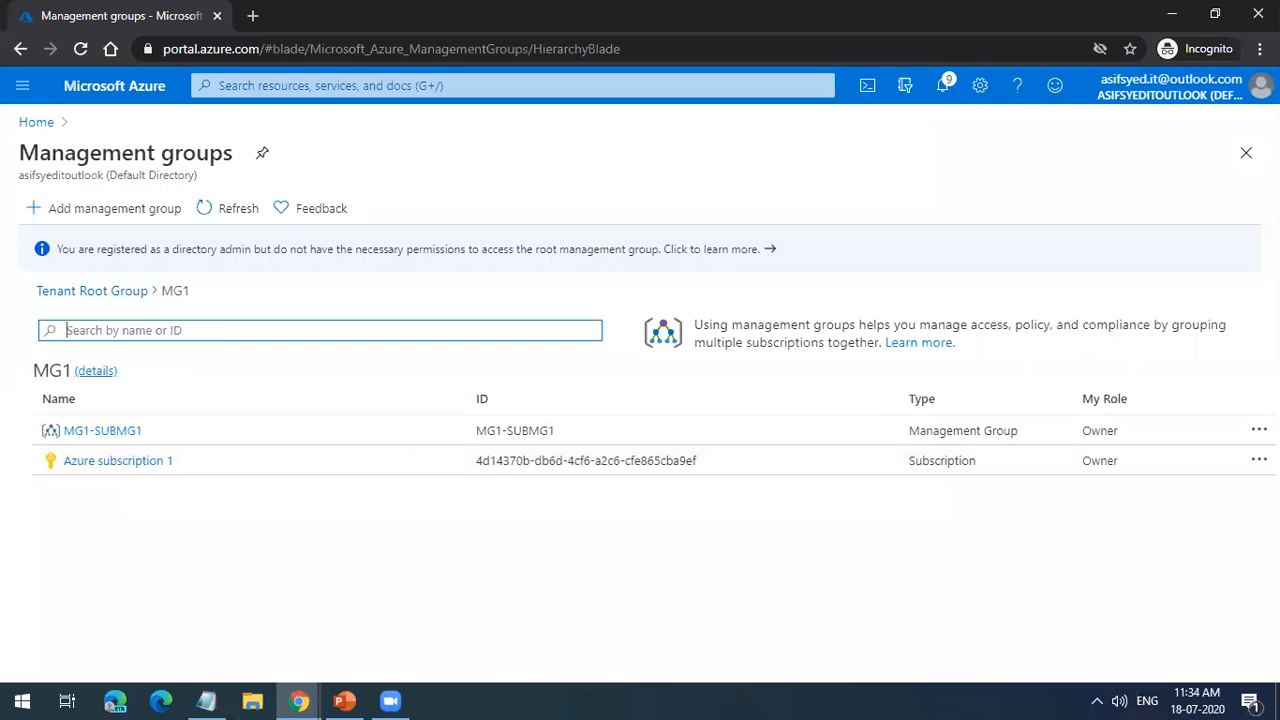
left_click(1259, 430)
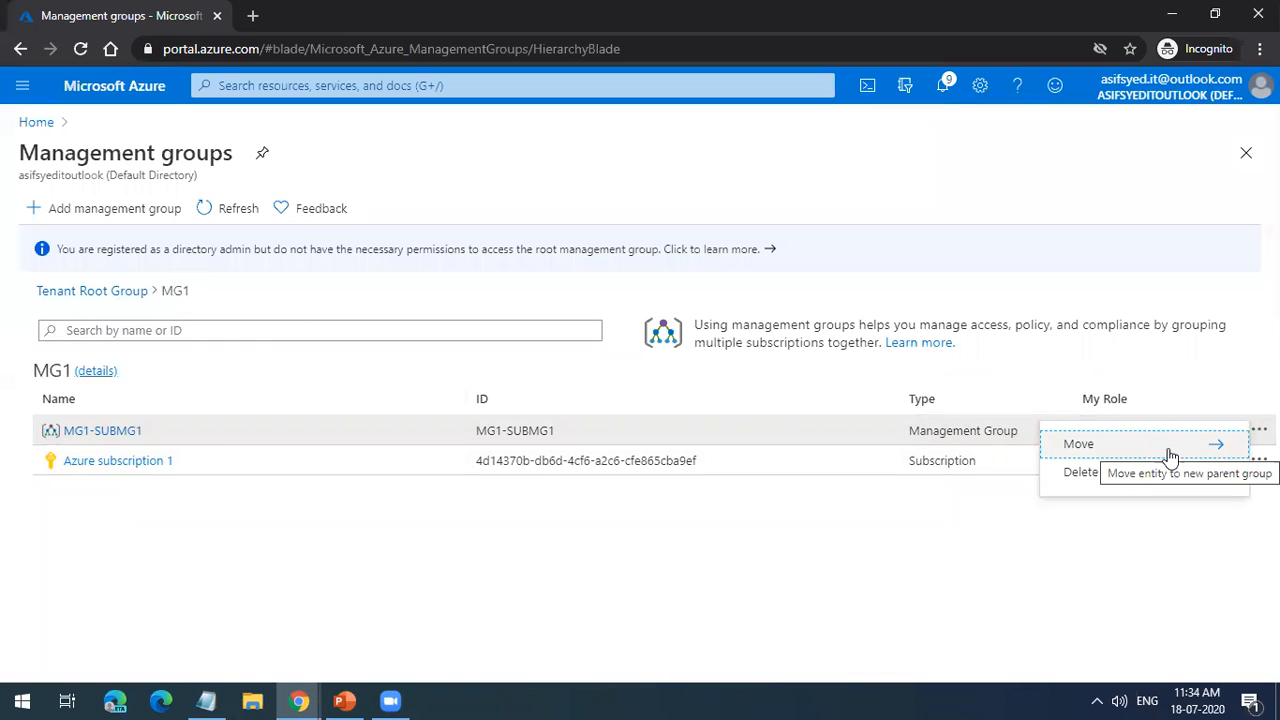
left_click(119, 292)
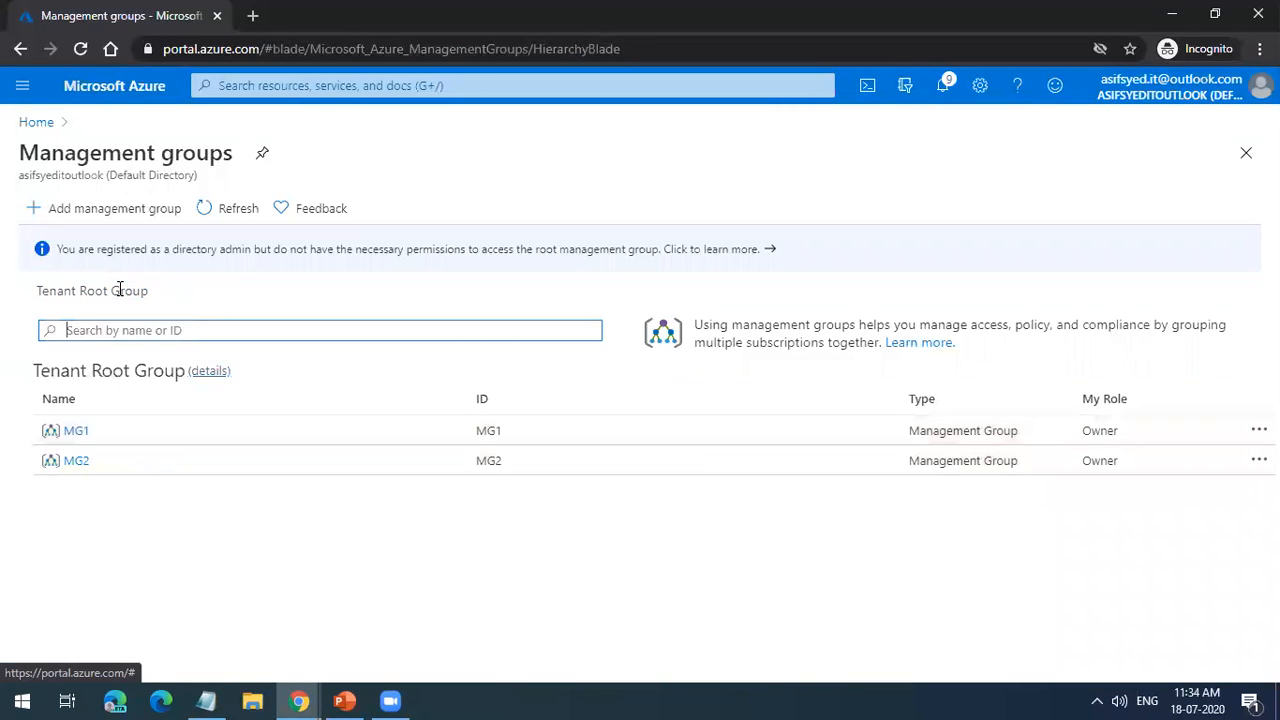
Step: View the details overview of the MG2 management group and return to the Tenant Root Group level
left_click(80, 465)
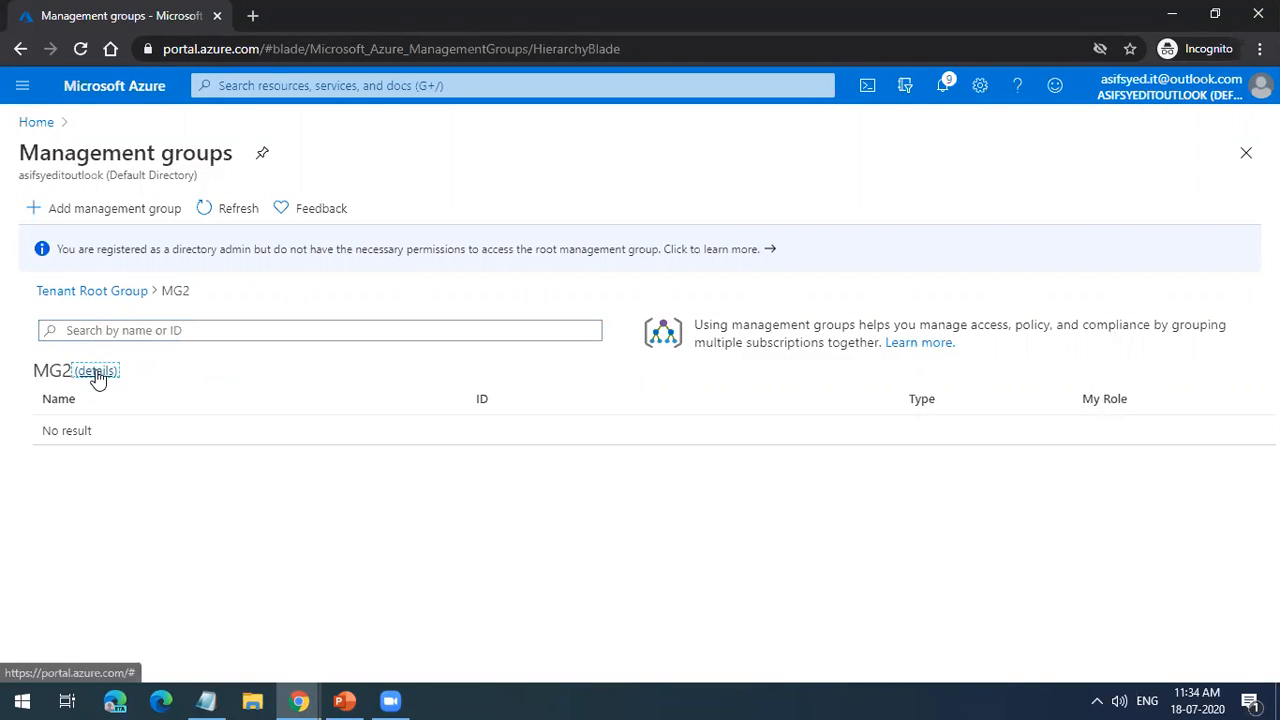
left_click(95, 372)
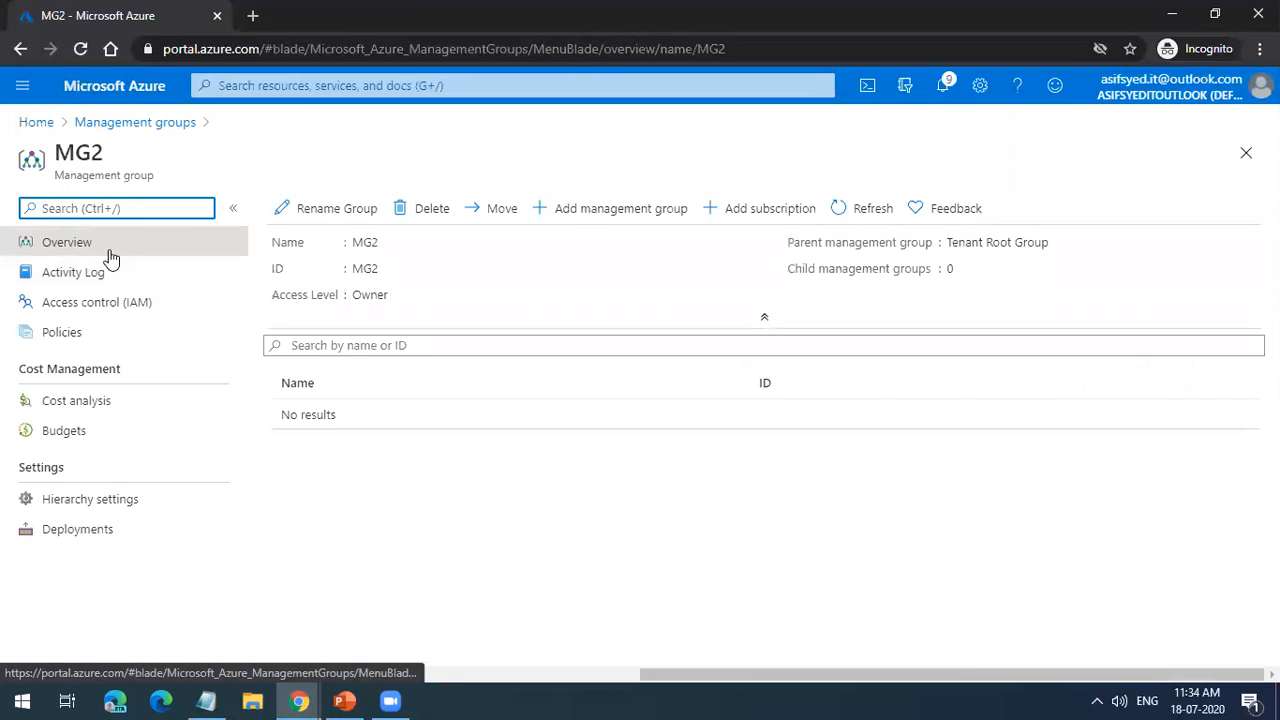
left_click(180, 124)
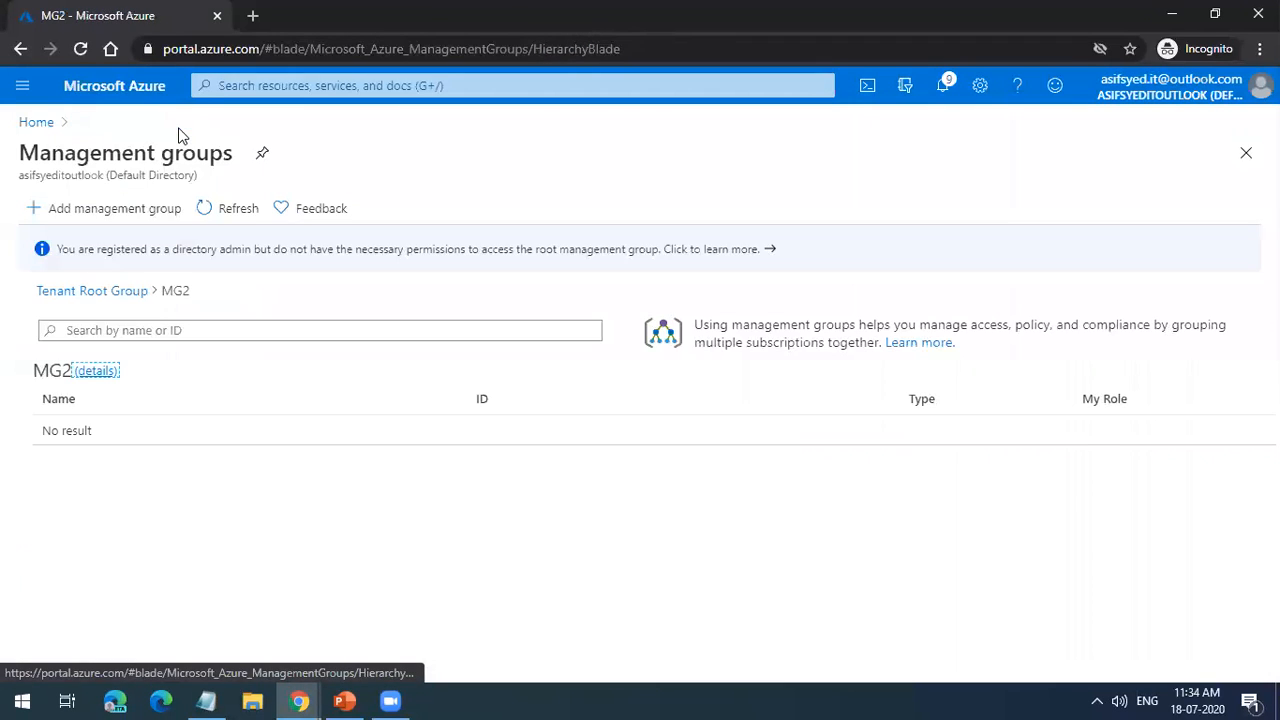
left_click(117, 293)
Step: Open MG1, highlight its name, examine its details and access control settings, and return to the management groups list
left_click(72, 428)
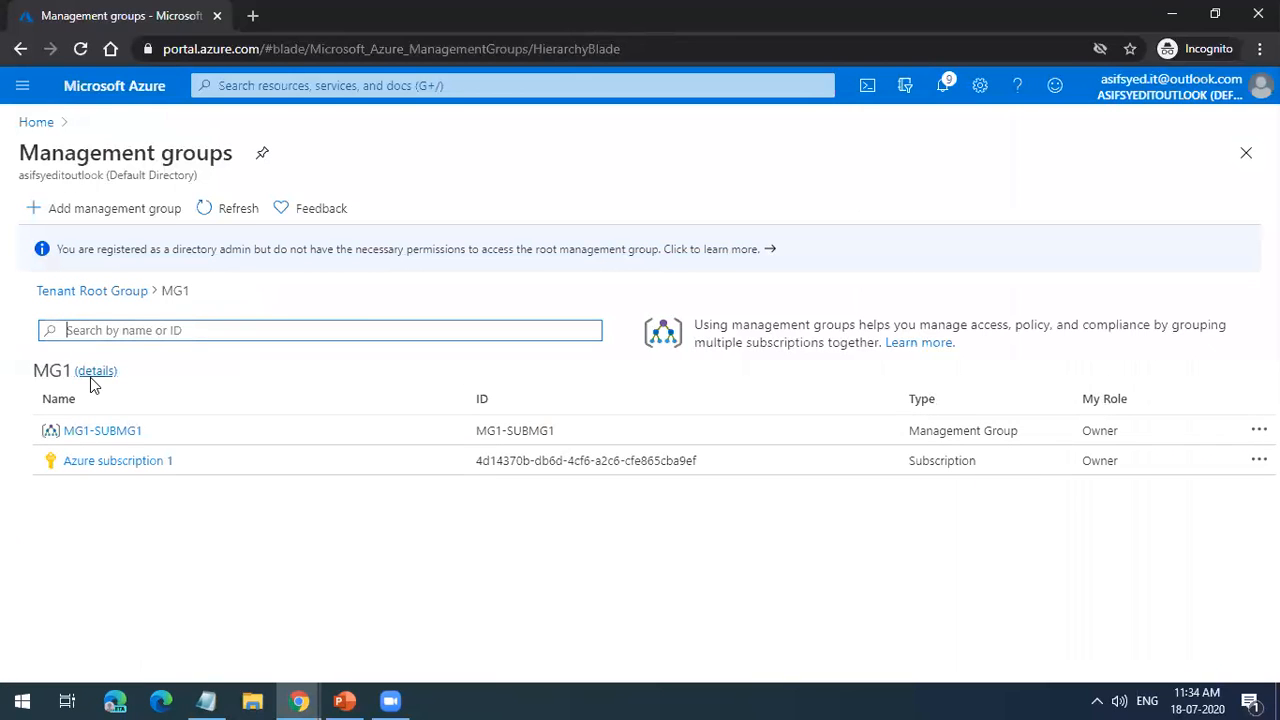
double_click(58, 372)
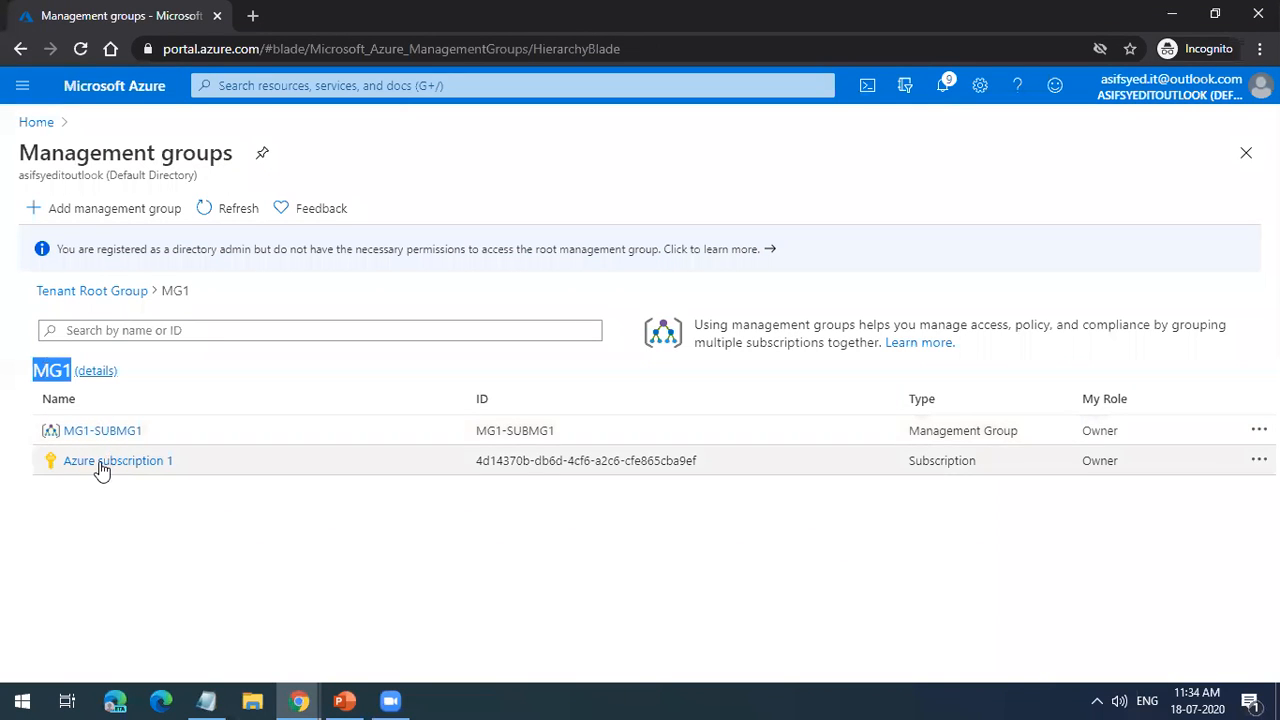
left_click(94, 372)
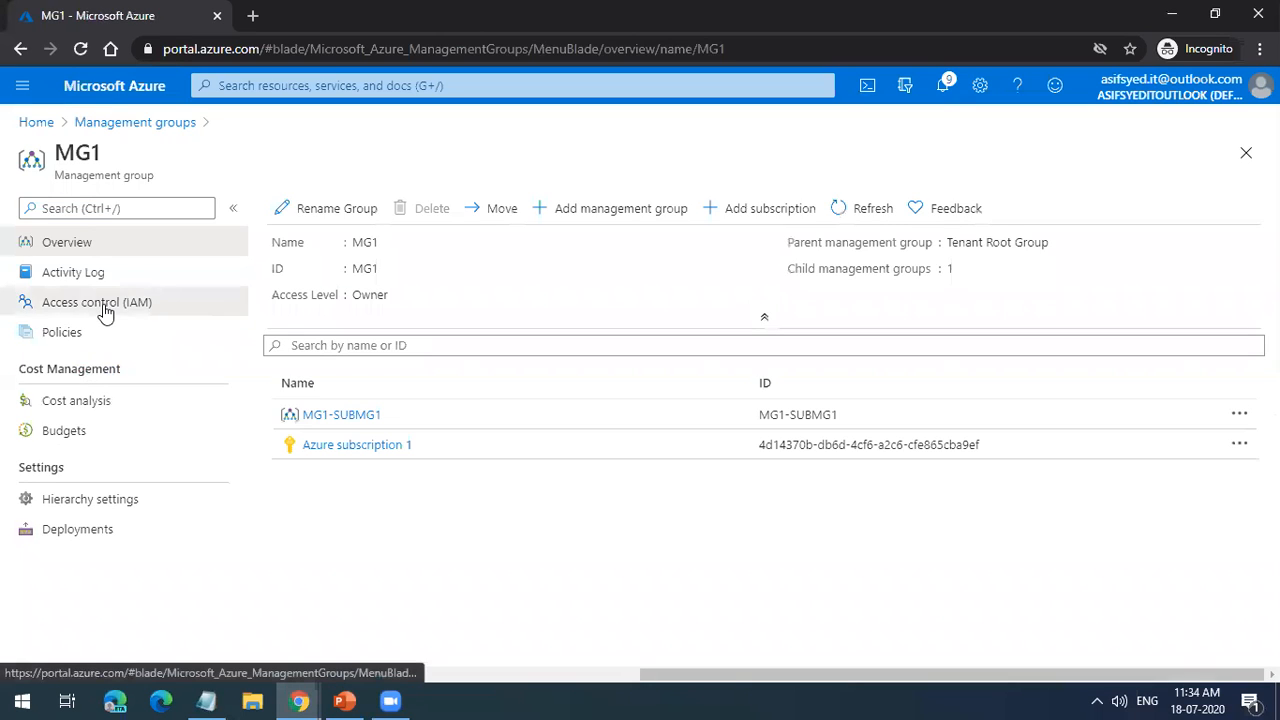
left_click(104, 307)
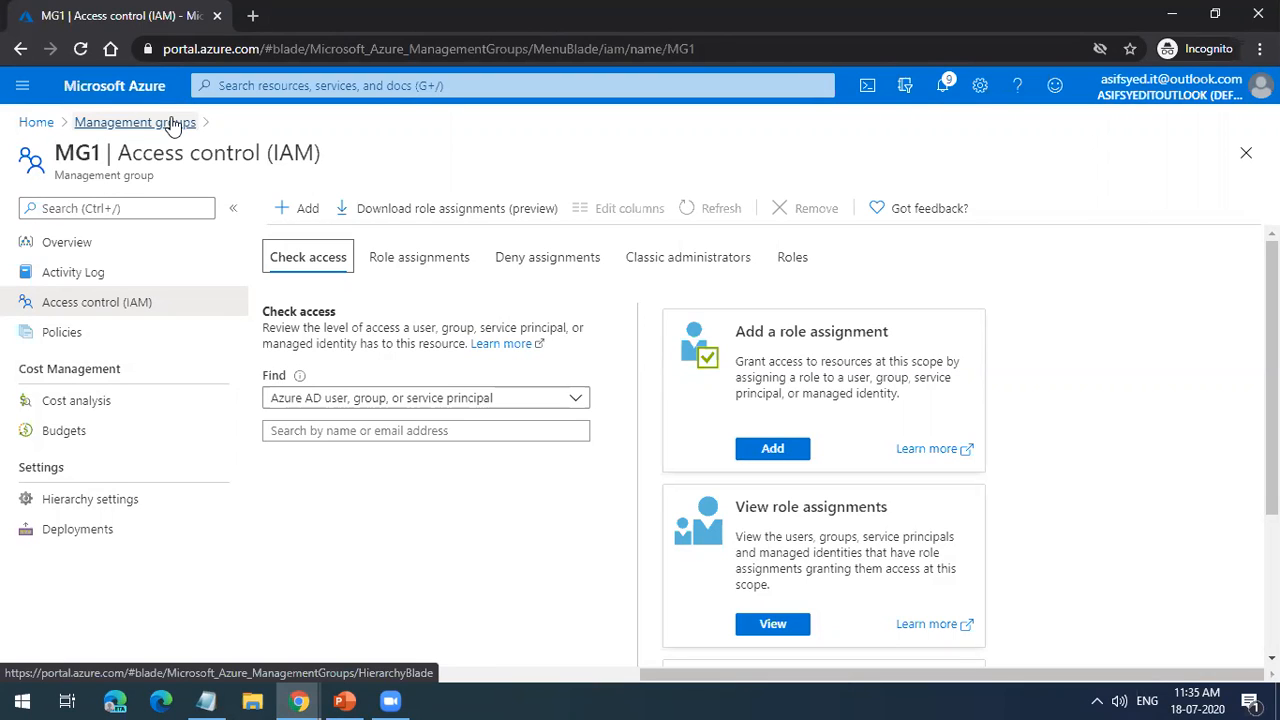
left_click(172, 122)
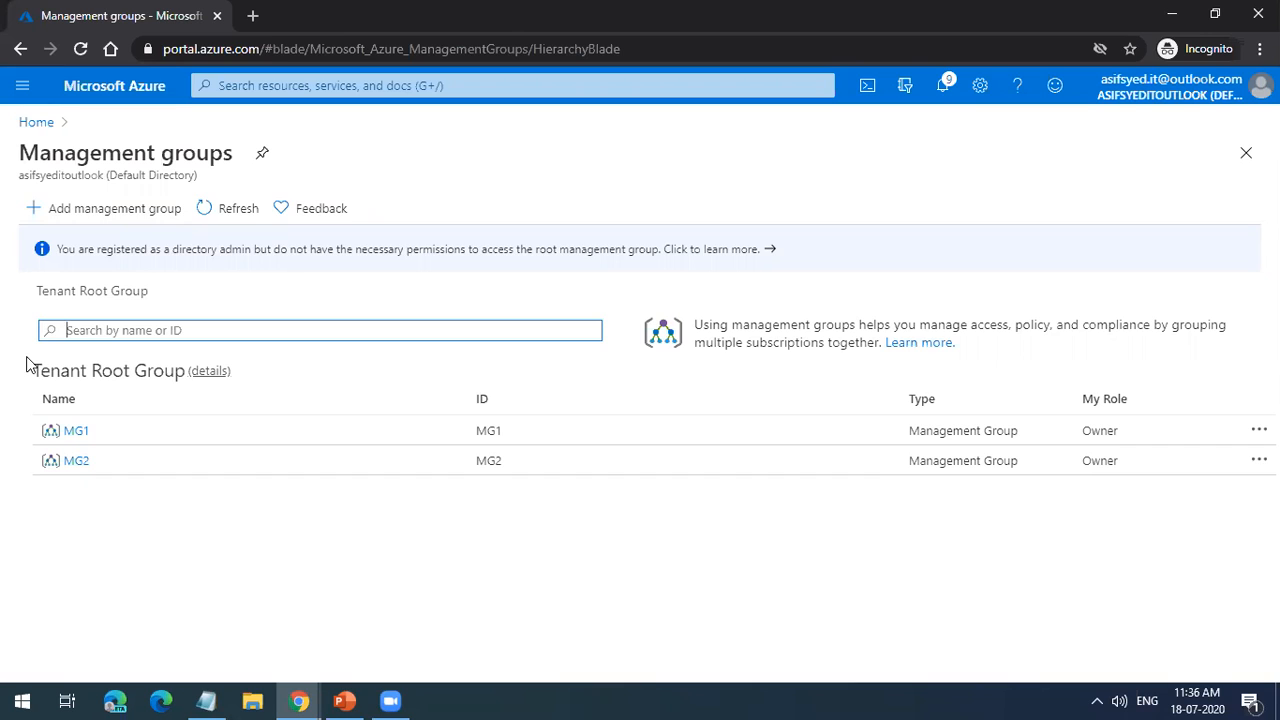
left_click(417, 185)
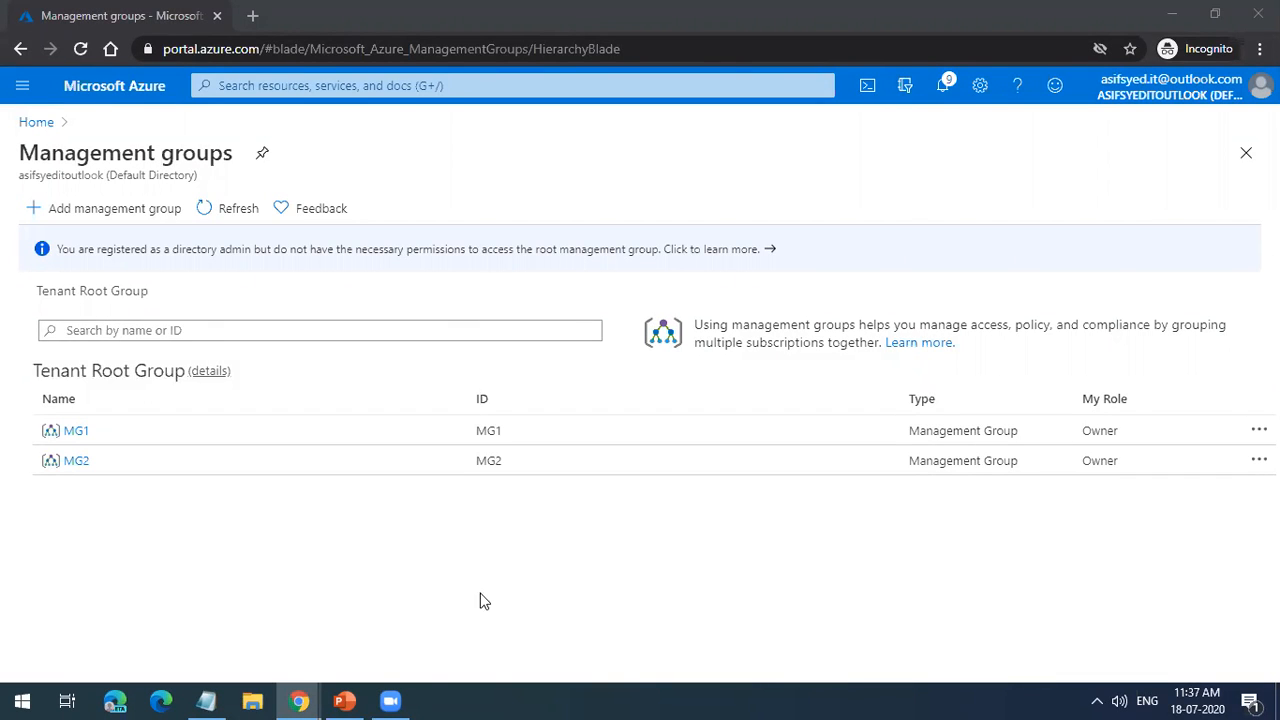
mouse_move(308, 696)
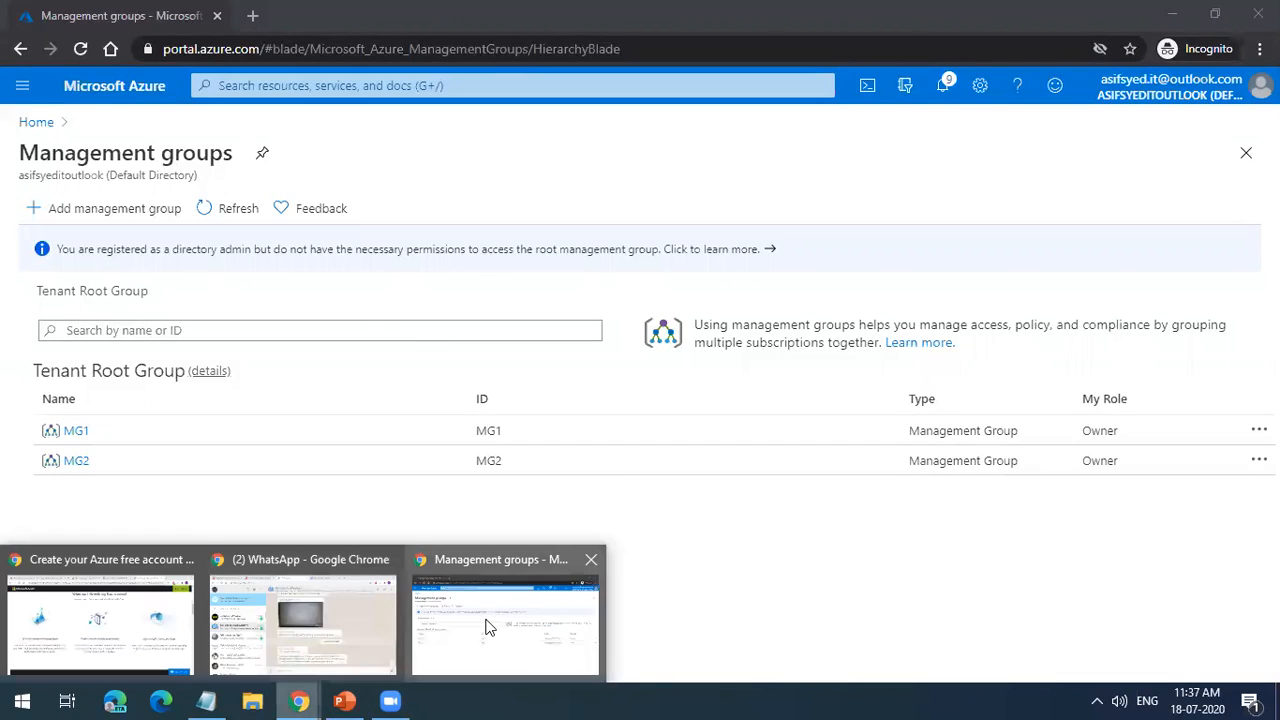
Step: Return to the Azure portal and create a management group under the Tenant Root Group with ID and display name MG3
left_click(487, 627)
left_click(134, 212)
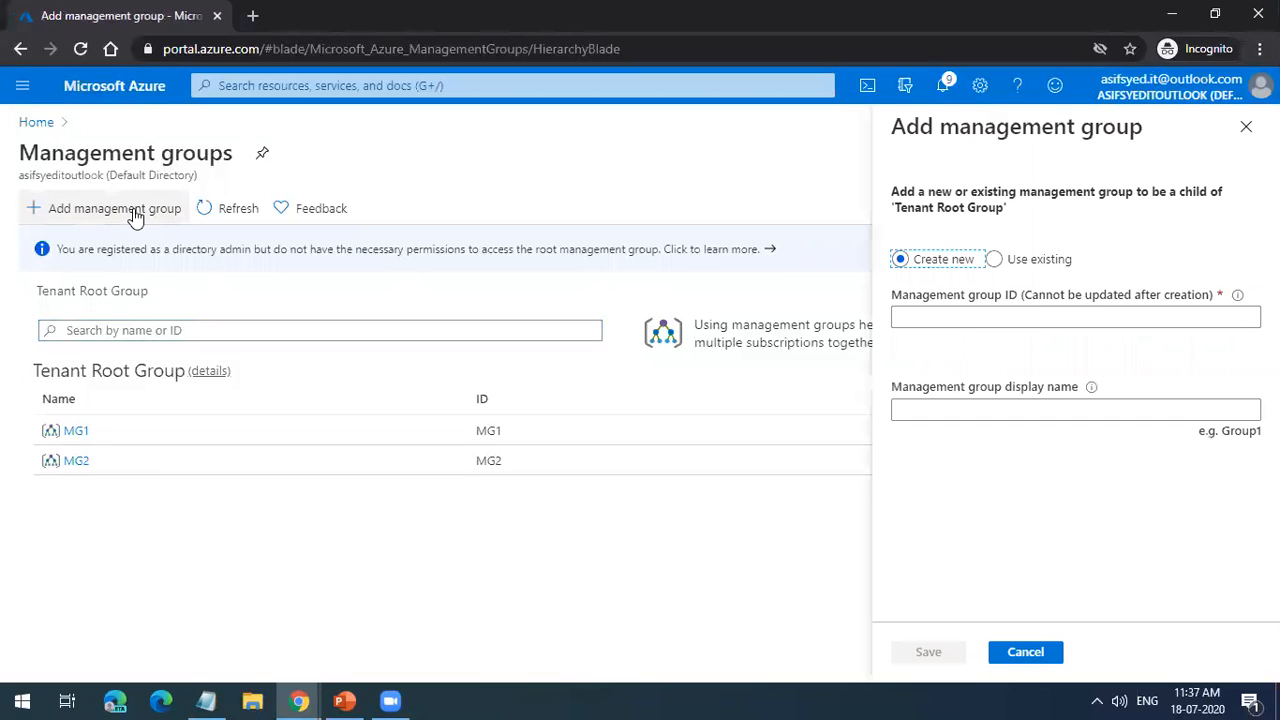
left_click(927, 318)
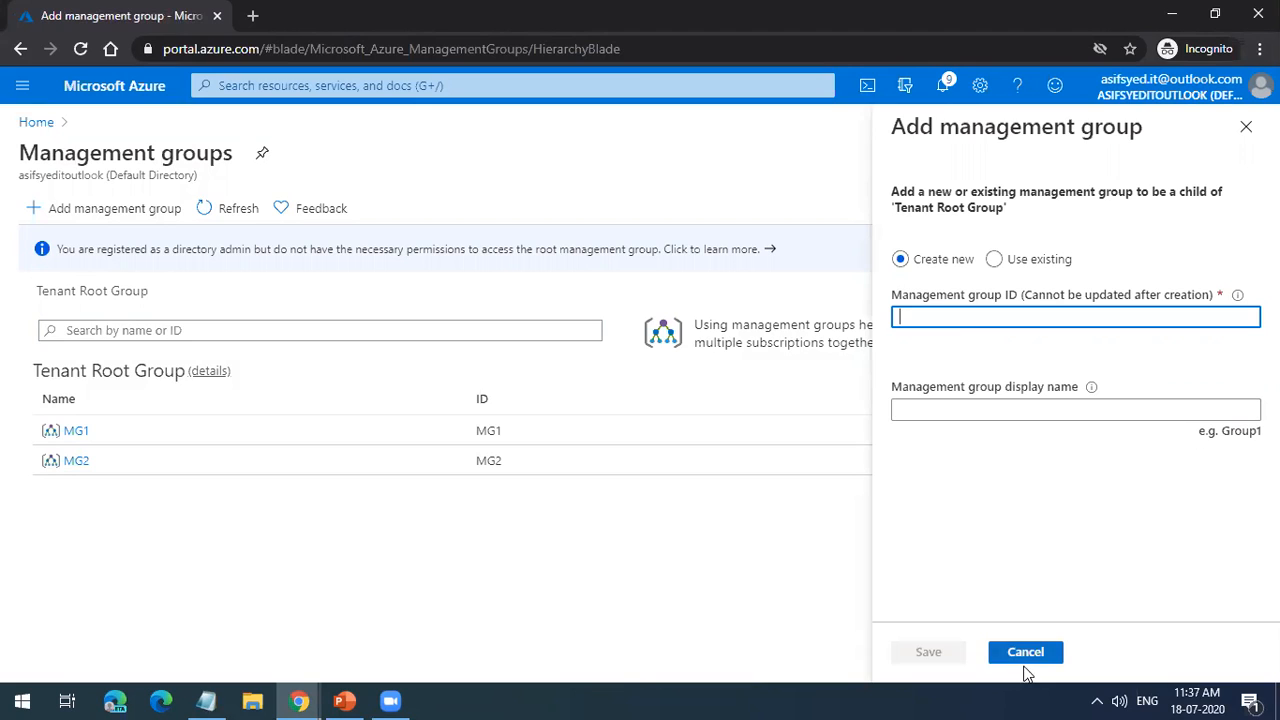
type("MG#")
key("BackSpace")
type("3")
key("Tab")
type("MG3")
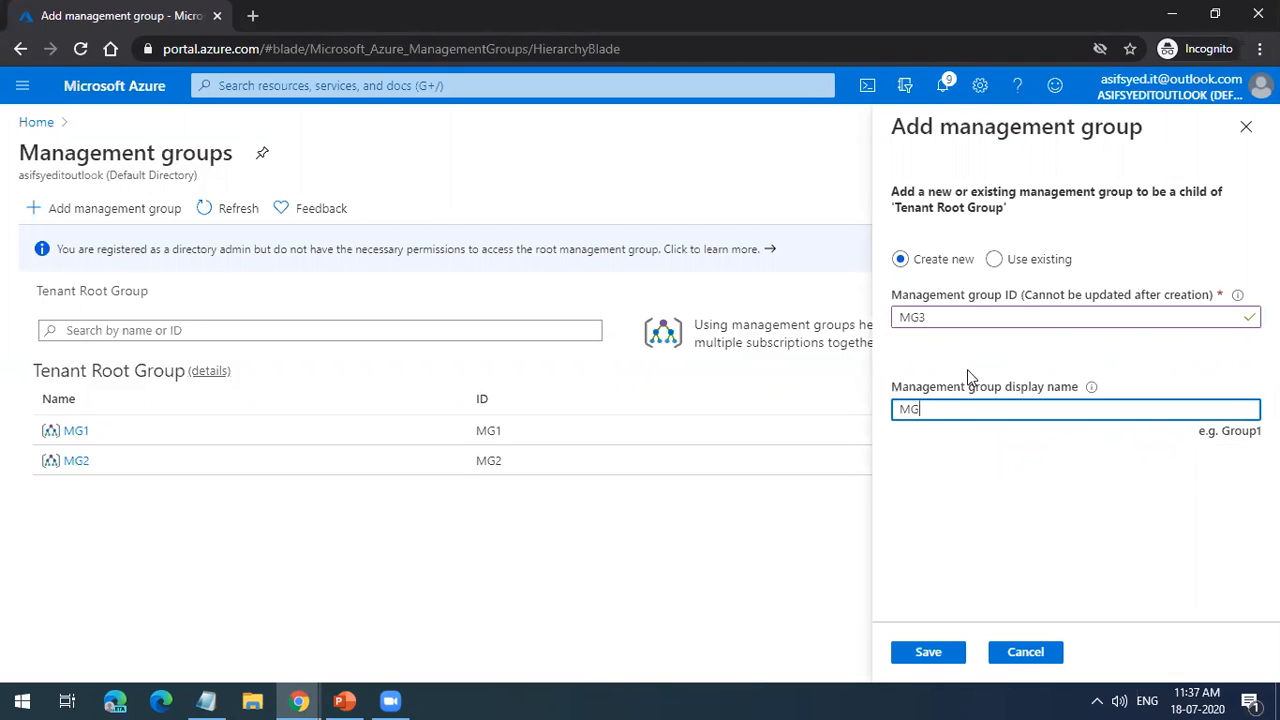
left_click(912, 651)
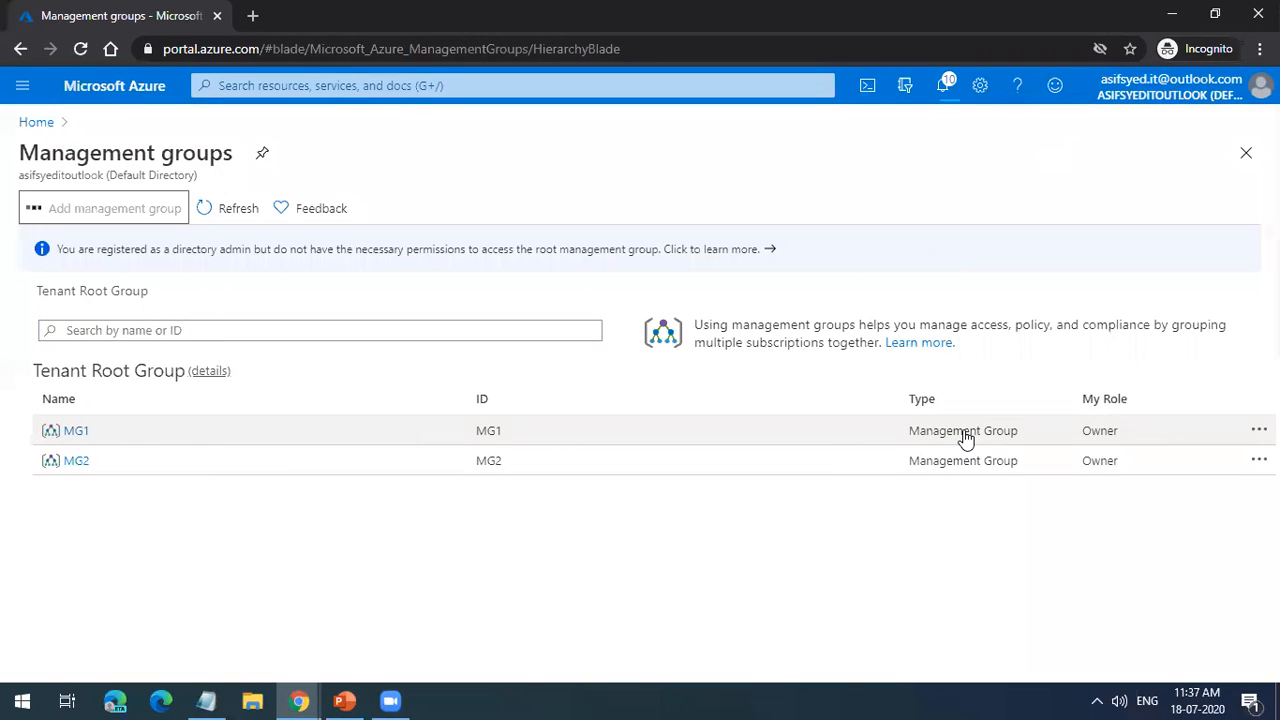
Step: Open the details of MG1, examine its cost analysis, and return to the management groups list
left_click(70, 435)
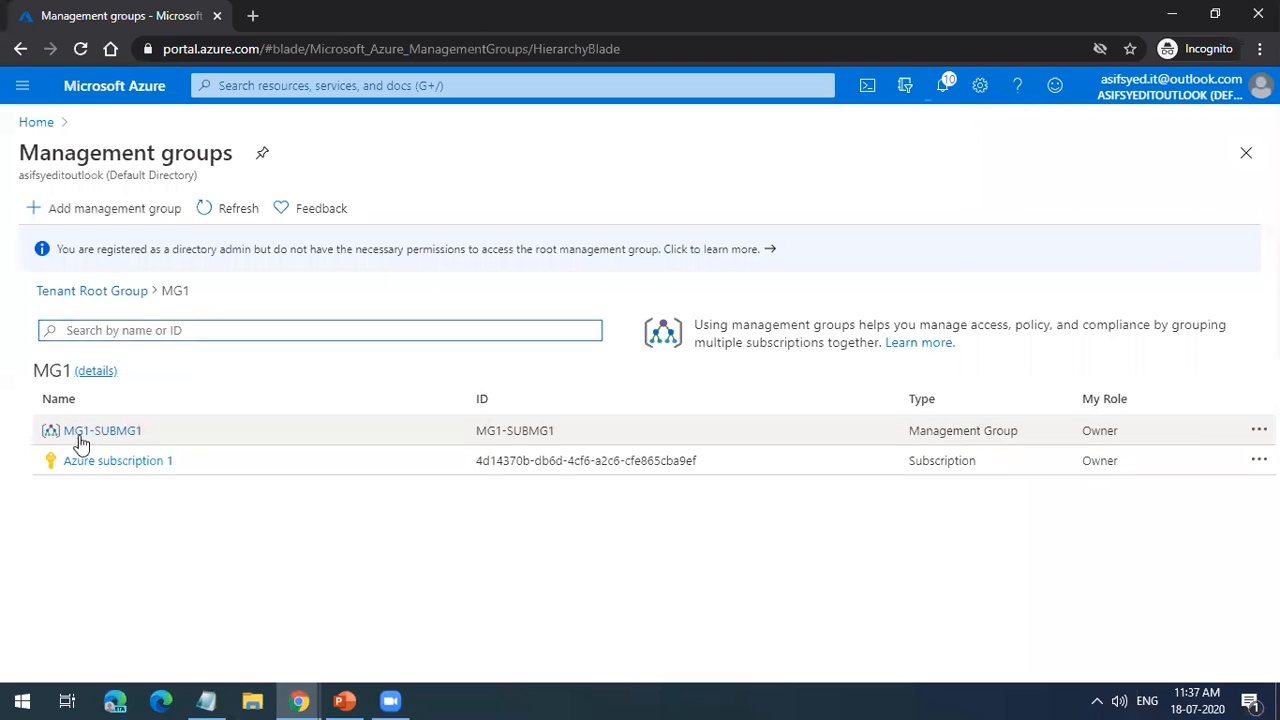
left_click(95, 371)
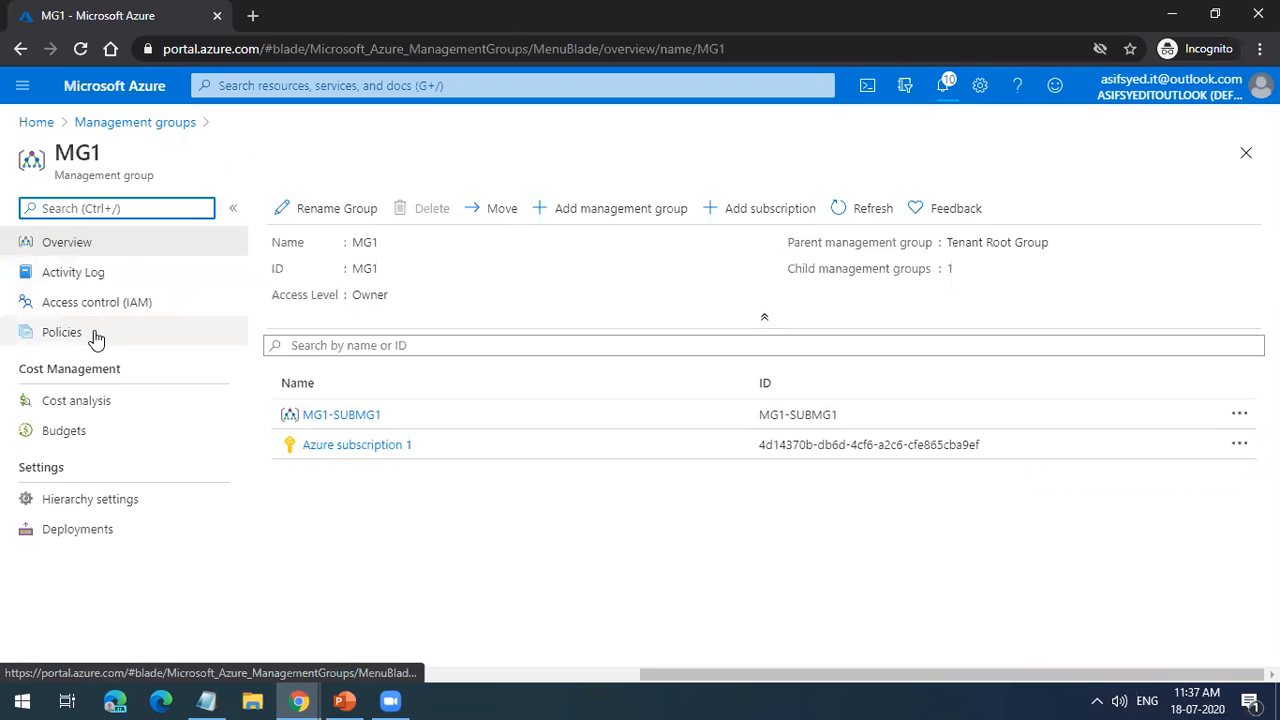
left_click(105, 399)
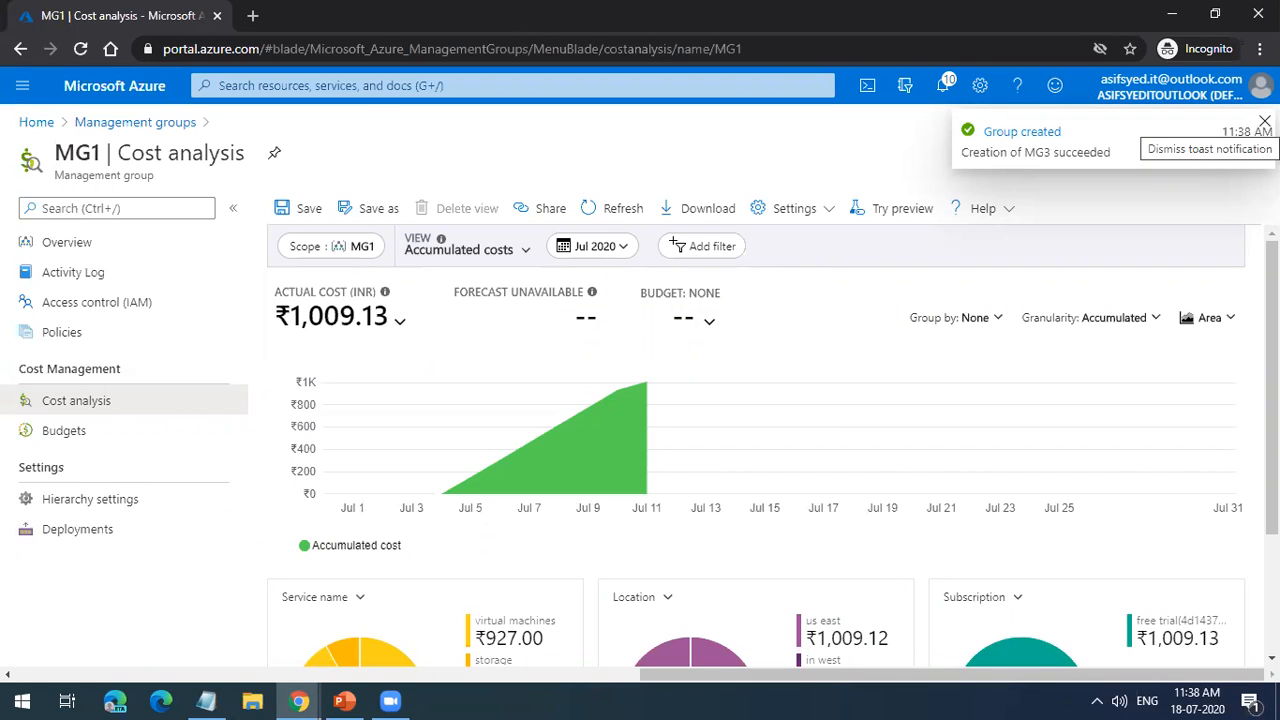
left_click(1264, 121)
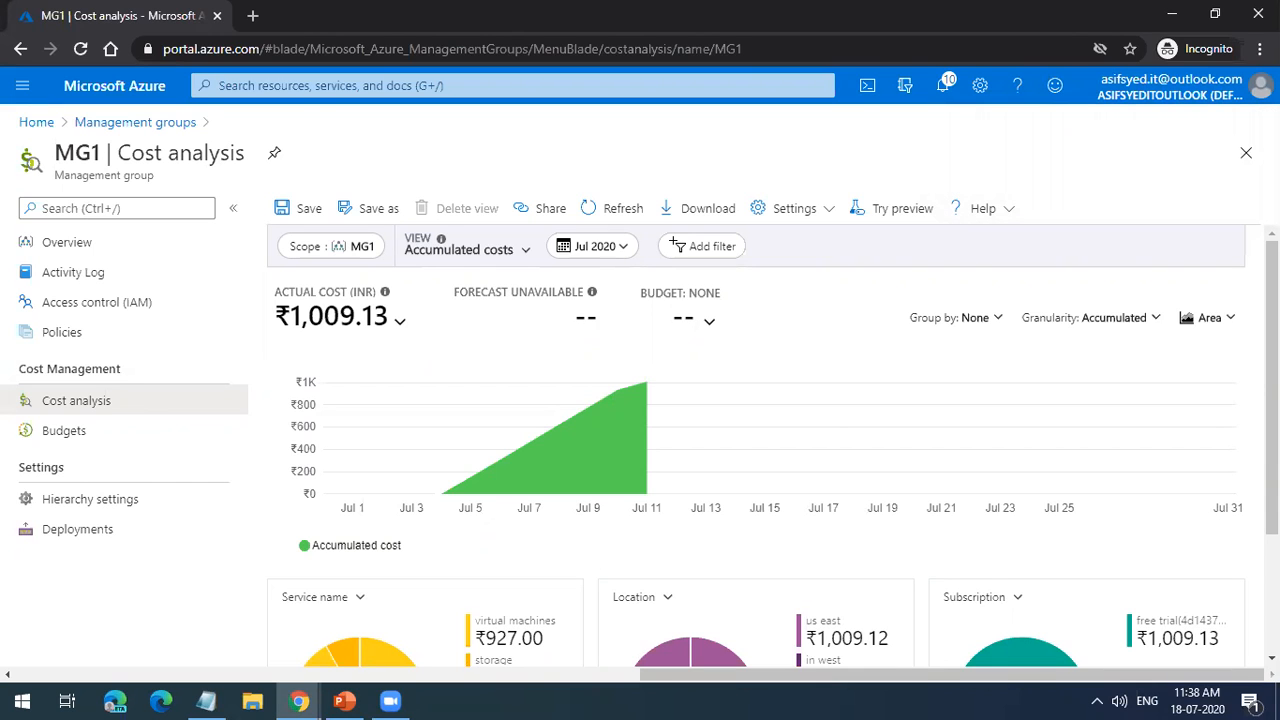
left_click(1247, 154)
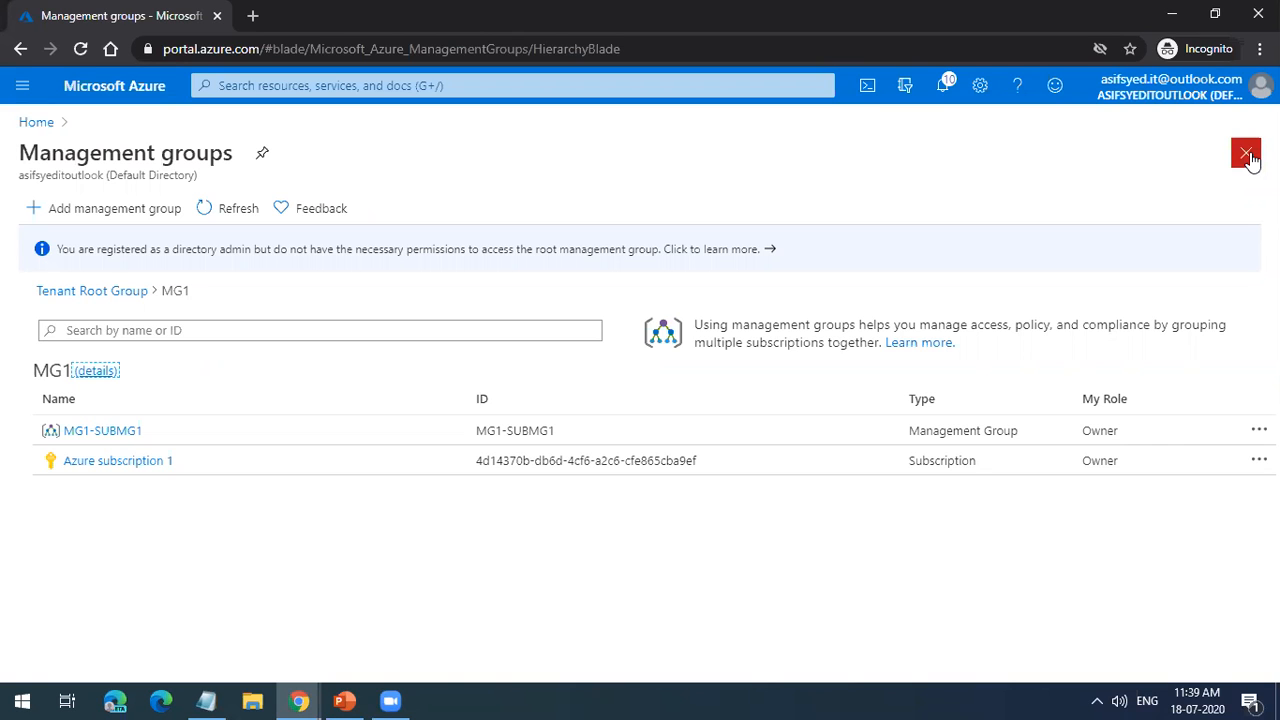
Step: Switch to the PowerPoint presentation, start the slide show from the root management group slide, and advance to the Azure Policy slide
left_click(347, 700)
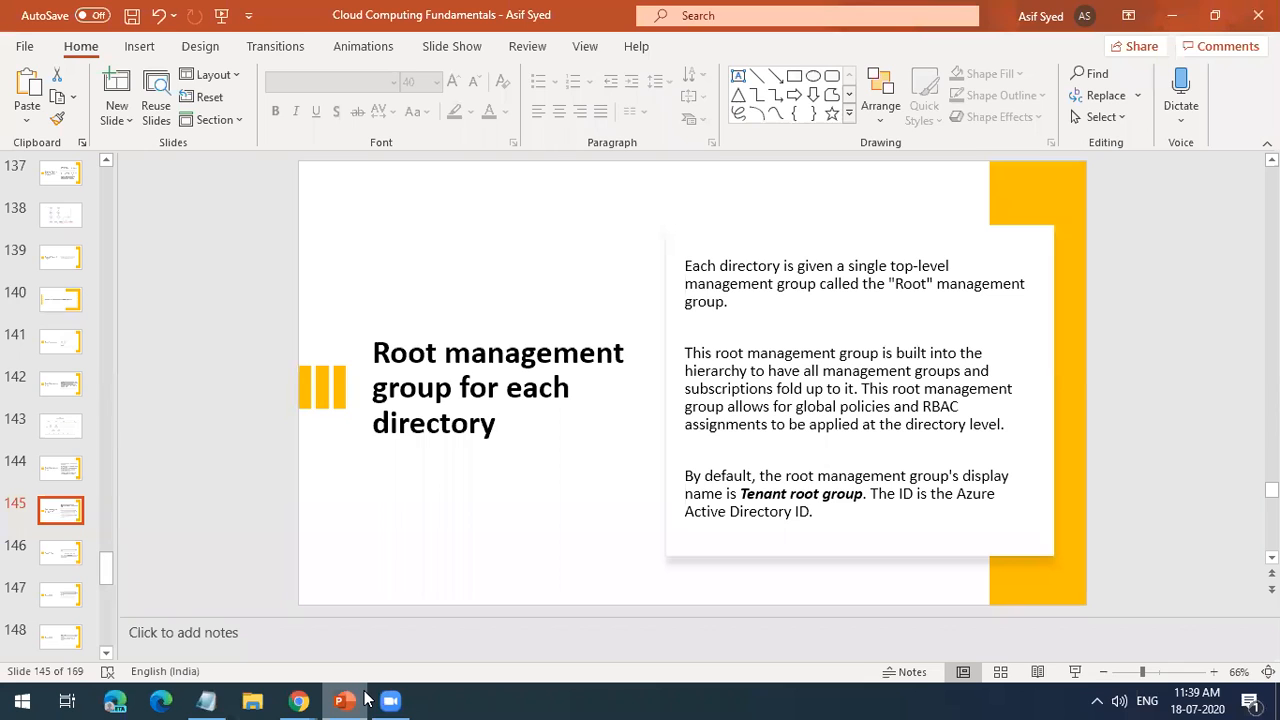
left_click(1075, 673)
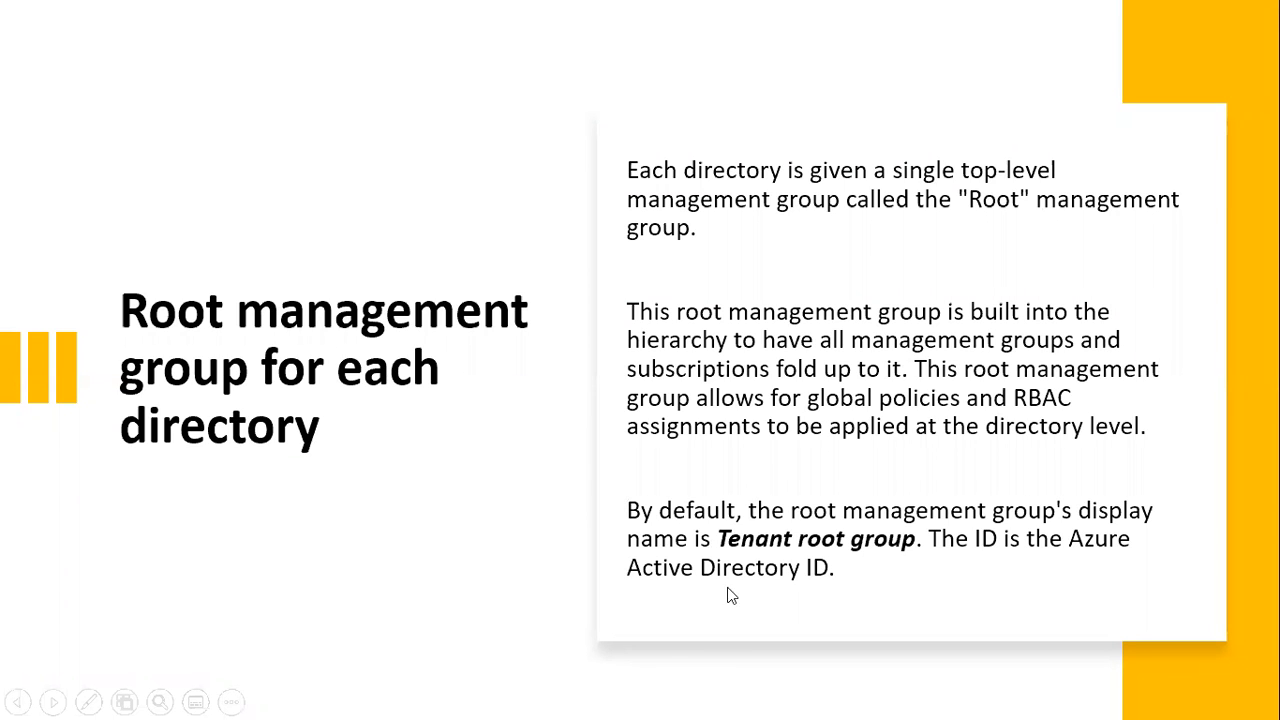
left_click(843, 536)
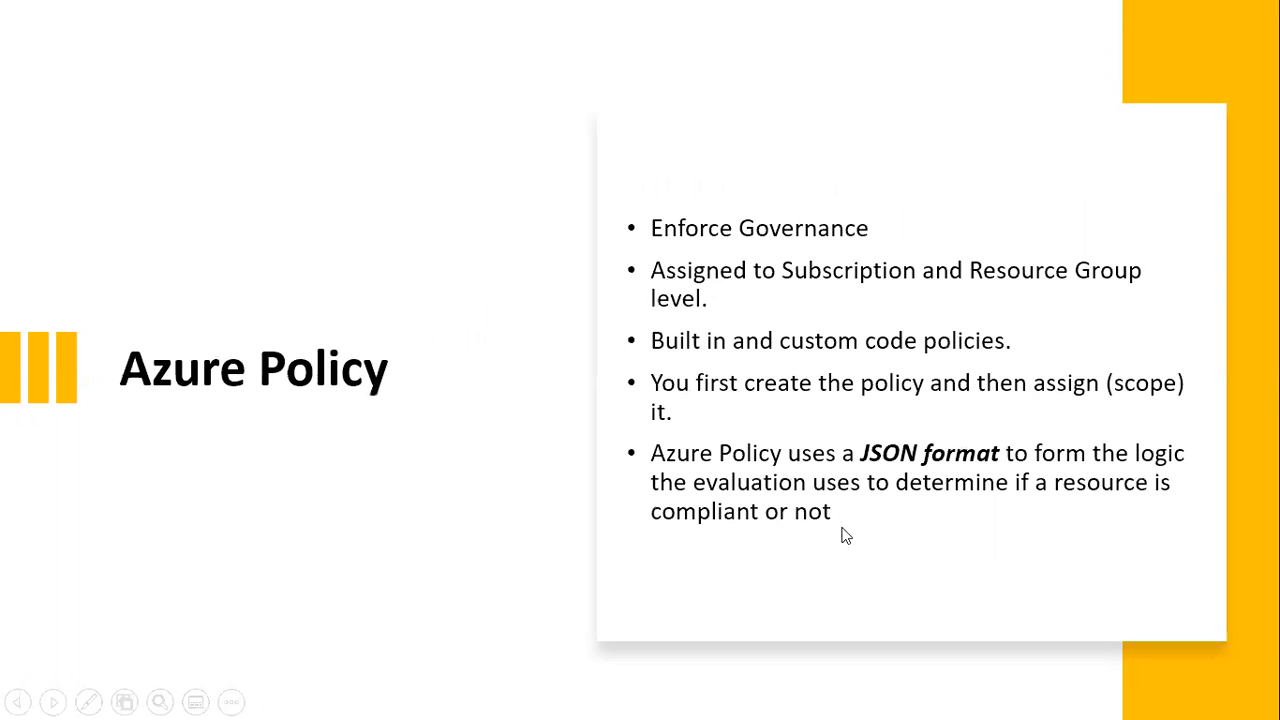
key("Left")
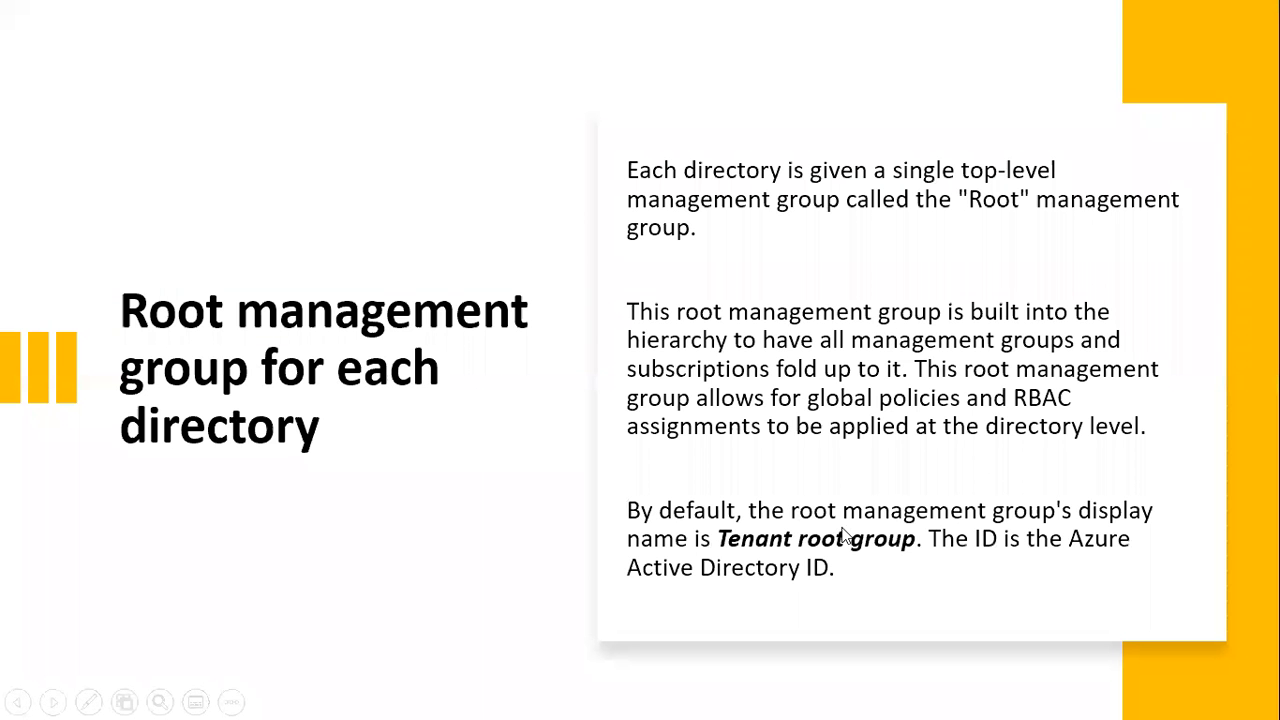
key("Right")
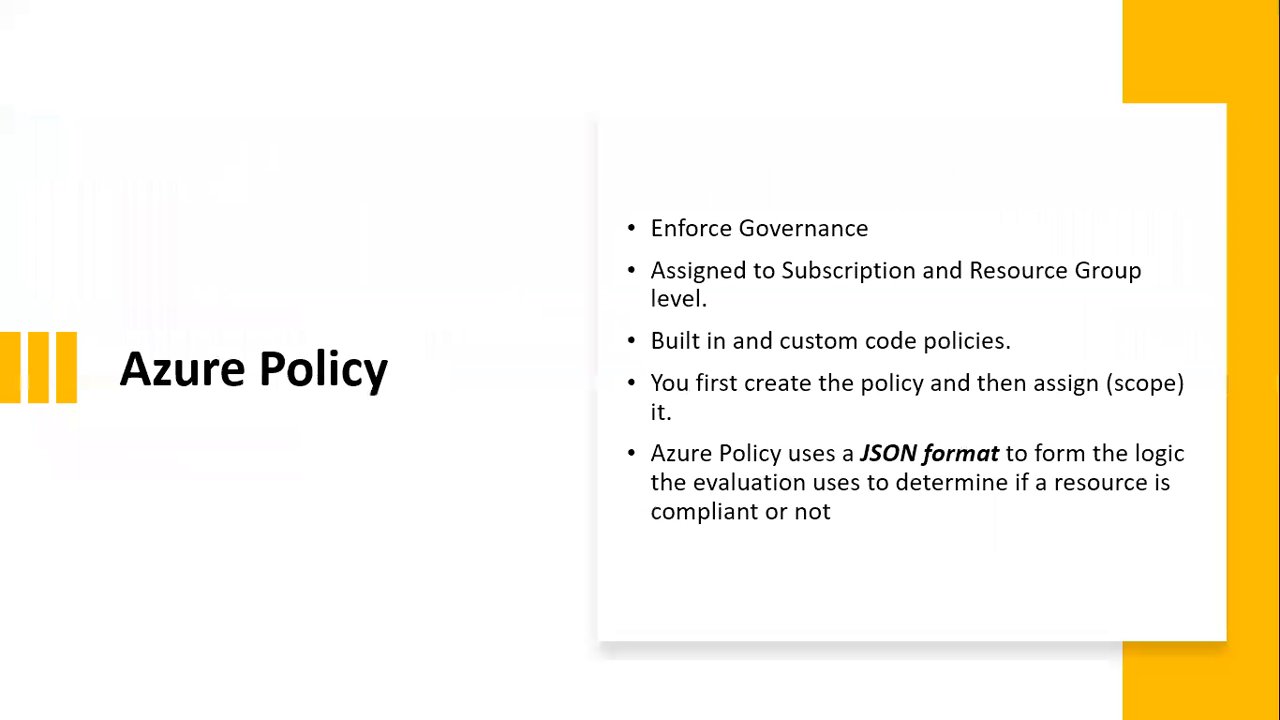
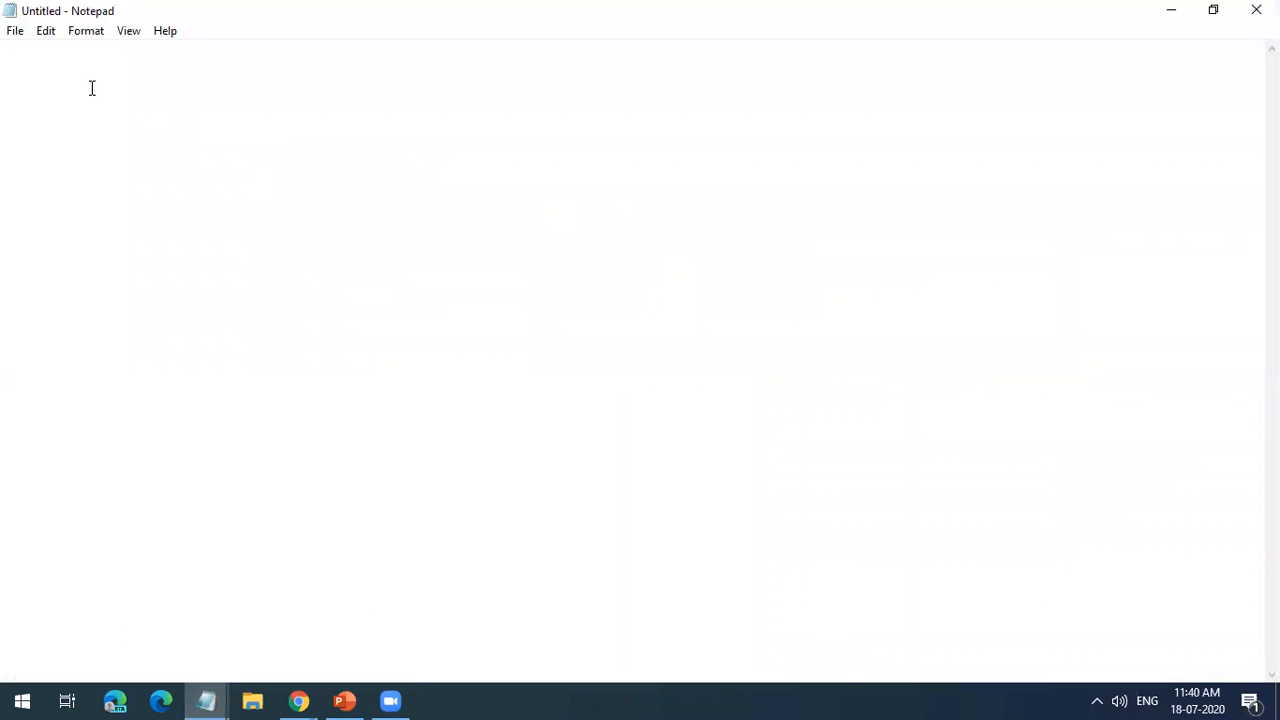
Step: Write "Tenant (Azure AD)" as the first line of the blank note
type("Tenan")
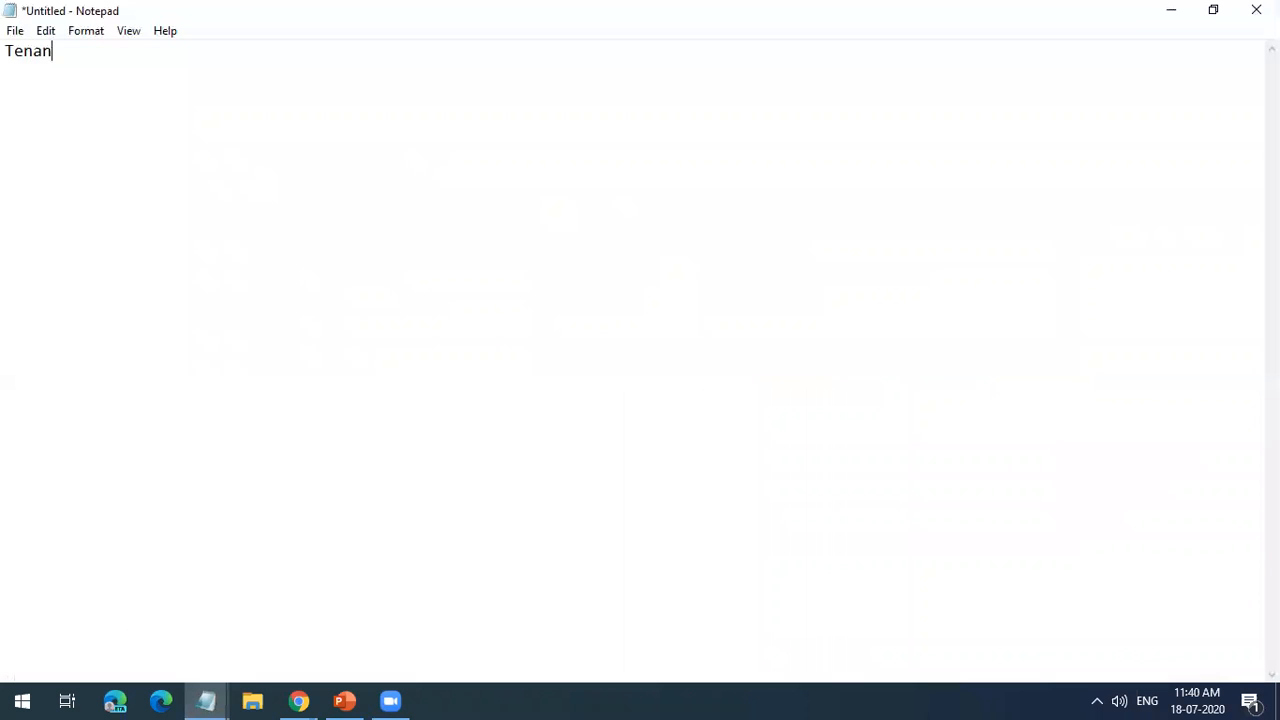
type("t _")
type("(Azure AD")
type(")")
Step: Add "Management Groups" and "Subscriptions" under the tenant line, each on its own line and indented one level deeper
key("Tab")
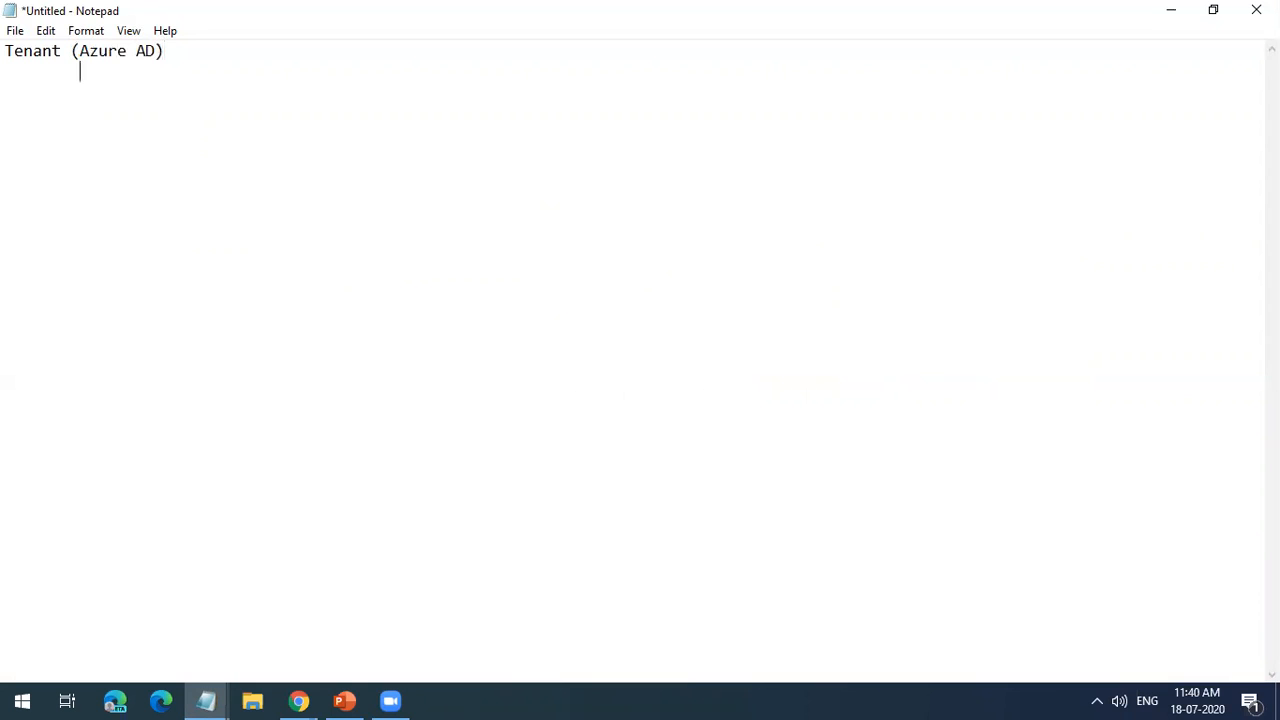
type("Managemen")
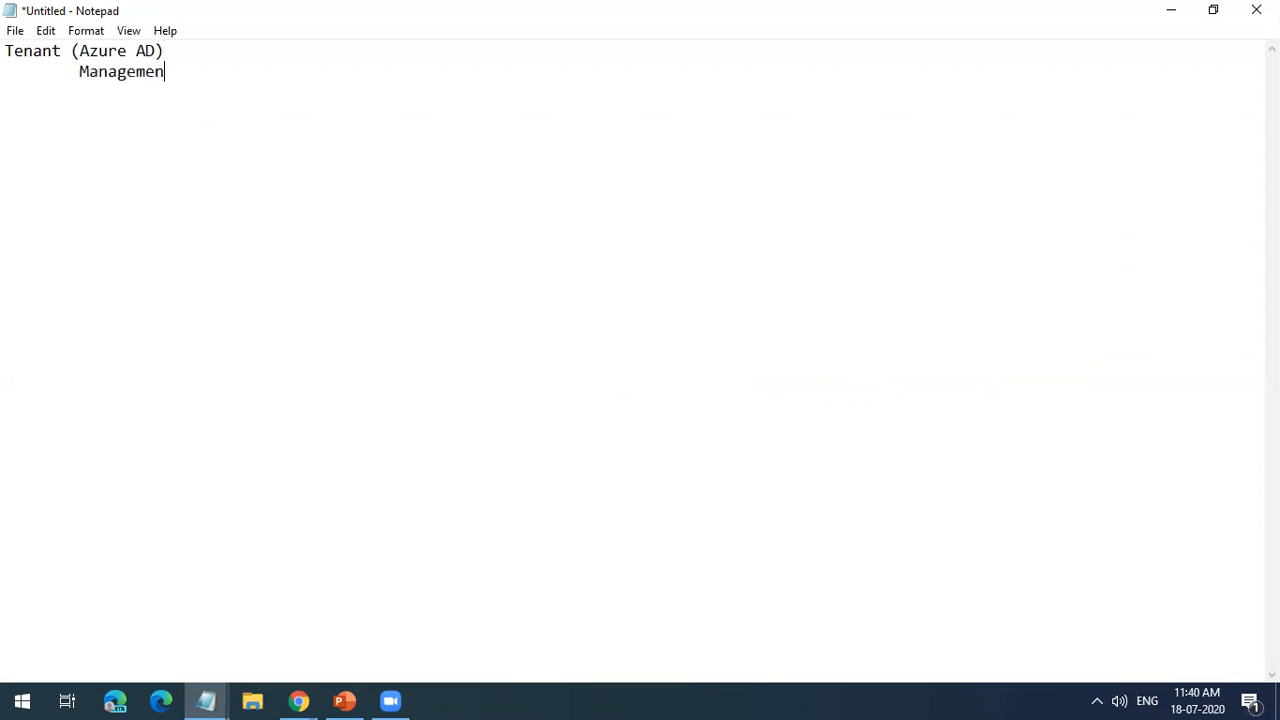
type("t Groups")
key("Return")
key("Tab")
key("Tab")
type("Subscriptions")
Step: Continue the hierarchy with "Resource Group" and "Resources (Azure Services)", each on its own line and indented one level deeper
key("Return")
key("Tab")
key("Tab")
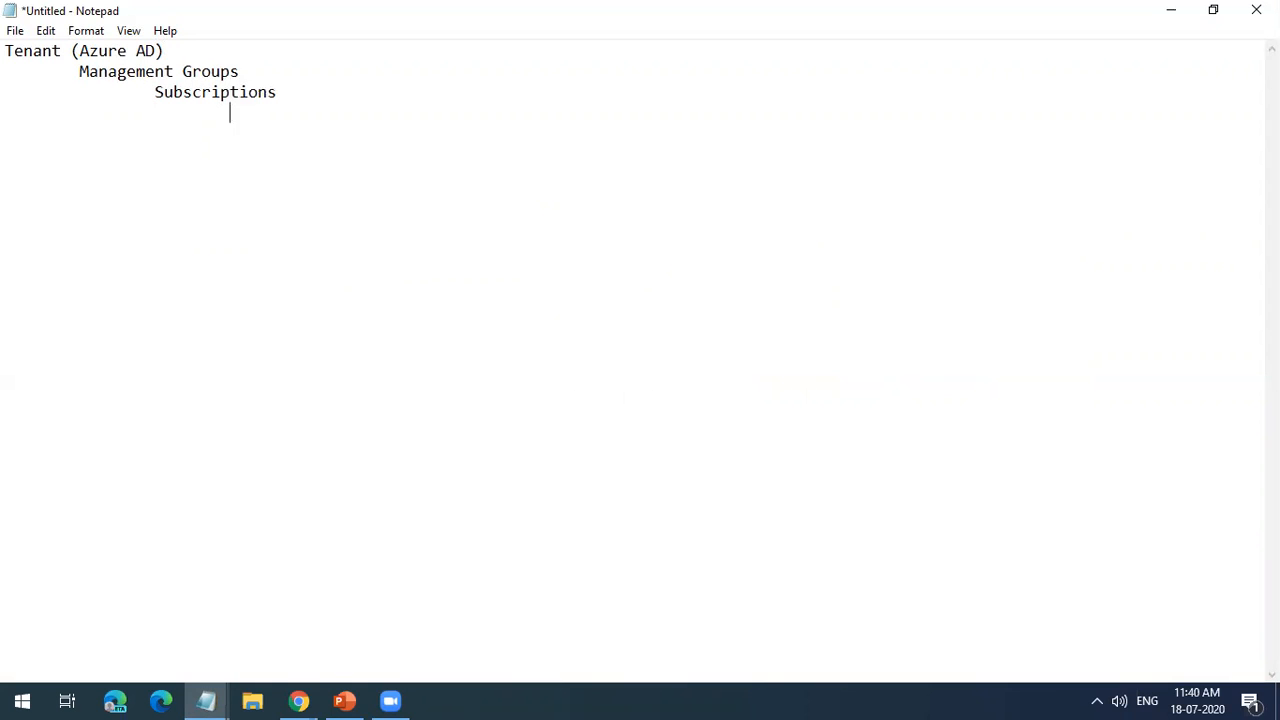
type("Resource Group \t\t\t\t")
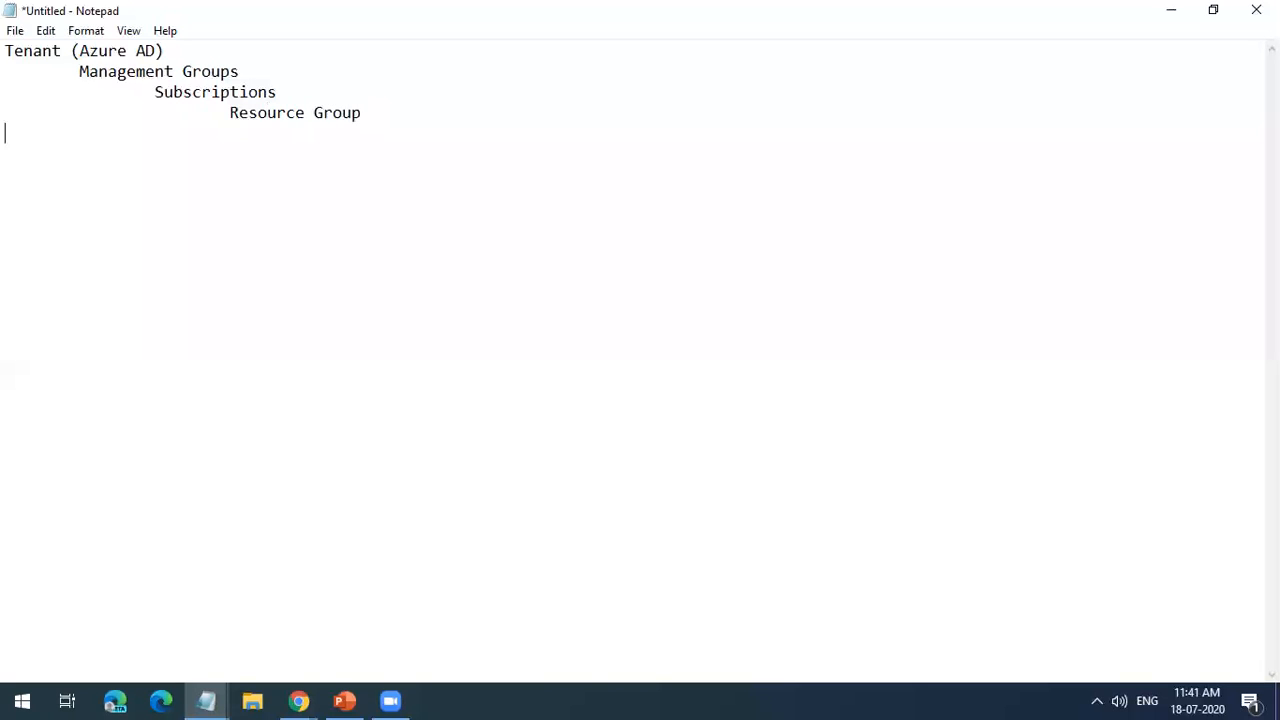
type("Resources (Azure Services)")
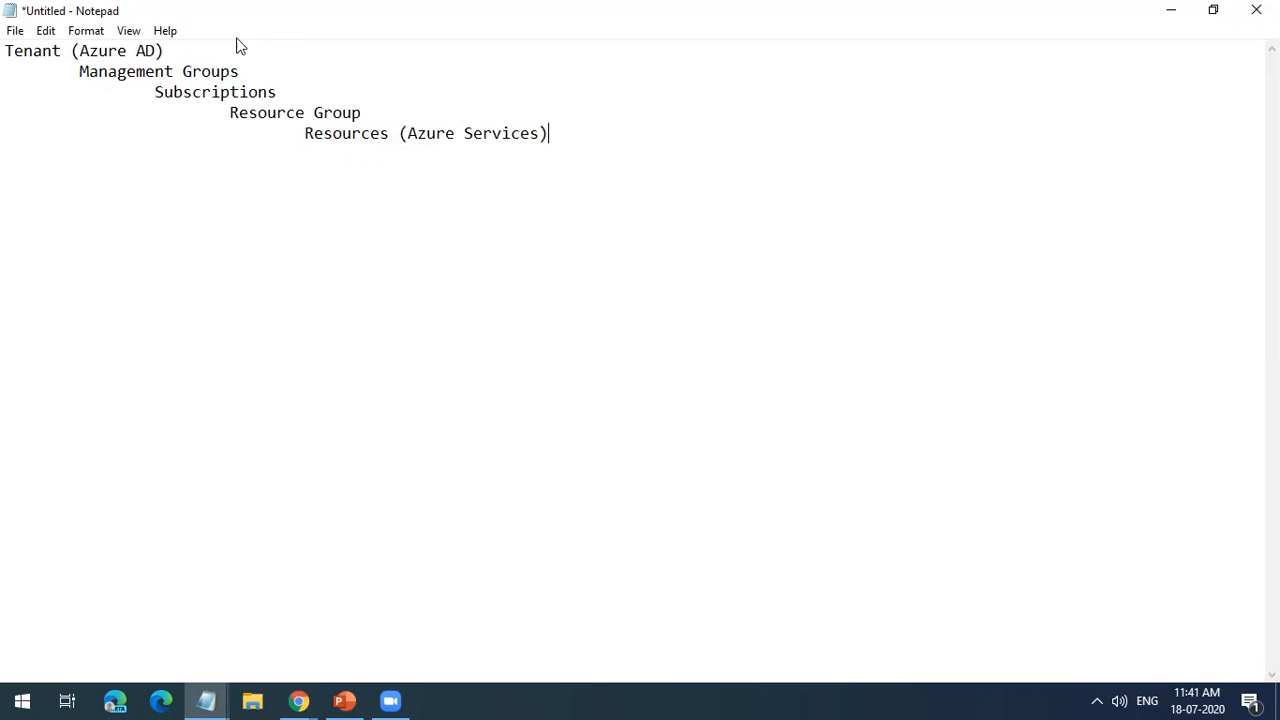
Step: Highlight the Management Groups entry and append "(IAM/Policies)" to its line
left_click(227, 76)
left_click_drag(260, 74, 80, 73)
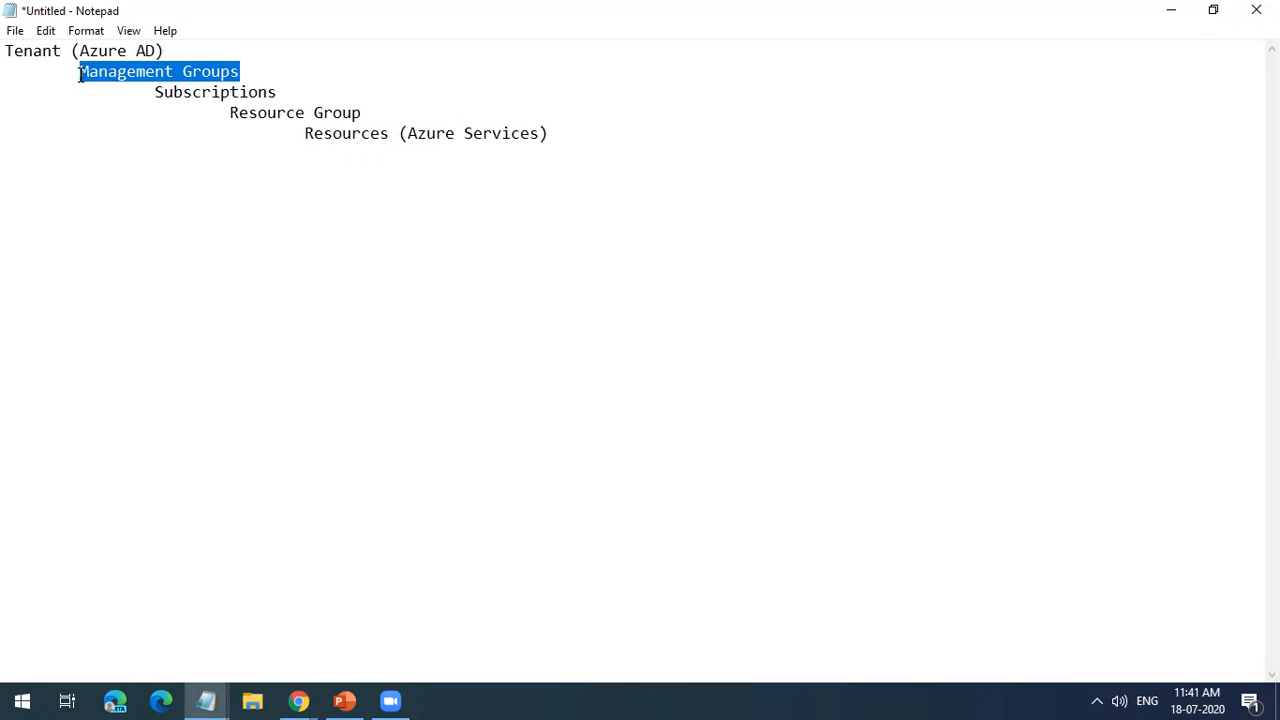
left_click(123, 111)
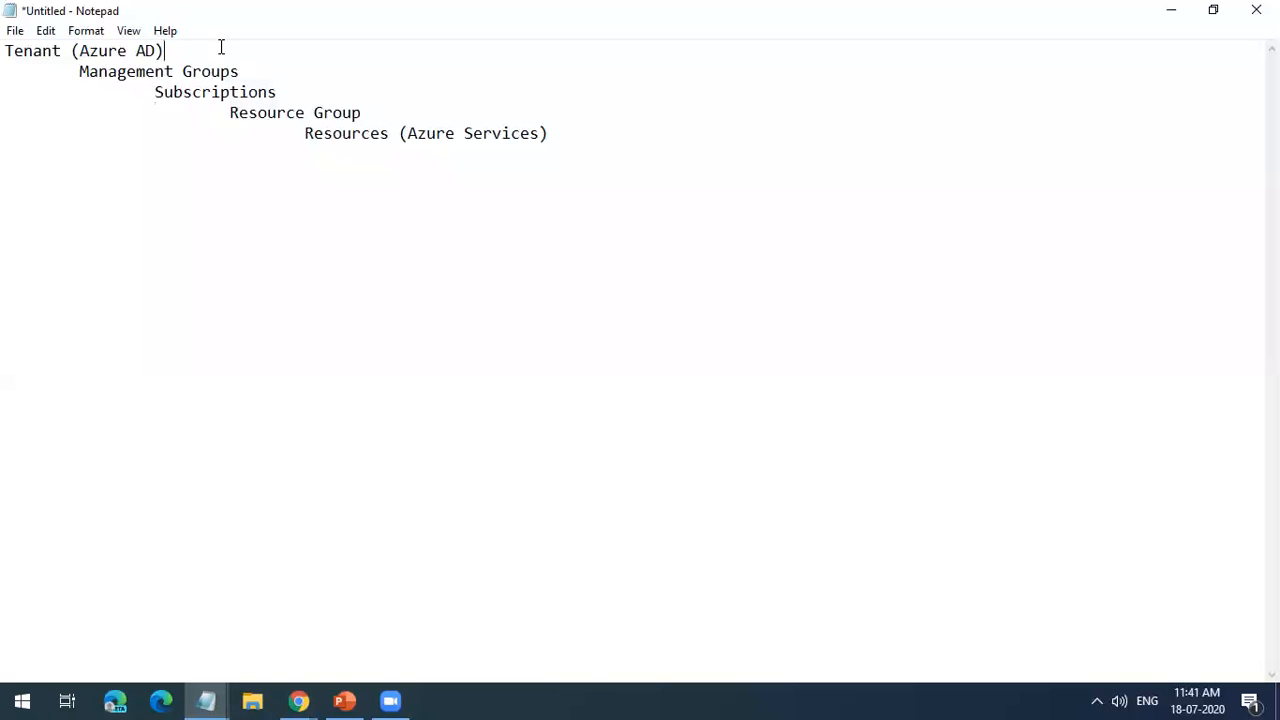
left_click(255, 70)
type("(A")
key("BackSpace")
type("IM")
key("BackSpace")
type("AM/Policies)")
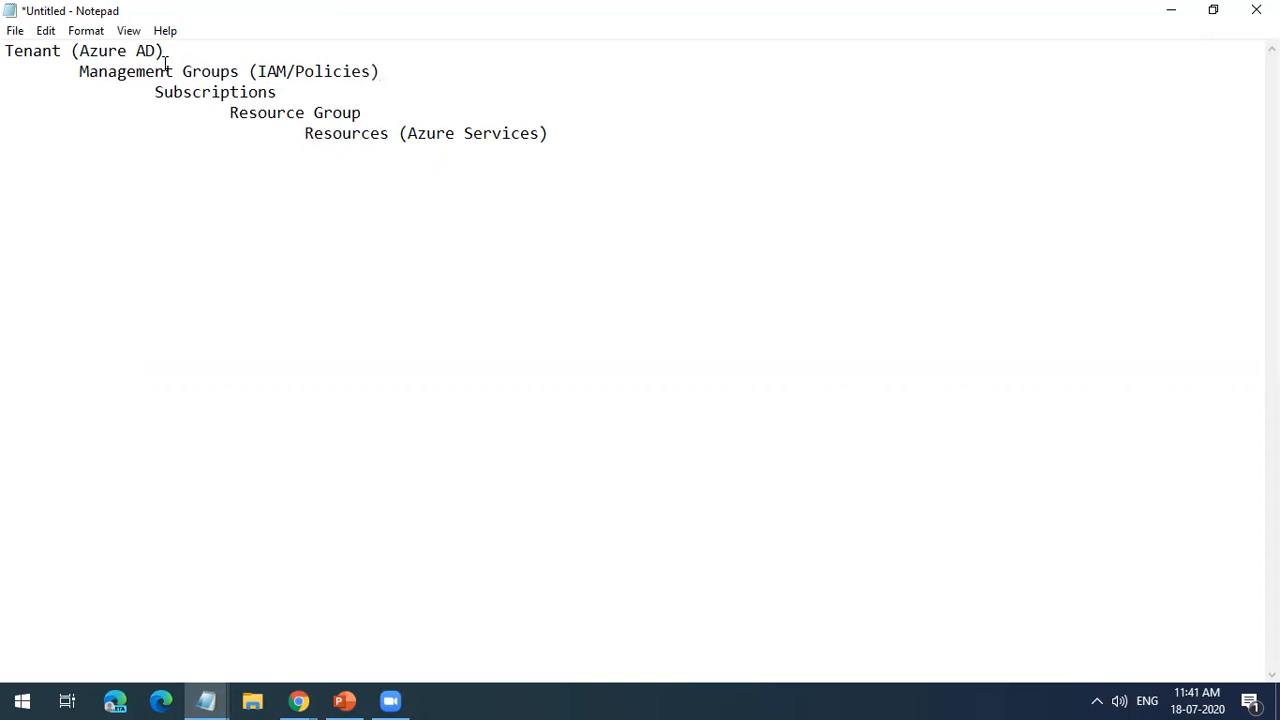
Step: Copy "(IAM/Policies)" to the end of the Subscriptions and Resource Group lines
left_click_drag(380, 71, 250, 74)
key("ctrl+c")
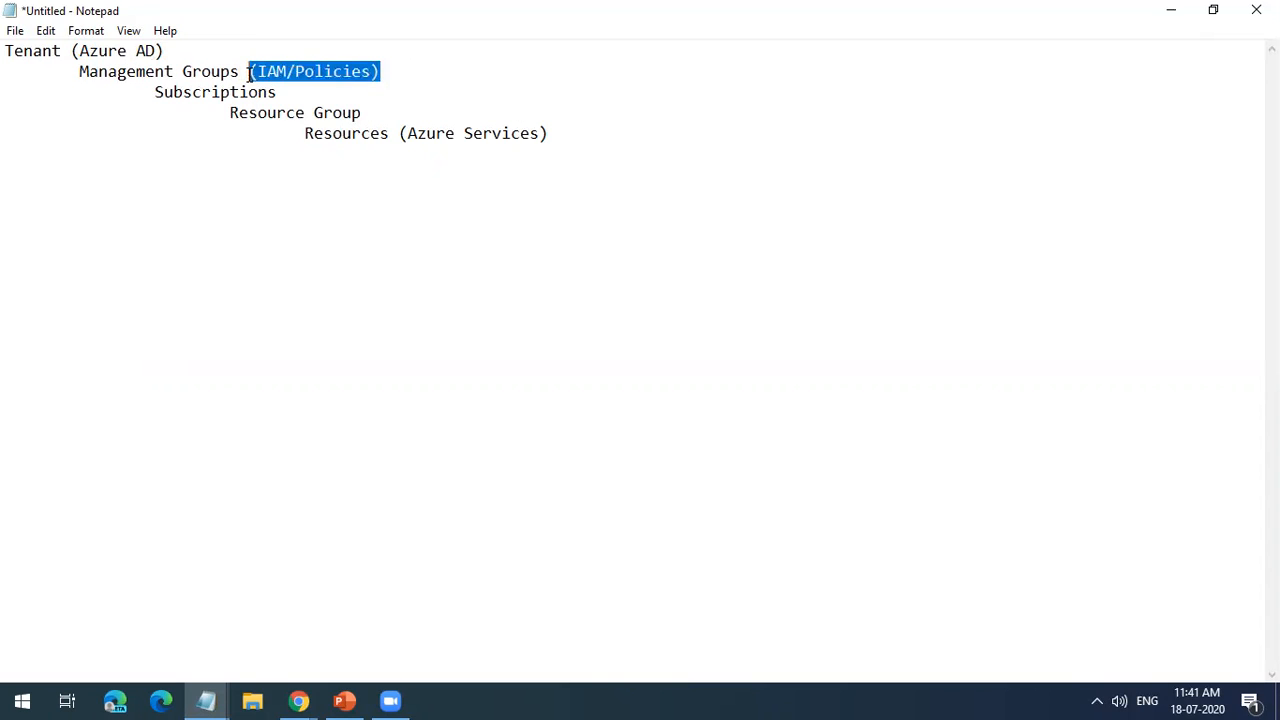
left_click(336, 98)
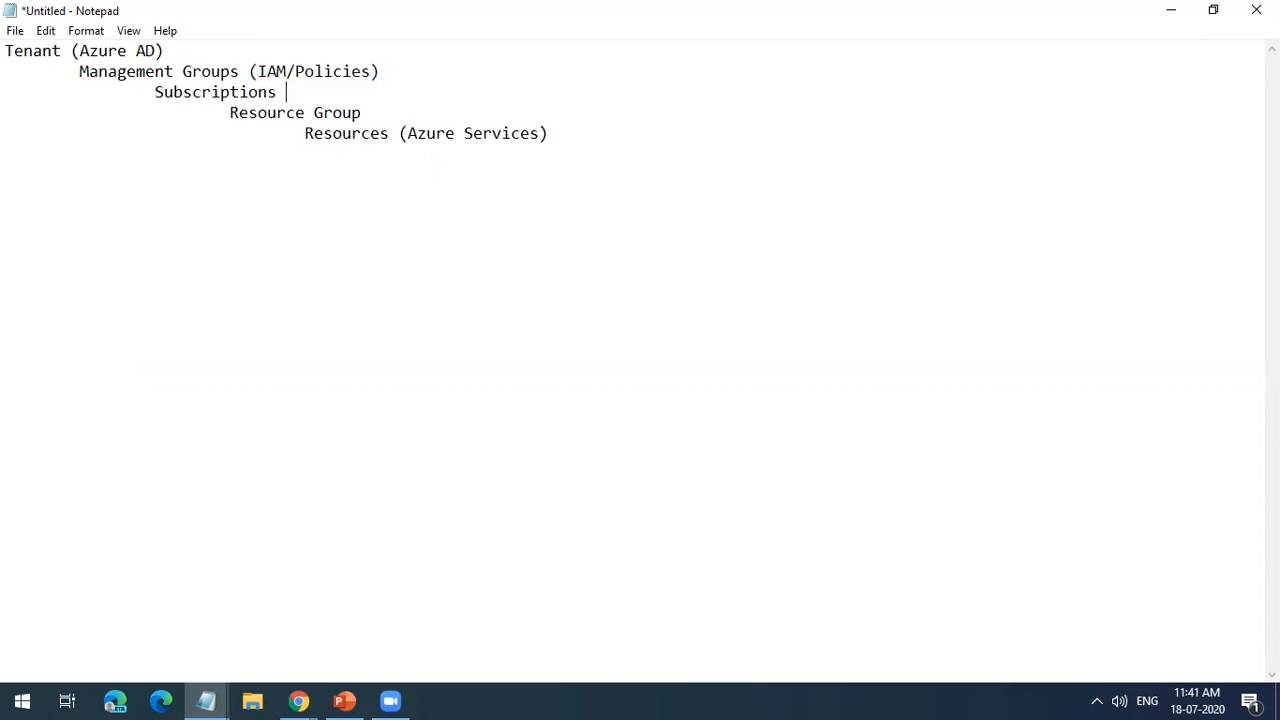
key("ctrl+v")
Step: Append "(IAM)" to the Resources (Azure Services) line, and highlight the whole hierarchy
key("ctrl+v")
left_click(622, 138)
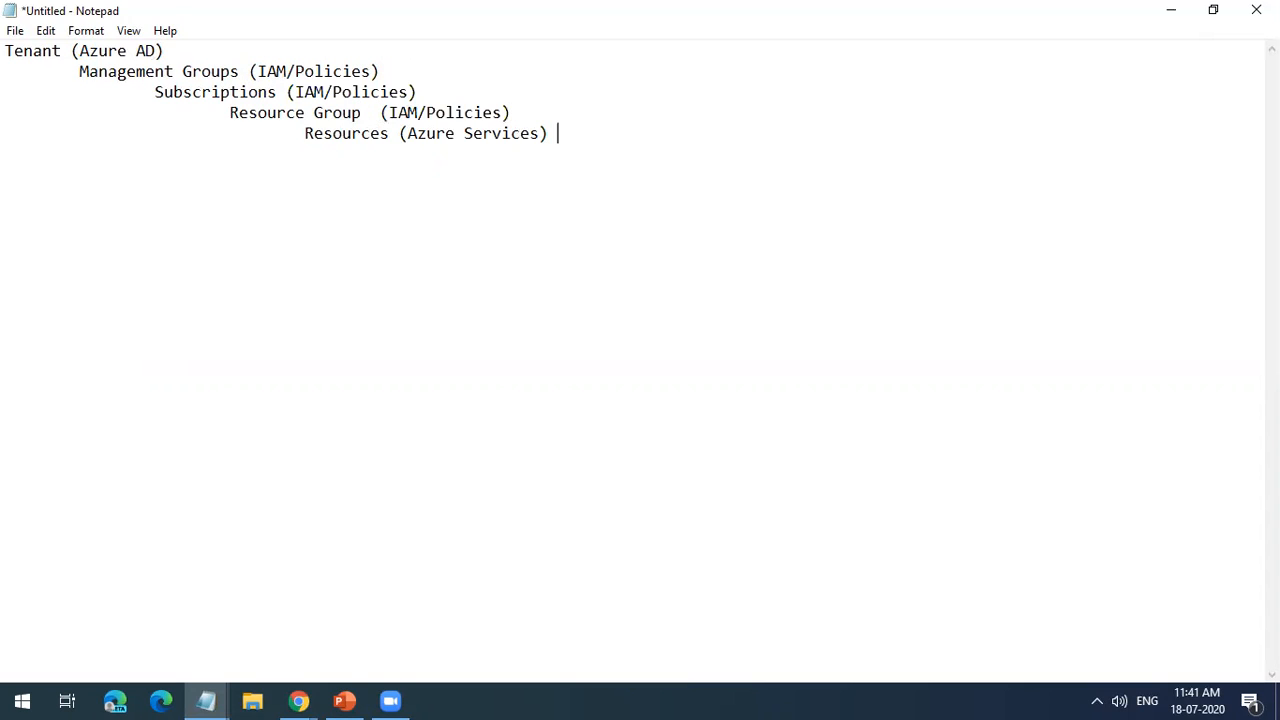
key("ctrl+v")
left_click(605, 138)
key("Delete")
key("Delete")
key("Delete")
key("Delete")
key("Delete")
key("Delete")
key("Delete")
key("Delete")
key("BackSpace")
left_click_drag(640, 140, 8, 48)
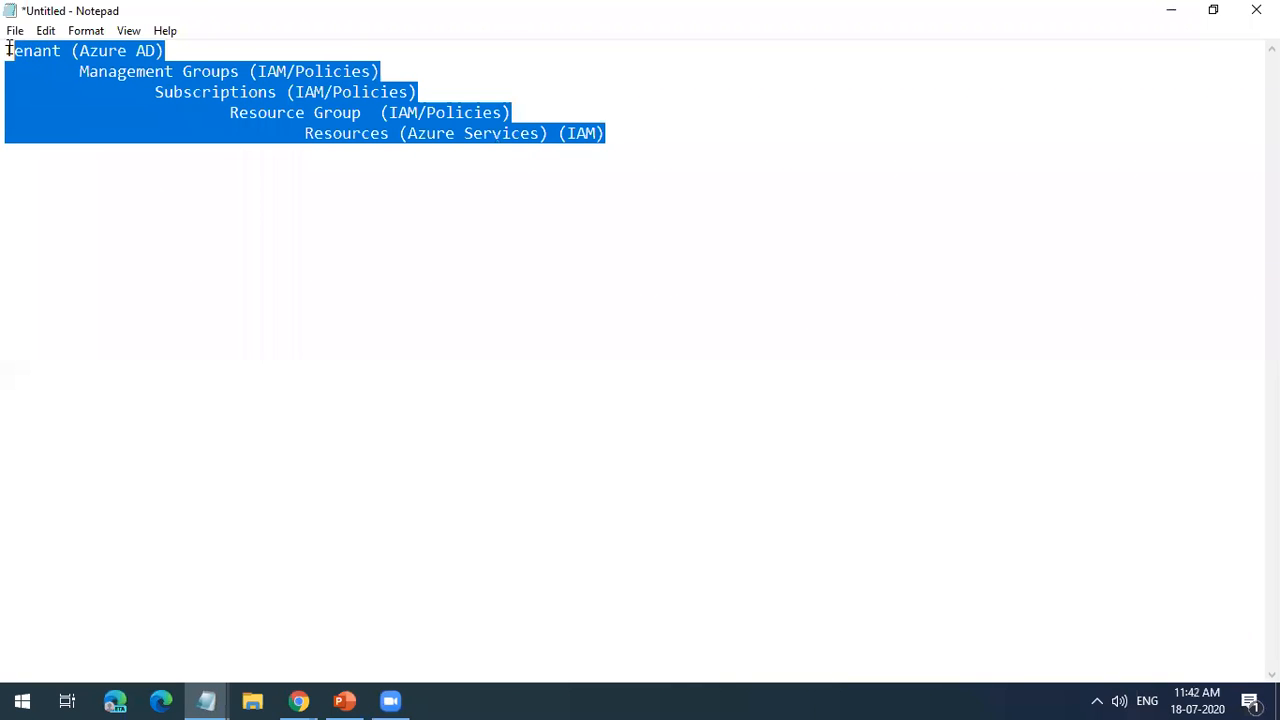
left_click(96, 110)
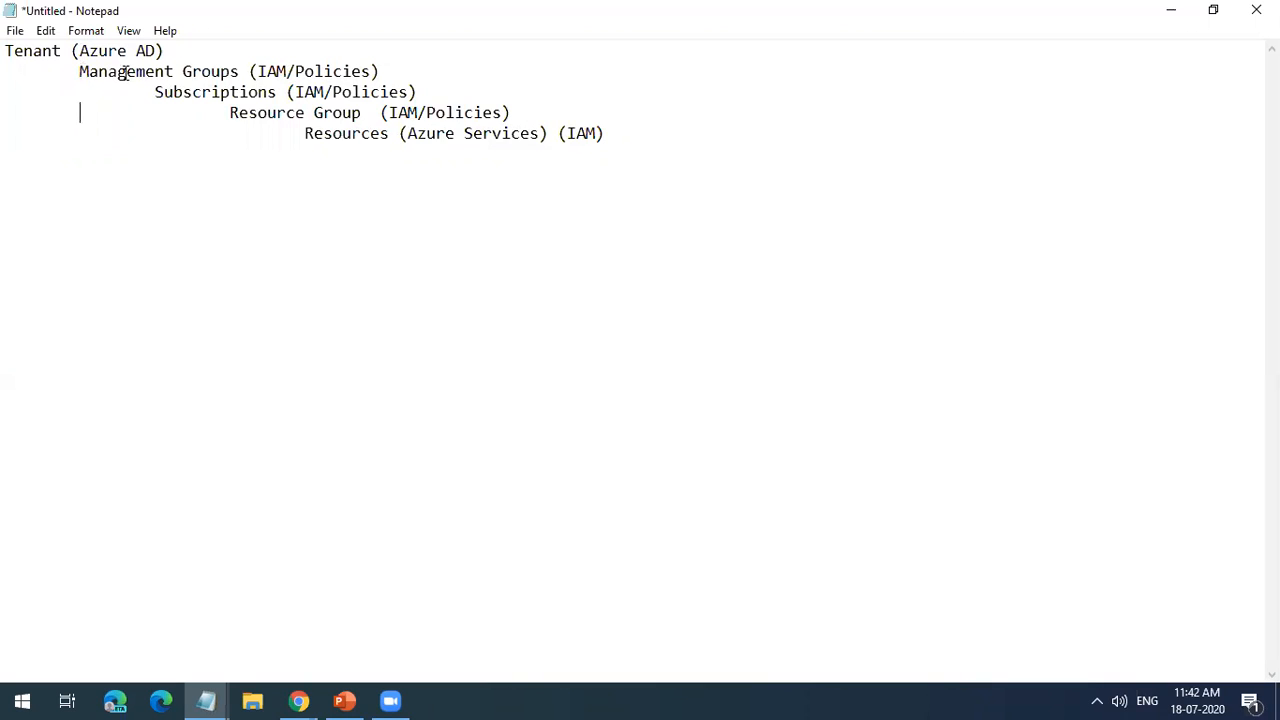
Step: Copy the "Tenant (Azure AD)" line a few lines below the hierarchy
left_click_drag(186, 50, 8, 56)
key("ctrl+c")
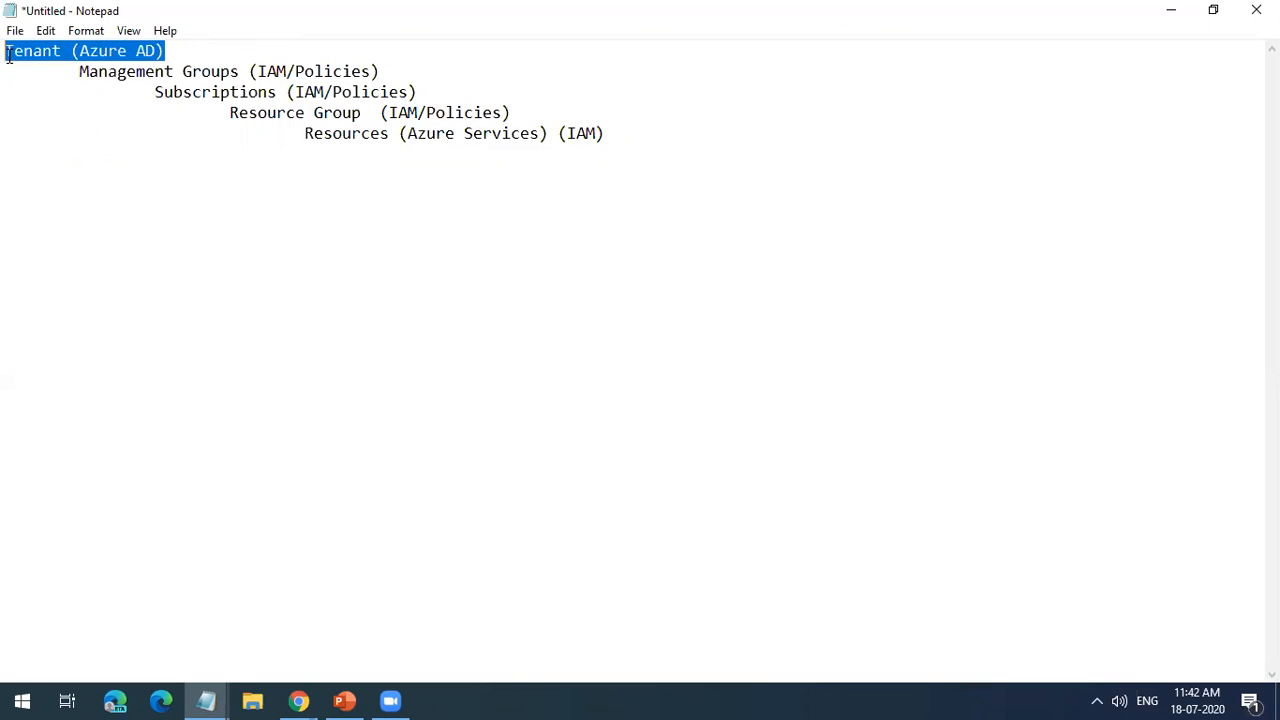
left_click(103, 225)
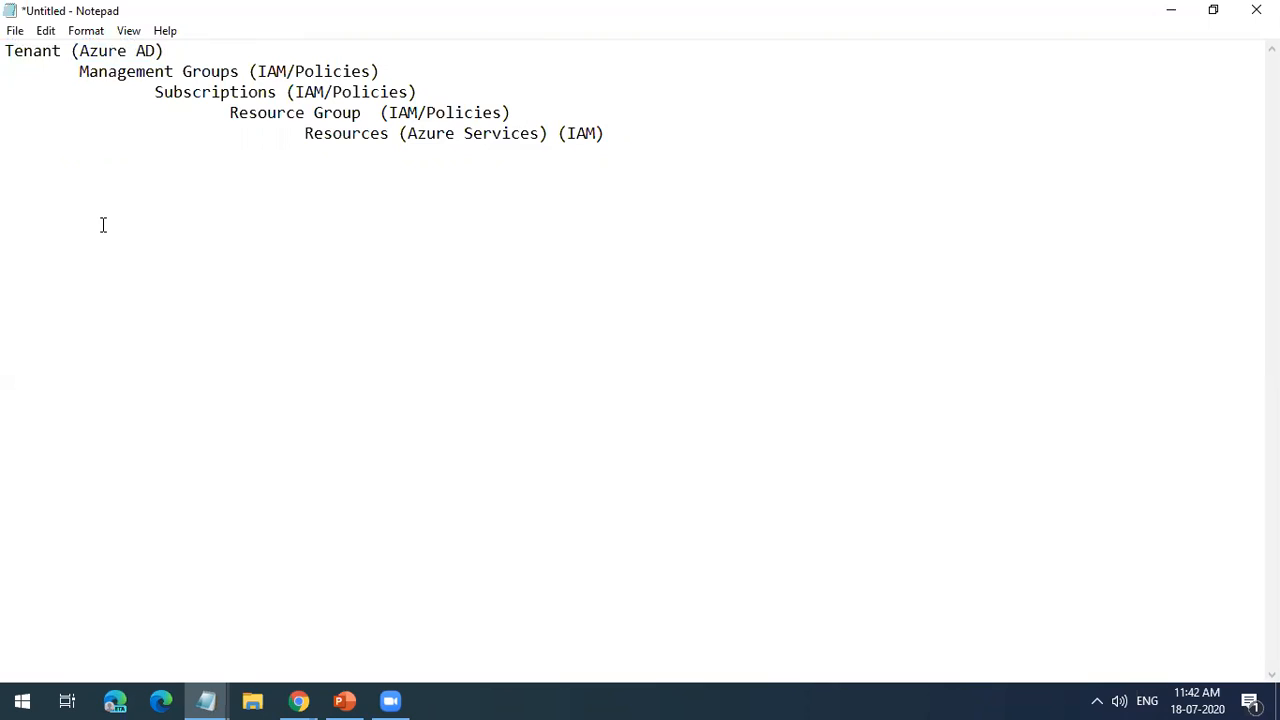
key("Return")
key("Return")
key("Return")
key("Return")
key("ctrl+v")
Step: List "Azure Sub", "Office 365", "M365" and "D365" on separate lines under the second tenant line
type("Azure Sy")
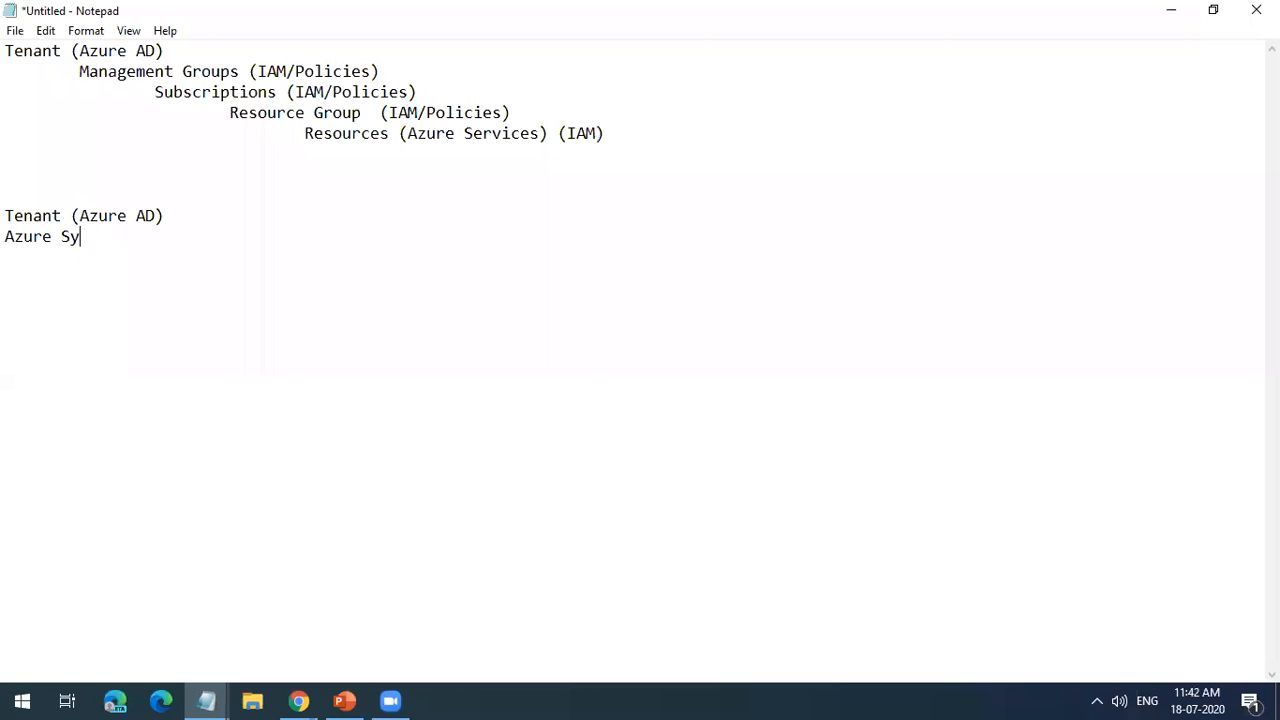
key("BackSpace")
type("ub")
key("Return")
type("Office 365")
key("Return")
type("M365")
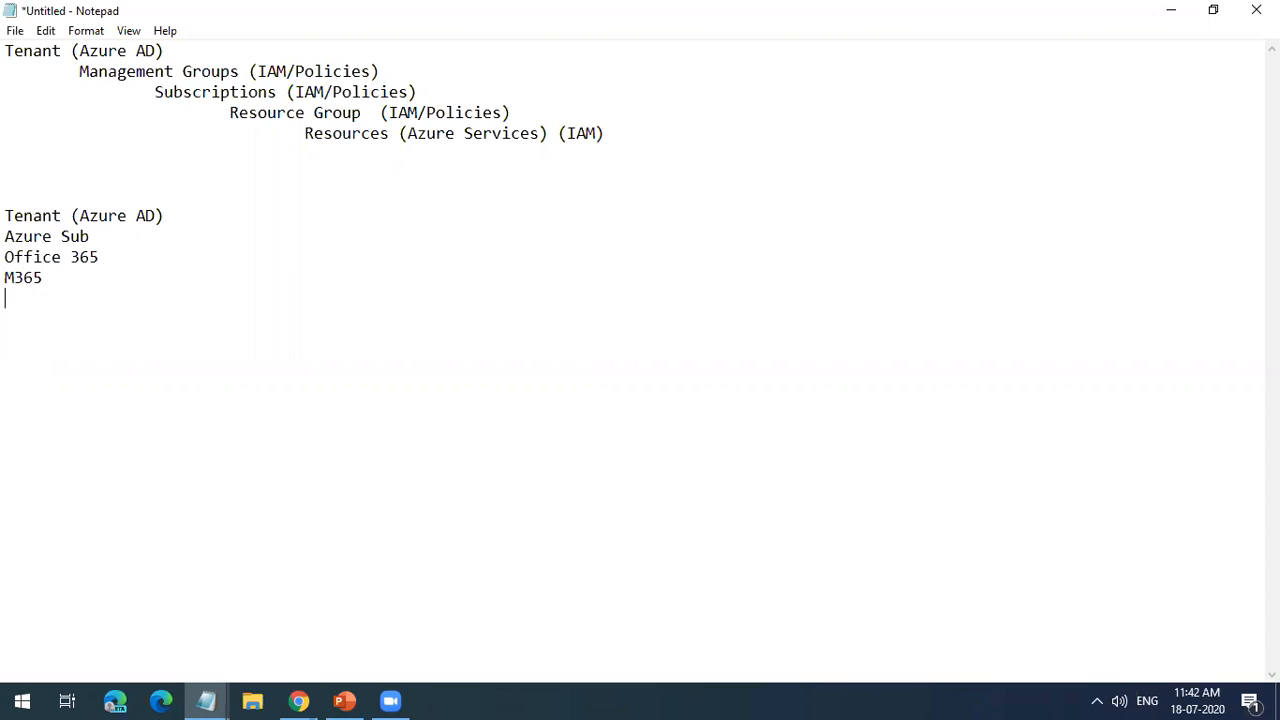
key("Return")
type("D365")
Step: Highlight the second tenant line and the subscriptions listed under it to examine how they relate
left_click_drag(54, 296, 7, 236)
left_click_drag(165, 216, 7, 216)
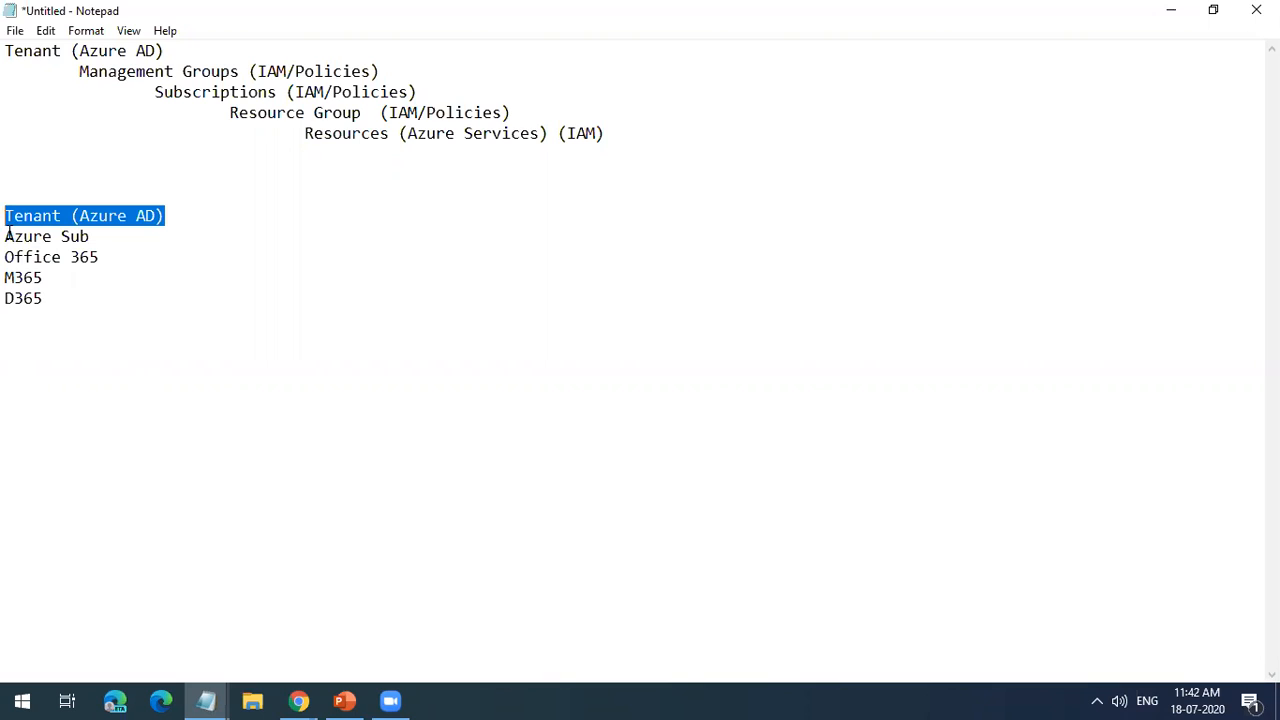
left_click(7, 236)
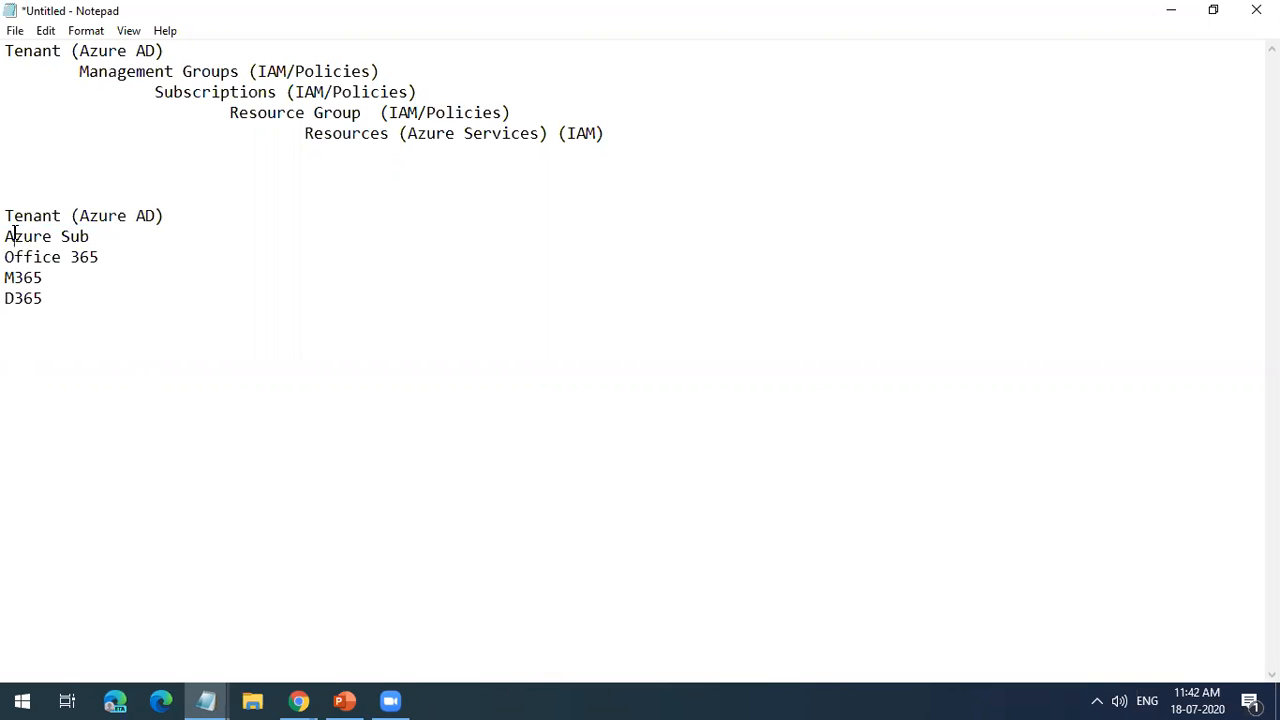
left_click_drag(171, 216, 73, 218)
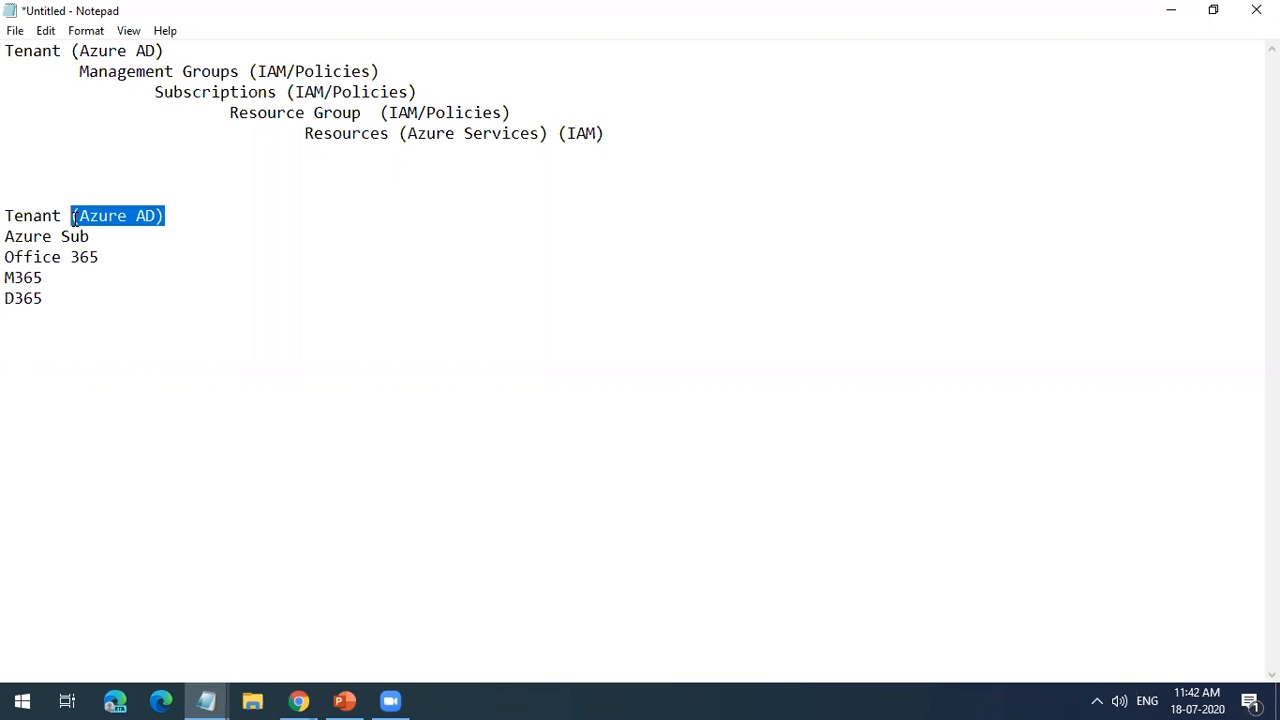
left_click(73, 218)
left_click_drag(43, 306, 7, 237)
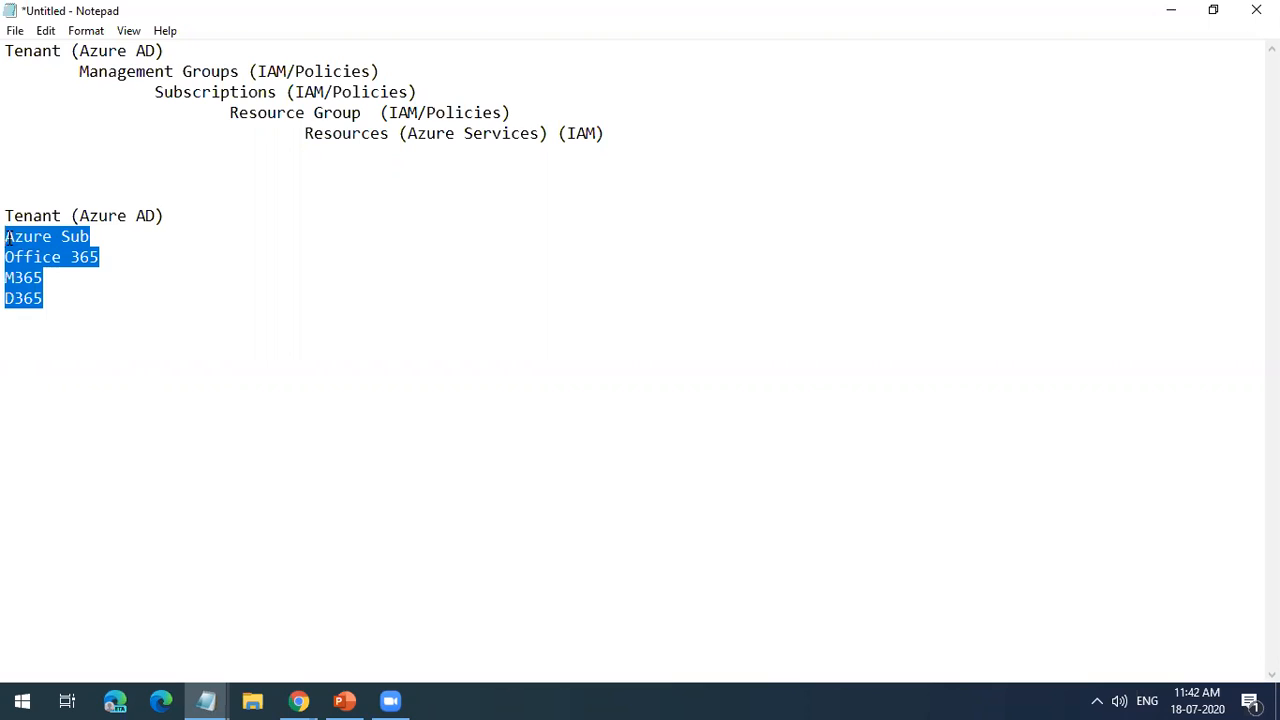
left_click(8, 256)
left_click_drag(103, 294, 52, 257)
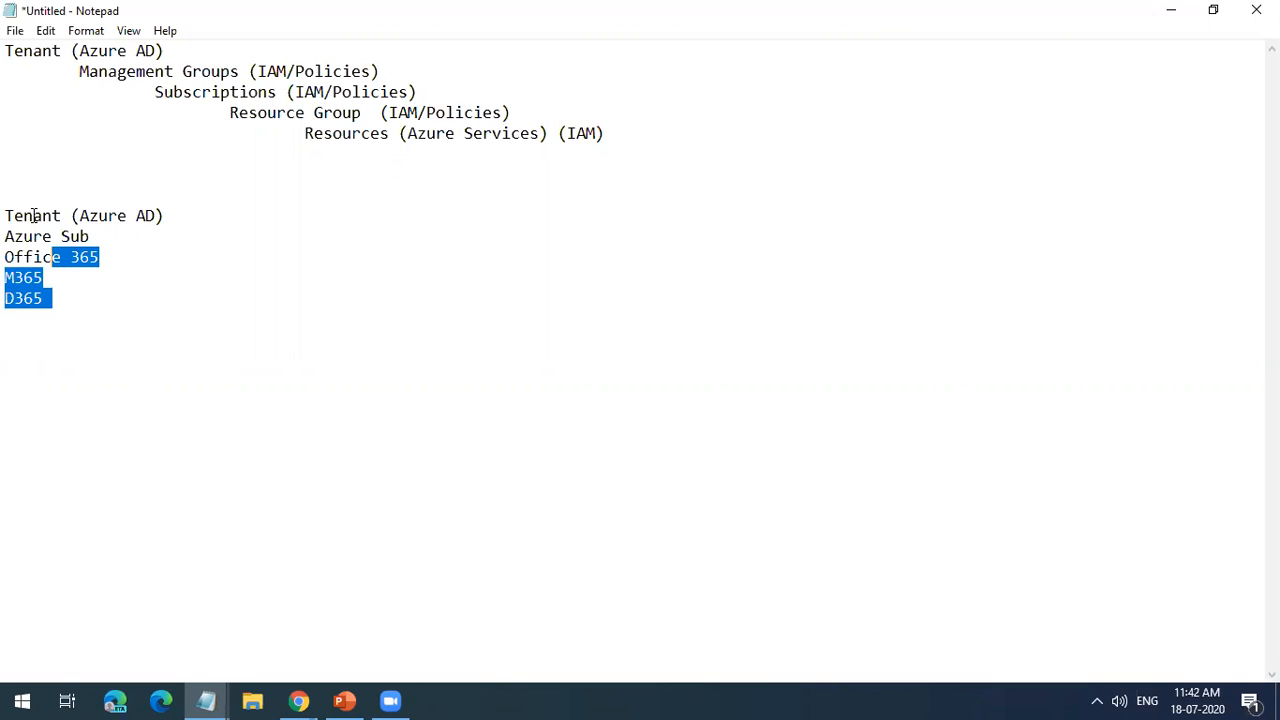
left_click(128, 375)
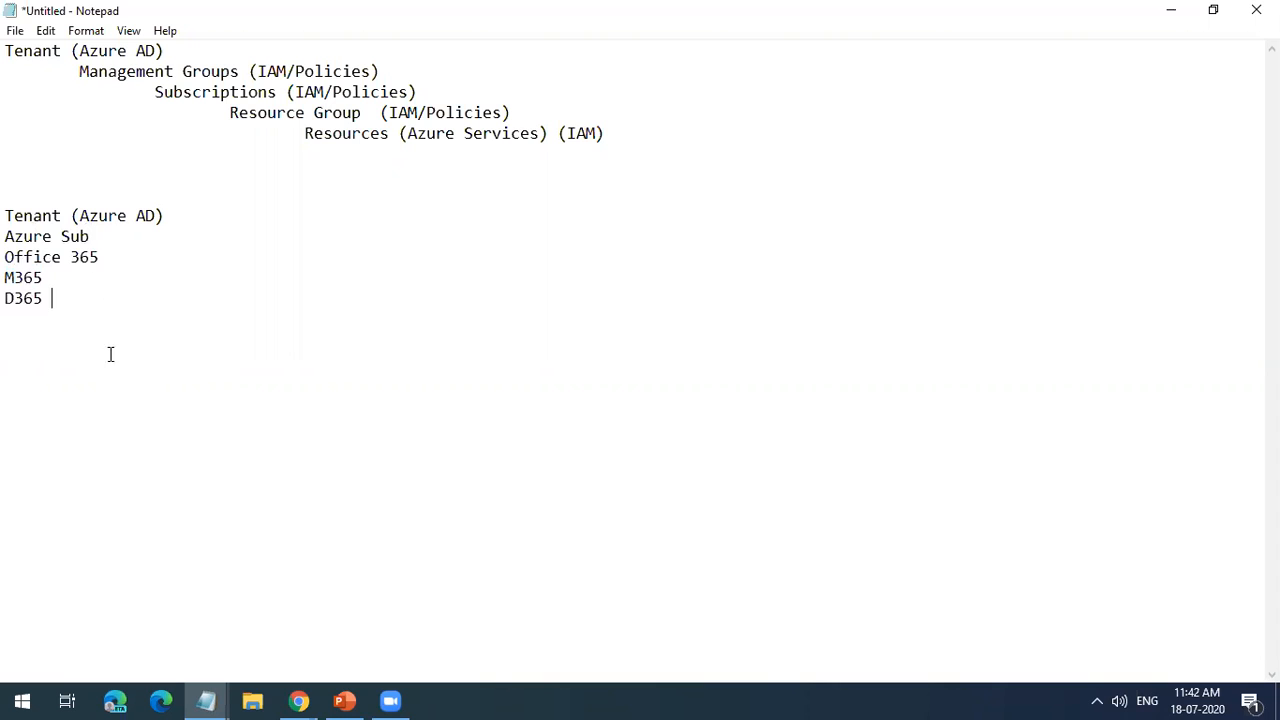
left_click_drag(66, 298, 7, 238)
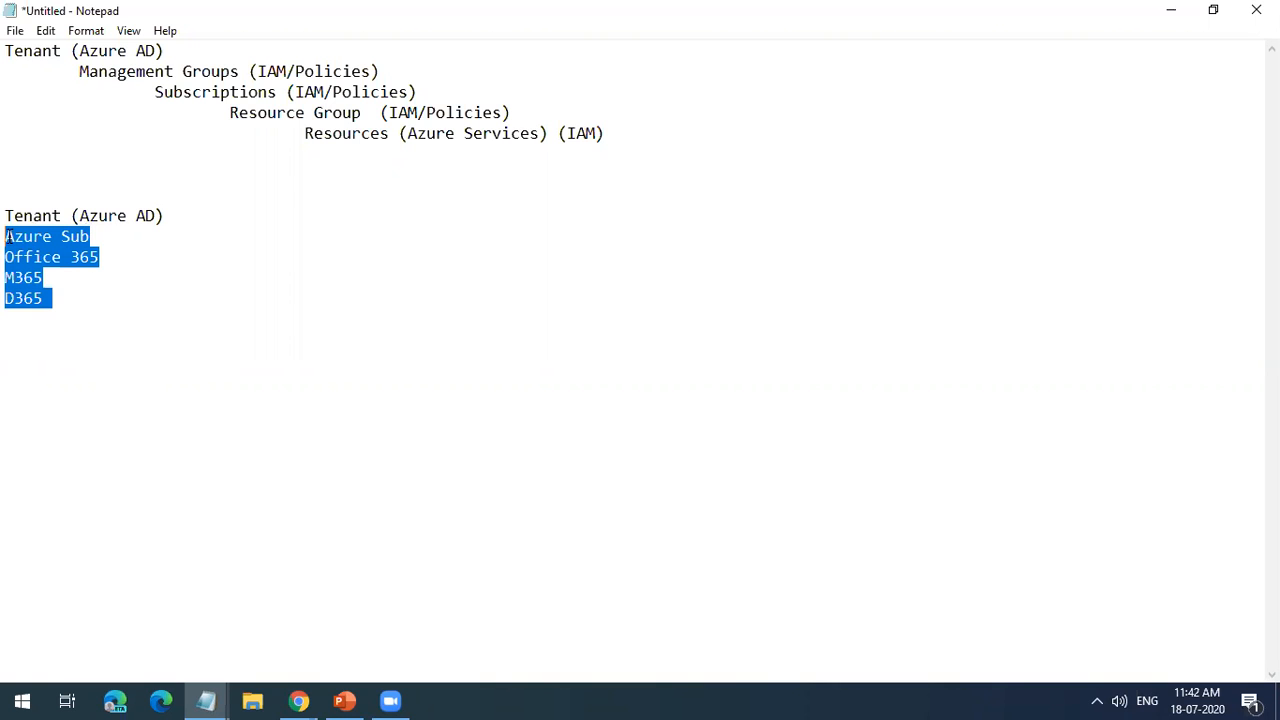
left_click(30, 330)
left_click_drag(43, 302, 7, 237)
left_click_drag(54, 298, 8, 238)
left_click(56, 386)
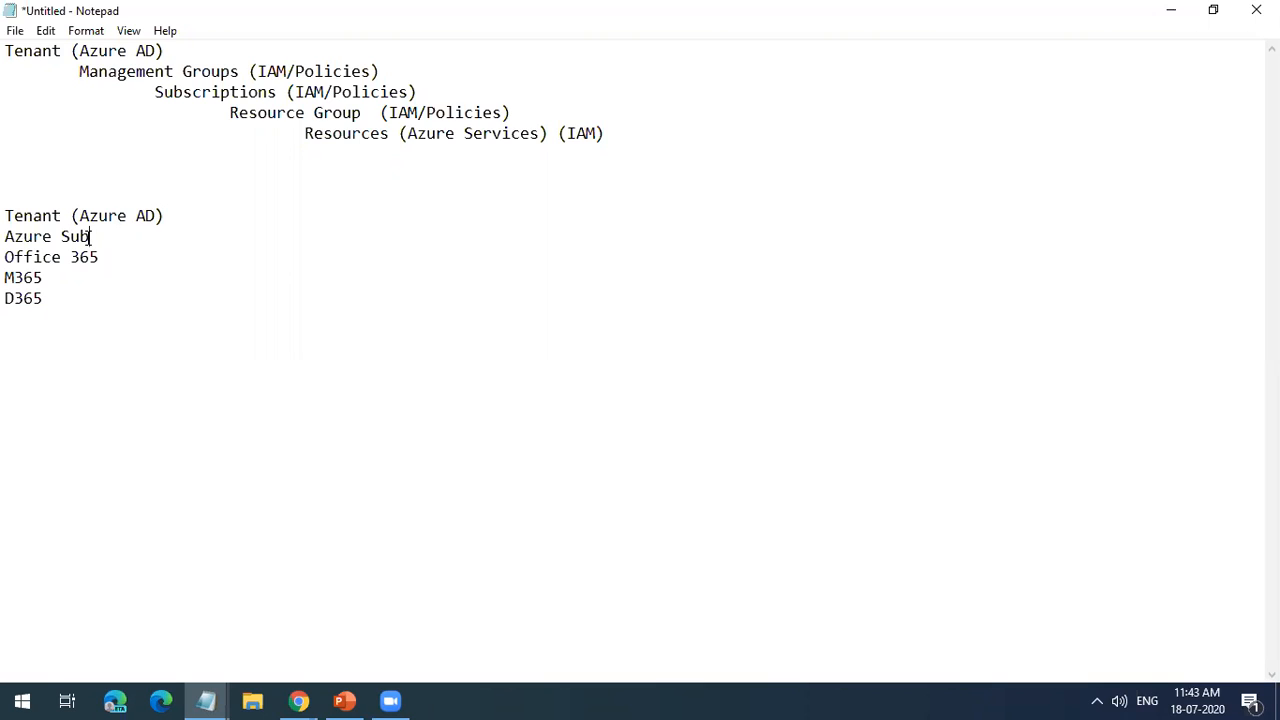
Step: Insert "Azure" before "Subscriptions" in the upper hierarchy
left_click_drag(88, 238, 44, 238)
double_click(198, 94)
left_click(198, 94)
left_click(154, 92)
type("Azure")
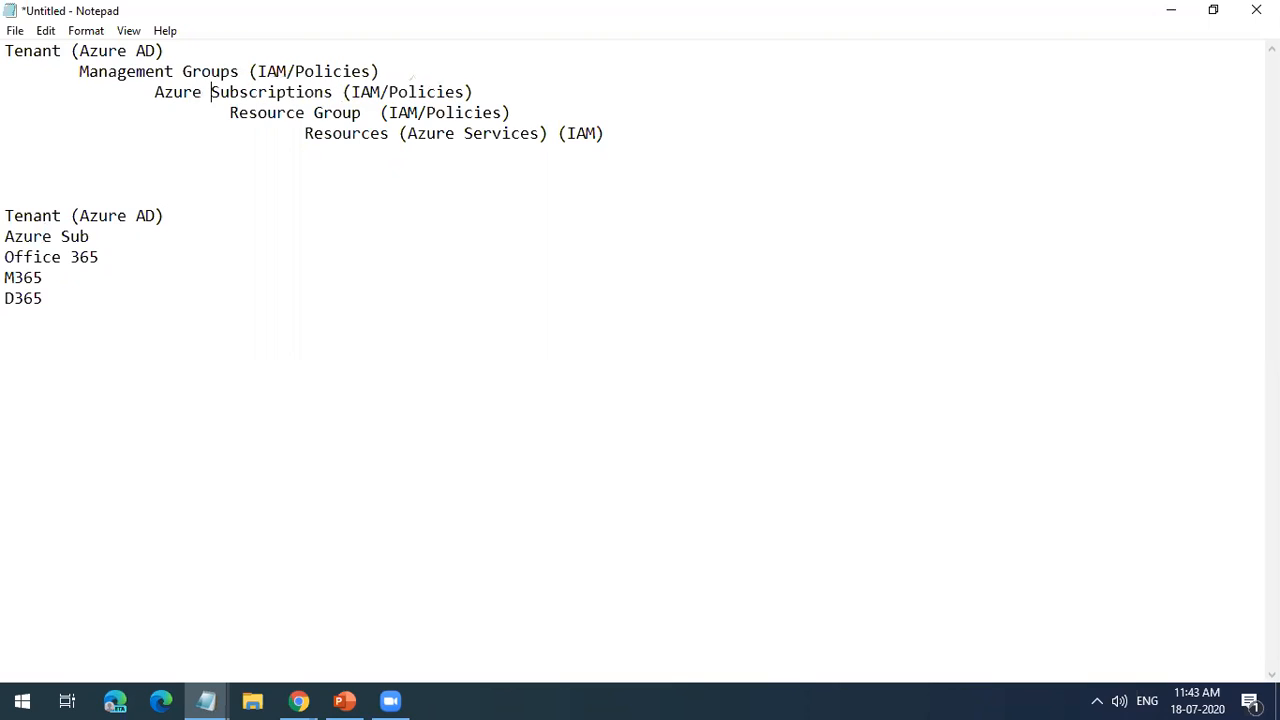
Step: Highlight the upper hierarchy's entries, and delete the Office 365, M365 and D365 lines from the lower list
double_click(341, 112)
double_click(380, 133)
left_click_drag(626, 137, 6, 50)
left_click_drag(72, 292, 6, 258)
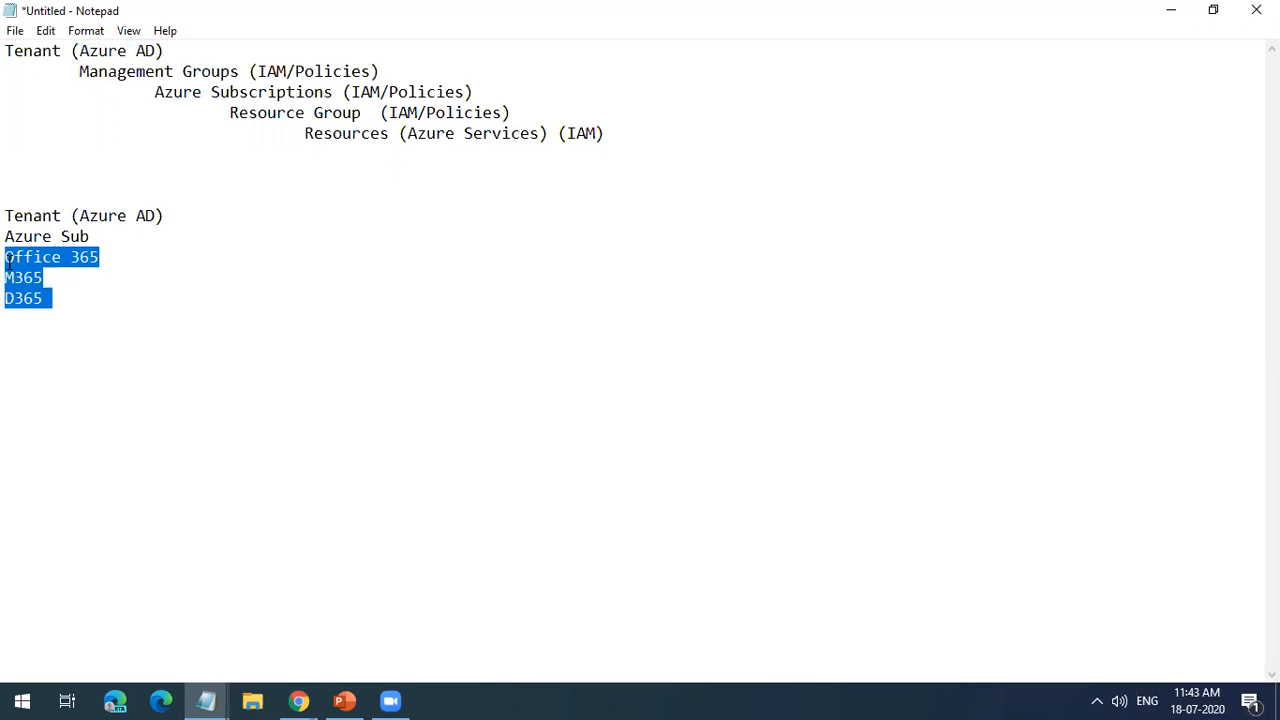
key("Delete")
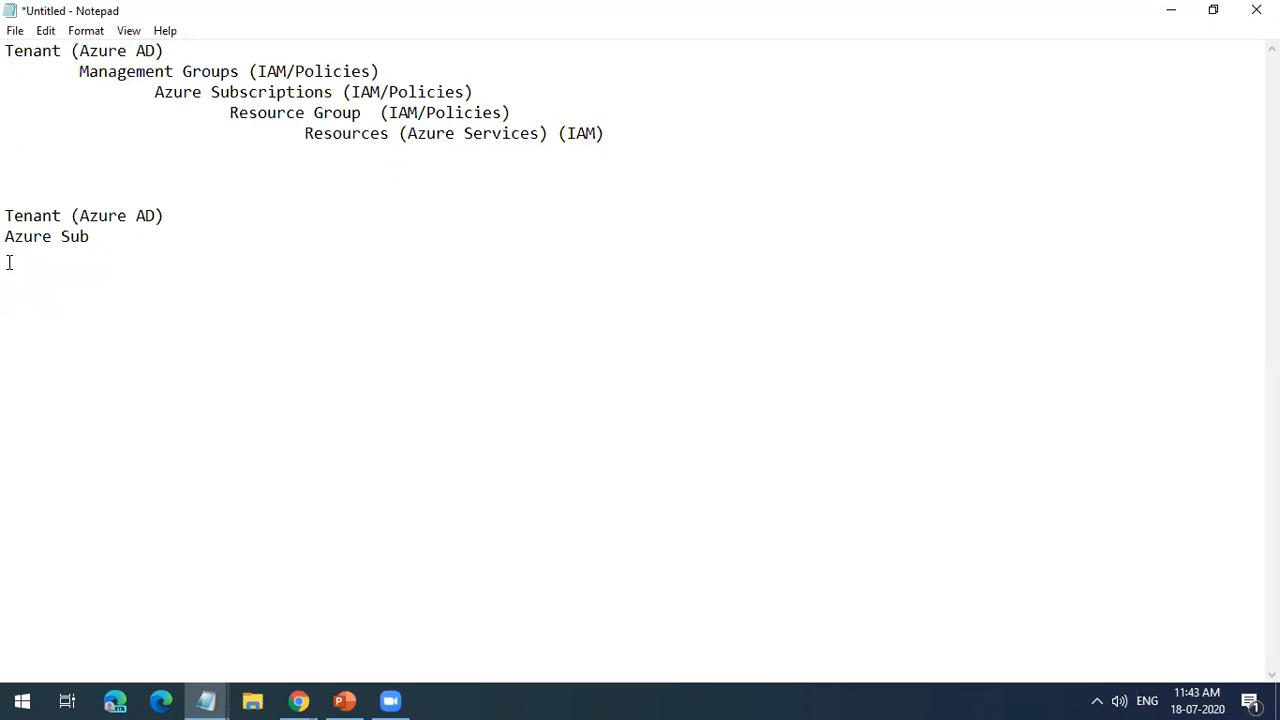
Step: Copy "Management Groups (IAM/Policies)" from the hierarchy to below the Azure Sub line, leaving one blank line between them
left_click_drag(402, 71, 80, 71)
key("ctrl+c")
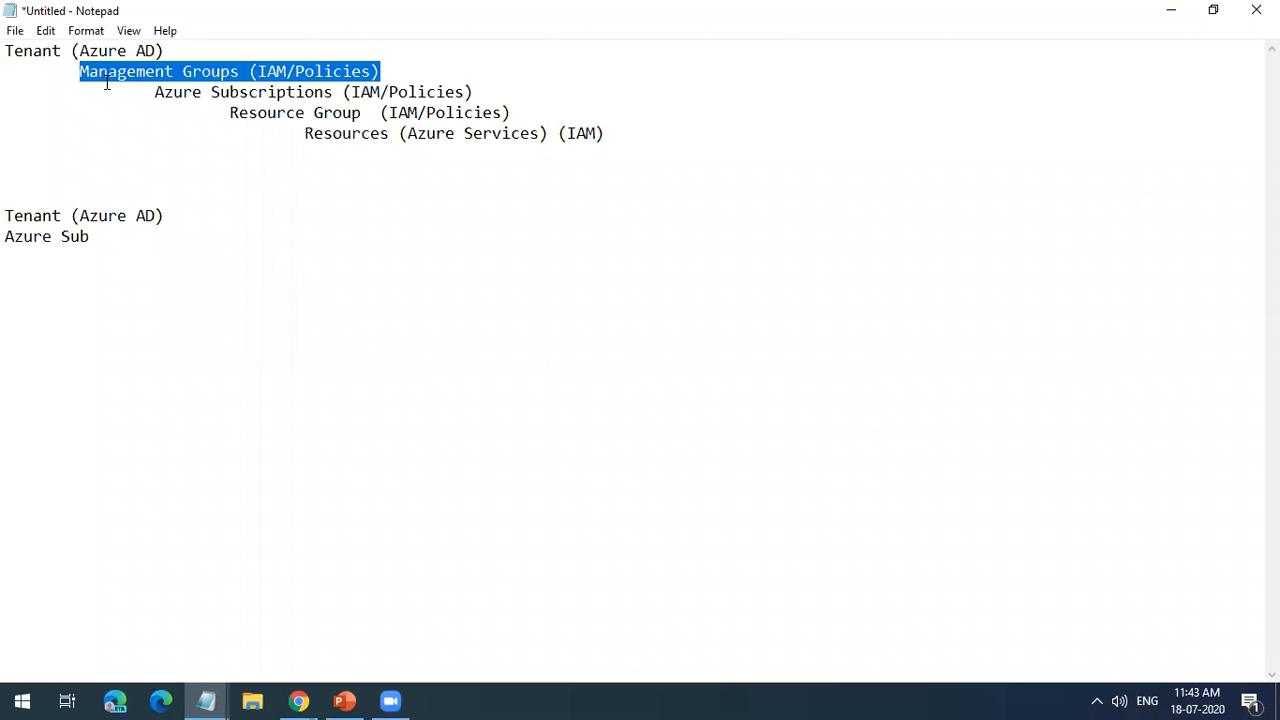
left_click(95, 366)
key("ctrl+v")
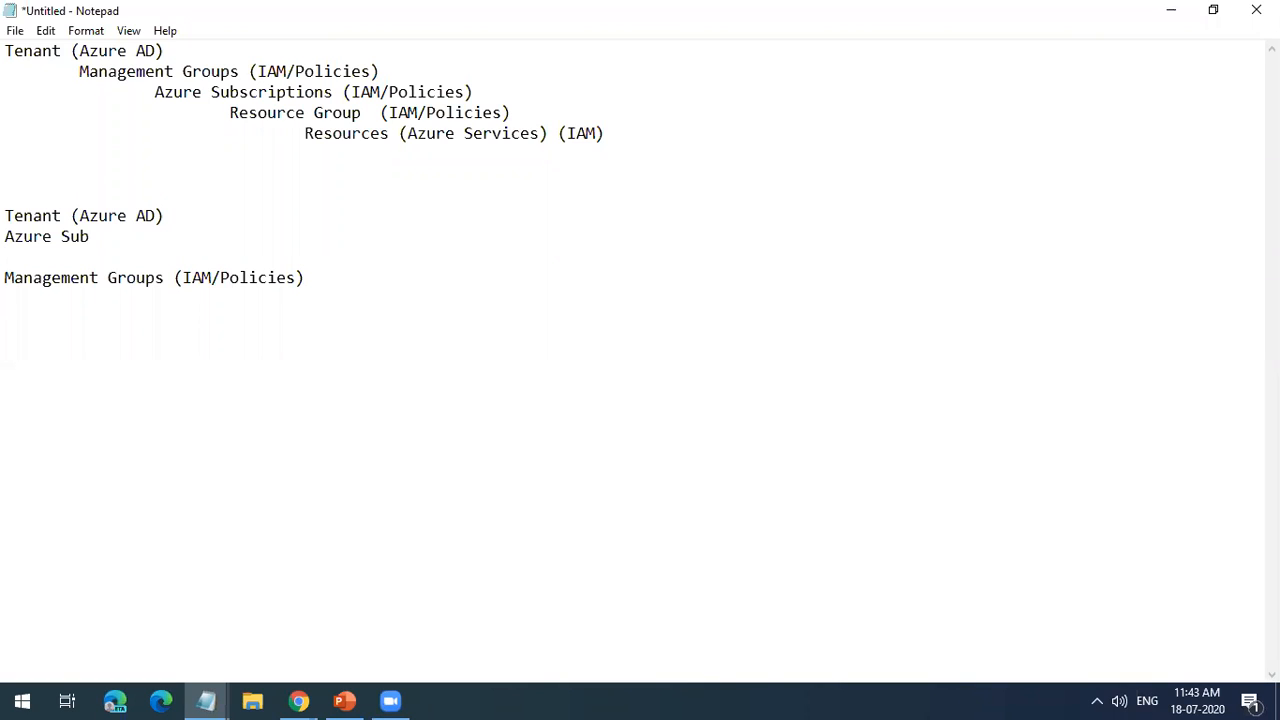
Step: List "MG1", "MG2" and "MG3" on separate lines under the lower Management Groups heading
type("MG1 ")
type("MG")
type("2 ")
type("Mg3")
key("BackSpace")
key("BackSpace")
type("G3")
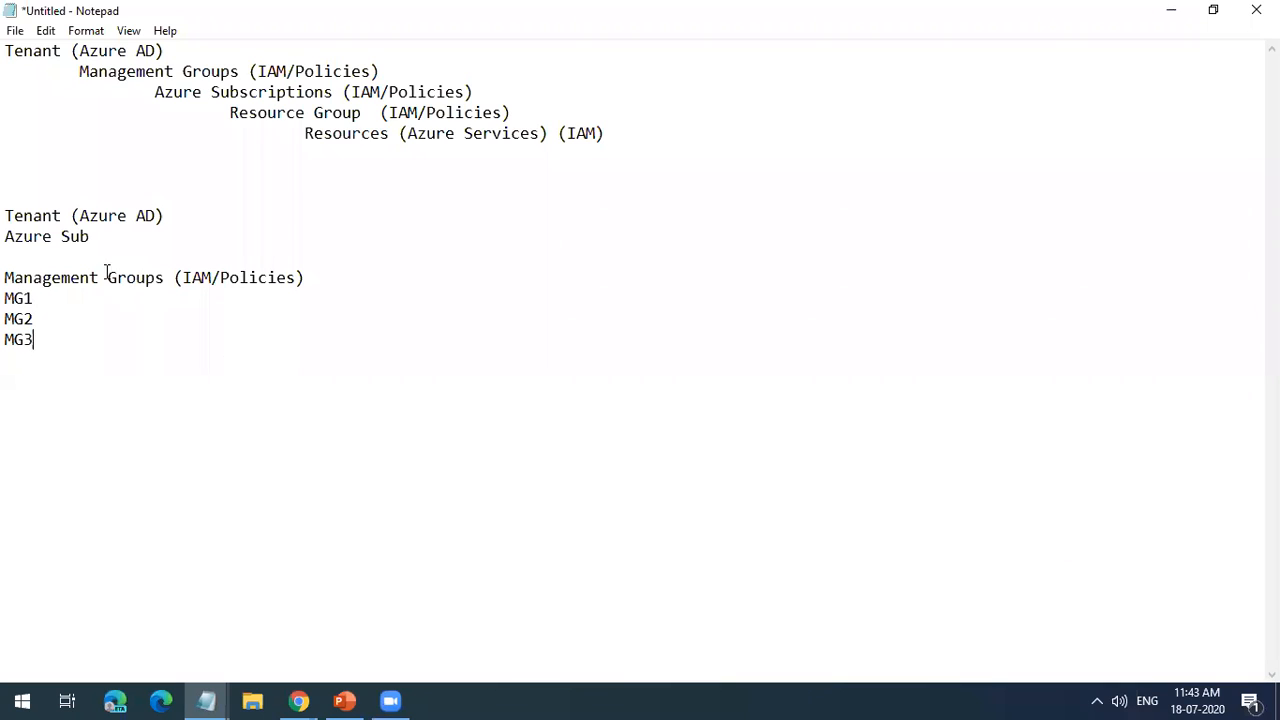
Step: Remove "(IAM/Policies)" from the lower Management Groups heading and add it to the MG1, MG2 and MG3 lines
left_click_drag(174, 280, 318, 274)
key("ctrl+c")
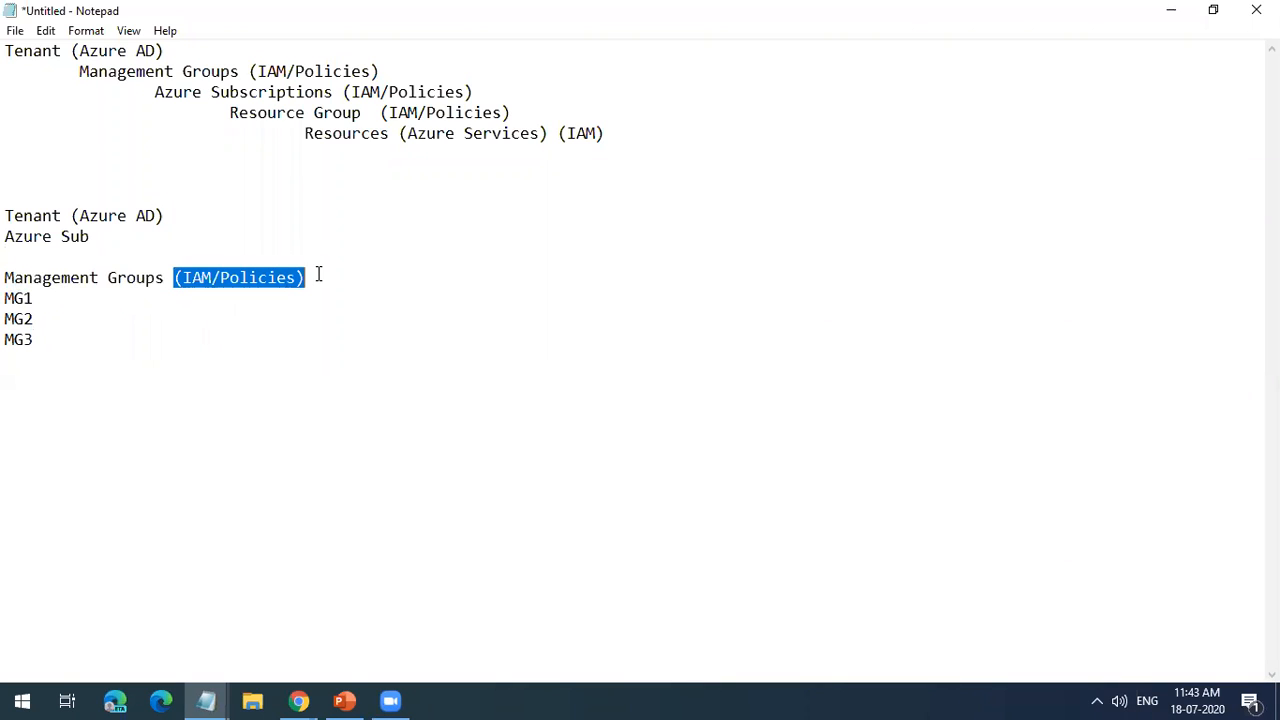
key("BackSpace")
left_click(116, 296)
key("ctrl+v")
left_click(96, 316)
key("ctrl+v")
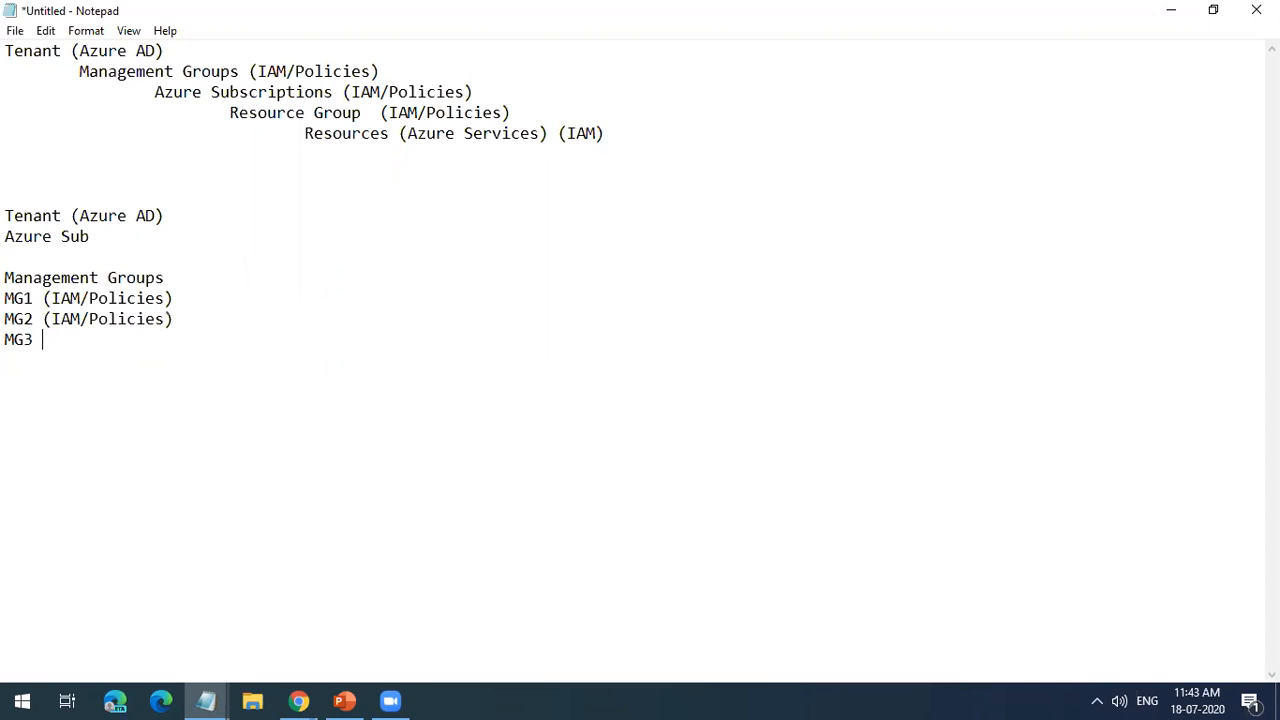
key("ctrl+v")
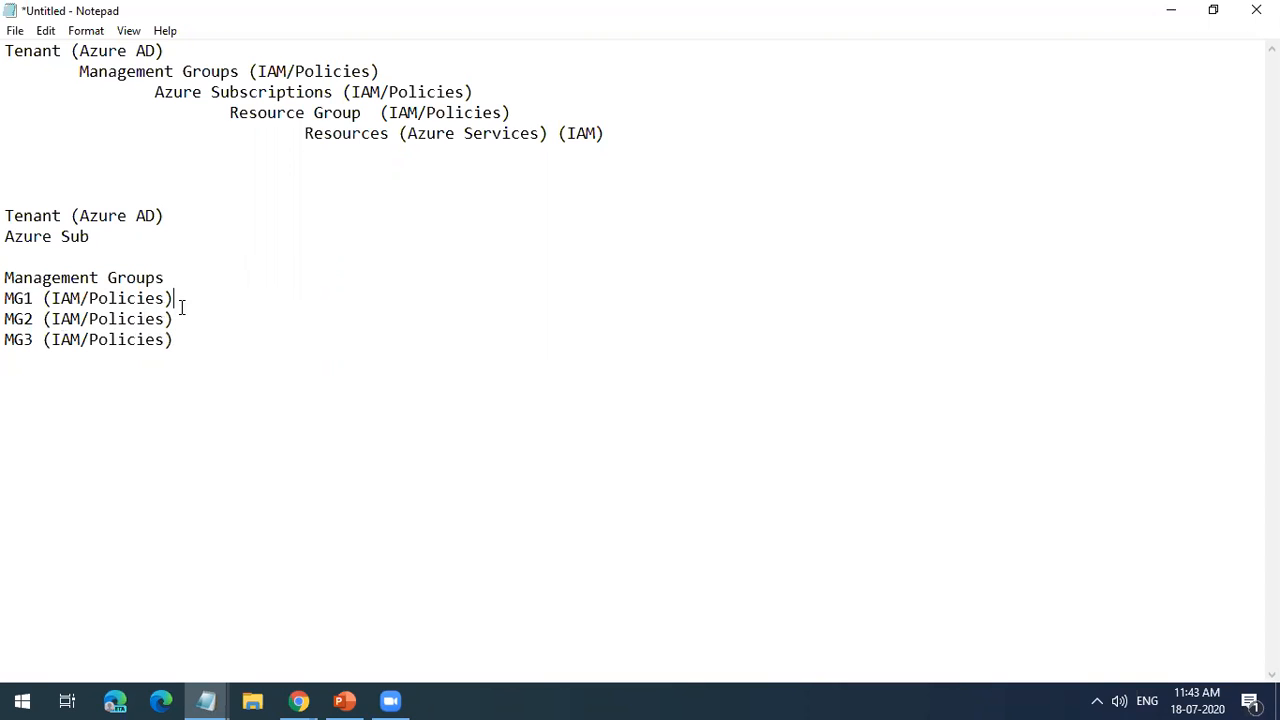
Step: Add indented "Sub 1" and "SUb 2" lines beneath the MG1 entry in the lower list
key("Return")
key("Tab")
type("Sub")
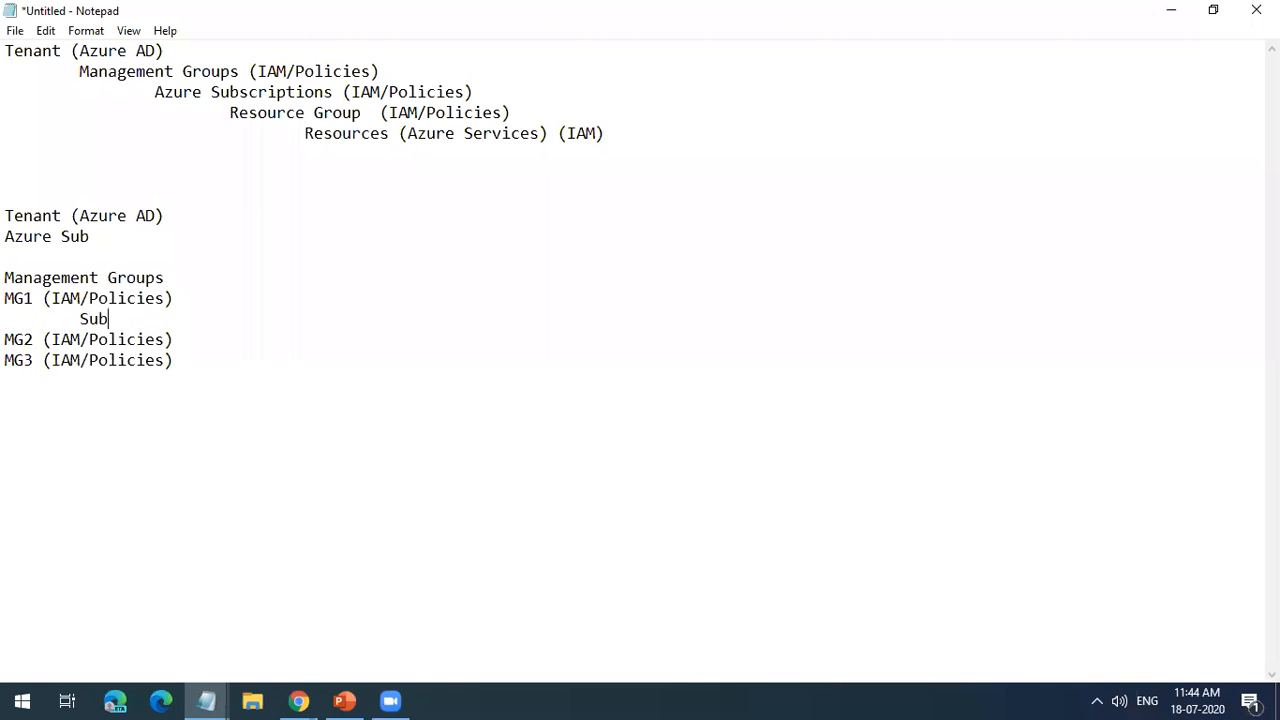
key("Return")
key("Tab")
type("SUb 2")
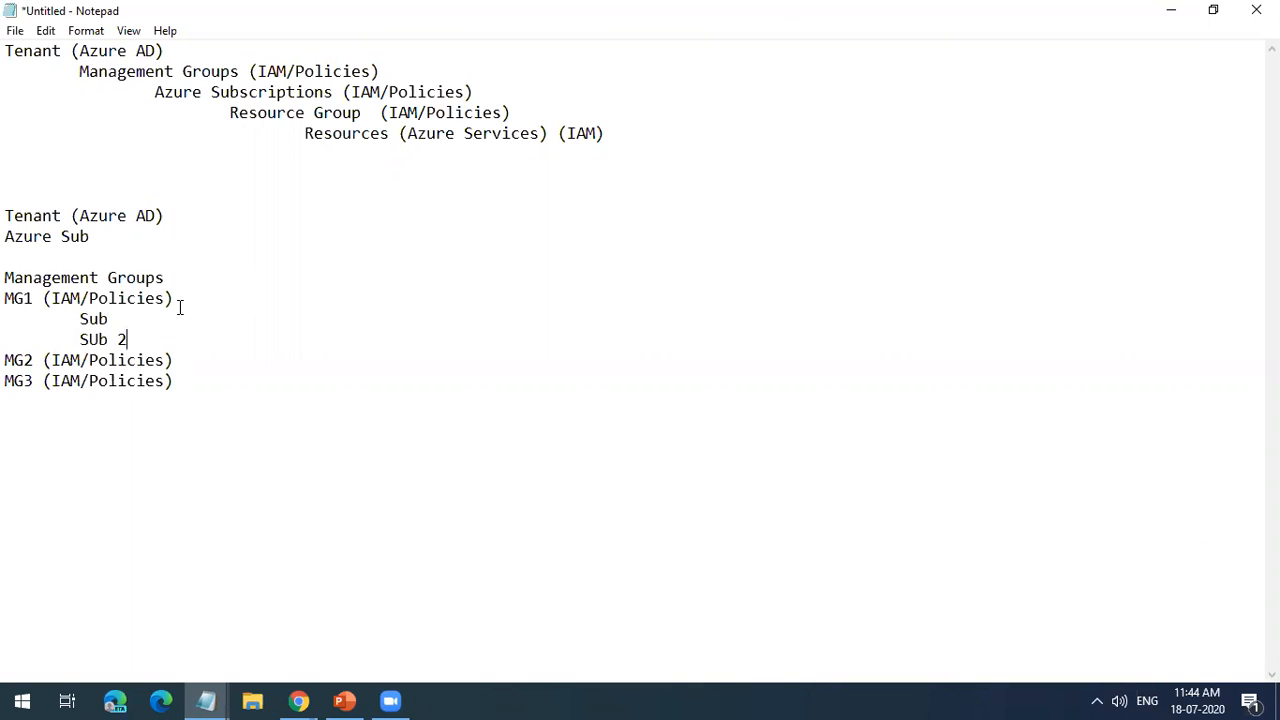
type(" 2")
key("BackSpace")
type("1")
Step: Highlight MG1 and its subscription lines, and delete the lower Management Groups heading with everything listed beneath it
left_click_drag(180, 298, 4, 298)
left_click_drag(128, 340, 82, 318)
left_click_drag(174, 381, 9, 277)
key("Delete")
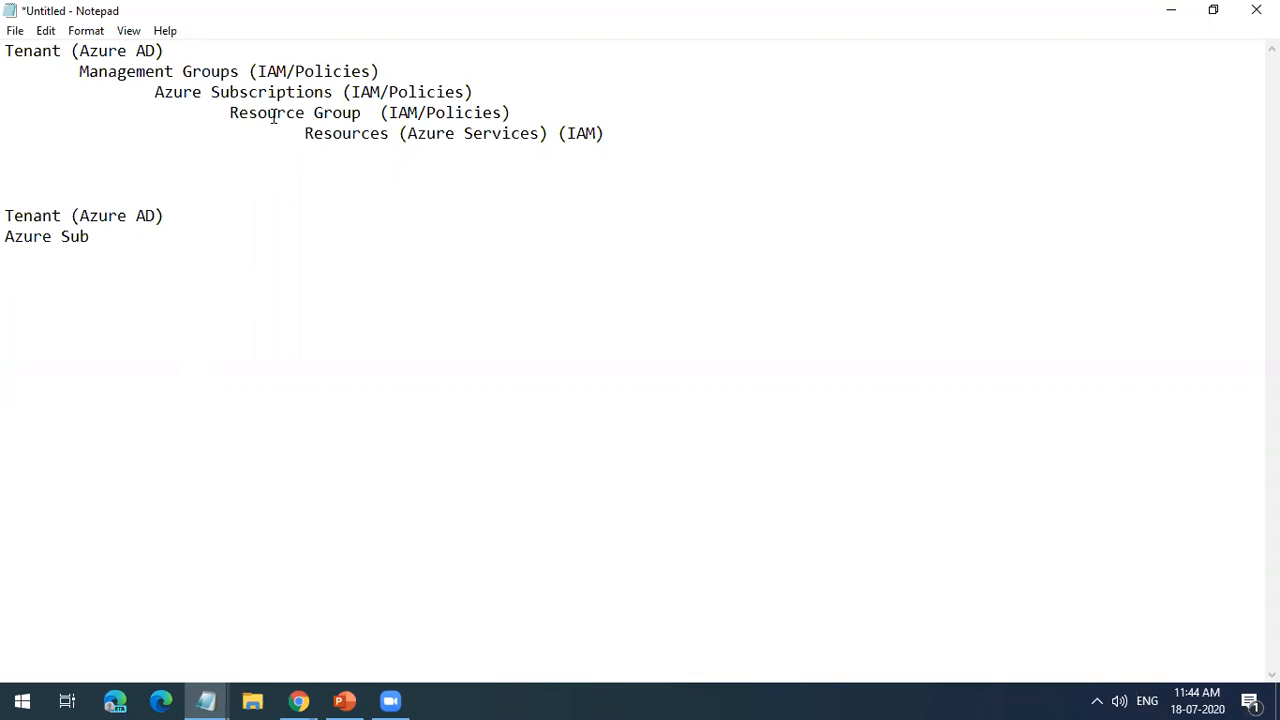
Step: Highlight the Management Groups, Azure Subscriptions and Resource Group entries in the upper hierarchy to point out where policies apply
left_click_drag(381, 71, 77, 69)
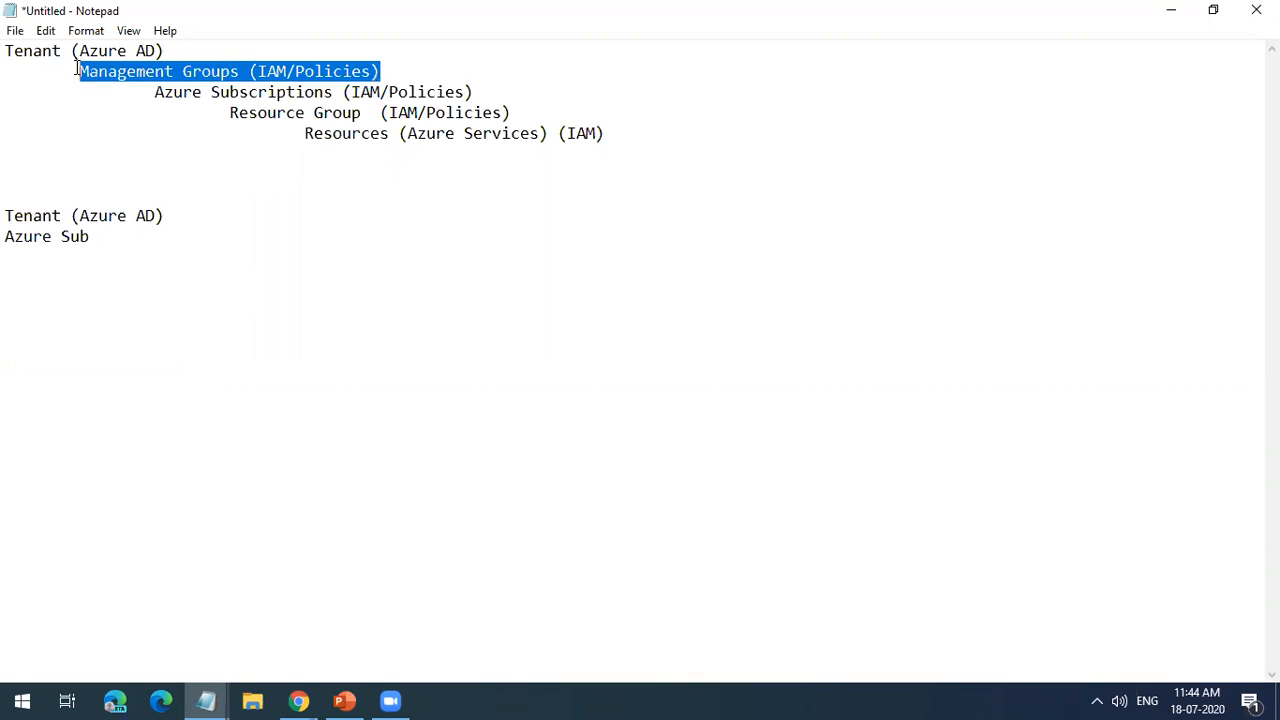
left_click(164, 93)
left_click_drag(156, 92, 331, 90)
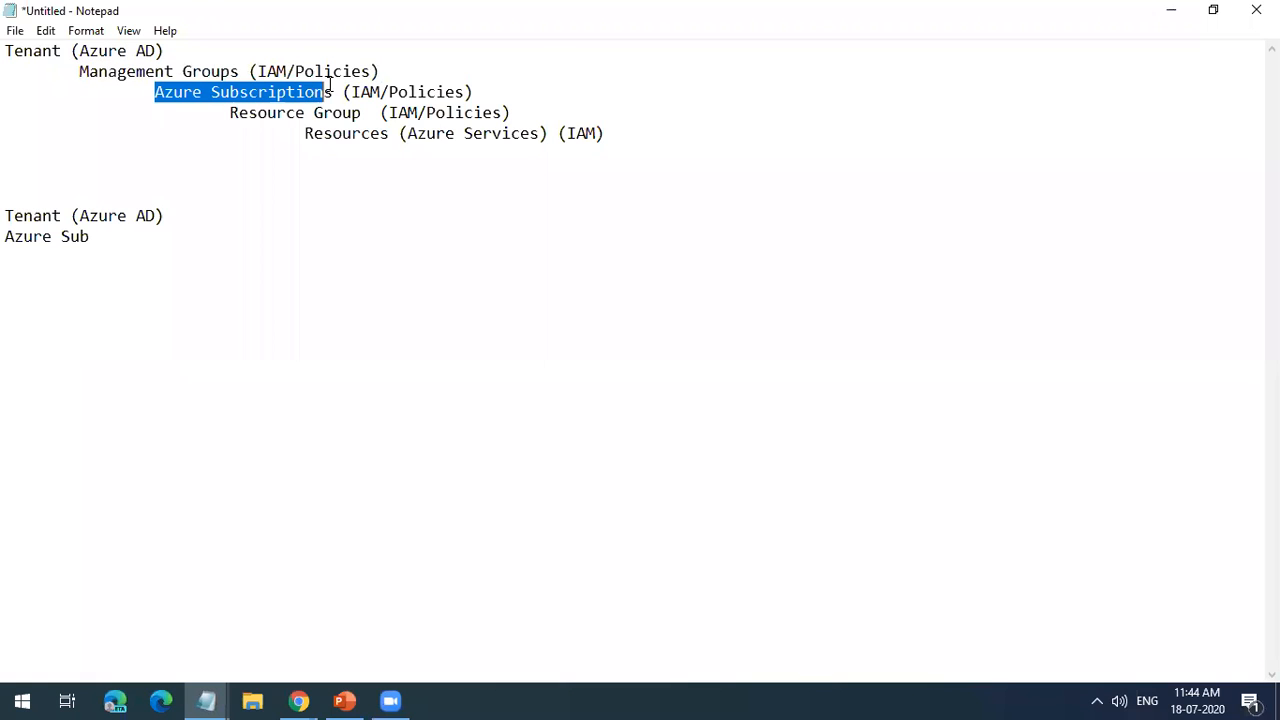
left_click_drag(237, 111, 361, 112)
left_click_drag(543, 117, 158, 92)
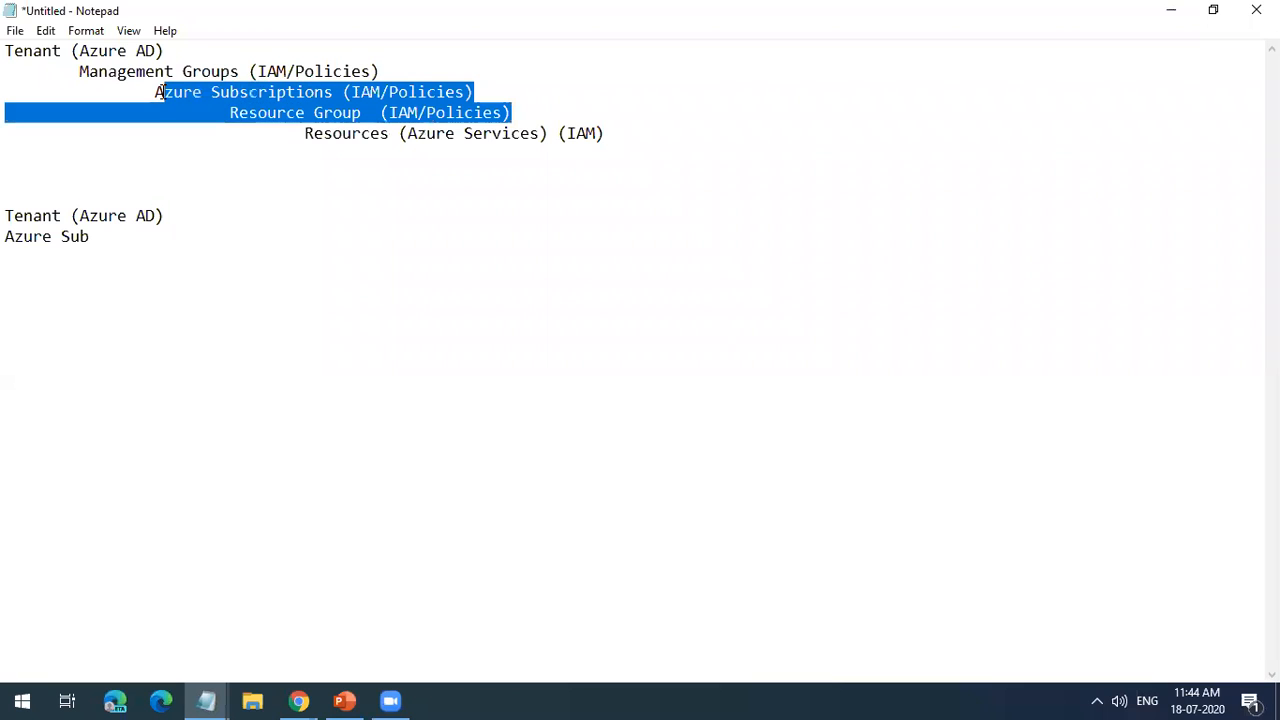
left_click(371, 160)
left_click_drag(365, 111, 231, 113)
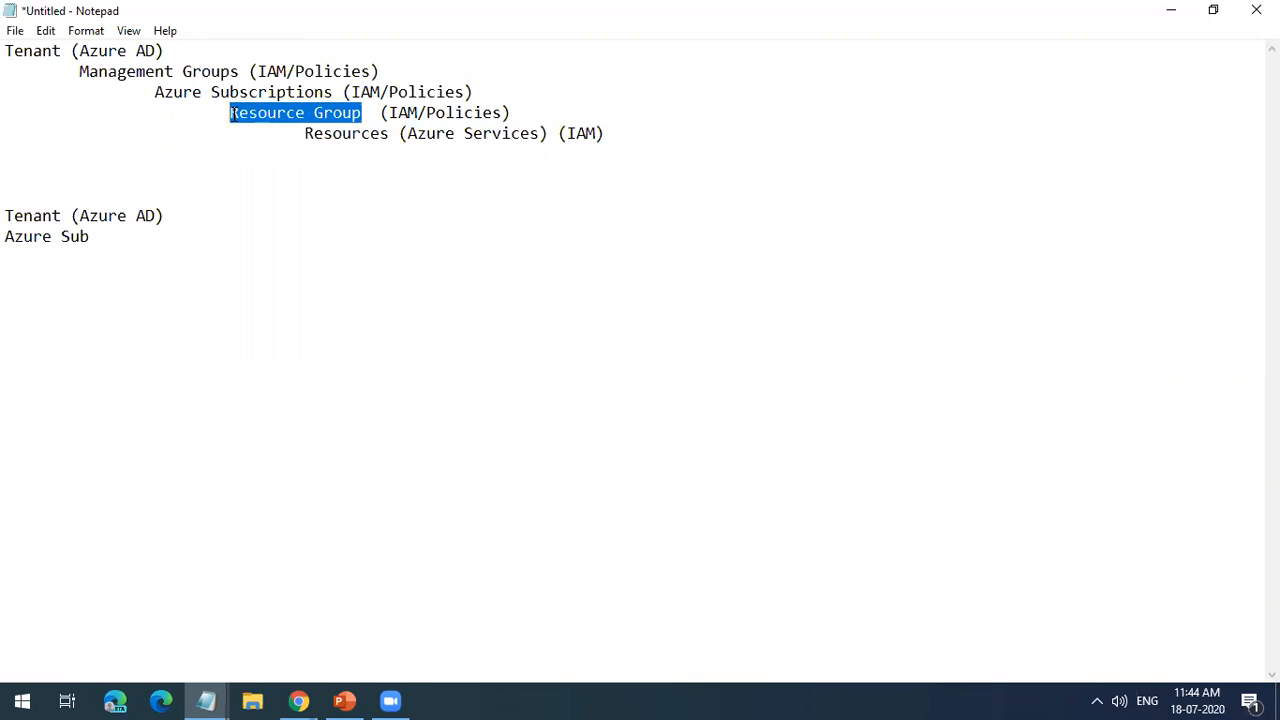
left_click(437, 92)
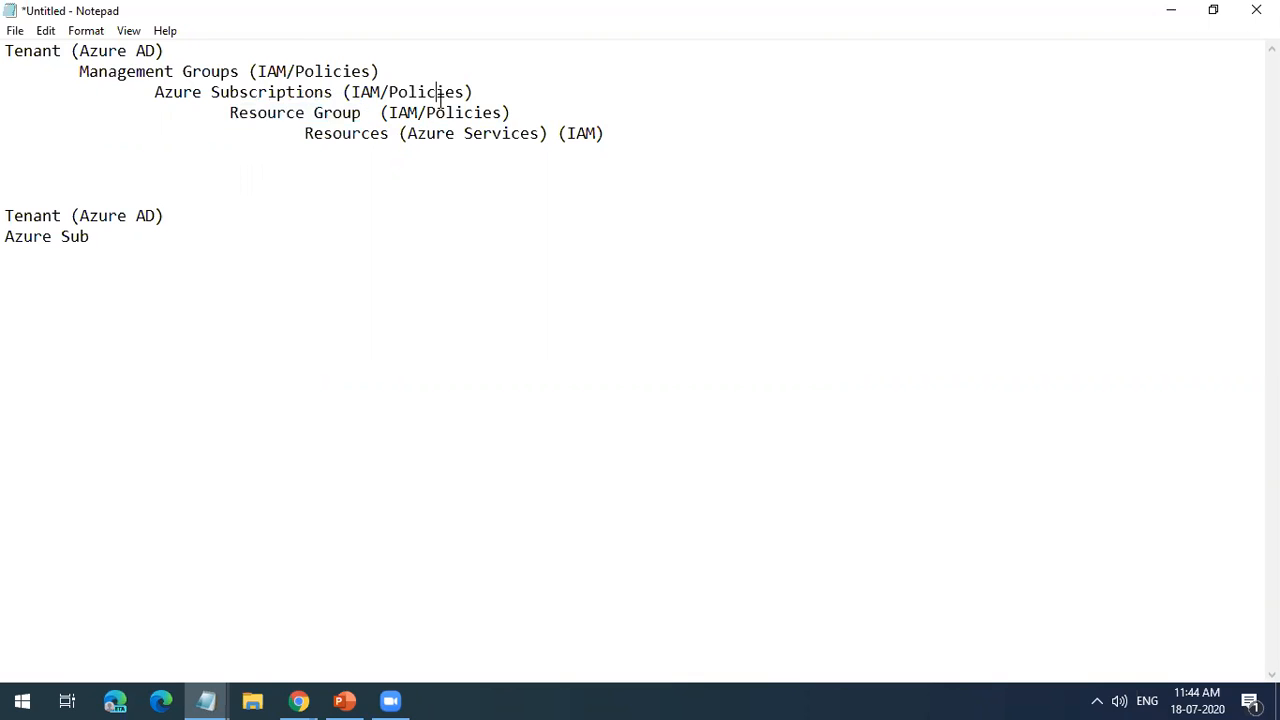
double_click(440, 112)
Step: Switch to the Azure portal in Chrome and open the policy compliance page of the di-rg resource group
left_click(299, 701)
left_click(463, 651)
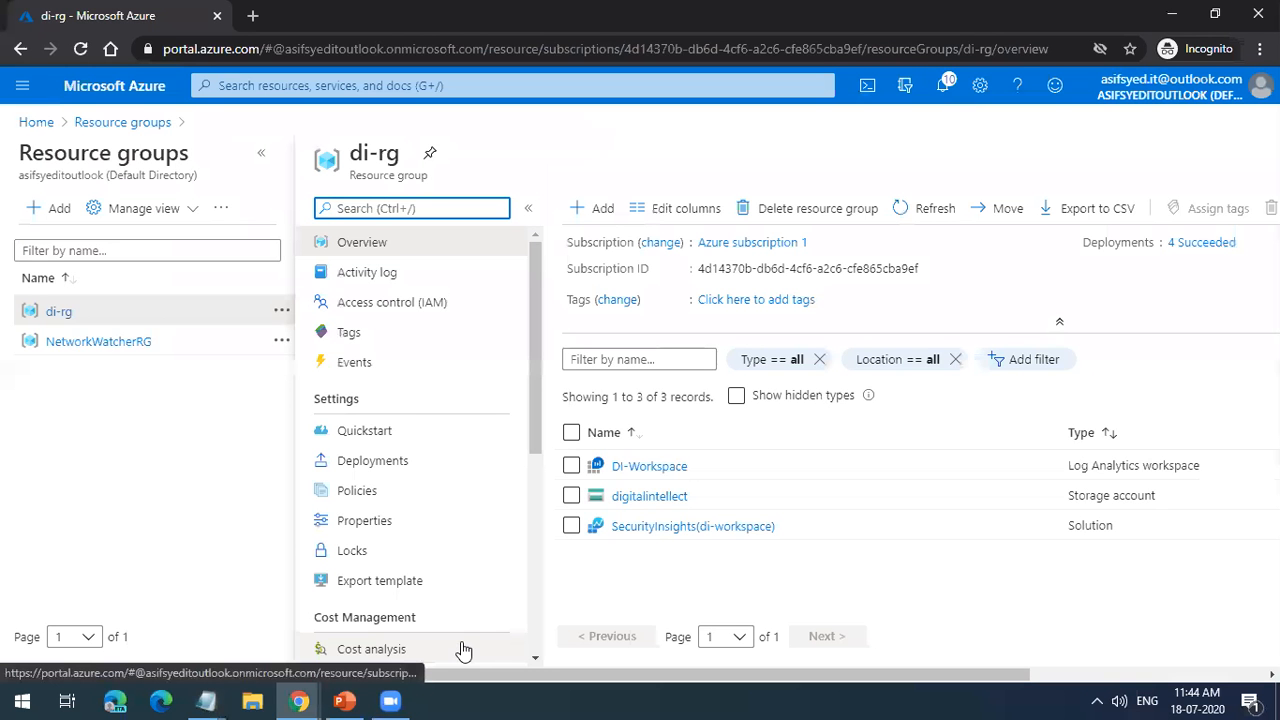
left_click(431, 500)
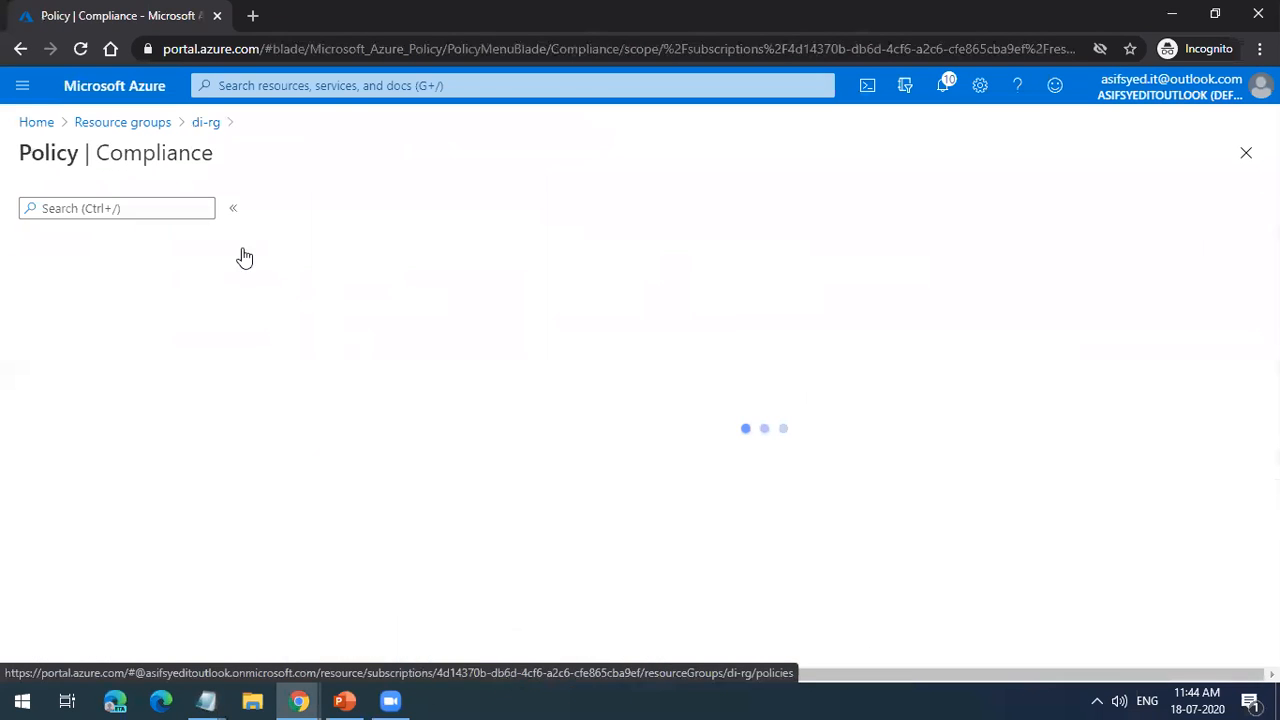
left_click(130, 122)
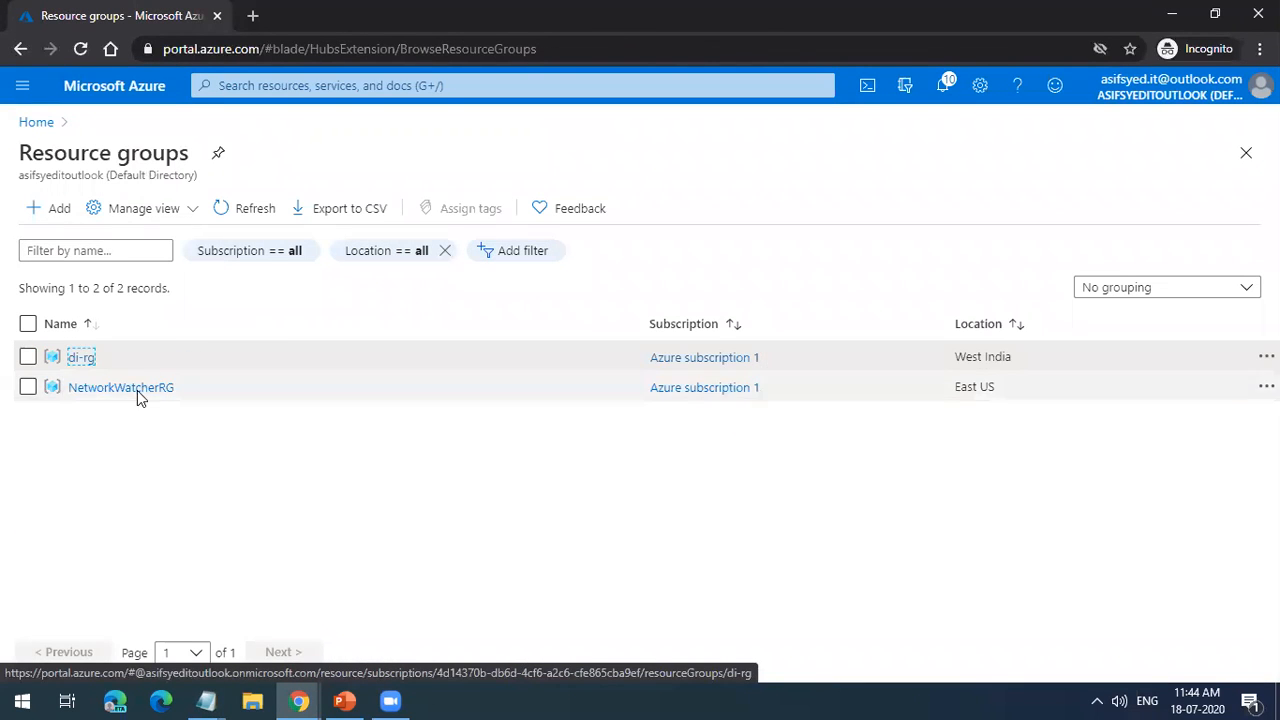
left_click(82, 360)
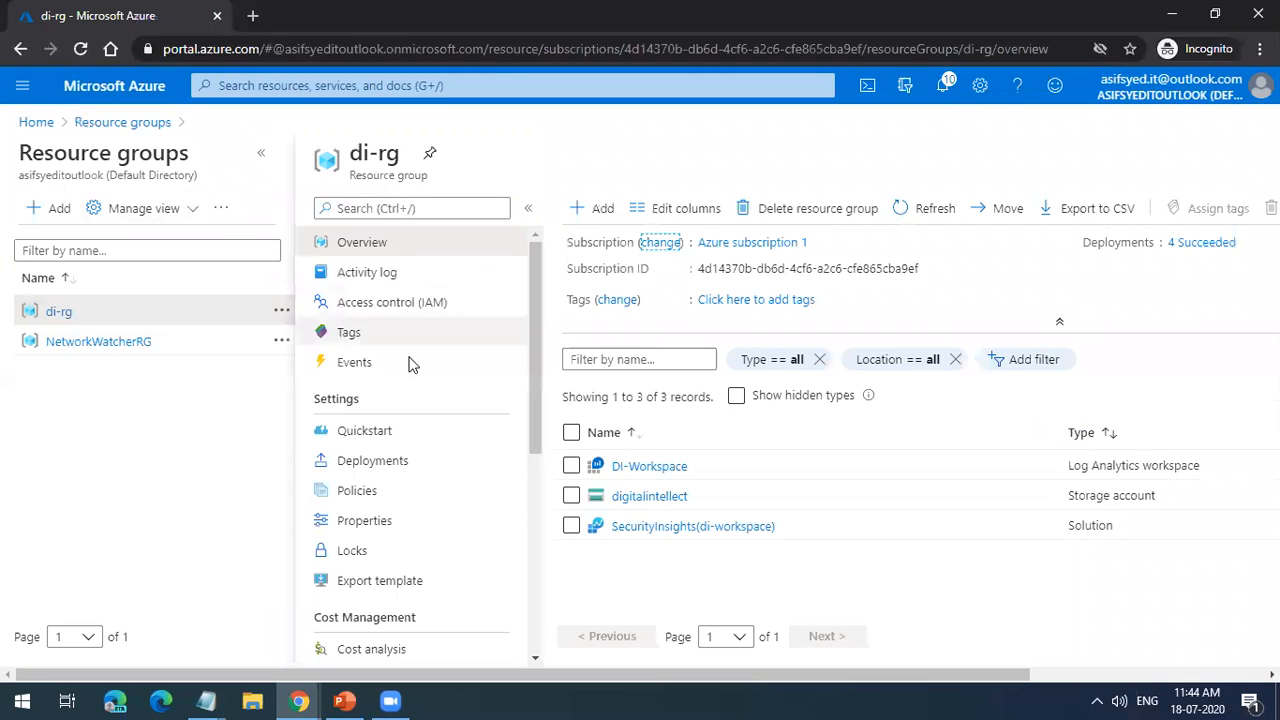
left_click(357, 491)
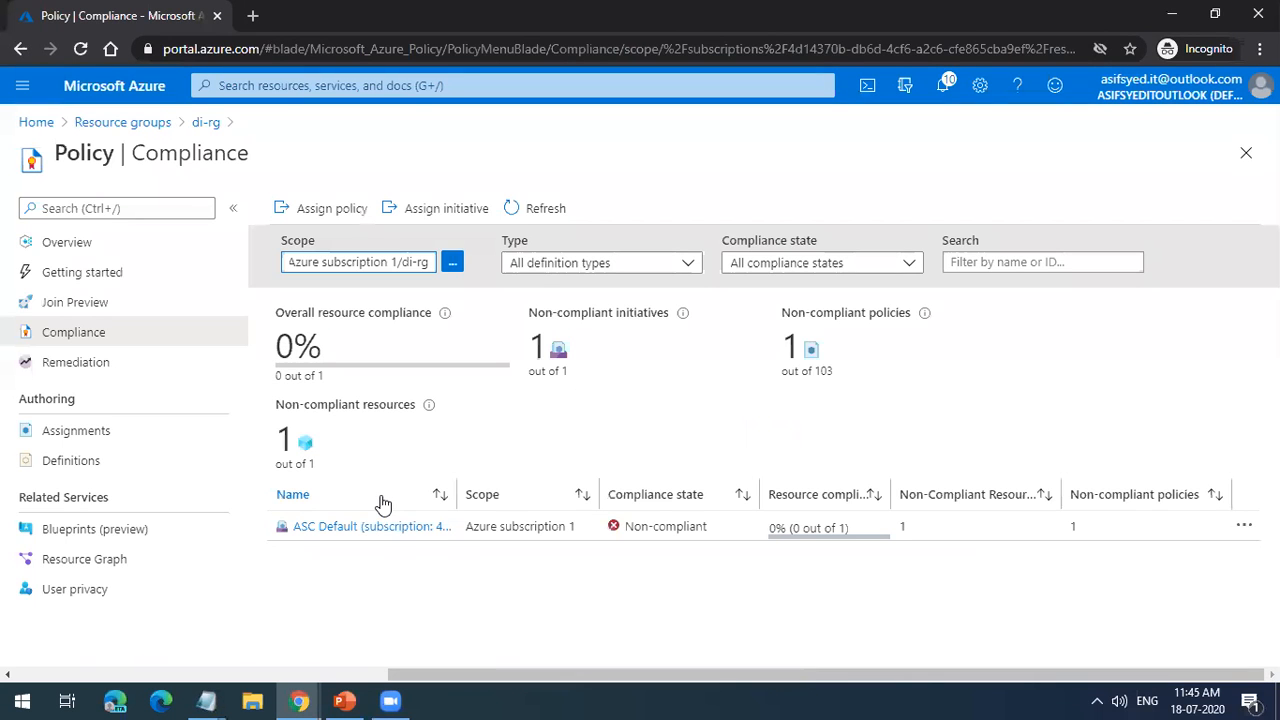
Step: Start a policy assignment for di-rg, search the available definitions for "allowed" and select the Allowed locations definition
left_click(344, 211)
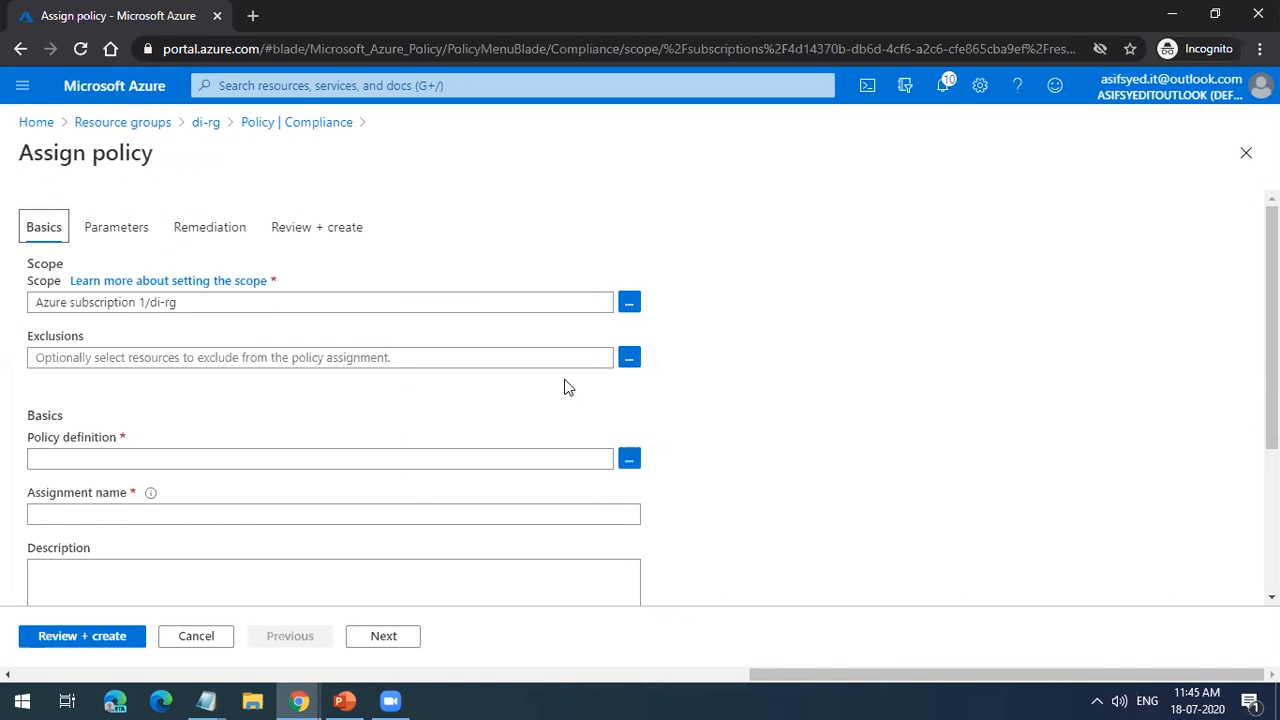
left_click(629, 460)
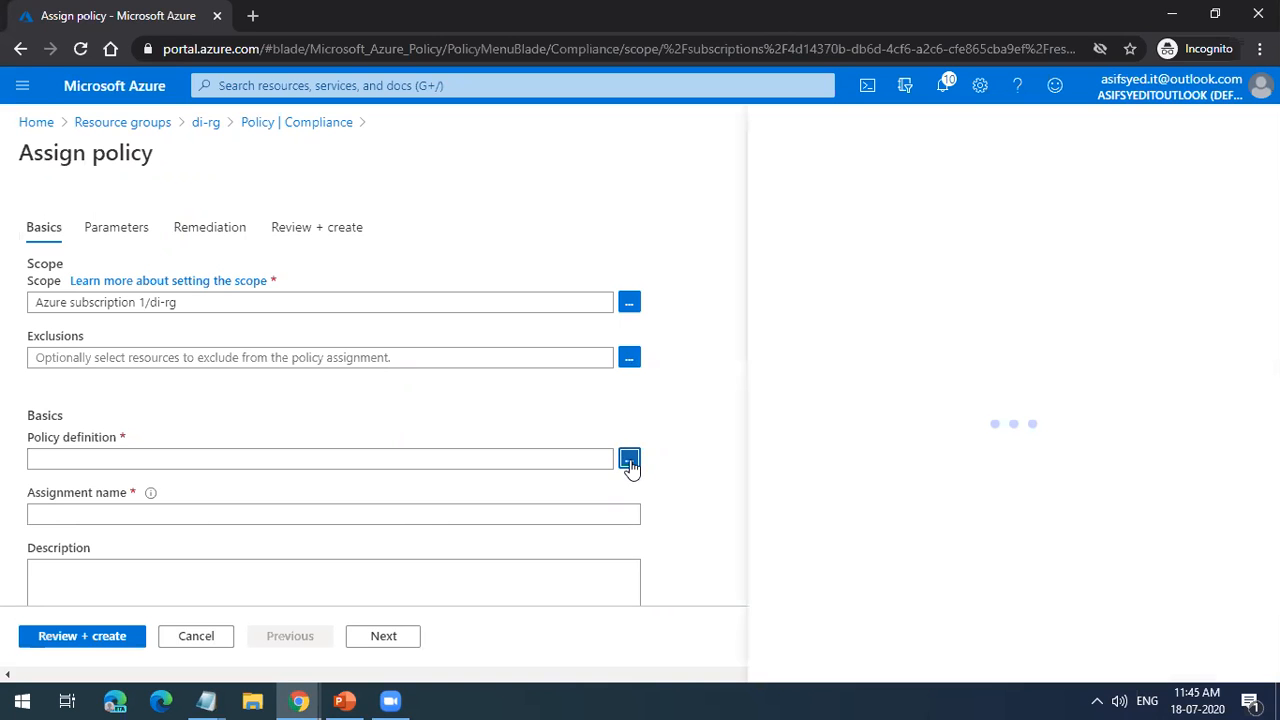
left_click(723, 216)
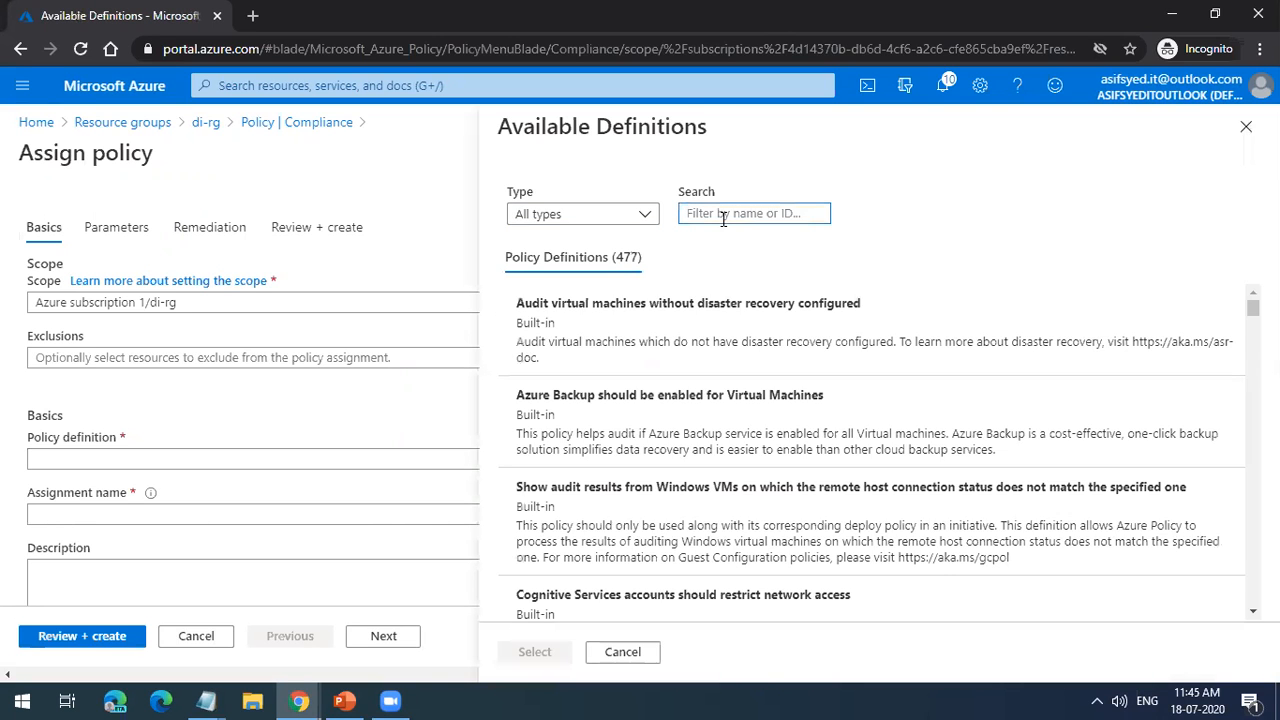
type("allowed")
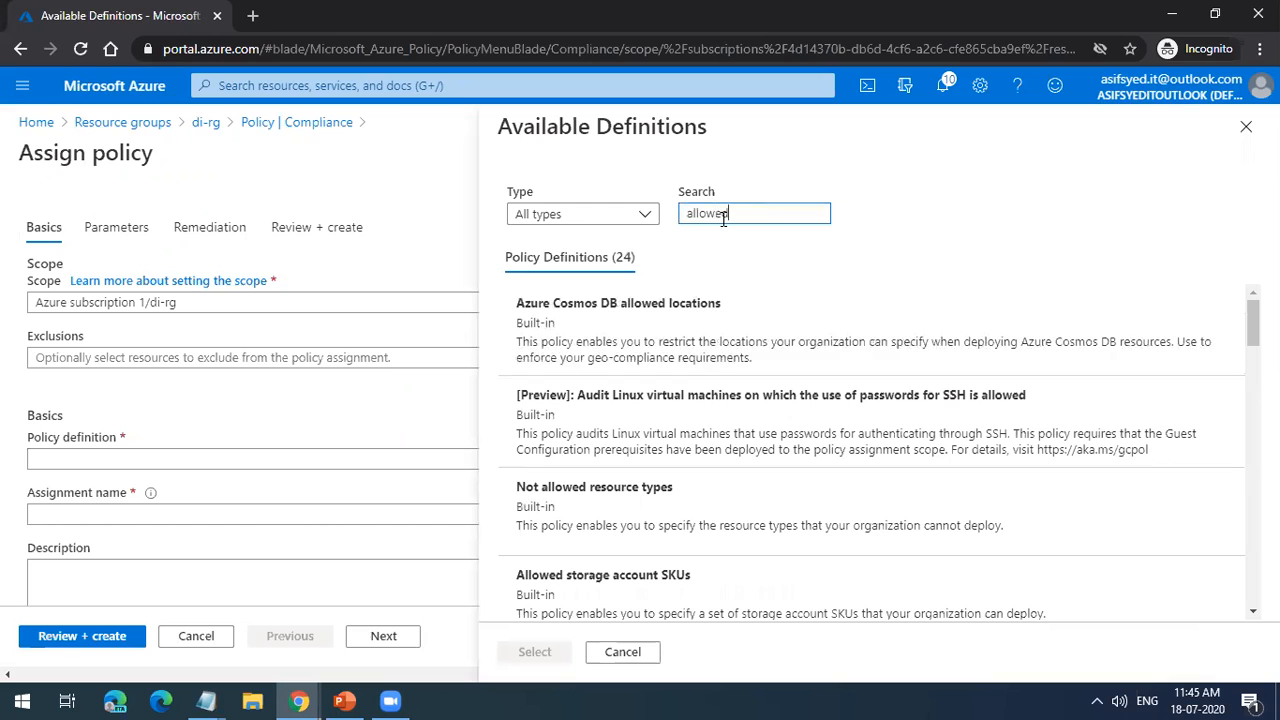
scroll(737, 371, "down", 2)
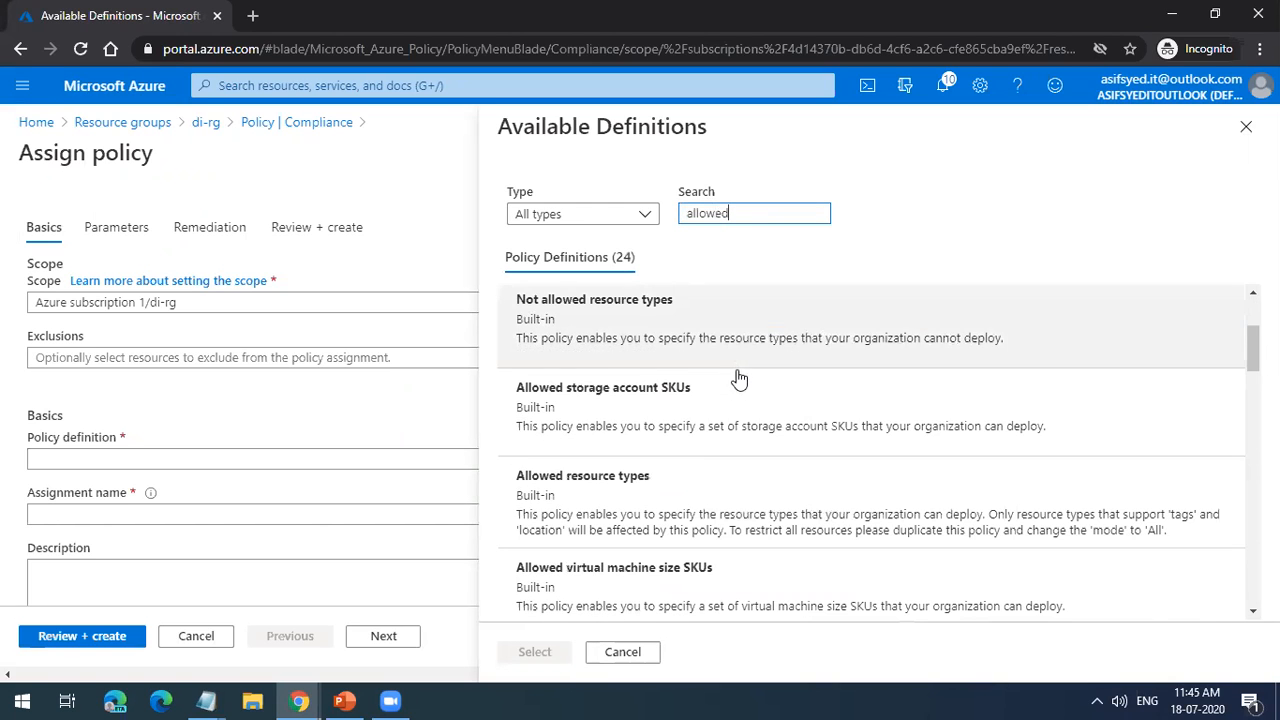
scroll(733, 465, "down", 2)
left_click(720, 500)
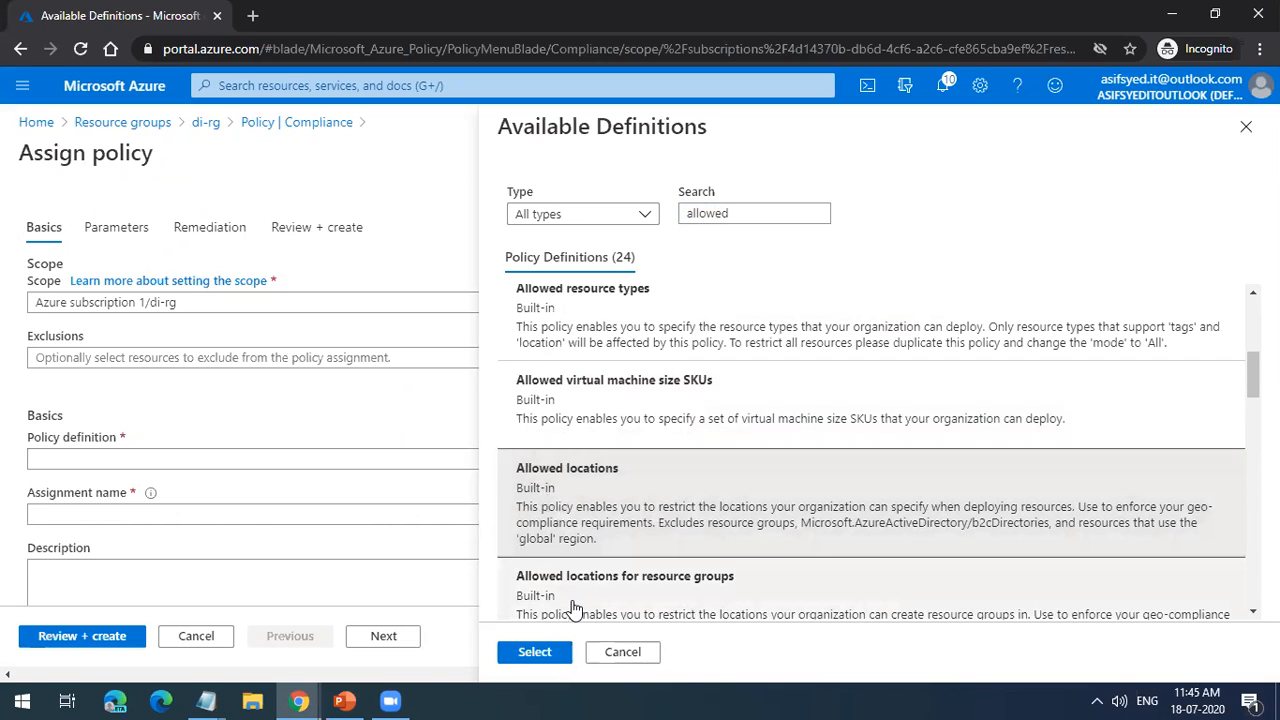
left_click(535, 652)
Step: Reopen and close the available policy definitions, and try to enter a description for the assignment
scroll(577, 523, "down", 2)
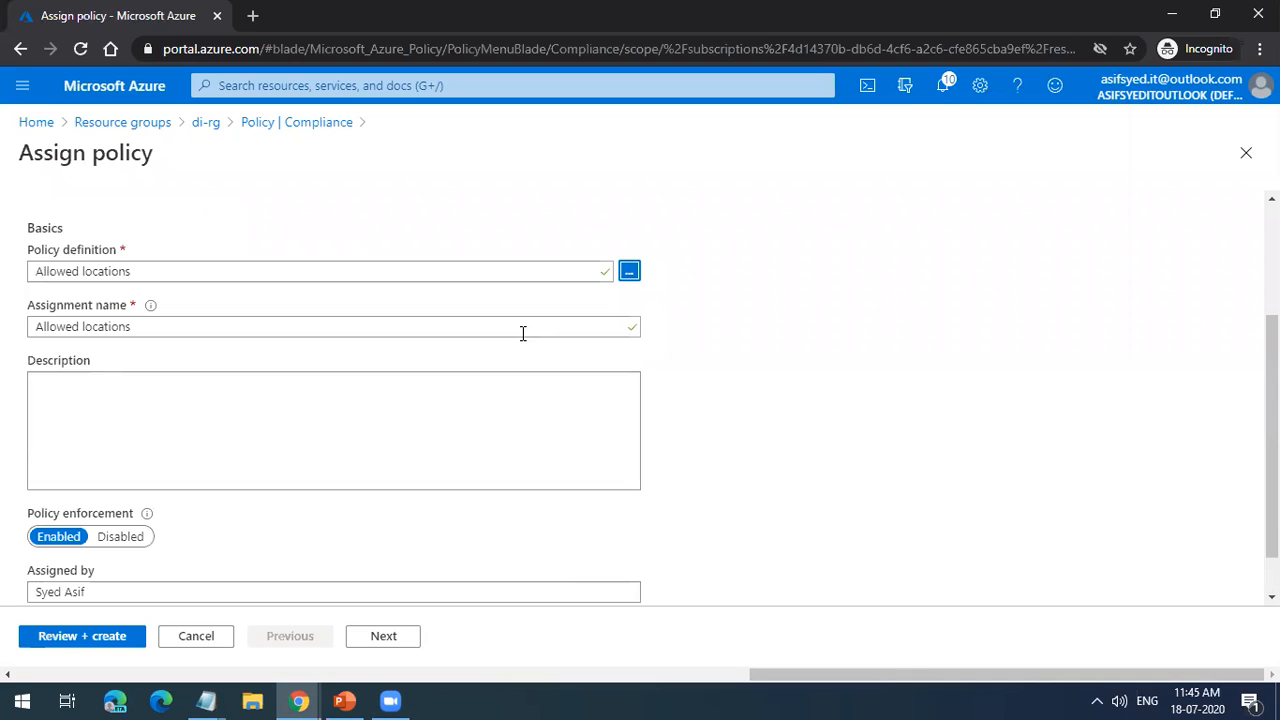
scroll(523, 334, "up", 2)
left_click(461, 460)
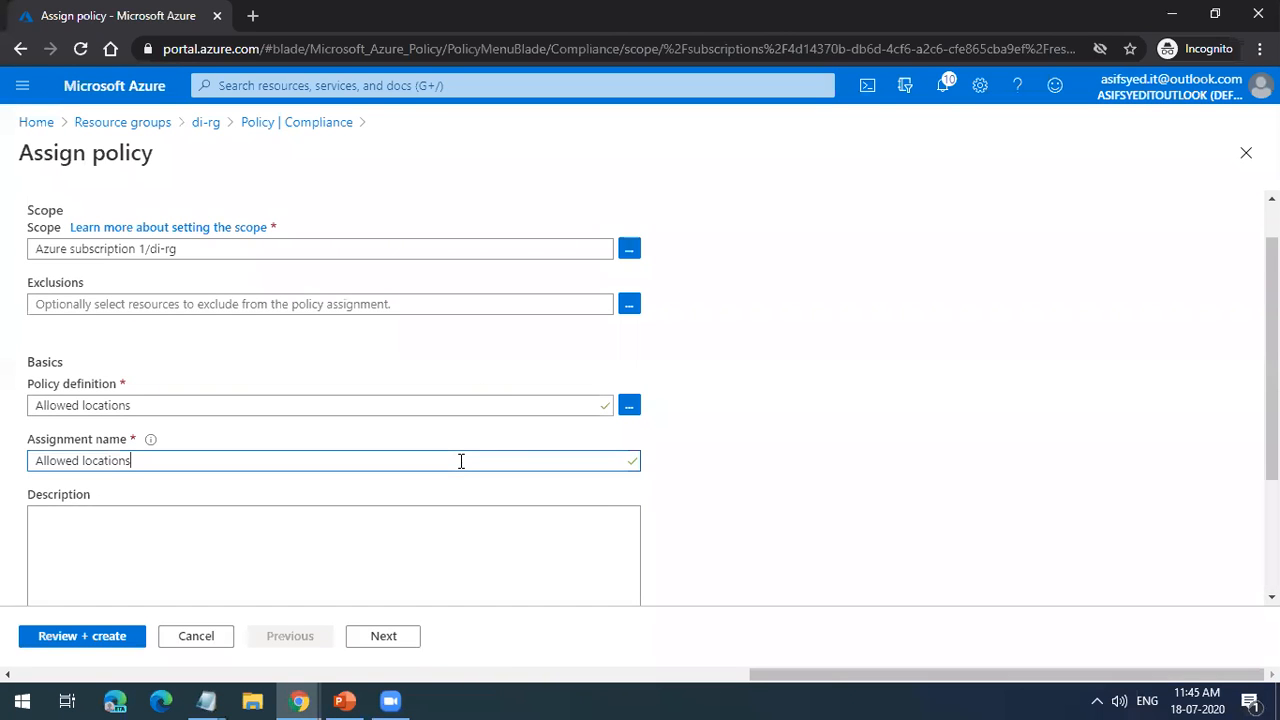
left_click(629, 405)
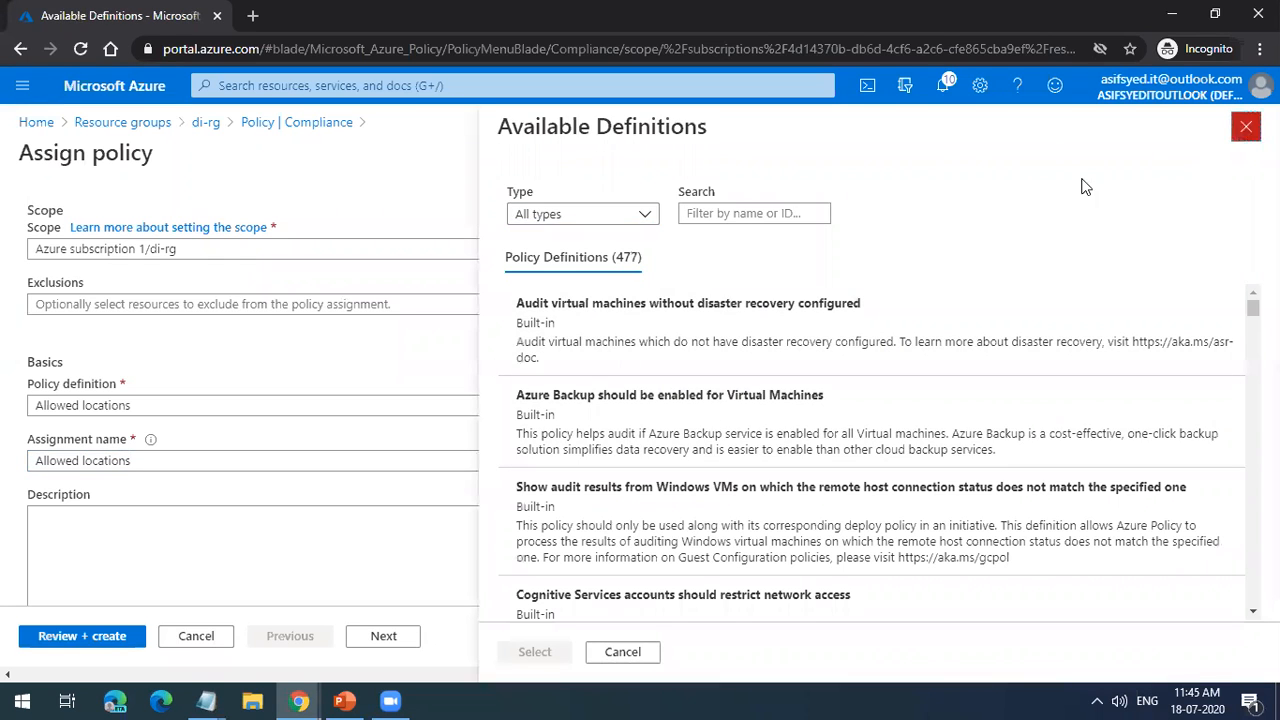
left_click(1246, 126)
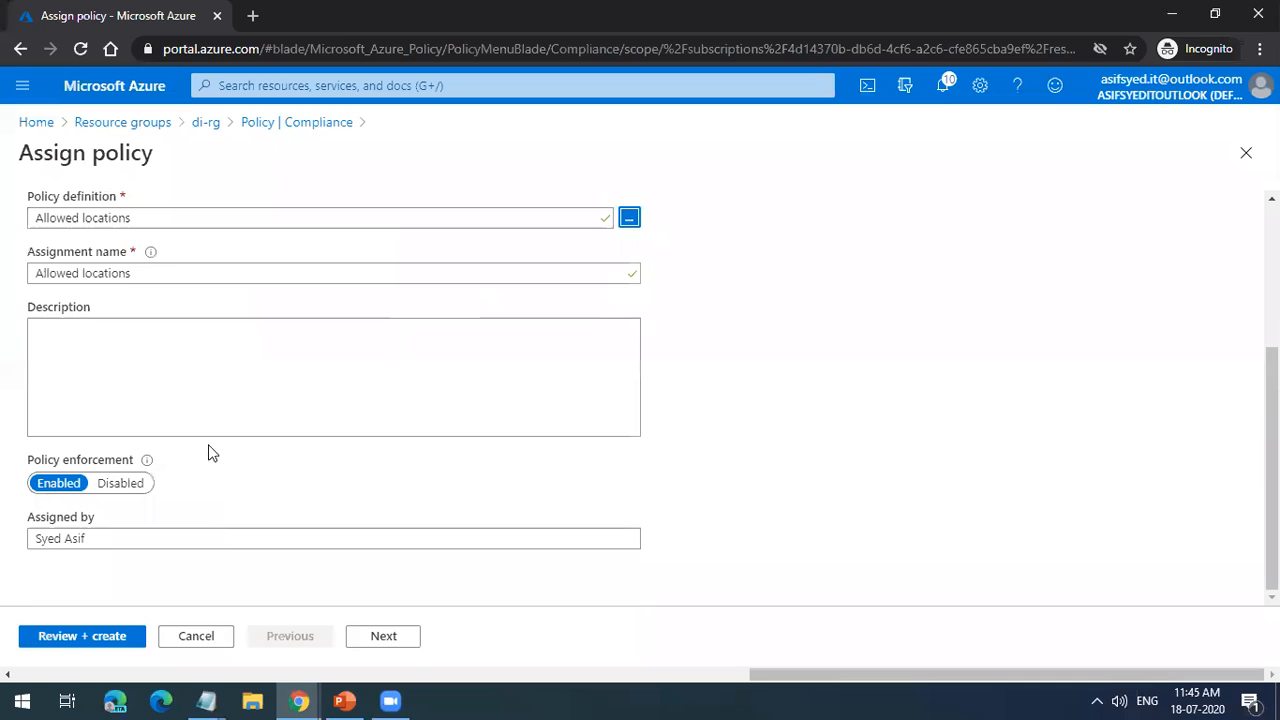
left_click(118, 326)
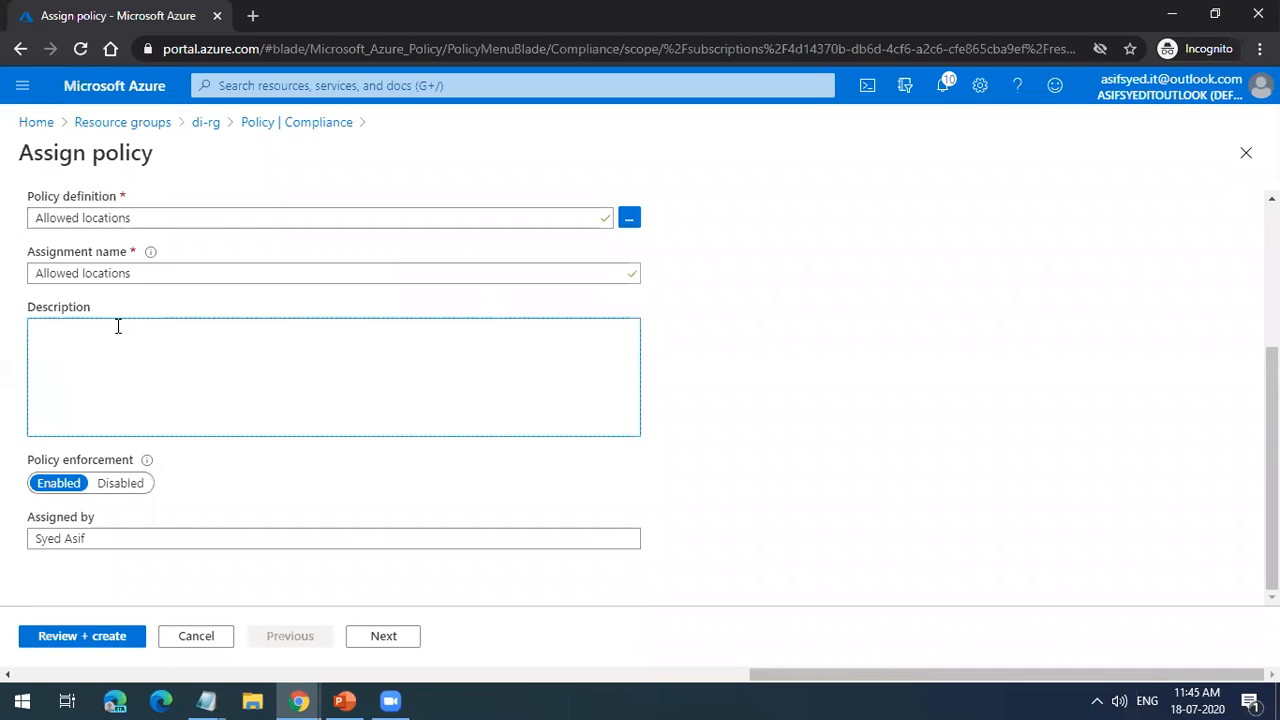
type("Di")
Step: Continue to the assignment's parameters and set the allowed locations to West India
left_click(358, 644)
left_click(453, 322)
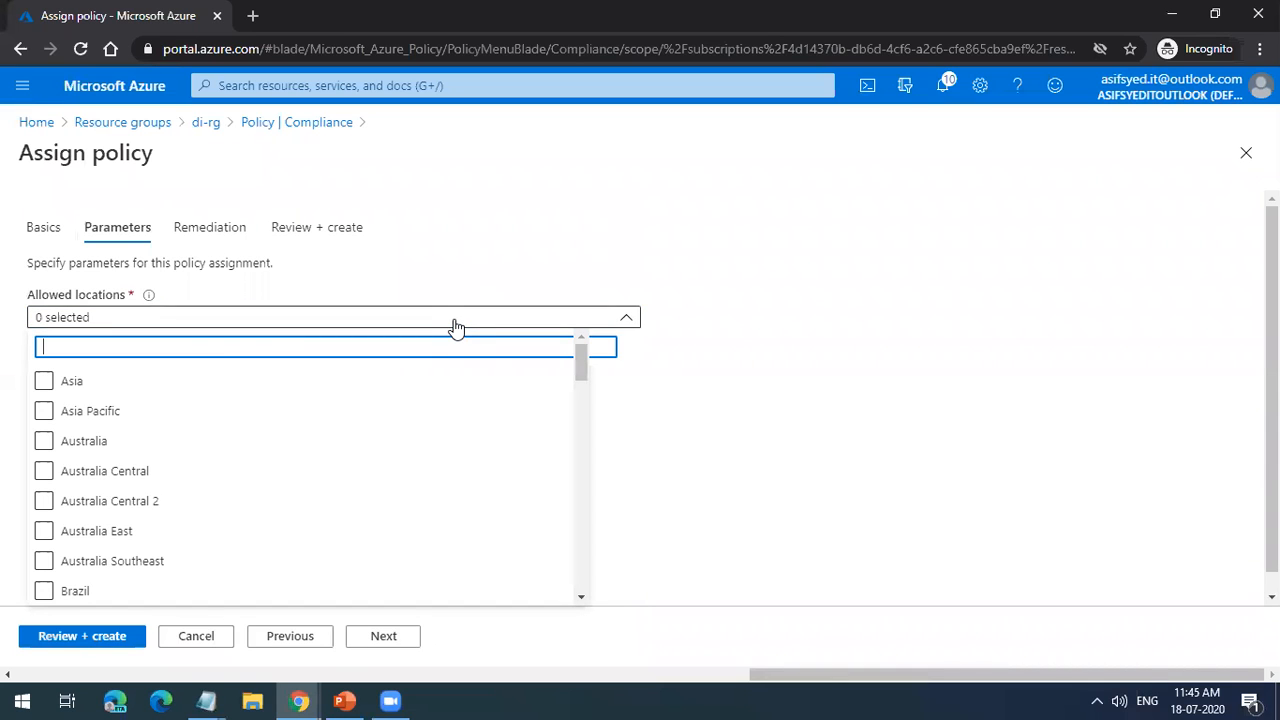
type("wes")
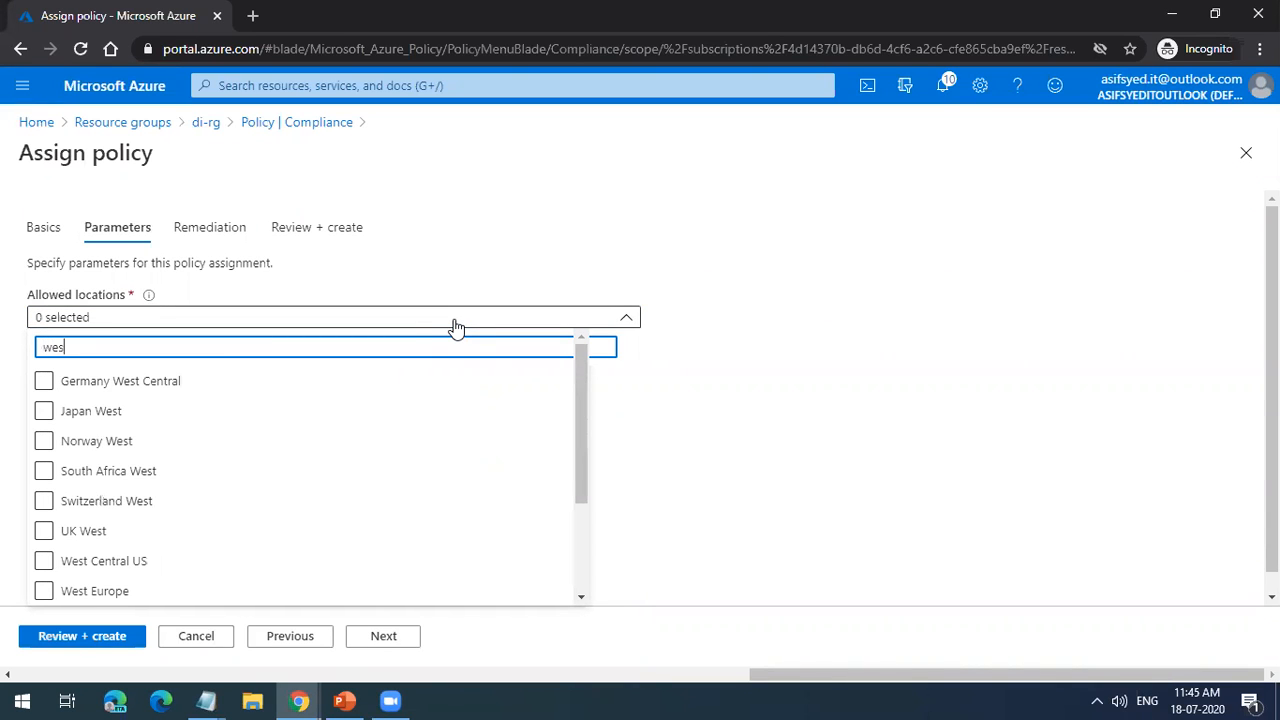
left_click(211, 503)
type("t i")
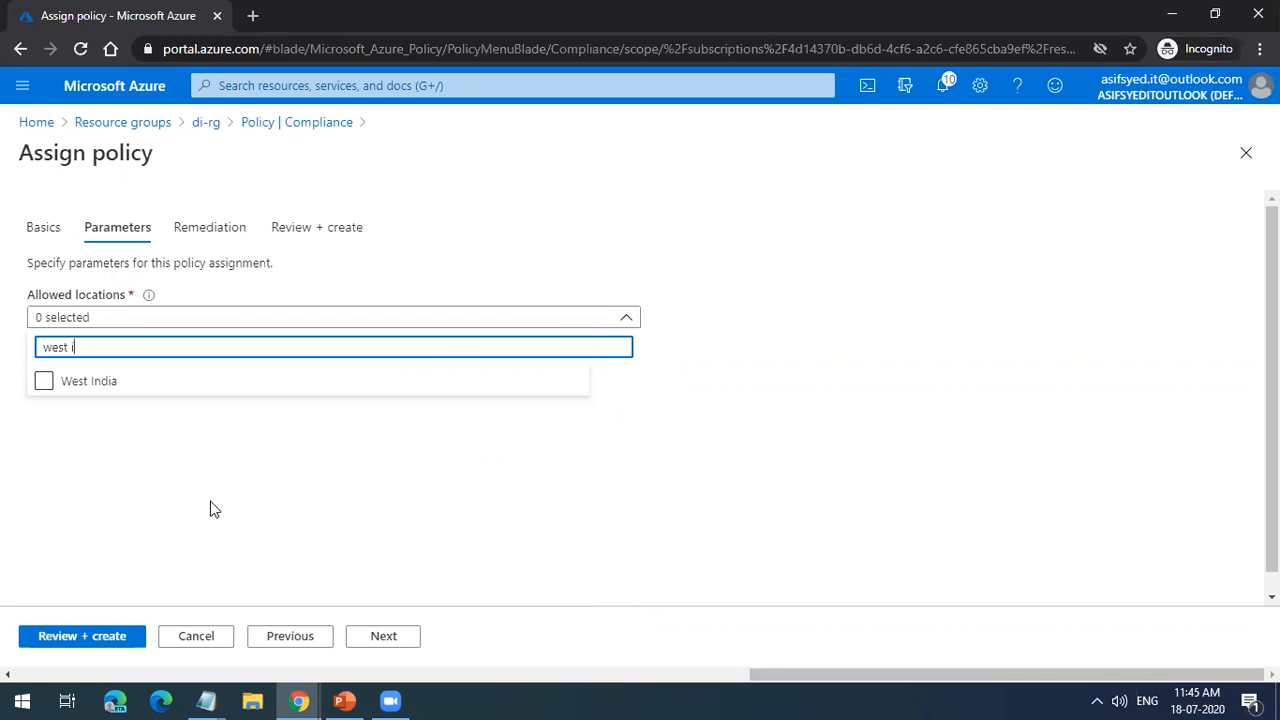
left_click(103, 388)
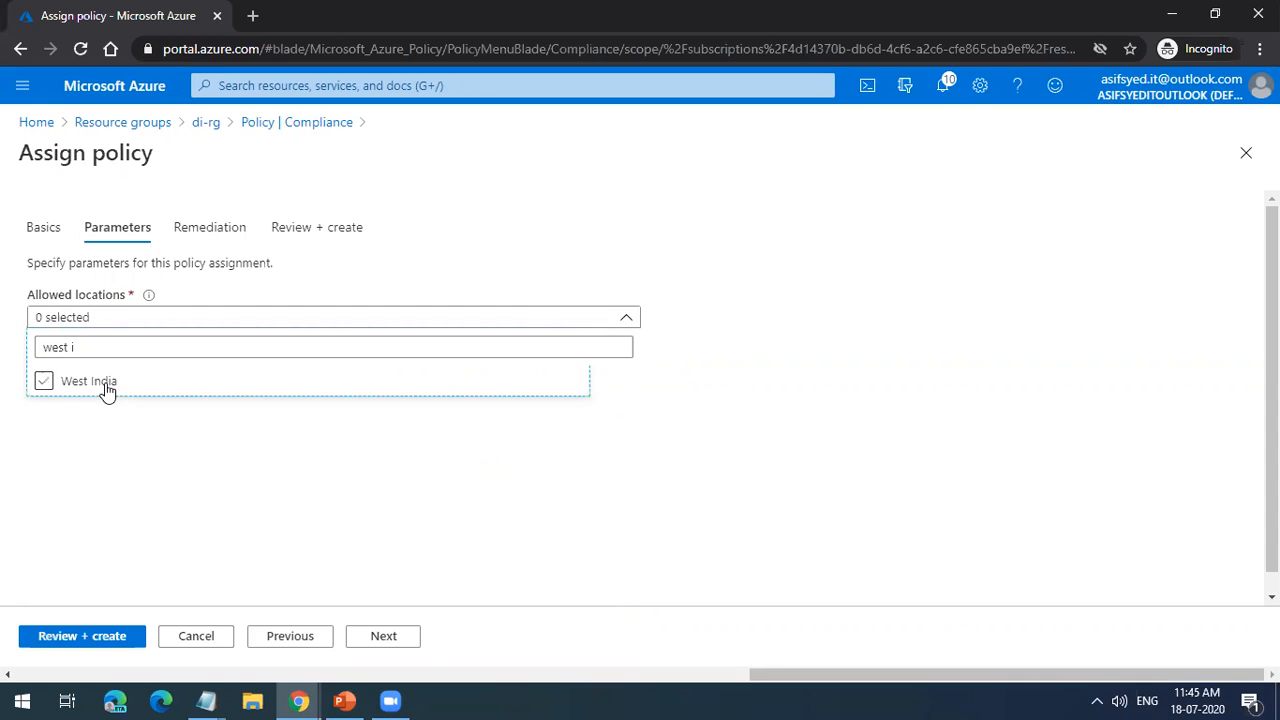
Step: Proceed through remediation without a managed identity, create the Allowed locations assignment and dismiss the notification
left_click(375, 643)
left_click(375, 643)
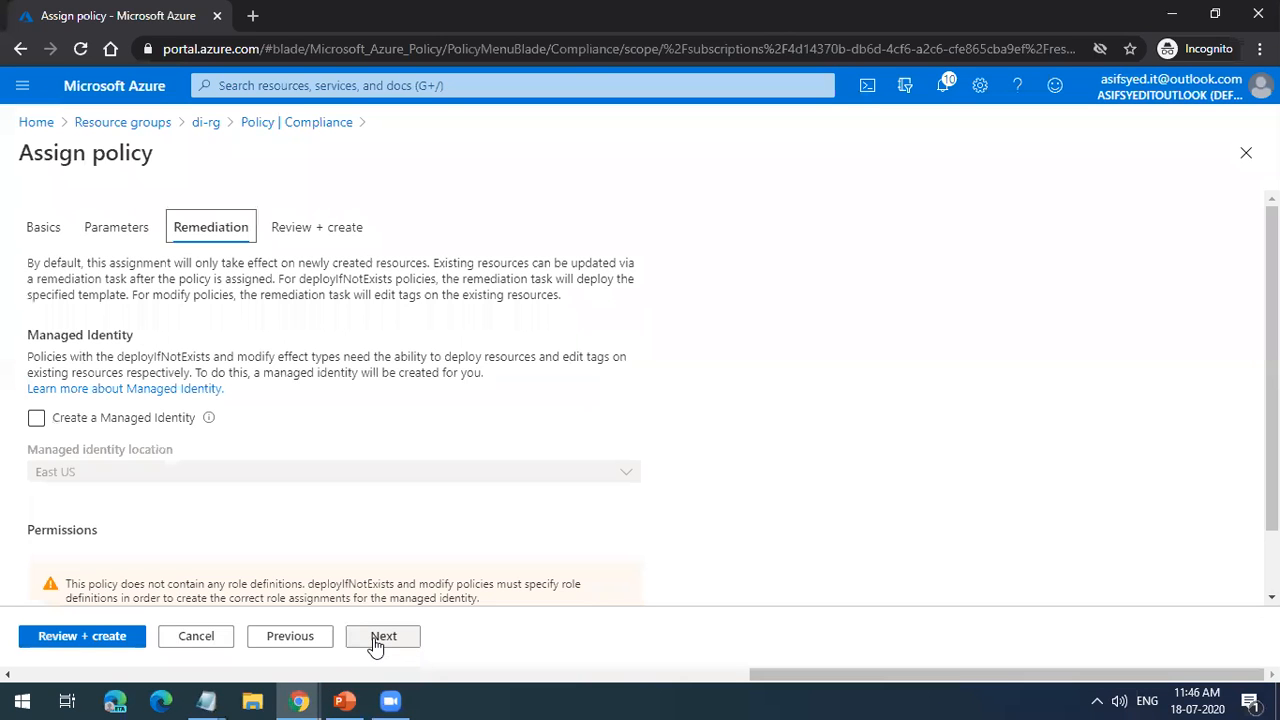
left_click(392, 643)
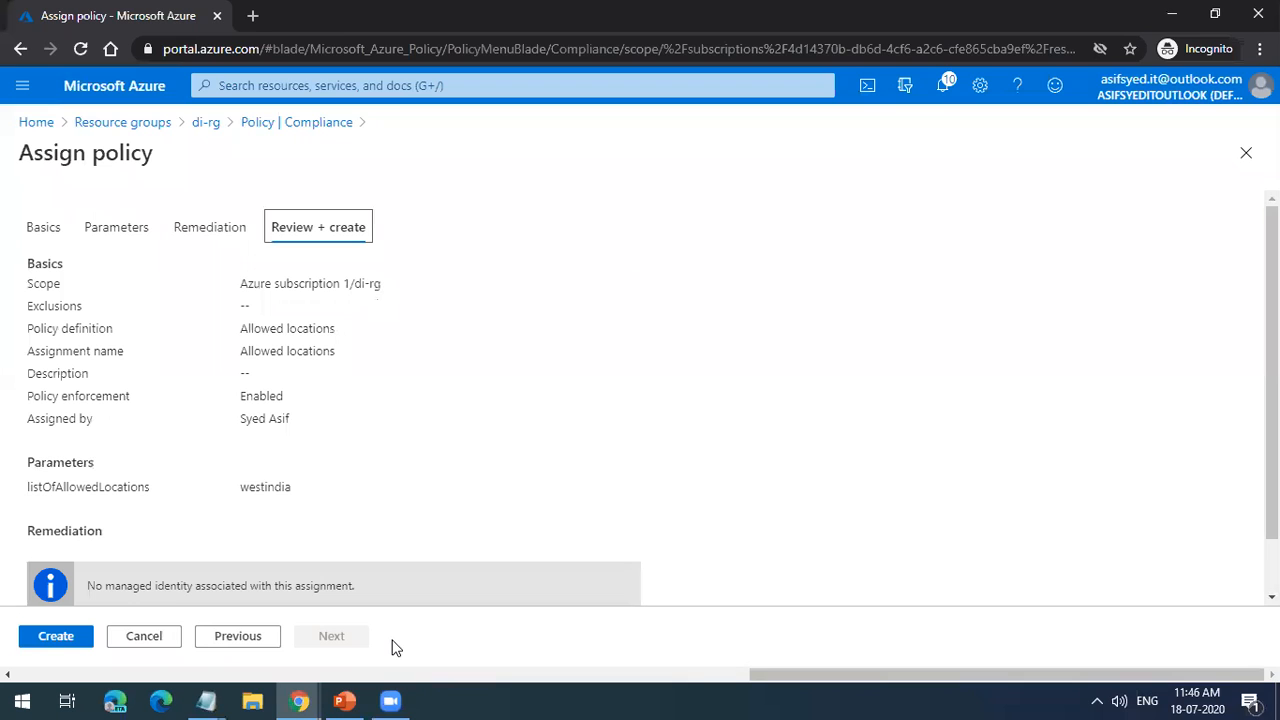
left_click(72, 640)
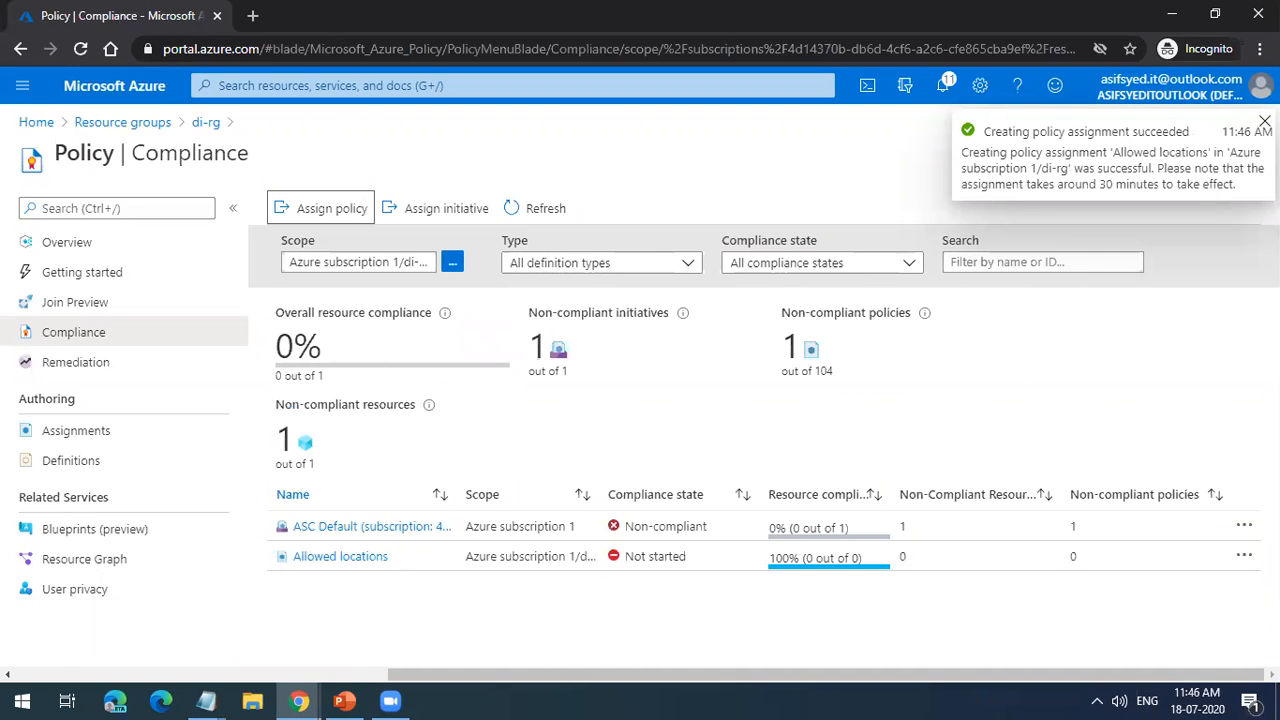
left_click(1264, 122)
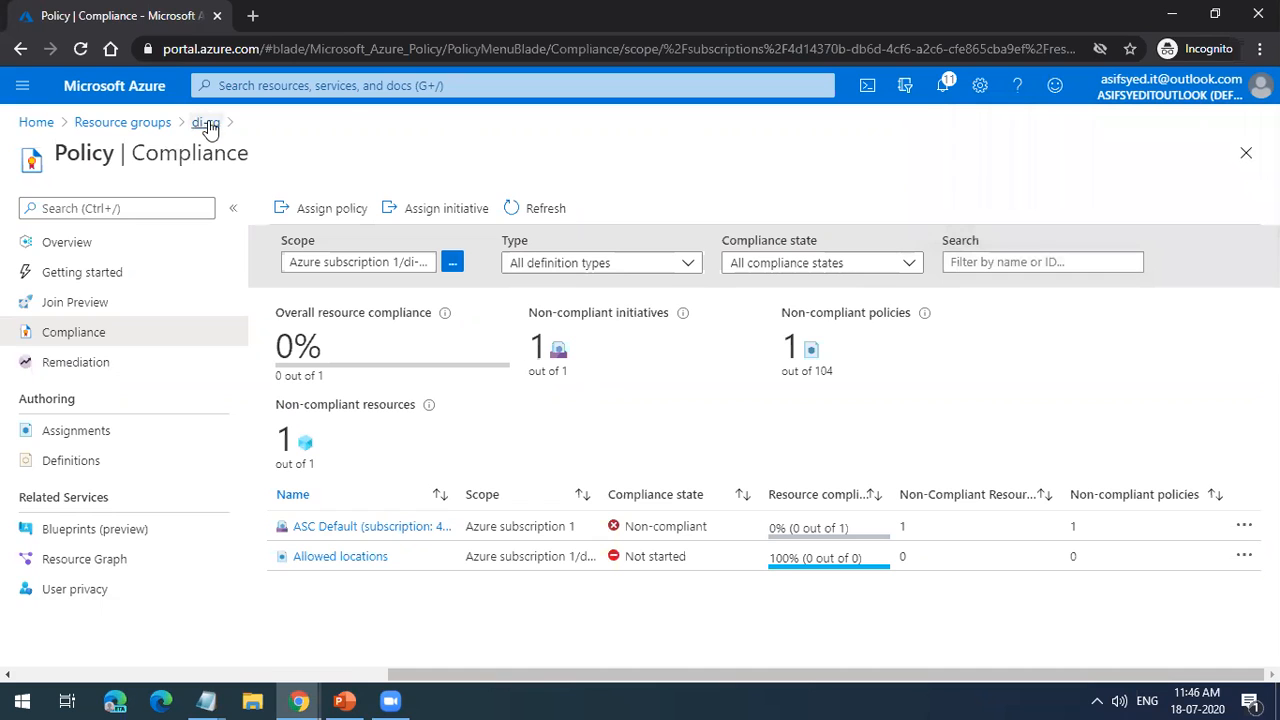
Step: Return to the di-rg resource group and start creating a Windows Server 2016 Datacenter virtual machine in it
left_click(120, 126)
left_click(81, 359)
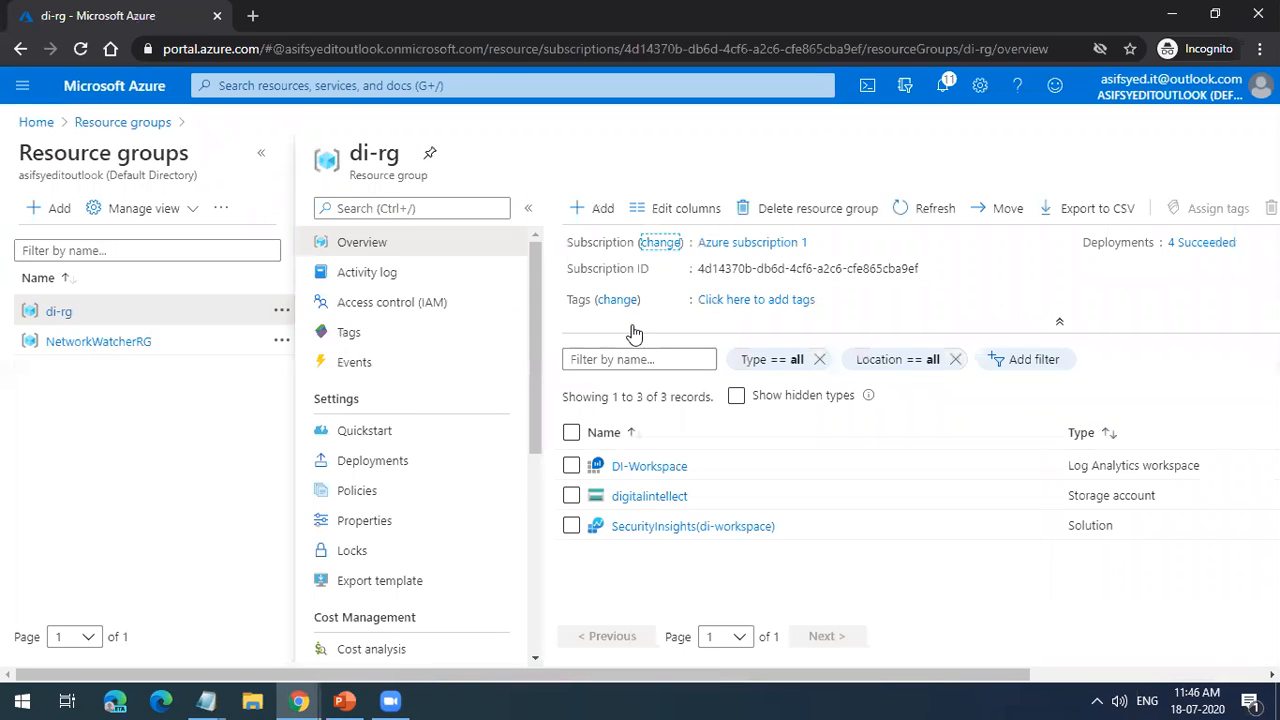
left_click(607, 210)
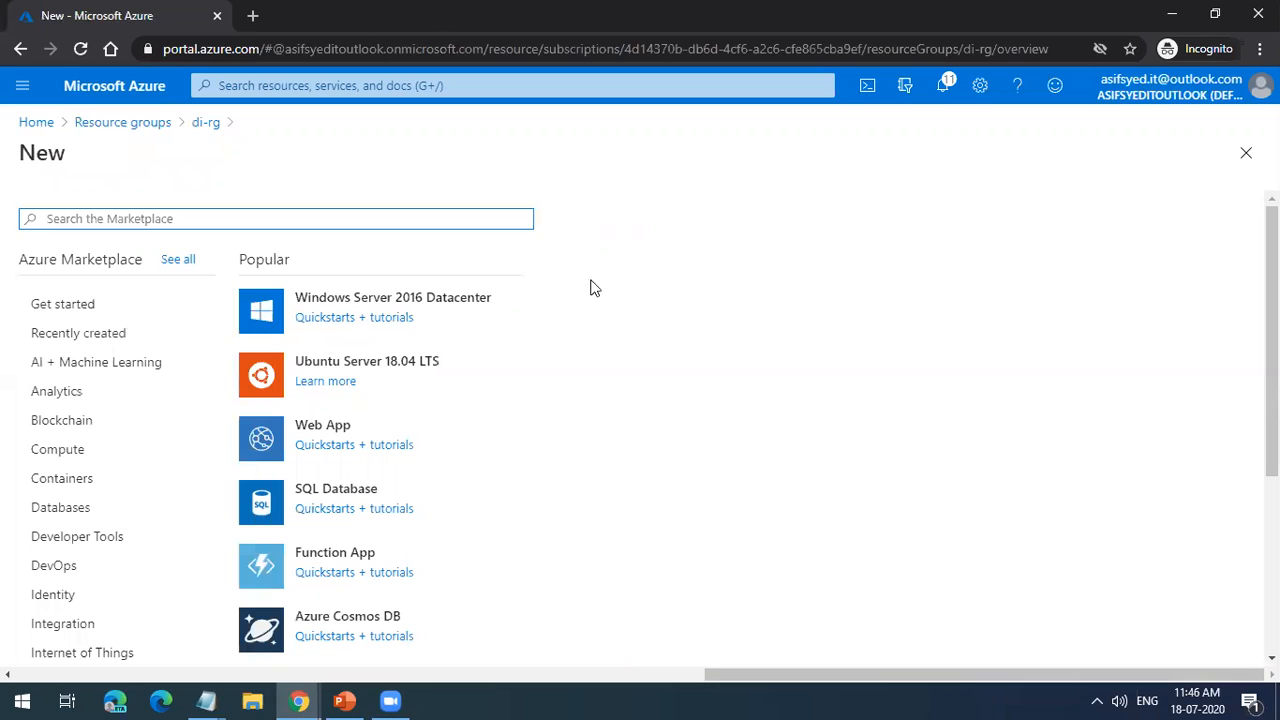
left_click(421, 312)
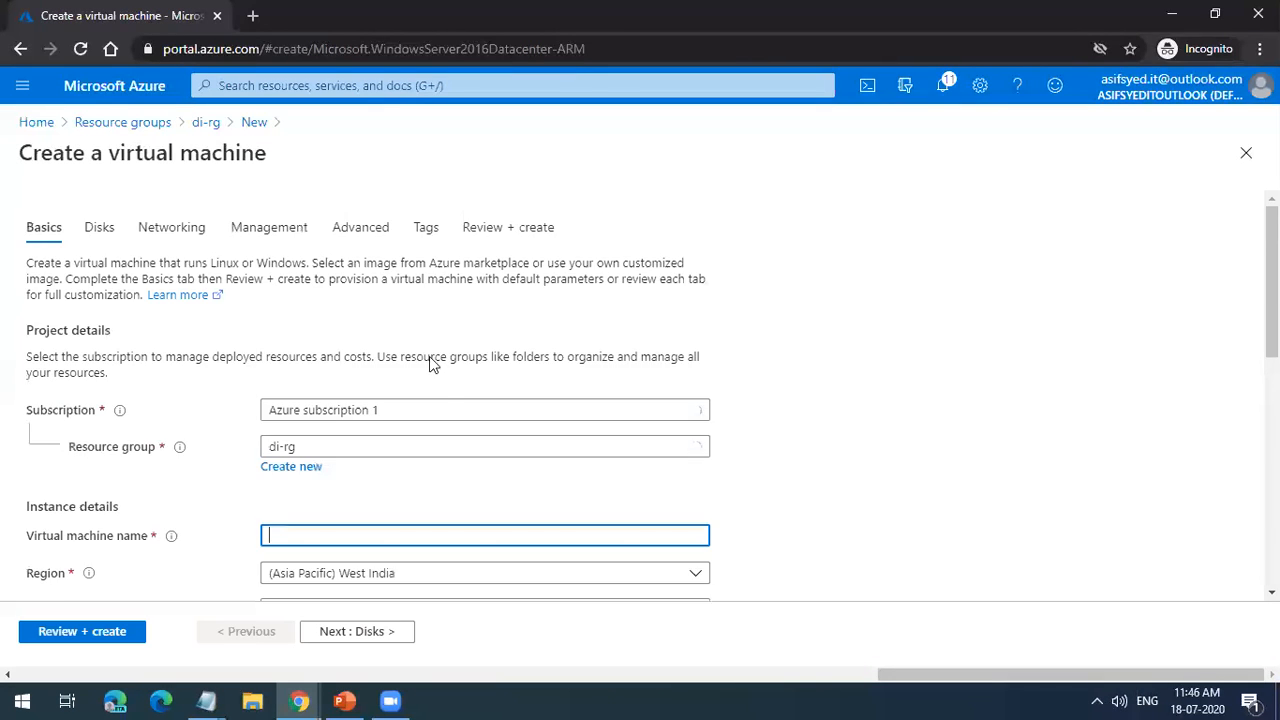
Step: Set the virtual machine's region to (US) East US 2 and name the machine vm1
scroll(432, 364, "down", 3)
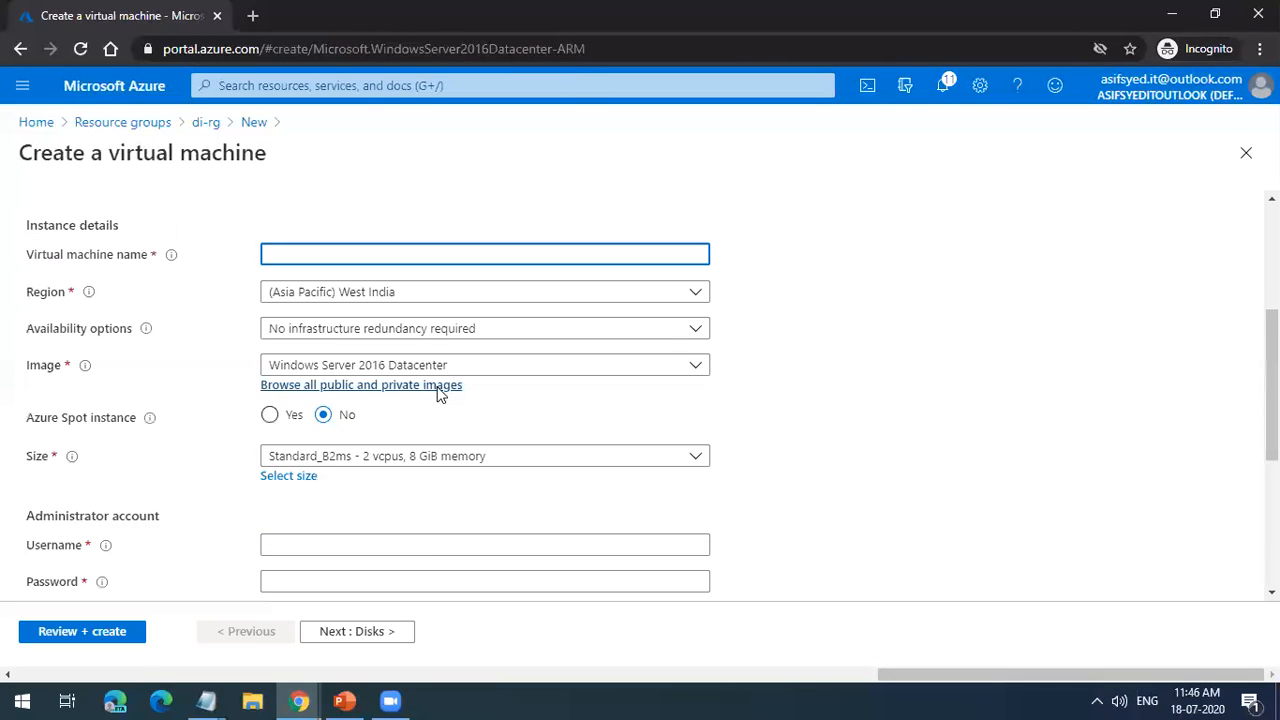
left_click(398, 298)
scroll(369, 486, "up", 2)
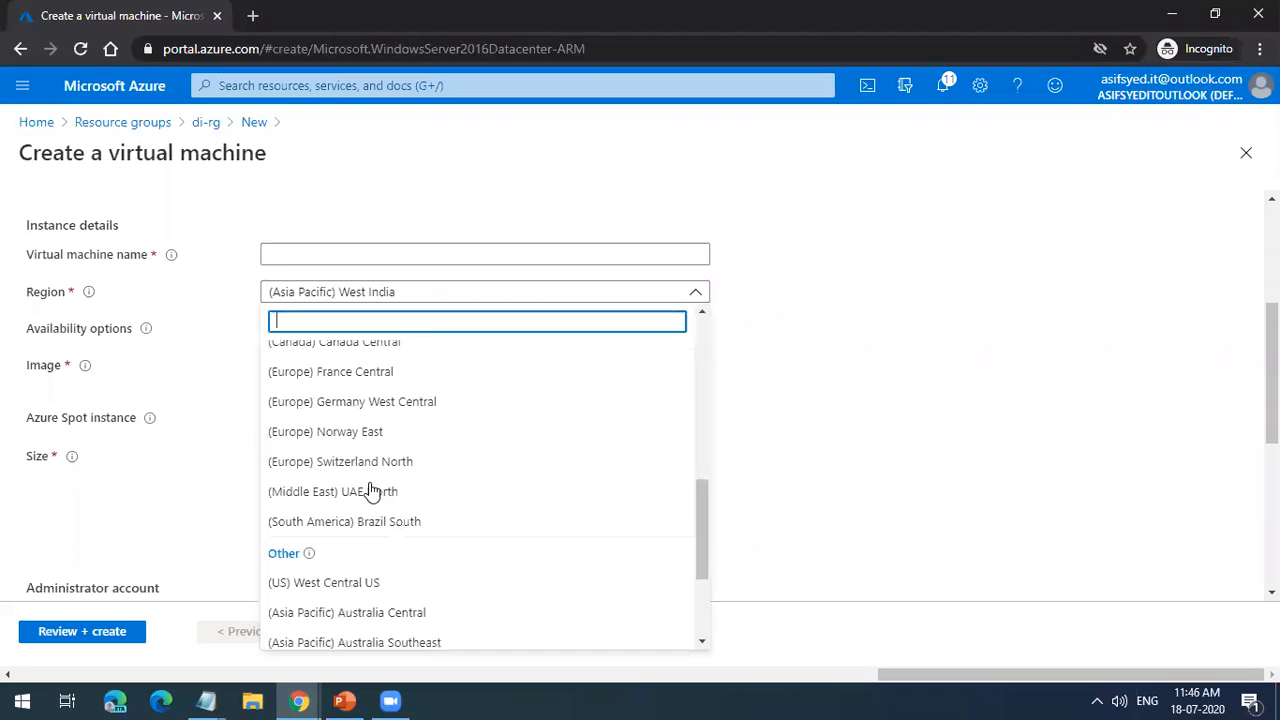
scroll(368, 491, "up", 5)
left_click(345, 424)
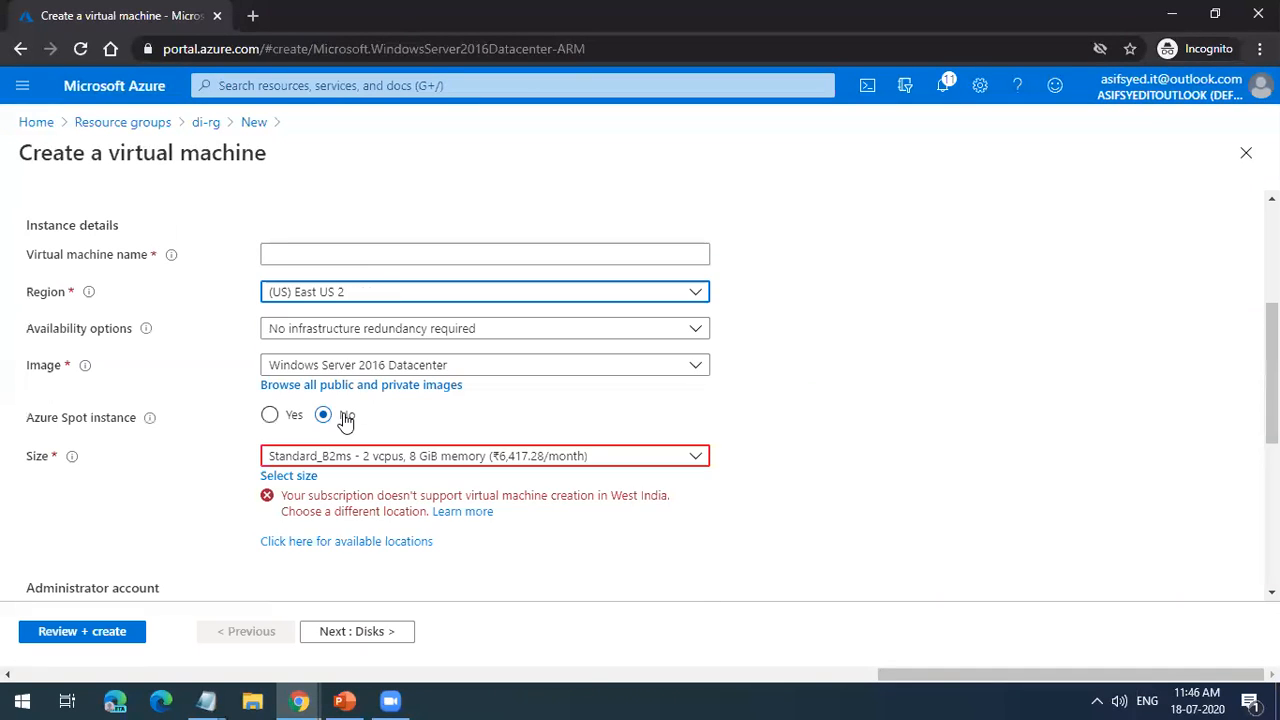
left_click(361, 259)
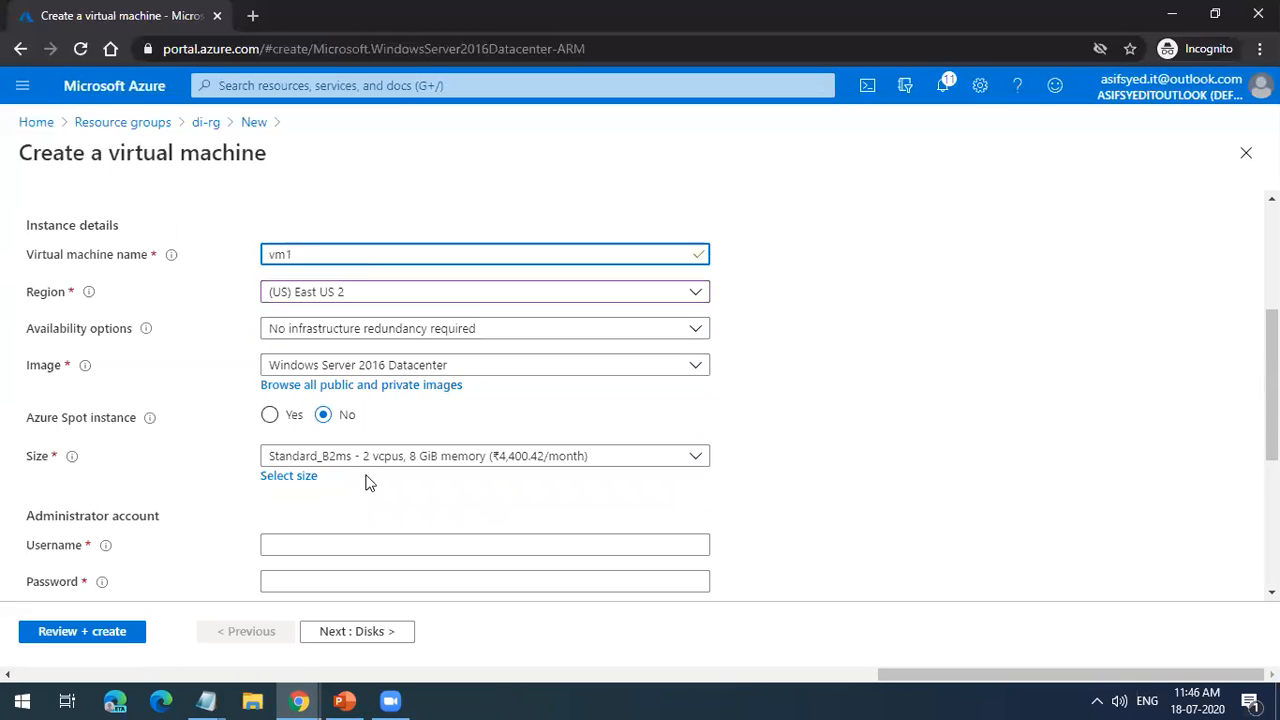
Step: Set the administrator account's username to vm1, then enter and confirm the account password
scroll(590, 480, "down", 2)
left_click(322, 364)
type("vm1")
key("Tab")
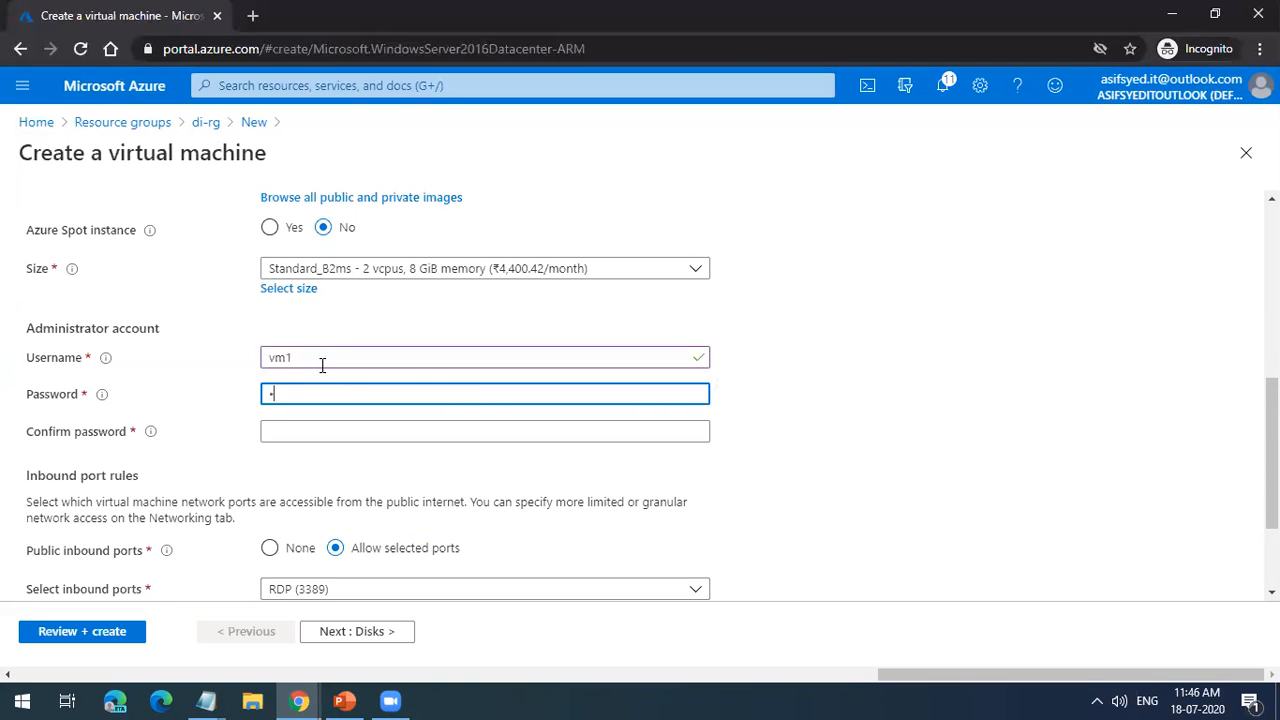
type("•")
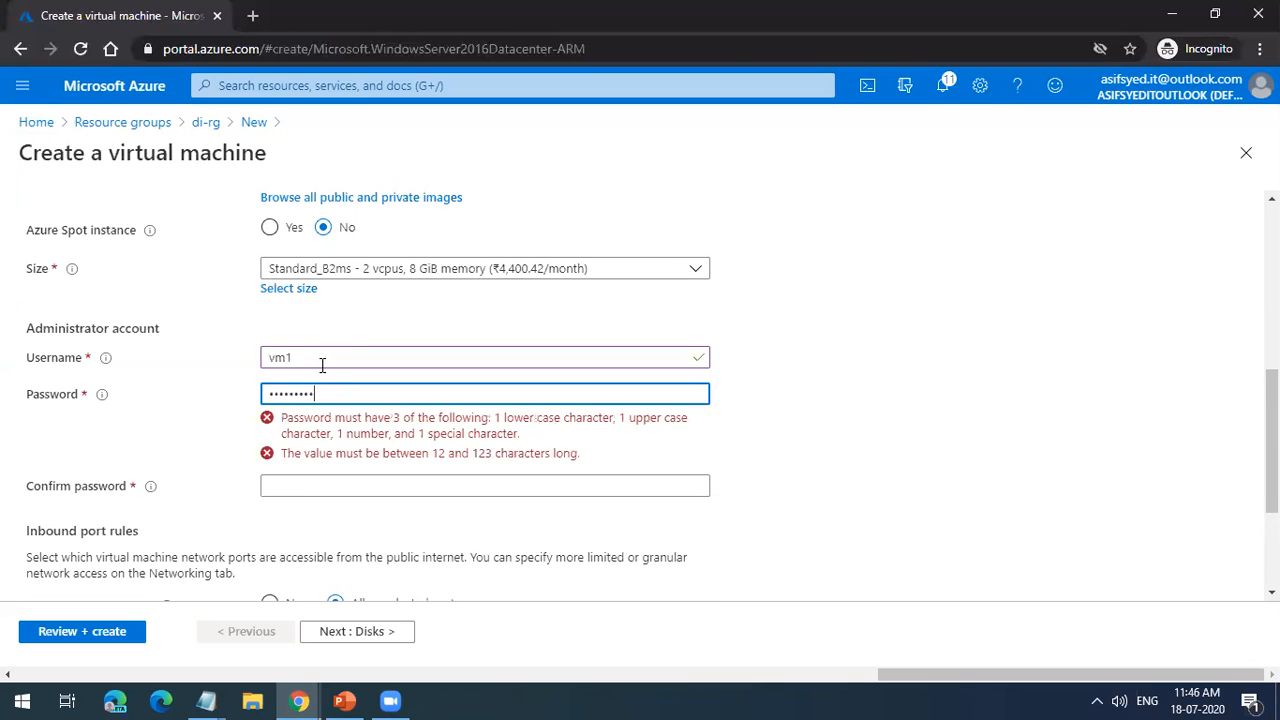
left_click(322, 435)
type("••••")
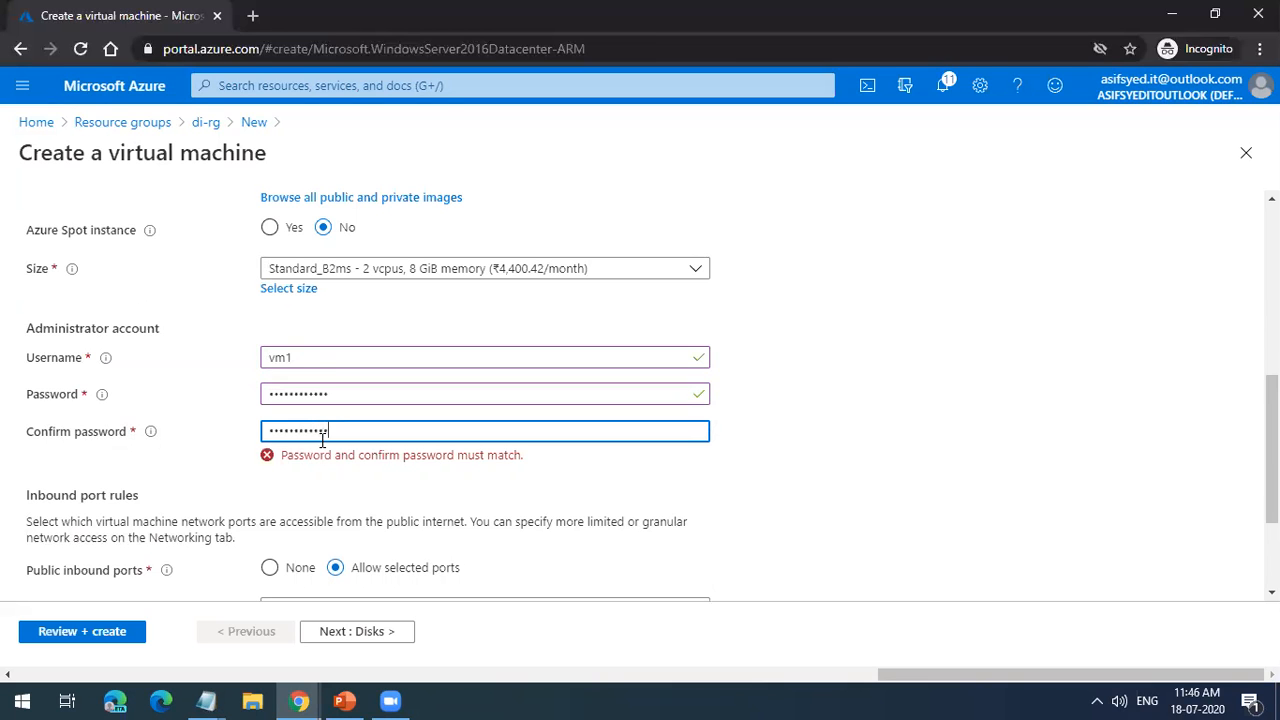
Step: Continue to the disk options and set the OS disk type to Standard HDD
scroll(537, 483, "down", 2)
left_click(371, 641)
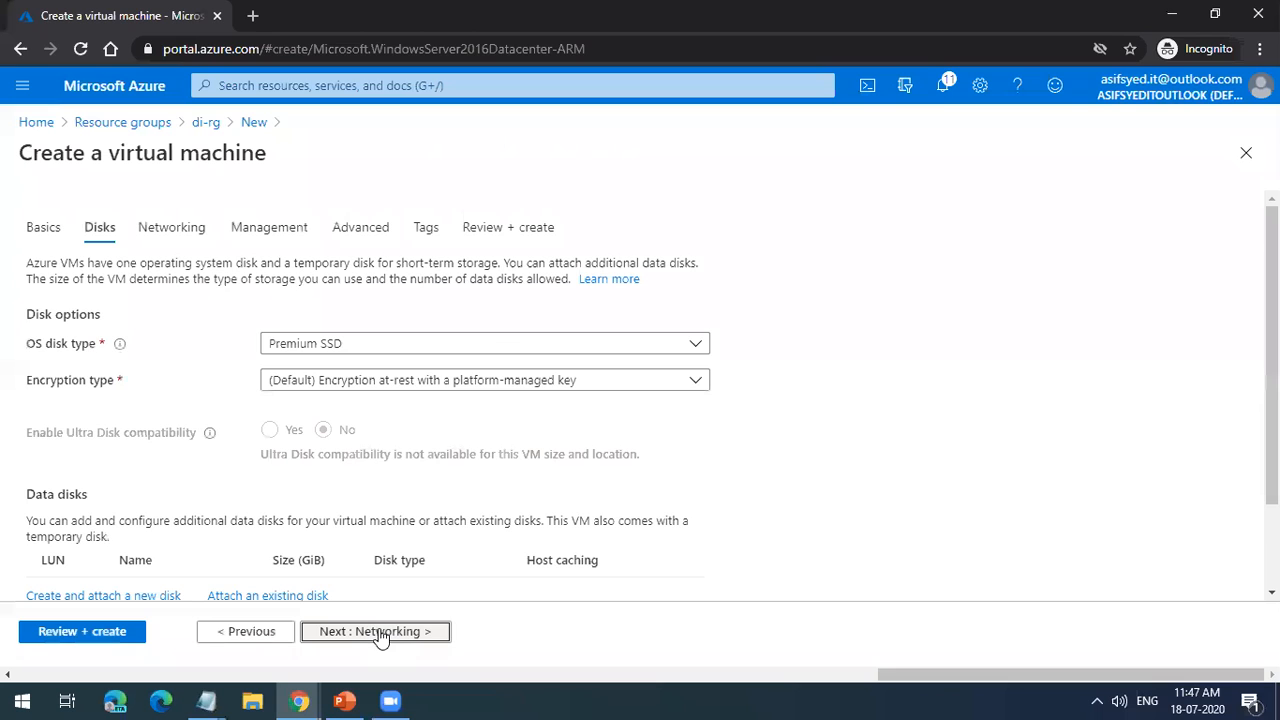
left_click(378, 345)
left_click(376, 369)
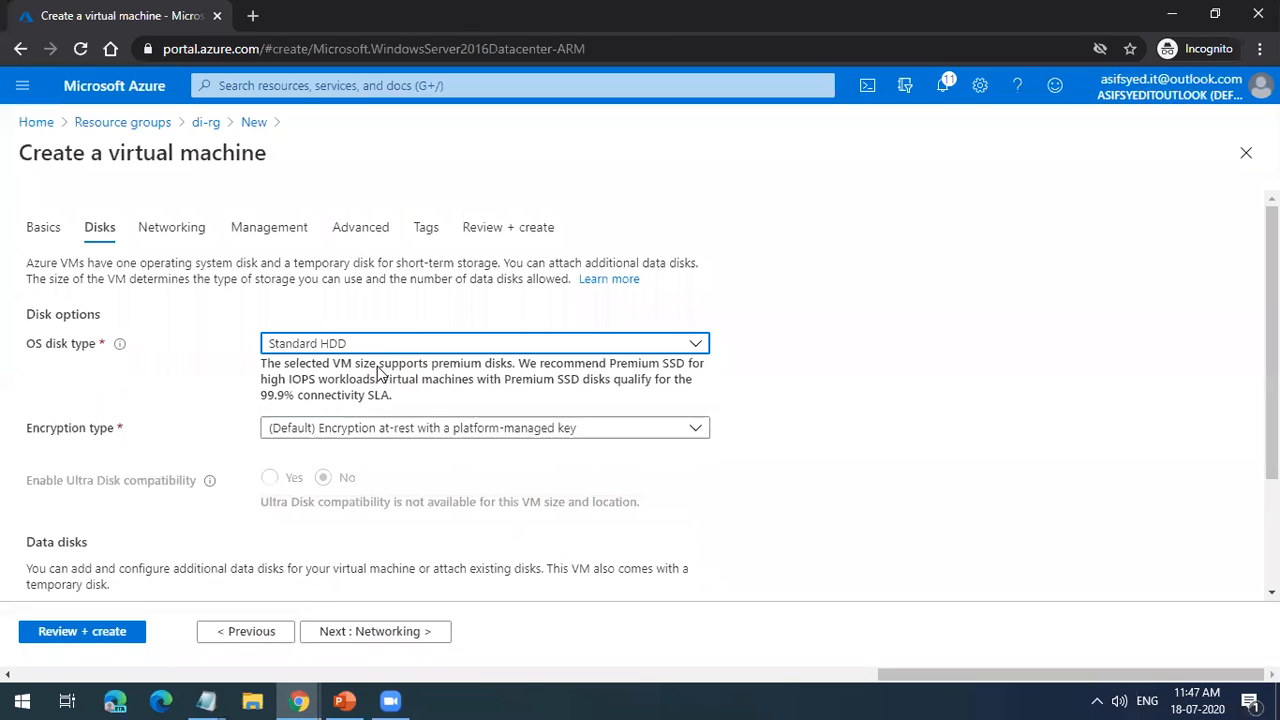
Step: Proceed through networking, management, advanced and tags without changes, and create the virtual machine
left_click(343, 634)
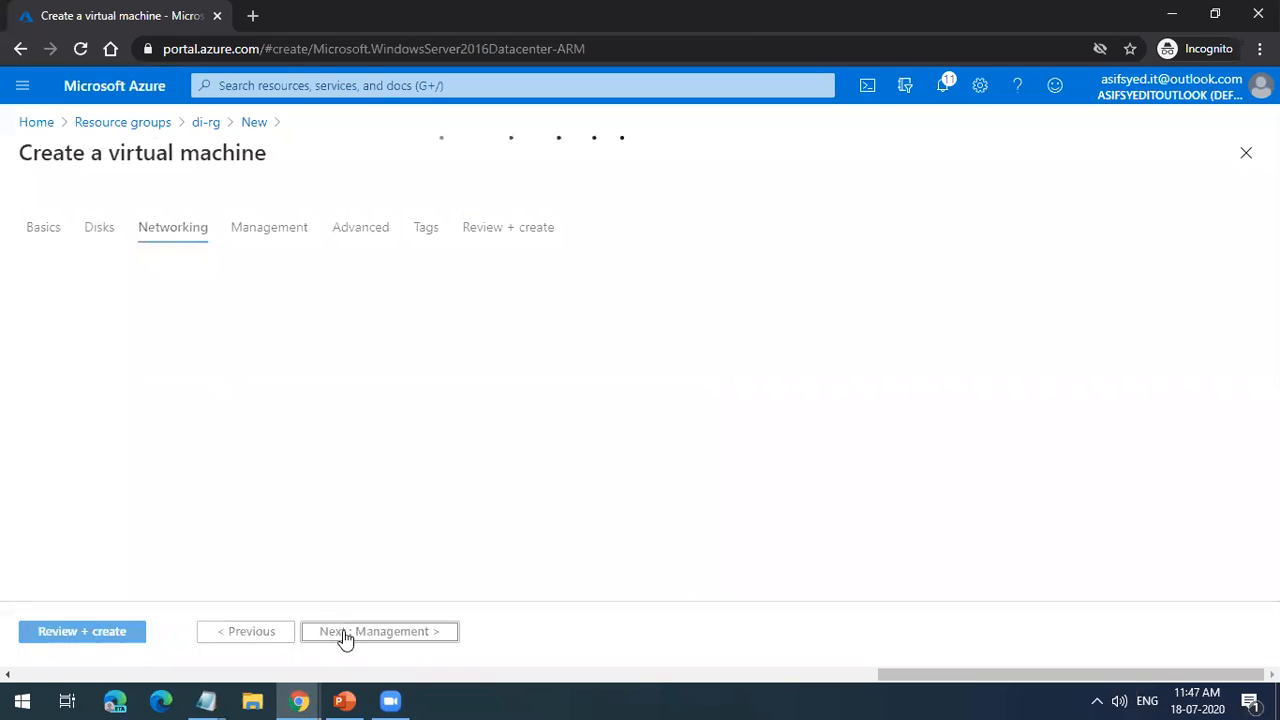
left_click(343, 634)
left_click(344, 634)
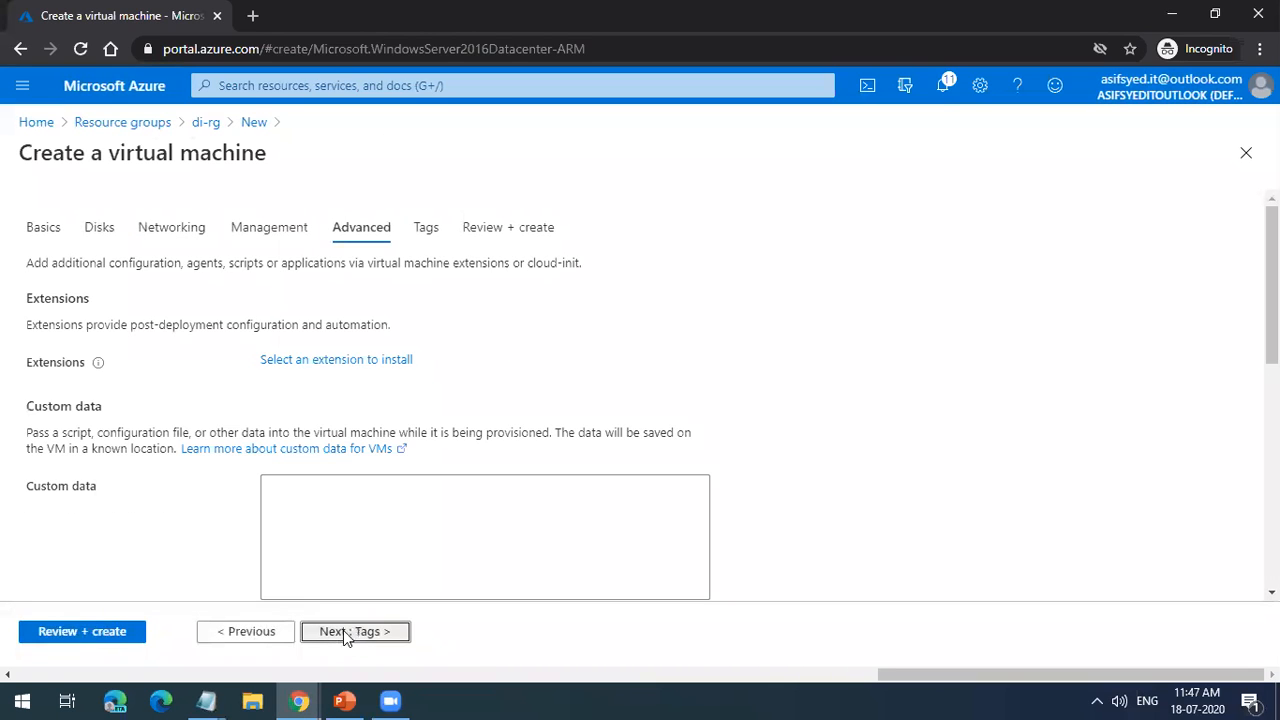
left_click(343, 632)
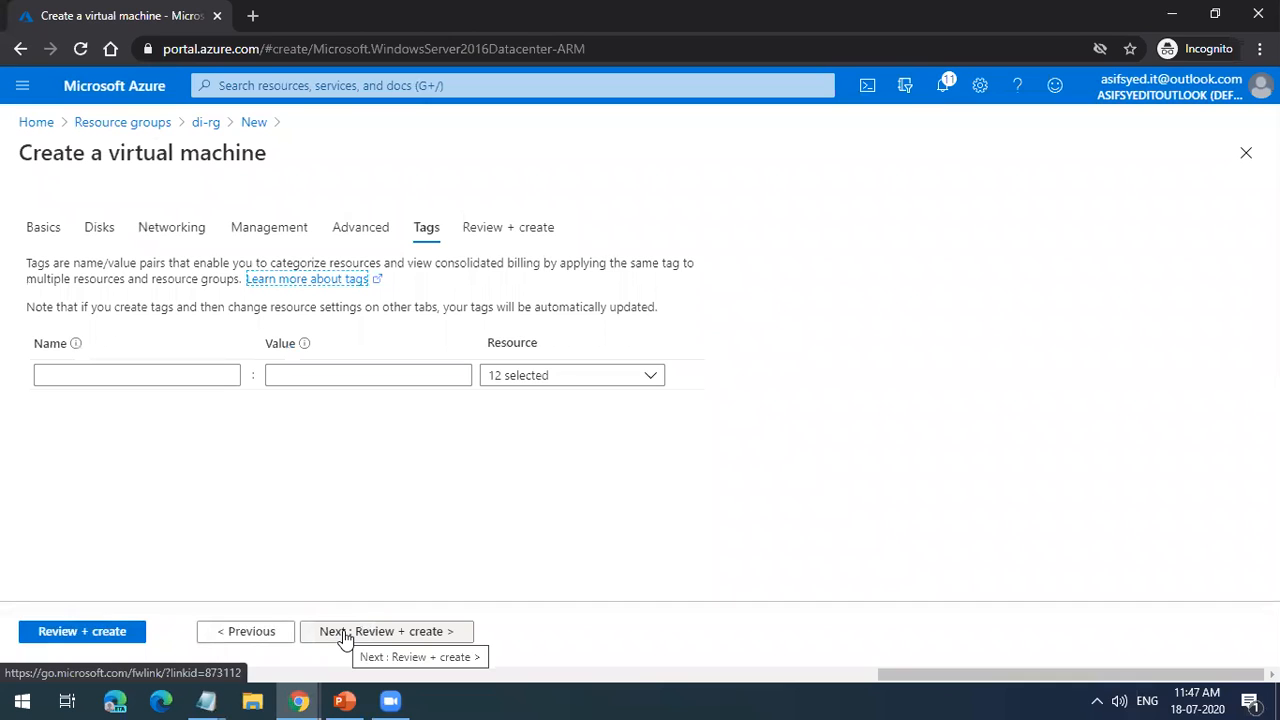
left_click(343, 634)
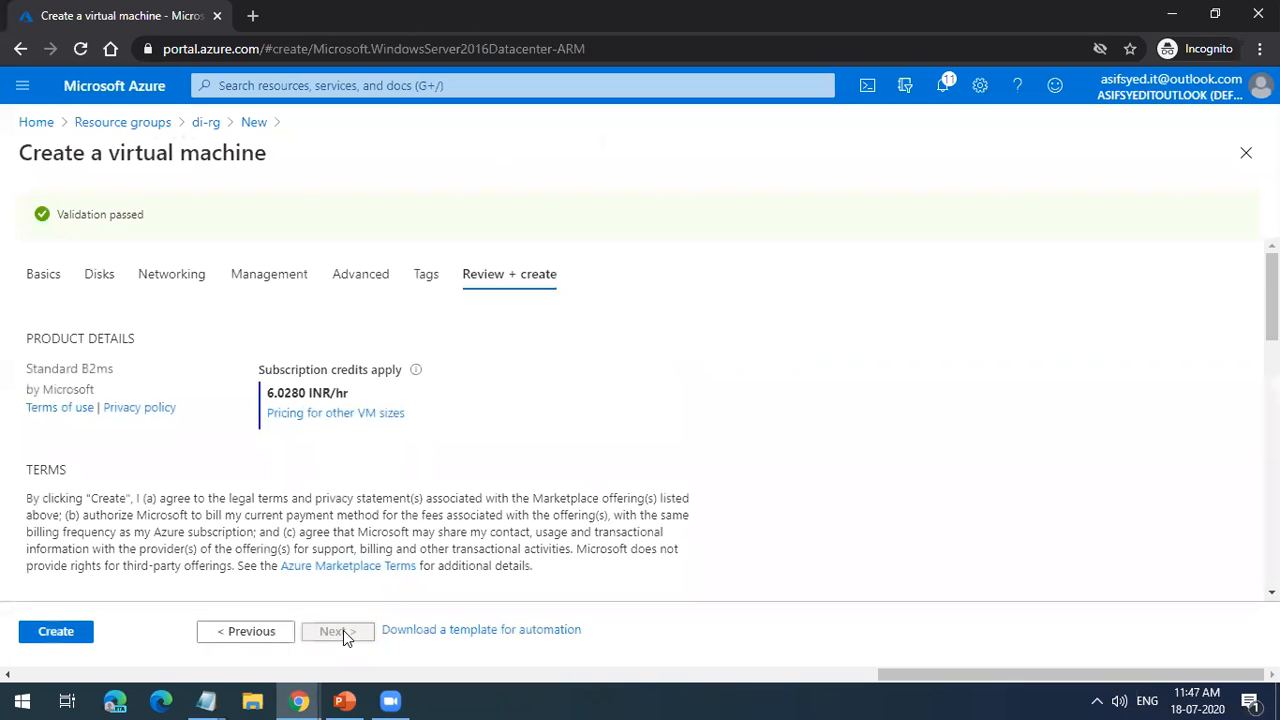
left_click(50, 632)
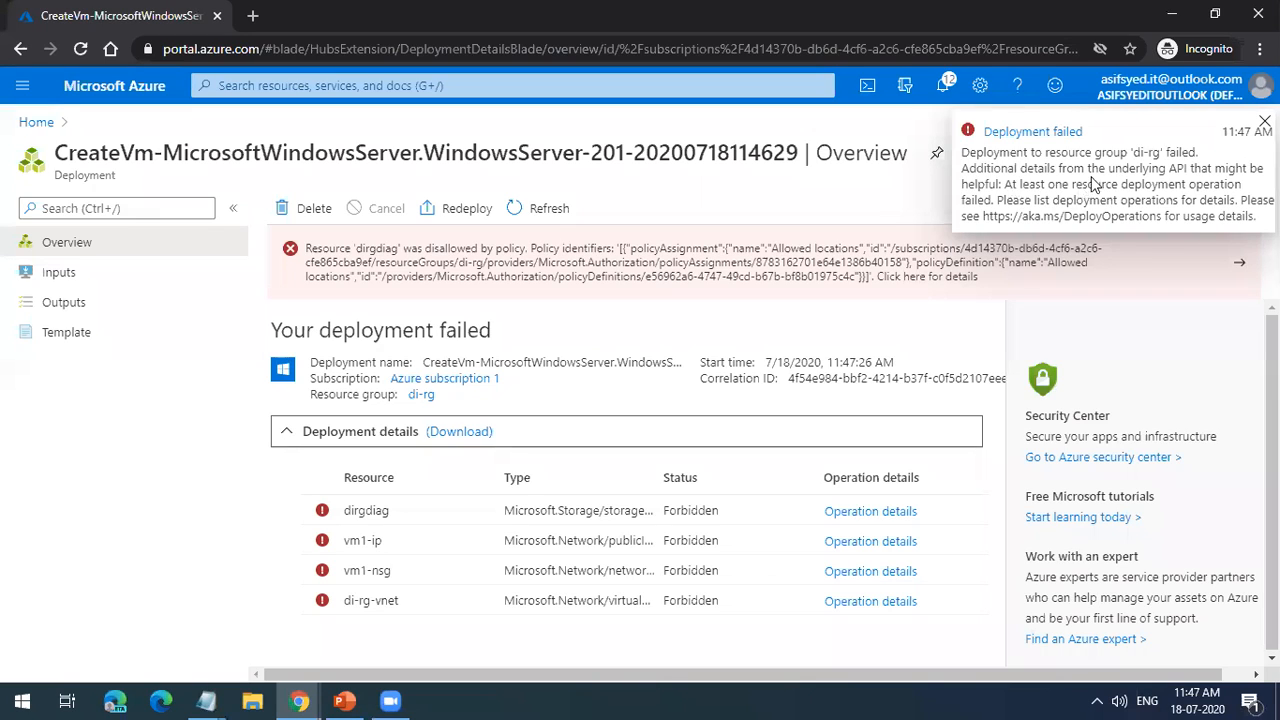
Step: Delete the virtual machine deployment from di-rg and return to the portal's home page
left_click(320, 210)
left_click(310, 322)
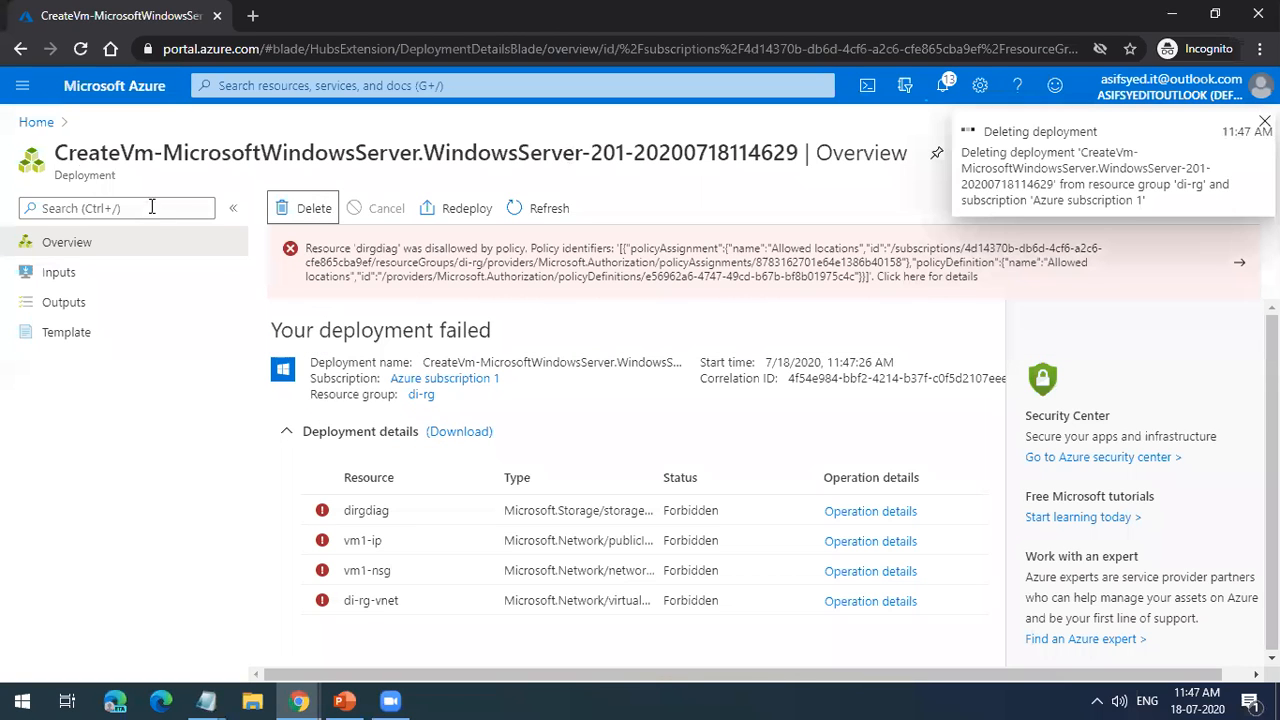
left_click(37, 122)
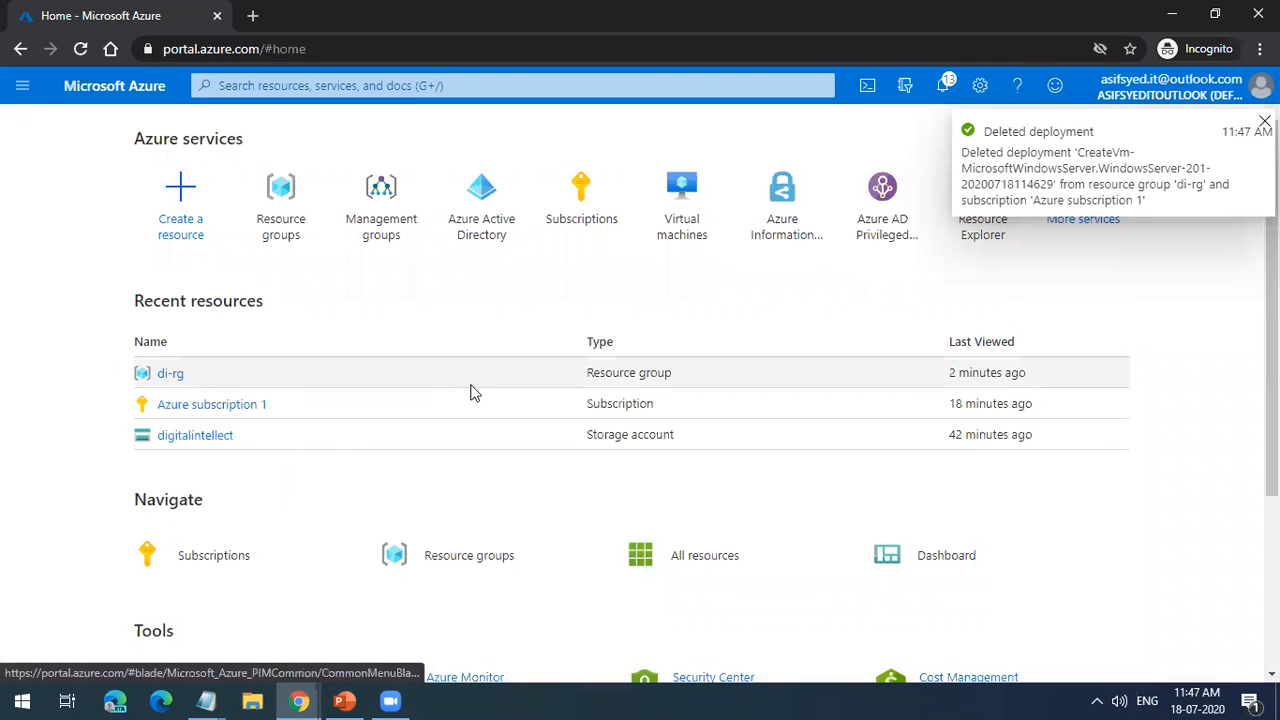
Step: Open the di-rg resource group and display its policy compliance
left_click(183, 379)
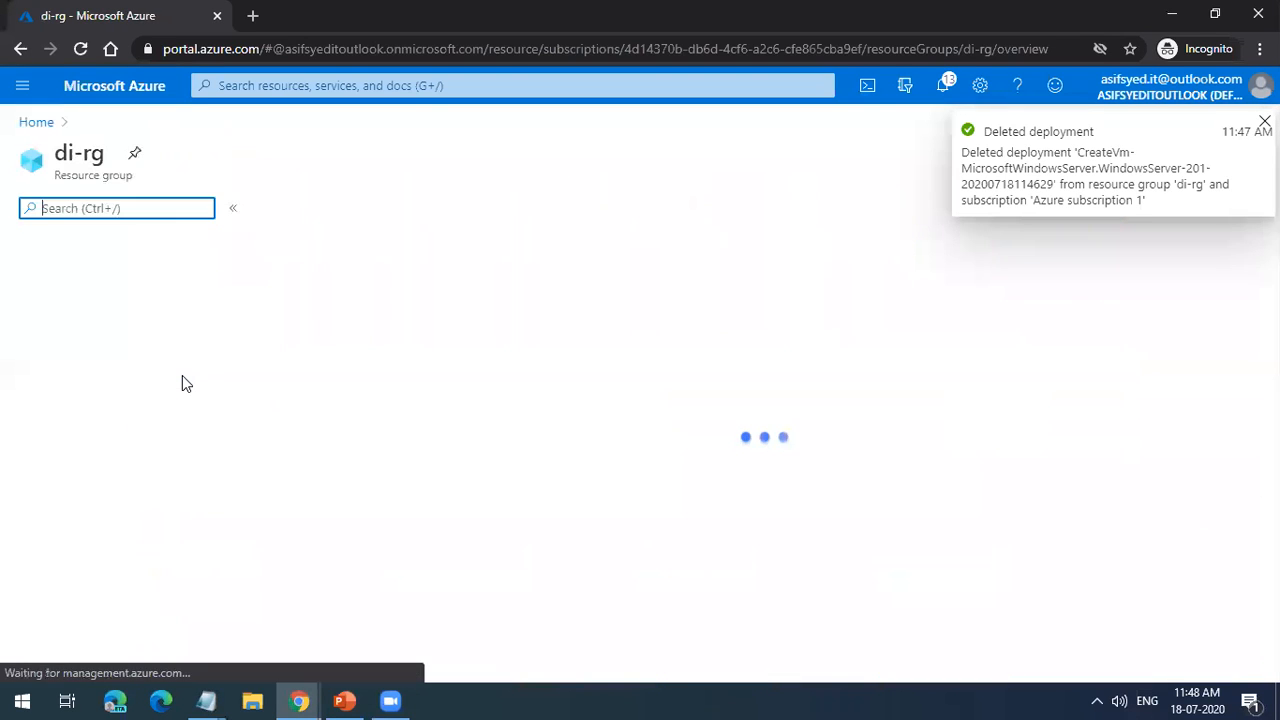
left_click(1246, 153)
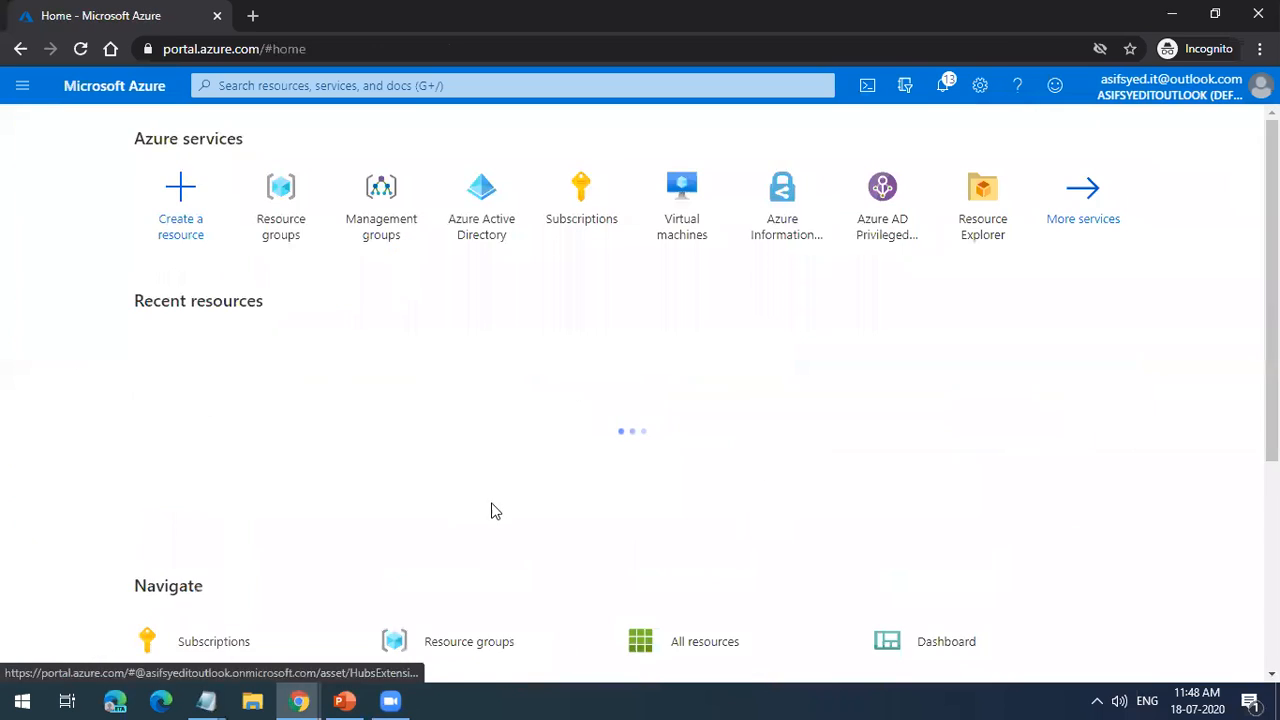
left_click(165, 375)
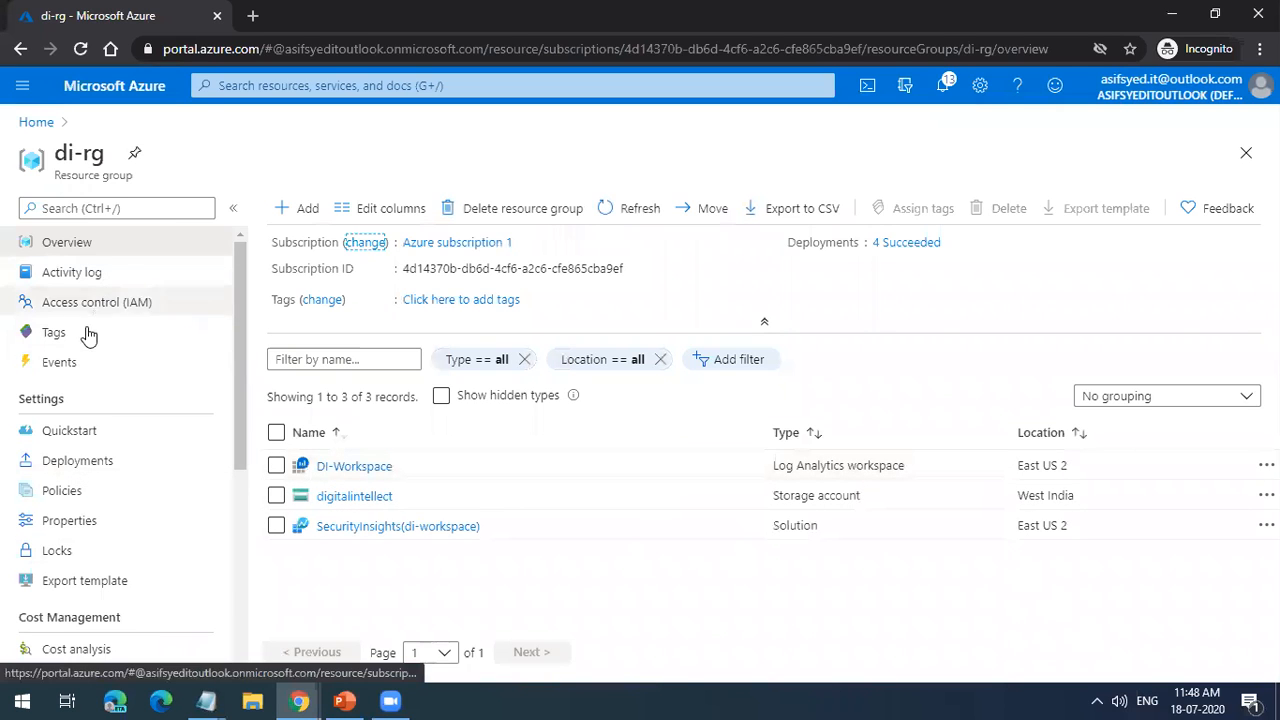
left_click(88, 500)
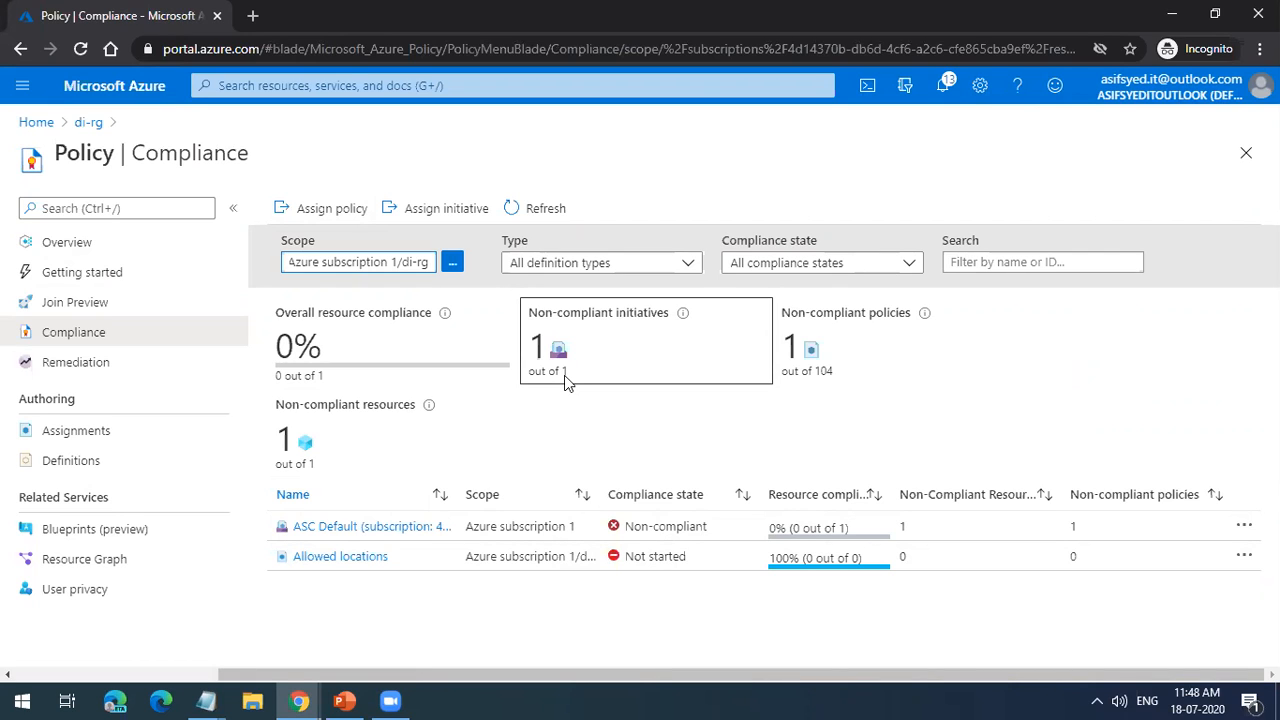
Step: Start a new policy assignment scoped to di-rg and browse the available policy definitions
left_click(313, 212)
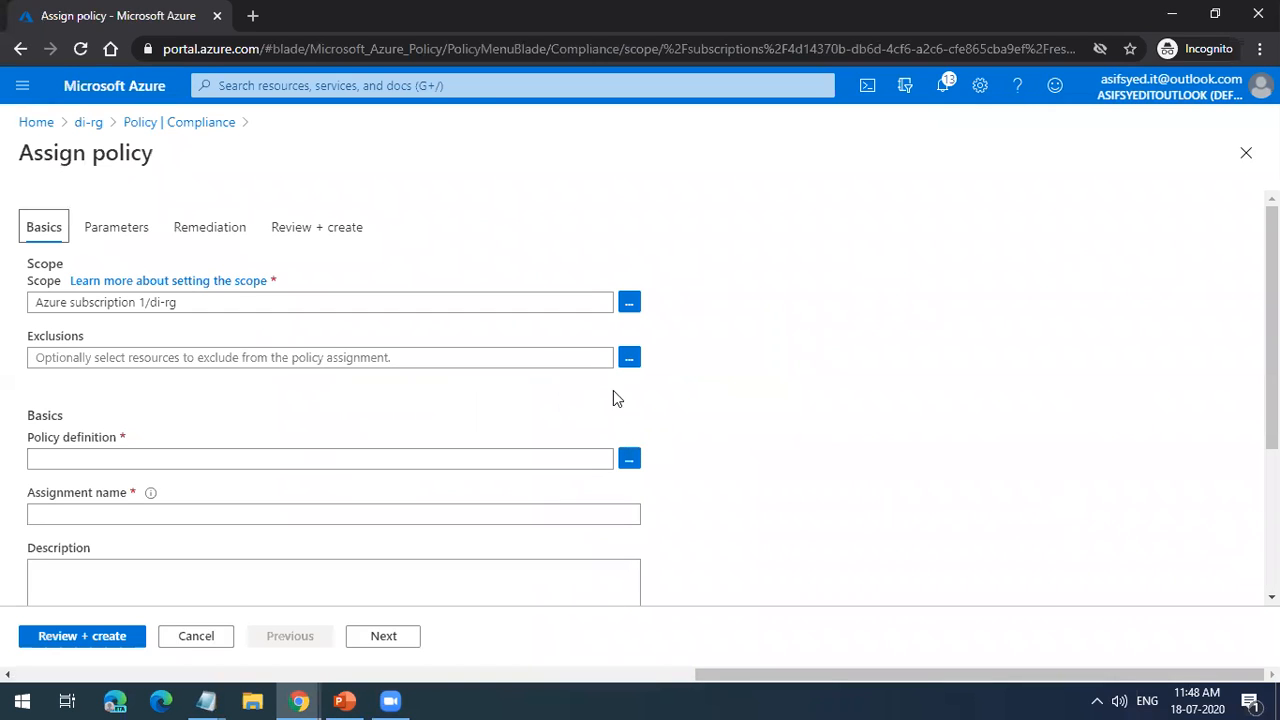
left_click(626, 459)
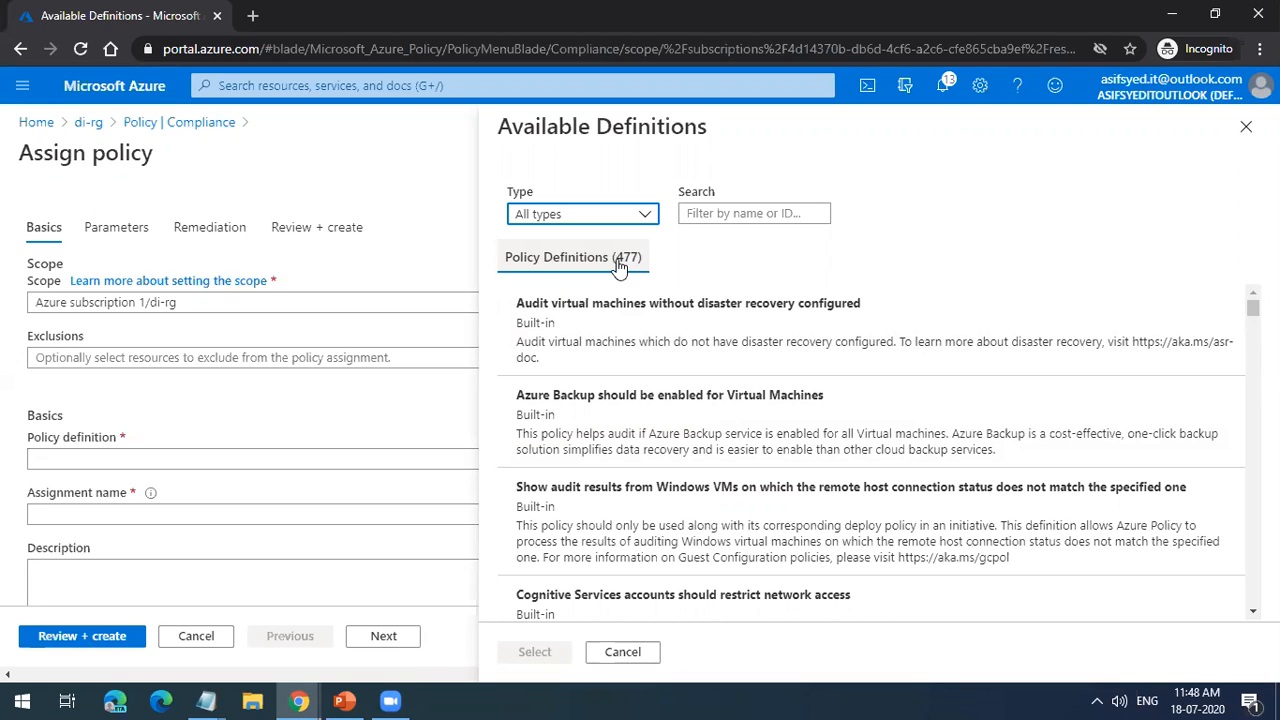
scroll(789, 467, "down", 5)
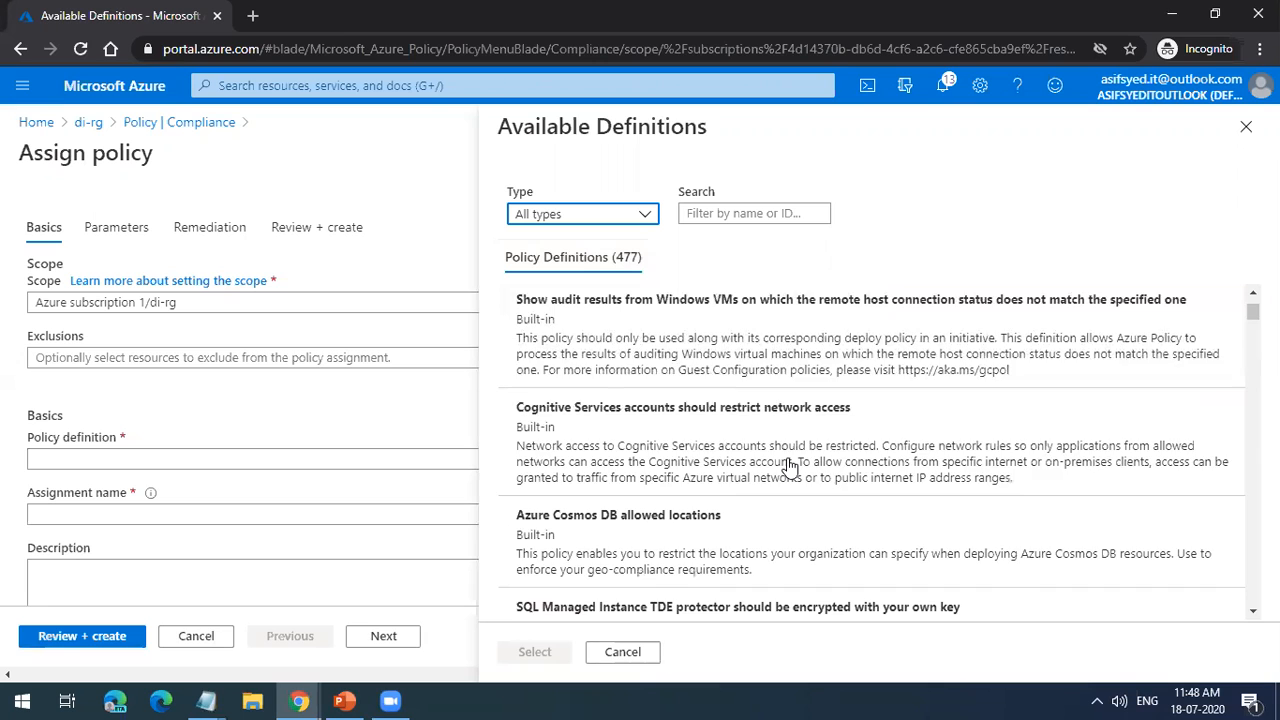
scroll(789, 467, "down", 2)
scroll(789, 467, "down", 3)
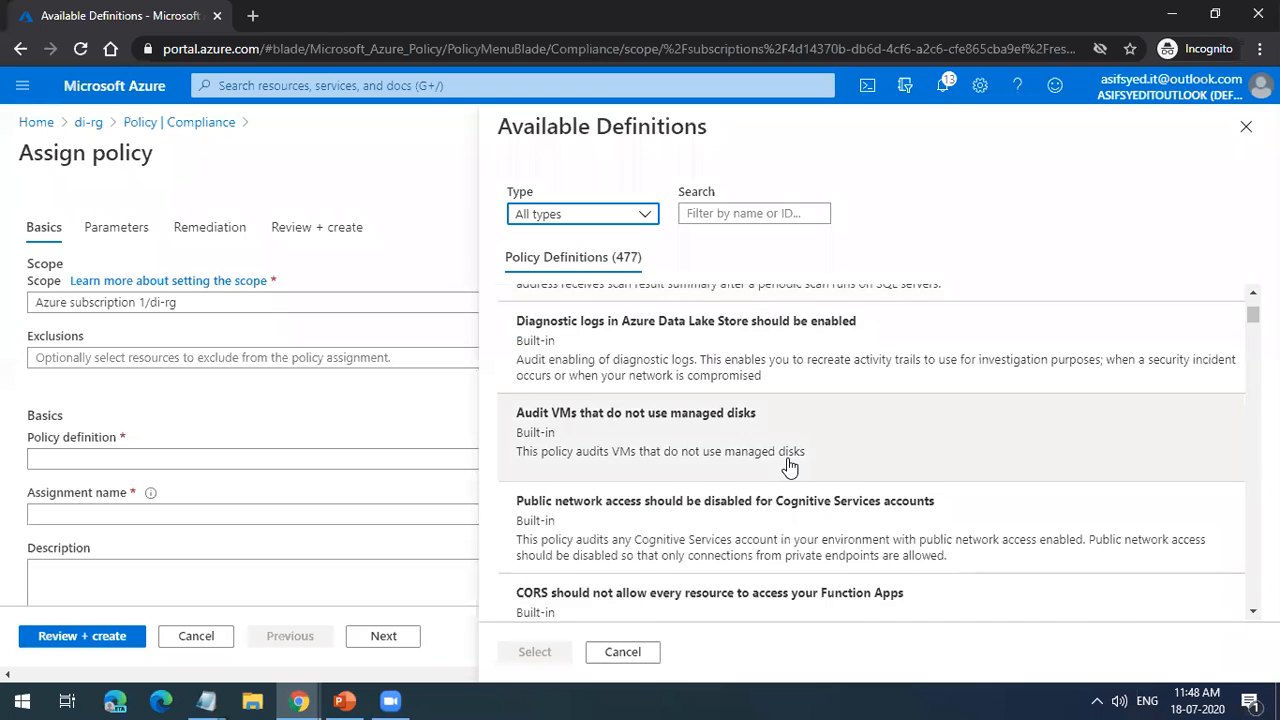
scroll(789, 467, "down", 3)
scroll(765, 400, "up", 3)
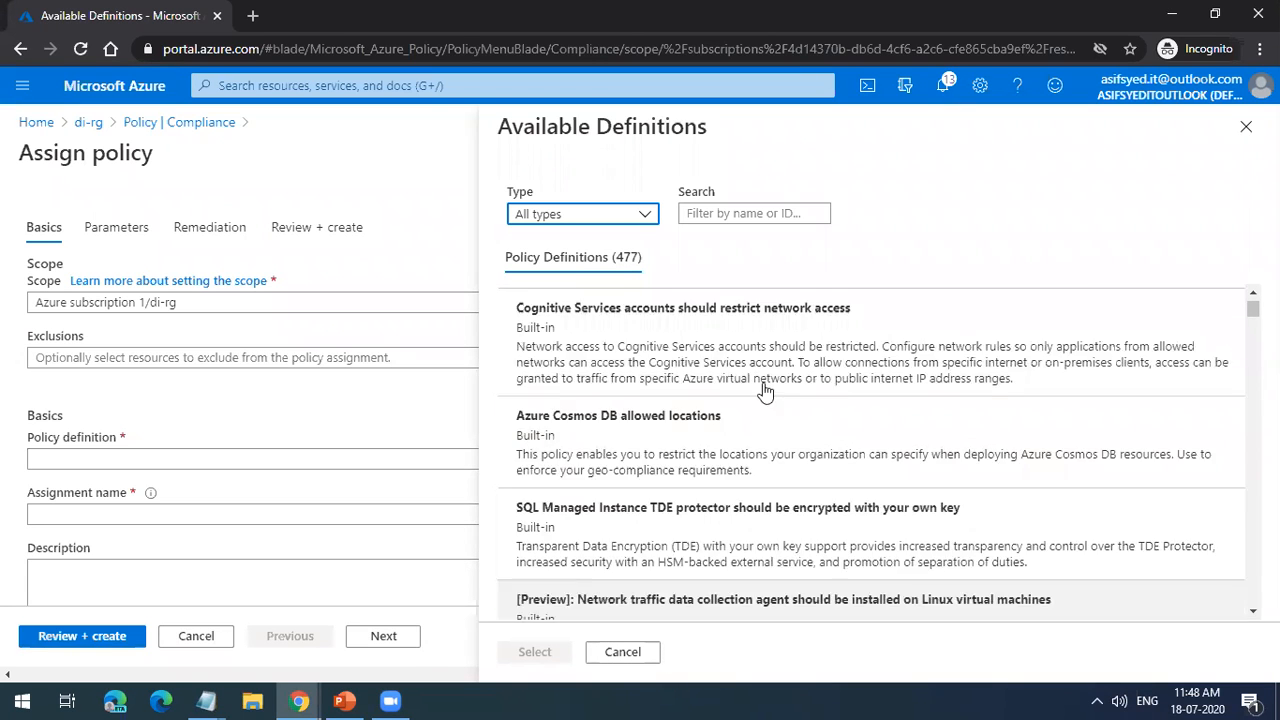
Step: Filter the definitions by "allowed" and choose Allowed virtual machine size SKUs as the assignment's policy definition
left_click(747, 207)
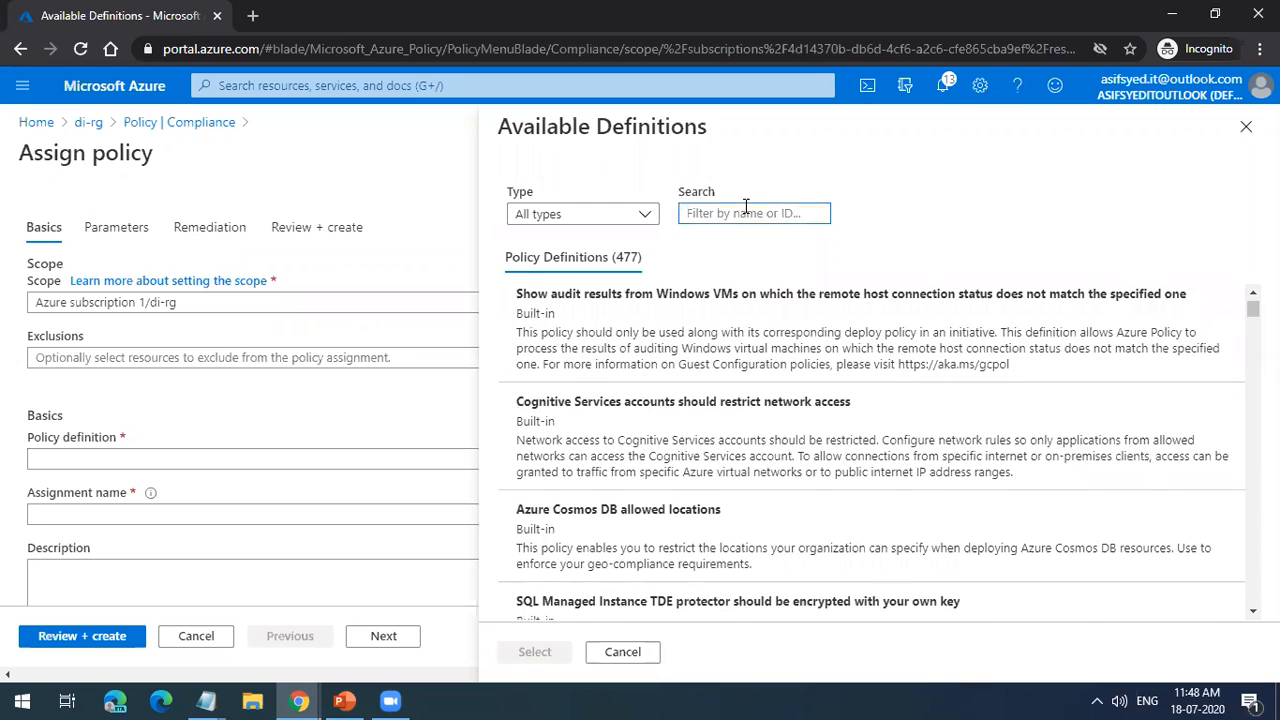
type("allowed")
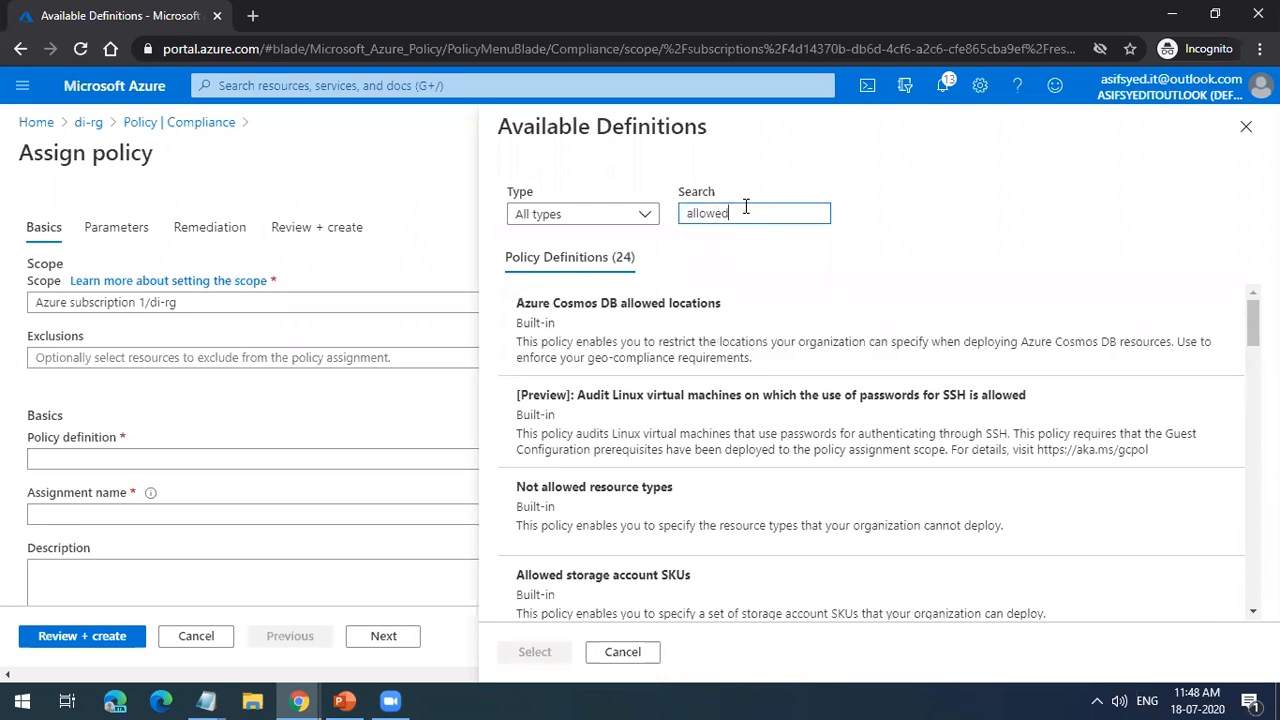
scroll(820, 505, "down", 2)
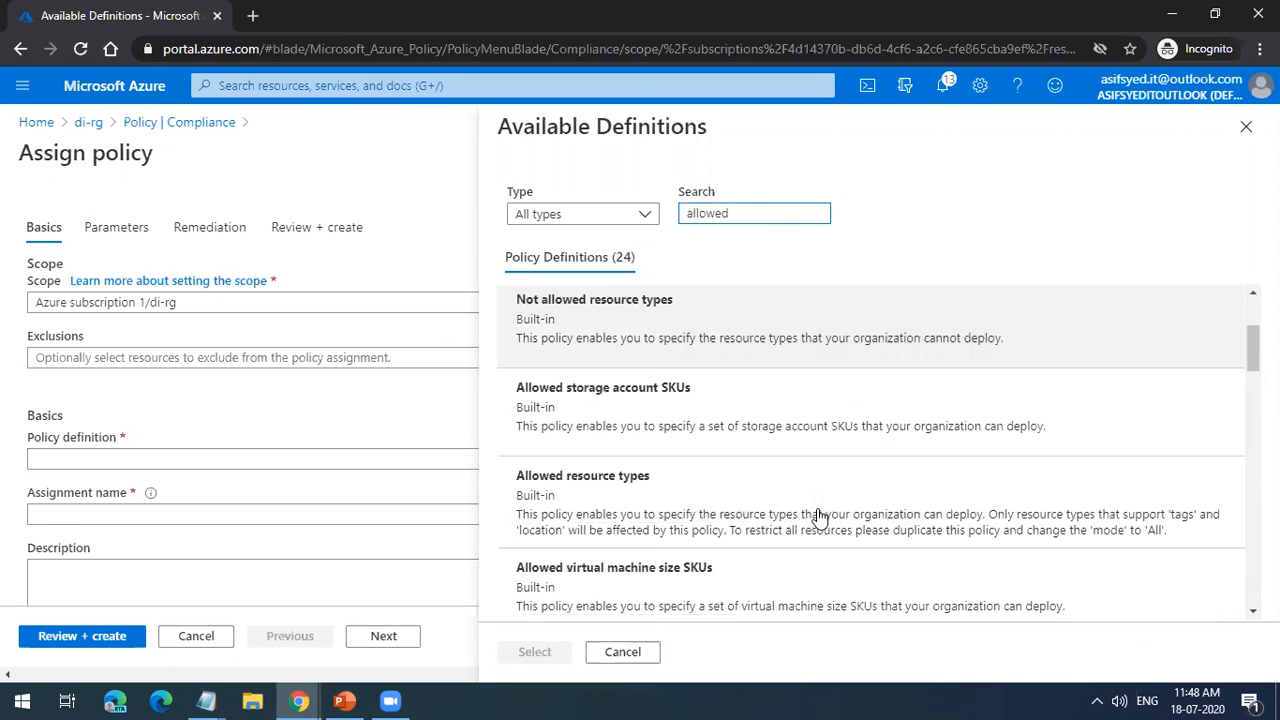
left_click(789, 579)
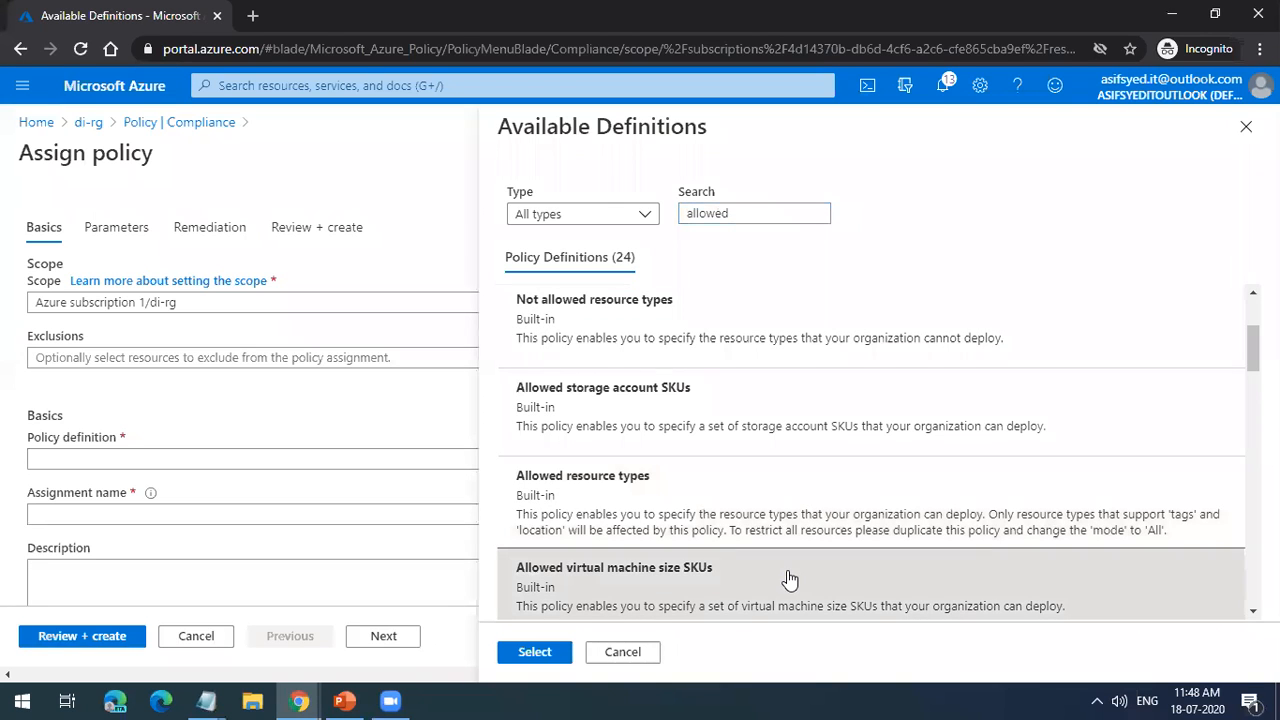
left_click(560, 660)
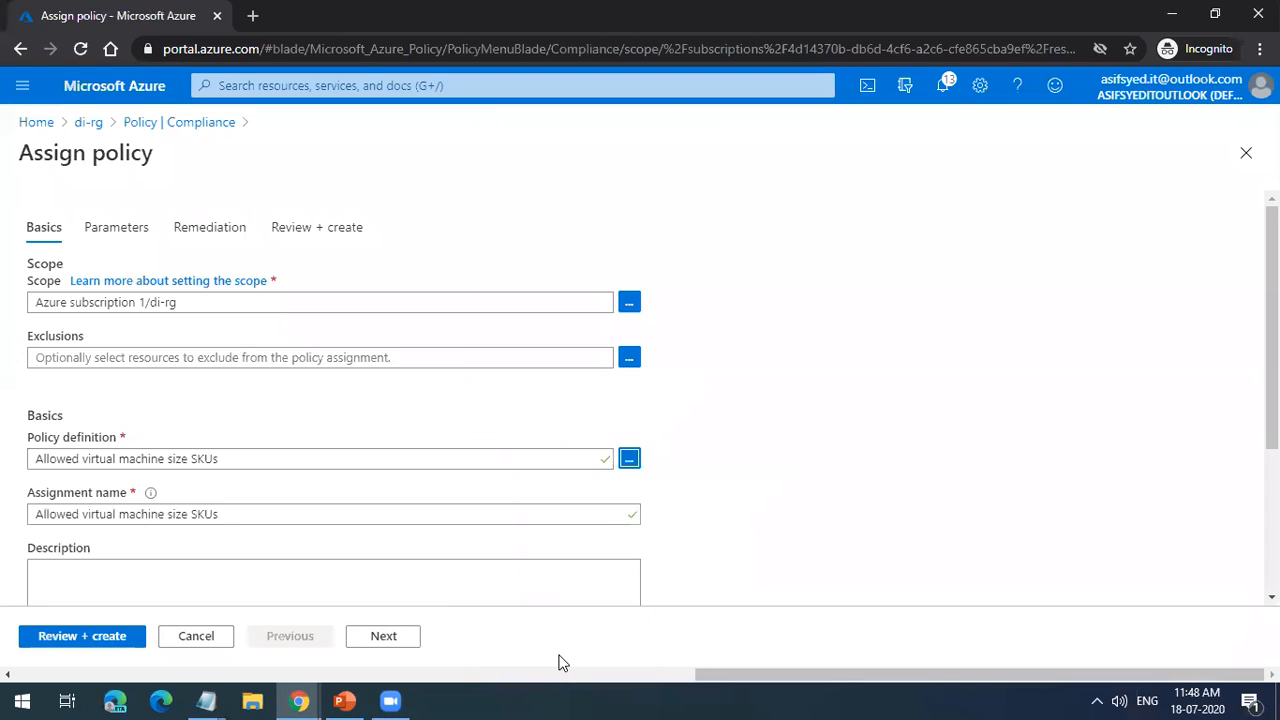
Step: Continue to the assignment's parameters and select Standard_D2 as an allowed size SKU
scroll(558, 570, "down", 3)
left_click(381, 640)
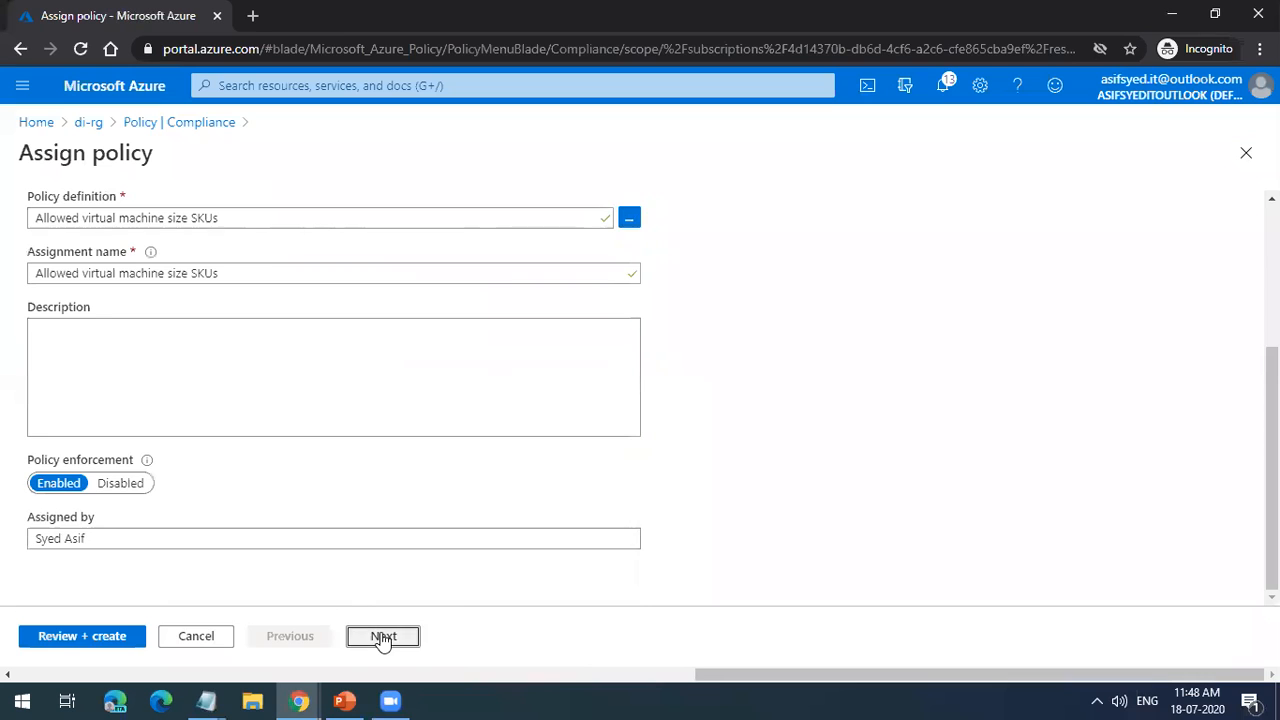
left_click(480, 320)
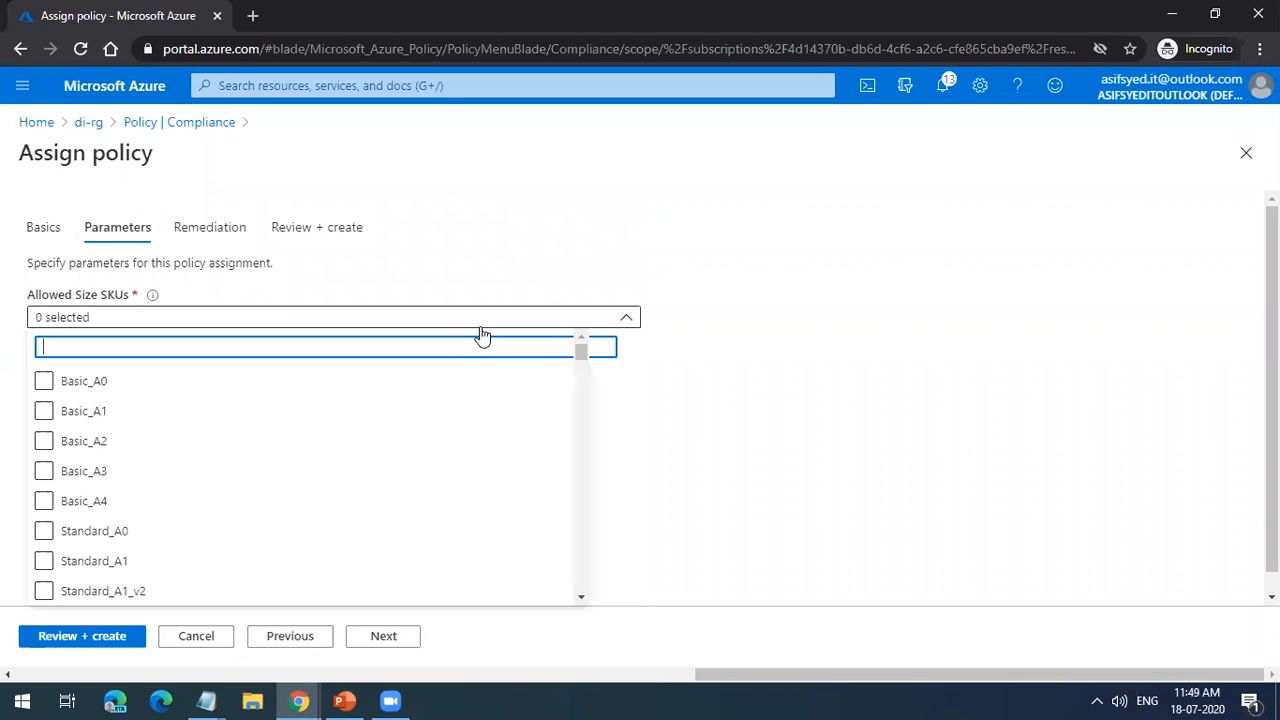
scroll(463, 469, "down", 5)
scroll(463, 469, "down", 5)
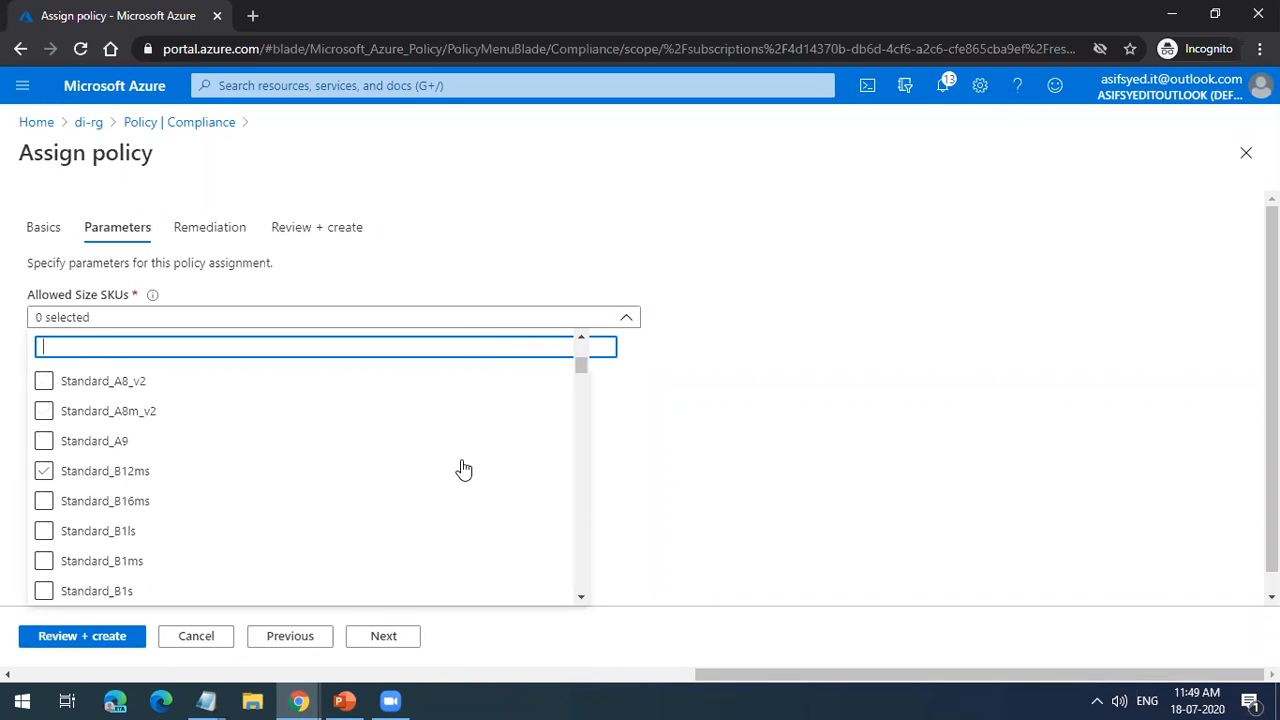
scroll(461, 488, "down", 10)
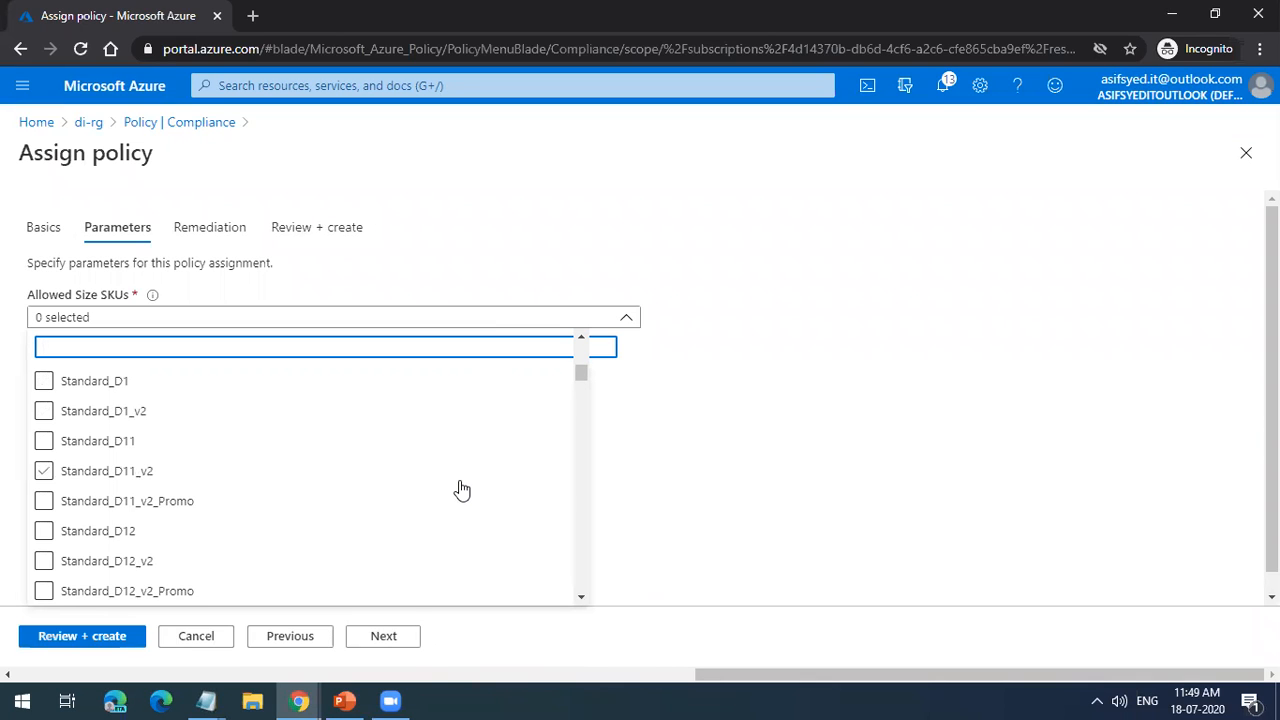
left_click(44, 593)
scroll(166, 557, "down", 2)
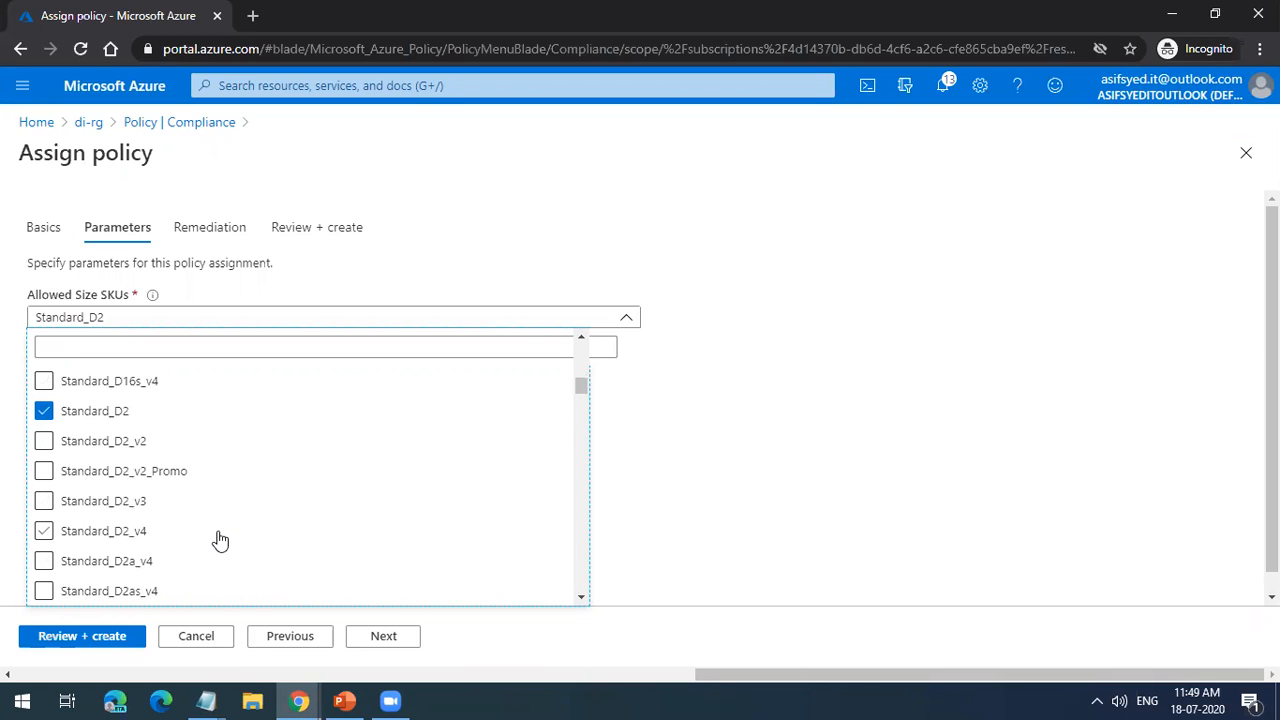
Step: Try adding Basic_A0 through Basic_A4 to the allowed size SKUs and discard the unsaved policy assignment
scroll(250, 500, "up", 10)
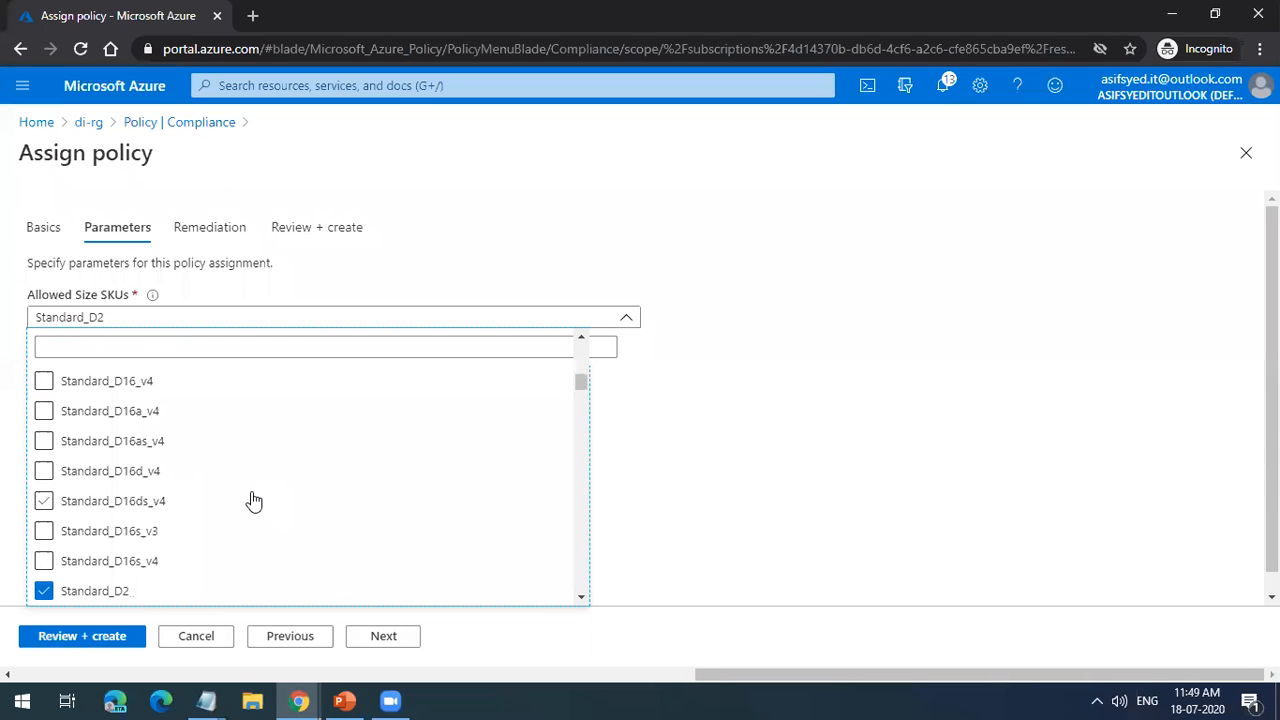
scroll(251, 500, "down", 10)
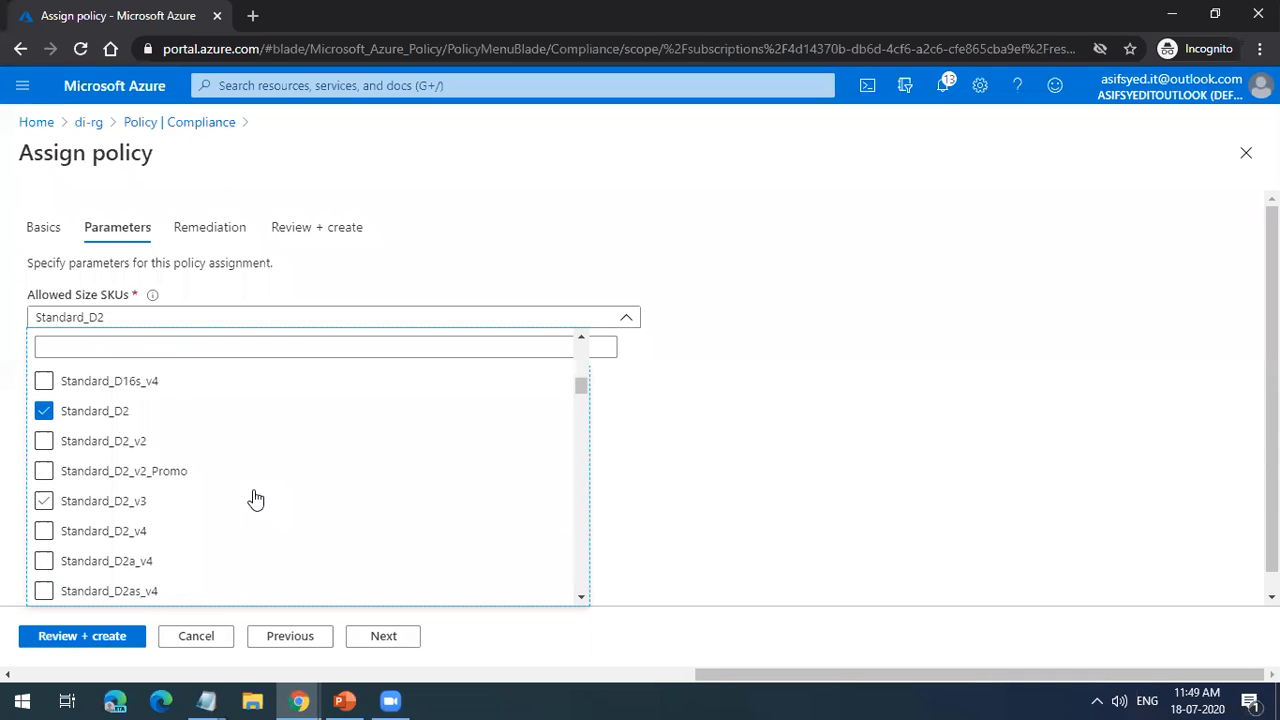
left_click_drag(580, 410, 580, 358)
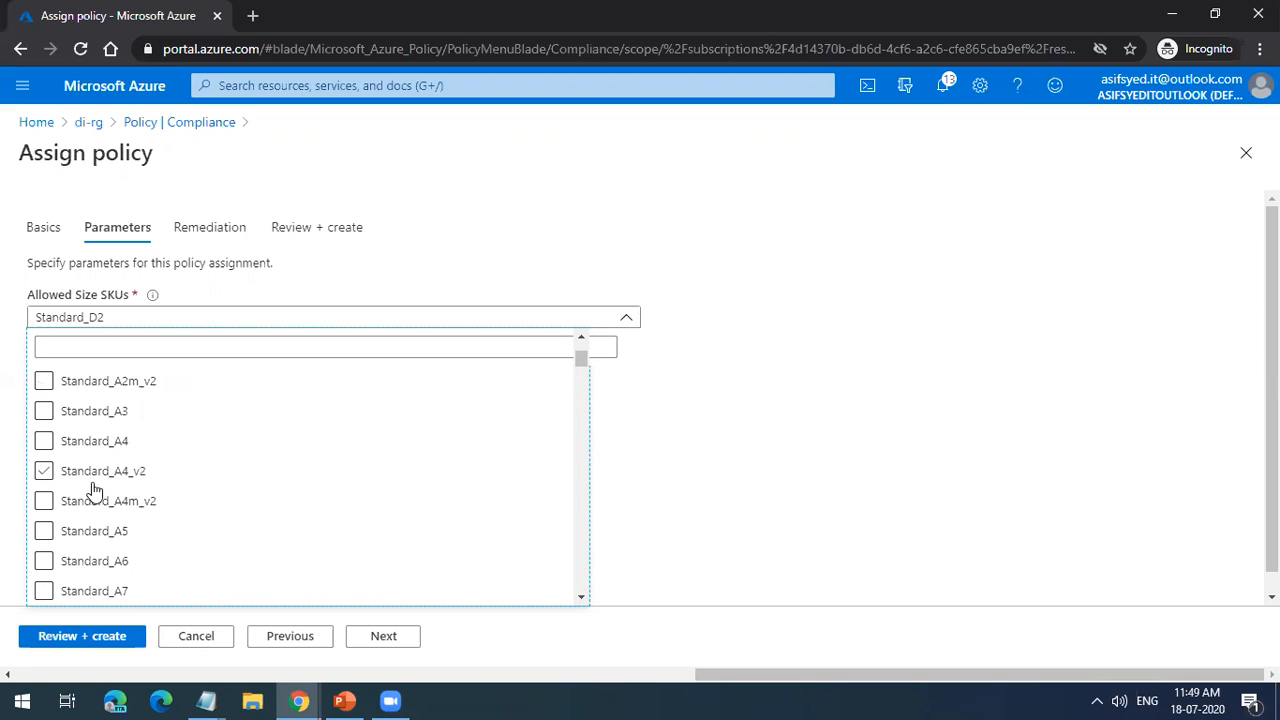
scroll(125, 463, "up", 3)
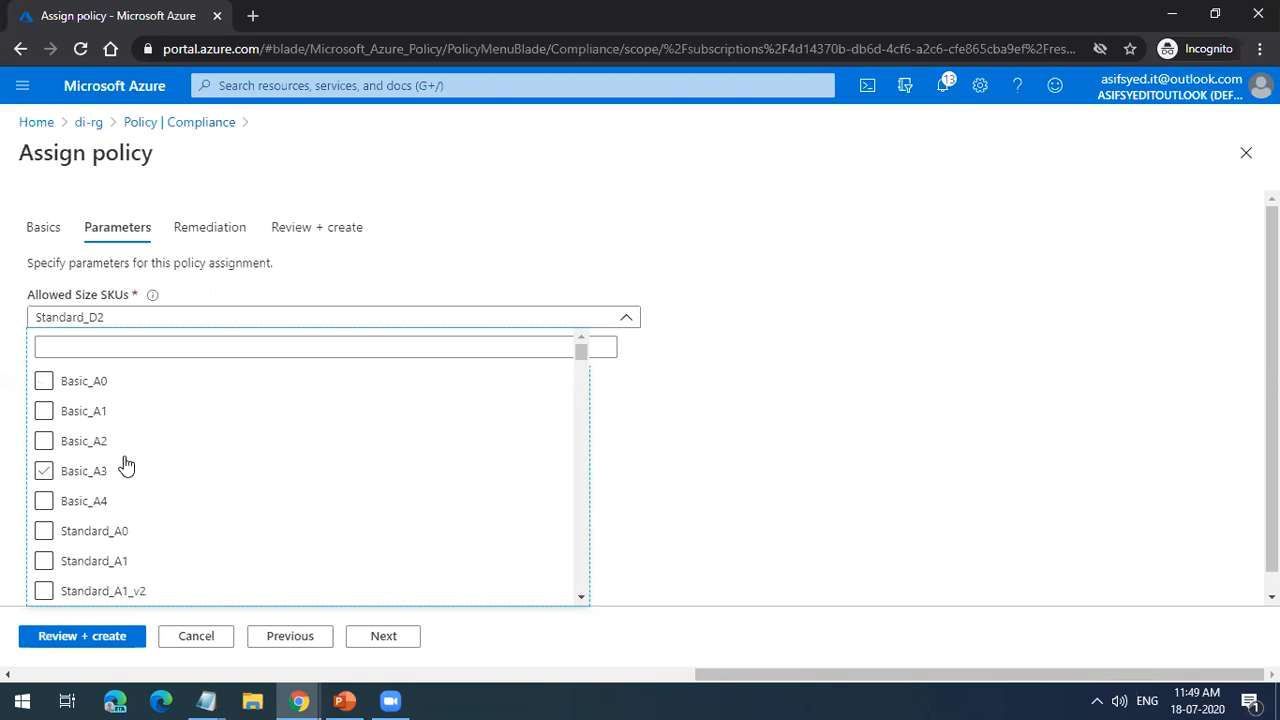
left_click(44, 381)
left_click(44, 411)
left_click(44, 441)
left_click(44, 471)
left_click(44, 501)
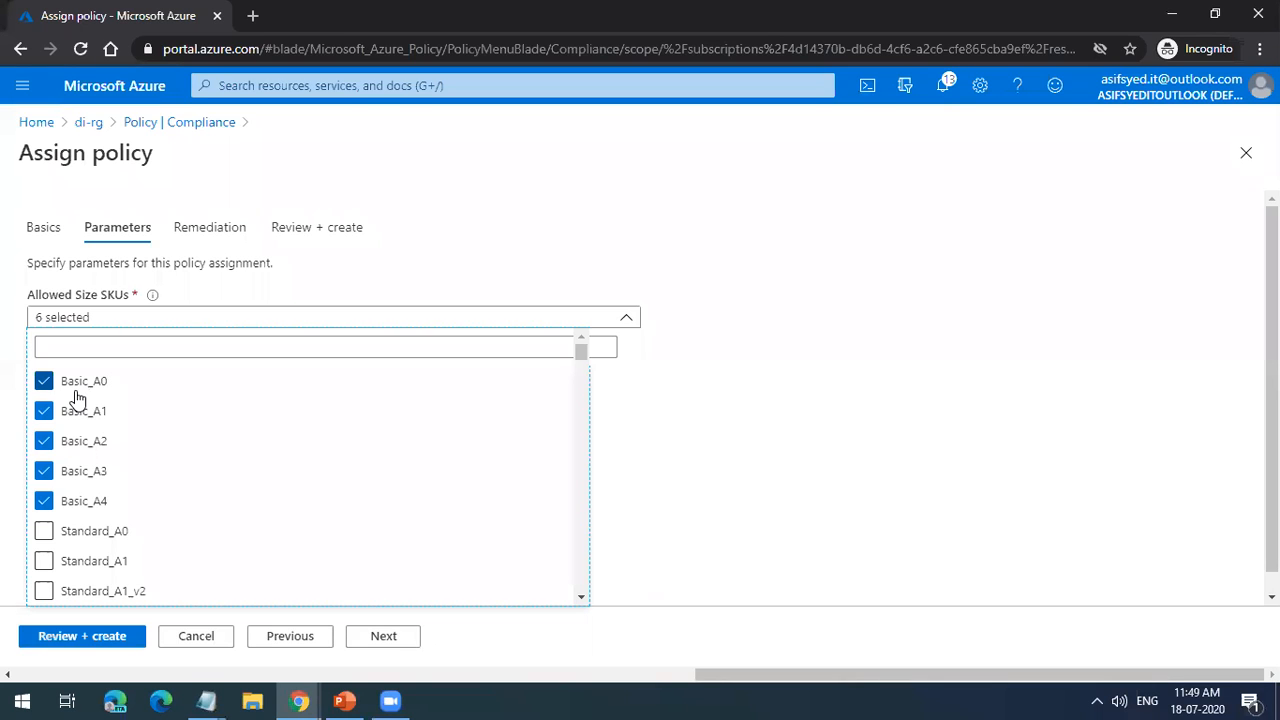
left_click(1245, 153)
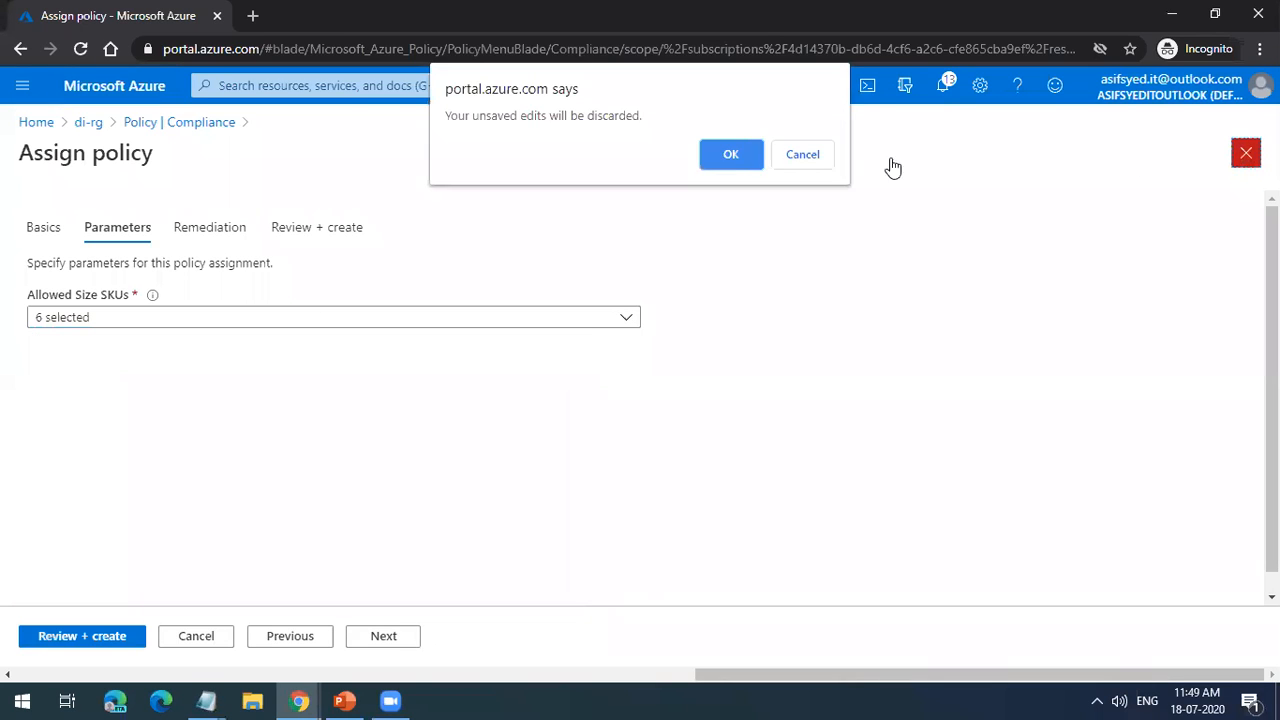
left_click(733, 155)
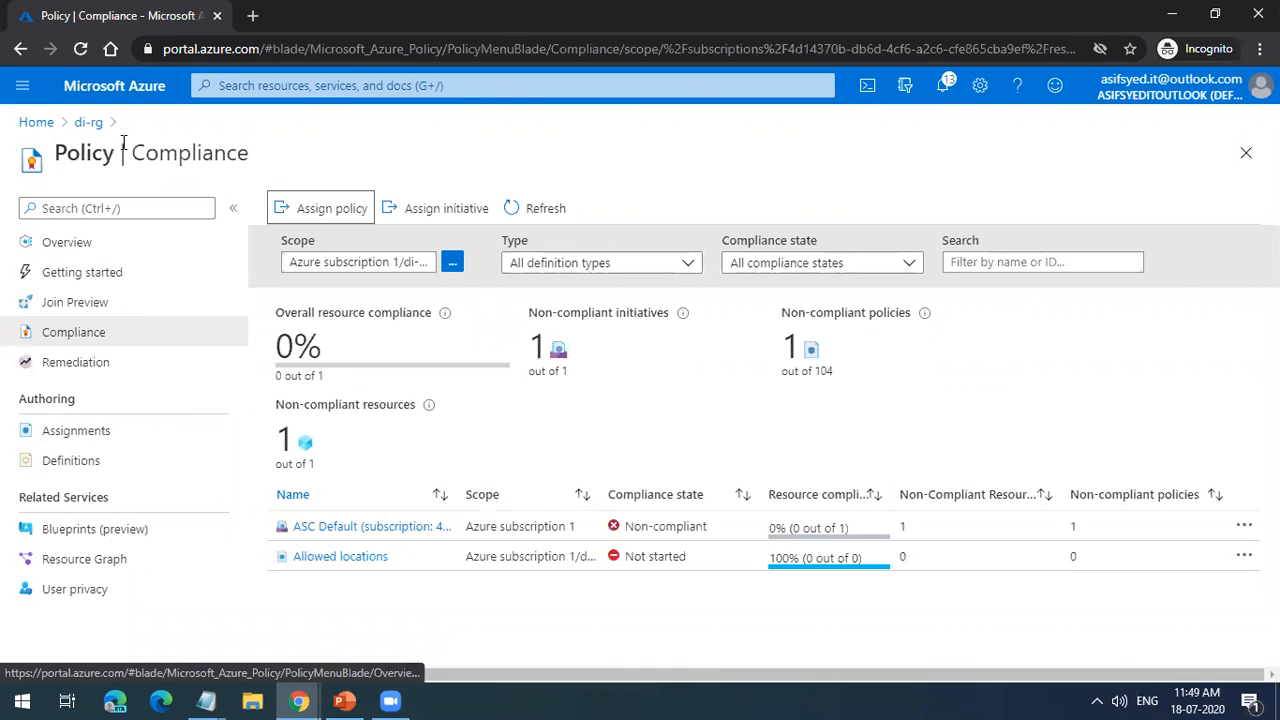
Step: Reopen the policy compliance of di-rg and delete its Allowed locations policy assignment
left_click(89, 122)
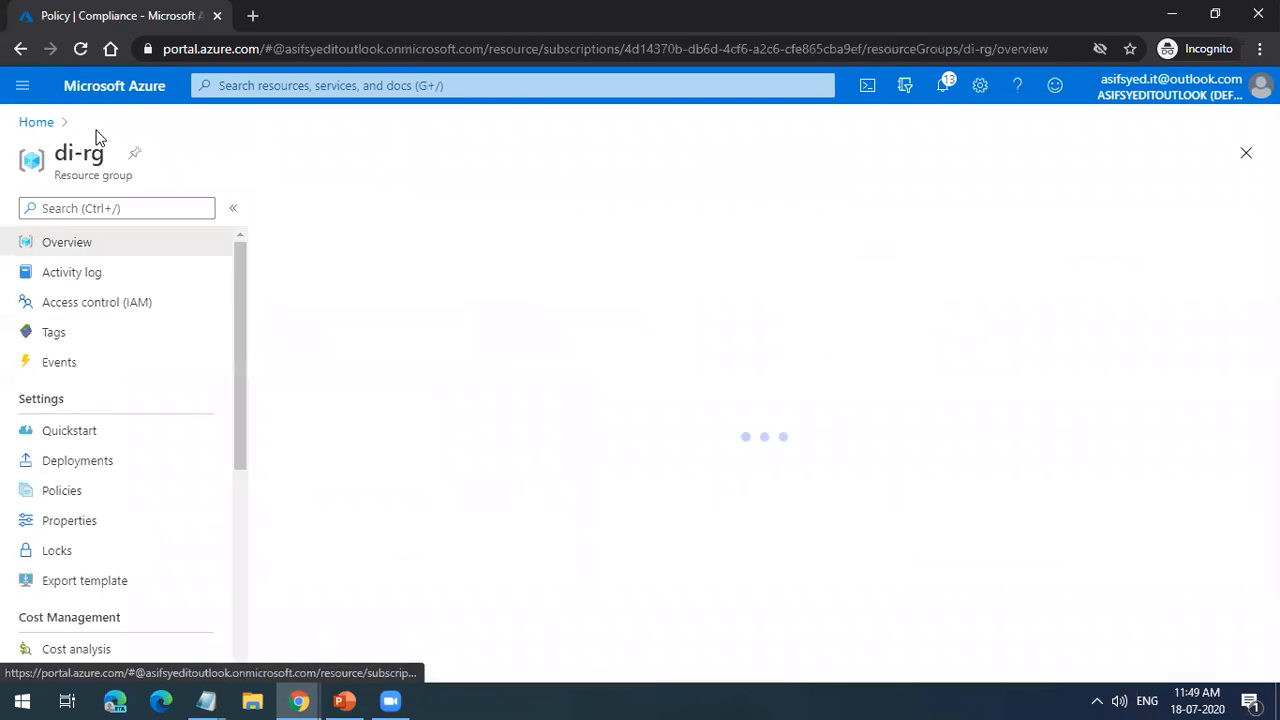
left_click(126, 494)
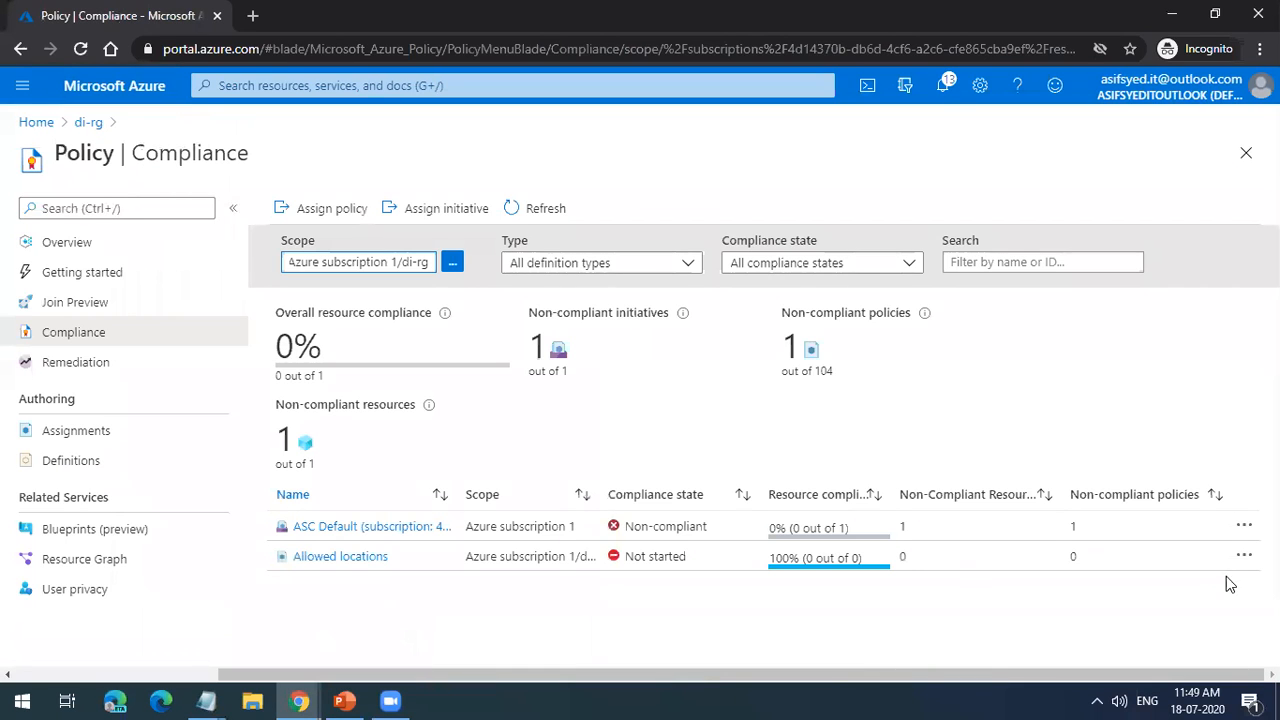
left_click(1244, 556)
left_click(1110, 597)
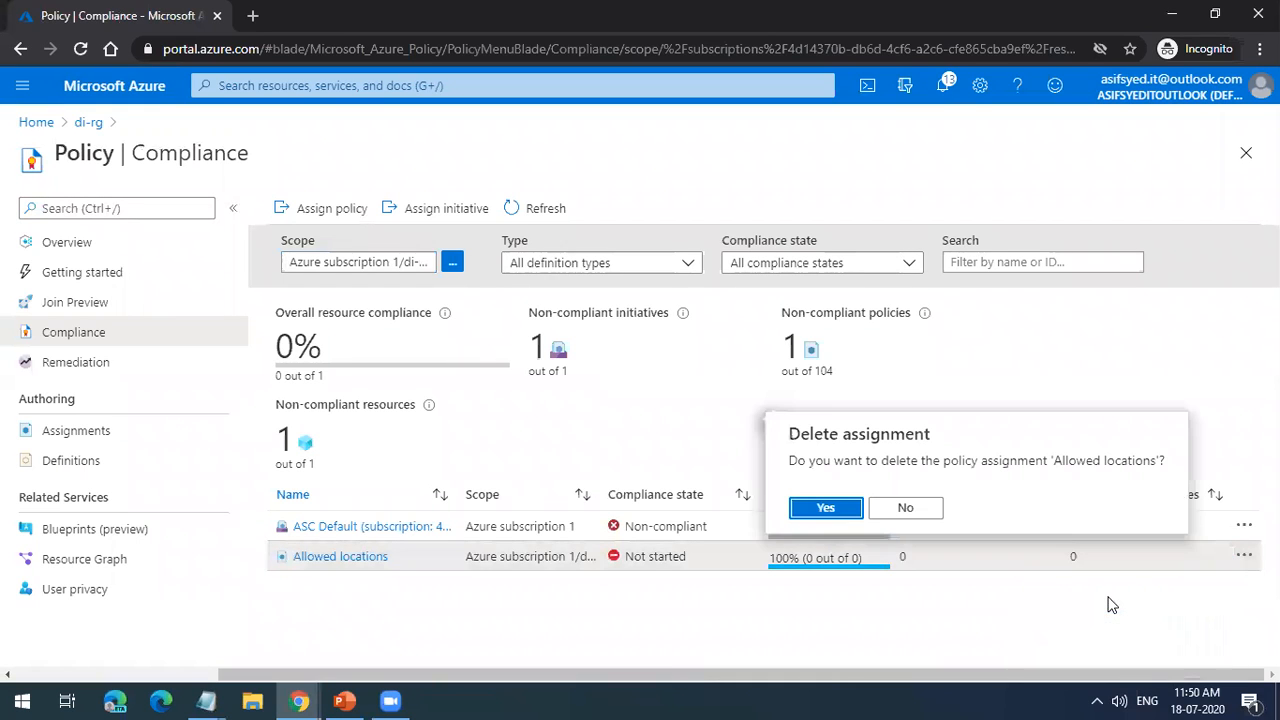
left_click(825, 508)
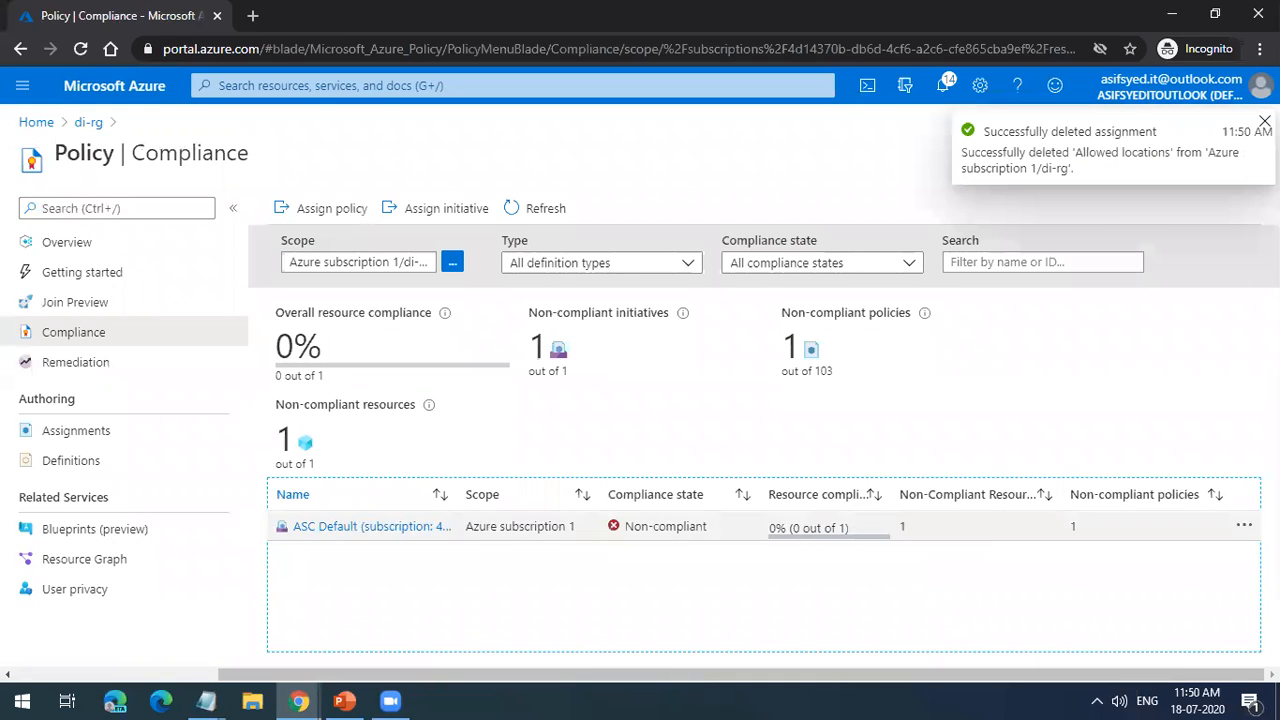
Step: Delete the ASC Default initiative assignment and dismiss the deletion notifications
left_click(1244, 527)
left_click(1100, 569)
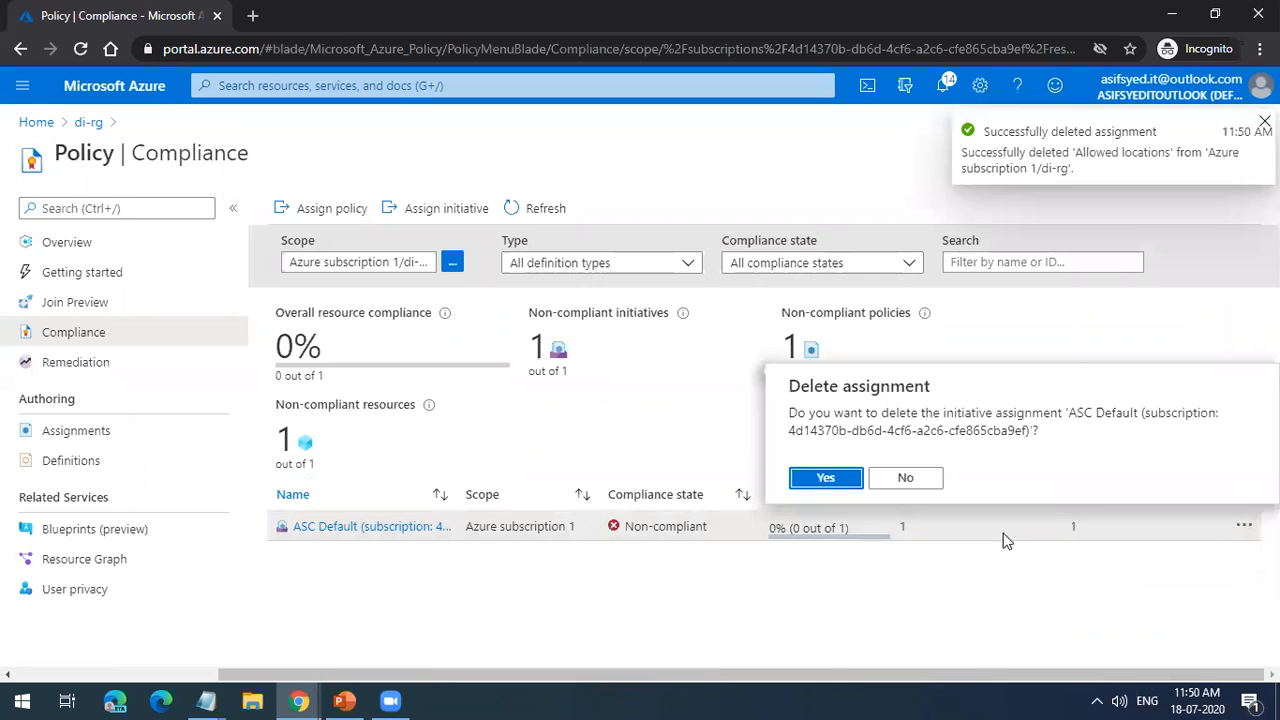
left_click(827, 479)
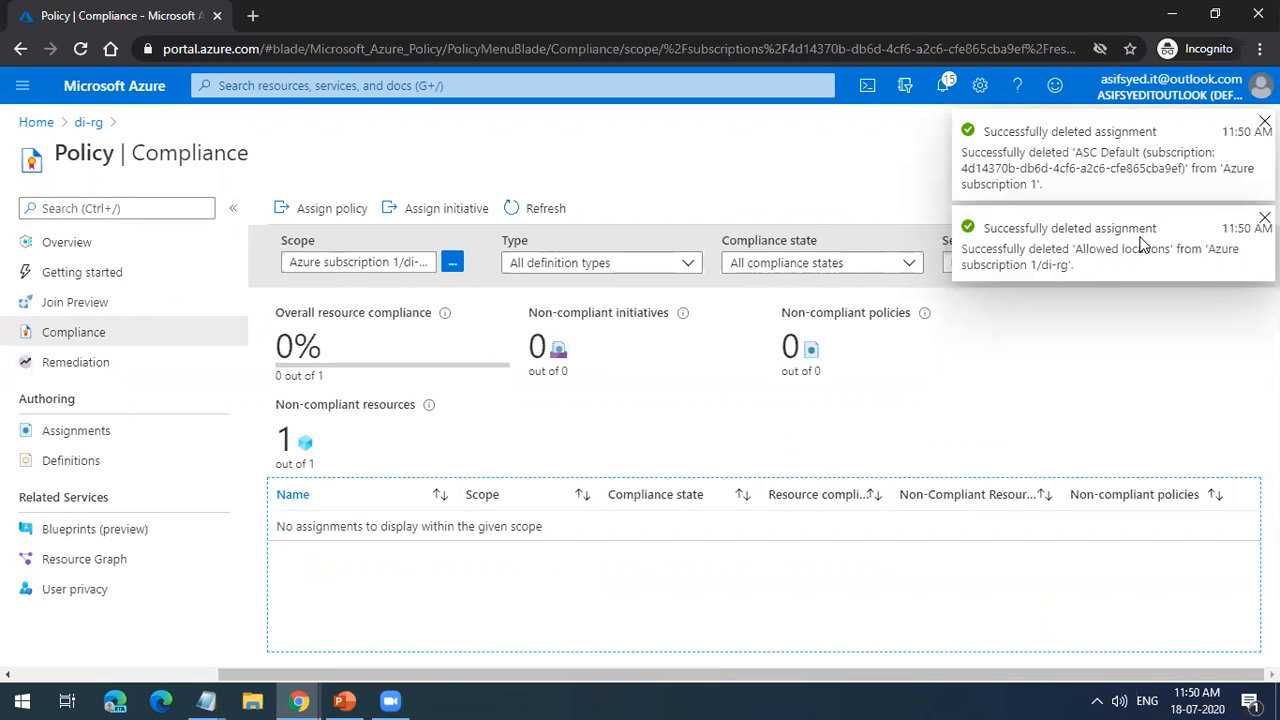
left_click(1265, 121)
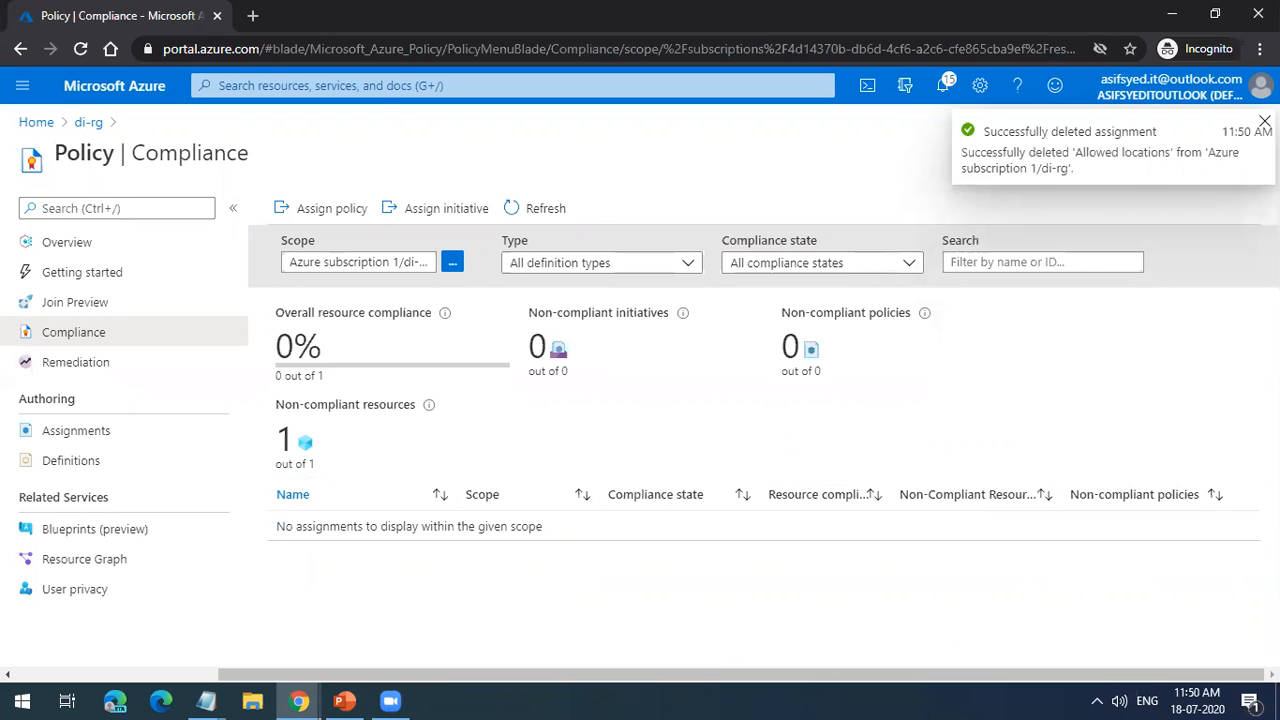
left_click(1265, 121)
Step: Return to the portal home, open Azure subscription 1 and display its policy compliance
left_click(88, 122)
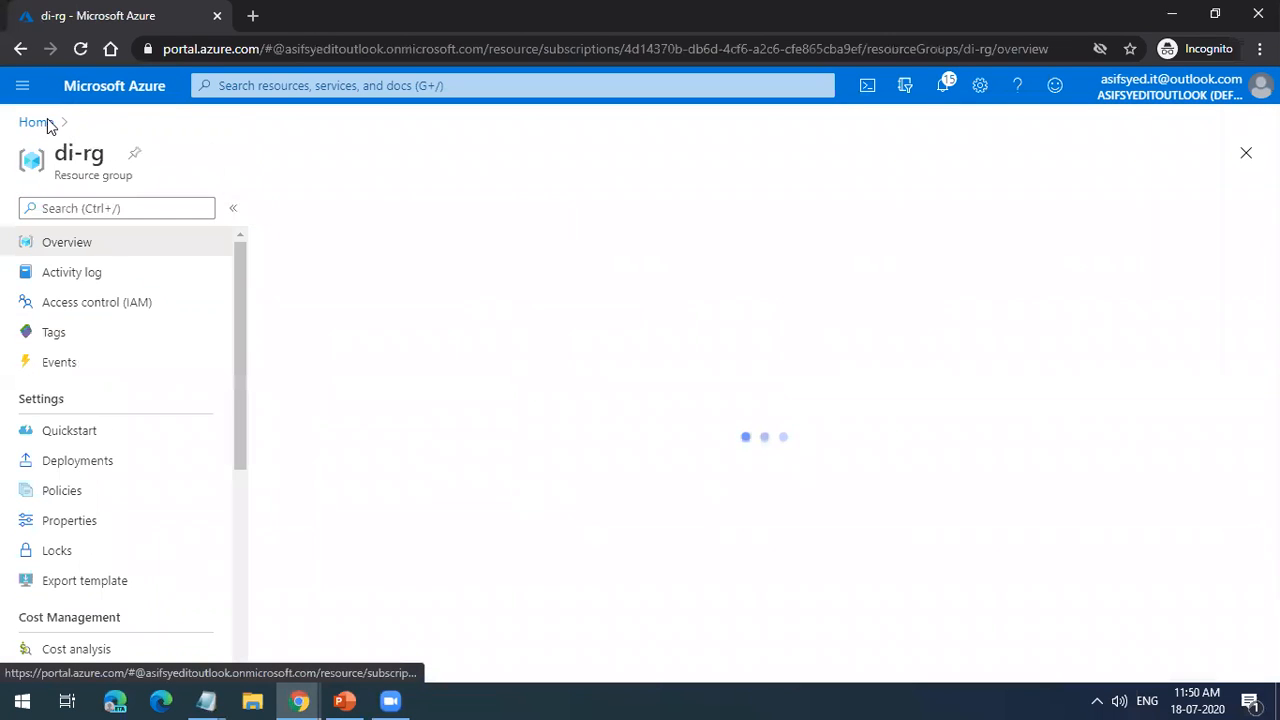
left_click(45, 122)
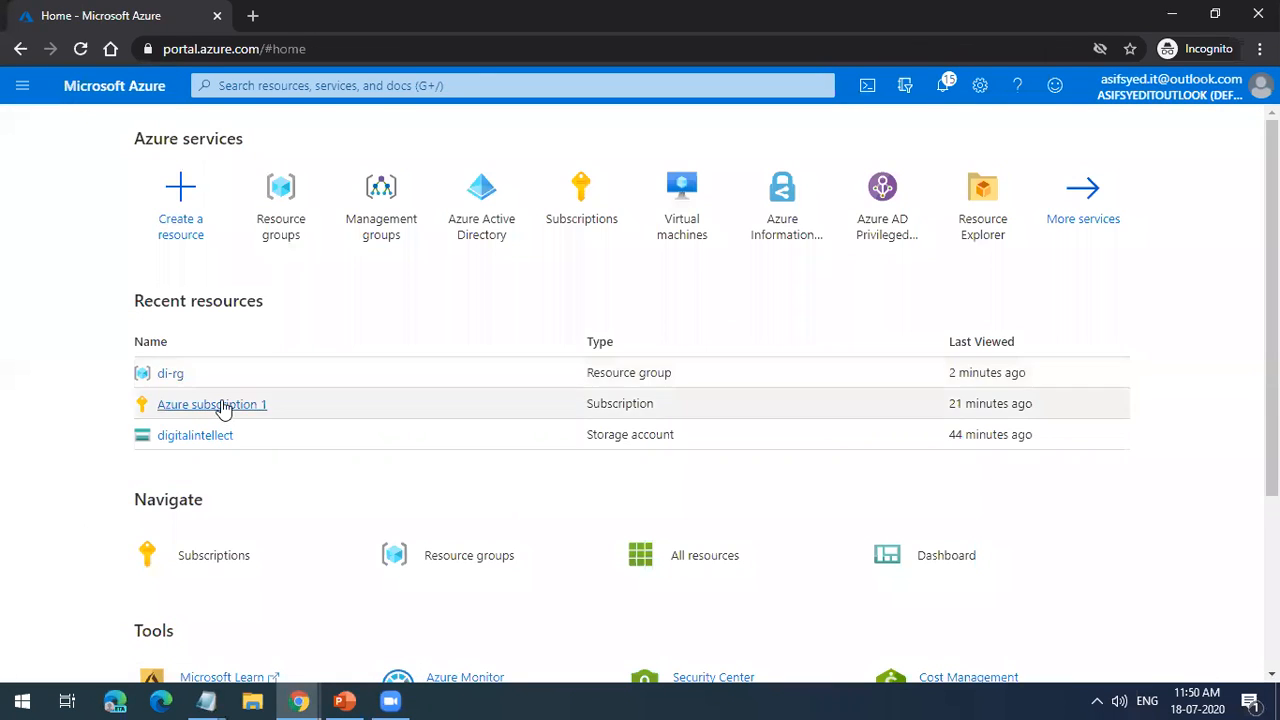
left_click(222, 406)
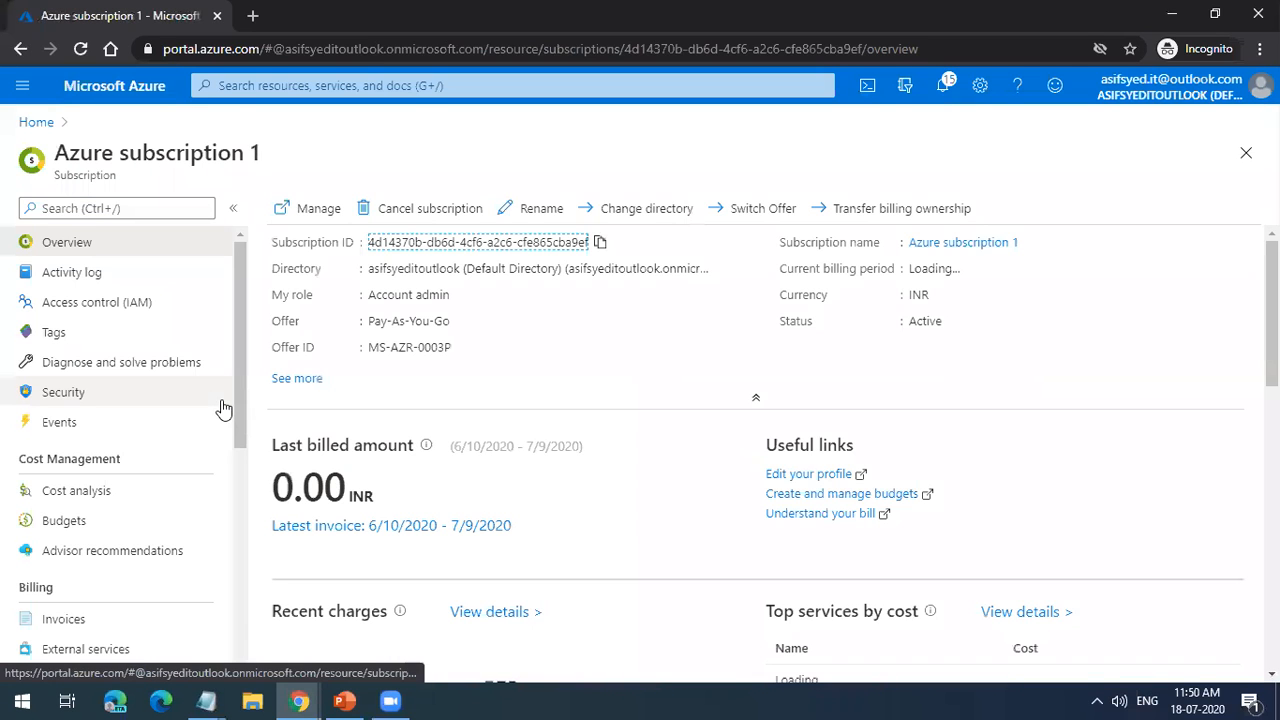
scroll(80, 530, "down", 3)
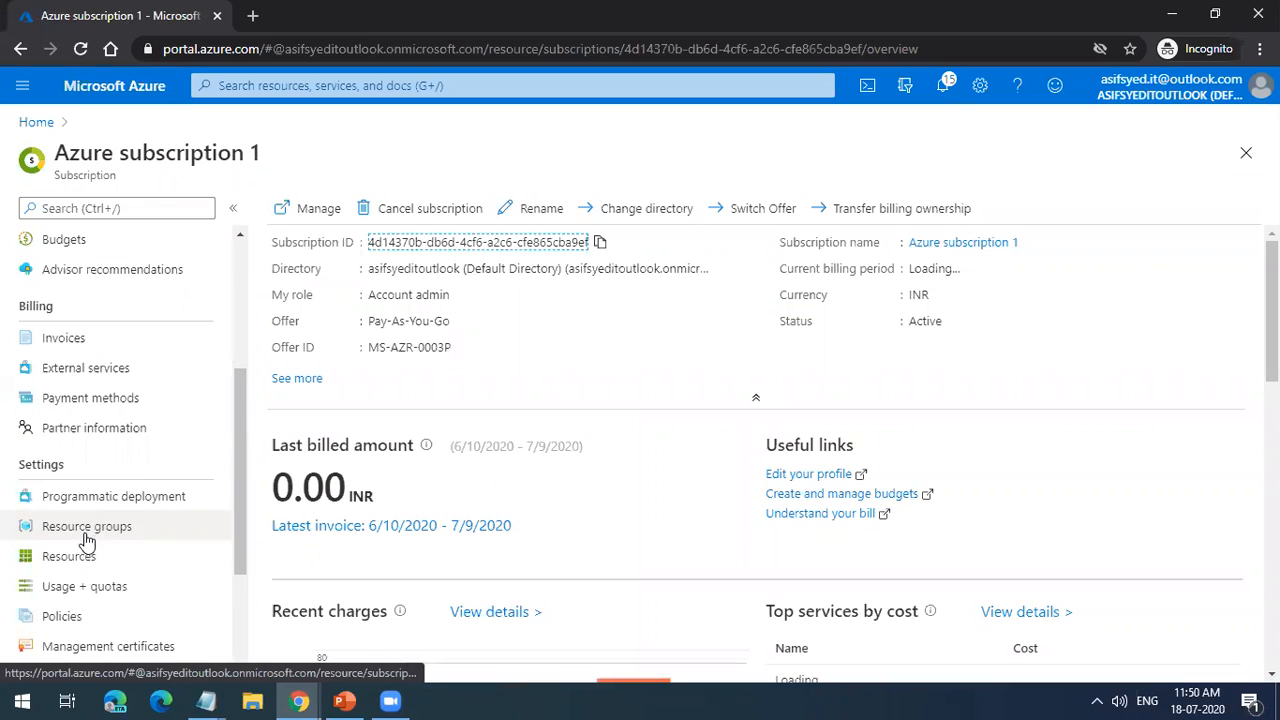
left_click(94, 614)
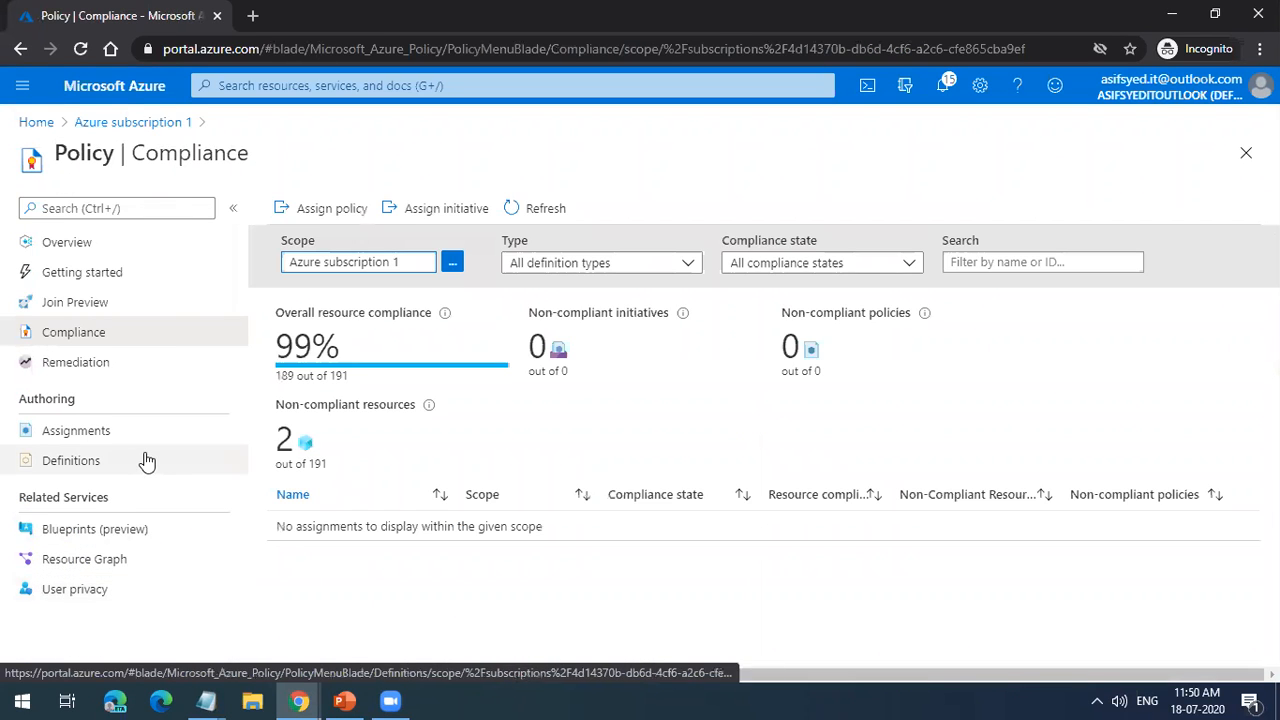
left_click(440, 208)
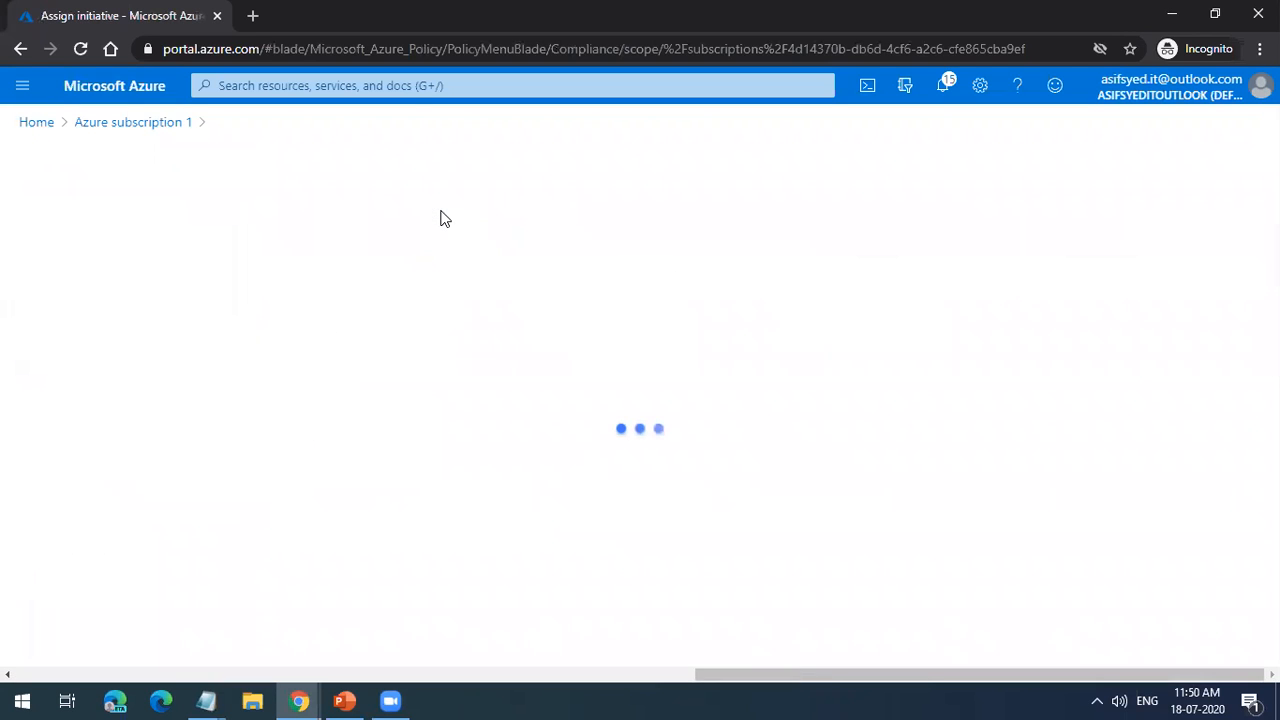
scroll(519, 460, "down", 2)
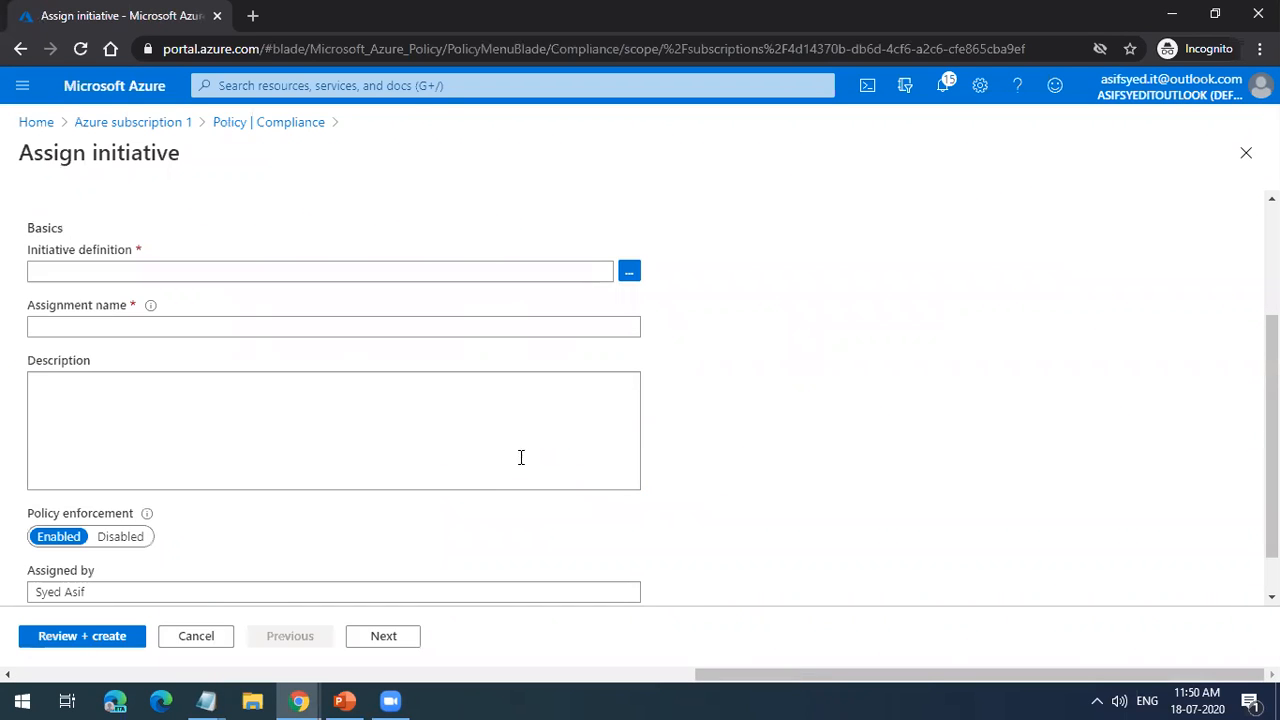
scroll(500, 418, "up", 2)
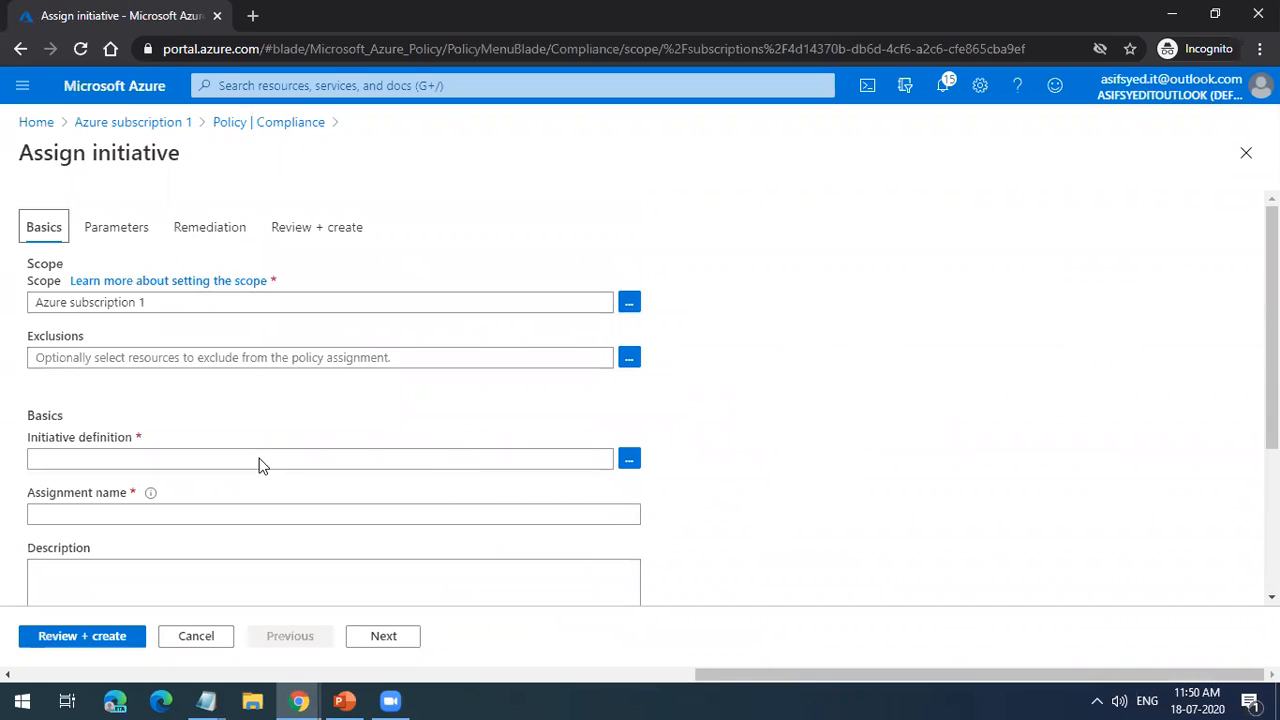
left_click(222, 124)
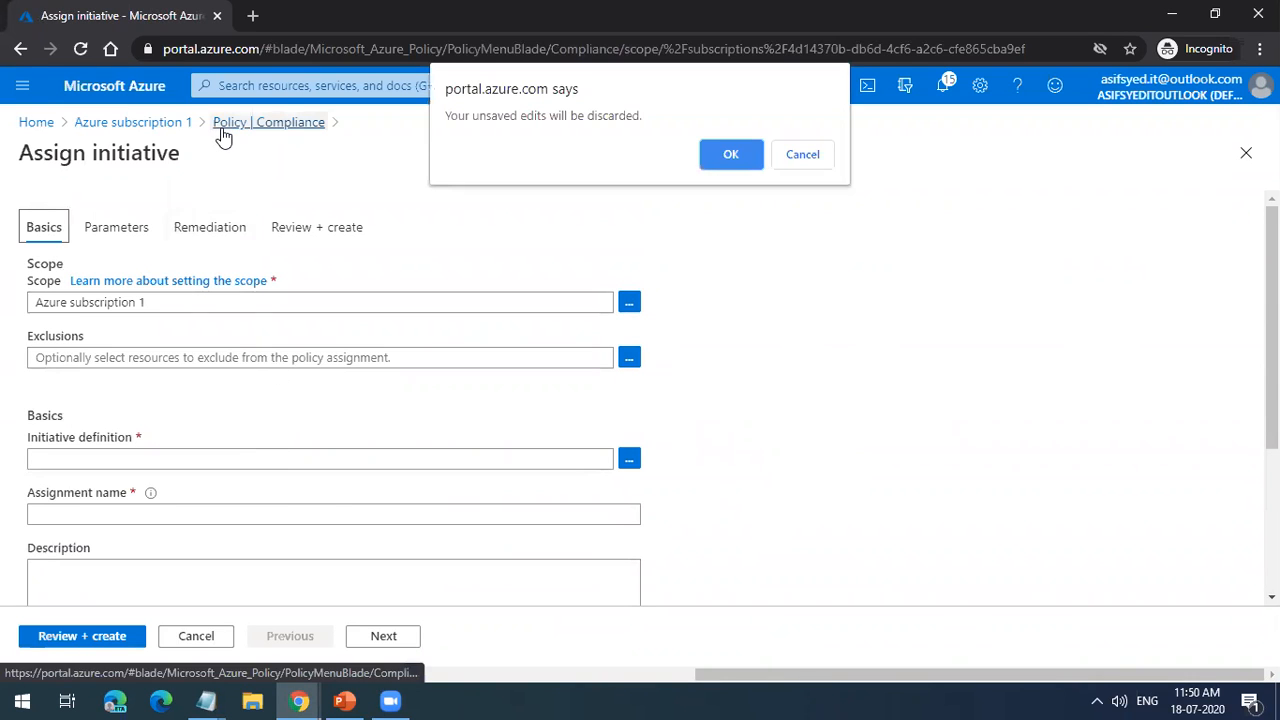
left_click(734, 156)
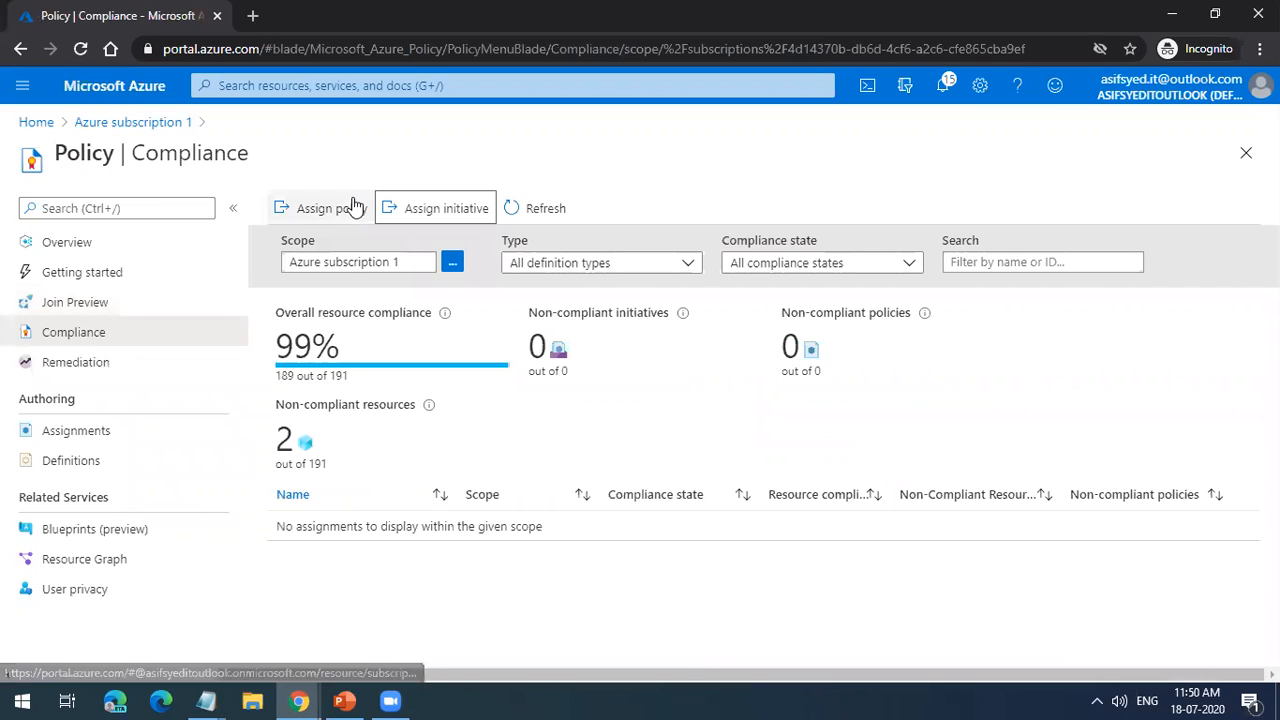
Step: Start a new policy assignment scoped to Azure subscription 1 and filter the available definitions by "allowed"
left_click(352, 207)
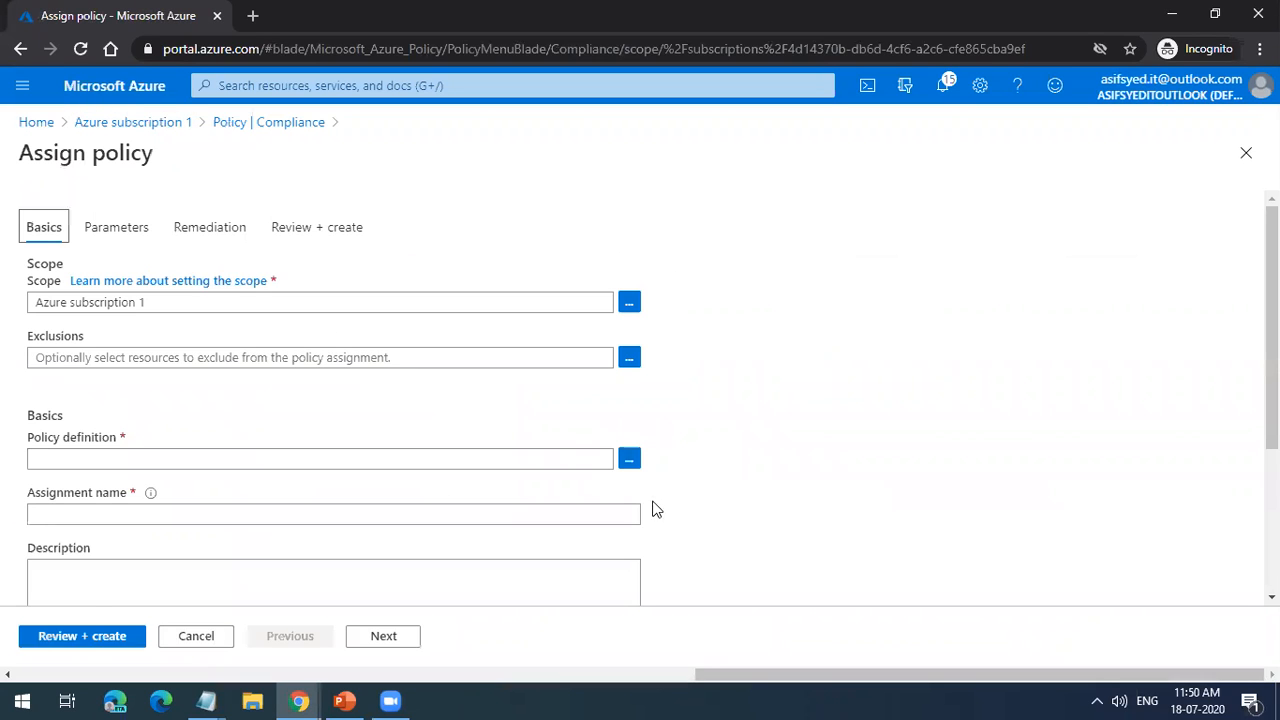
left_click(629, 458)
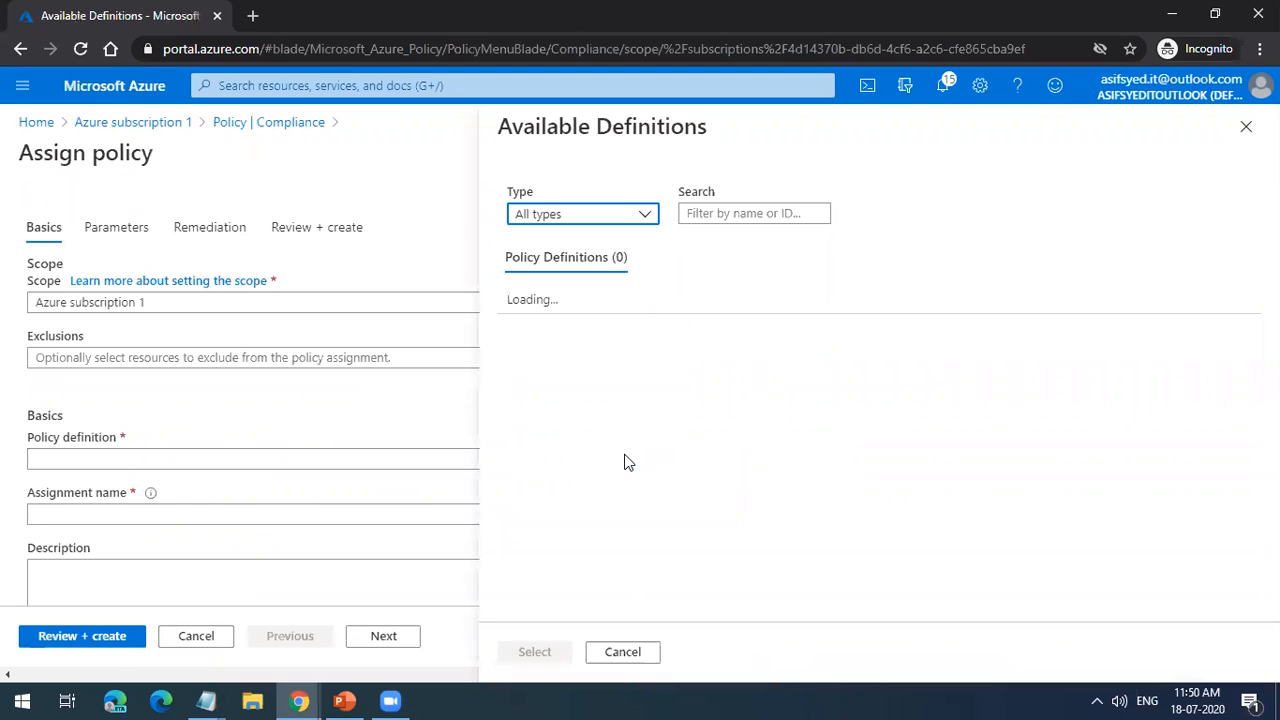
left_click(742, 213)
type("asllow")
key("BackSpace")
key("BackSpace")
key("BackSpace")
key("BackSpace")
key("BackSpace")
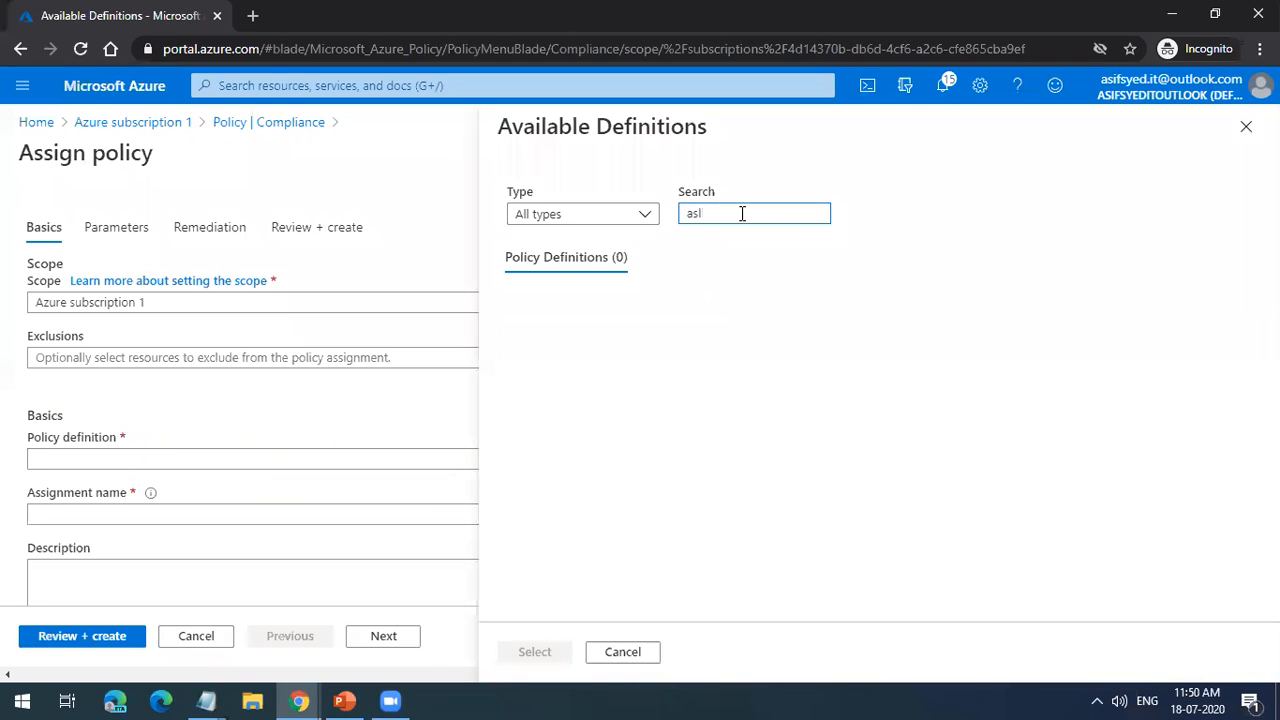
type("llowed")
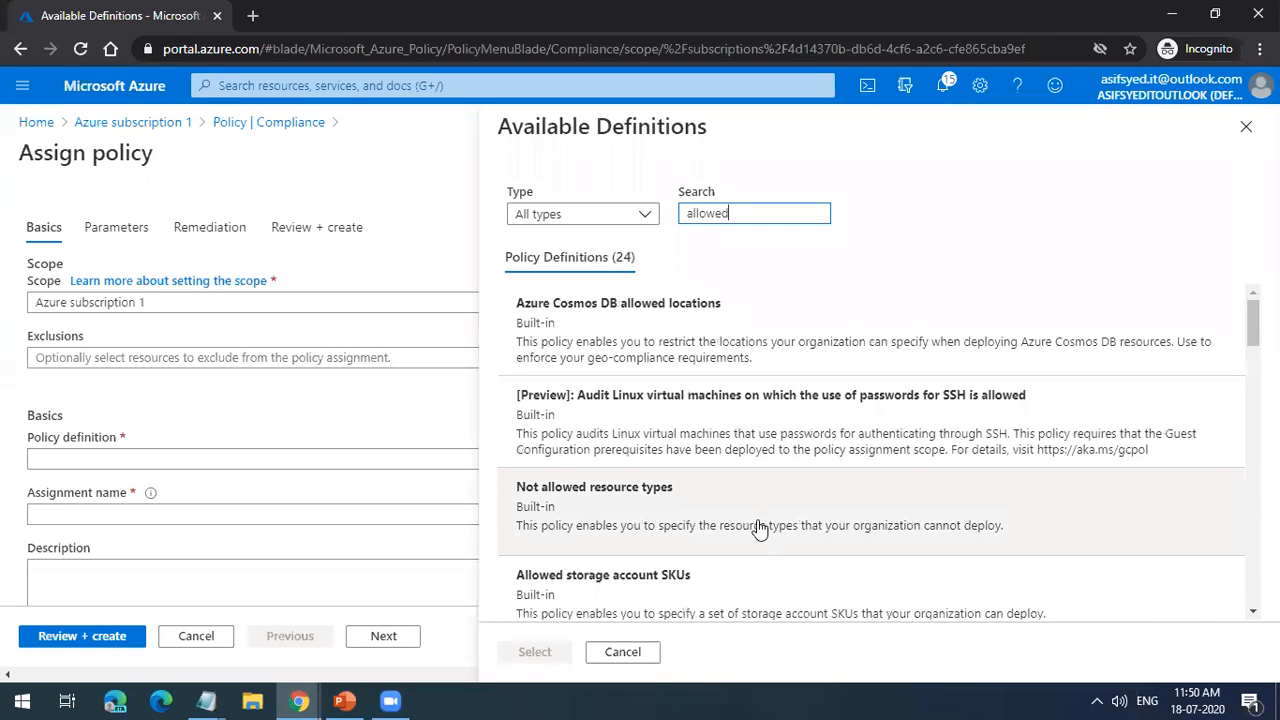
Step: Choose Allowed locations as the assignment's policy definition and review the basic settings
scroll(757, 528, "down", 3)
left_click(740, 578)
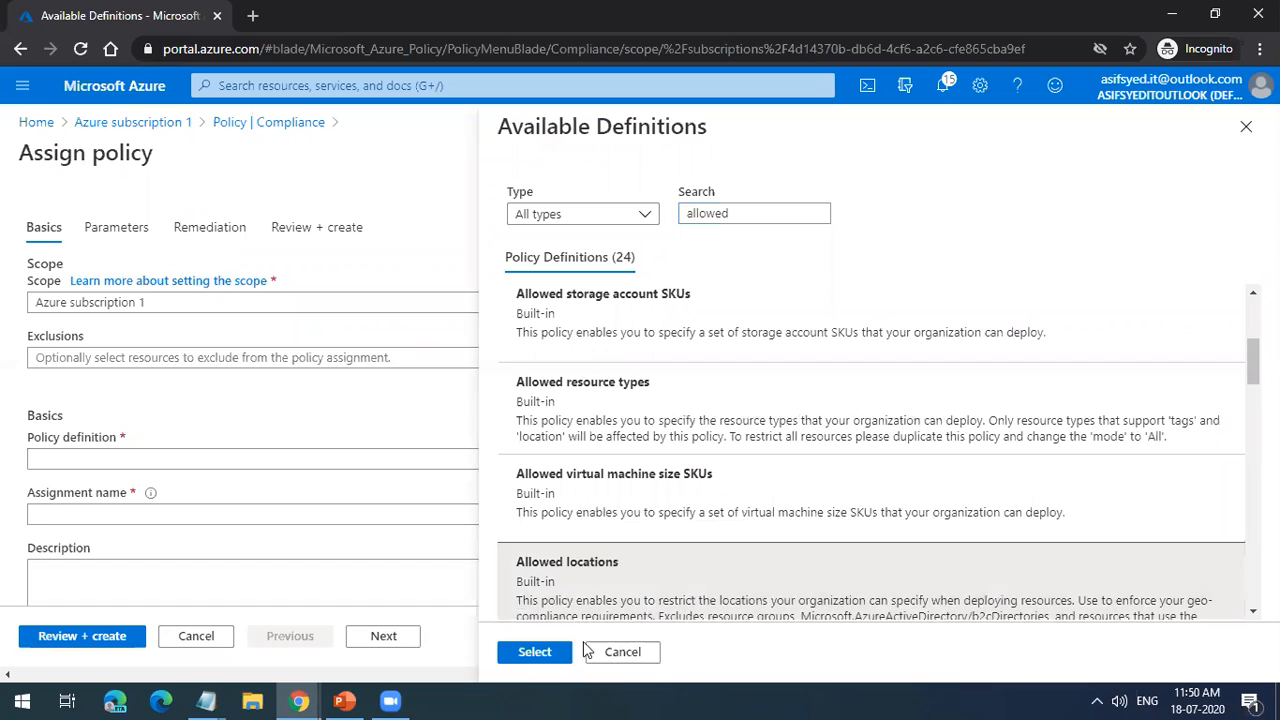
left_click(540, 652)
scroll(626, 490, "down", 3)
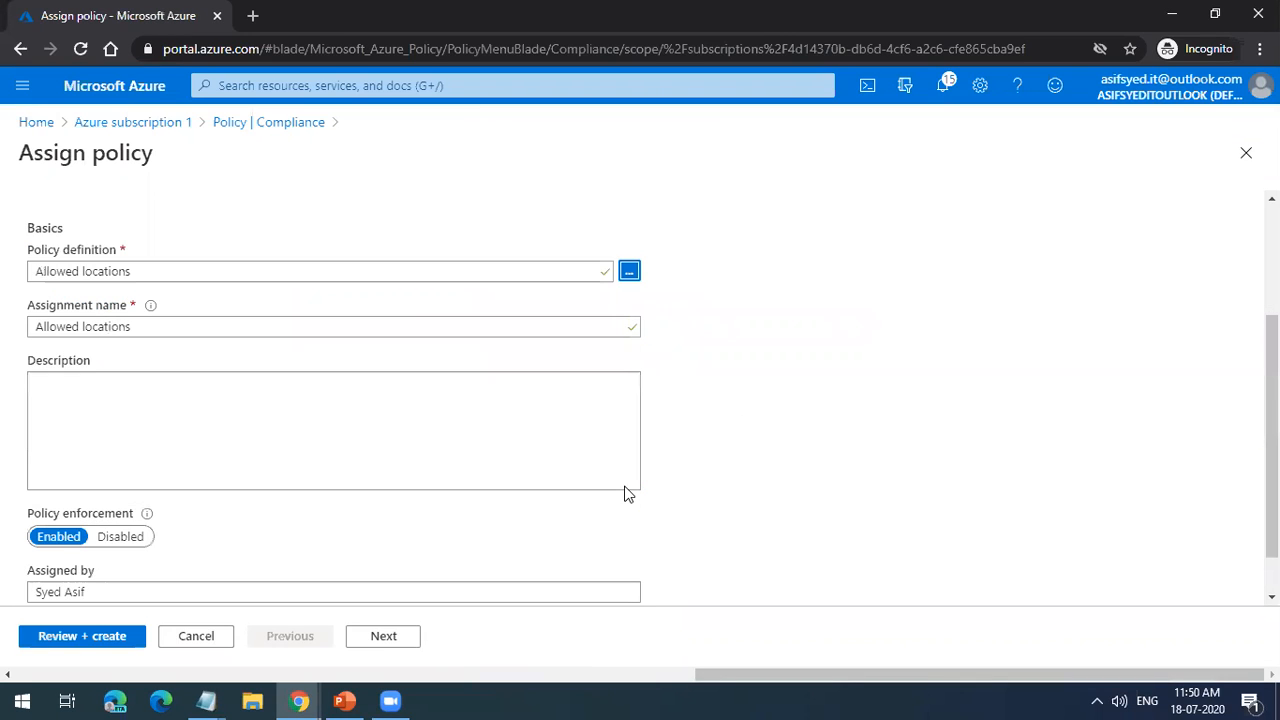
scroll(626, 487, "up", 1)
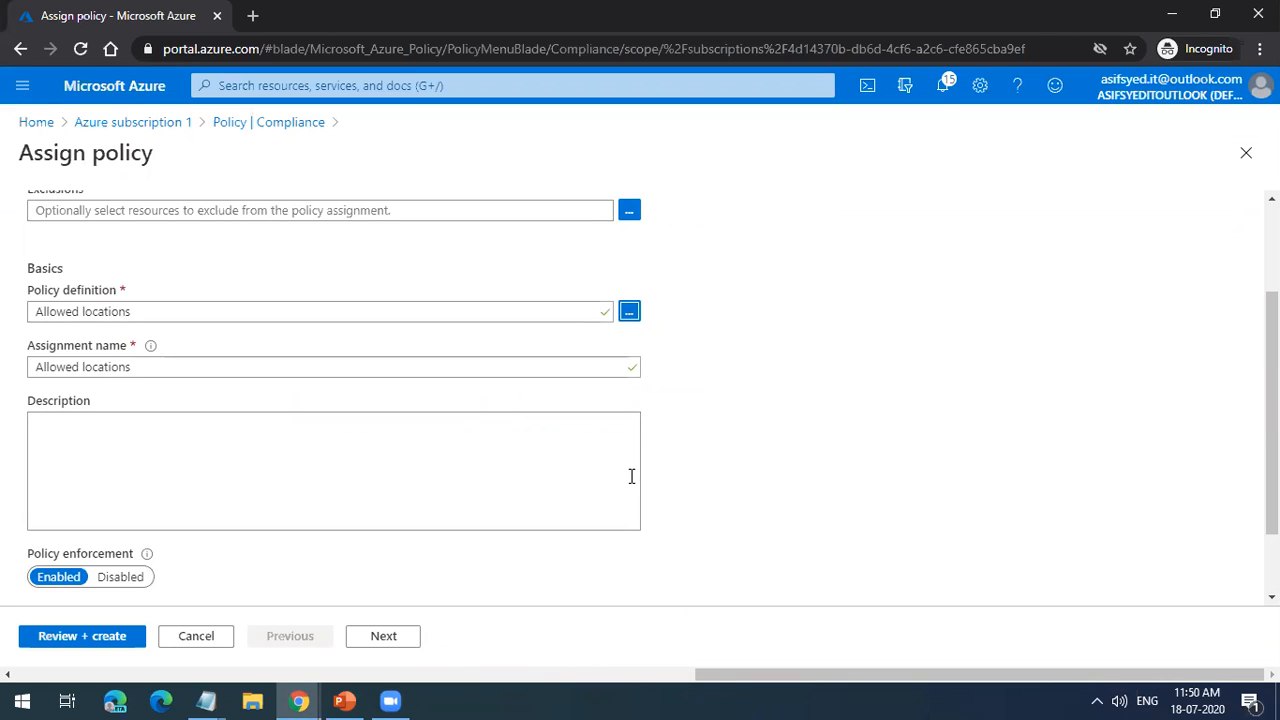
scroll(631, 476, "up", 2)
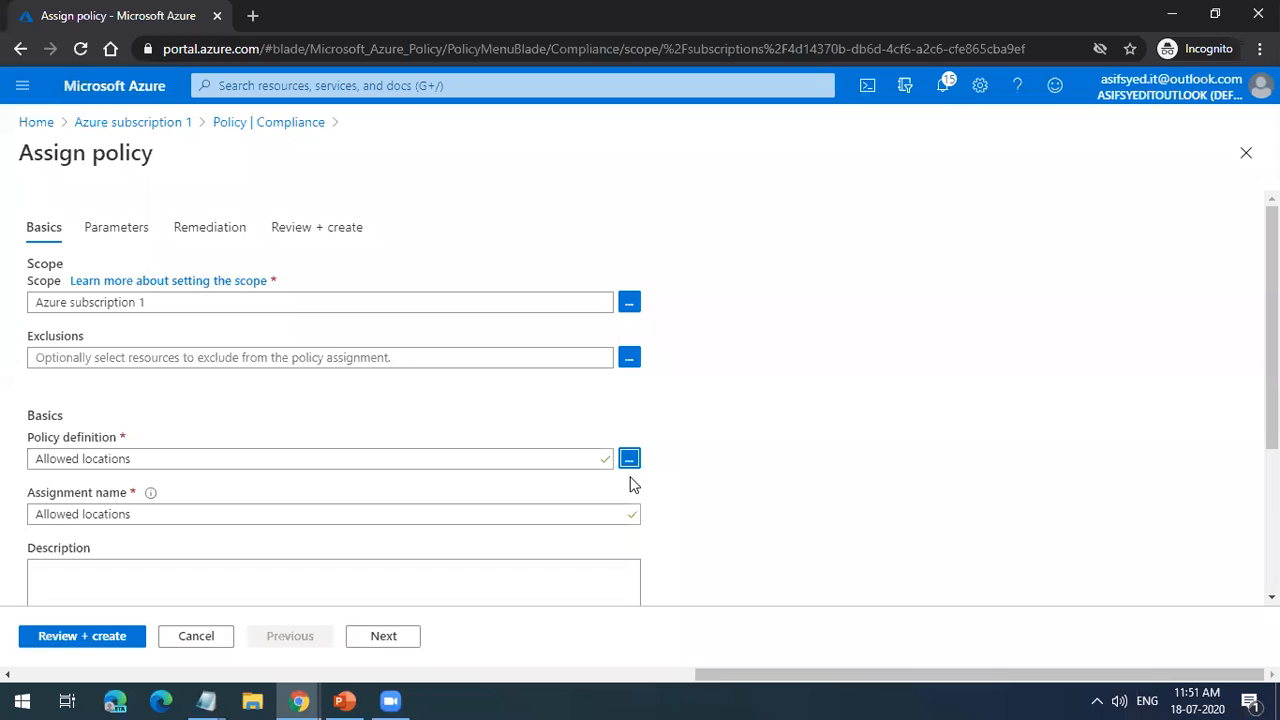
Step: Set the Allowed locations parameter to India, Central India, South India and West India, filtering the location list by "indi"
left_click(404, 649)
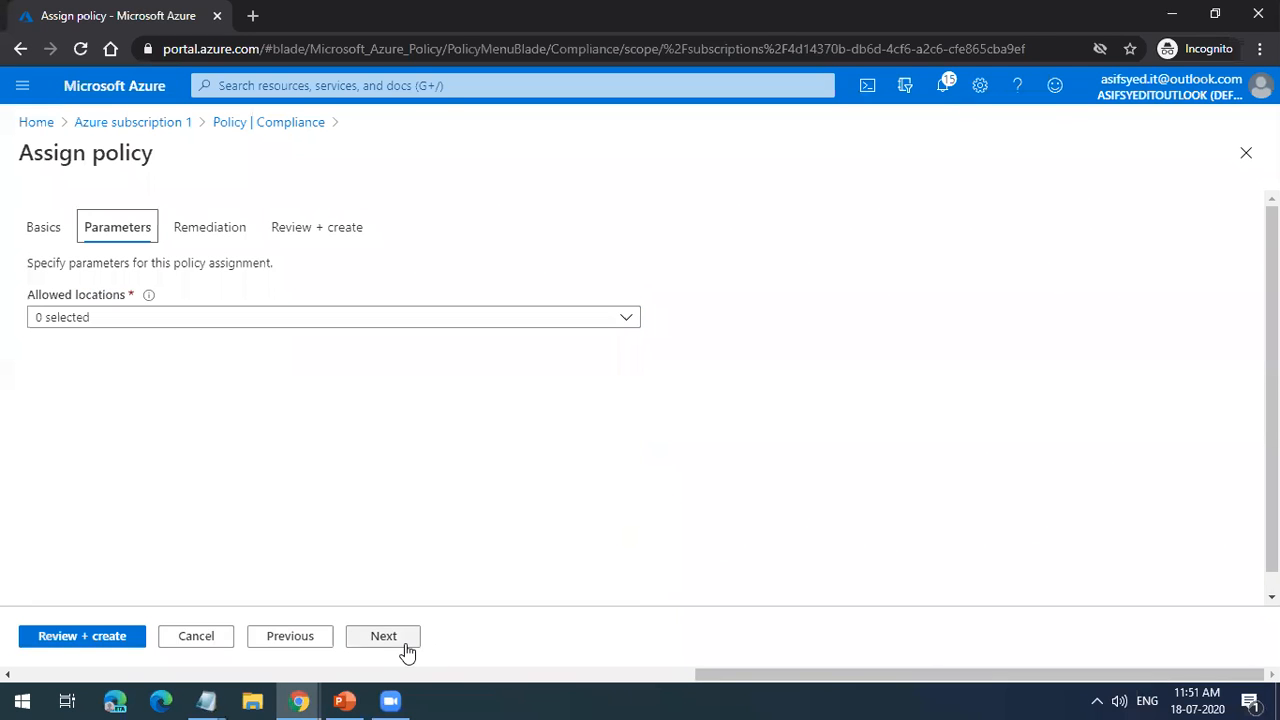
left_click(454, 329)
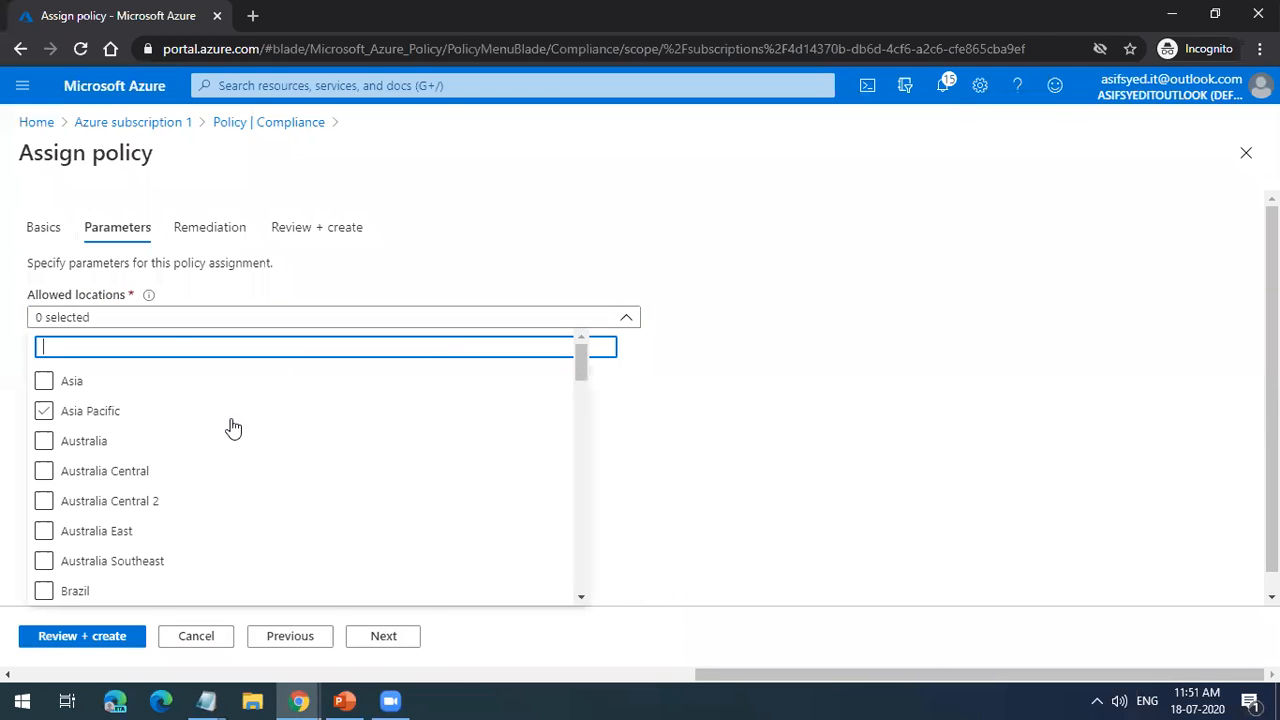
type("indi")
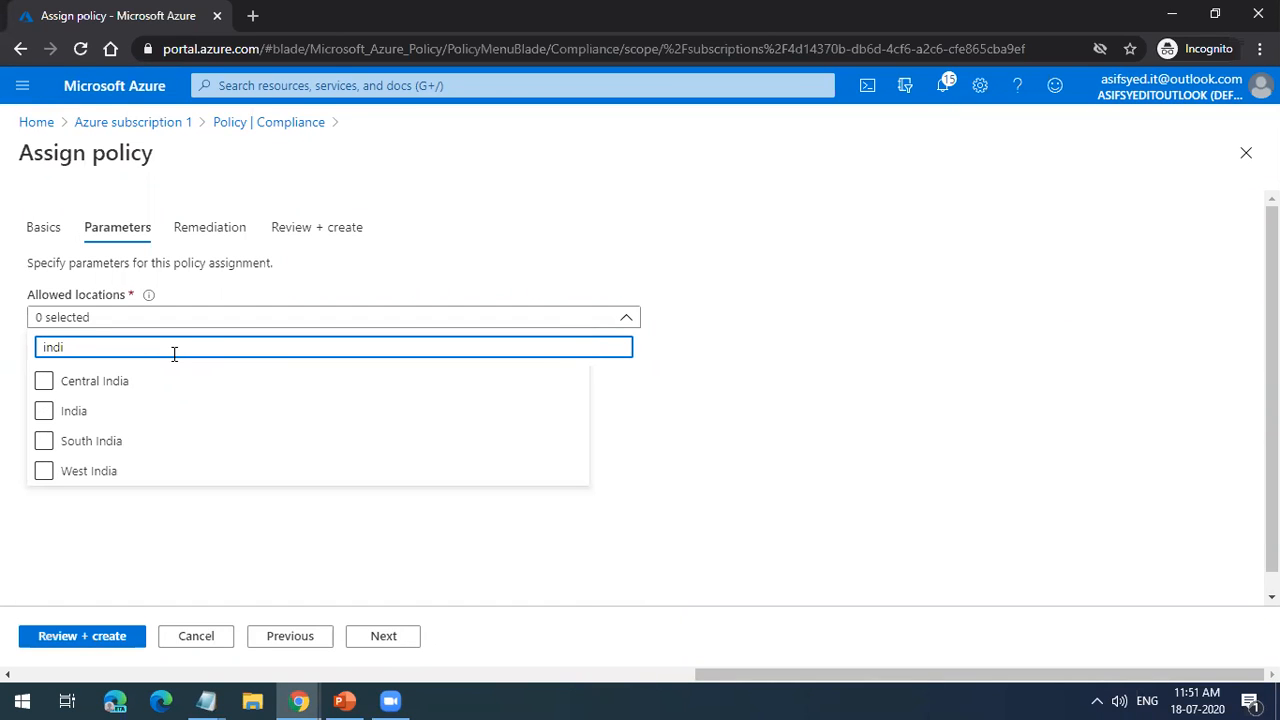
left_click(44, 411)
left_click(45, 382)
left_click(43, 440)
left_click(43, 470)
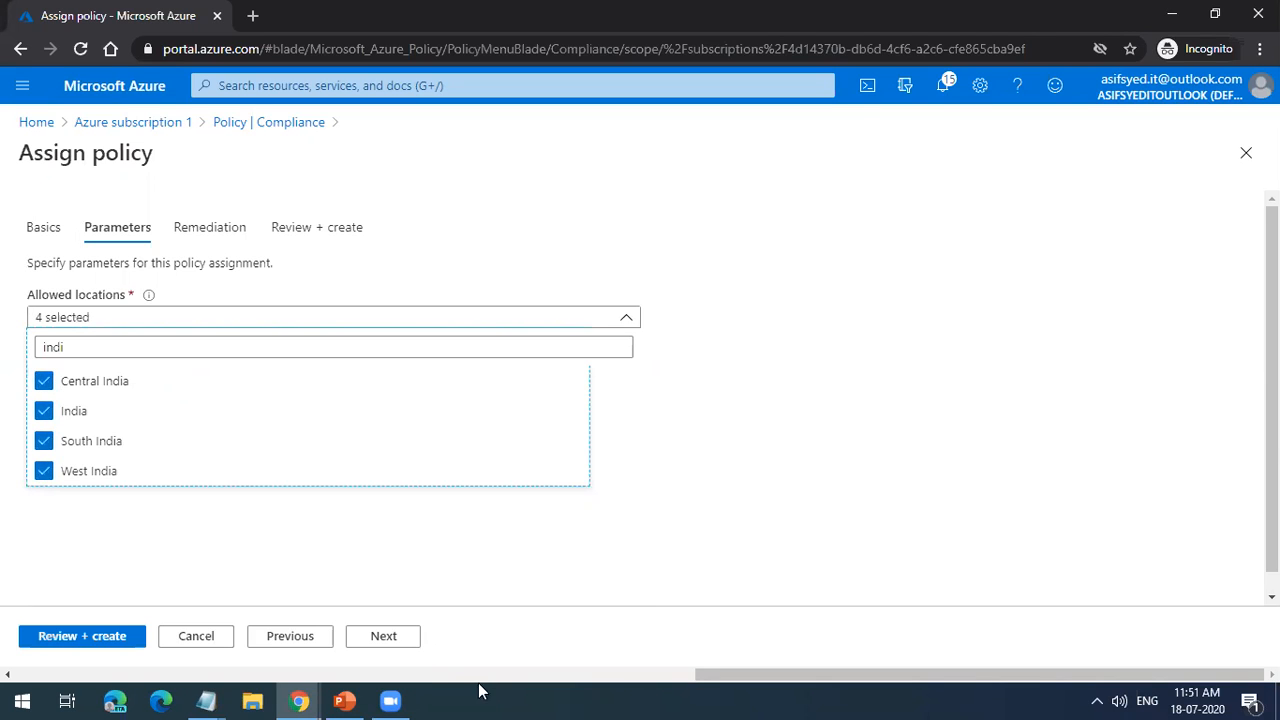
Step: Review the policy assignment summary, highlighting the list of allowed locations, and discard the unsaved assignment
left_click(384, 637)
left_click(384, 637)
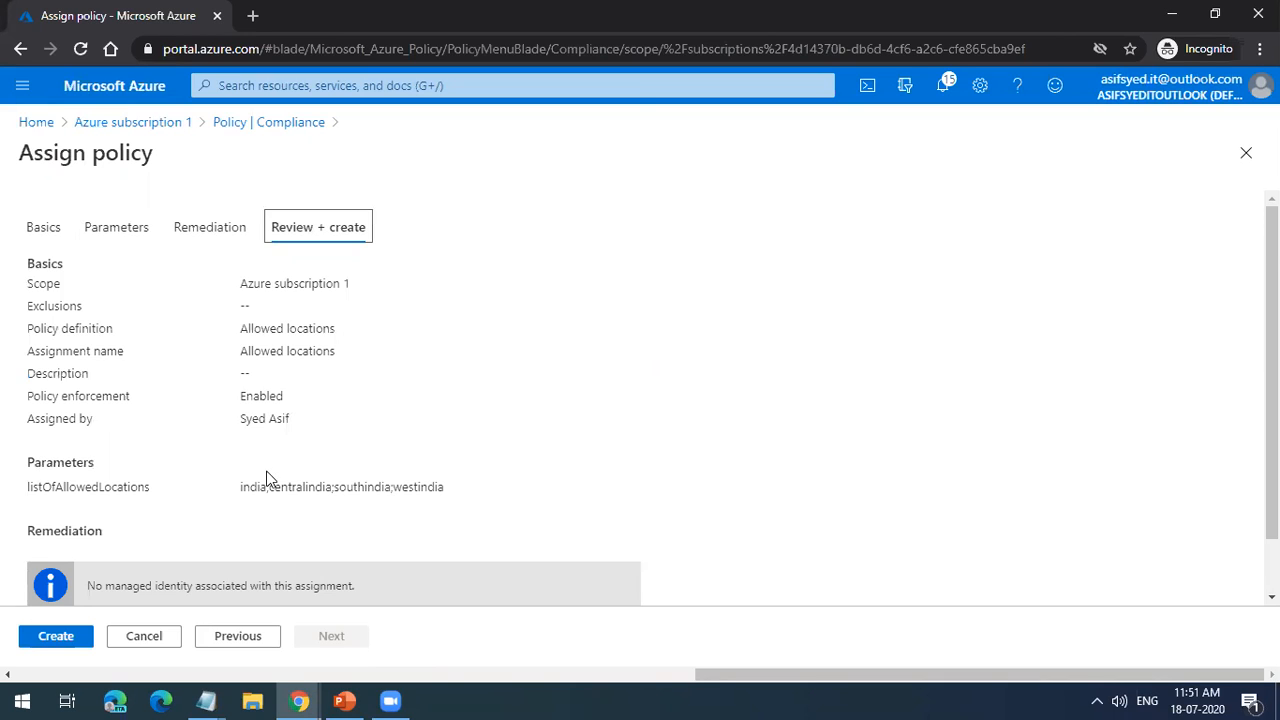
scroll(268, 479, "down", 2)
left_click_drag(240, 424, 446, 422)
scroll(457, 465, "up", 2)
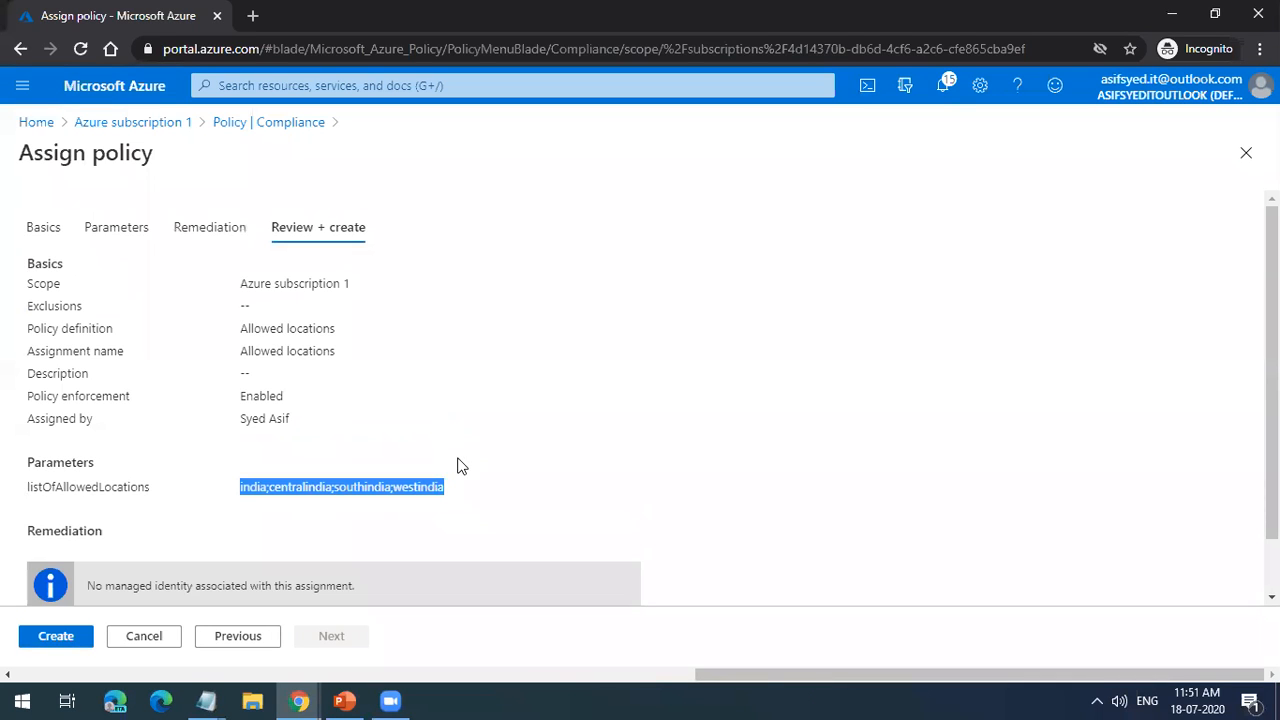
left_click(1246, 152)
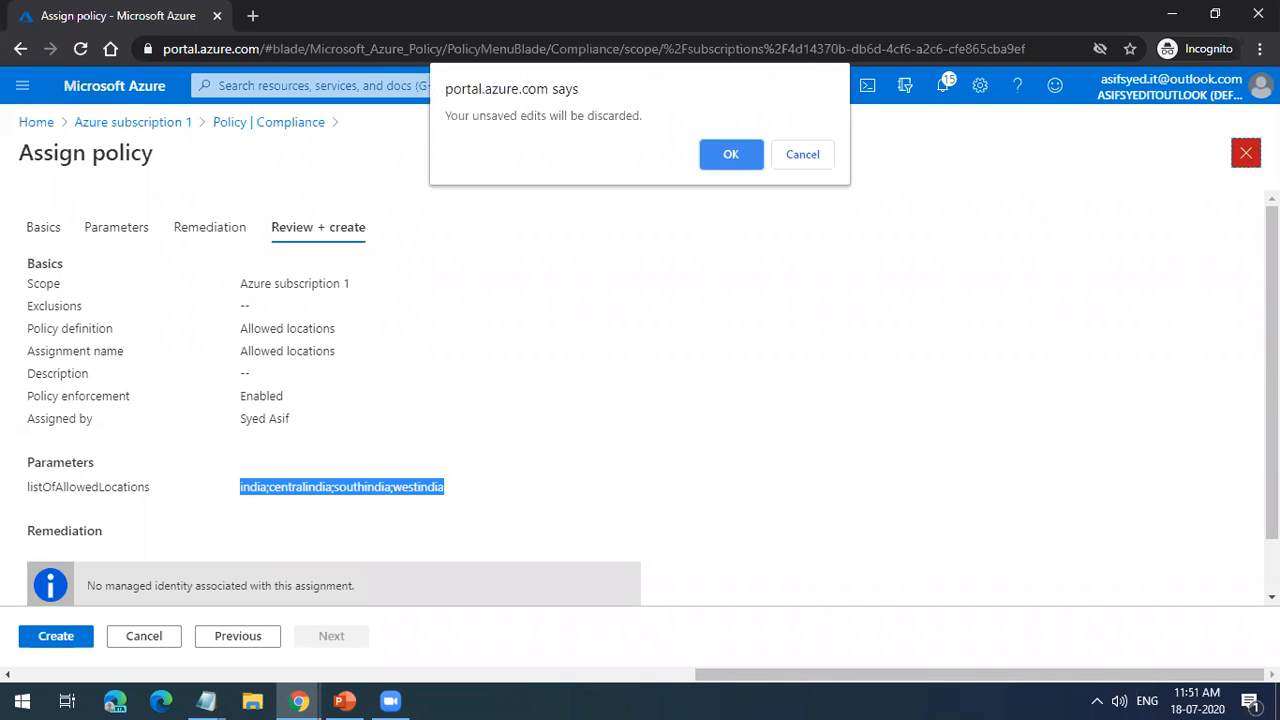
left_click(757, 153)
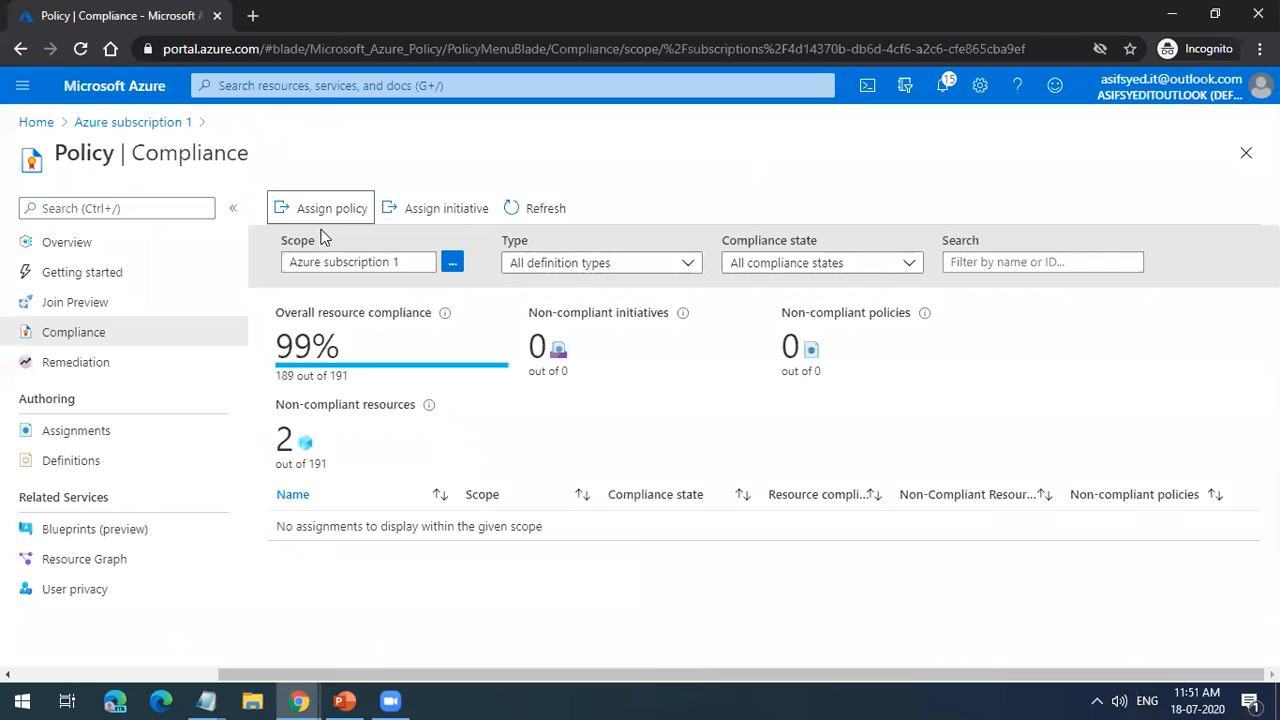
Step: Start a new policy assignment scoped to Azure subscription 1 and browse the available built-in policy definitions
left_click(323, 214)
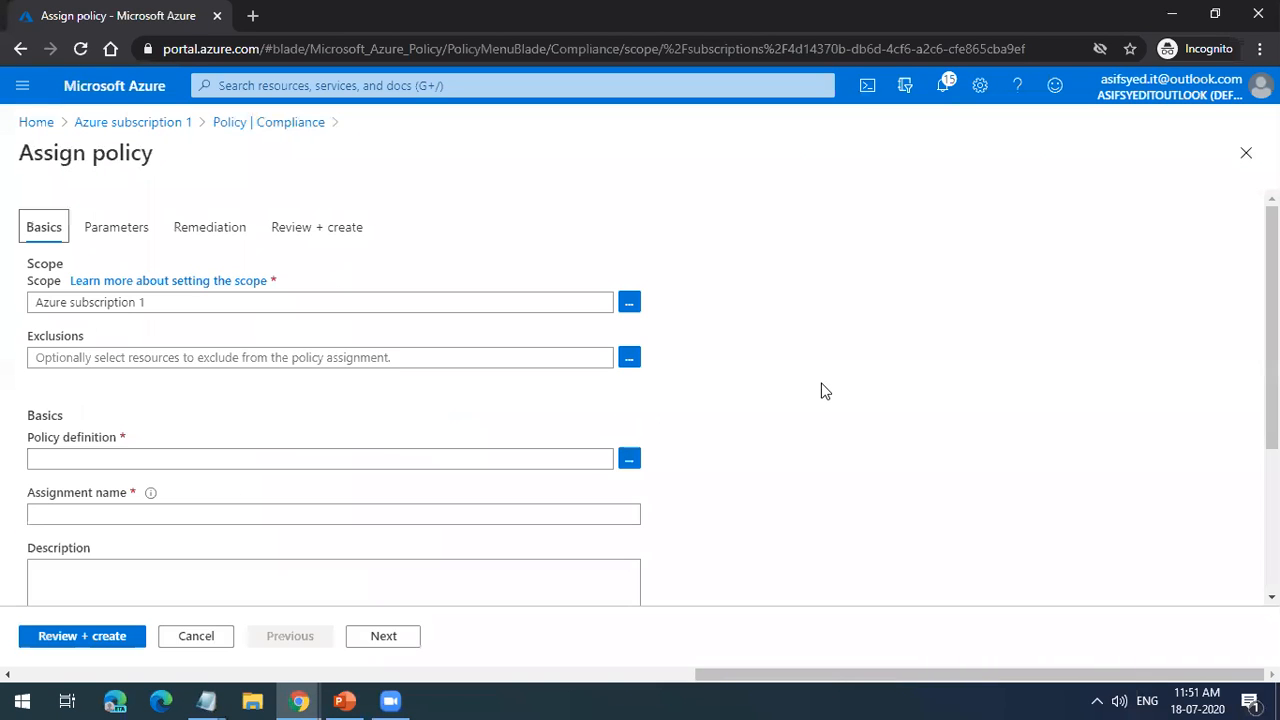
left_click(630, 458)
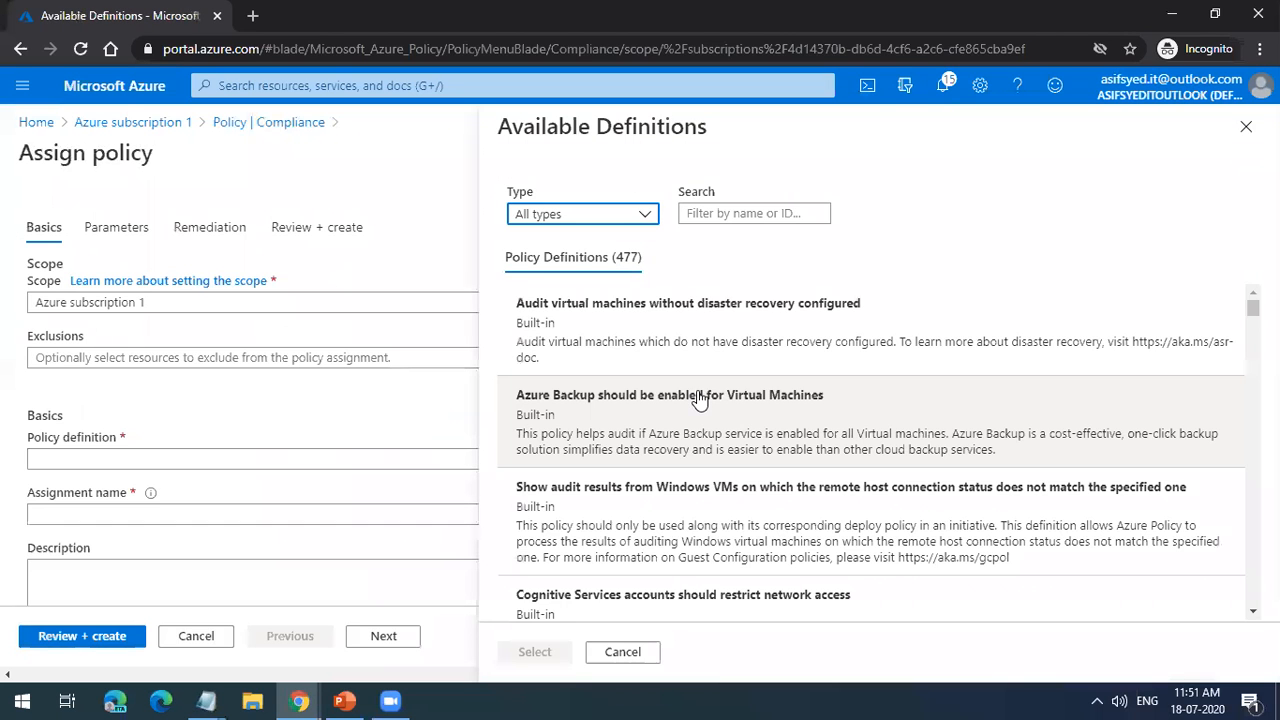
scroll(699, 399, "down", 5)
scroll(702, 420, "up", 3)
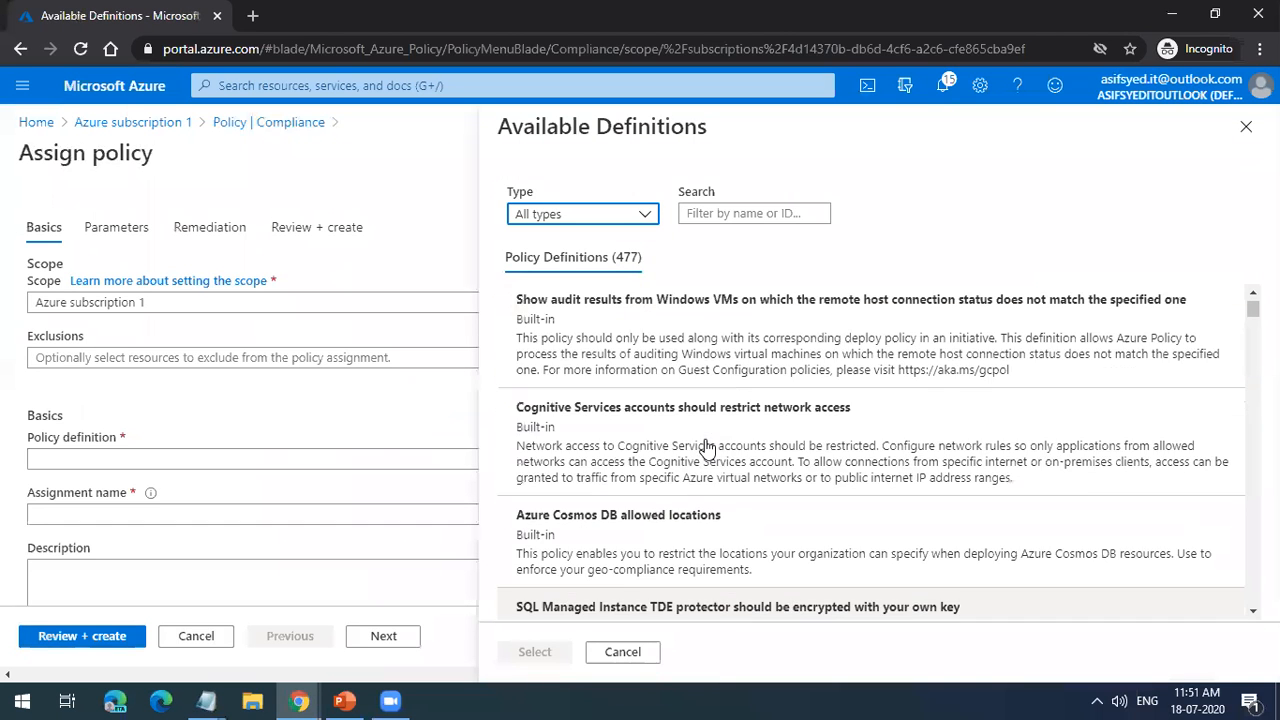
scroll(650, 465, "up", 2)
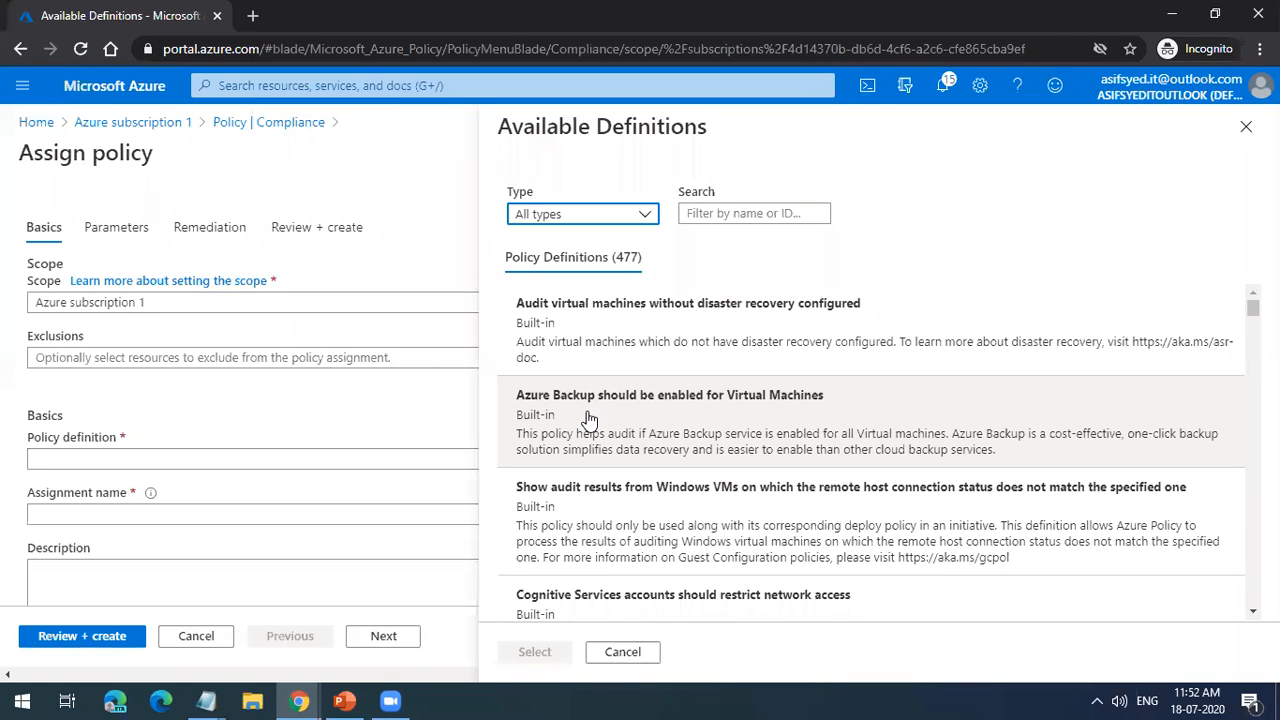
scroll(588, 418, "down", 2)
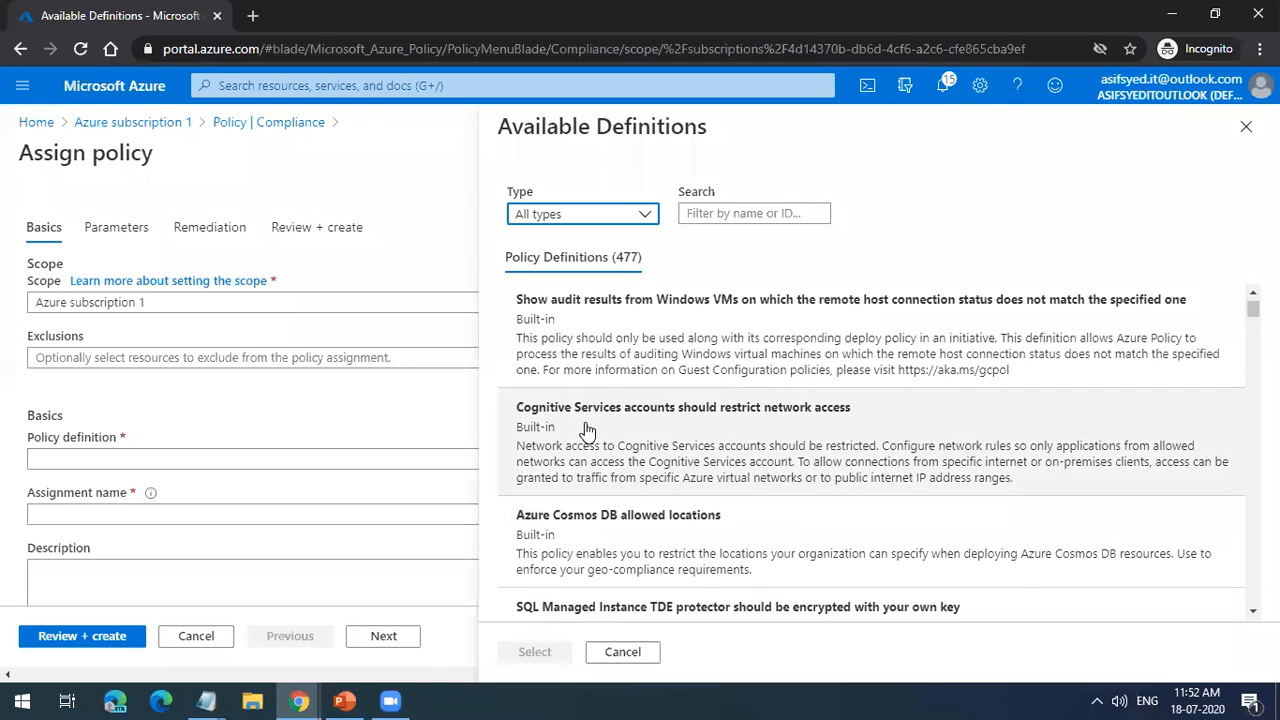
scroll(587, 430, "down", 2)
scroll(587, 430, "down", 1)
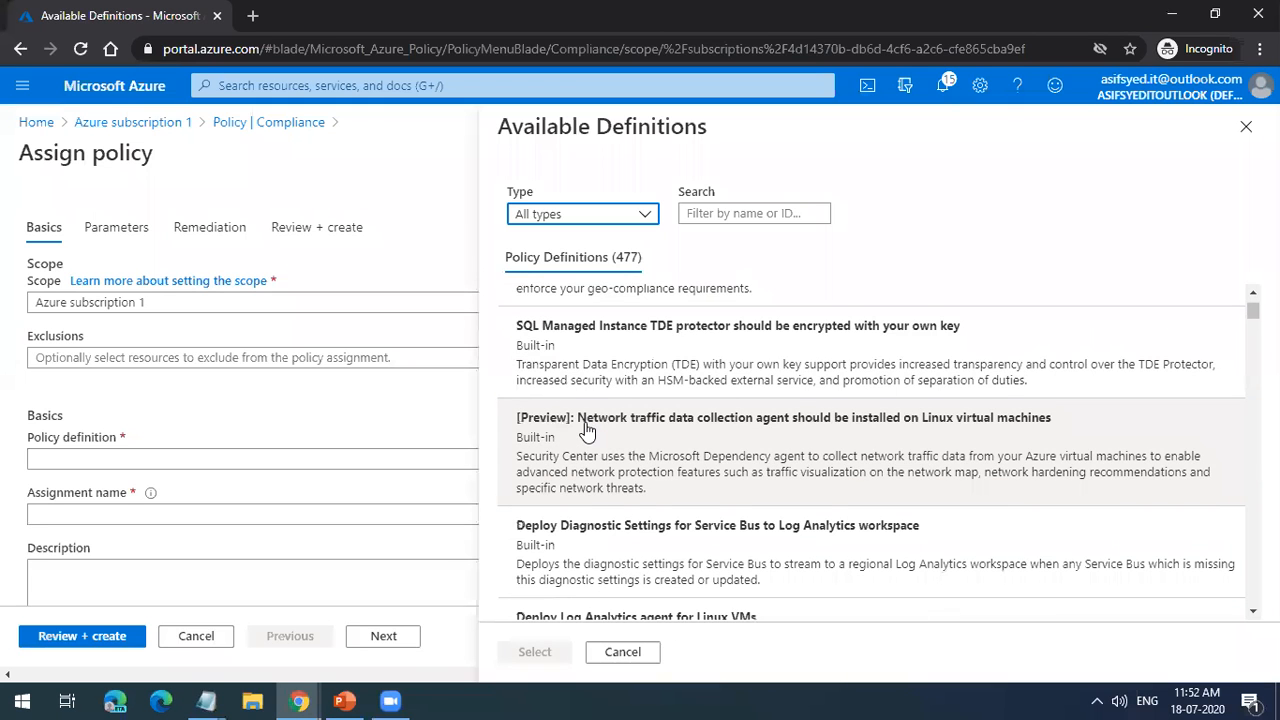
scroll(587, 430, "down", 5)
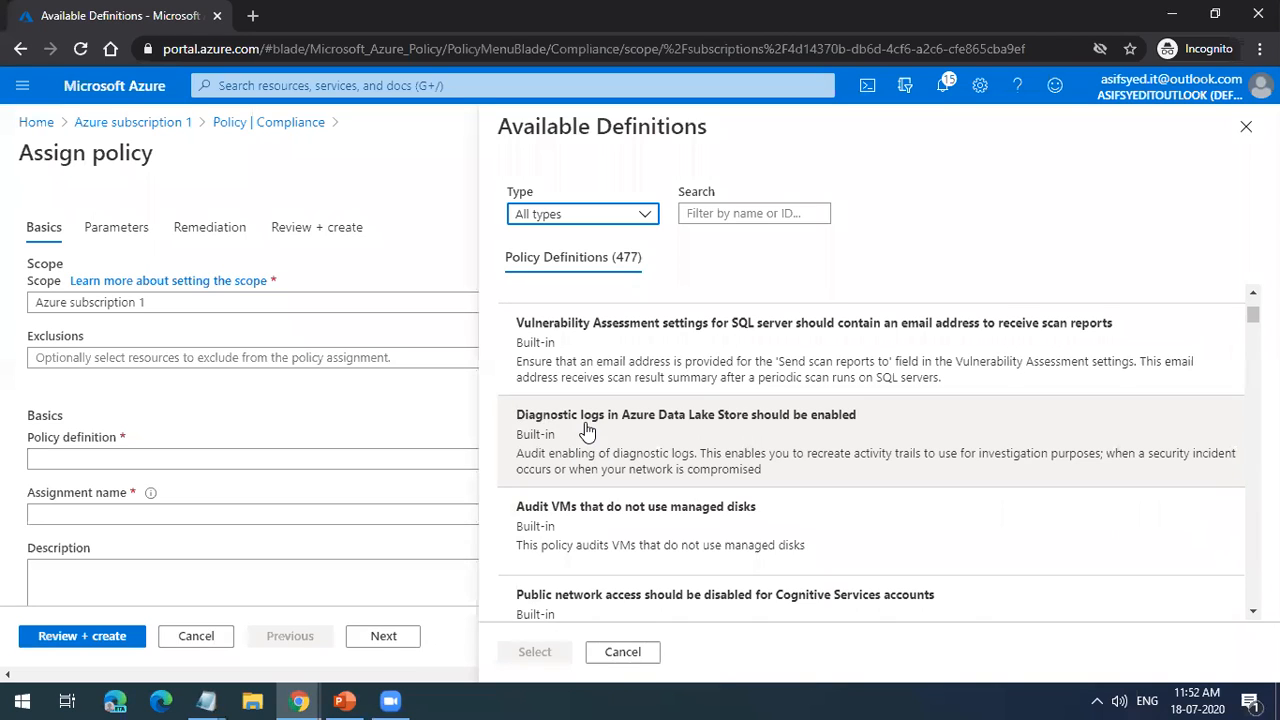
scroll(667, 497, "up", 2)
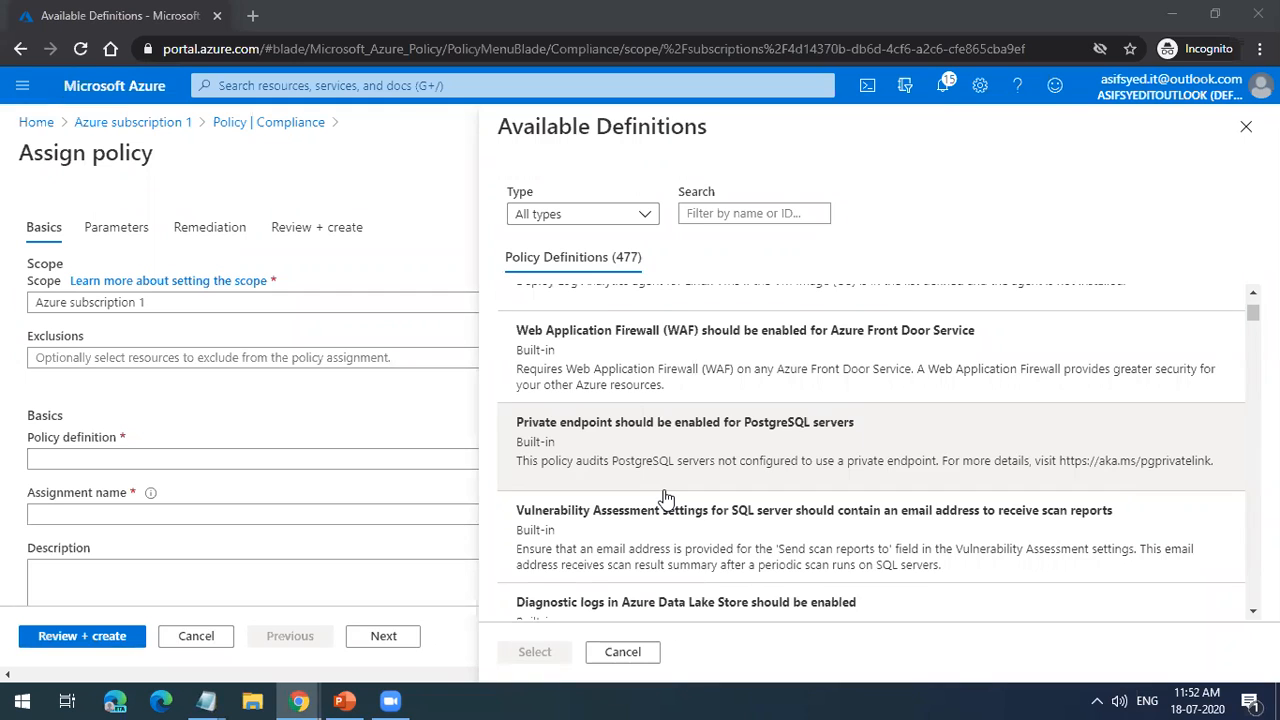
scroll(667, 497, "up", 6)
scroll(667, 497, "down", 2)
scroll(667, 497, "down", 3)
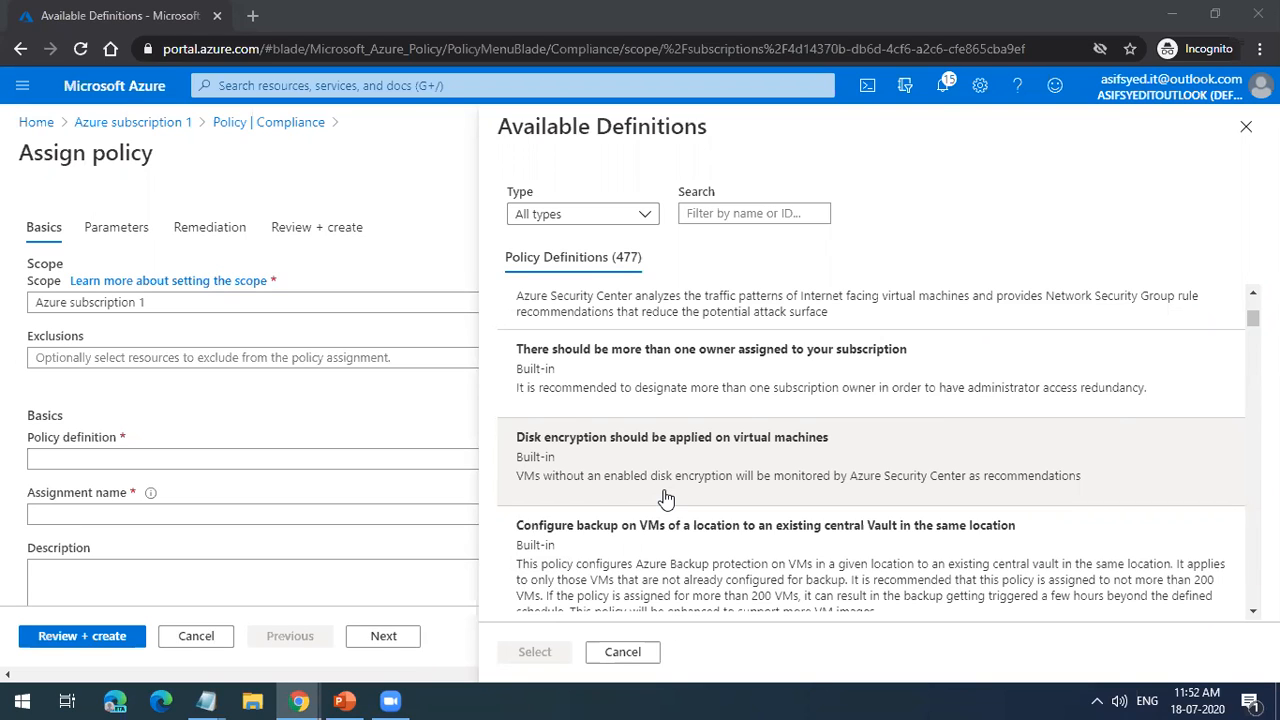
scroll(665, 497, "down", 4)
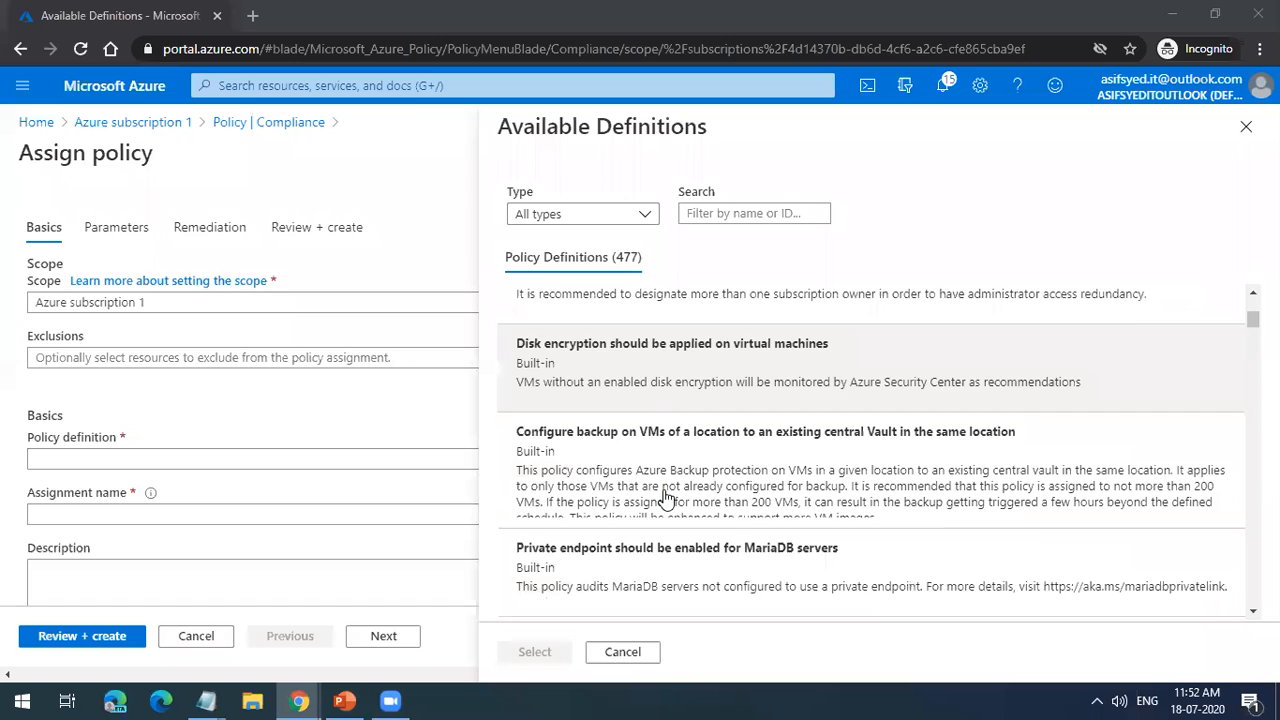
scroll(665, 497, "down", 3)
scroll(666, 499, "down", 4)
scroll(666, 499, "up", 7)
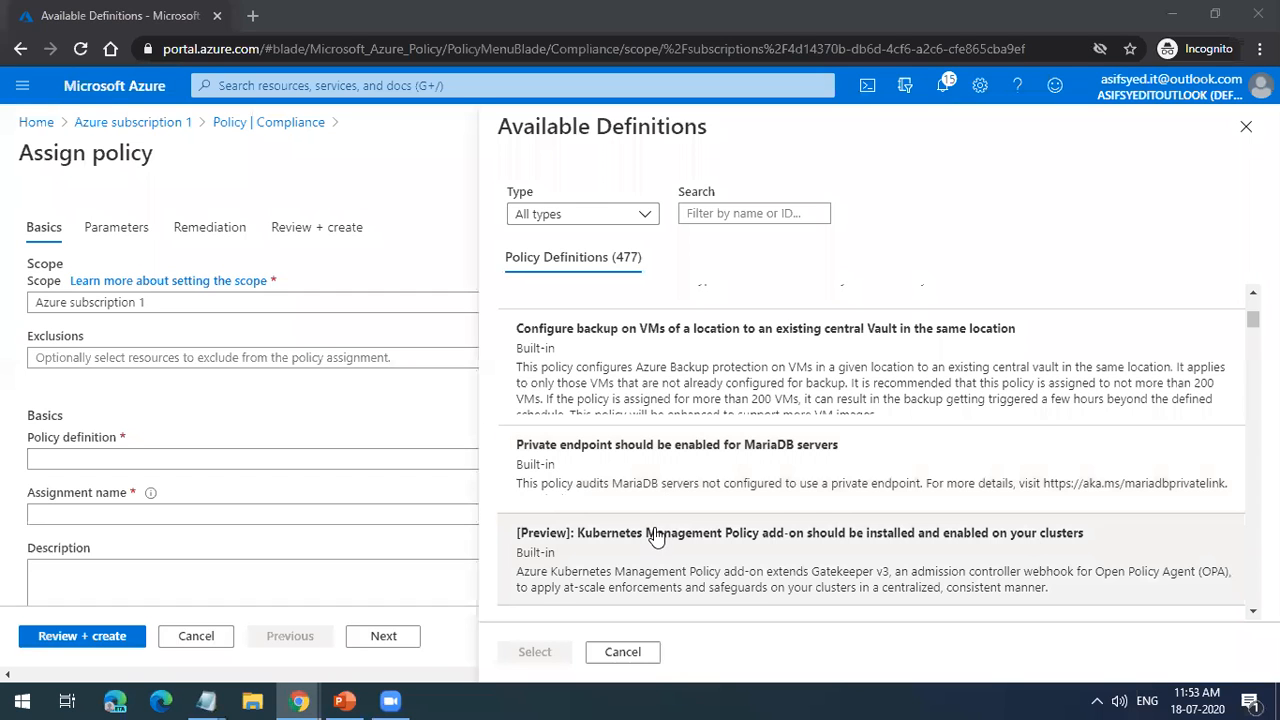
scroll(657, 550, "down", 3)
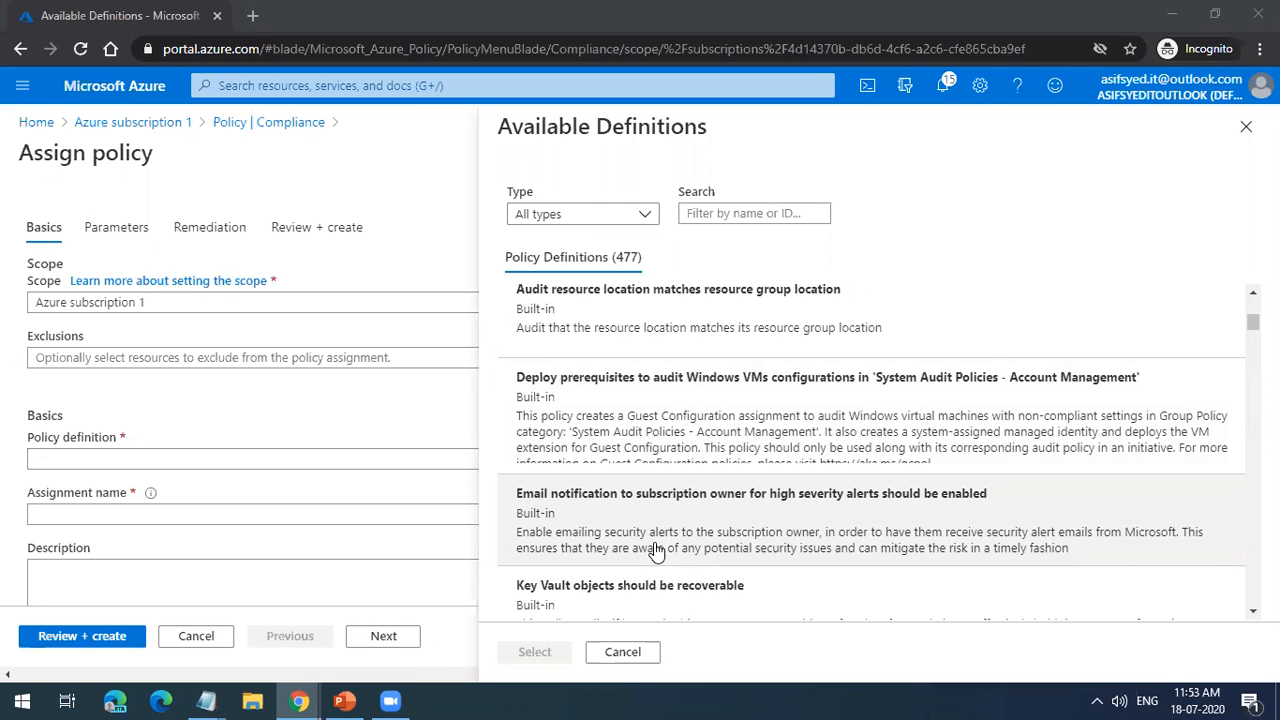
scroll(655, 550, "down", 5)
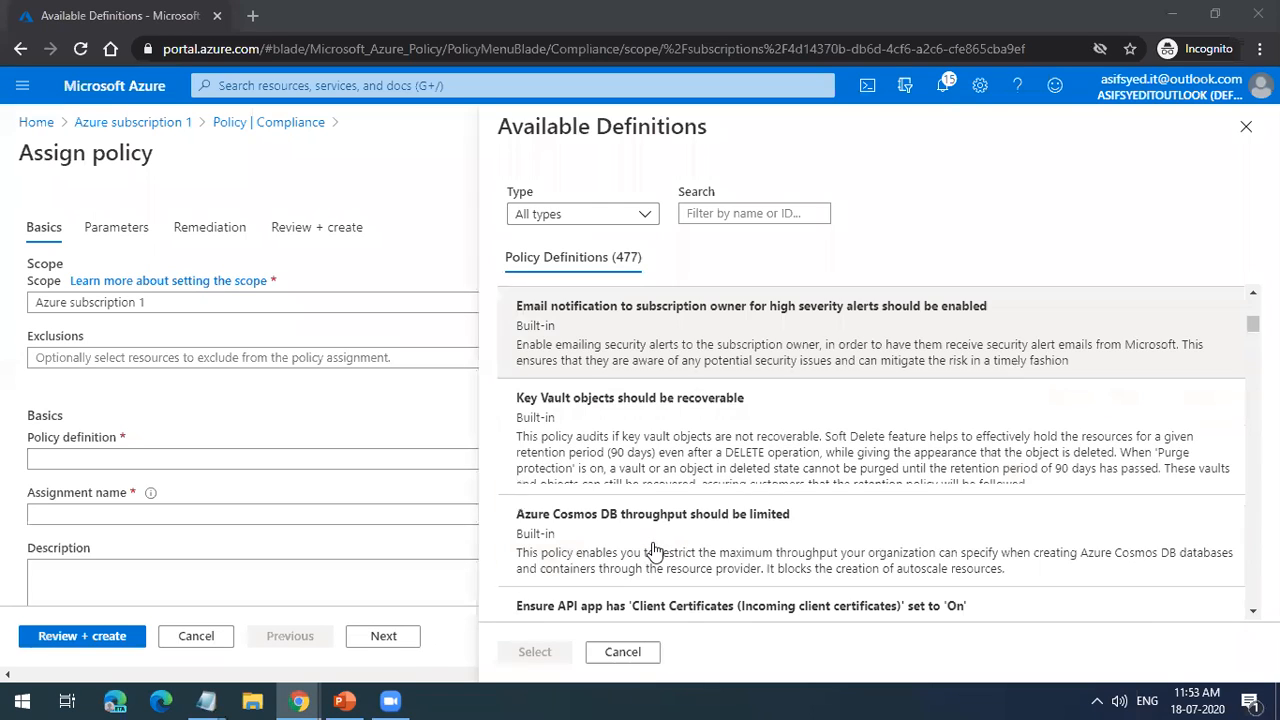
scroll(655, 549, "up", 1)
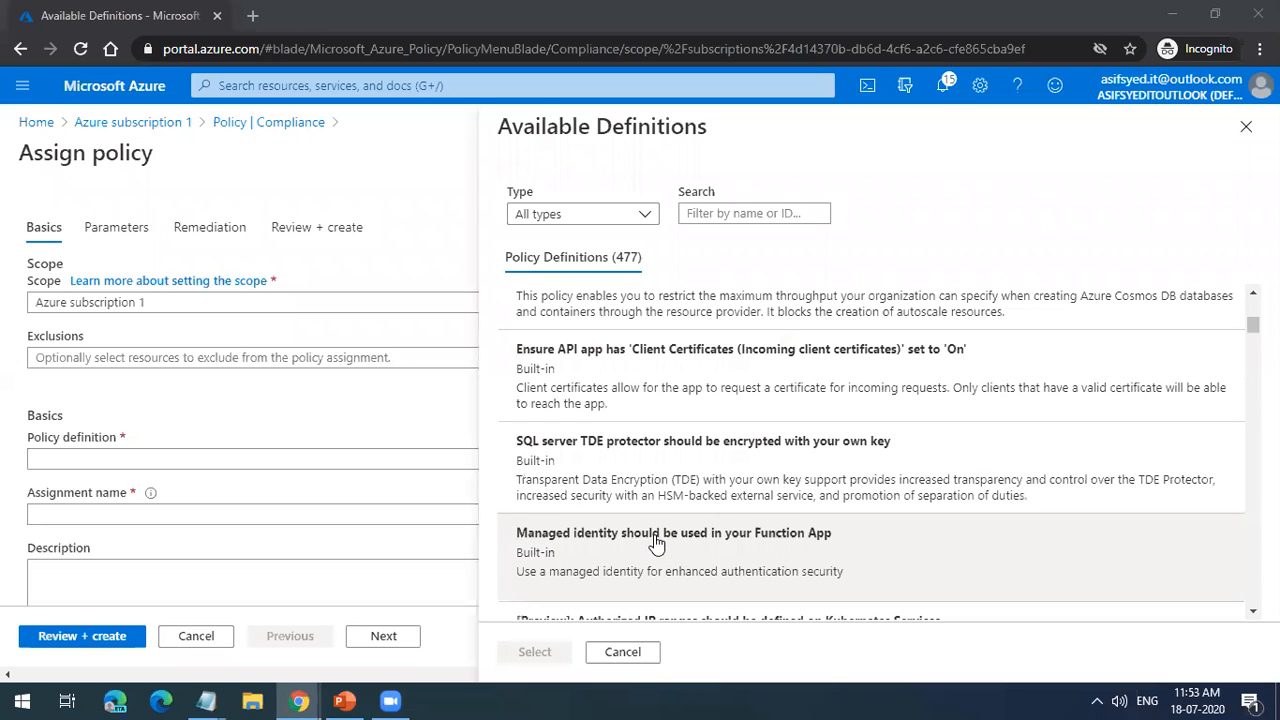
scroll(655, 543, "down", 10)
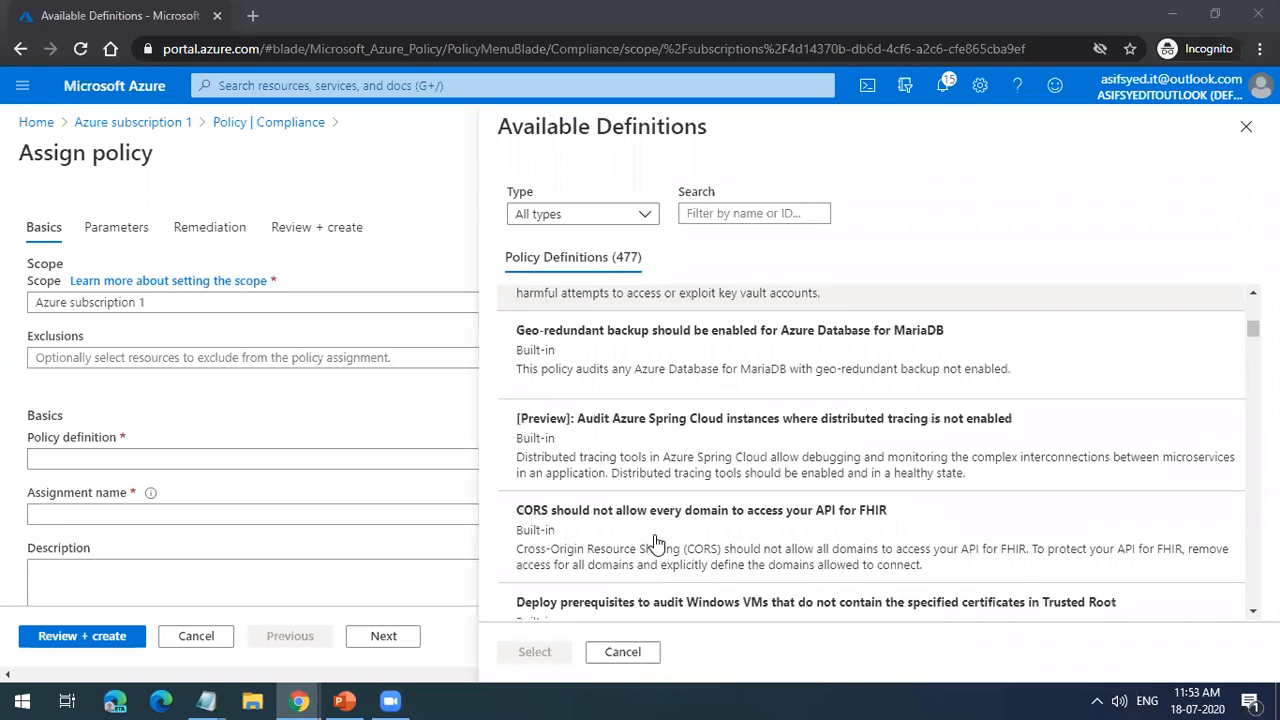
scroll(655, 543, "up", 3)
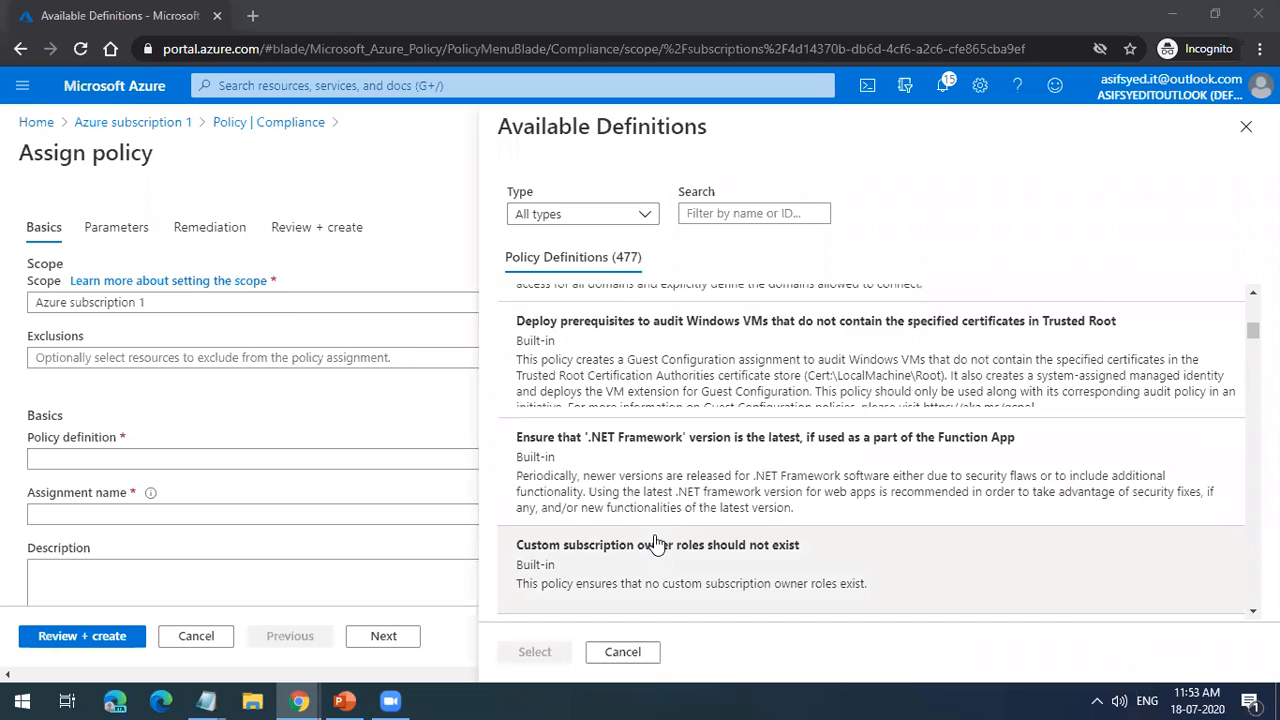
scroll(655, 543, "down", 1)
scroll(655, 543, "down", 6)
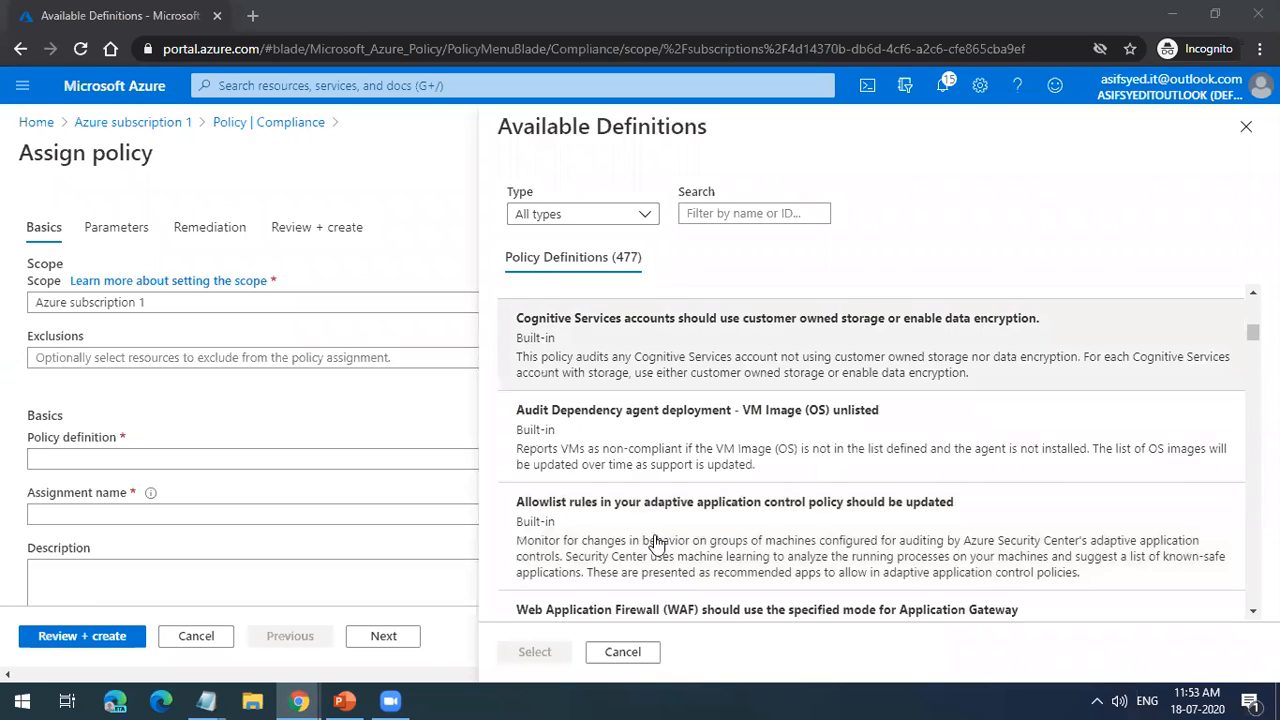
scroll(655, 543, "down", 6)
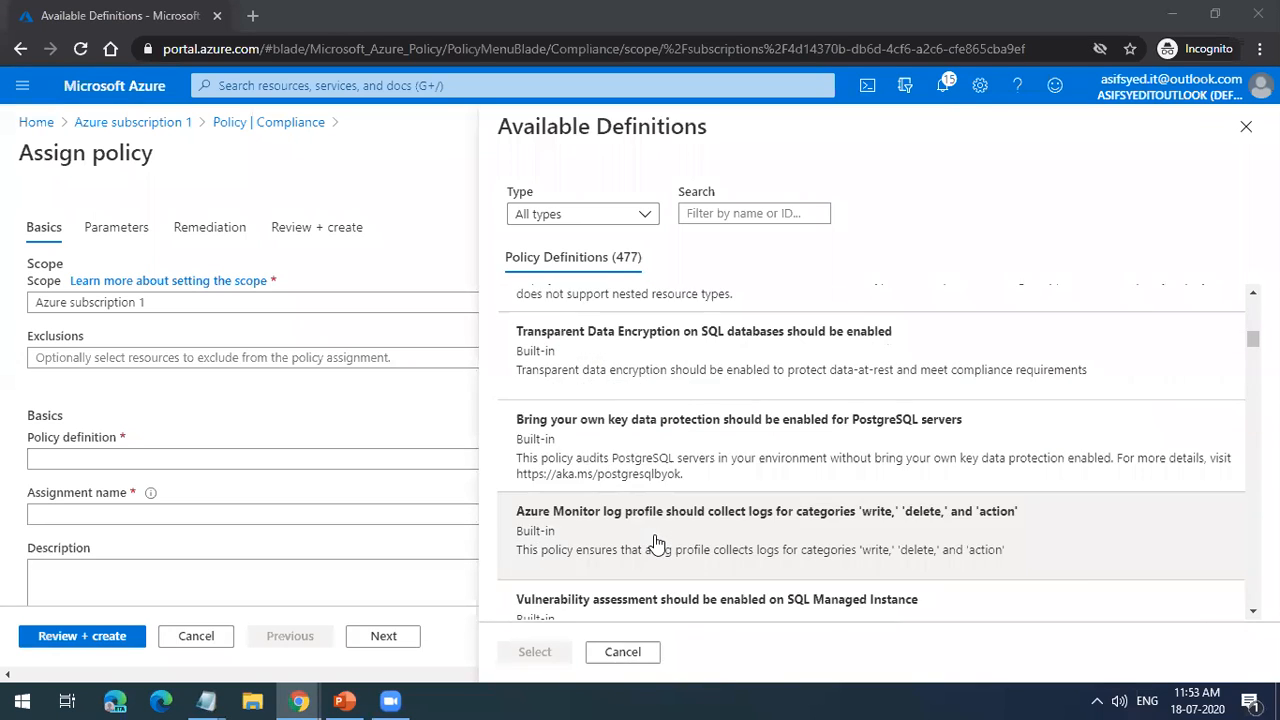
scroll(655, 543, "up", 7)
scroll(655, 543, "down", 5)
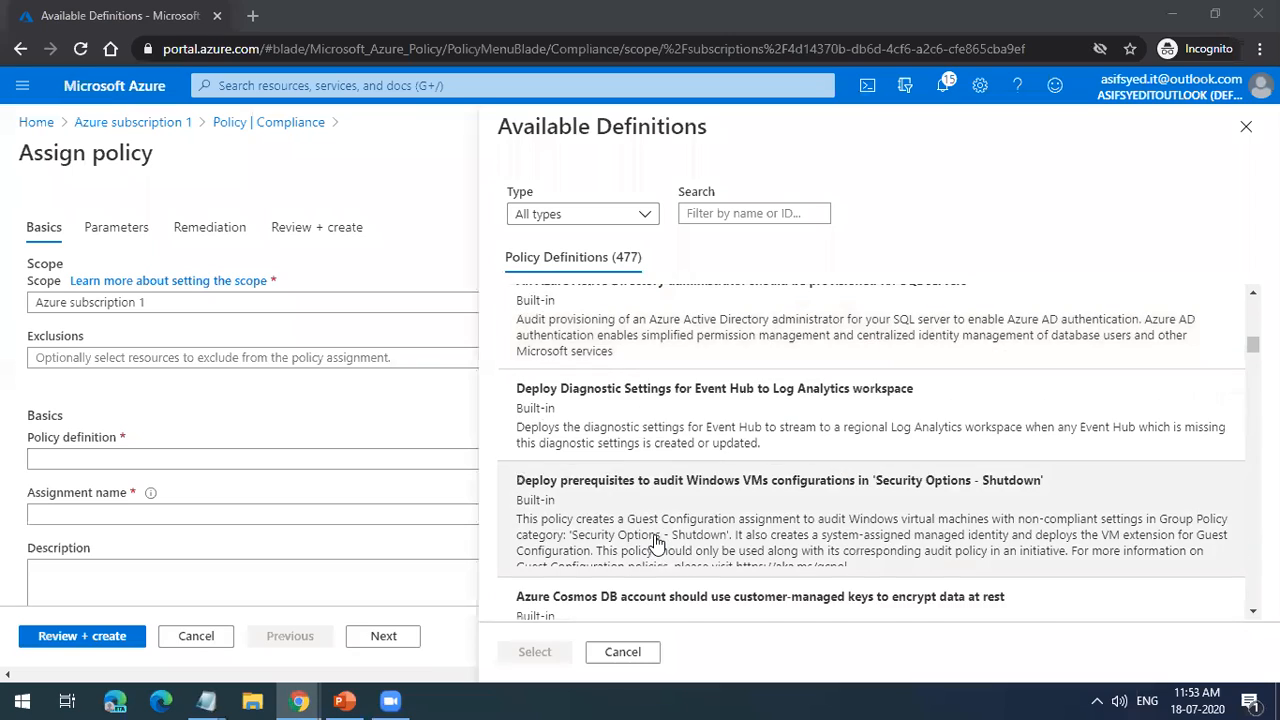
scroll(655, 543, "down", 4)
scroll(655, 543, "up", 8)
scroll(655, 543, "down", 12)
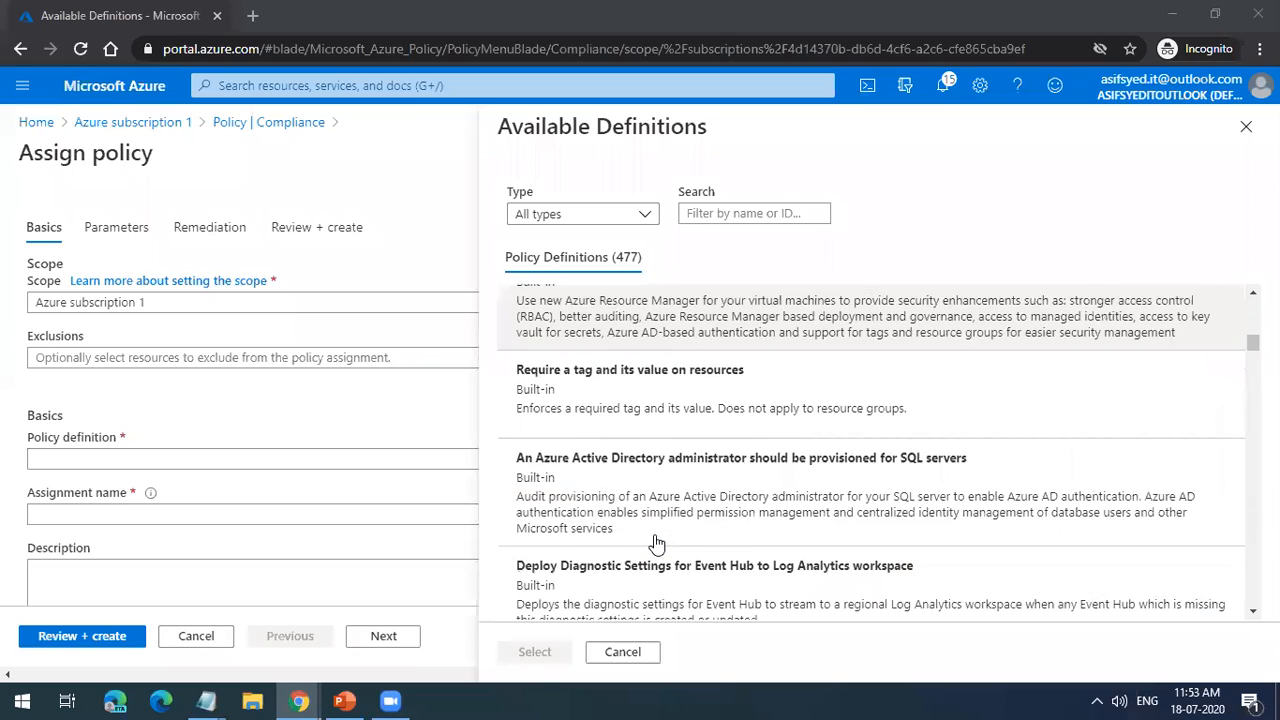
scroll(655, 543, "up", 4)
scroll(655, 543, "down", 8)
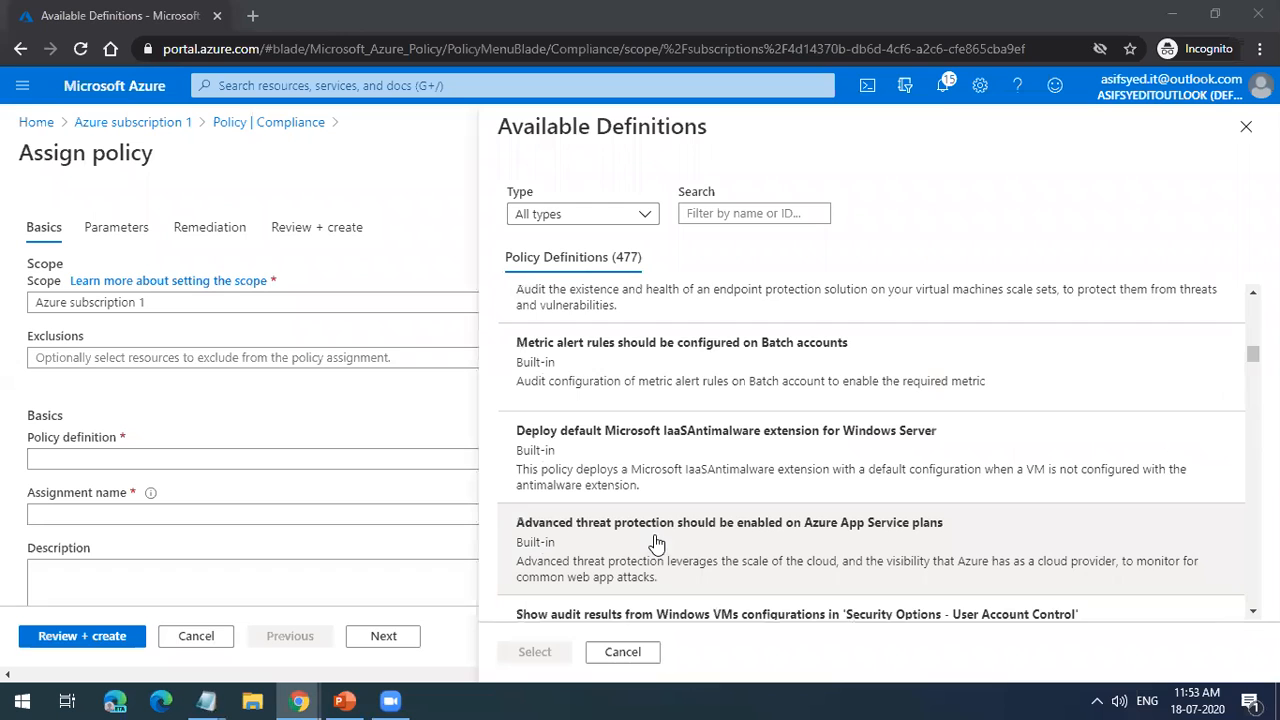
scroll(655, 543, "up", 3)
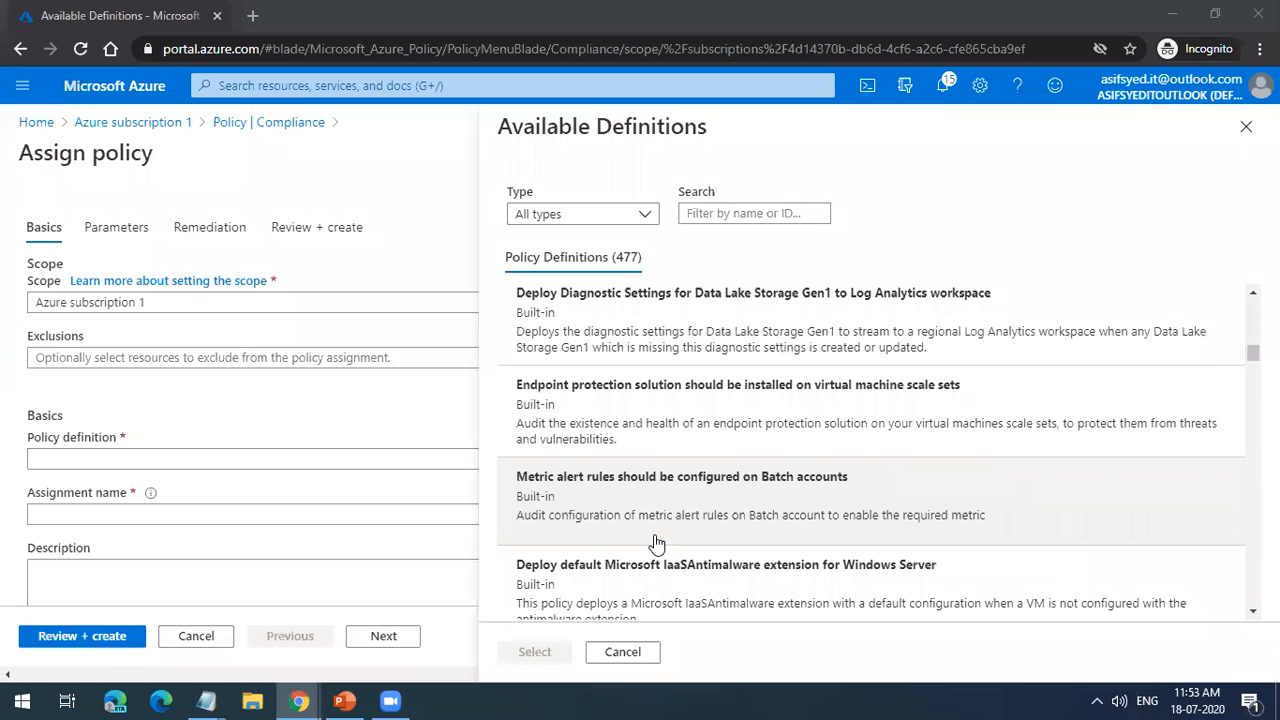
scroll(655, 543, "down", 5)
scroll(655, 543, "down", 5)
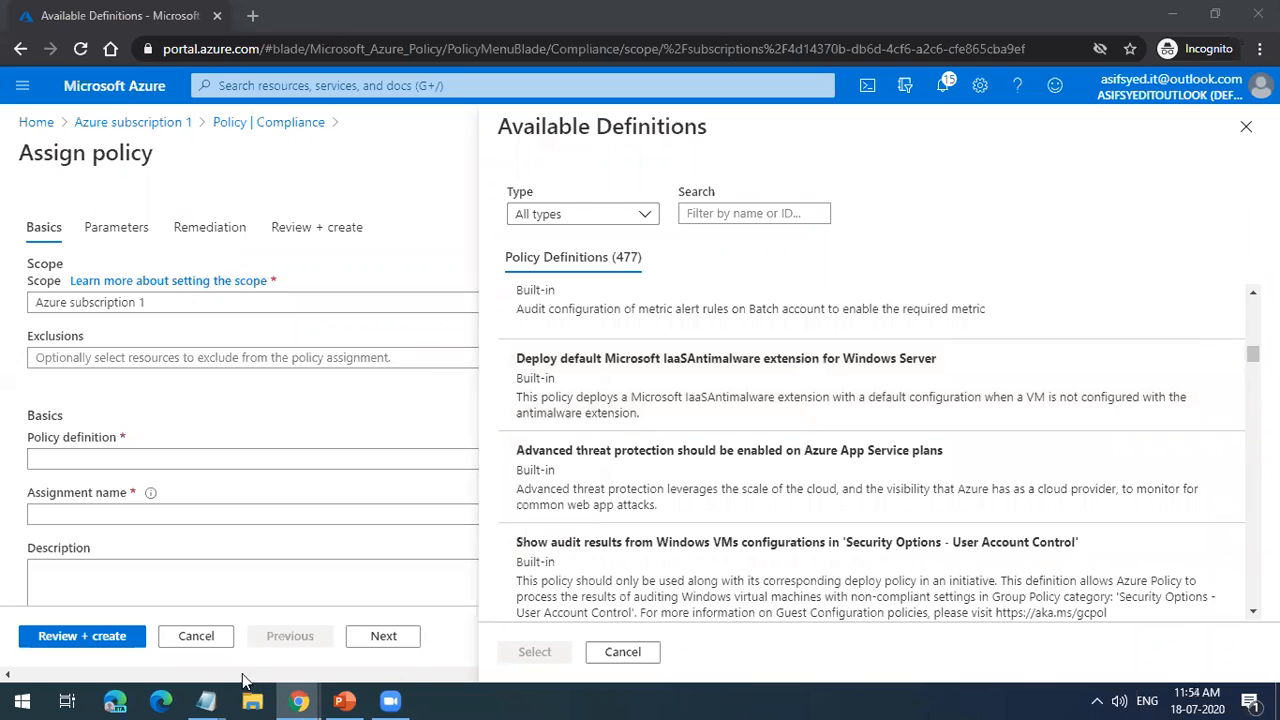
Step: Switch to the Notepad hierarchy notes and highlight the Resources line and the Management Groups (IAM/Policies) line
mouse_move(225, 698)
left_click(320, 578)
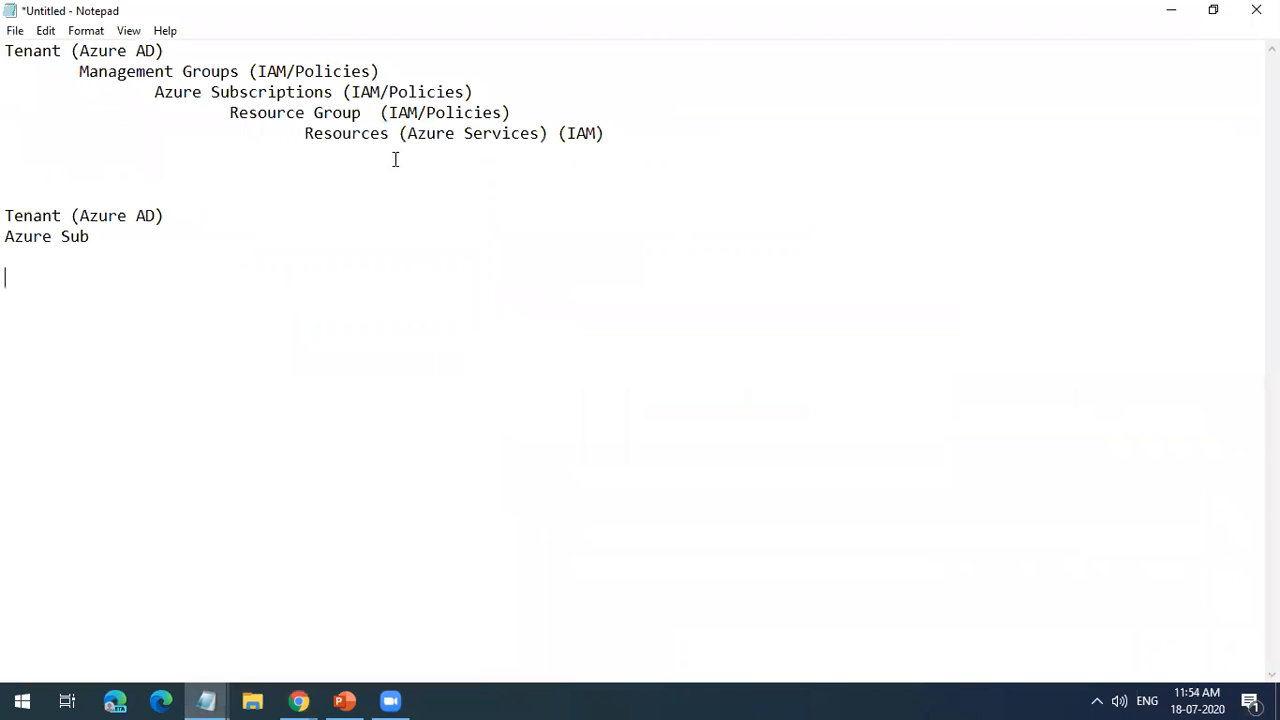
left_click_drag(312, 138, 607, 135)
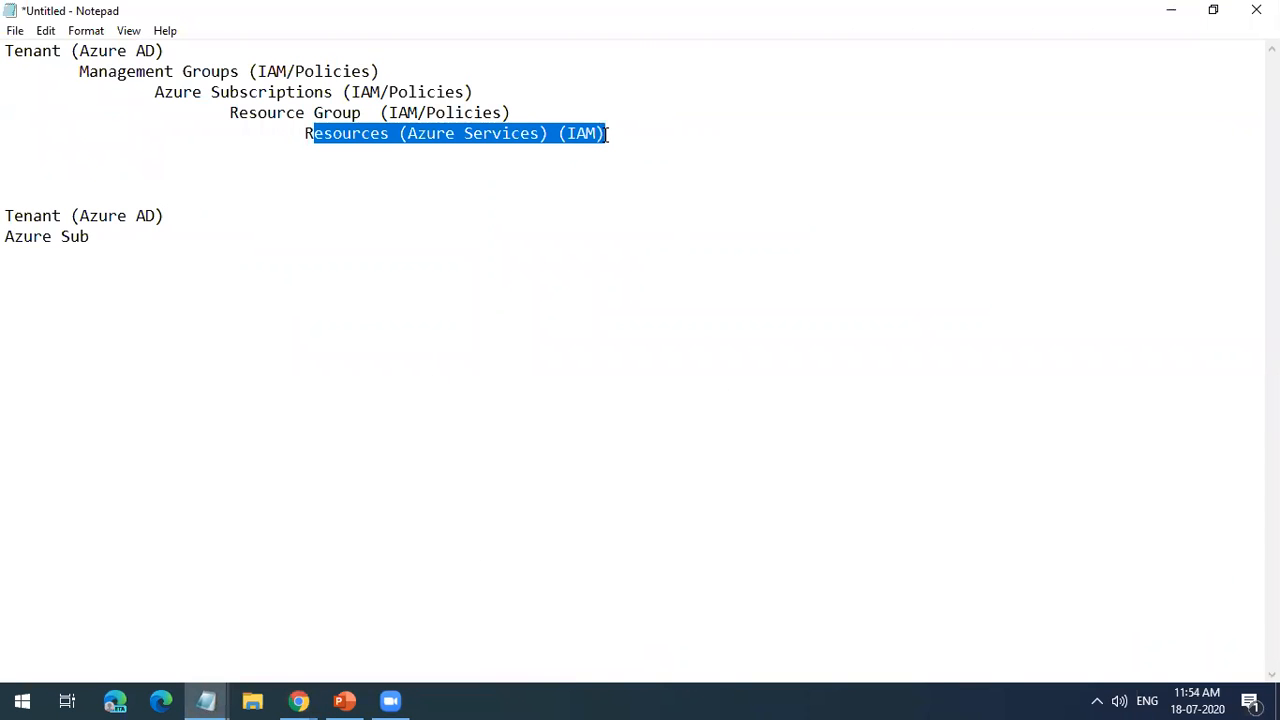
left_click(608, 135)
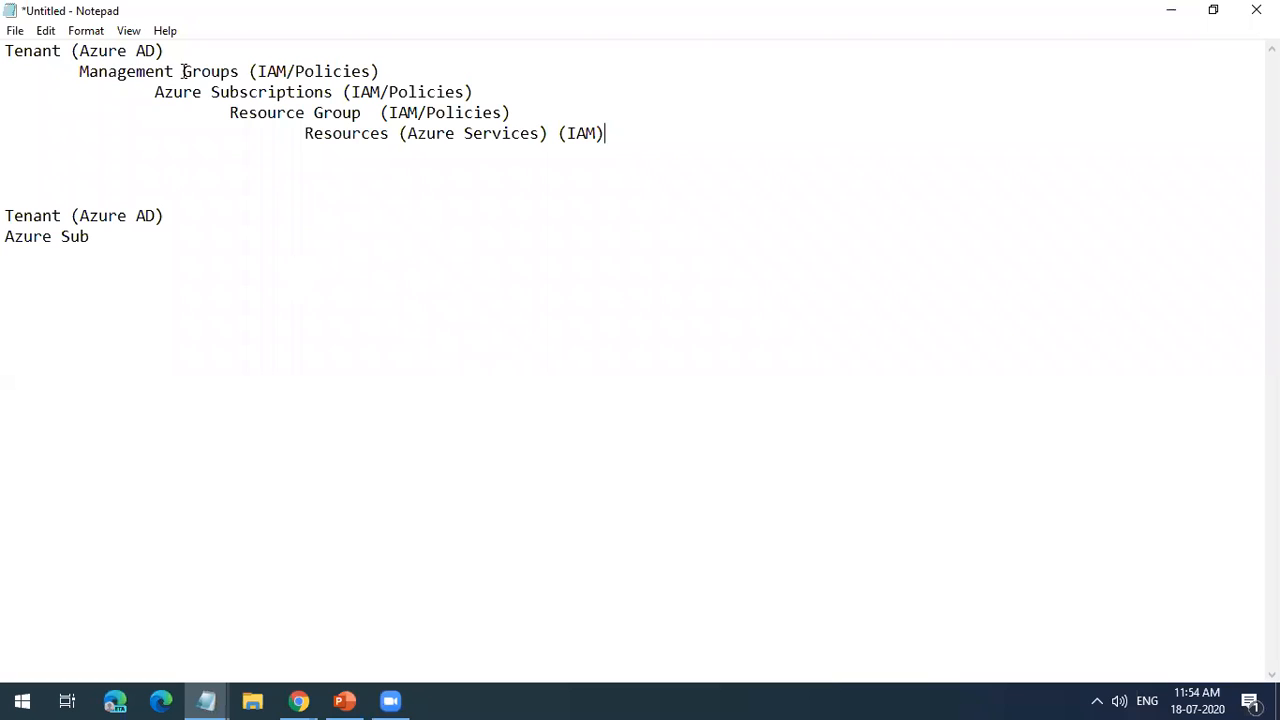
left_click_drag(80, 71, 408, 62)
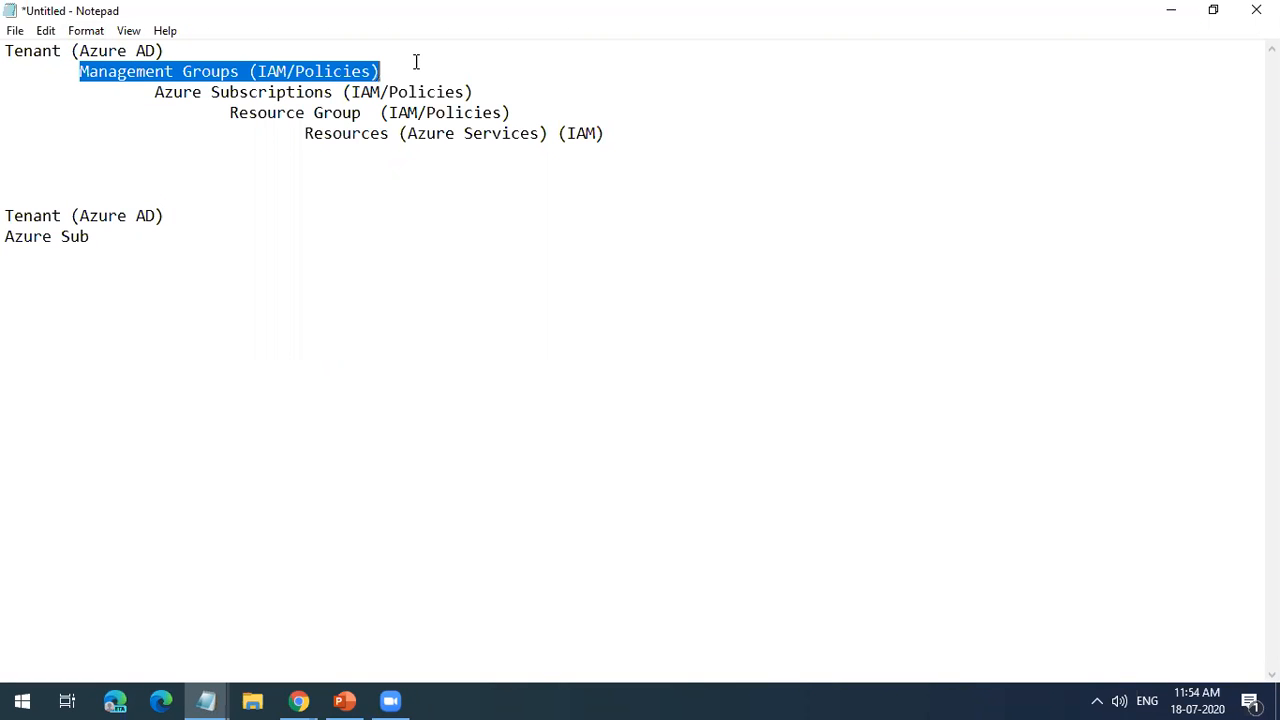
Step: Highlight the word Subscriptions and the Resources (Azure Services) (IAM) line in the hierarchy notes, then clear the selection
left_click_drag(156, 92, 203, 92)
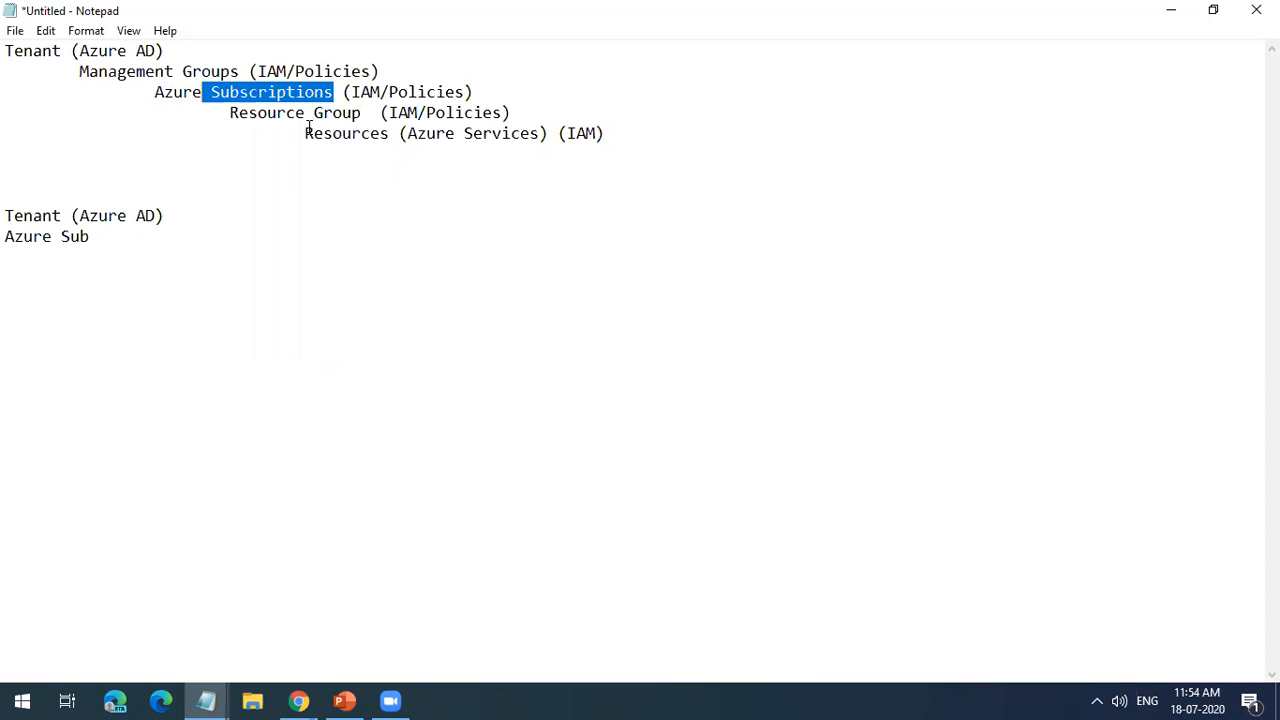
left_click_drag(305, 133, 631, 126)
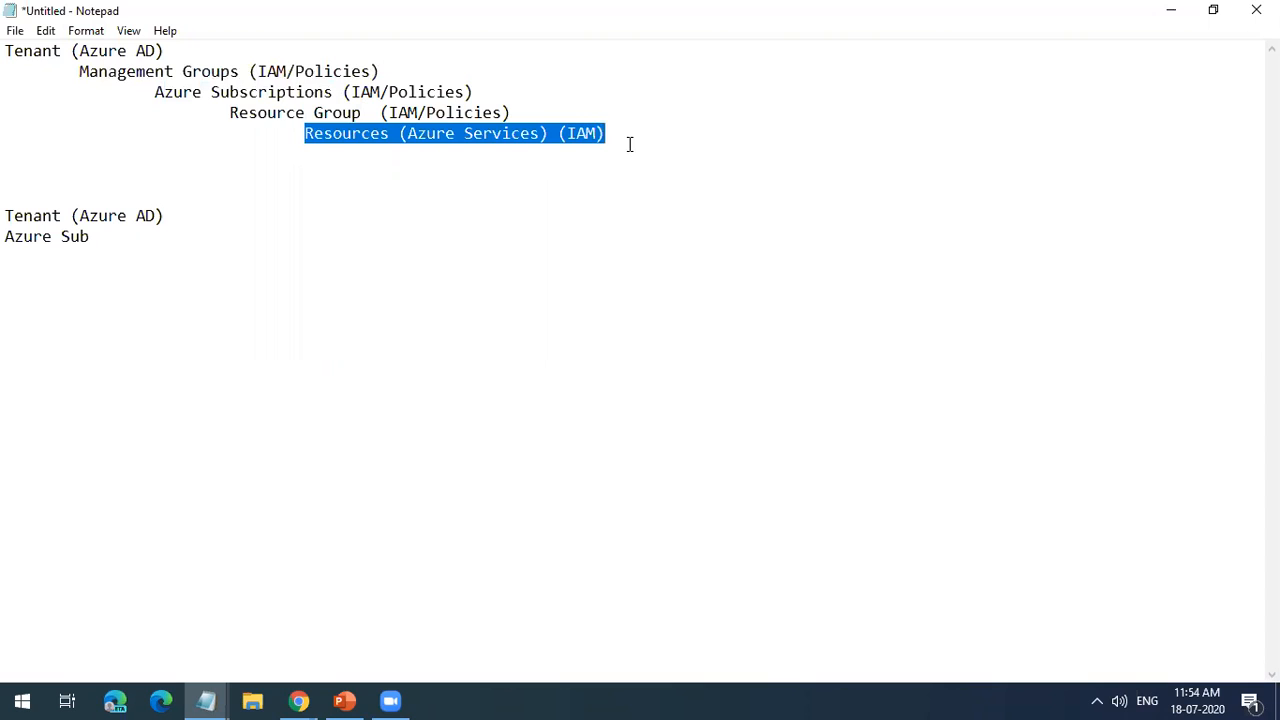
left_click(629, 145)
left_click_drag(623, 131, 312, 136)
left_click(418, 145)
Step: Switch to the Azure portal in Chrome, close the available policy definitions and discard the unsaved policy assignment
left_click(299, 700)
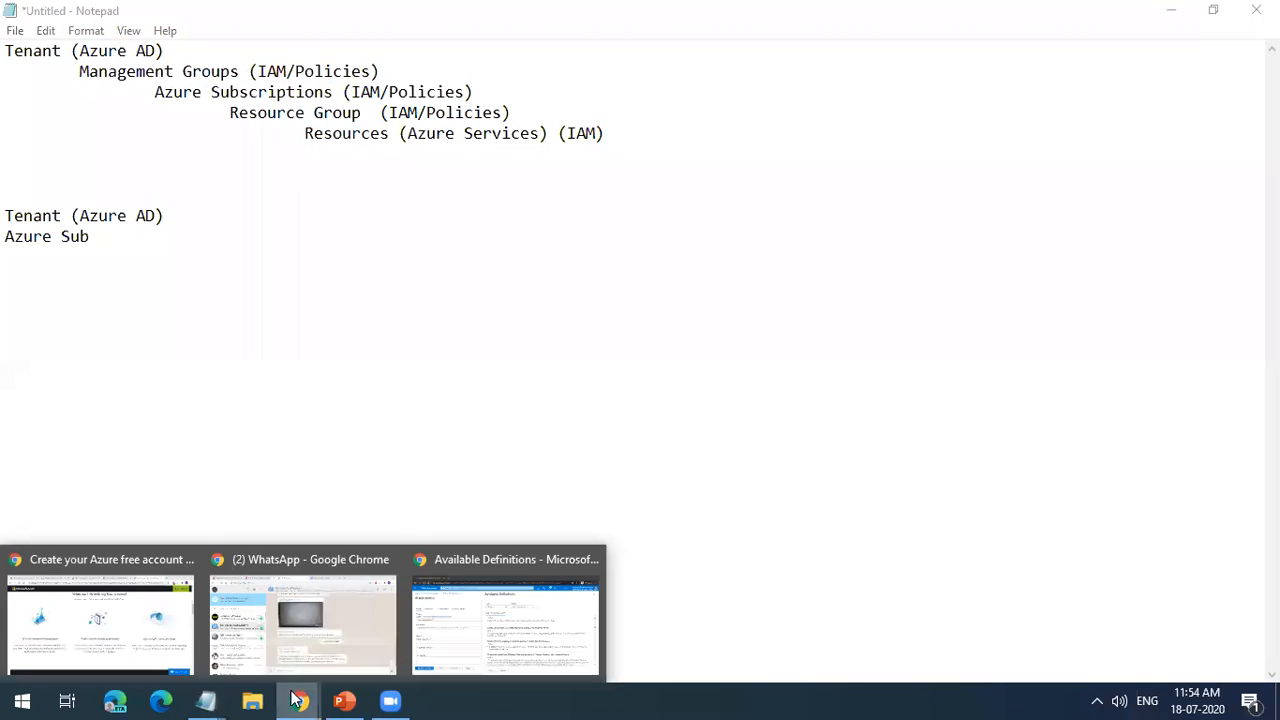
left_click(512, 630)
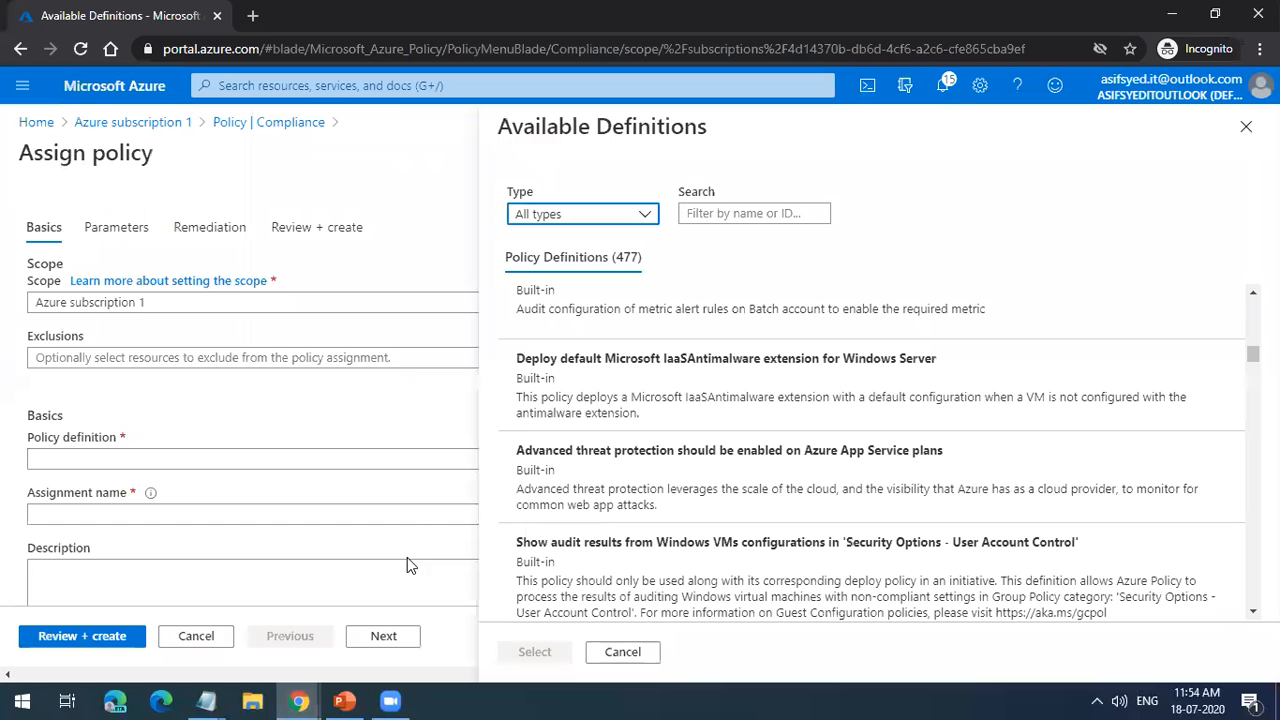
left_click(1245, 128)
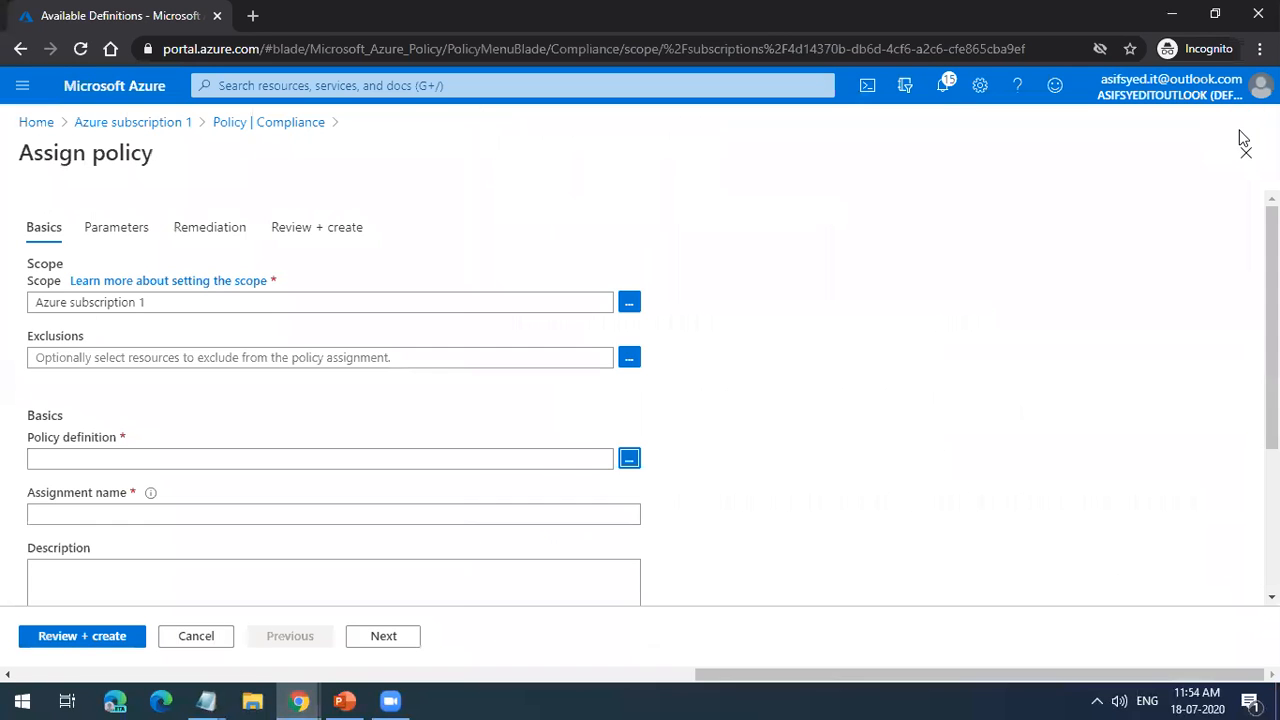
left_click(1243, 153)
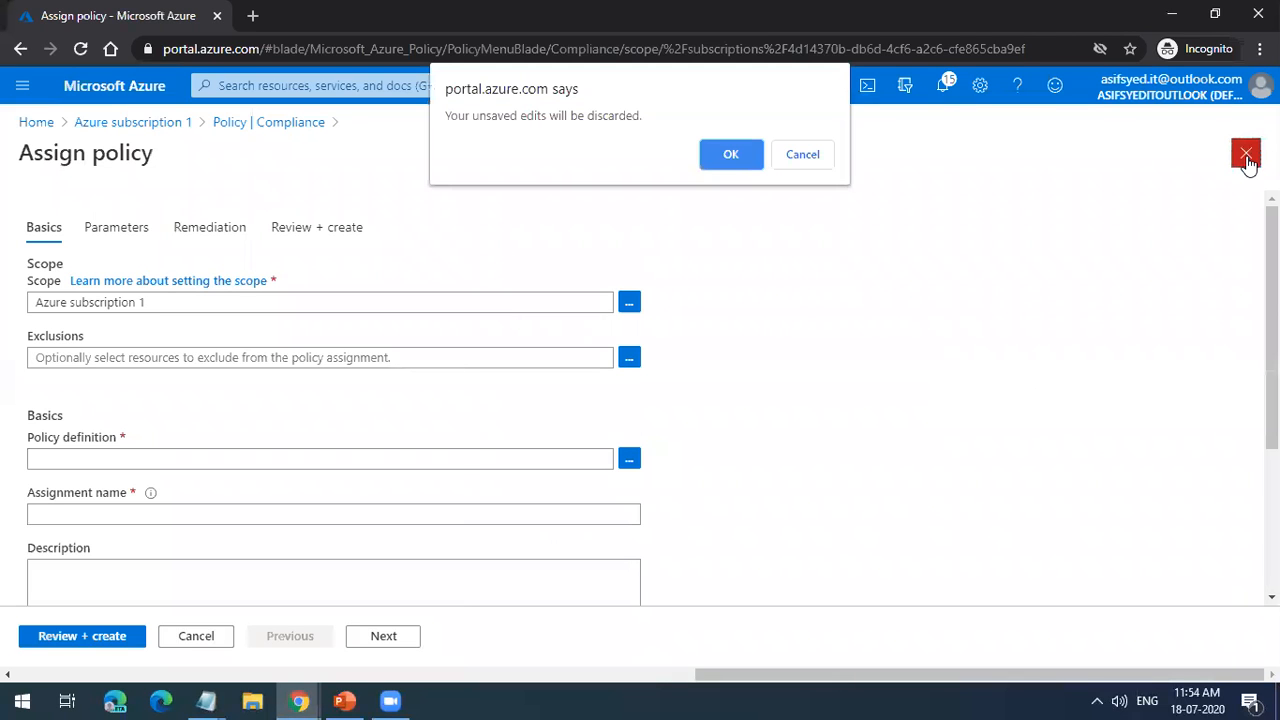
left_click(757, 157)
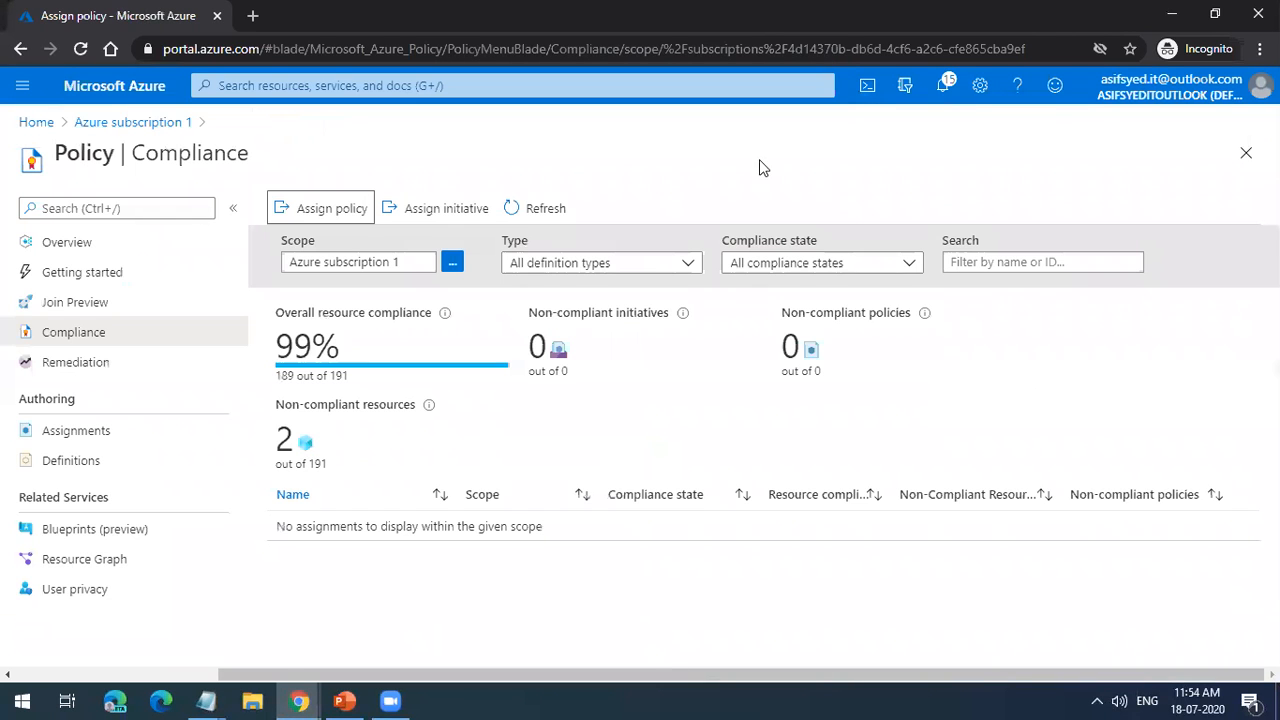
Step: Switch to the Cloud Computing Fundamentals presentation in PowerPoint and start the slide show from the Azure Locks slide
mouse_move(365, 700)
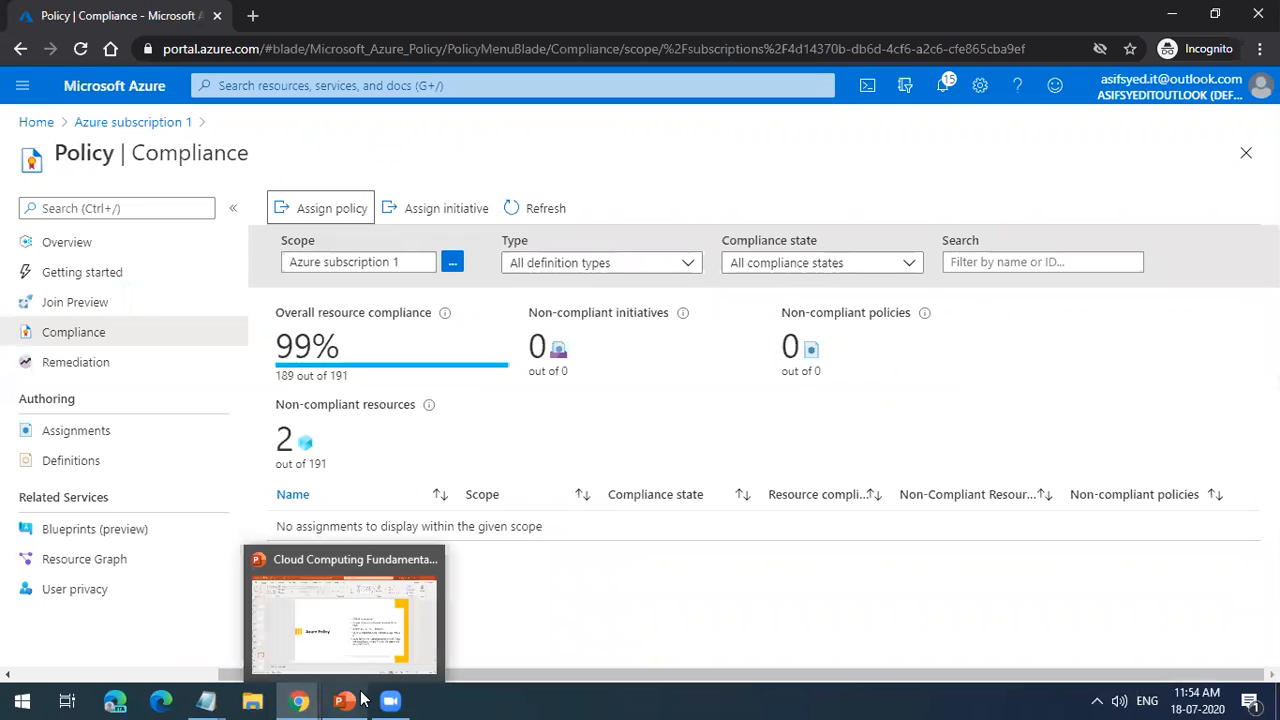
left_click(360, 643)
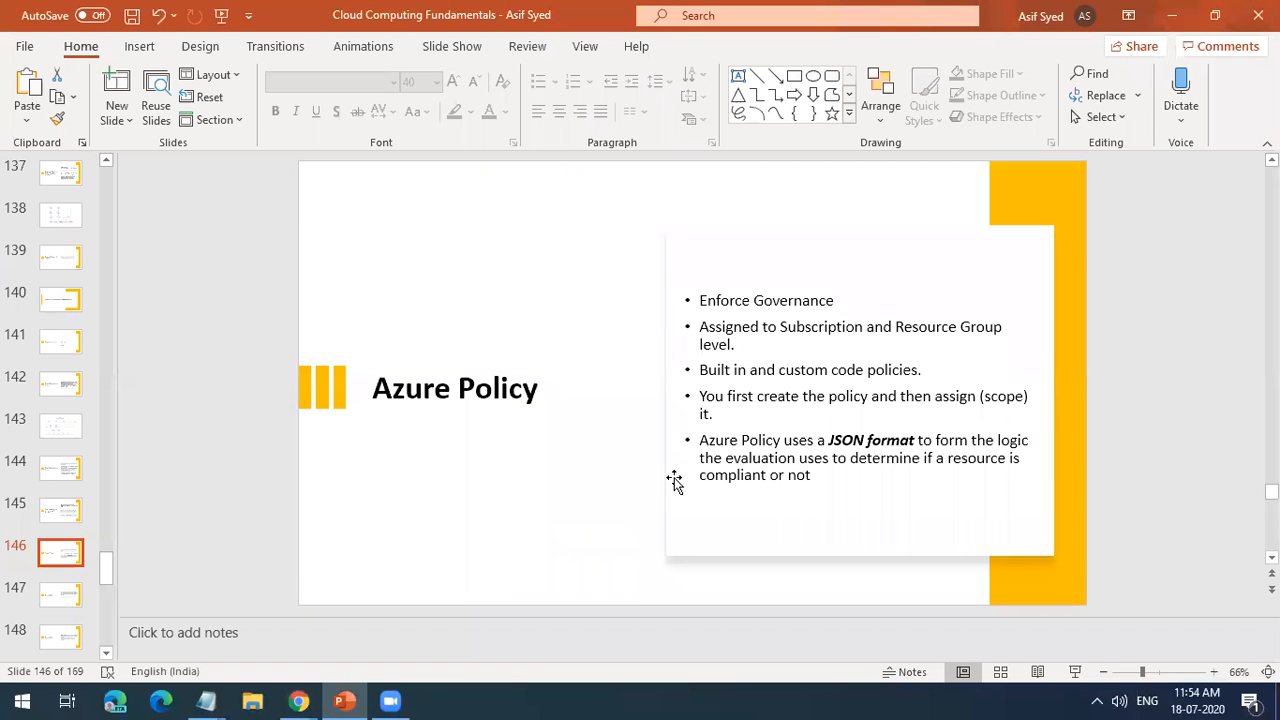
scroll(674, 482, "down", 1)
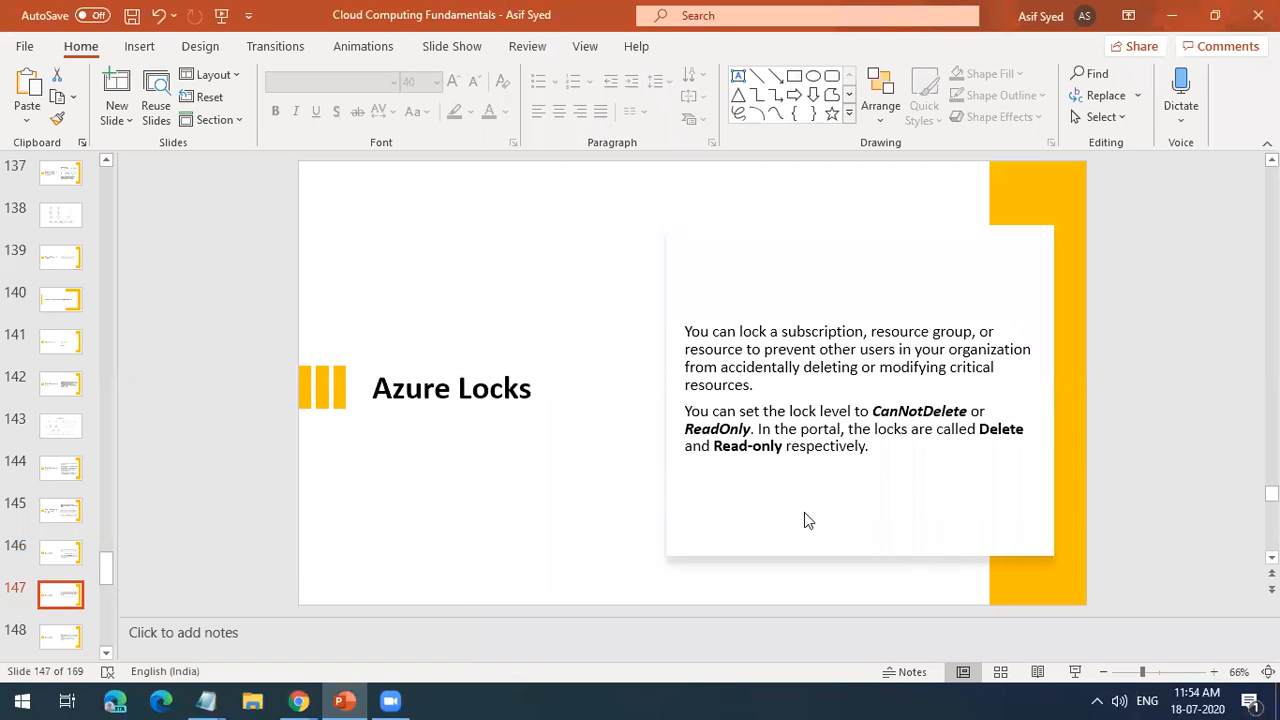
left_click(1076, 672)
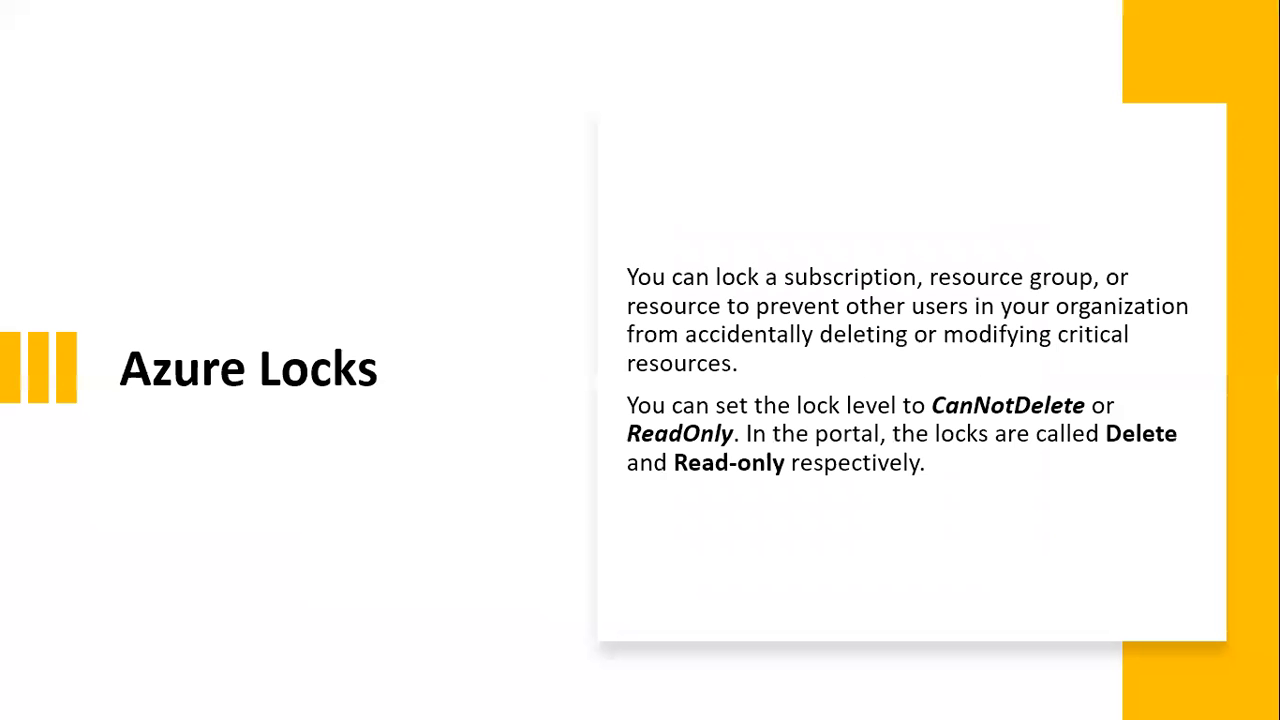
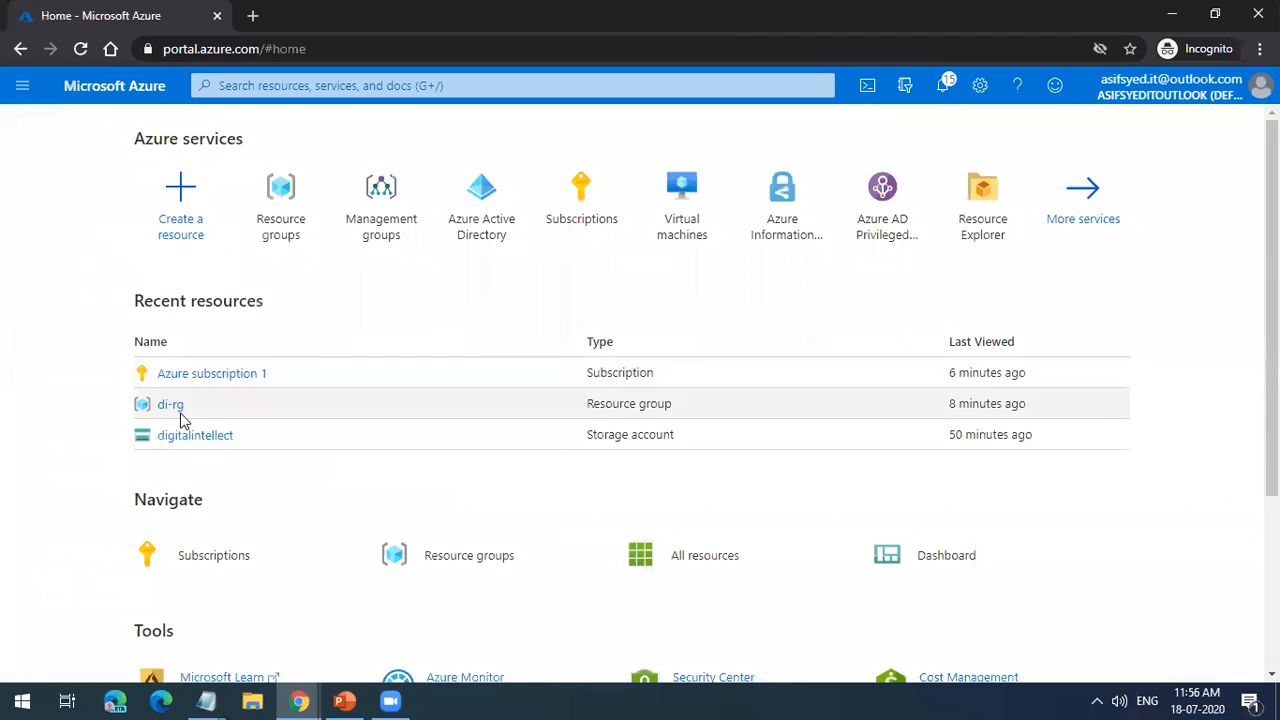
Step: Open the digitalintellect storage account from the recent resources and show its Locks settings
left_click(188, 440)
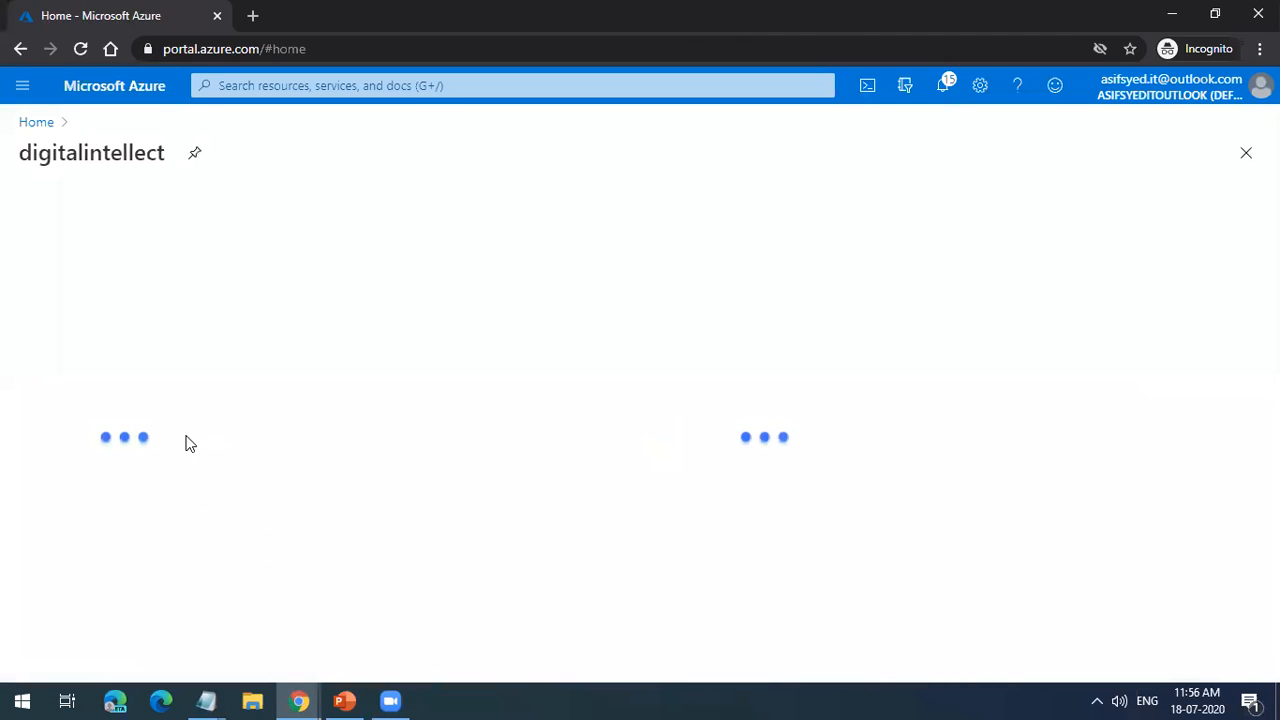
scroll(162, 470, "down", 1)
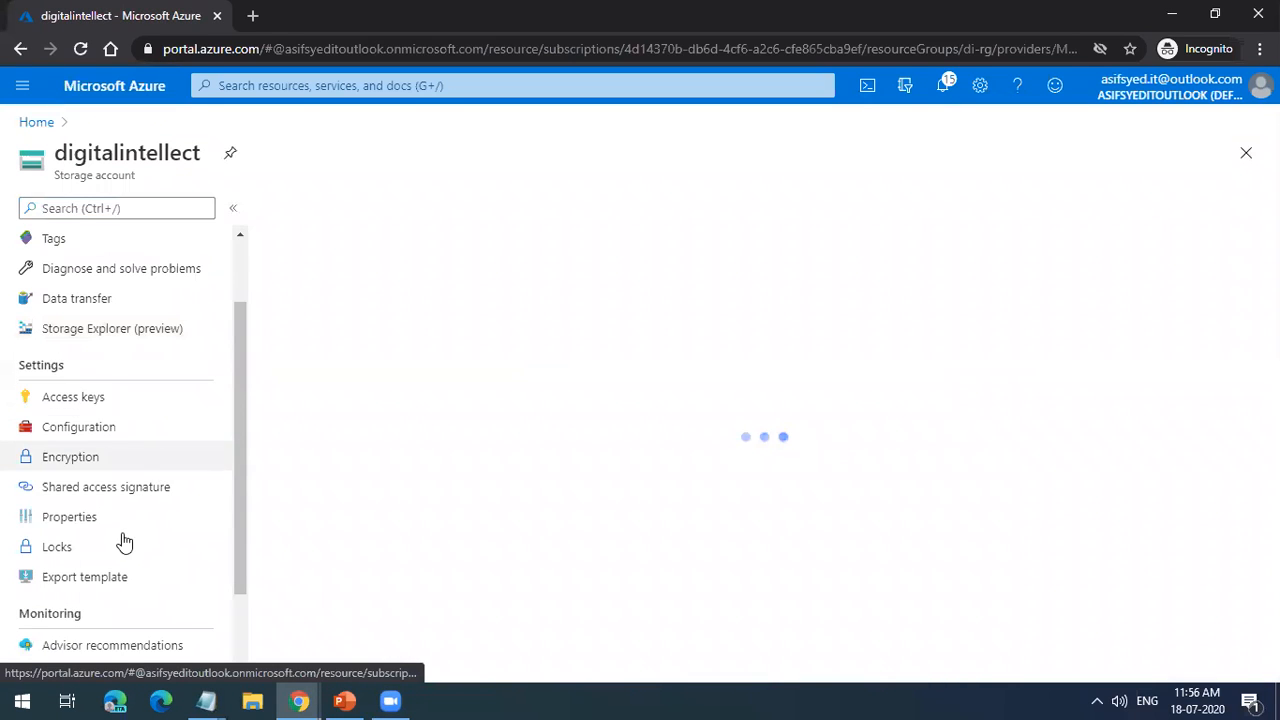
scroll(90, 400, "down", 3)
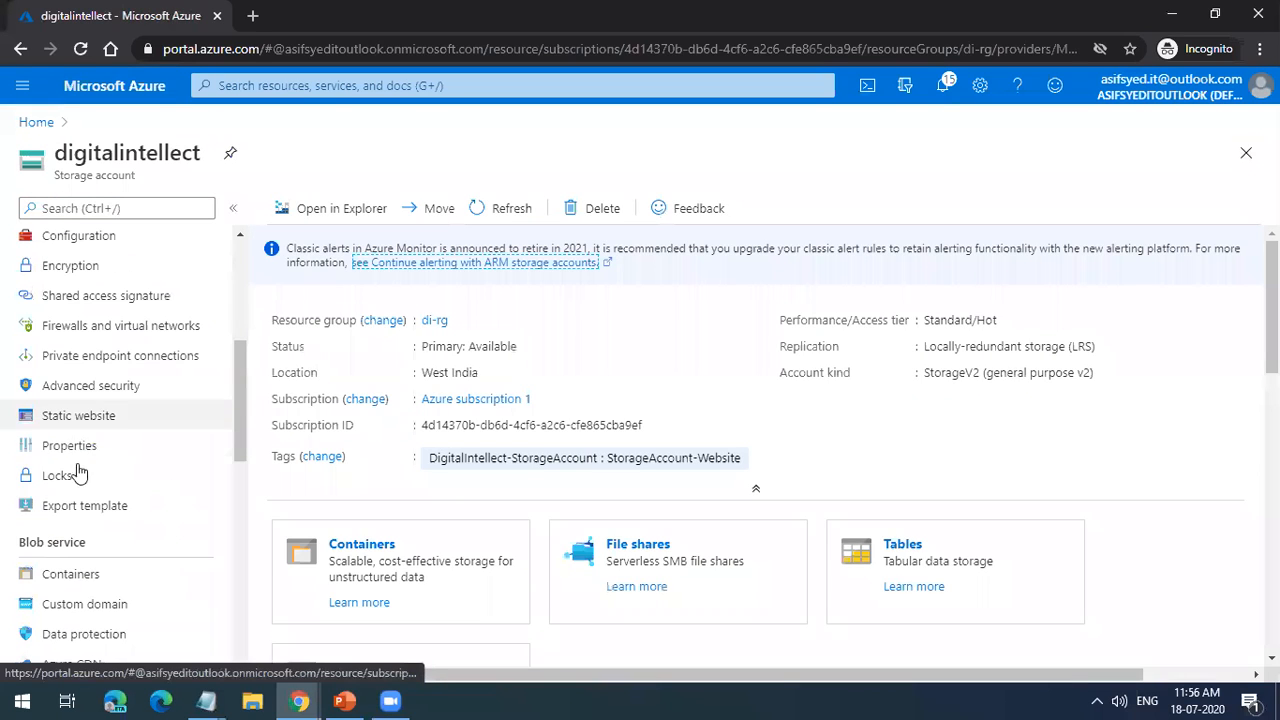
left_click(74, 486)
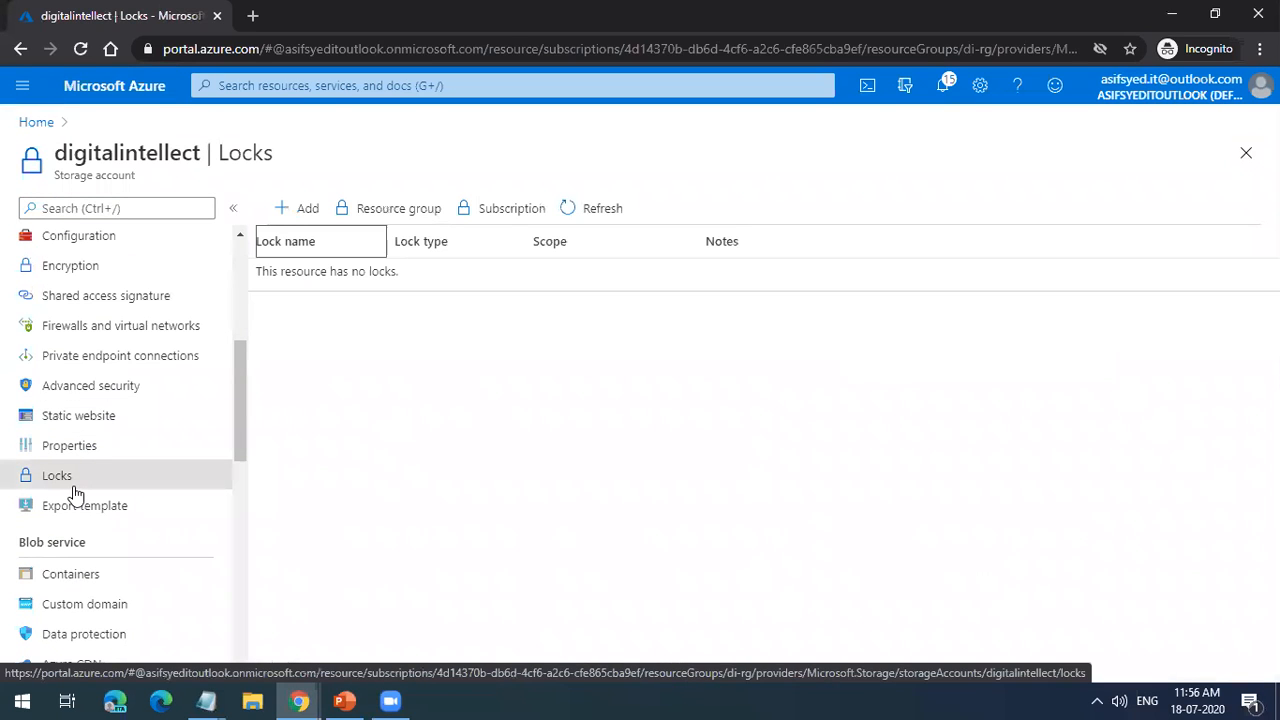
Step: Add a lock named Deletelock with the Delete lock type to the digitalintellect storage account
left_click(278, 216)
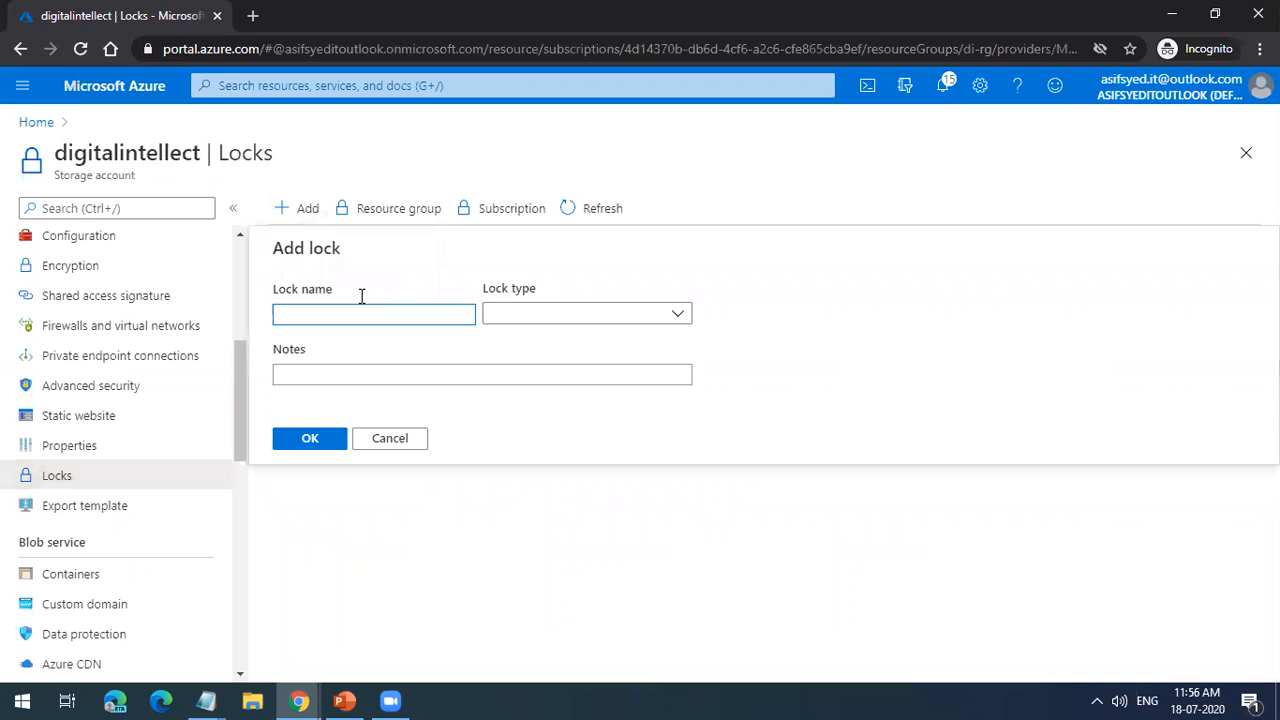
left_click(530, 314)
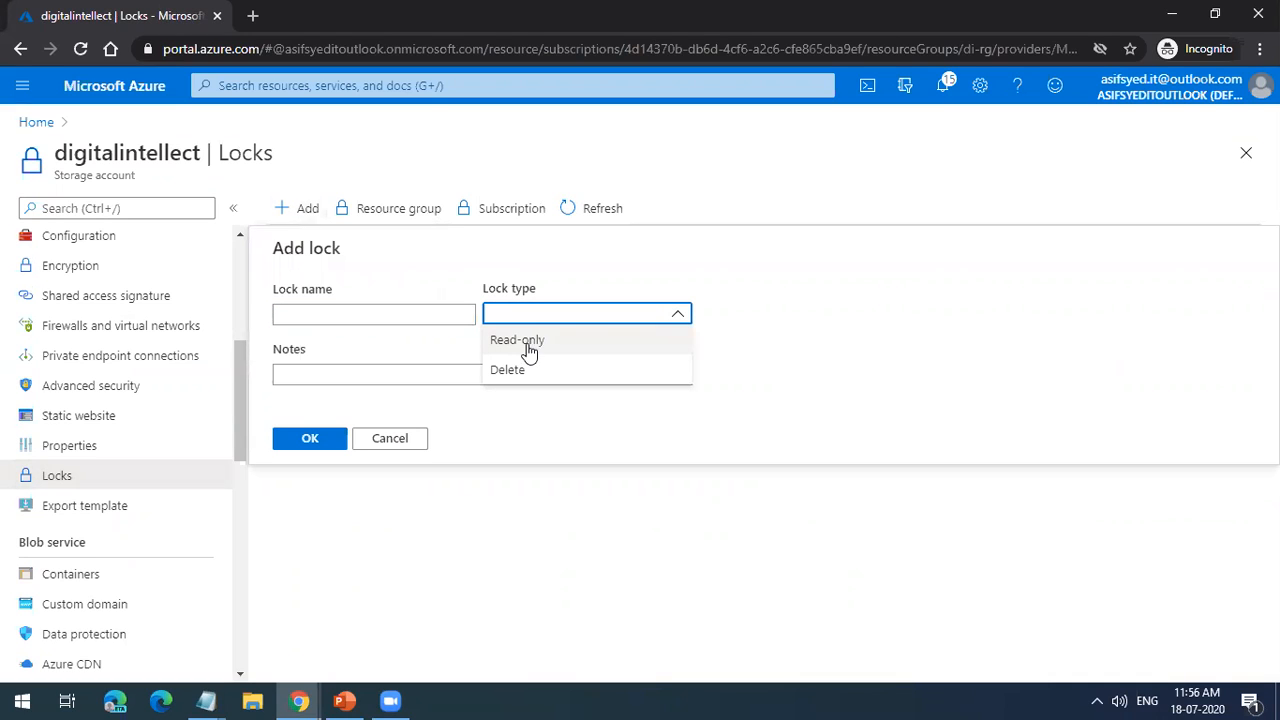
left_click(522, 370)
left_click(425, 313)
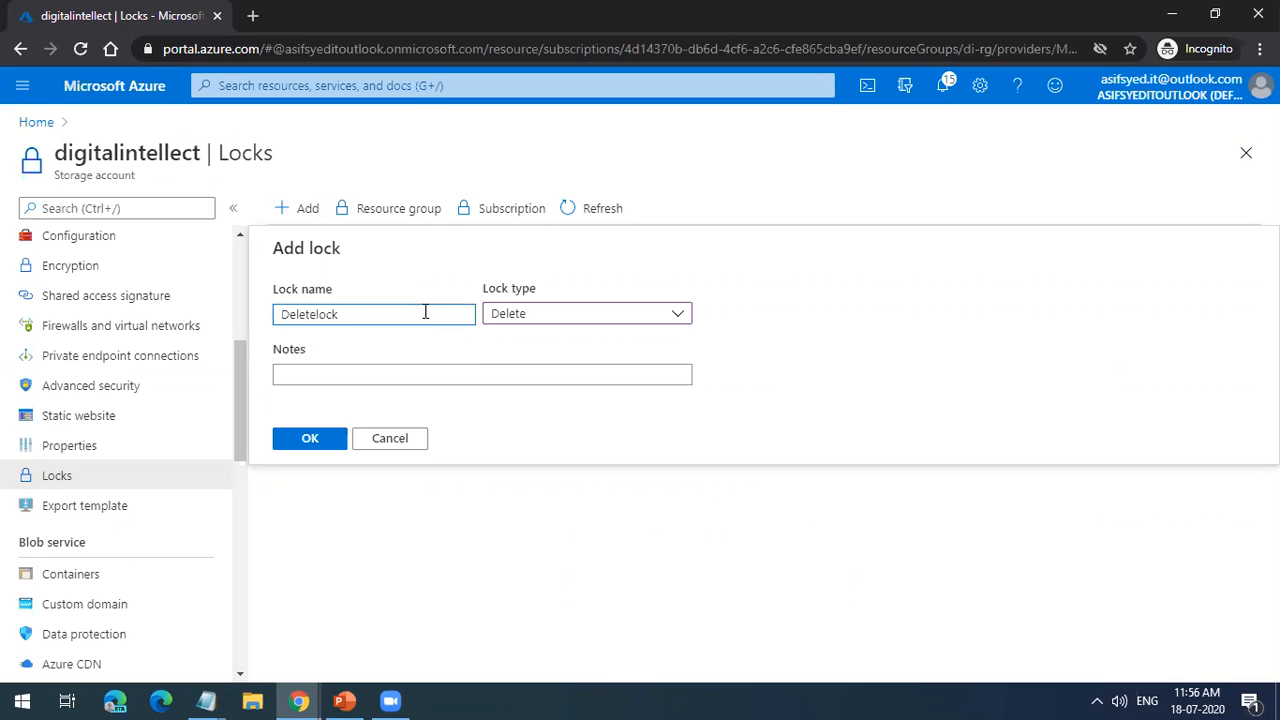
left_click(328, 437)
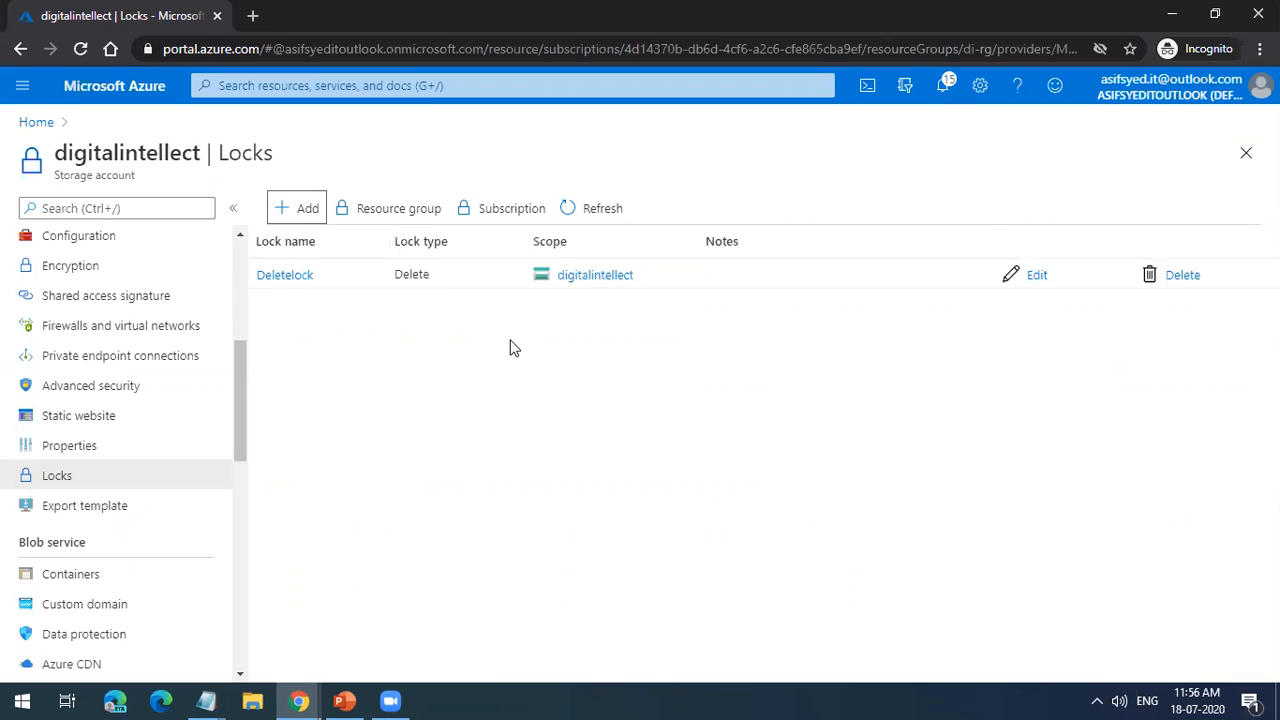
Step: Open the storage account's blob containers from its overview and try to delete the $logs container
scroll(126, 386, "up", 4)
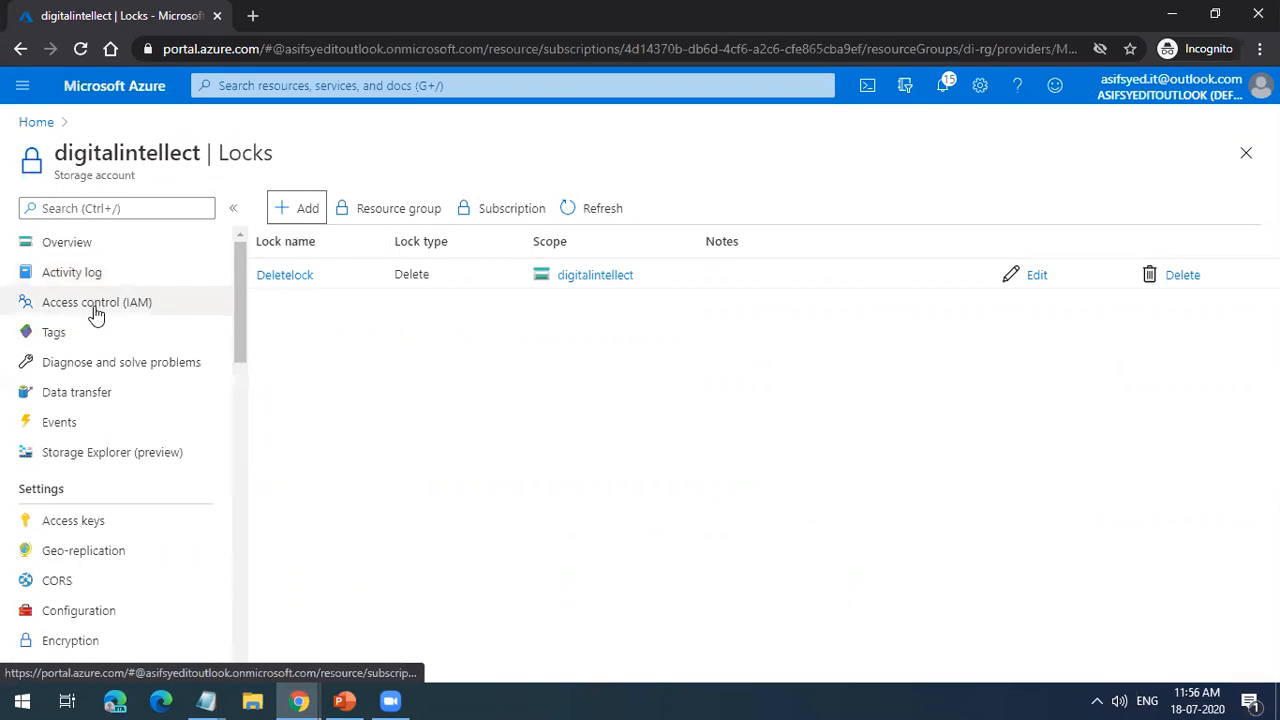
left_click(117, 258)
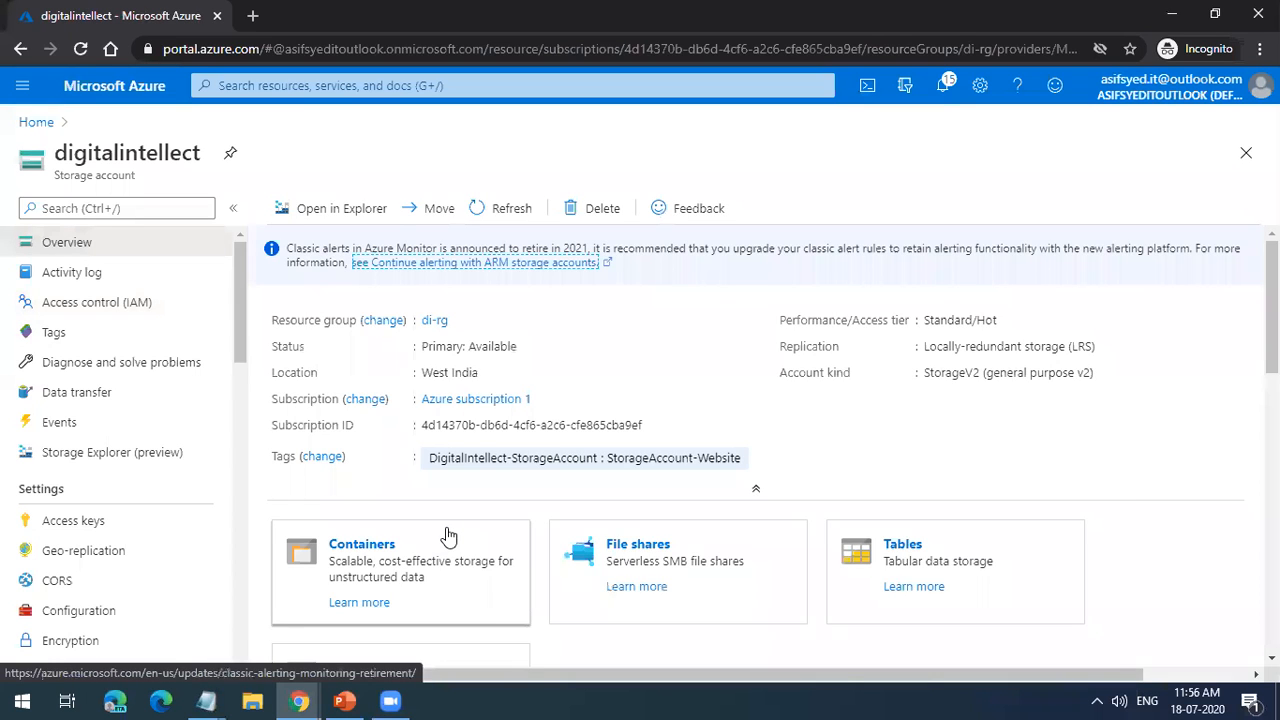
left_click(449, 537)
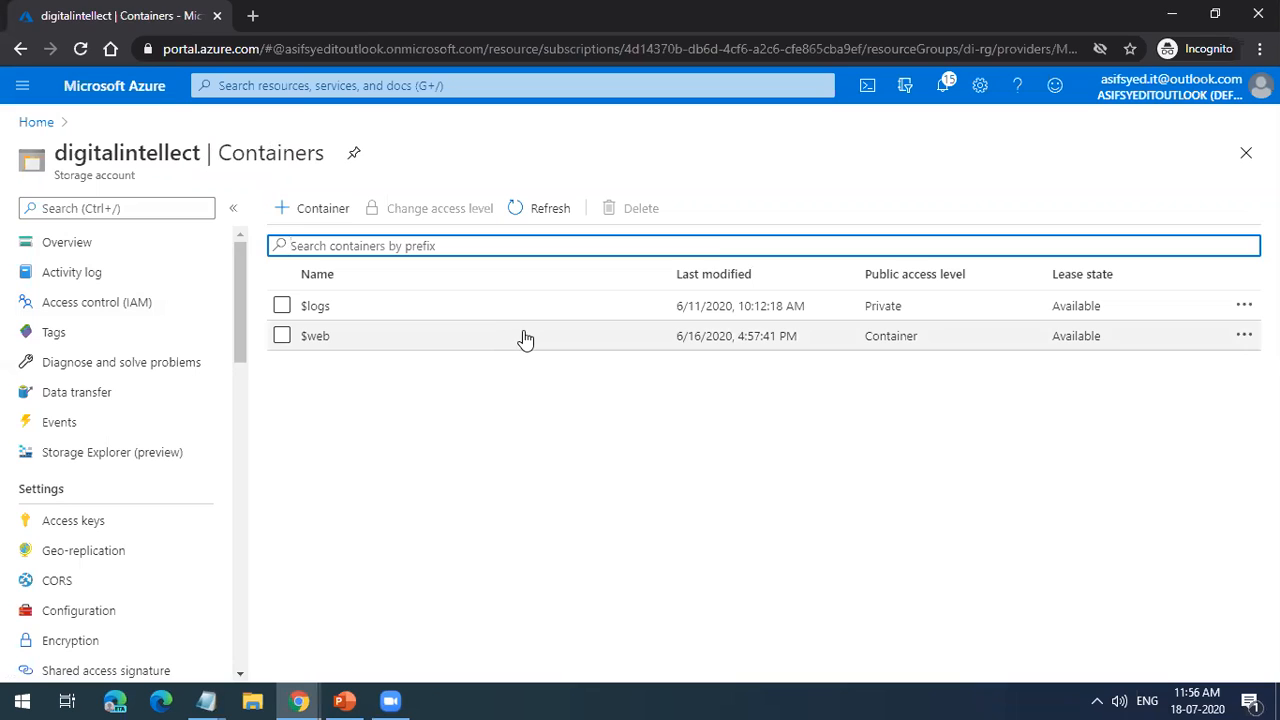
left_click(283, 307)
left_click(632, 208)
left_click(334, 465)
left_click(315, 516)
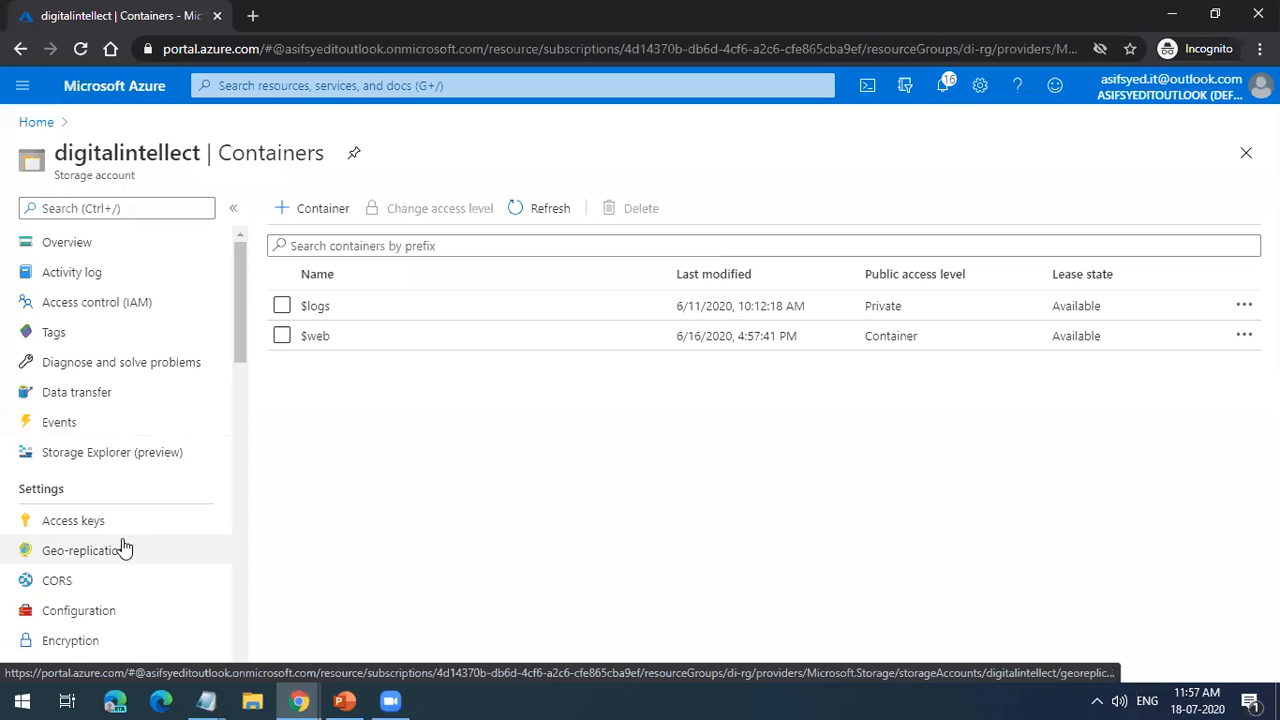
Step: Return to the storage account's locks and remove the Deletelock entry
scroll(120, 546, "down", 6)
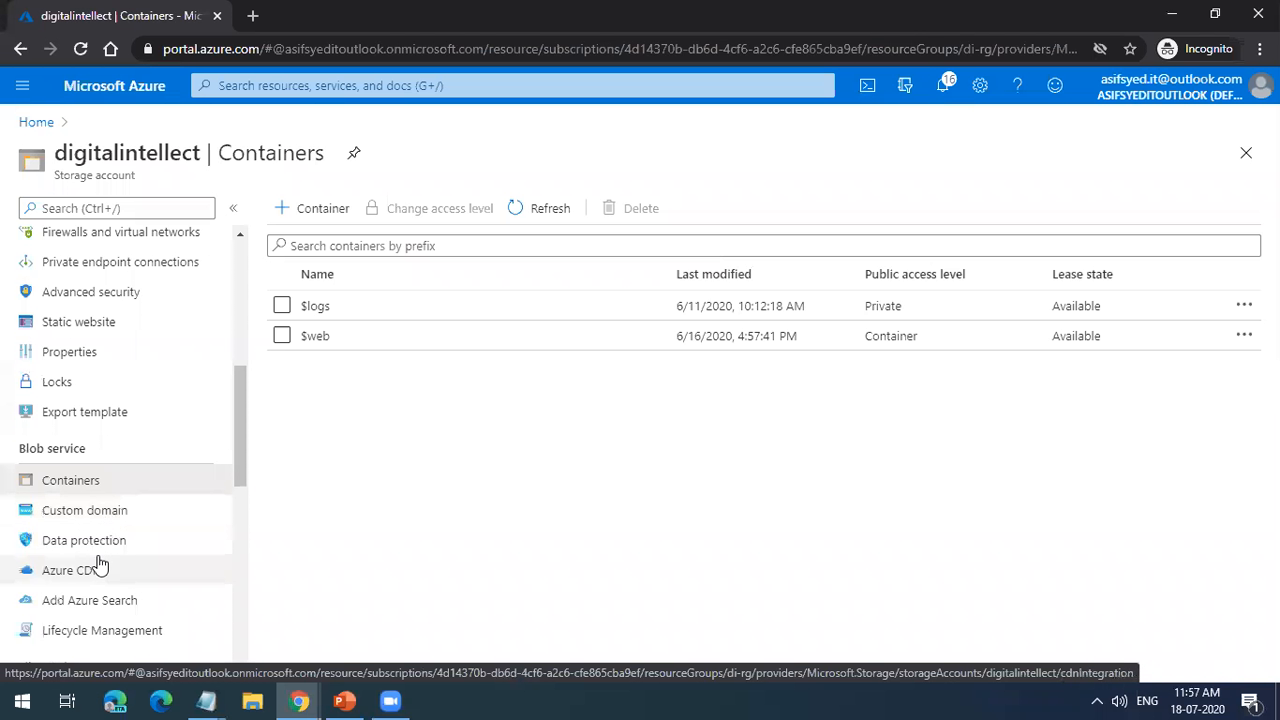
left_click(103, 387)
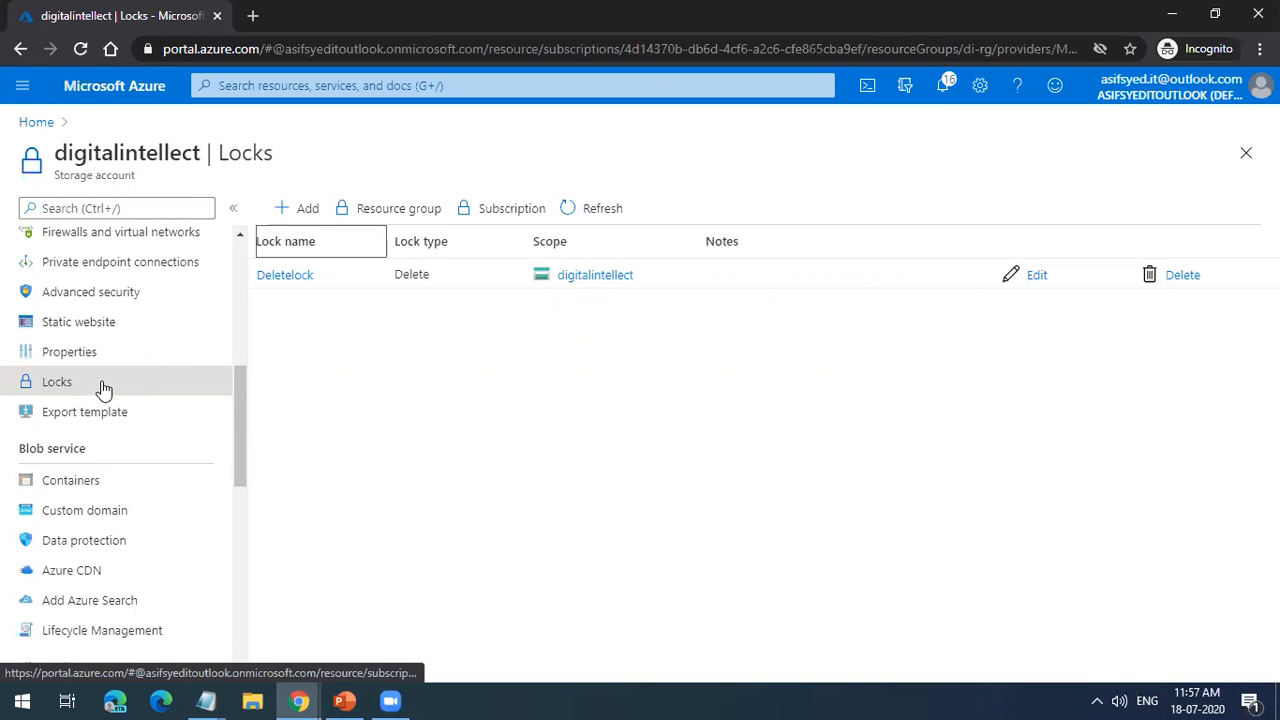
left_click(1182, 280)
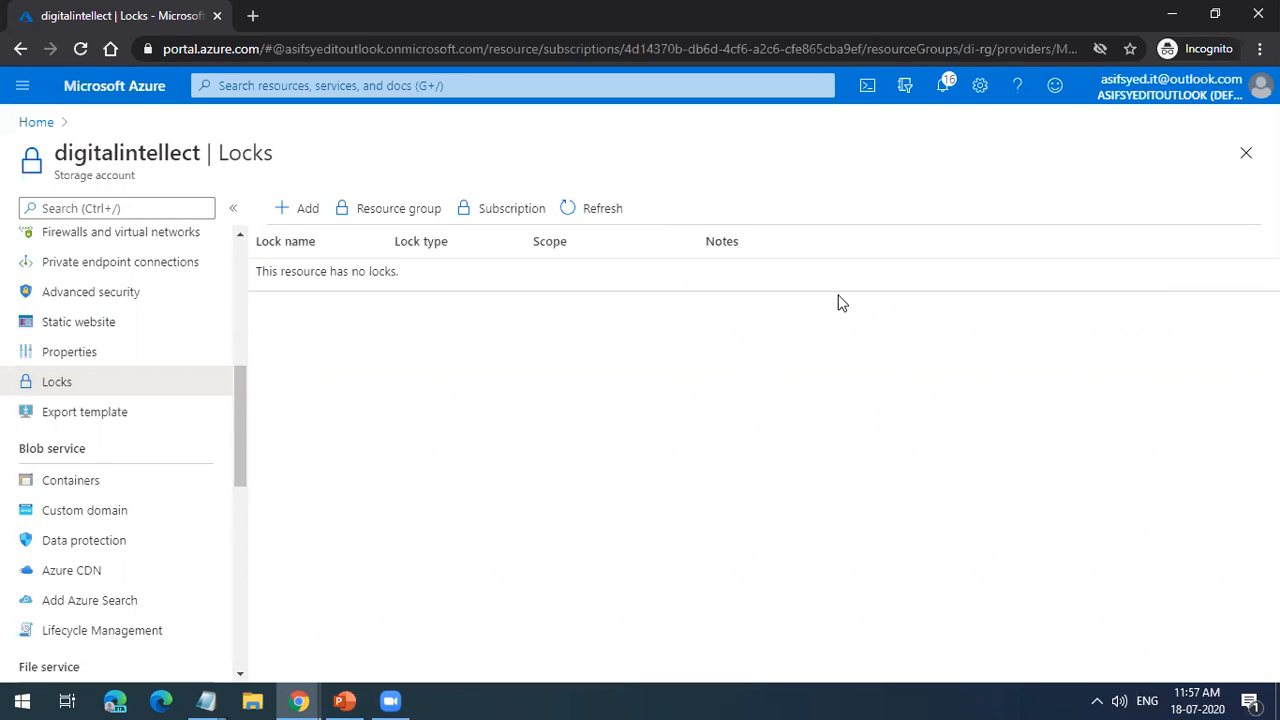
Step: Go back to the storage account's overview and view its list of blob containers
left_click_drag(243, 389, 243, 257)
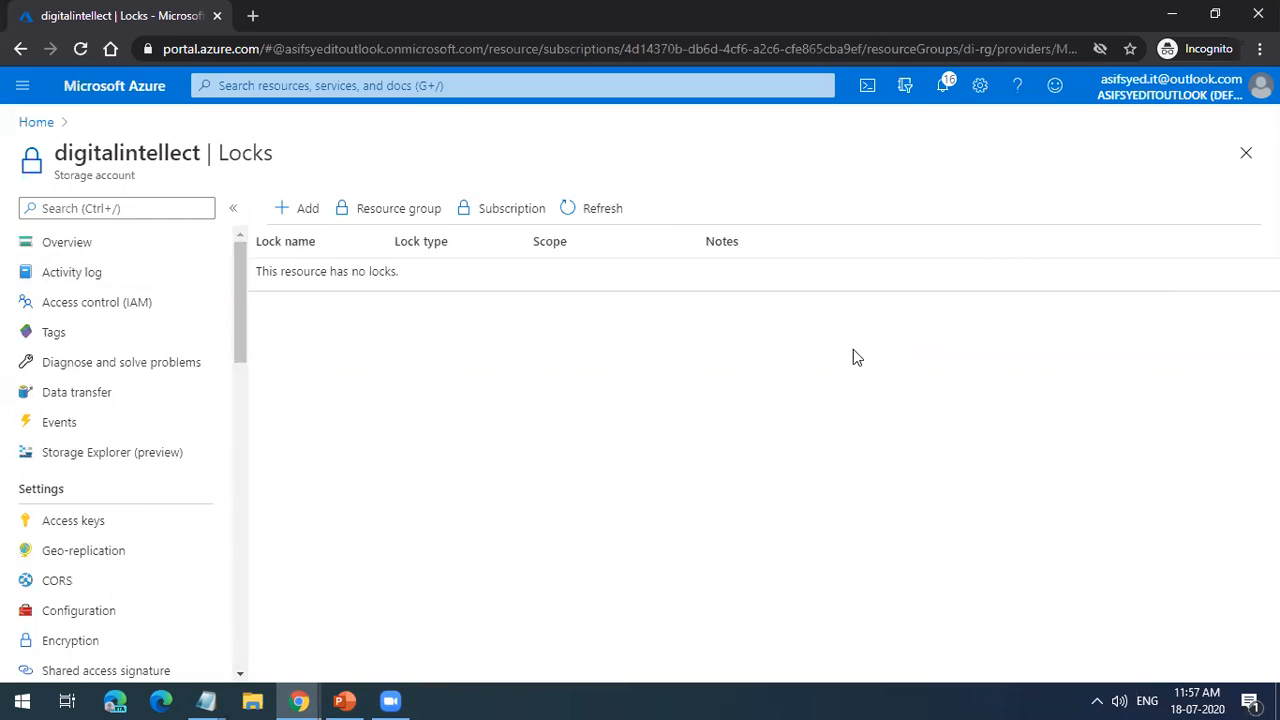
left_click(160, 247)
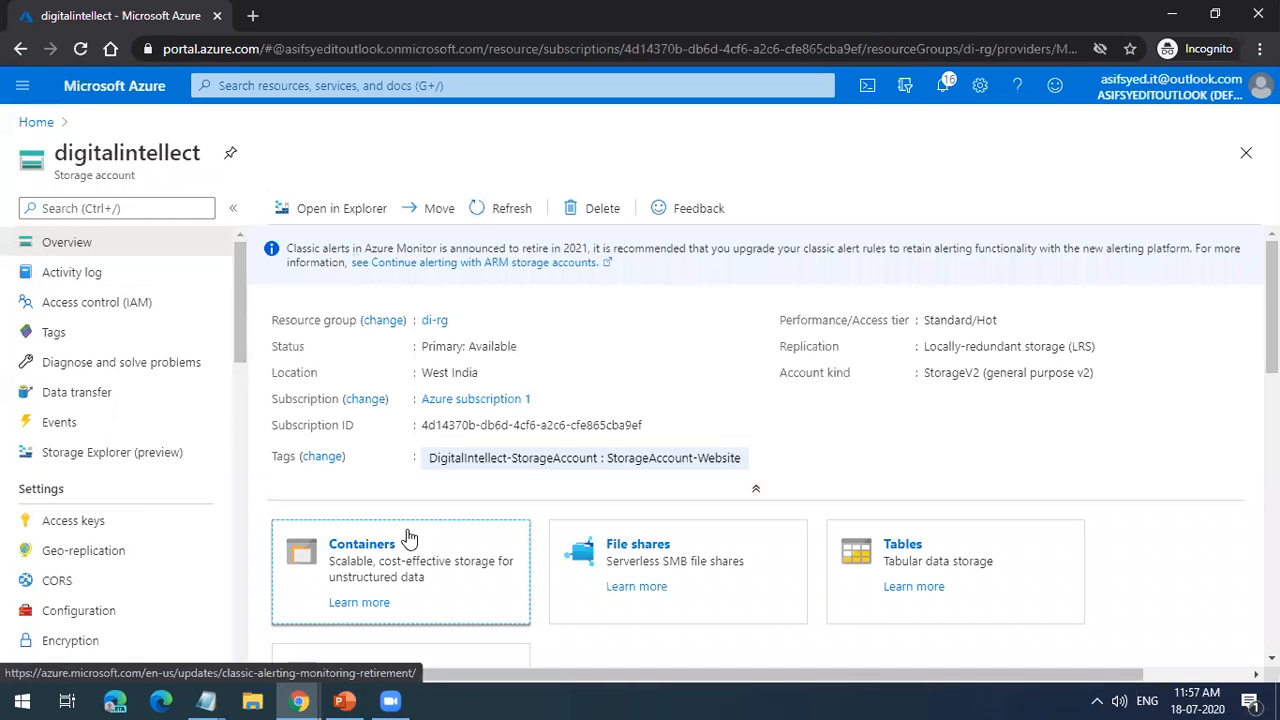
left_click(408, 535)
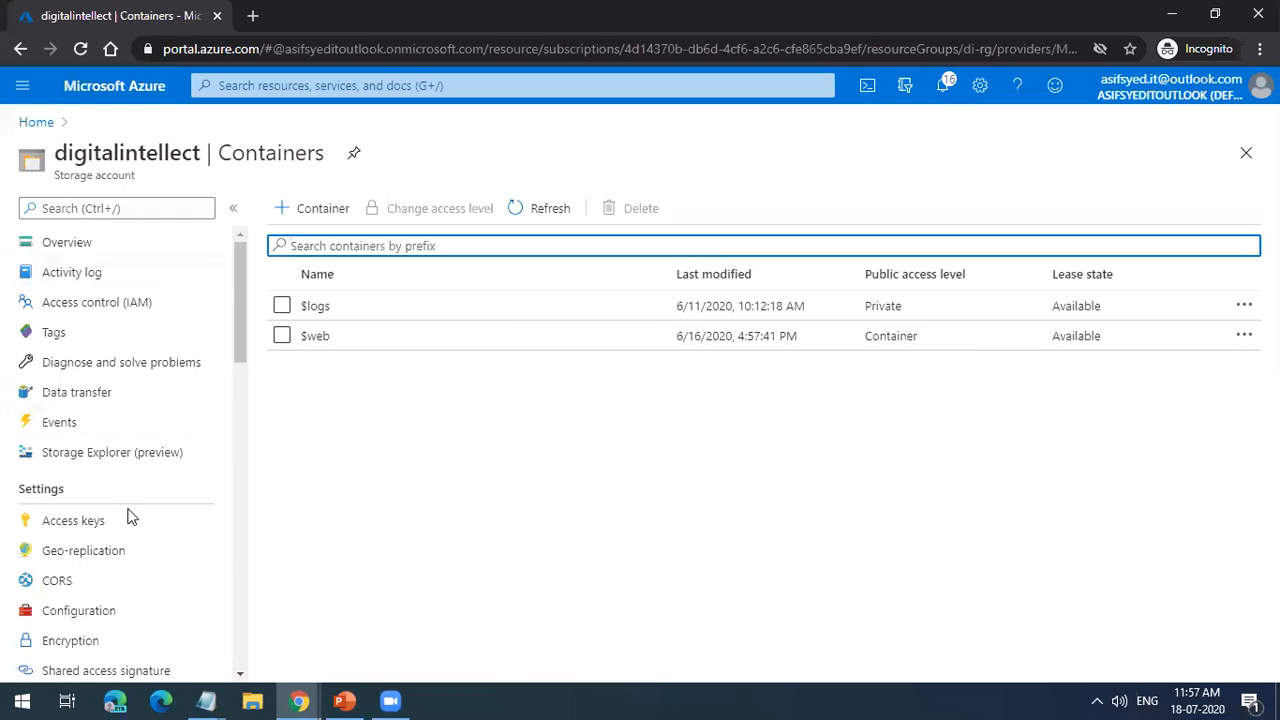
Step: Start adding a Read-only lock in the storage account's Locks settings, then cancel it
scroll(129, 545, "down", 2)
scroll(82, 622, "down", 2)
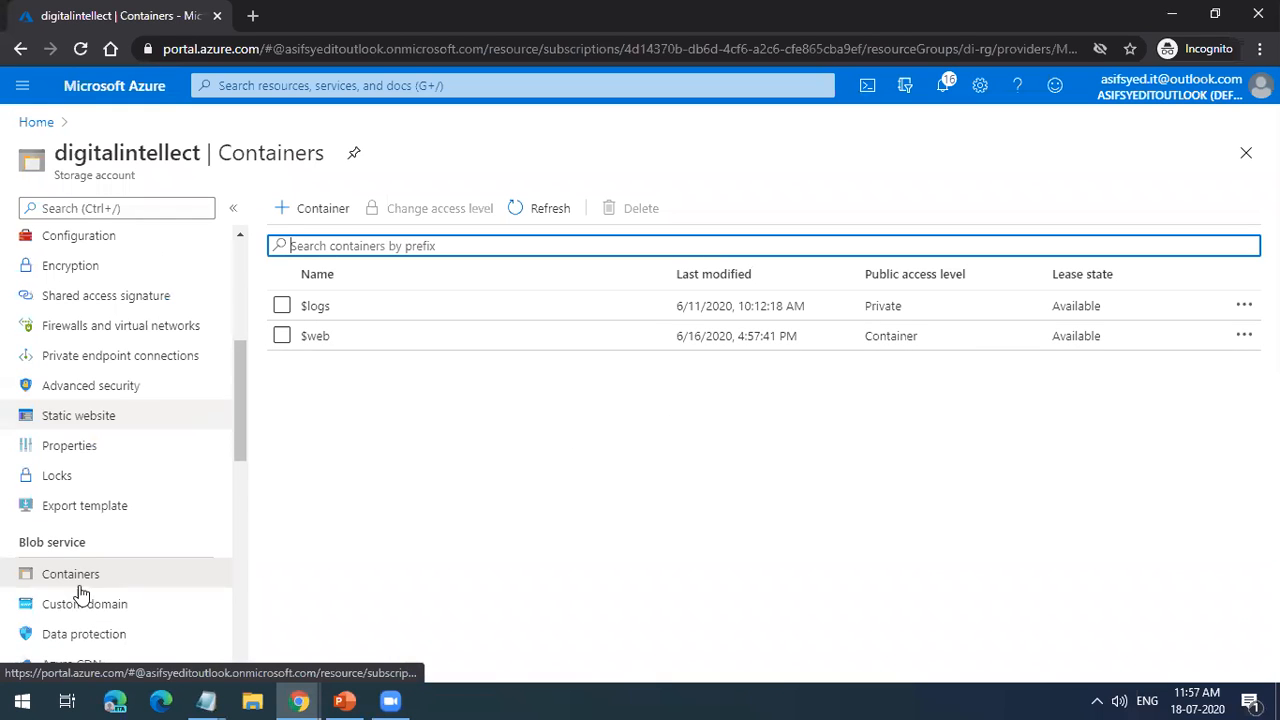
left_click(85, 476)
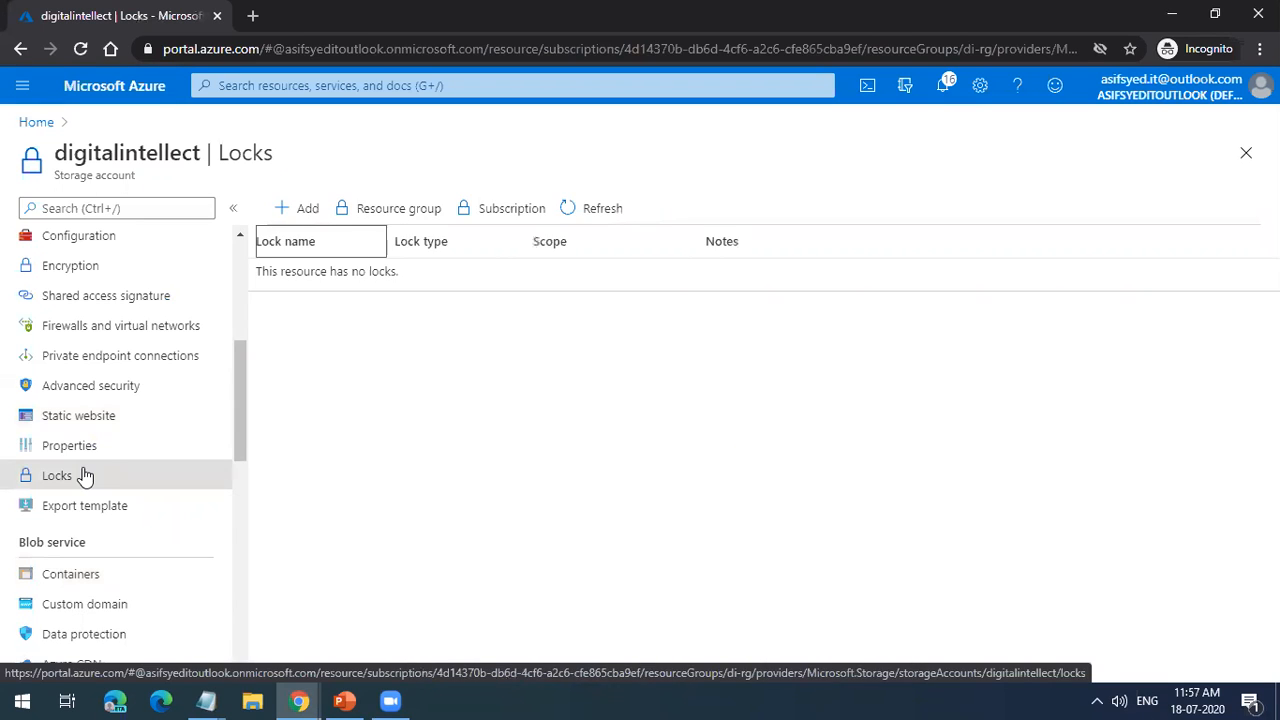
left_click(286, 218)
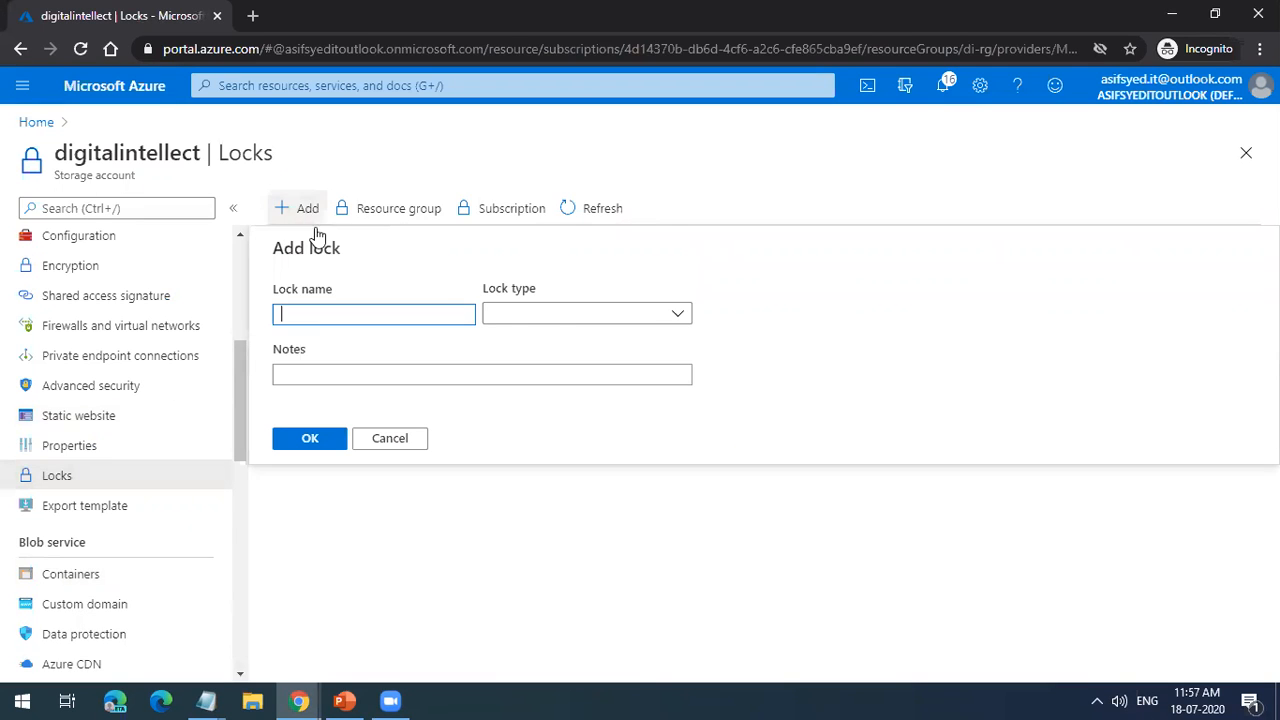
left_click(564, 318)
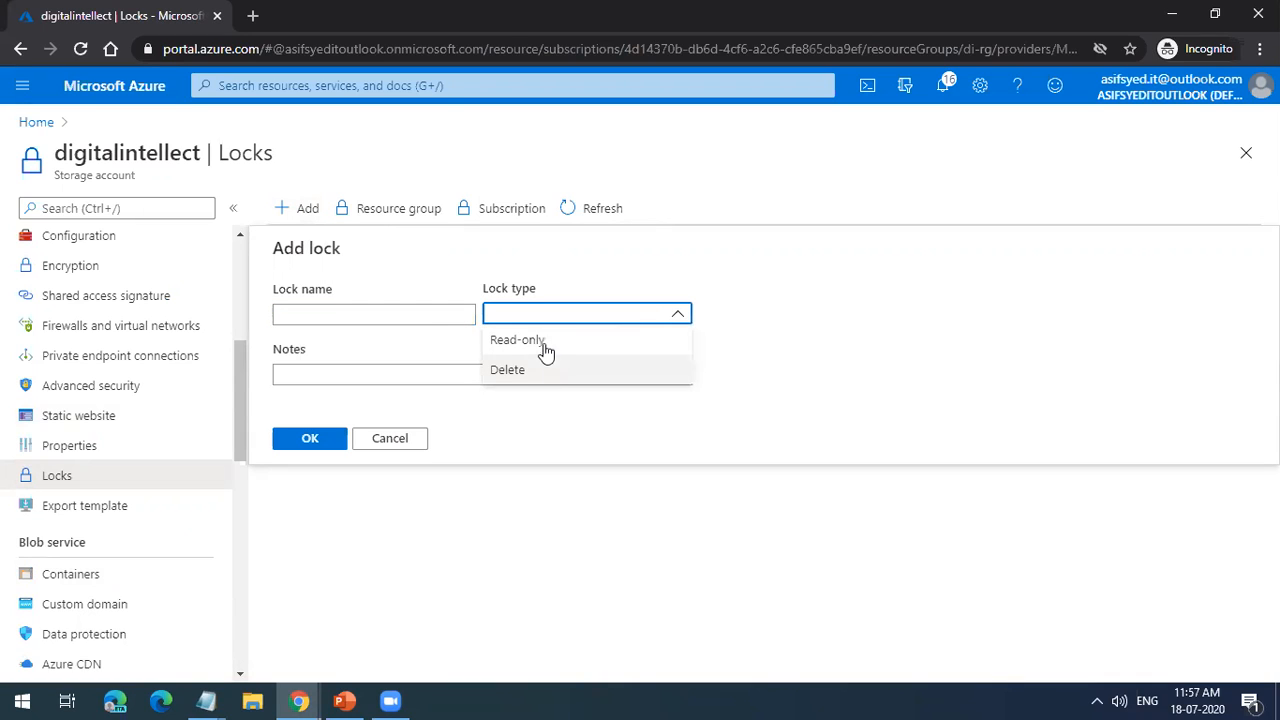
left_click(545, 345)
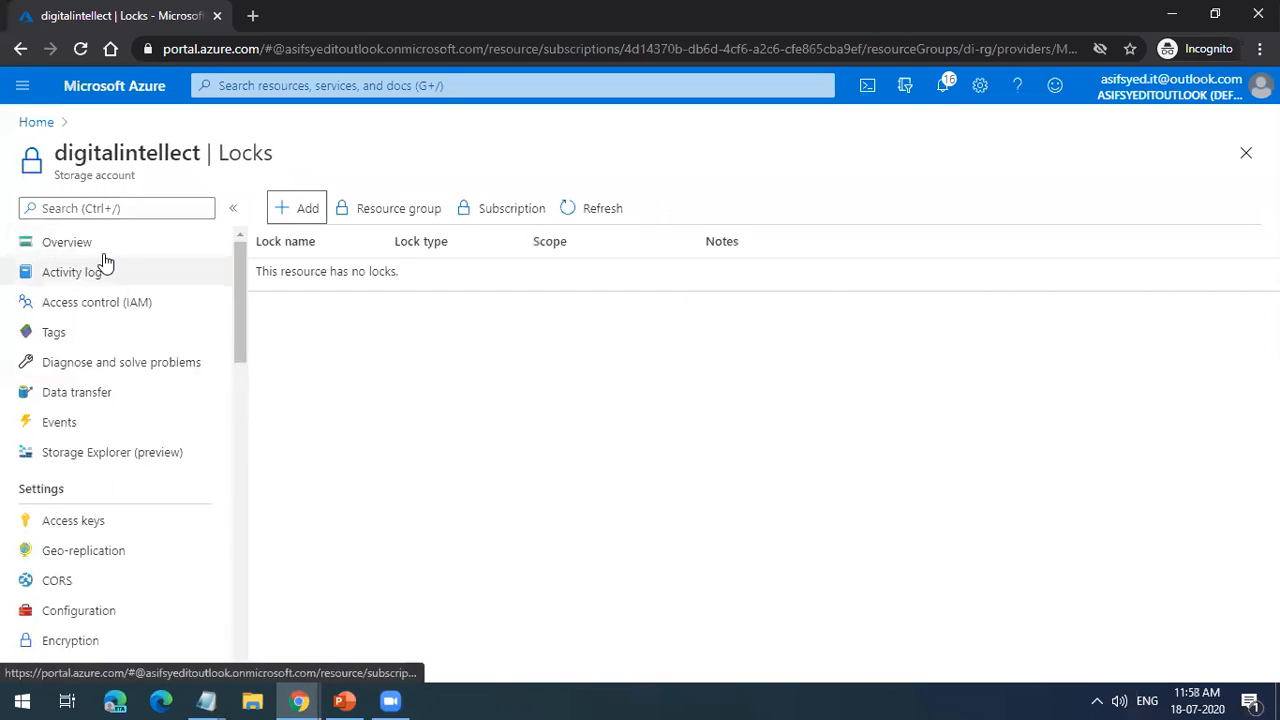
Step: Revisit the storage account's overview, draft another lock of type Read-only without a name, and discard the draft
left_click(105, 254)
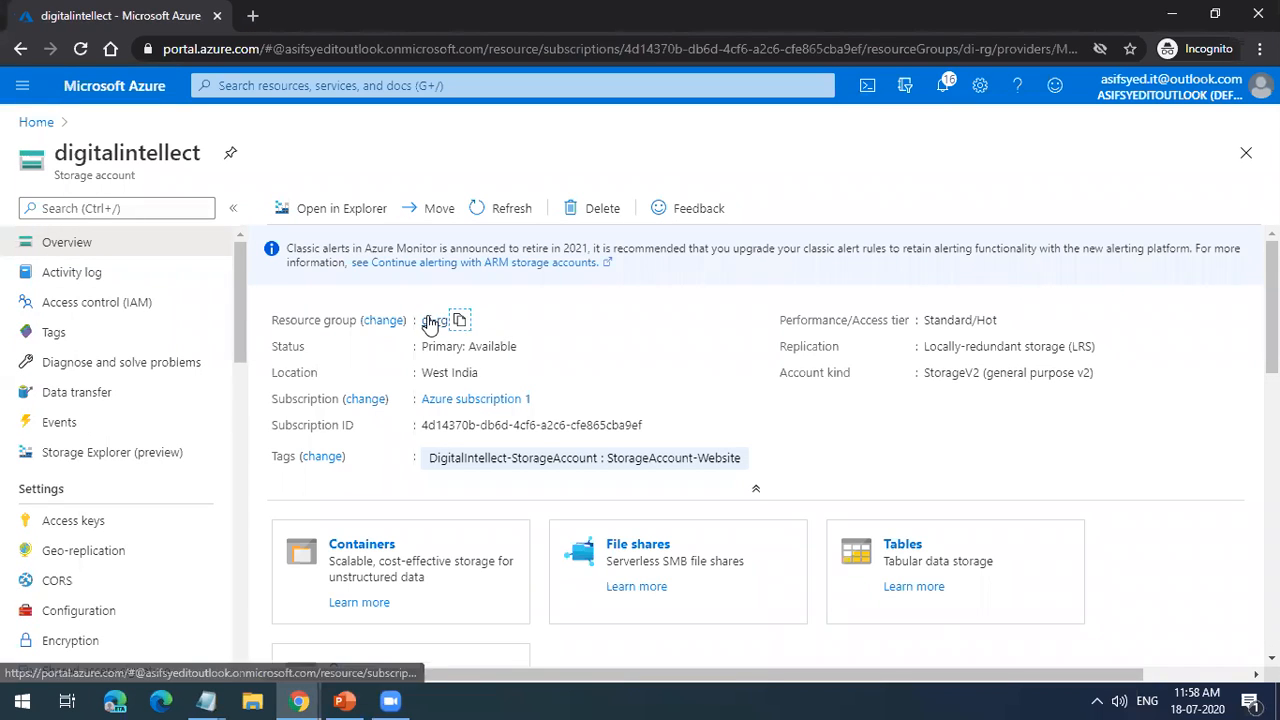
left_click(459, 320)
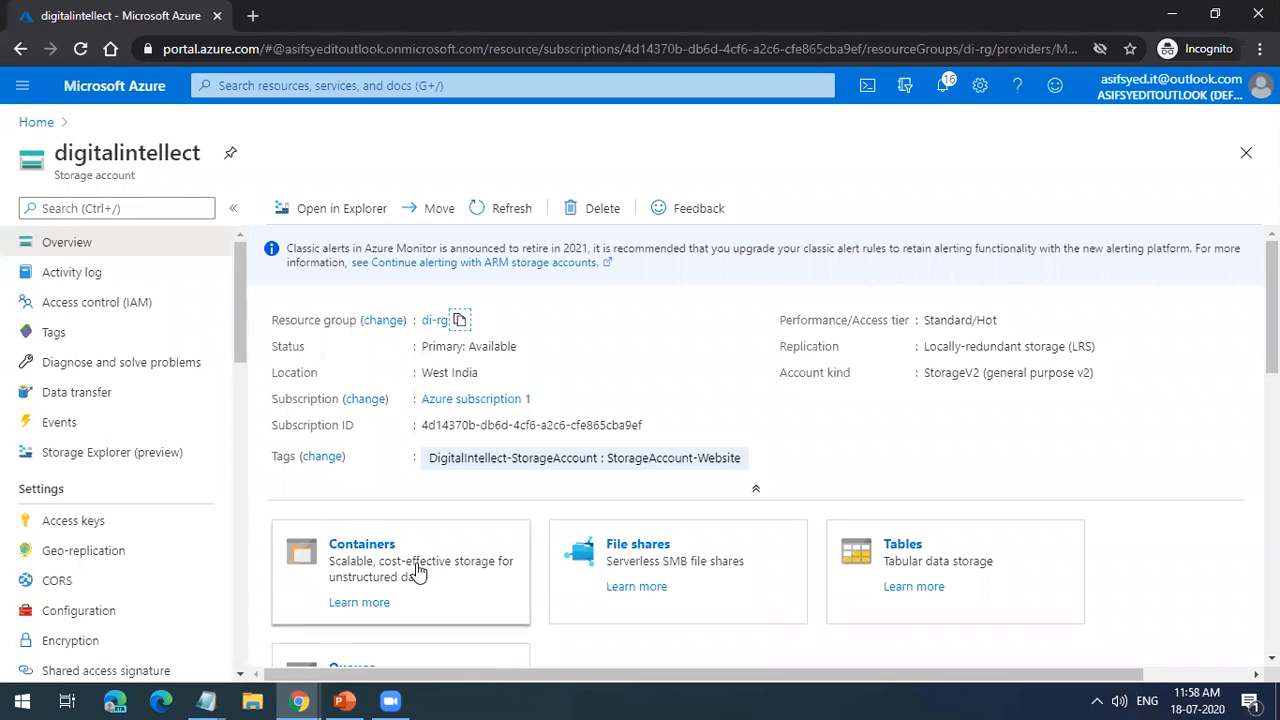
scroll(153, 573, "down", 3)
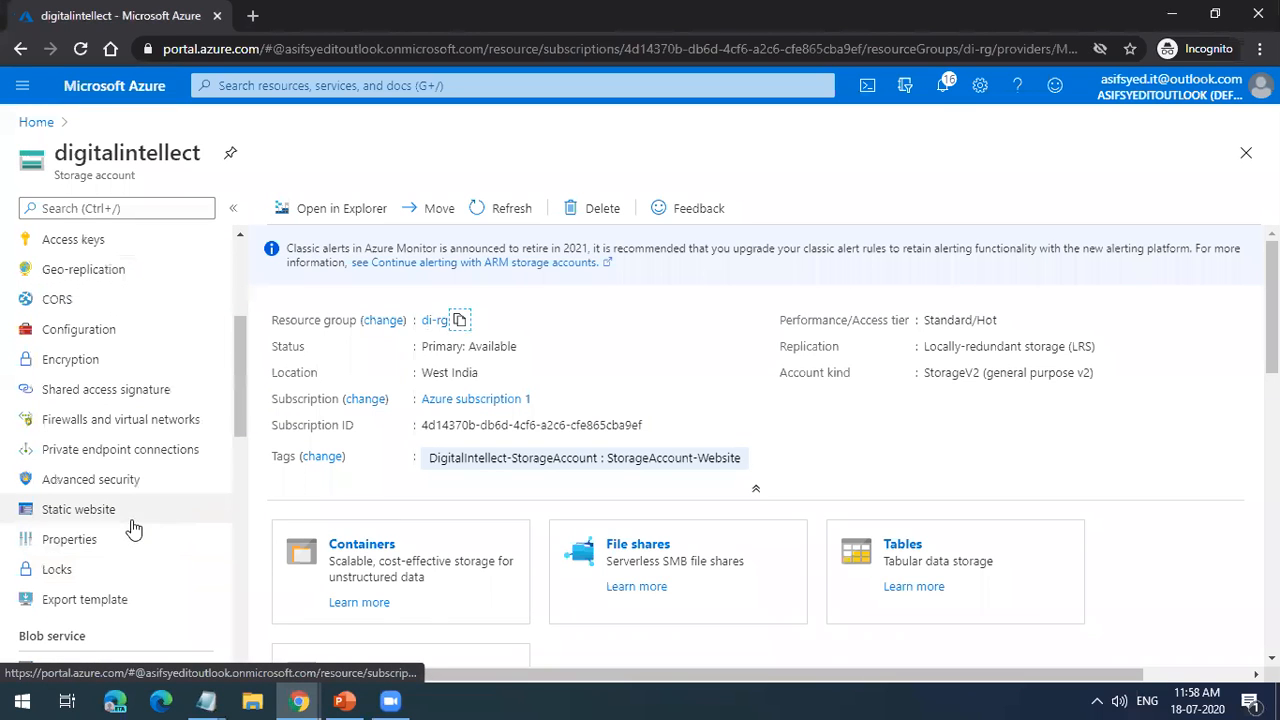
left_click(104, 570)
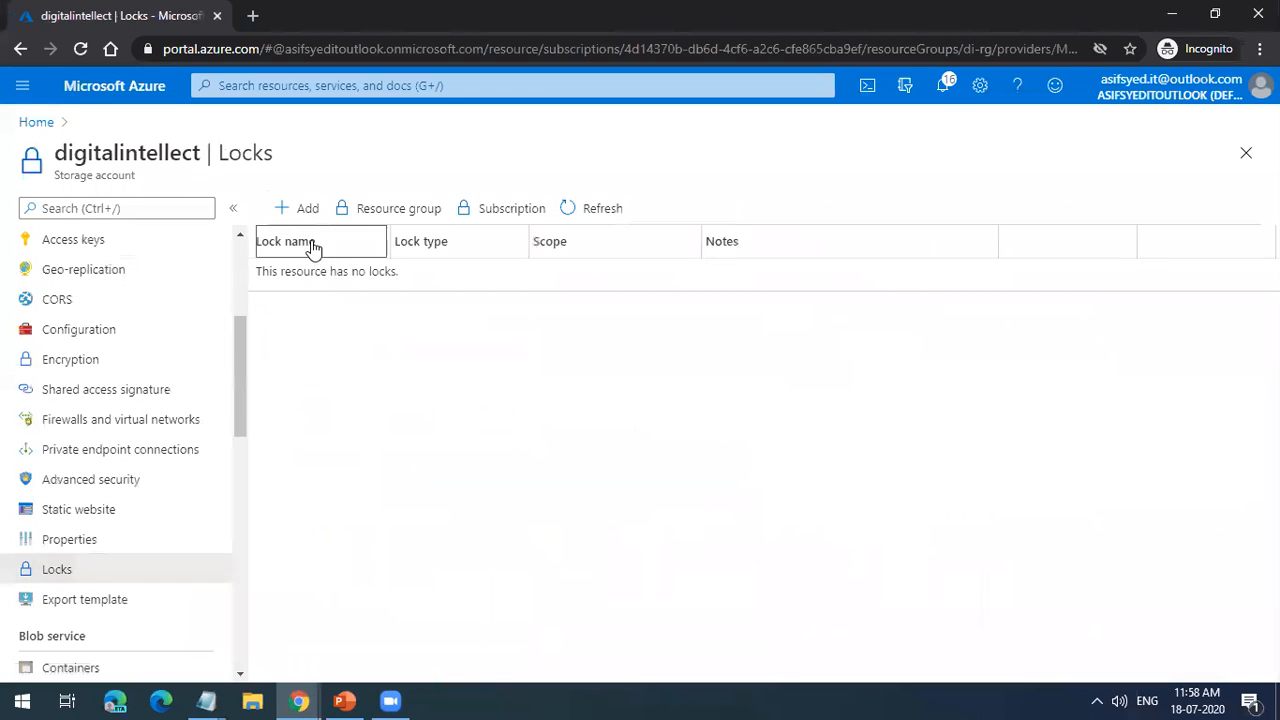
left_click(310, 212)
left_click(622, 312)
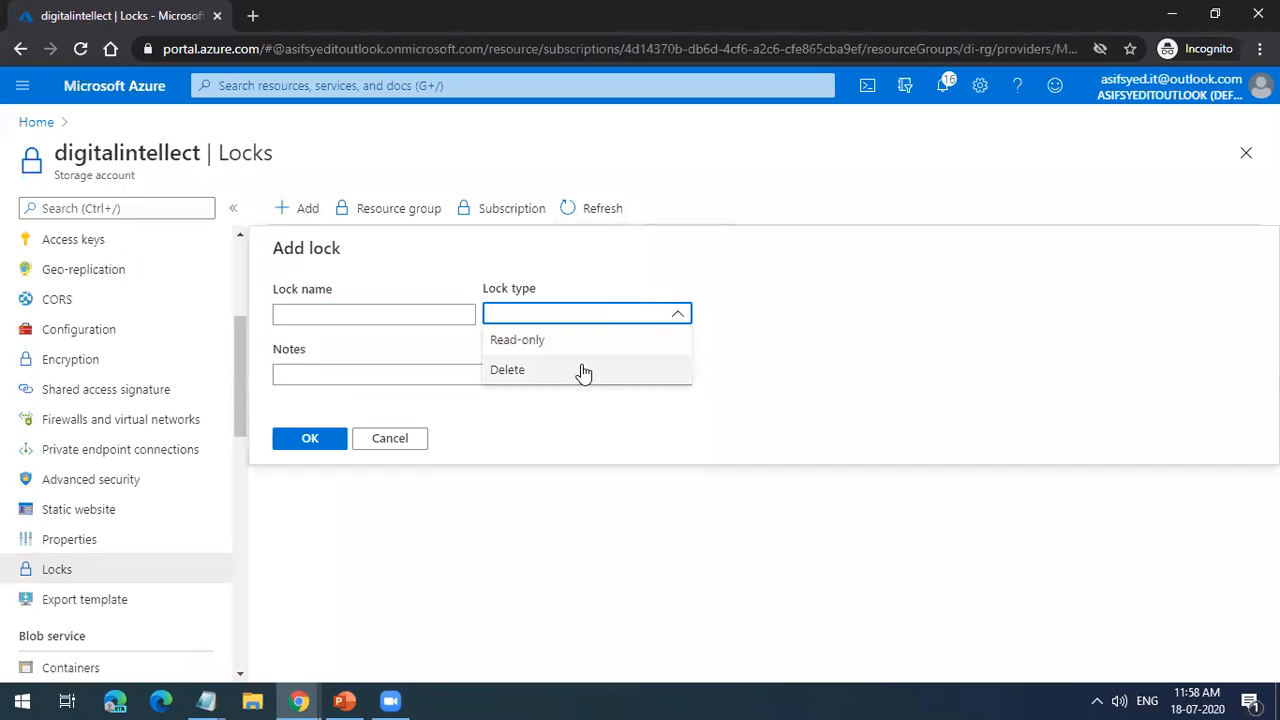
left_click(566, 337)
left_click(414, 316)
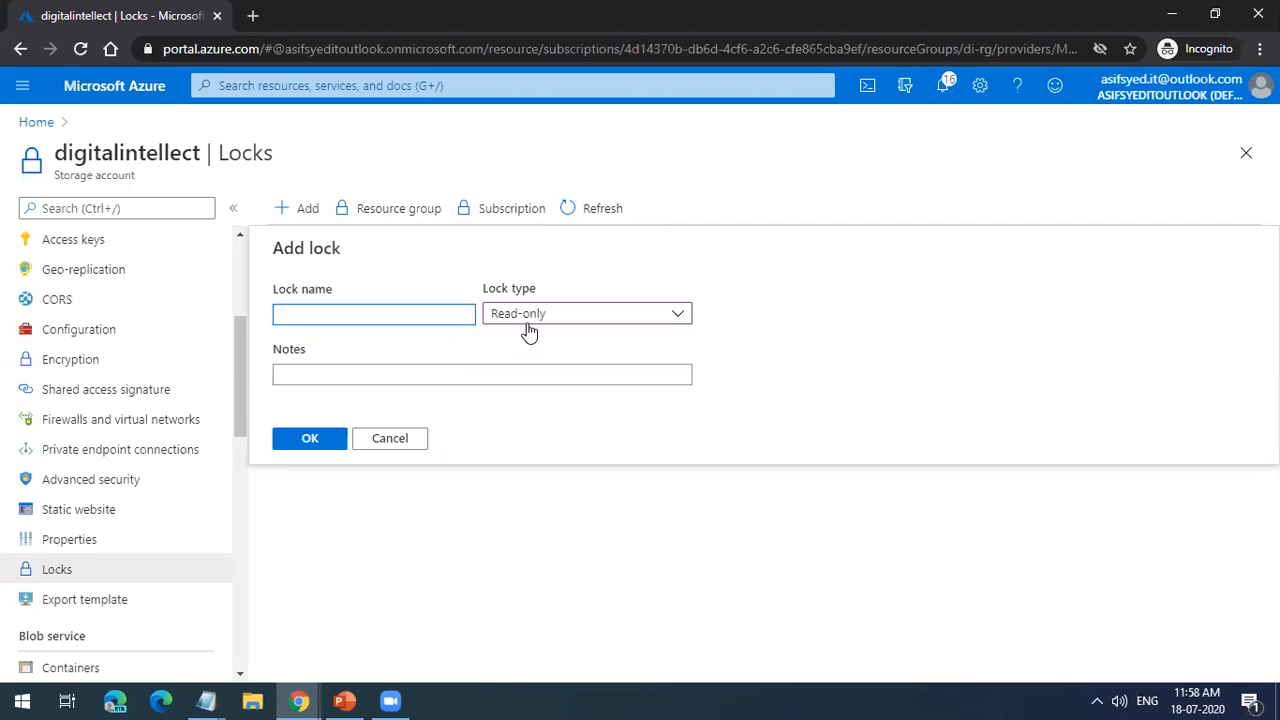
left_click(419, 440)
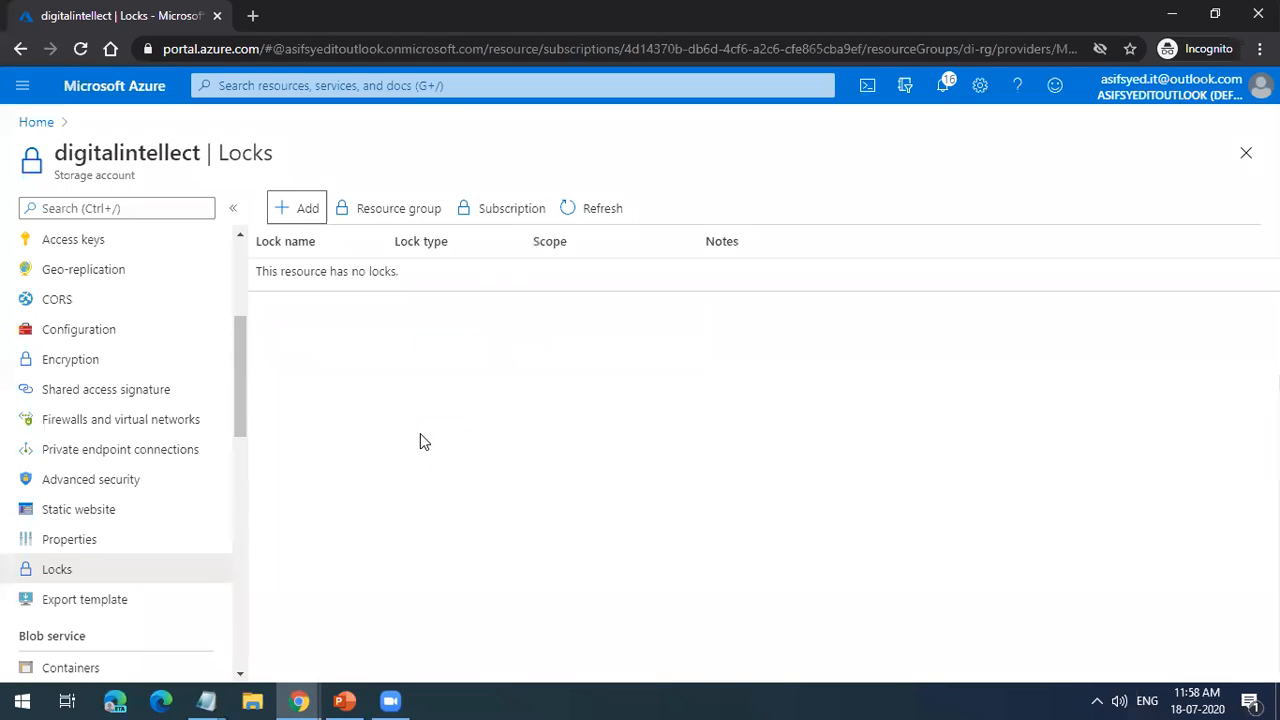
Step: Look through the storage account's settings and highlight the Storage account label under the resource name
scroll(178, 276, "up", 3)
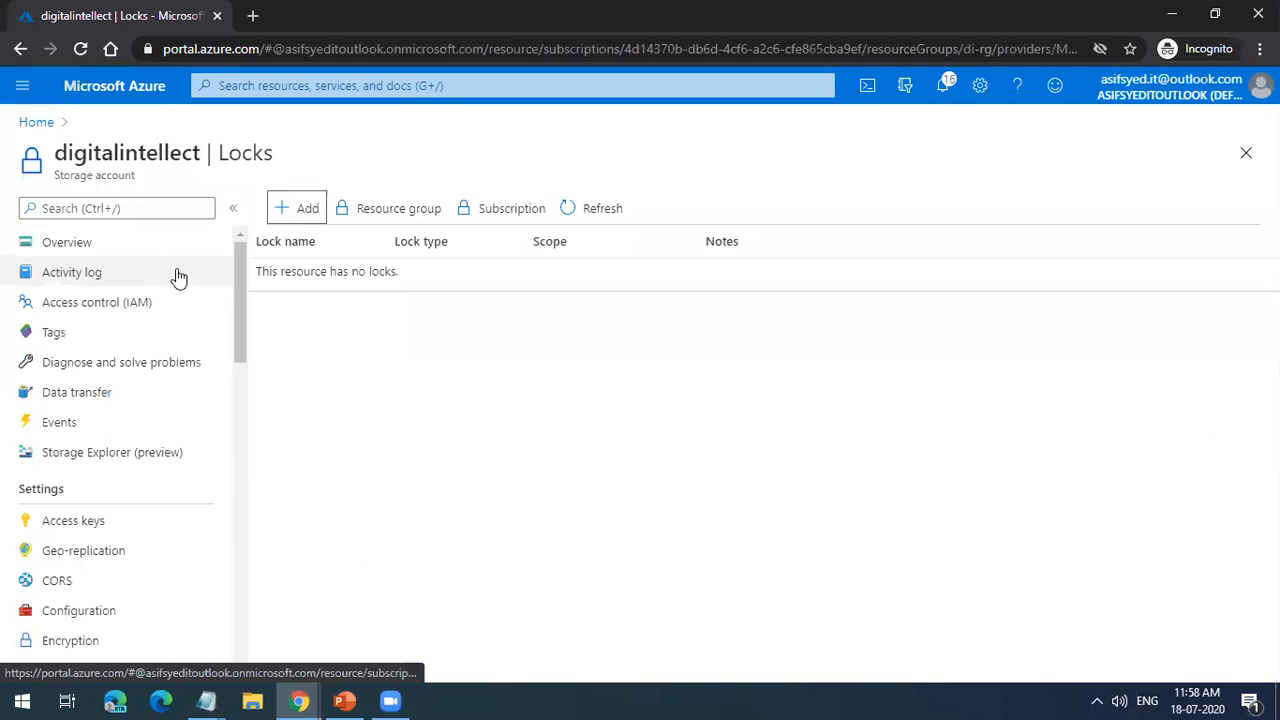
scroll(165, 305, "down", 2)
scroll(163, 303, "up", 2)
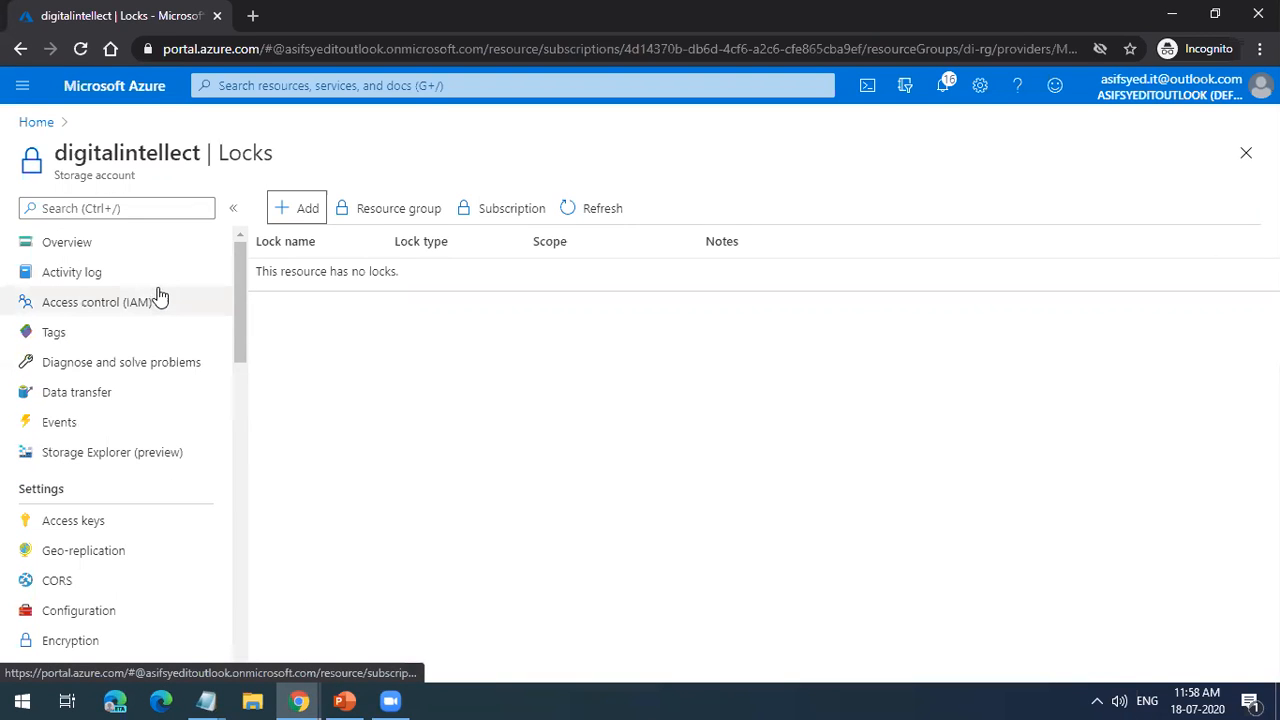
left_click(113, 180)
left_click_drag(113, 180, 54, 176)
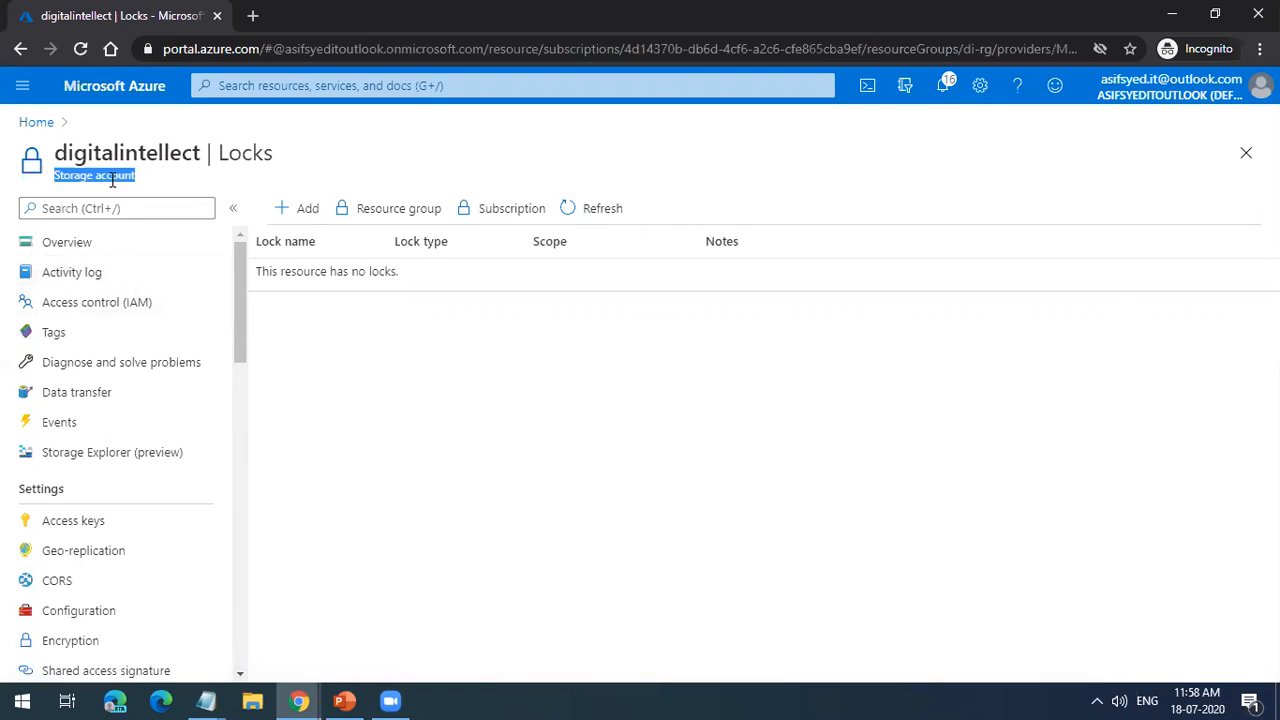
Step: Open the Locks settings of the di-rg resource group from the portal home and highlight the Resource group label
left_click(36, 123)
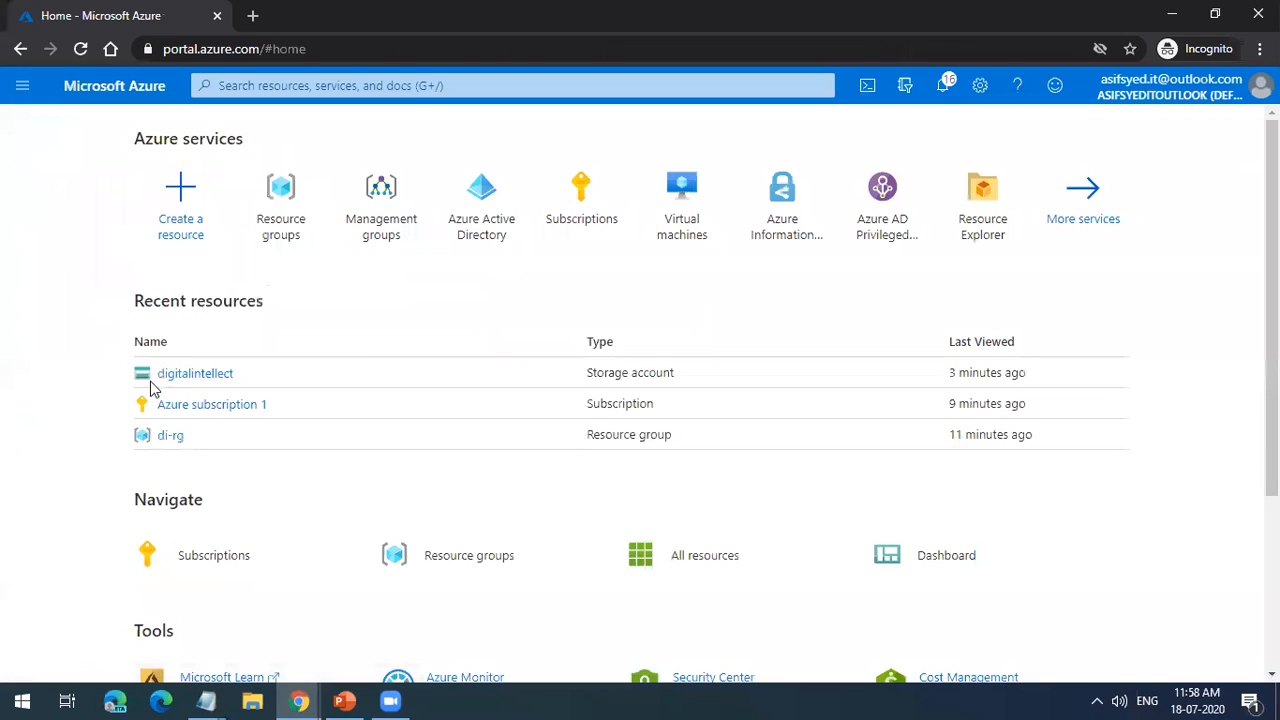
left_click(171, 436)
scroll(137, 440, "down", 1)
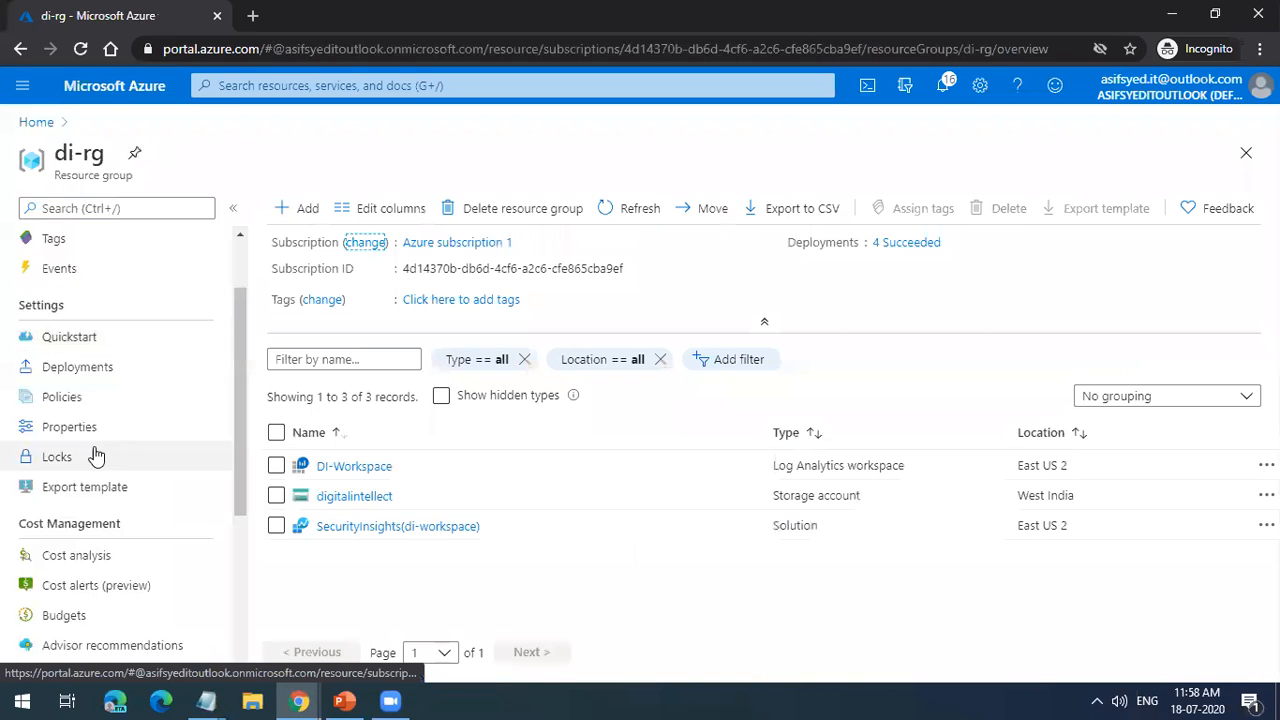
left_click(94, 457)
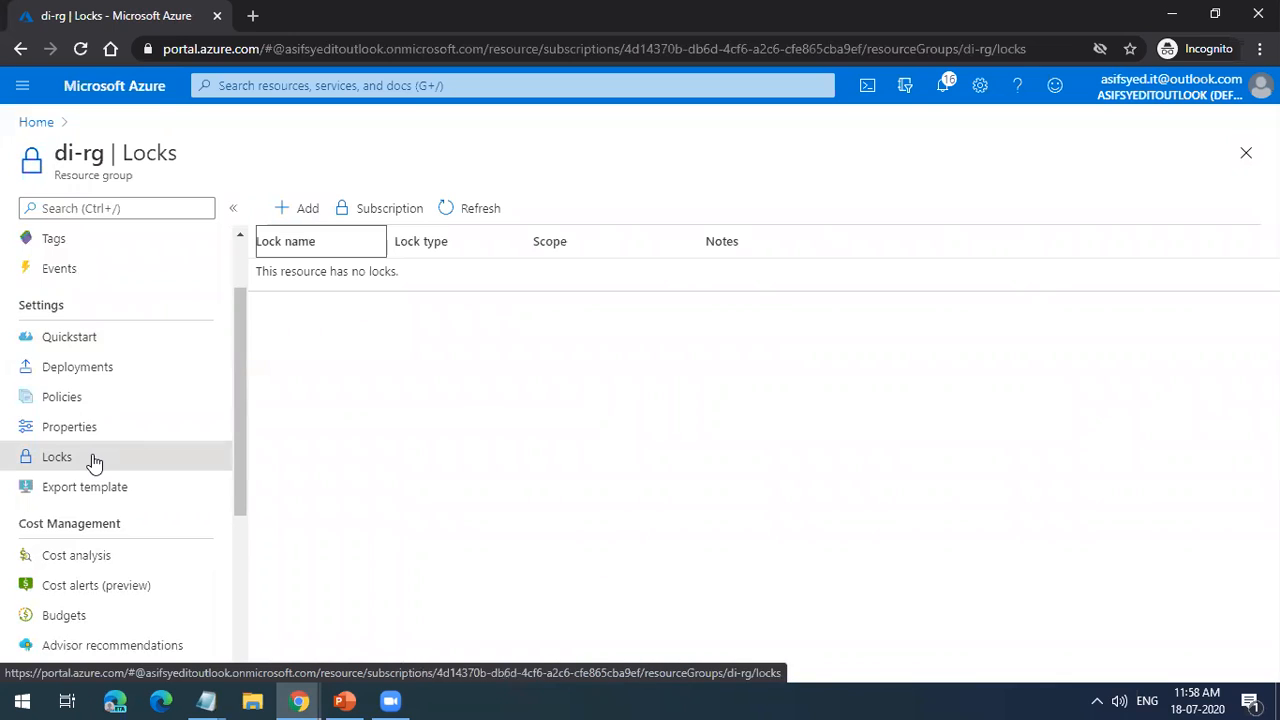
scroll(117, 420, "up", 1)
triple_click(92, 175)
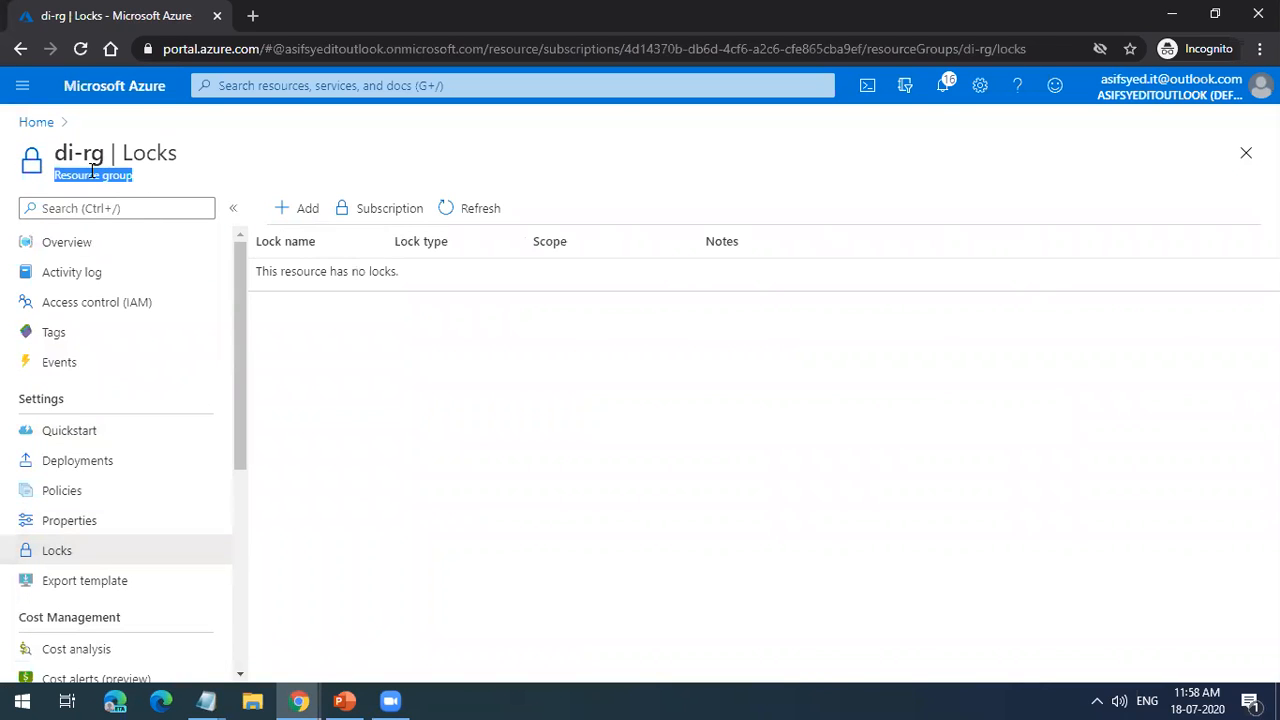
Step: Revisit the digitalintellect storage account, highlight its Storage account label, and return to the di-rg resource group's overview
left_click(36, 122)
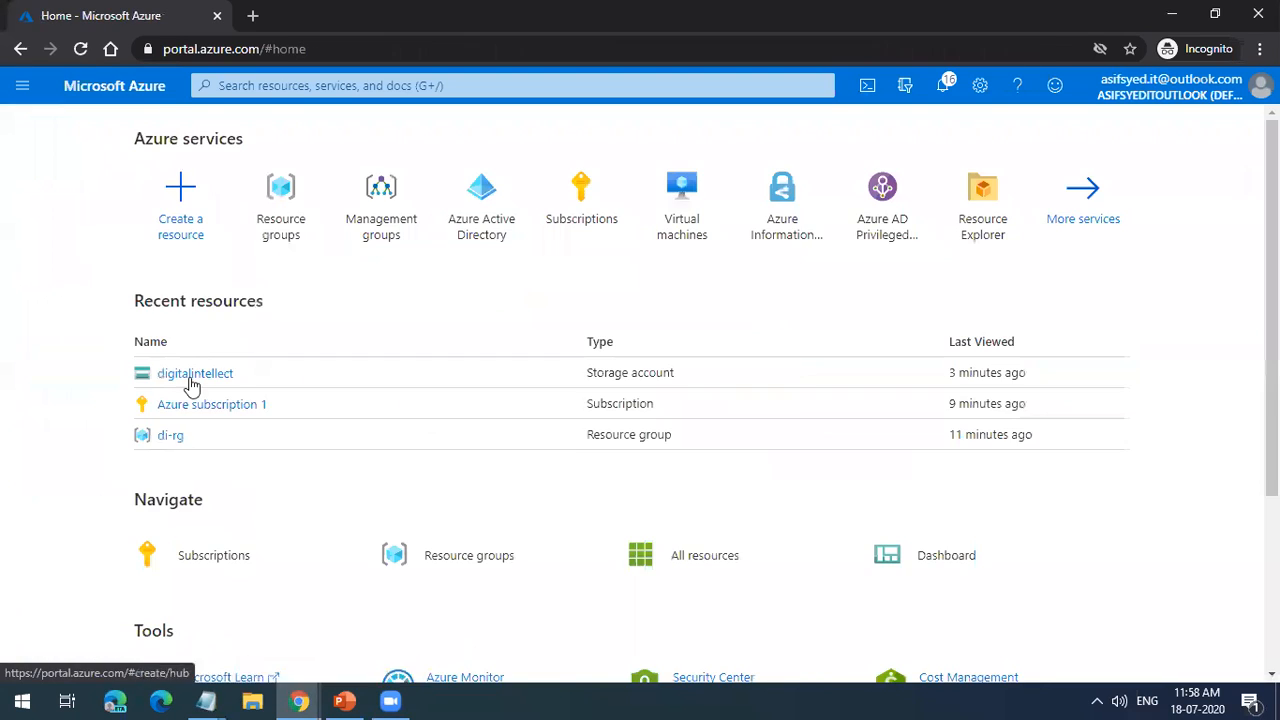
left_click(190, 372)
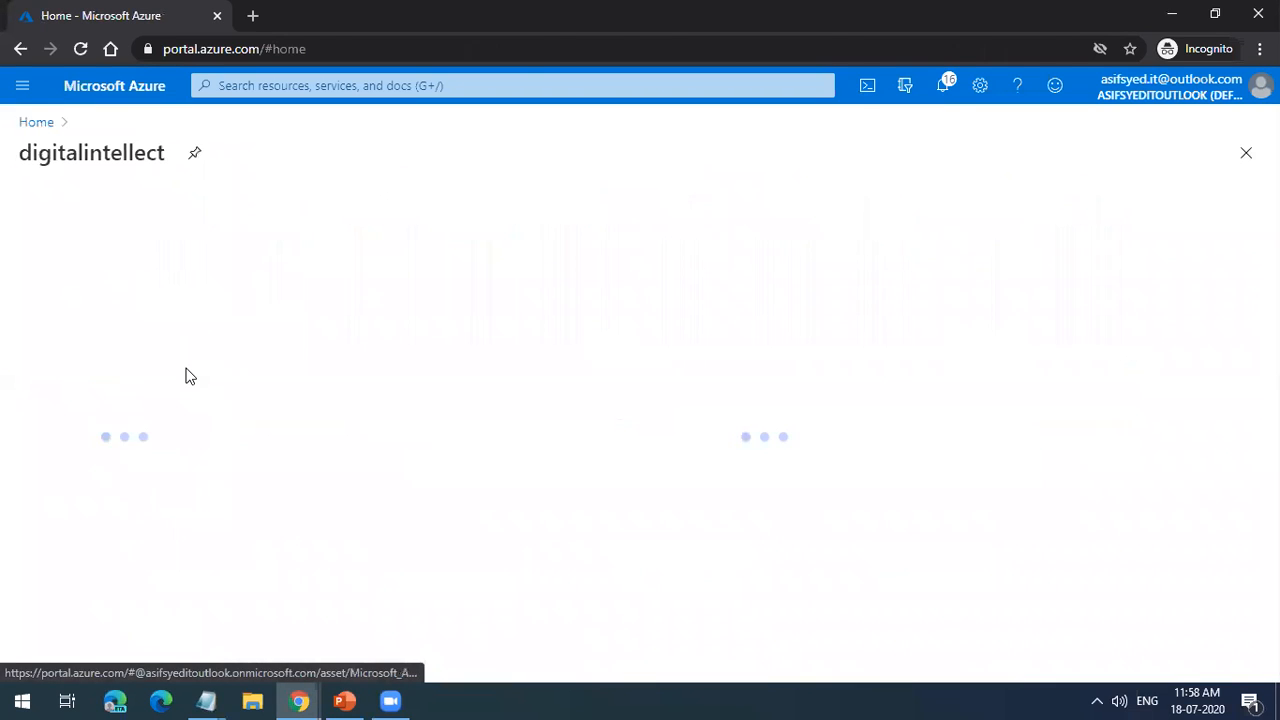
triple_click(120, 179)
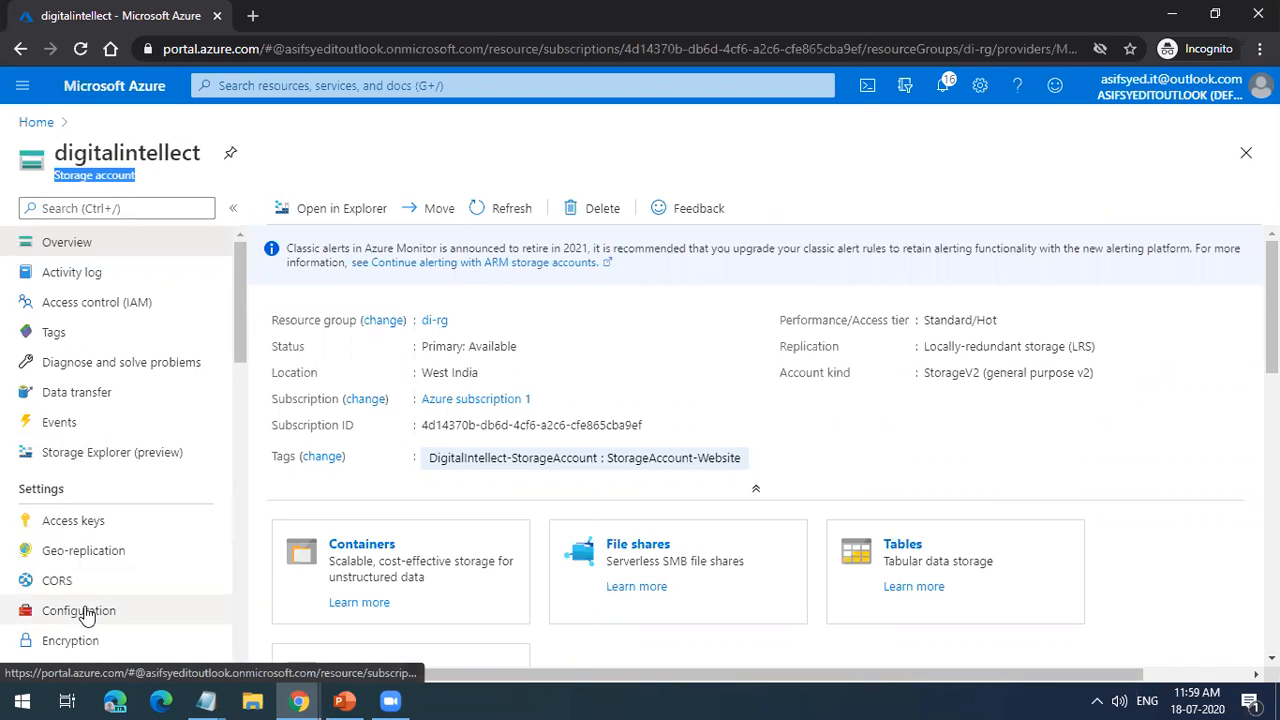
left_click(38, 122)
left_click(167, 436)
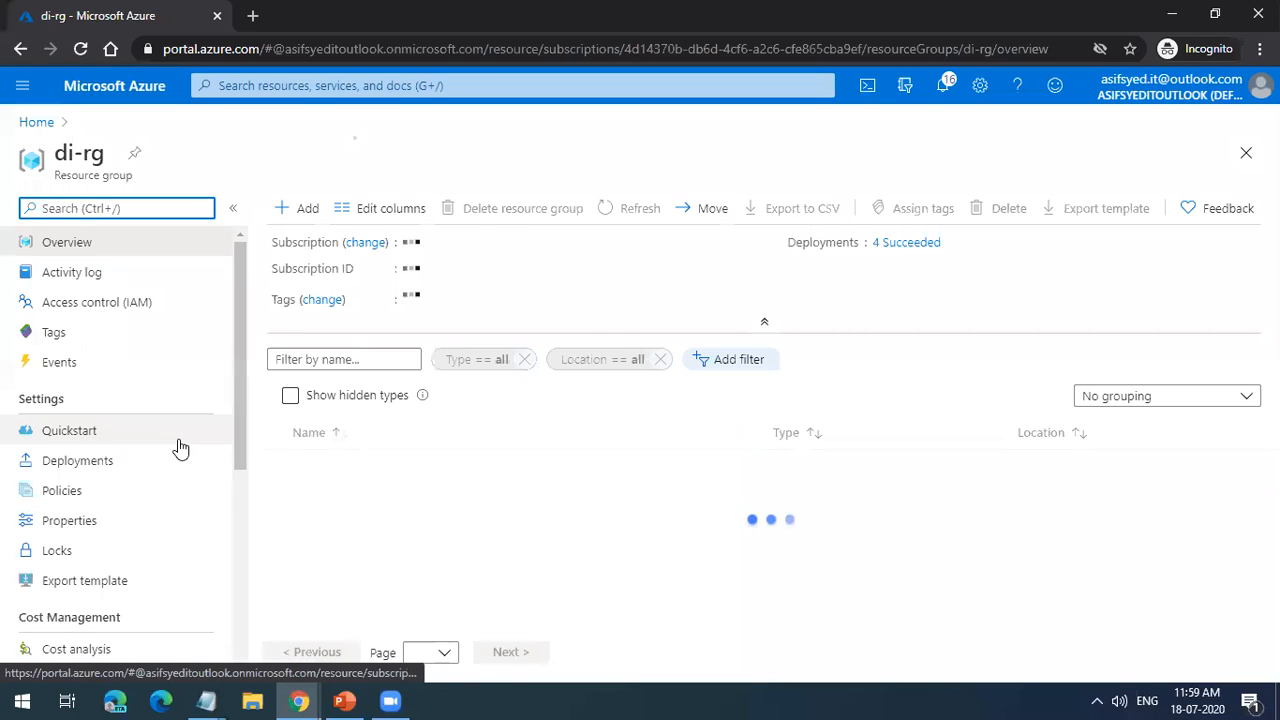
Step: Open Azure subscription 1 from the portal home and view its resource locks and activity log
left_click(36, 122)
left_click(226, 405)
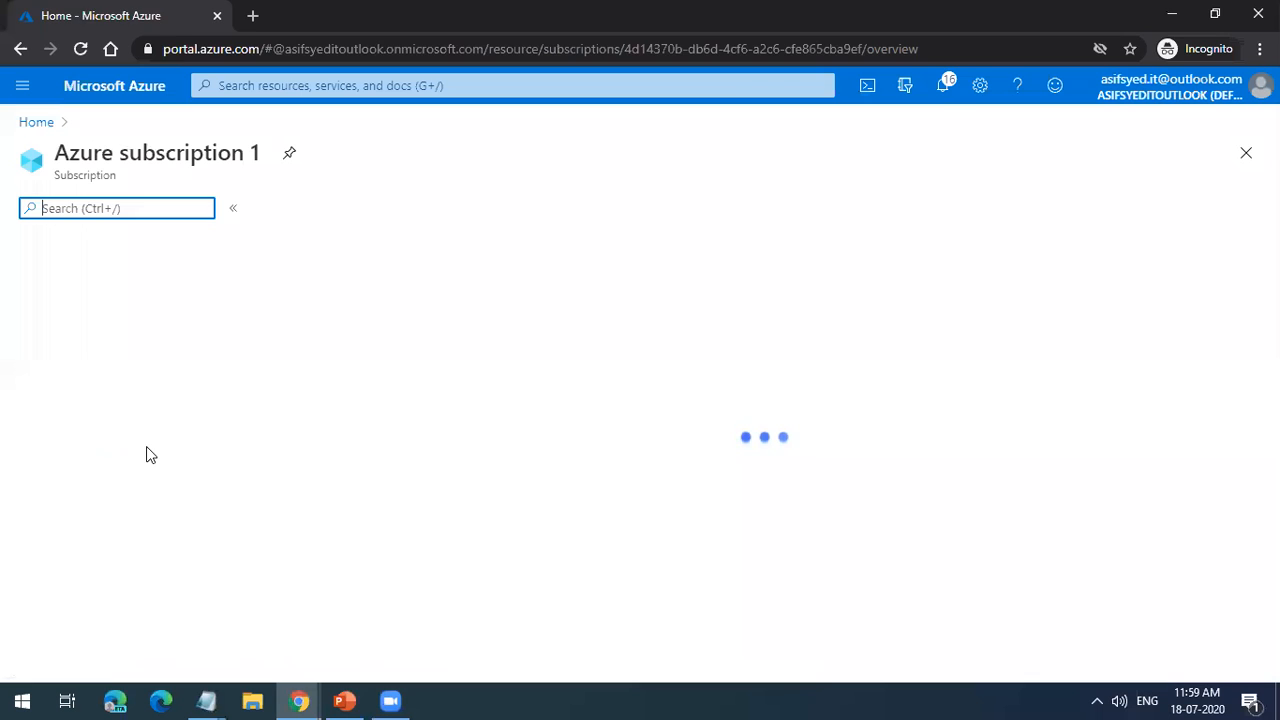
scroll(148, 452, "down", 5)
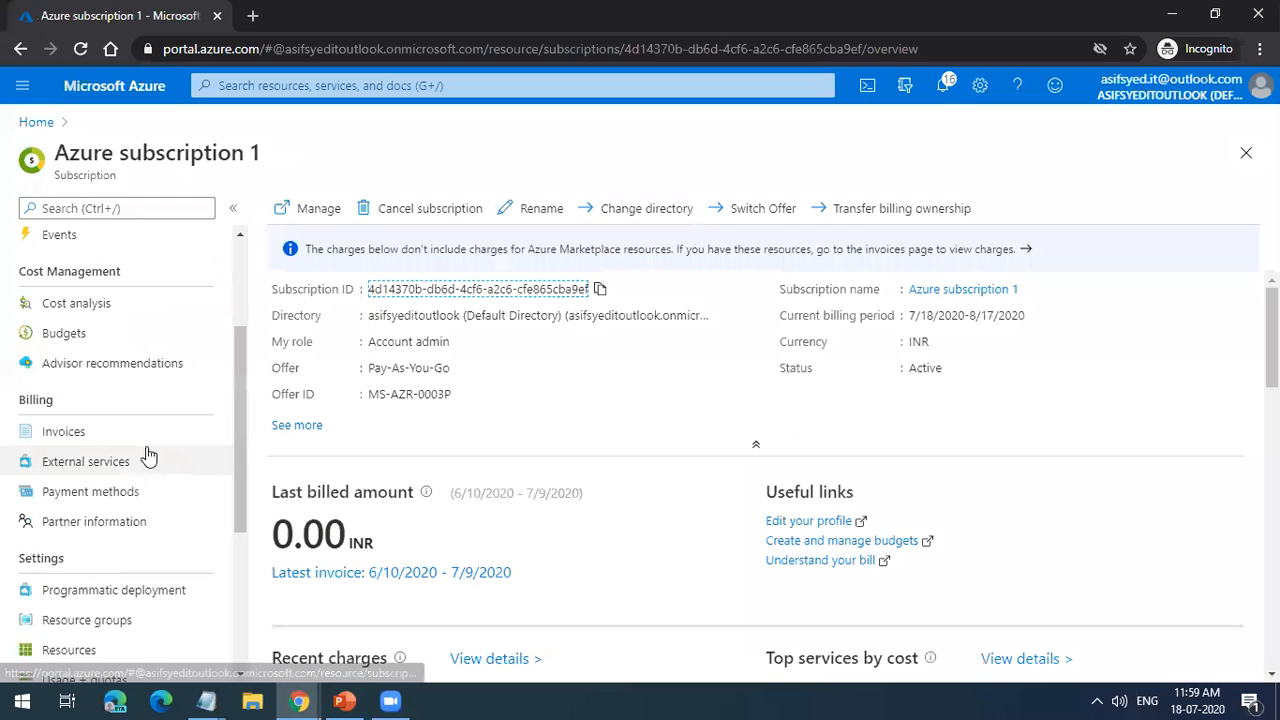
scroll(168, 505, "up", 5)
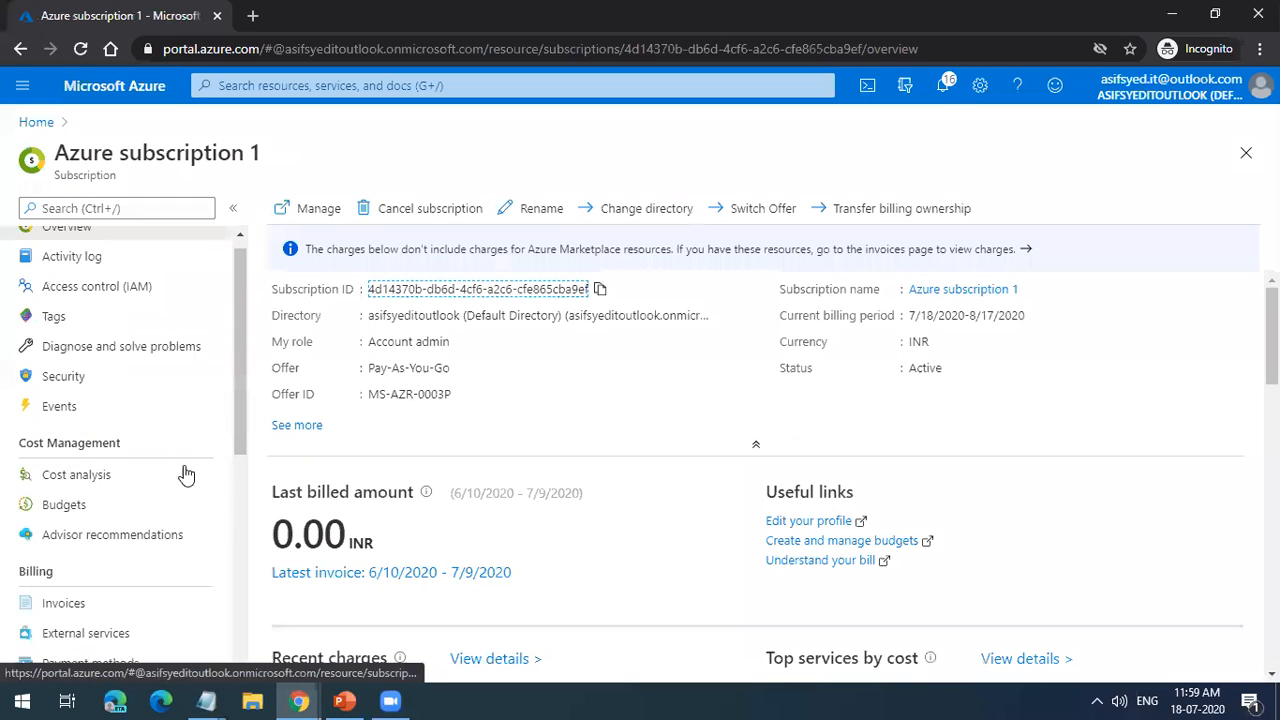
scroll(180, 495, "down", 5)
scroll(180, 497, "up", 6)
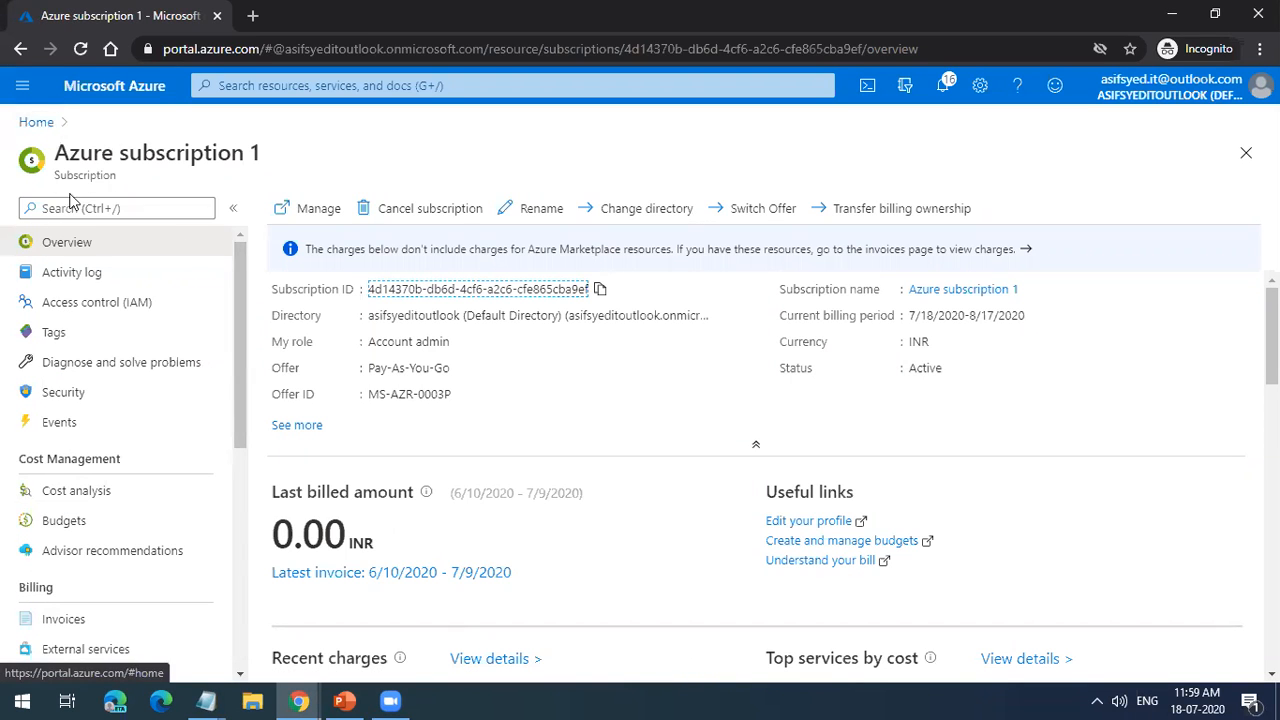
scroll(100, 600, "down", 5)
scroll(95, 598, "down", 2)
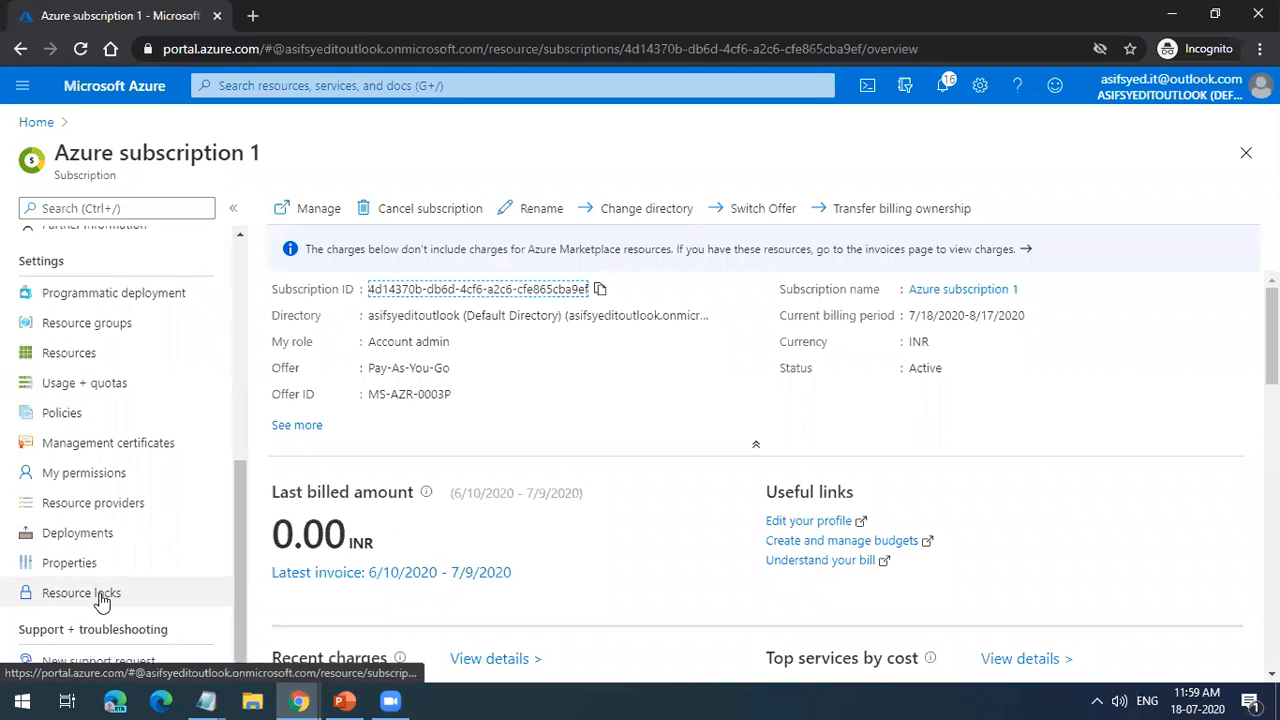
left_click(100, 595)
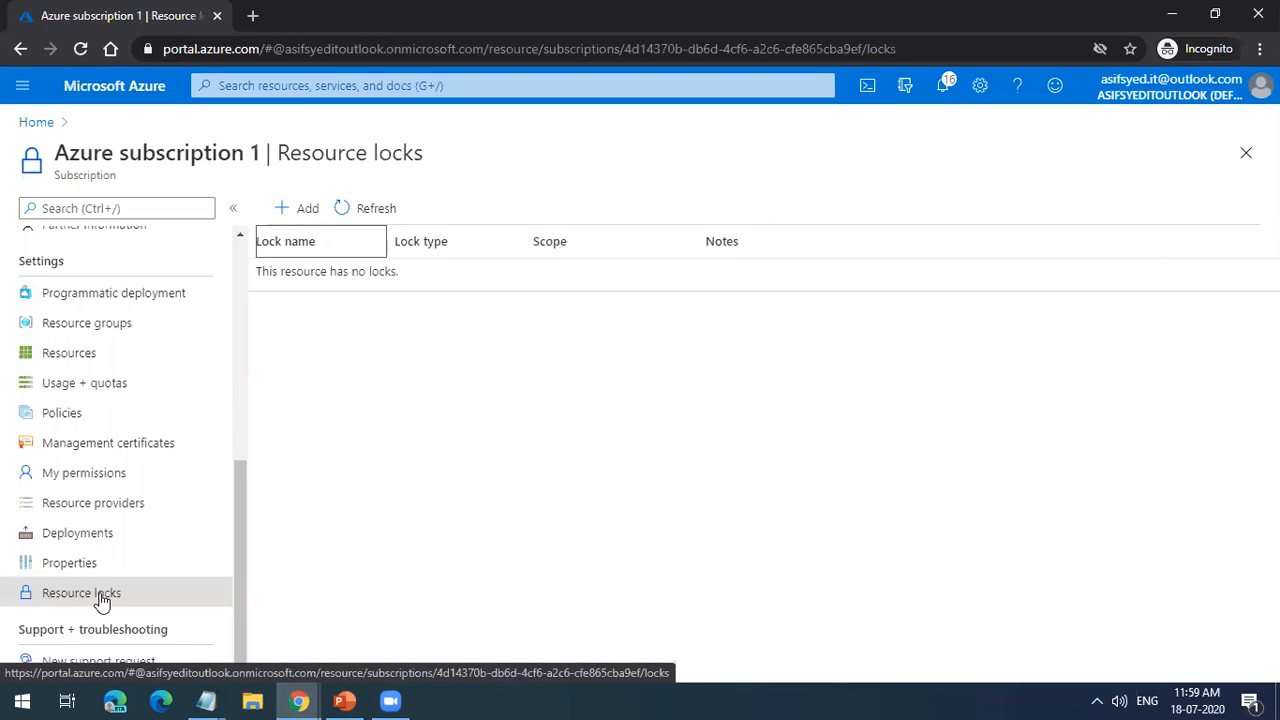
scroll(135, 423, "up", 5)
left_click(143, 270)
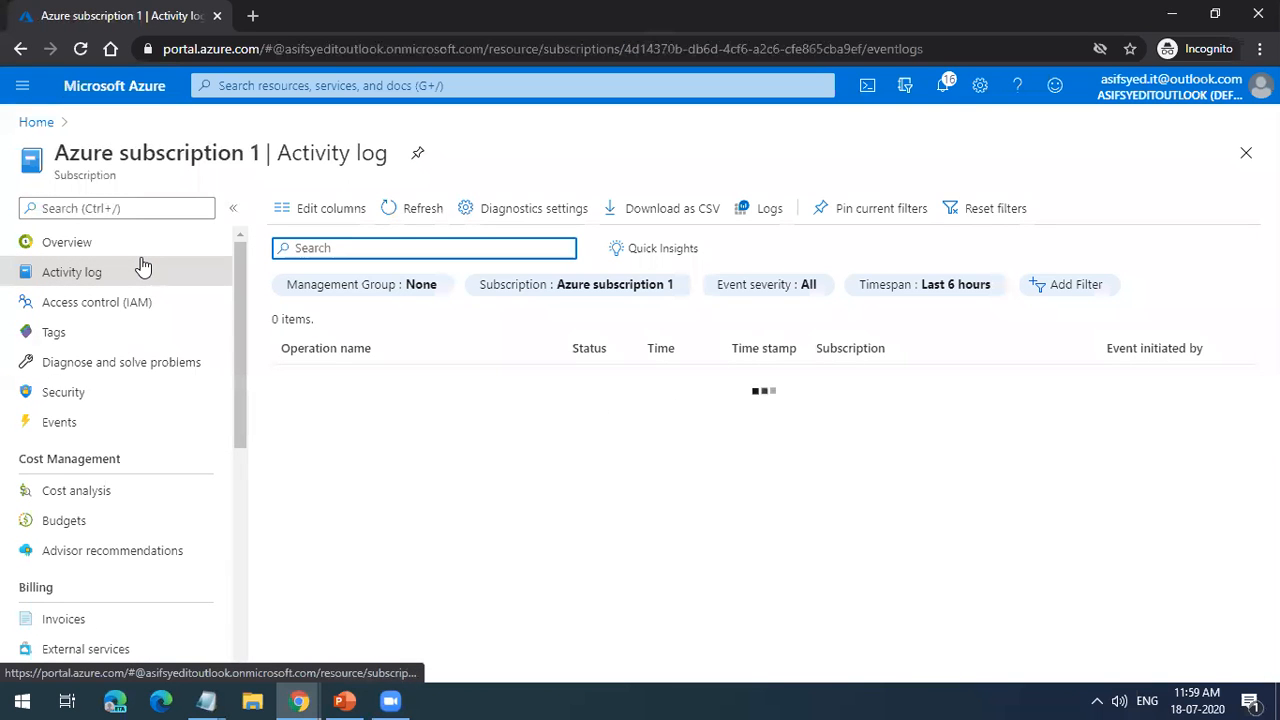
Step: Switch to the PowerPoint presentation and advance from the Azure Locks slide to the Azure Tagging slide
mouse_move(378, 697)
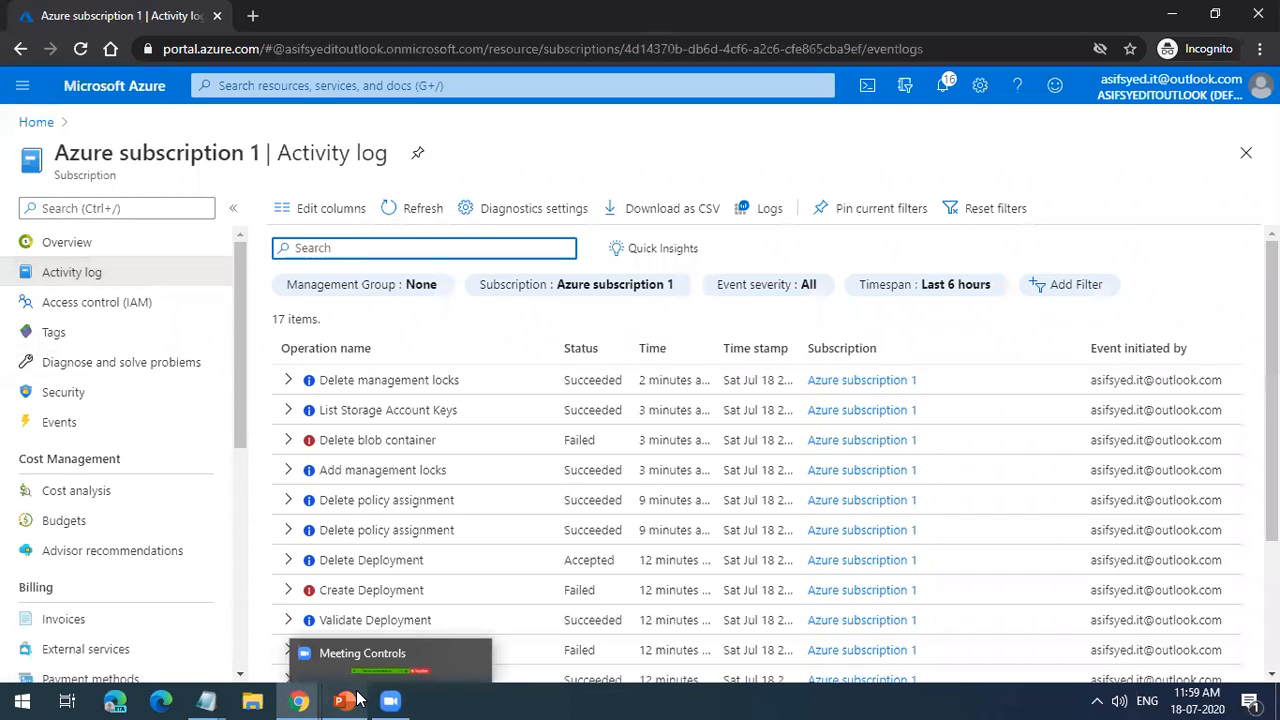
left_click(372, 635)
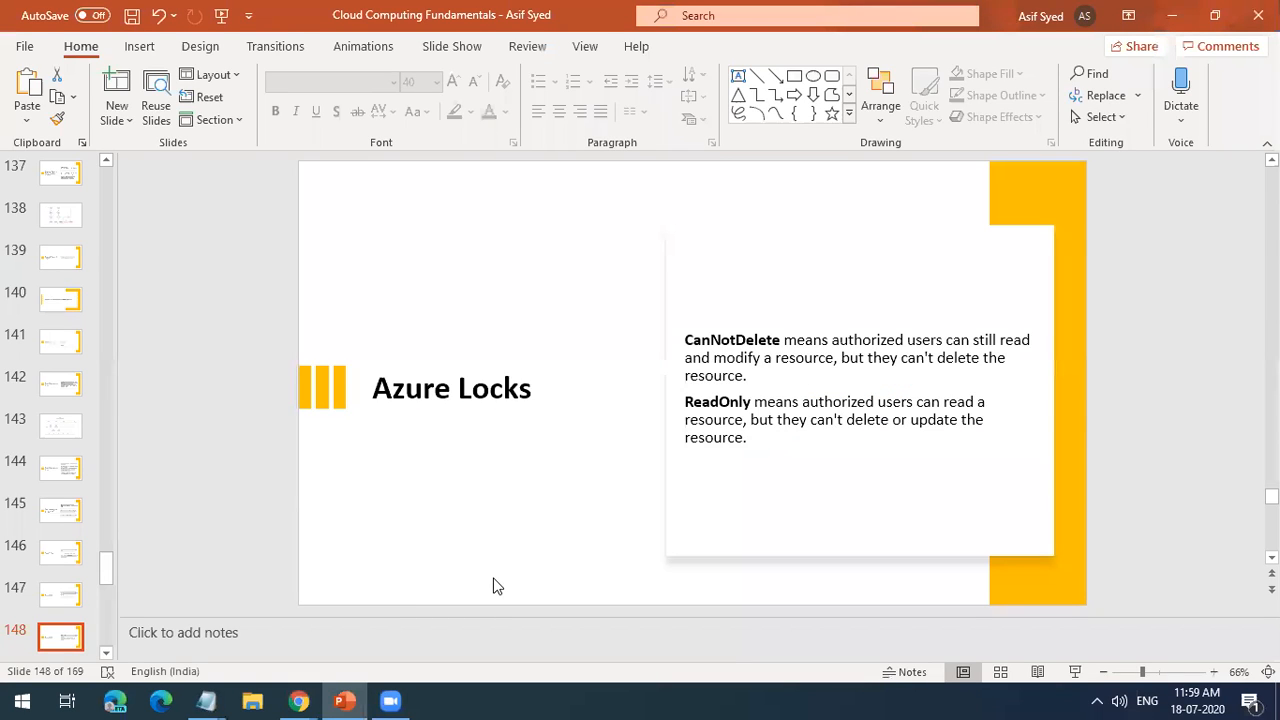
scroll(493, 586, "down", 1)
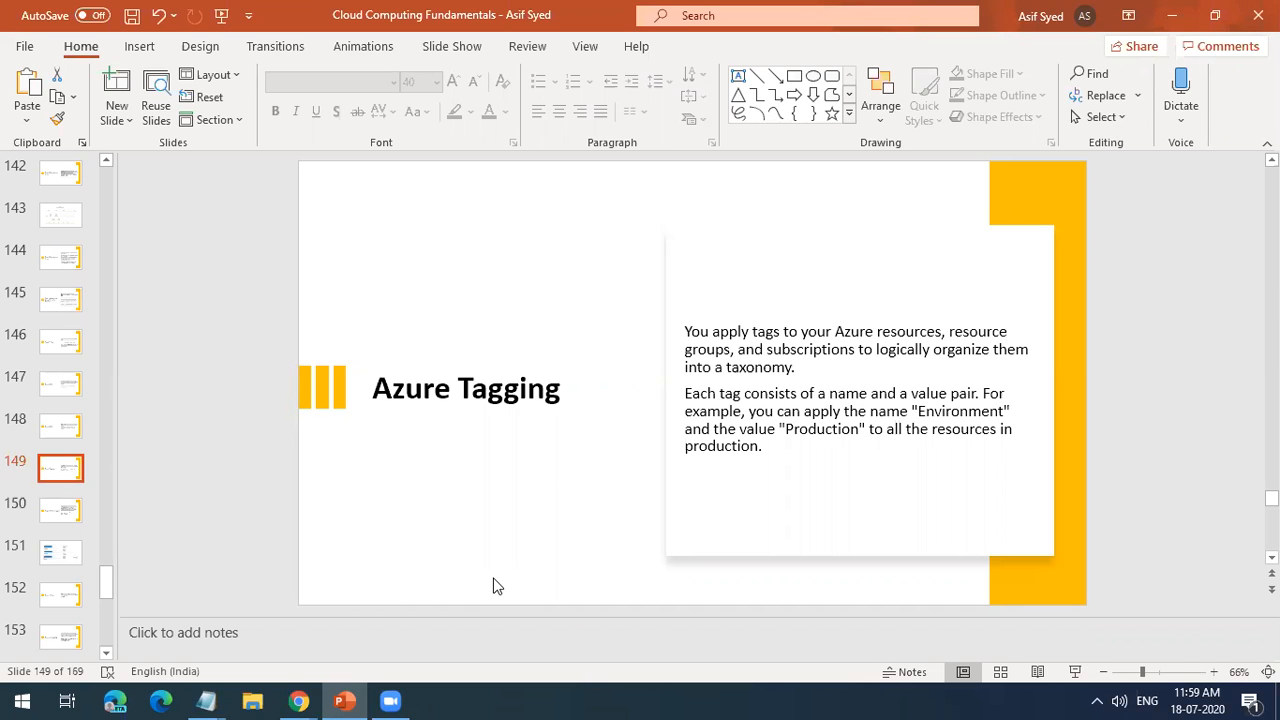
Step: Switch back to the Azure portal in Chrome and open the Locks settings of the di-rg resource group
mouse_move(298, 701)
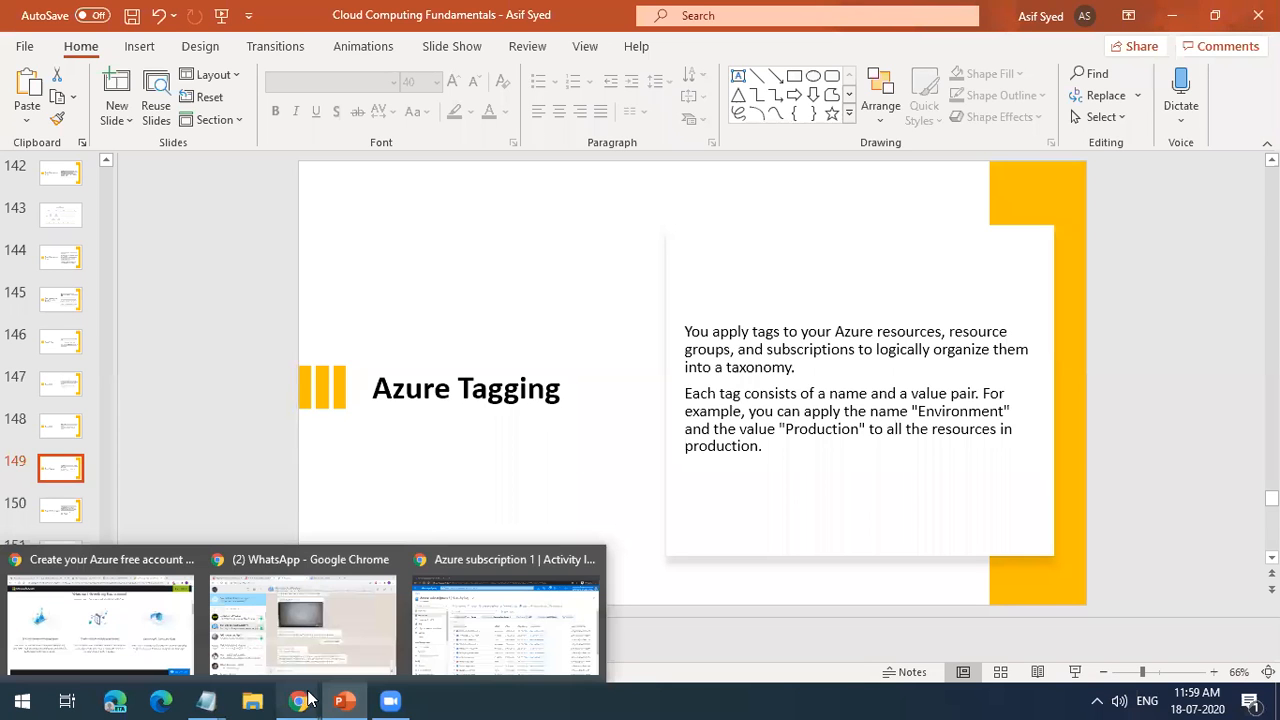
left_click(487, 649)
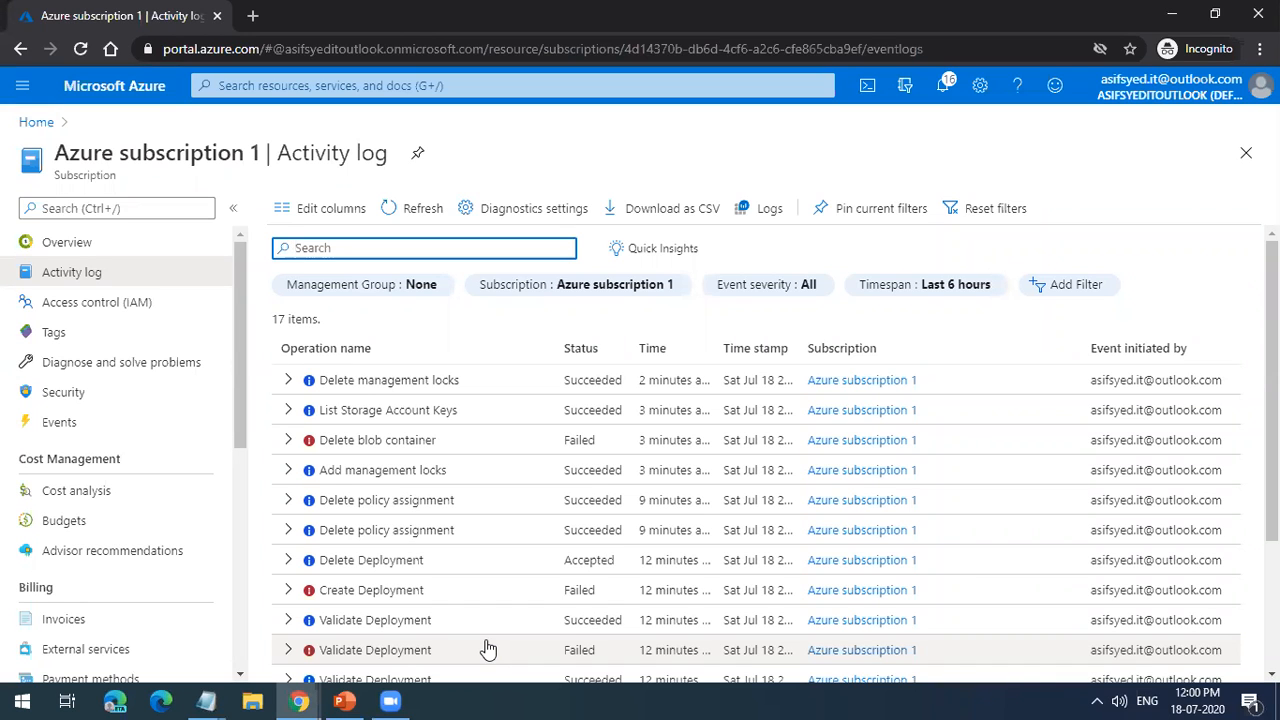
left_click(40, 123)
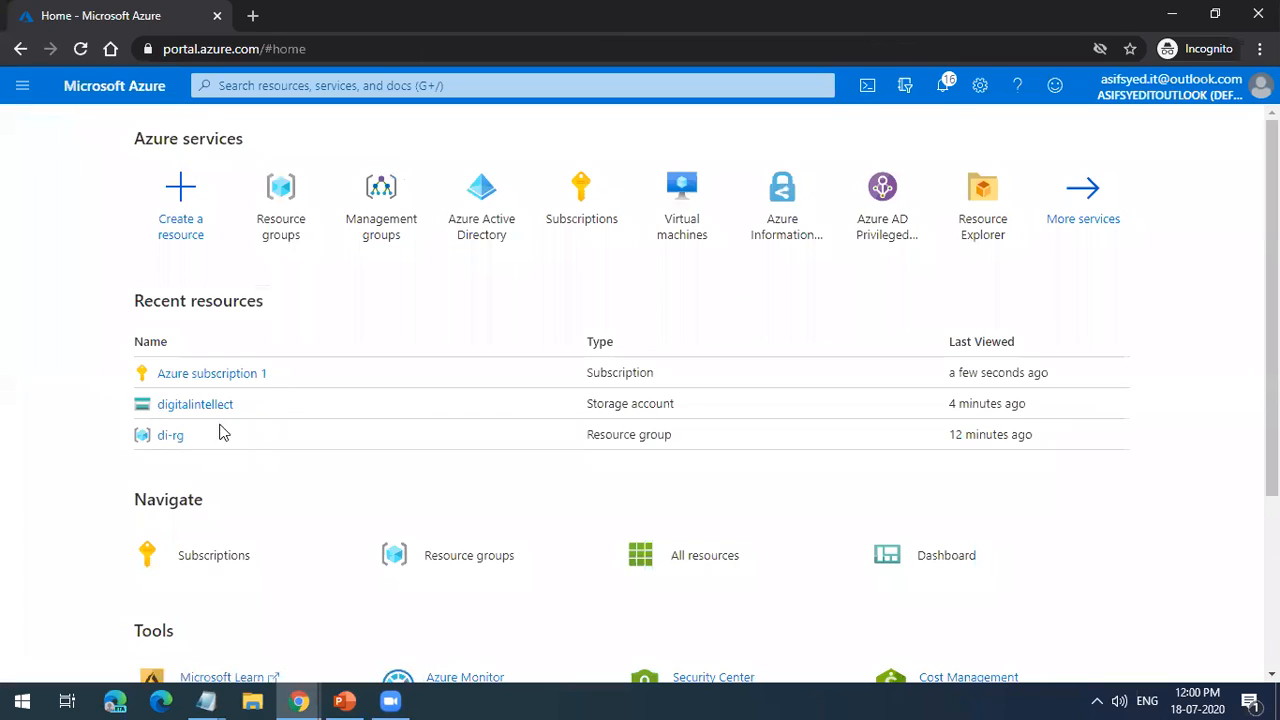
left_click(182, 439)
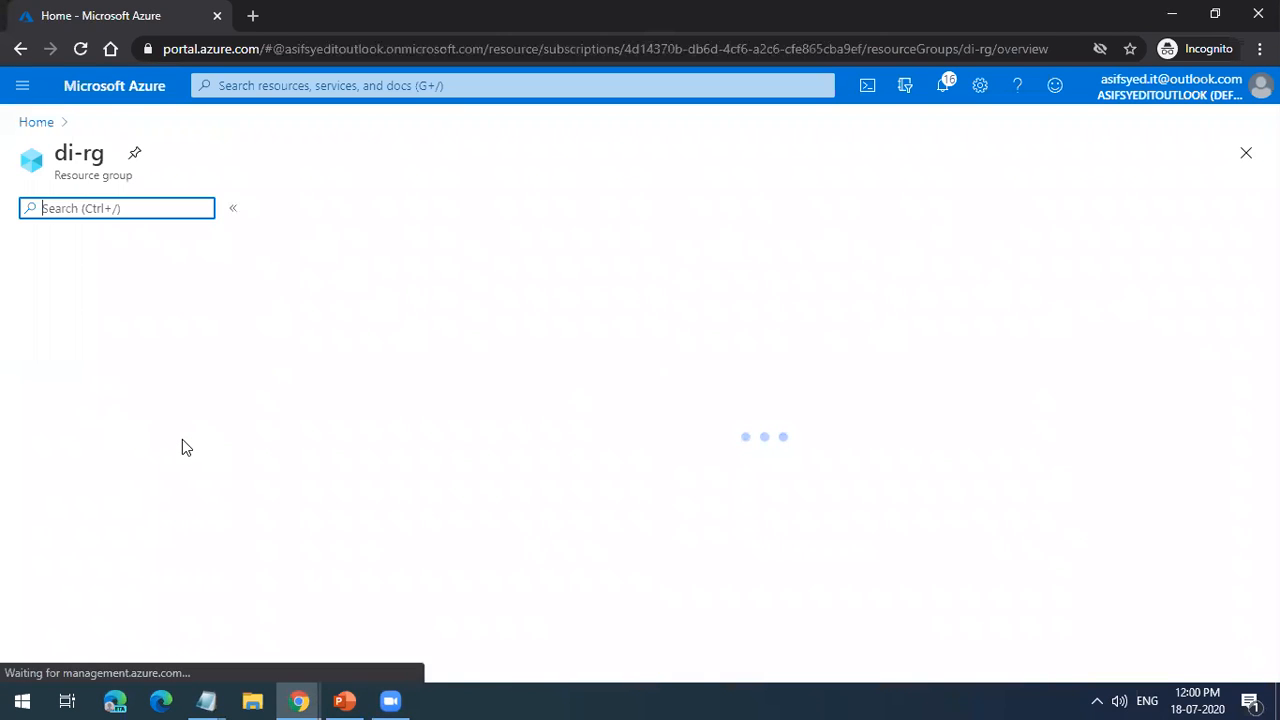
scroll(170, 460, "down", 1)
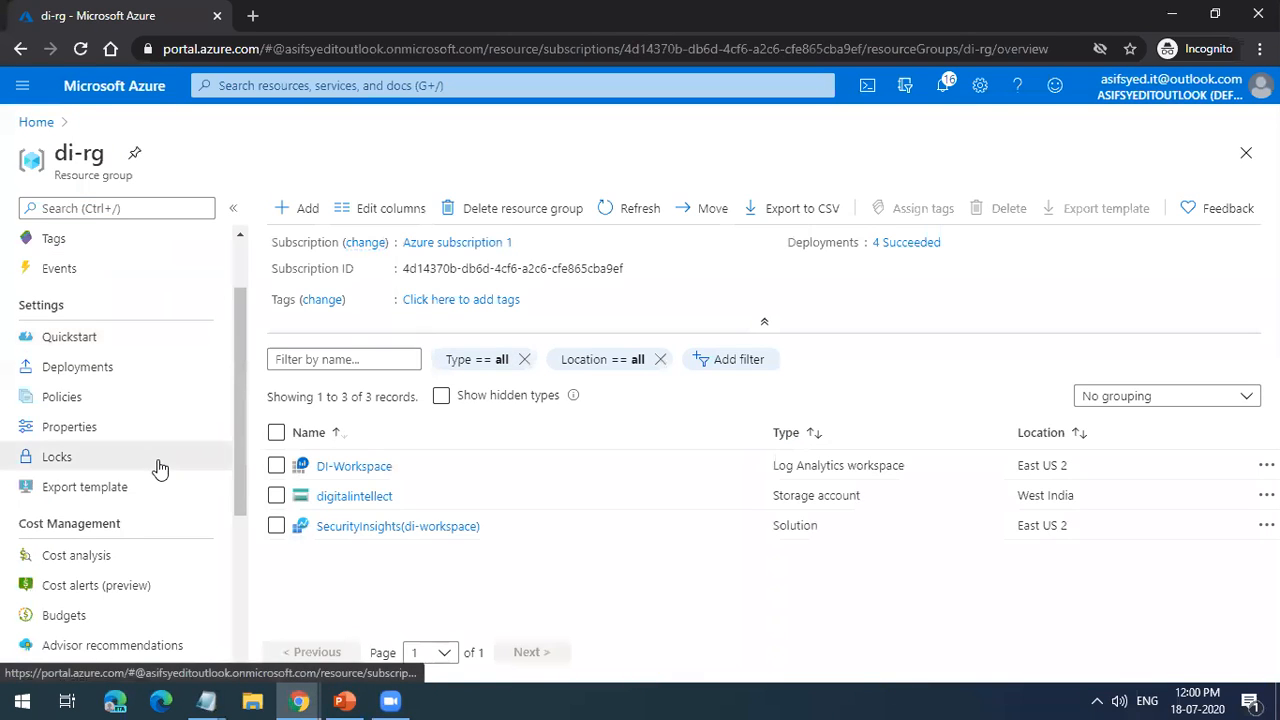
left_click(158, 467)
Step: Draft an unnamed lock of type Delete on the di-rg resource group and discard the draft
left_click(312, 212)
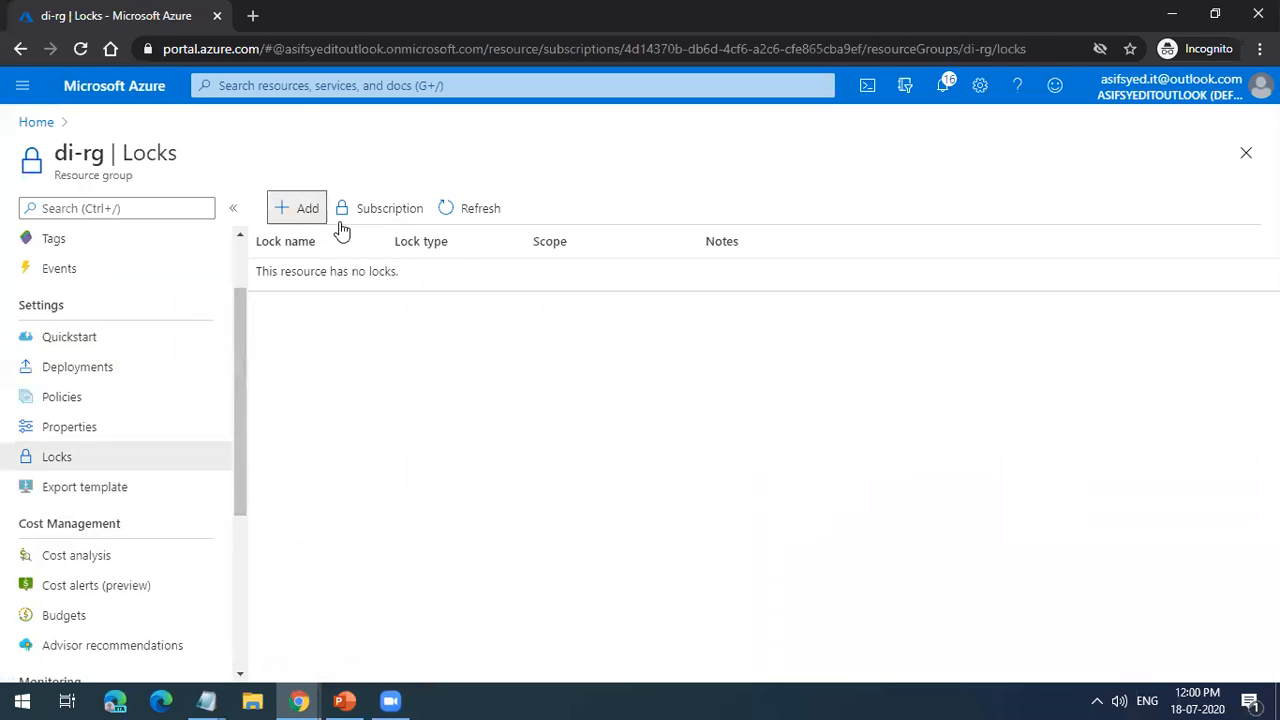
left_click(520, 316)
left_click(509, 370)
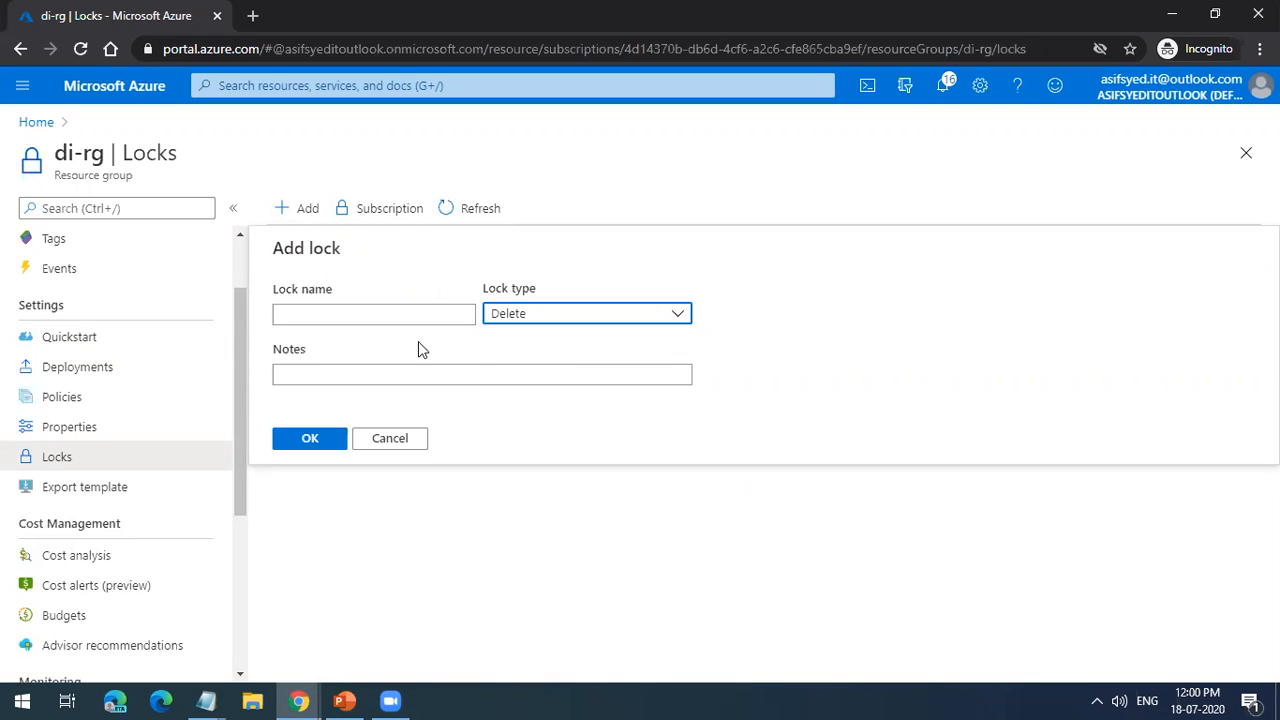
left_click(414, 438)
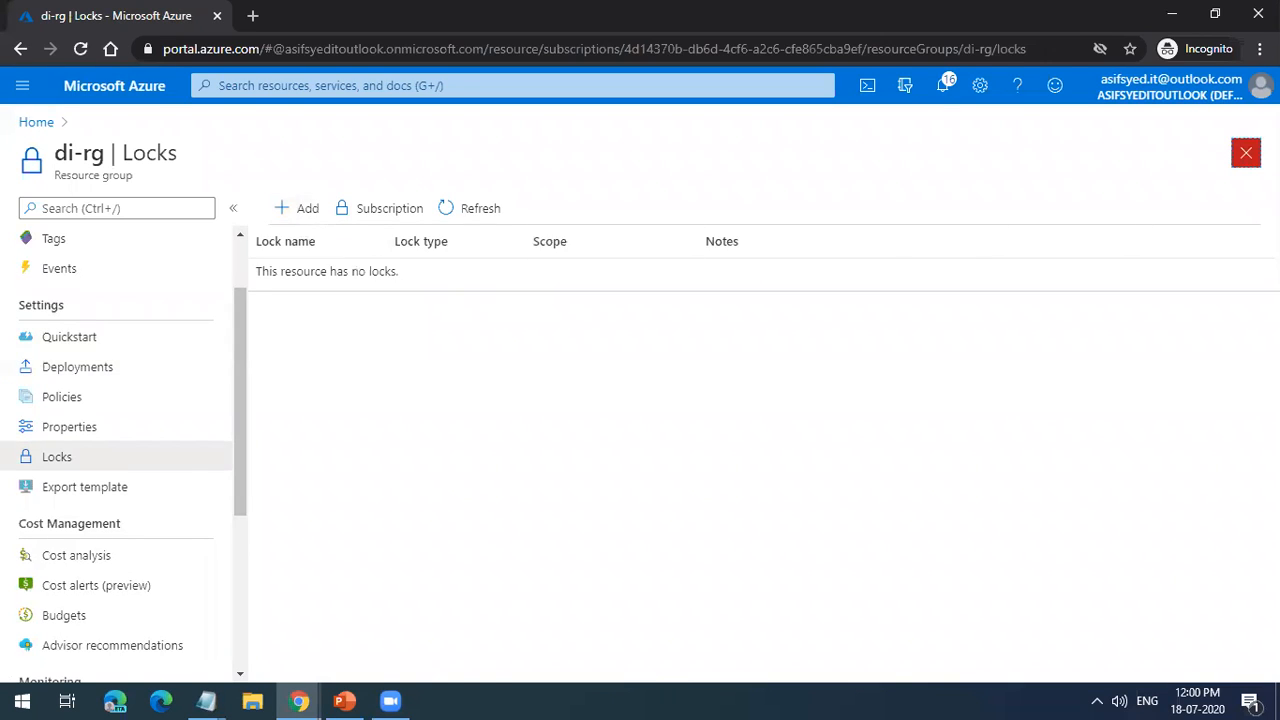
Step: Close the resource group's Locks page and switch back to the Azure Tagging slide in PowerPoint
left_click(1246, 152)
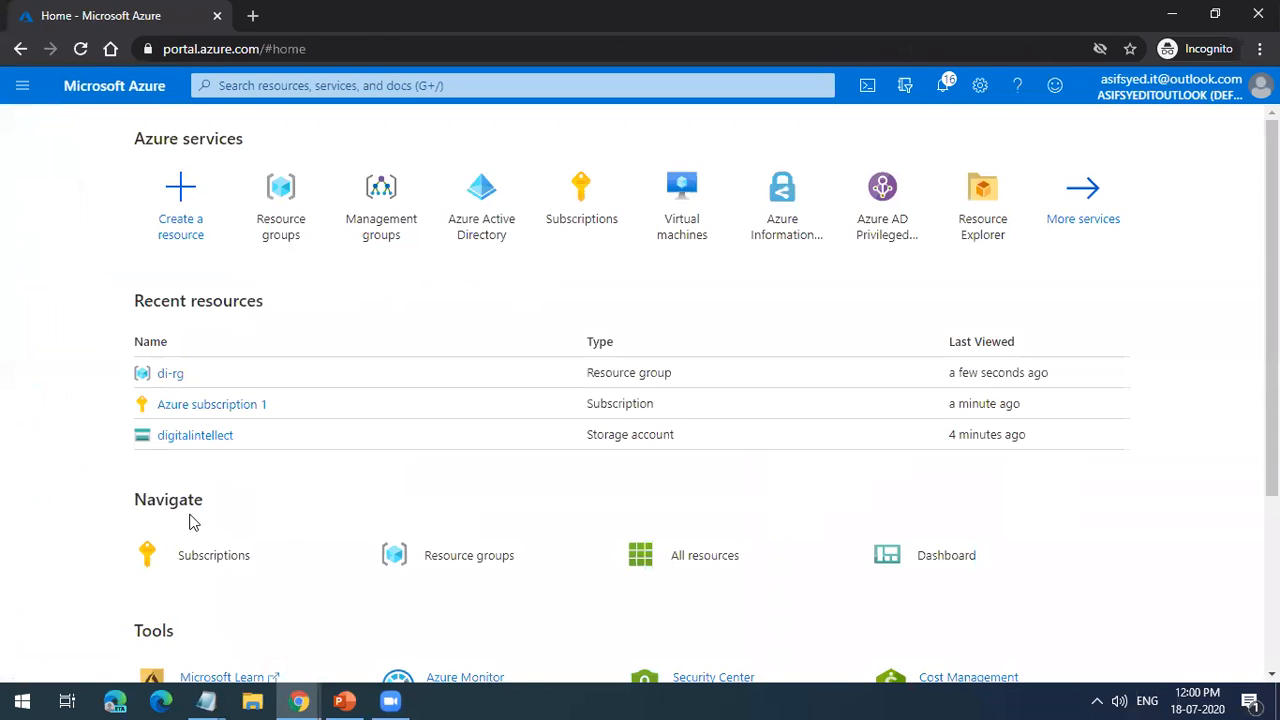
left_click(344, 700)
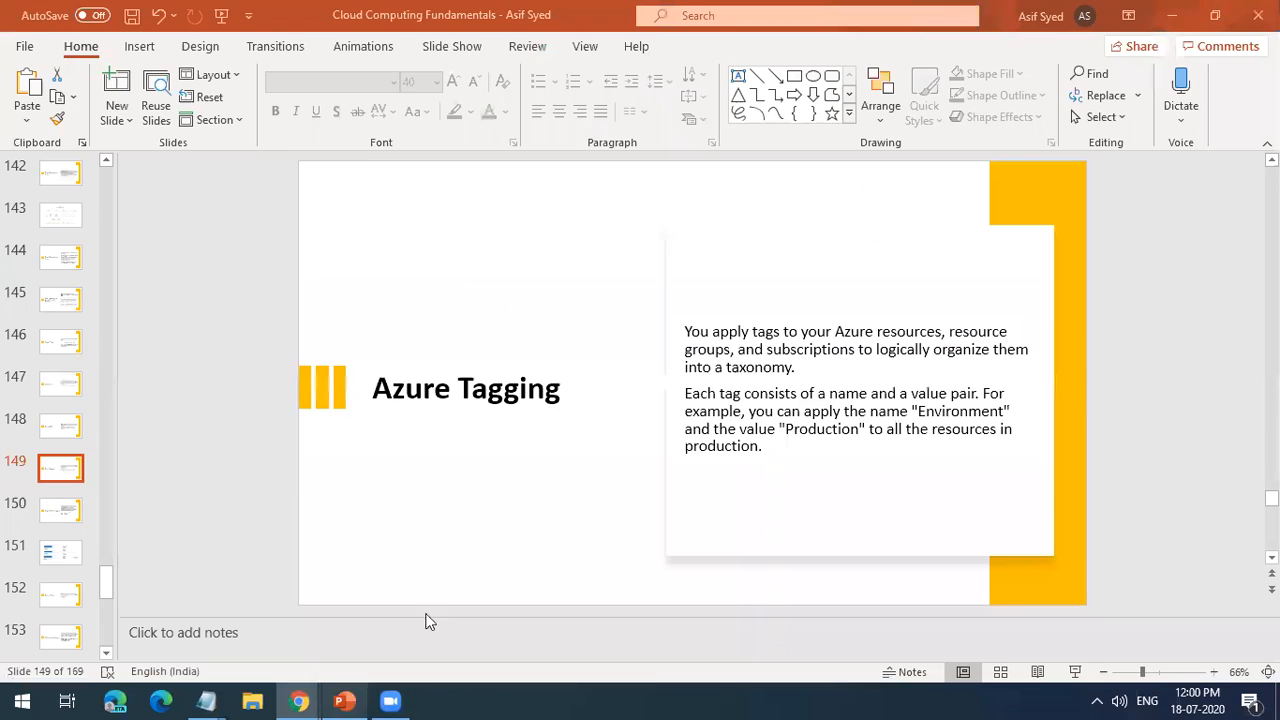
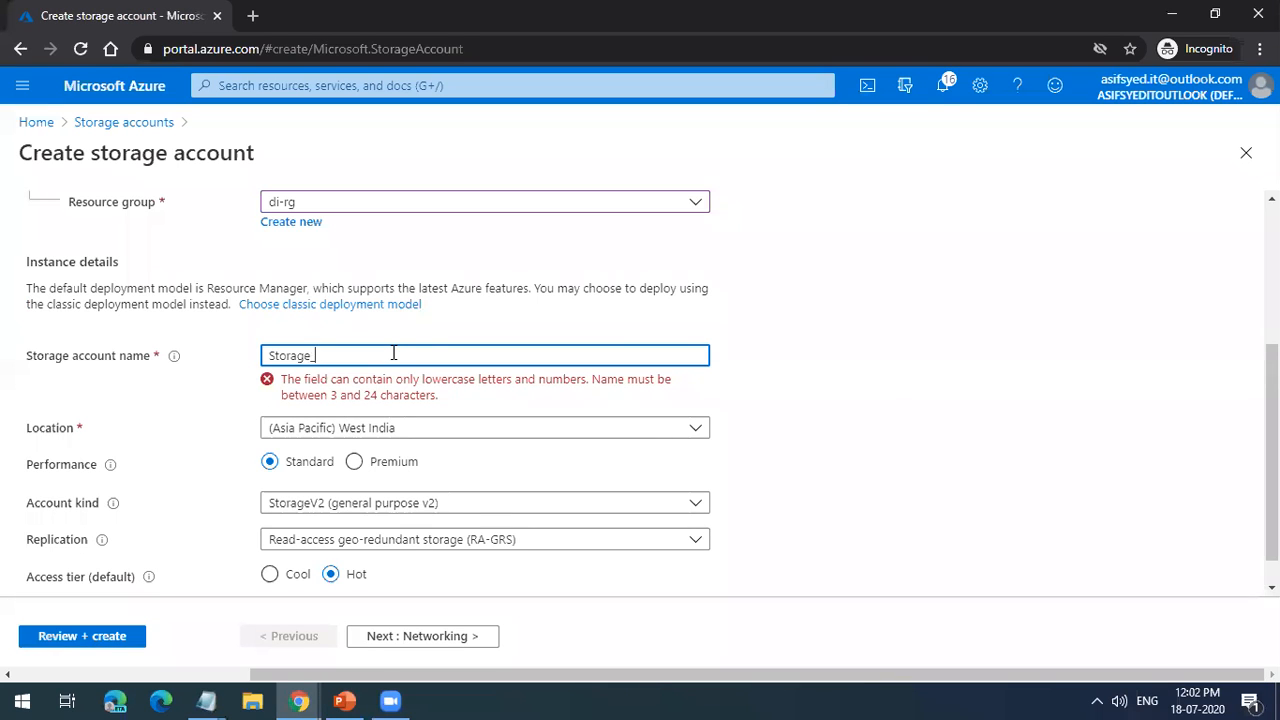
Step: Name the new storage account psfdemosa and set its replication to Locally-redundant storage (LRS)
key("BackSpace")
key("BackSpace")
key("BackSpace")
type("PSFdemosa1")
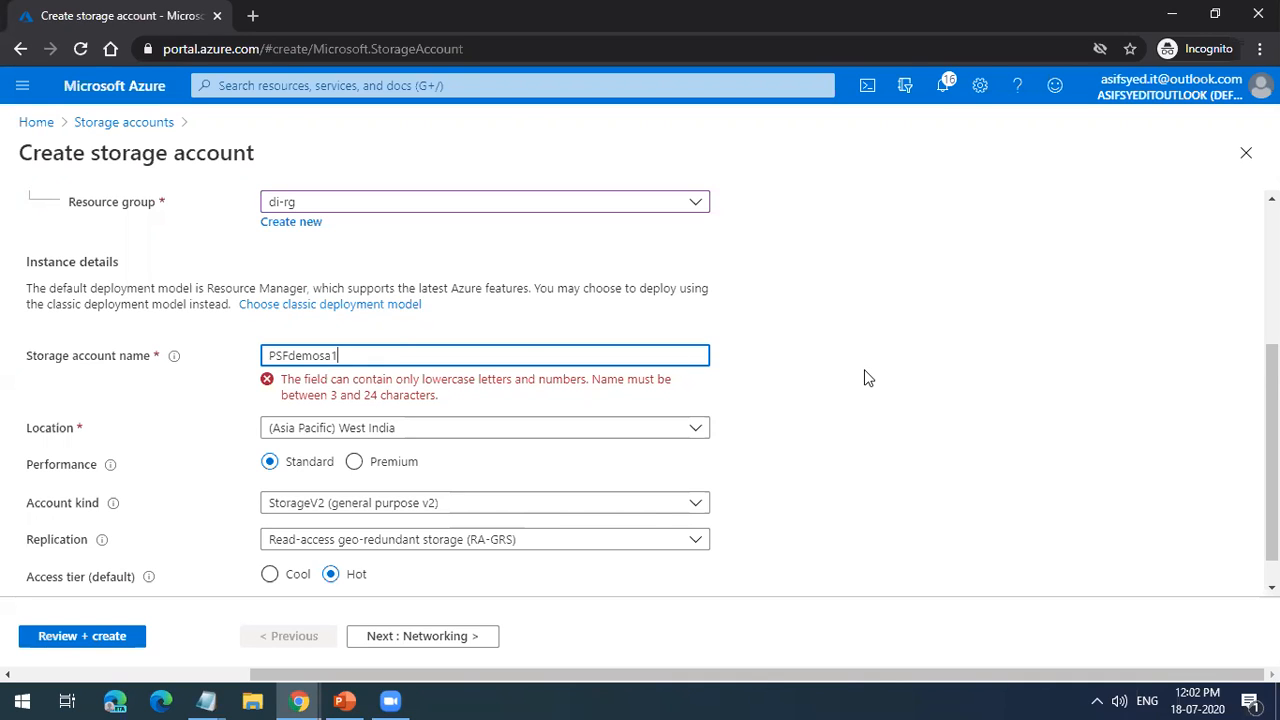
left_click(866, 378)
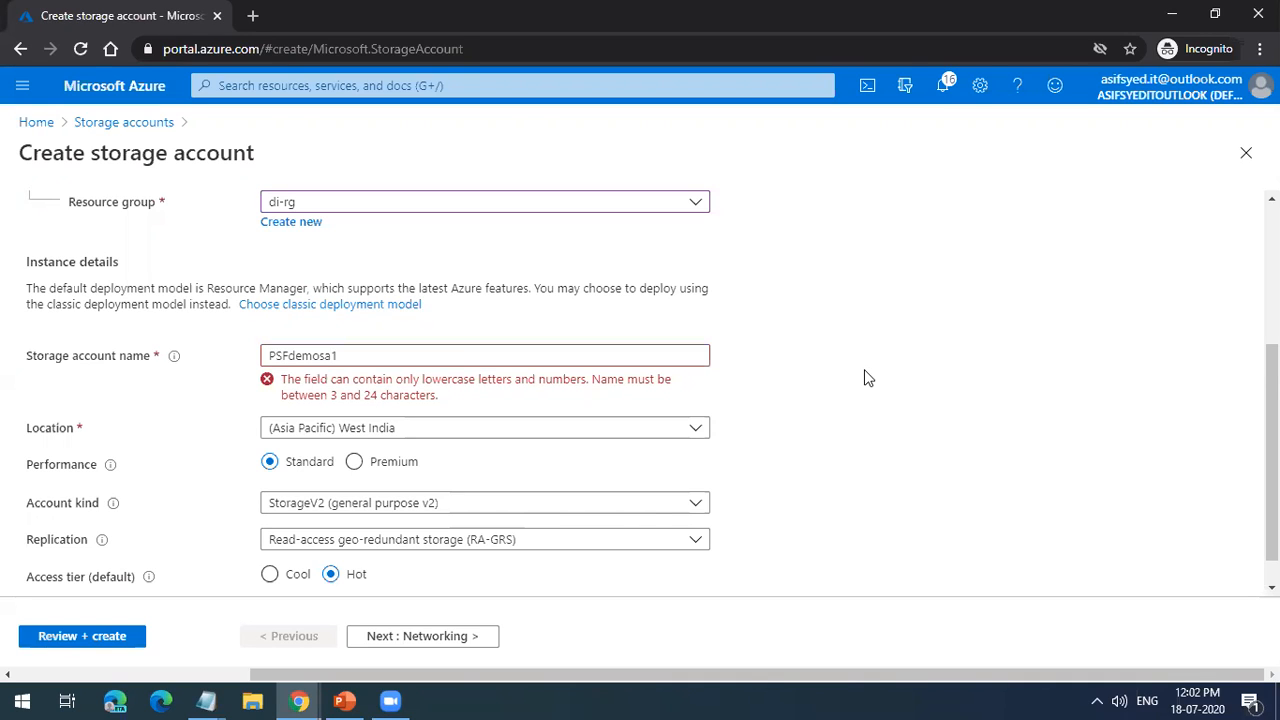
left_click_drag(290, 356, 250, 365)
type("psf")
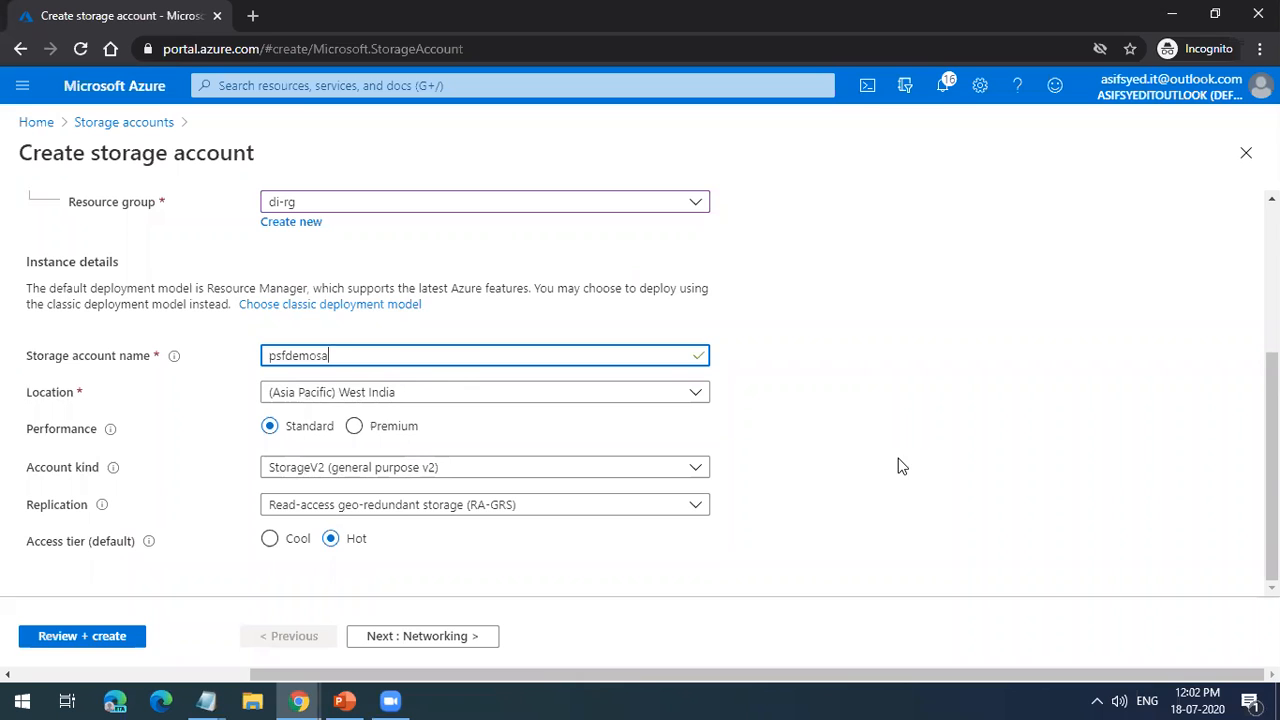
left_click(380, 508)
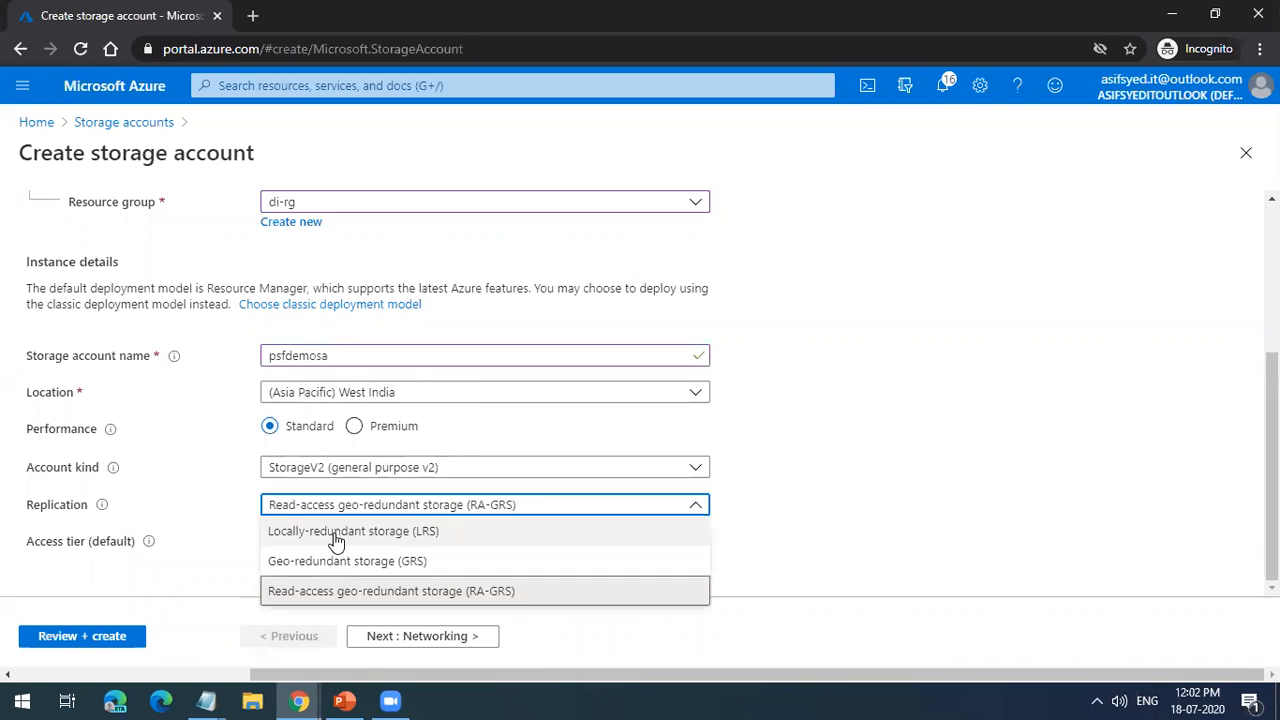
left_click(337, 529)
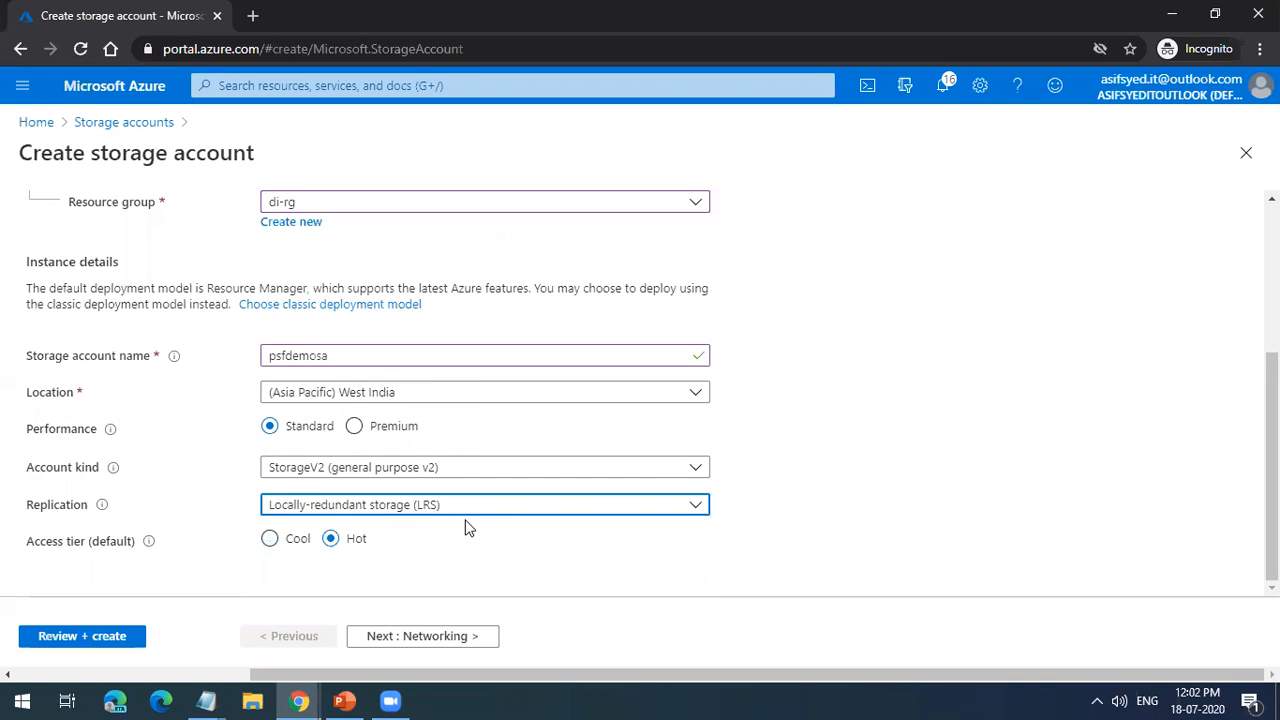
Step: Add a tag named ENV with the value PROD to the new storage account
left_click(437, 638)
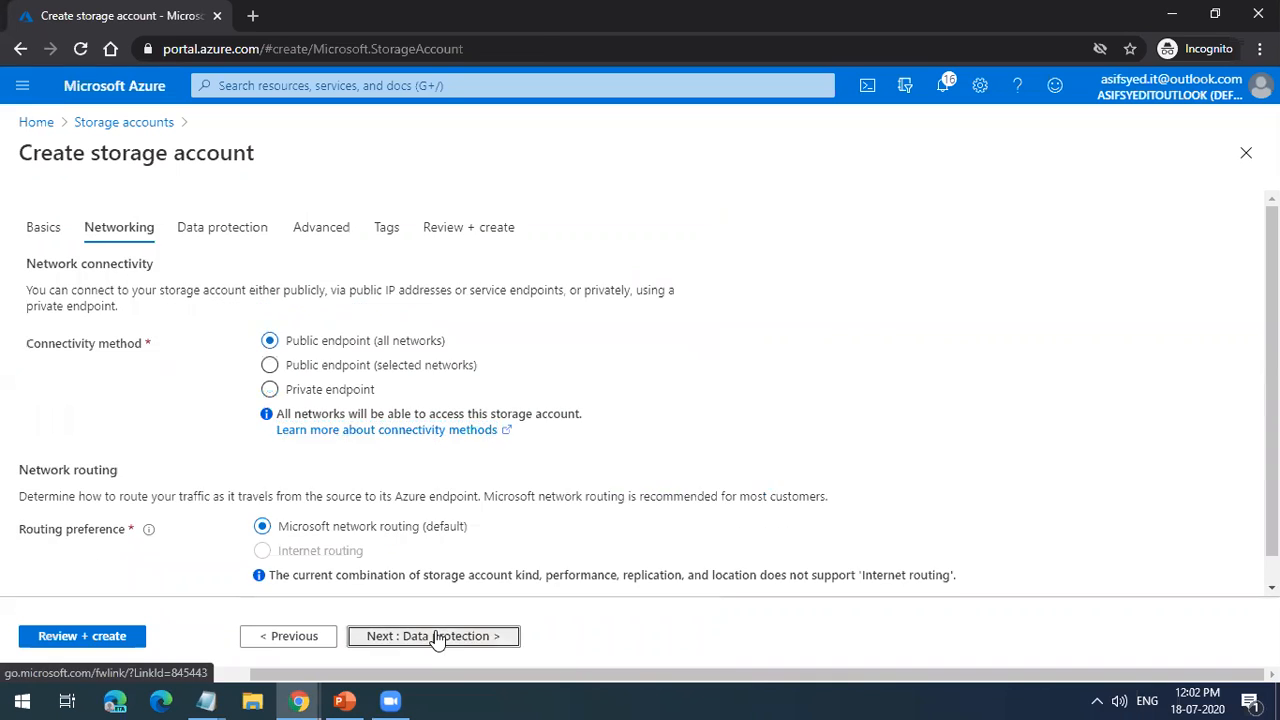
left_click(437, 638)
left_click(437, 638)
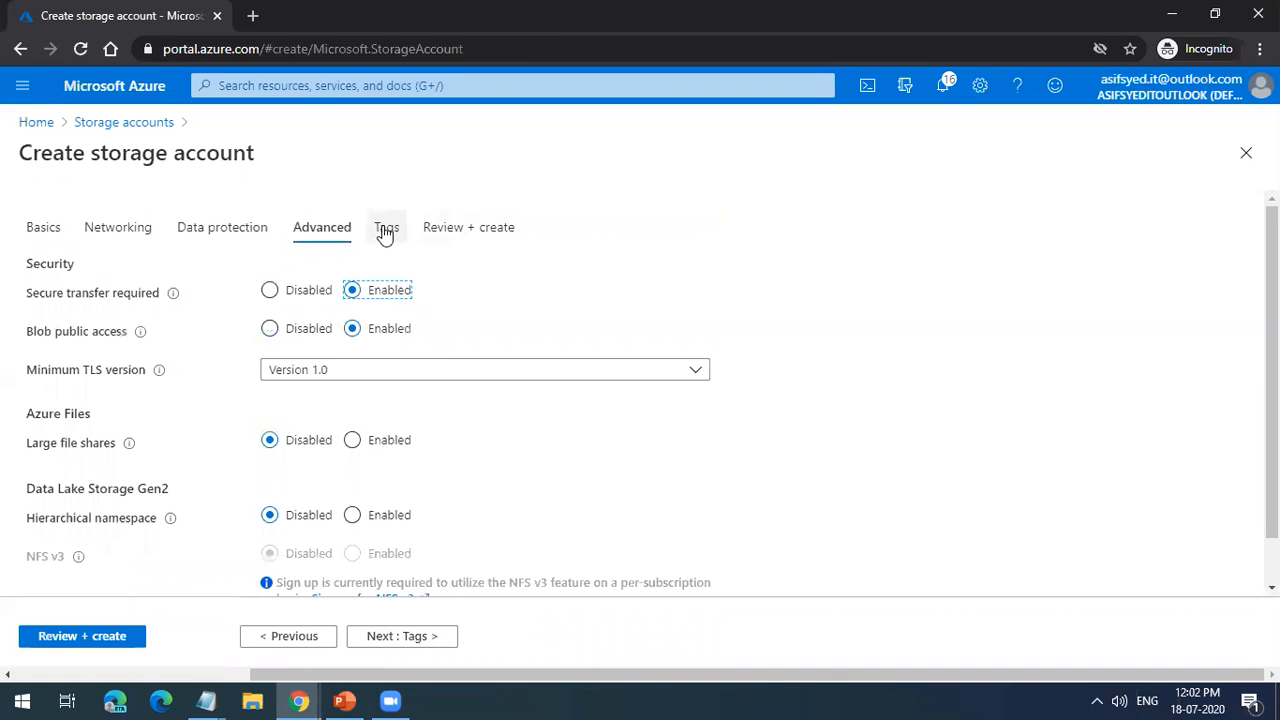
left_click(412, 638)
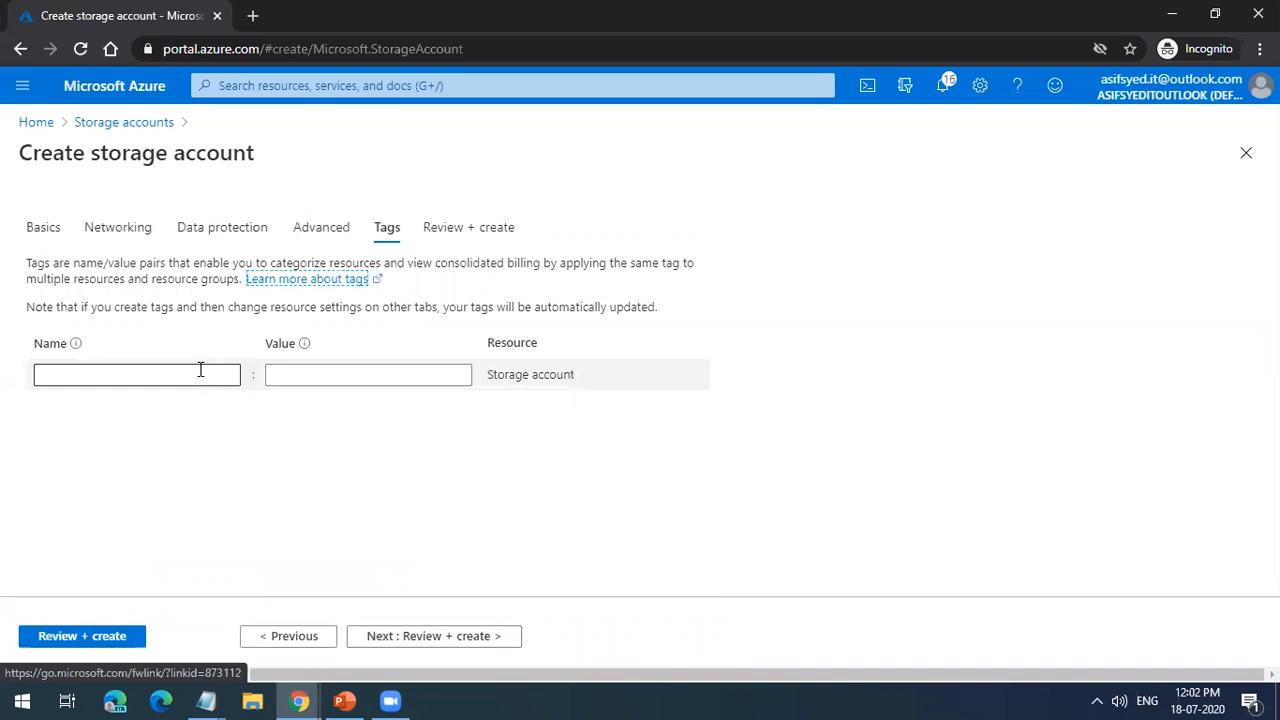
left_click(200, 370)
type("ENV")
key("Tab")
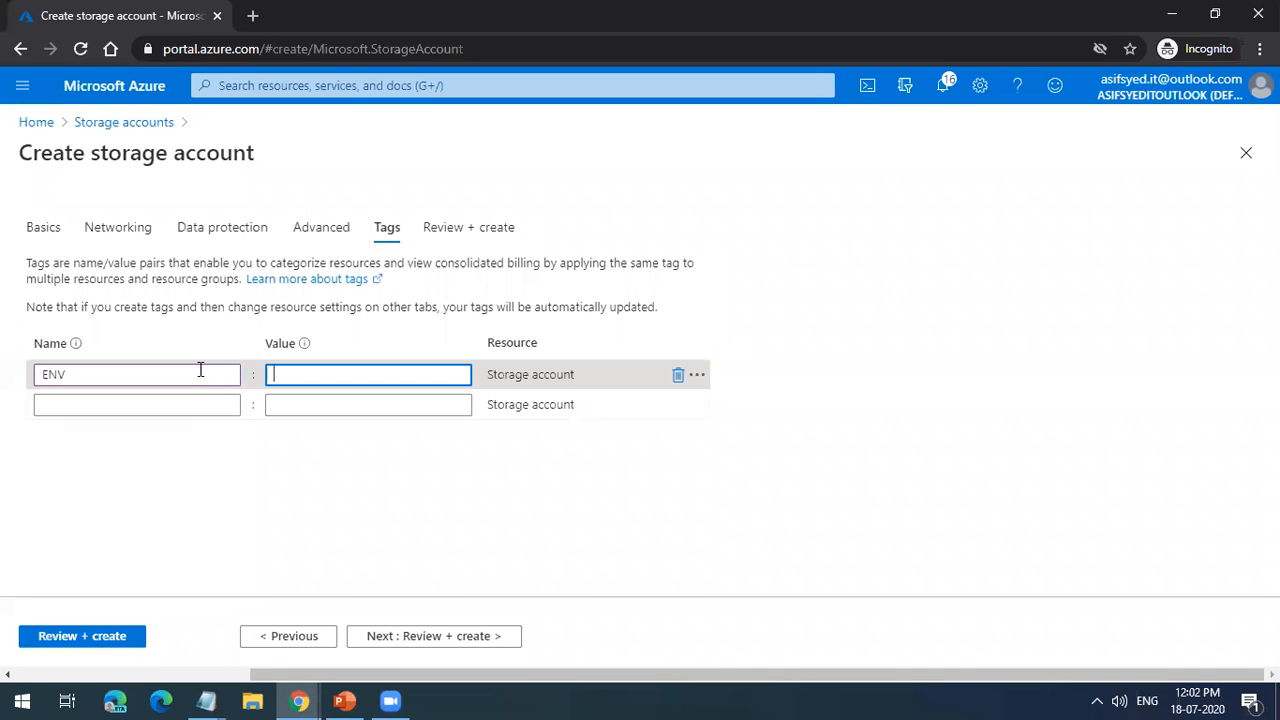
type("PROD")
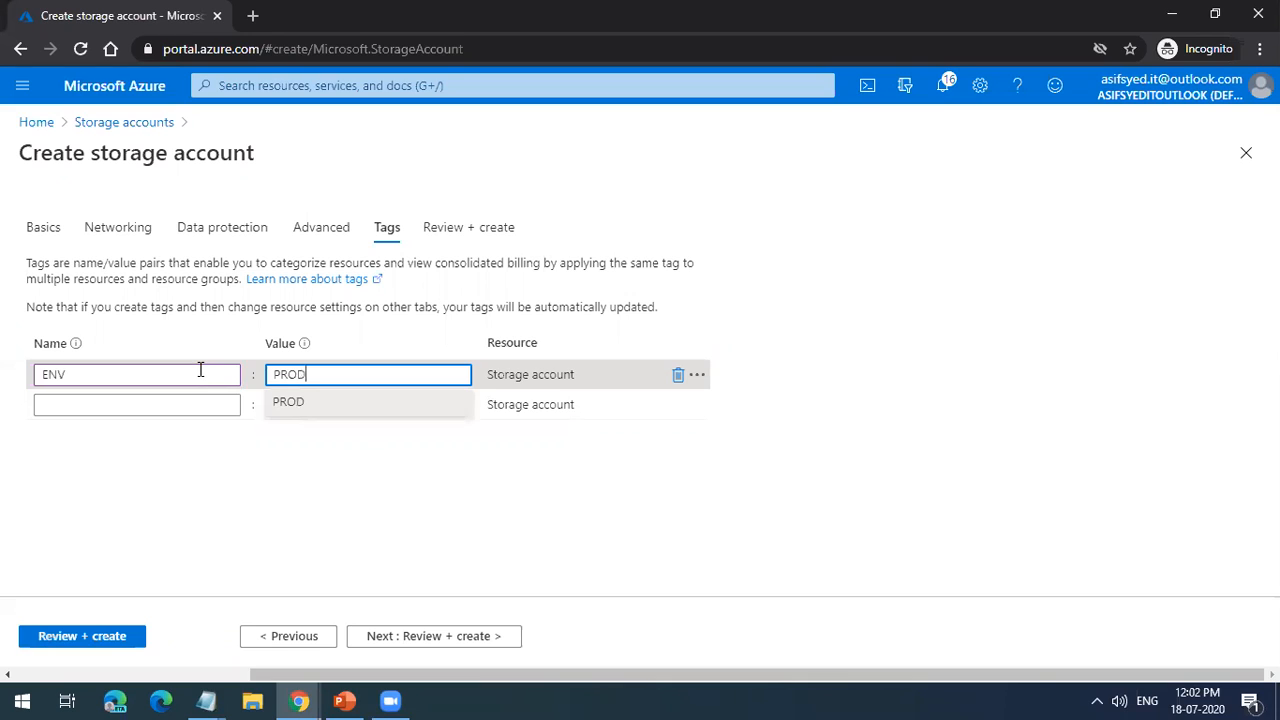
left_click(215, 455)
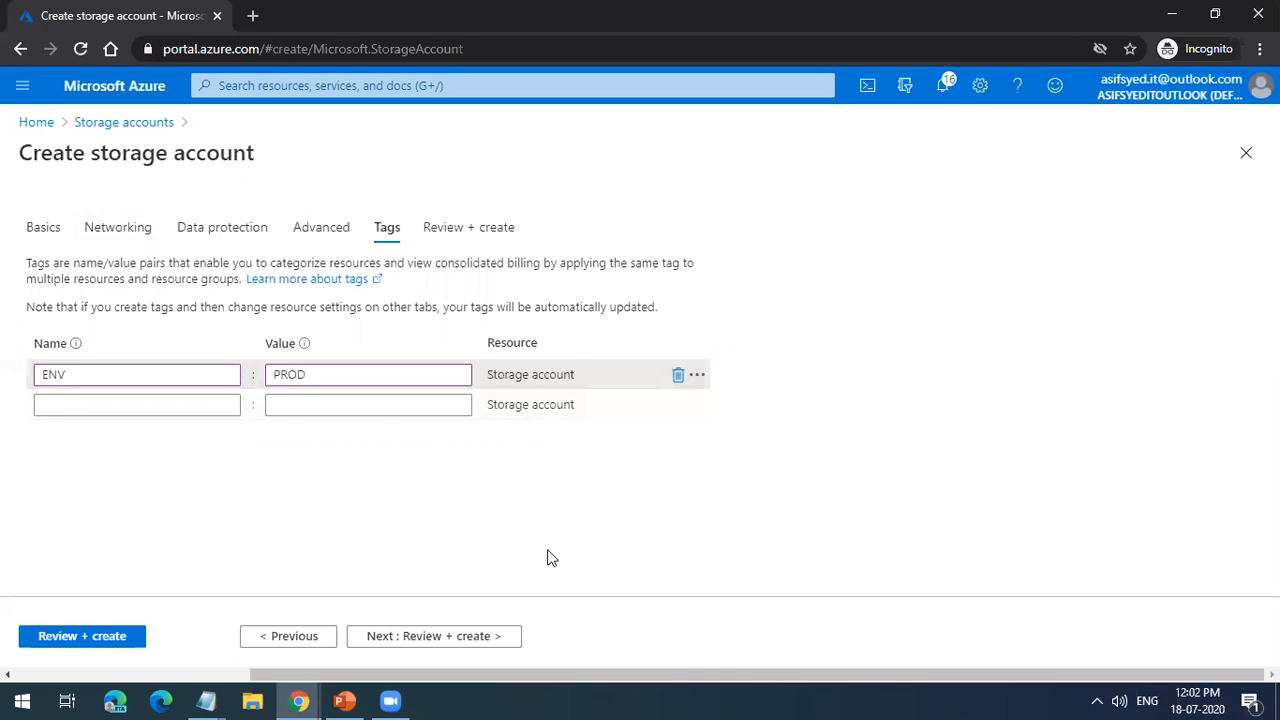
Step: Review the new storage account's configuration summary down to its tags and close the form without creating the account
left_click(452, 640)
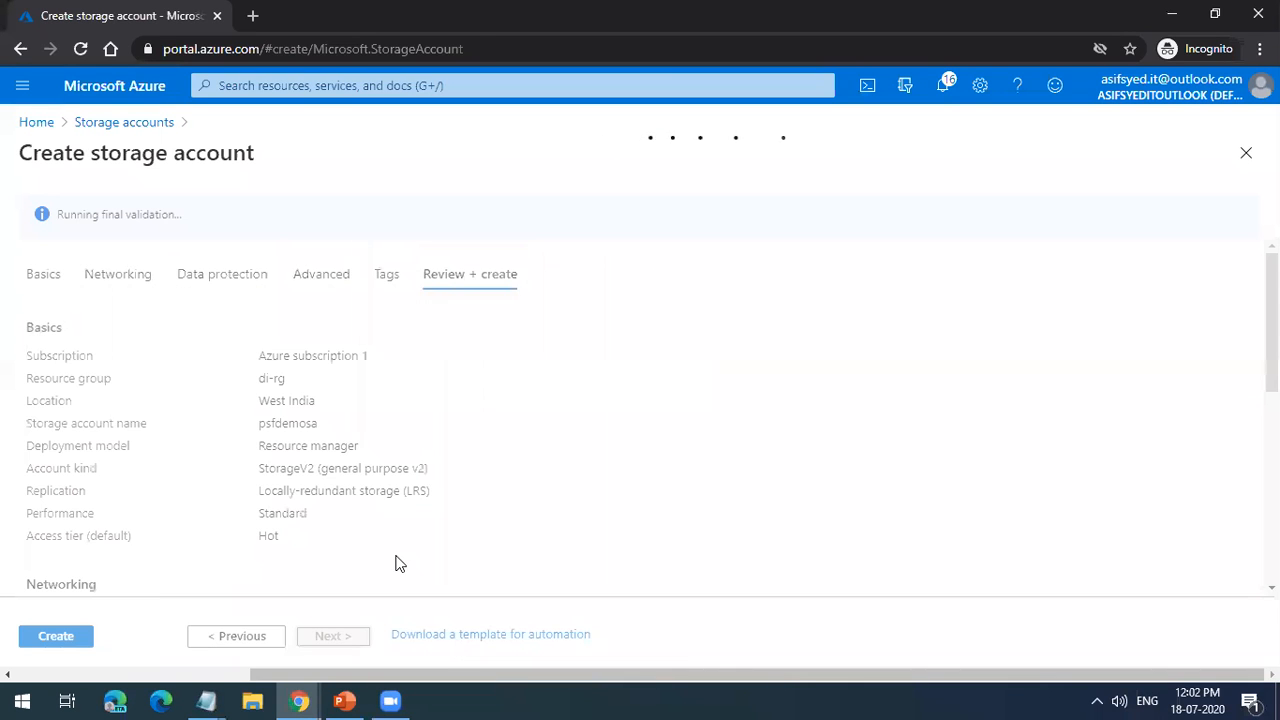
scroll(398, 548, "down", 5)
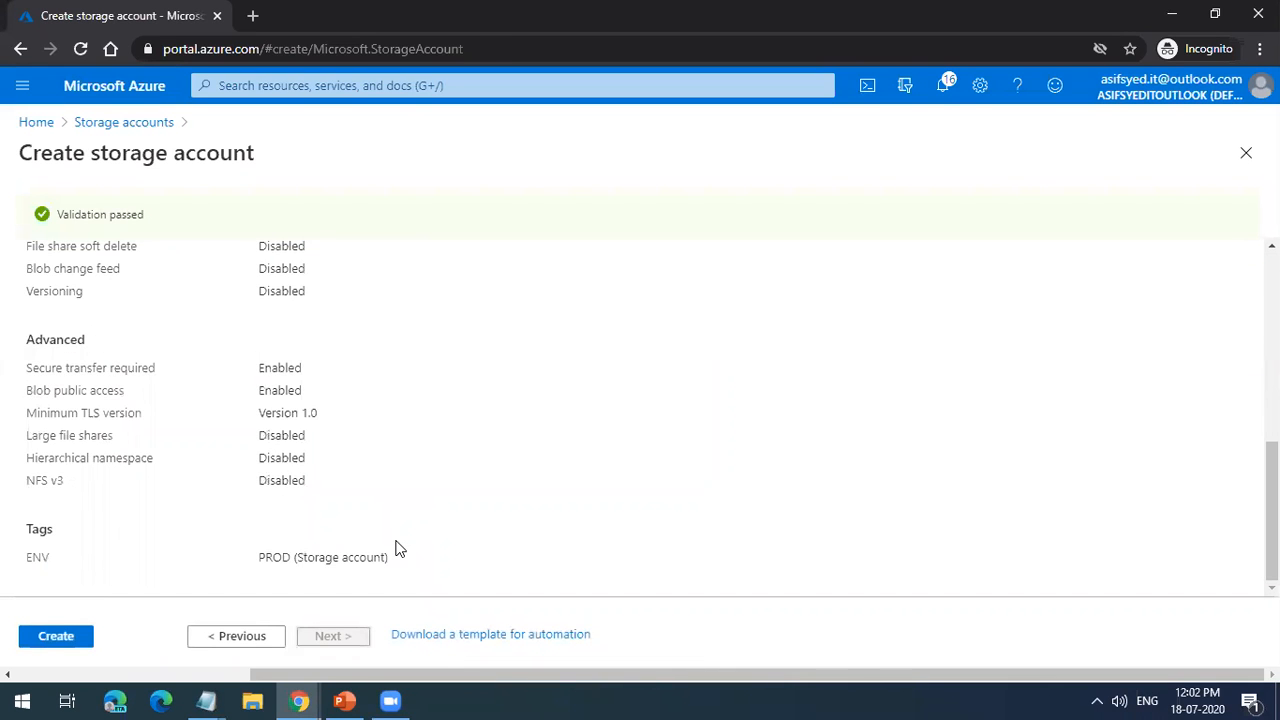
scroll(408, 535, "down", 1)
triple_click(273, 557)
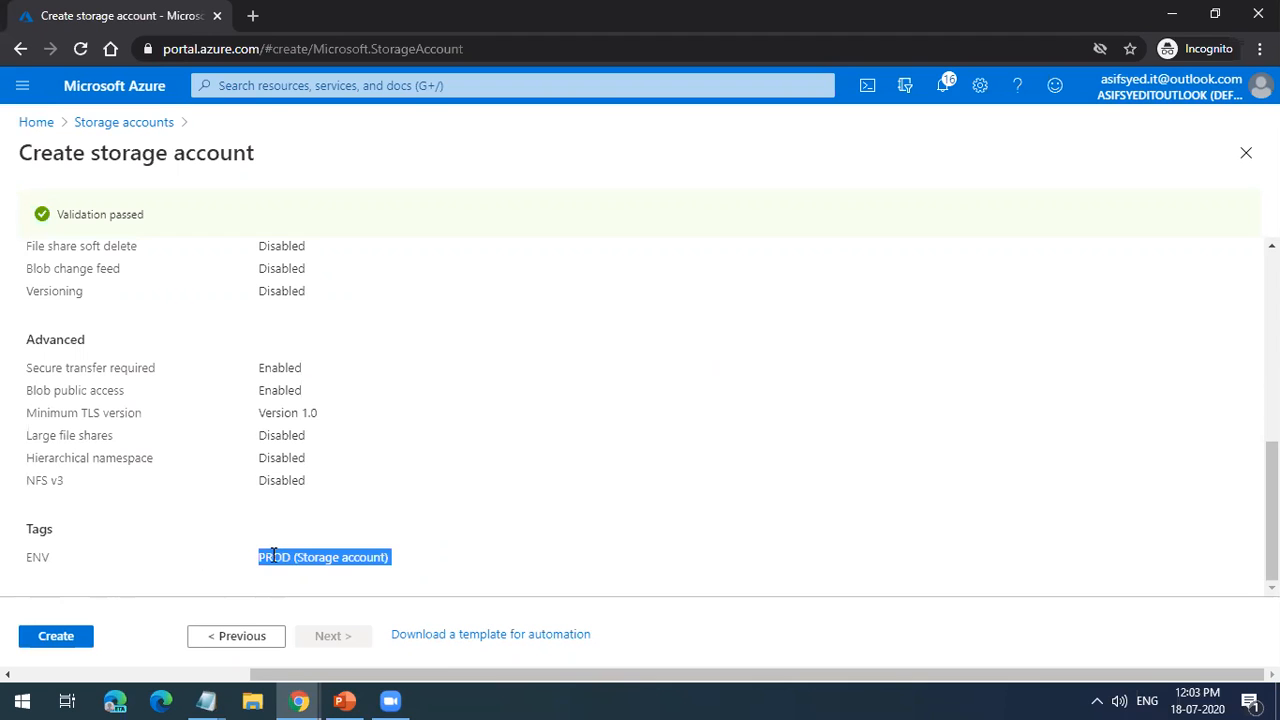
left_click(1246, 155)
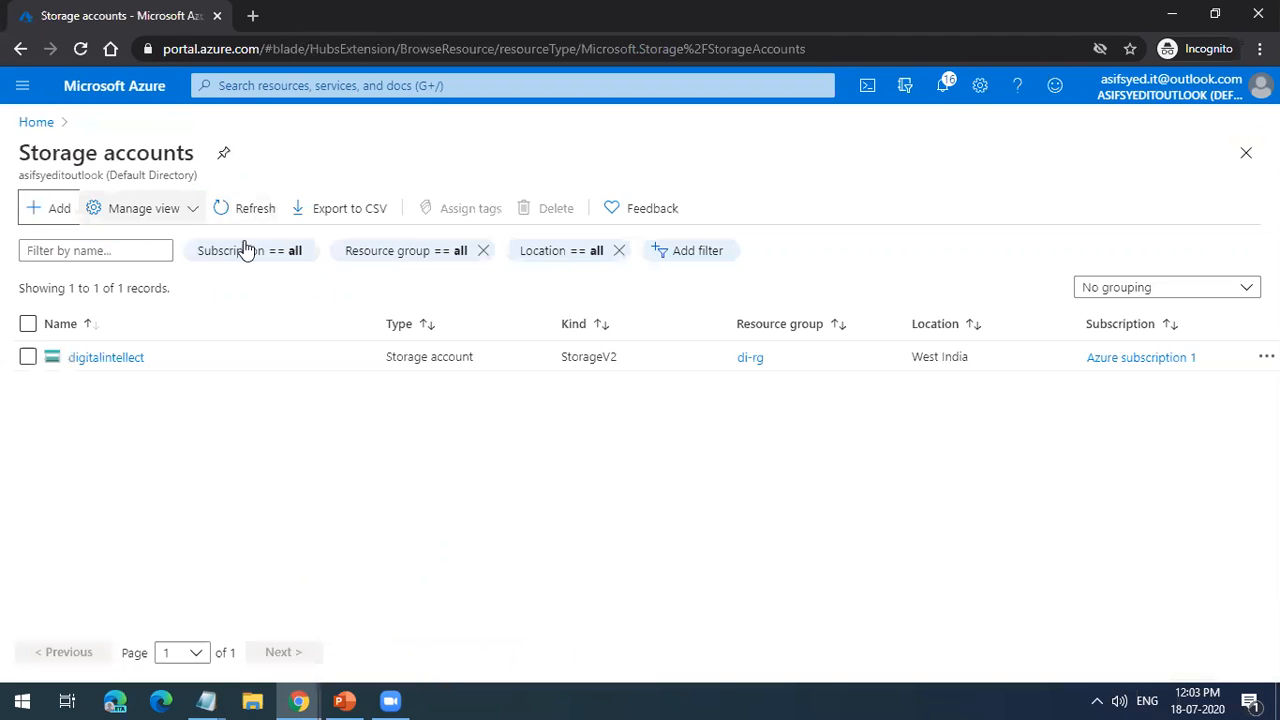
Step: Find the Cost Management + Billing service from the portal home and open the listed billing account scope
left_click(46, 123)
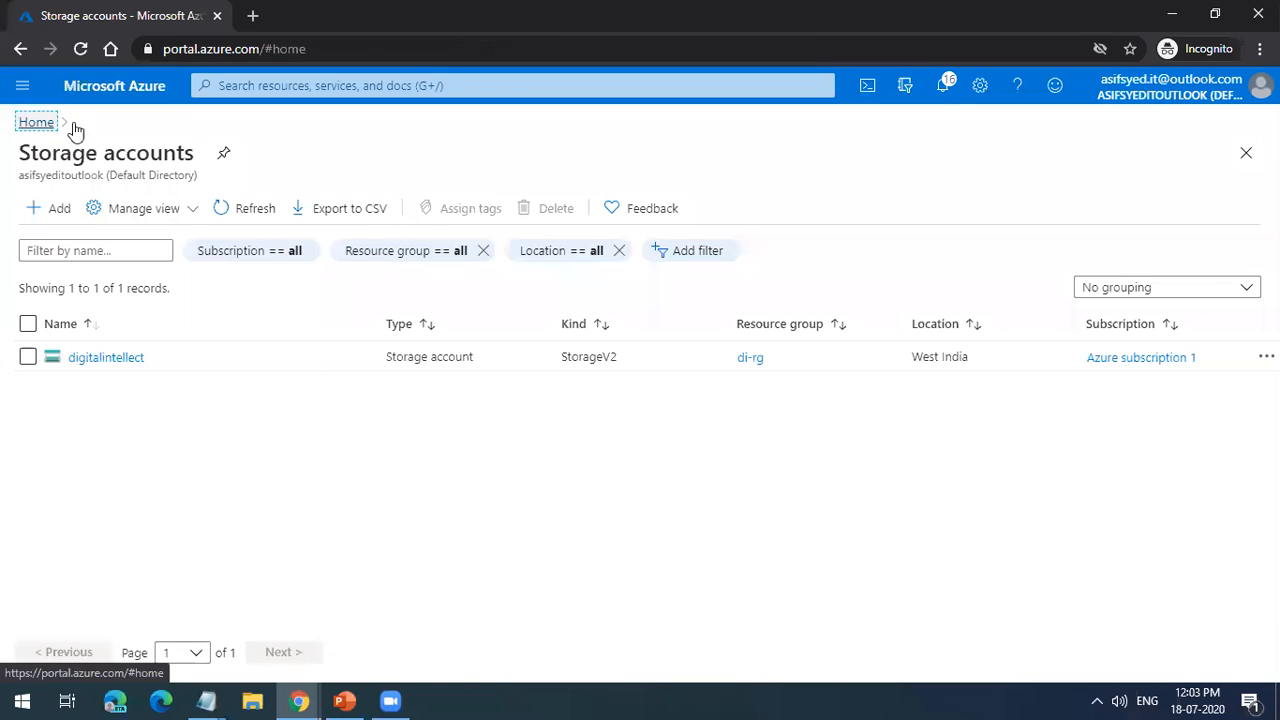
left_click(438, 85)
type("cost")
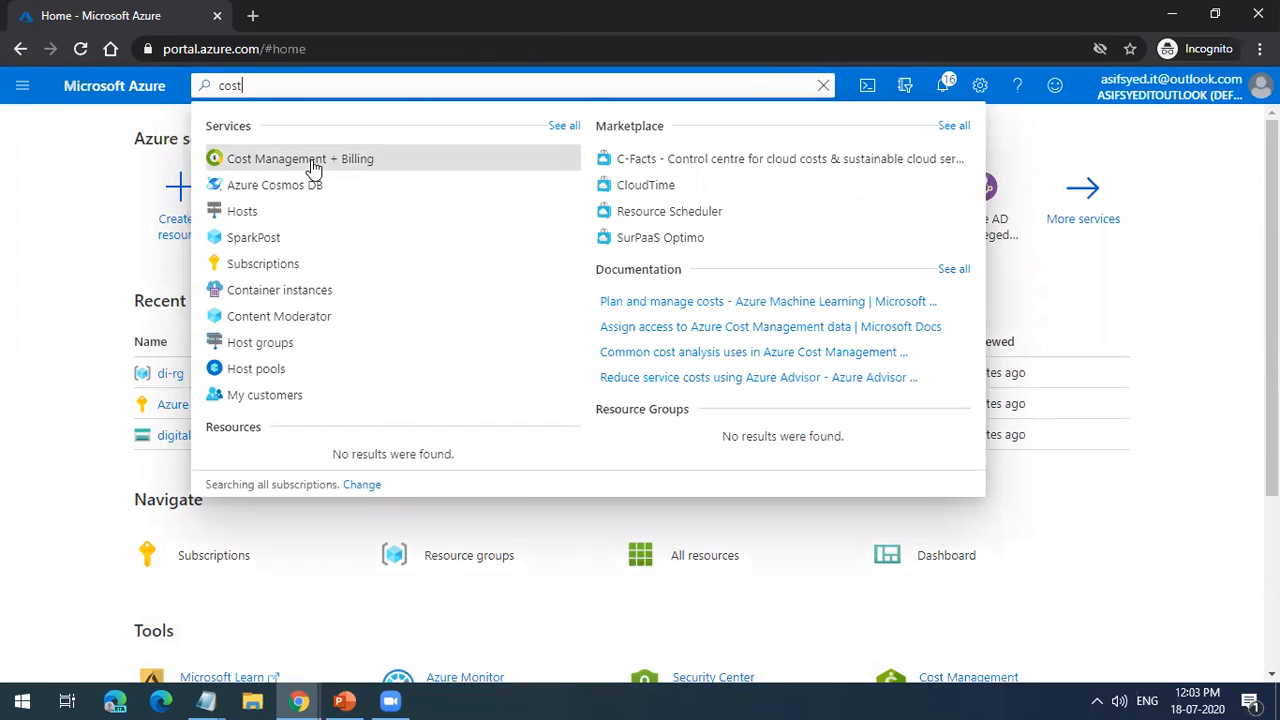
left_click(311, 160)
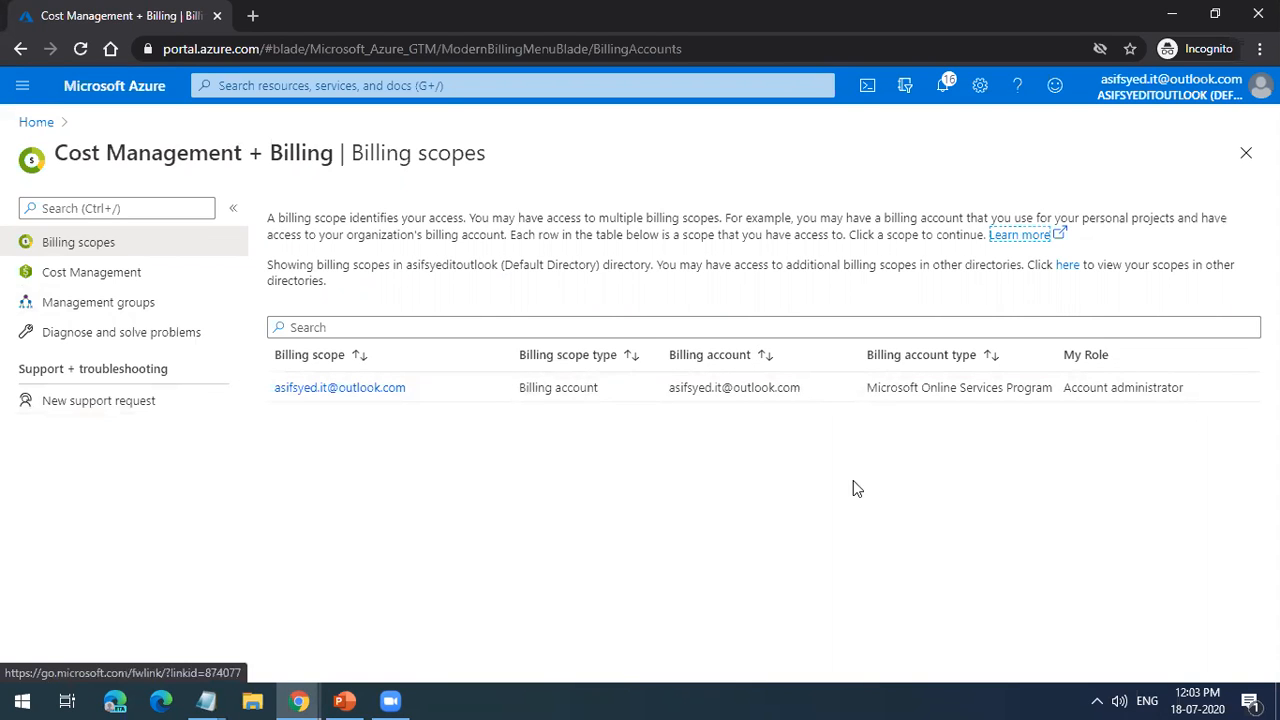
left_click(330, 396)
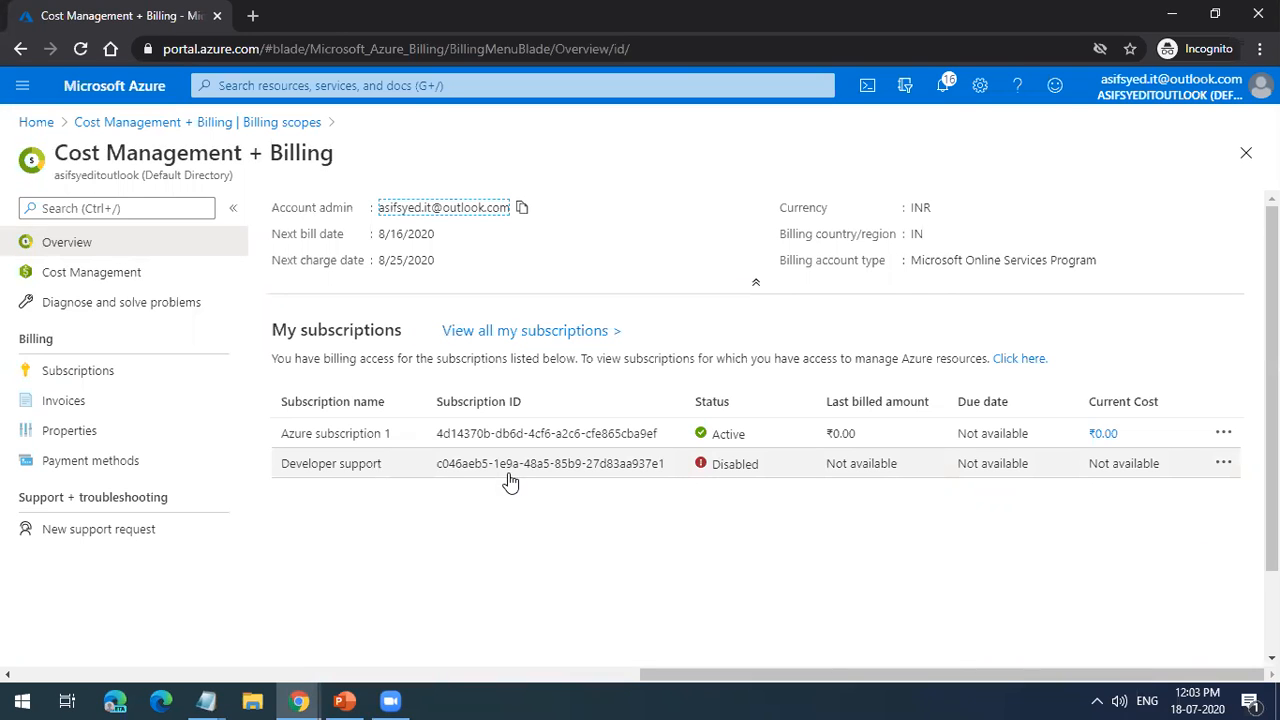
Step: Go to Cost Management and open the cost analysis for the MG1 management group
left_click(113, 287)
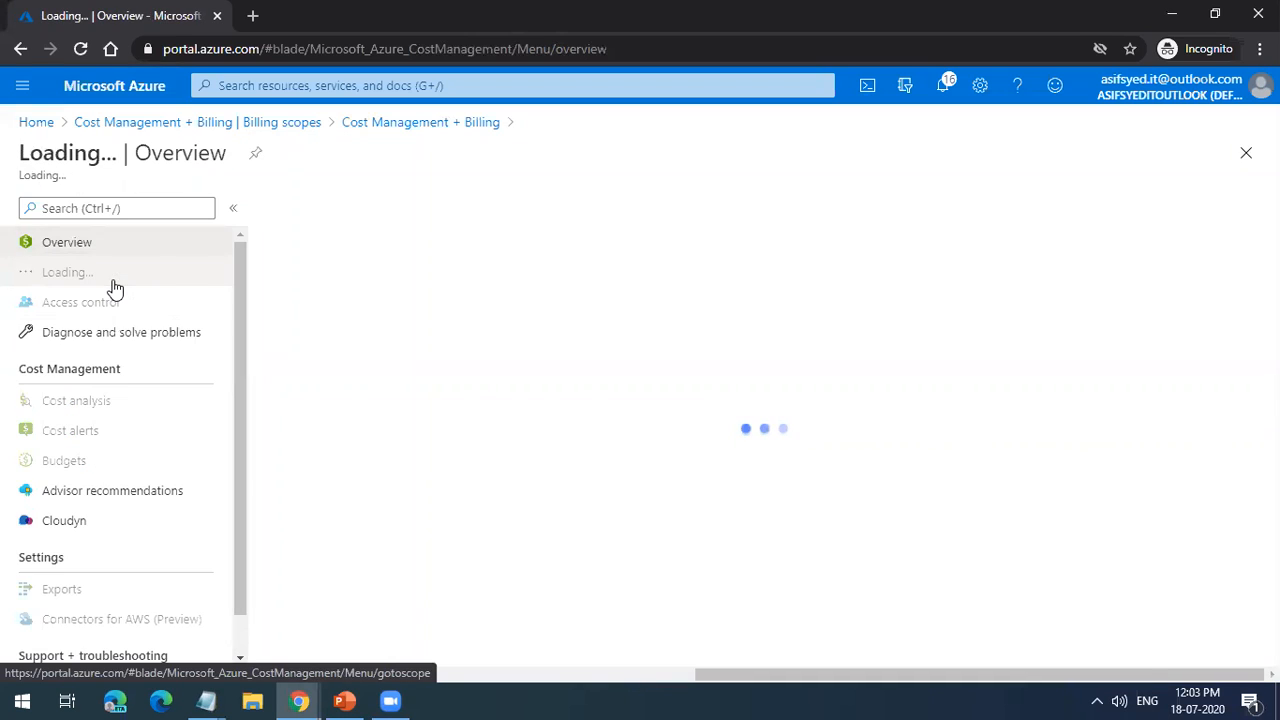
scroll(585, 556, "down", 2)
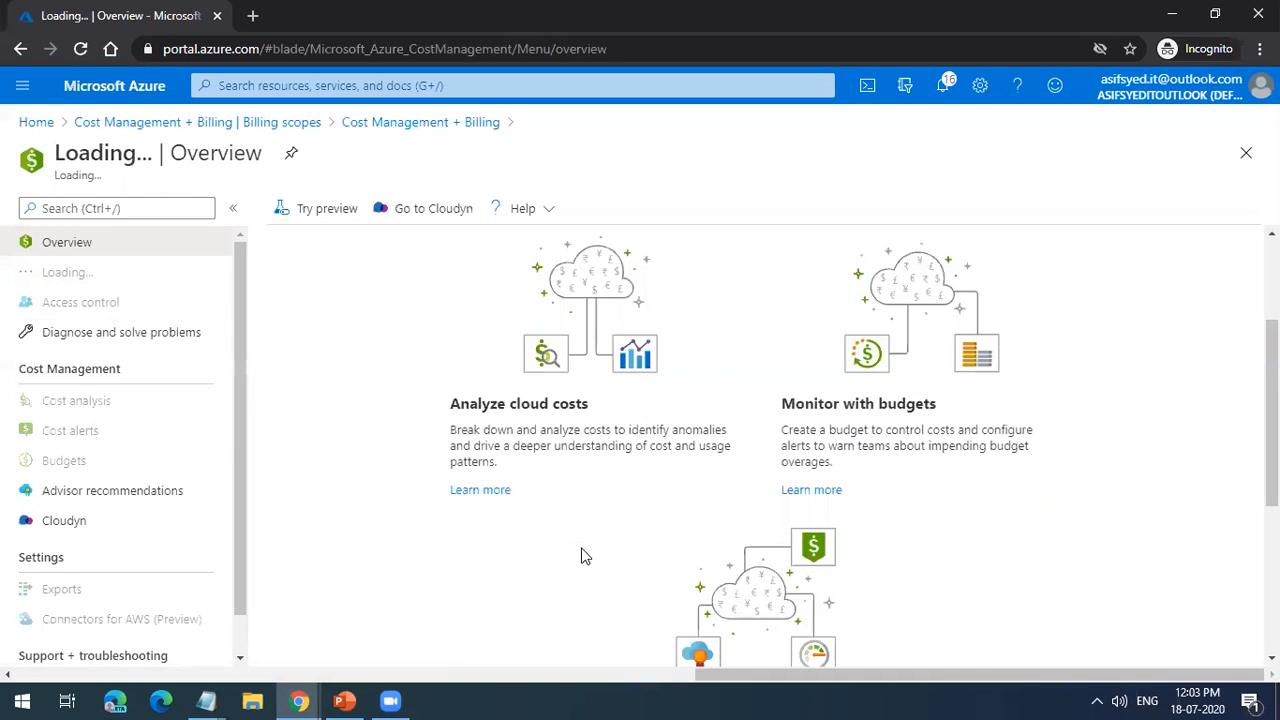
scroll(585, 556, "down", 3)
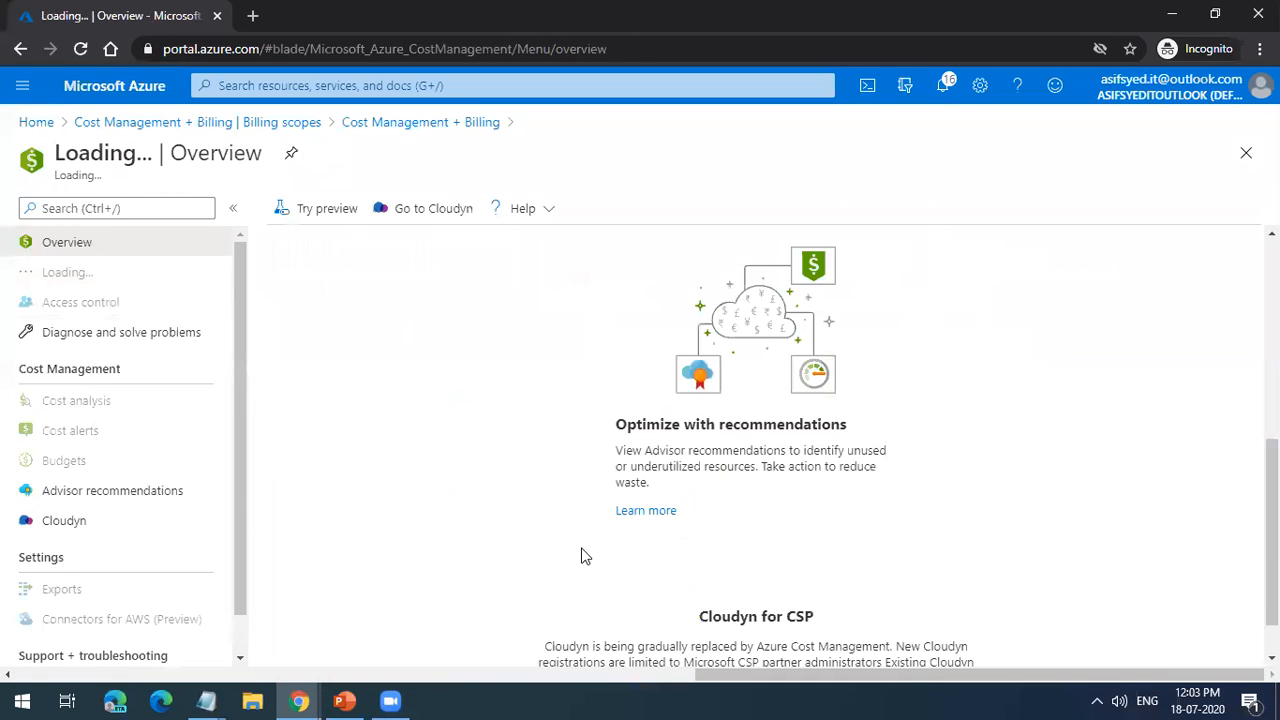
scroll(583, 554, "up", 3)
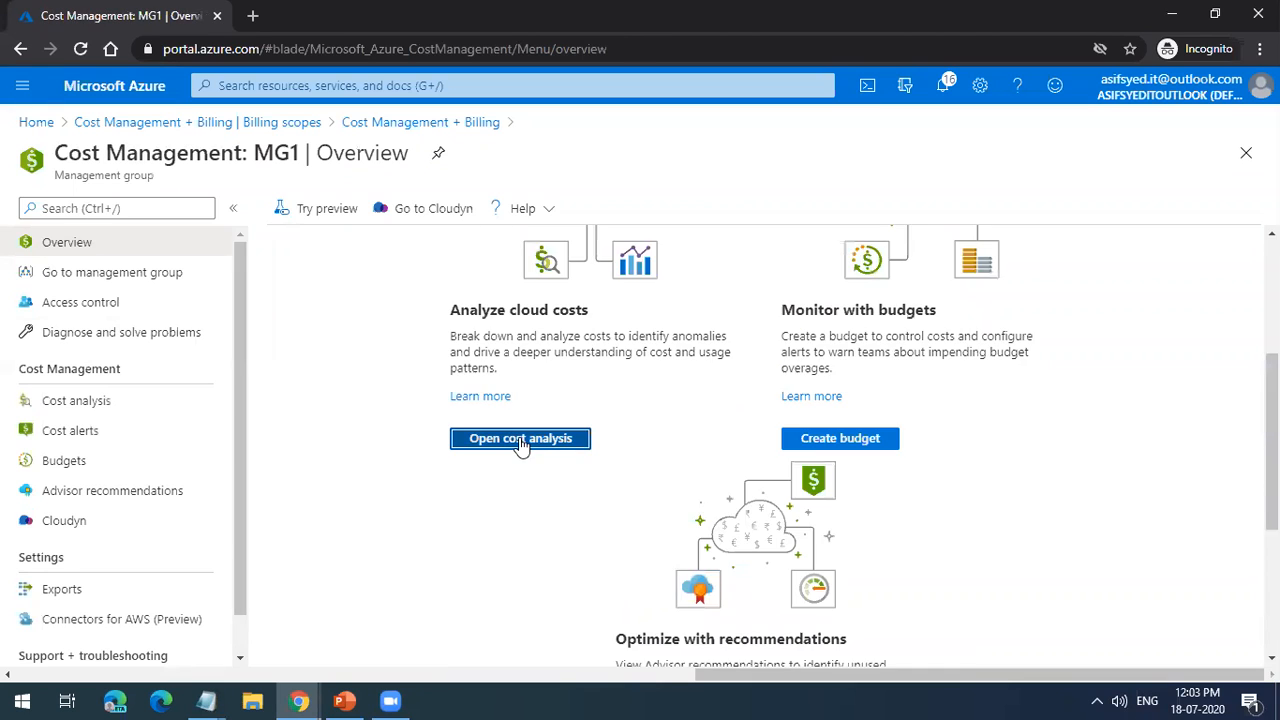
left_click(521, 445)
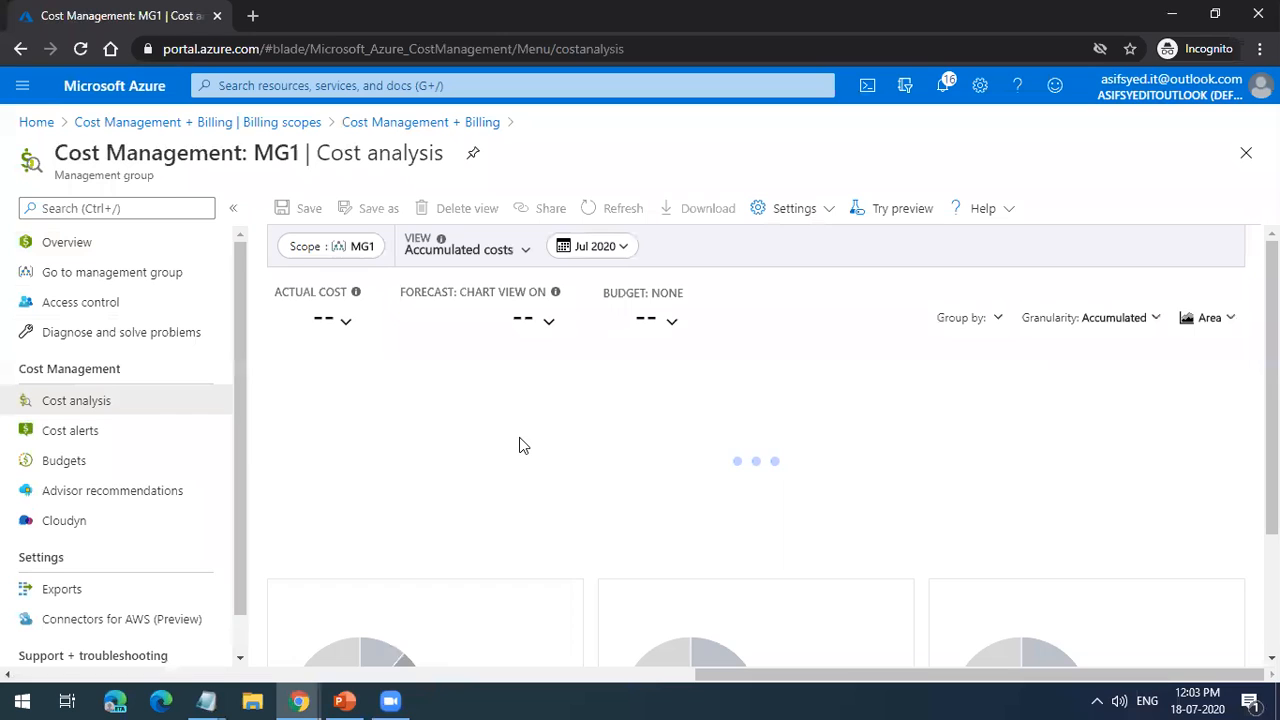
triple_click(292, 160)
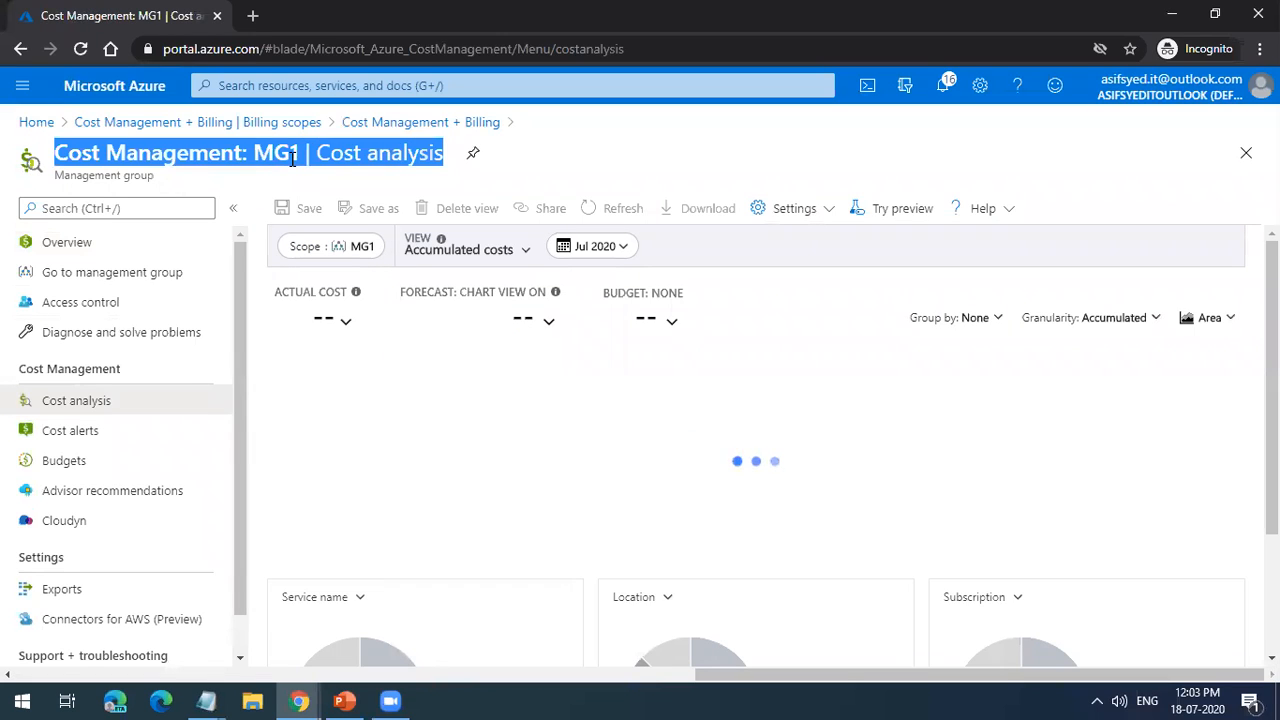
double_click(289, 161)
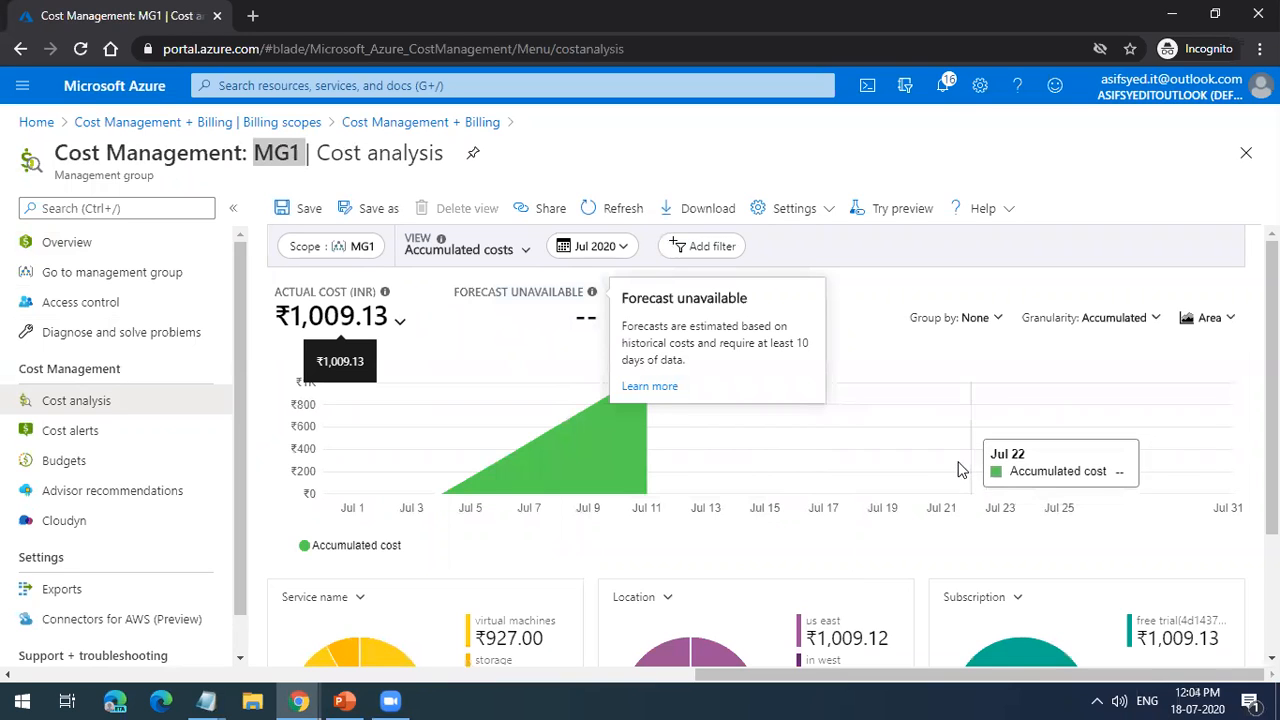
left_click(683, 248)
scroll(748, 430, "down", 3)
scroll(748, 430, "down", 2)
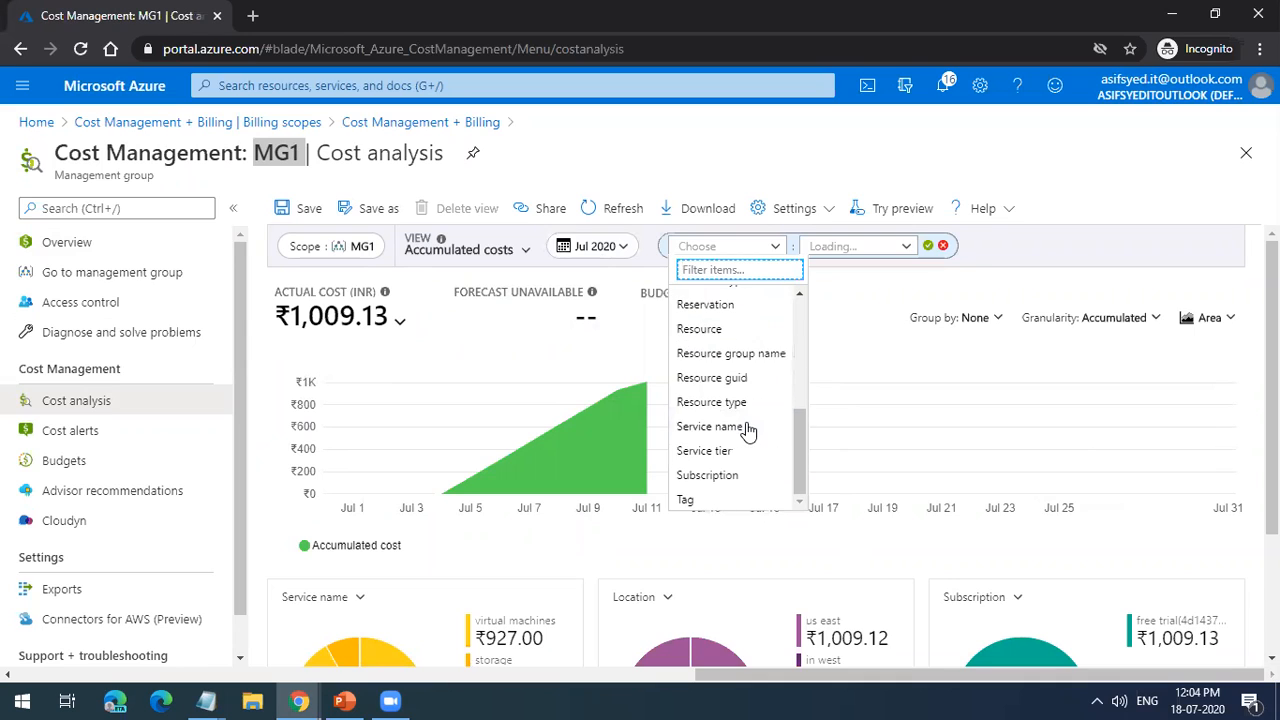
left_click(729, 508)
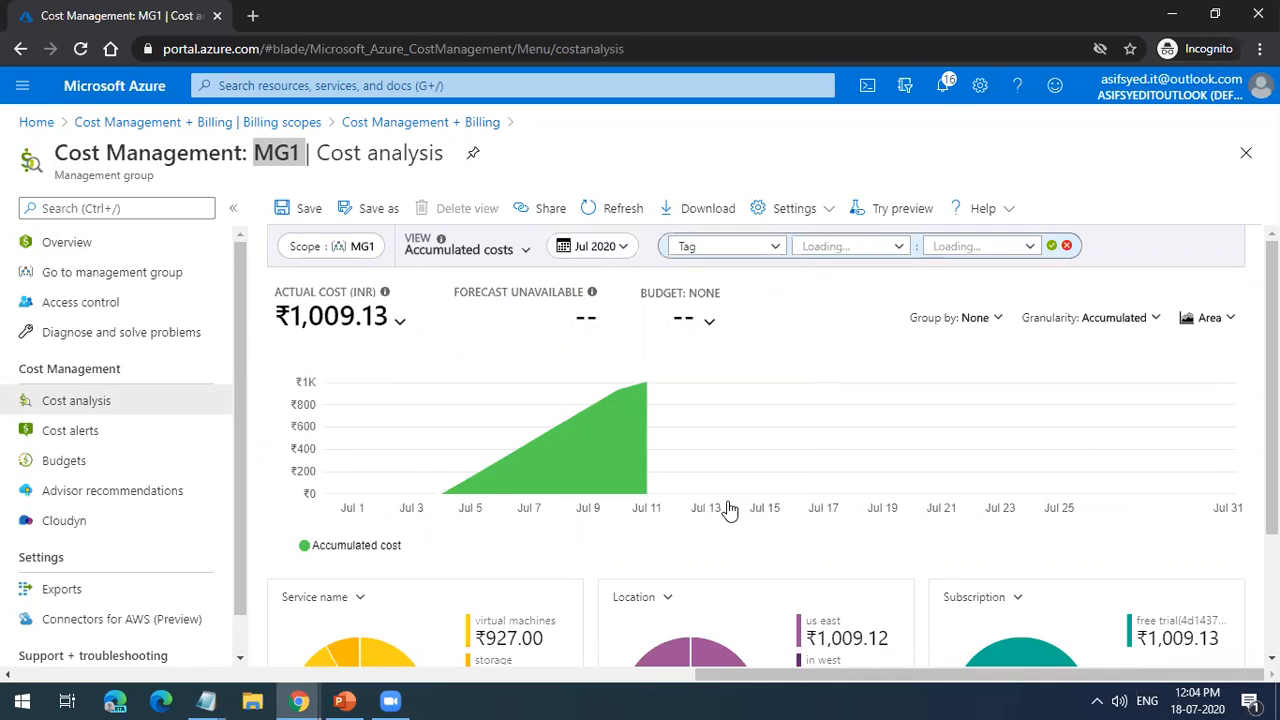
left_click(872, 250)
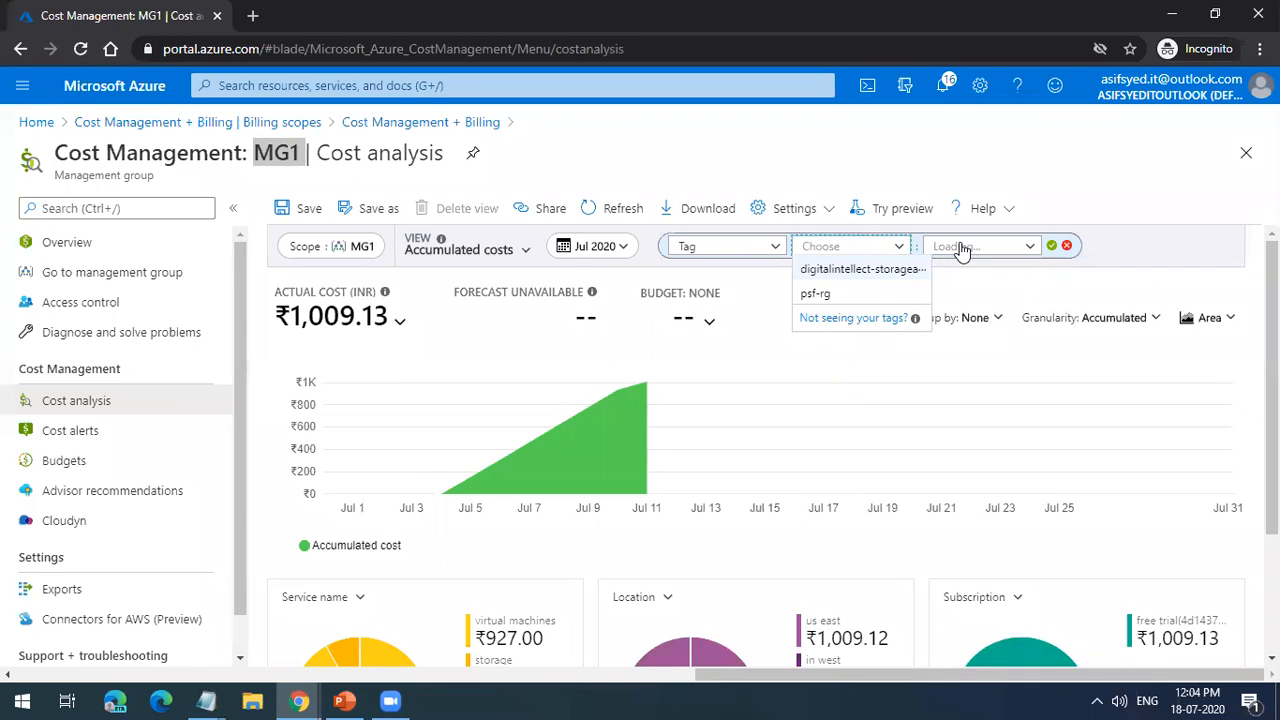
left_click(907, 298)
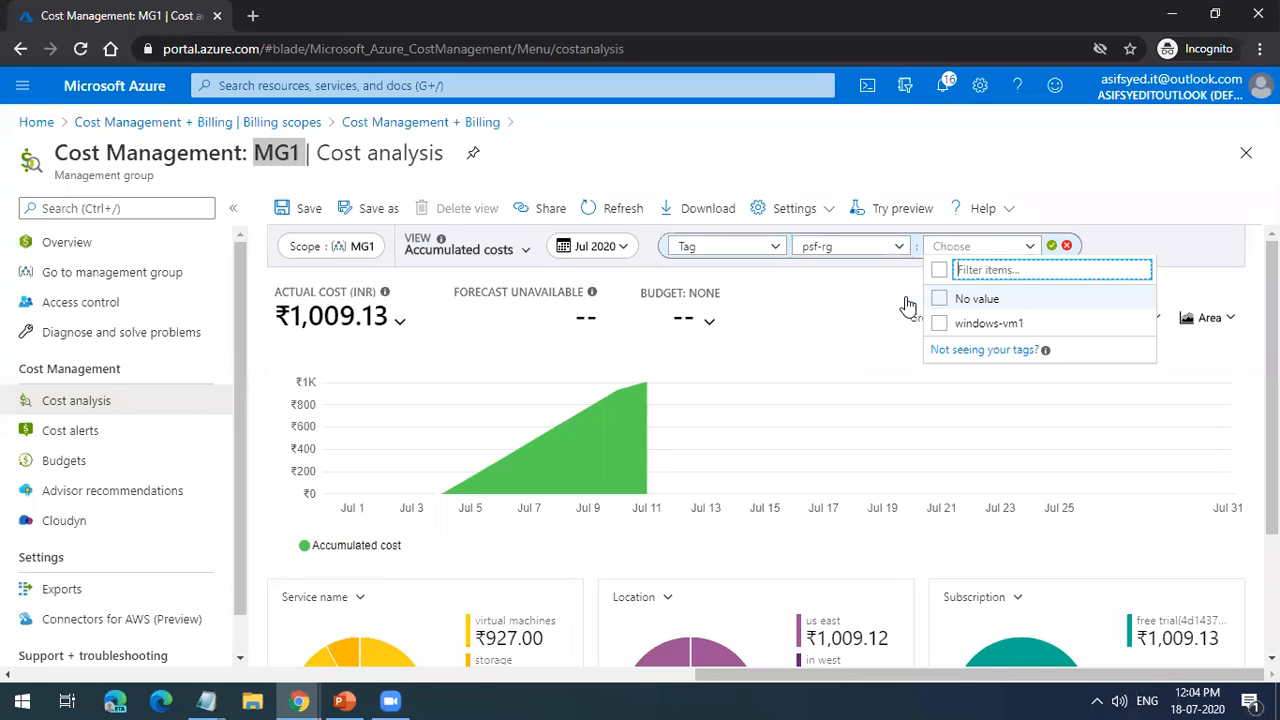
left_click(879, 314)
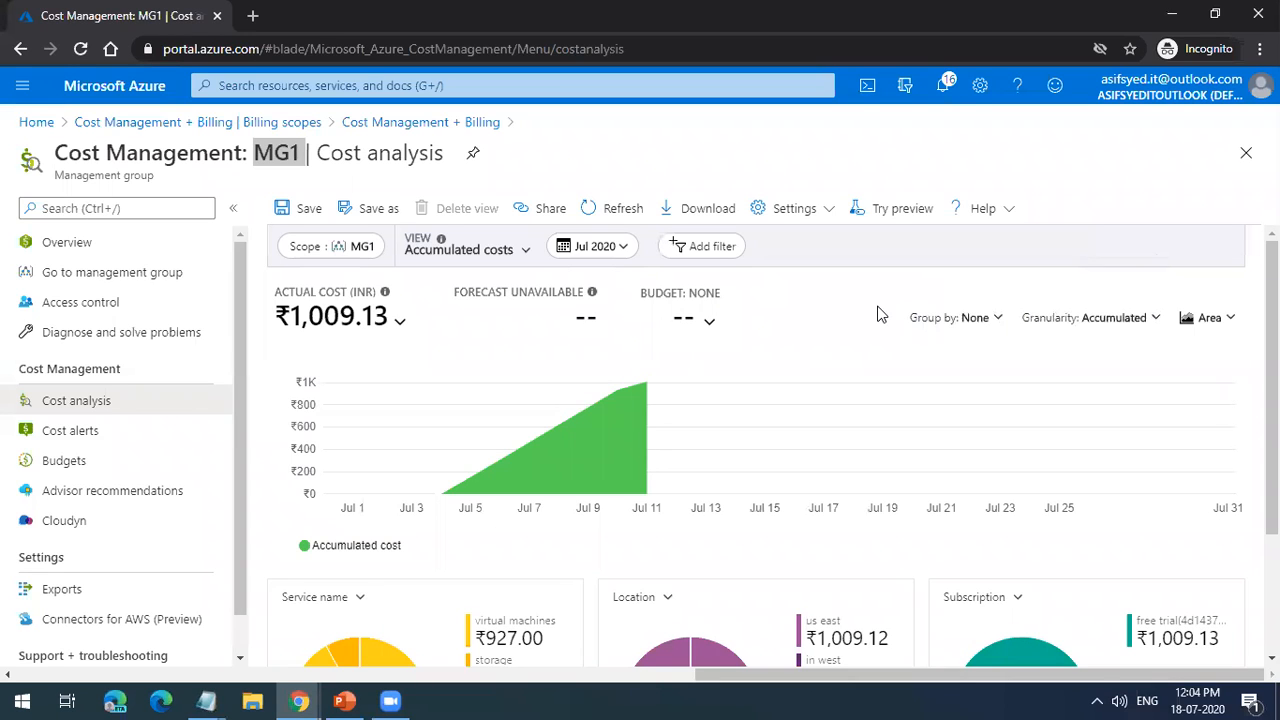
Step: Set up a cost analysis filter on the digitalintellect storage account tag with only the value storageaccount-website, and refresh the view
left_click(700, 247)
scroll(730, 470, "down", 5)
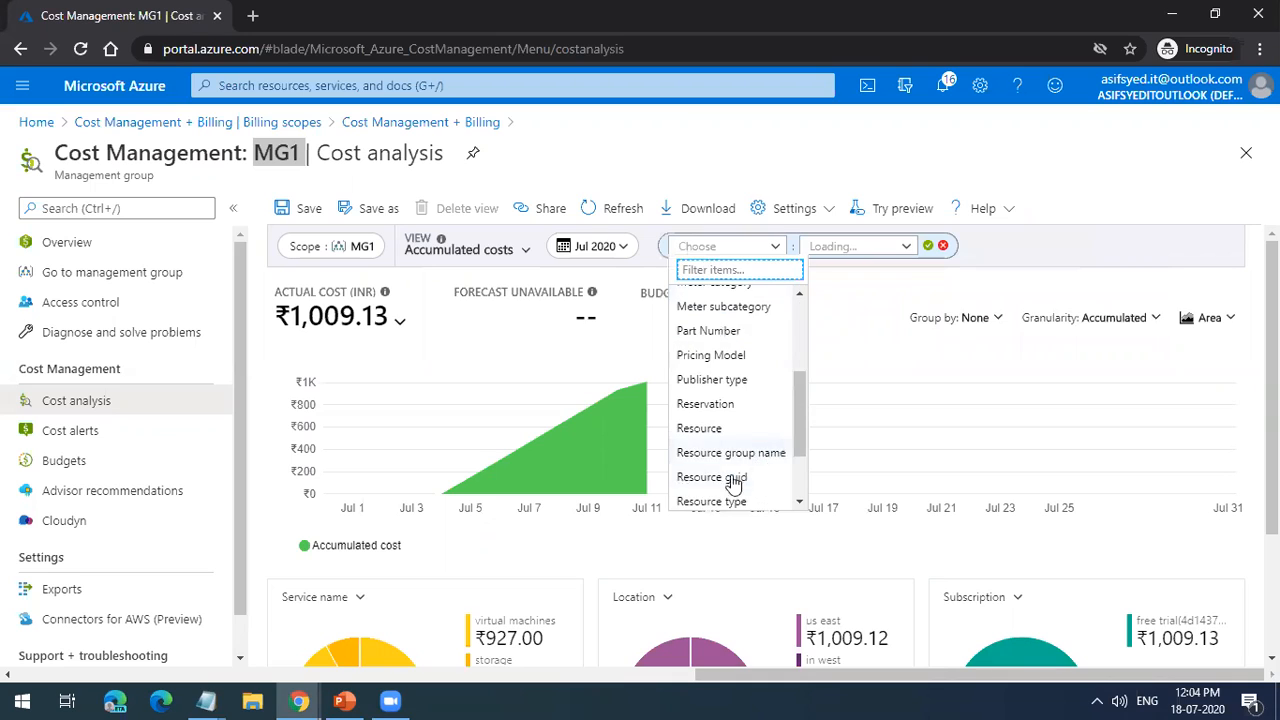
left_click(688, 499)
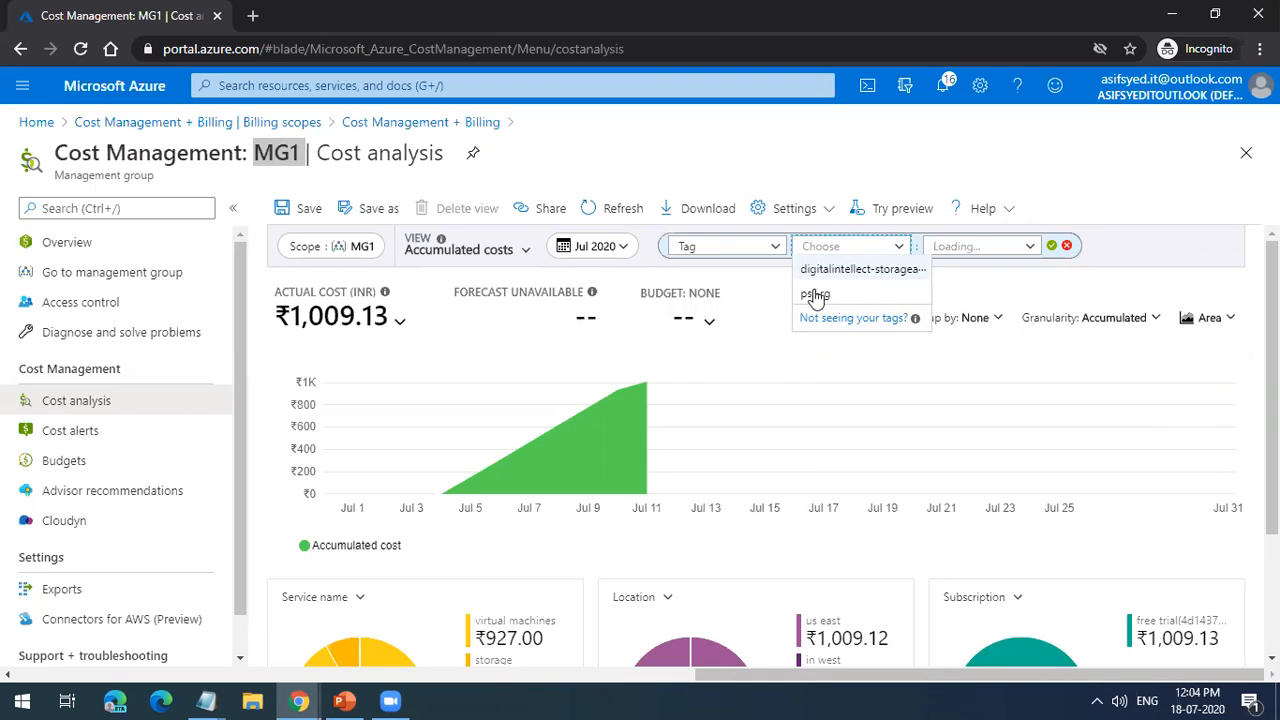
left_click(836, 270)
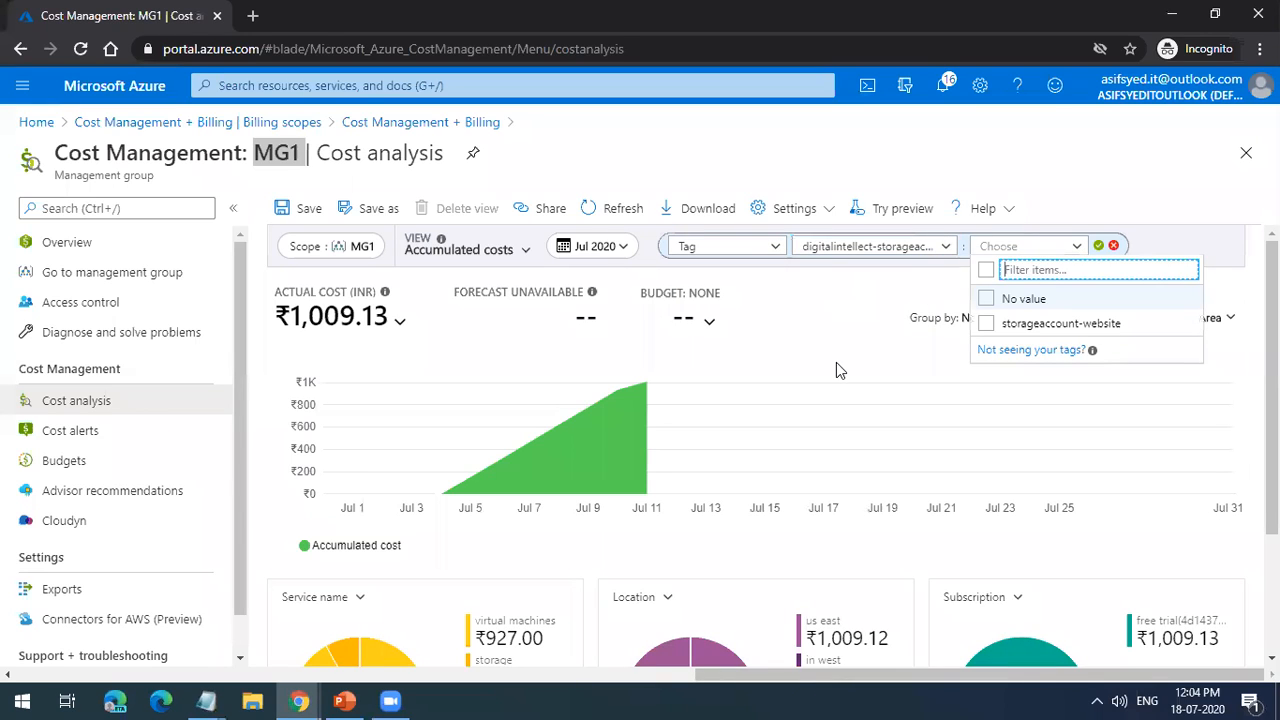
left_click(986, 299)
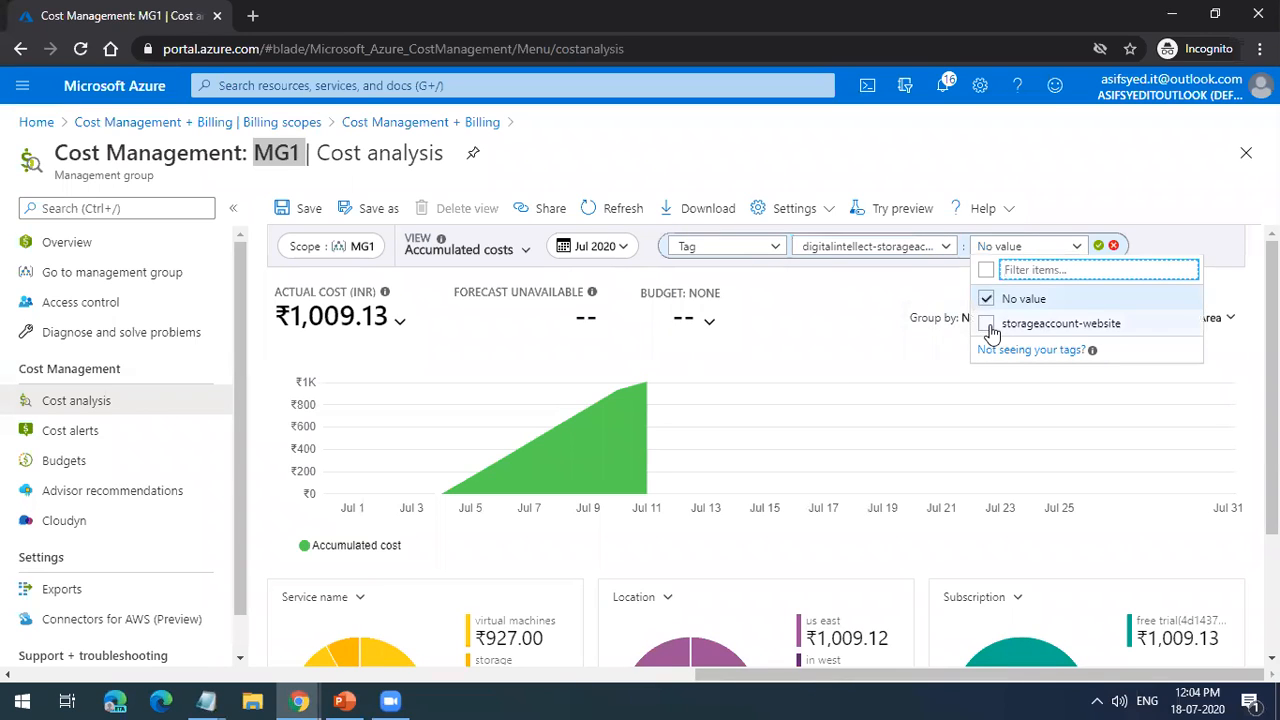
left_click(987, 324)
left_click(986, 299)
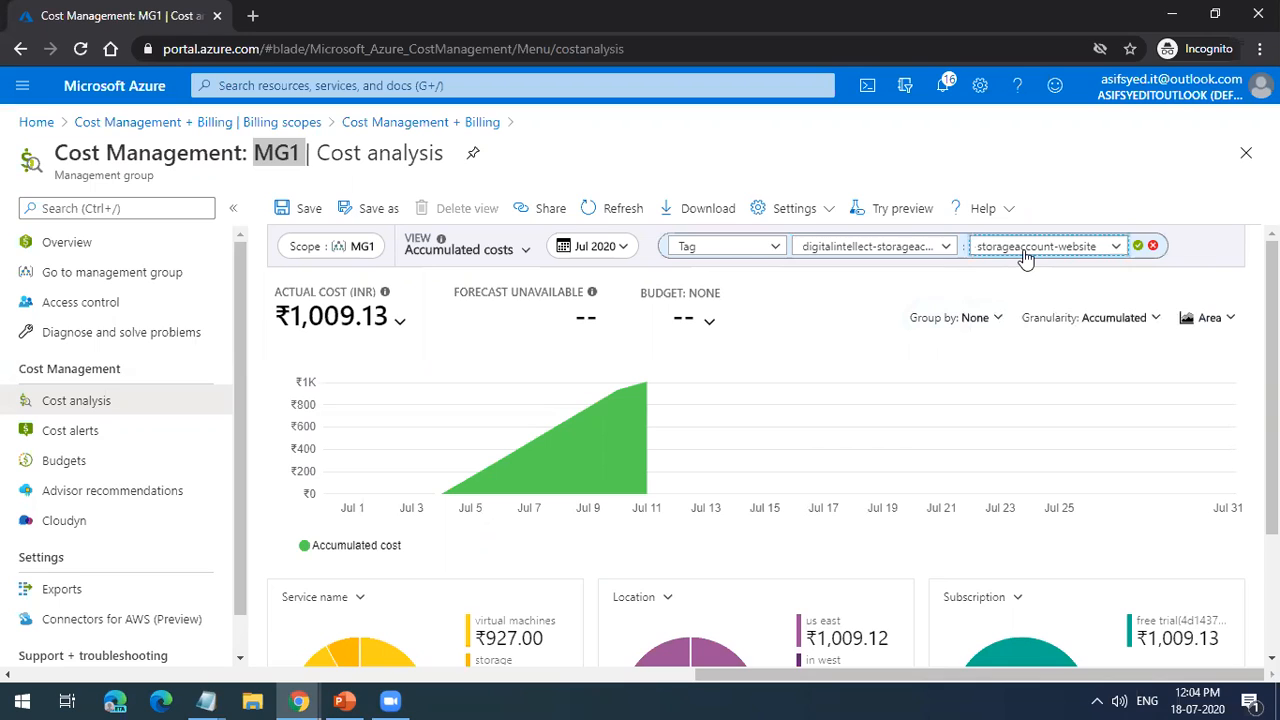
left_click(620, 214)
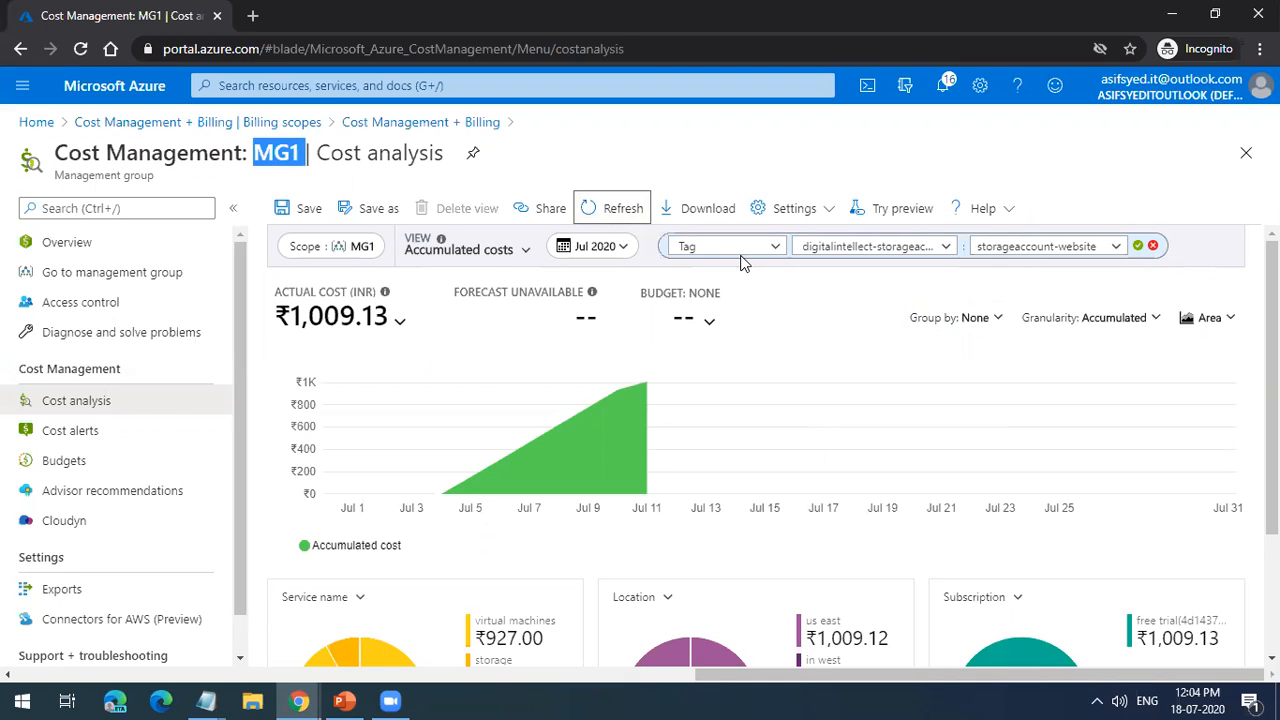
Step: Return to the billing scopes, reopen the listed billing account, and open the MG1 cost analysis again through Cost Management
left_click(250, 123)
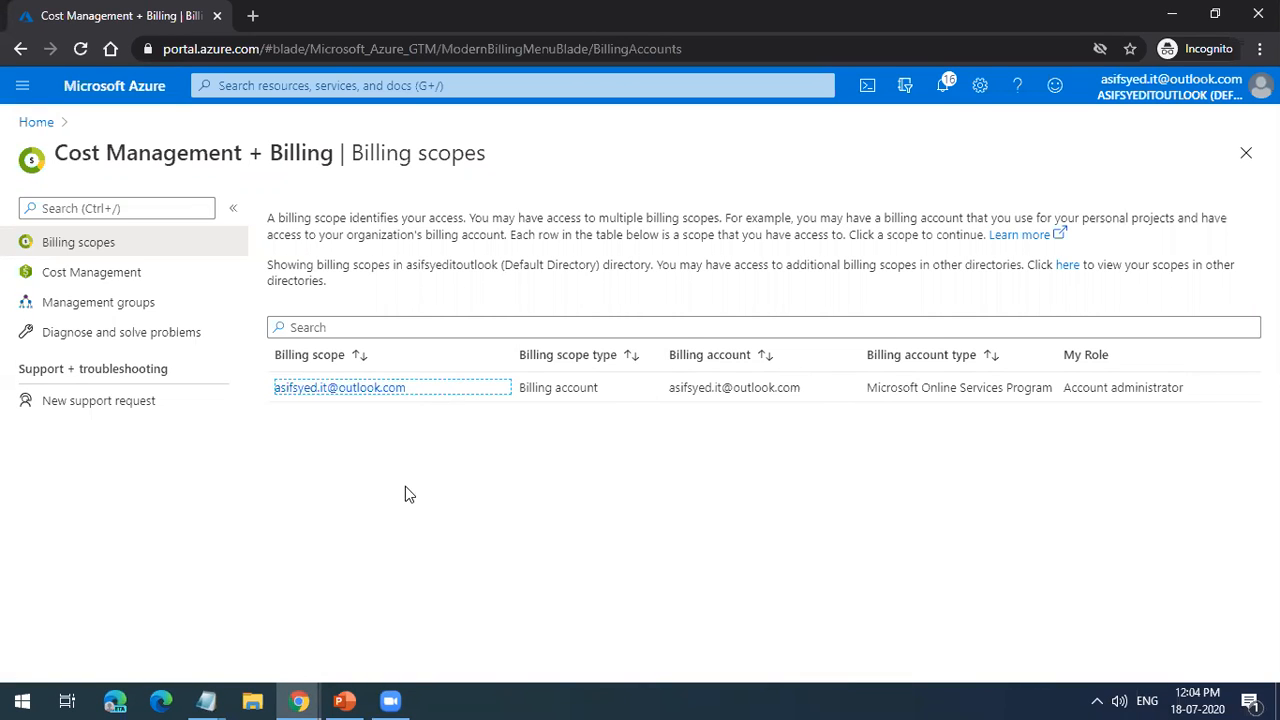
left_click(362, 390)
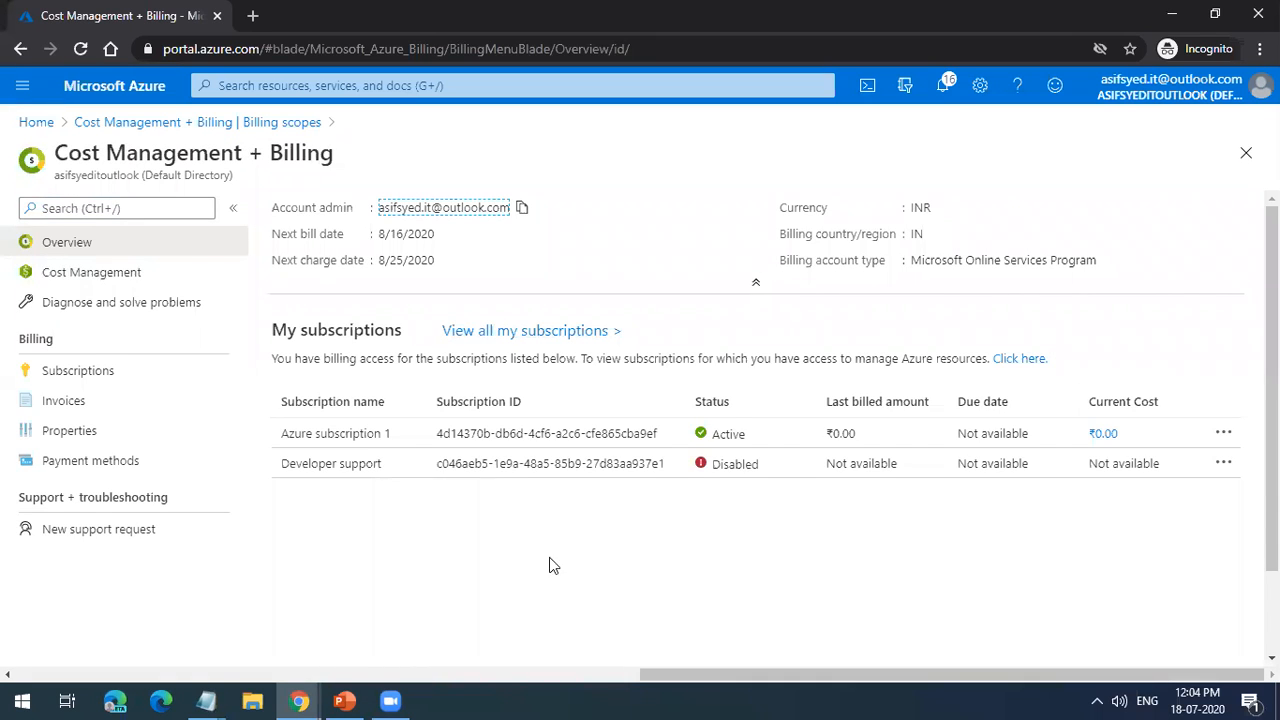
left_click(182, 390)
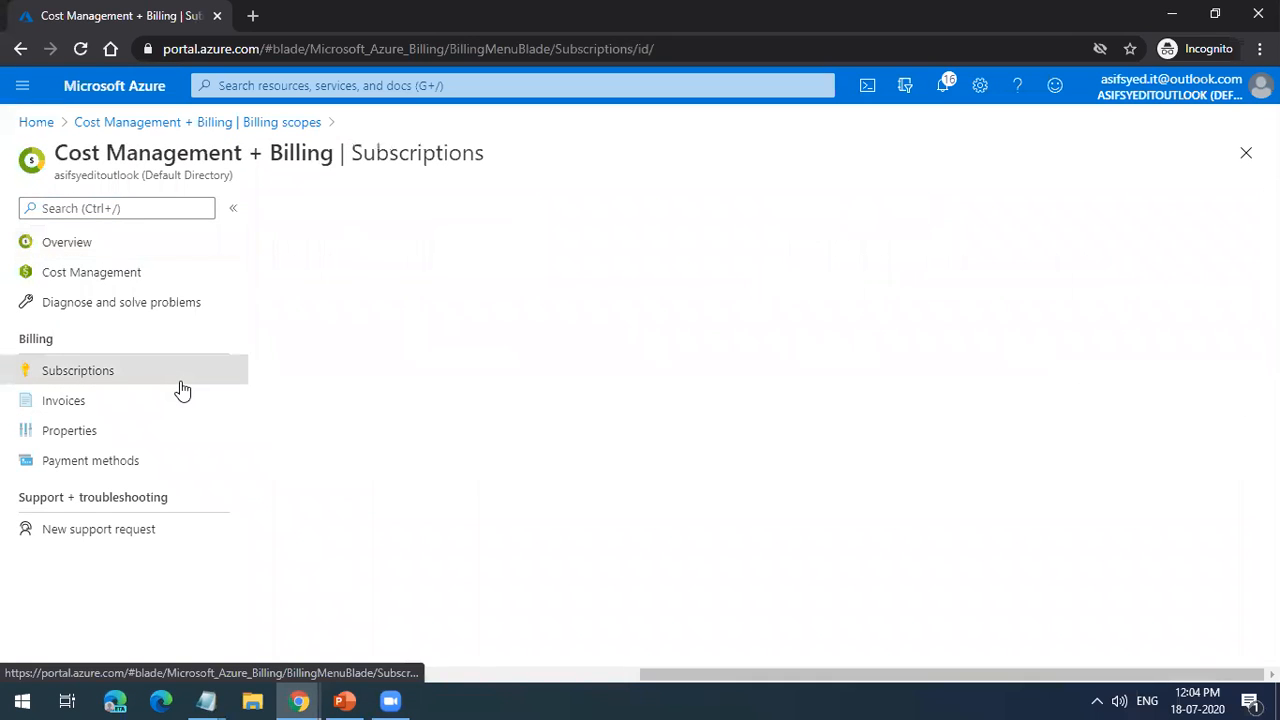
left_click(128, 274)
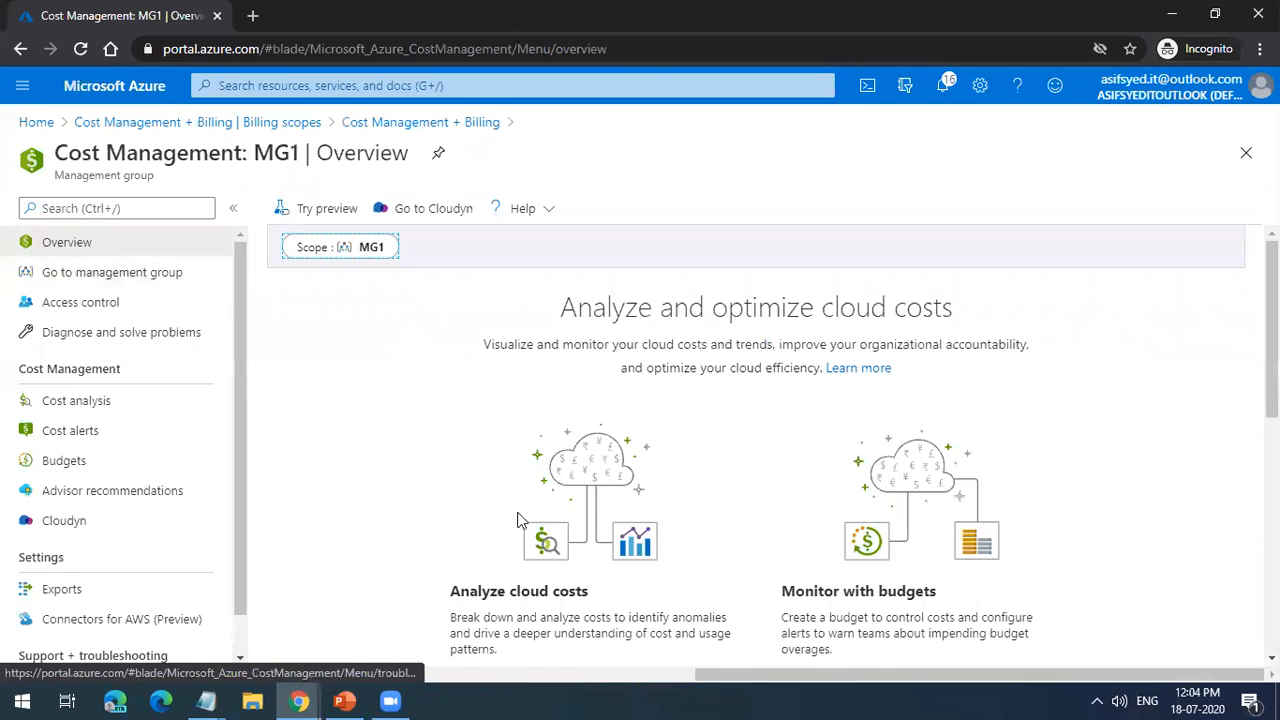
scroll(520, 500, "down", 4)
left_click(521, 440)
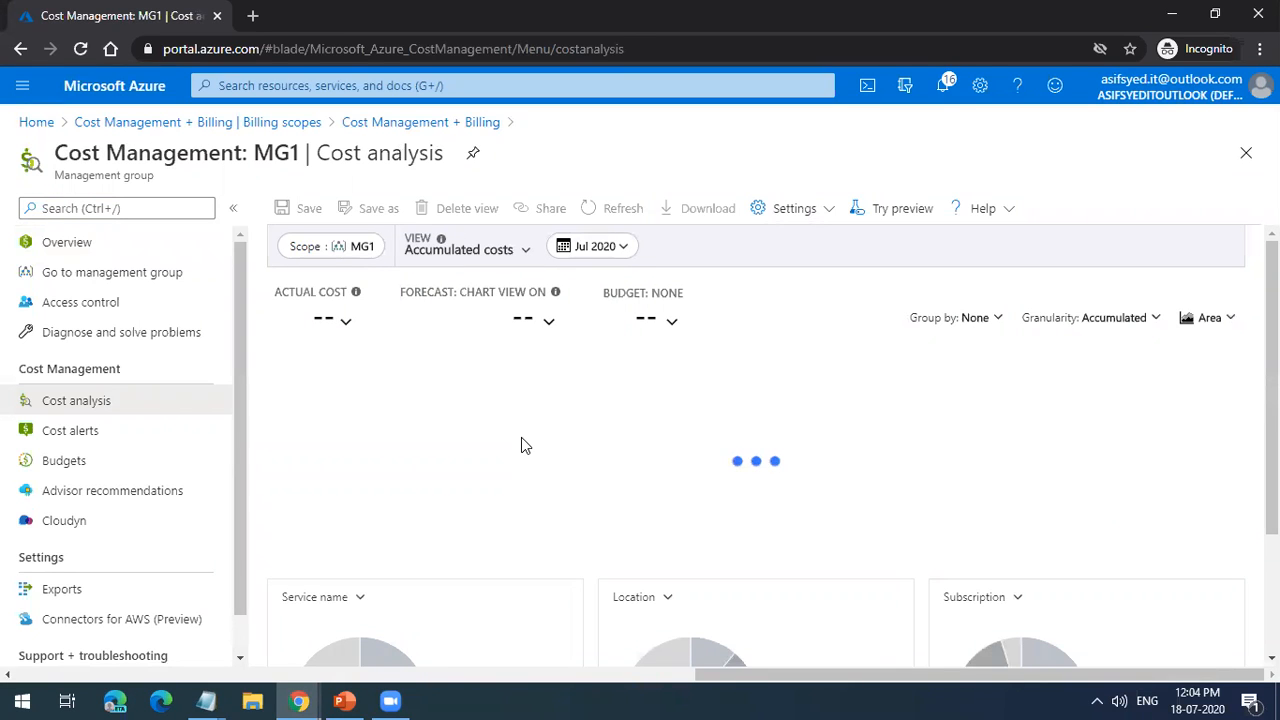
Step: Check the cost alerts for MG1 and start creating a budget for this management group
left_click(150, 436)
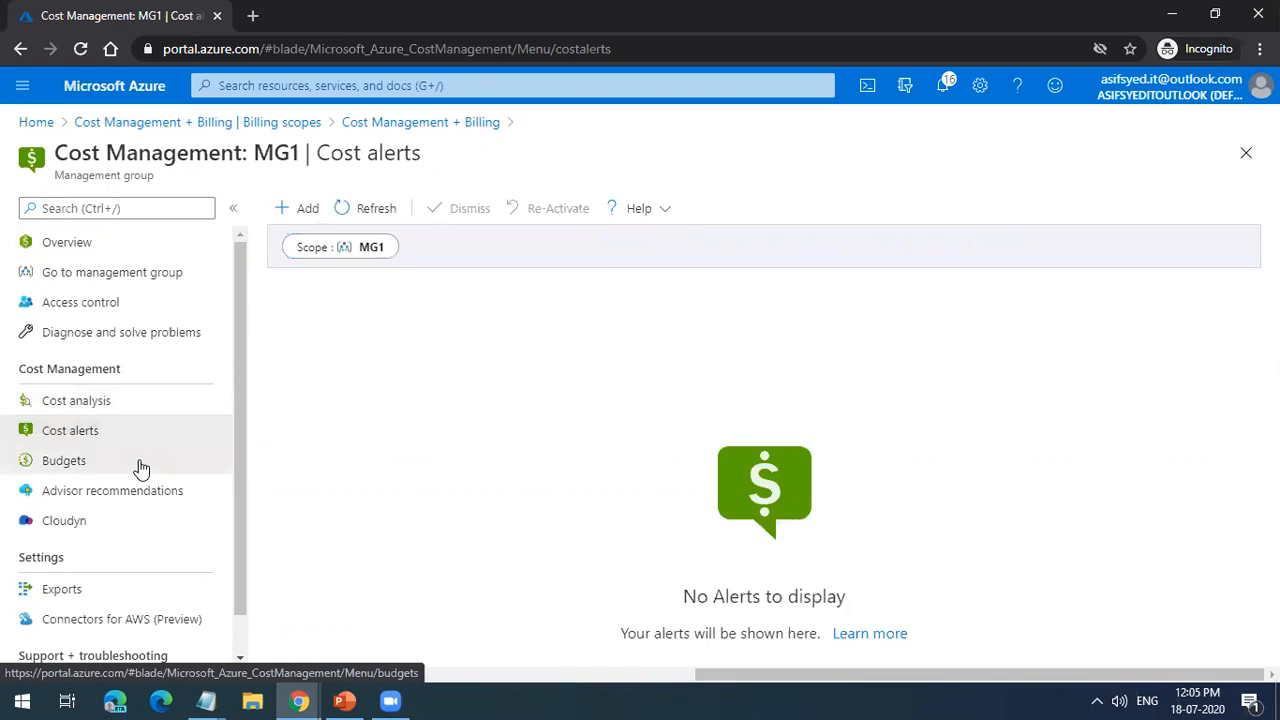
left_click(141, 463)
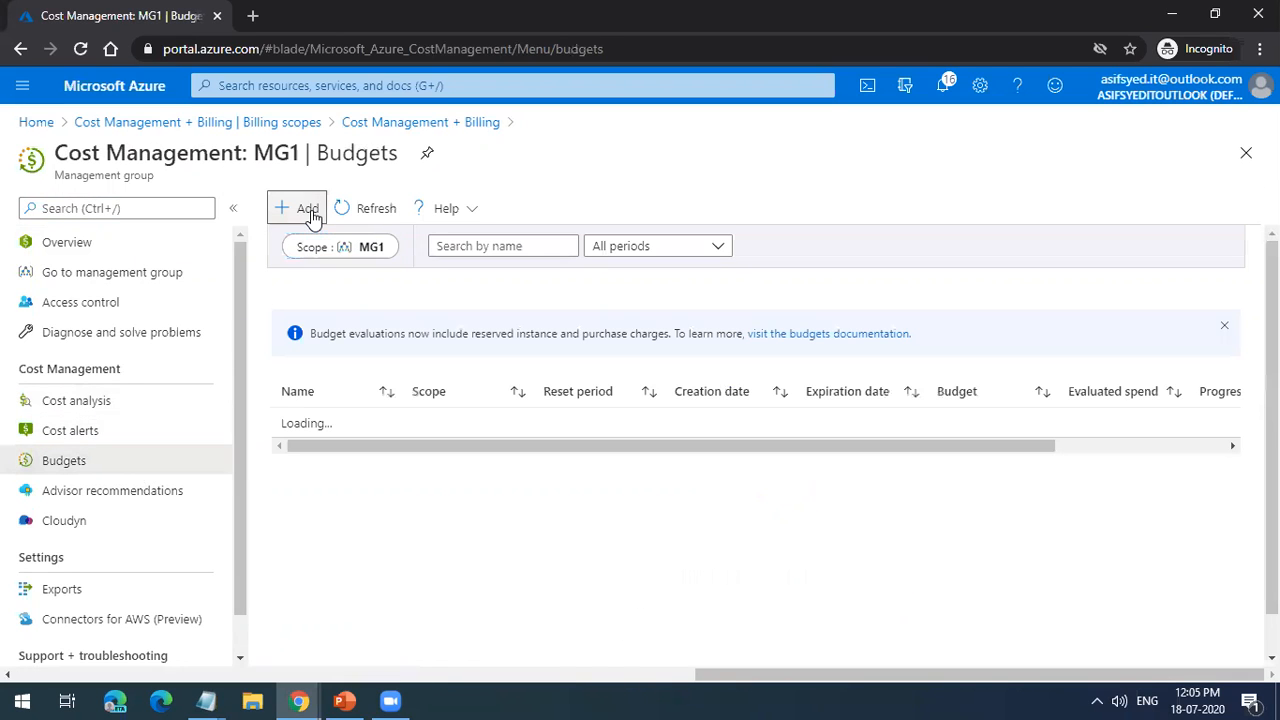
left_click(307, 210)
scroll(512, 468, "down", 3)
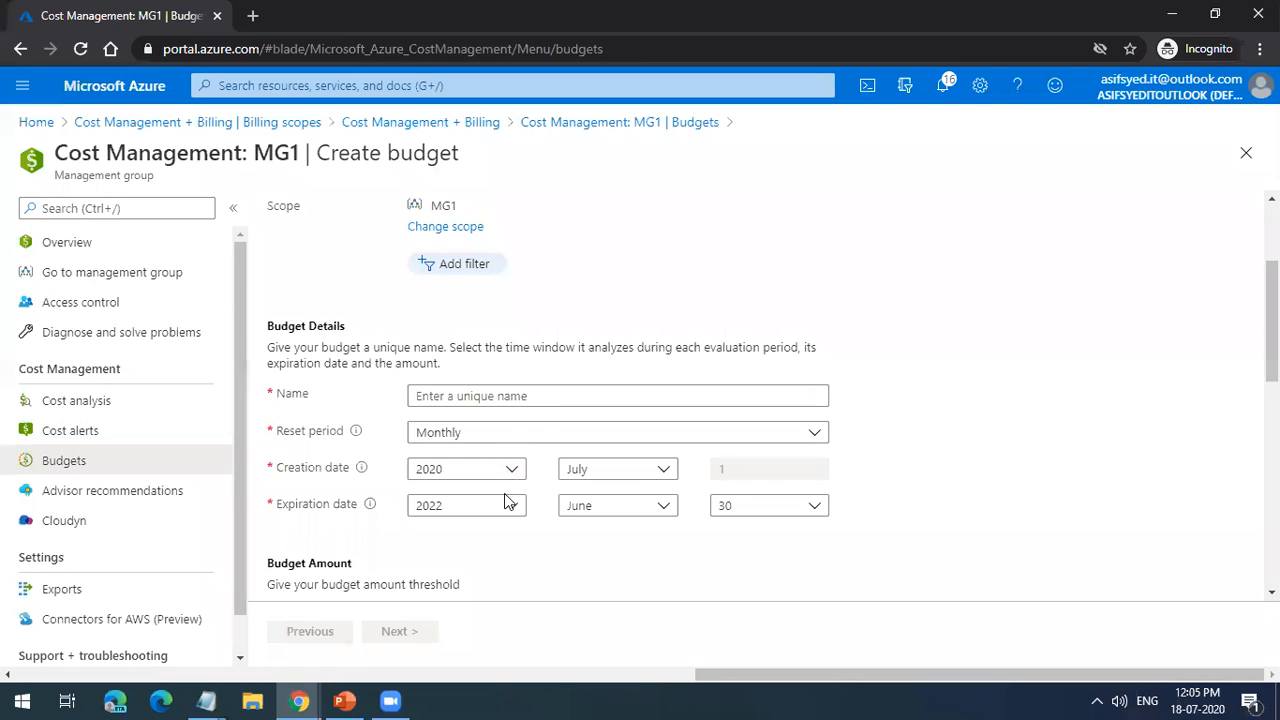
Step: Set the new budget's amount threshold to 10000 and view the monthly cost chart below it
scroll(504, 493, "down", 1)
left_click(412, 524)
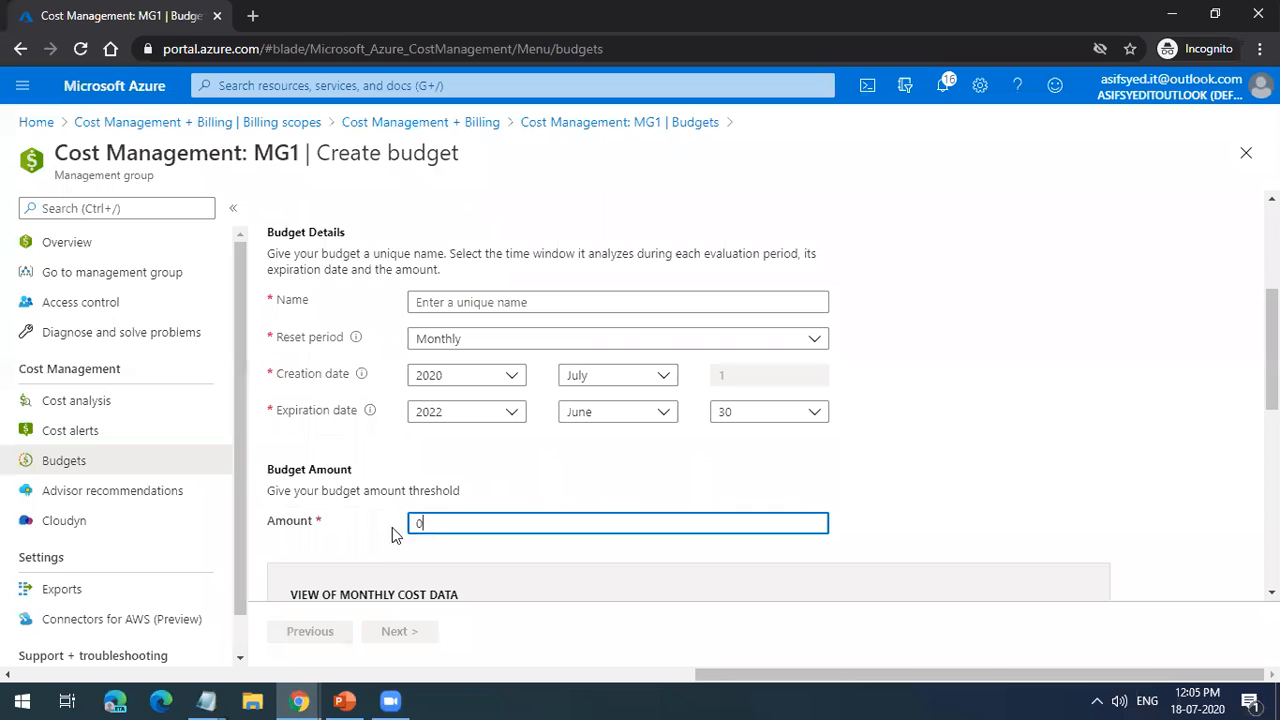
scroll(383, 530, "down", 5)
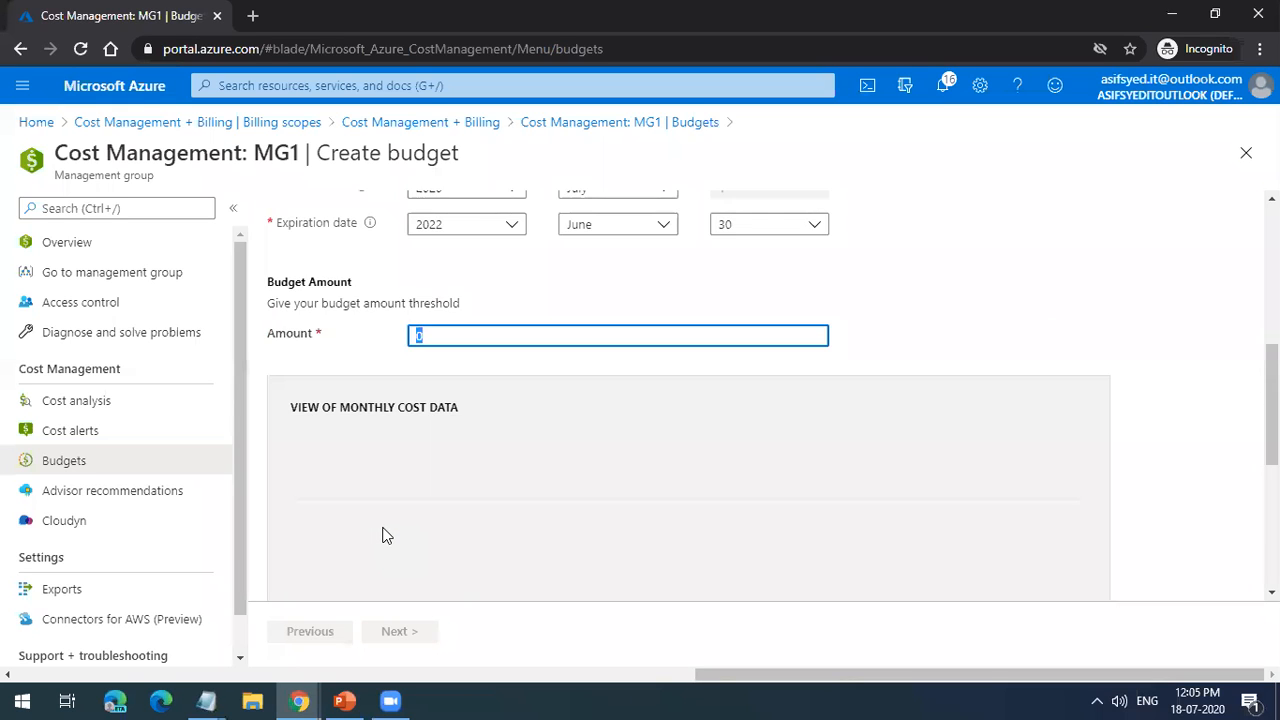
scroll(383, 533, "up", 10)
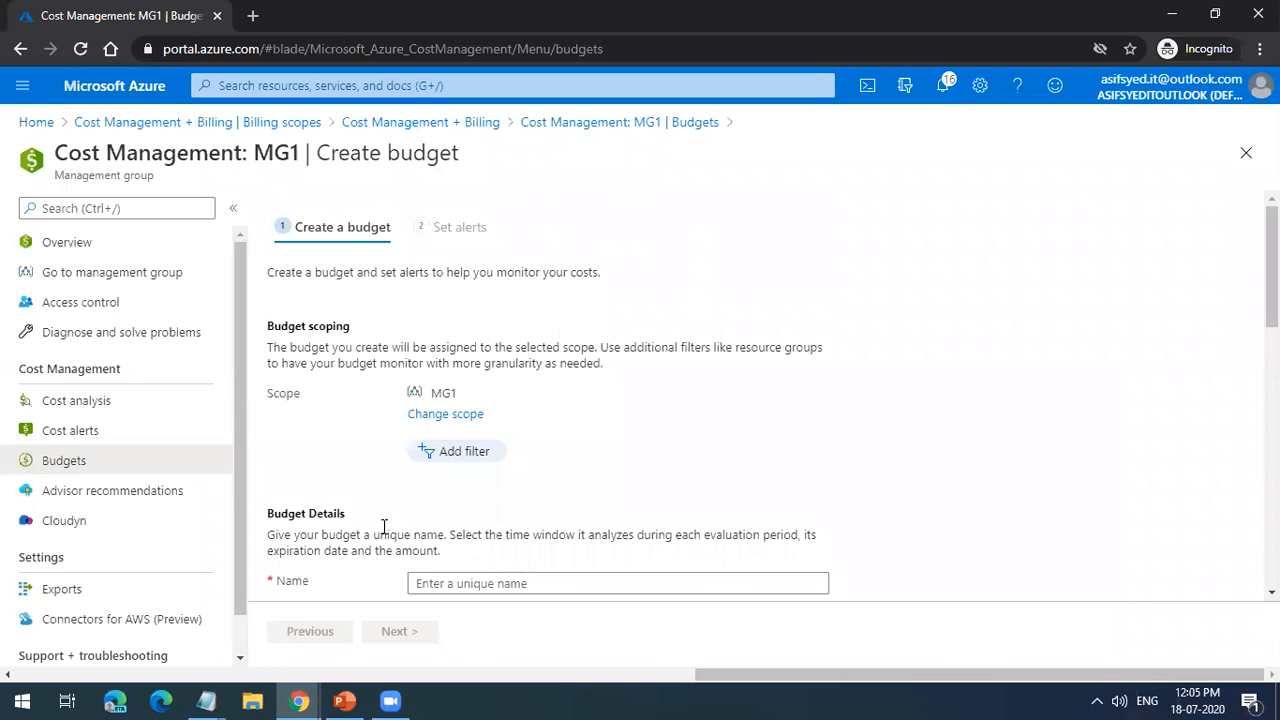
scroll(421, 458, "down", 1)
scroll(427, 447, "down", 3)
left_click(446, 441)
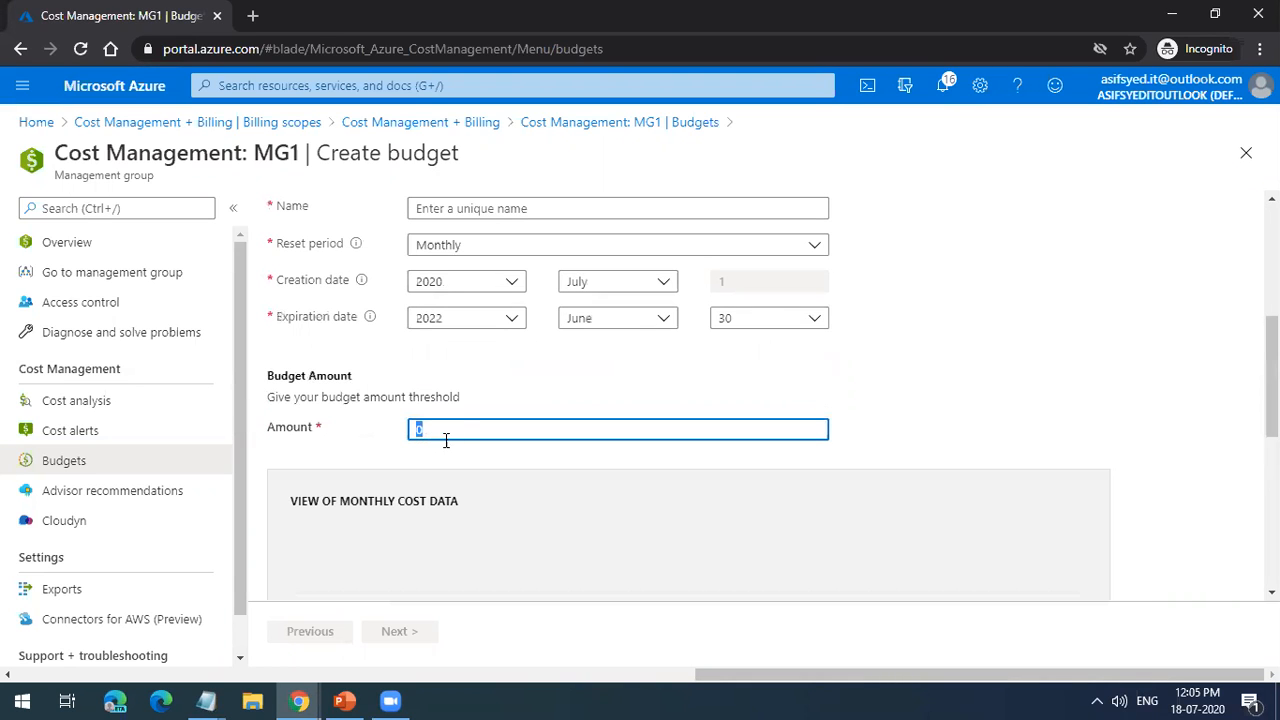
type("10000")
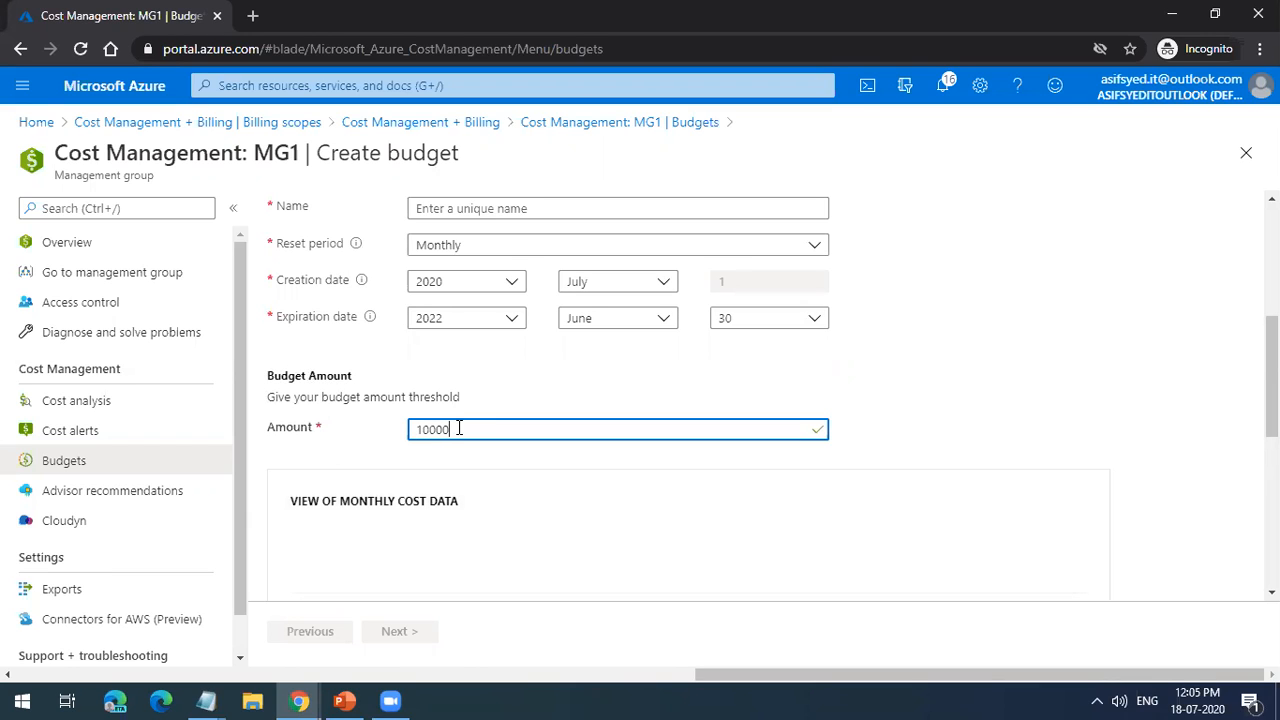
left_click(955, 384)
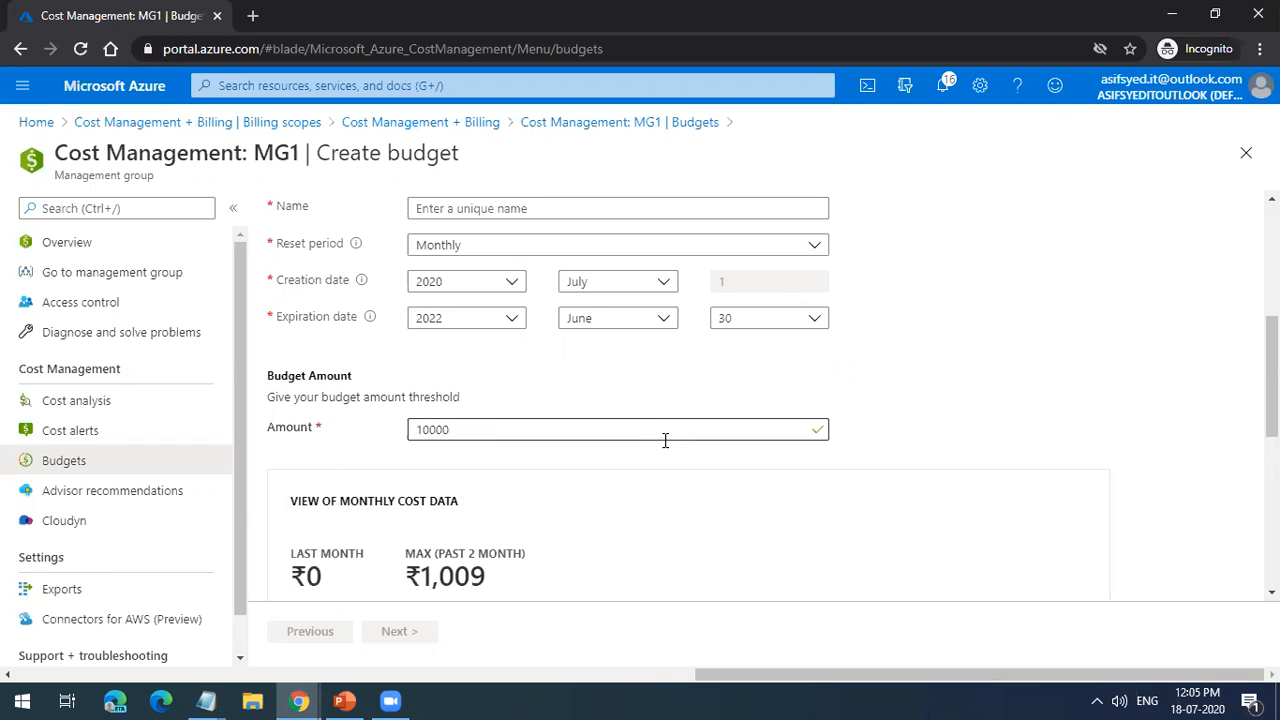
scroll(665, 440, "down", 2)
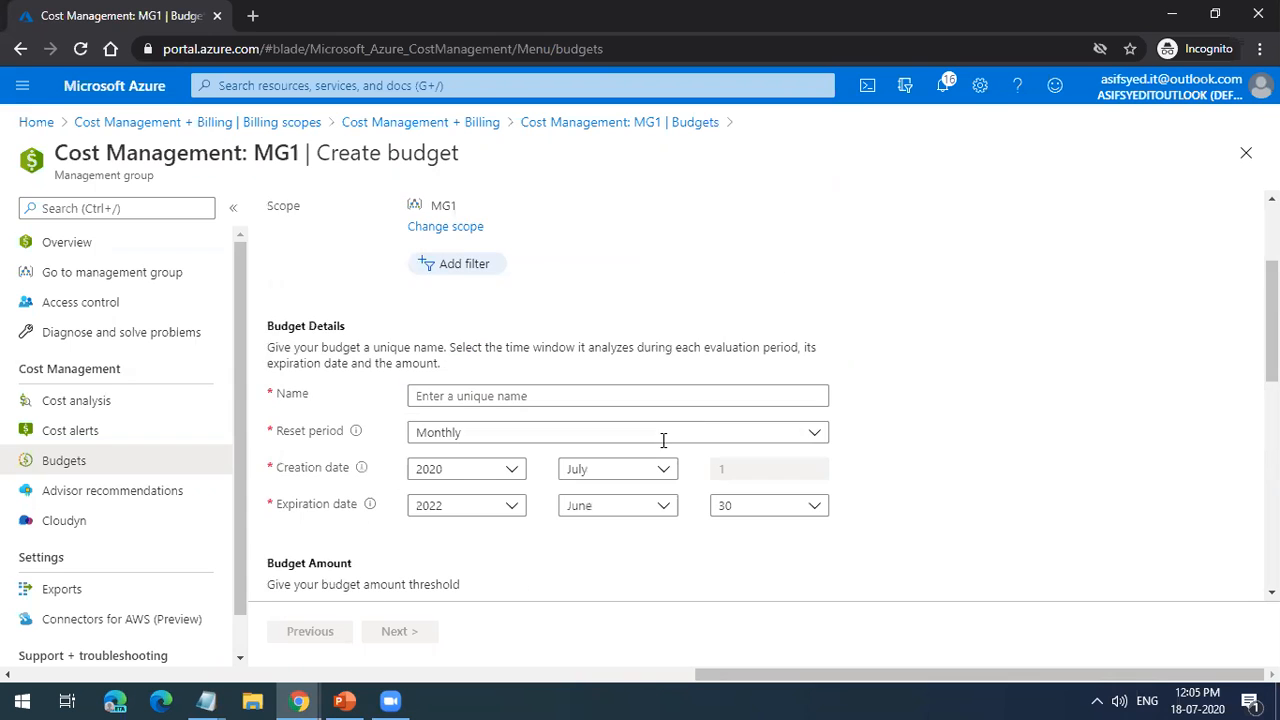
scroll(640, 405, "down", 6)
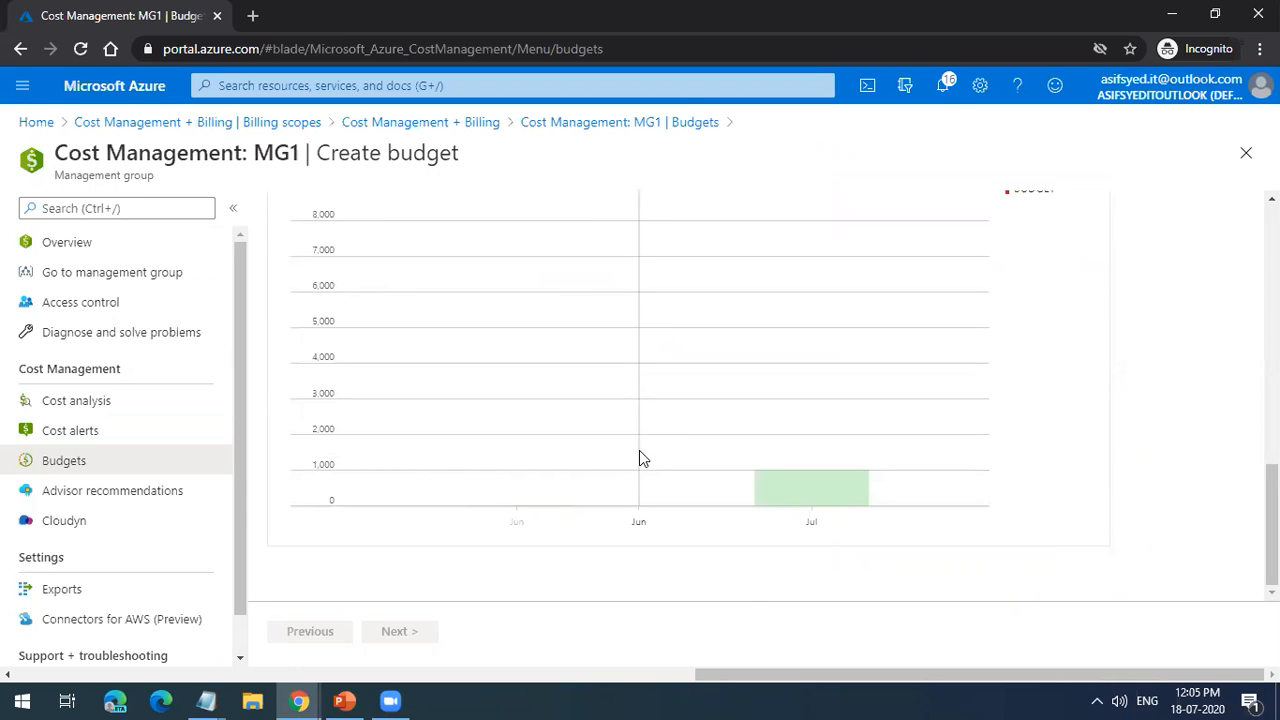
Step: Look through the management groups offered as budget scope, and leave the budget form for the billing account overview without creating the budget
scroll(639, 450, "up", 8)
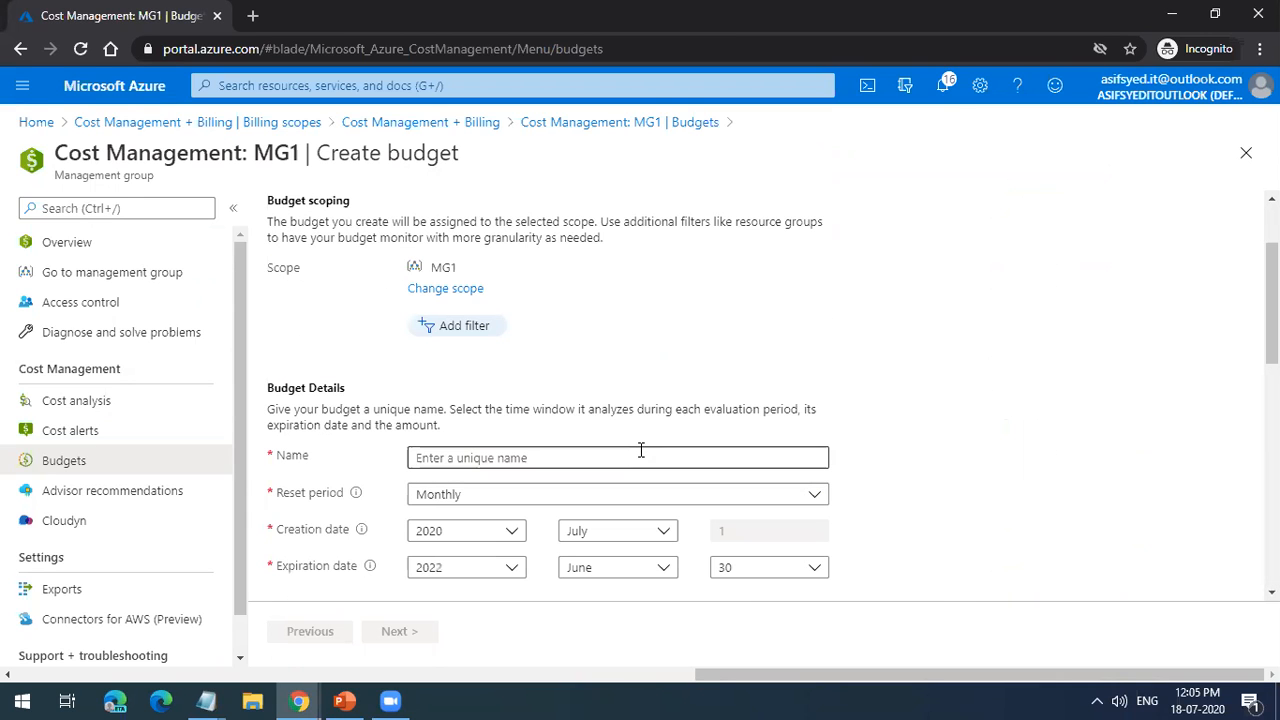
left_click(438, 290)
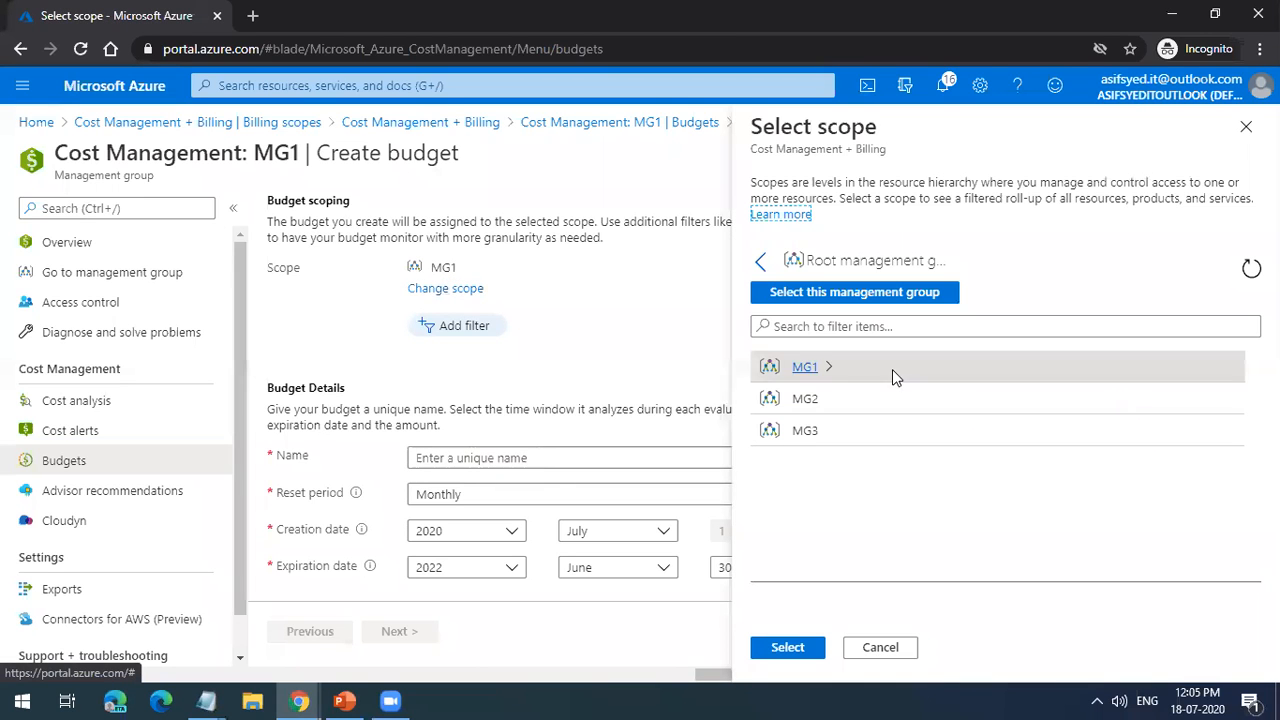
left_click(834, 439)
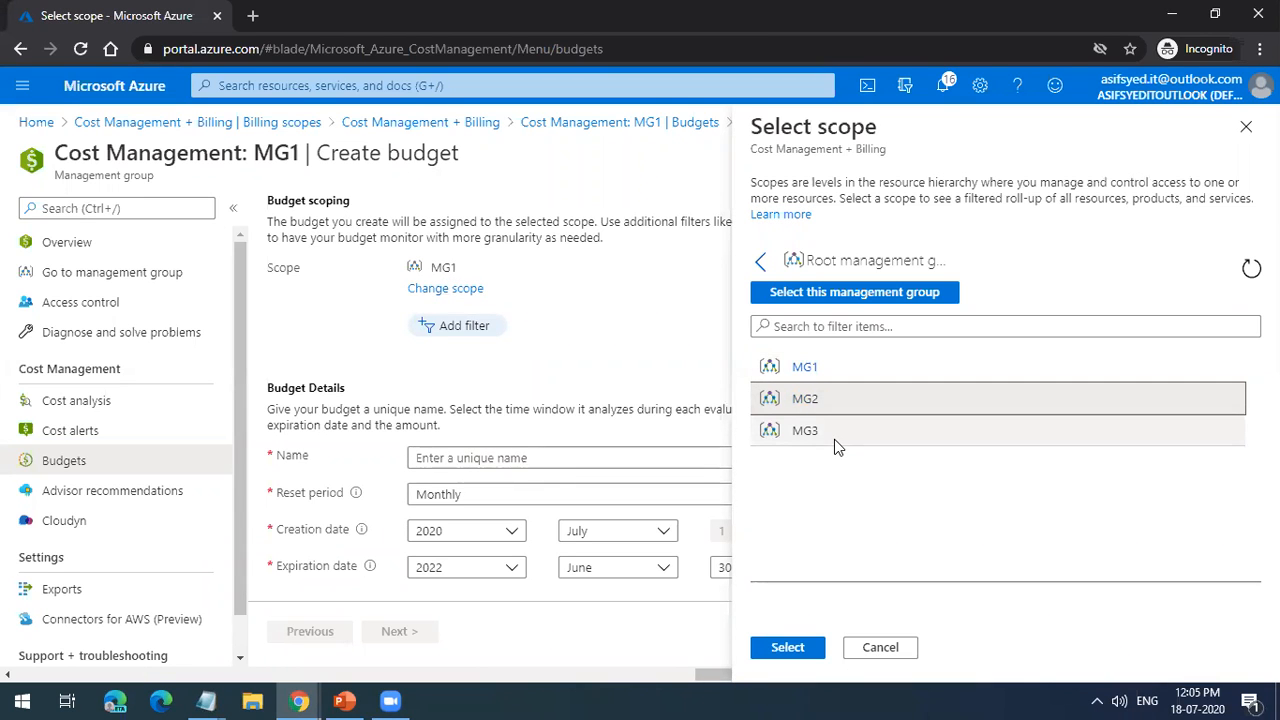
left_click(836, 370)
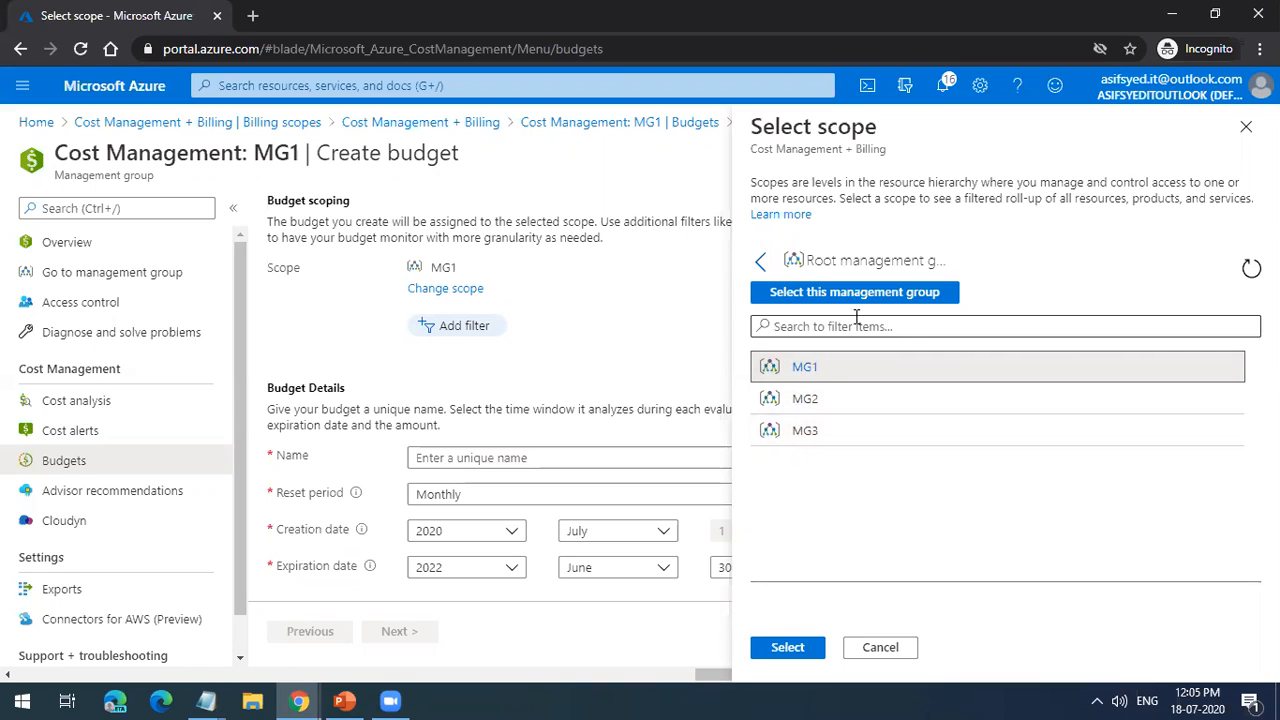
left_click(1249, 129)
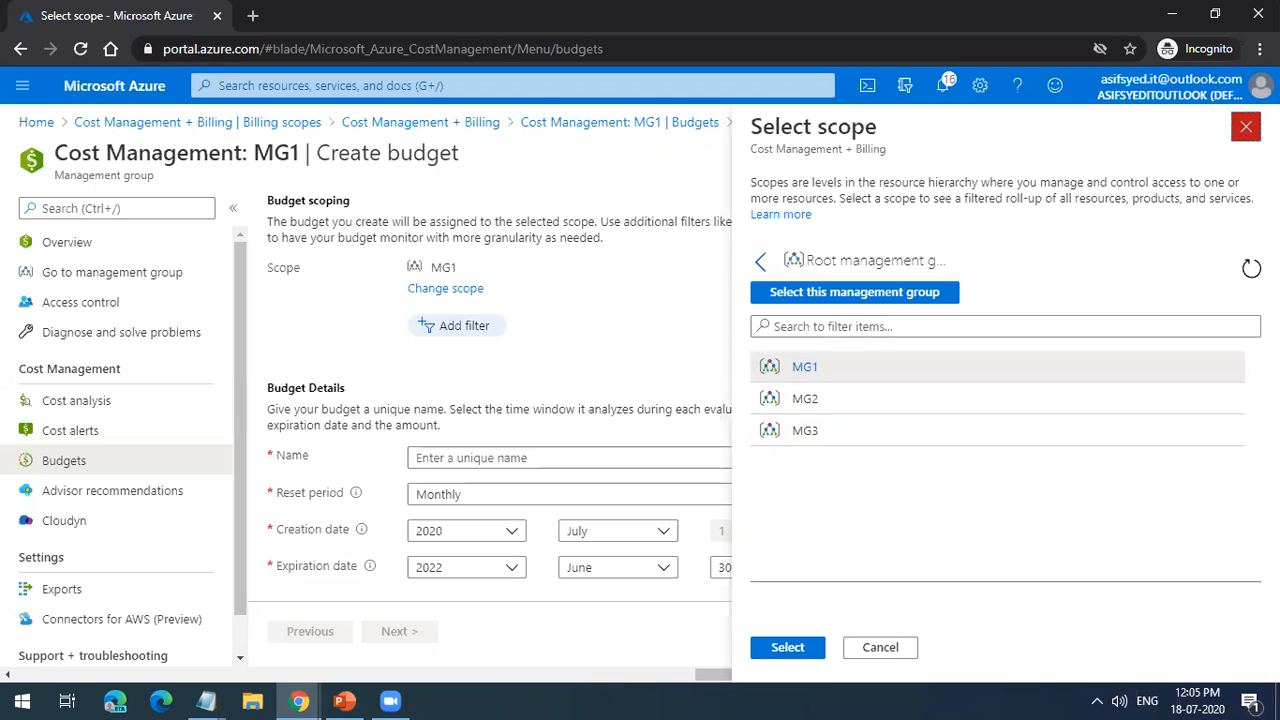
left_click(476, 124)
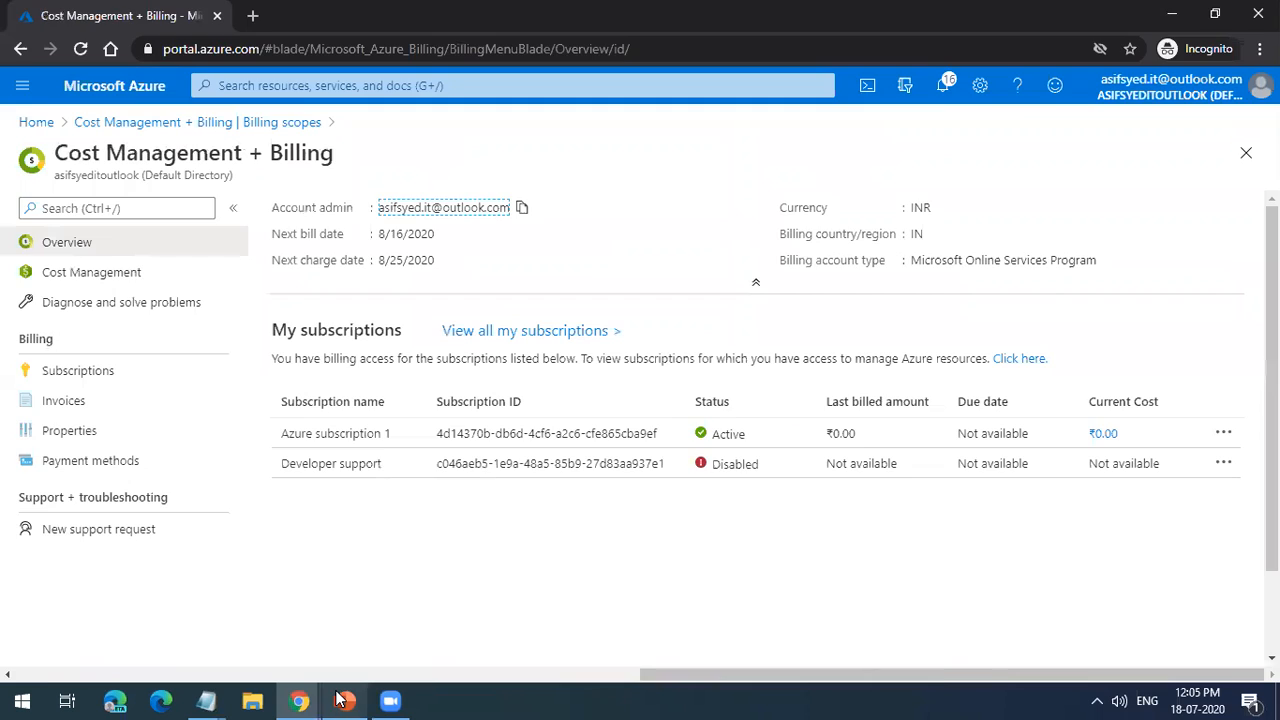
Step: Switch to the PowerPoint presentation, select the Azure Platform Logs slide (150), and start the slide show from it
left_click(343, 700)
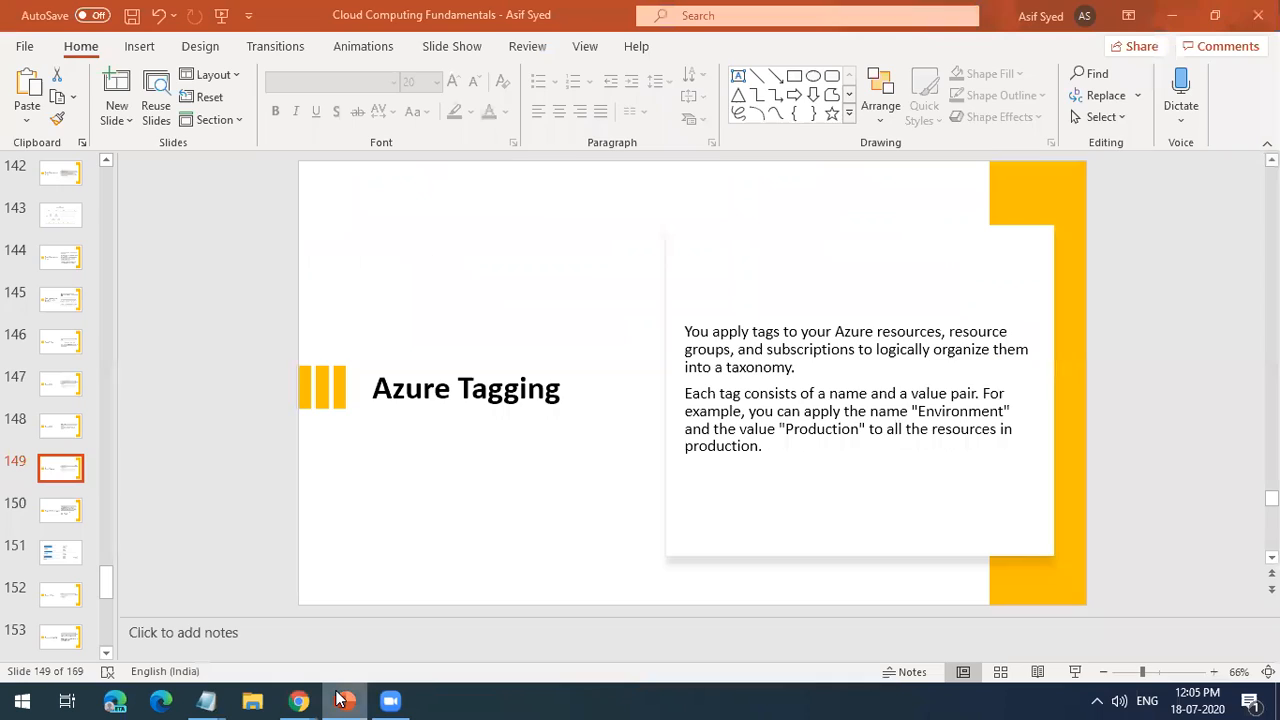
left_click(66, 512)
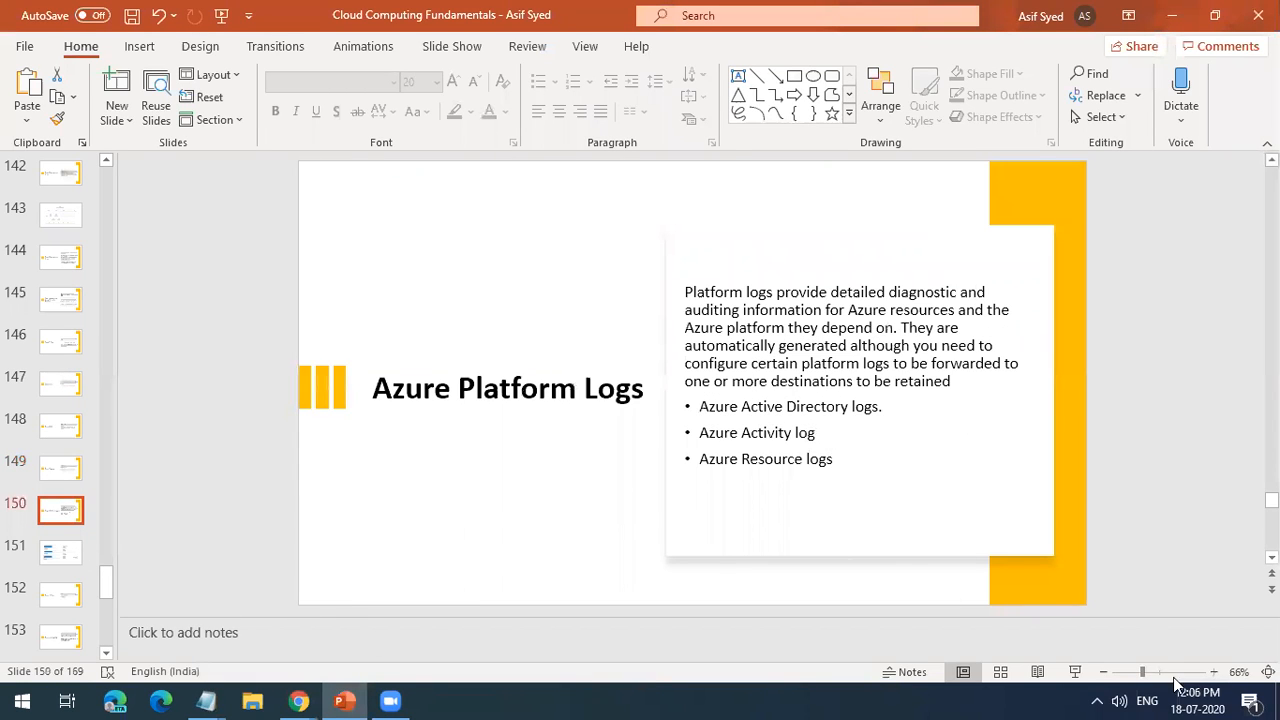
left_click(1075, 671)
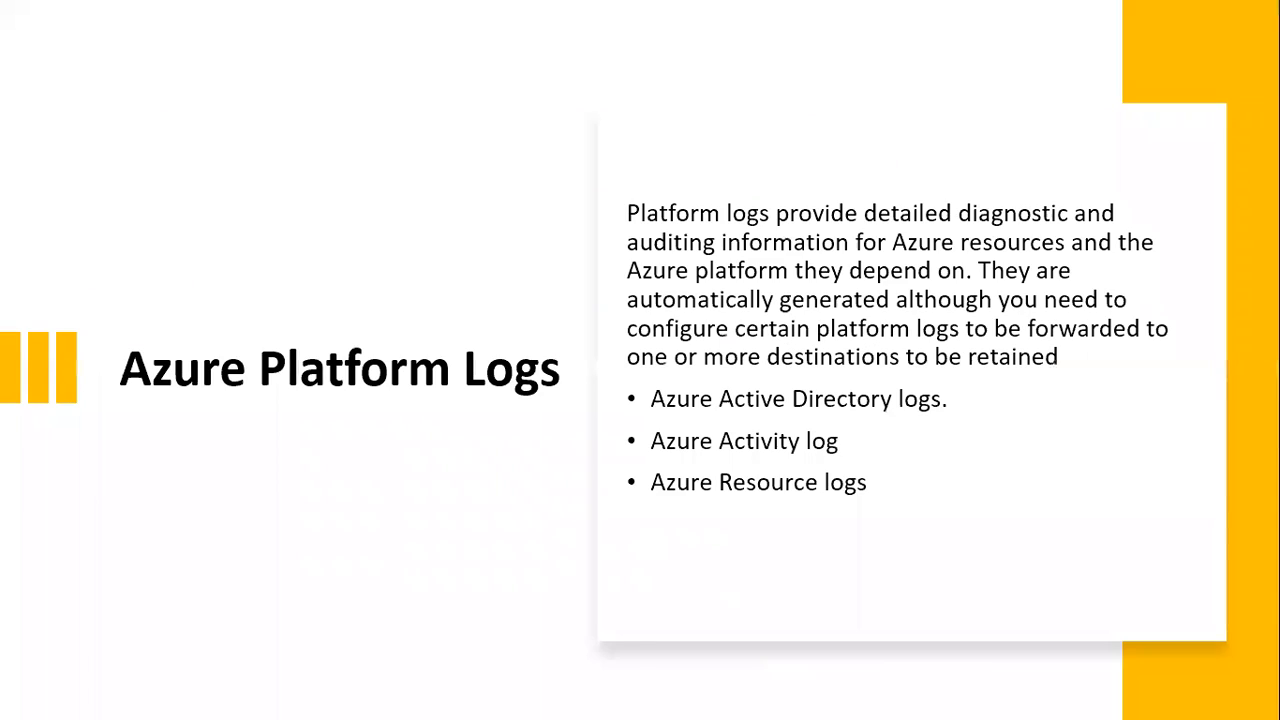
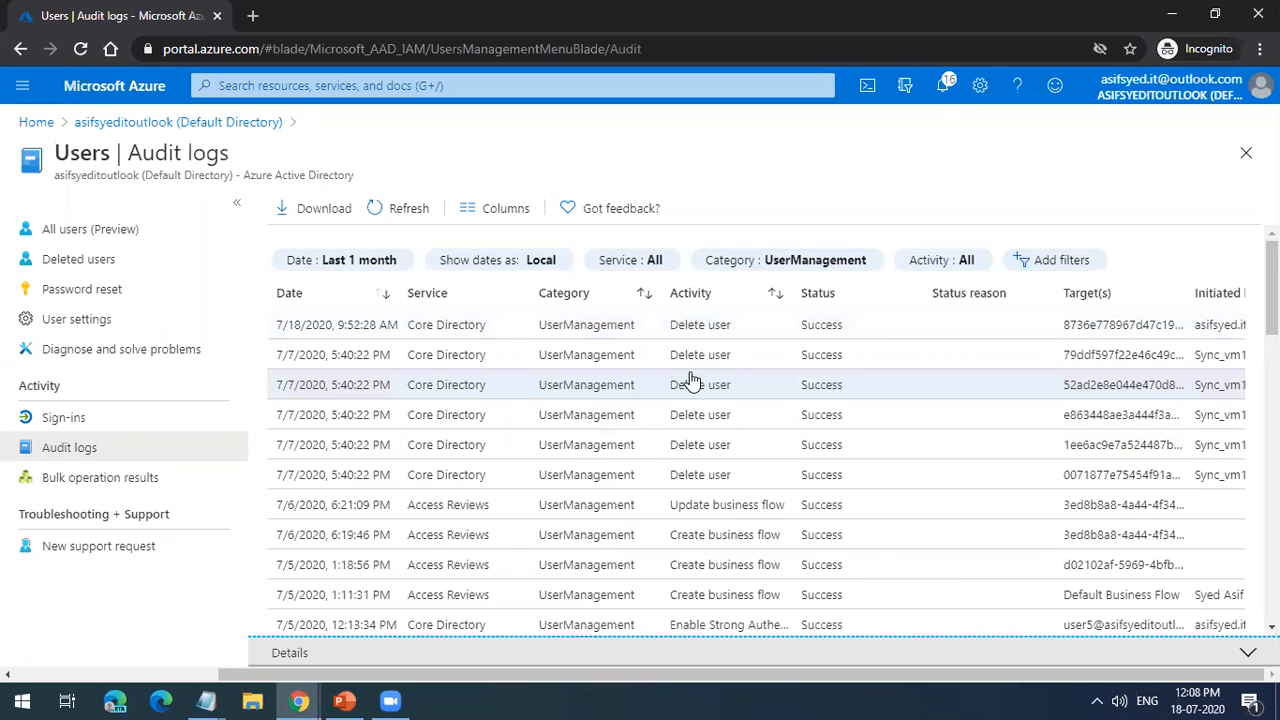
Step: Review the user management entries from the last month in the Users audit logs
scroll(690, 380, "down", 1)
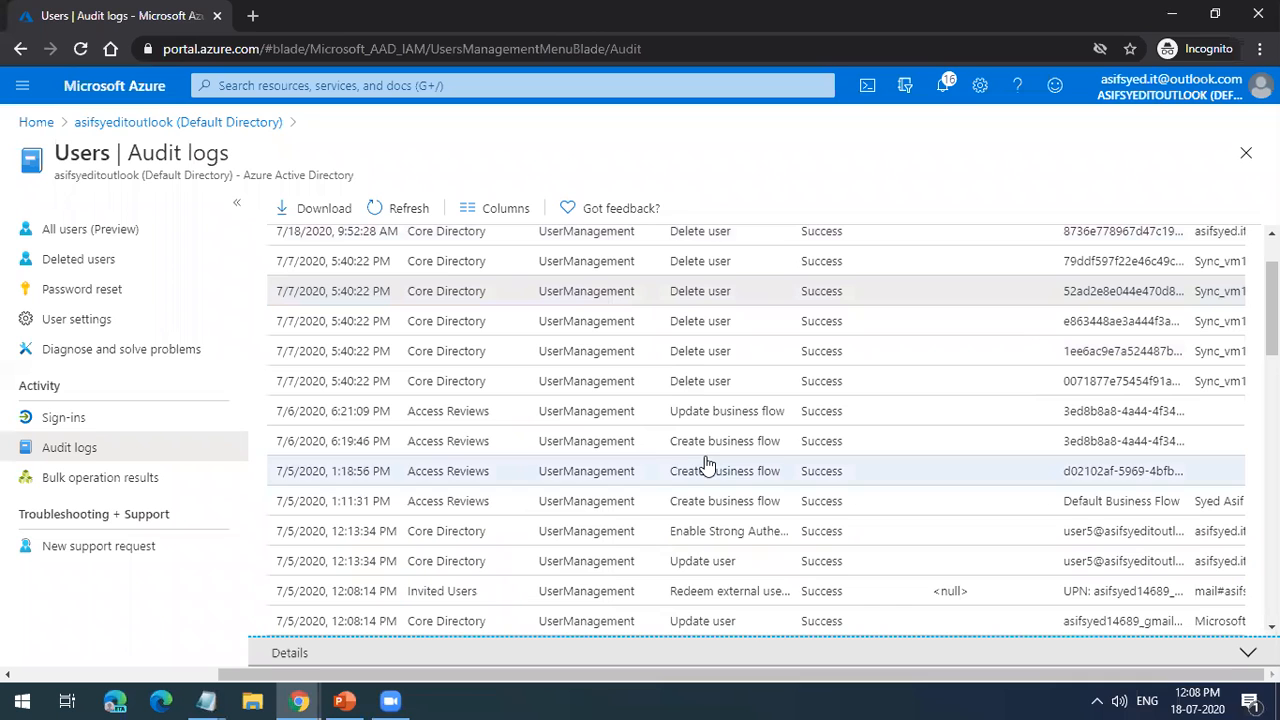
scroll(712, 582, "down", 2)
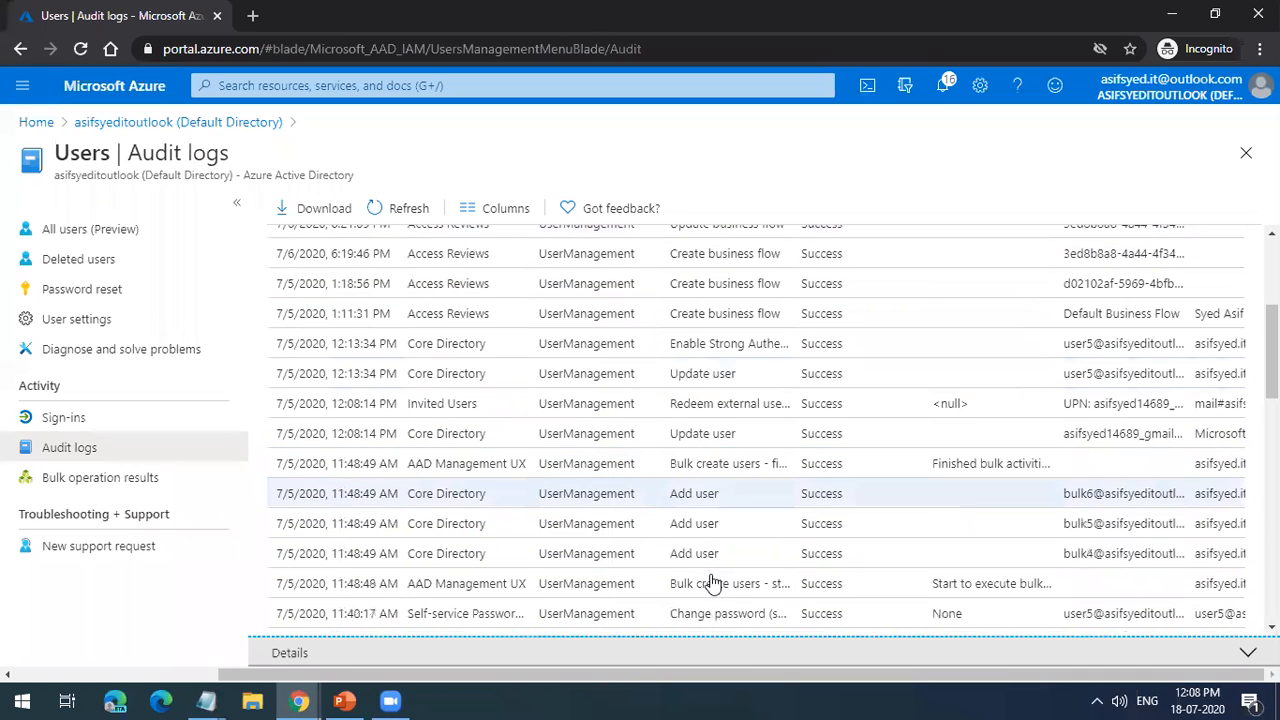
scroll(708, 537, "down", 2)
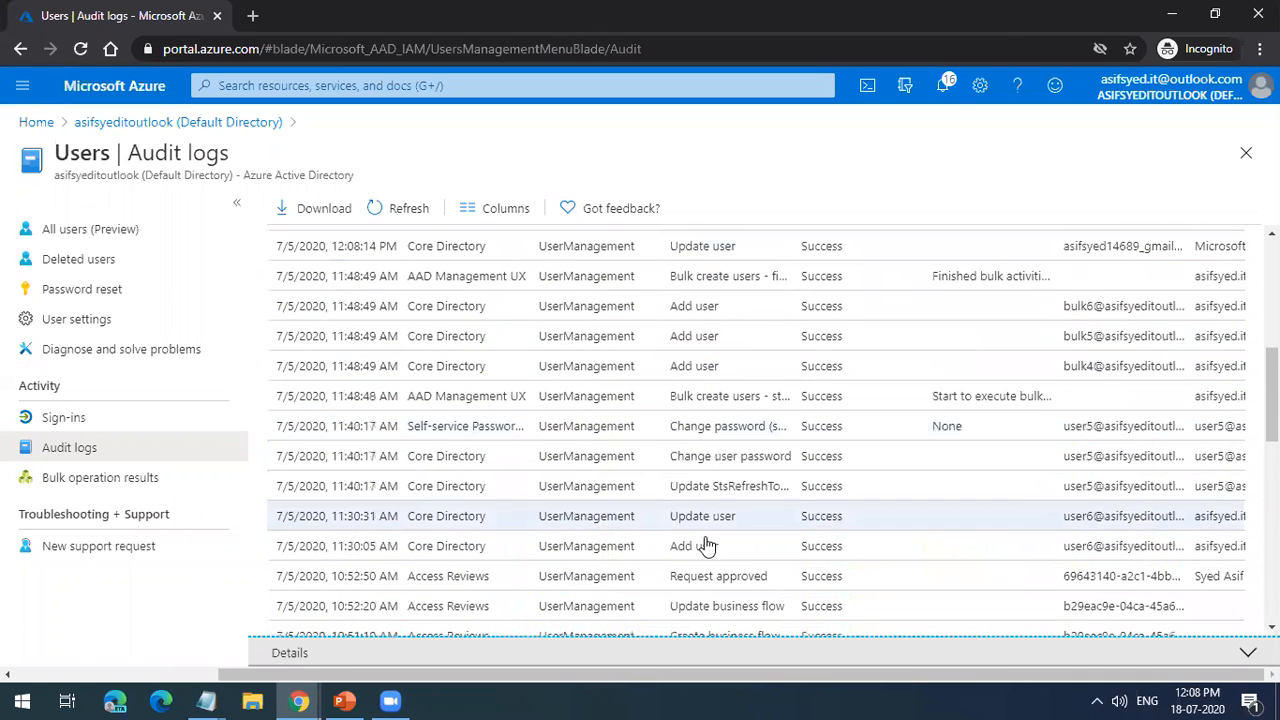
scroll(708, 525, "down", 6)
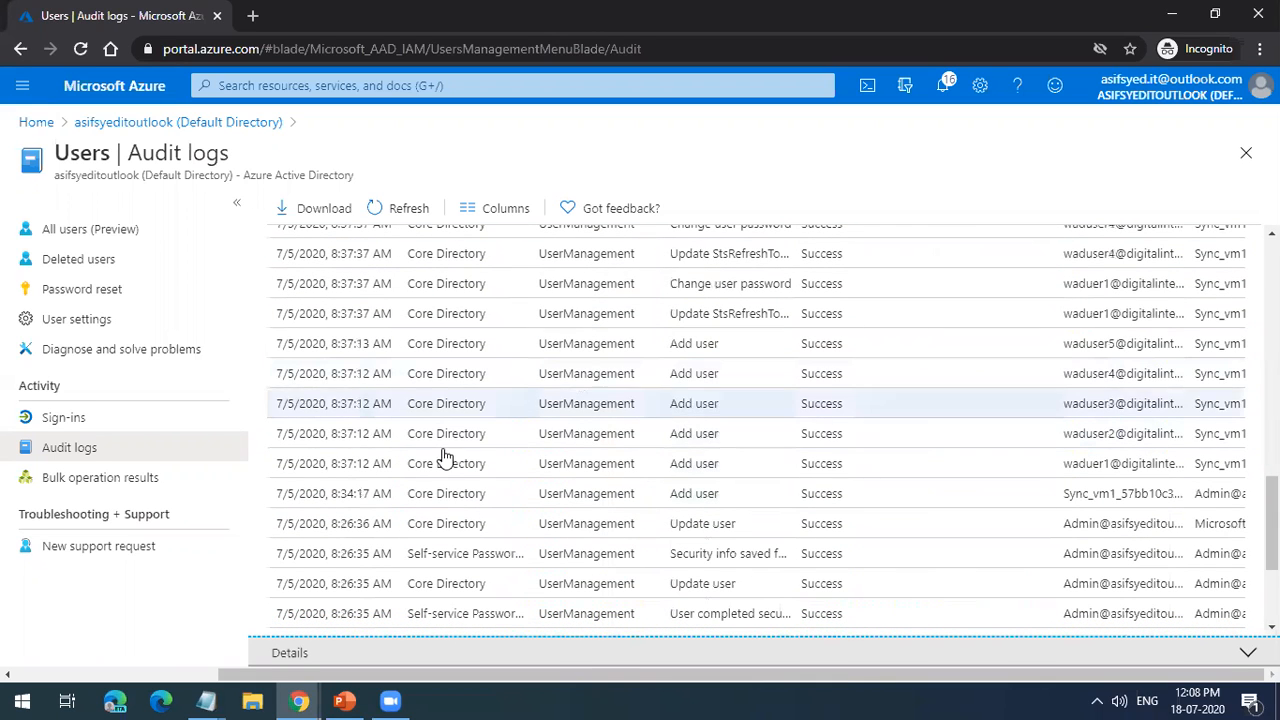
scroll(708, 535, "up", 2)
scroll(750, 563, "up", 8)
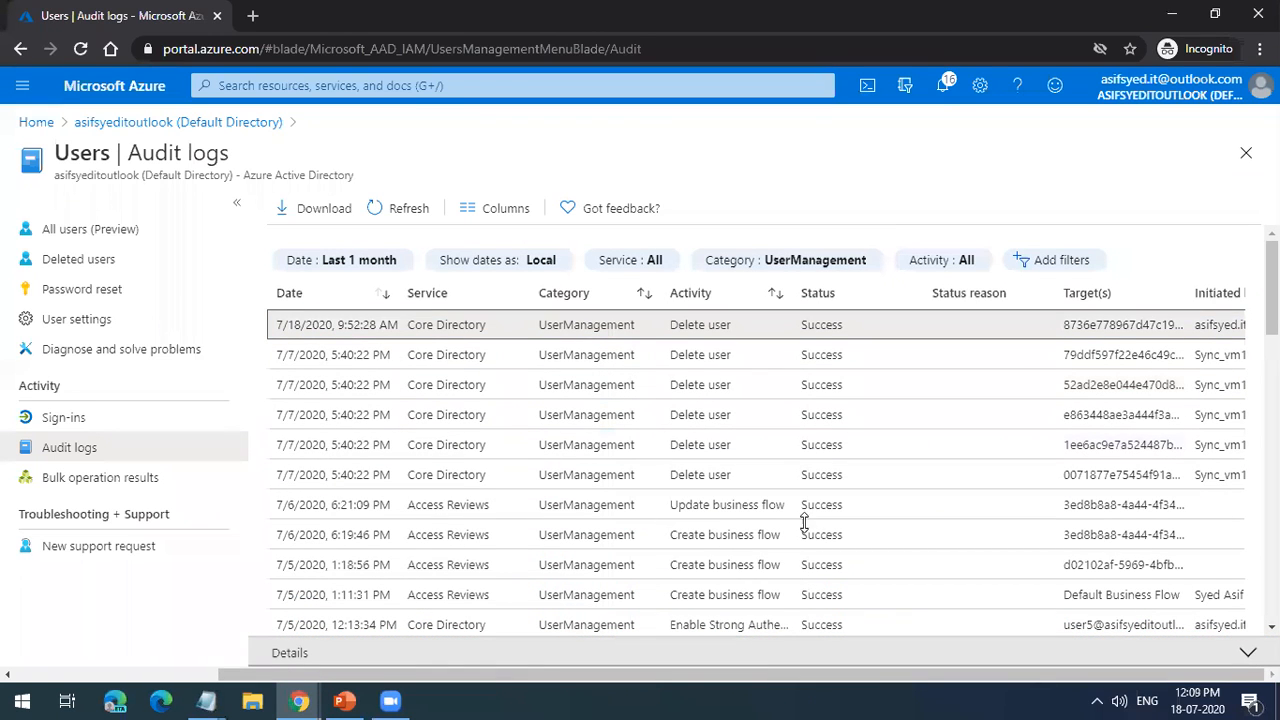
Step: Enlarge the details pane of a Delete user audit entry and check its activity details and modified properties
left_click_drag(804, 523, 804, 439)
left_click(807, 437)
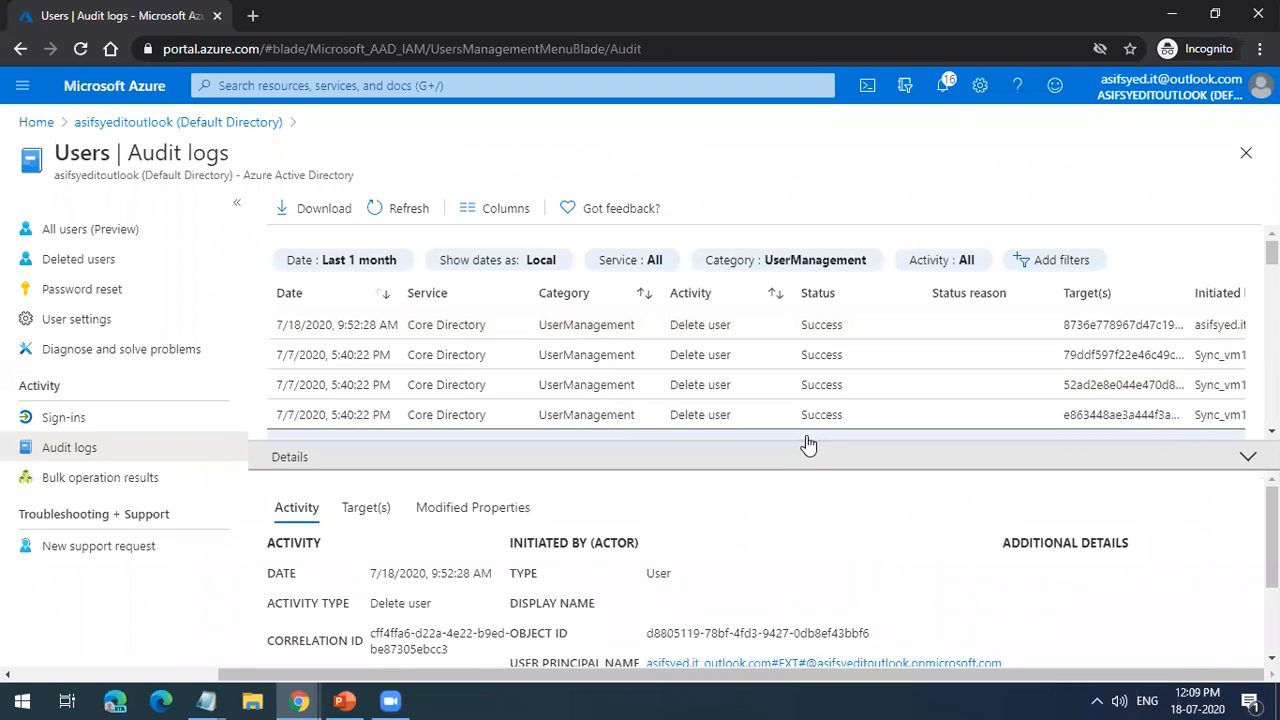
left_click_drag(806, 437, 795, 324)
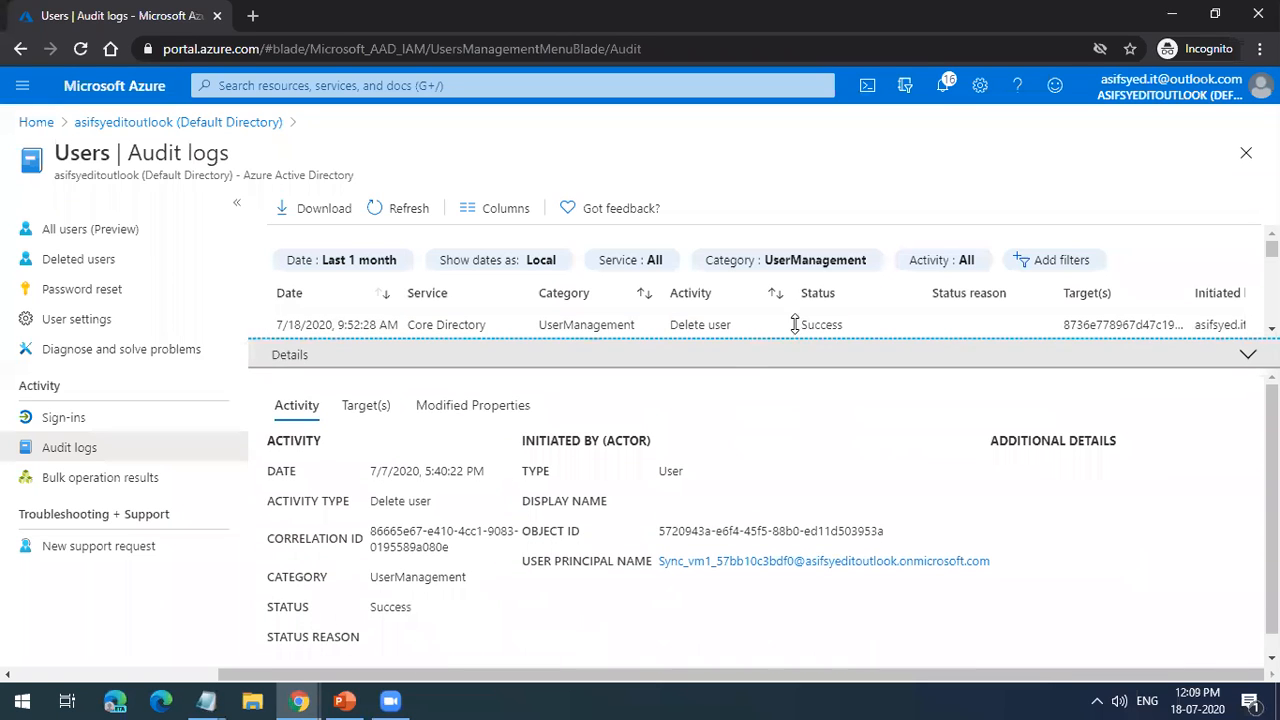
triple_click(399, 497)
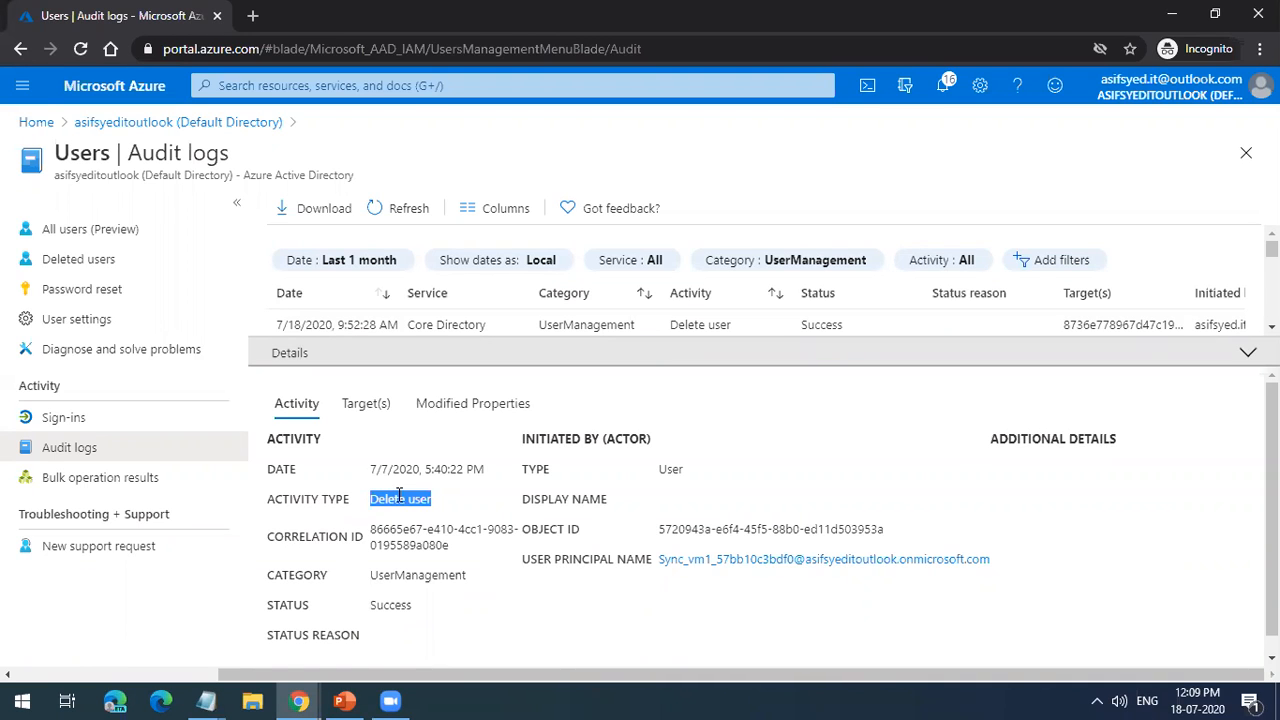
left_click(453, 413)
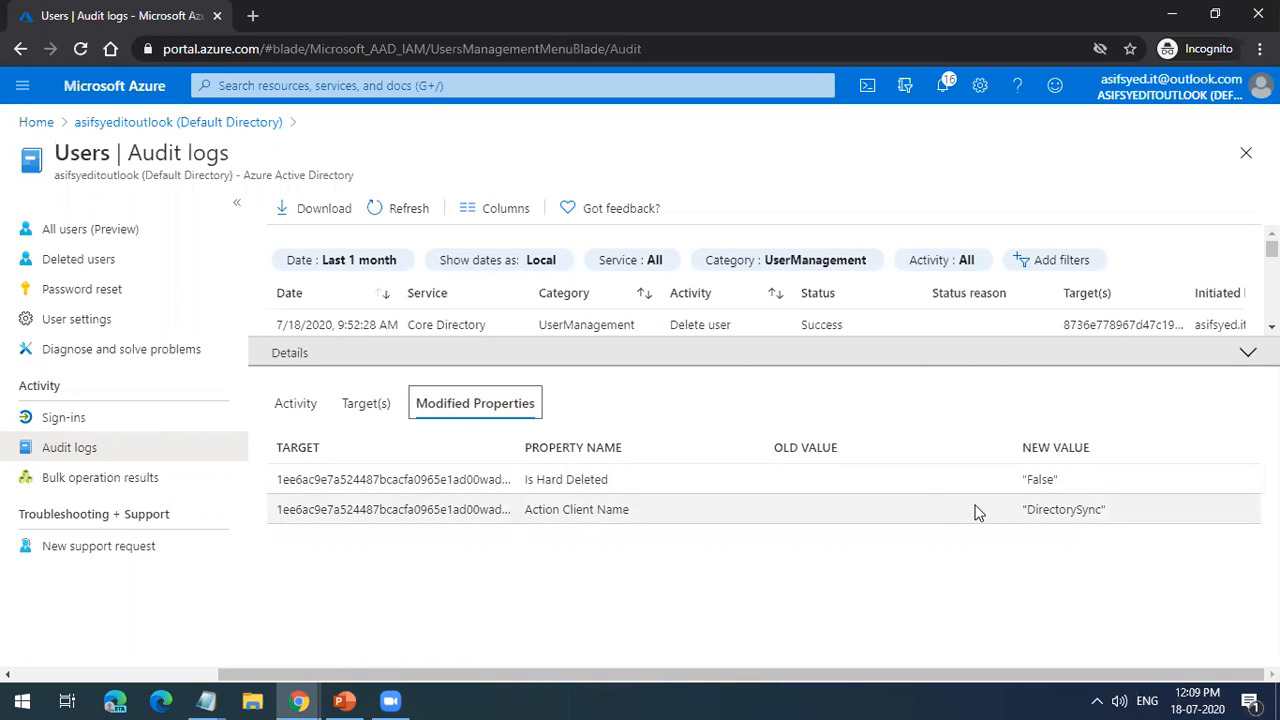
left_click(300, 404)
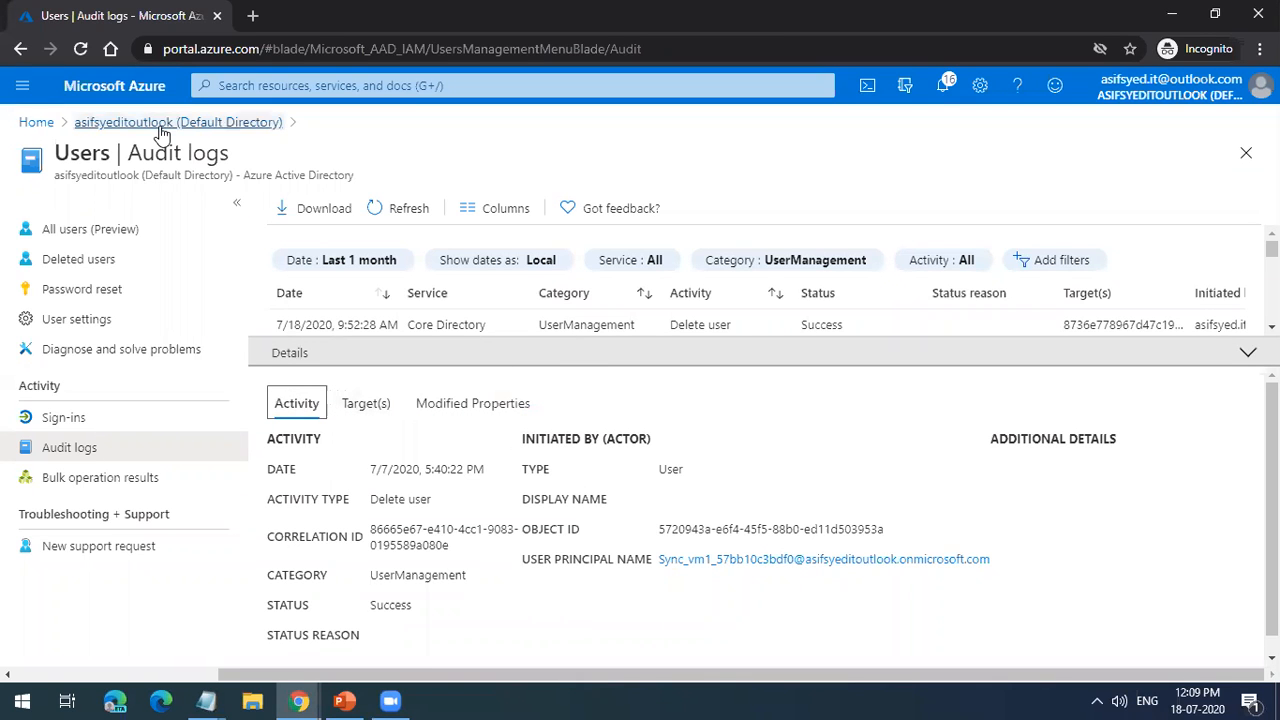
Step: Open the activity log of Azure subscription 1 and inspect the summary of the failed Delete blob container event
left_click(38, 123)
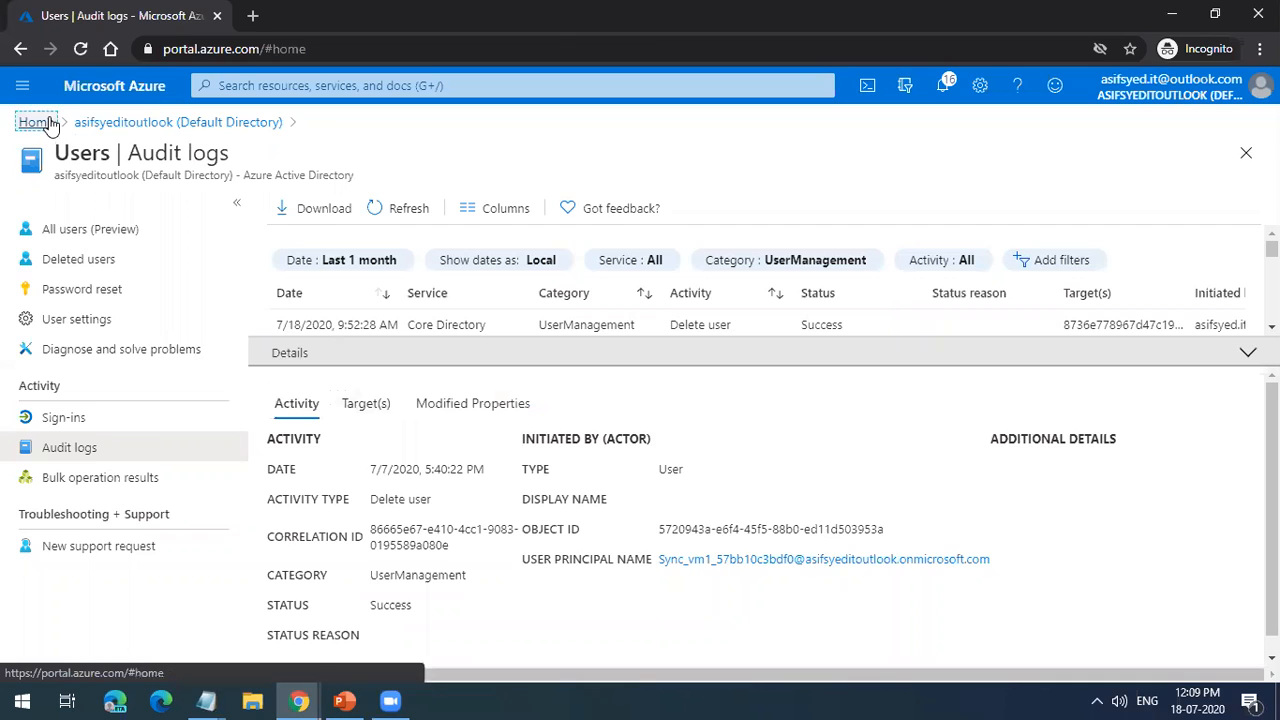
left_click(213, 405)
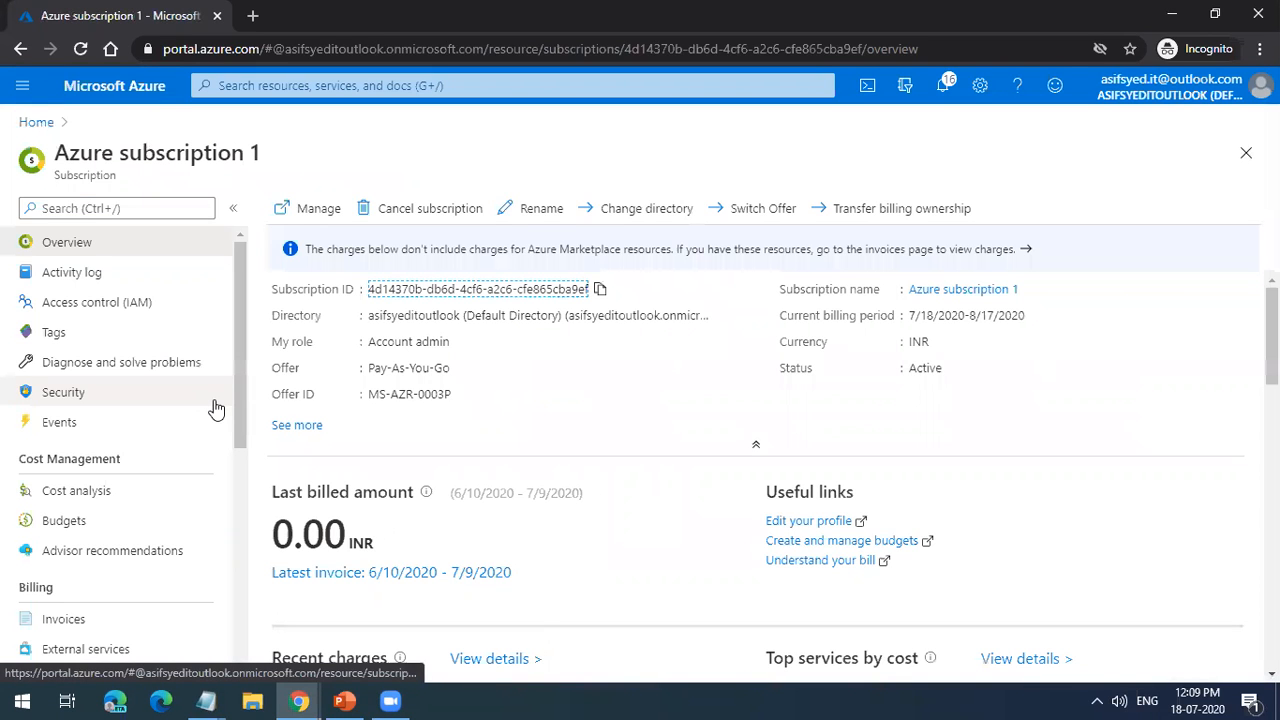
left_click(122, 278)
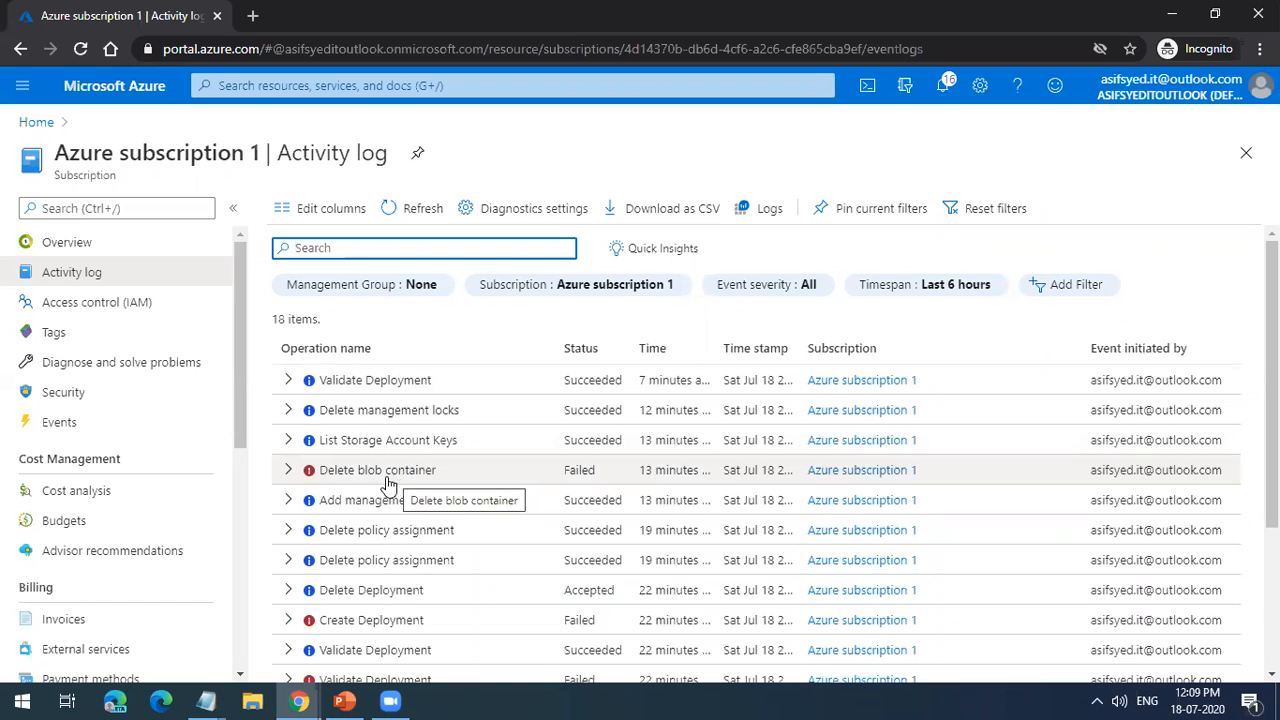
left_click(313, 481)
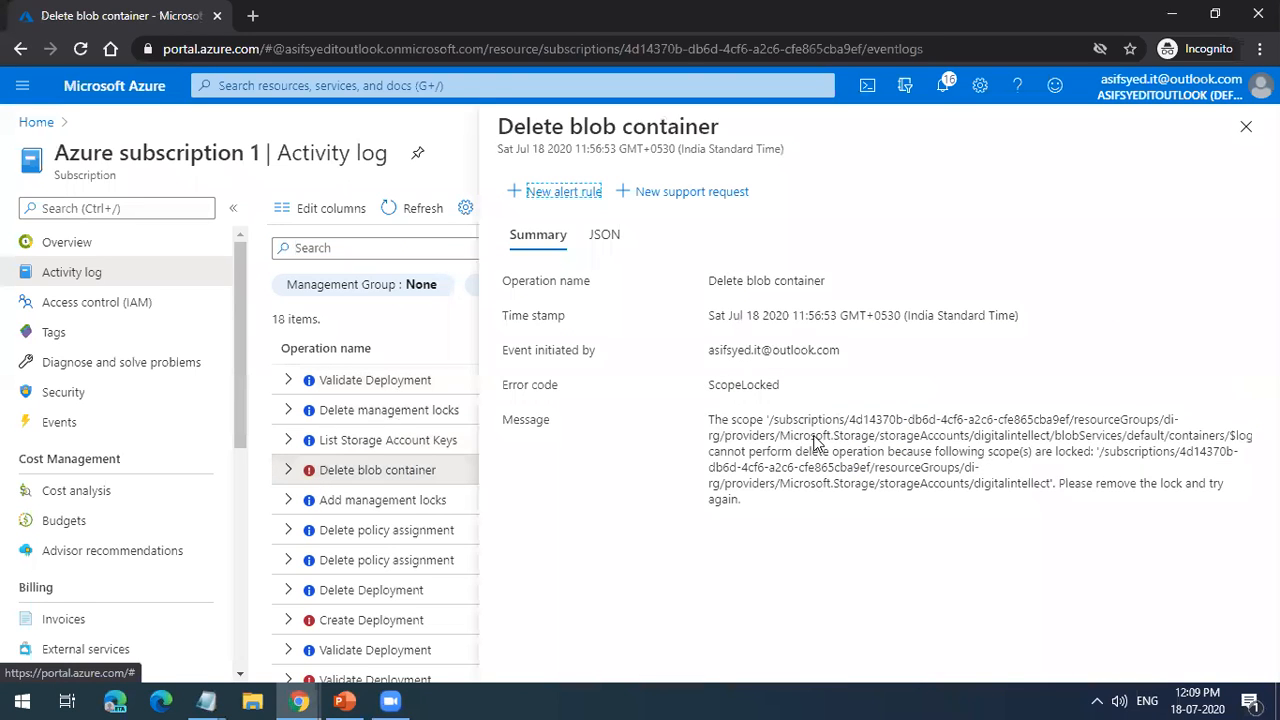
left_click(1246, 128)
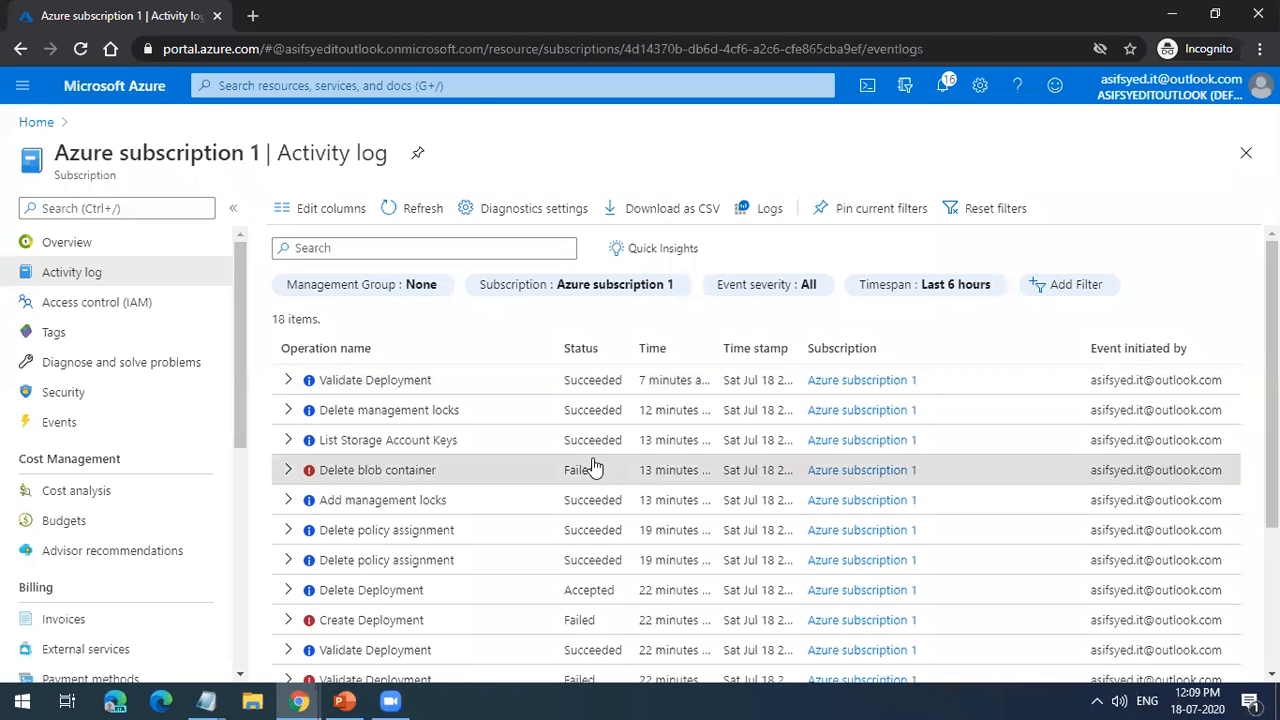
Step: Read through the operations, statuses and initiators listed in the subscription's activity log for the last 6 hours
scroll(591, 466, "down", 2)
scroll(686, 580, "up", 3)
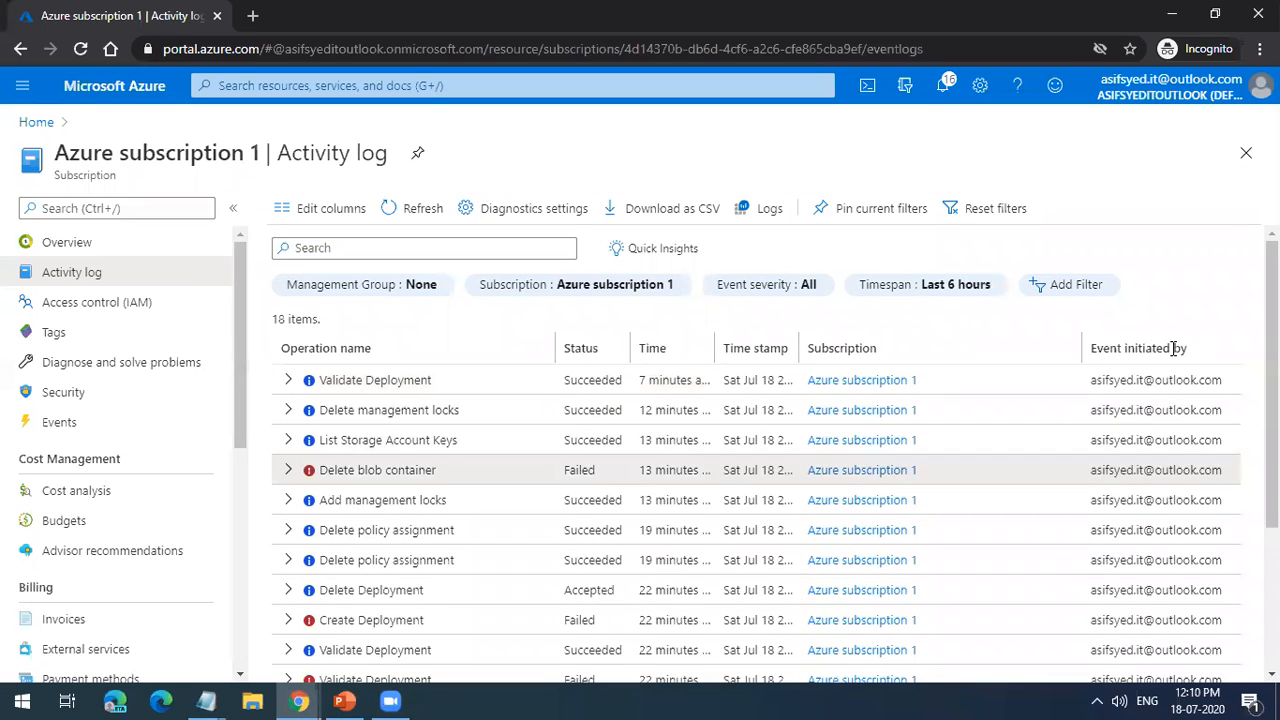
scroll(1183, 517, "down", 2)
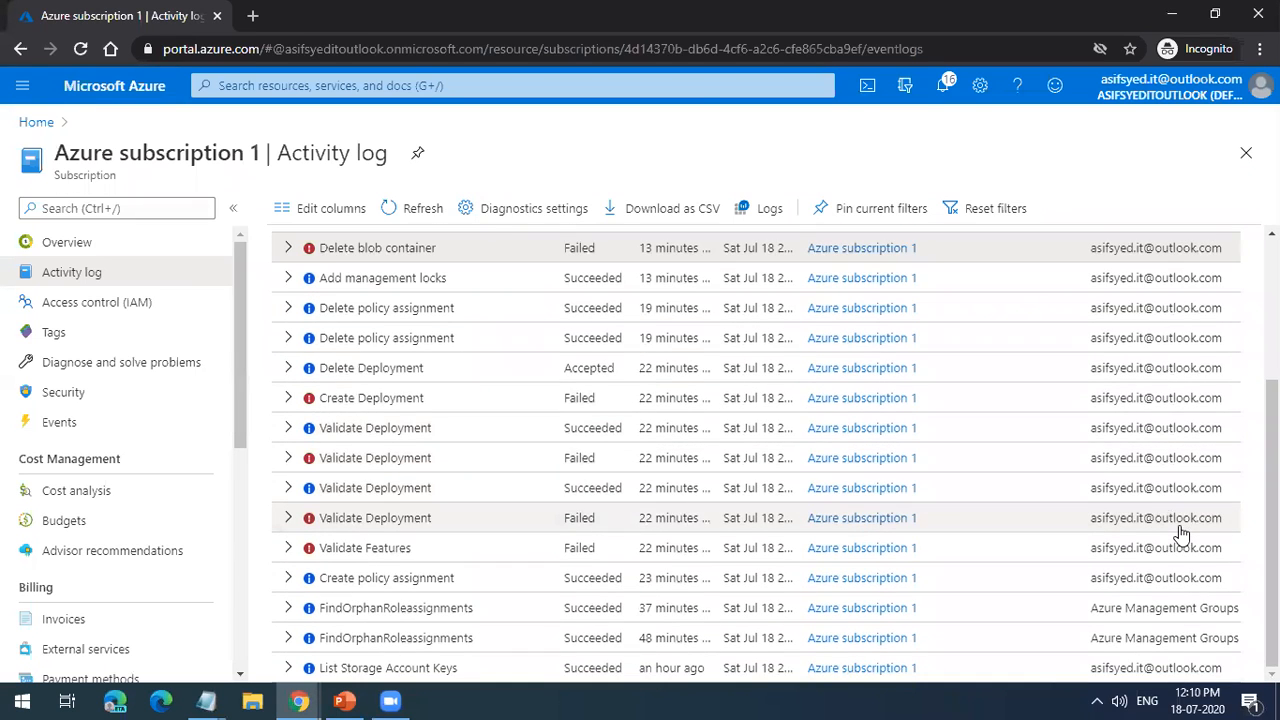
scroll(372, 400, "up", 3)
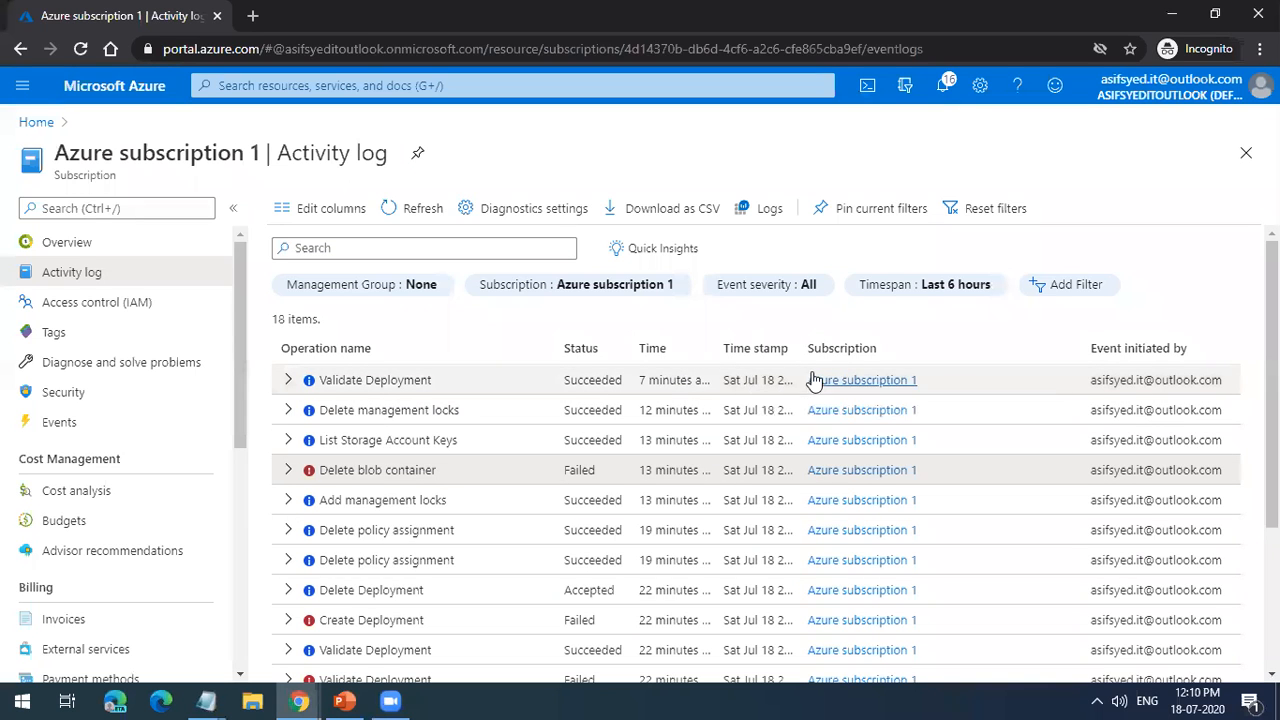
scroll(851, 490, "down", 1)
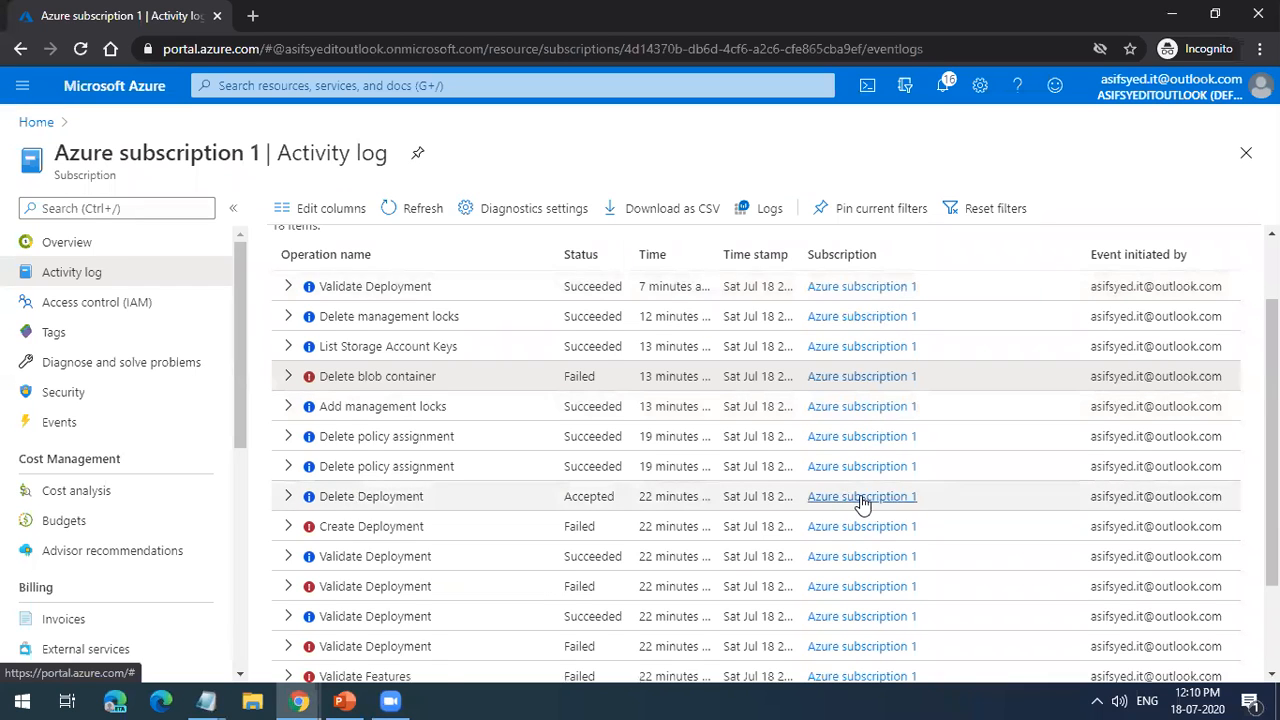
scroll(858, 530, "down", 1)
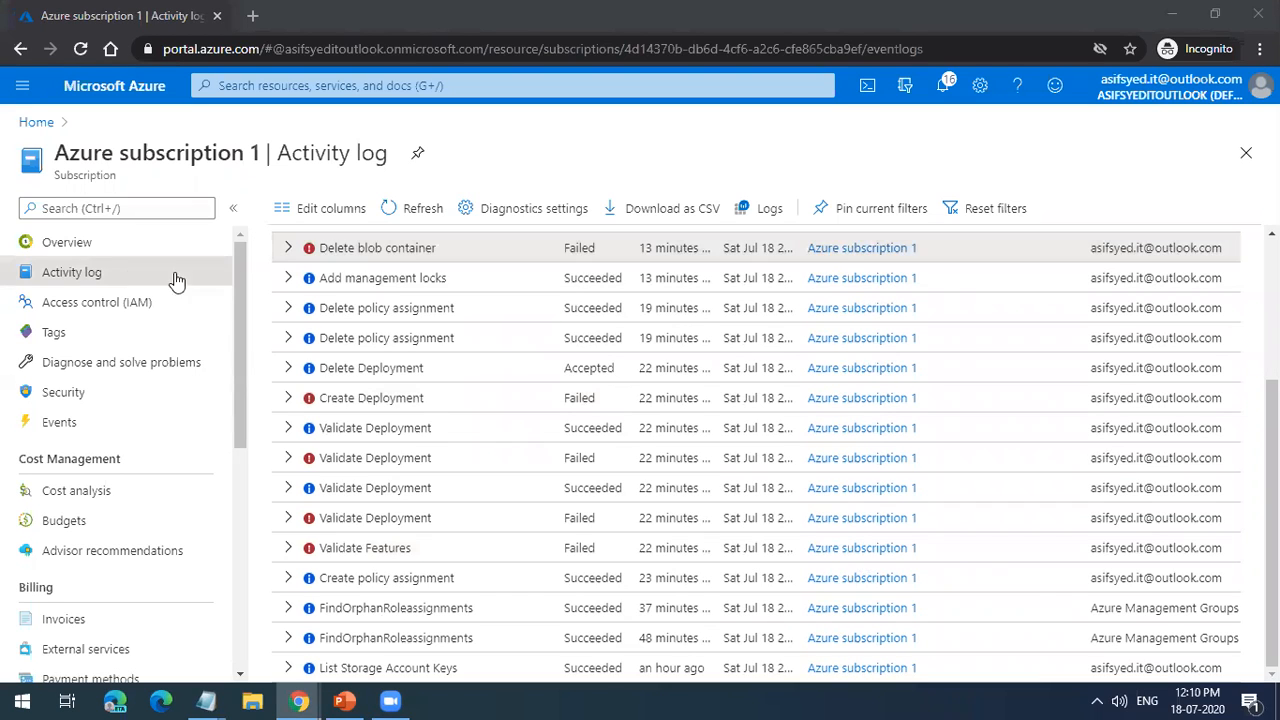
Step: Open the digitalintellect storage account's activity log and inspect its failed Delete blob container event
left_click(38, 125)
left_click(189, 437)
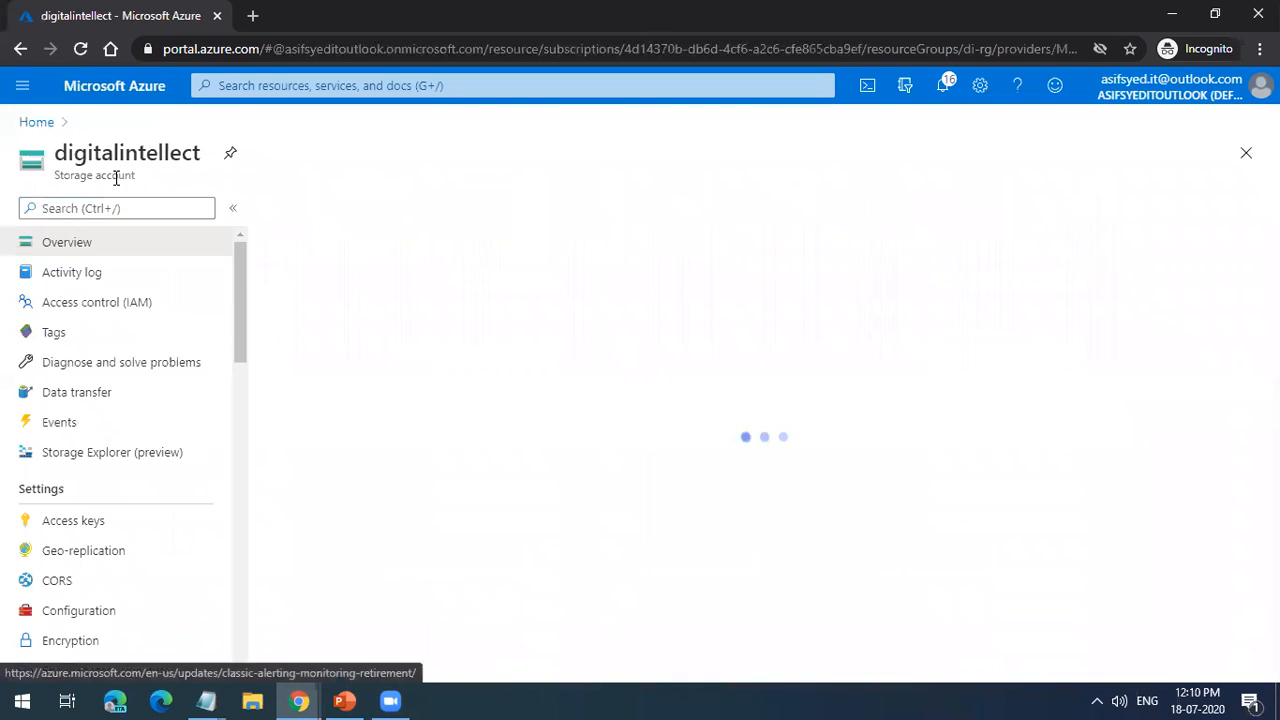
left_click(72, 272)
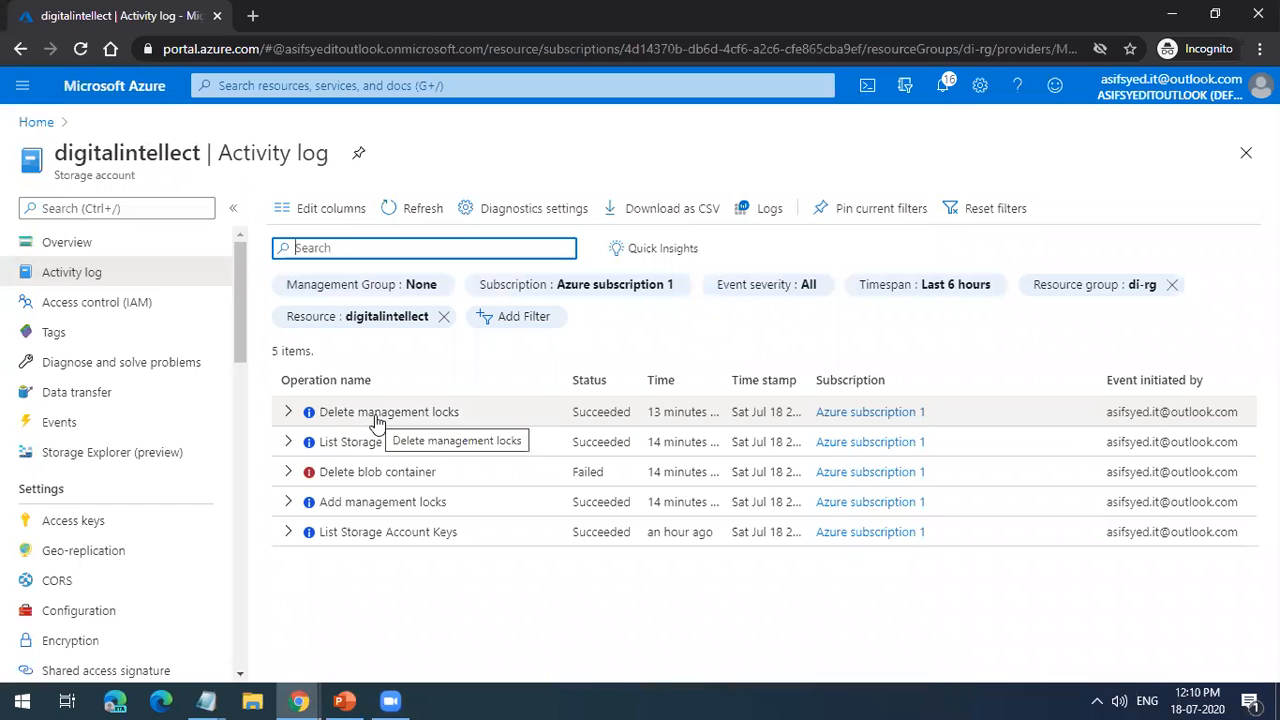
left_click(405, 478)
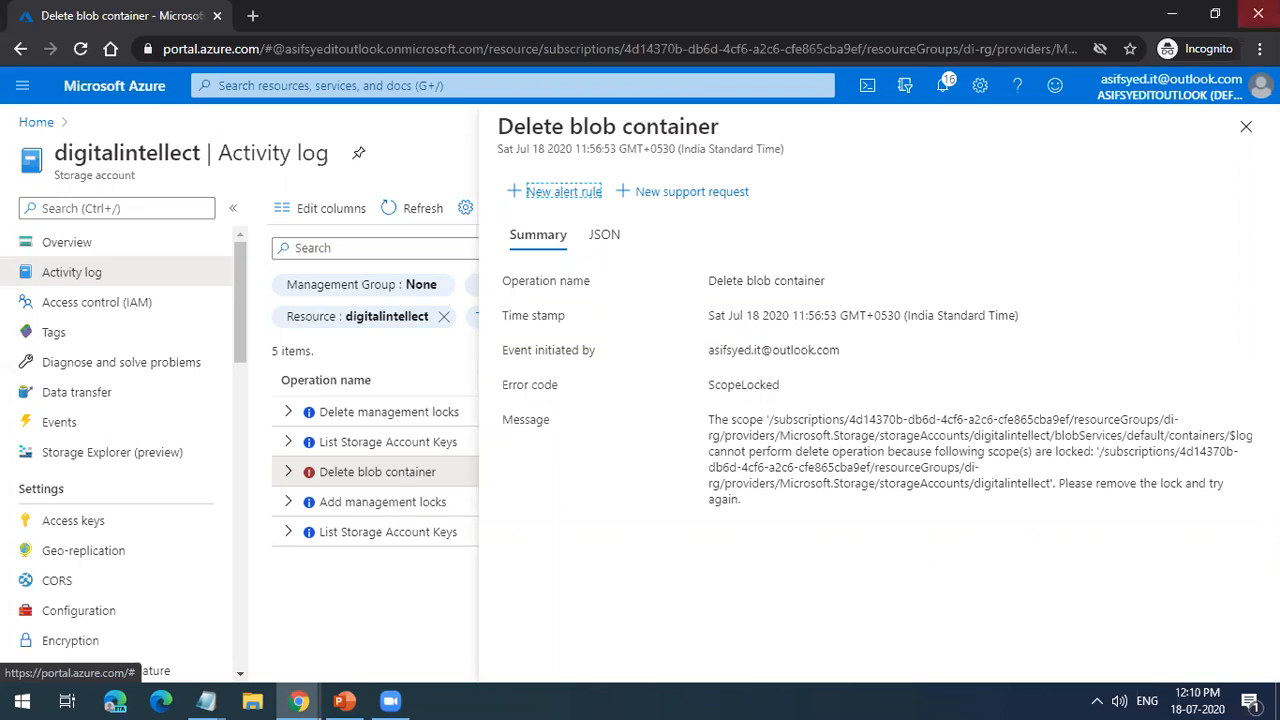
left_click(1245, 127)
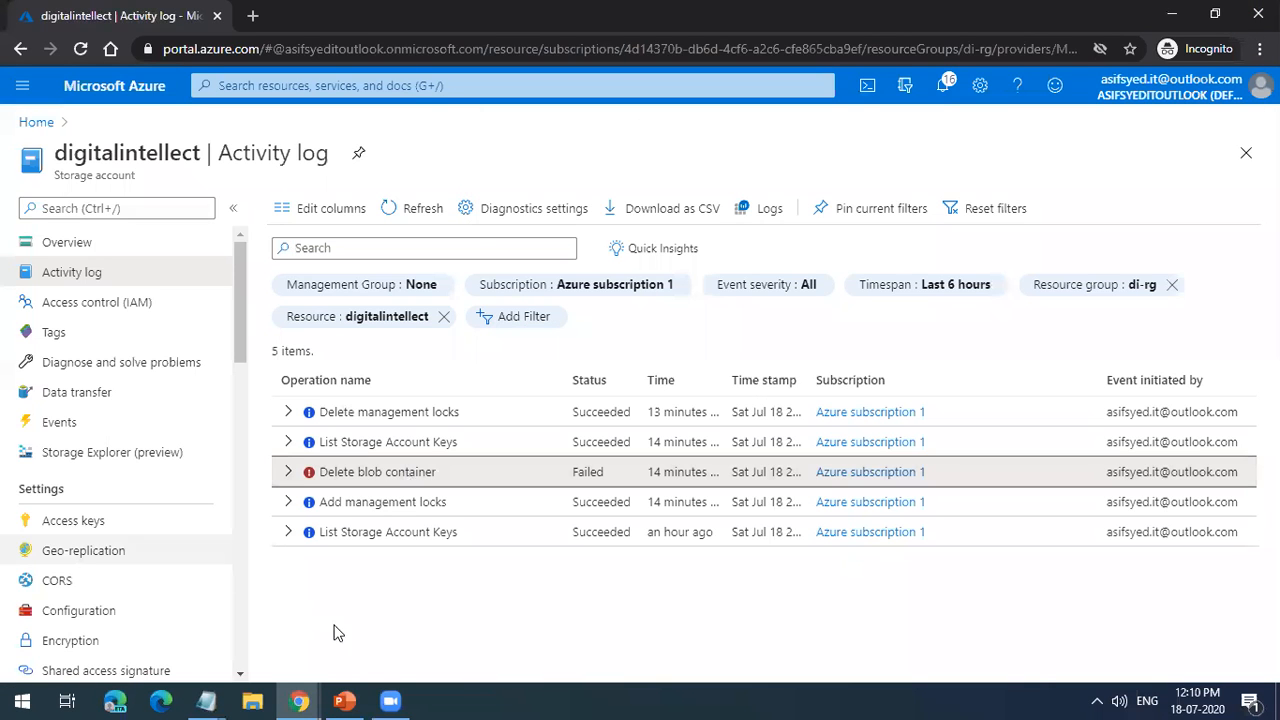
Step: Switch to the PowerPoint presentation to check the Azure Resource Logs slide, and return to the Azure portal in Chrome
left_click(344, 701)
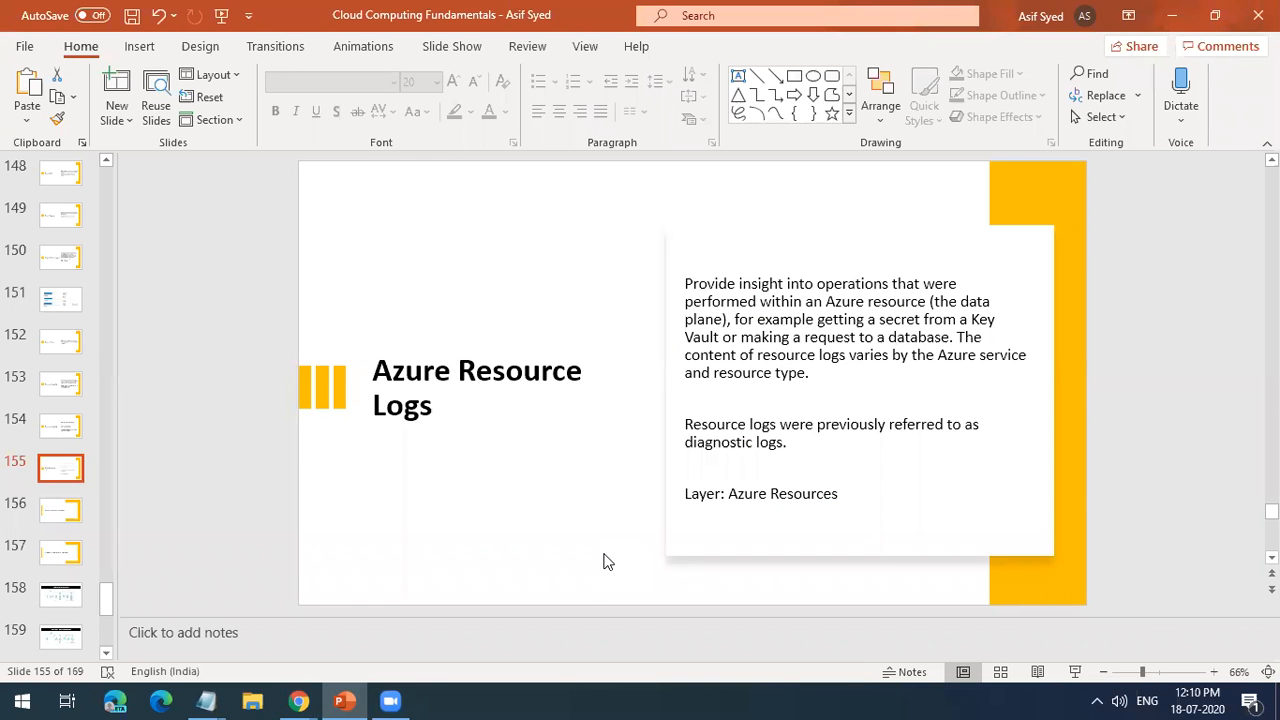
scroll(604, 561, "down", 1)
left_click(299, 701)
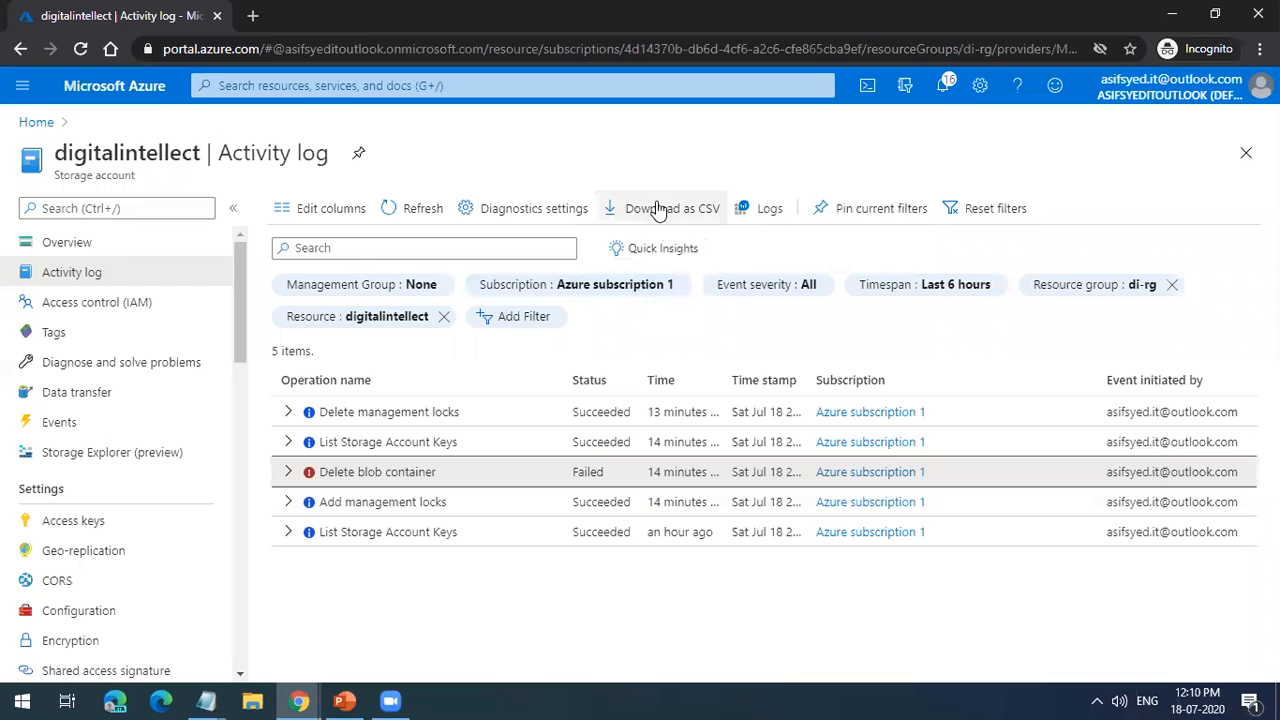
Step: Reopen the activity log of Azure subscription 1 and glance at the portal's recent searches and services
left_click(30, 123)
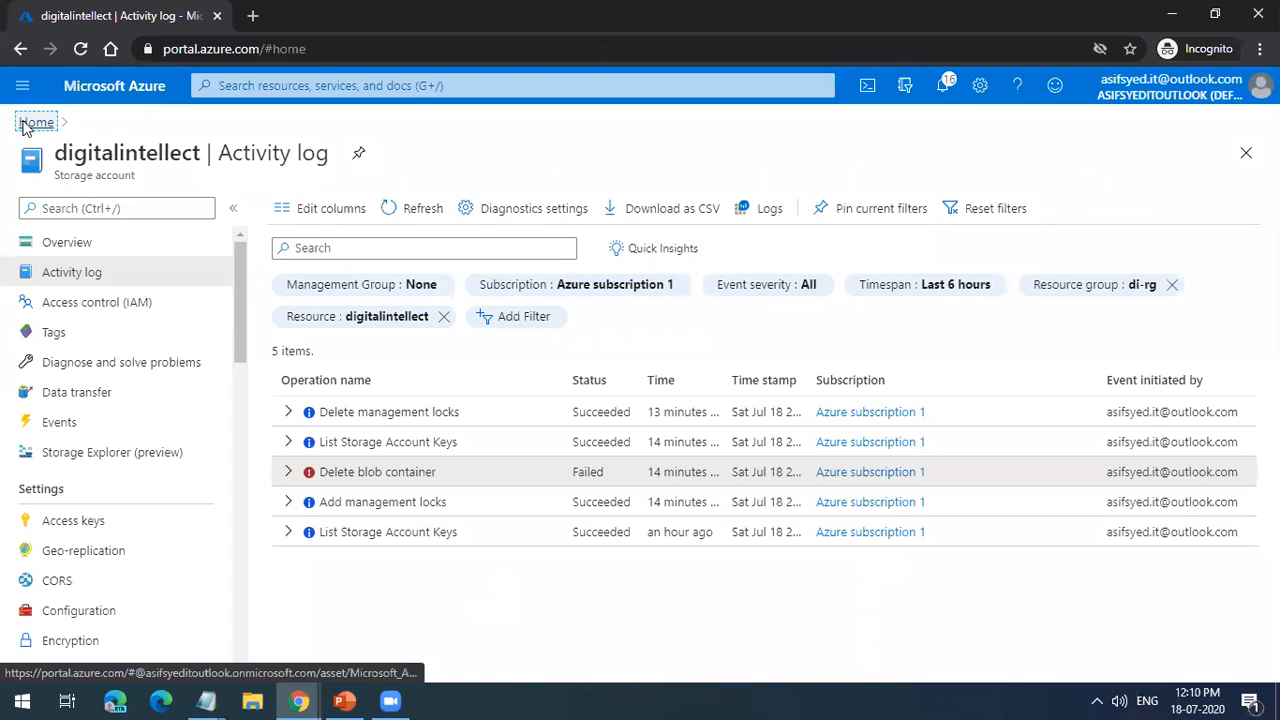
left_click(214, 408)
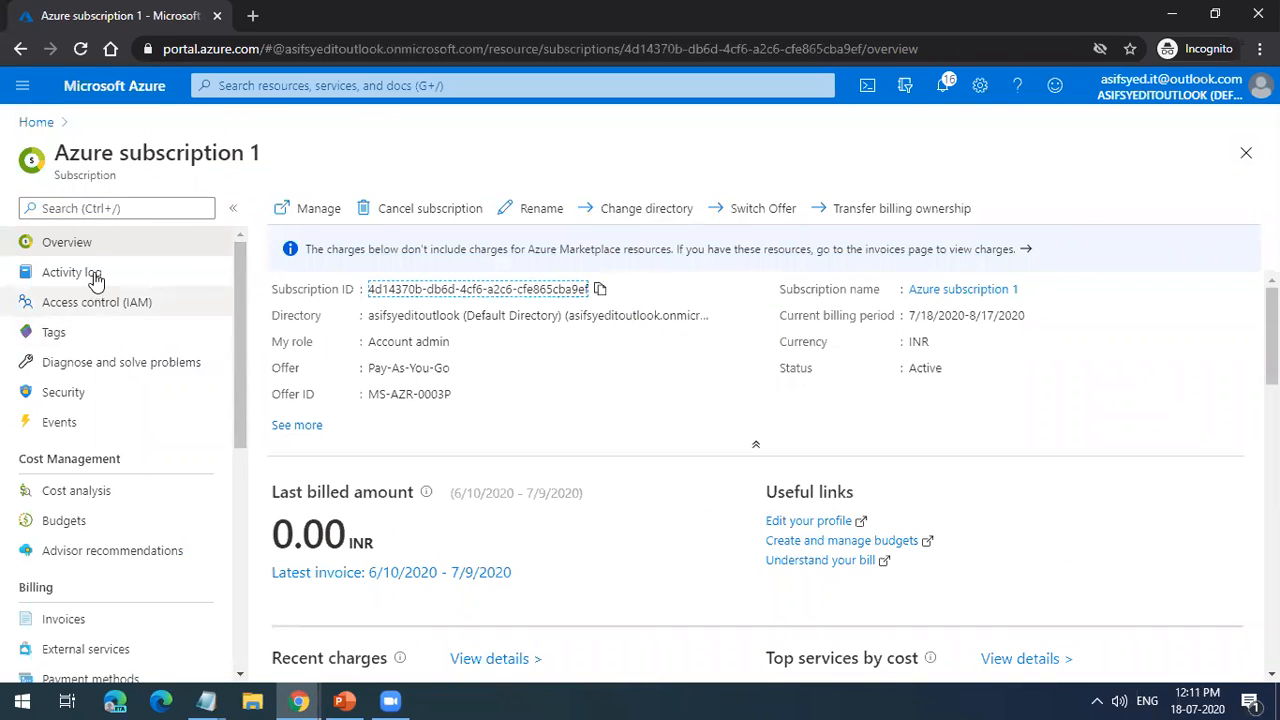
left_click(148, 283)
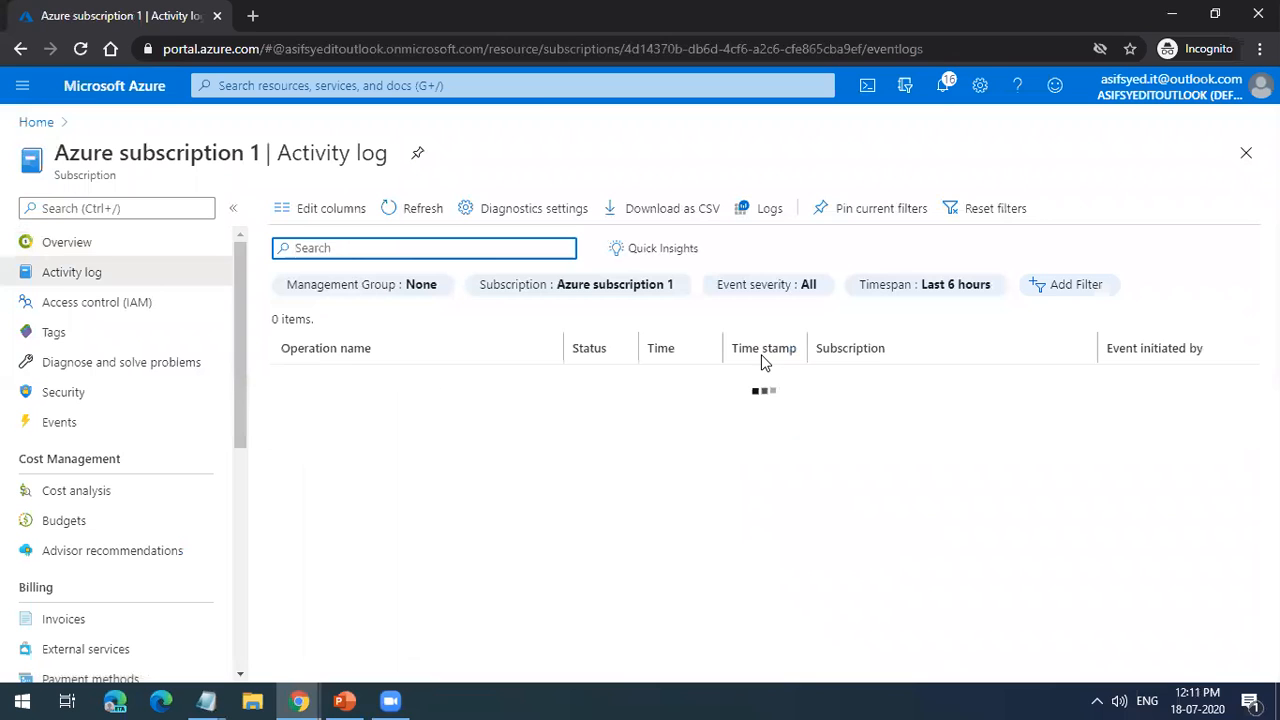
left_click(537, 90)
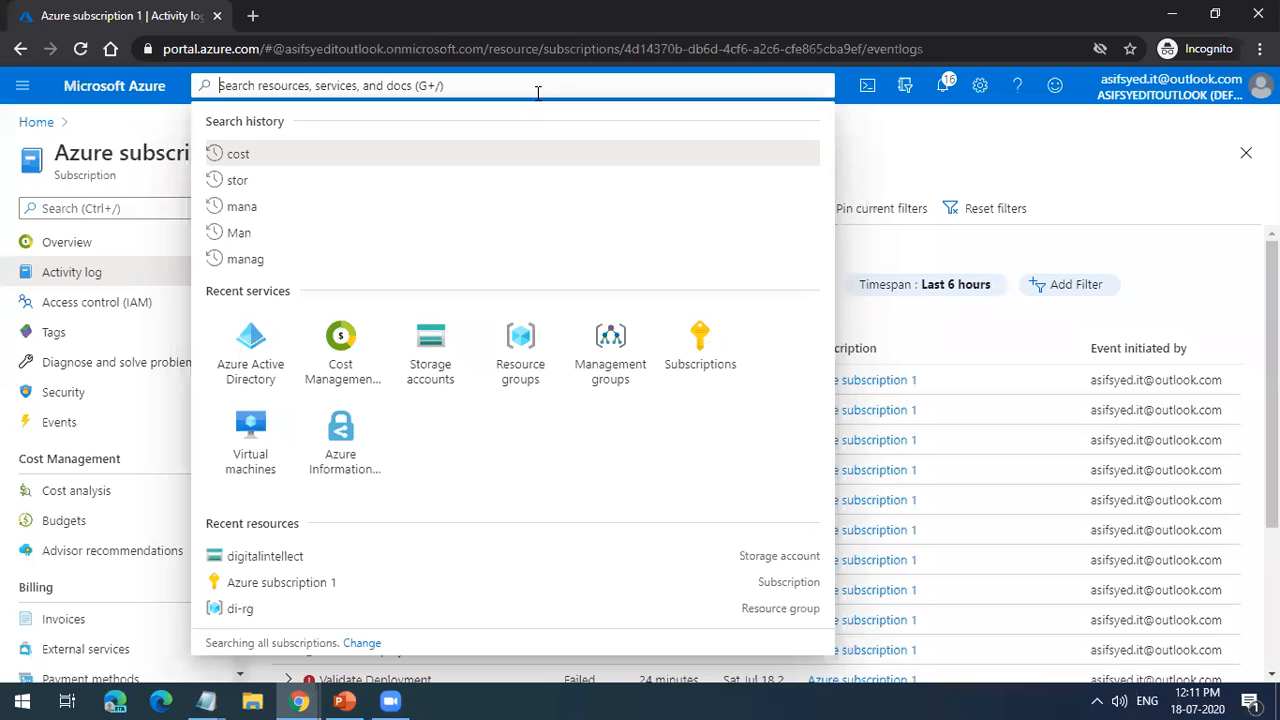
left_click(1183, 151)
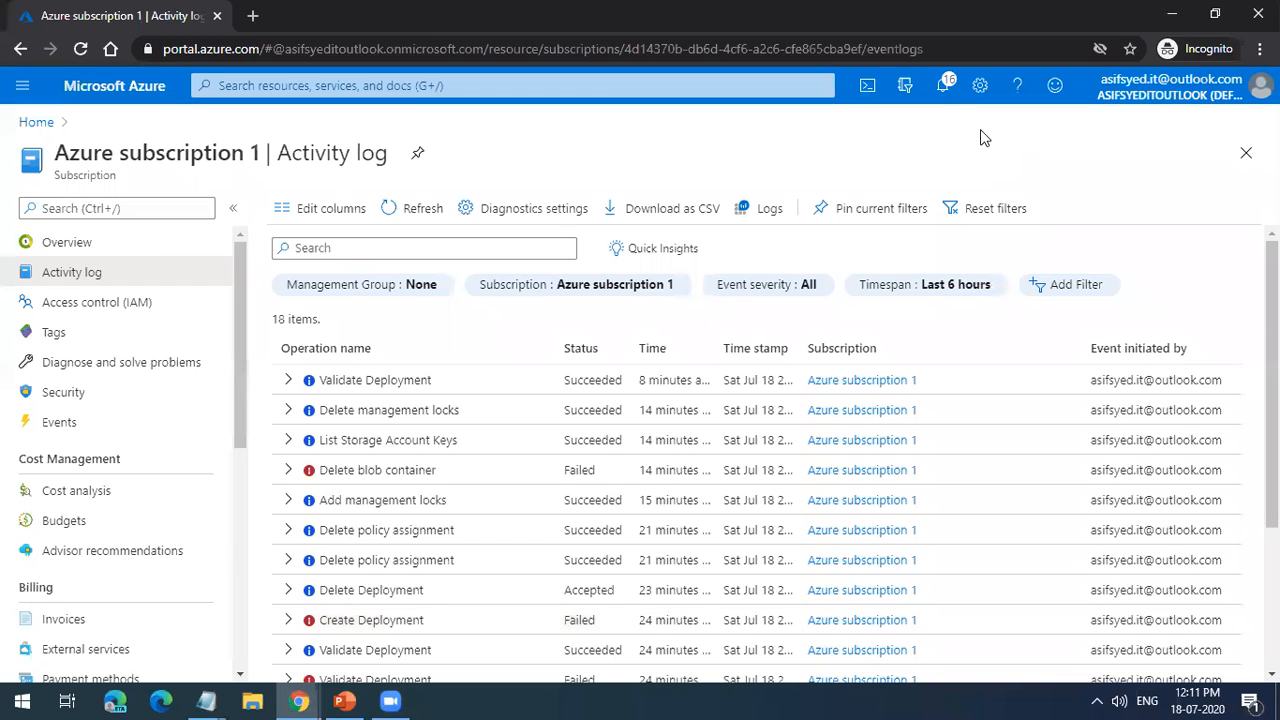
Step: Look through the portal notifications and open the full activity log of further events from there
left_click(946, 84)
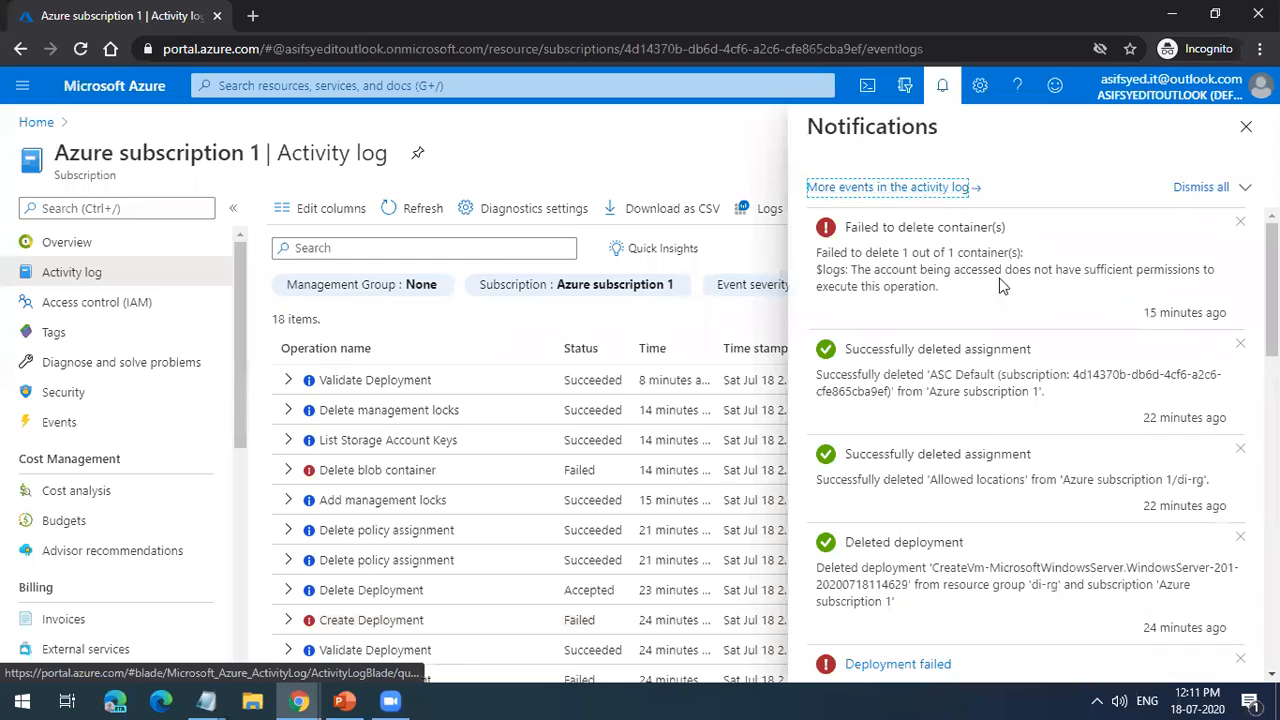
scroll(1113, 456, "down", 4)
scroll(1113, 456, "down", 8)
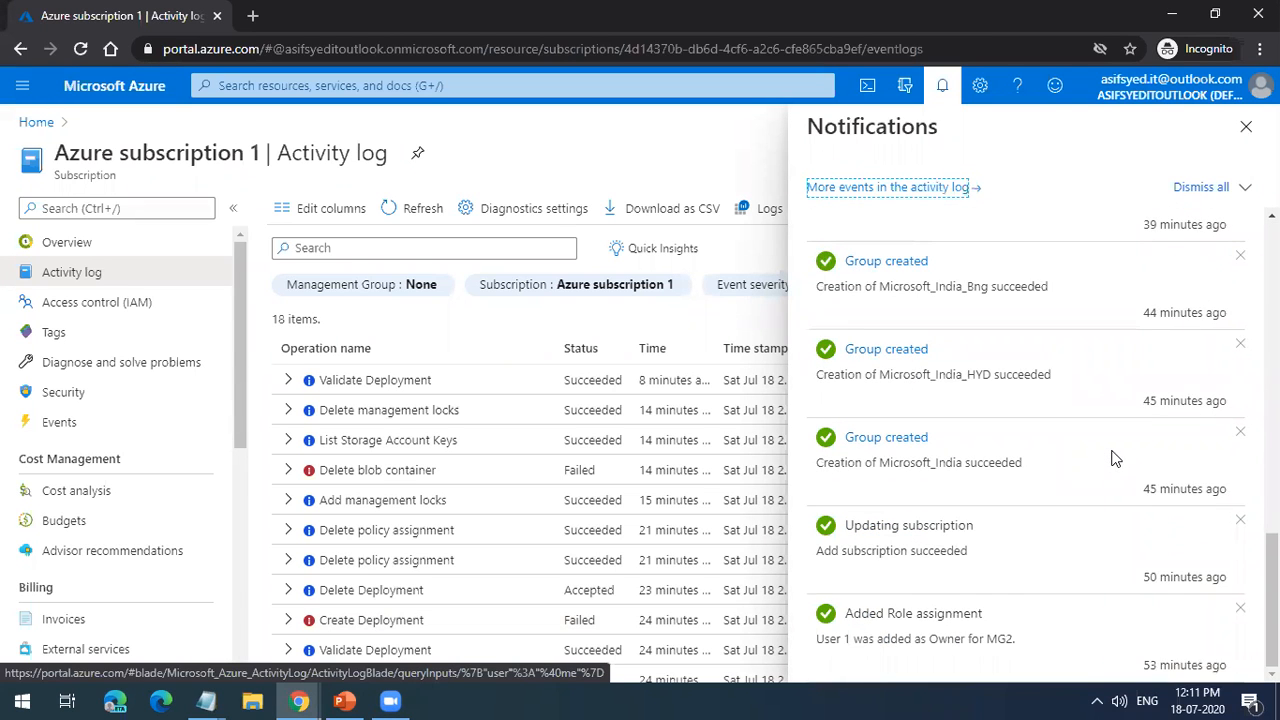
scroll(1111, 451, "up", 4)
left_click(922, 188)
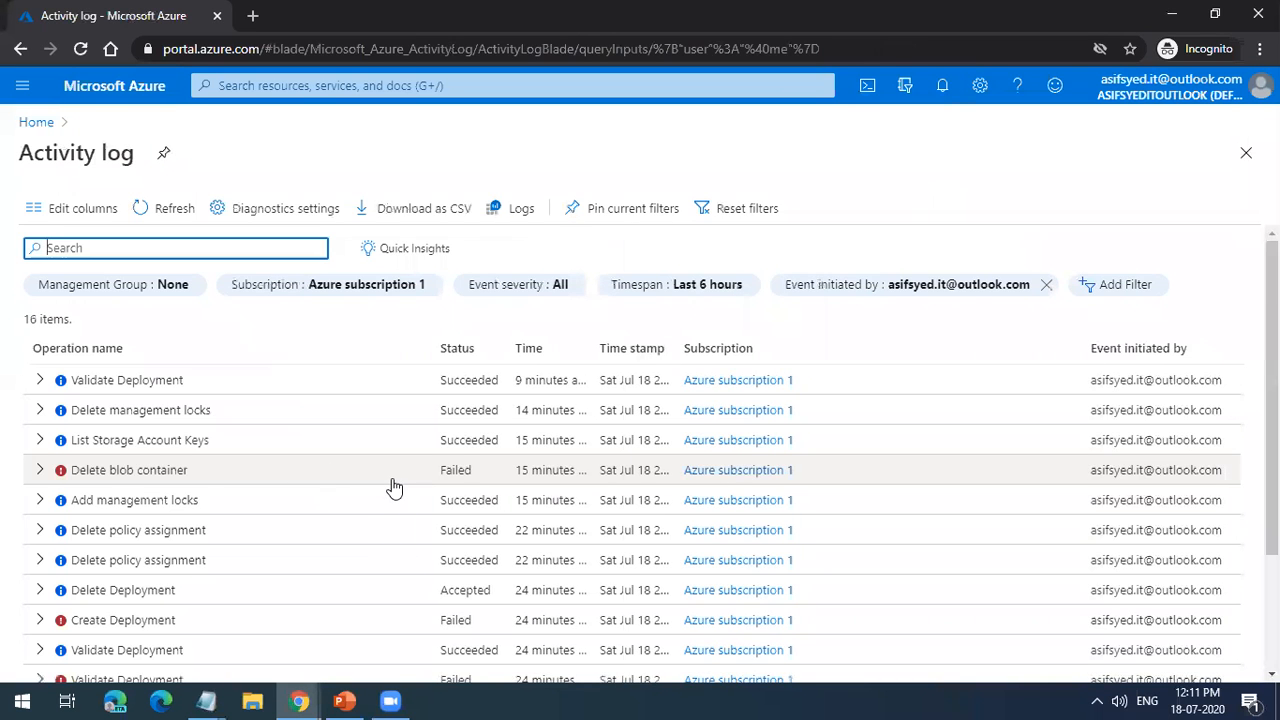
Step: Set the activity log's timespan filter to Last month and look through the listed operations
scroll(394, 487, "down", 2)
scroll(394, 487, "up", 2)
left_click(332, 286)
left_click(335, 290)
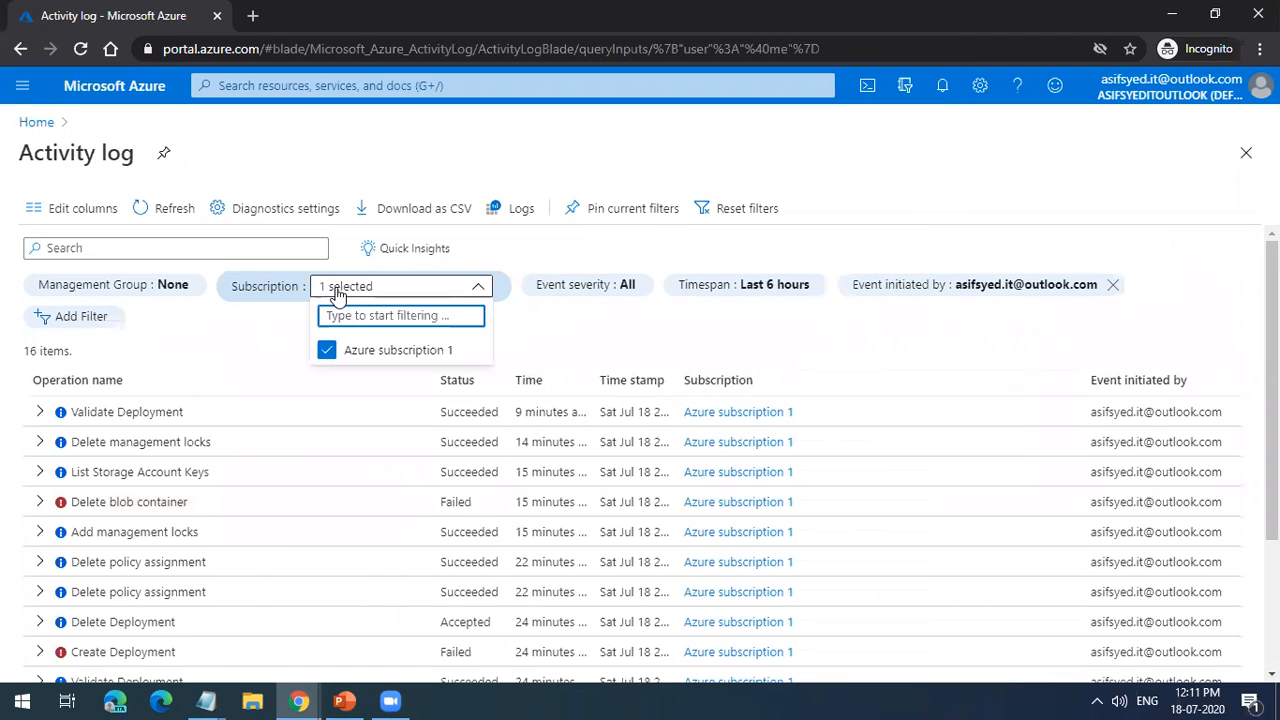
left_click(693, 285)
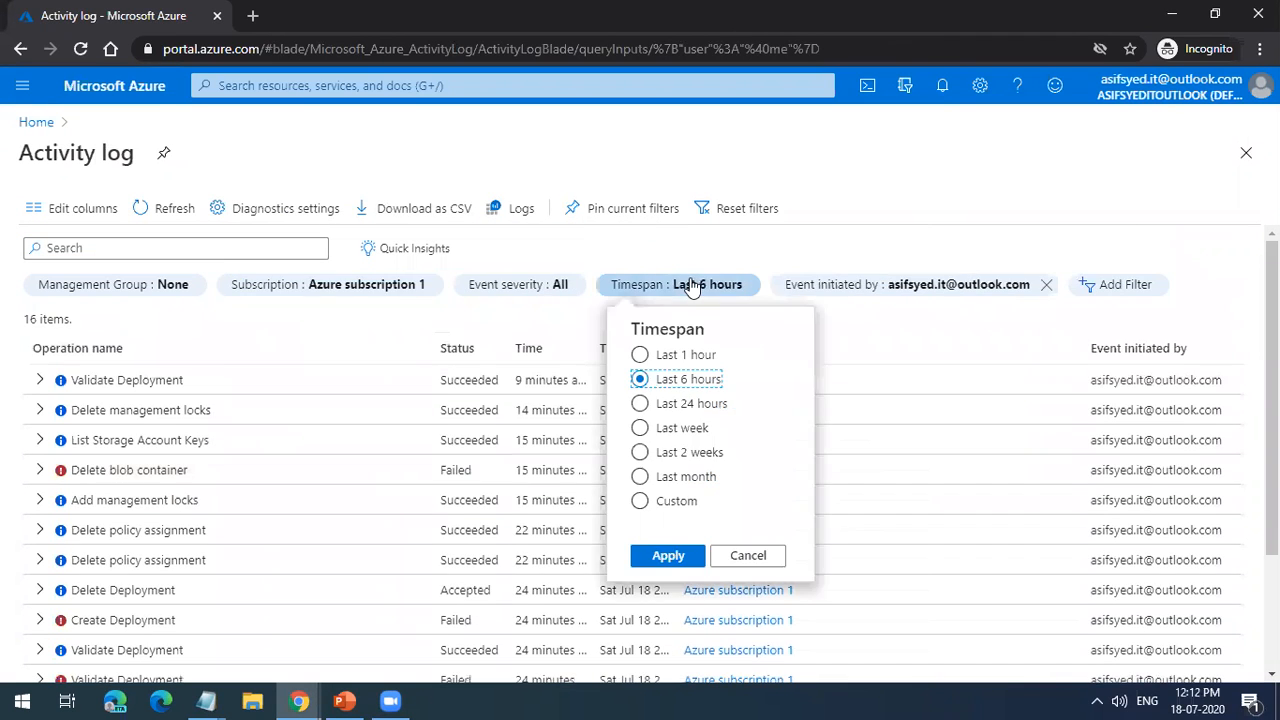
left_click(673, 476)
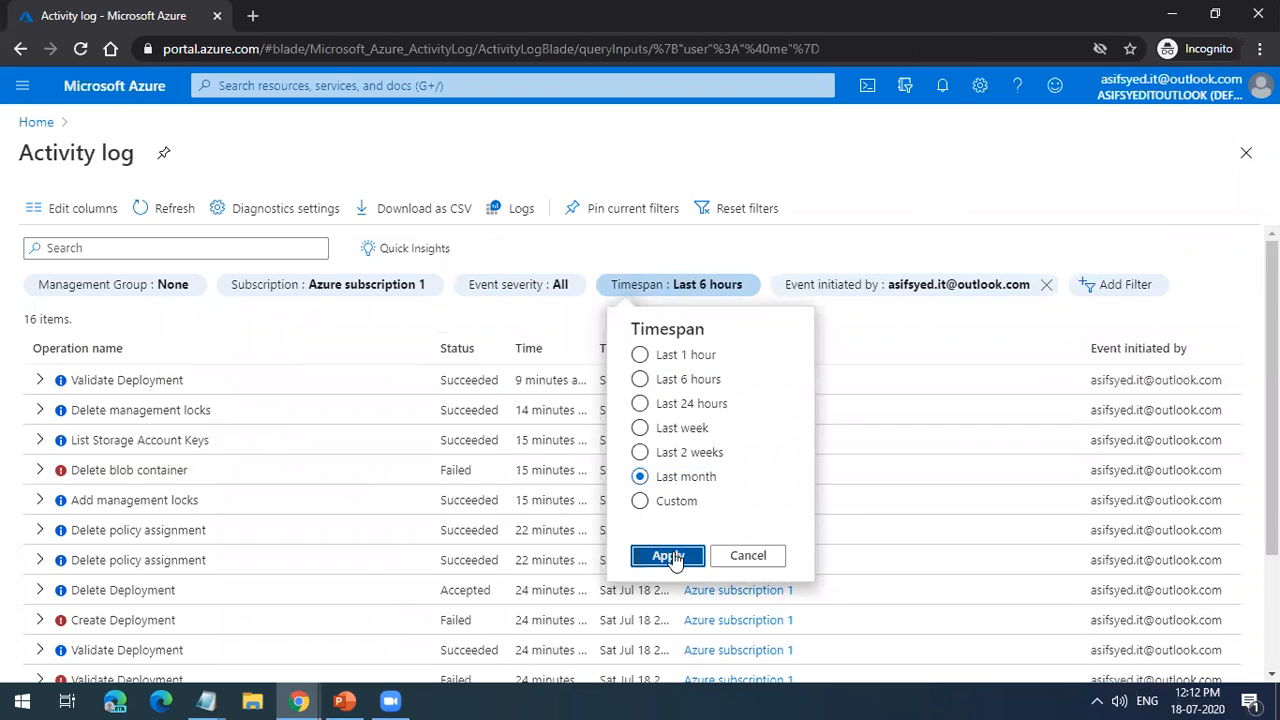
left_click(668, 556)
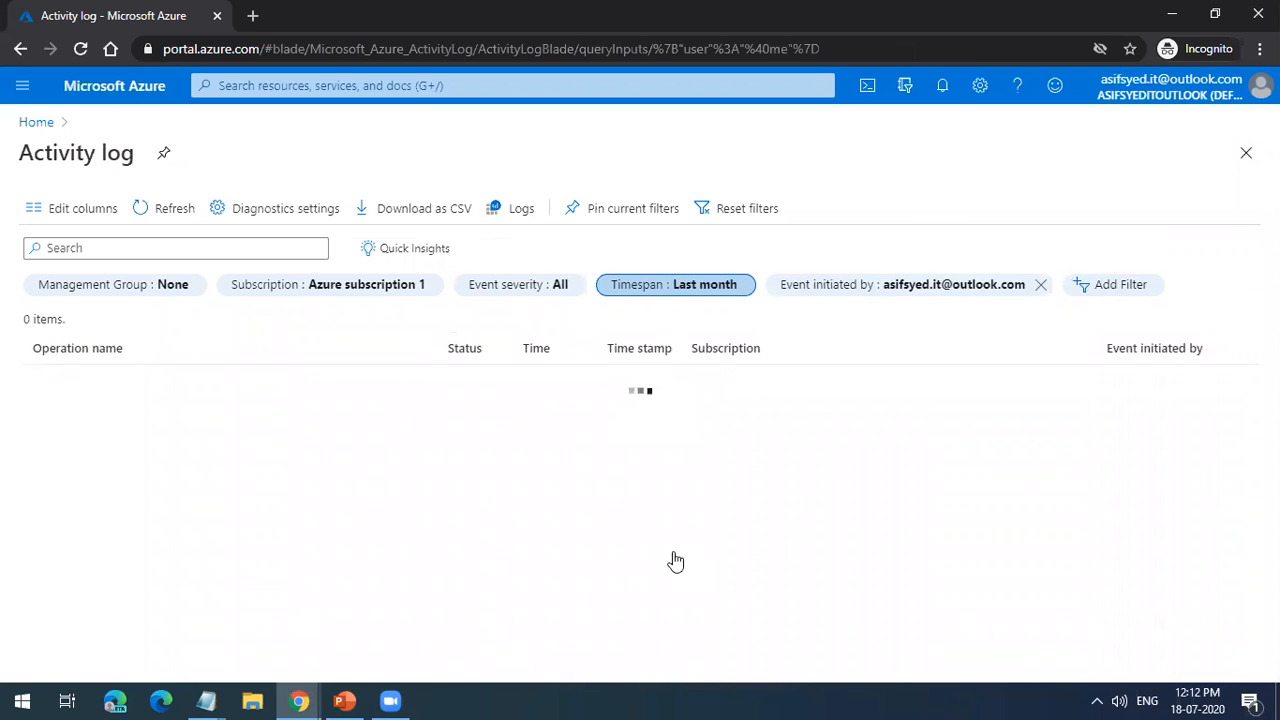
scroll(694, 529, "down", 5)
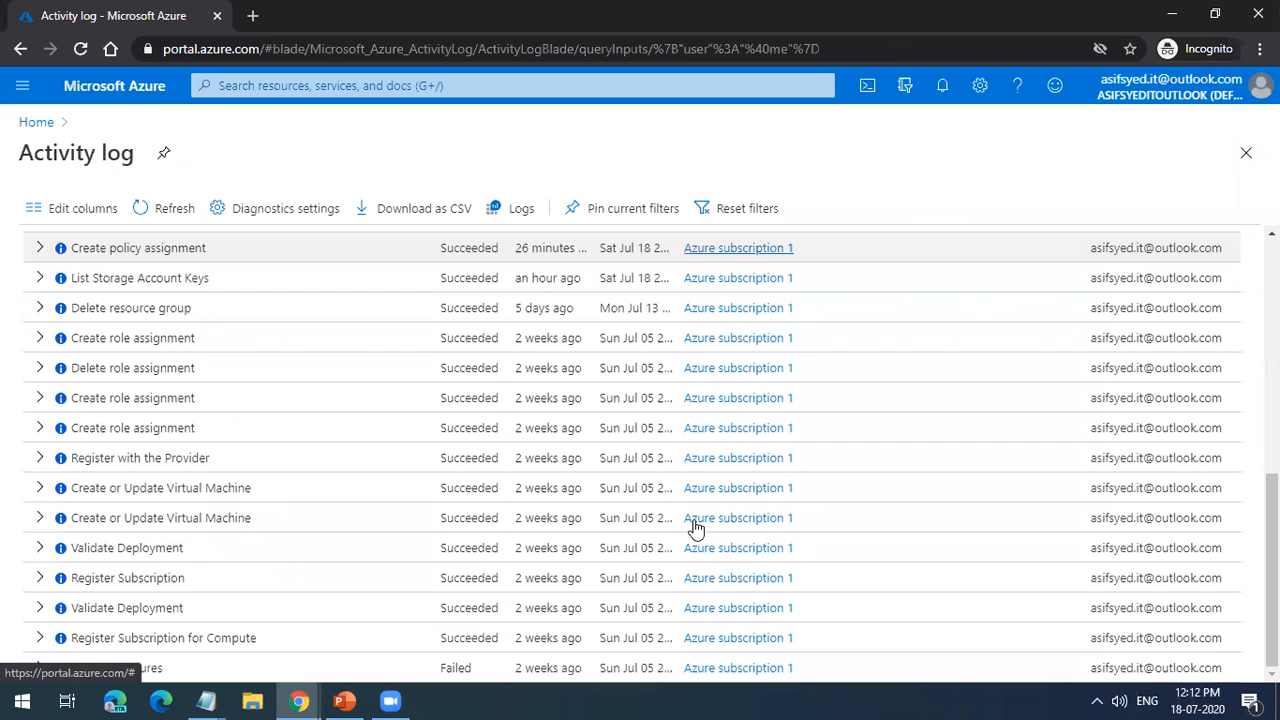
scroll(696, 528, "up", 6)
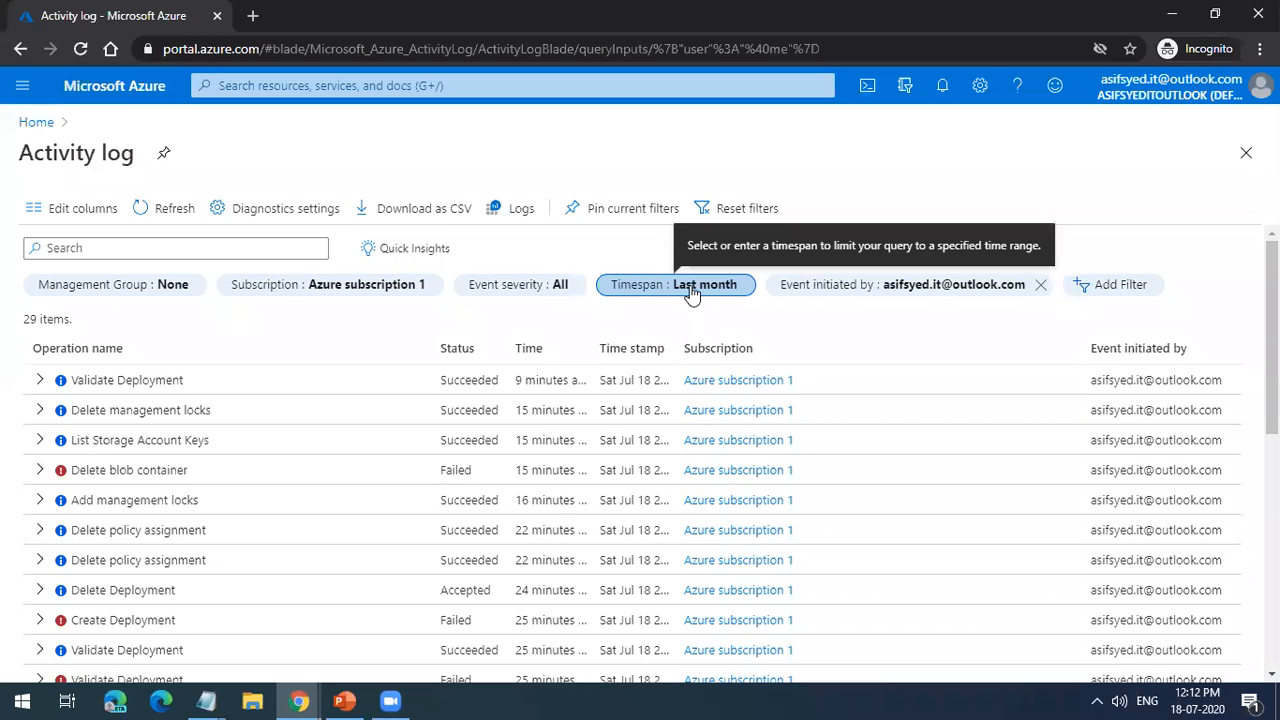
Step: Download the filtered activity log events as a CSV file and open QueryResult.csv in Excel
left_click(437, 208)
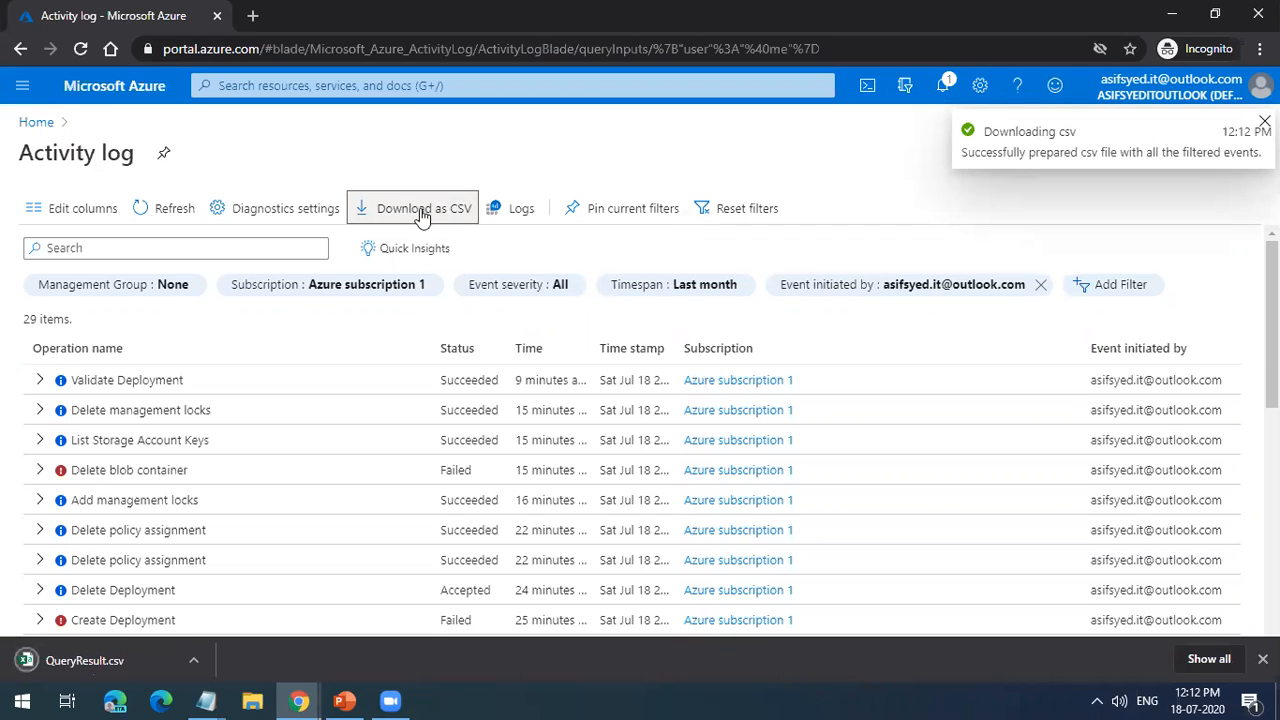
left_click(153, 650)
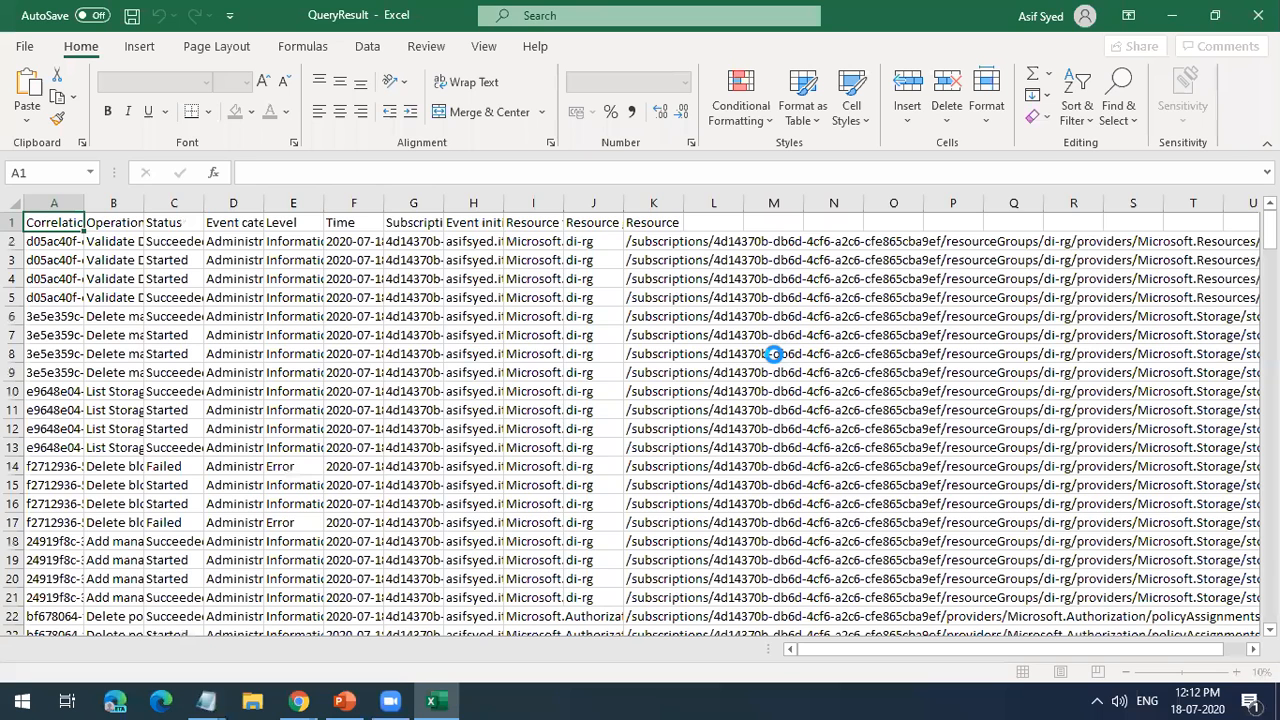
key("ctrl+shift+End")
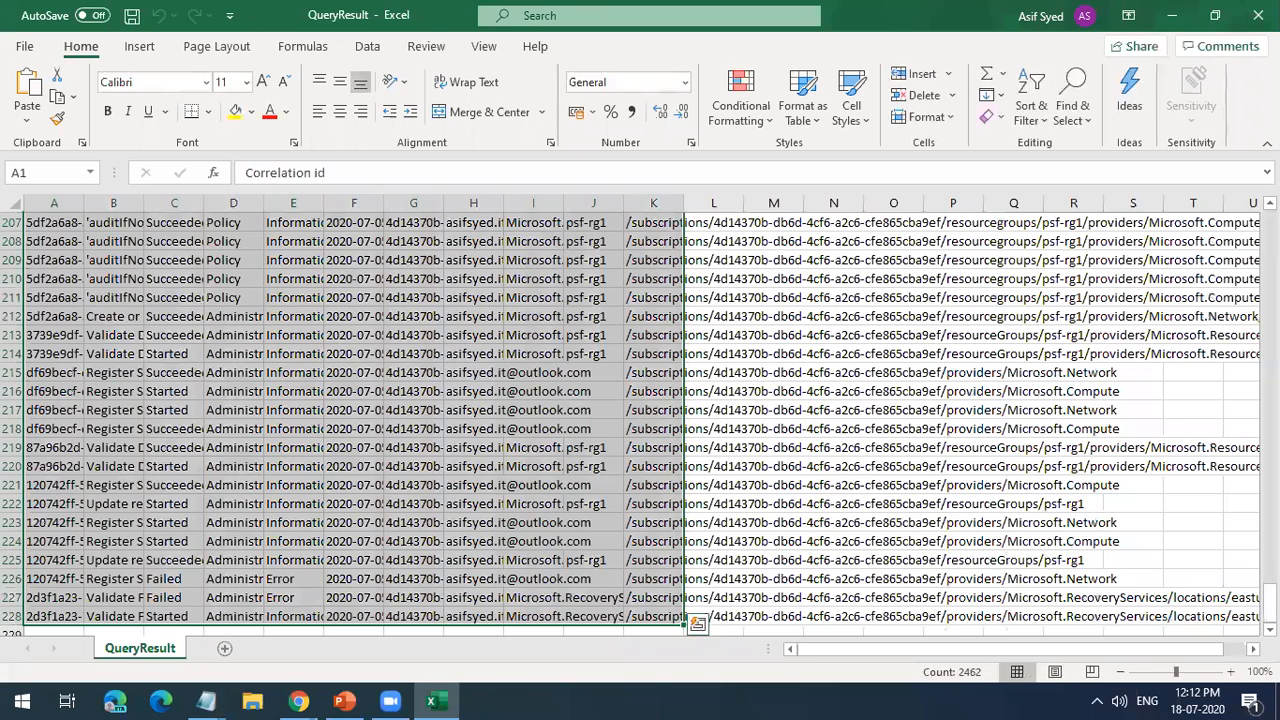
key("alt+o")
key("a")
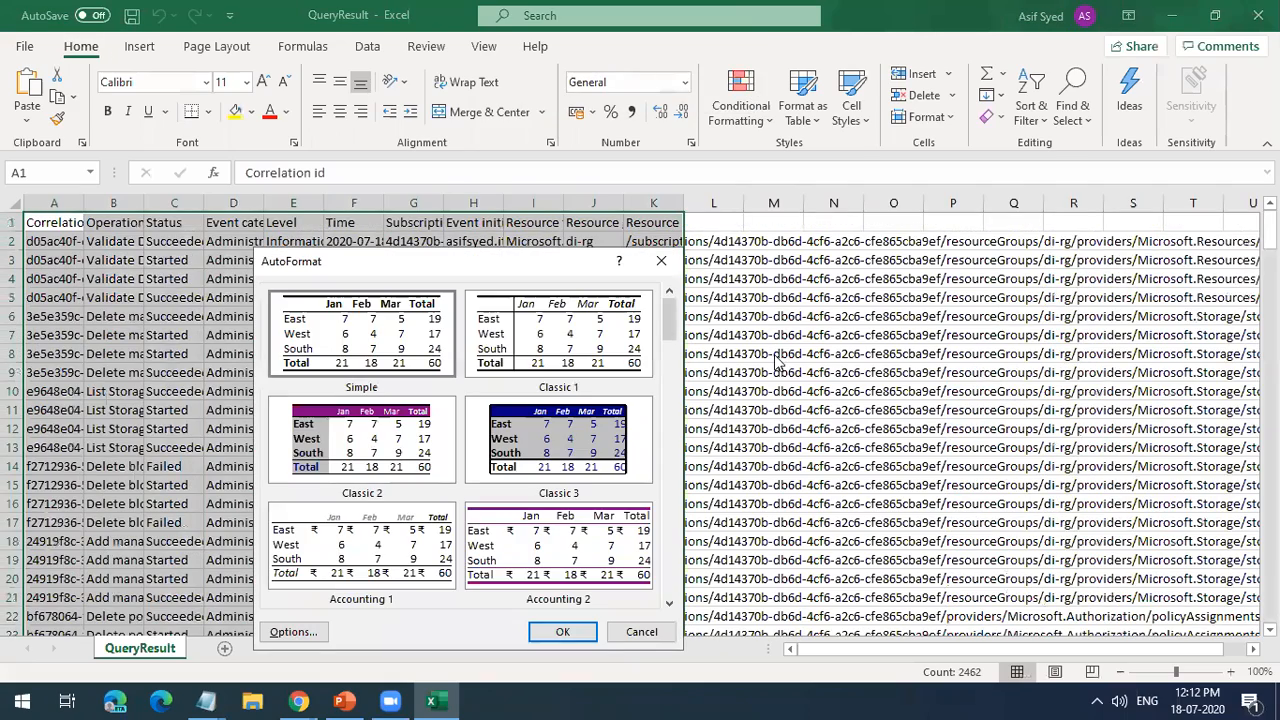
left_click(661, 261)
left_click(618, 375)
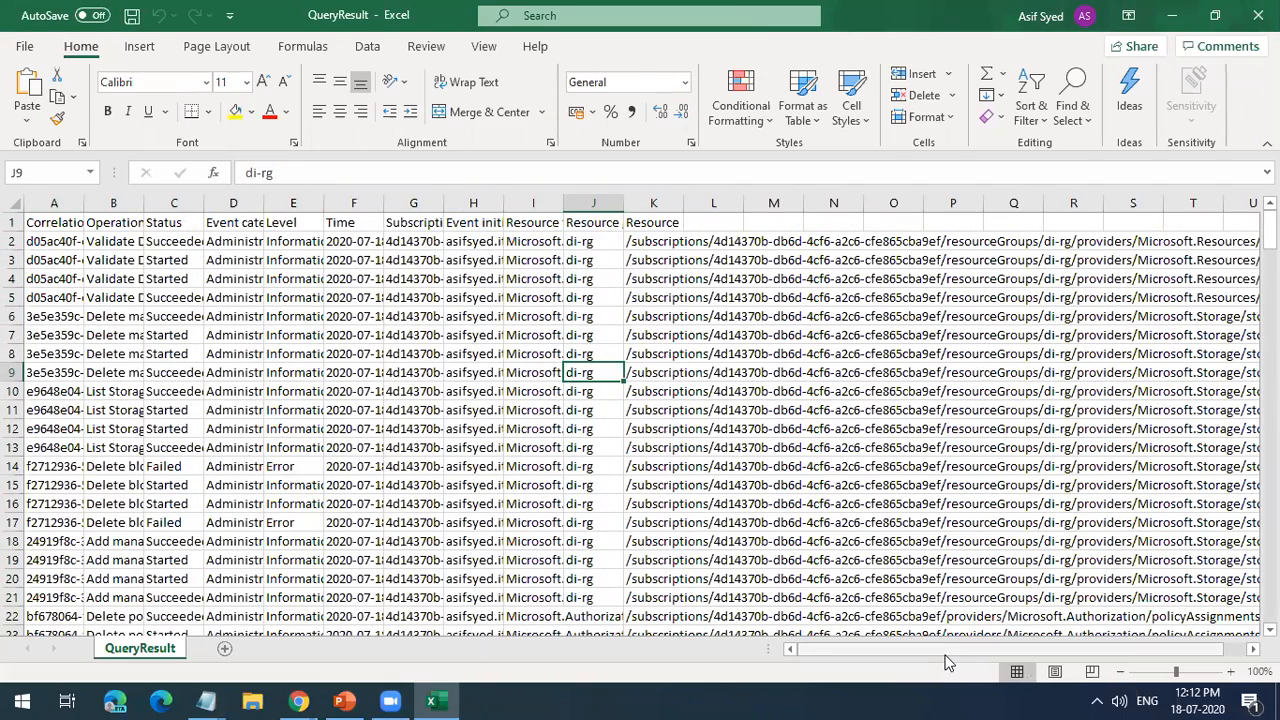
key("ctrl+a")
key("alt+o")
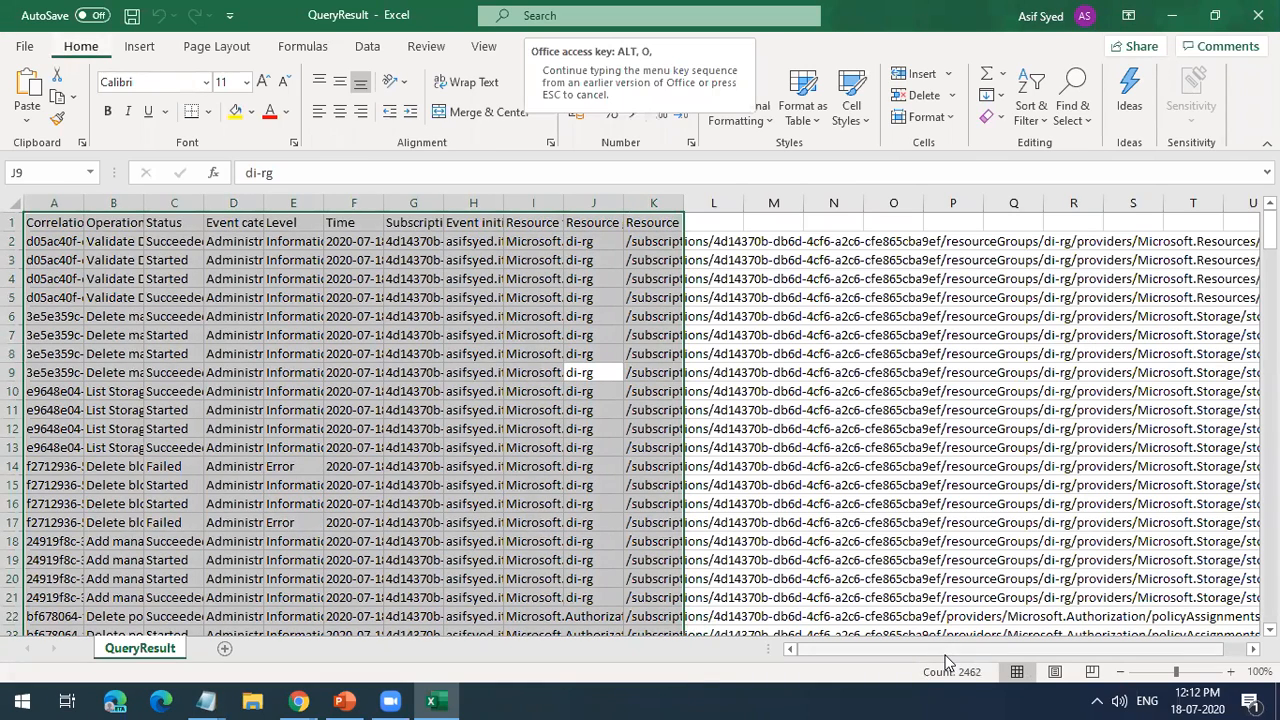
left_click(1147, 397)
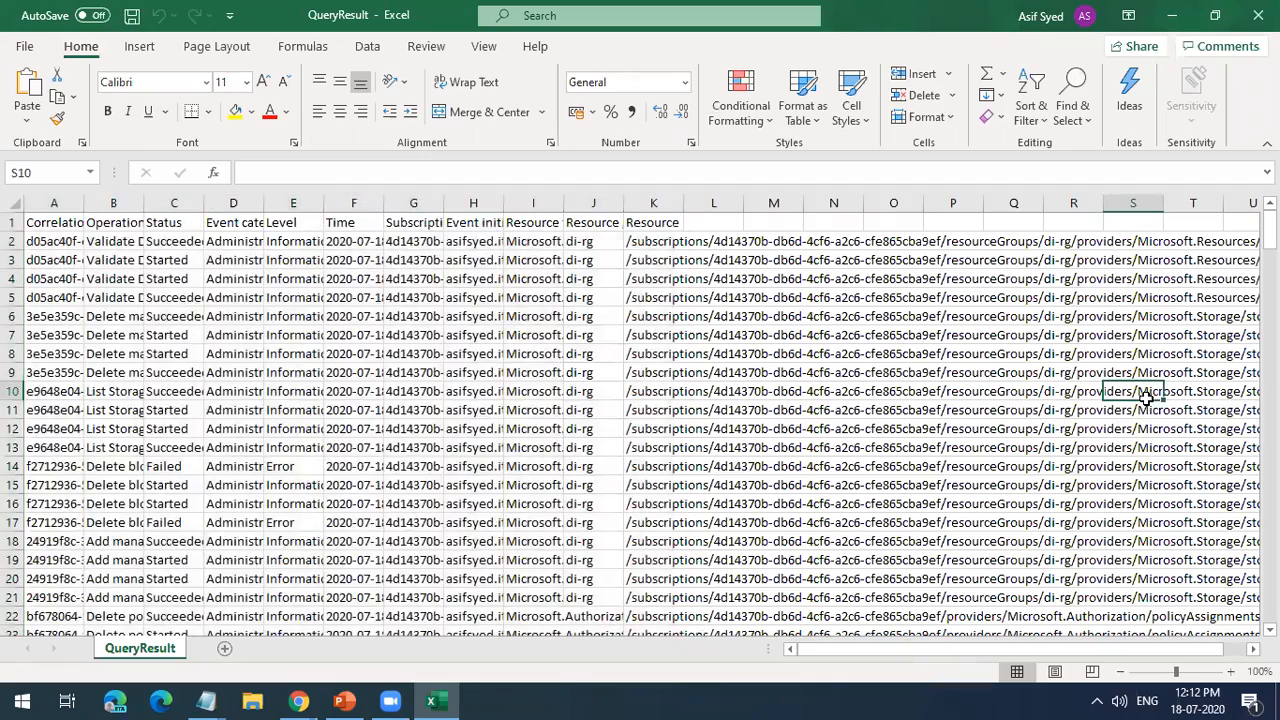
Step: AutoFit the widths of all data columns in the QueryResult sheet
key("ctrl+a")
key("alt+o")
key("c")
key("a")
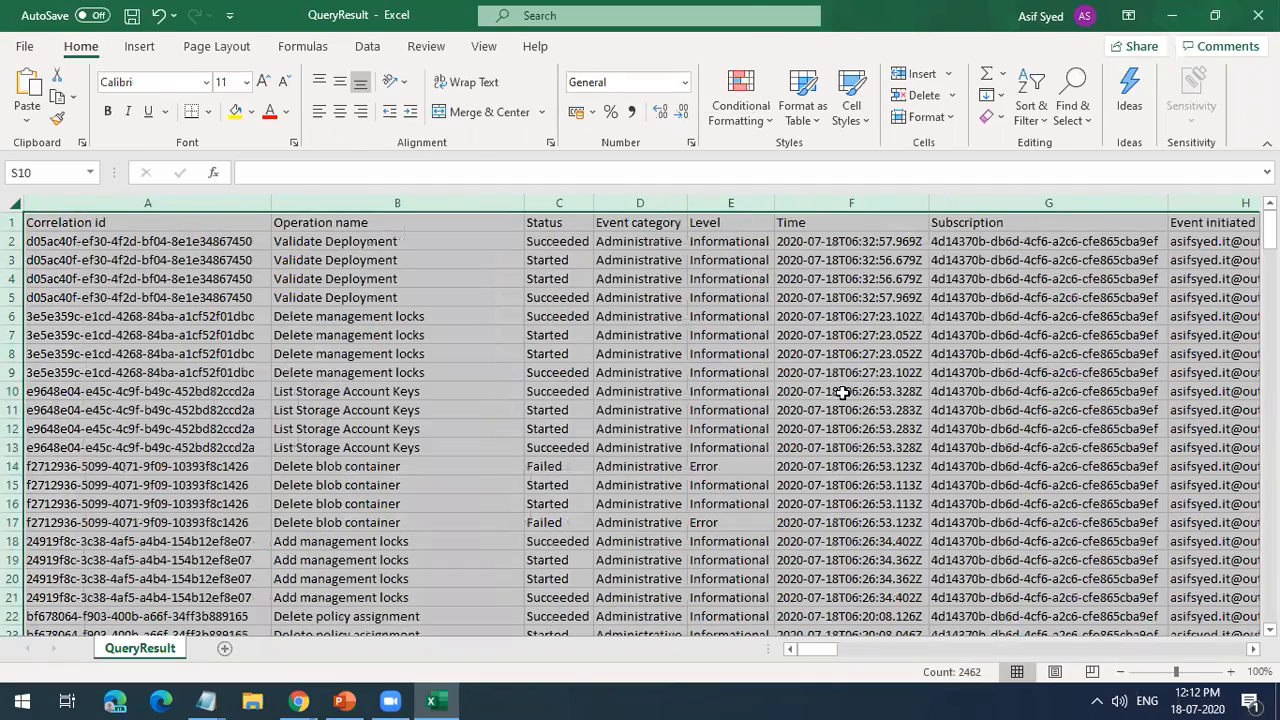
left_click(843, 392)
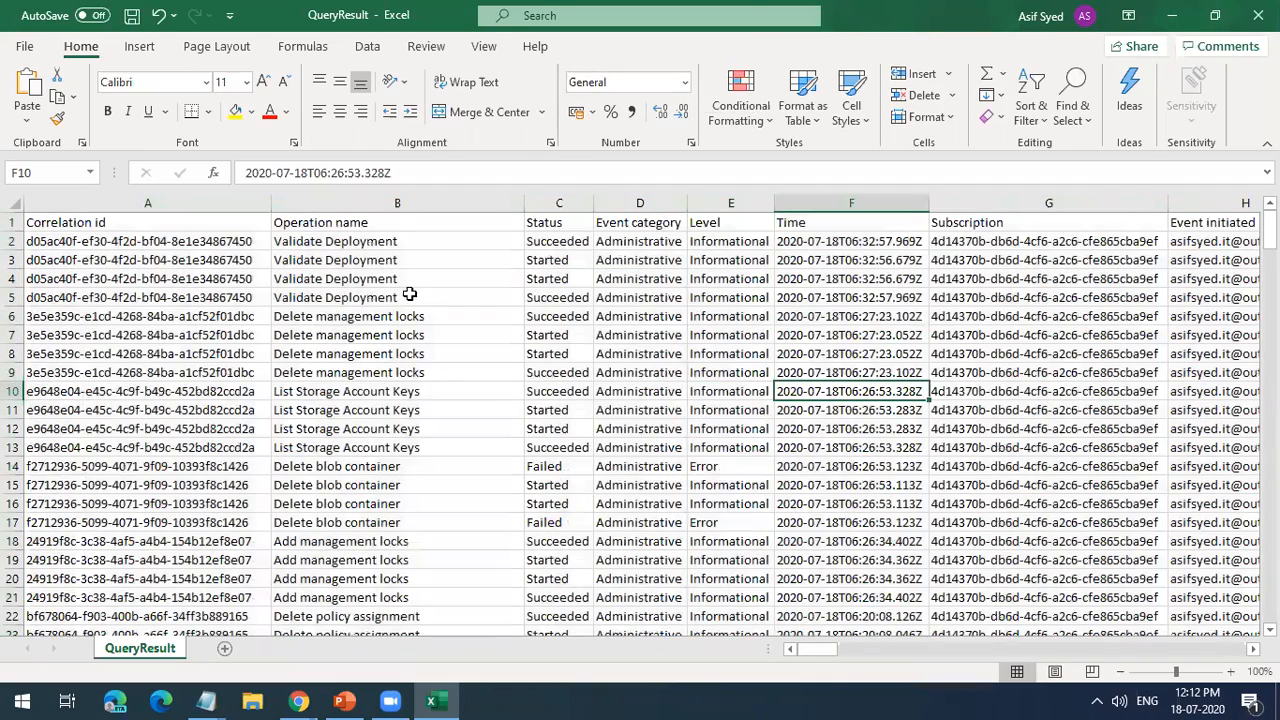
Step: Look through the exported events and their columns in QueryResult, and close the workbook
scroll(409, 294, "down", 11)
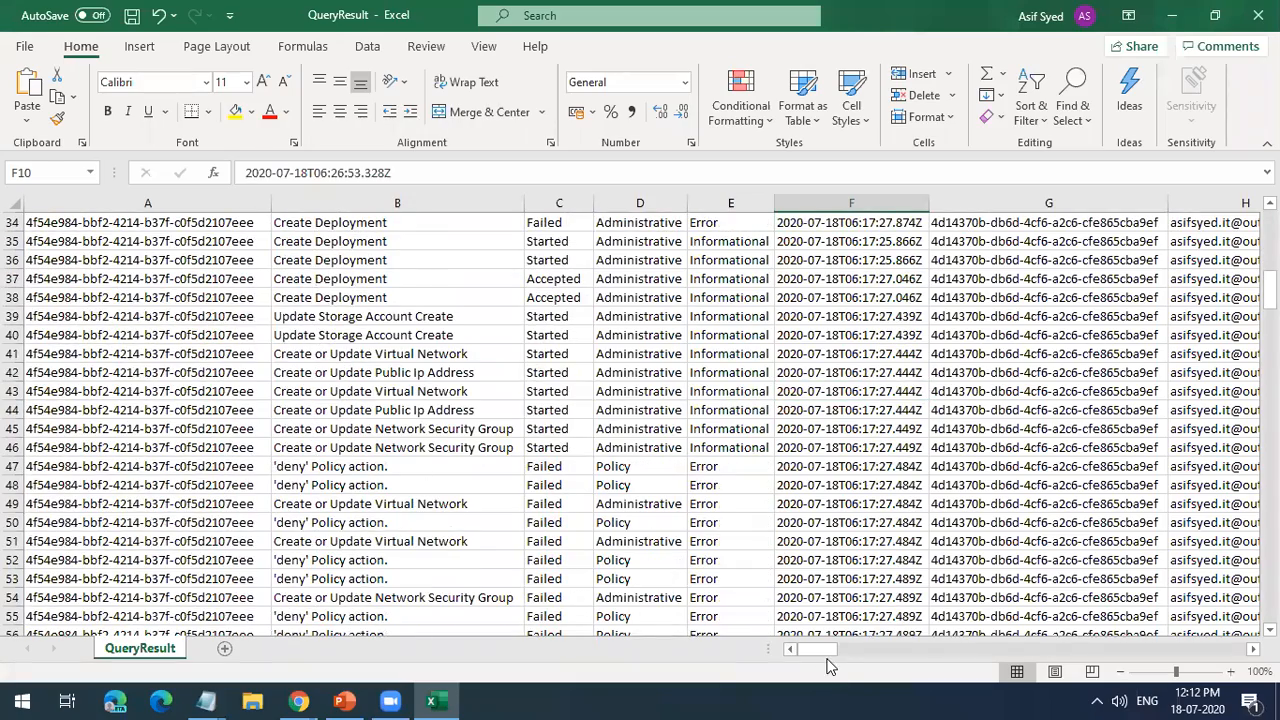
left_click_drag(829, 652, 618, 586)
left_click_drag(1270, 290, 1270, 235)
left_click(1258, 15)
left_click(652, 371)
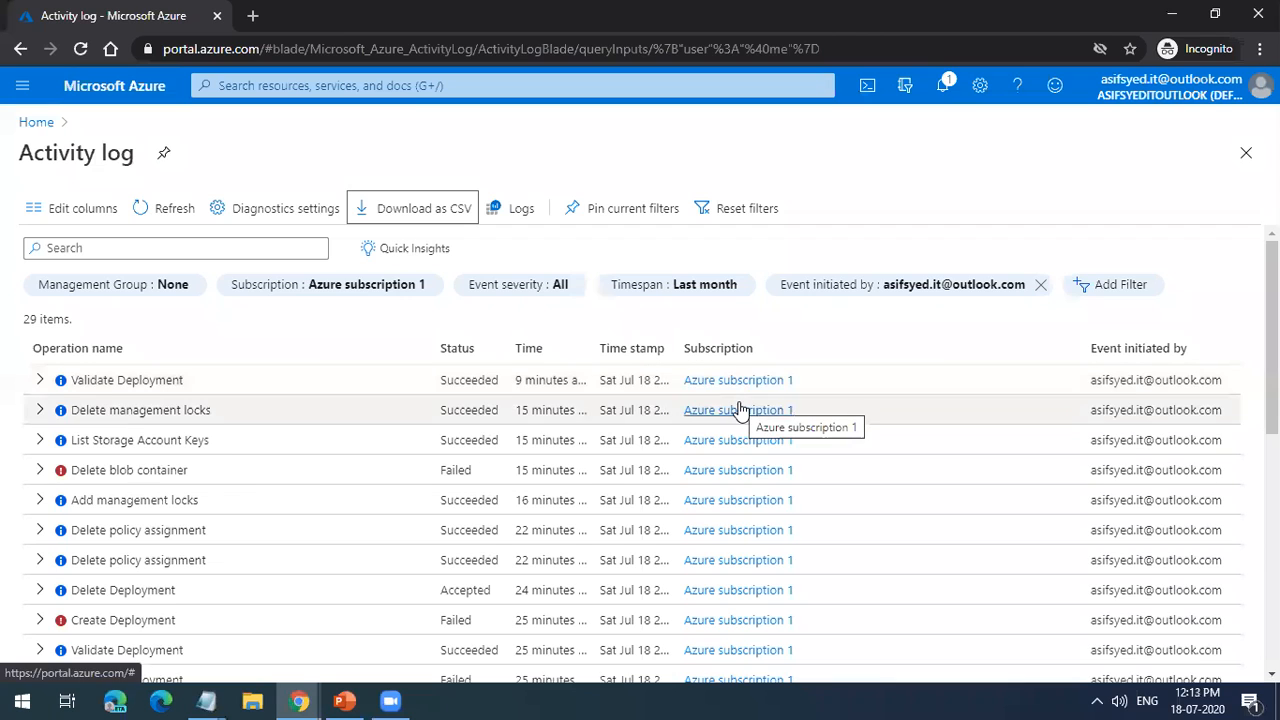
Step: Review the last month's operations in the portal's activity log and close it to return to the portal home page
scroll(740, 410, "down", 4)
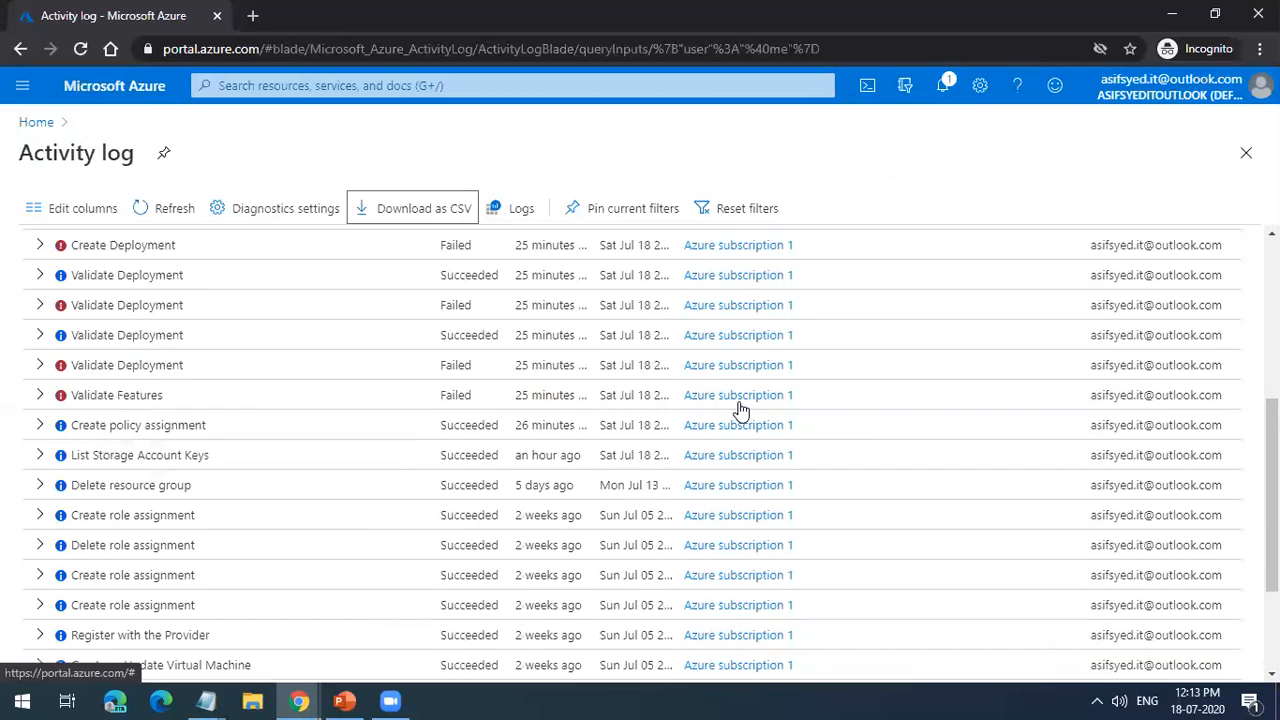
scroll(730, 415, "down", 2)
scroll(261, 400, "up", 8)
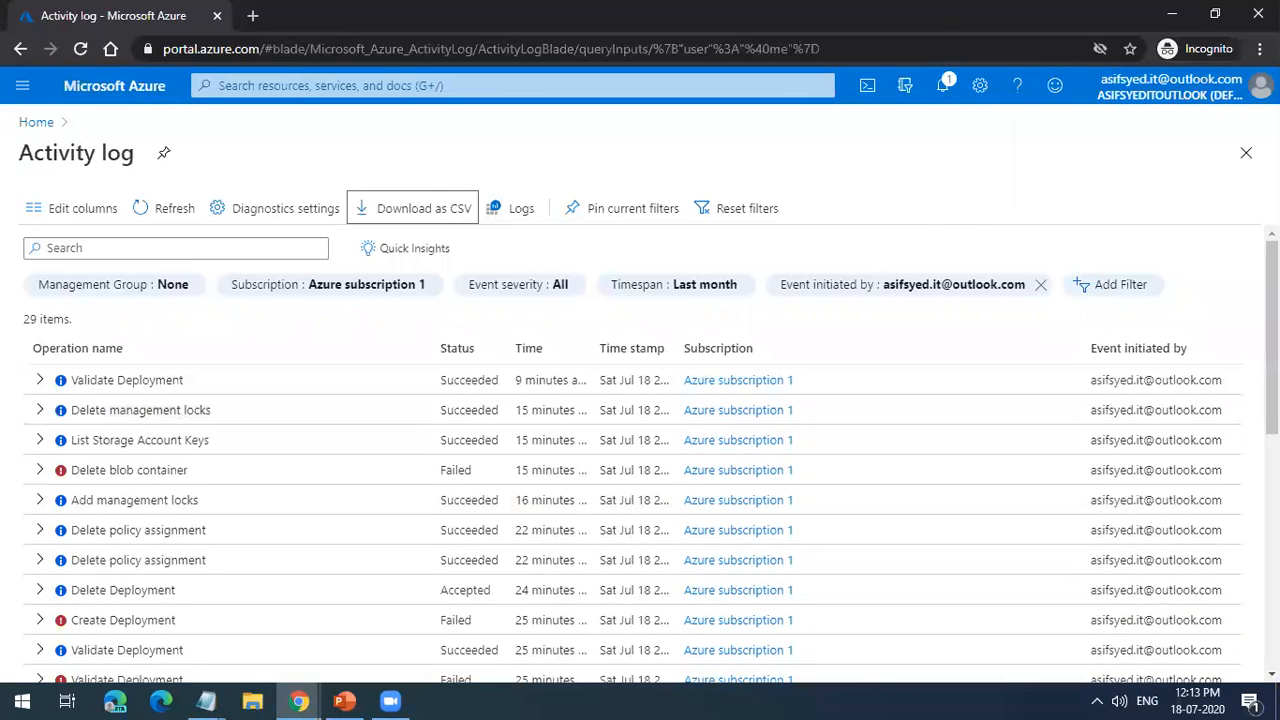
left_click(1246, 152)
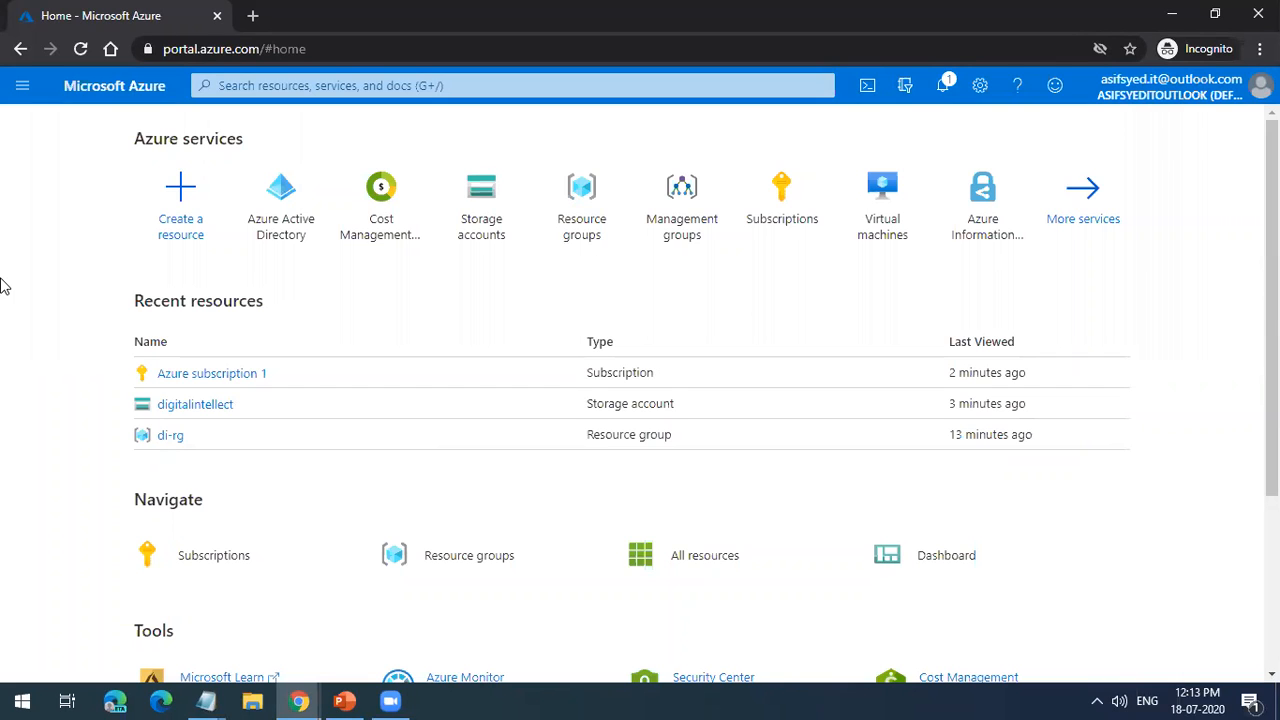
Step: Switch to PowerPoint to show the Module 4 – Virtual Machines slide, and bring up the Chrome window with the Azure free account page
mouse_move(467, 228)
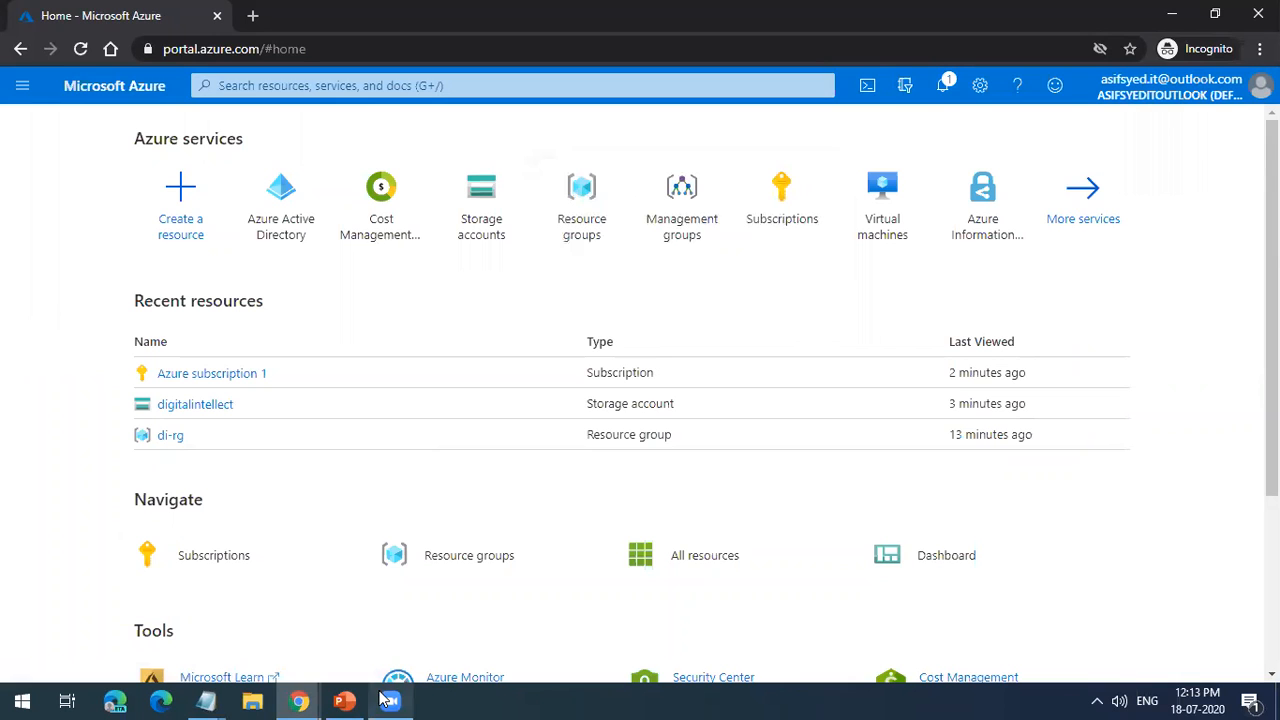
left_click(344, 700)
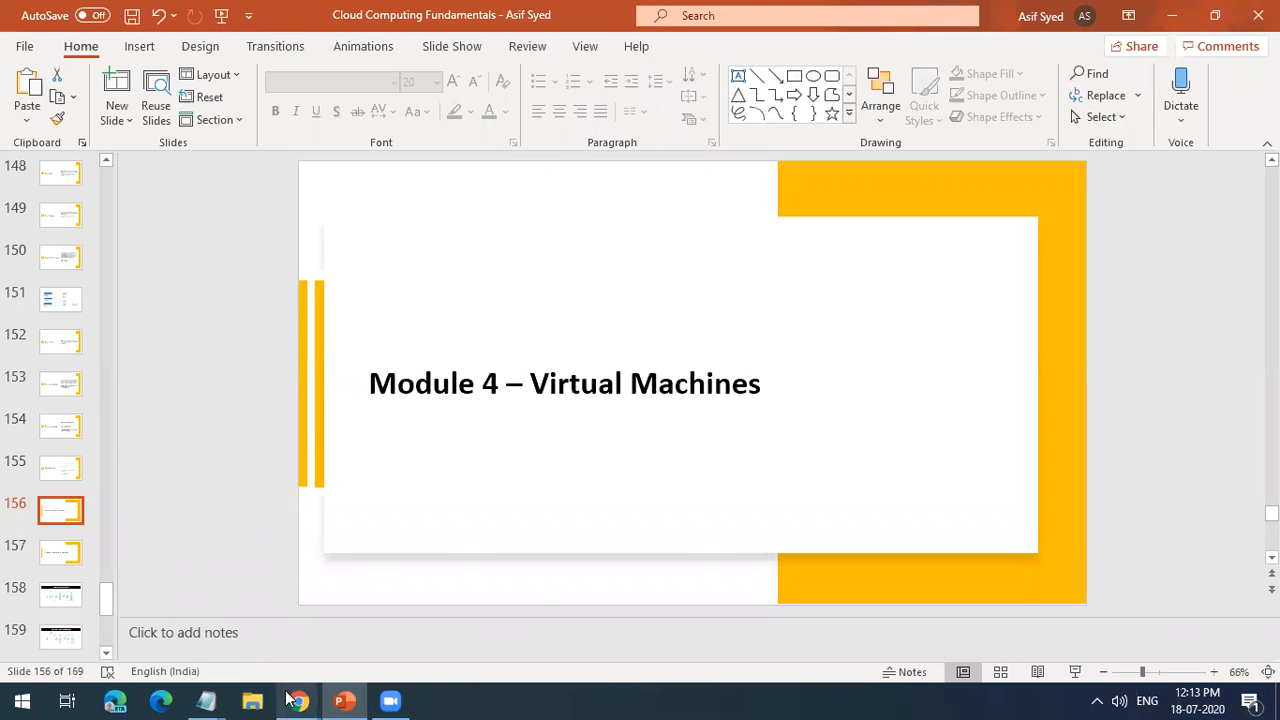
mouse_move(298, 700)
left_click(183, 636)
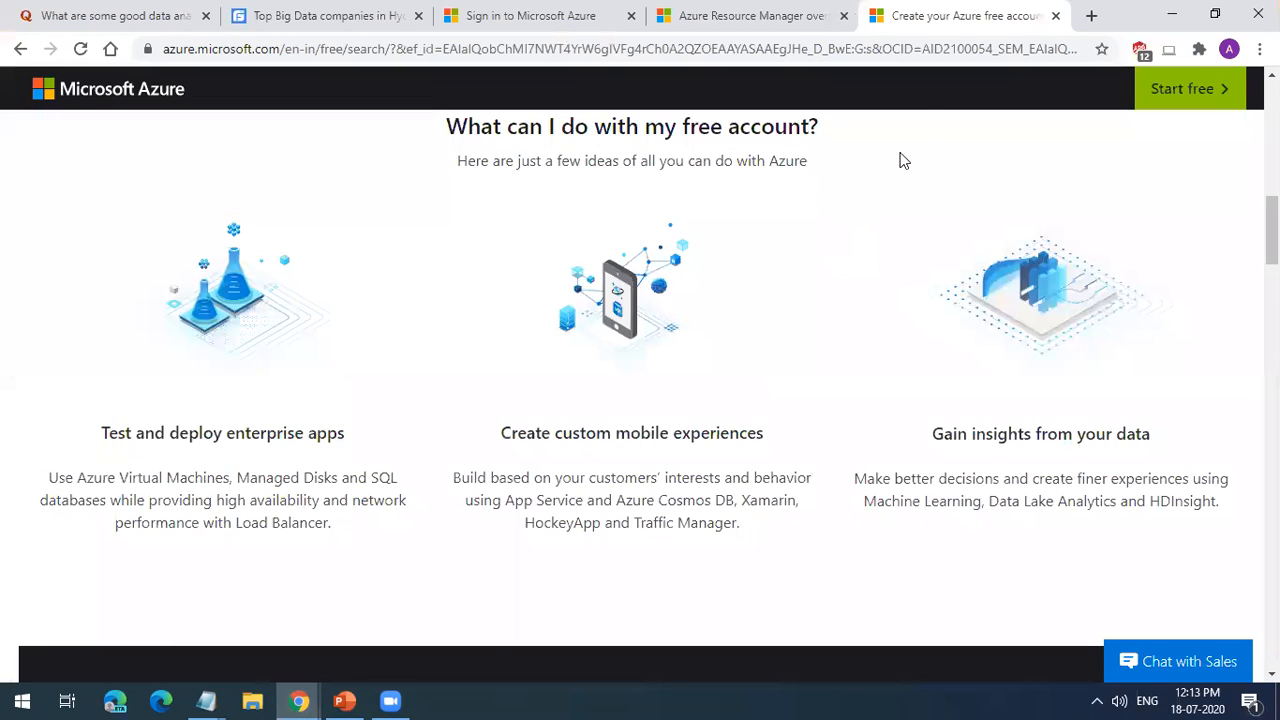
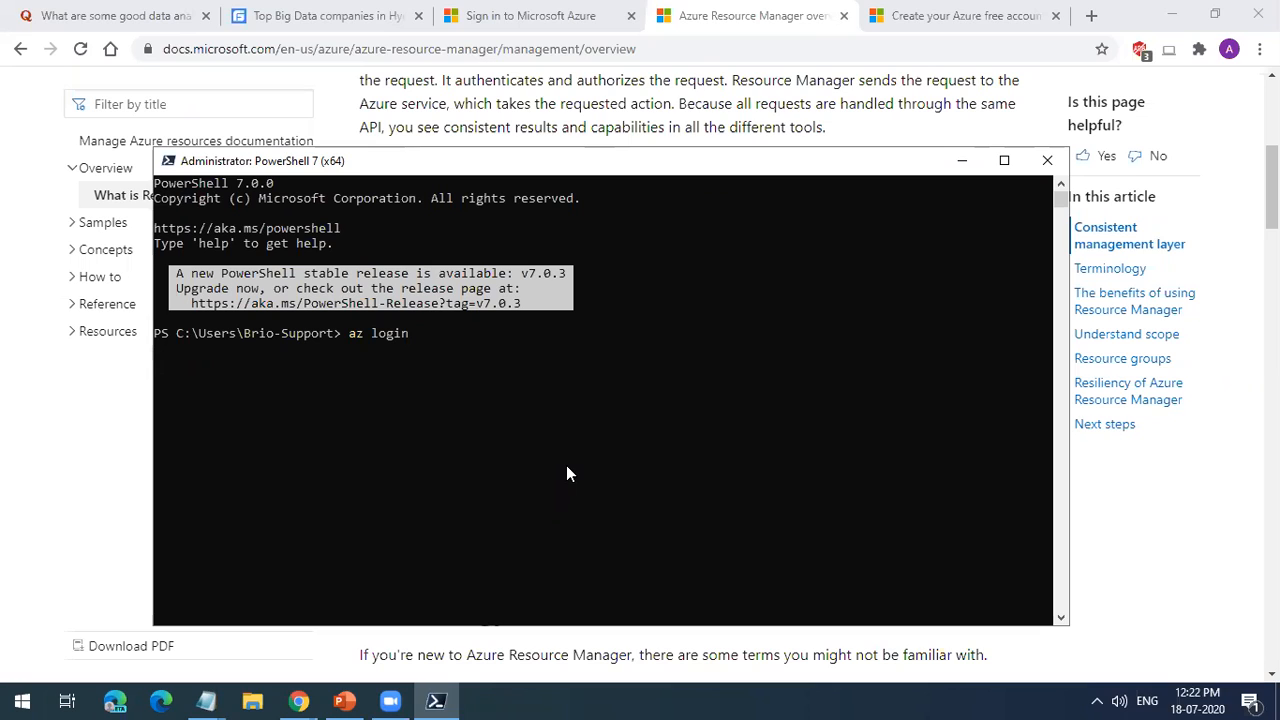
Step: Run az login in a maximized PowerShell window, sign in with the personal Outlook account by entering its password, and close the login page
left_click(1002, 161)
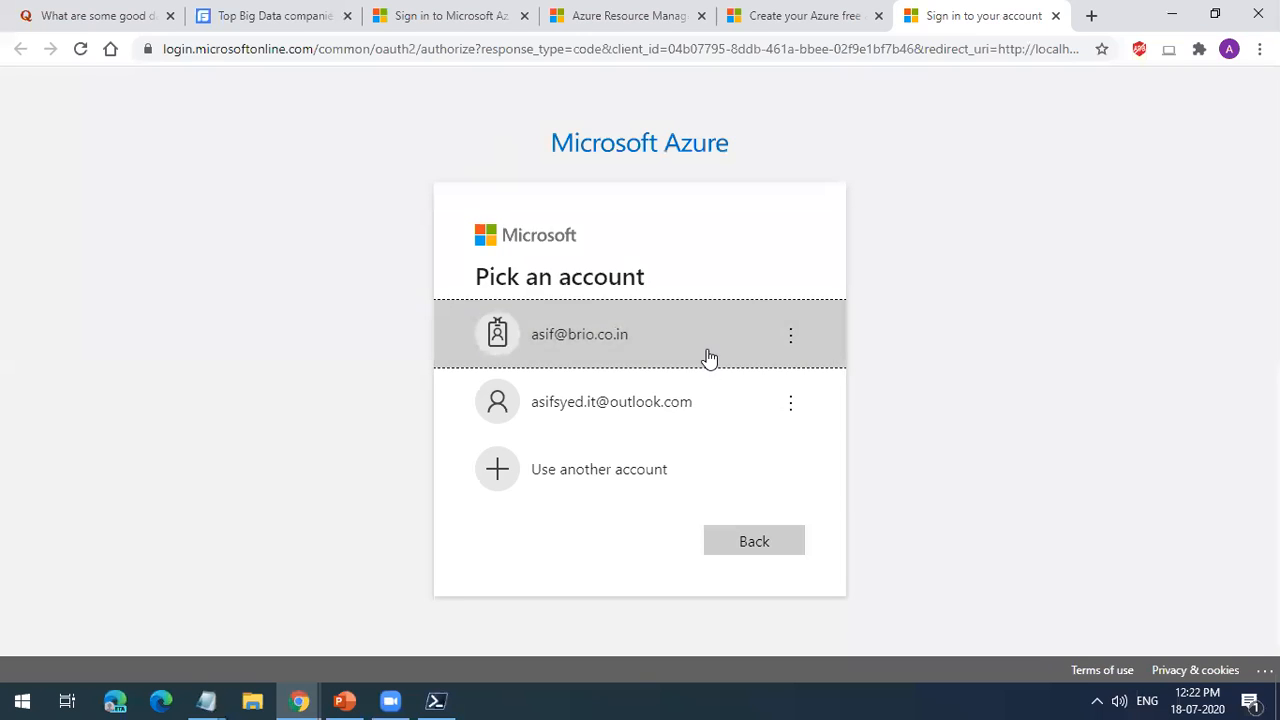
left_click(707, 352)
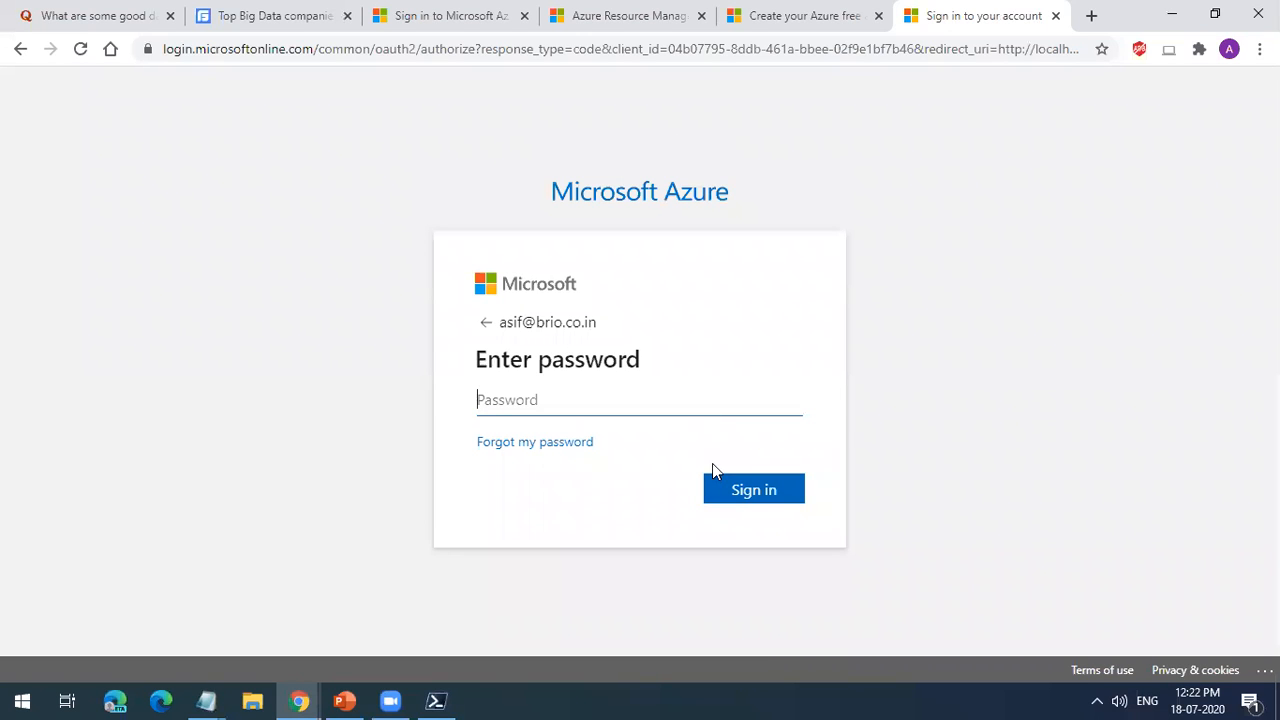
type("**")
left_click(562, 328)
left_click(603, 397)
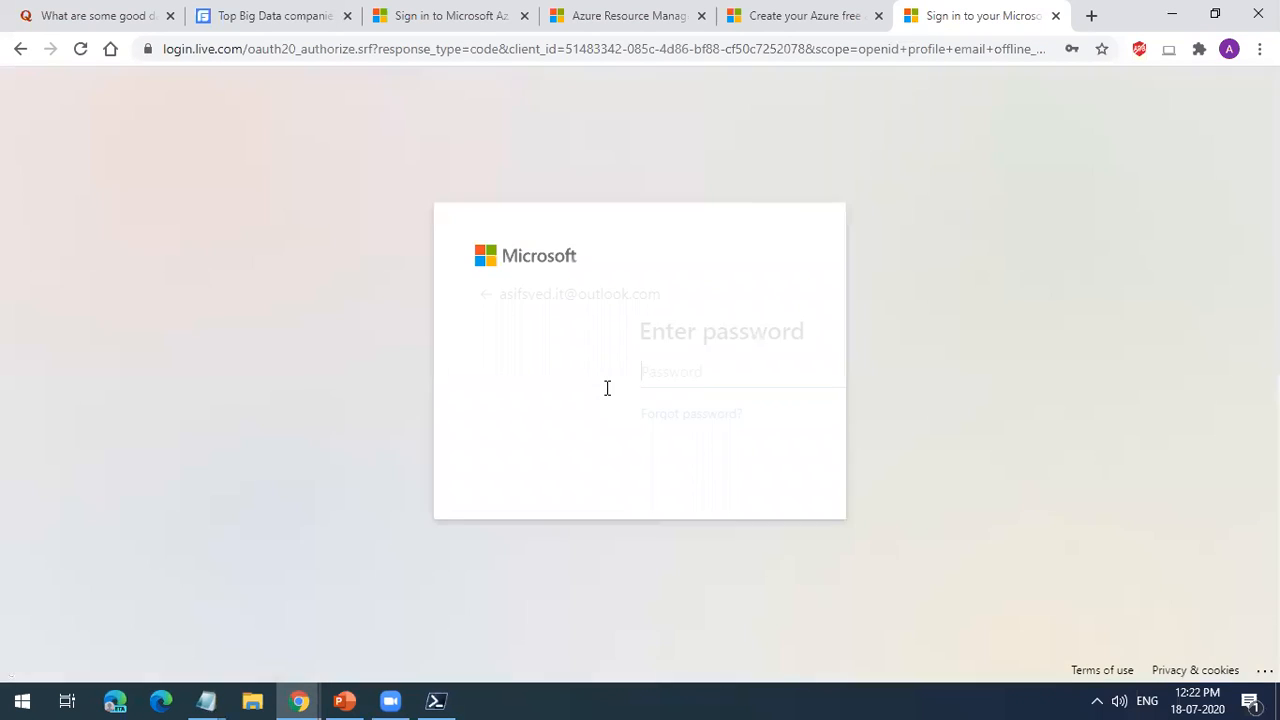
type("••••••")
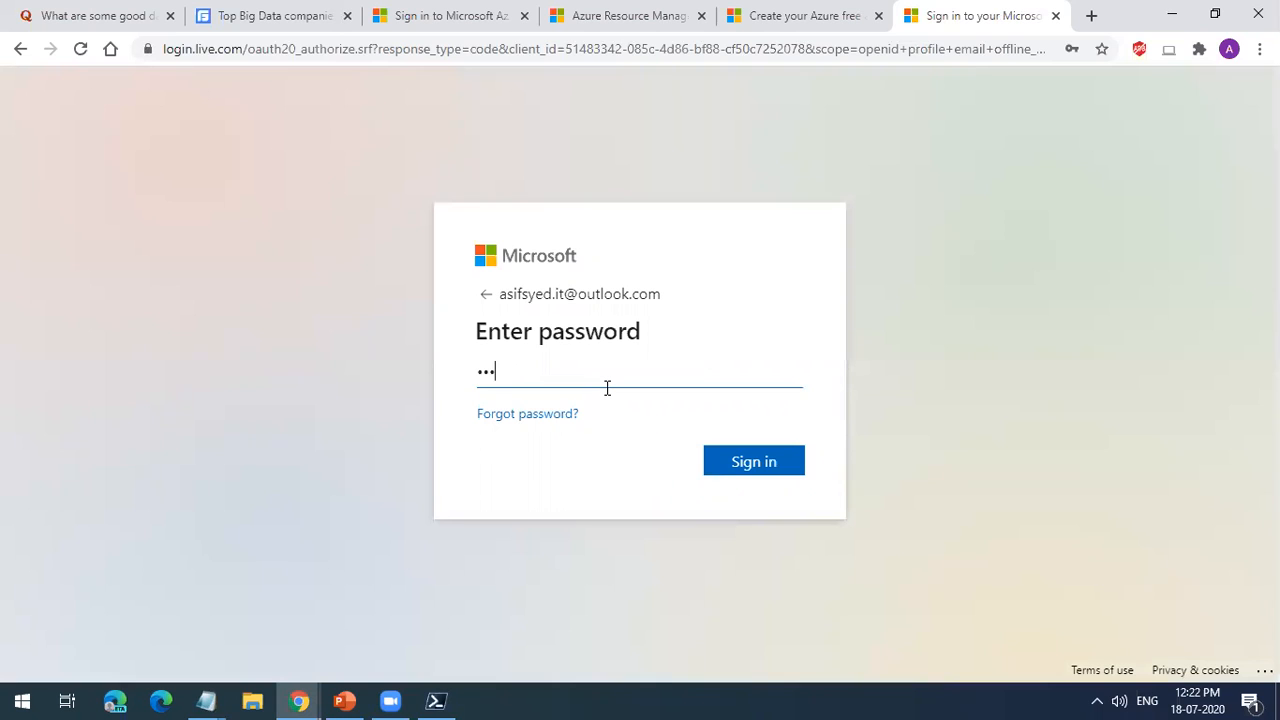
type("•••••••••")
key("Return")
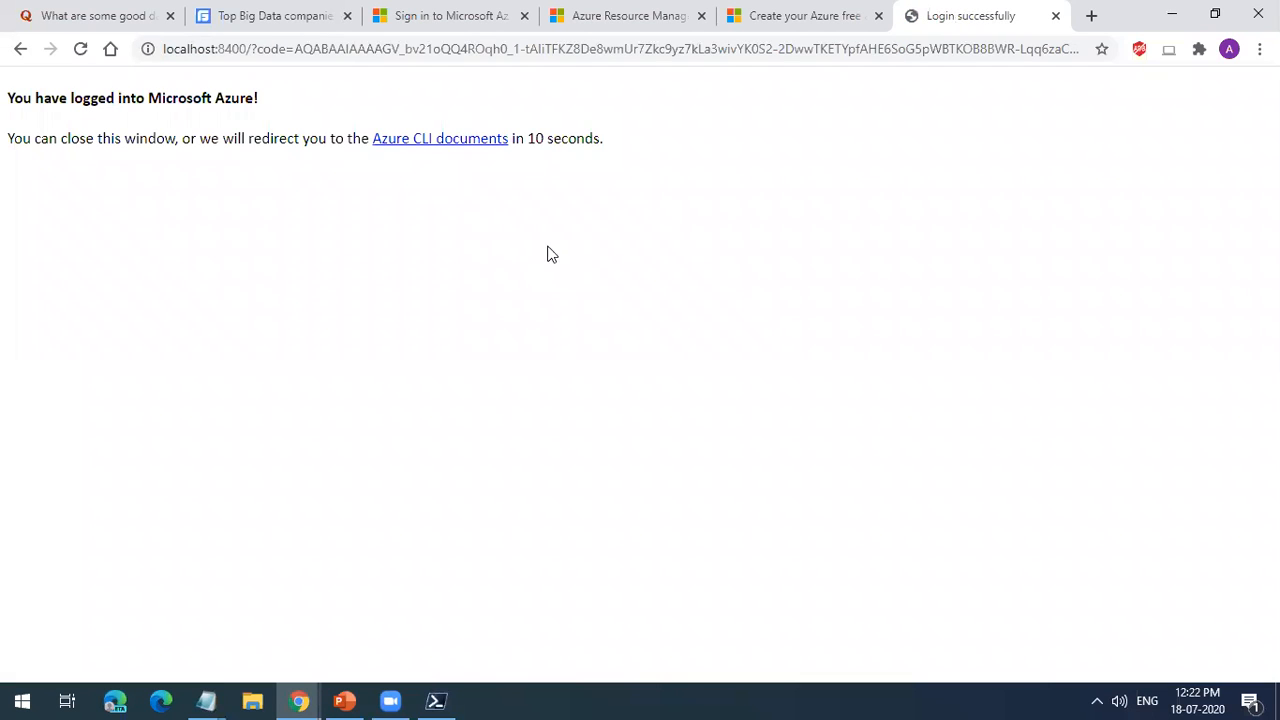
left_click(1055, 16)
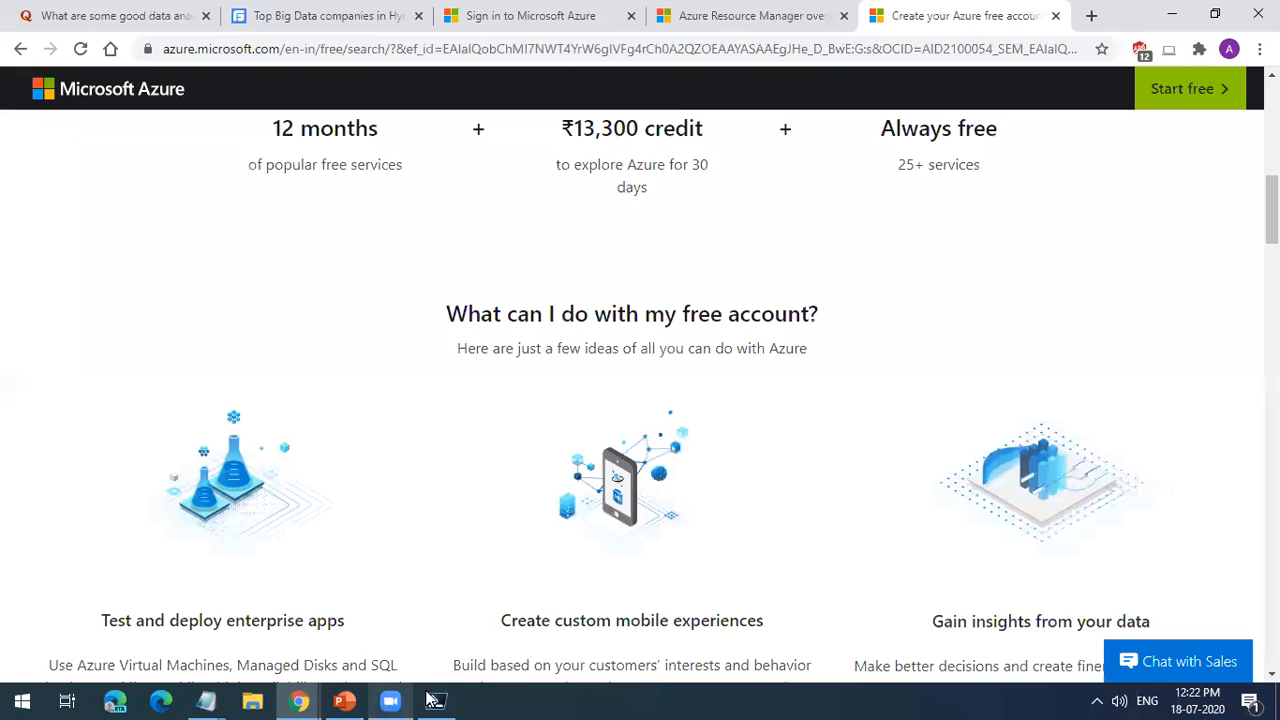
Step: Switch to PowerShell and examine the home tenant ID and the signed-in user's name in the az login output
left_click(435, 700)
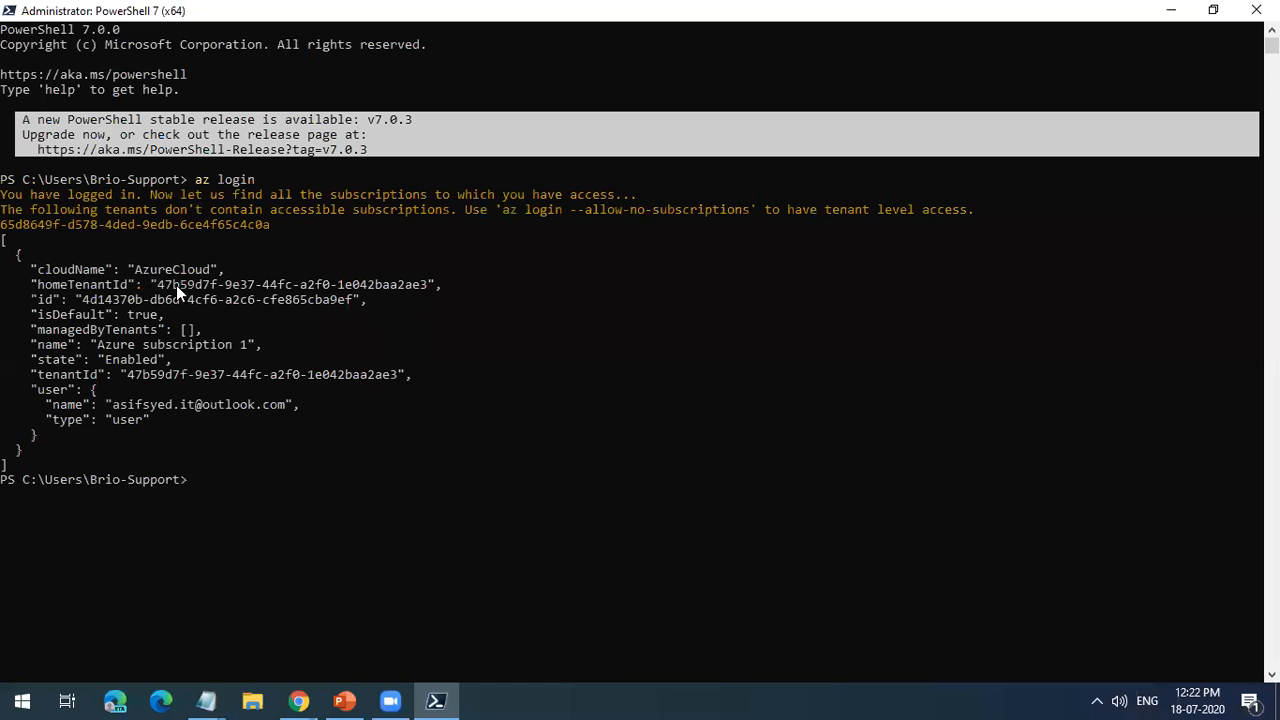
left_click_drag(167, 287, 422, 284)
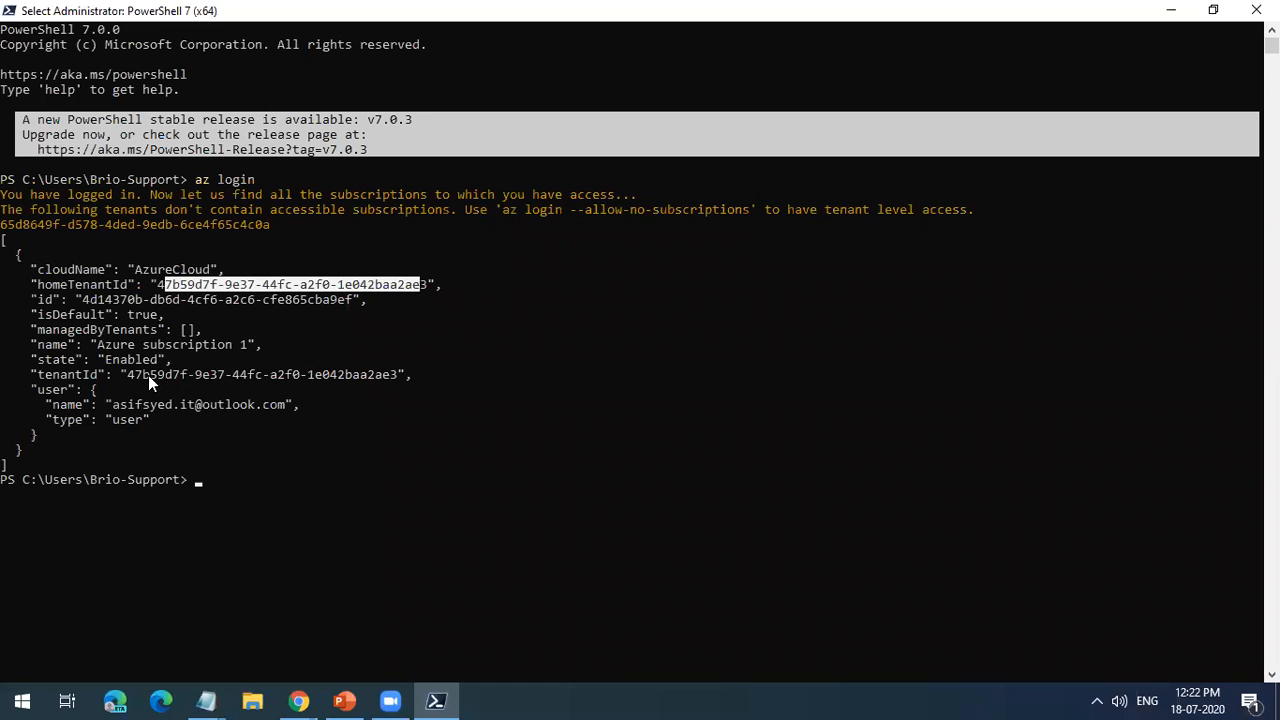
left_click_drag(113, 405, 278, 410)
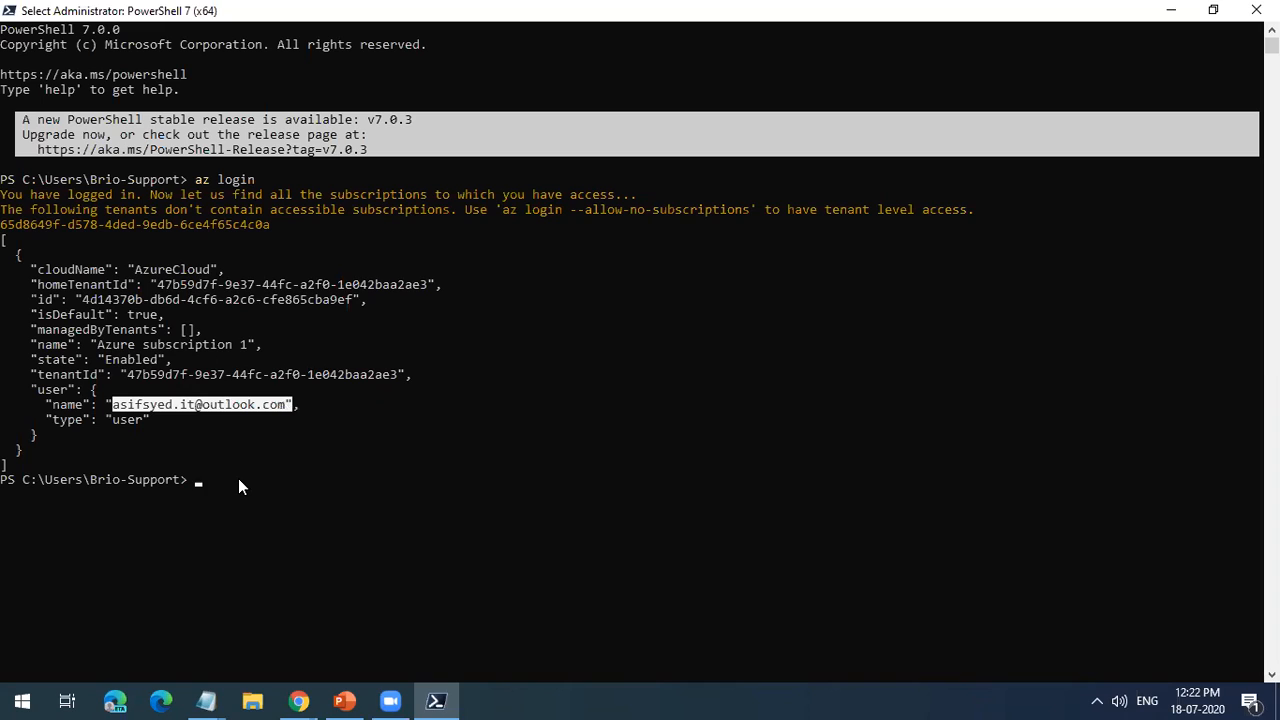
Step: Cut the resource group creation command from the Notepad notes and run az group create -l eastus -n PSFdemo2 in PowerShell
mouse_move(206, 700)
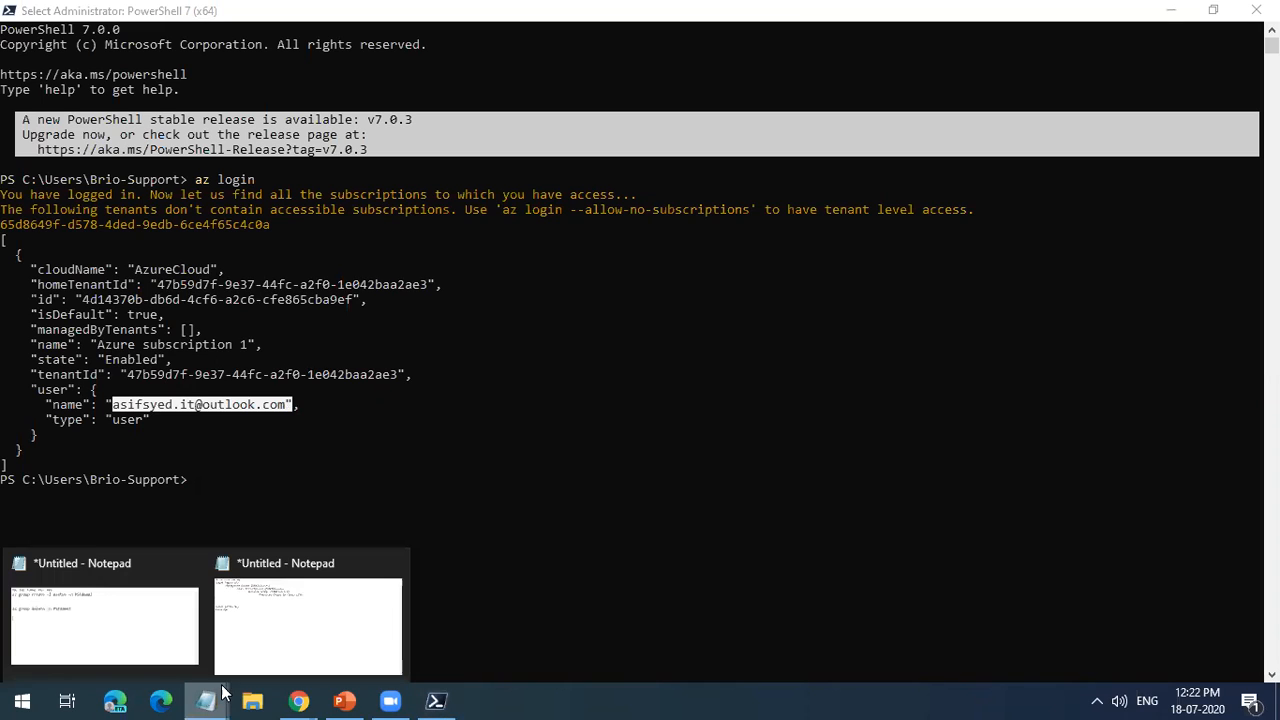
left_click(167, 622)
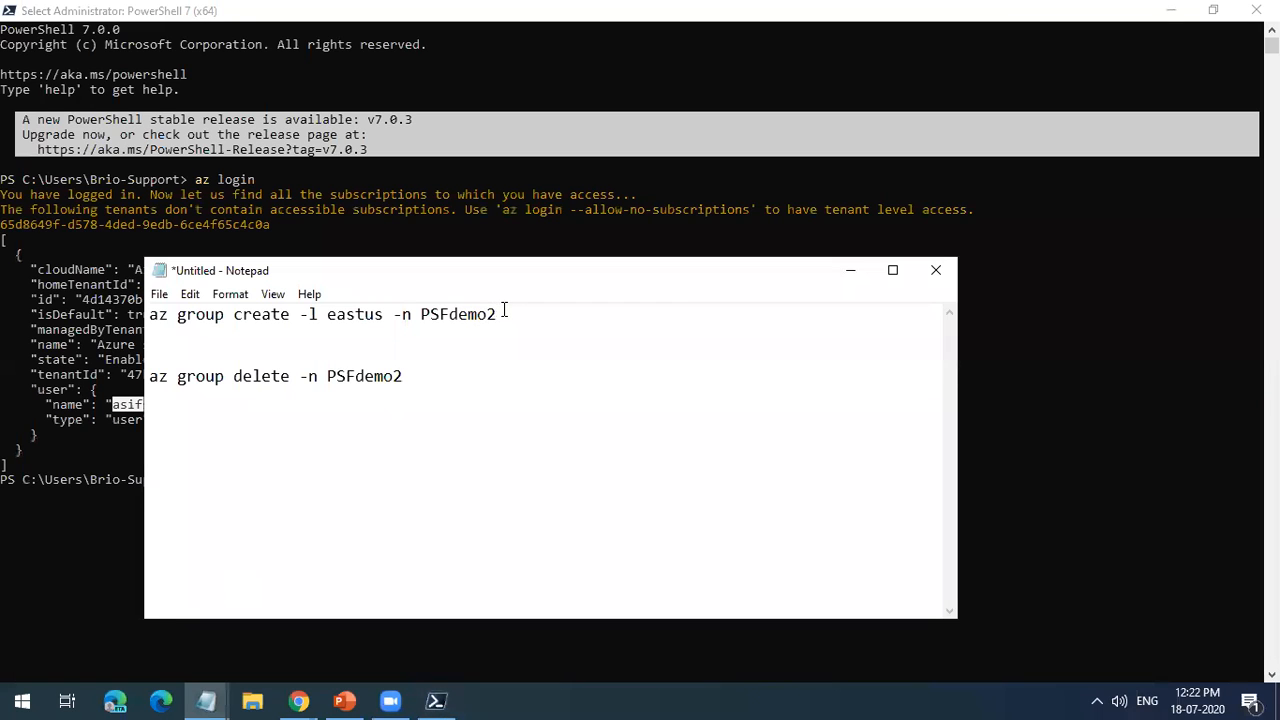
left_click_drag(498, 314, 148, 314)
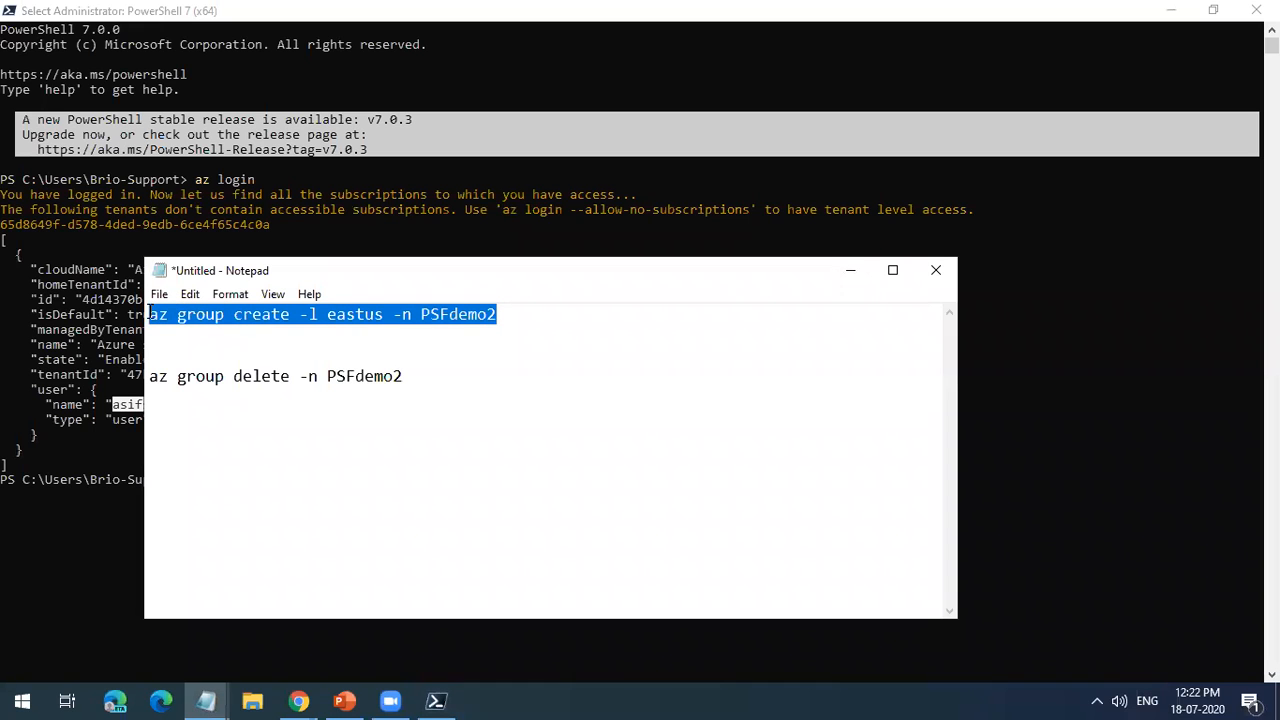
key("ctrl+x")
left_click(849, 271)
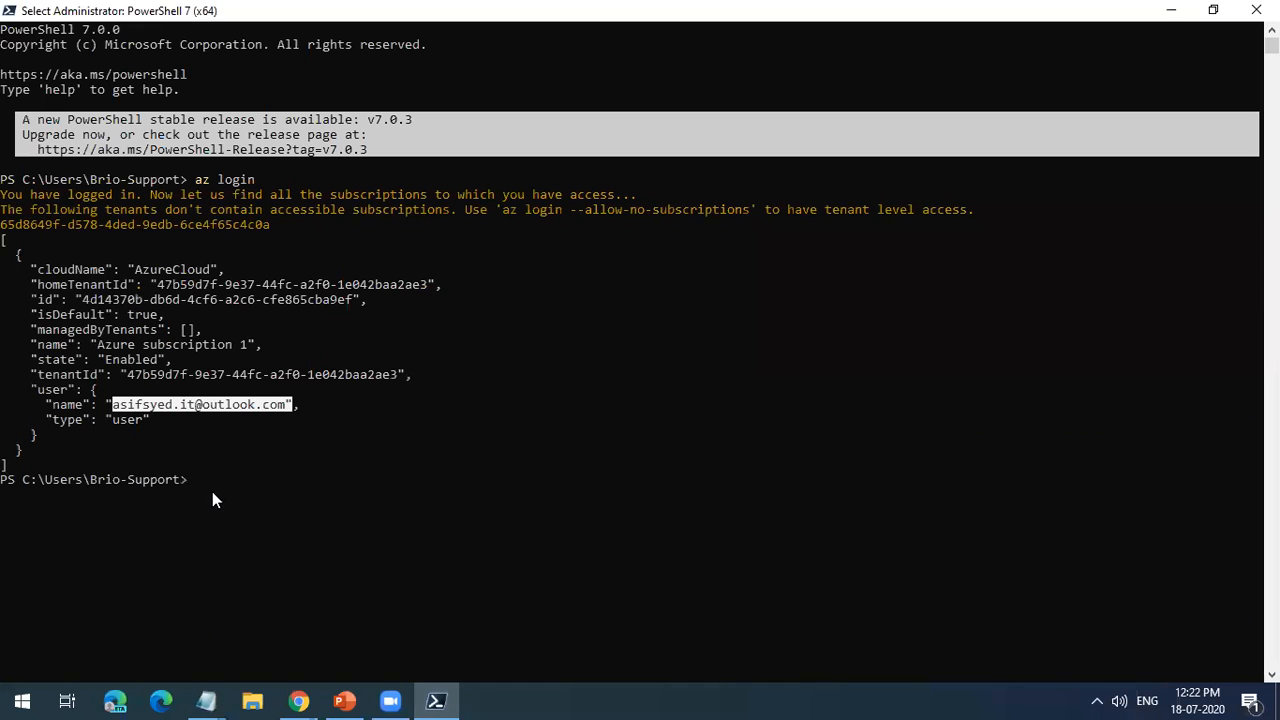
key("Escape")
key("ctrl+v")
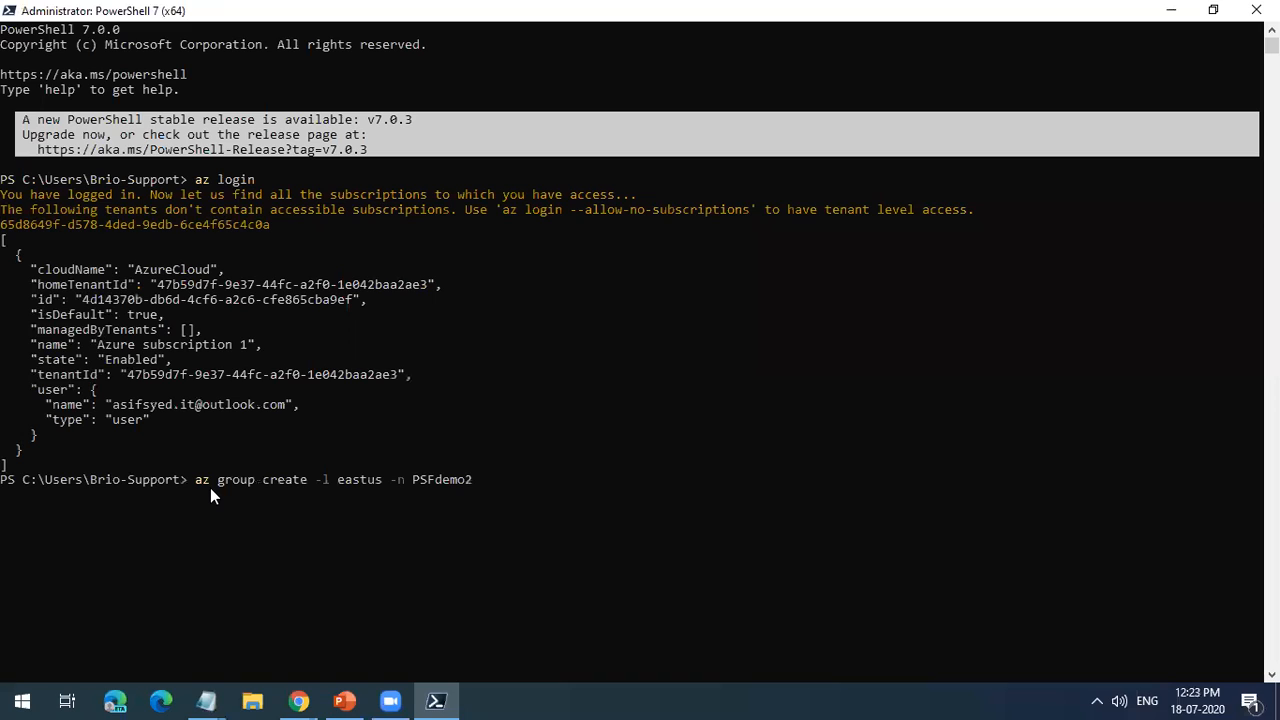
key("Return")
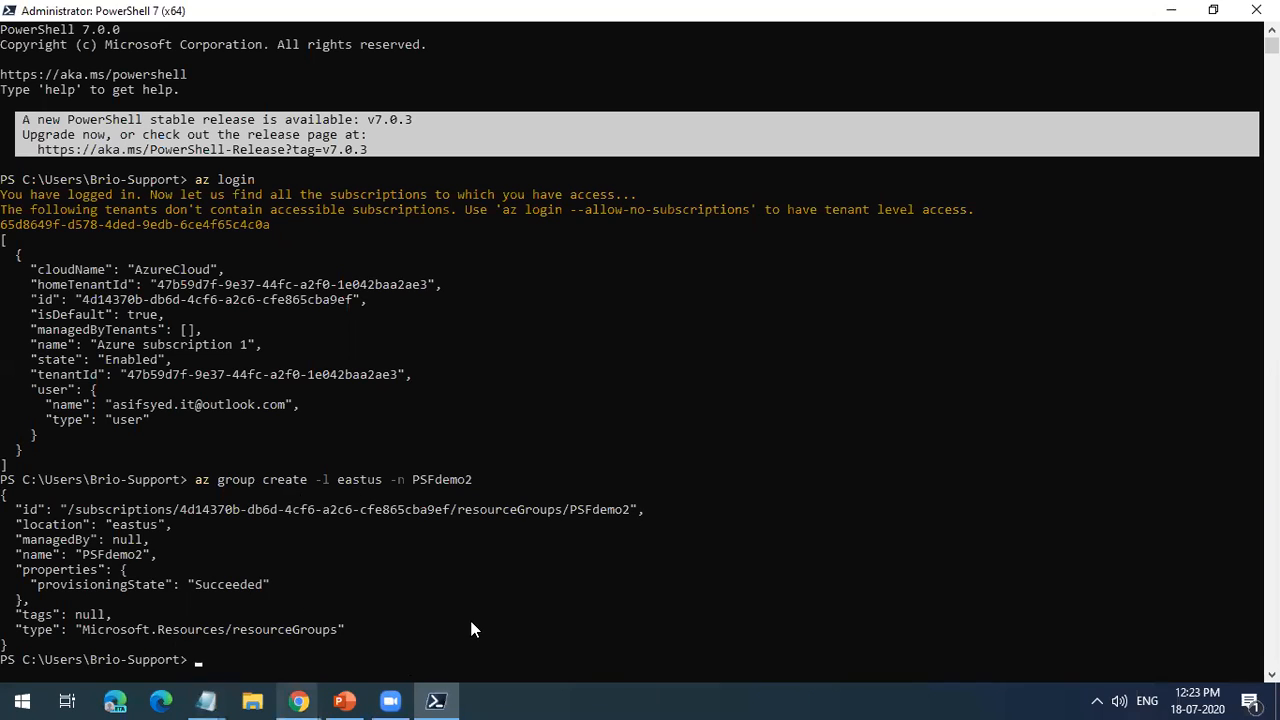
Step: Switch to the Azure portal in Chrome, go from its home page to the resource groups list, and refresh it
mouse_move(299, 701)
left_click(510, 615)
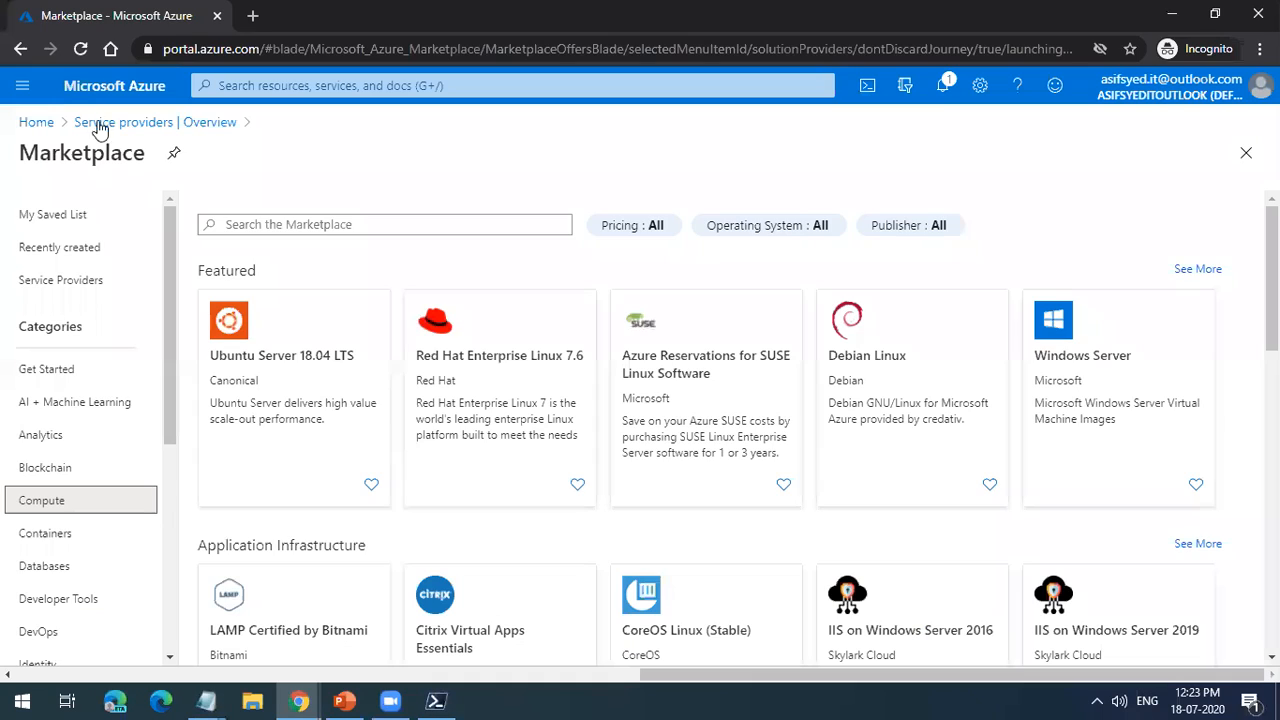
left_click(36, 122)
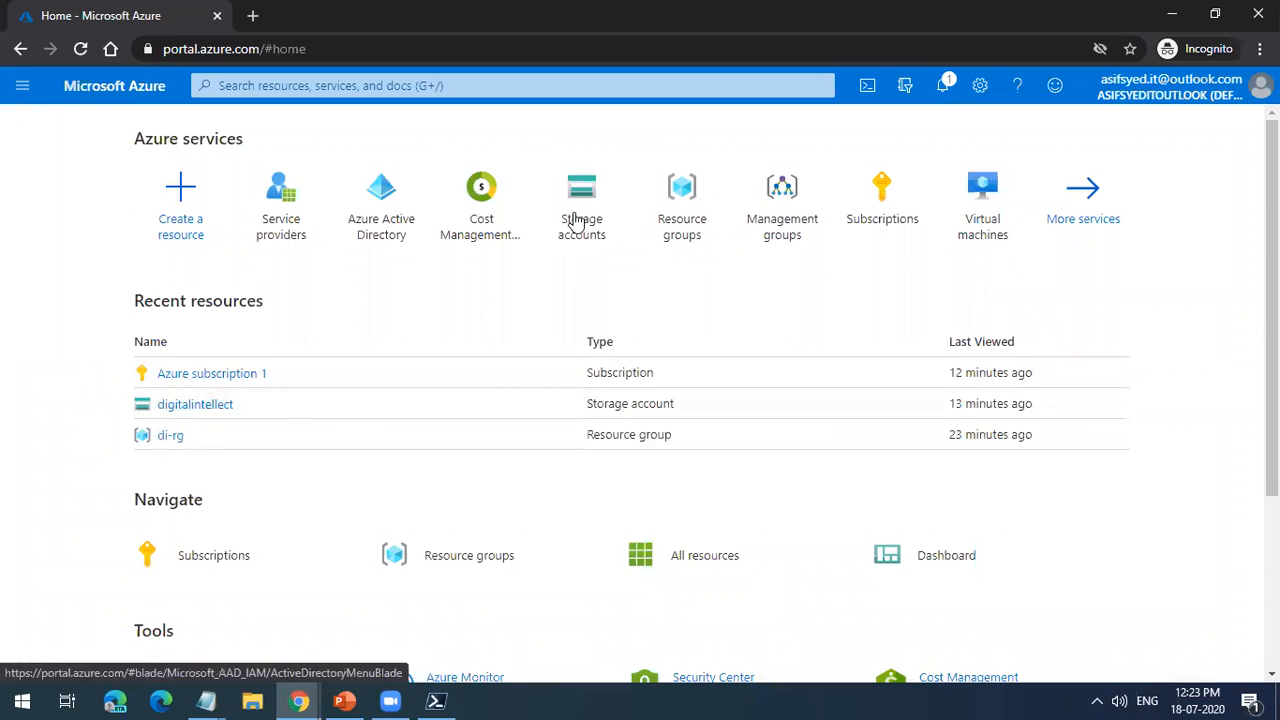
left_click(682, 225)
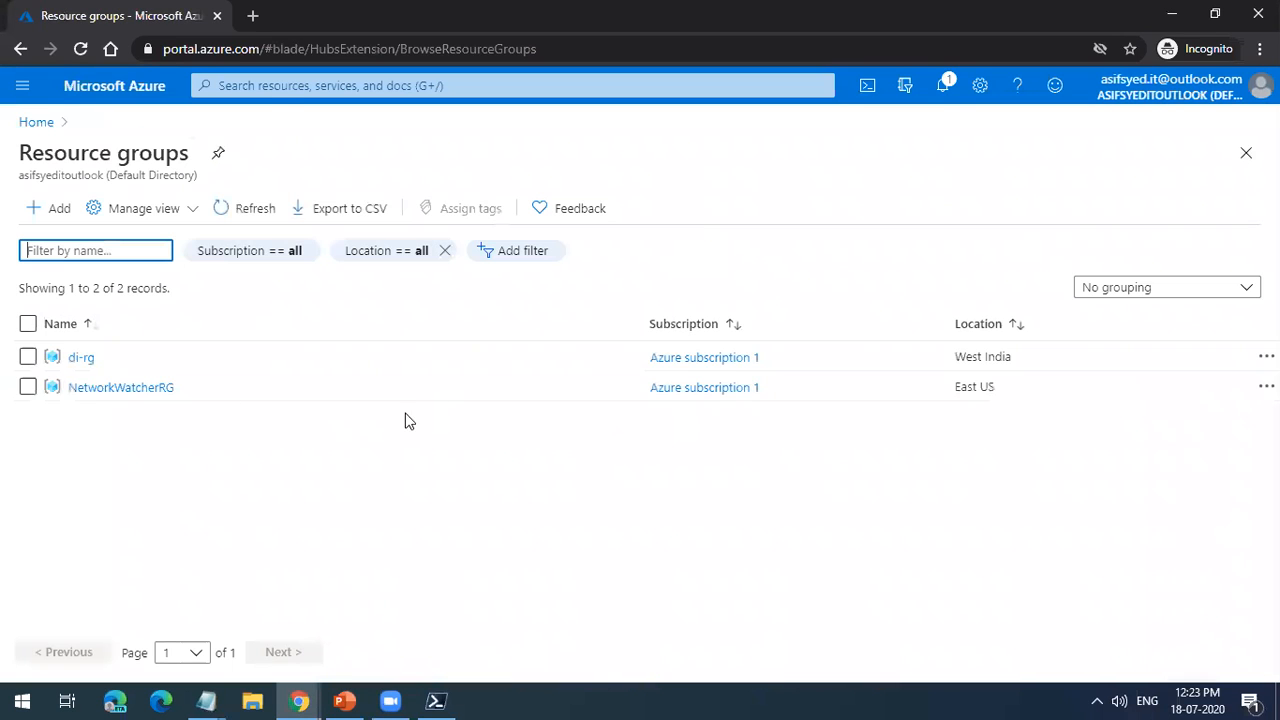
left_click(238, 228)
left_click(238, 228)
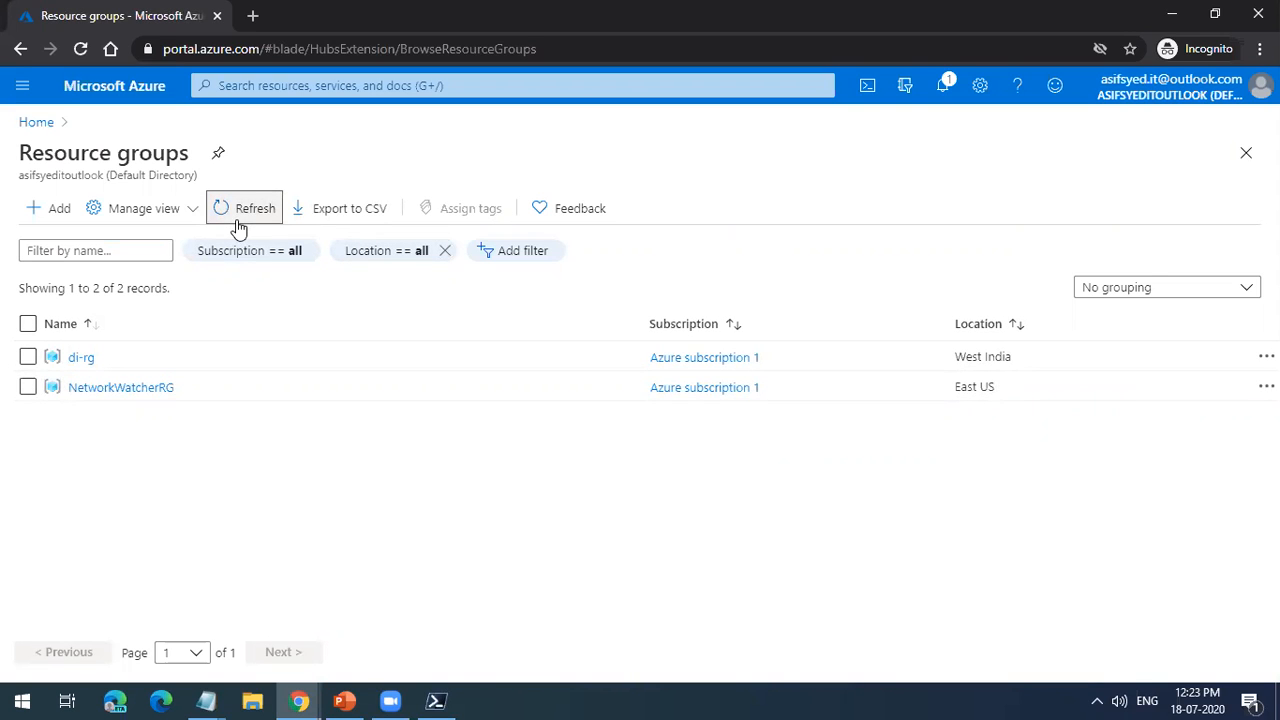
Step: Start a new resource group under Azure subscription 1 and name it PSFdemo1, adapting the group name copied from Notepad
left_click(58, 214)
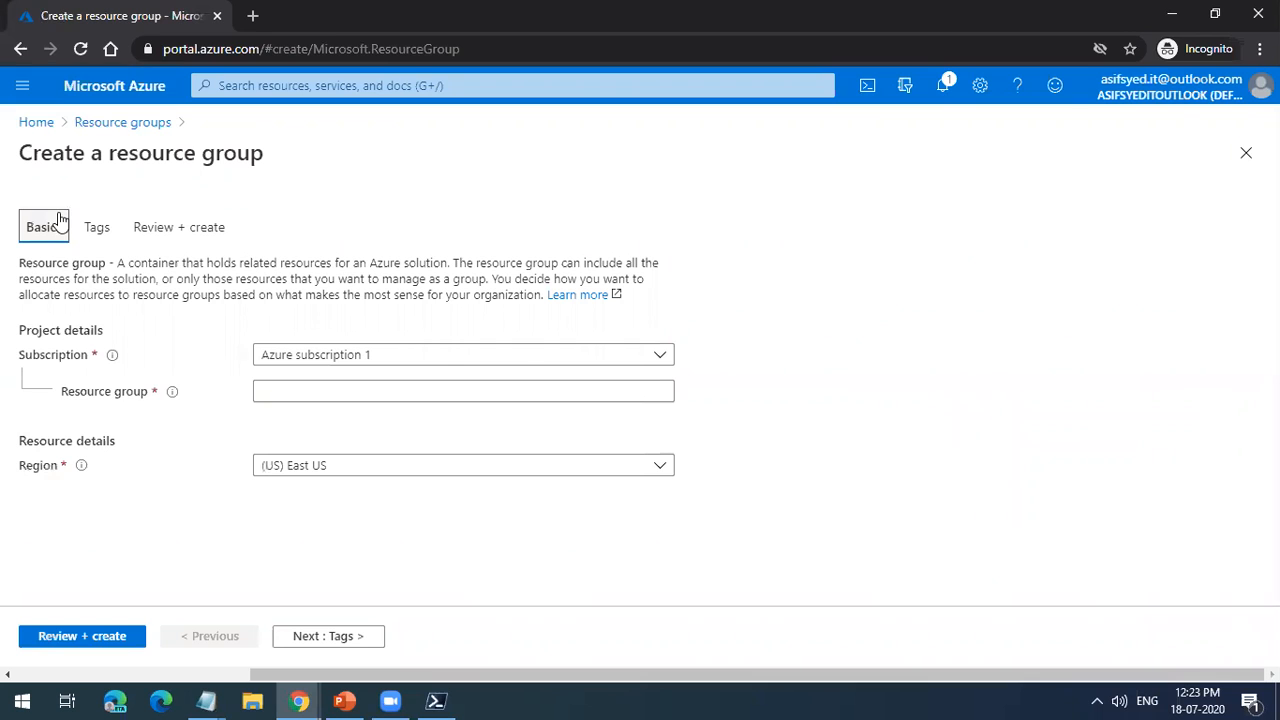
left_click(524, 391)
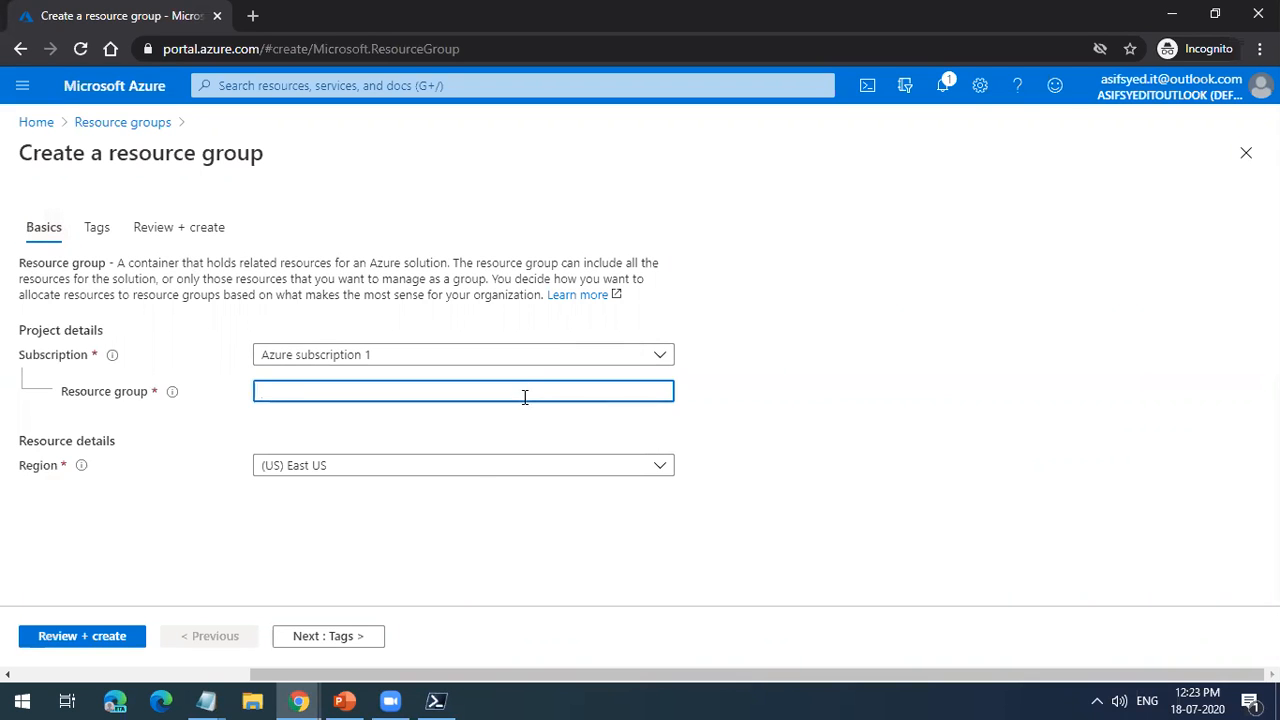
mouse_move(206, 700)
left_click(139, 606)
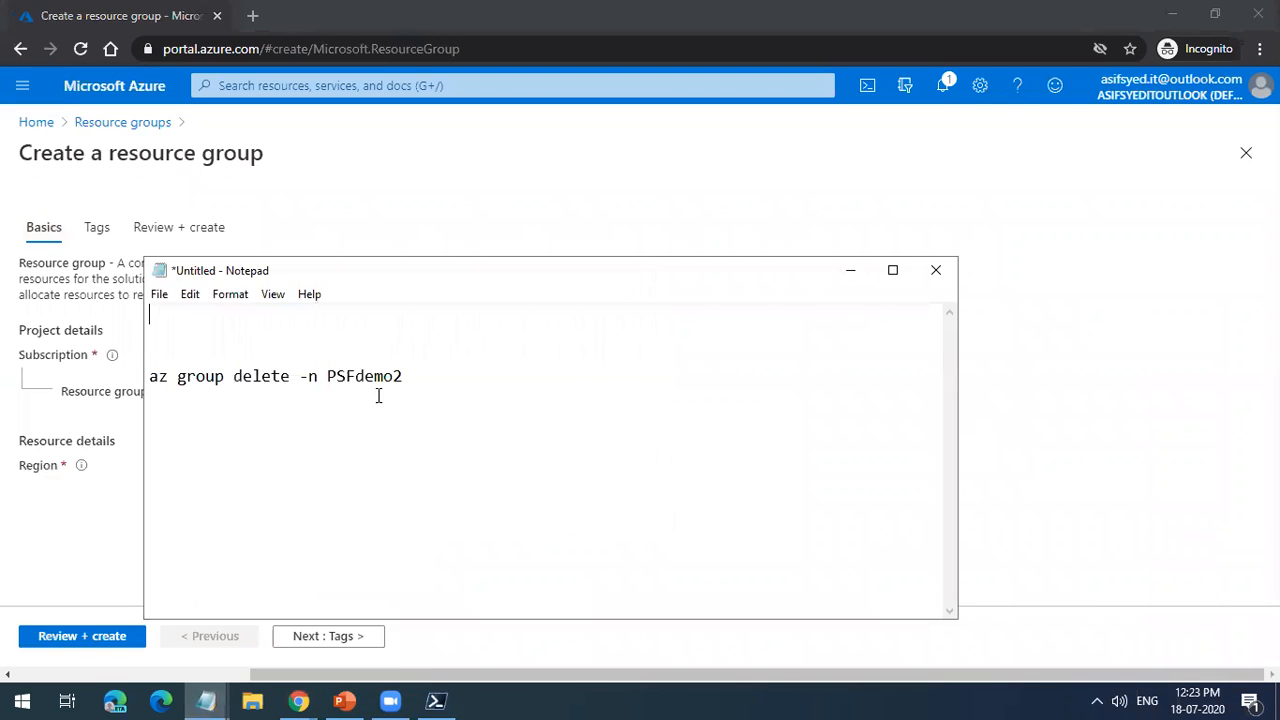
left_click_drag(403, 376, 329, 376)
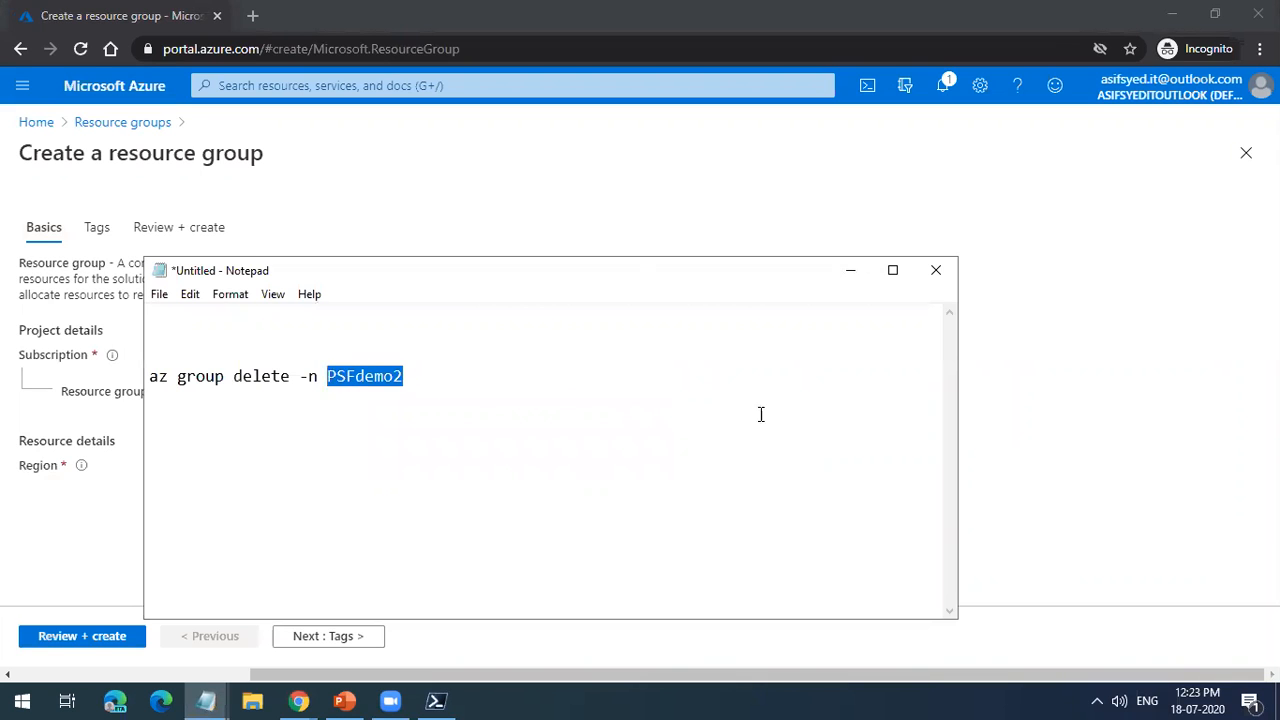
key("ctrl+c")
left_click(1066, 466)
left_click(437, 391)
key("ctrl+v")
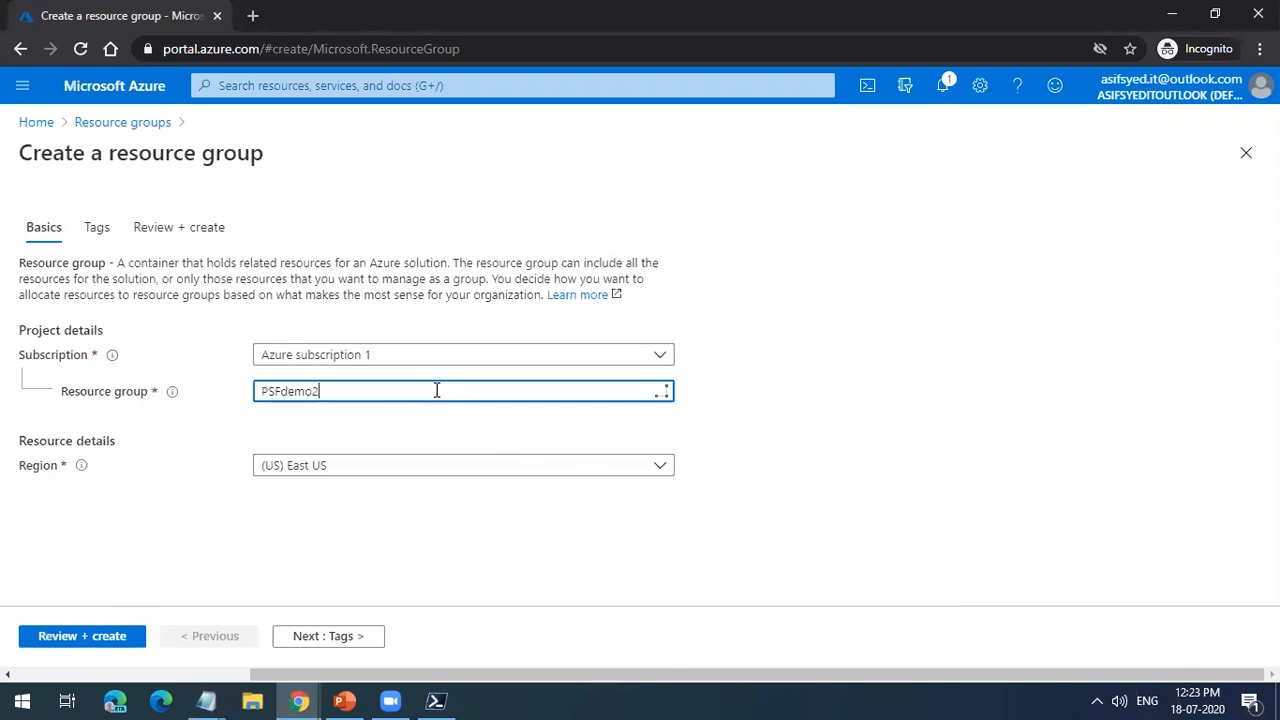
key("BackSpace")
type("1")
Step: Restore the az group create command that was cut from the Notepad notes
left_click(212, 700)
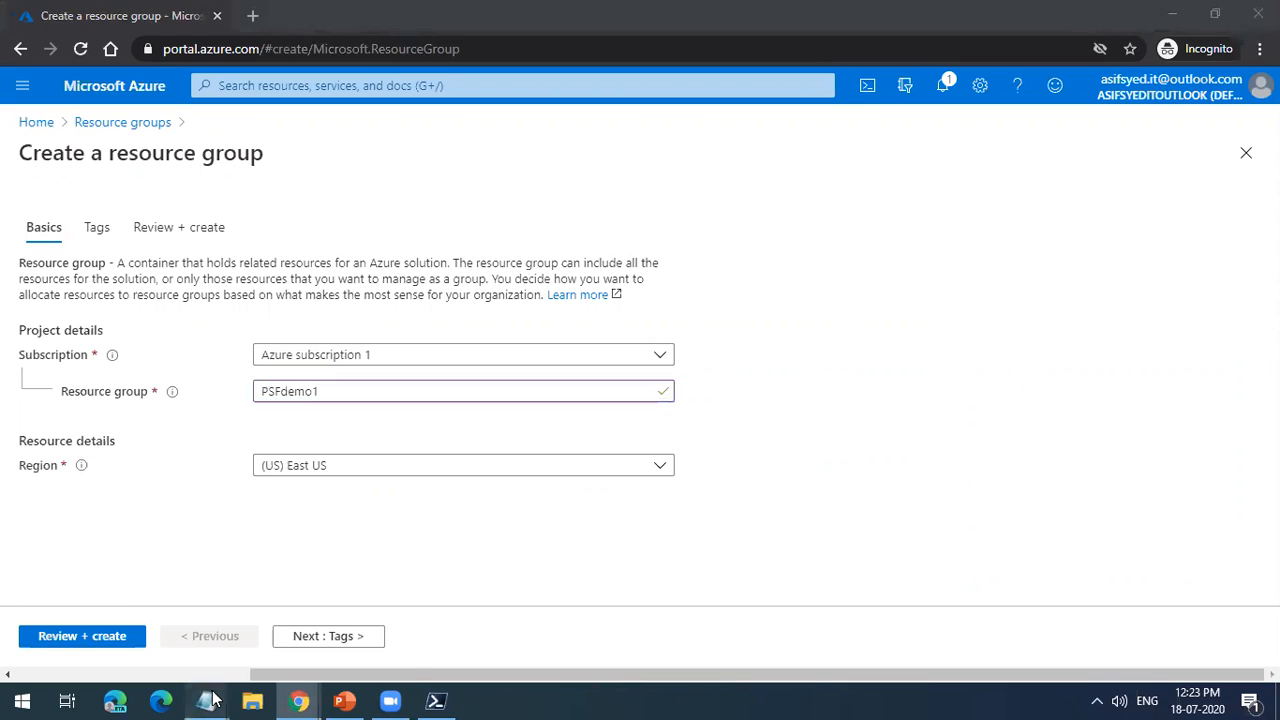
left_click(151, 615)
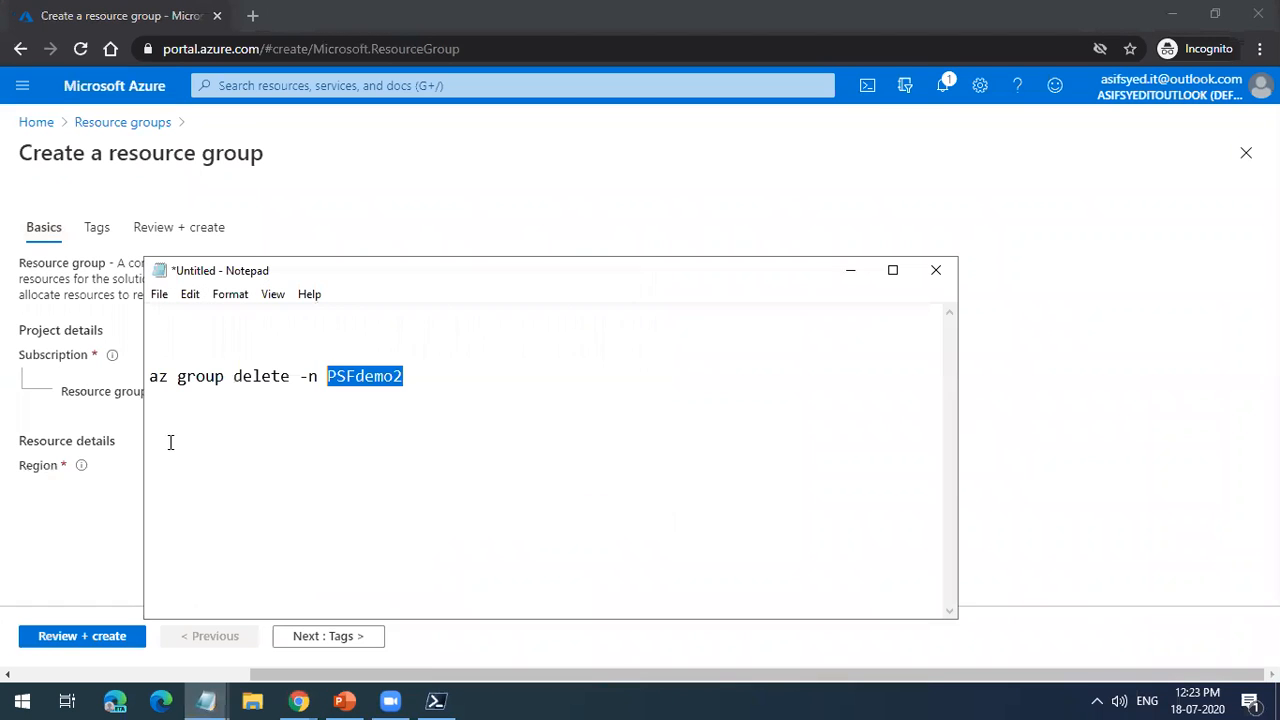
left_click(330, 322)
key("ctrl+z")
left_click(366, 333)
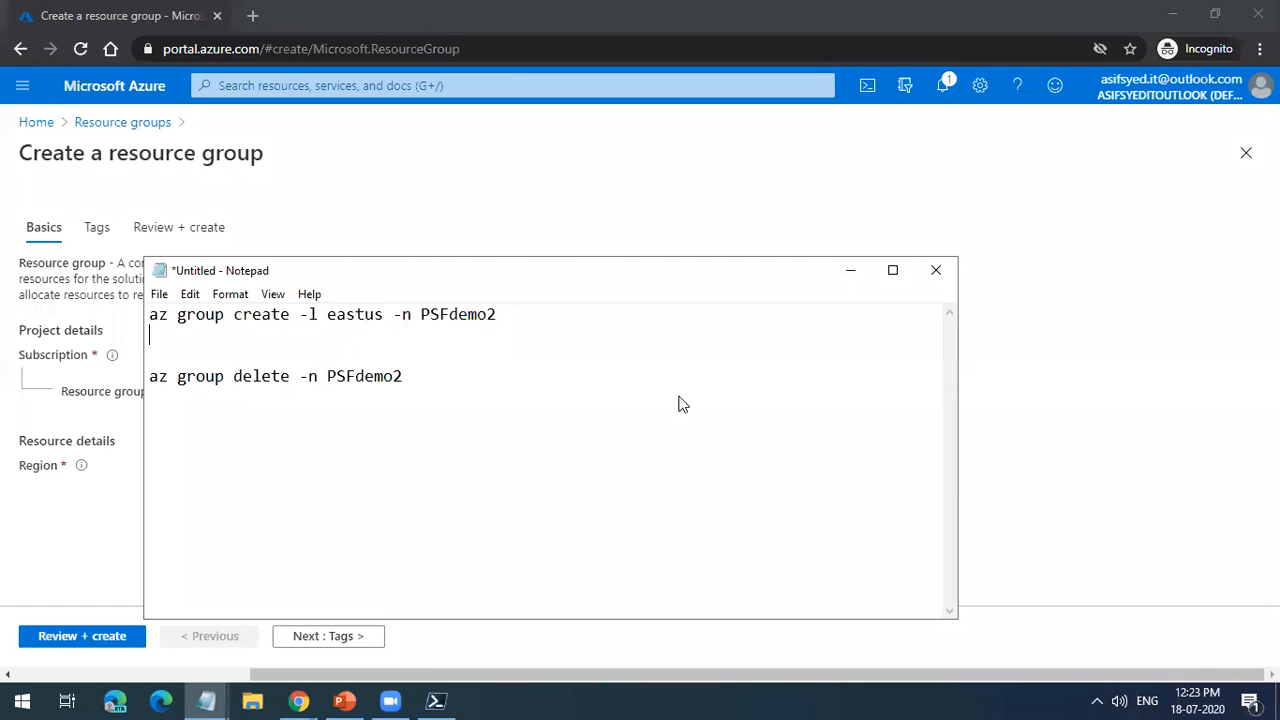
Step: Return to the portal form, then review and create resource group PSFdemo1 in the (US) East US region
key("alt+Tab")
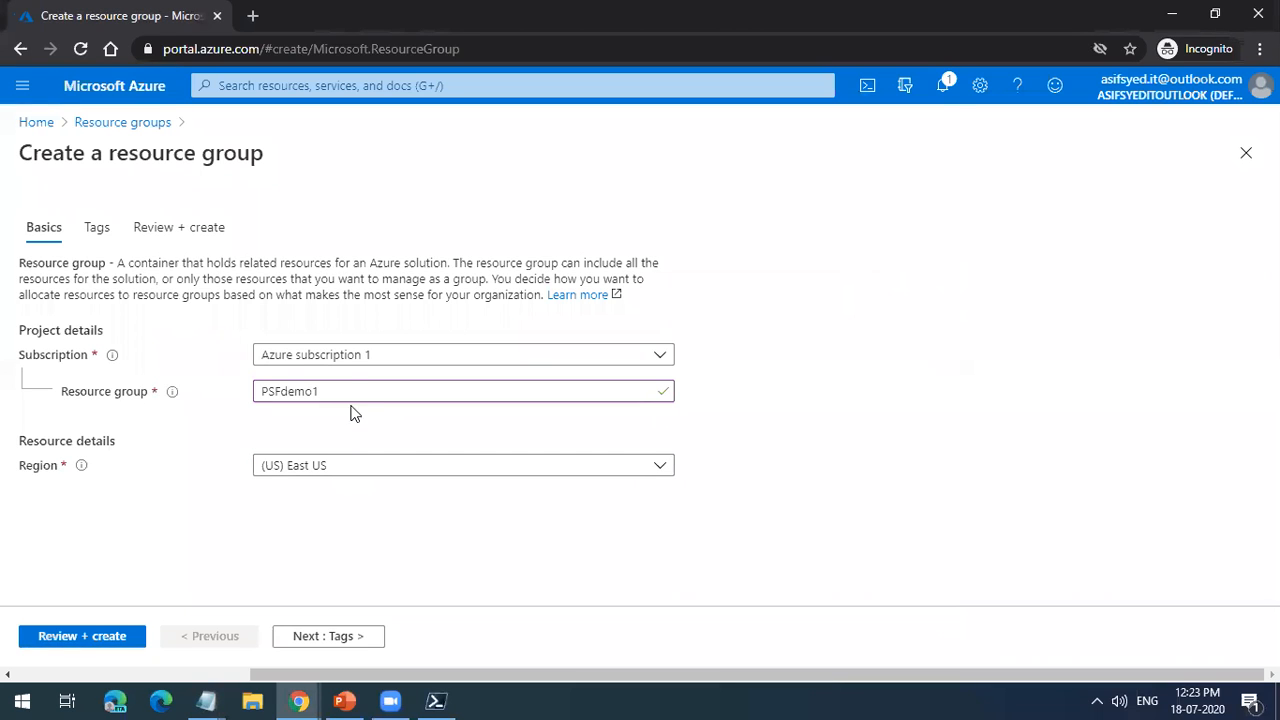
left_click(100, 640)
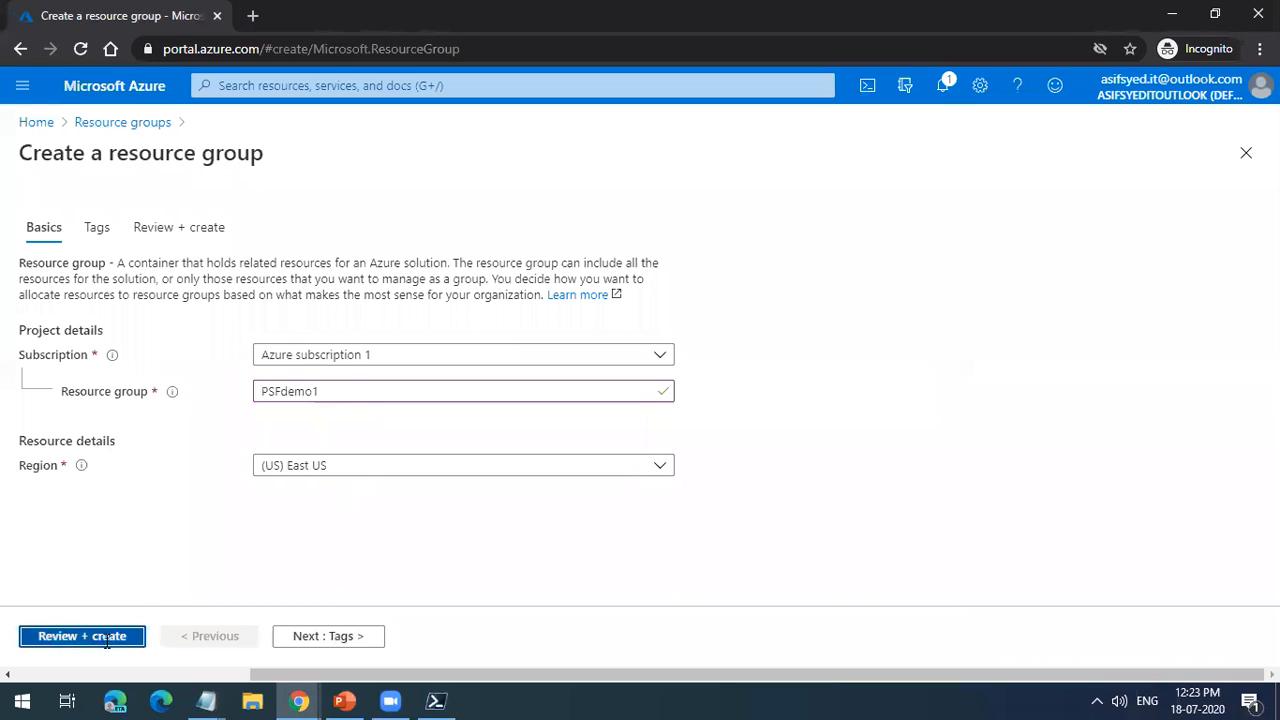
left_click(76, 641)
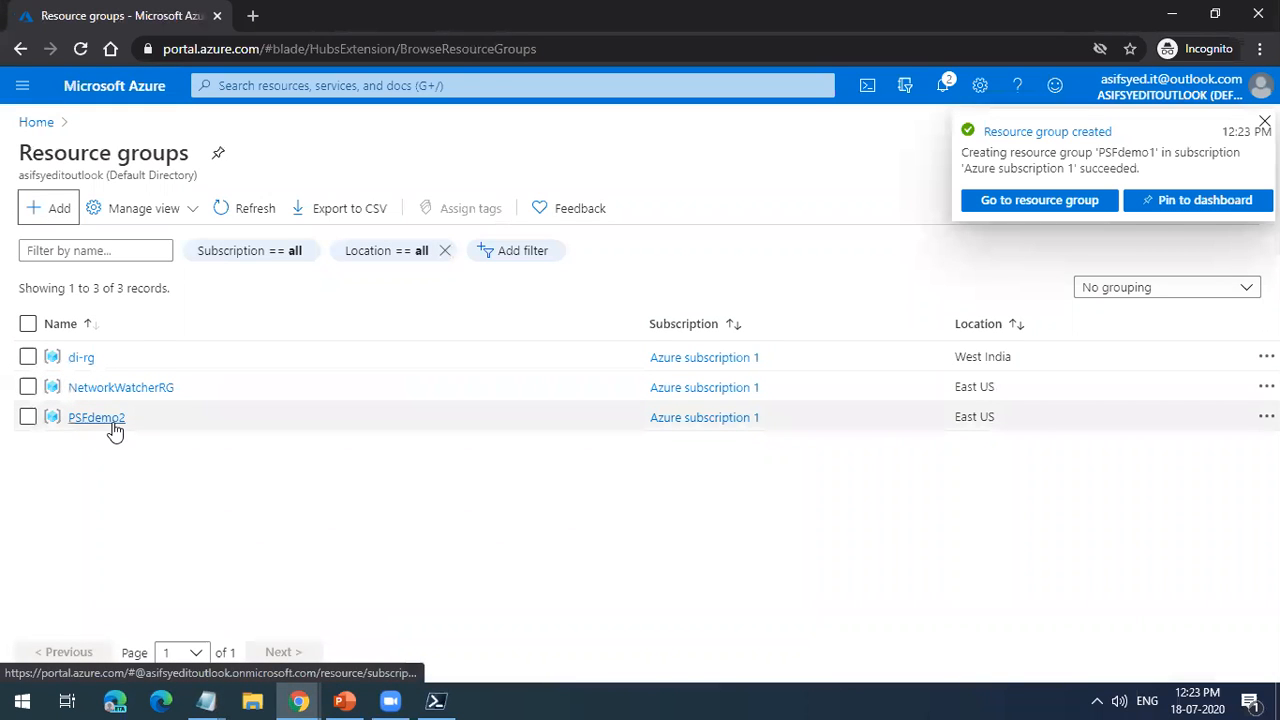
Step: Recheck the az group create command in PowerShell, and refresh the portal's resource groups list to look for both demo groups
left_click(435, 700)
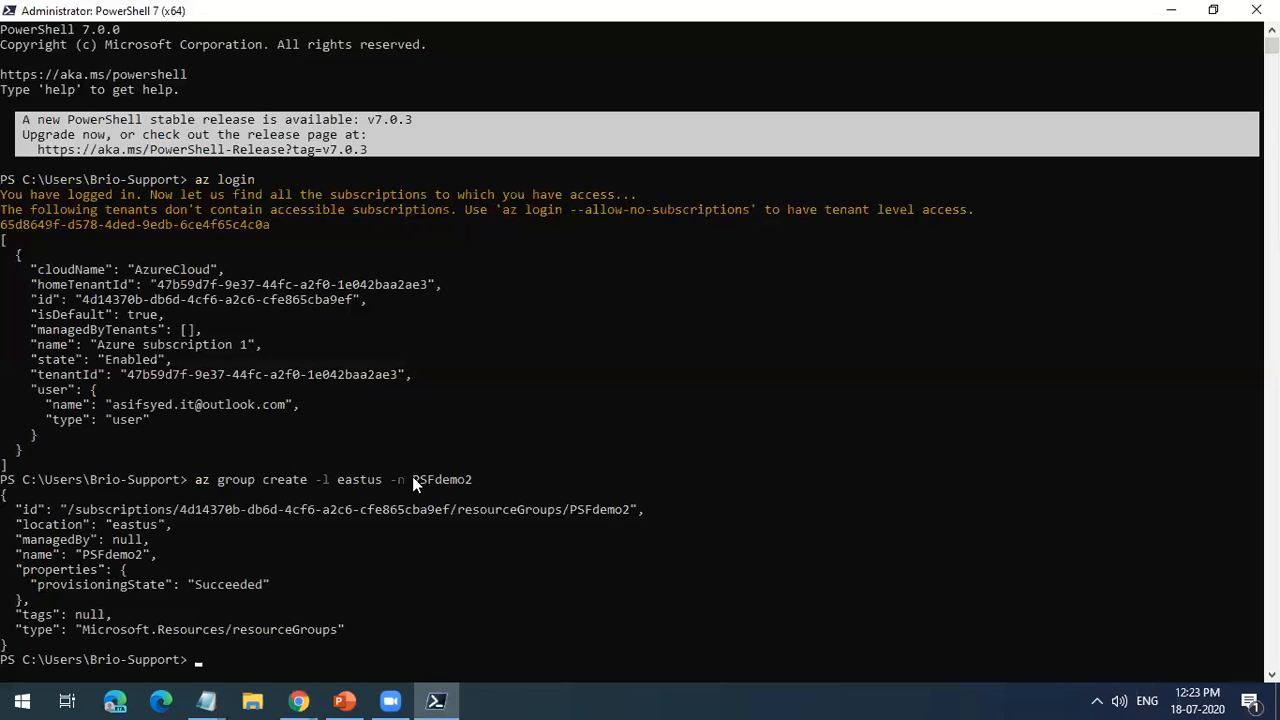
mouse_move(186, 700)
mouse_move(299, 700)
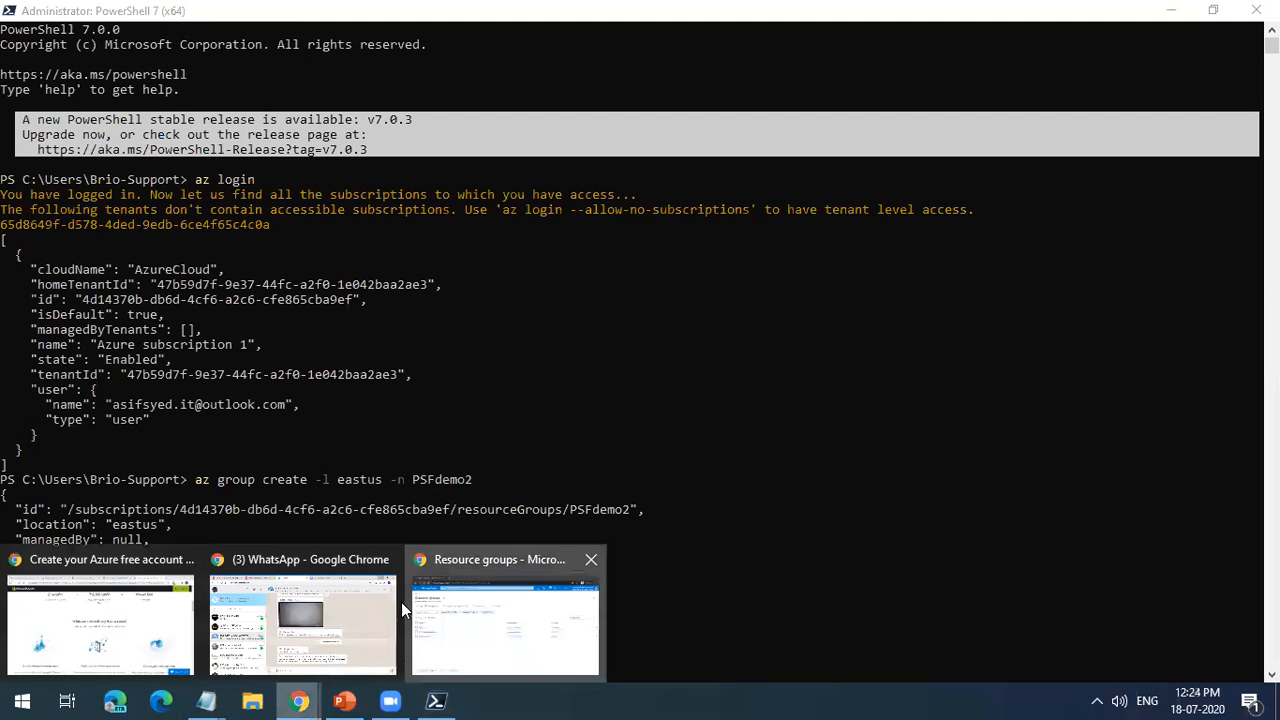
left_click(510, 615)
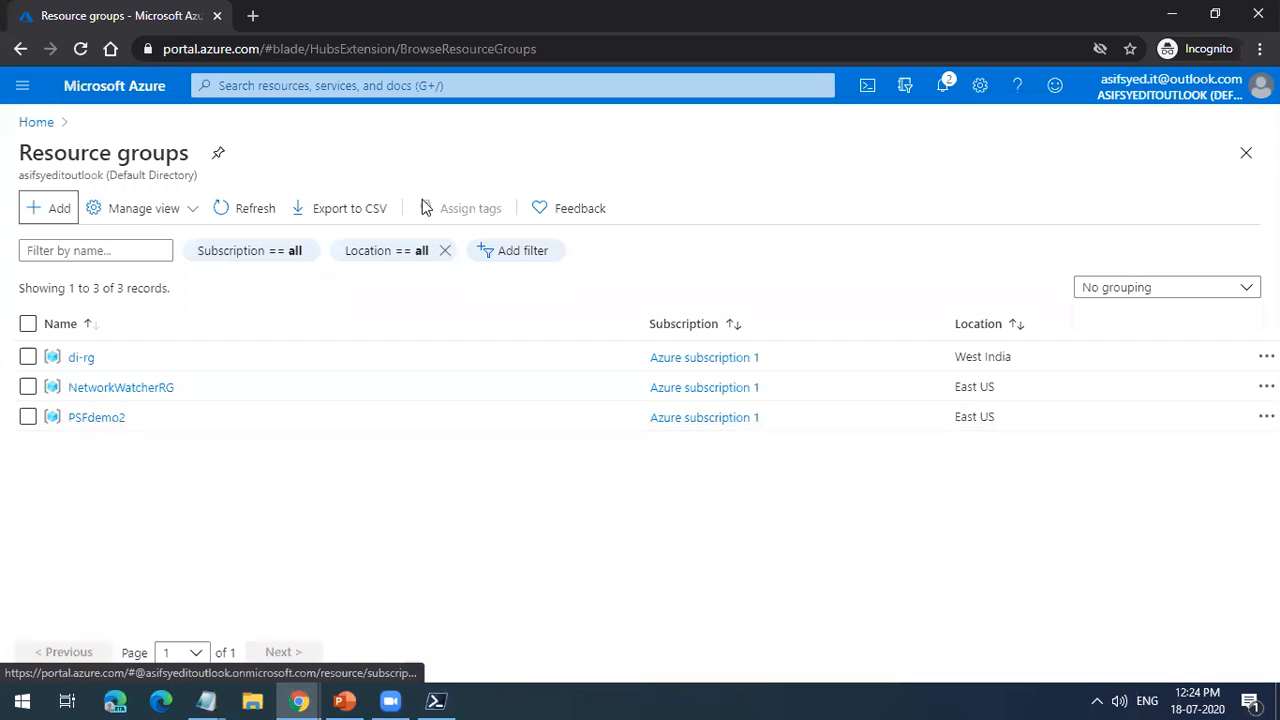
left_click(255, 213)
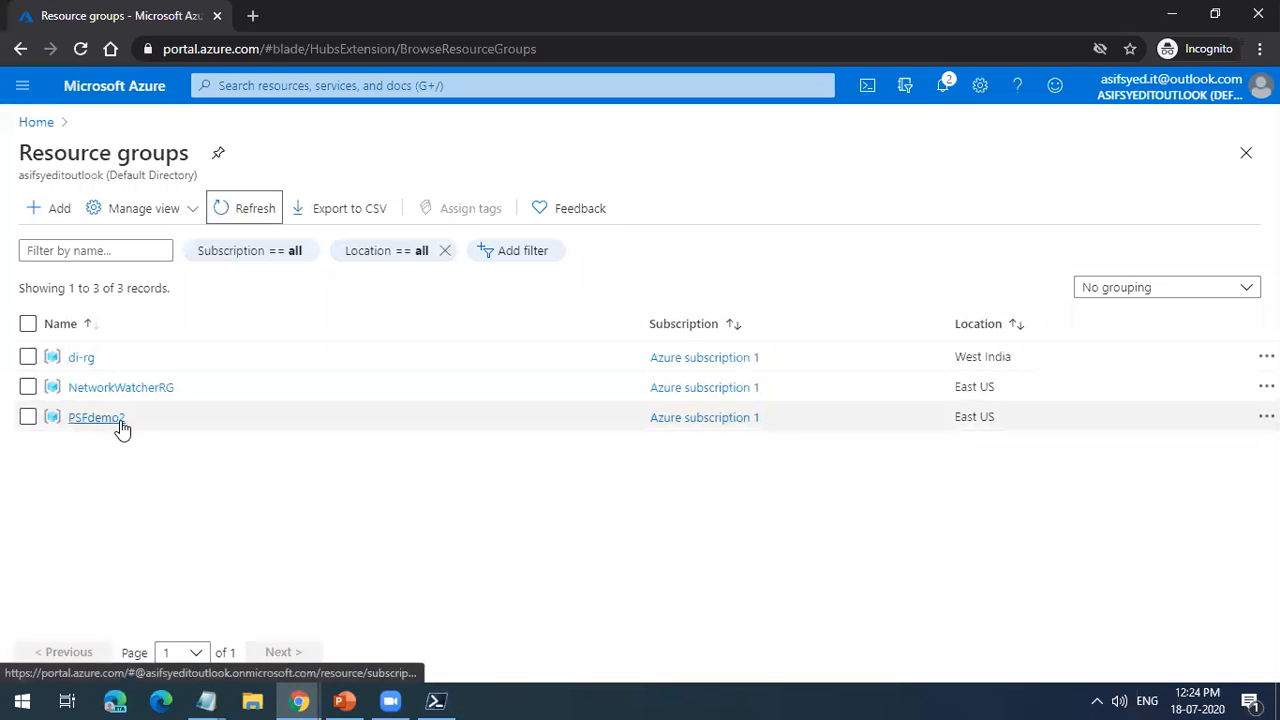
left_click(241, 213)
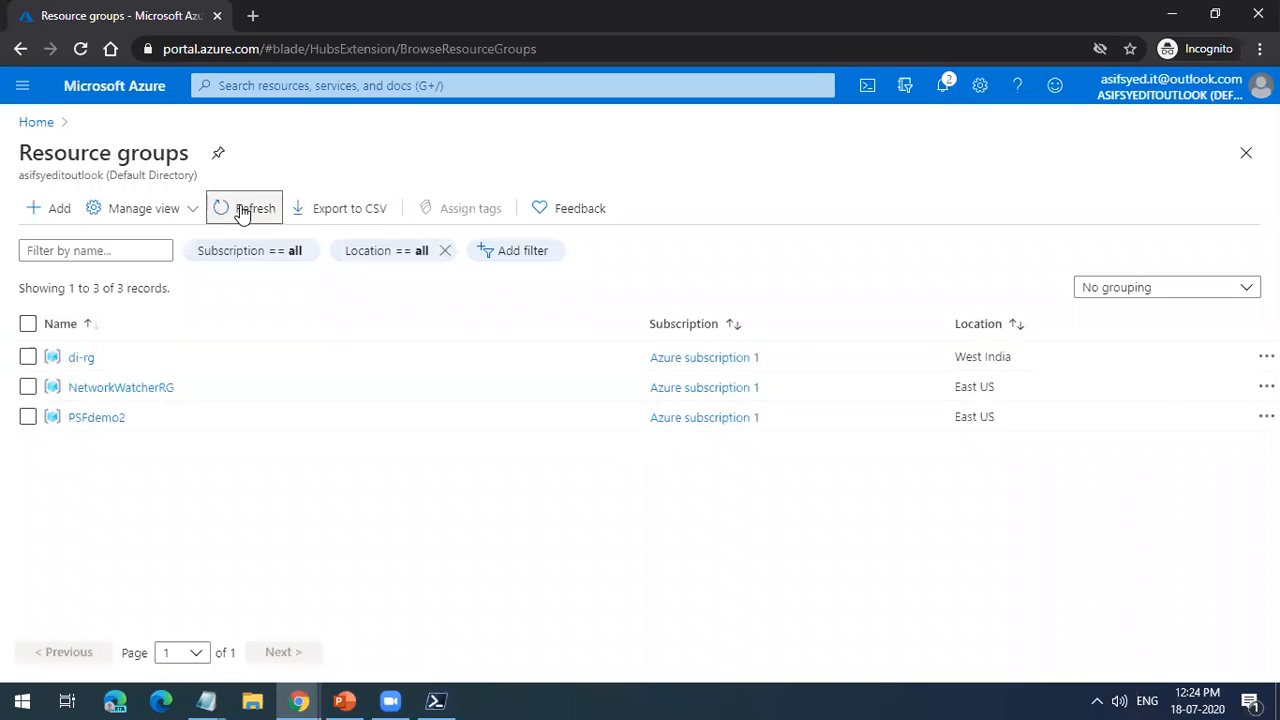
Step: Refresh the portal's resource groups list and compare it with the az group create output in PowerShell
left_click(241, 213)
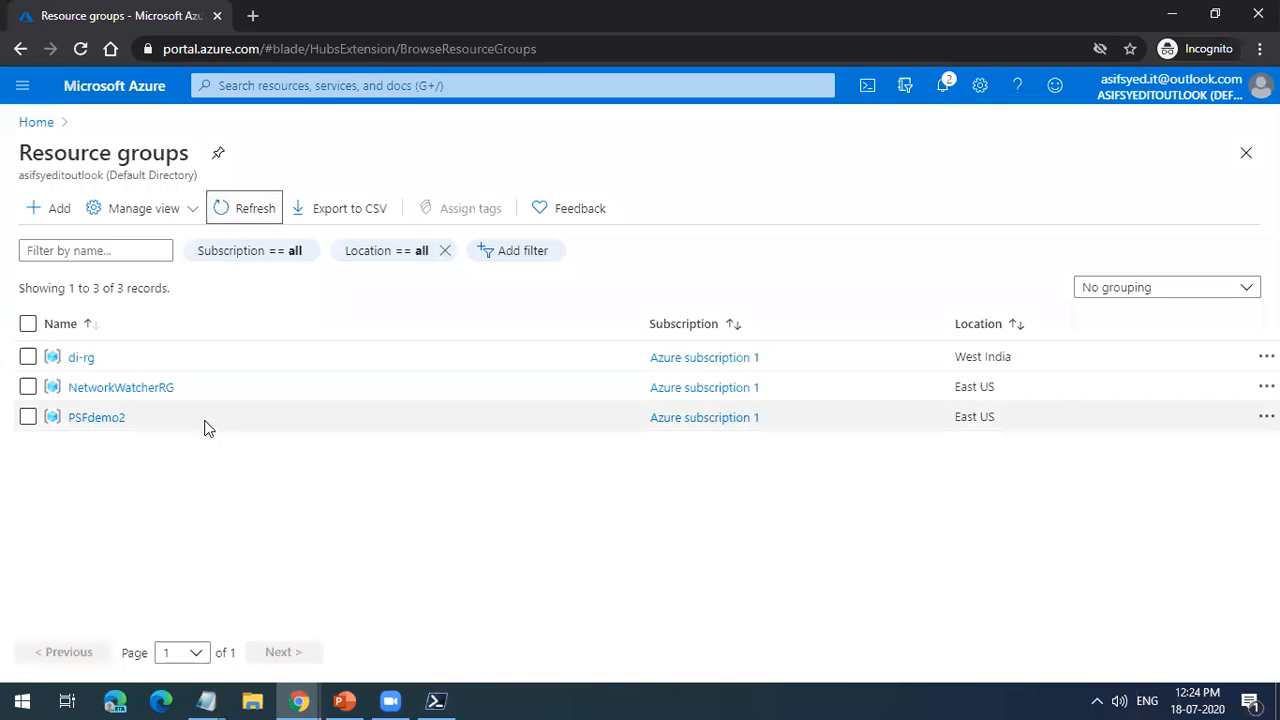
left_click(440, 697)
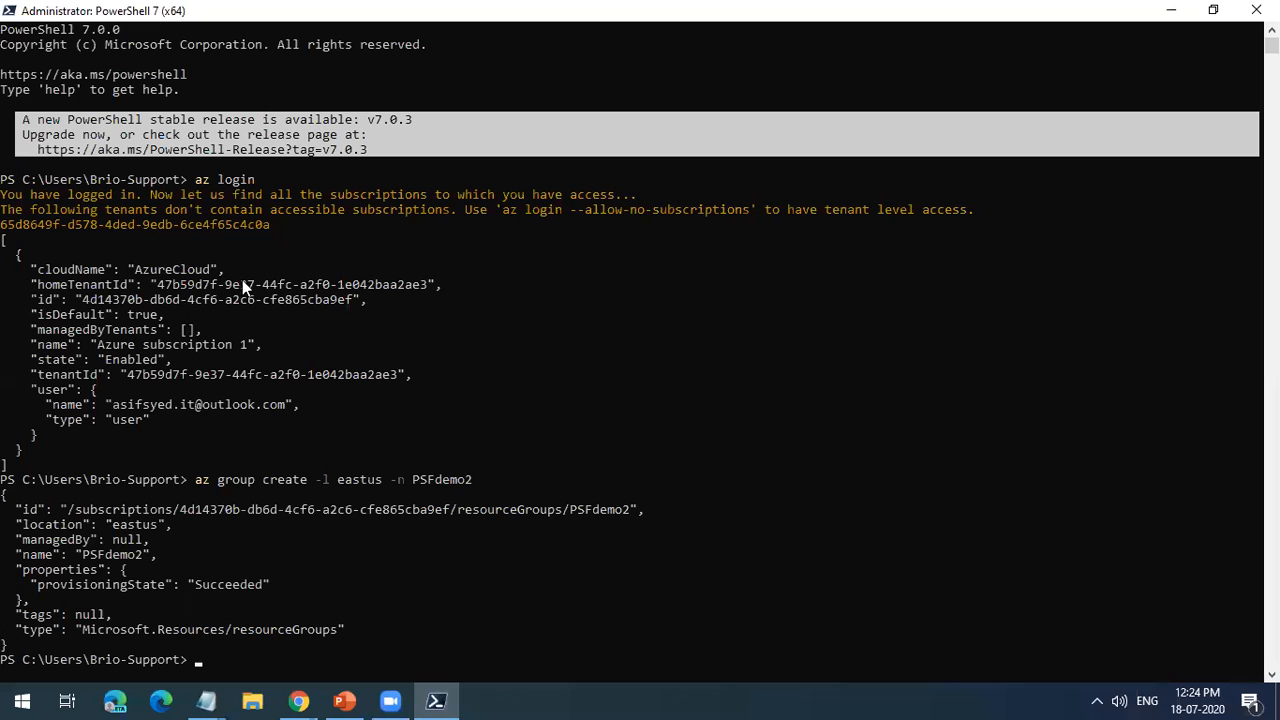
mouse_move(299, 701)
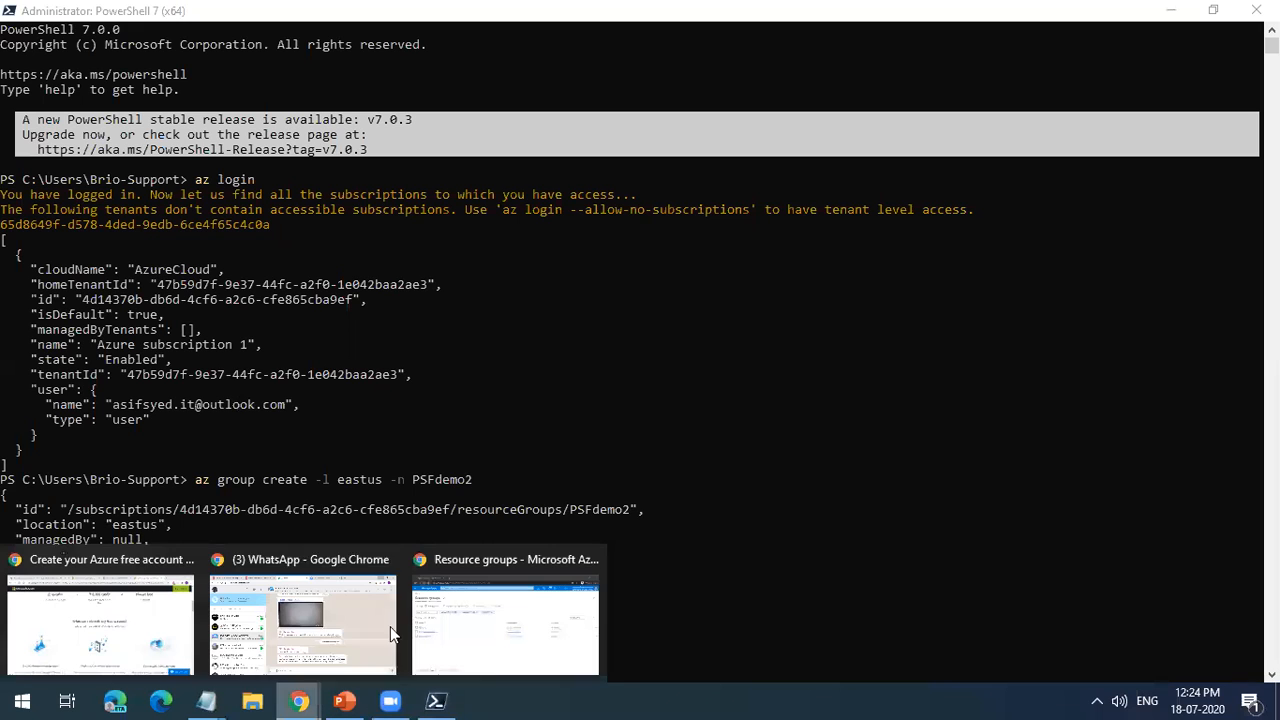
left_click(485, 630)
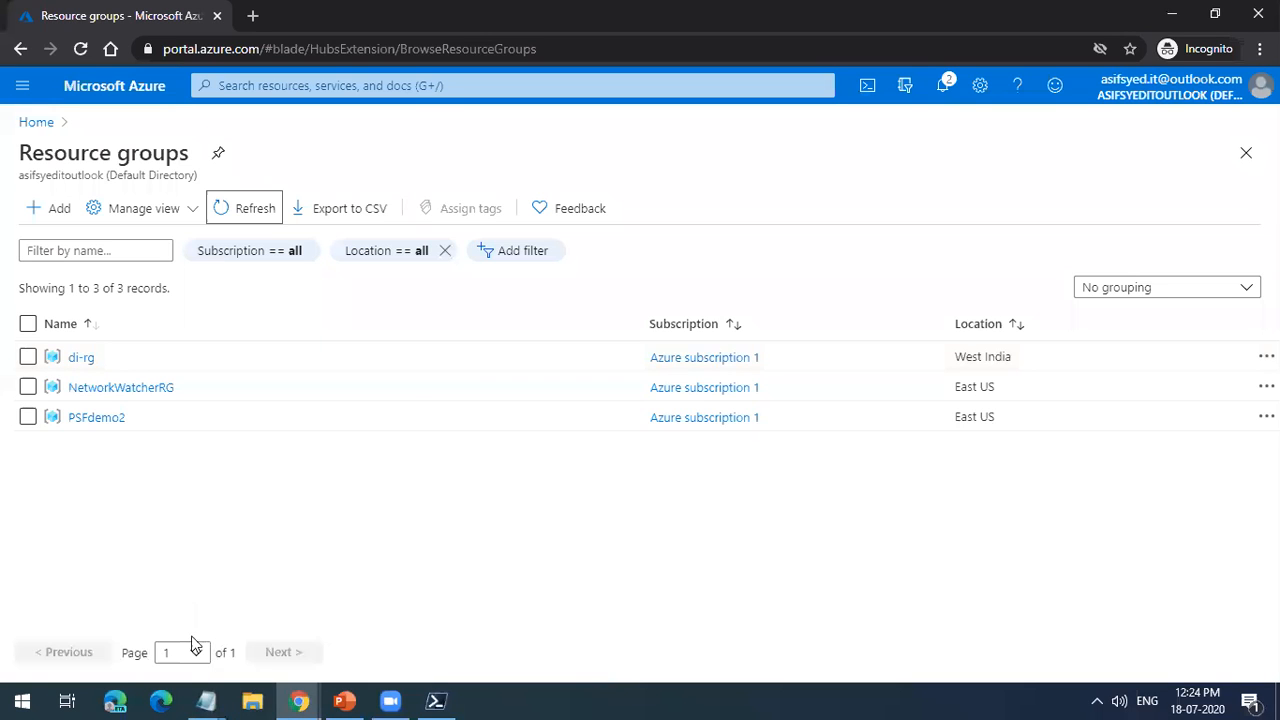
Step: Switch to PowerShell and highlight the az group create -l eastus -n PSFdemo2 command and its group name
left_click(452, 700)
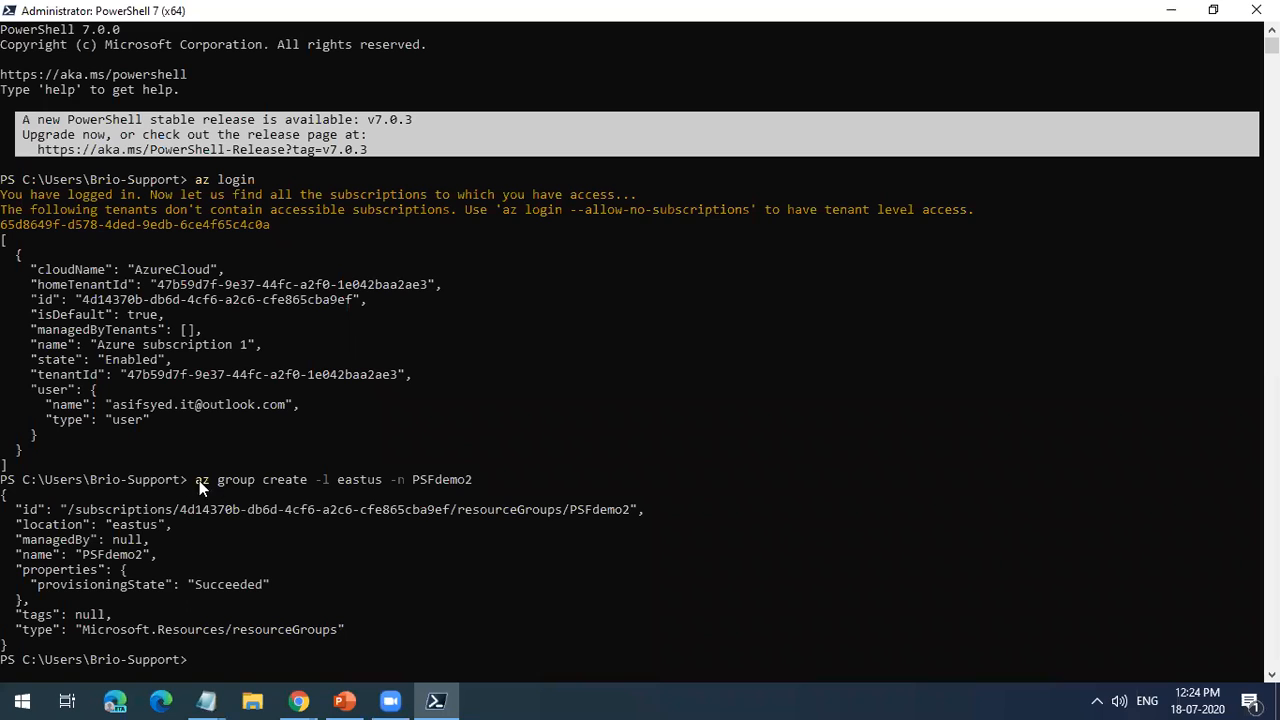
left_click_drag(188, 481, 489, 482)
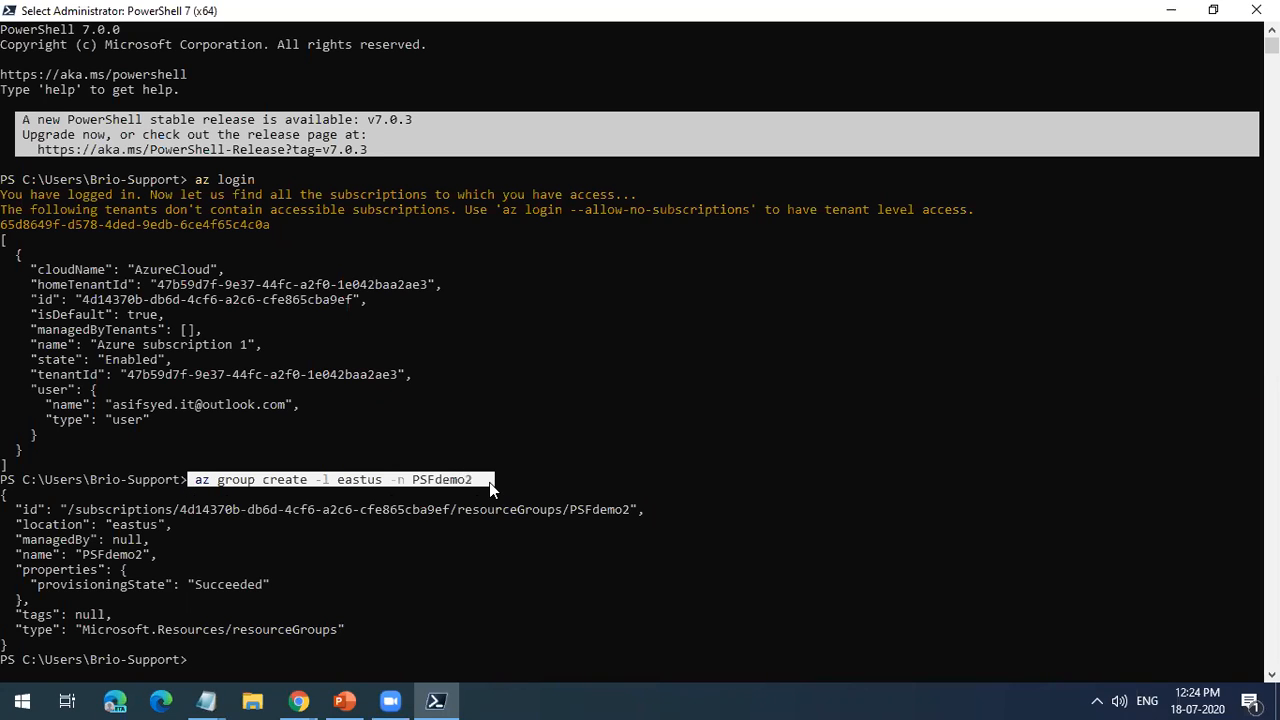
left_click(430, 492)
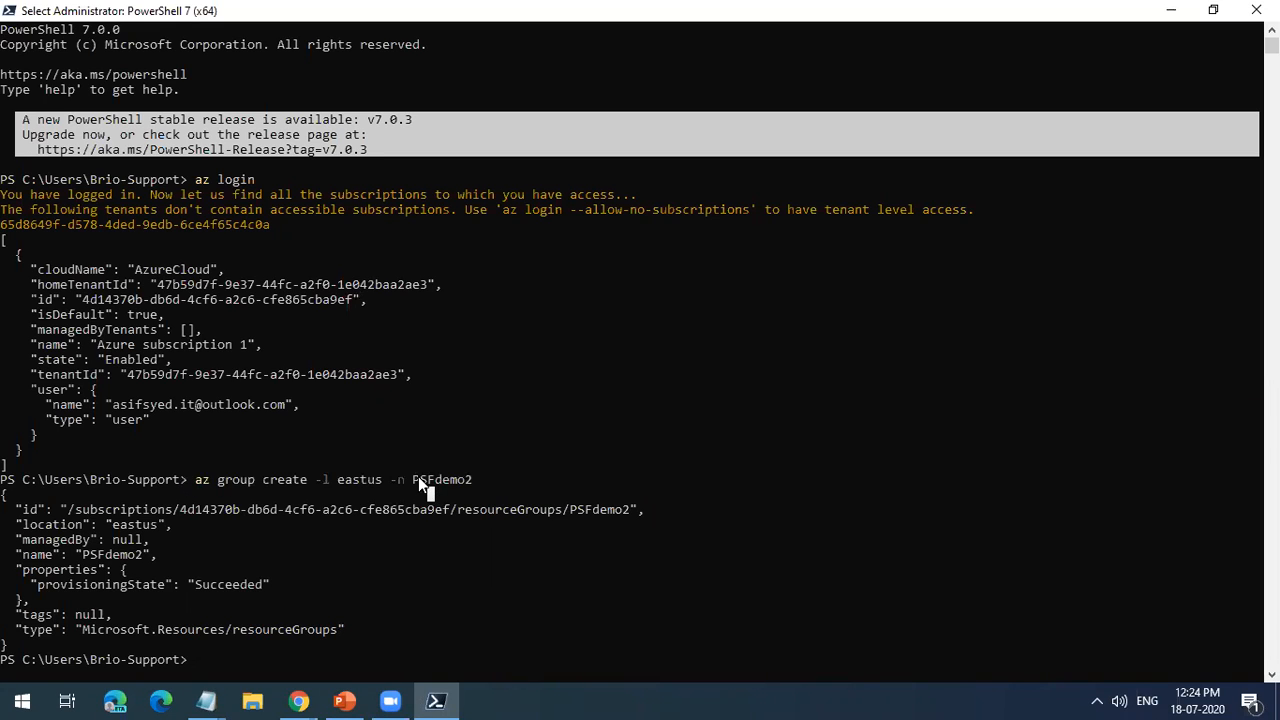
left_click_drag(414, 480, 502, 482)
left_click(196, 481)
left_click_drag(195, 478, 480, 484)
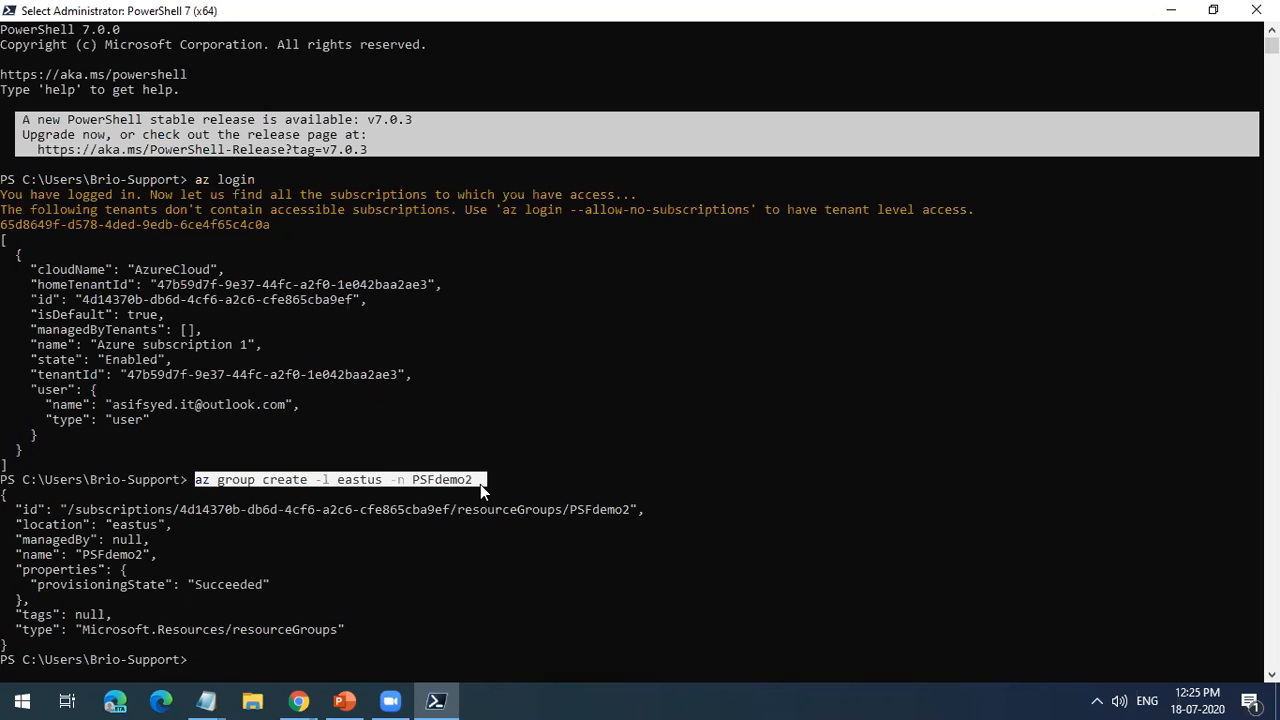
Step: Return to the Azure portal and refresh the resource groups list again to look for PSFdemo1
left_click(299, 701)
left_click(478, 615)
left_click(236, 223)
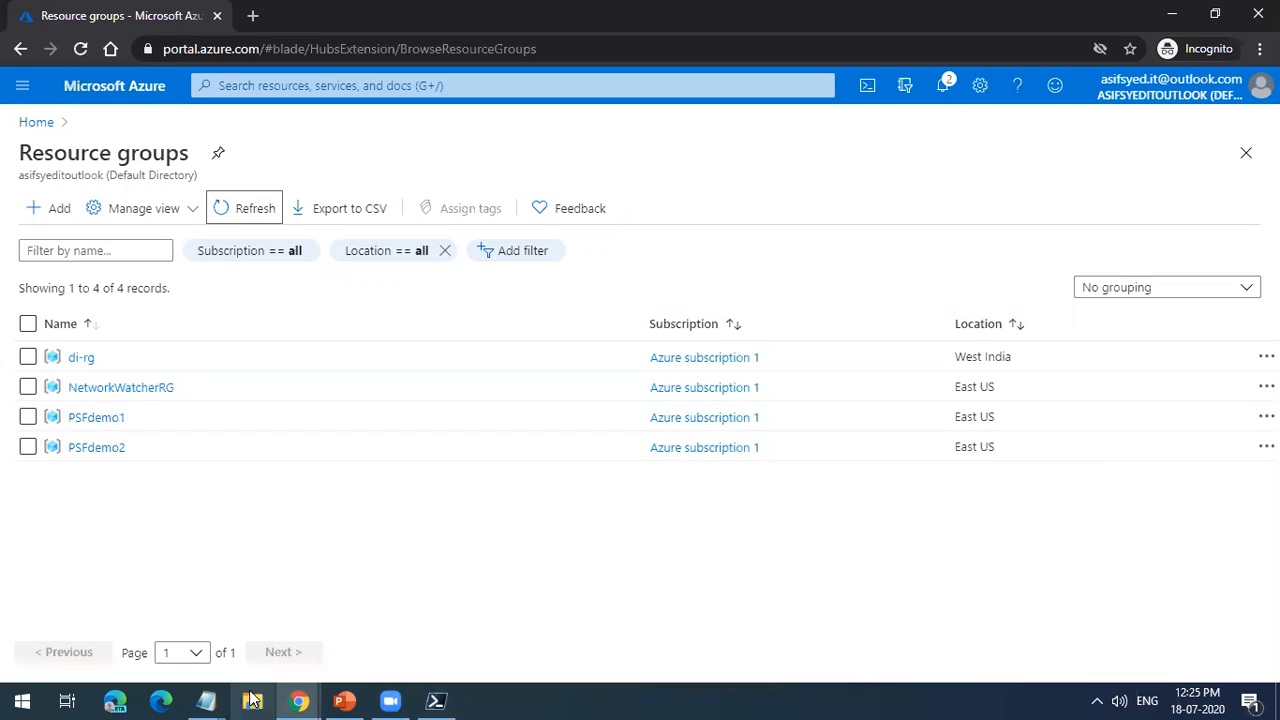
Step: Copy az group delete -n PSFdemo2 from the Notepad notes and run it in PowerShell, confirming the operation with y
left_click(206, 700)
left_click(152, 640)
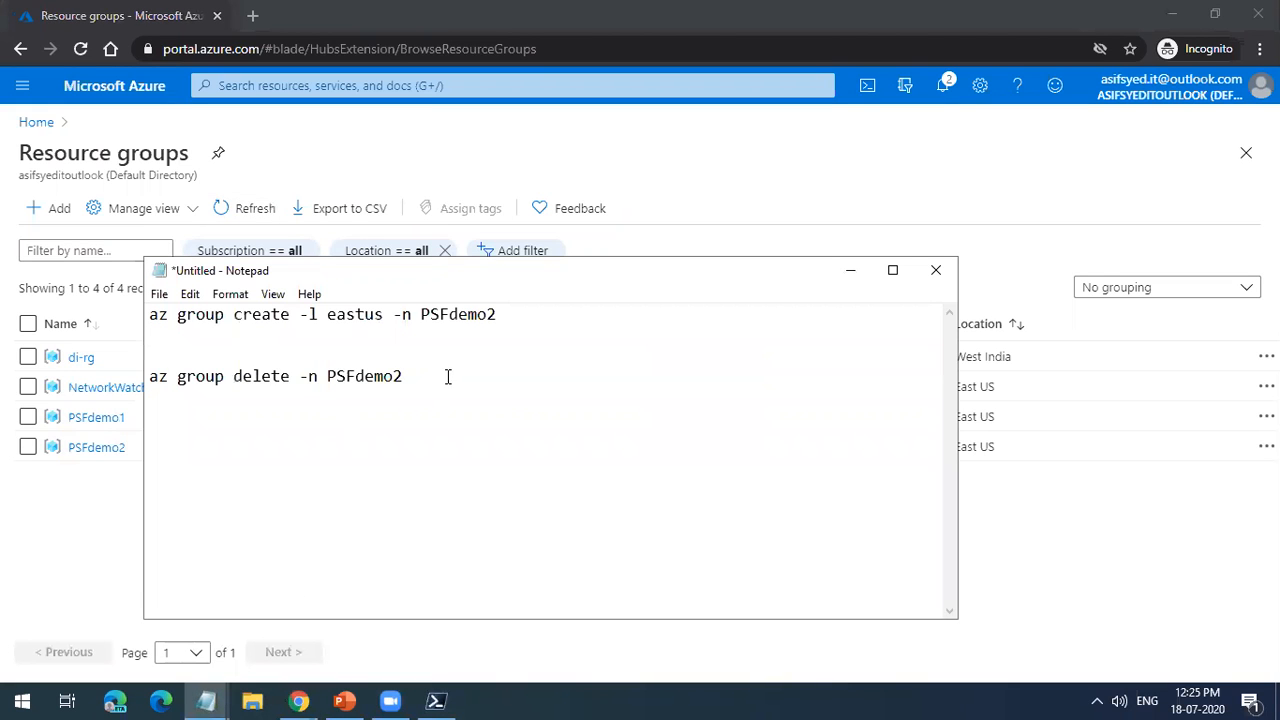
left_click_drag(450, 377, 92, 379)
left_click(436, 700)
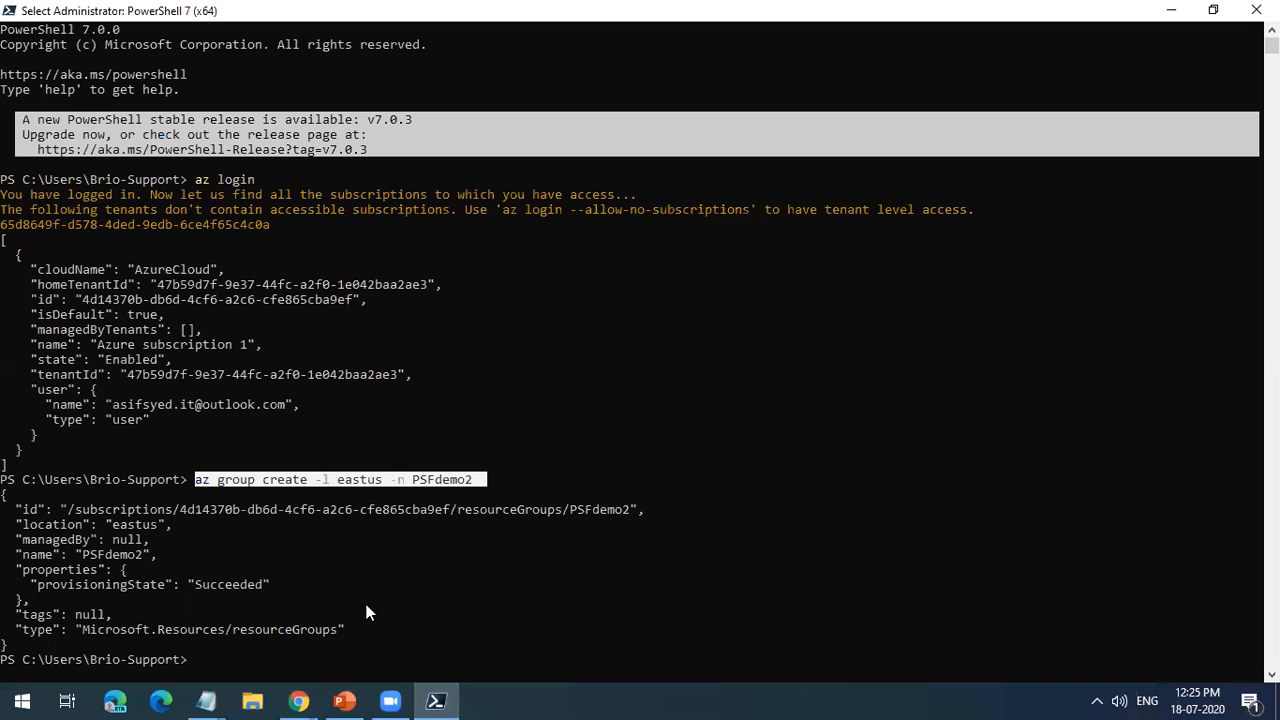
left_click(222, 660)
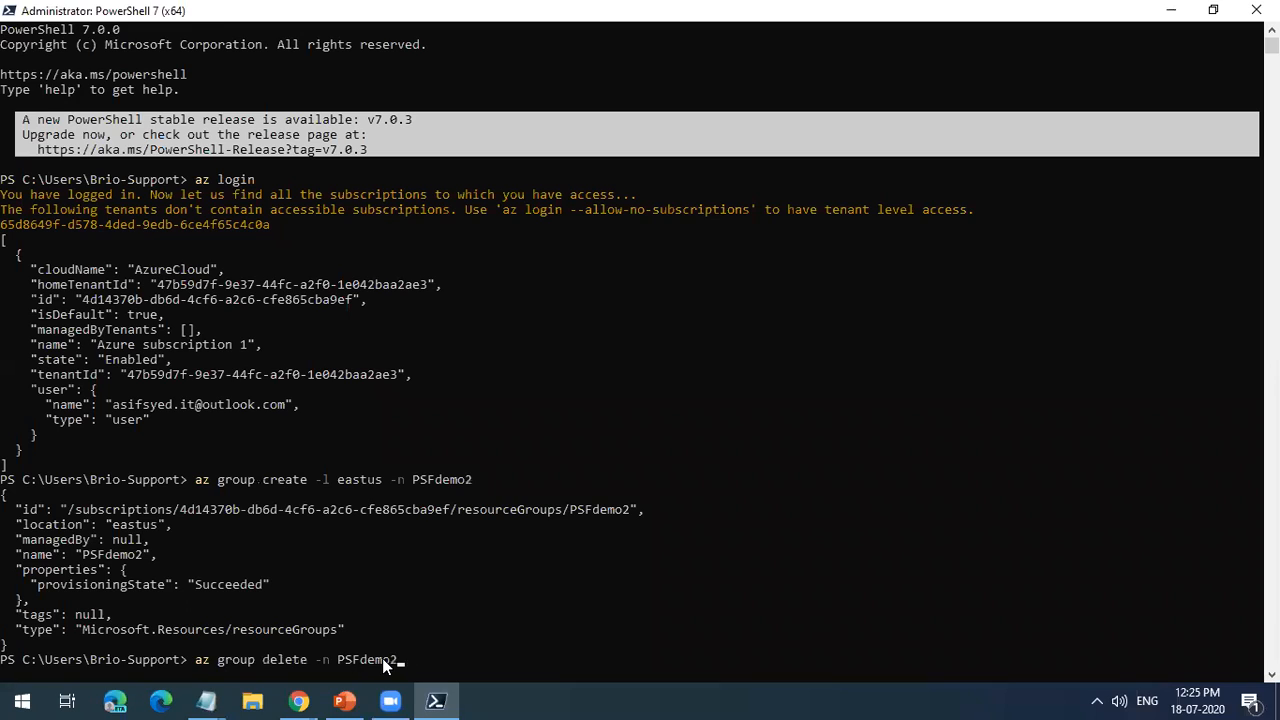
key("Return")
type("y")
key("Return")
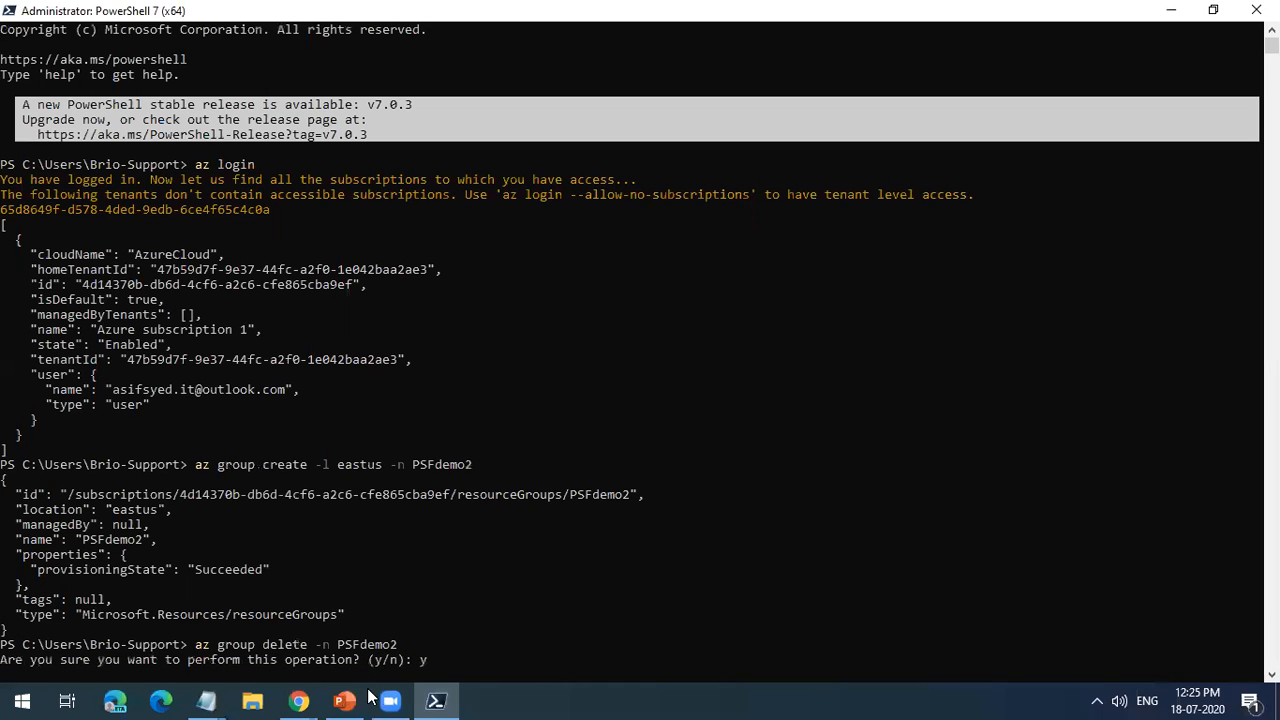
Step: Search Google for azure cli in a new Chrome tab and open the Microsoft Docs overview of the Azure CLI
left_click(299, 701)
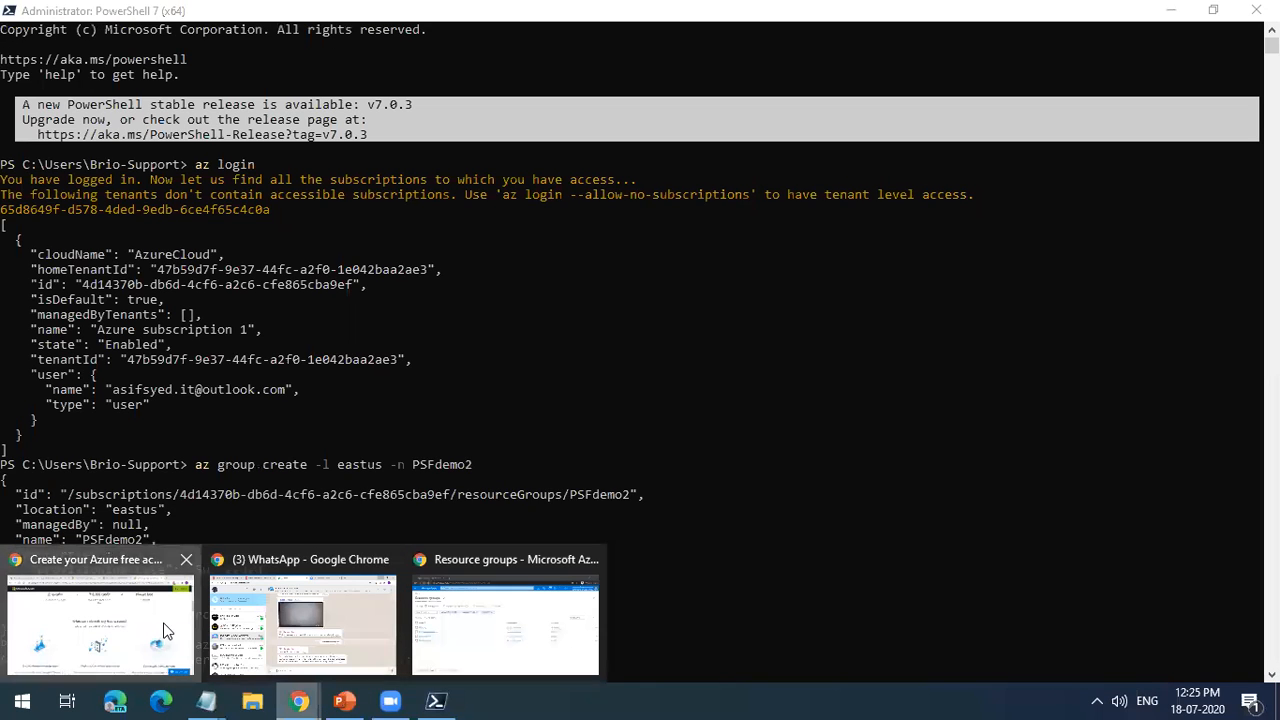
left_click(166, 630)
left_click(1090, 15)
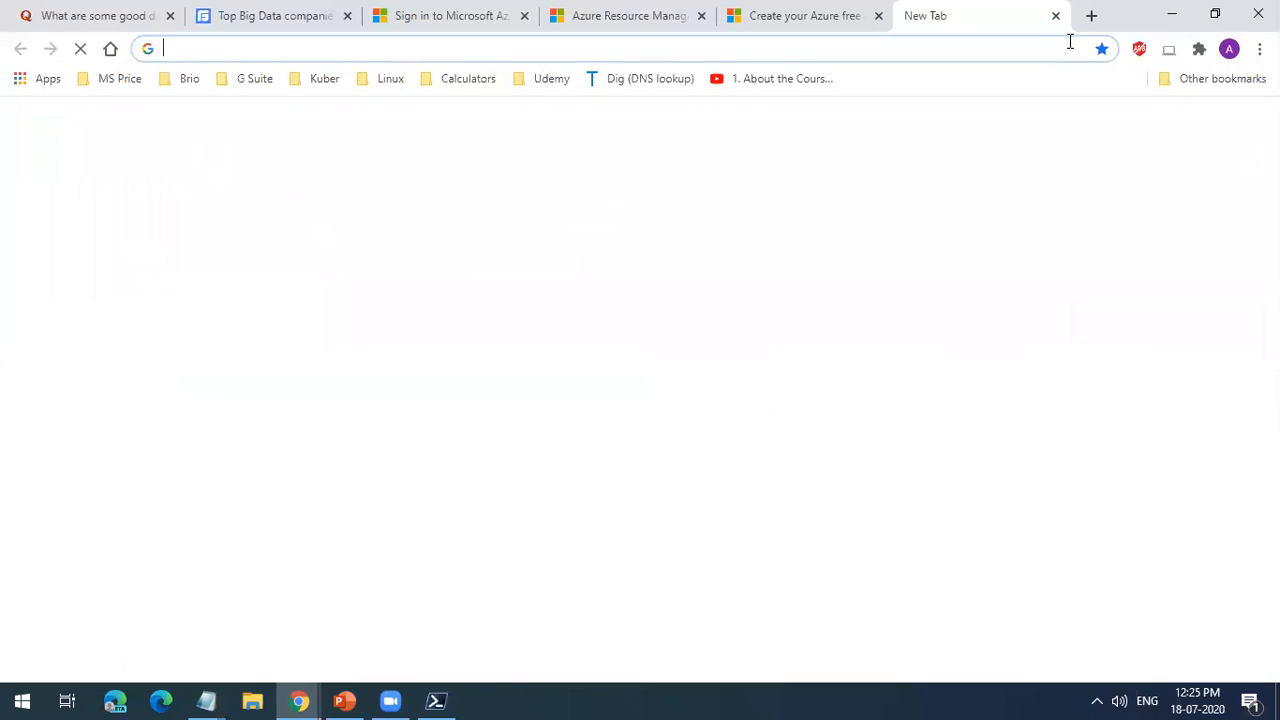
type("Azure cli")
key("Return")
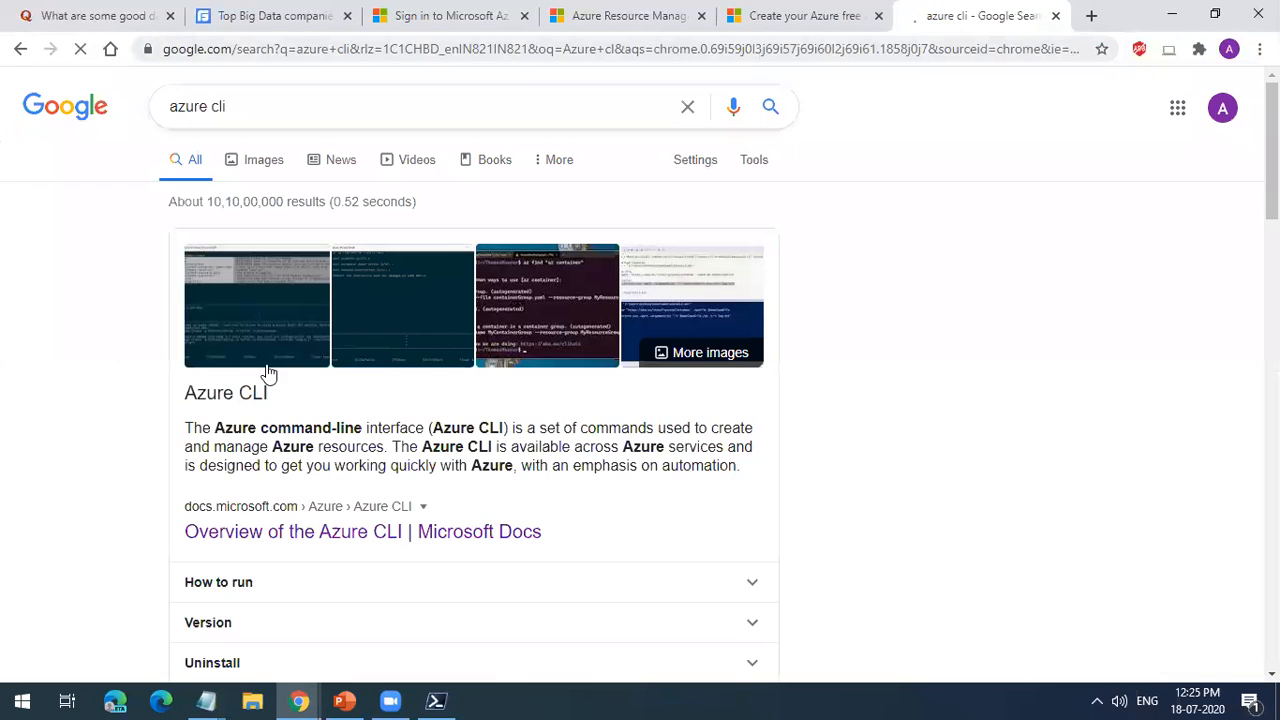
left_click(340, 532)
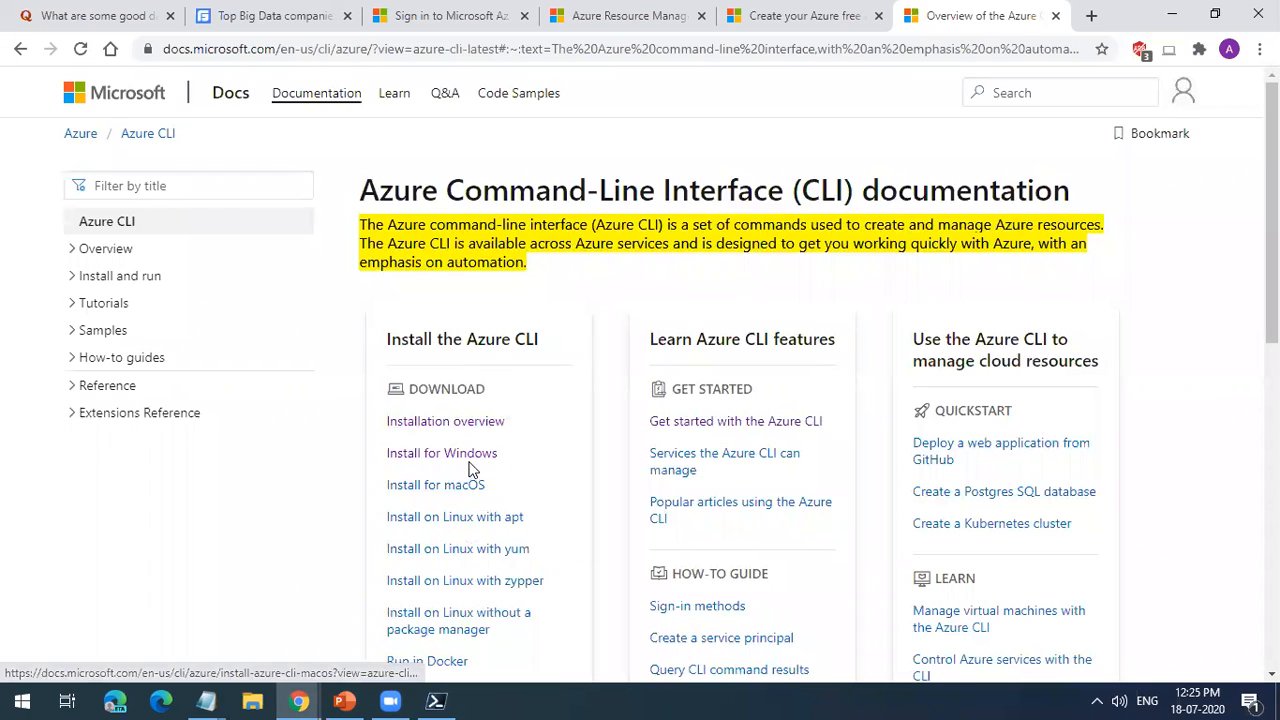
Step: Open the Azure CLI installation guide for Windows and examine the current and beta release download options
left_click(470, 460)
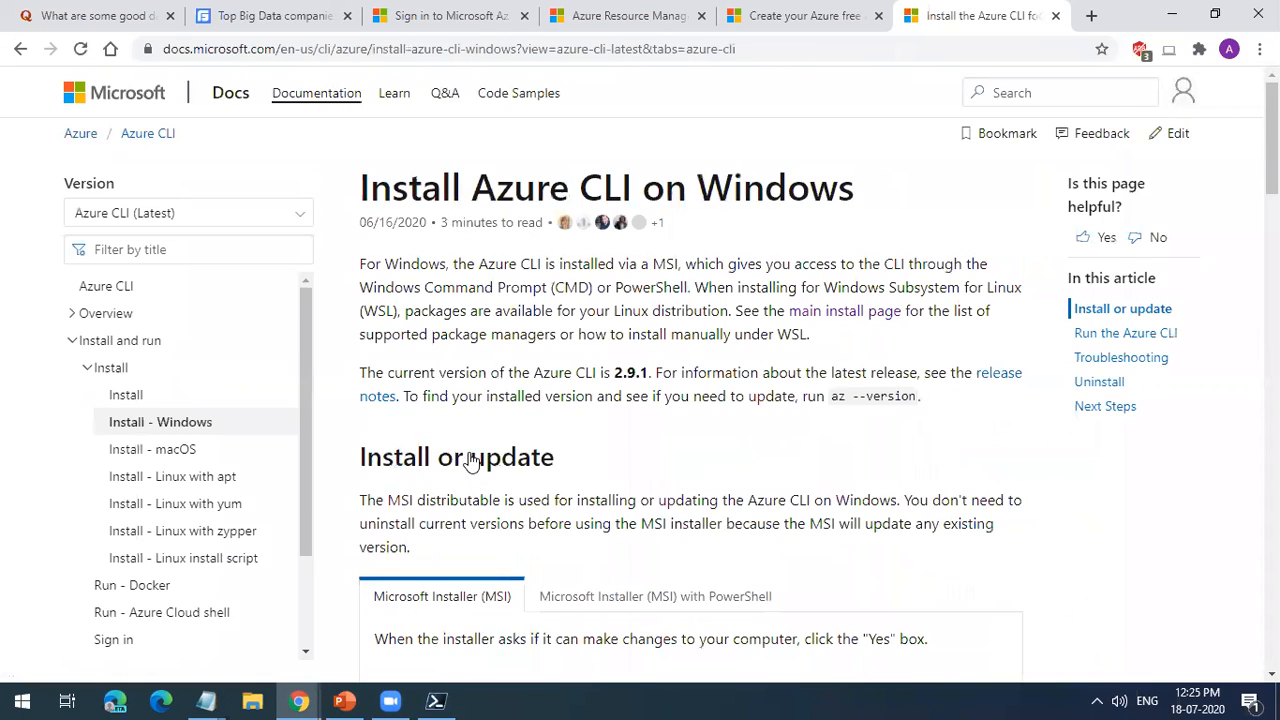
scroll(478, 471, "down", 1)
scroll(495, 440, "down", 3)
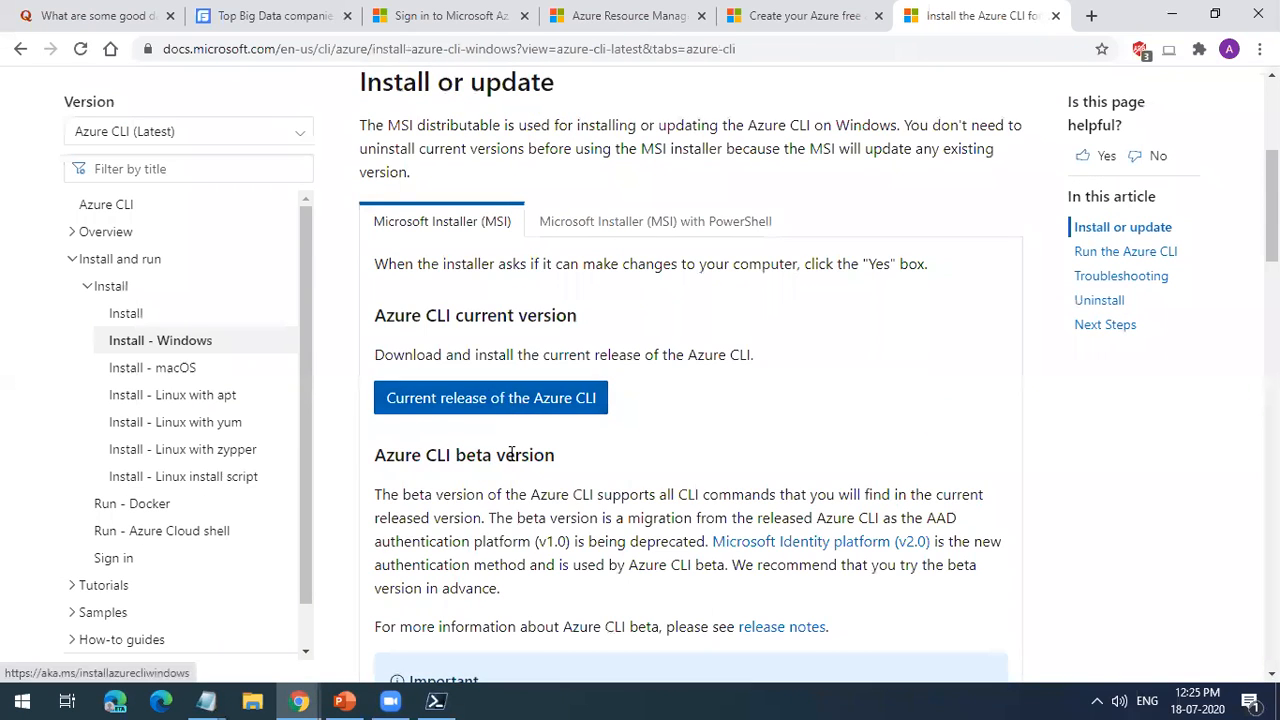
scroll(505, 450, "down", 3)
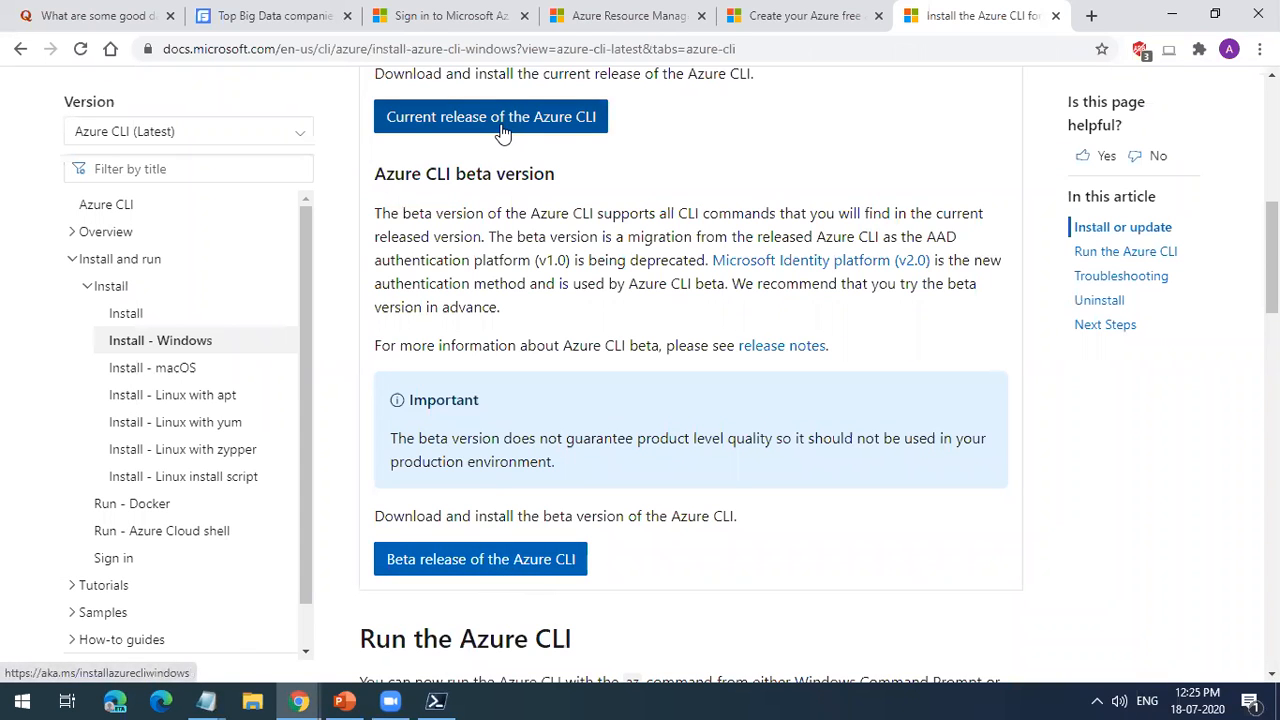
scroll(514, 210, "up", 4)
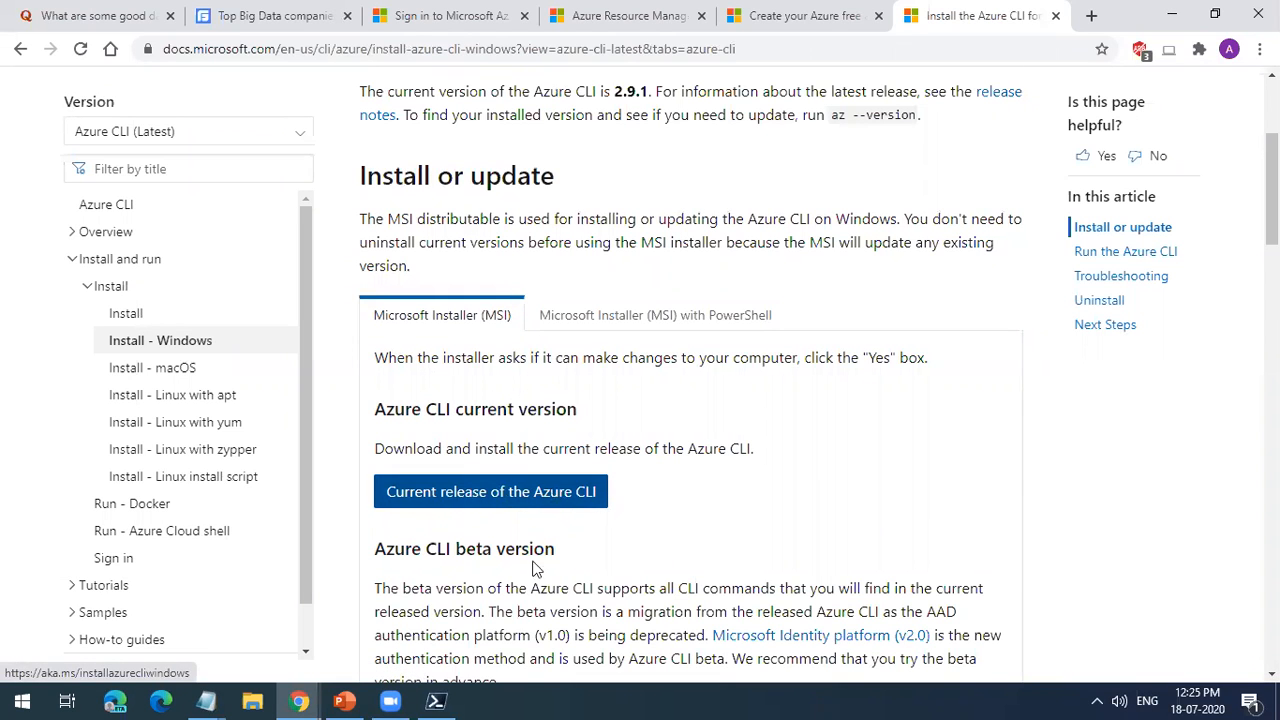
Step: Check the progress of the PSFdemo2 deletion in PowerShell and return to the Azure CLI installation guide
left_click(436, 700)
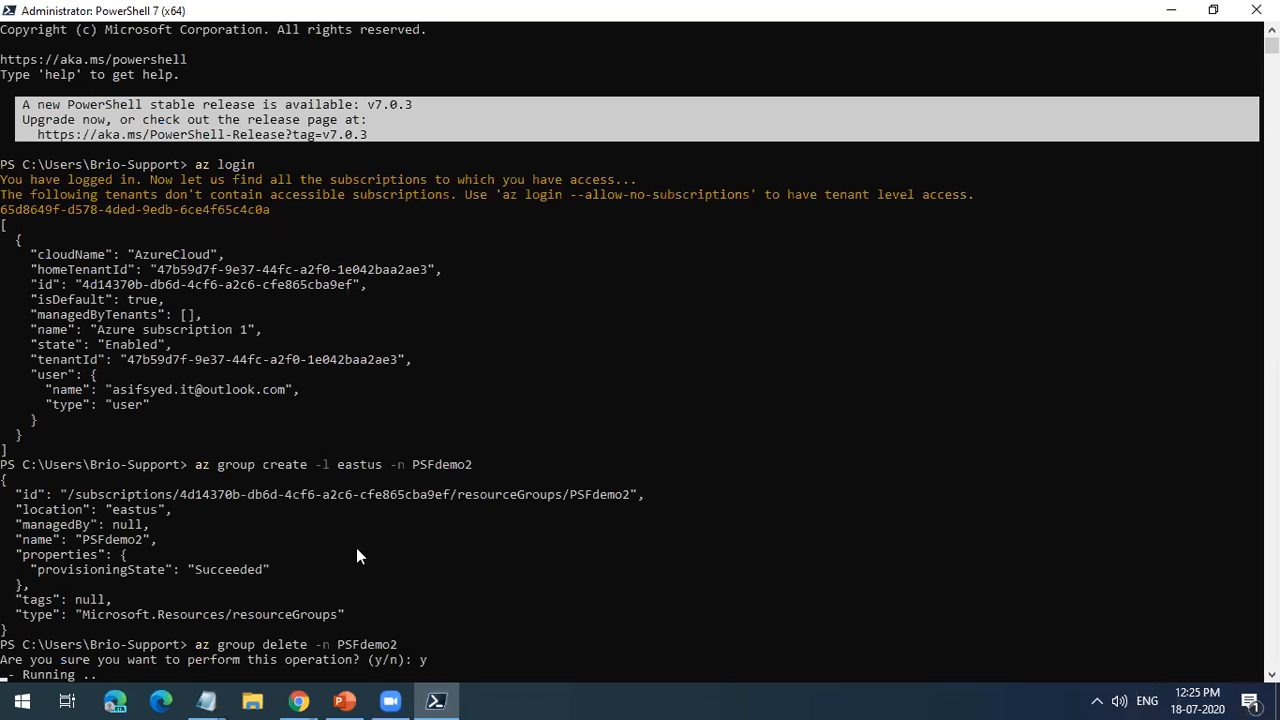
scroll(220, 579, "down", 3)
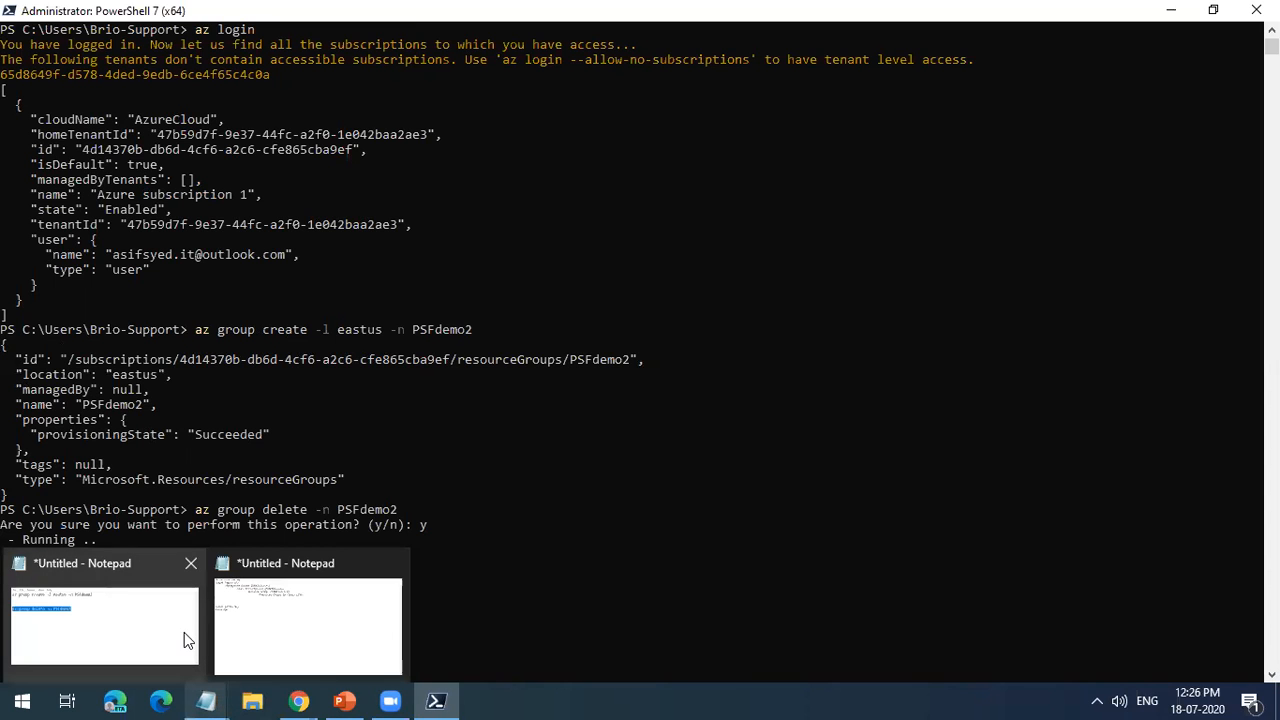
left_click(301, 699)
left_click(175, 645)
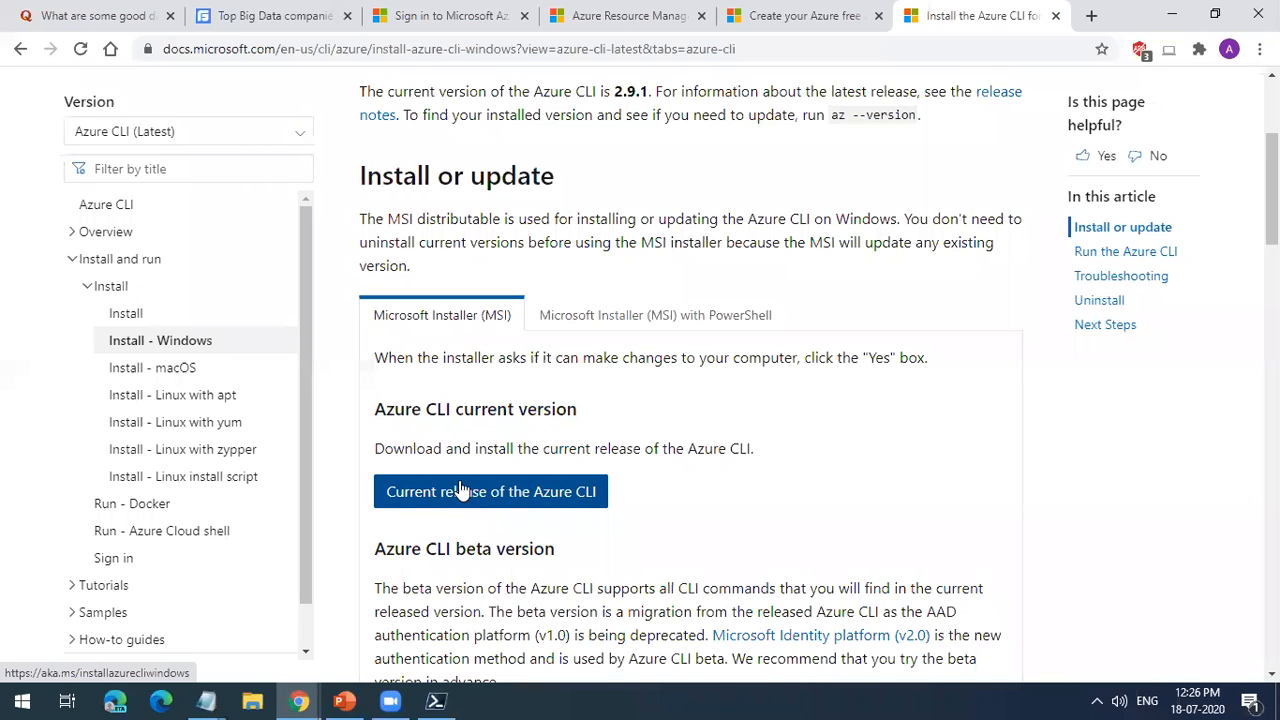
Step: Review the az --version check and the az login instructions in the Windows installation guide, highlighting both commands
scroll(458, 492, "up", 2)
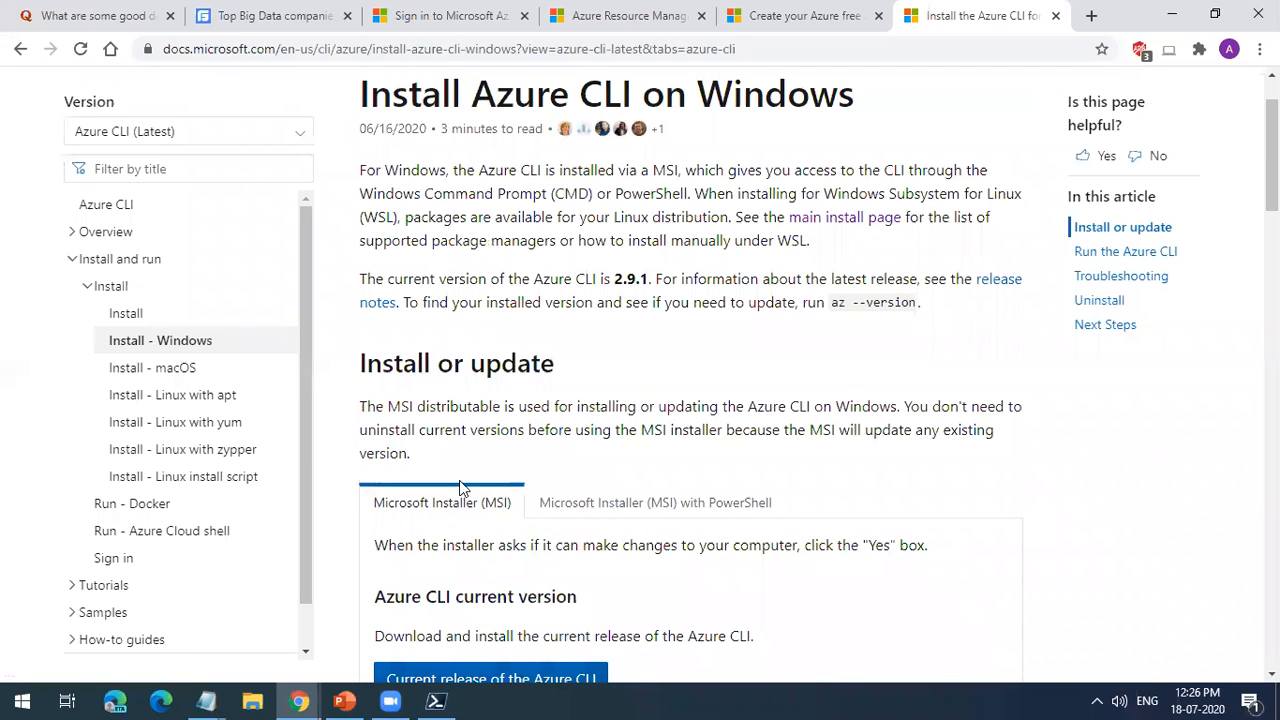
triple_click(922, 302)
left_click(914, 351)
scroll(916, 350, "down", 9)
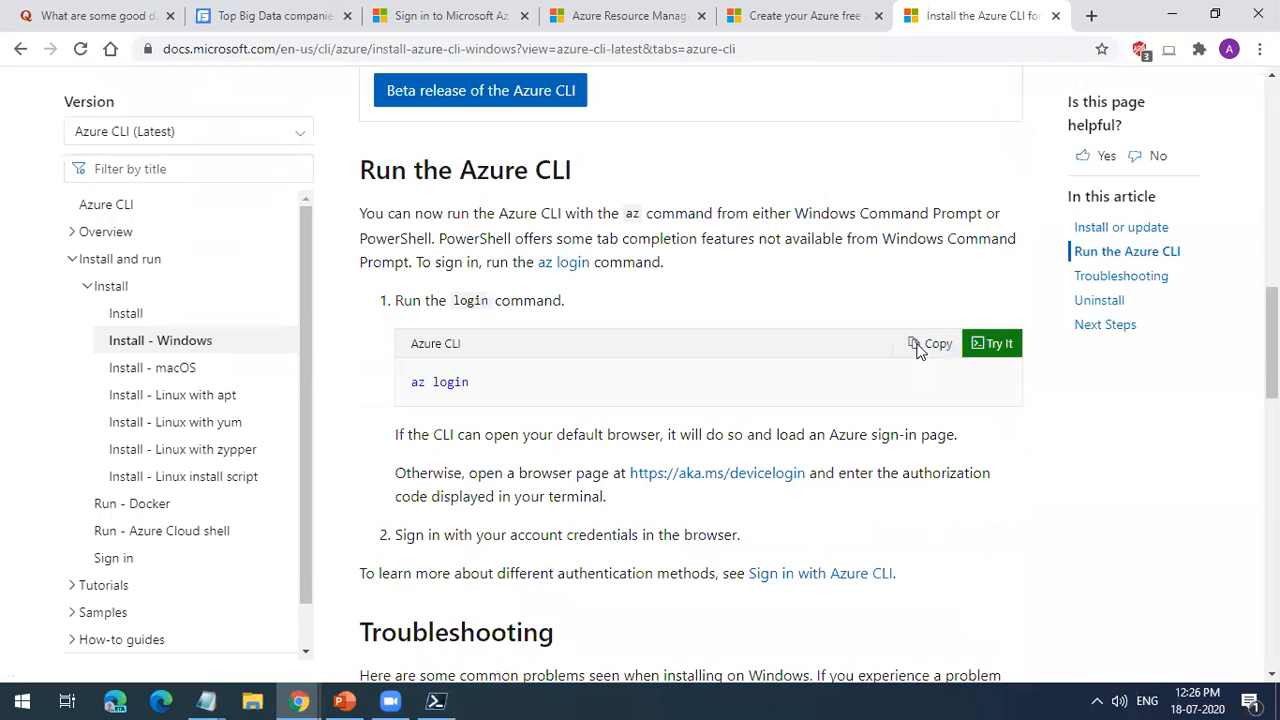
left_click_drag(483, 395, 386, 378)
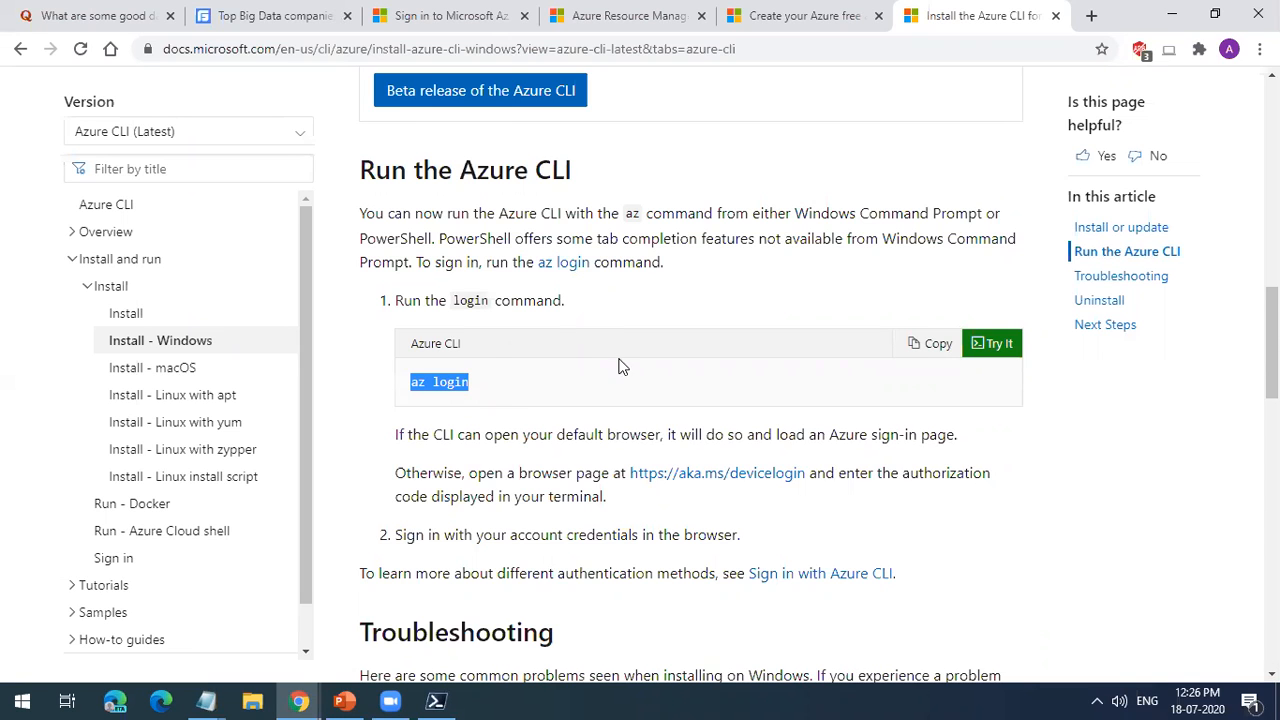
scroll(618, 367, "down", 3)
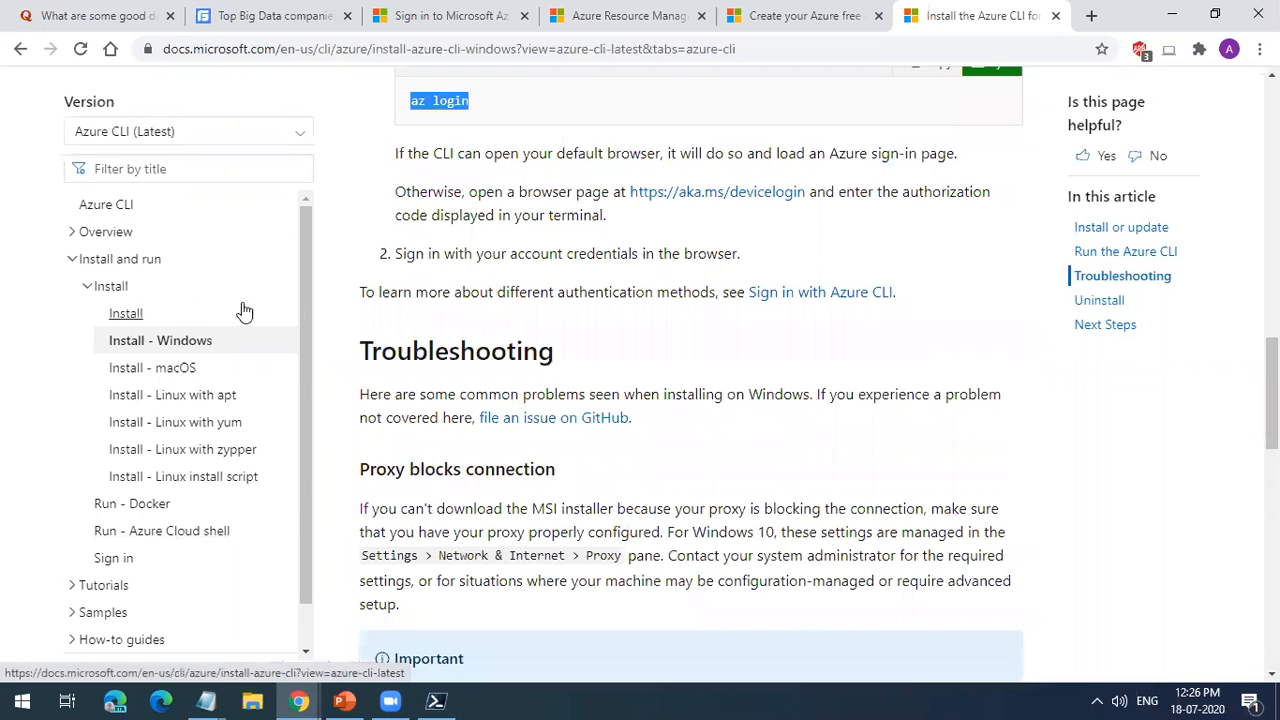
scroll(806, 220, "up", 10)
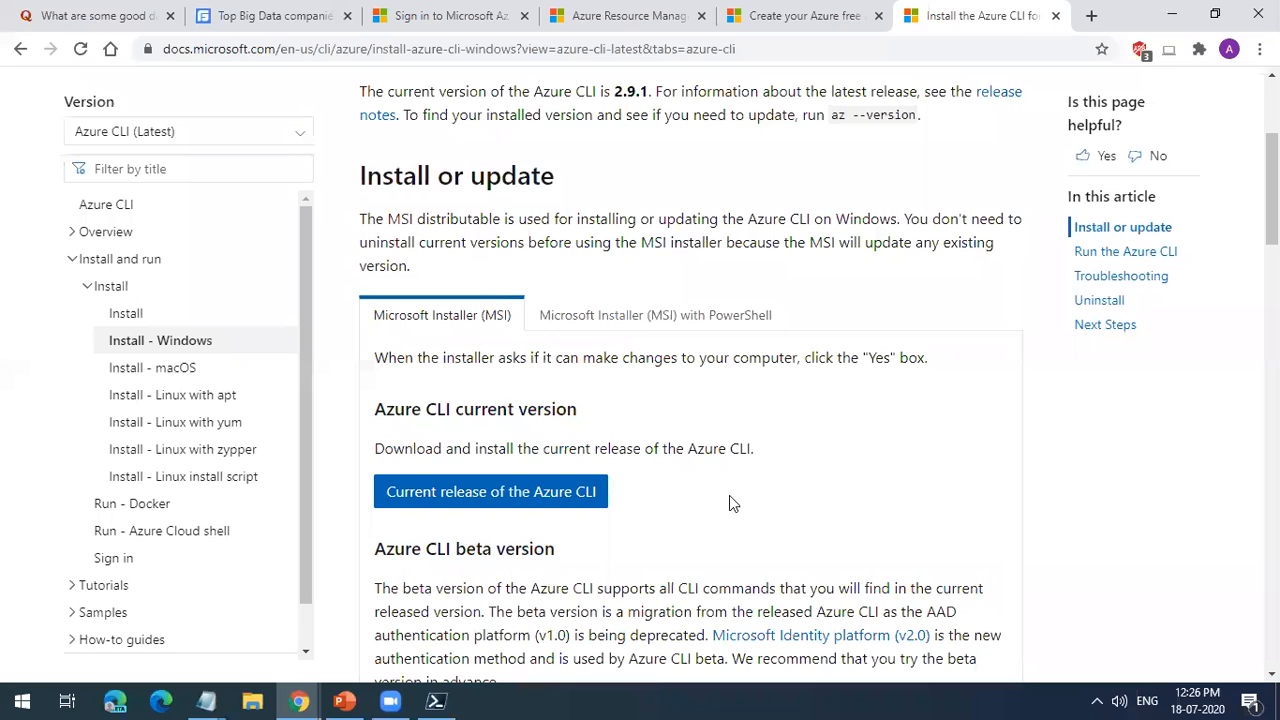
Step: Check the az group delete command in PowerShell again and switch back to the portal's resource groups list
left_click(433, 700)
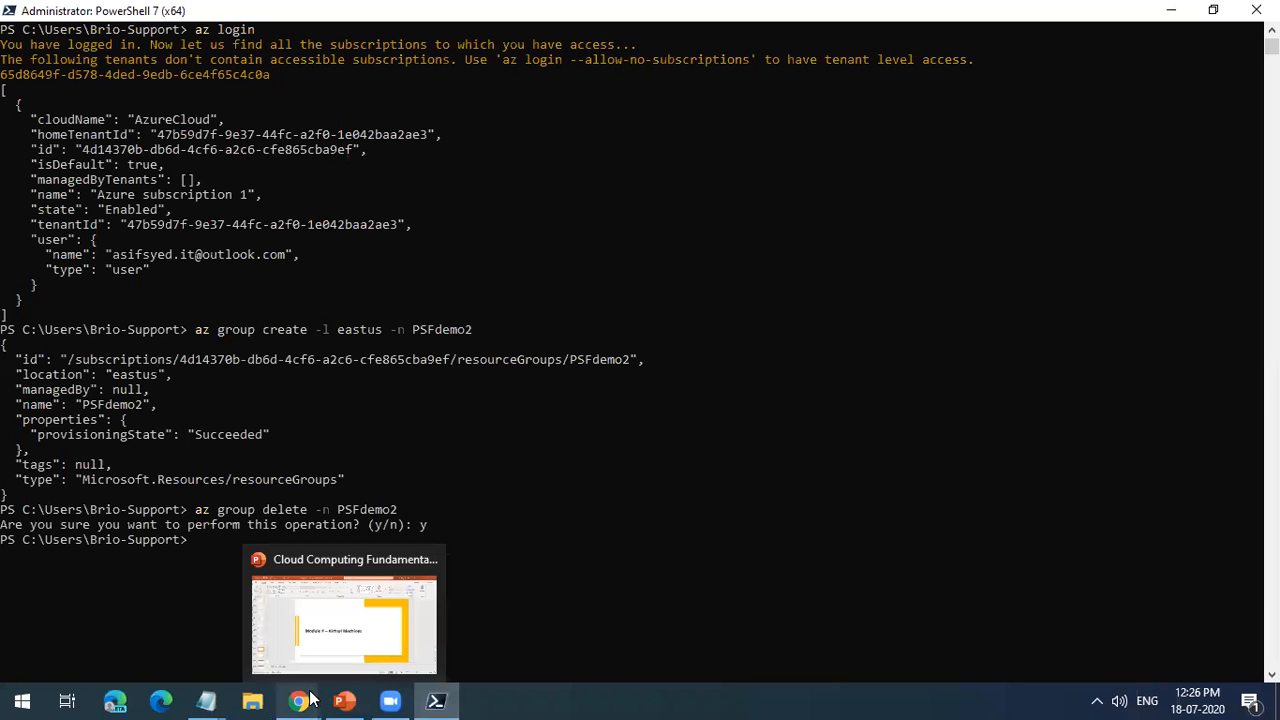
mouse_move(308, 700)
left_click(431, 655)
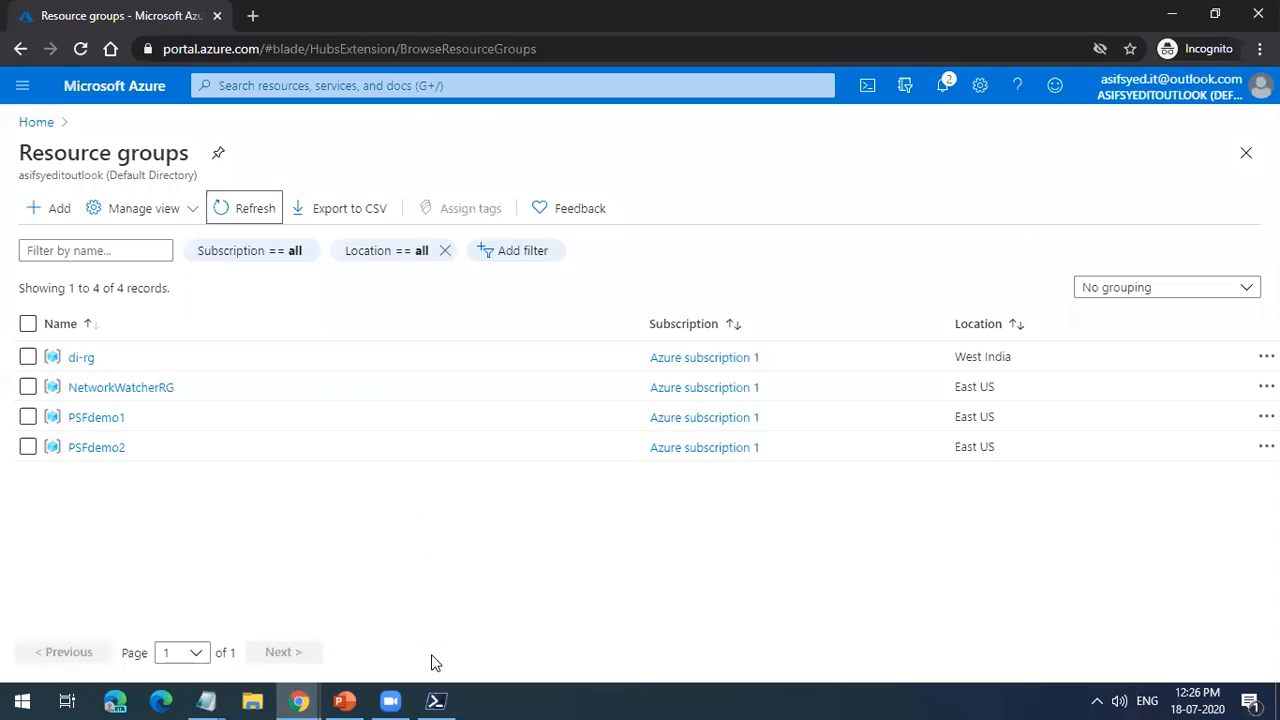
Step: From the portal home page, open resource group PSFdemo1 through its creation notification and return to the home page
left_click(40, 124)
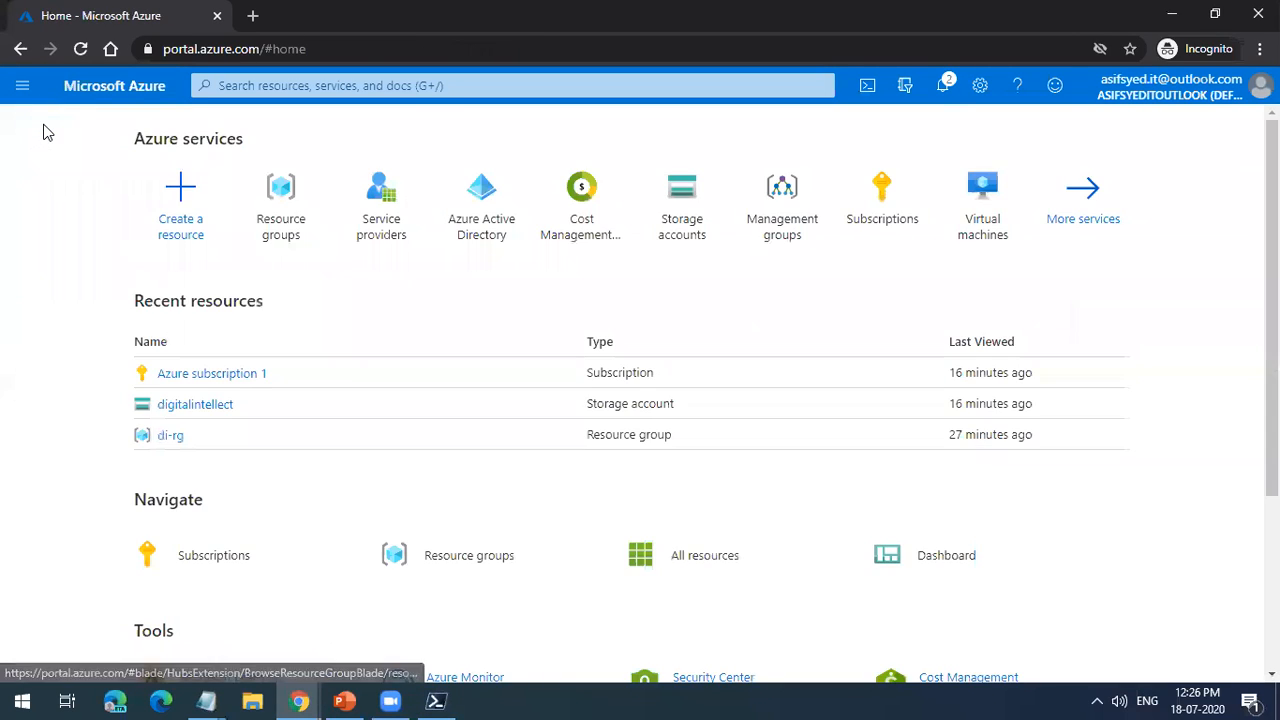
left_click(945, 88)
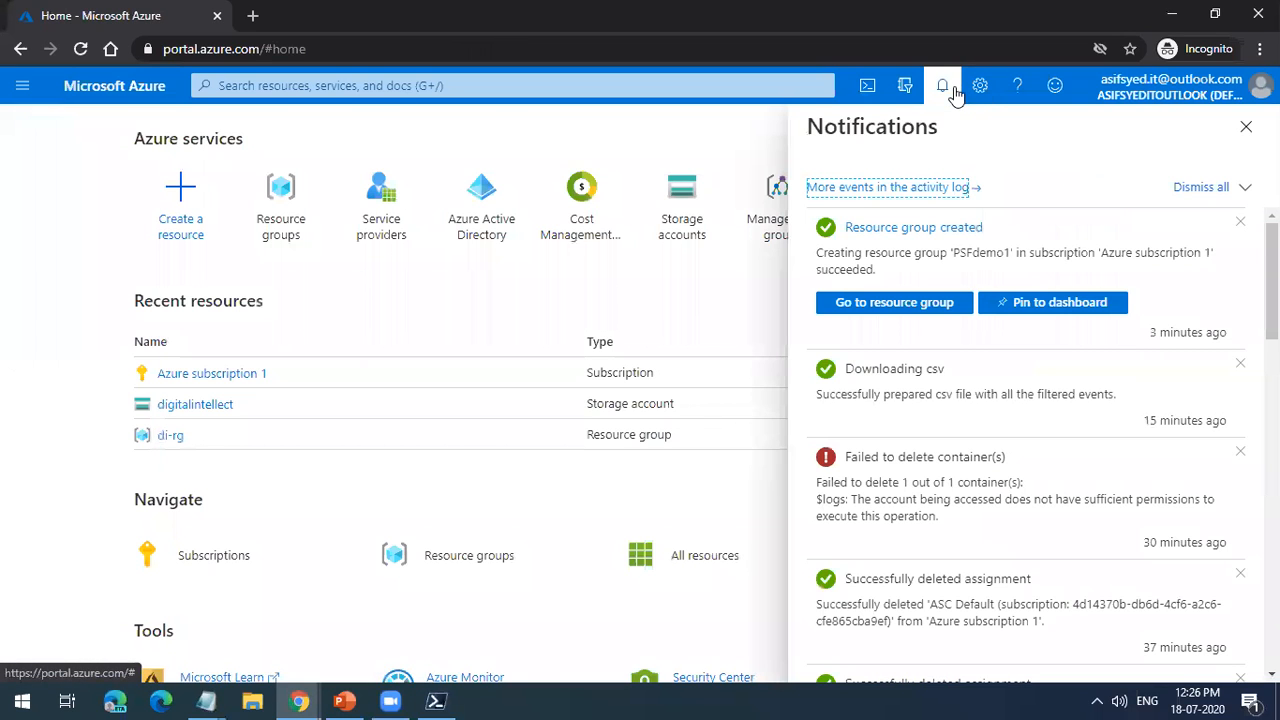
left_click(945, 230)
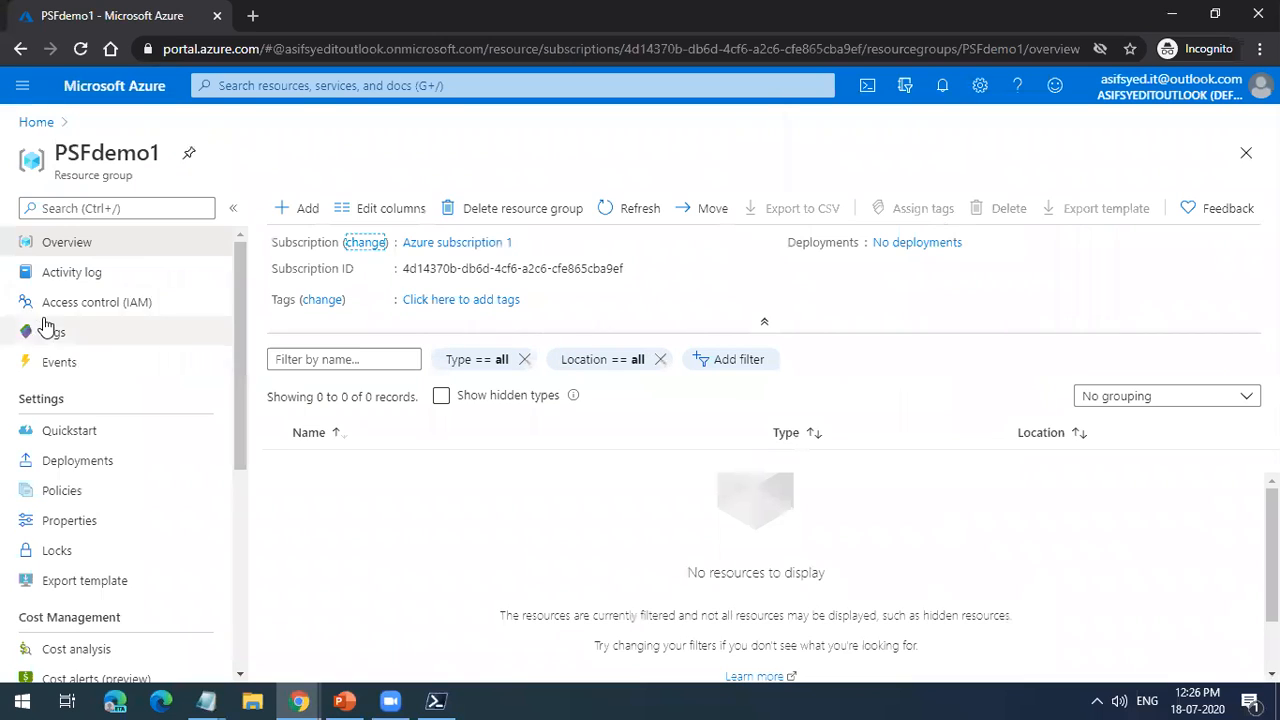
left_click(36, 123)
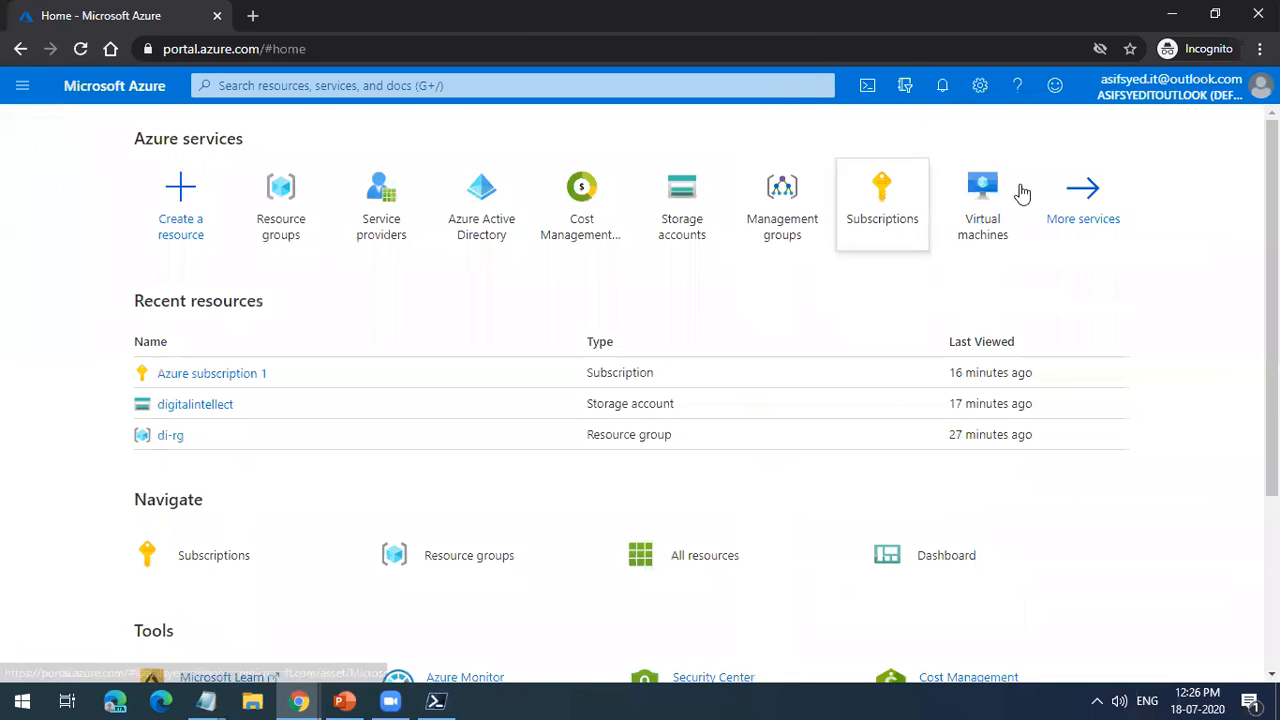
Step: Open the full activity log from the portal's notifications
left_click(918, 88)
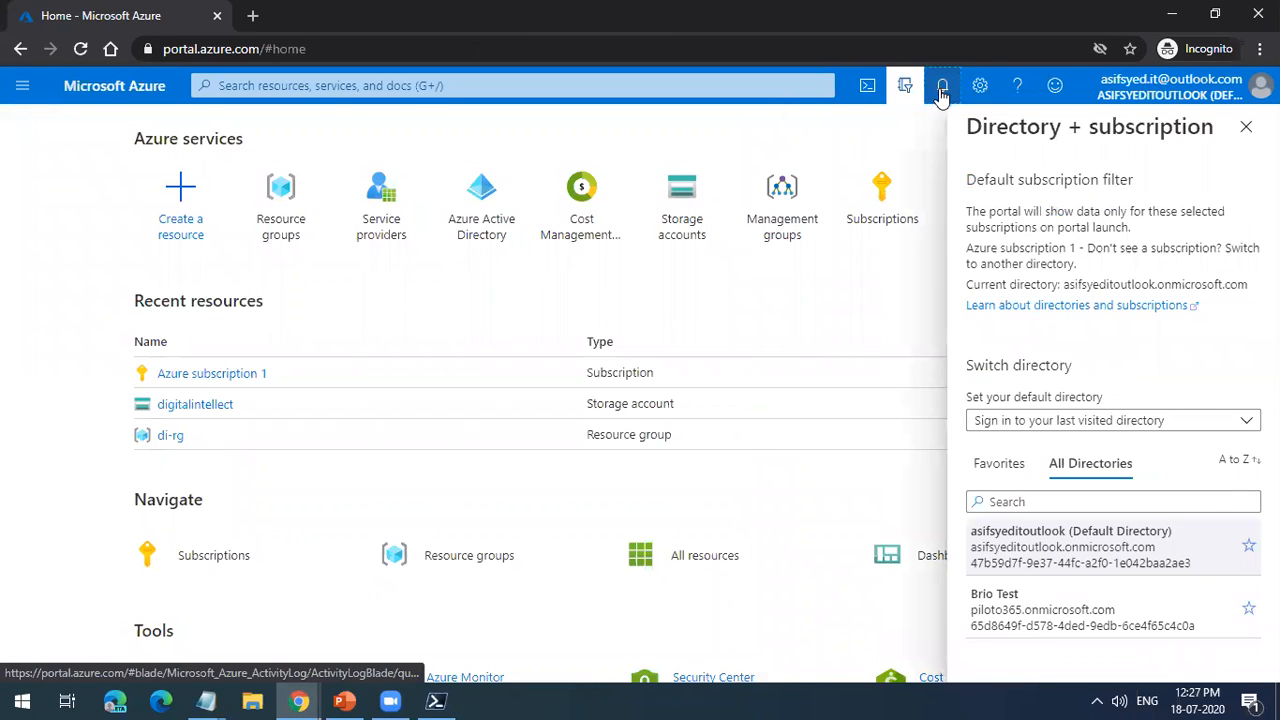
left_click(941, 90)
left_click(928, 186)
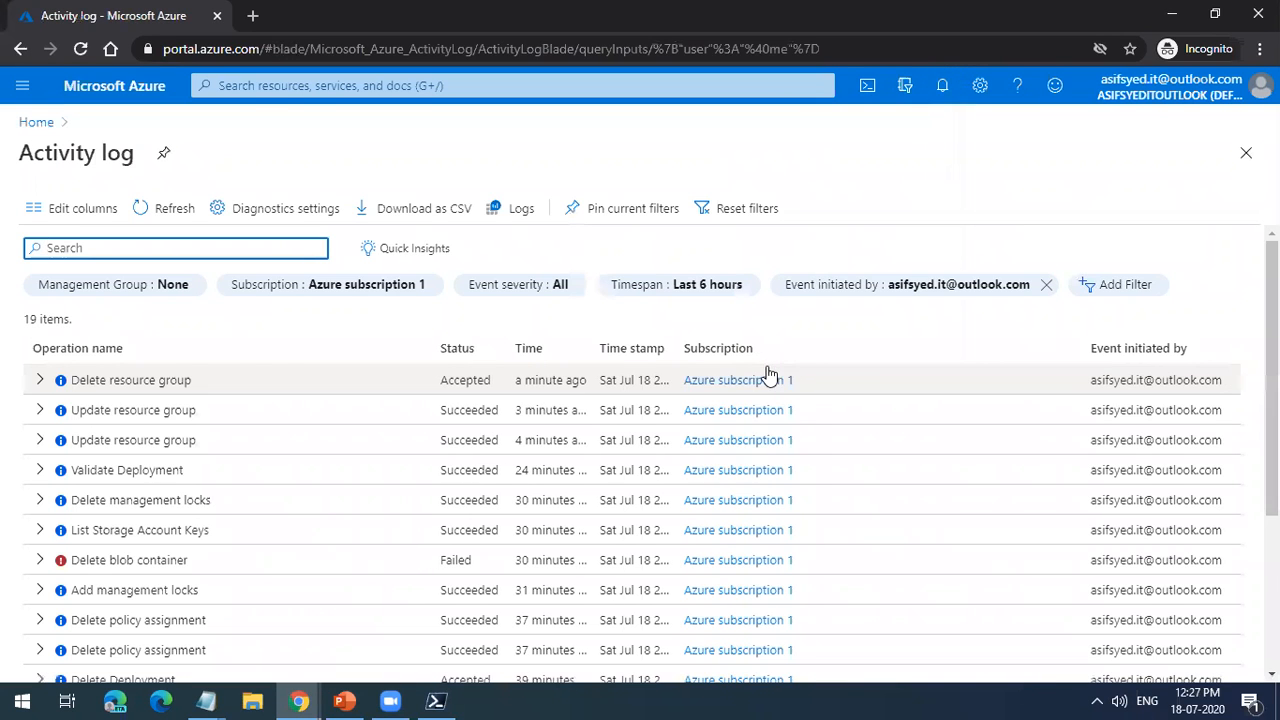
Step: Inspect the JSON details of the most recent Update resource group event, for PSFdemo1, and return to the activity log
left_click(155, 418)
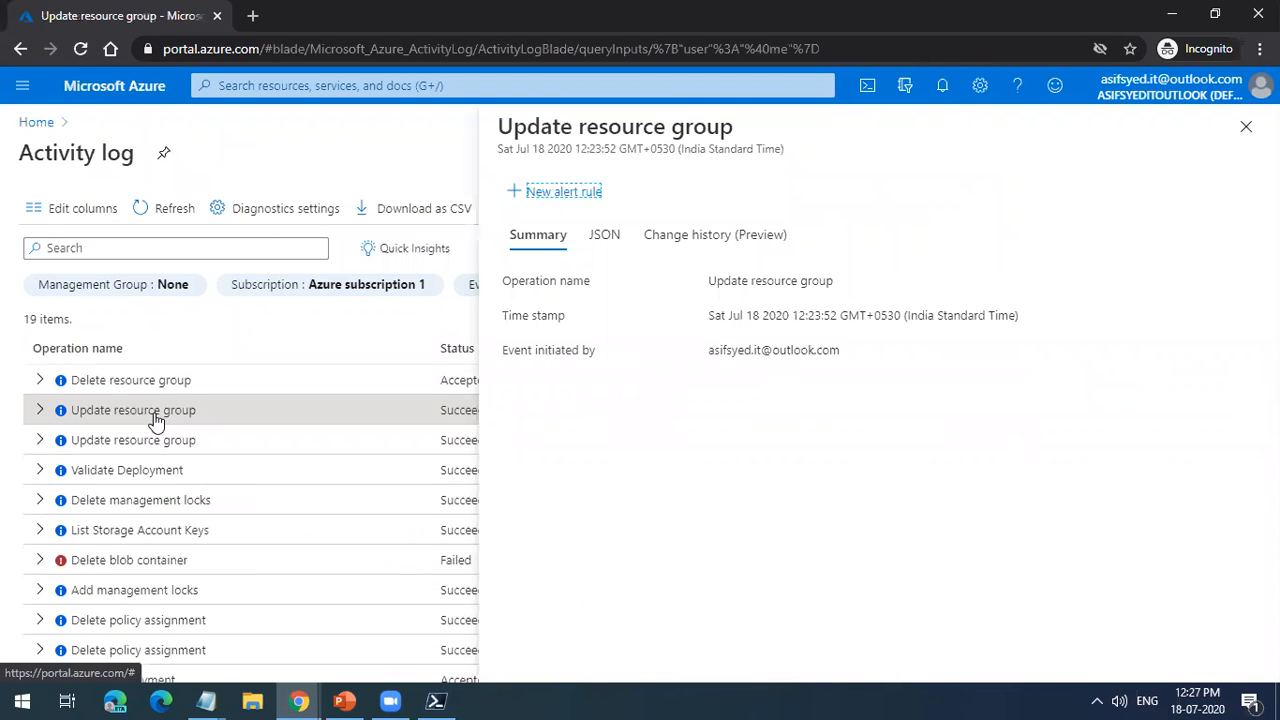
left_click(607, 245)
scroll(806, 437, "down", 4)
scroll(806, 437, "down", 8)
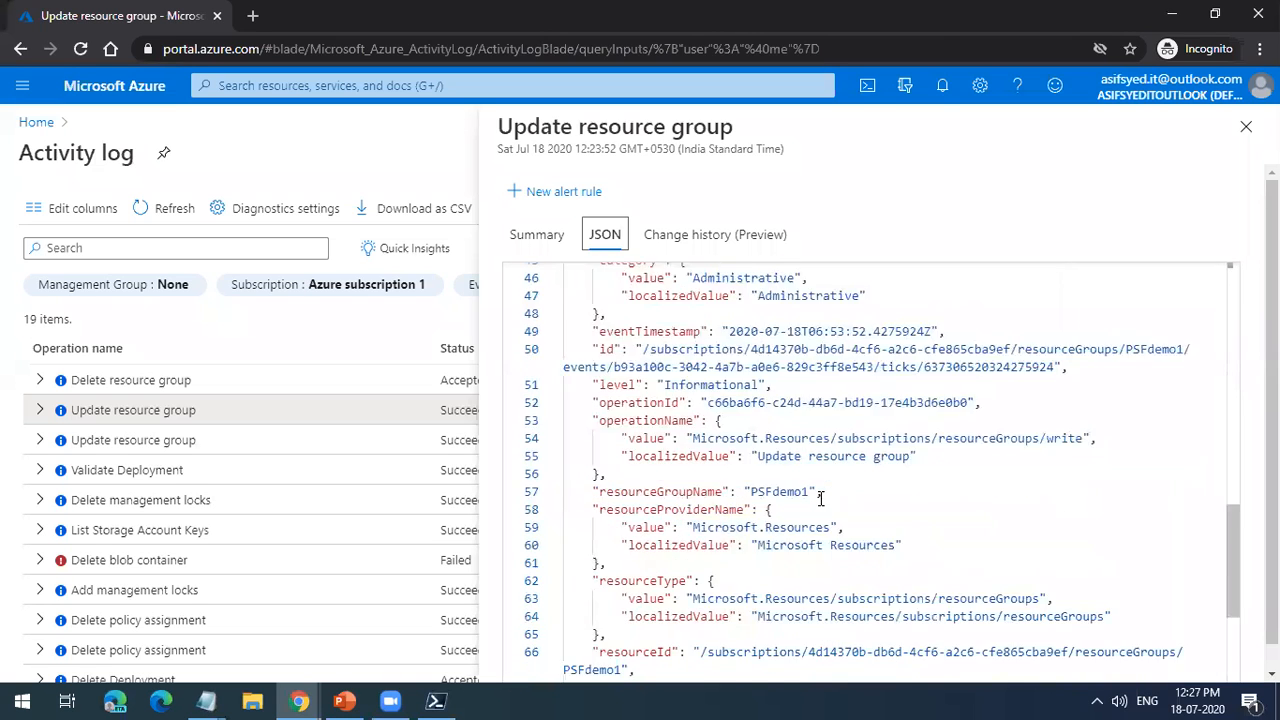
scroll(820, 498, "down", 3)
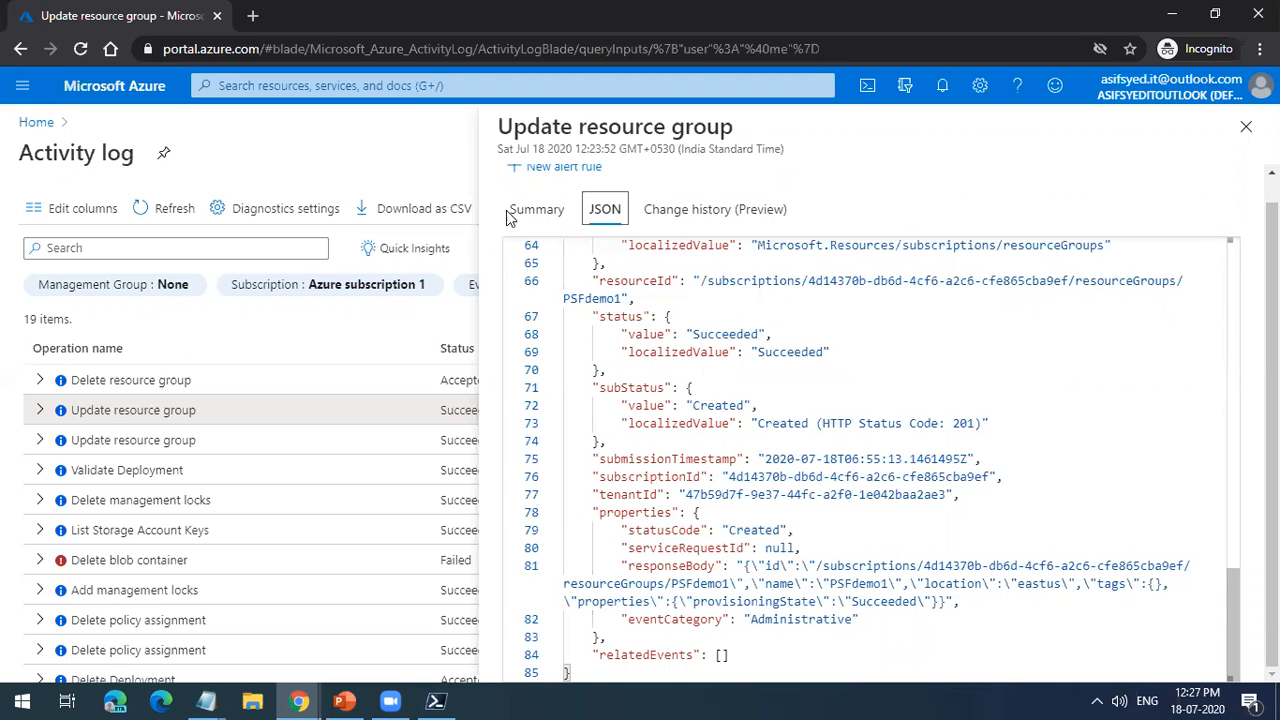
left_click(1246, 126)
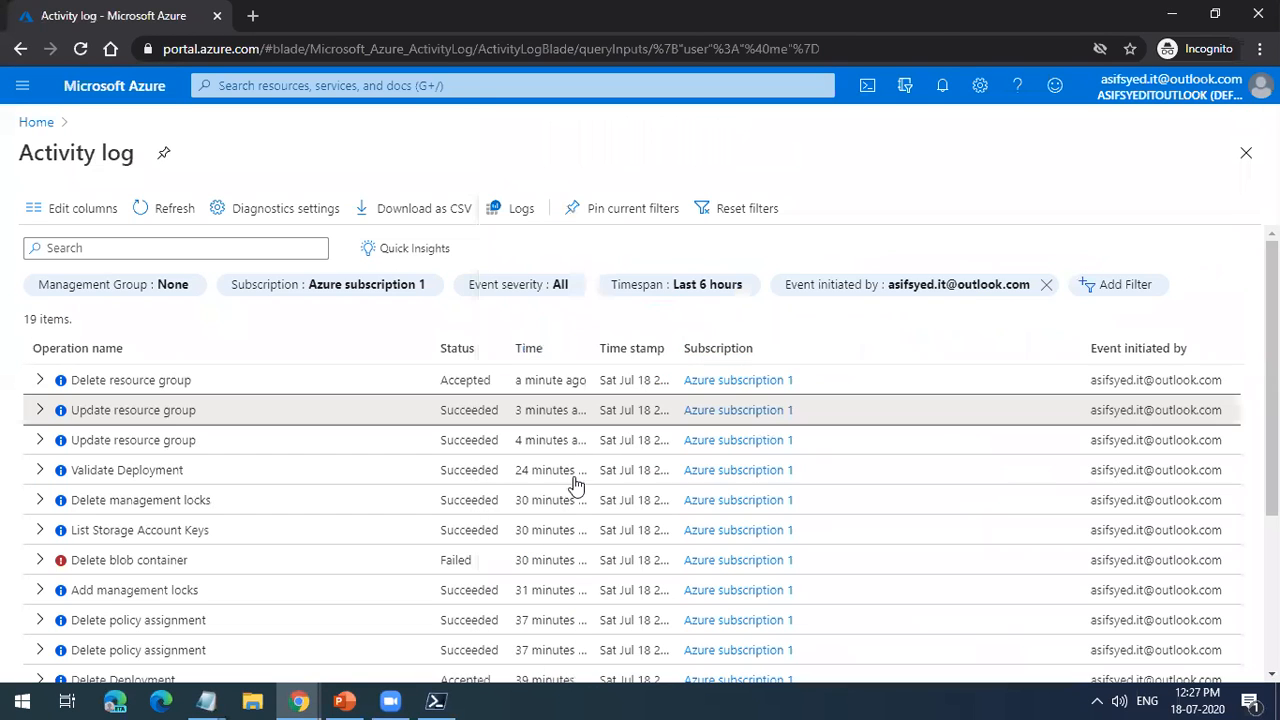
Step: Examine the JSON of the older Update resource group event, for PSFdemo2, highlight its HTTP status code, and close the details
left_click(166, 442)
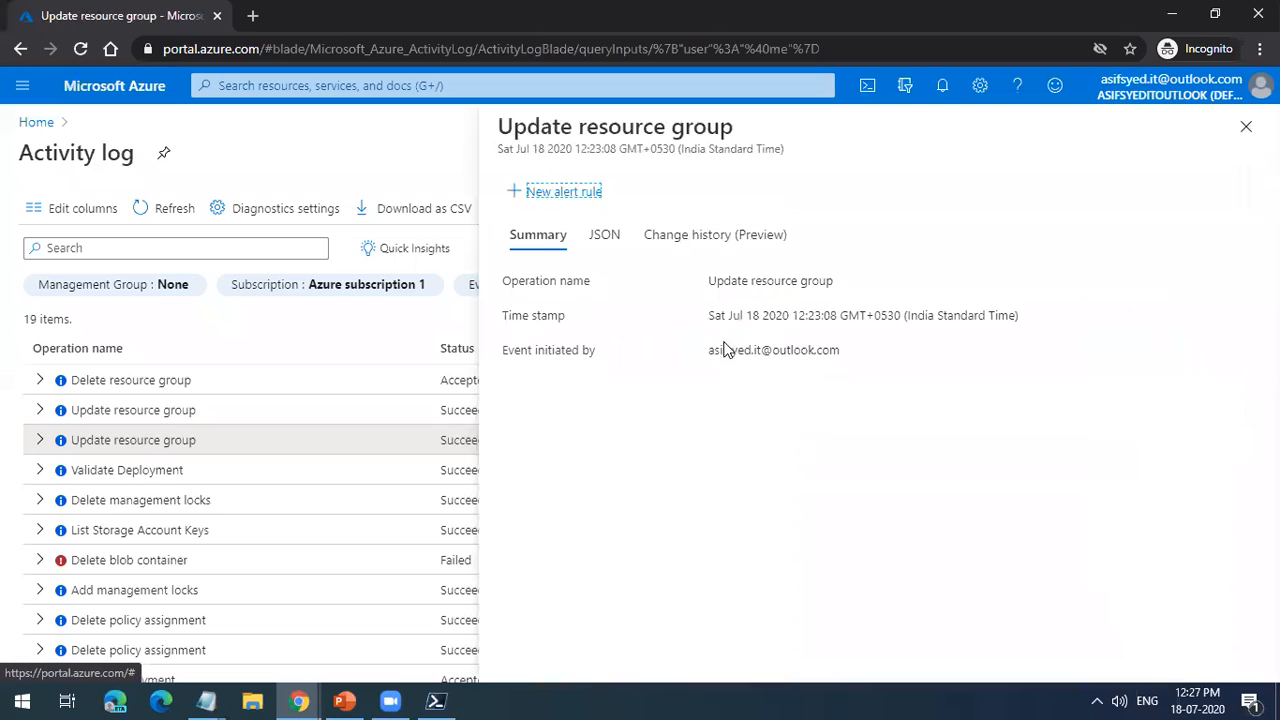
left_click(606, 236)
scroll(862, 496, "down", 6)
scroll(862, 496, "down", 6)
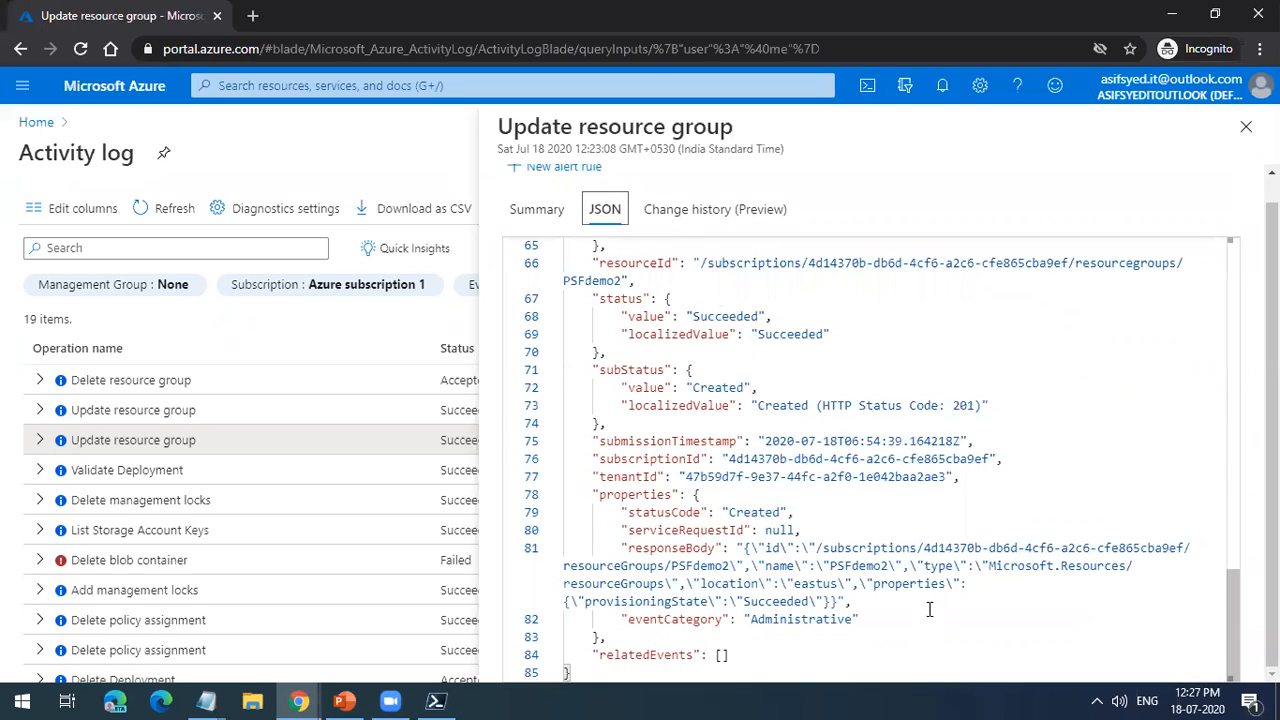
left_click_drag(953, 405, 806, 400)
double_click(965, 407)
double_click(965, 407)
double_click(966, 407)
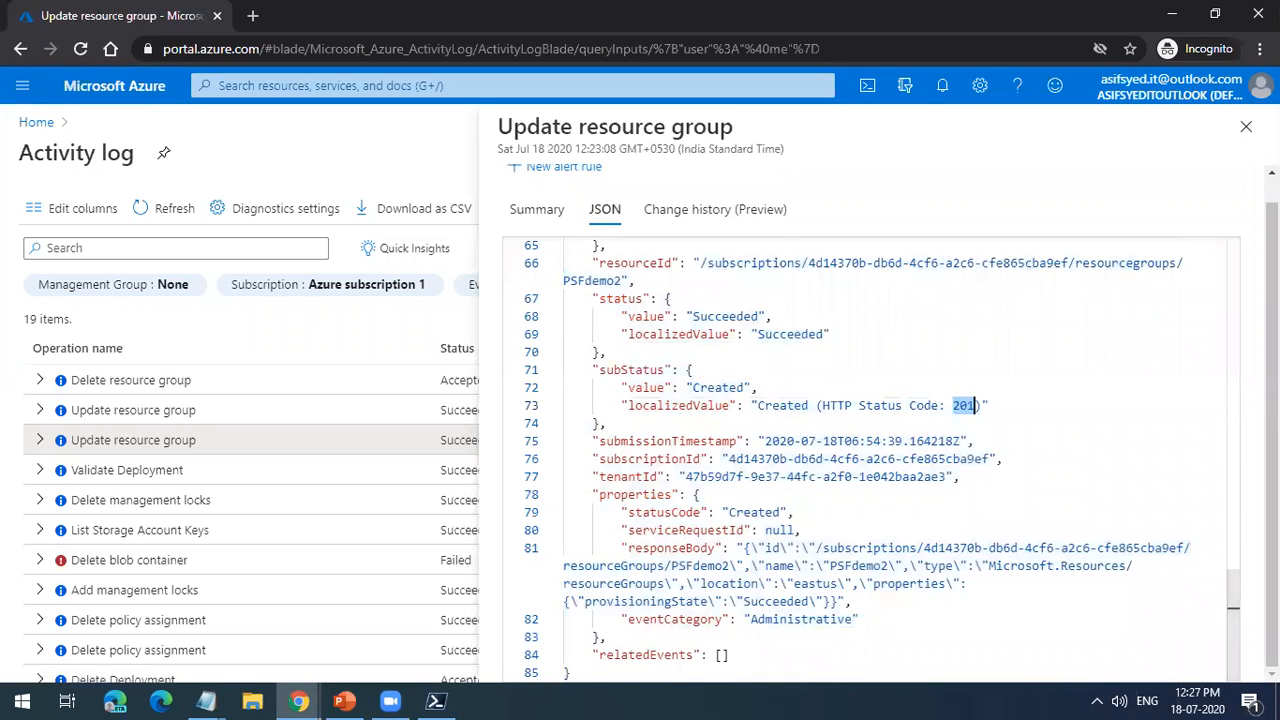
left_click(1246, 126)
Step: Reopen the JSON of the PSFdemo1 Update resource group event and highlight the HTTP status code line under subStatus
left_click(145, 418)
left_click(604, 234)
scroll(785, 465, "down", 3)
scroll(785, 465, "down", 10)
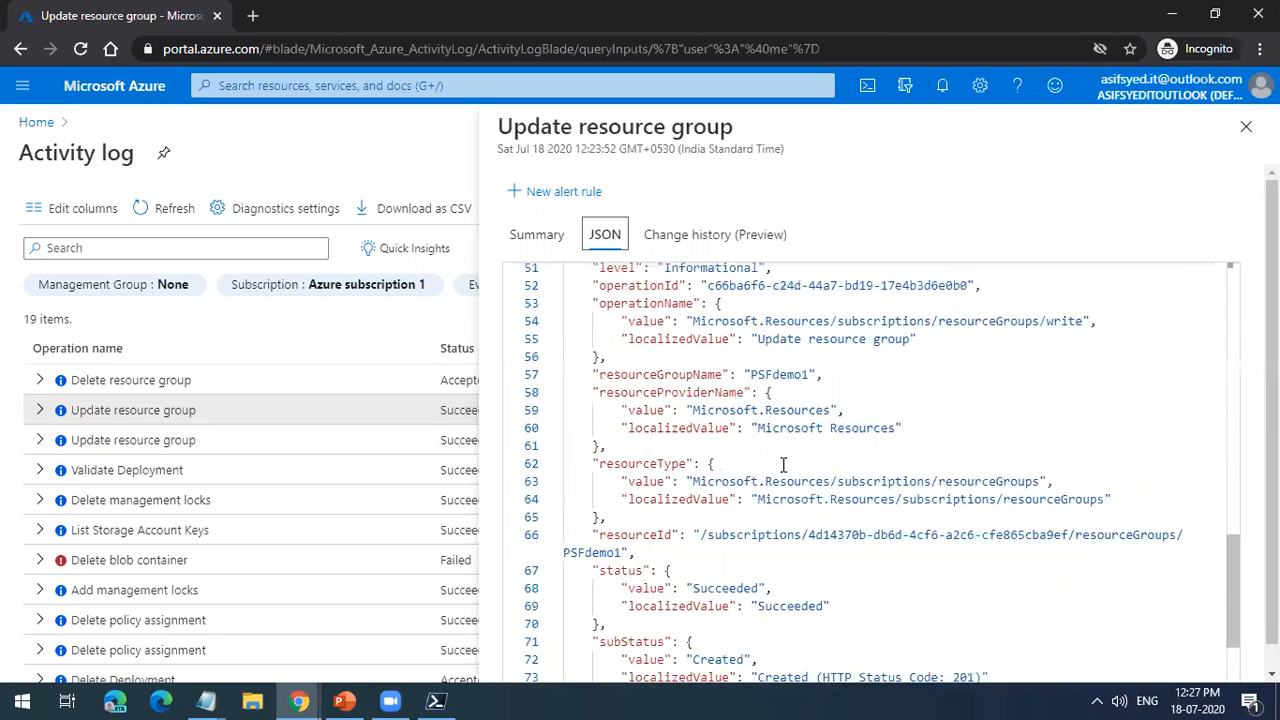
left_click_drag(987, 423, 678, 423)
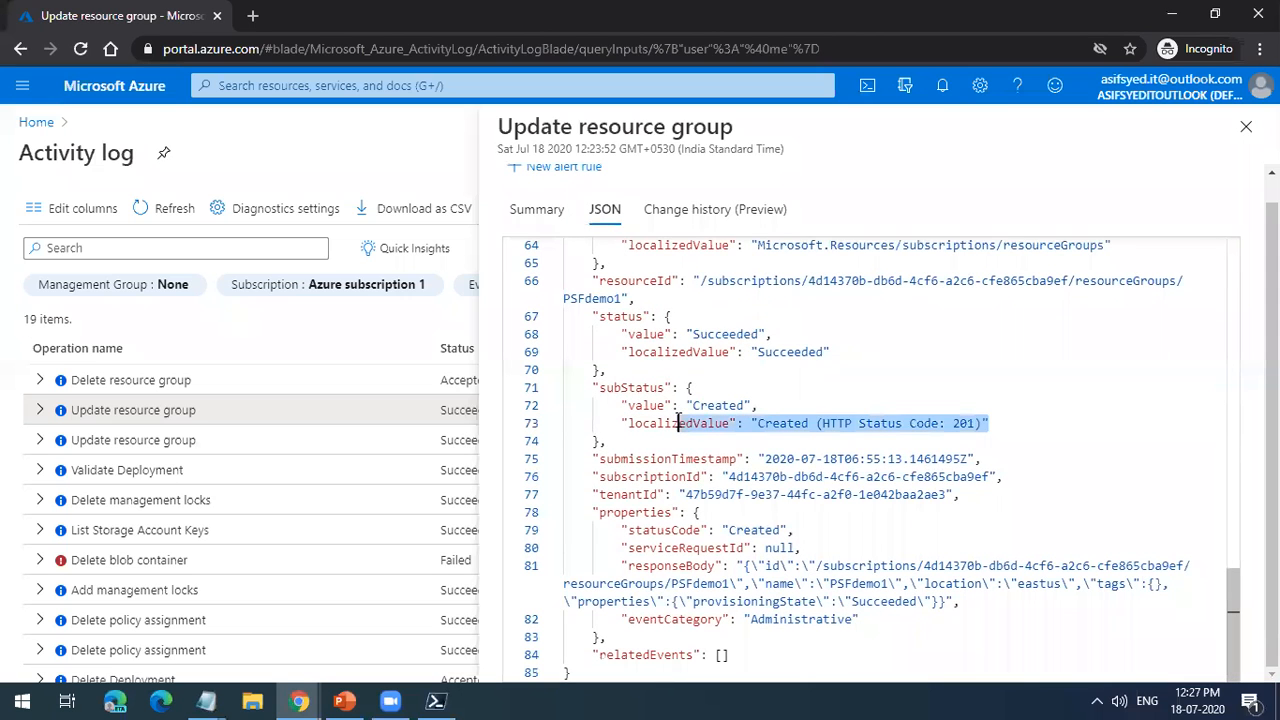
triple_click(855, 424)
Step: Review the authorization, claims and resource provider sections in the PSFdemo1 event's JSON
scroll(860, 503, "up", 5)
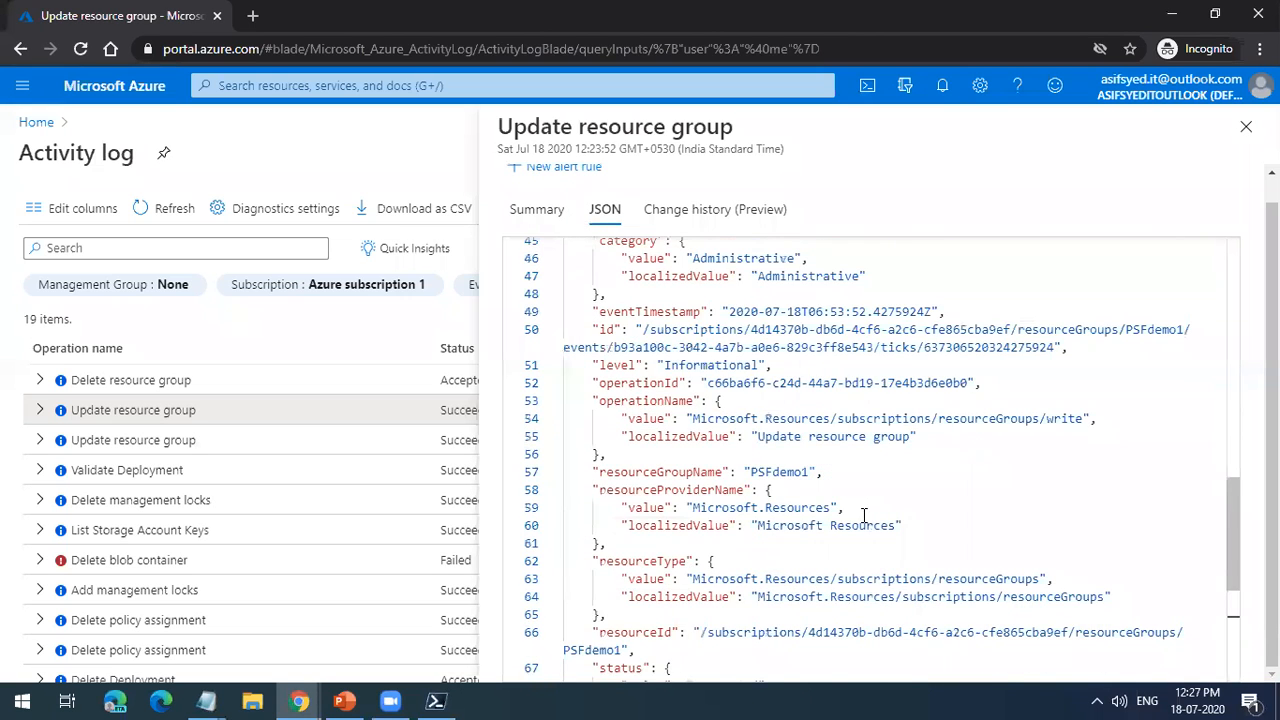
scroll(864, 514, "up", 5)
scroll(903, 589, "up", 8)
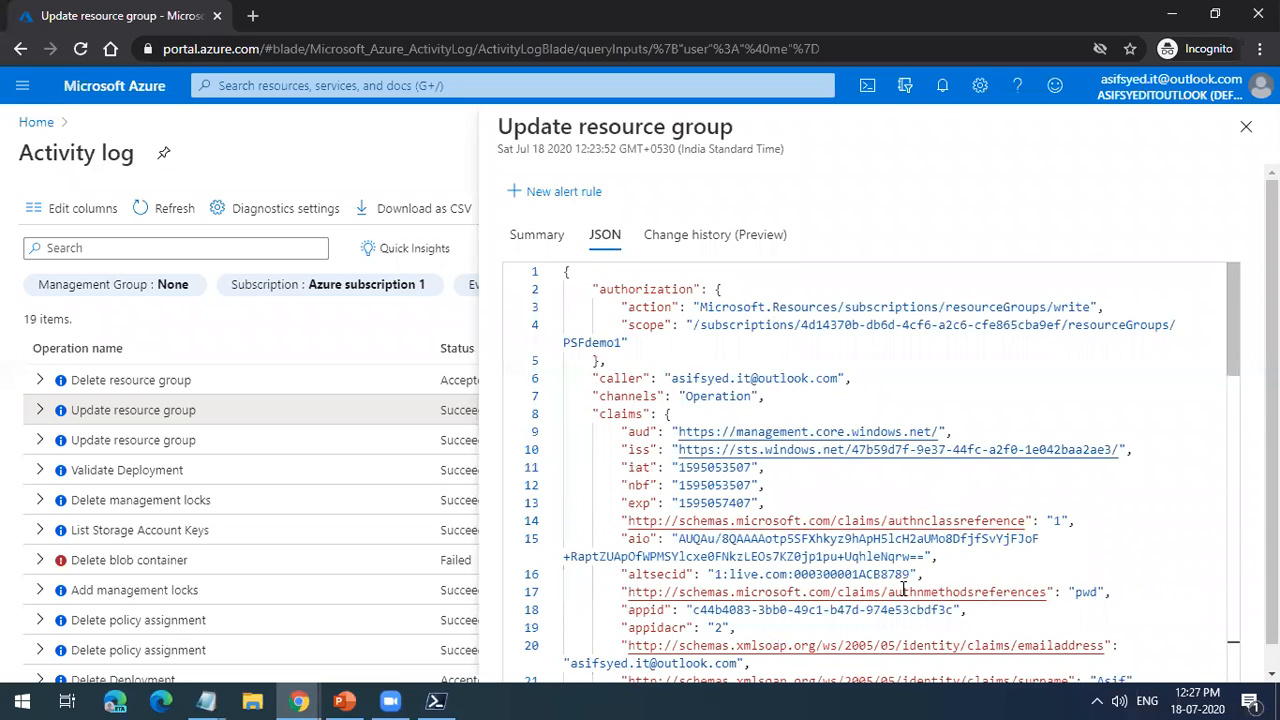
scroll(903, 589, "down", 10)
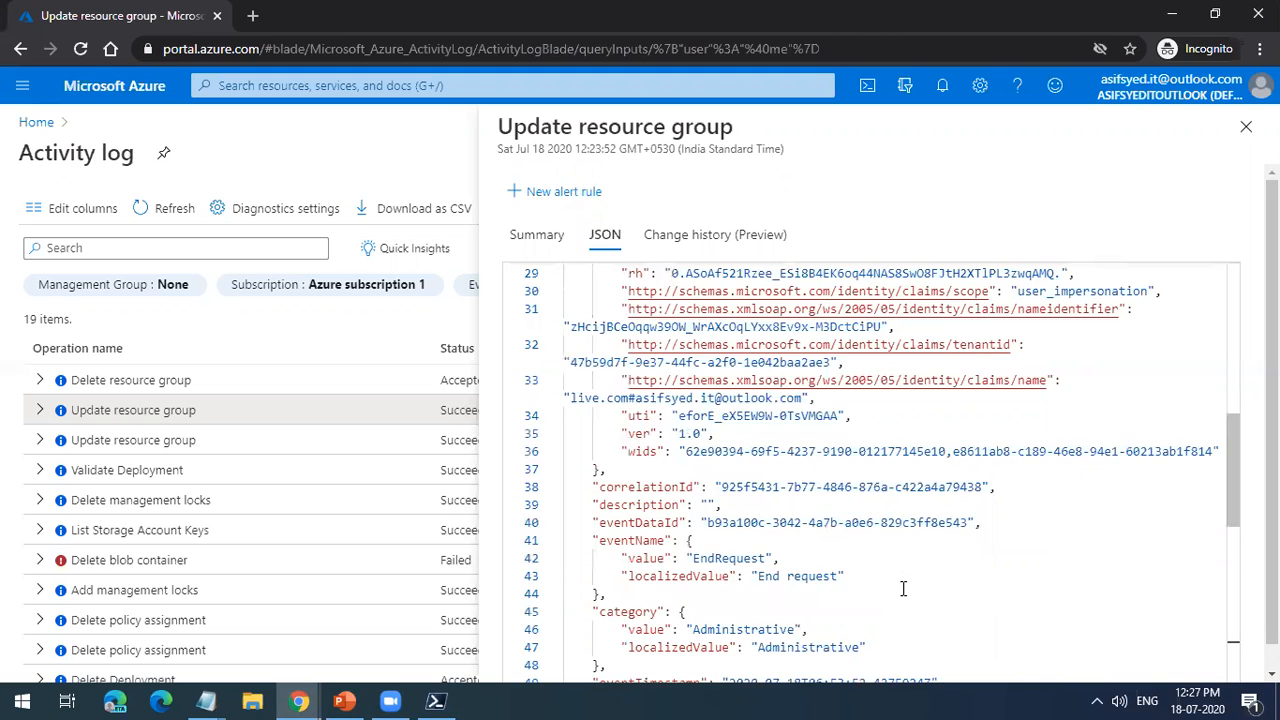
scroll(903, 589, "down", 3)
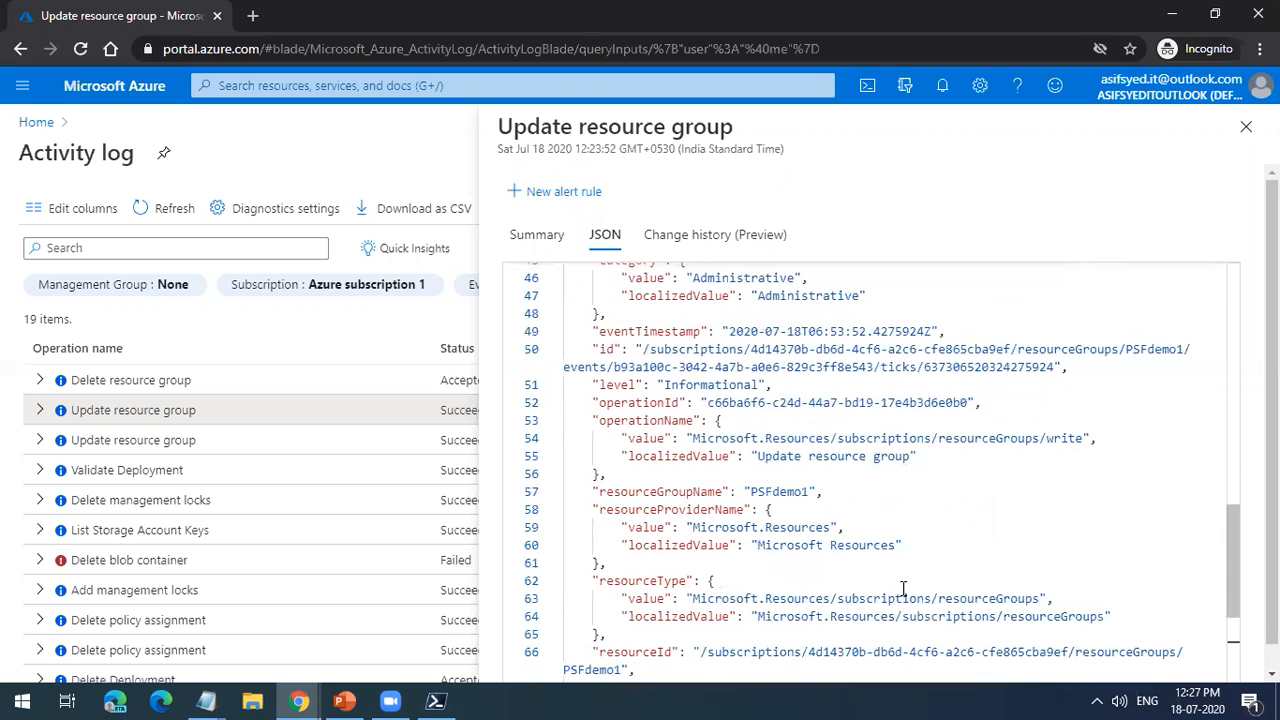
Step: Check the PSFdemo1 event's change history, reread its JSON from the response body back to the claims, and close the details
left_click(736, 248)
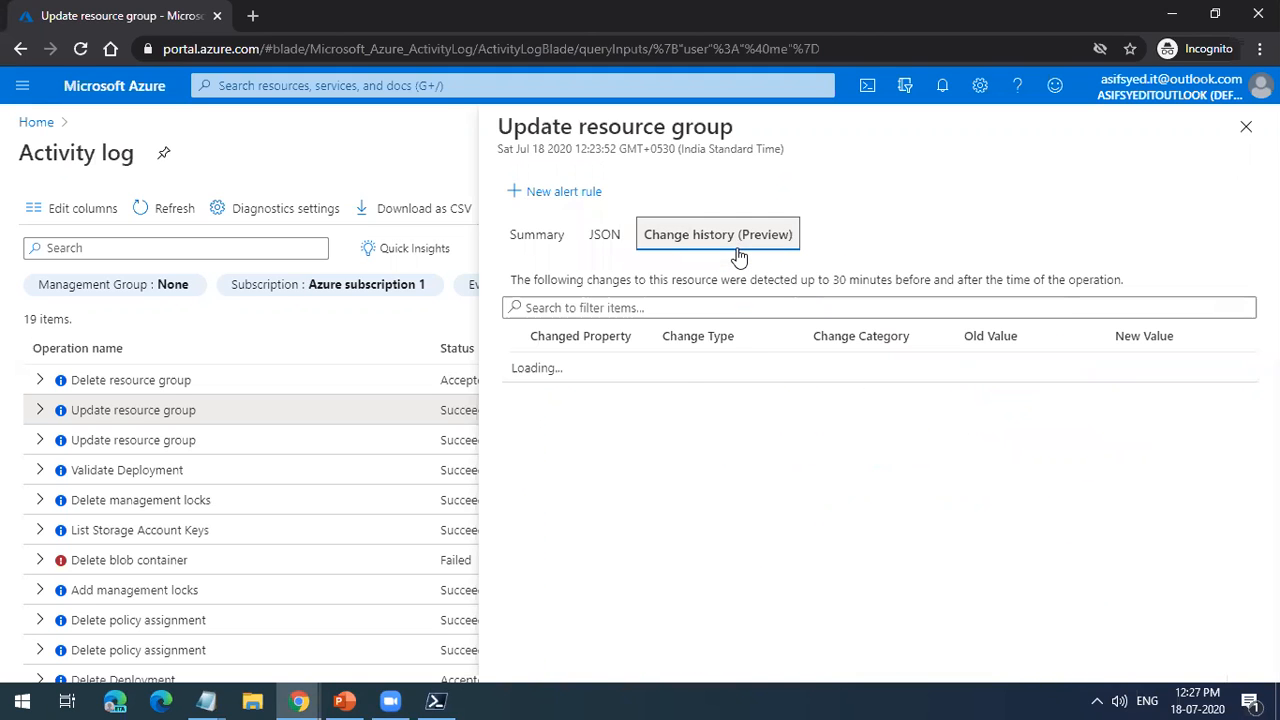
left_click(606, 245)
scroll(892, 502, "down", 5)
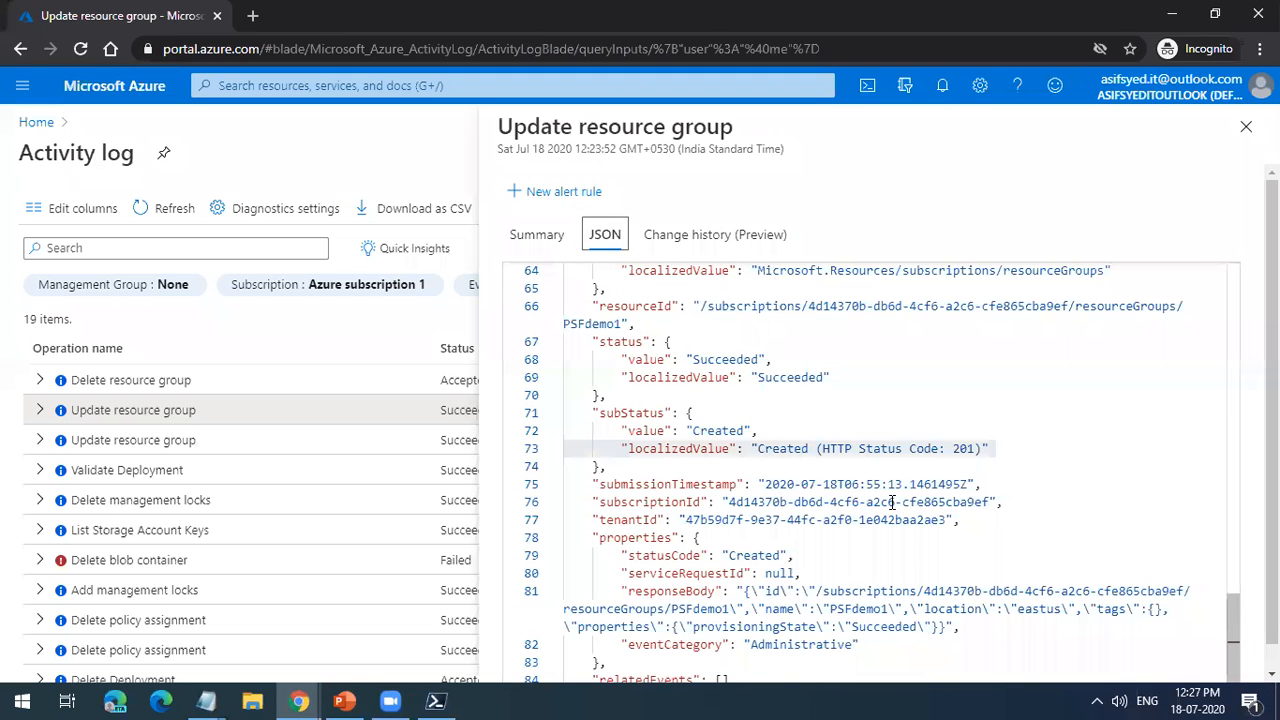
scroll(892, 502, "down", 1)
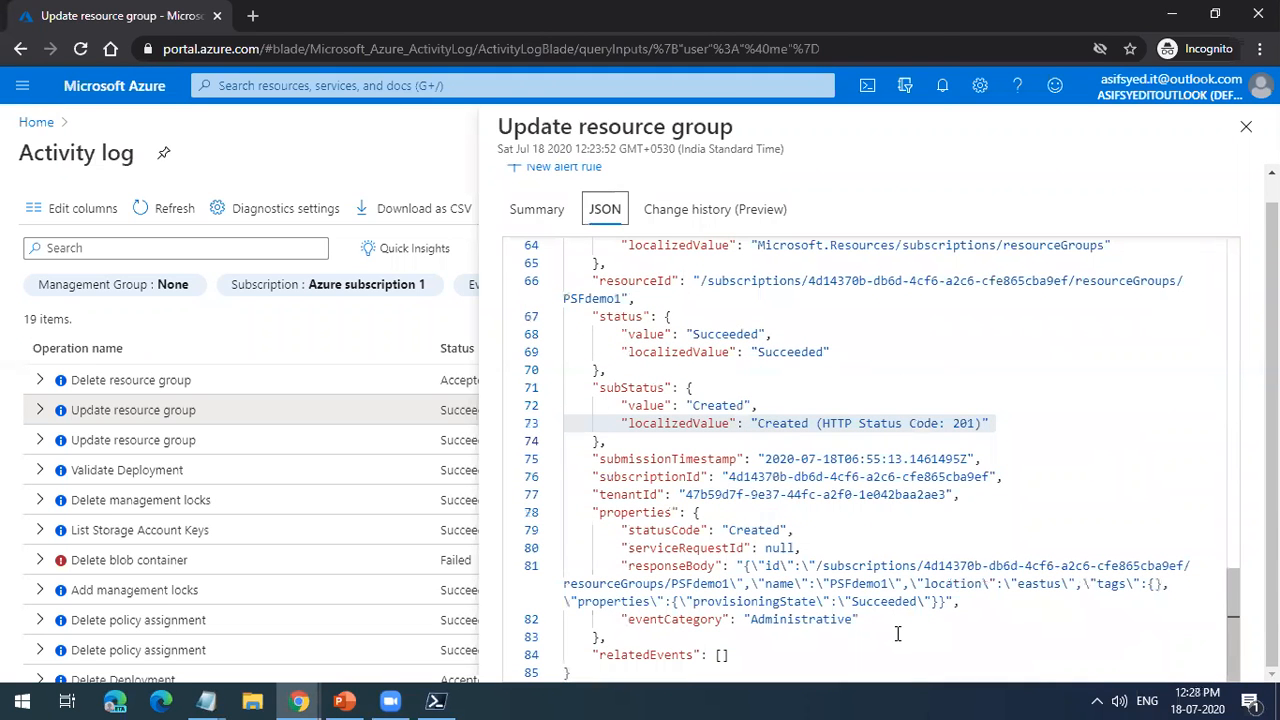
scroll(905, 615, "up", 6)
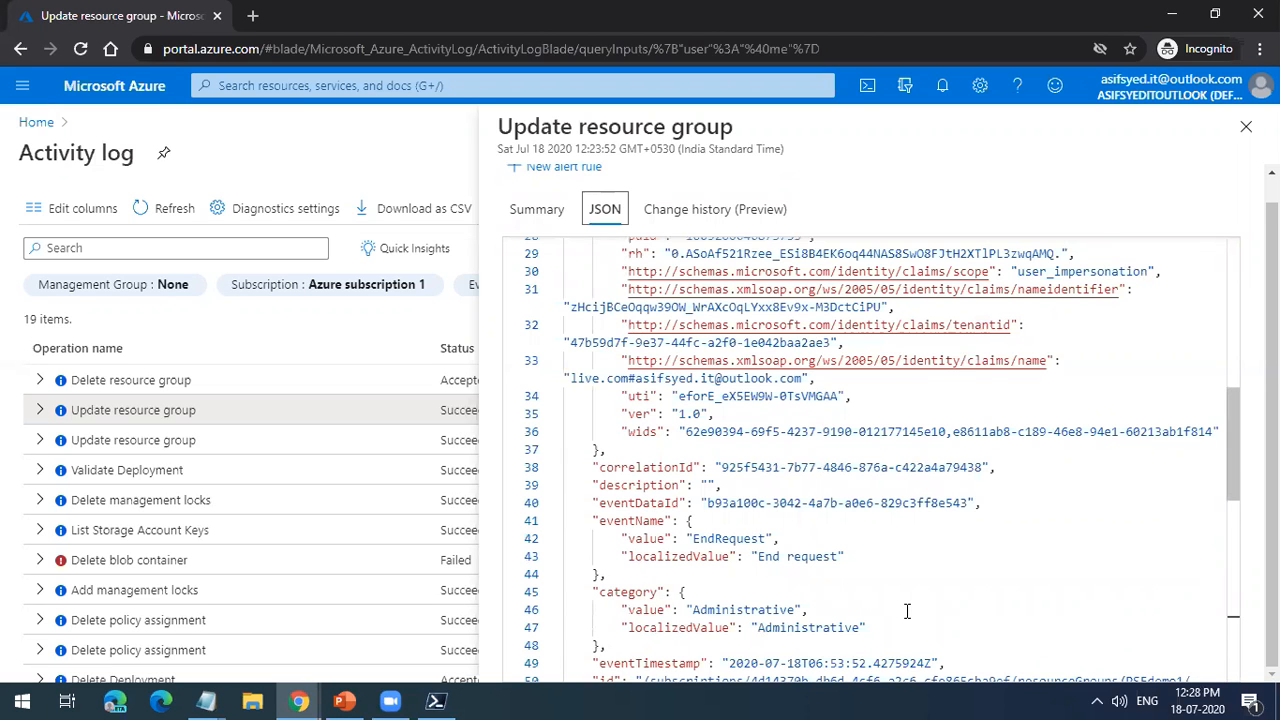
scroll(914, 528, "up", 5)
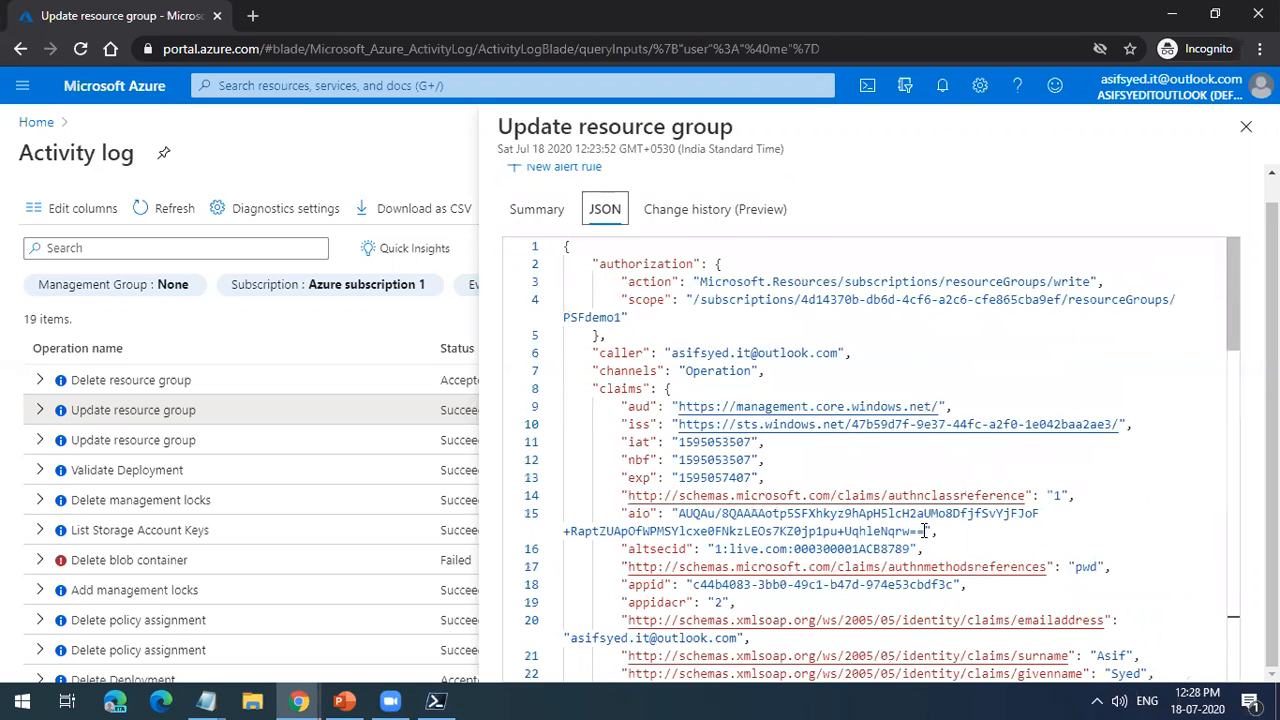
scroll(925, 531, "up", 1)
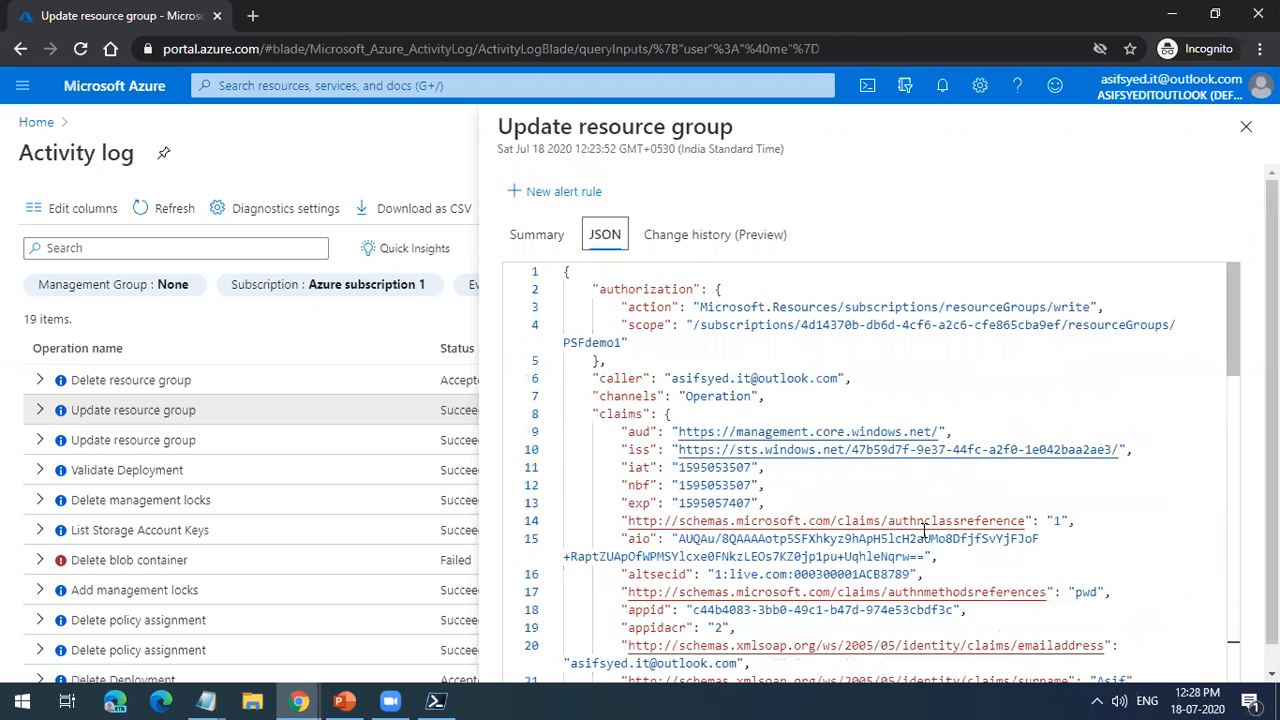
scroll(925, 530, "down", 2)
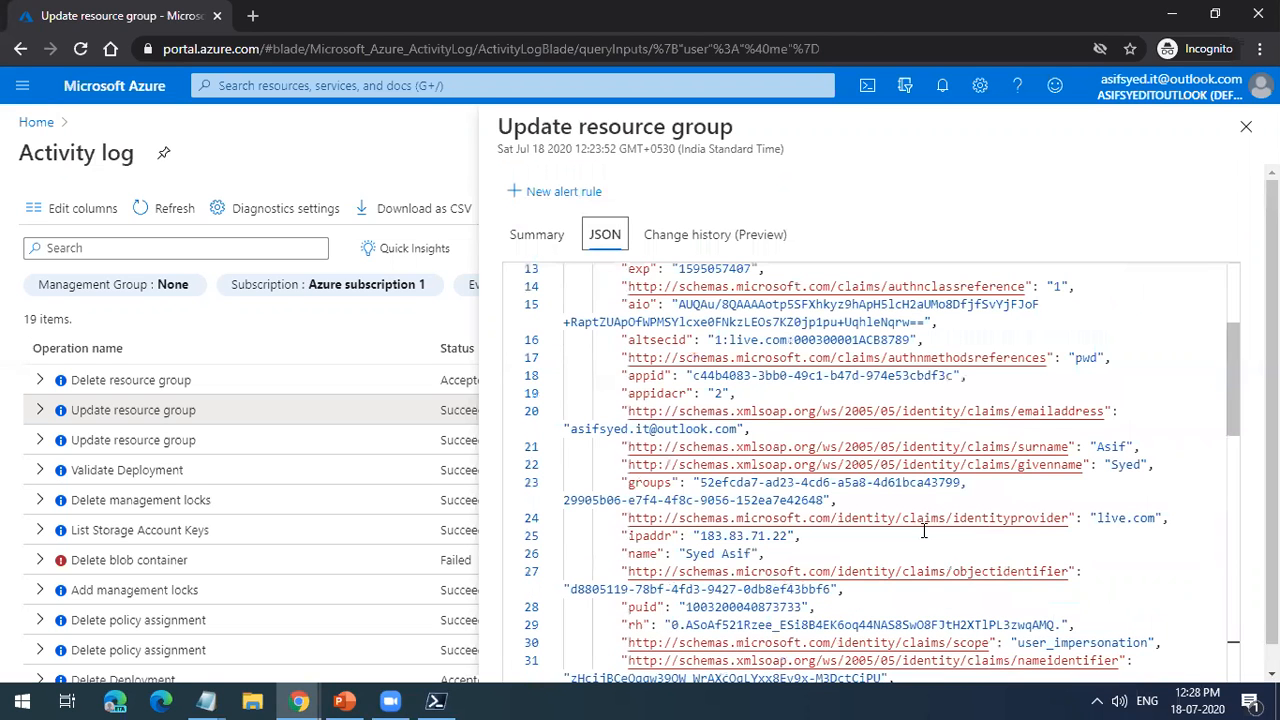
left_click(1246, 126)
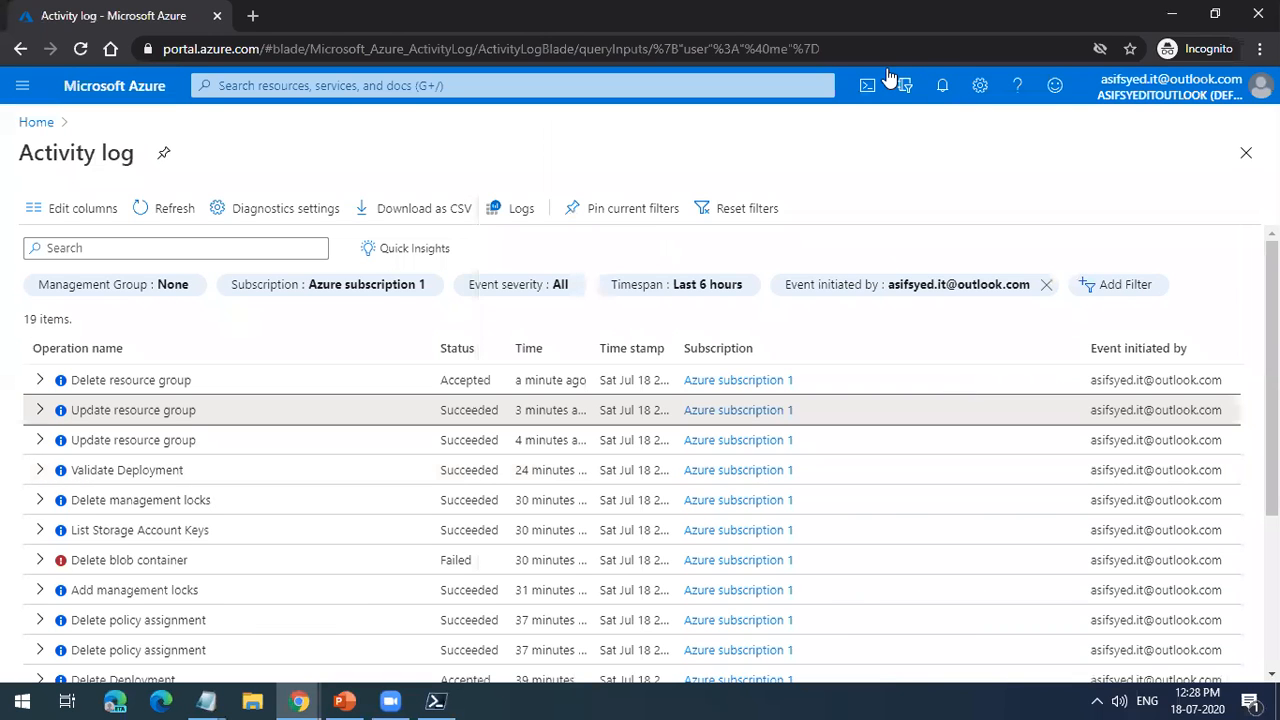
Step: Examine the JSON of the Delete resource group event for PSFdemo2 through to its status section, and close the details
left_click(126, 380)
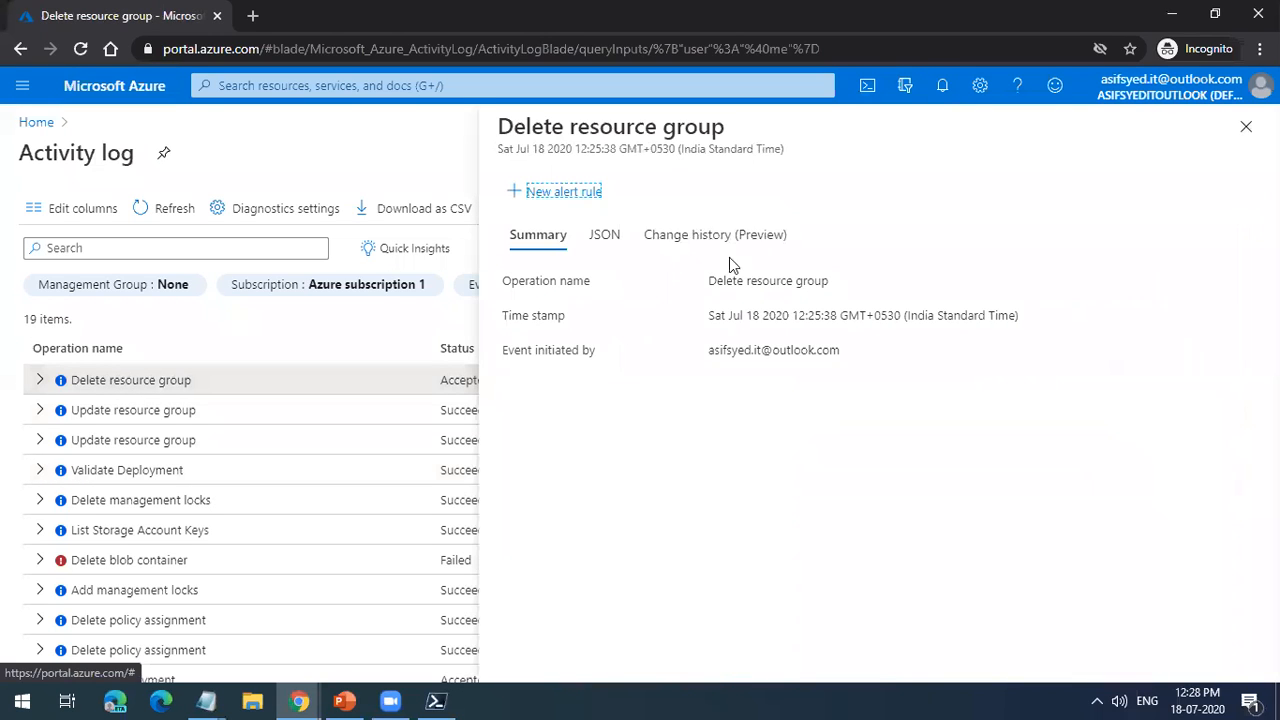
left_click(612, 238)
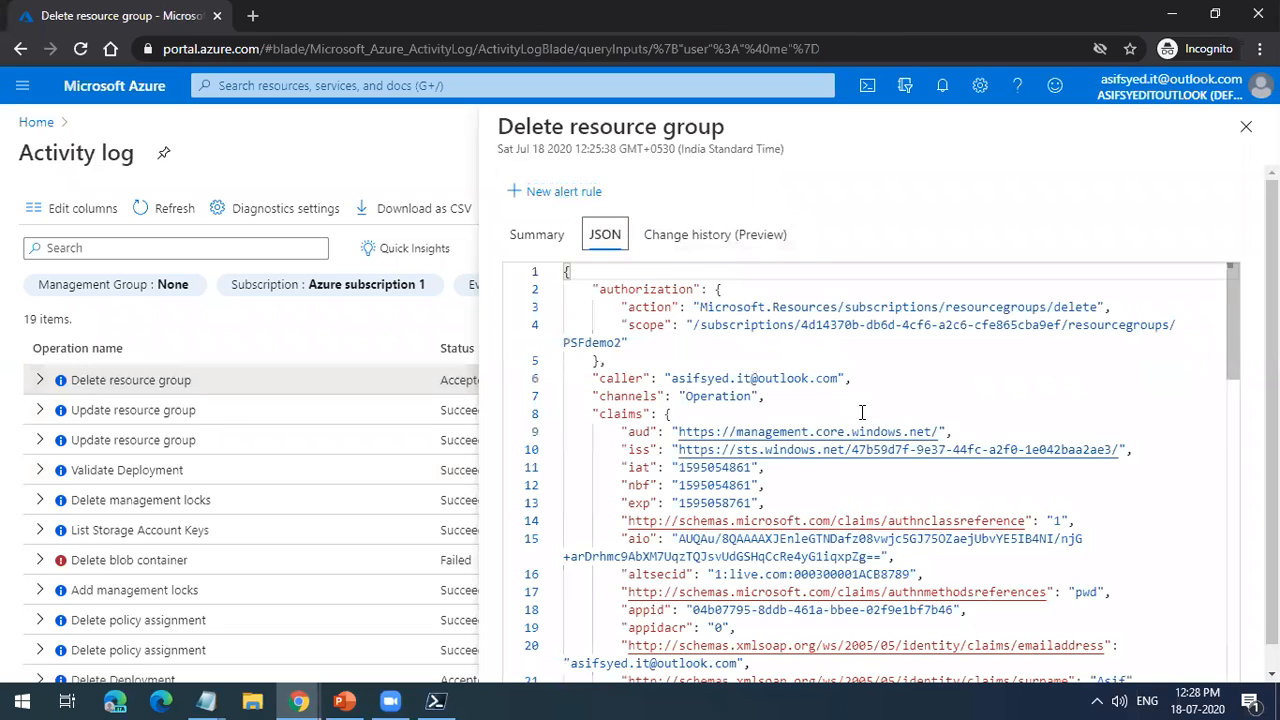
scroll(862, 412, "down", 1)
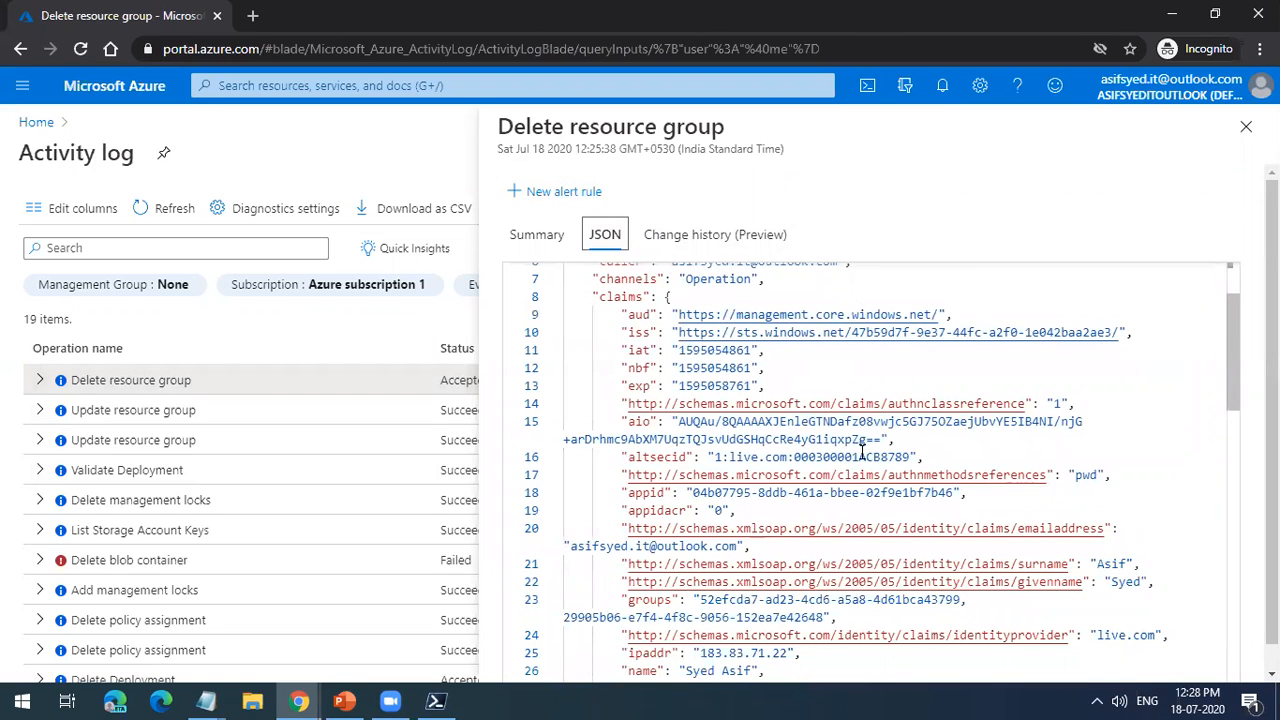
scroll(876, 482, "down", 1)
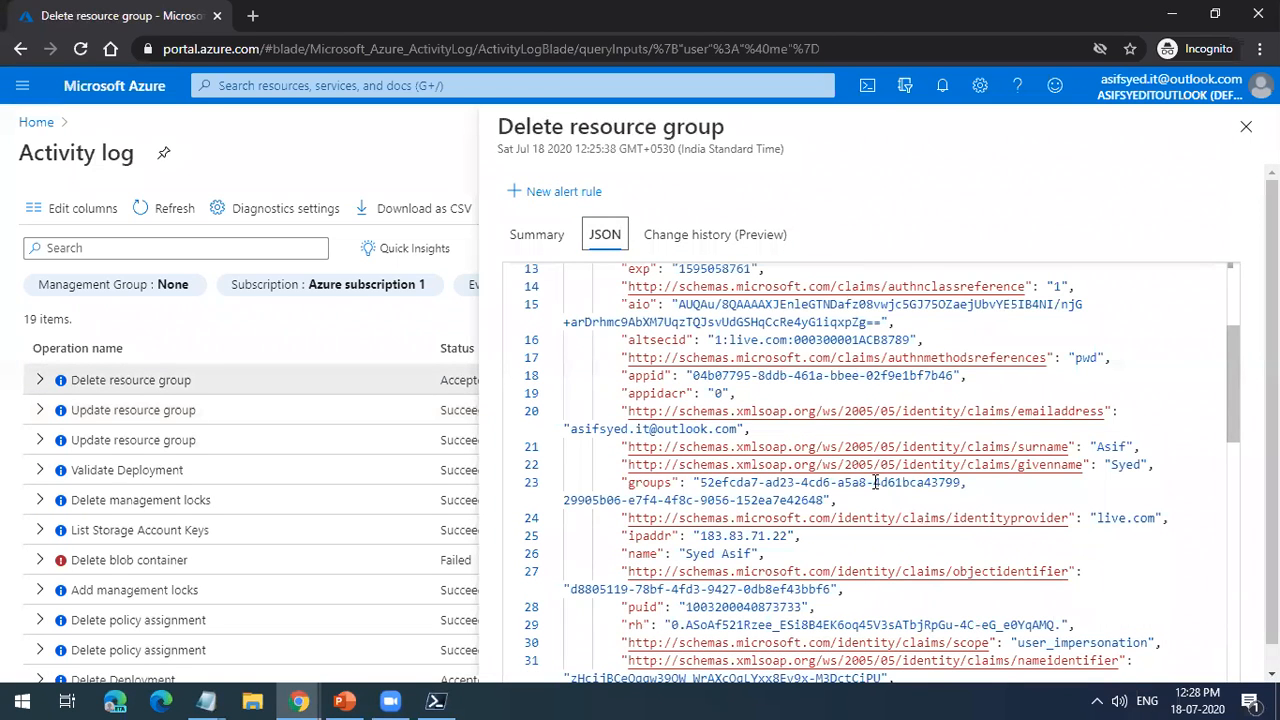
scroll(876, 482, "down", 2)
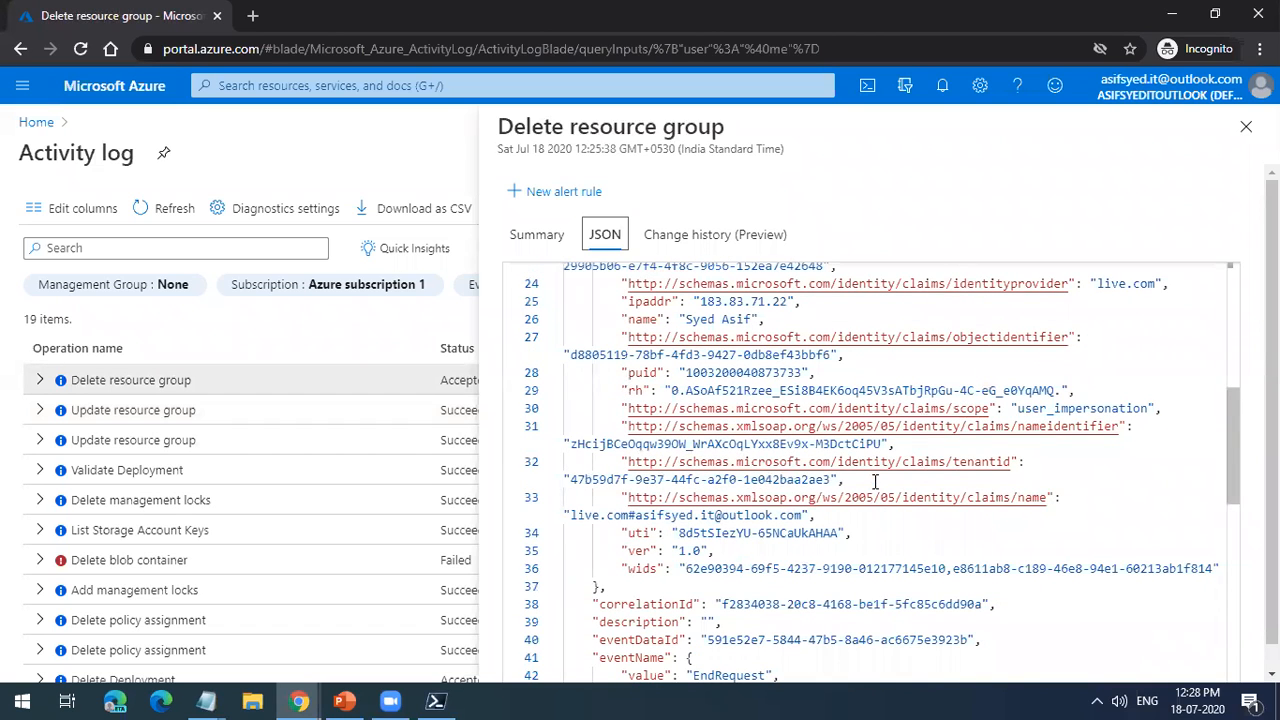
scroll(875, 482, "down", 4)
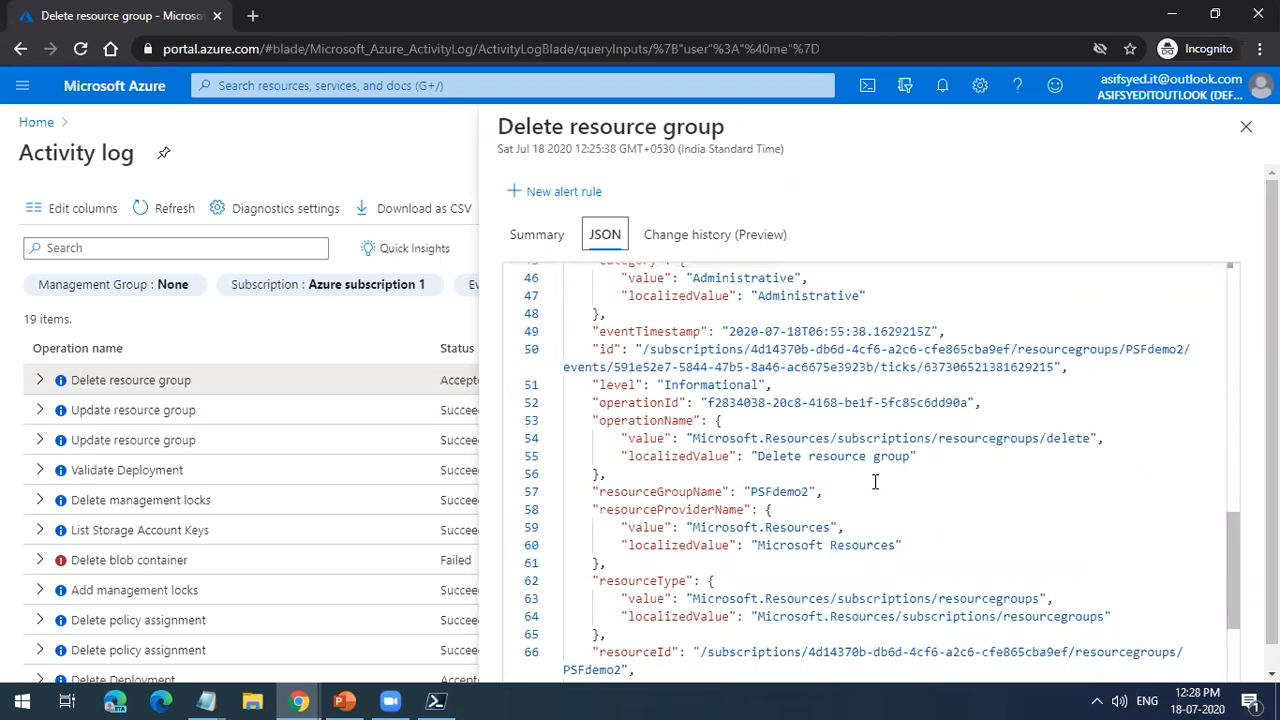
scroll(875, 482, "down", 3)
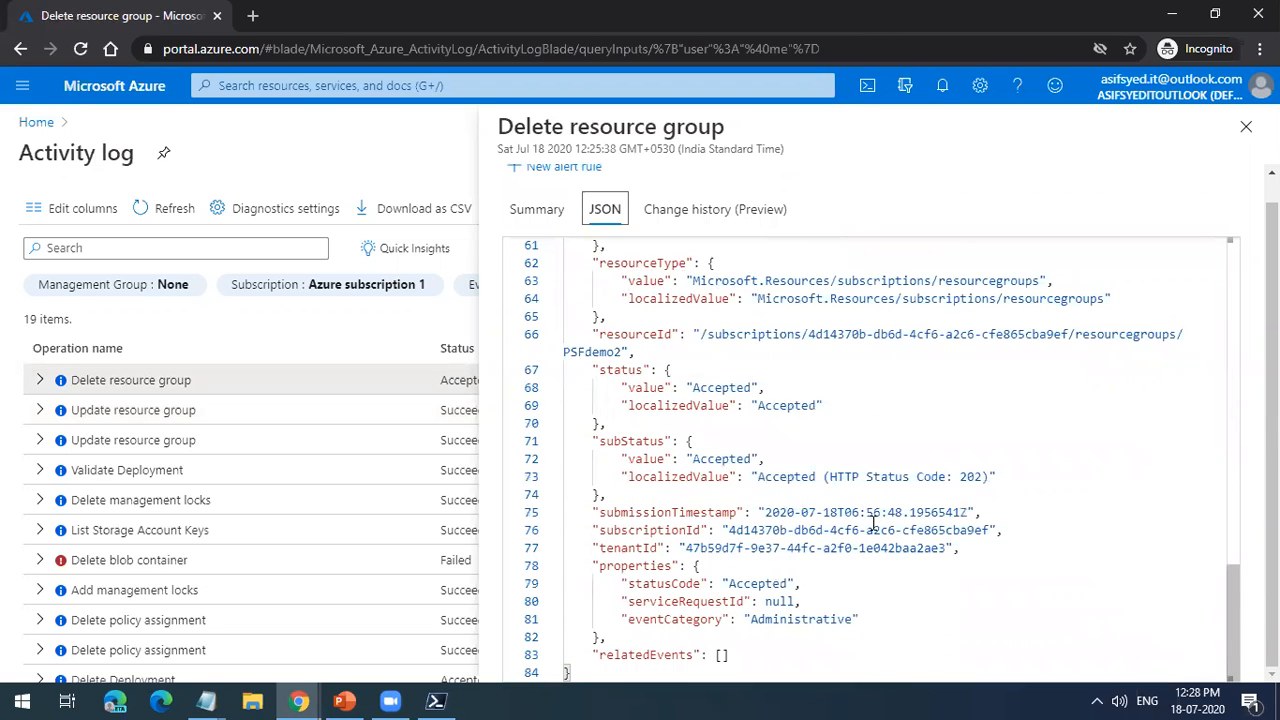
left_click(1240, 128)
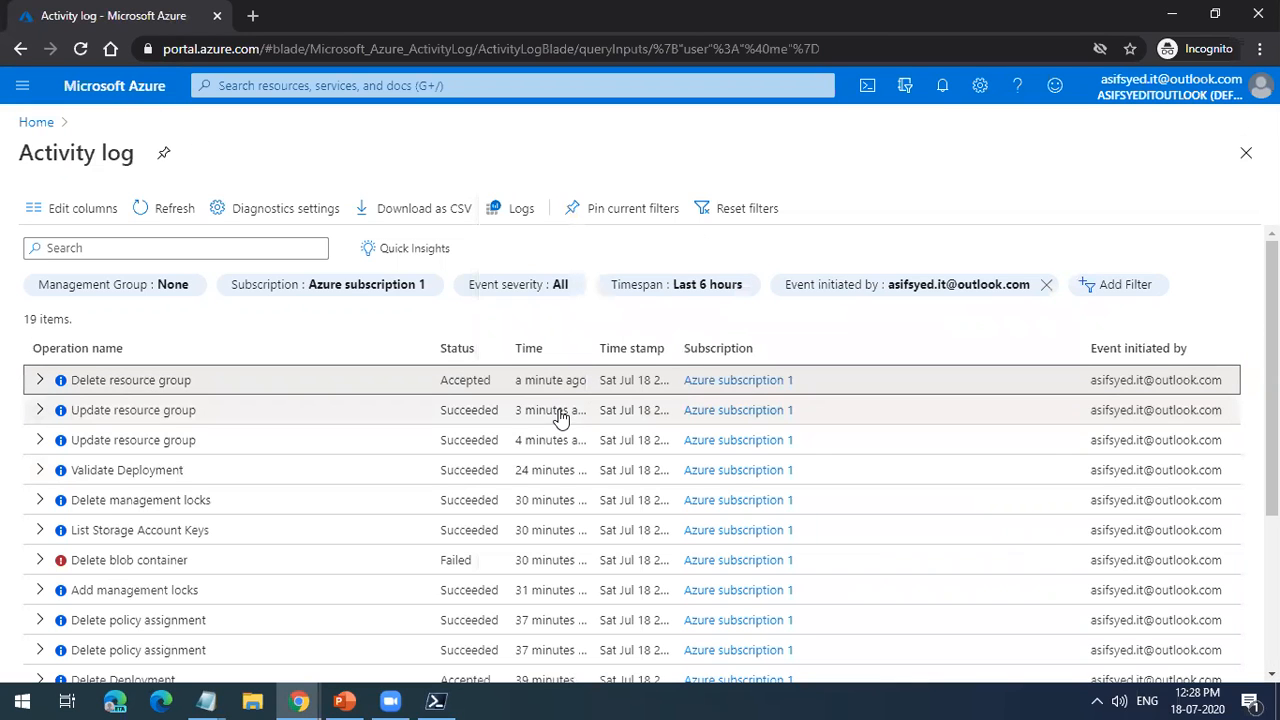
Step: Switch to PowerShell, run az --version, highlight the azure-cli version in the output, and go back over the earlier commands
left_click(430, 700)
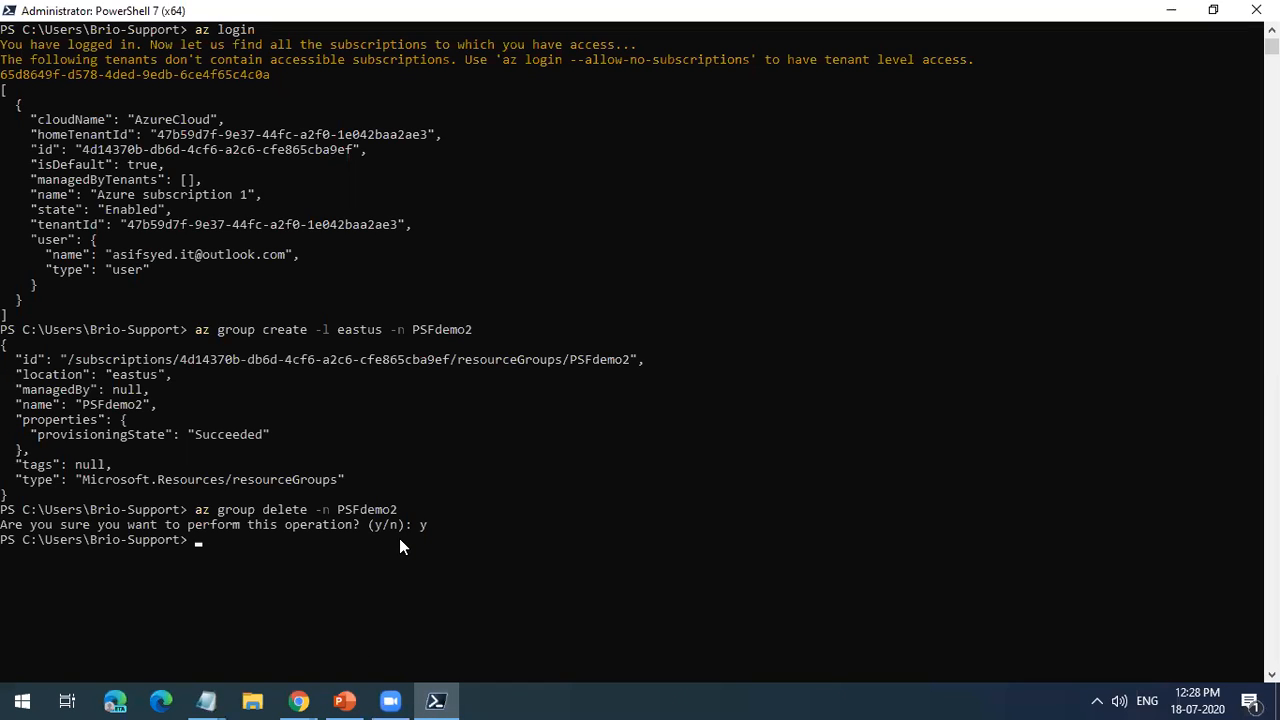
type("az --ver")
type("sion")
key("Return")
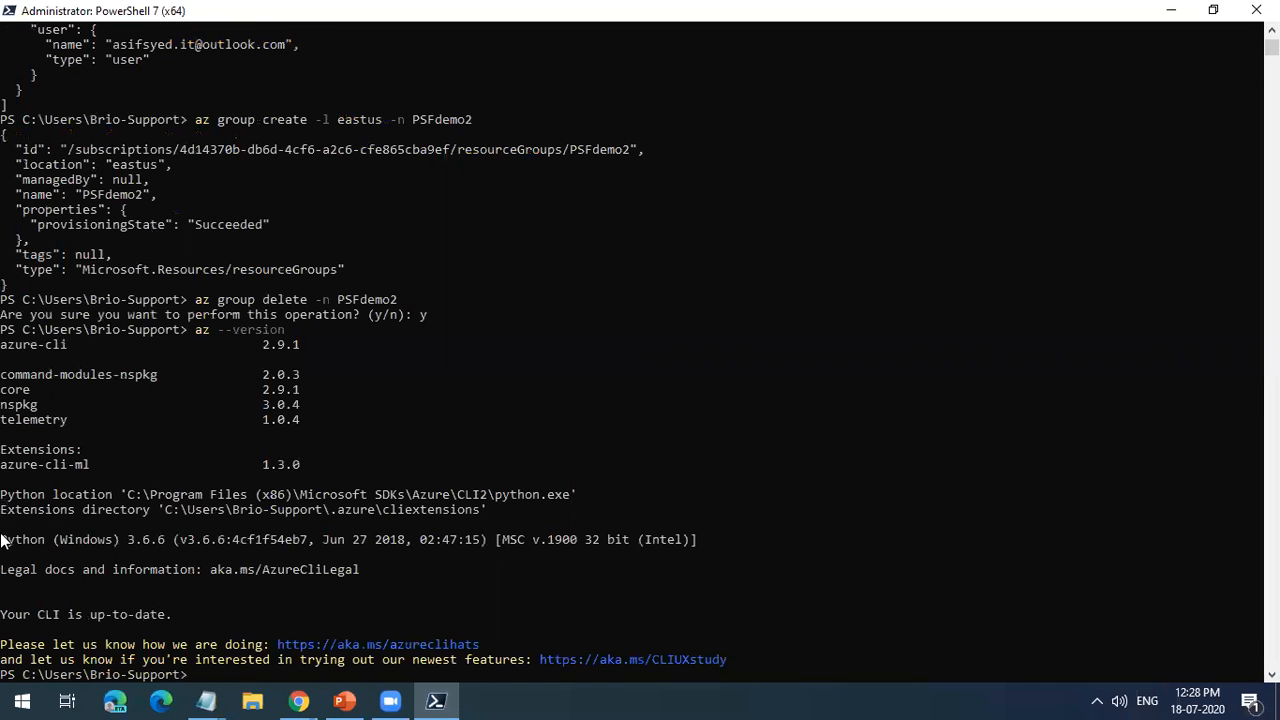
left_click(250, 345)
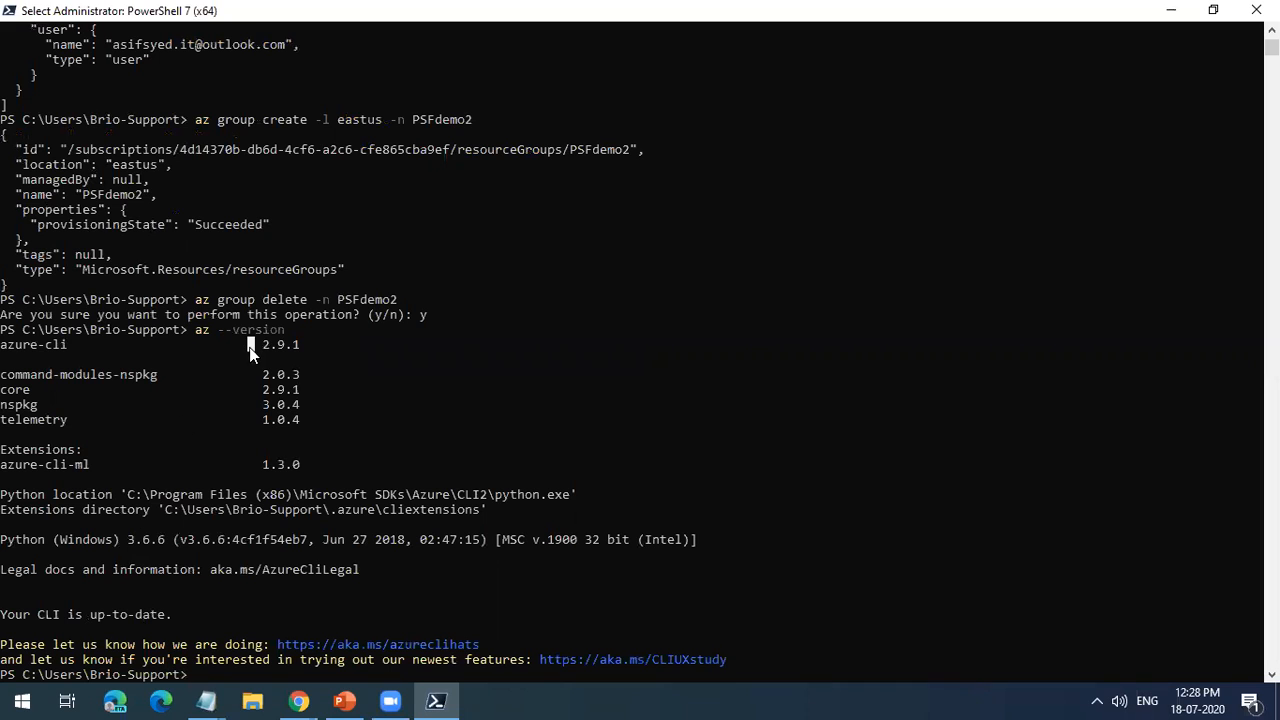
left_click_drag(250, 345, 309, 345)
scroll(309, 343, "up", 8)
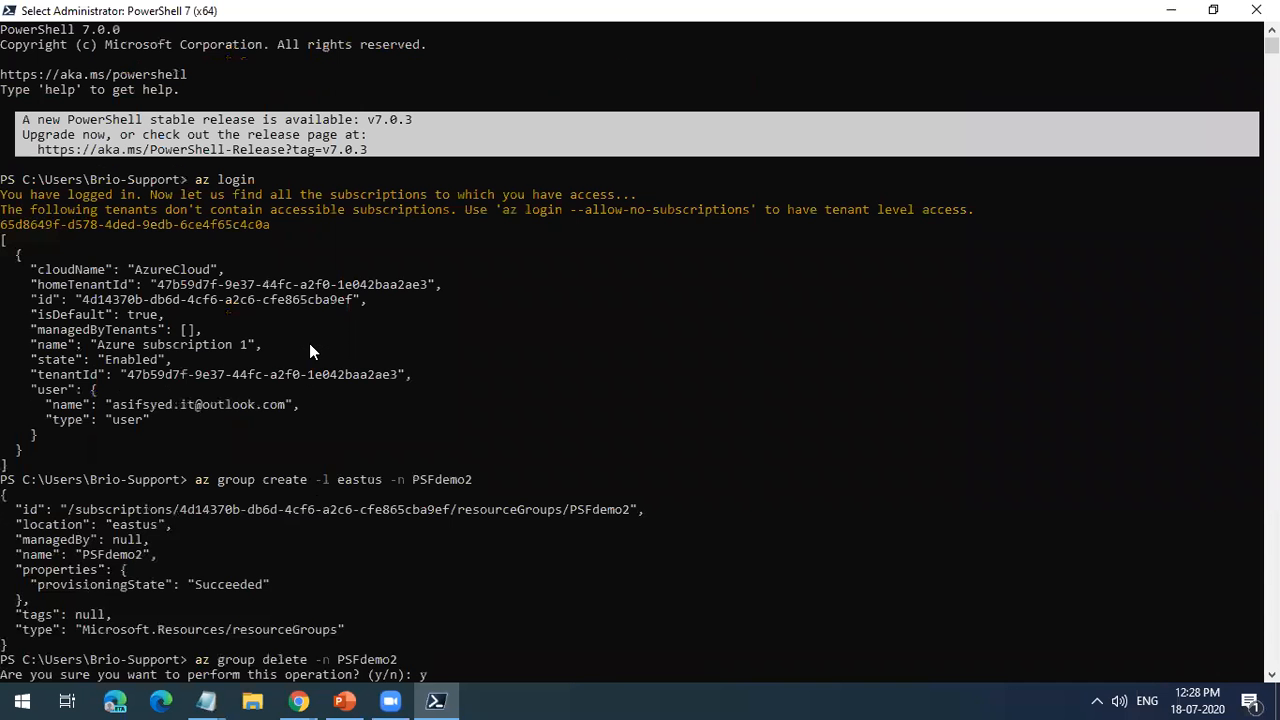
Step: Review the az --version output and the earlier az commands once more, and minimize the PowerShell window
scroll(309, 343, "down", 6)
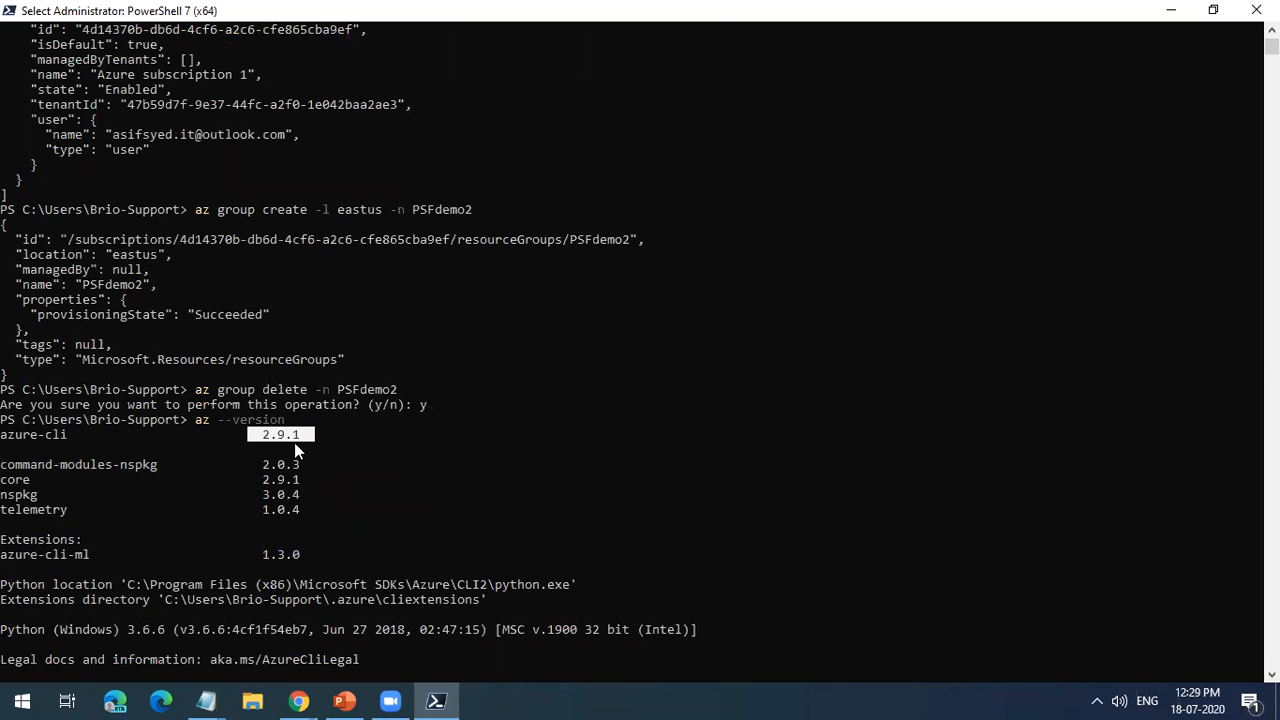
scroll(298, 460, "down", 3)
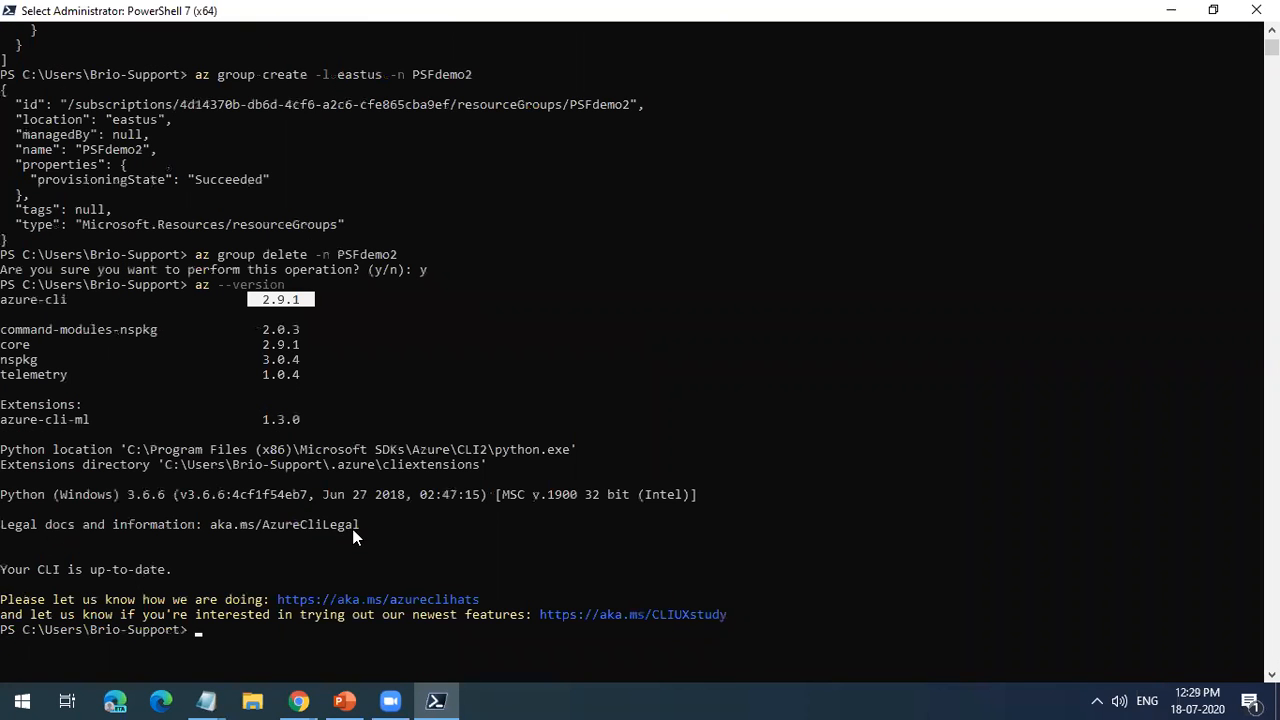
scroll(403, 536, "up", 9)
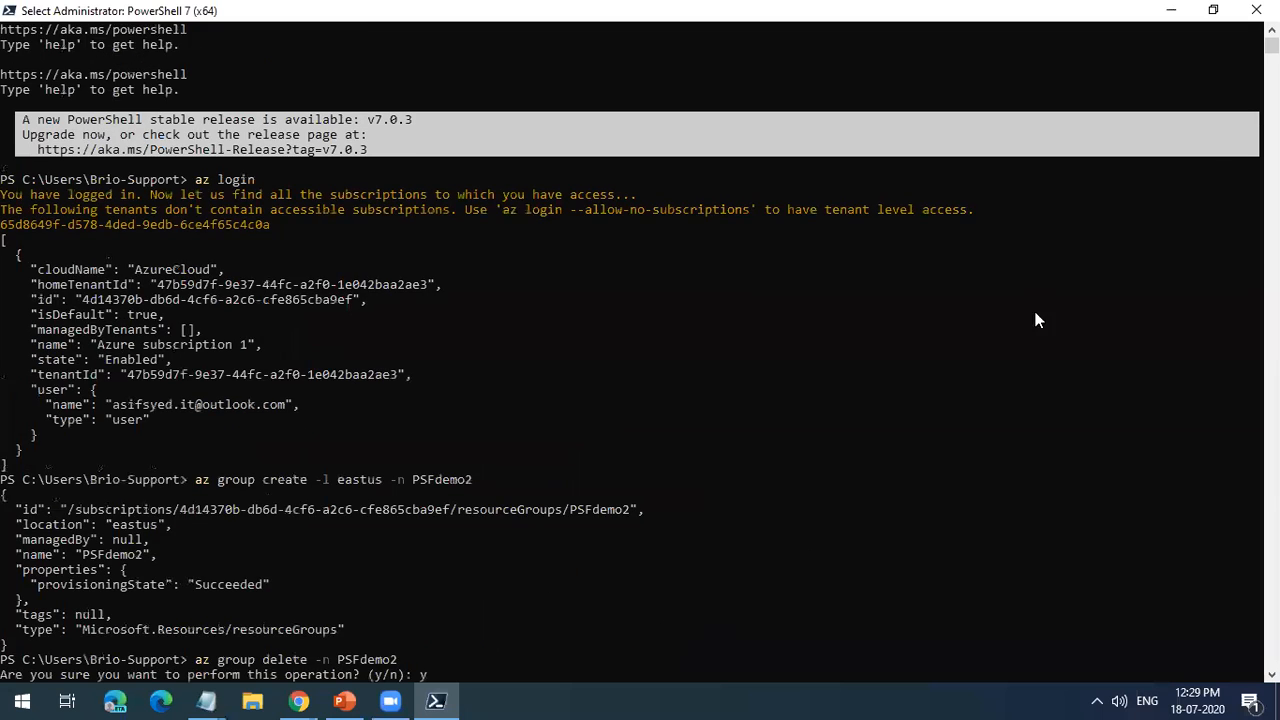
left_click(1171, 10)
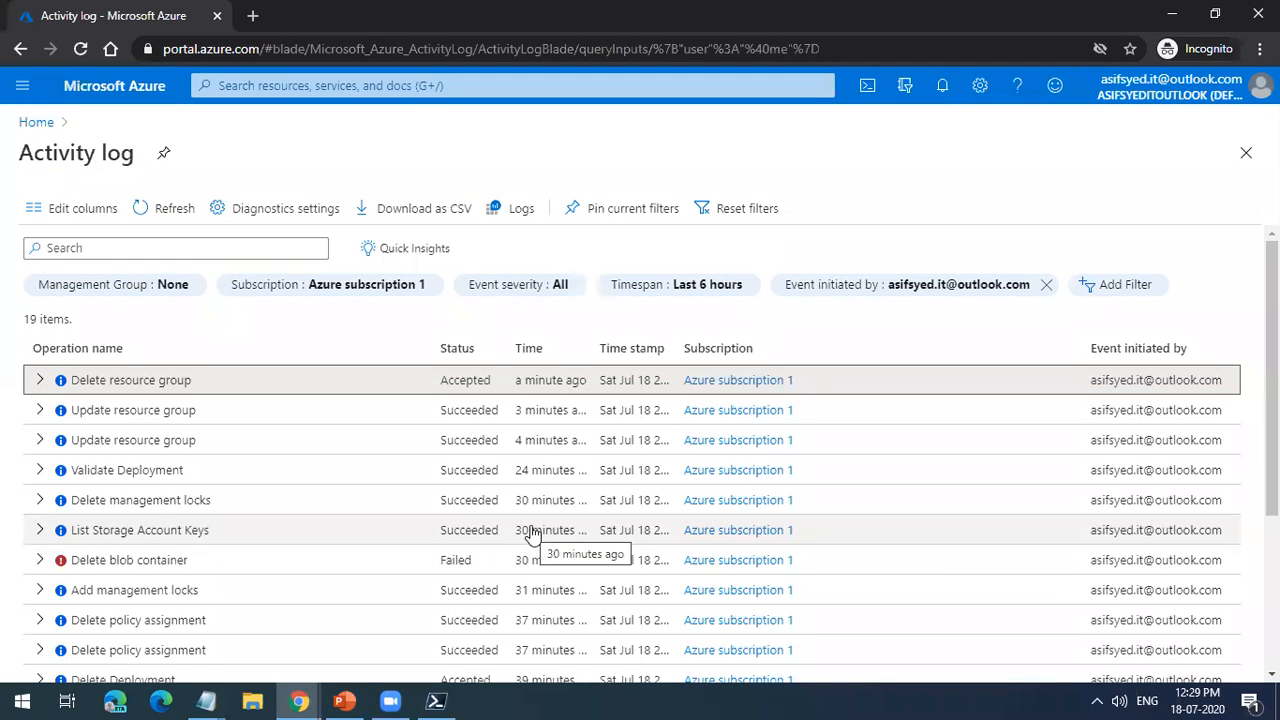
Step: In the Chrome window with the Azure CLI install page, search for azure virtual machine in a new tab and open Microsoft's Virtual Machines page
left_click(310, 700)
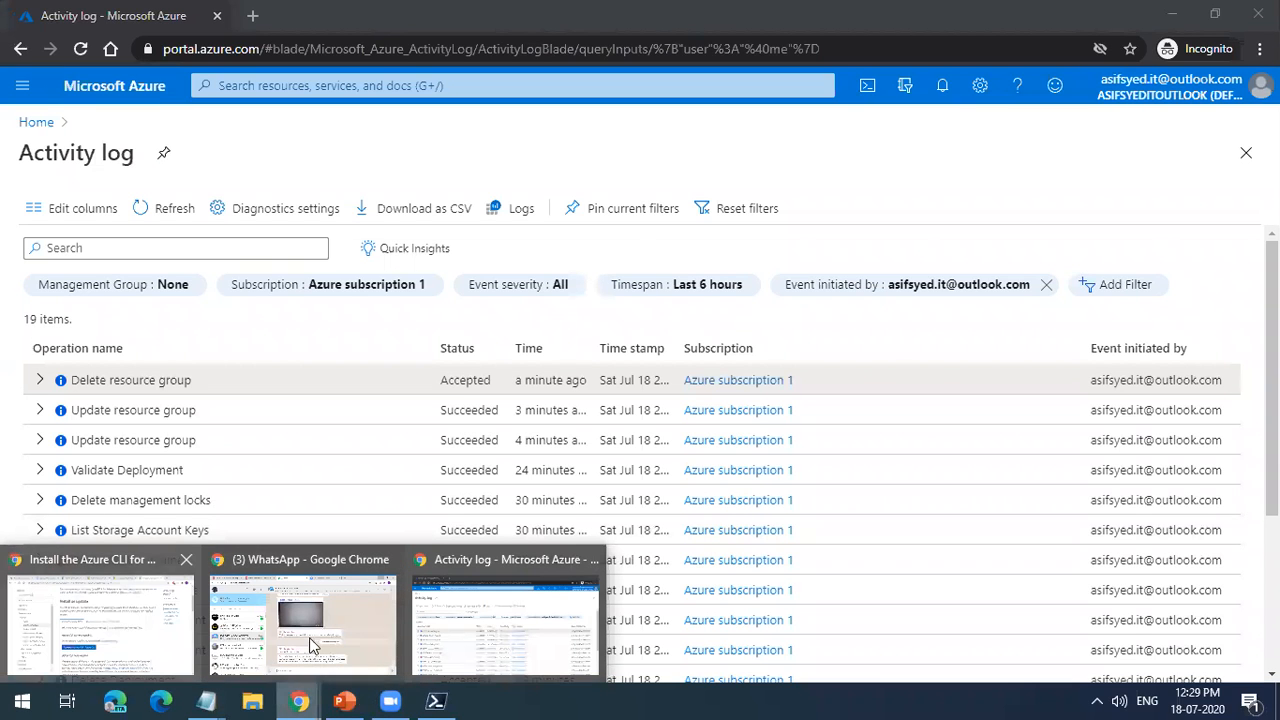
left_click(124, 616)
left_click(1089, 24)
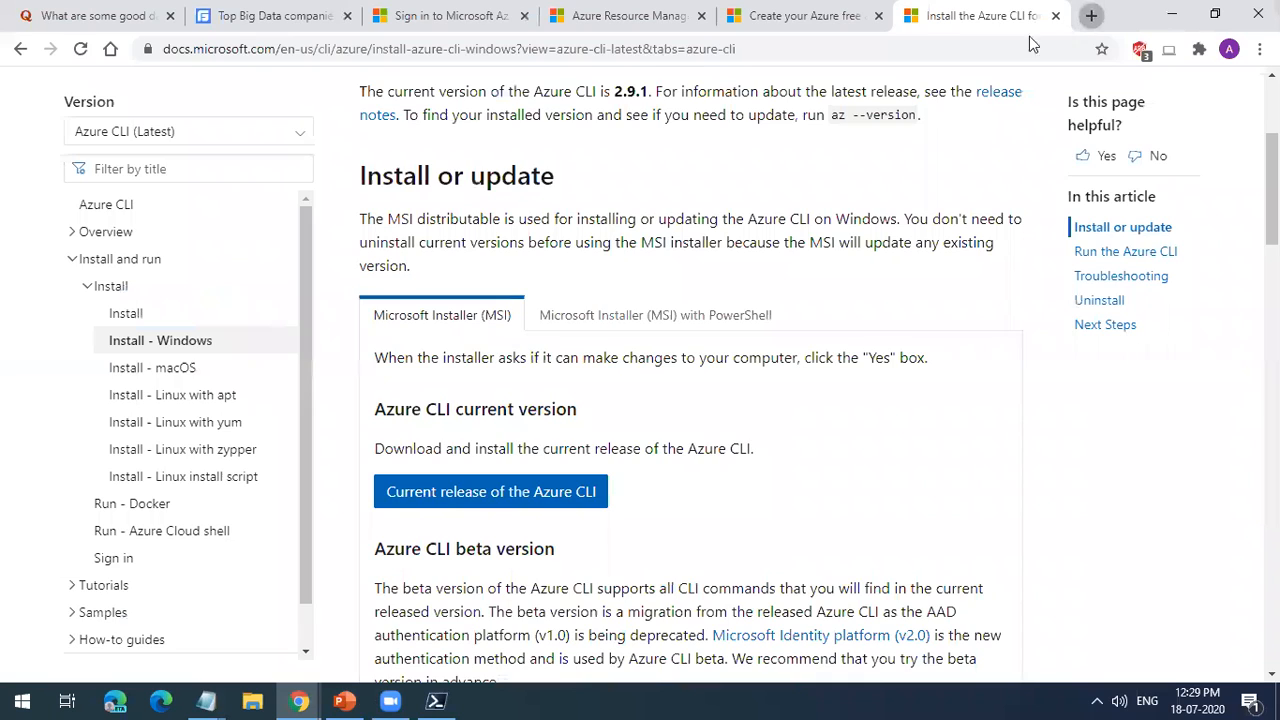
type("Azu")
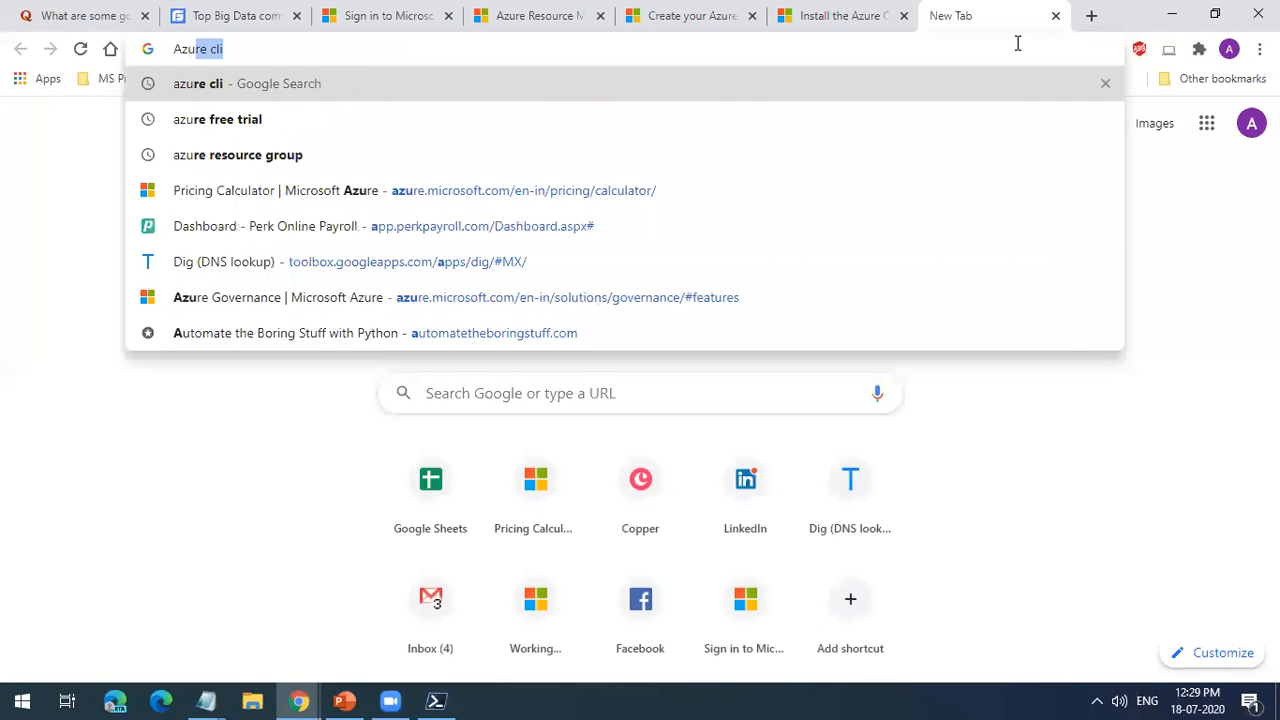
type("re ")
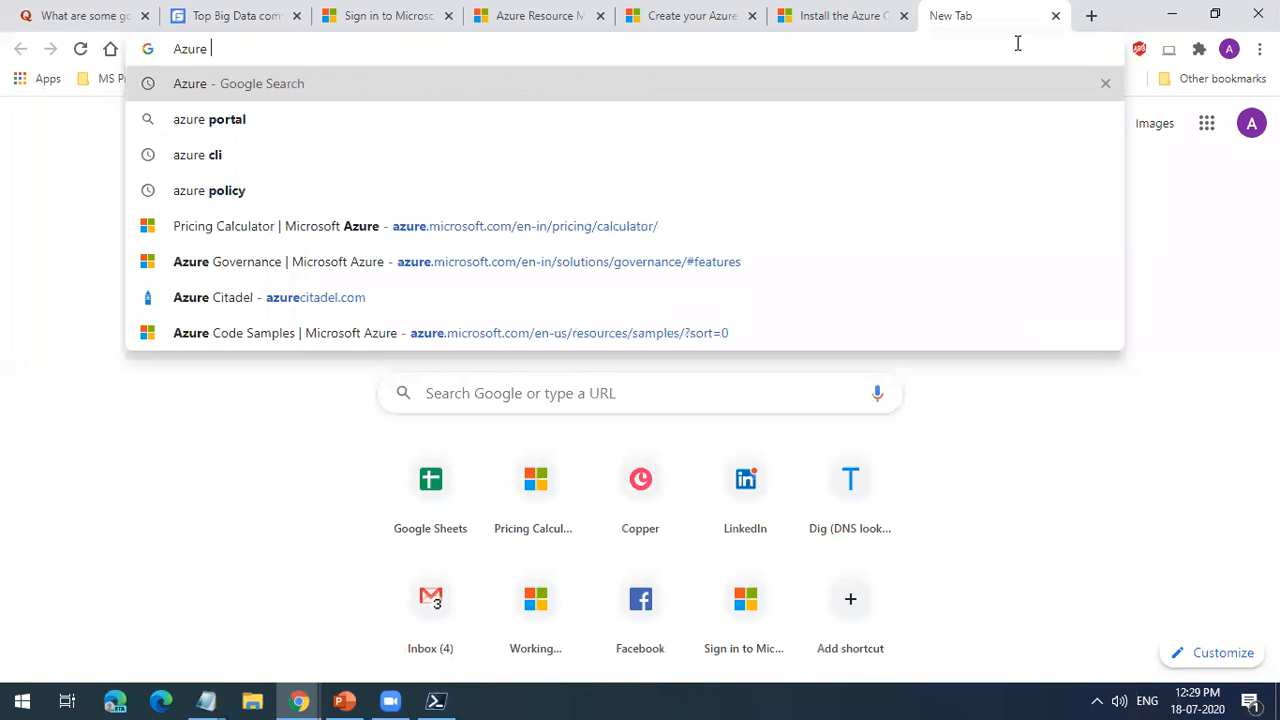
type("vo")
key("BackSpace")
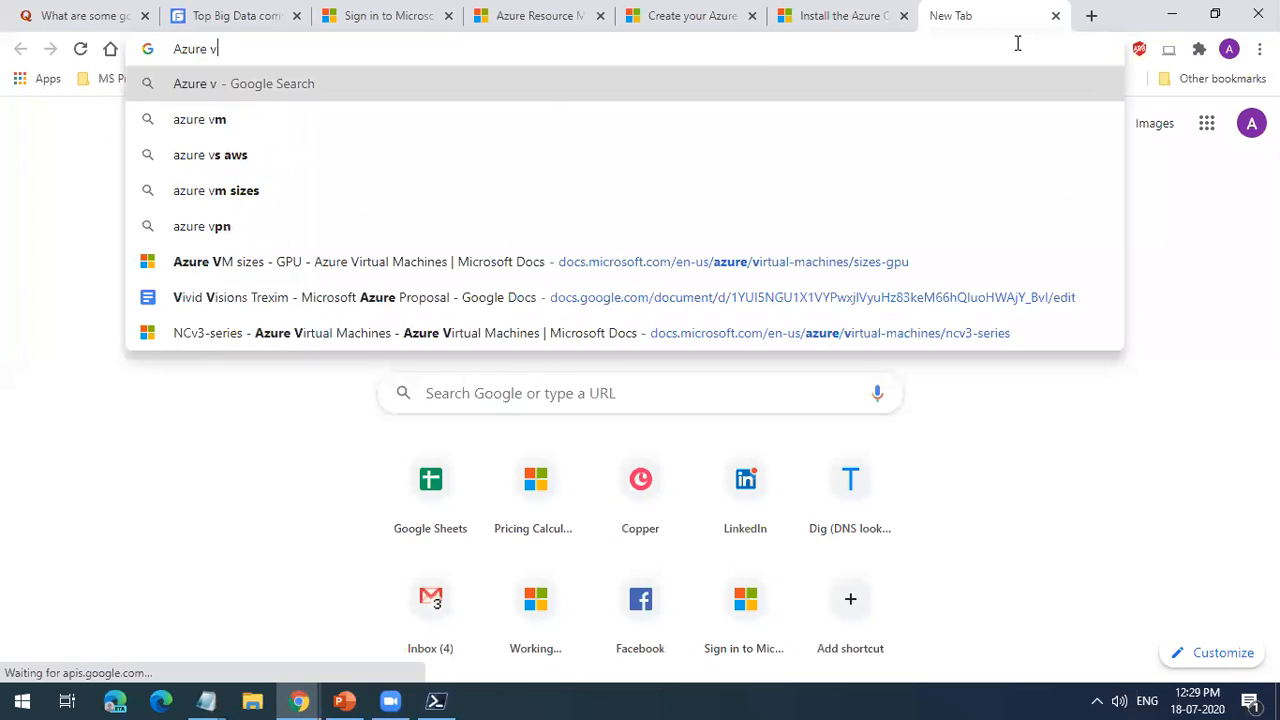
type("irtual machine")
key("Return")
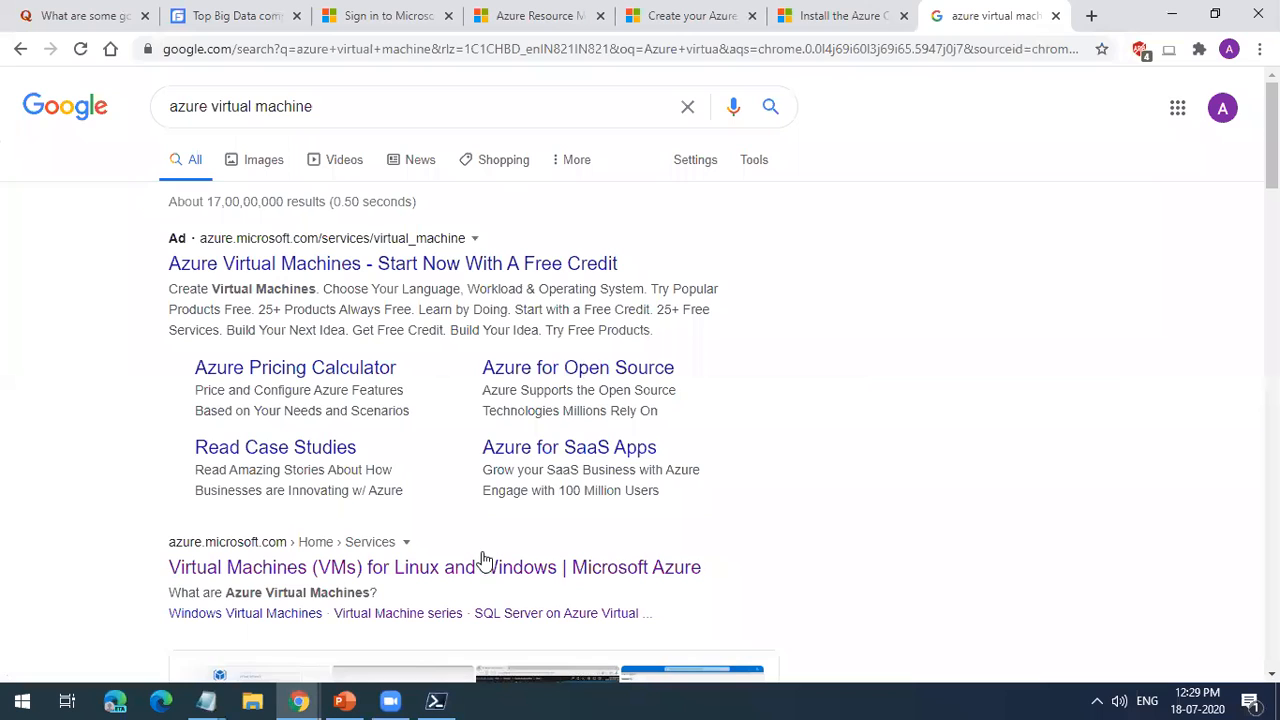
left_click(484, 564)
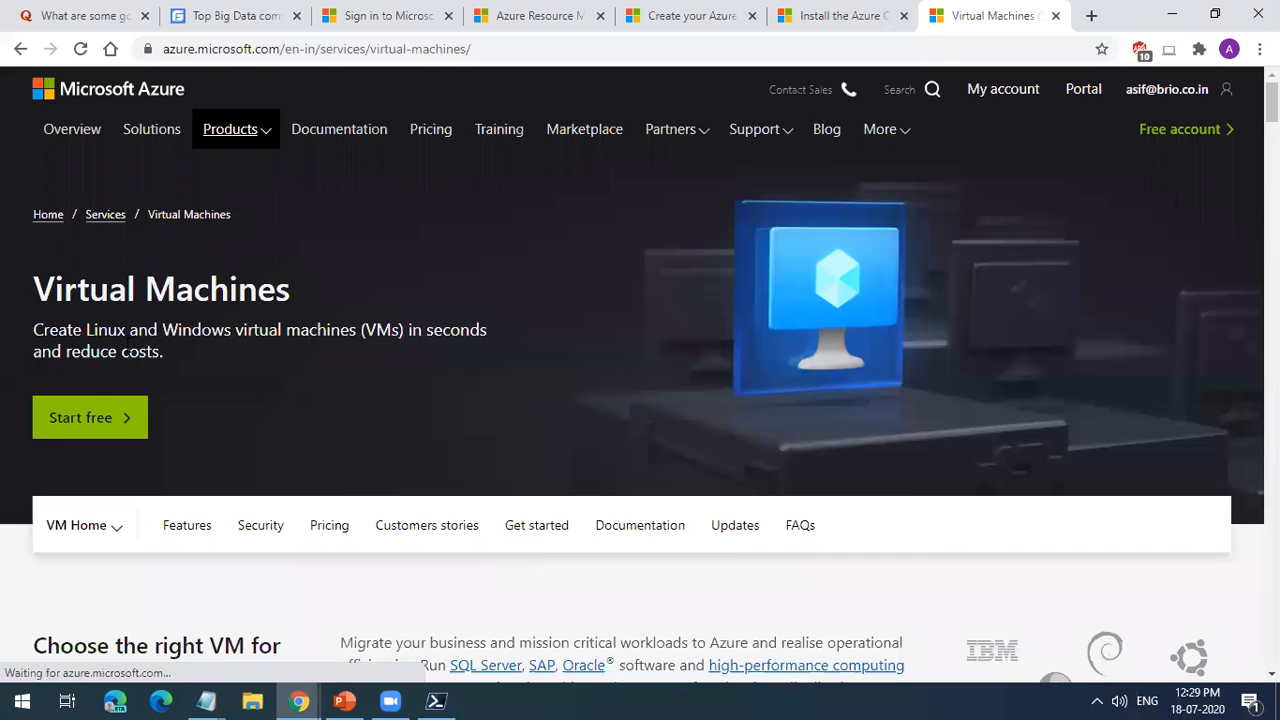
Step: Highlight the tagline about creating Linux and Windows VMs and skim the Virtual Machines page's features and pricing content
triple_click(127, 340)
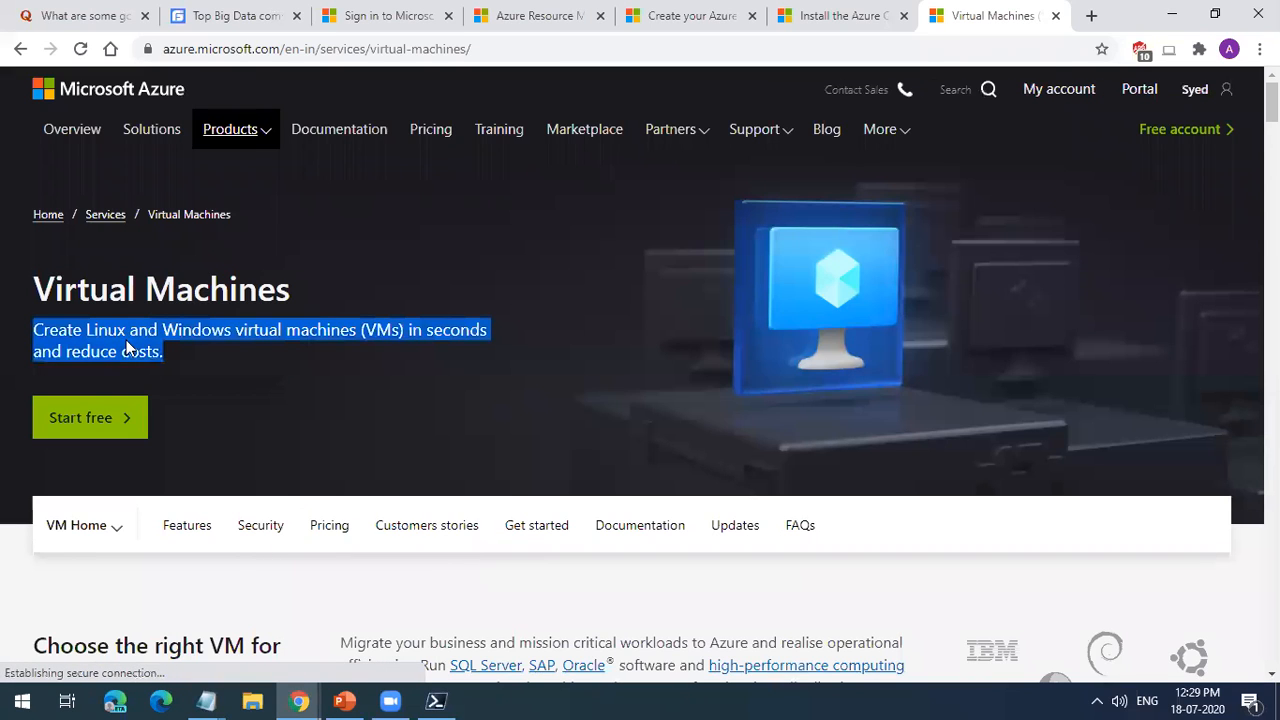
scroll(127, 340, "down", 2)
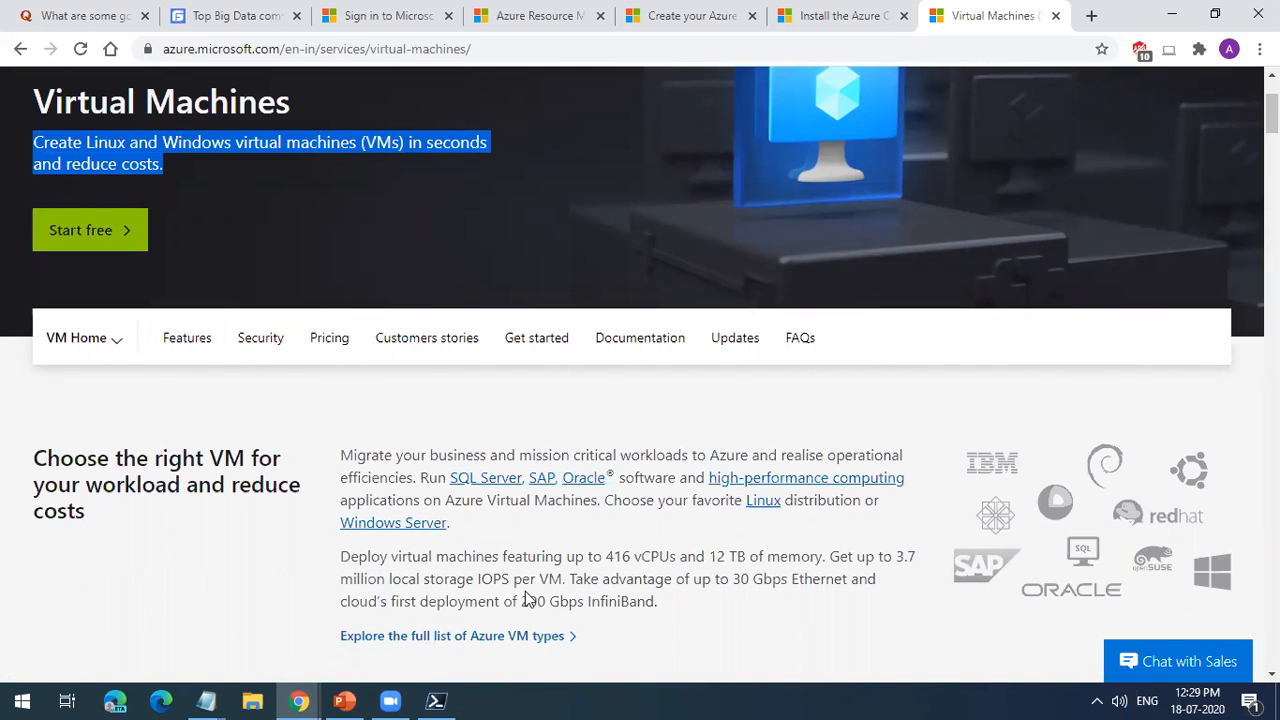
scroll(534, 600, "down", 8)
scroll(533, 610, "down", 10)
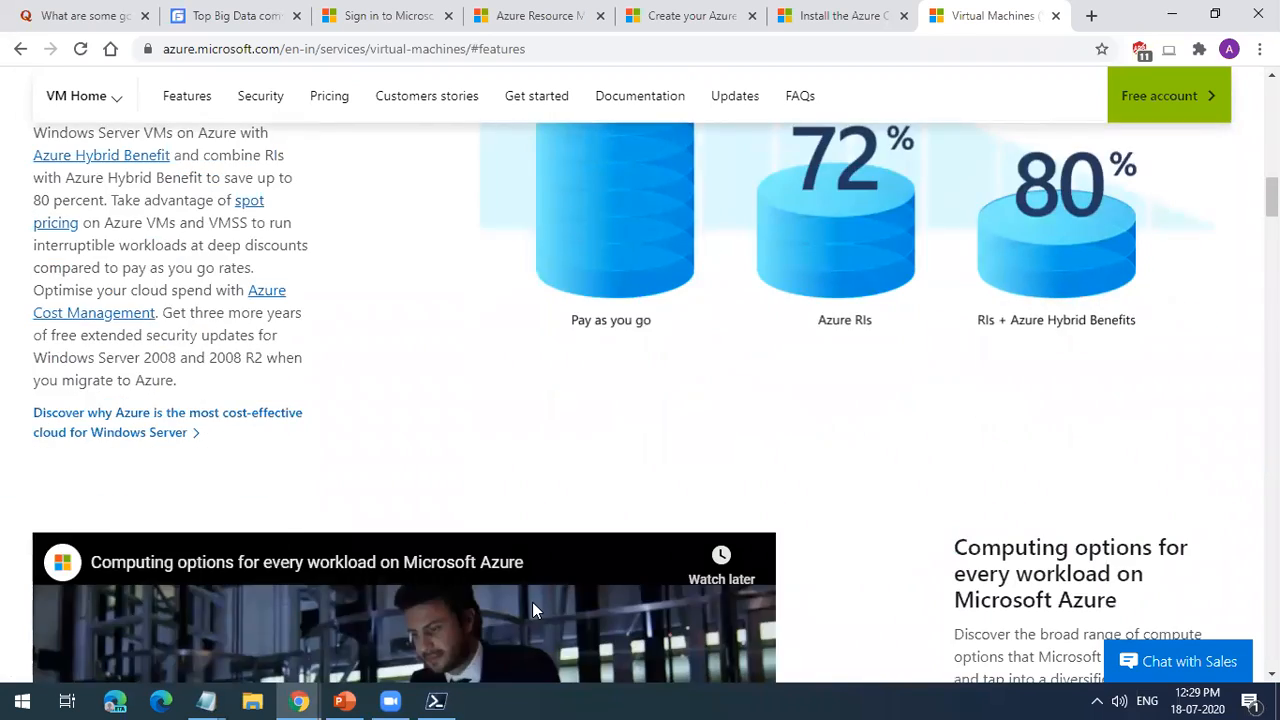
scroll(533, 610, "up", 9)
scroll(534, 610, "up", 10)
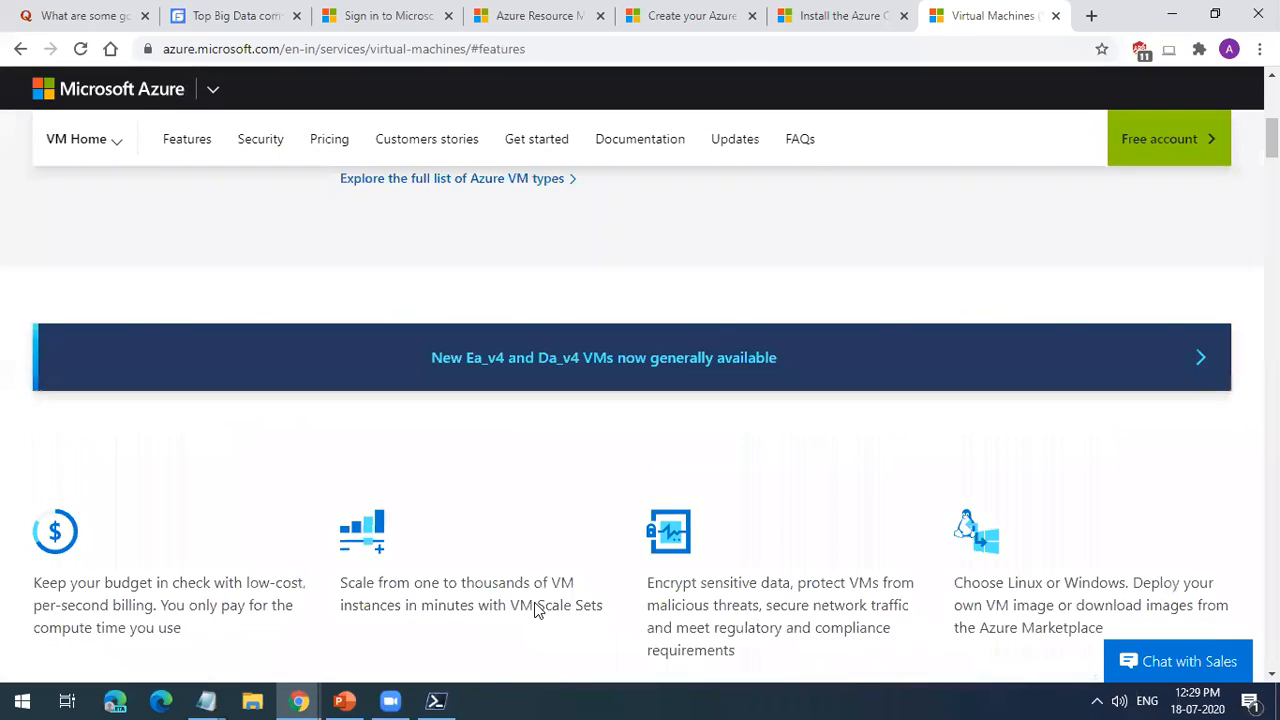
Step: Search for azure vm instance types in a new tab, and open the Virtual Machine series result in its own tab for viewing
key("ctrl+t")
left_click(969, 51)
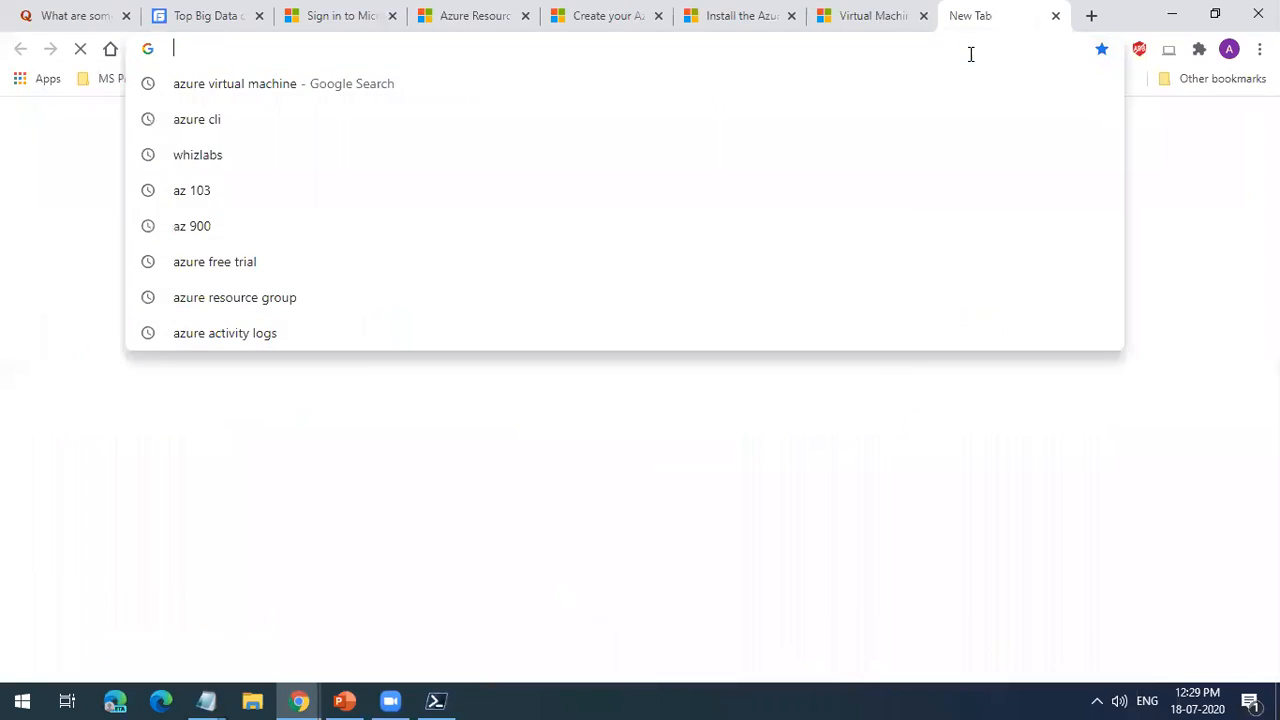
type("Azure ")
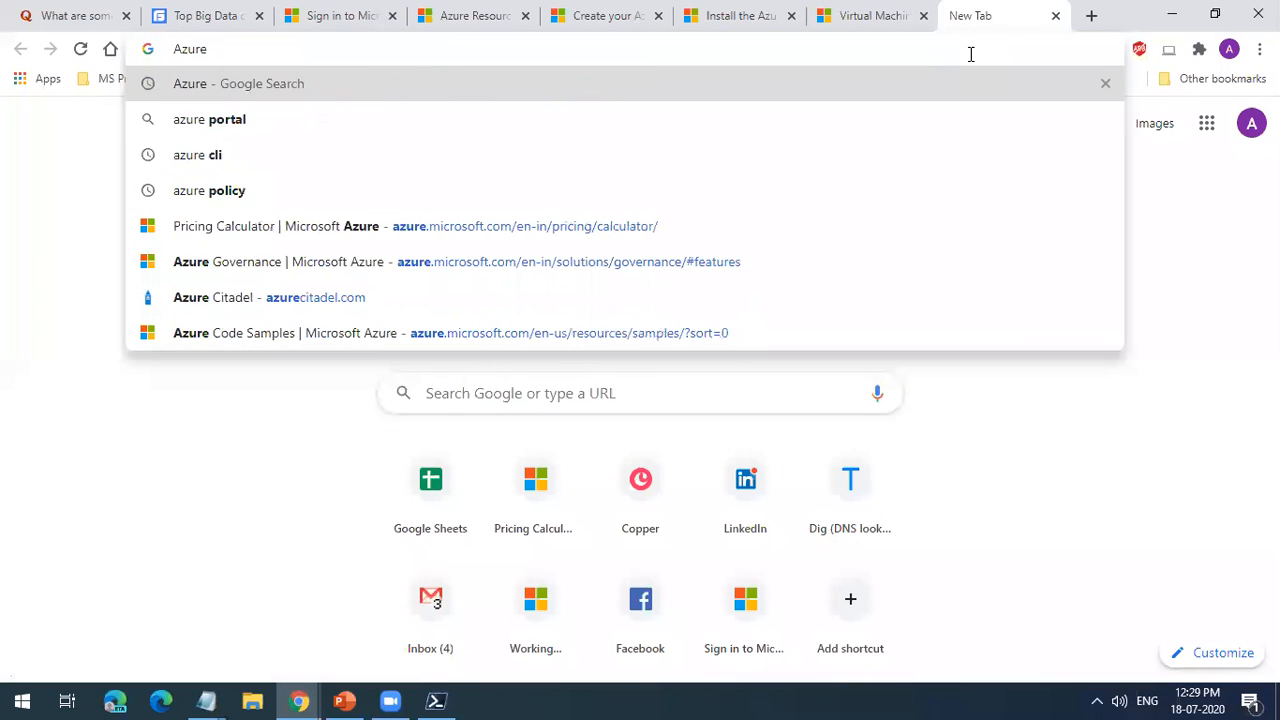
type("vm inst")
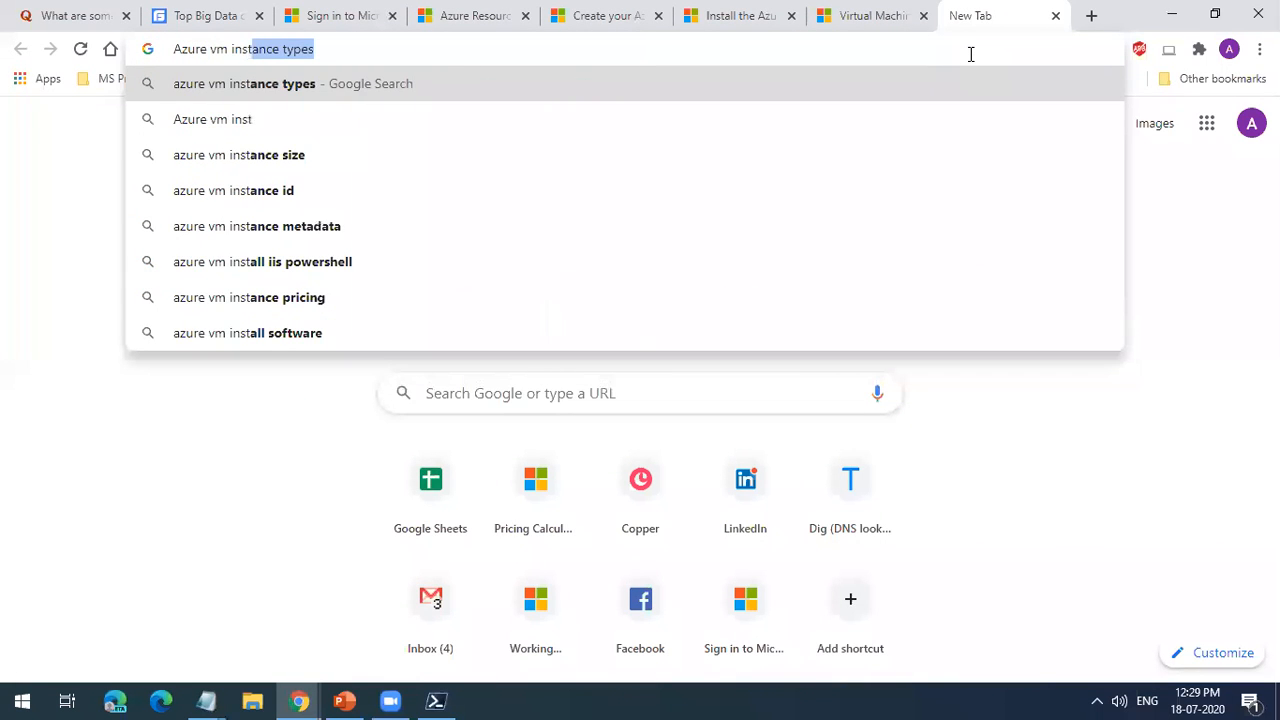
key("Return")
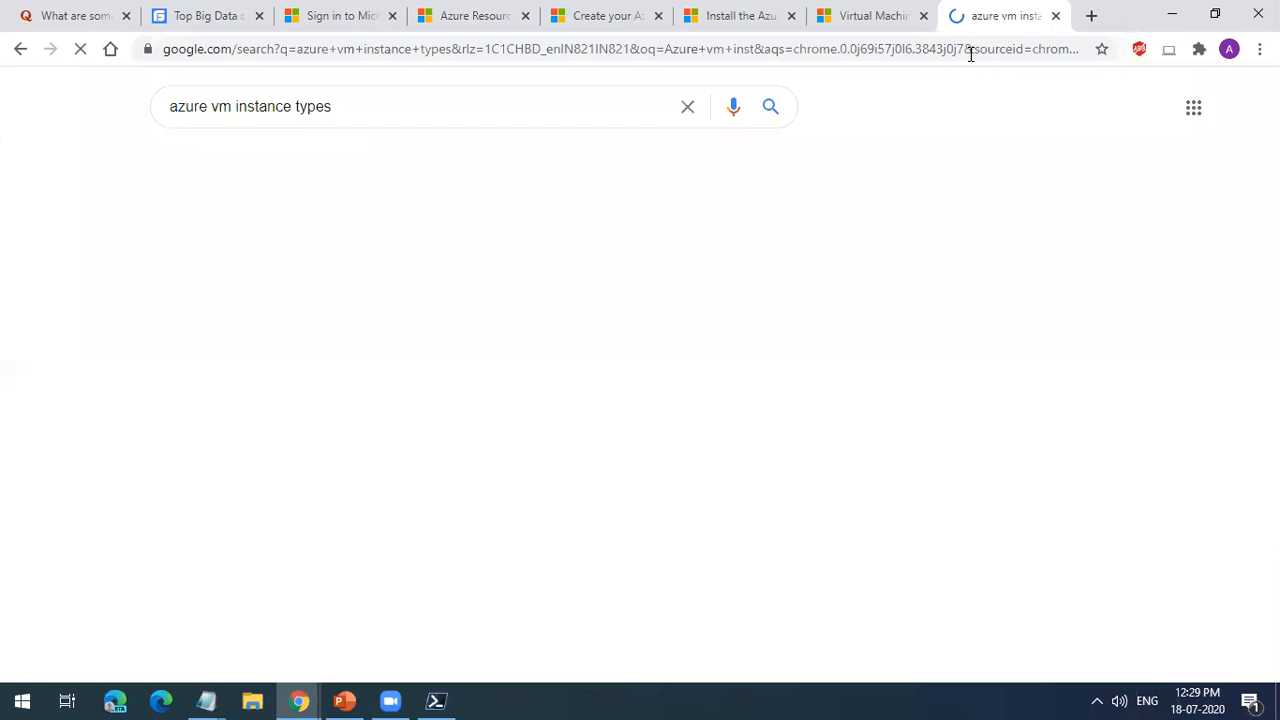
scroll(363, 508, "down", 3)
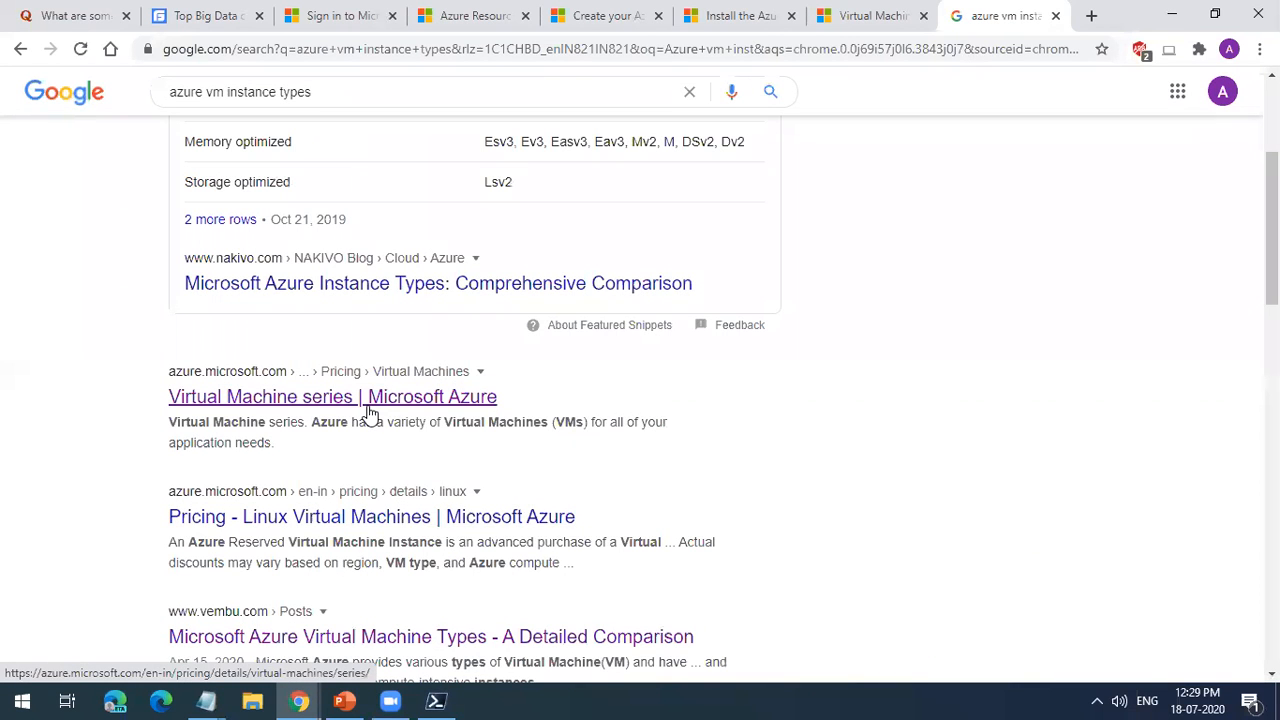
right_click(369, 412)
left_click(399, 421)
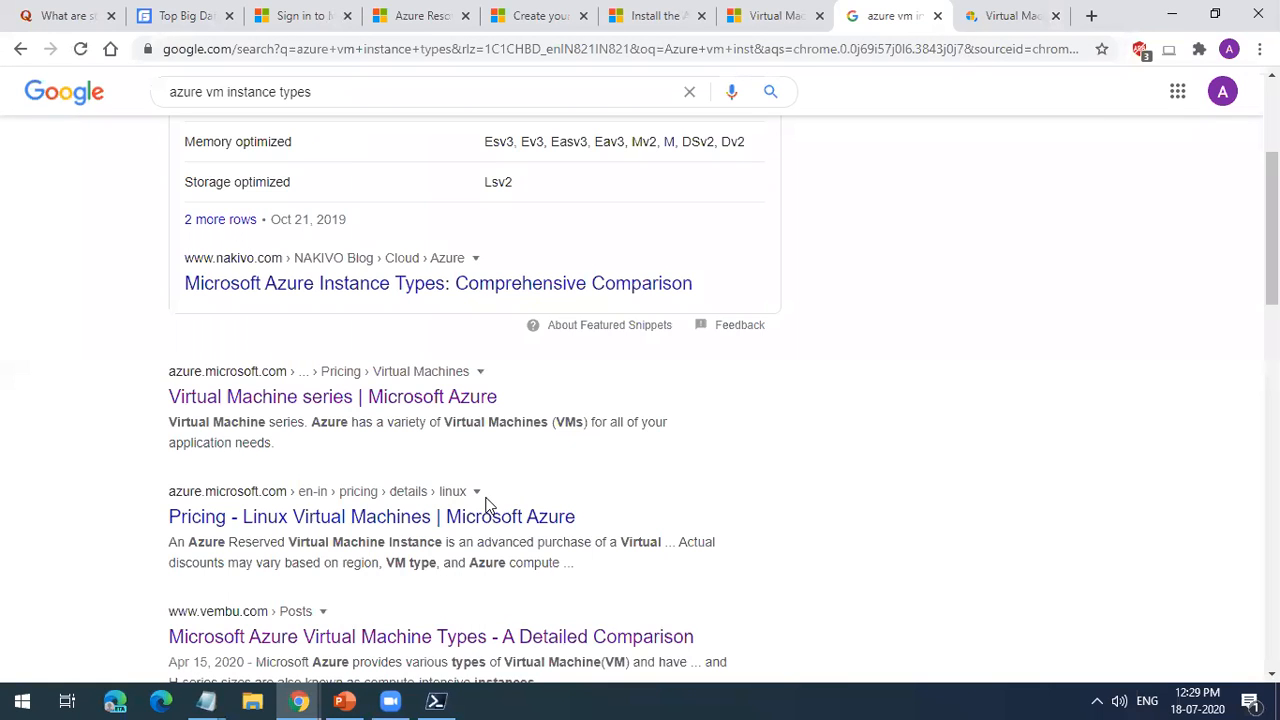
key("ctrl+Tab")
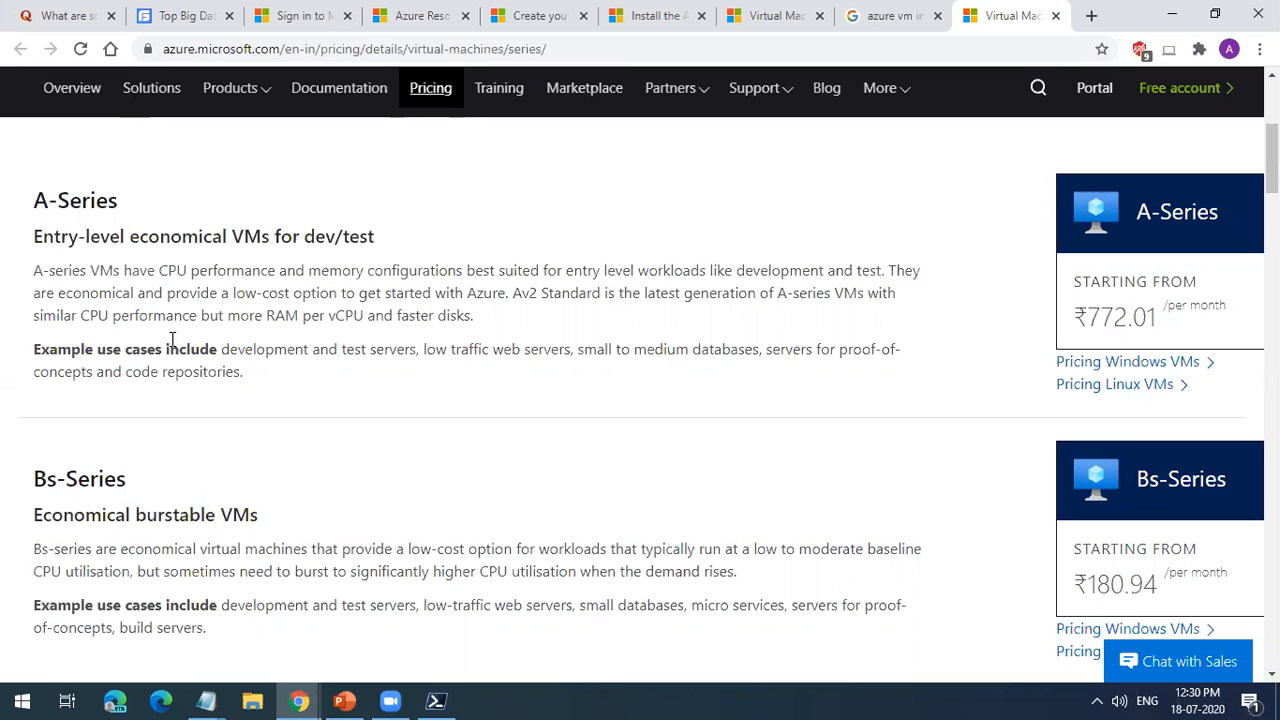
Step: Search for aws solaris in a new tab, check the A Cloud Guru forum result, and return to the search results
left_click(1090, 15)
type("AWS ")
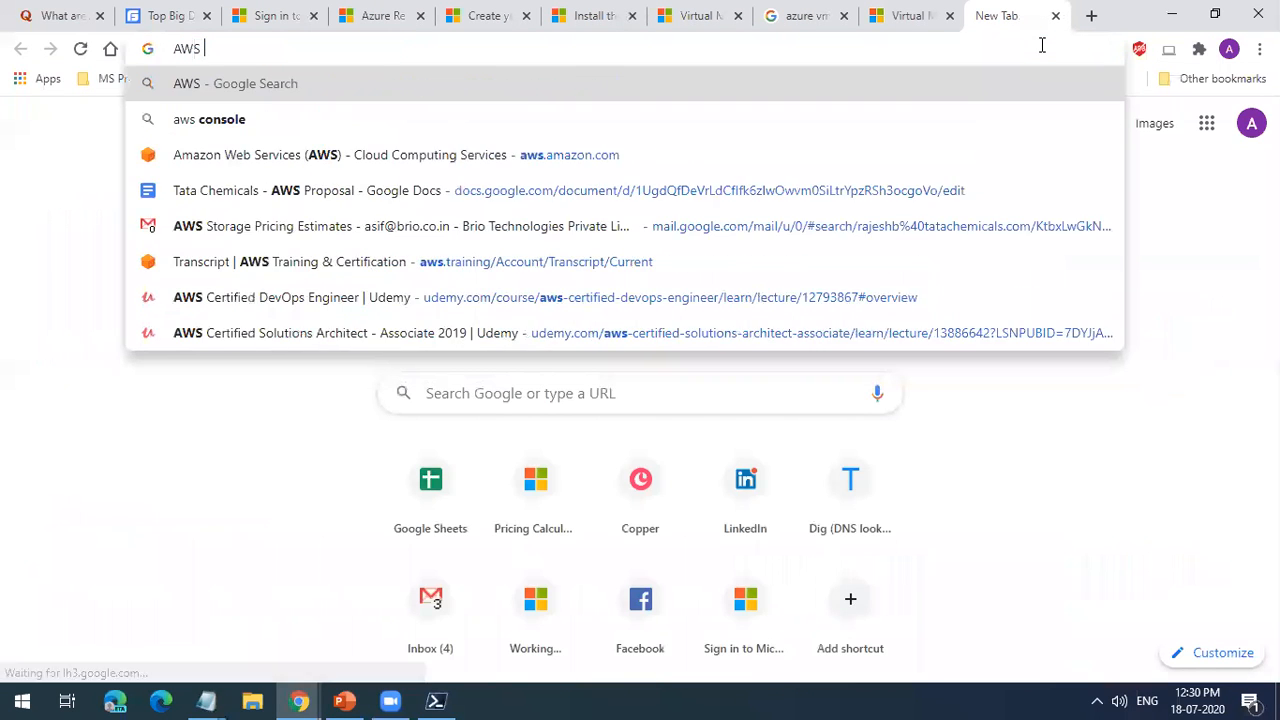
type("solar")
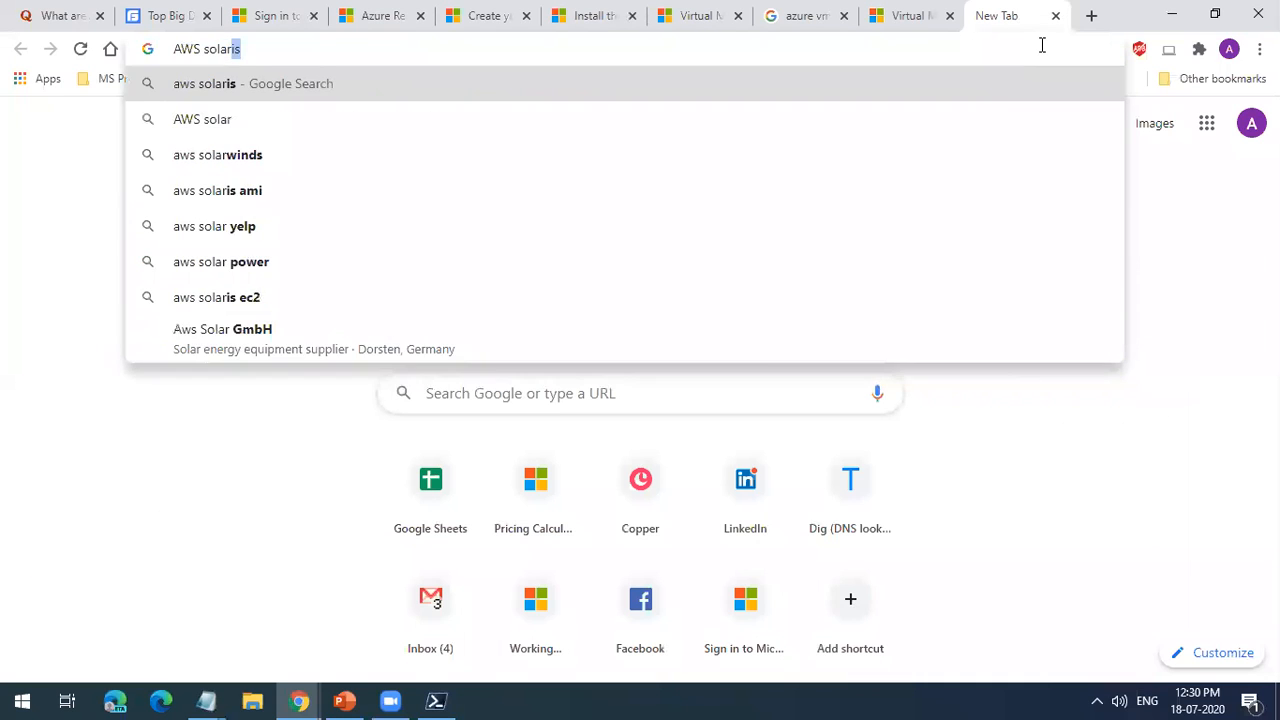
type("is")
key("Return")
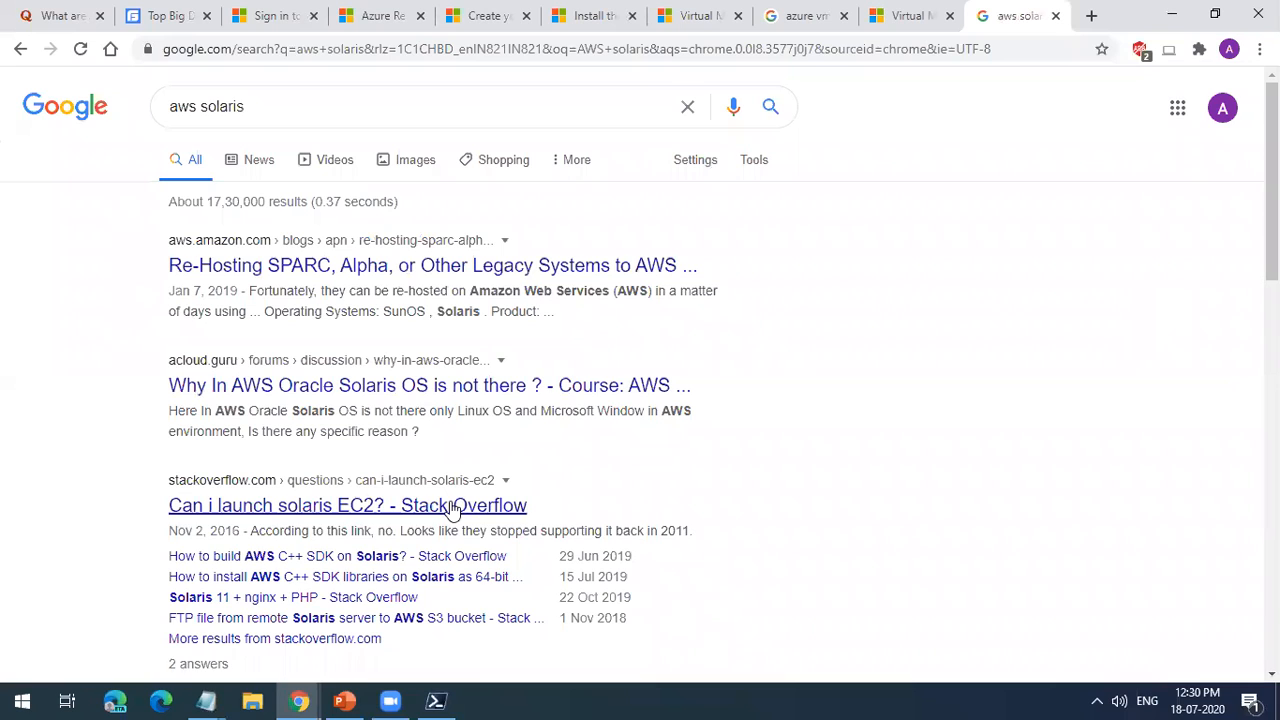
left_click(428, 396)
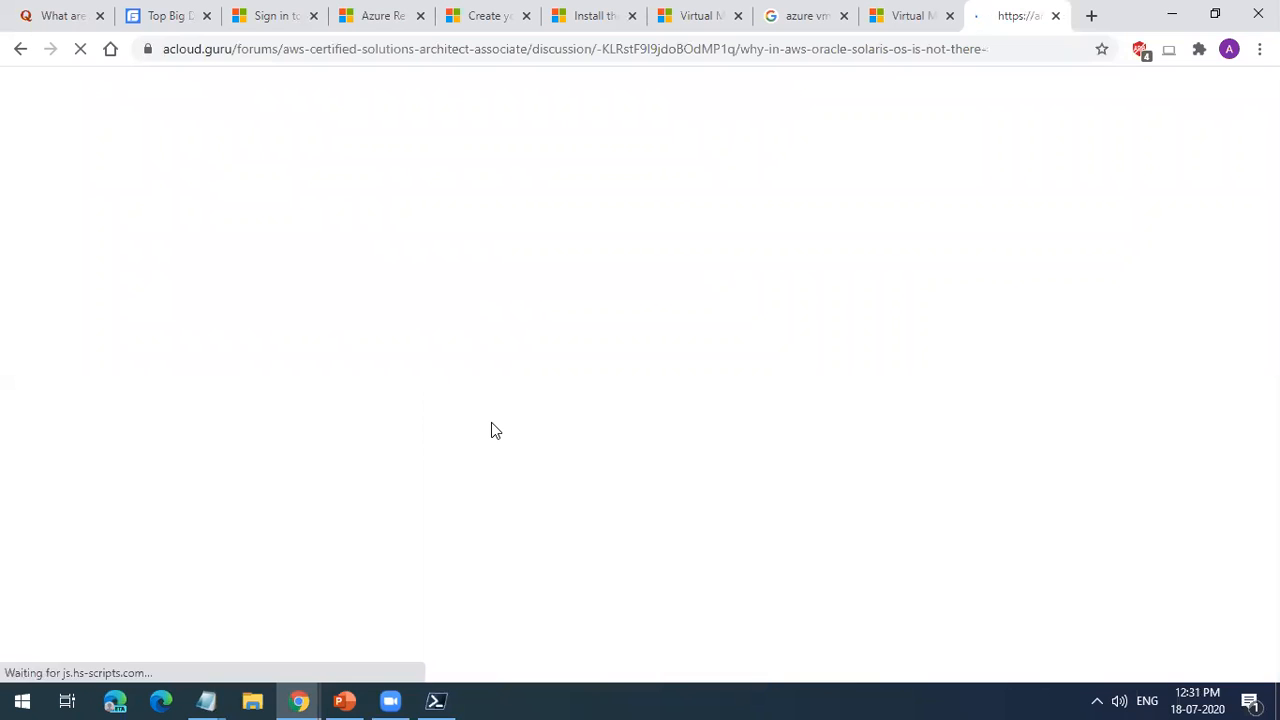
left_click(20, 48)
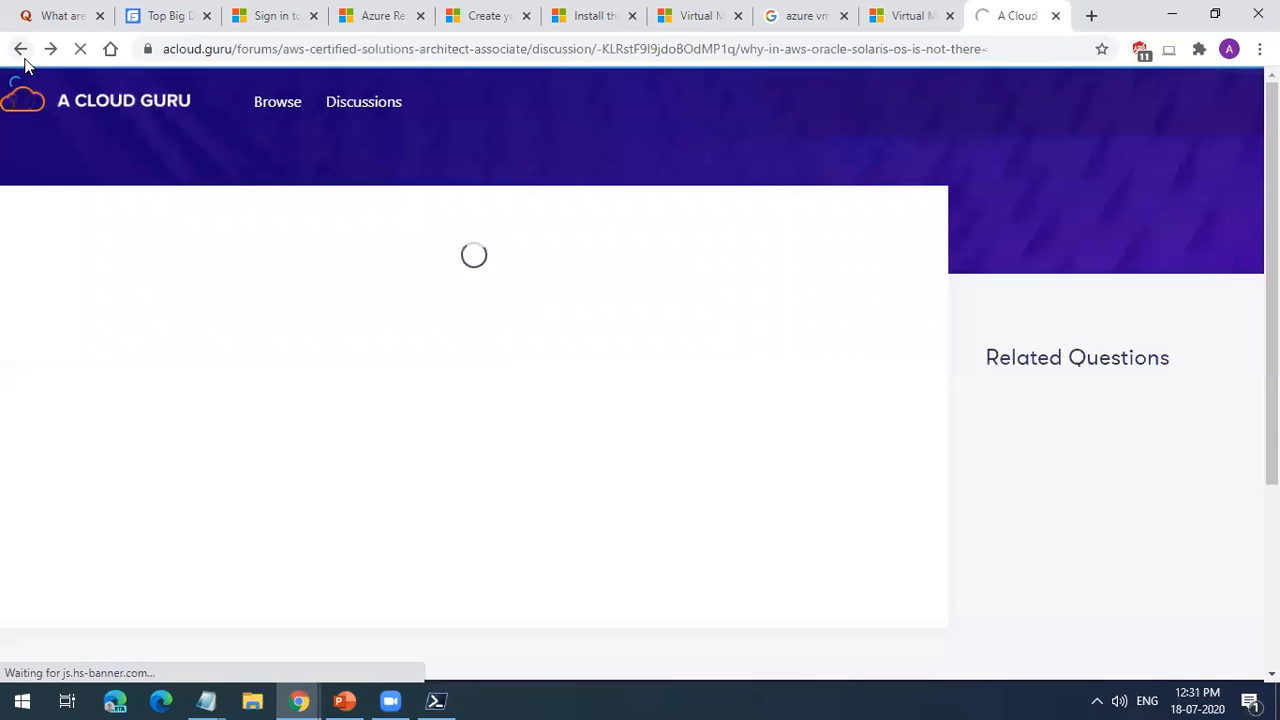
Step: Open the Oracle Solaris Blog's Amazon EC2 result and read the article down to the Elasticfox screenshot
scroll(420, 390, "down", 4)
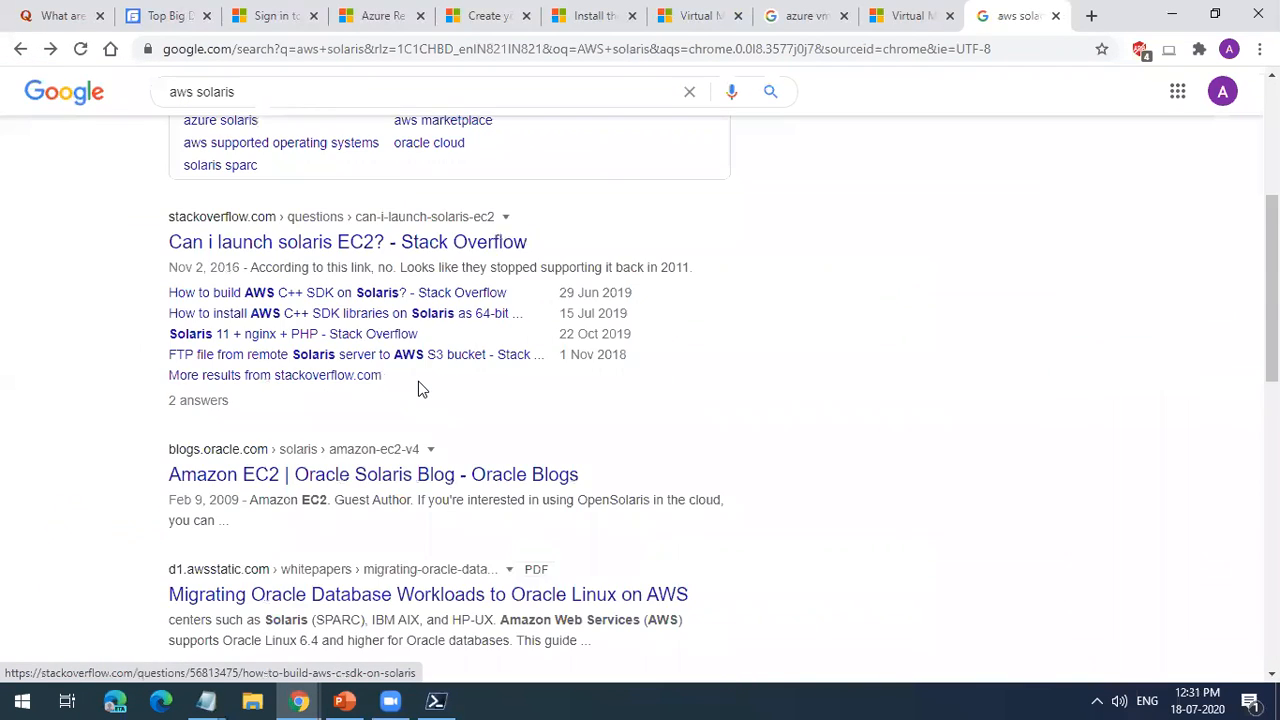
left_click(420, 388)
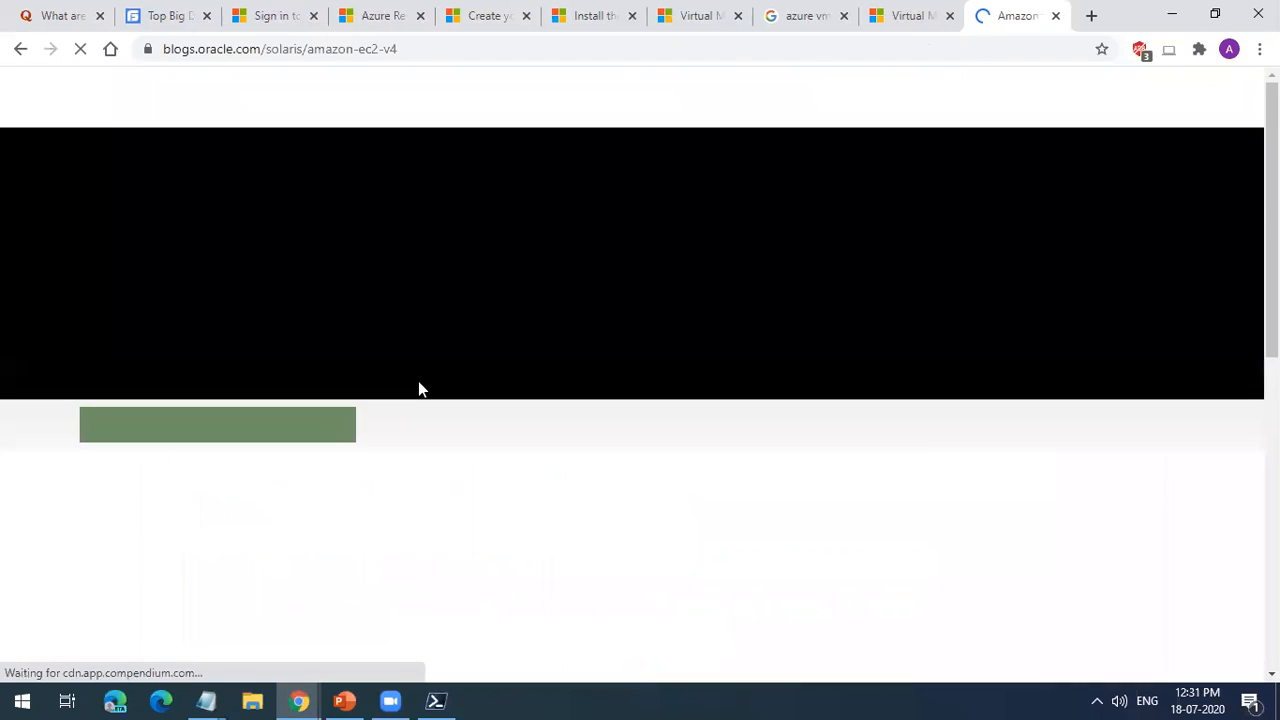
scroll(519, 508, "down", 5)
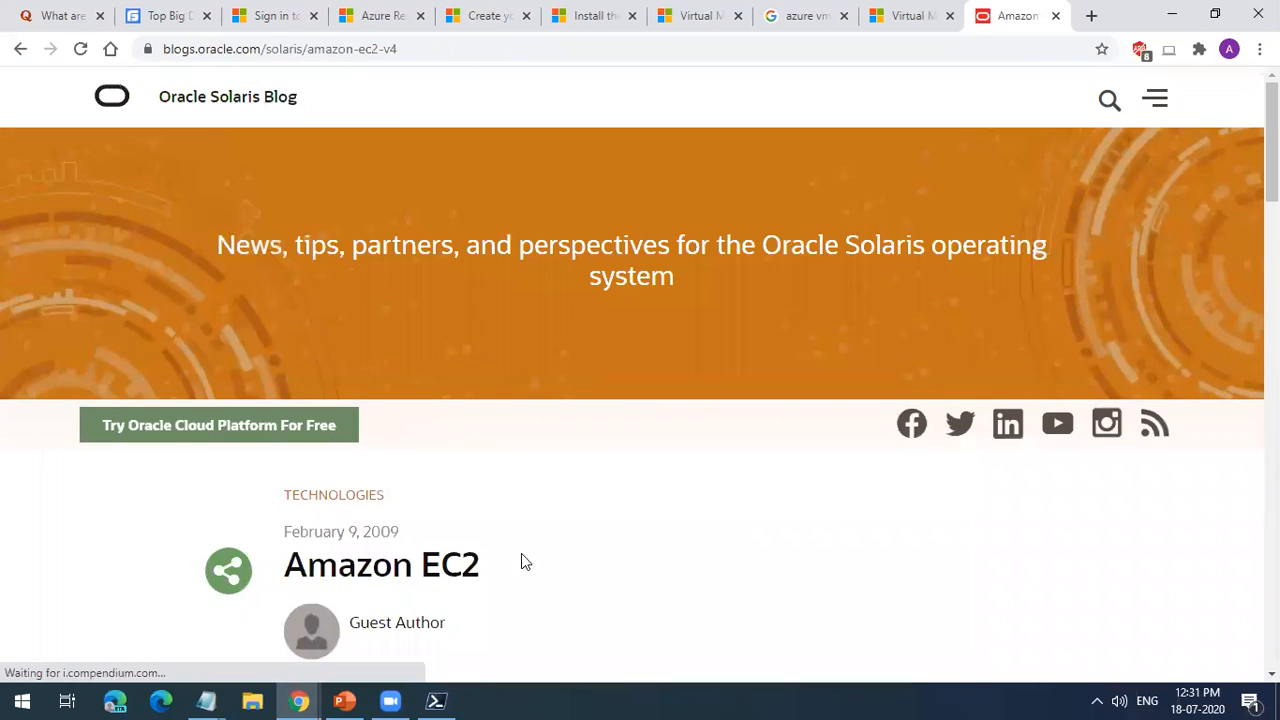
scroll(521, 558, "down", 4)
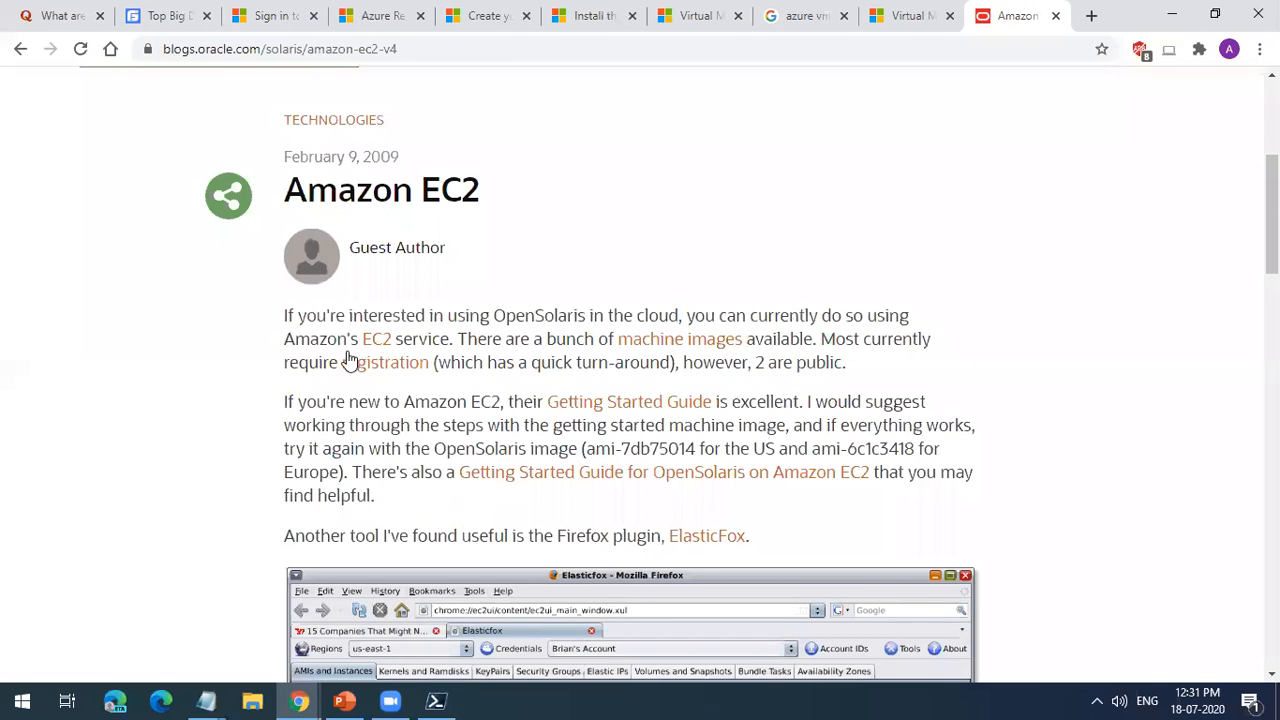
scroll(432, 426, "down", 4)
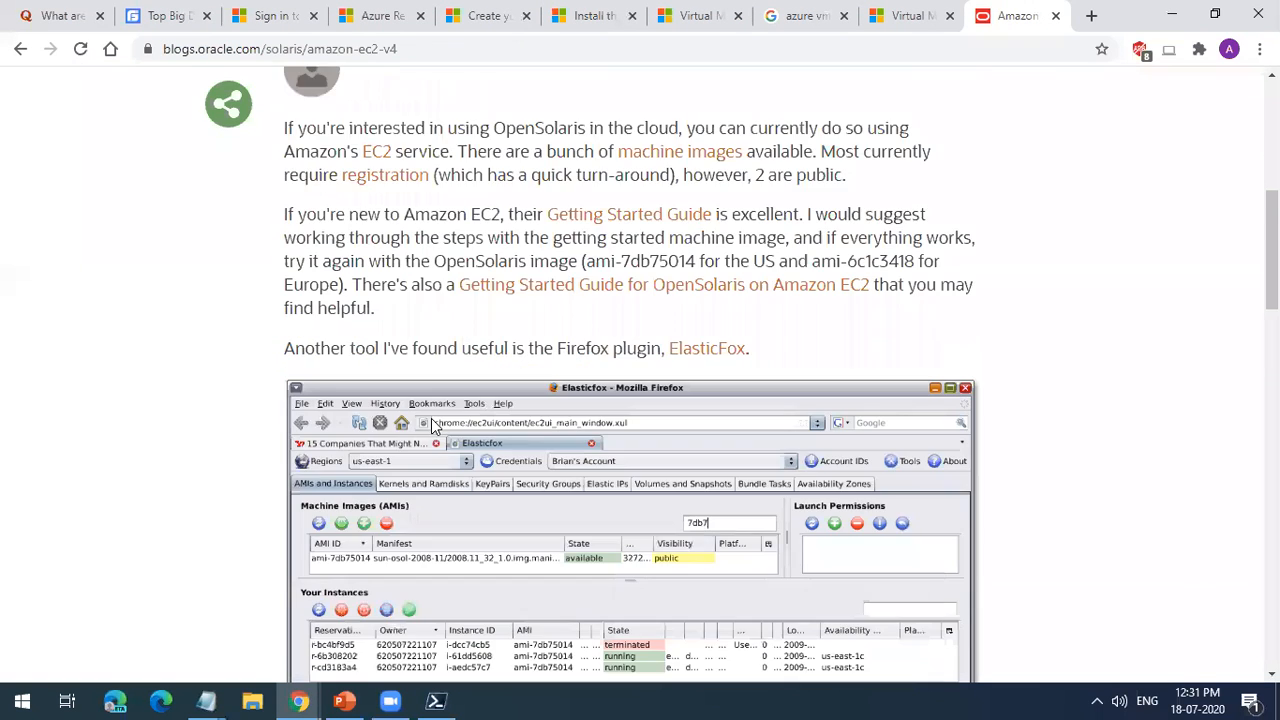
Step: Highlight the article's OpenSolaris image text with the AMI IDs, and close the blog tab
scroll(486, 600, "up", 6)
scroll(486, 600, "down", 2)
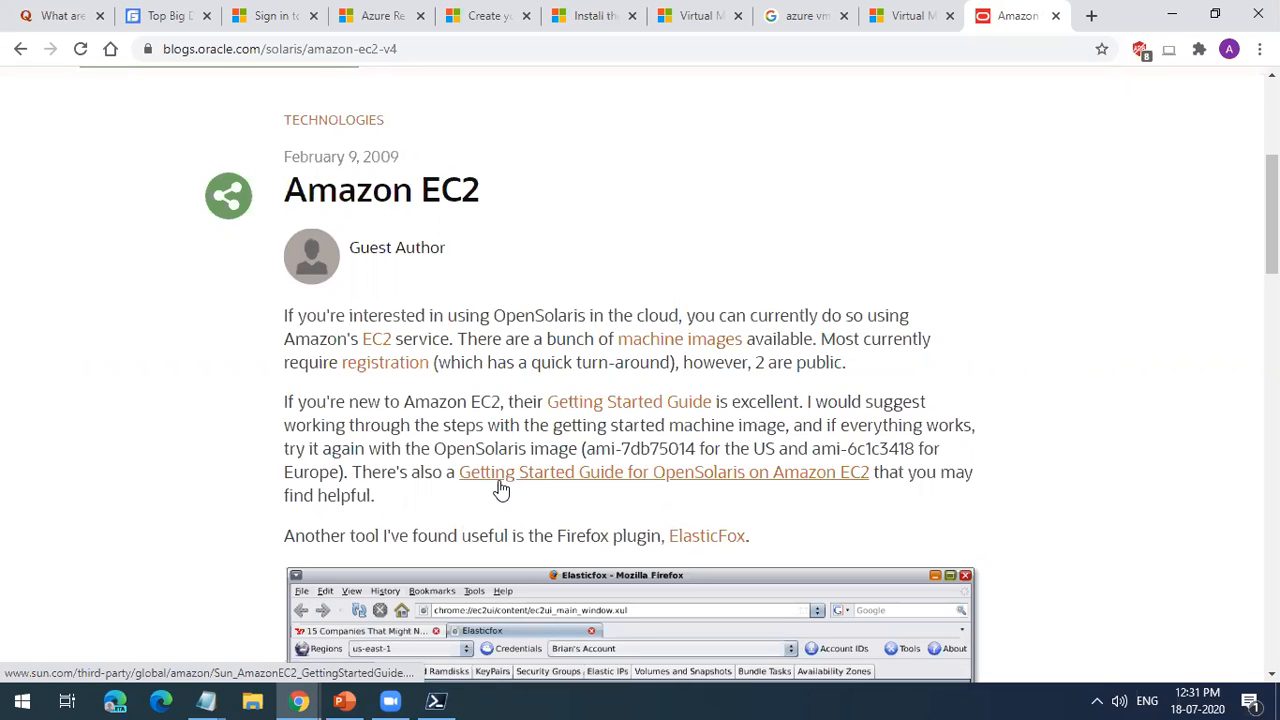
left_click_drag(437, 448, 967, 462)
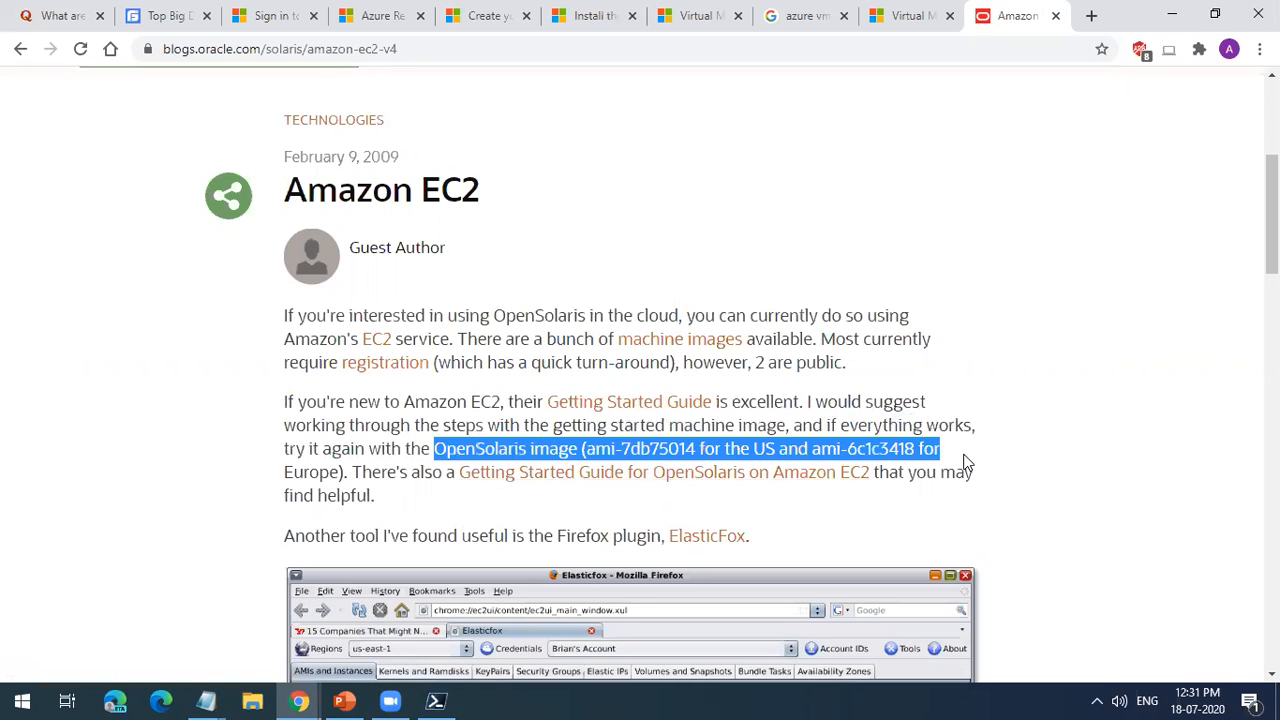
left_click(1057, 15)
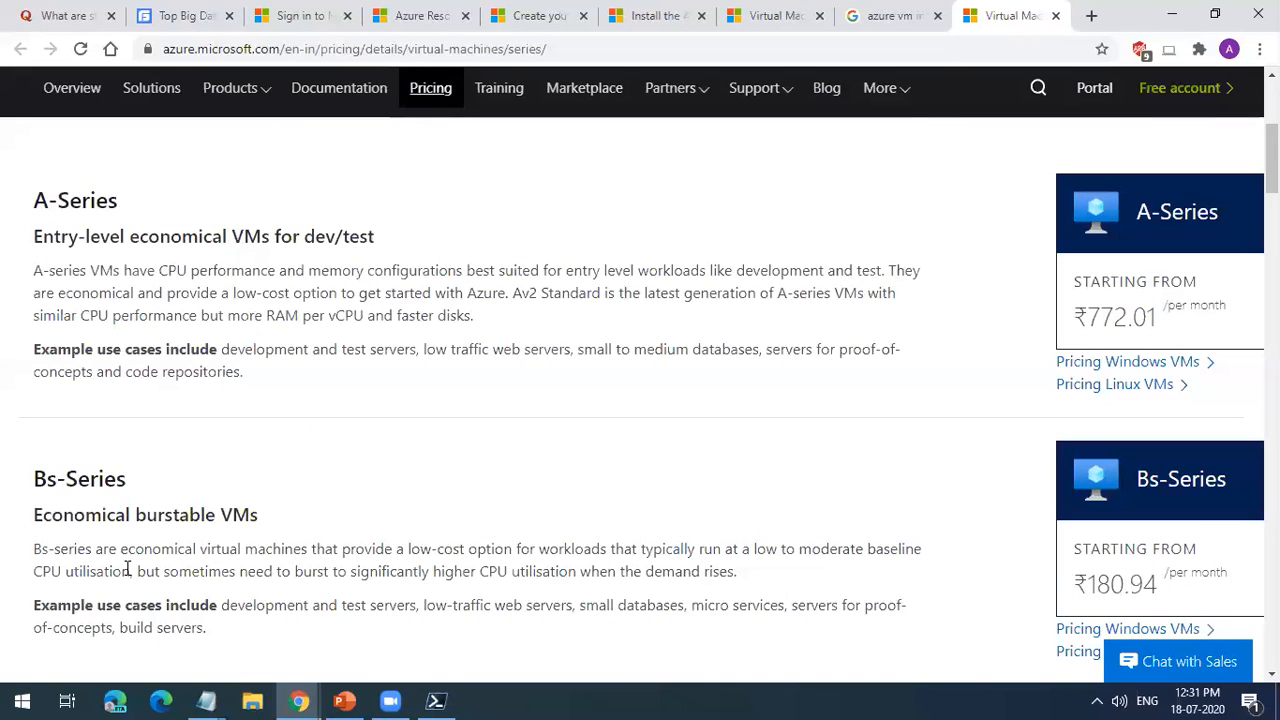
Step: Highlight the A-Series heading and its description of entry-level economical VMs for dev/test
left_click_drag(34, 201, 118, 201)
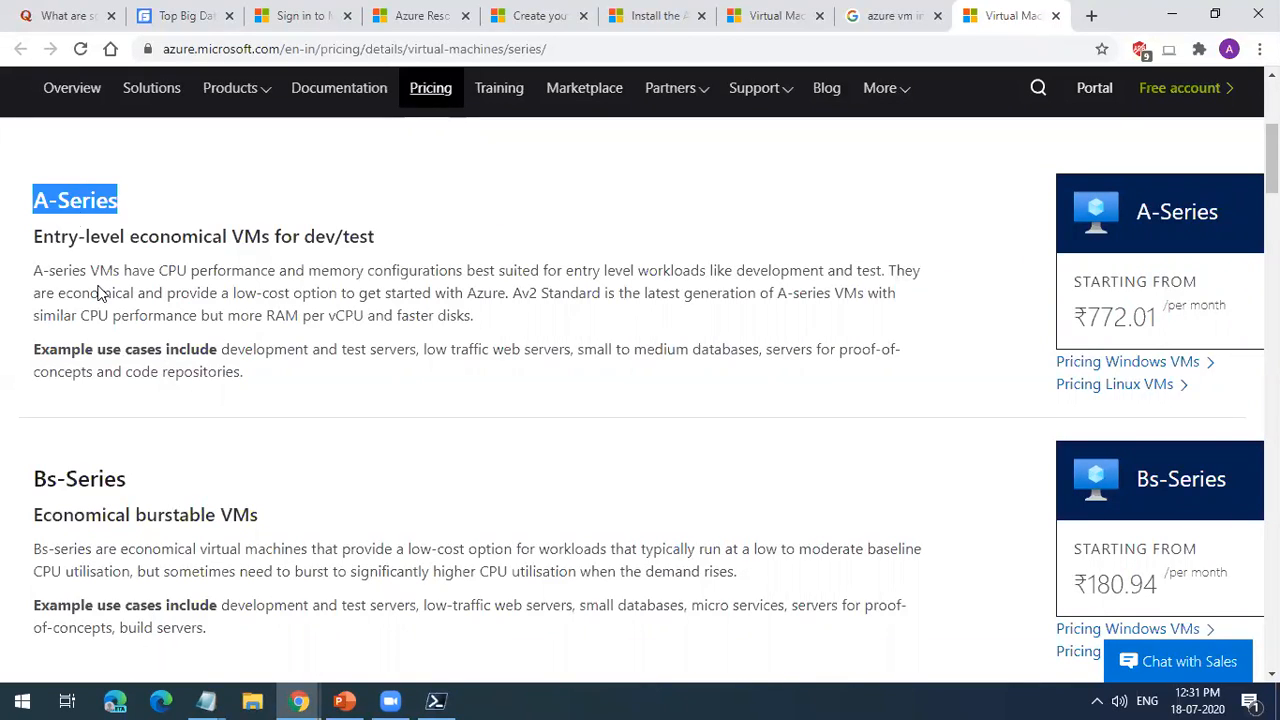
scroll(160, 386, "down", 2)
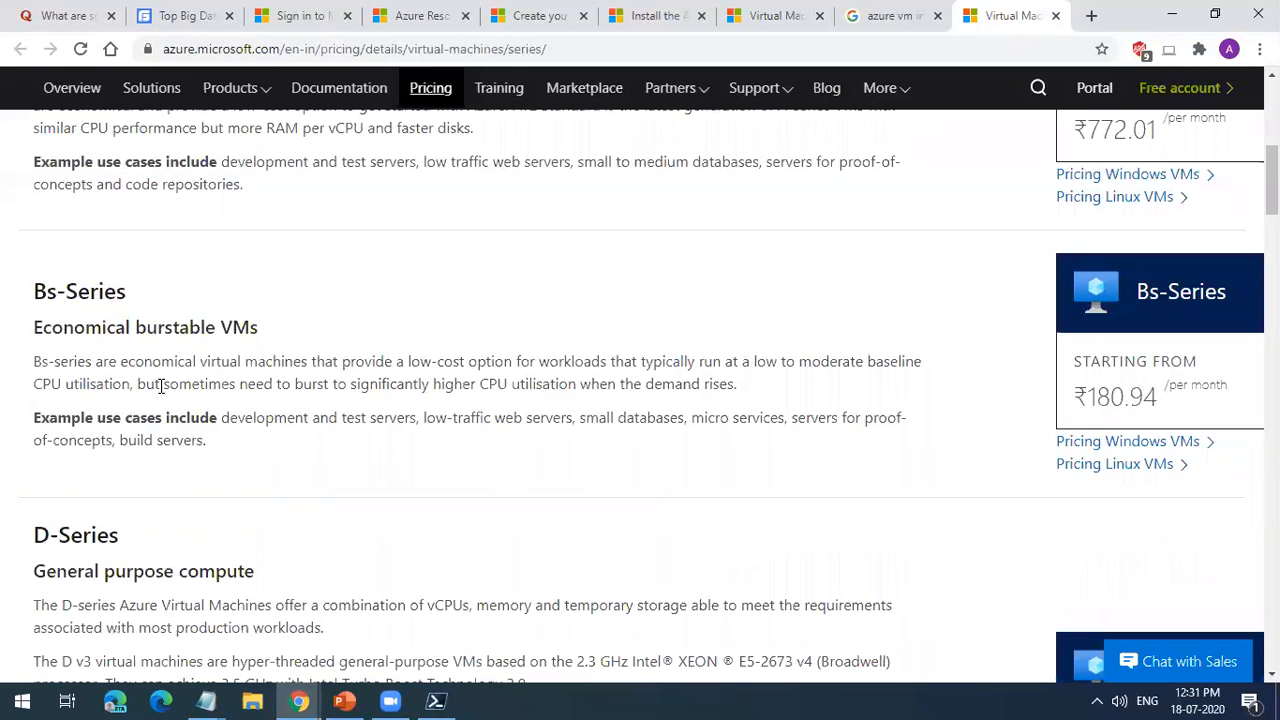
scroll(160, 386, "up", 3)
triple_click(76, 292)
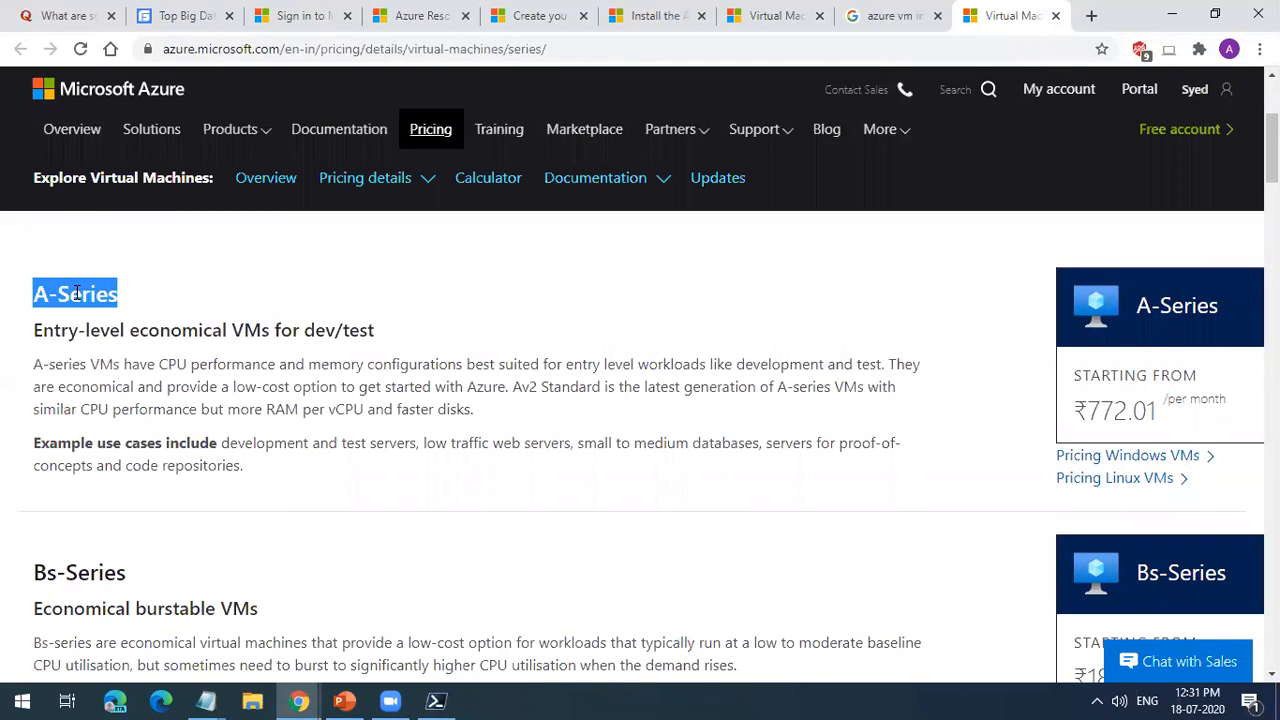
left_click_drag(100, 366, 430, 409)
Step: Highlight the Bs-Series heading and part of its economical burstable VM description
scroll(430, 409, "down", 2)
triple_click(85, 387)
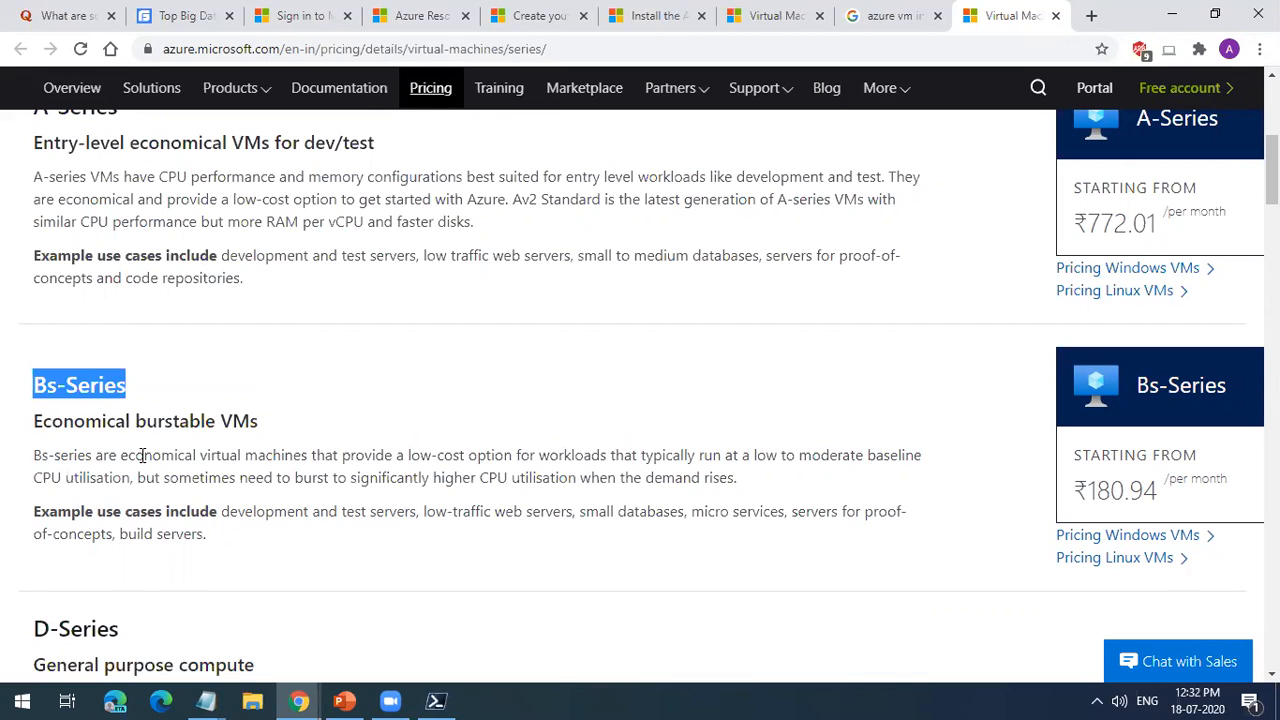
left_click_drag(145, 456, 267, 474)
left_click(243, 485)
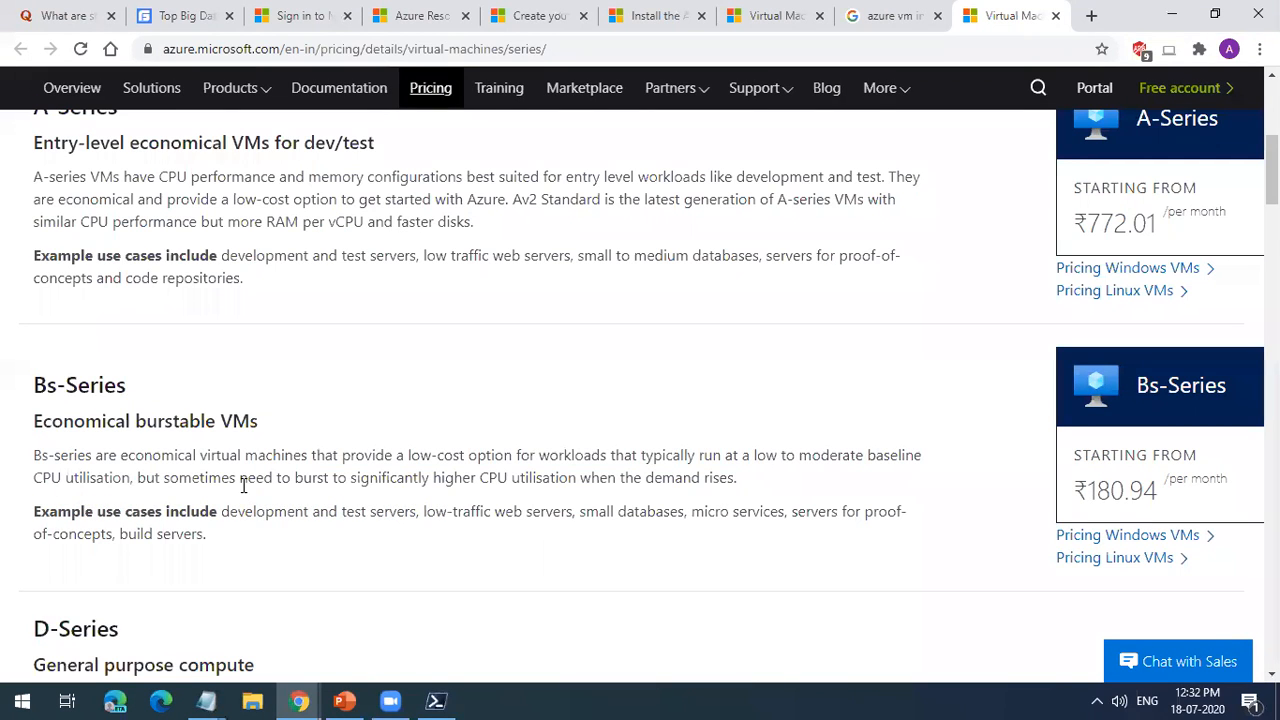
Step: Highlight the D-Series heading and its Intel XEON processor details, plus the DC-series subtitle Protect data in use
scroll(238, 480, "down", 3)
triple_click(75, 346)
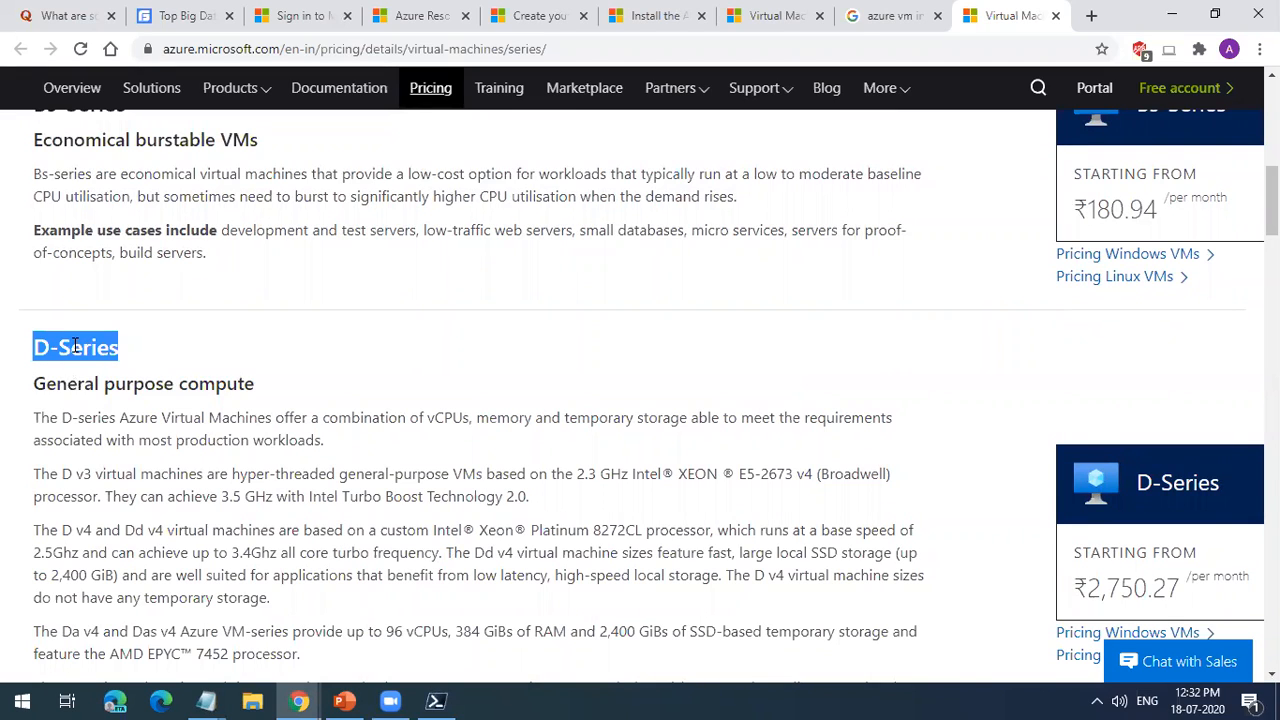
left_click_drag(576, 474, 812, 500)
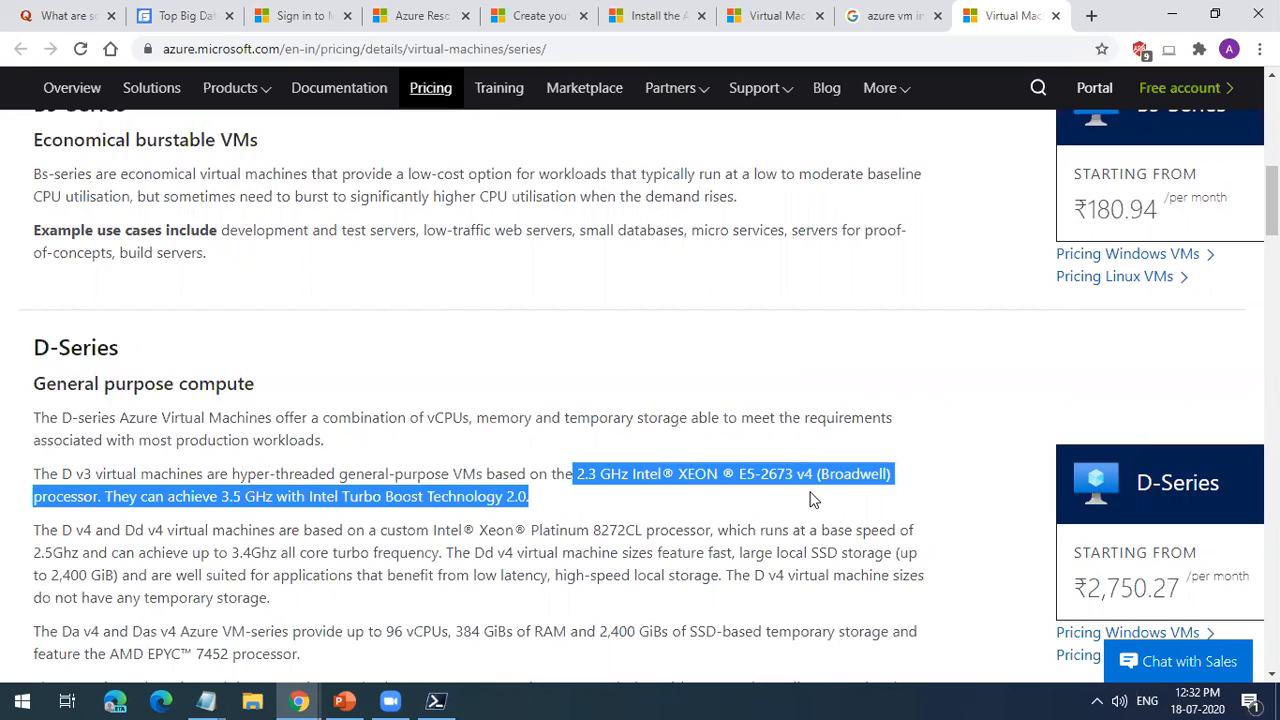
scroll(690, 532, "down", 4)
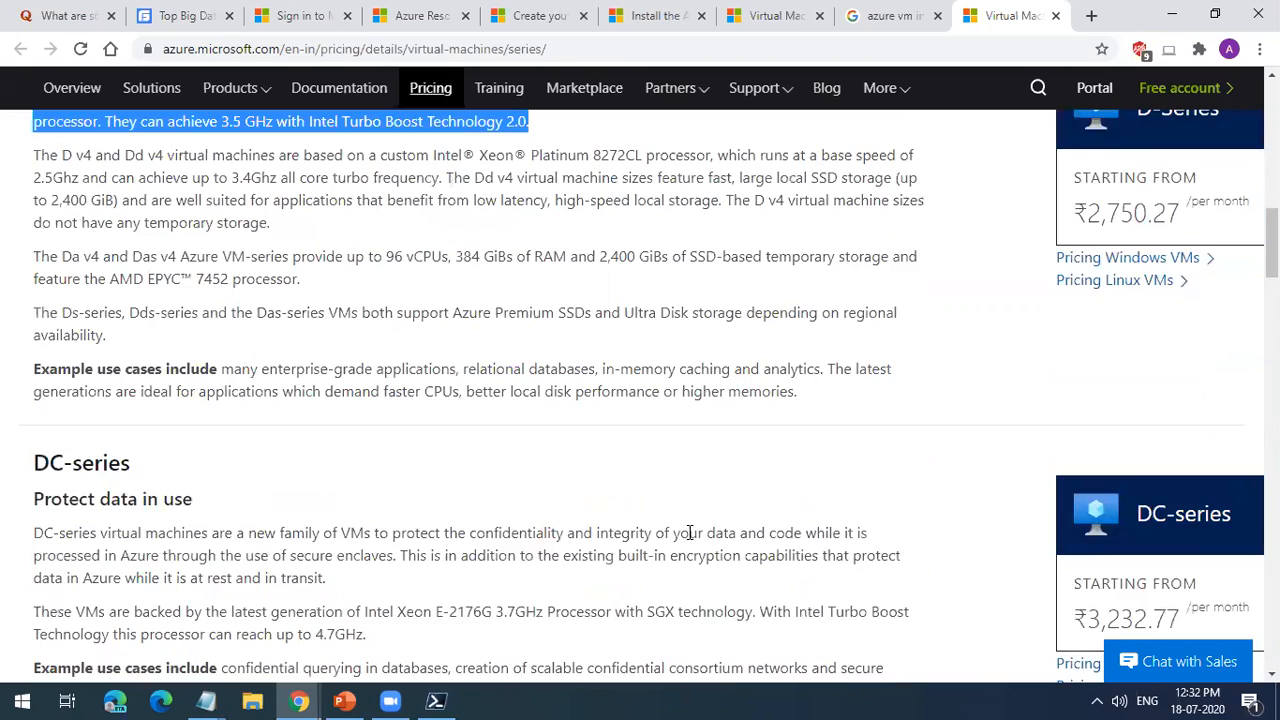
scroll(125, 352, "down", 2)
left_click_drag(84, 280, 200, 312)
Step: Review the E-Series section, highlighting its heading, the in-memory hyper-threaded applications subtitle and the SAP HANA mention
scroll(155, 430, "down", 2)
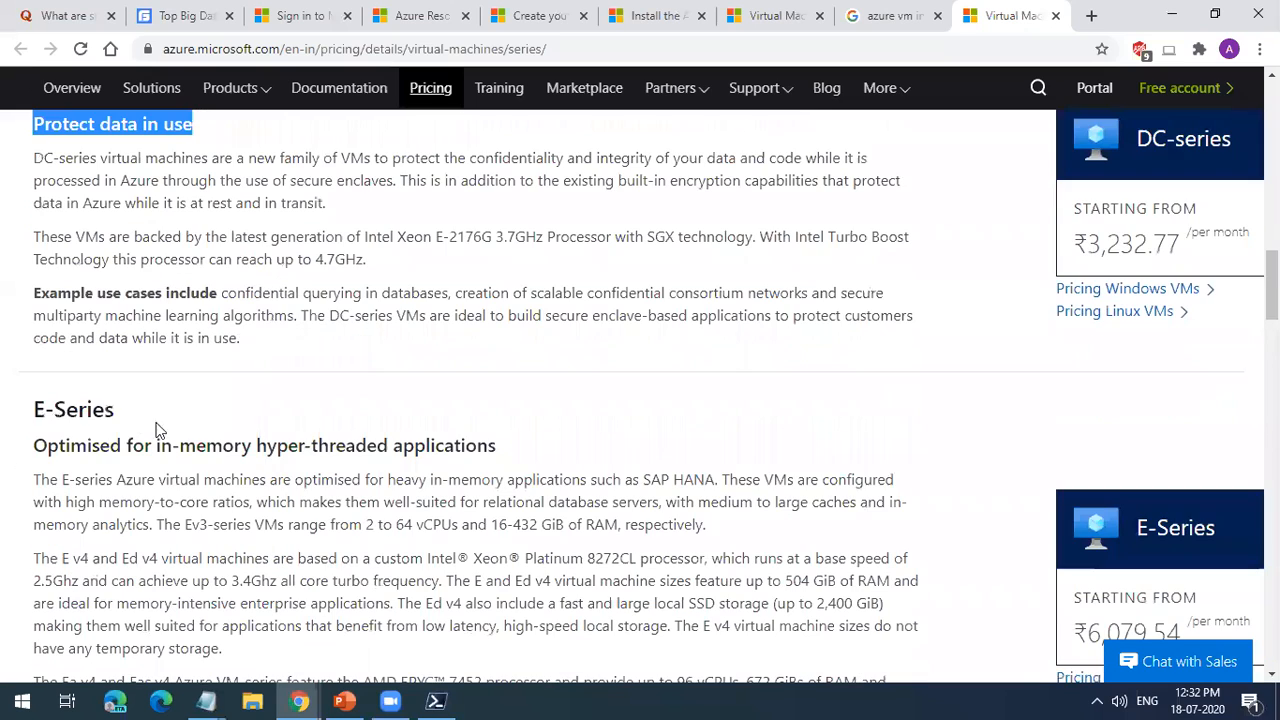
double_click(114, 408)
left_click(271, 443)
left_click_drag(172, 445, 491, 447)
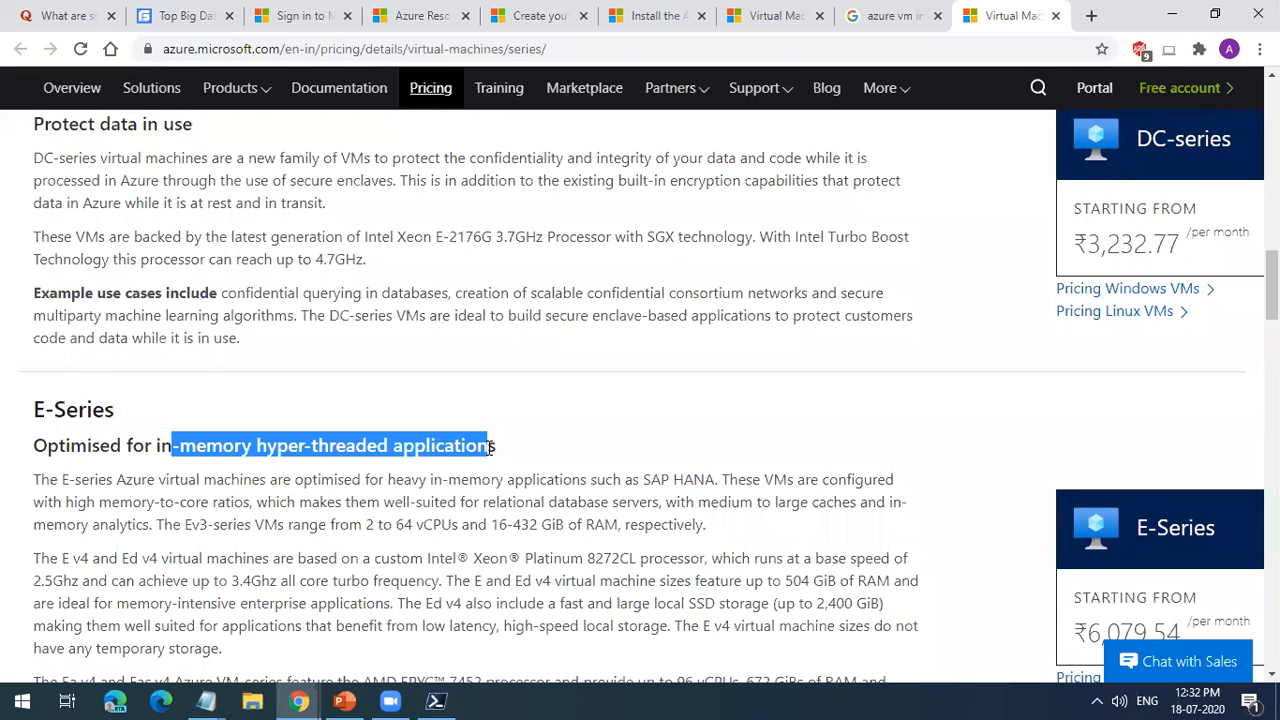
left_click(453, 550)
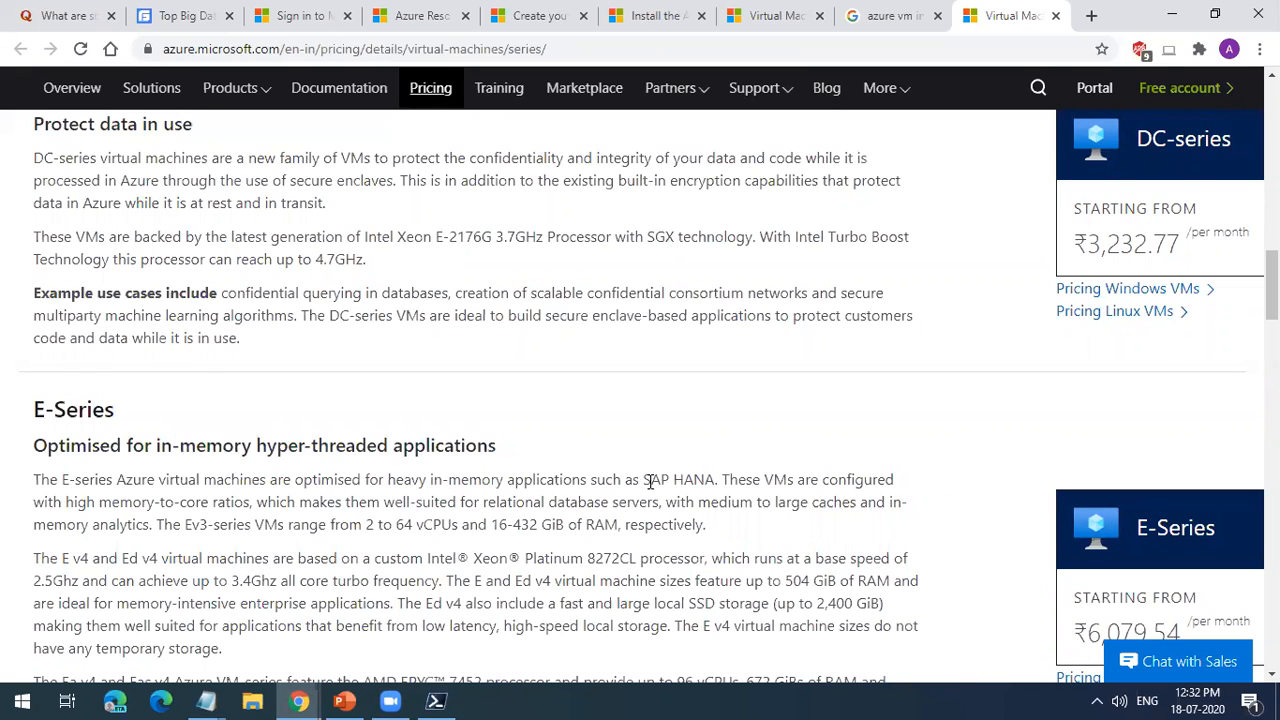
left_click_drag(643, 481, 709, 479)
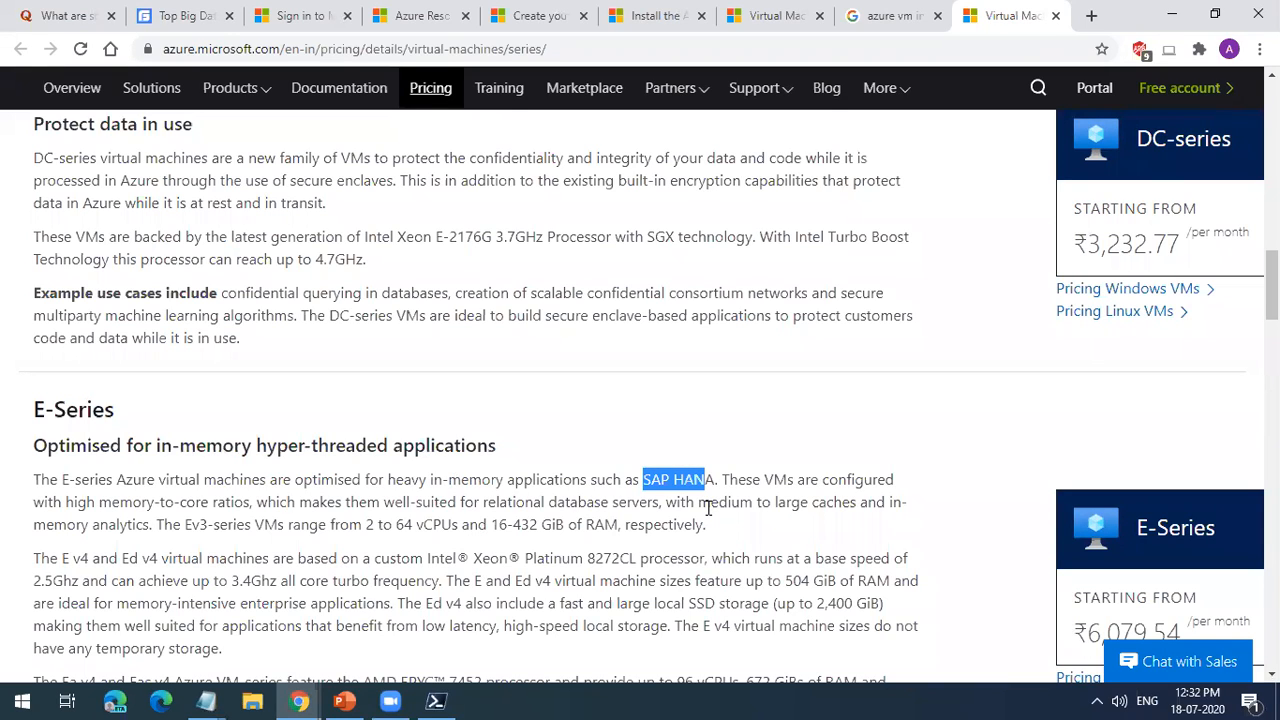
scroll(707, 508, "down", 2)
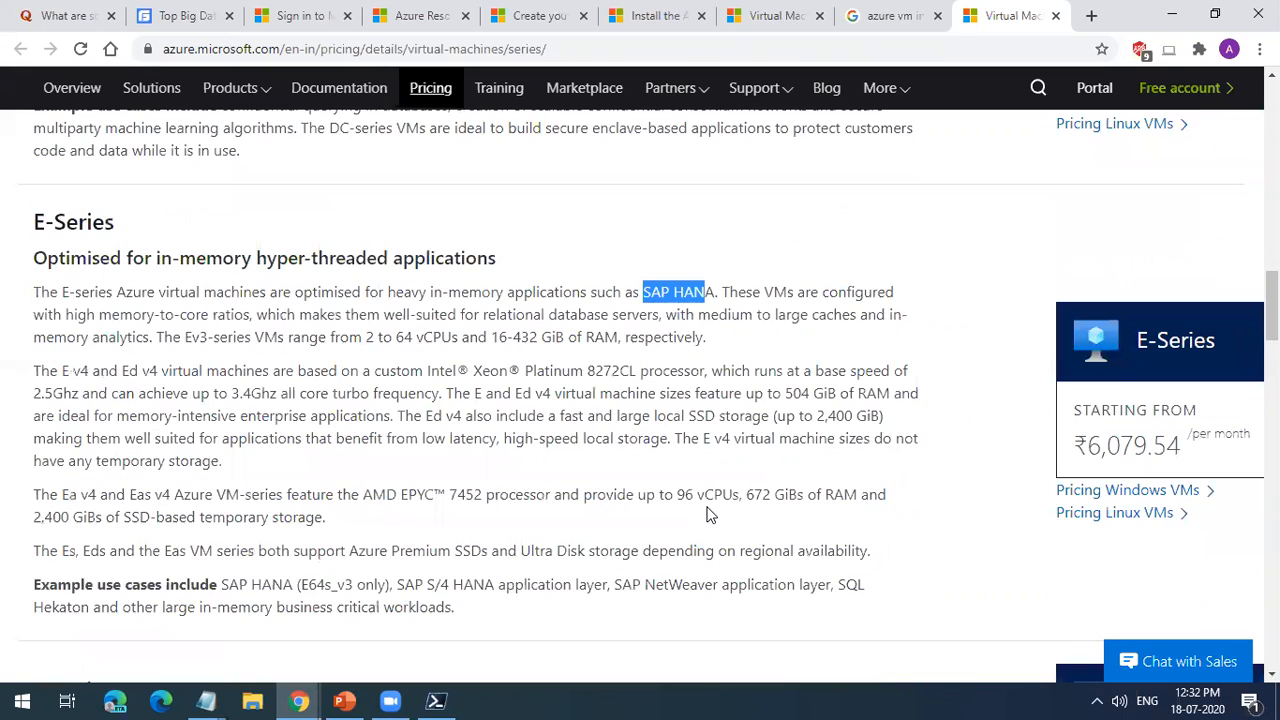
left_click(166, 282)
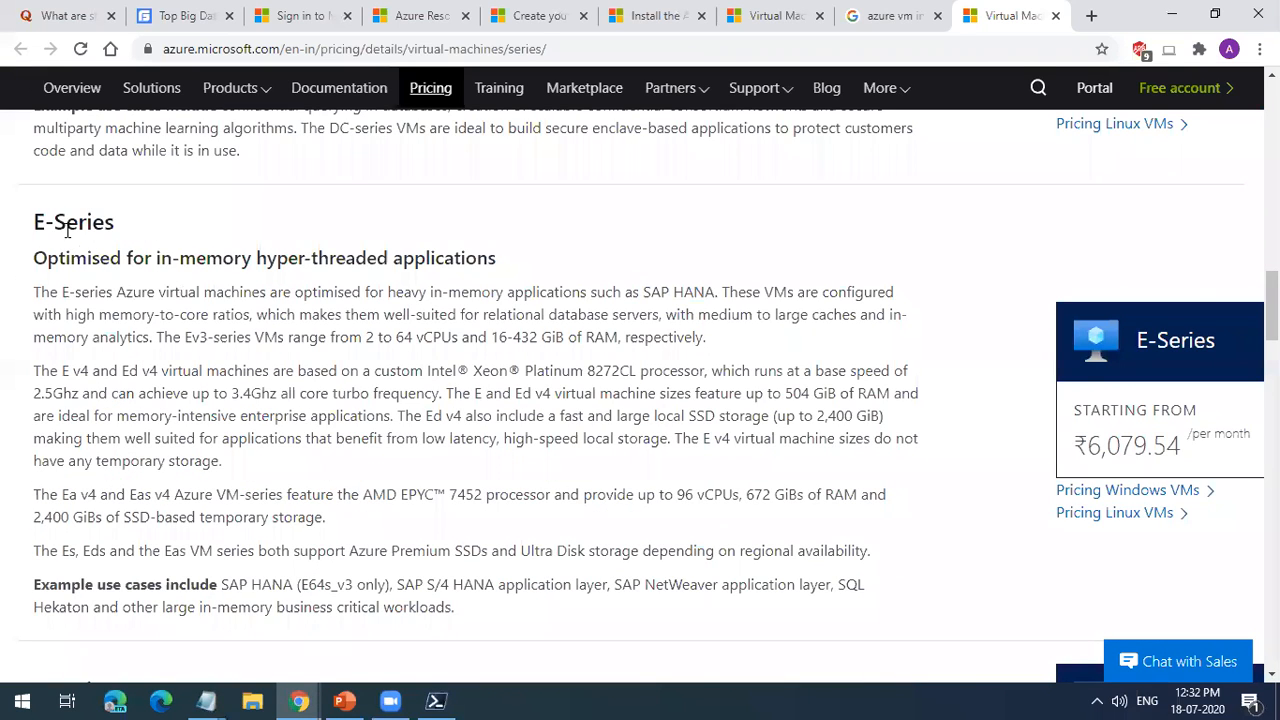
double_click(71, 218)
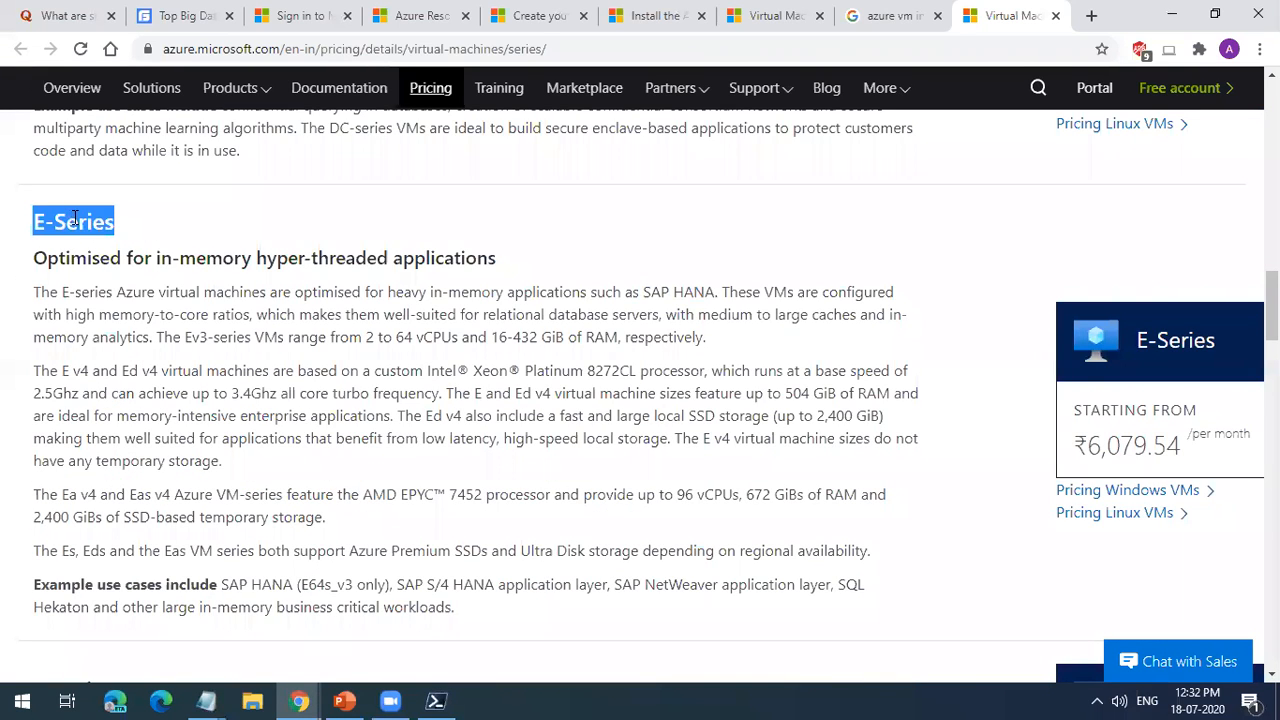
Step: Highlight the F-Series heading and its Compute optimised virtual machines subtitle
scroll(185, 428, "down", 4)
scroll(185, 428, "down", 10)
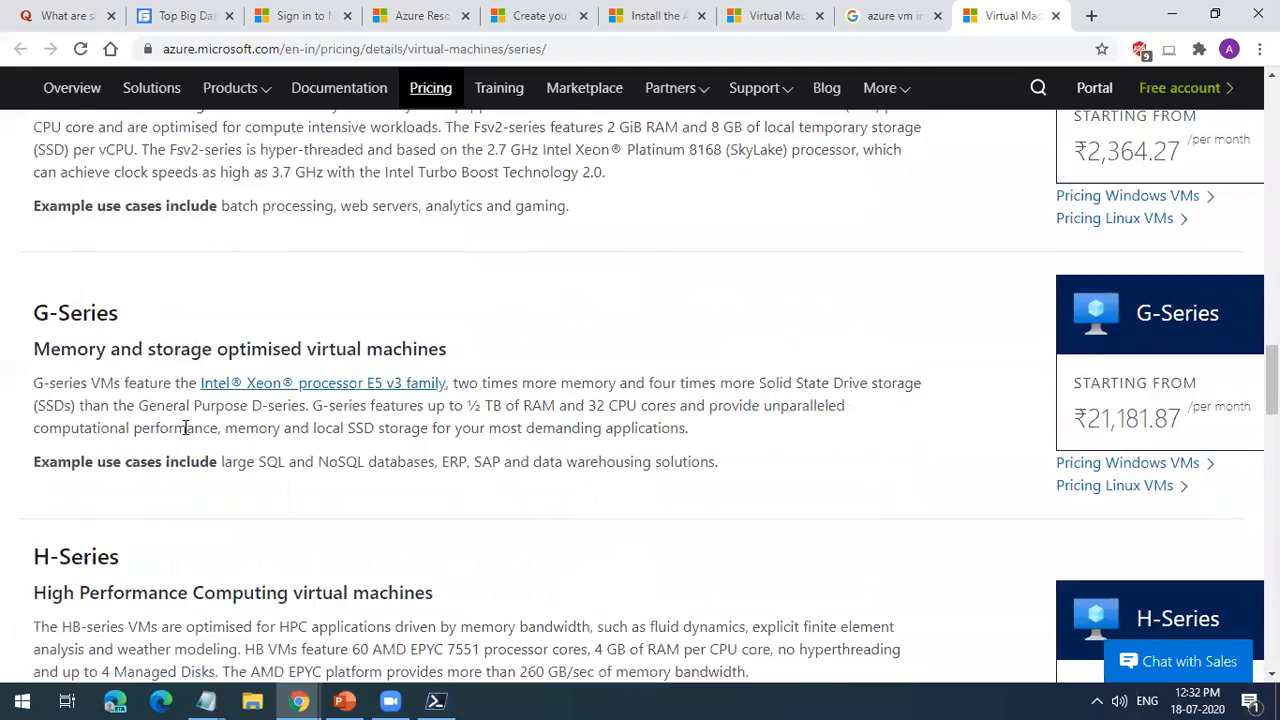
scroll(82, 228, "up", 9)
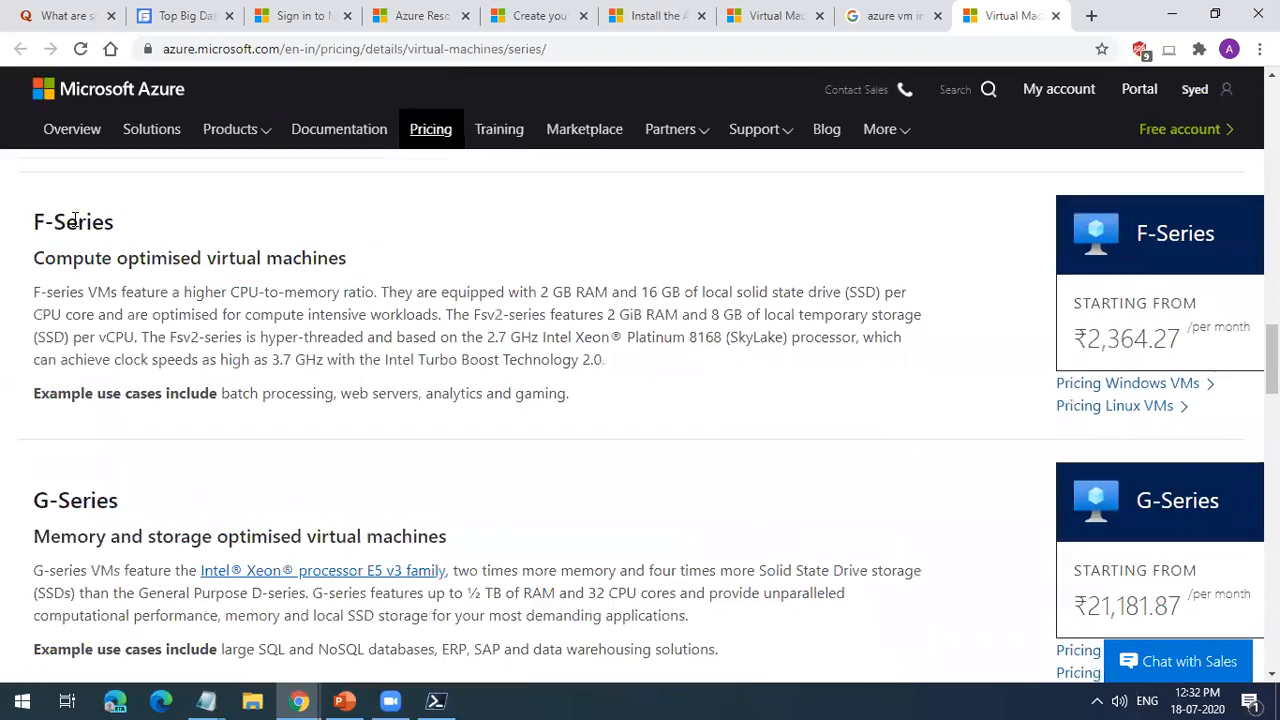
double_click(82, 226)
left_click(110, 264)
triple_click(110, 264)
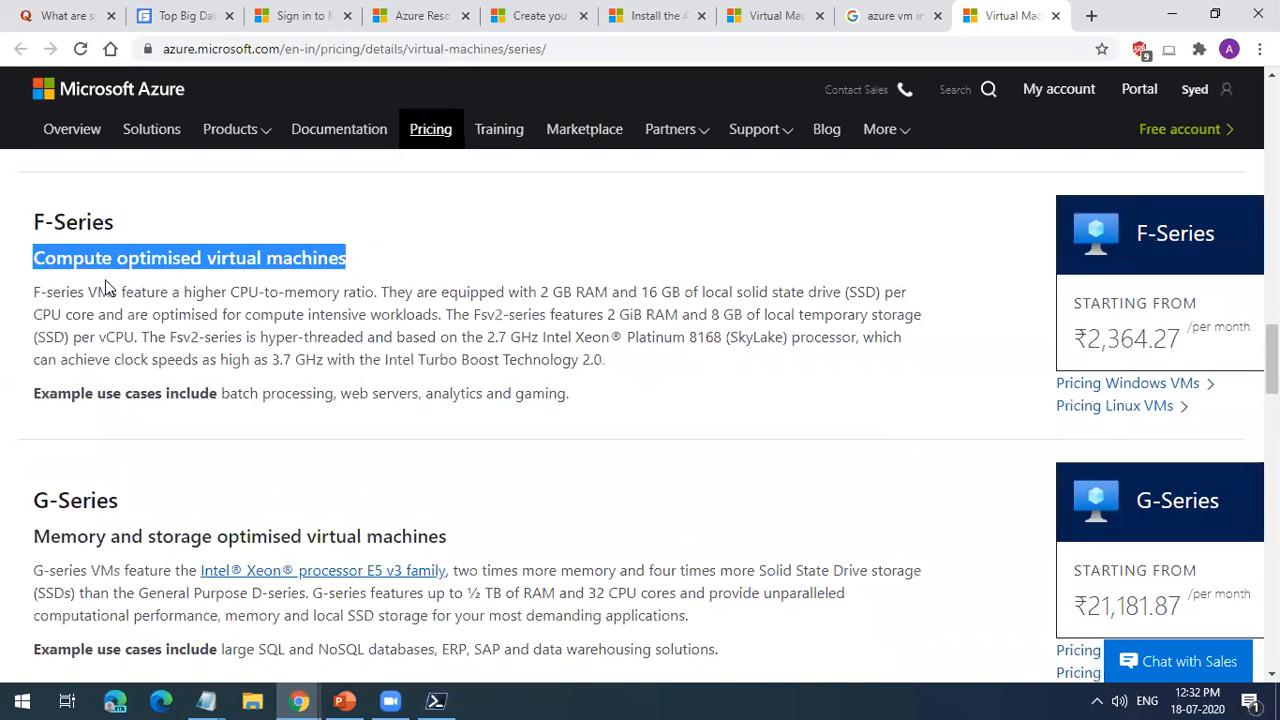
double_click(82, 224)
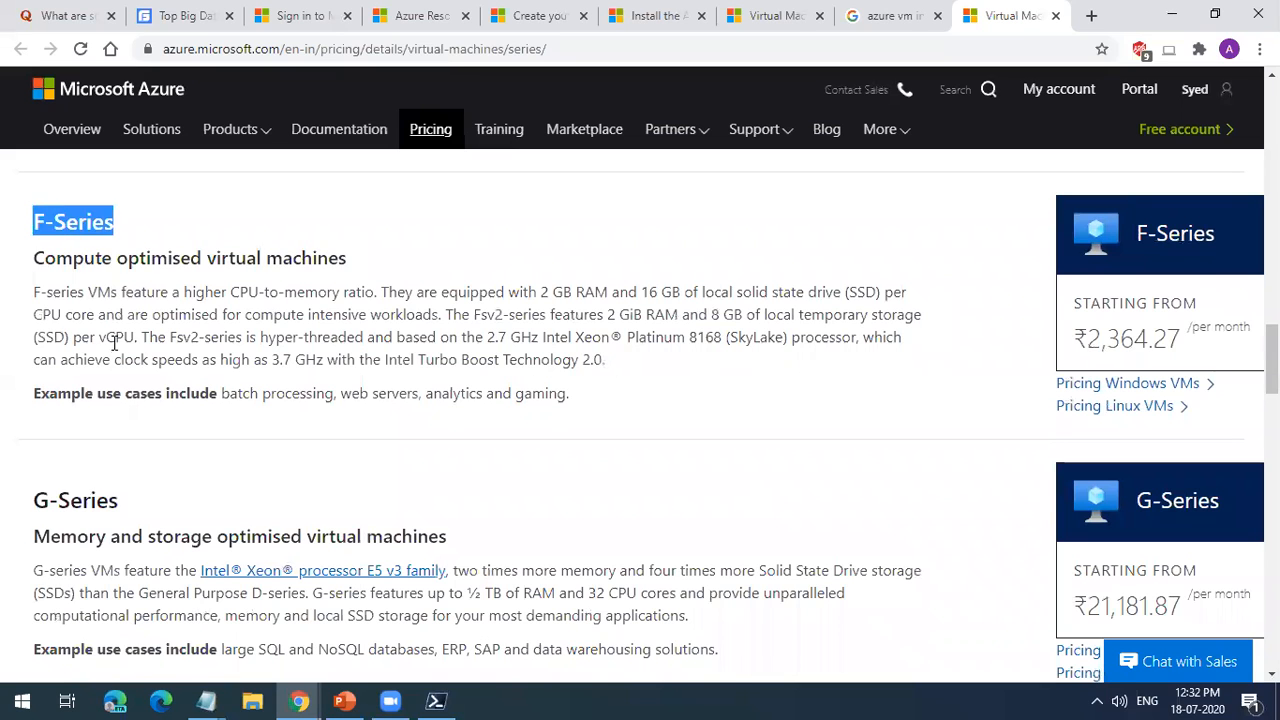
Step: Highlight the G-Series heading and the H-Series subtitle High Performance Computing virtual machines
scroll(114, 343, "down", 2)
triple_click(88, 310)
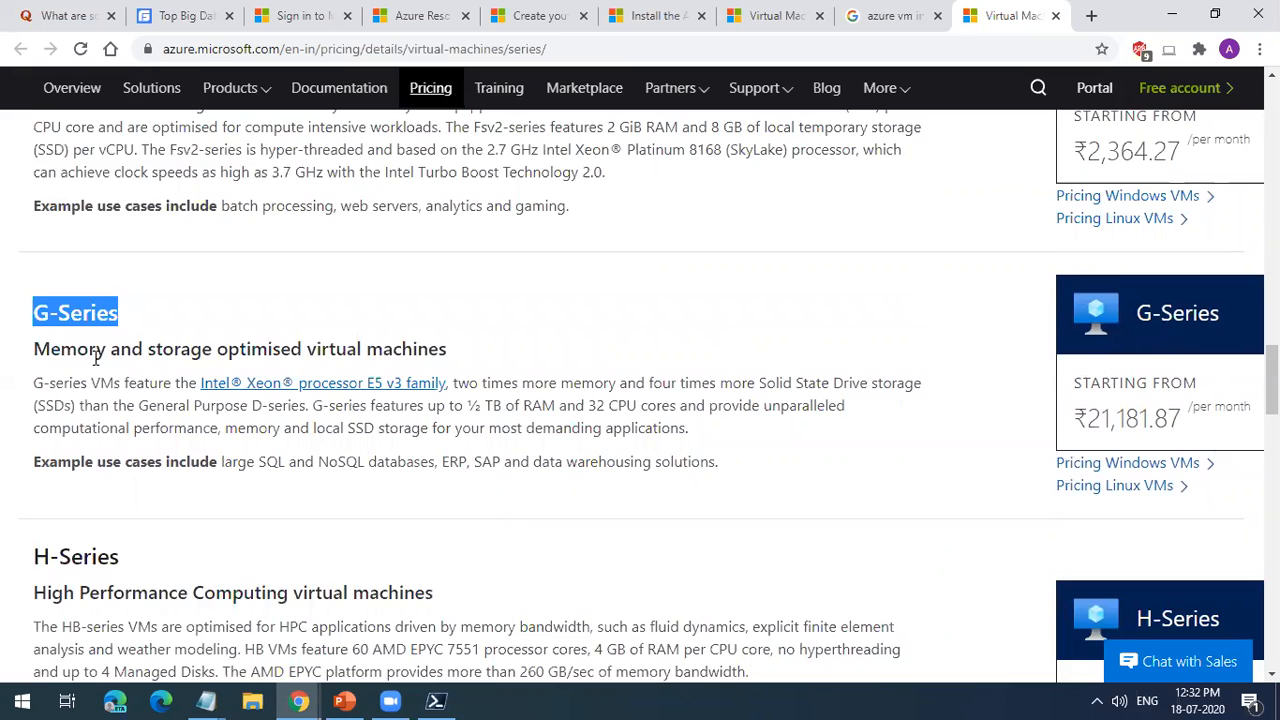
scroll(96, 360, "down", 2)
triple_click(103, 408)
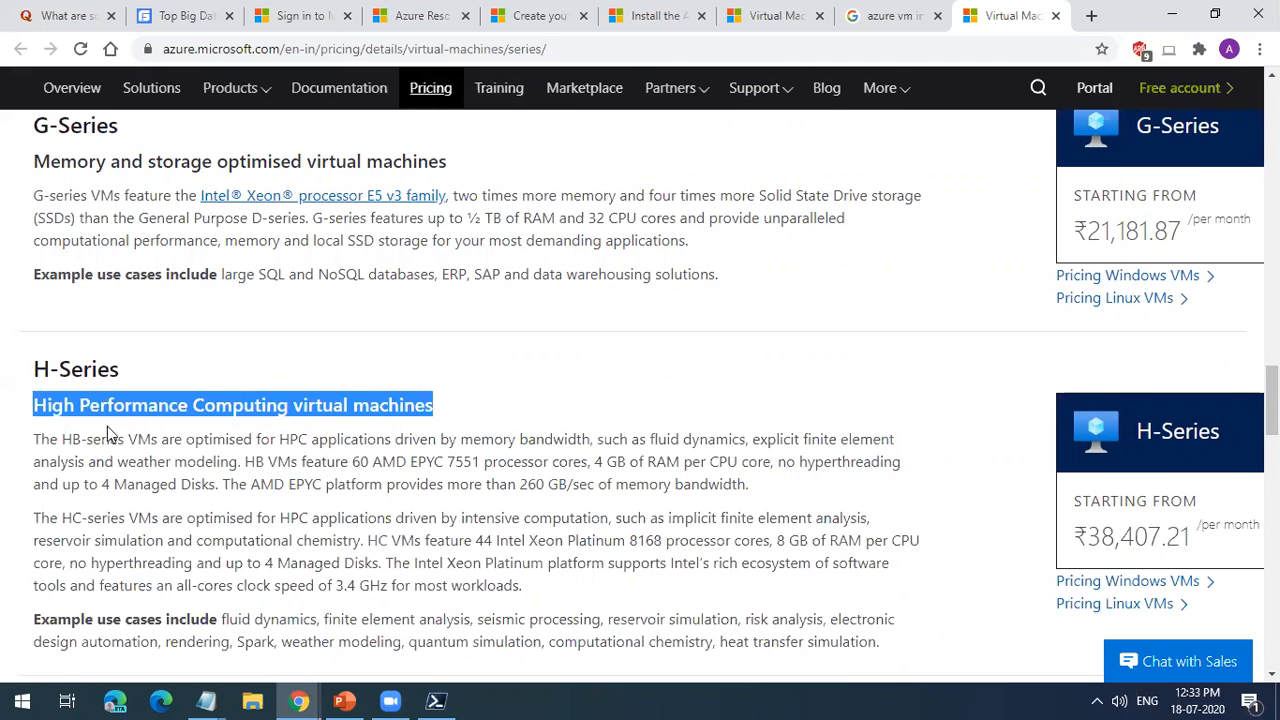
Step: Pass the Ls-Series section and highlight the M-Series heading with its SAP HANA, memory and use-case description
scroll(108, 425, "down", 3)
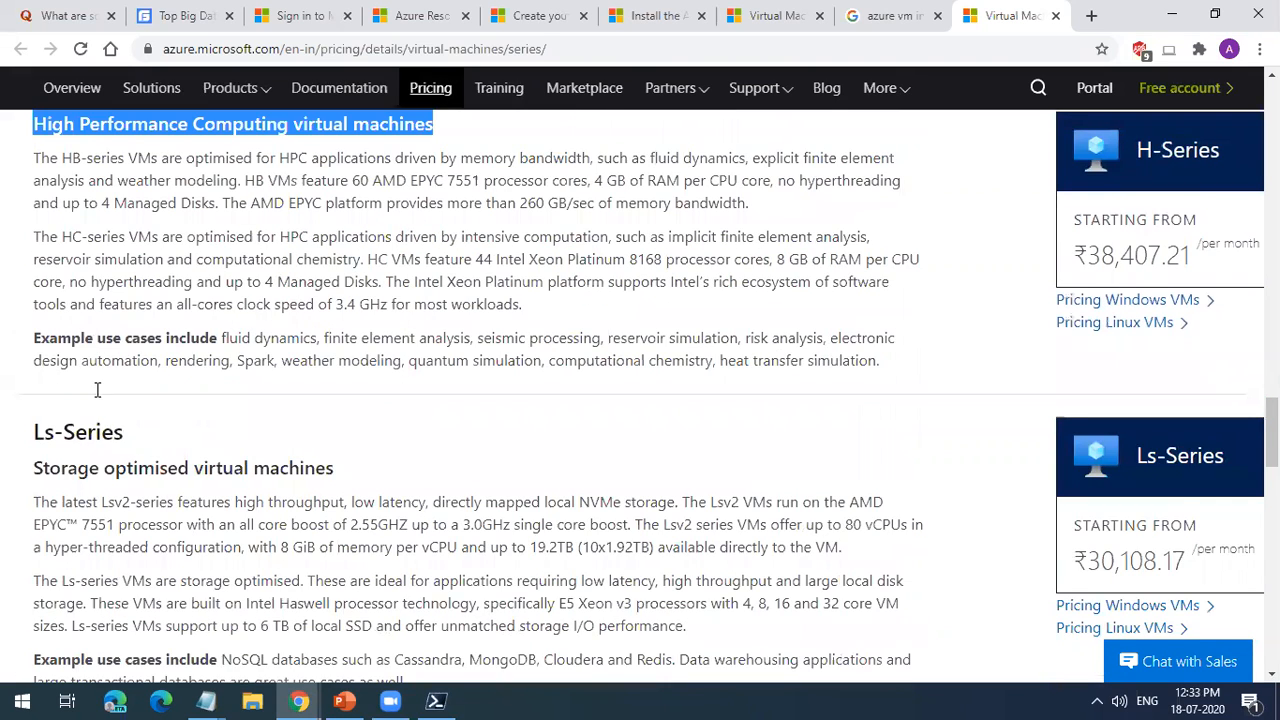
scroll(94, 386, "down", 4)
triple_click(95, 388)
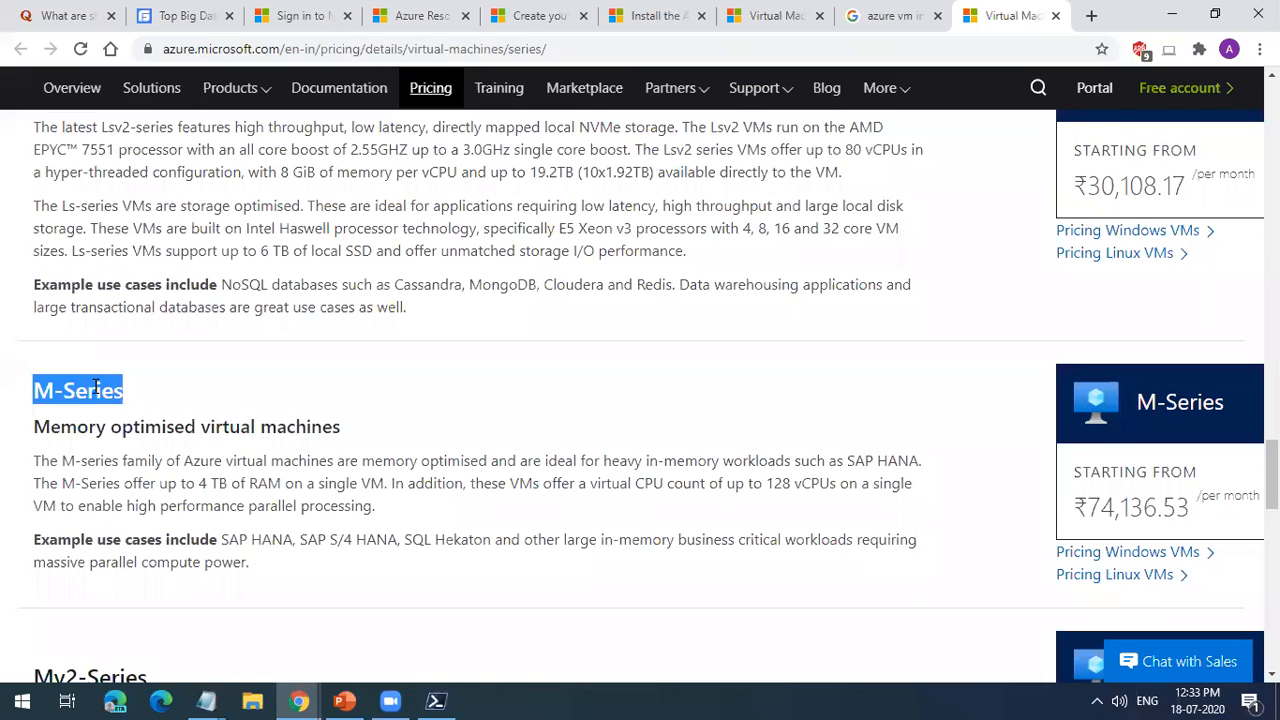
left_click_drag(847, 460, 260, 572)
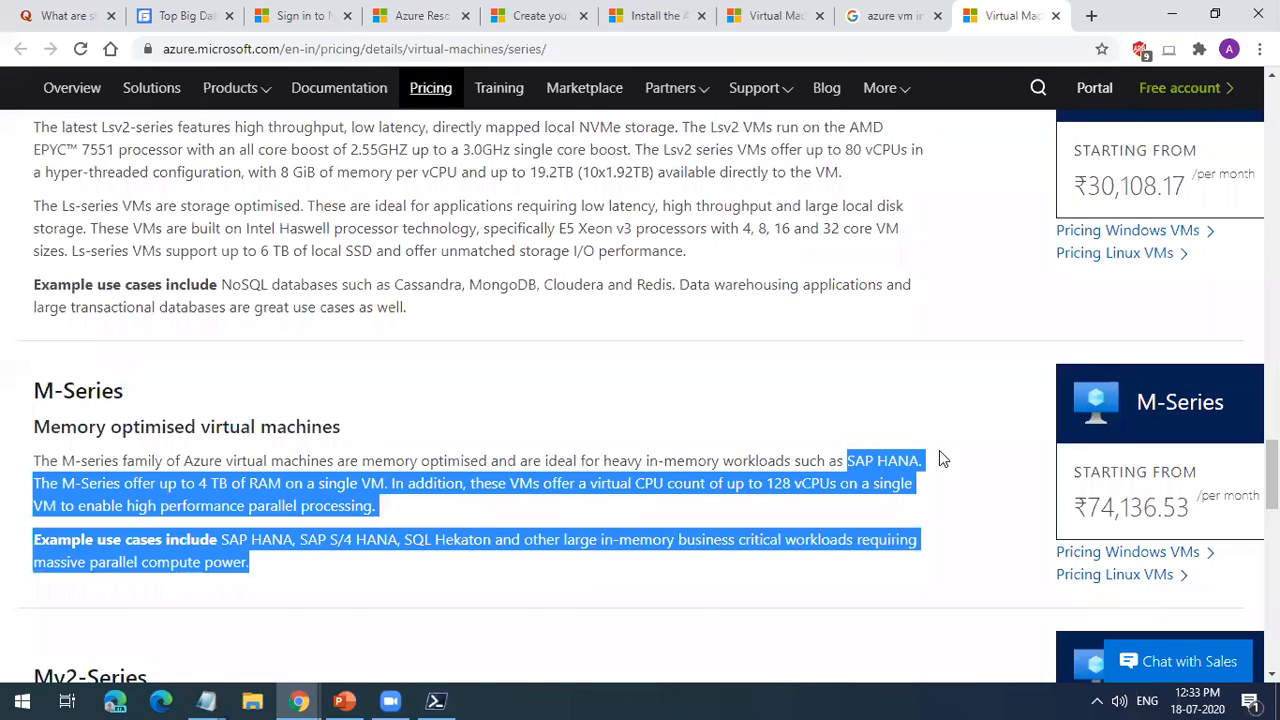
left_click(832, 547)
left_click_drag(378, 506, 32, 390)
Step: Review the GPU-enabled N-Series section, highlighting its heading and the NVIDIA Tesla GPU mention for the NDs-series
scroll(266, 470, "down", 5)
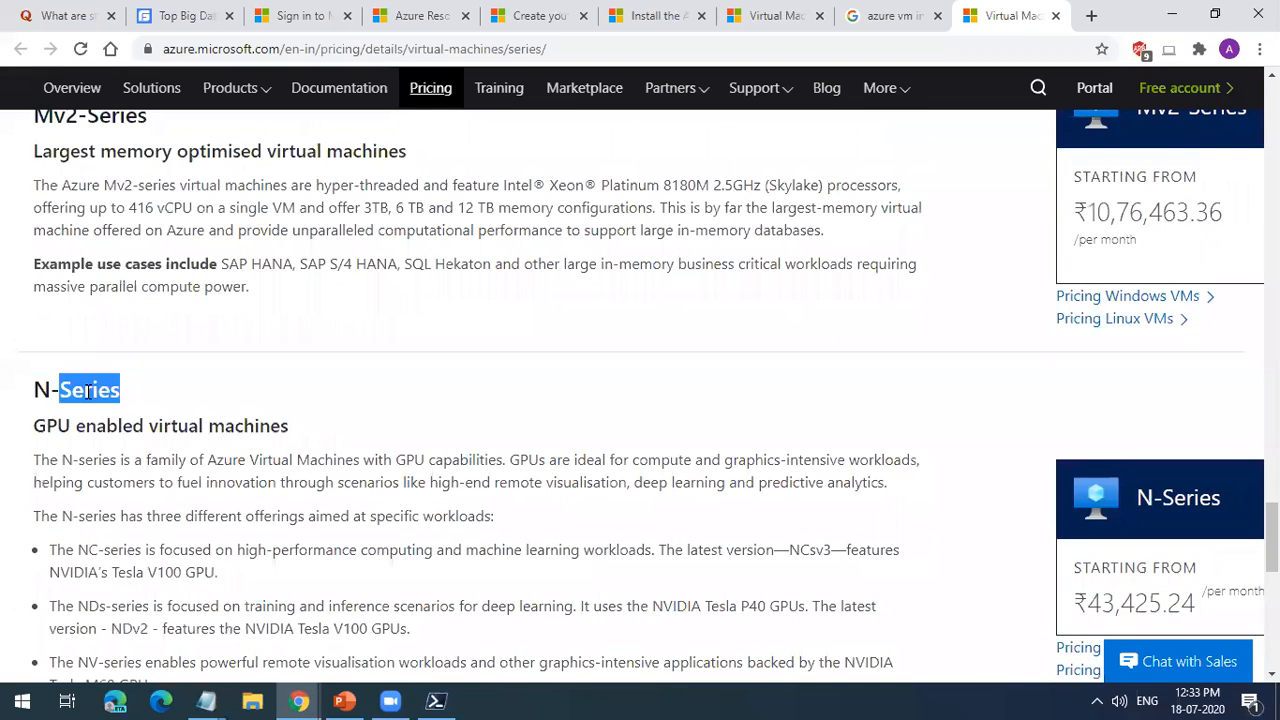
triple_click(89, 393)
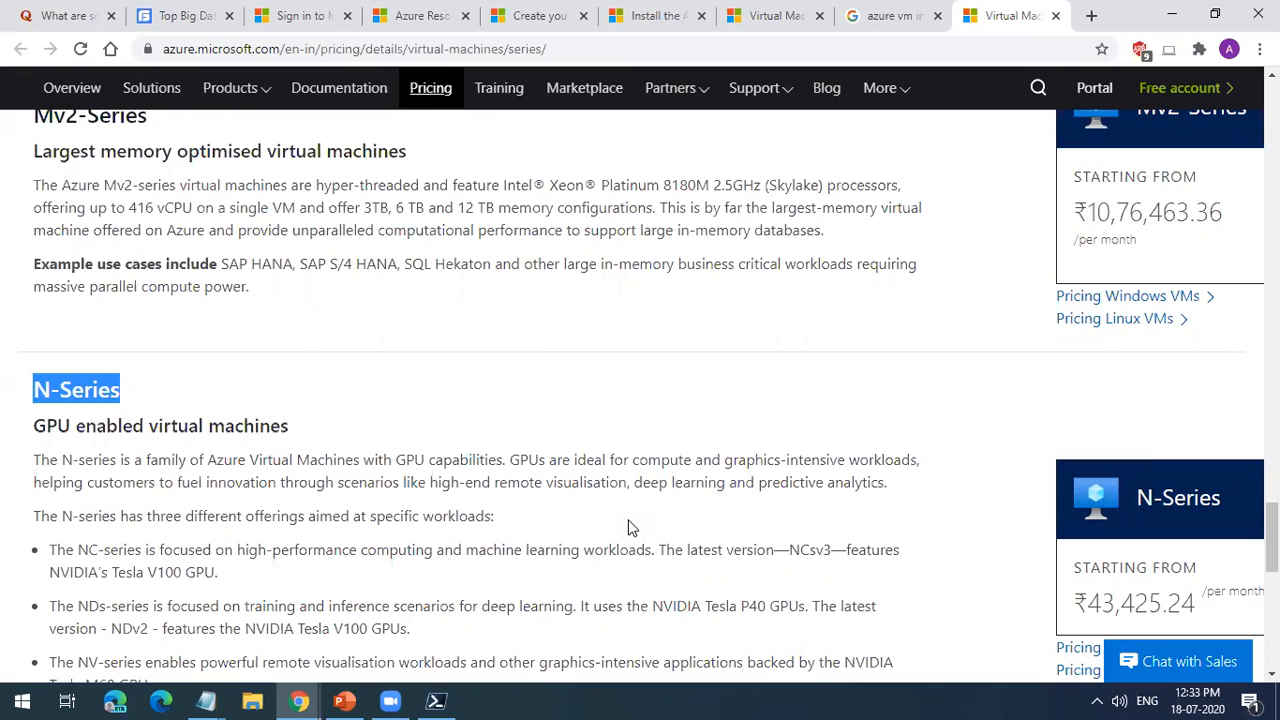
scroll(630, 527, "down", 2)
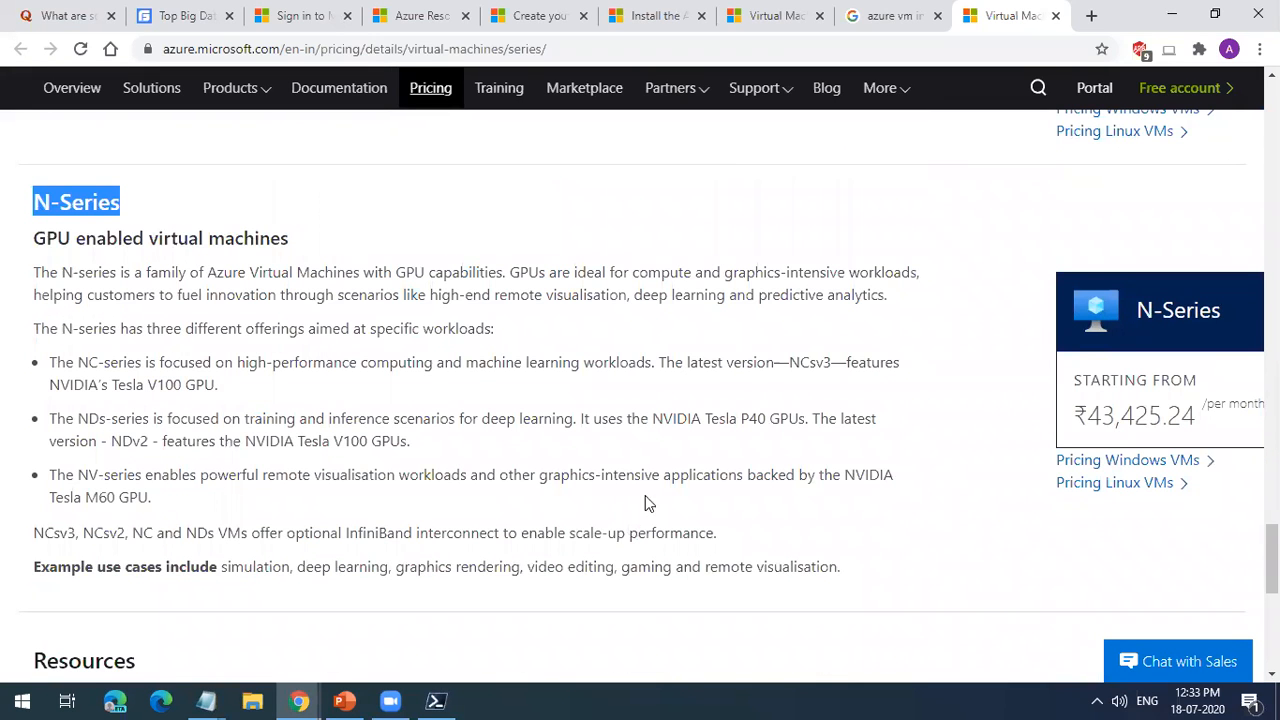
left_click_drag(652, 418, 755, 420)
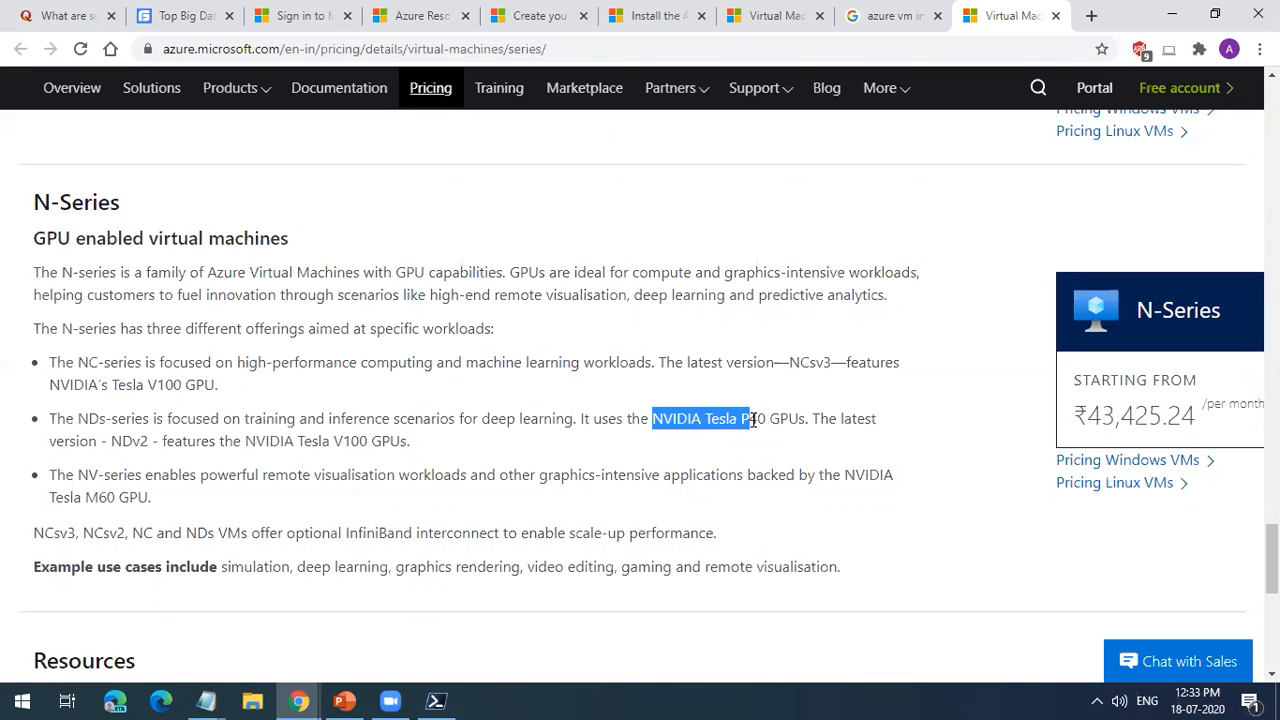
left_click(229, 381)
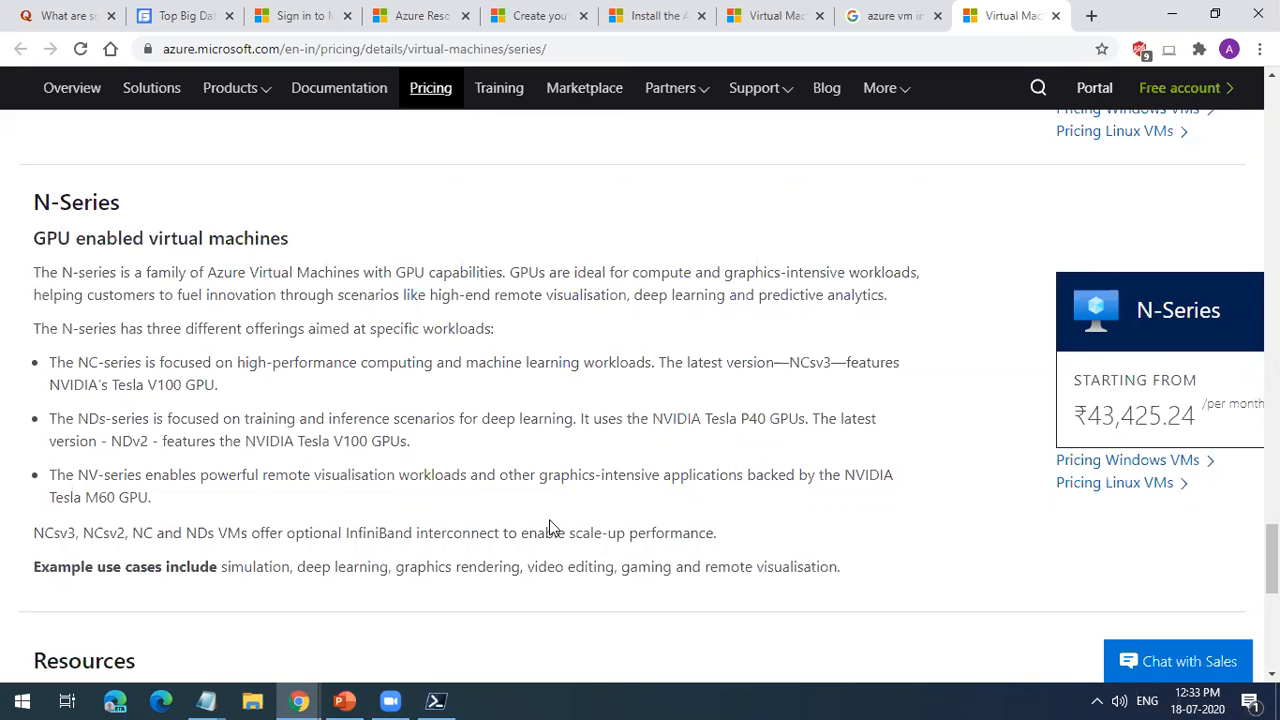
double_click(731, 418)
left_click(93, 202)
double_click(93, 202)
Step: Check the page's Resources section and go back over the series list from D-Series to G-Series
scroll(160, 340, "down", 3)
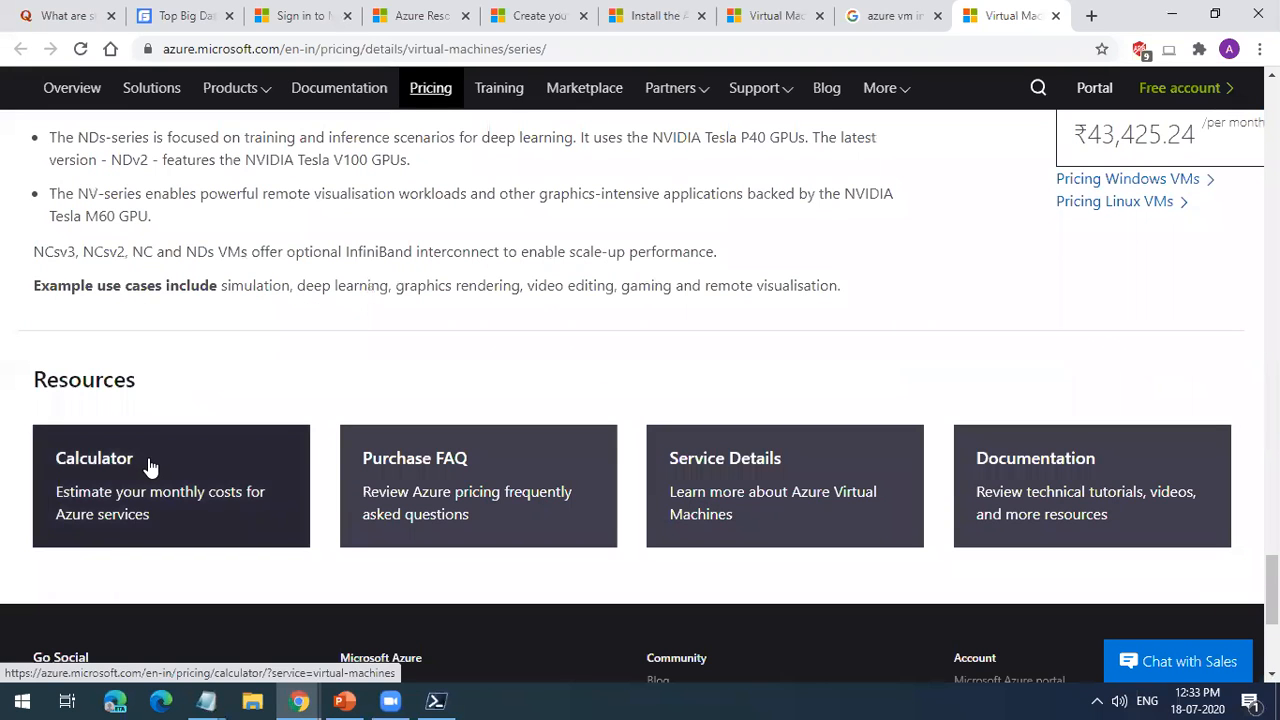
scroll(165, 495, "up", 18)
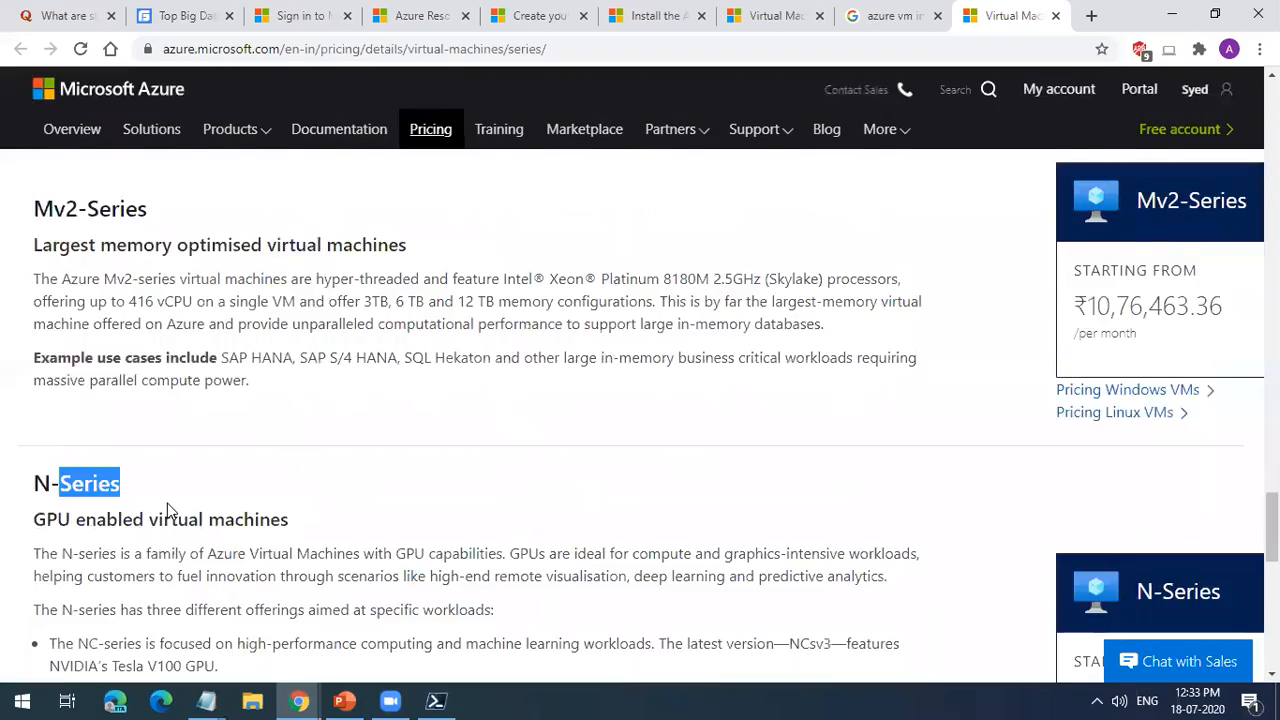
scroll(168, 503, "up", 15)
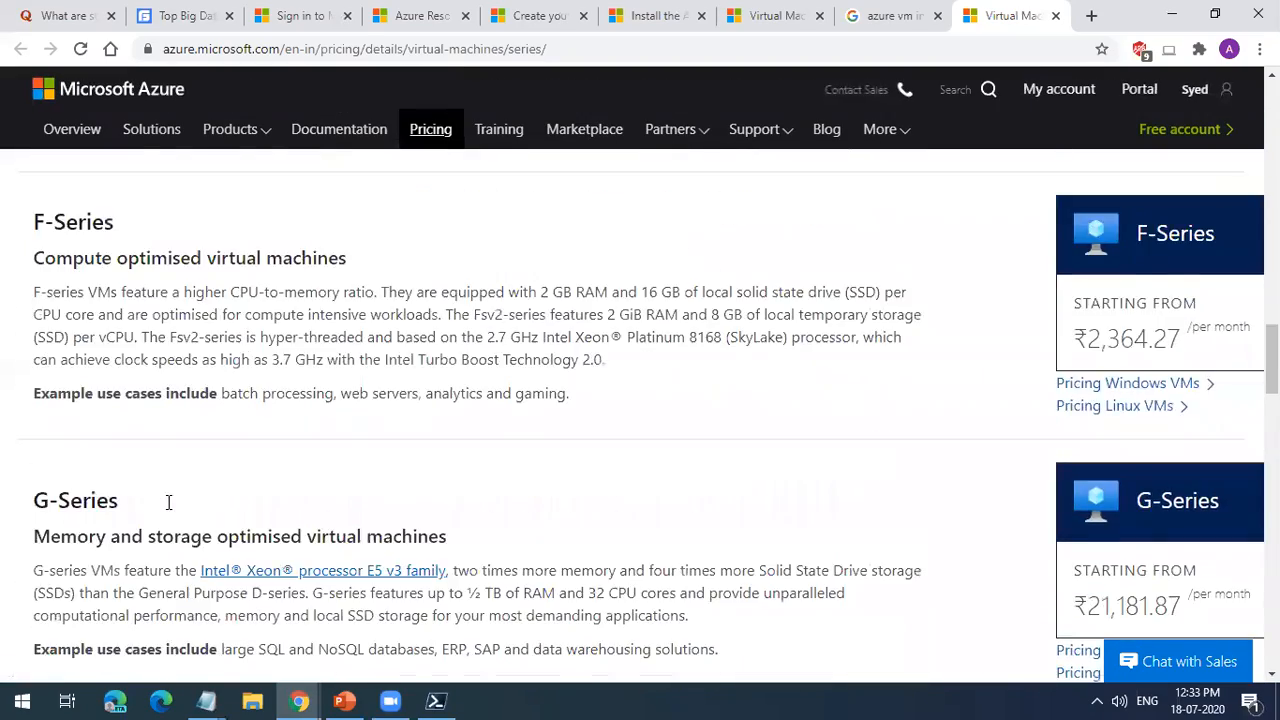
scroll(160, 500, "up", 10)
left_click_drag(124, 437, 2, 438)
scroll(135, 497, "down", 8)
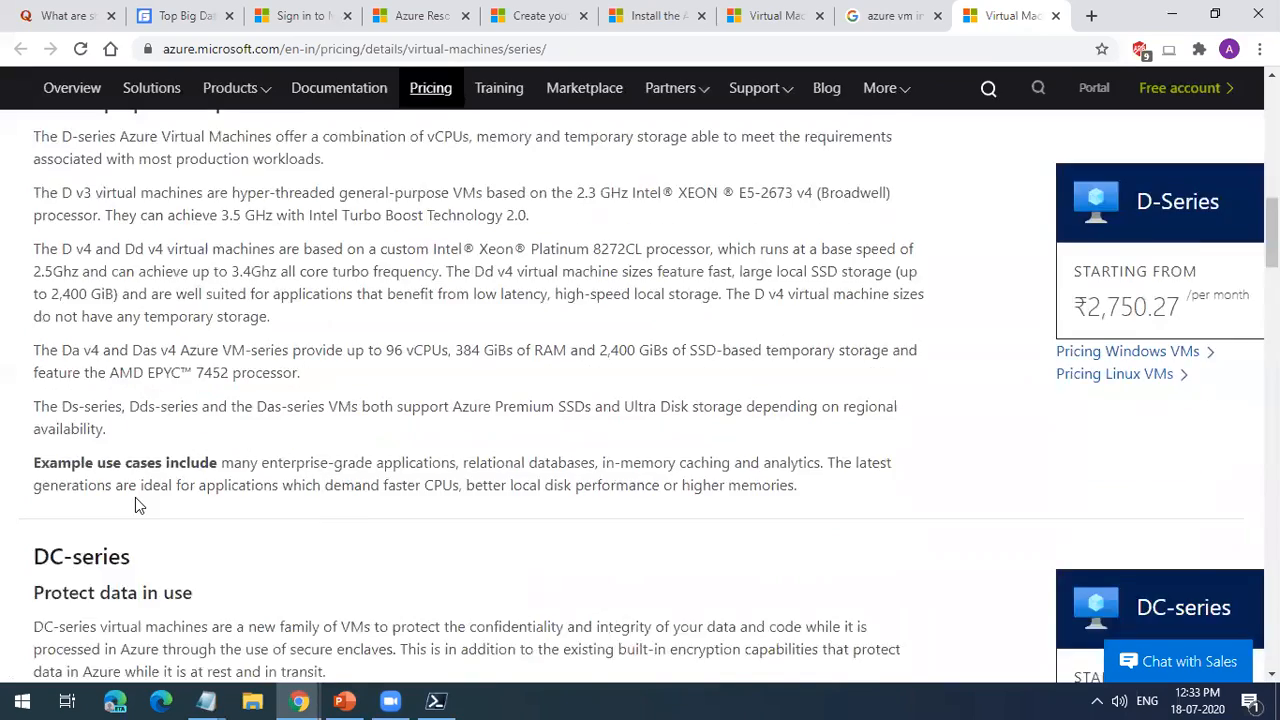
left_click_drag(116, 502, 19, 500)
scroll(150, 510, "down", 5)
left_click_drag(116, 507, 1, 504)
left_click(154, 505)
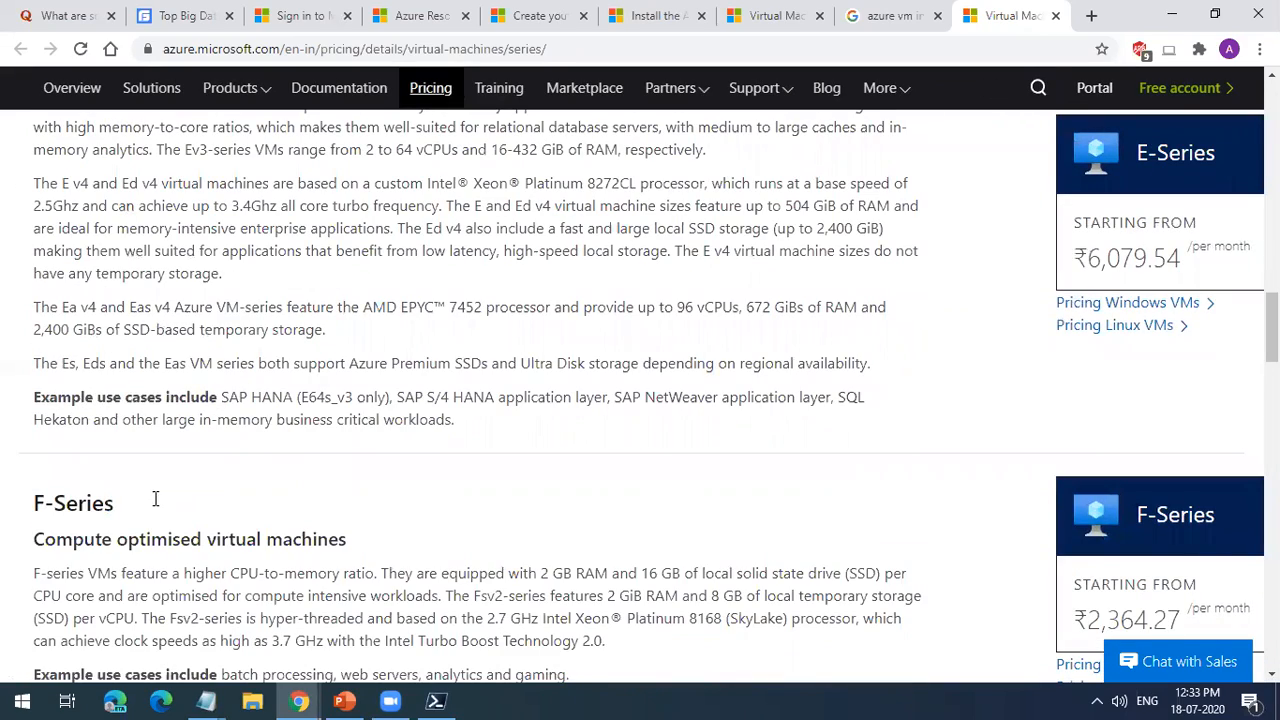
scroll(154, 497, "down", 4)
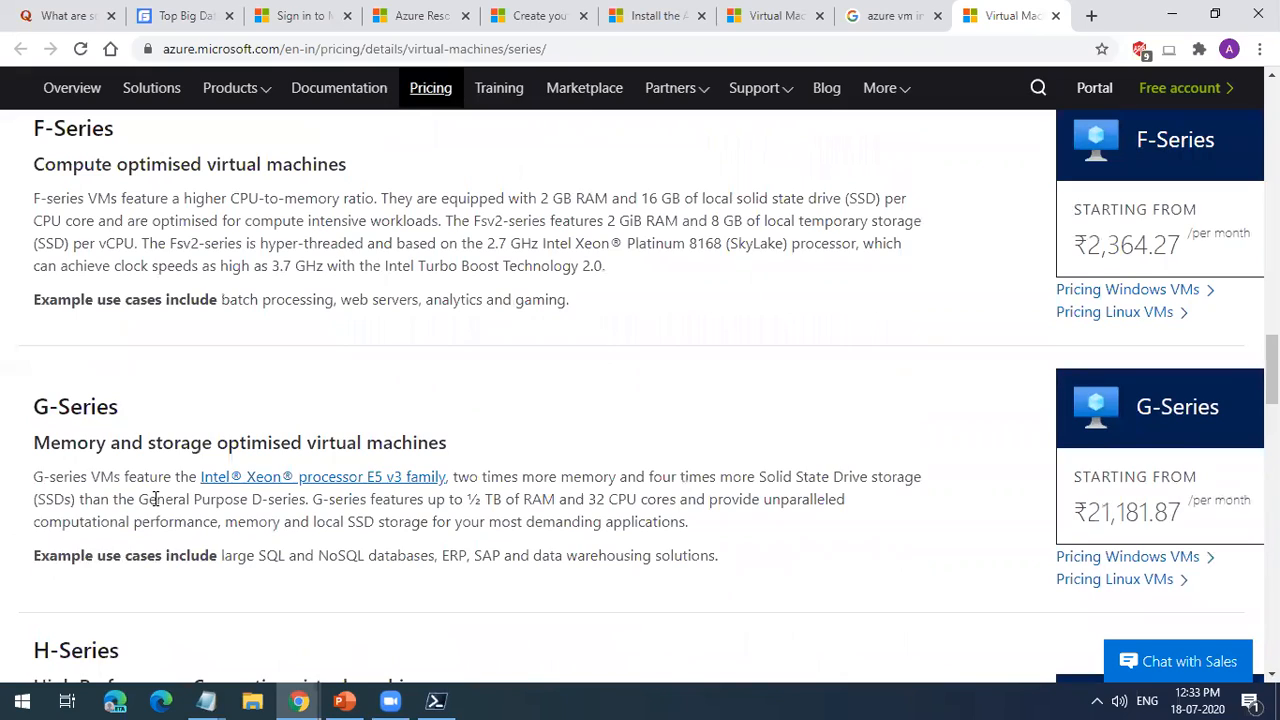
Step: Pass the G-Series, H-Series and Ls-Series sections and highlight the M-Series heading
scroll(154, 497, "down", 6)
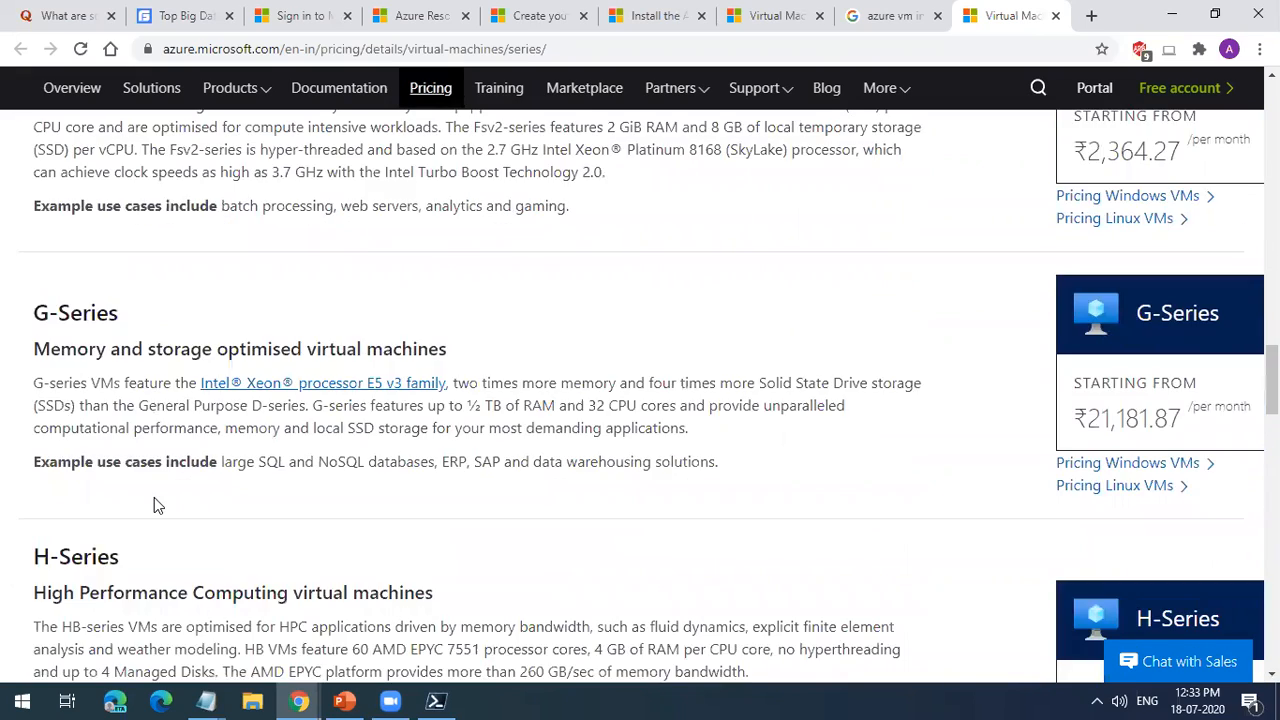
scroll(127, 547, "down", 3)
triple_click(110, 487)
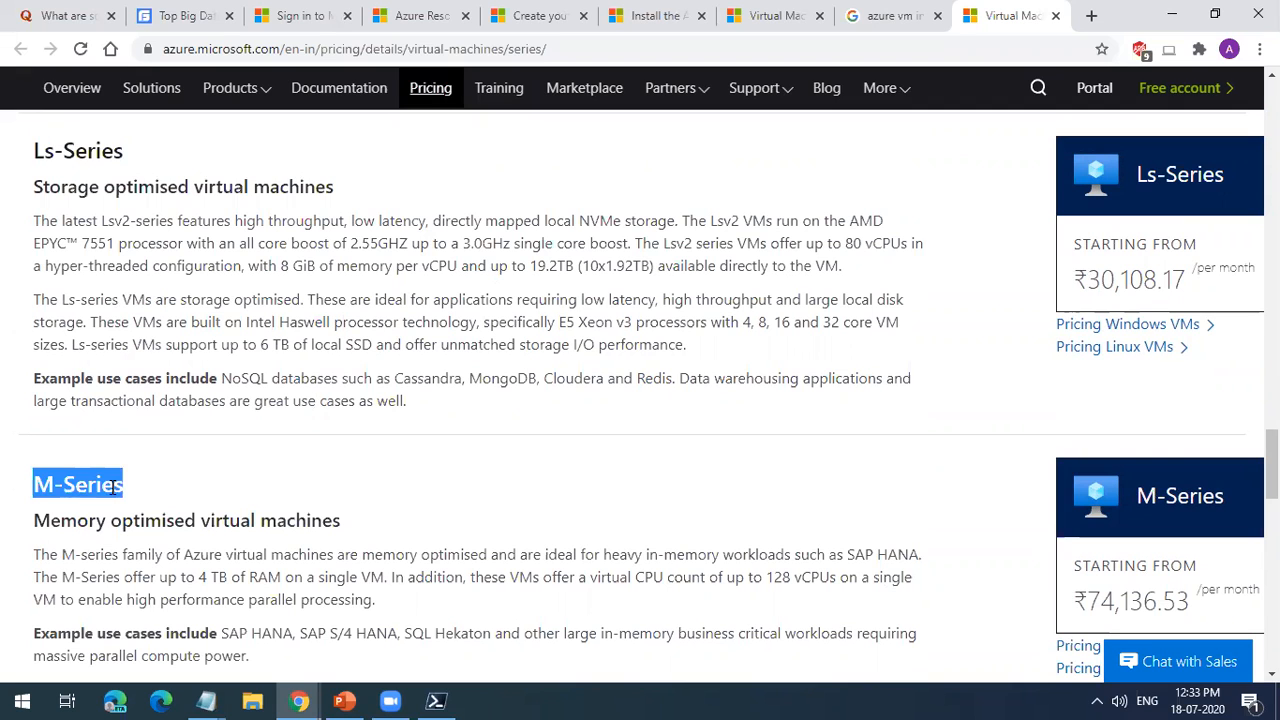
Step: Review the Mv2-Series and N-Series sections, highlighting the N-Series heading and its GPU enabled virtual machines subtitle
scroll(113, 487, "down", 3)
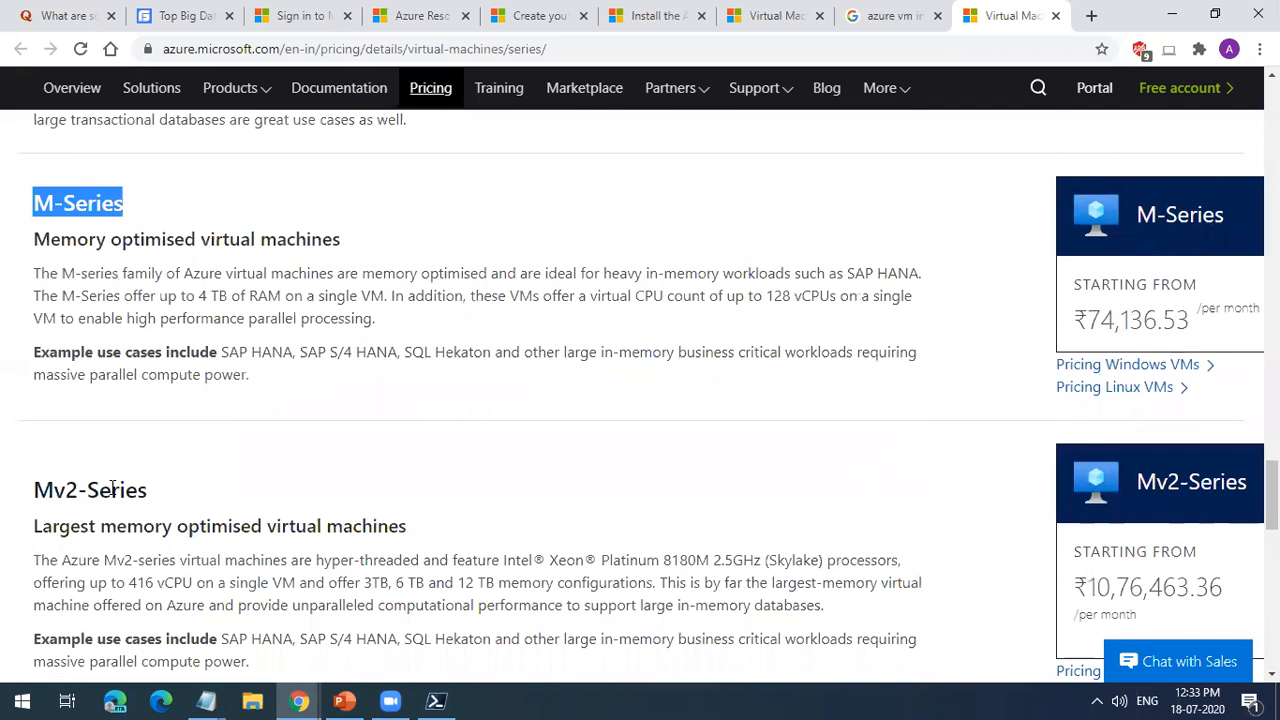
scroll(113, 487, "down", 4)
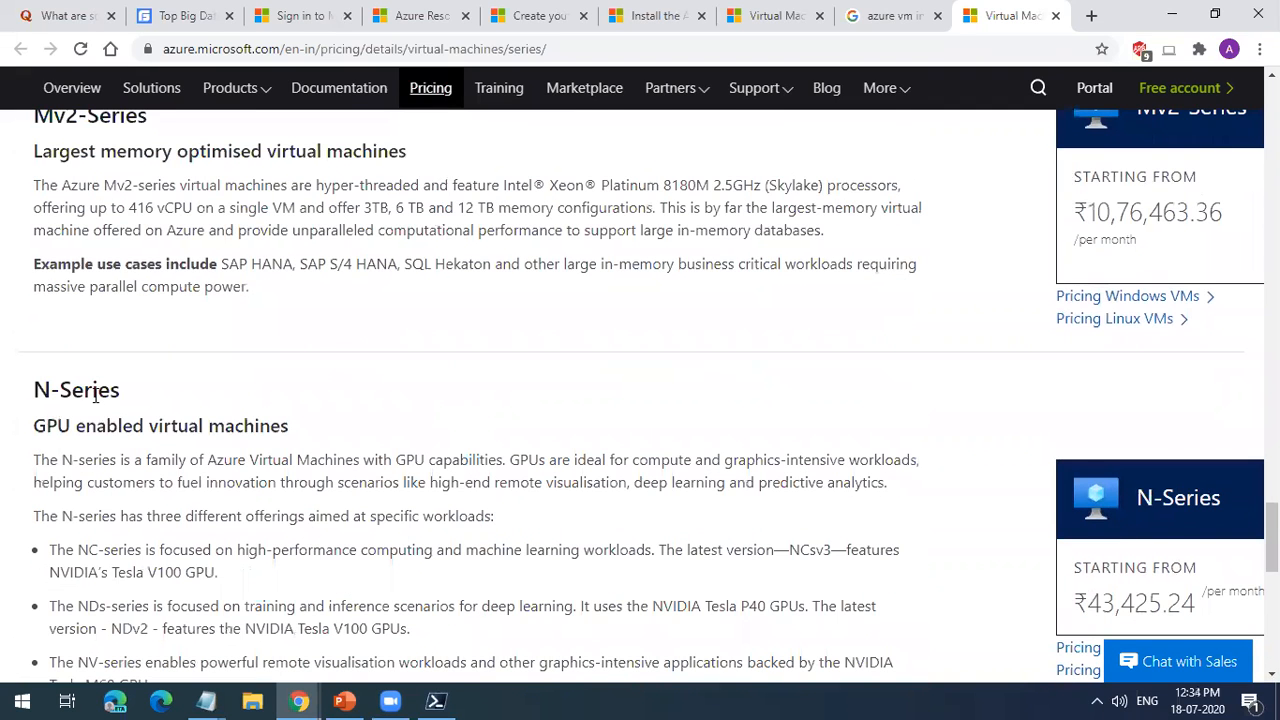
triple_click(95, 393)
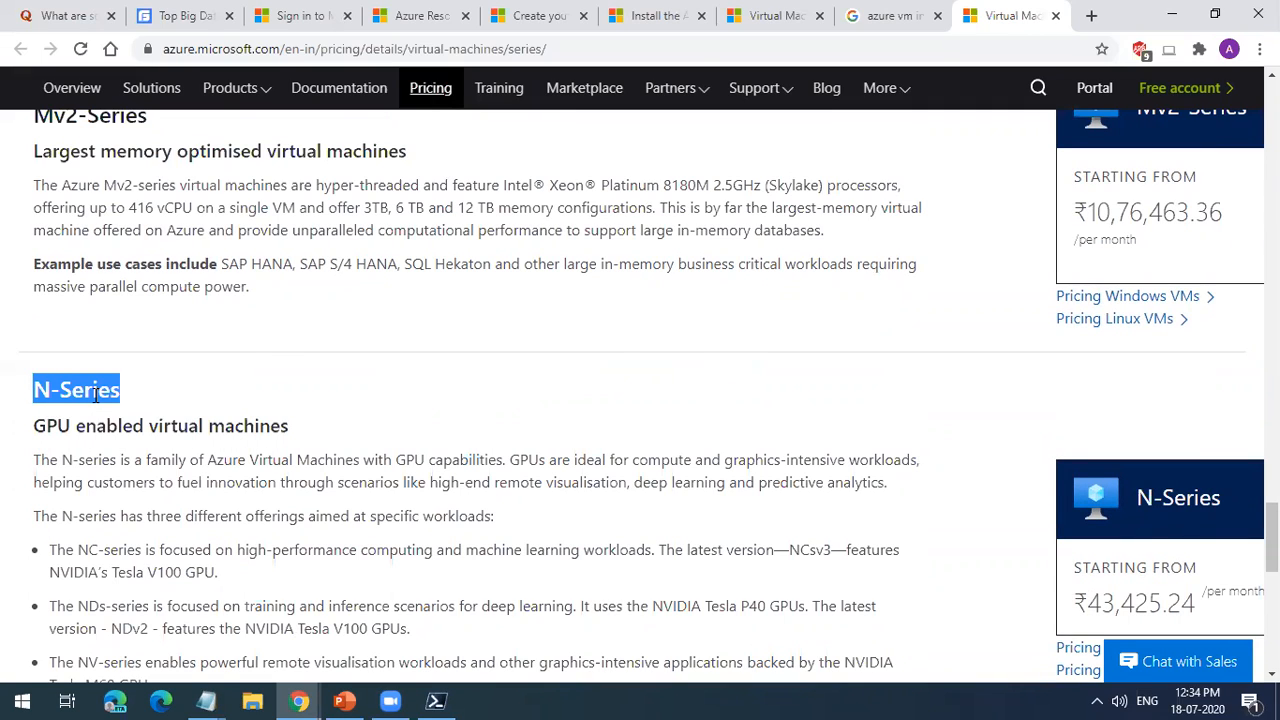
triple_click(67, 424)
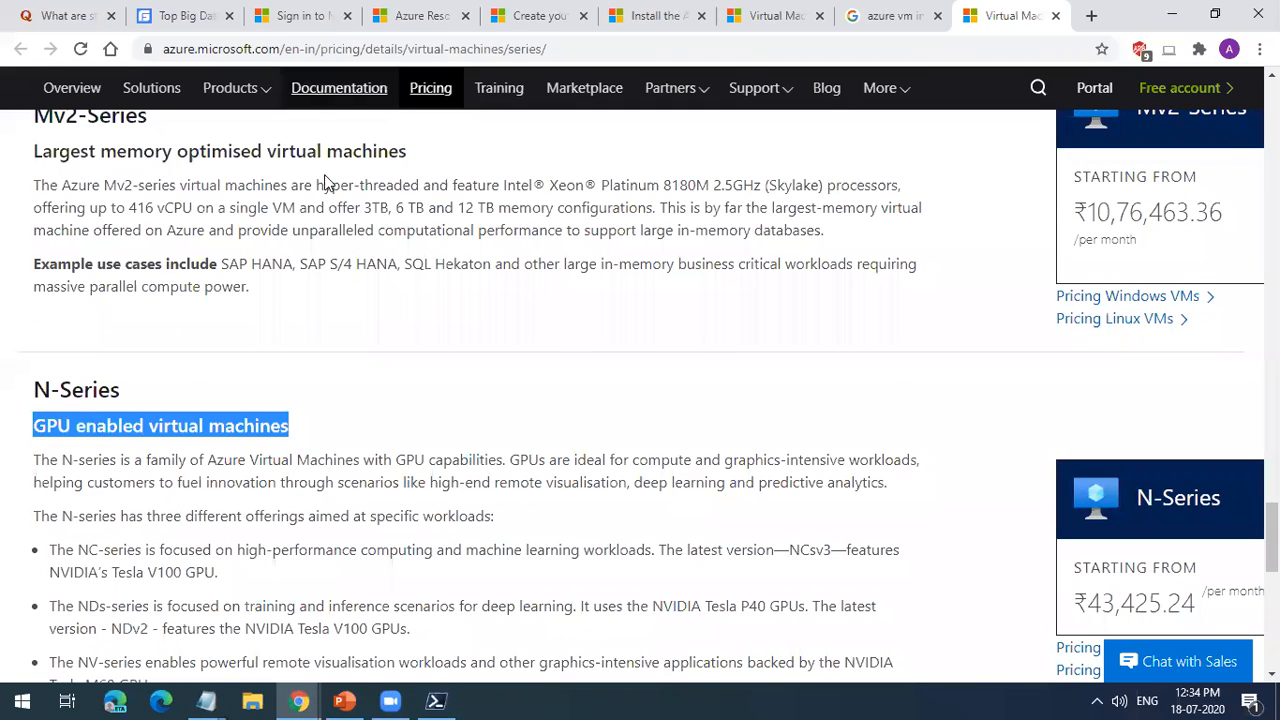
left_click(757, 424)
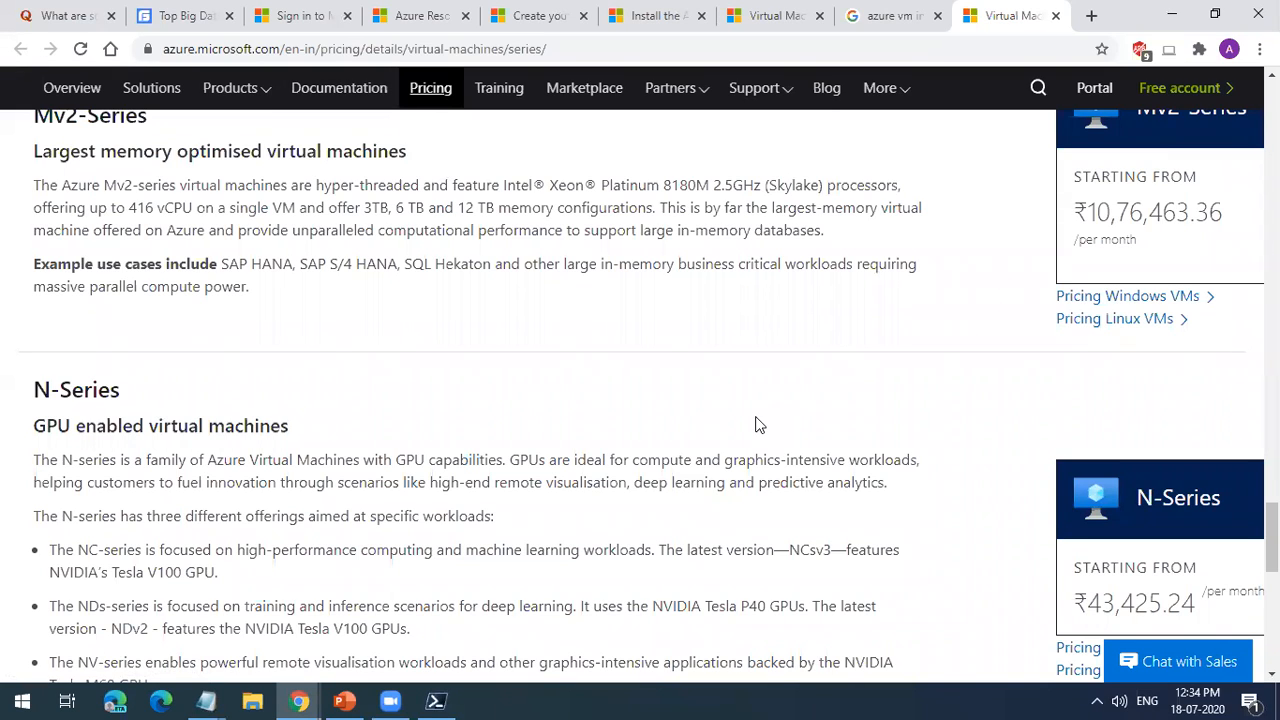
triple_click(91, 420)
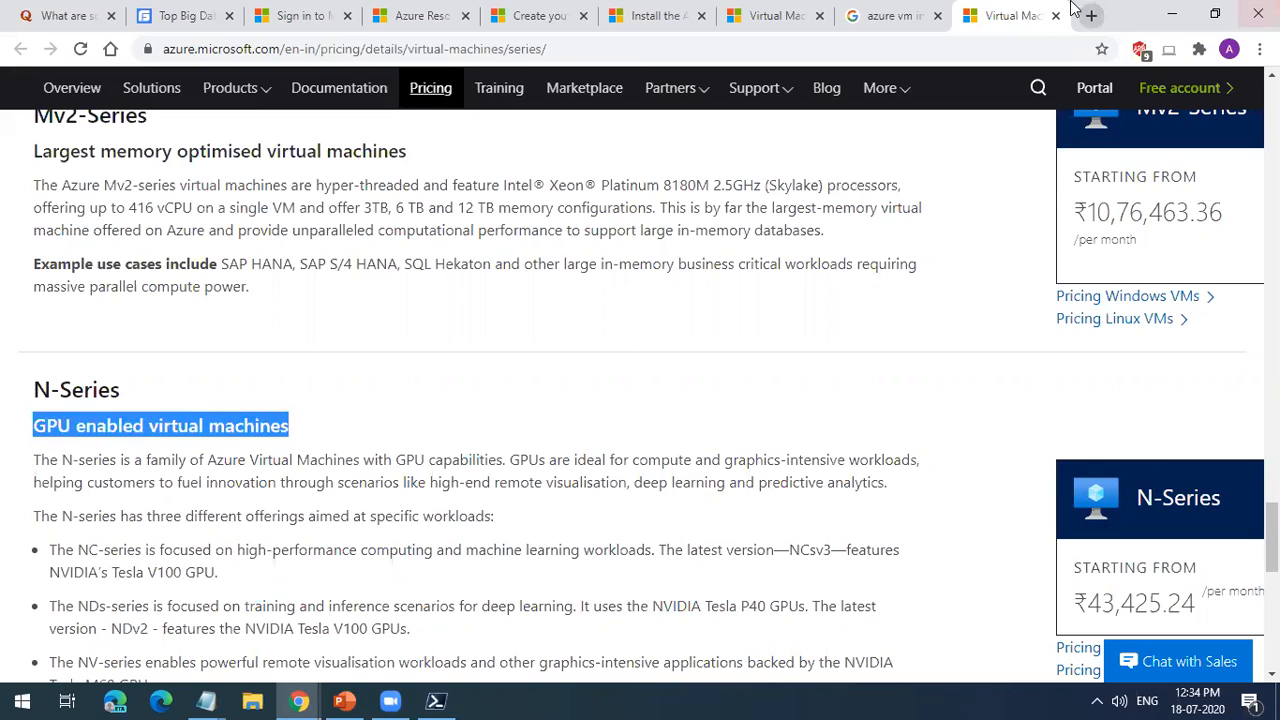
Step: Return to the start of the Virtual Machine series page and look over the Bs-Series and D-Series sections
scroll(555, 600, "up", 20)
scroll(555, 595, "up", 20)
scroll(495, 525, "down", 3)
scroll(504, 540, "up", 3)
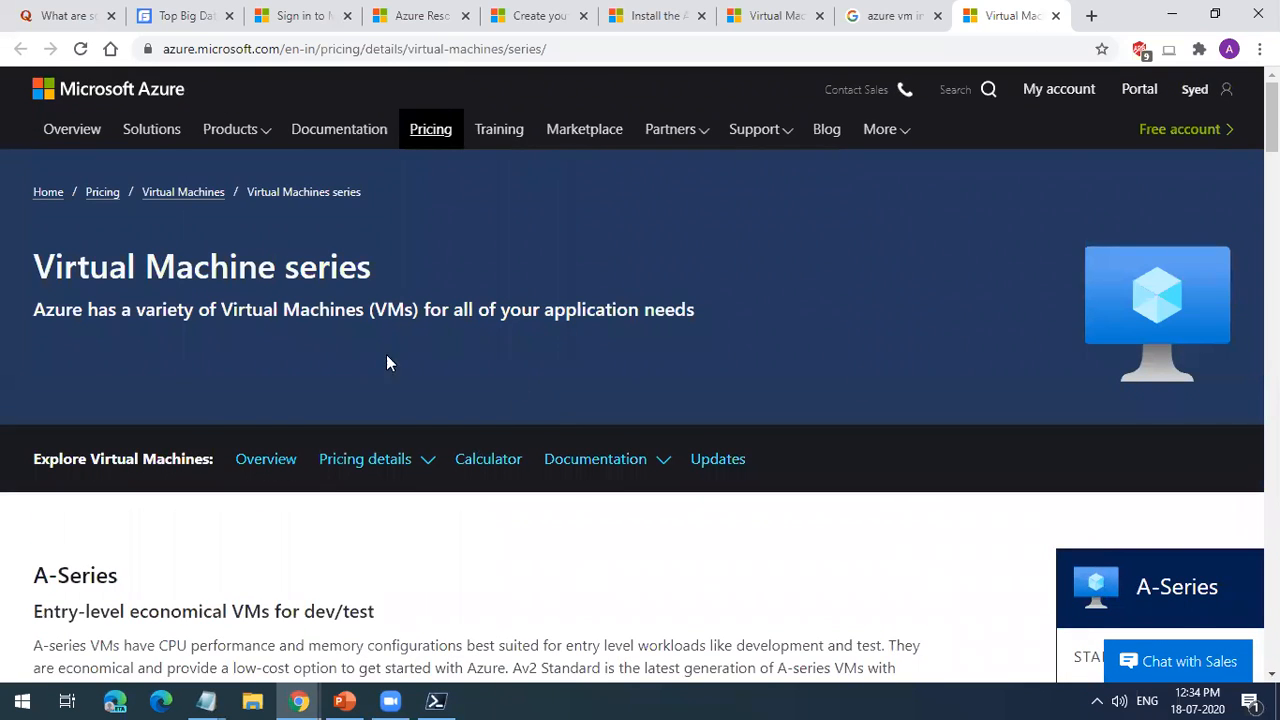
scroll(551, 415, "down", 6)
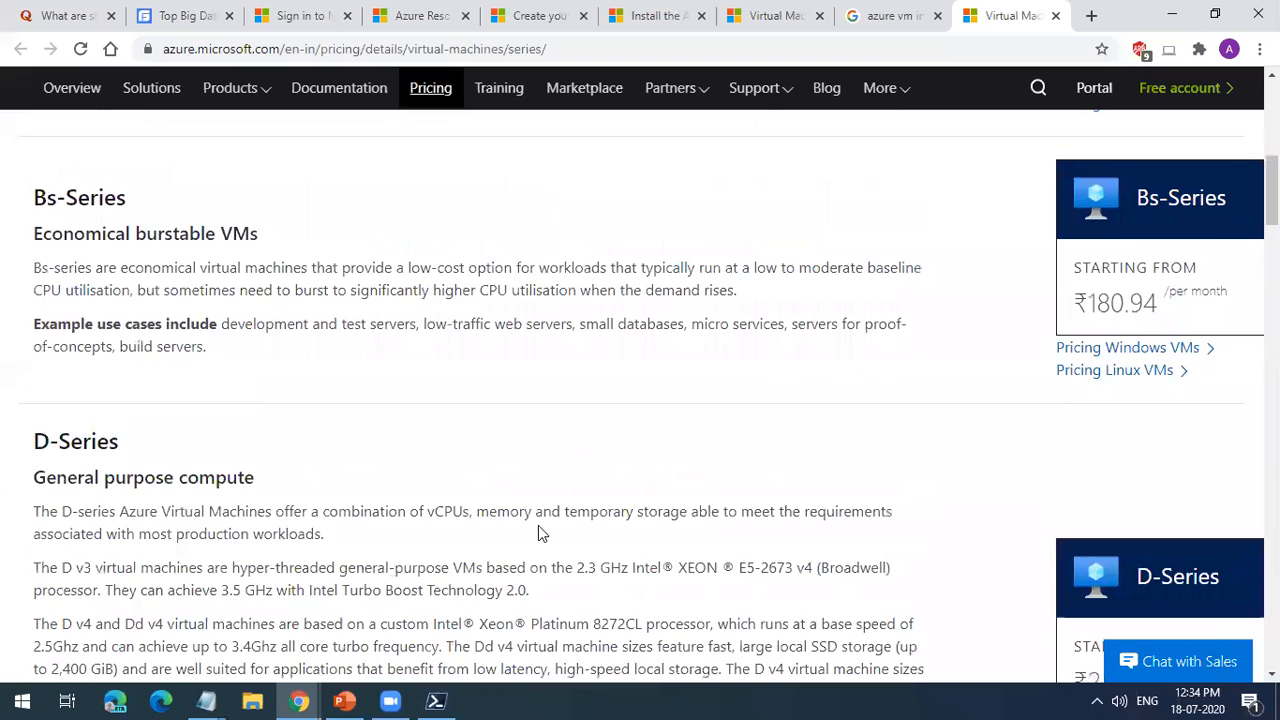
Step: Switch to the Azure portal window, close the Activity log and open the Virtual machines service
mouse_move(299, 701)
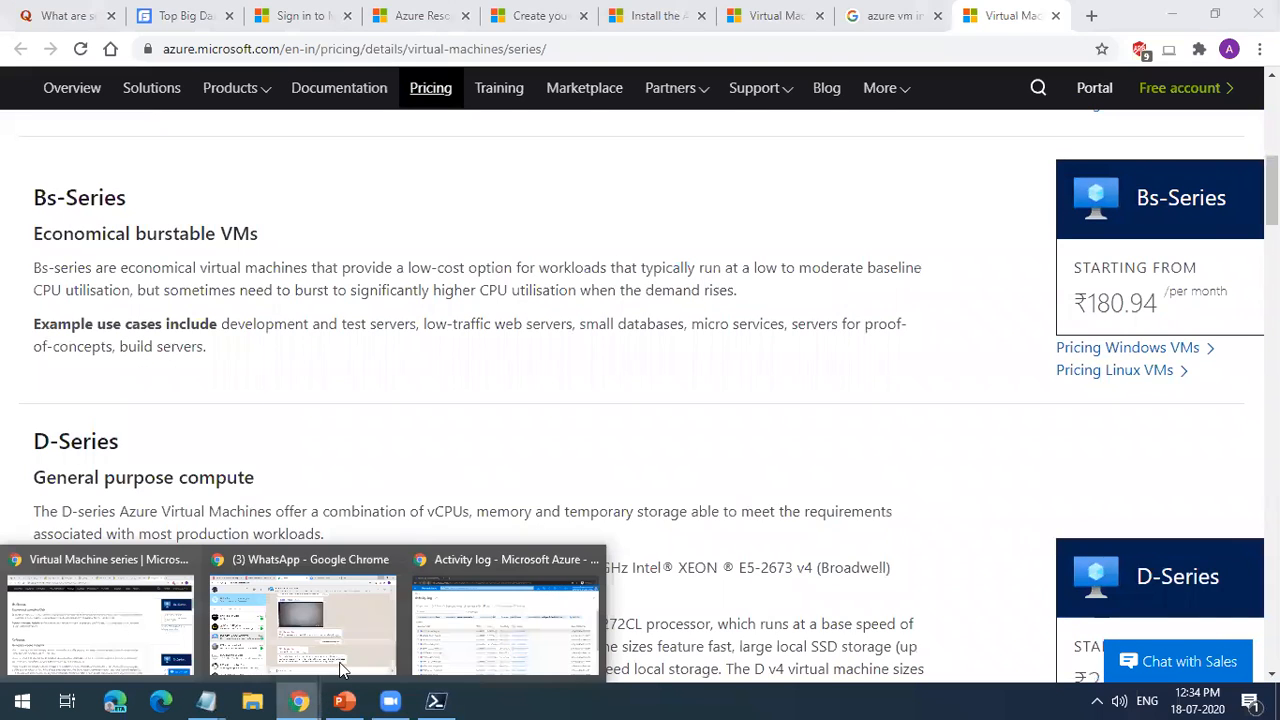
left_click(474, 624)
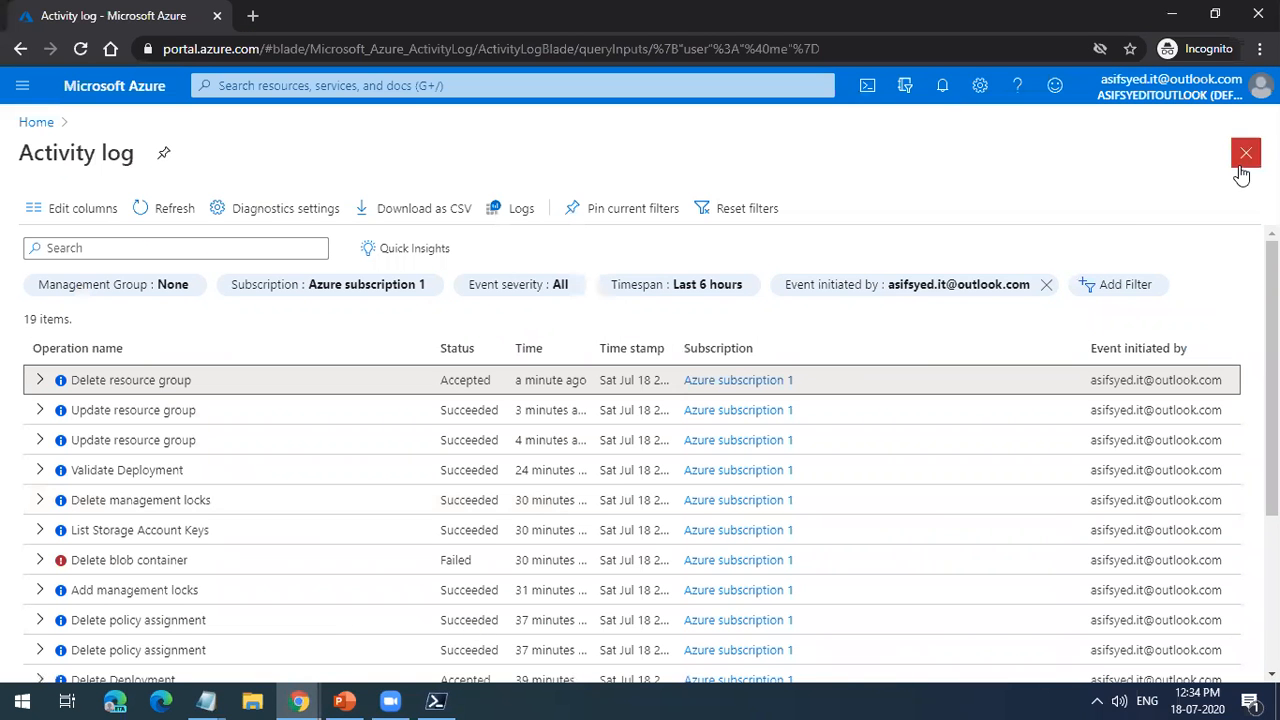
left_click(1245, 156)
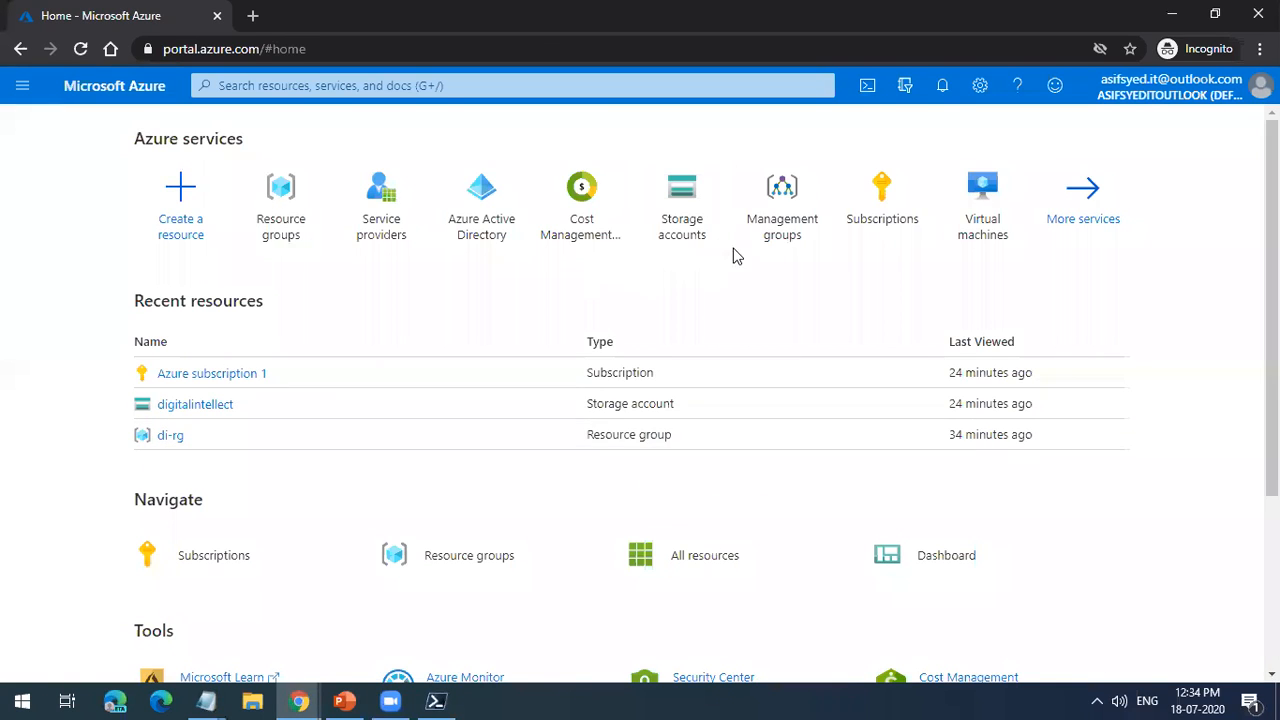
left_click(994, 240)
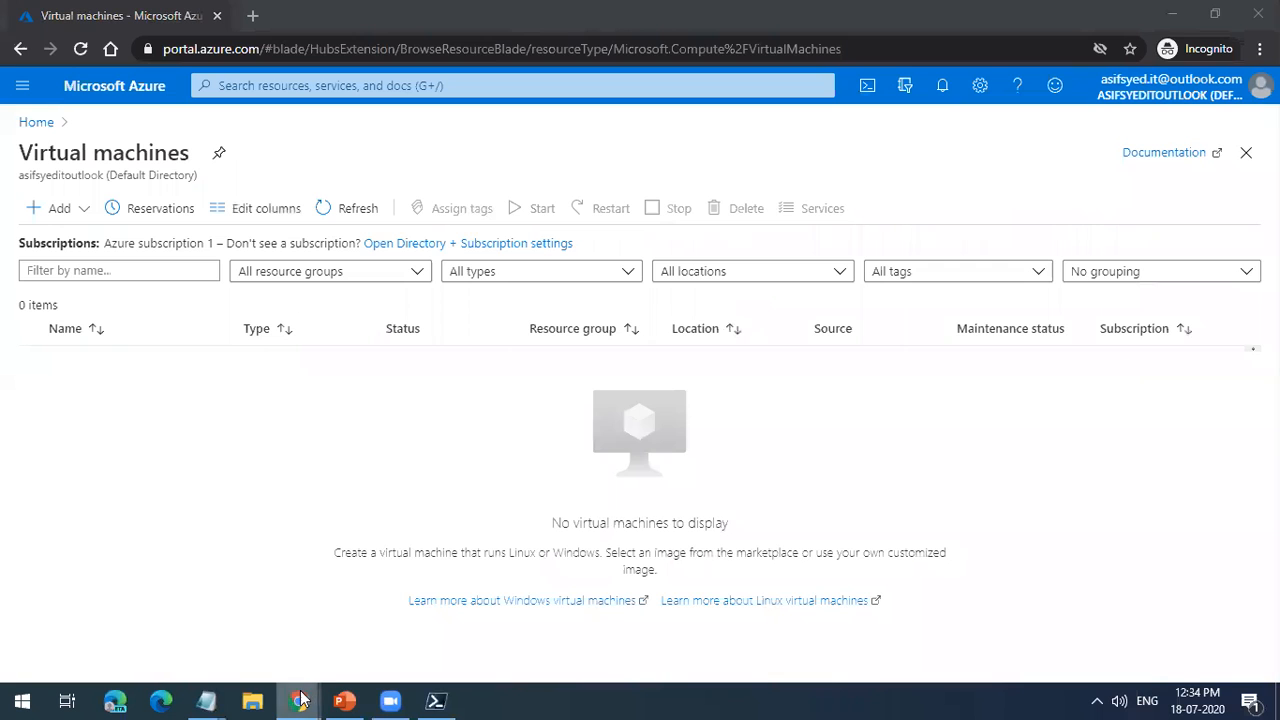
Step: Return to the main browser window's Virtual Machines product page, restore both windows to smaller sizes and minimise the incognito portal window
mouse_move(303, 699)
left_click(172, 656)
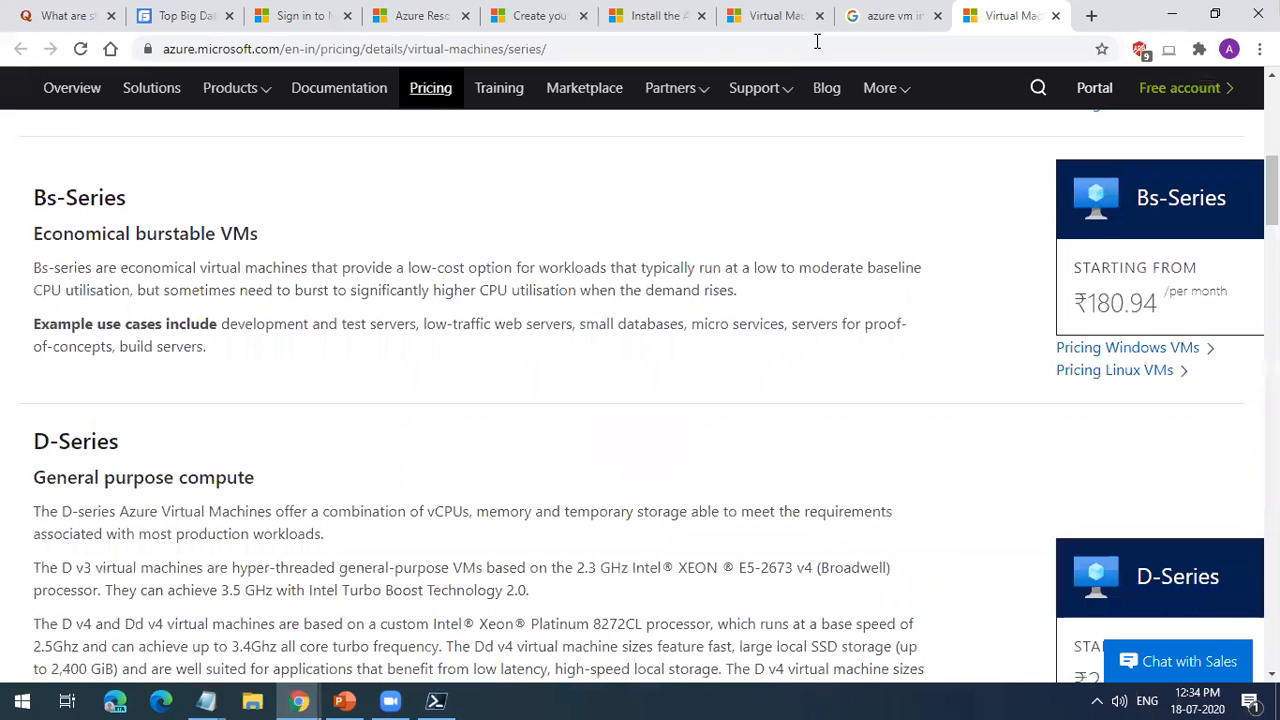
key("ctrl+shift+Tab")
key("ctrl+shift+Tab")
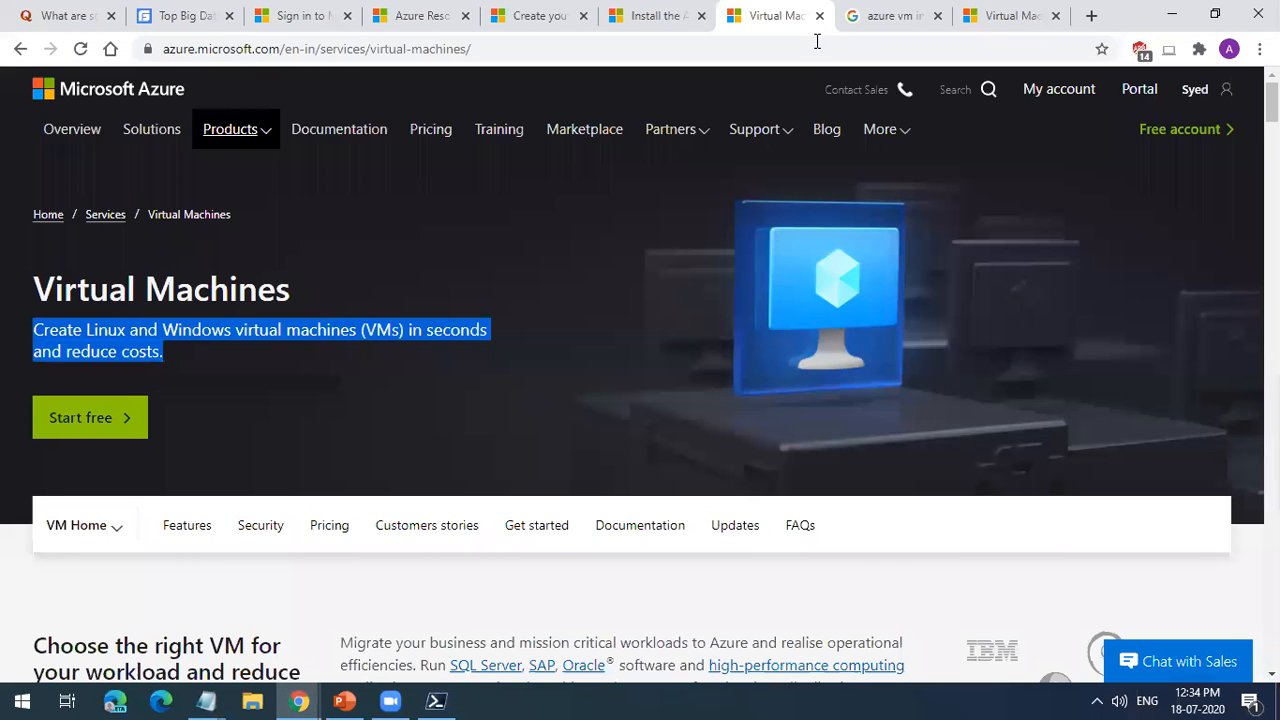
left_click(1215, 14)
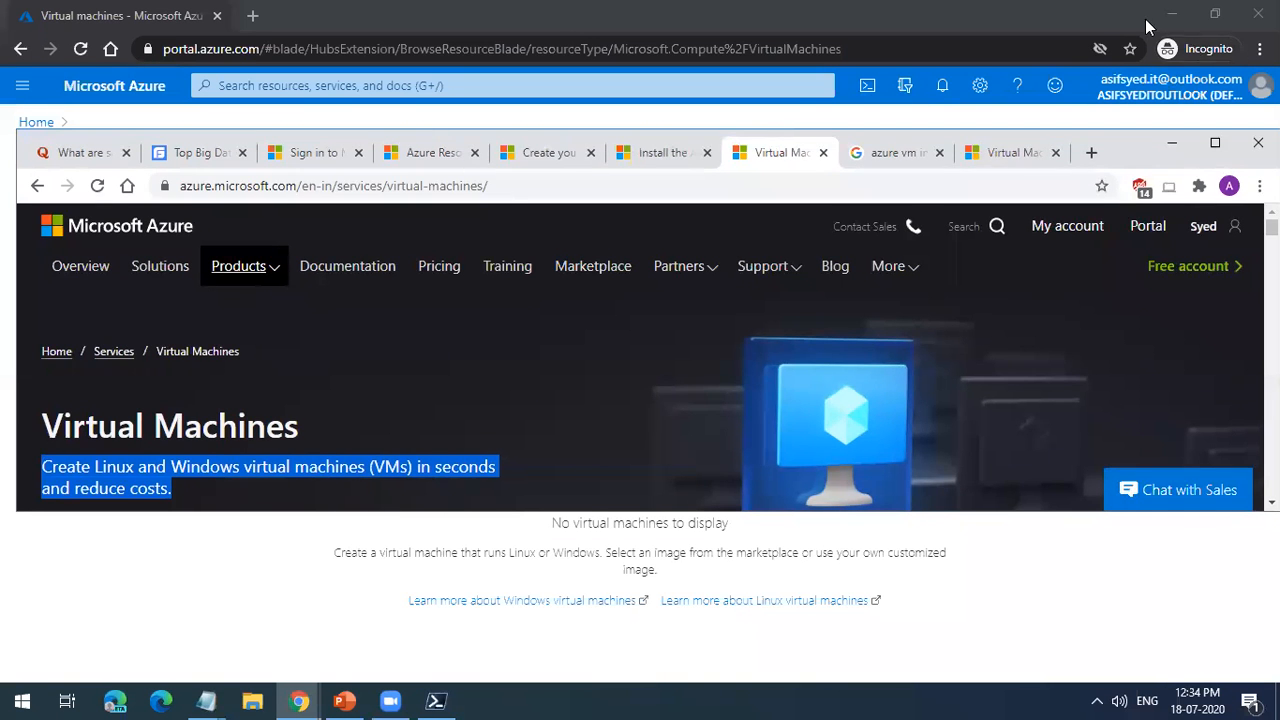
left_click(1215, 14)
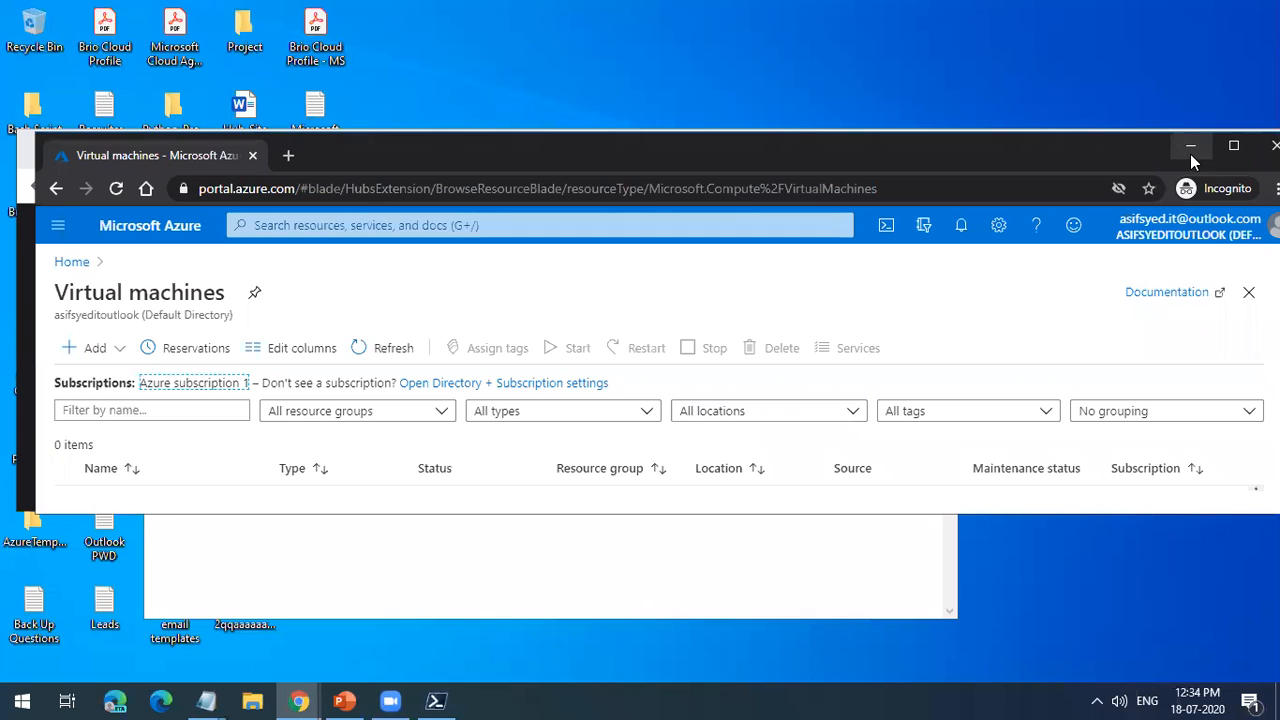
left_click(1236, 150)
left_click(1172, 14)
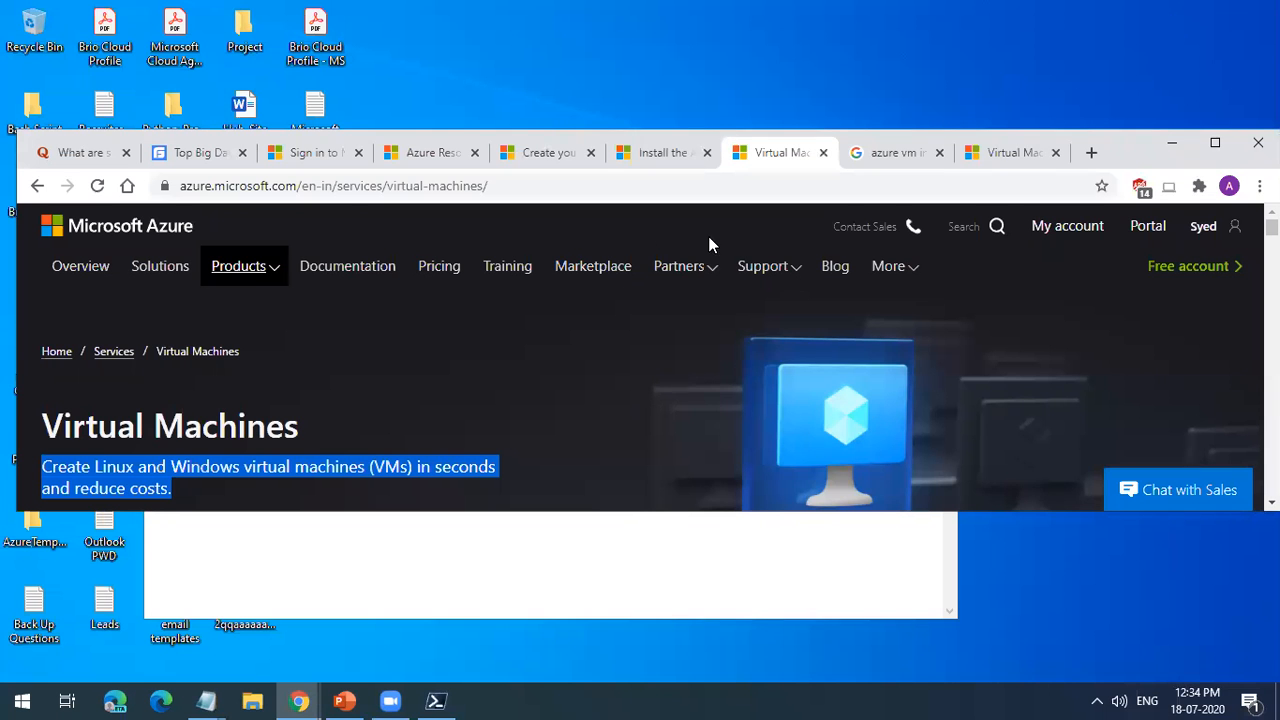
Step: Sign in to Microsoft Azure with the work account in the maximised browser window, entering the account password and the texted verification code
left_click(336, 154)
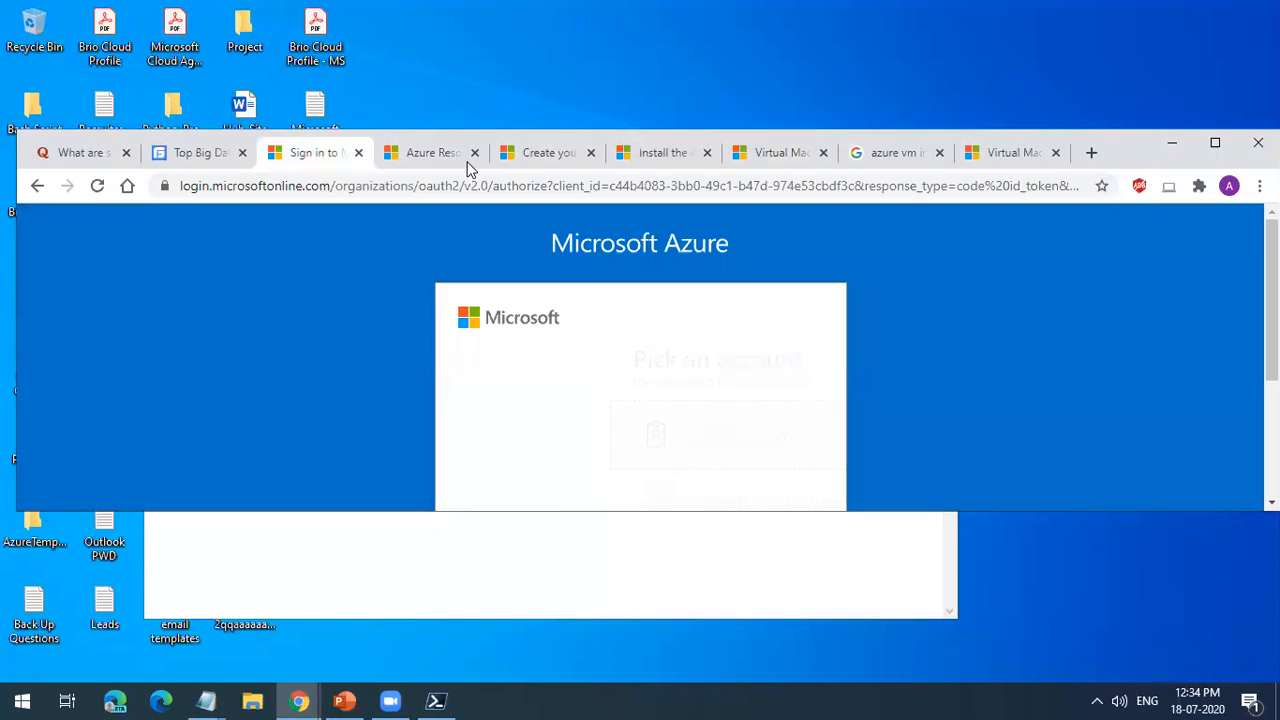
left_click(1215, 142)
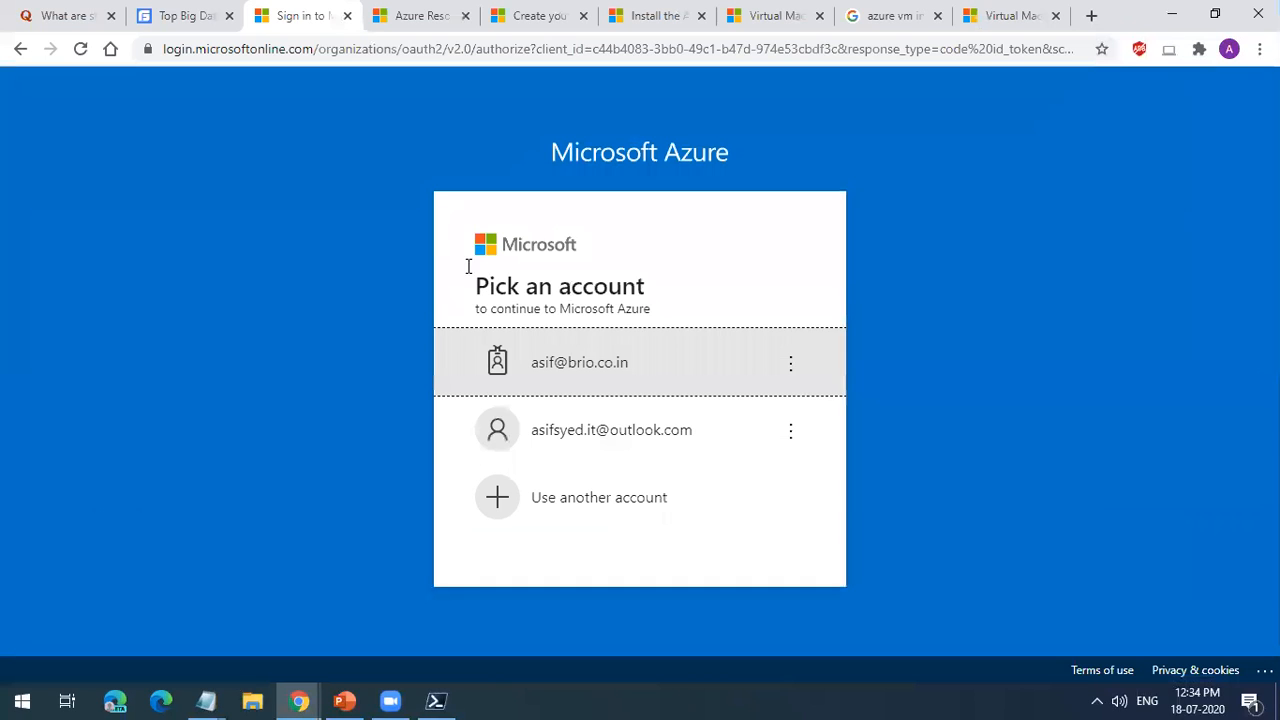
left_click(600, 358)
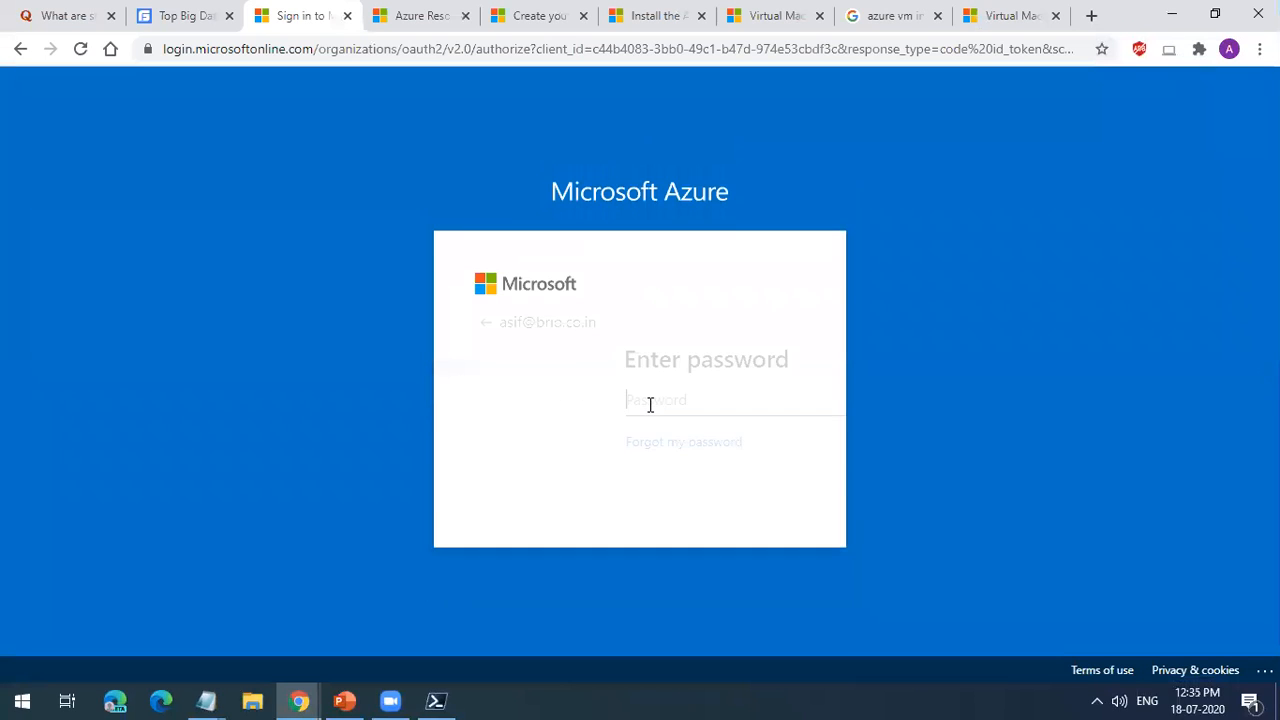
type("••••••••")
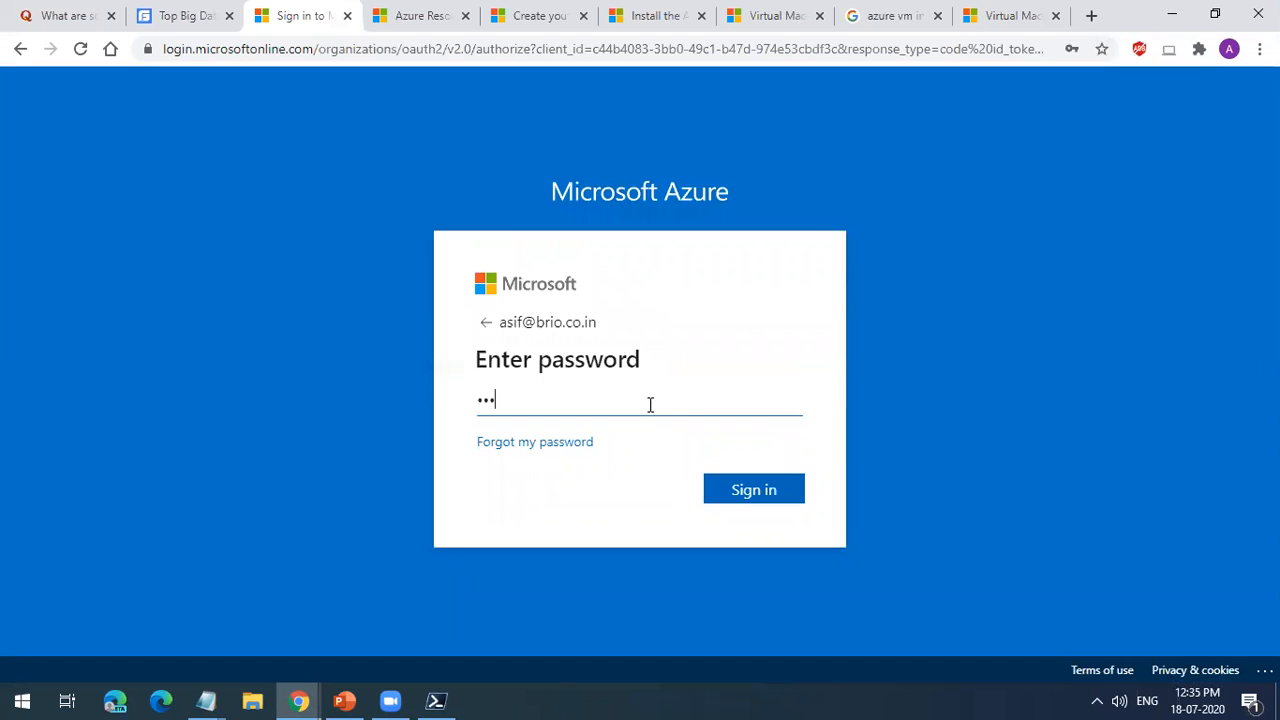
type("•••••")
key("Return")
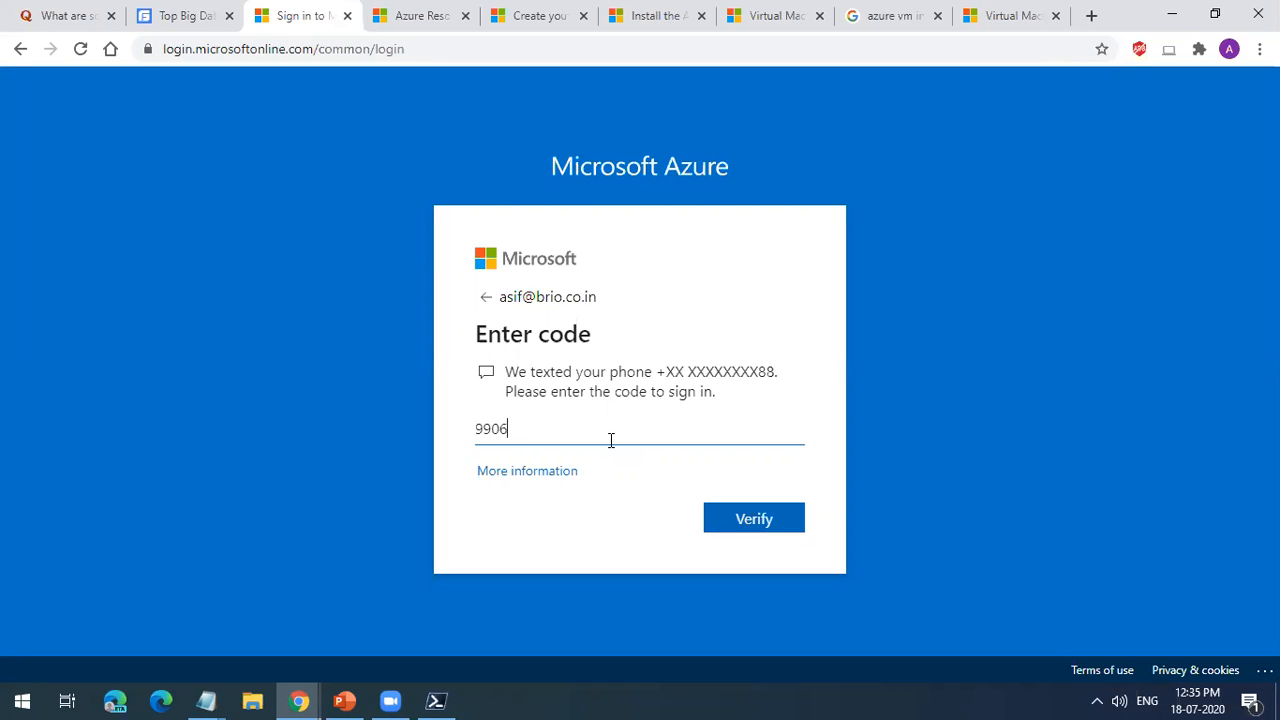
left_click(710, 517)
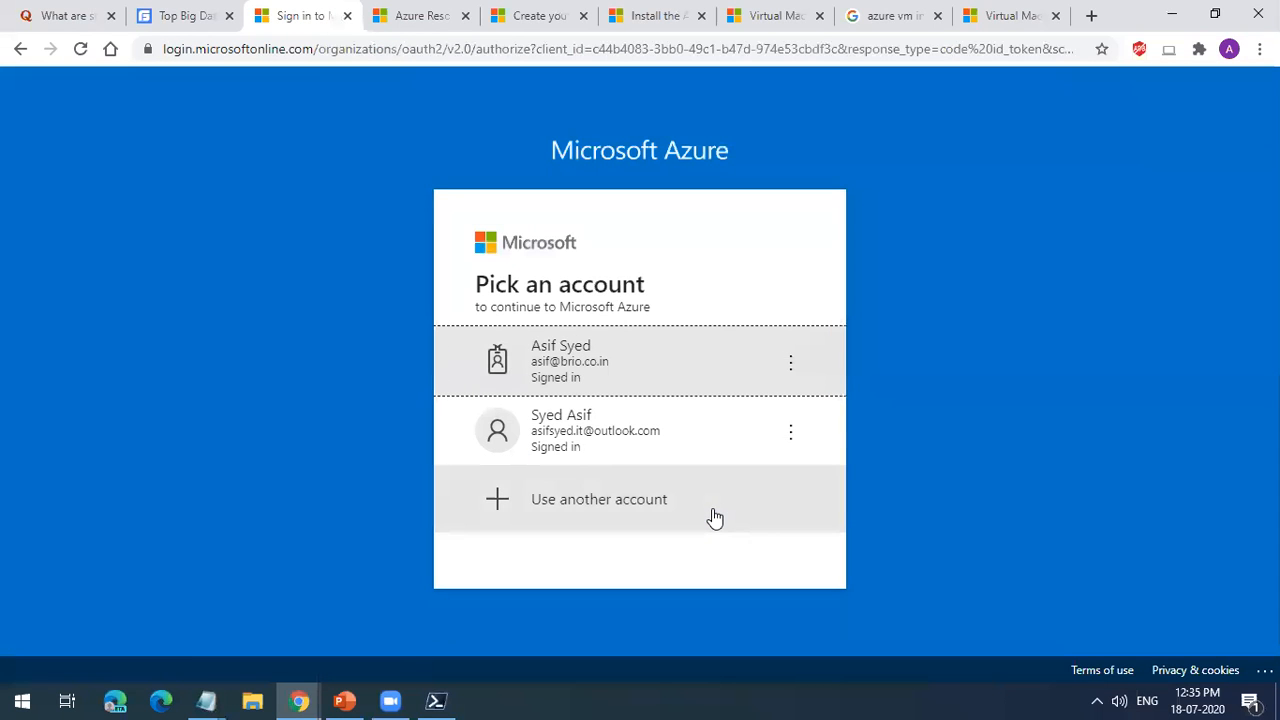
left_click(597, 362)
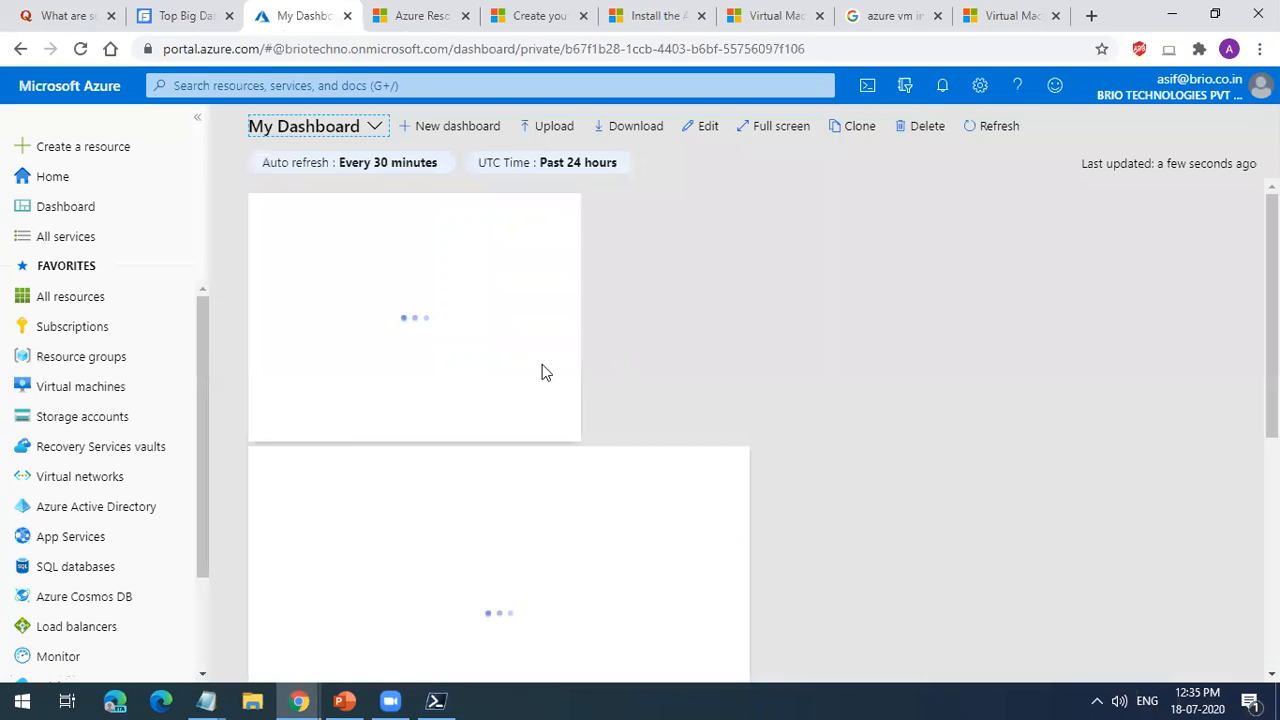
Step: Check the account's resource groups and its Subscriptions page, then try to add a resource group
left_click(122, 356)
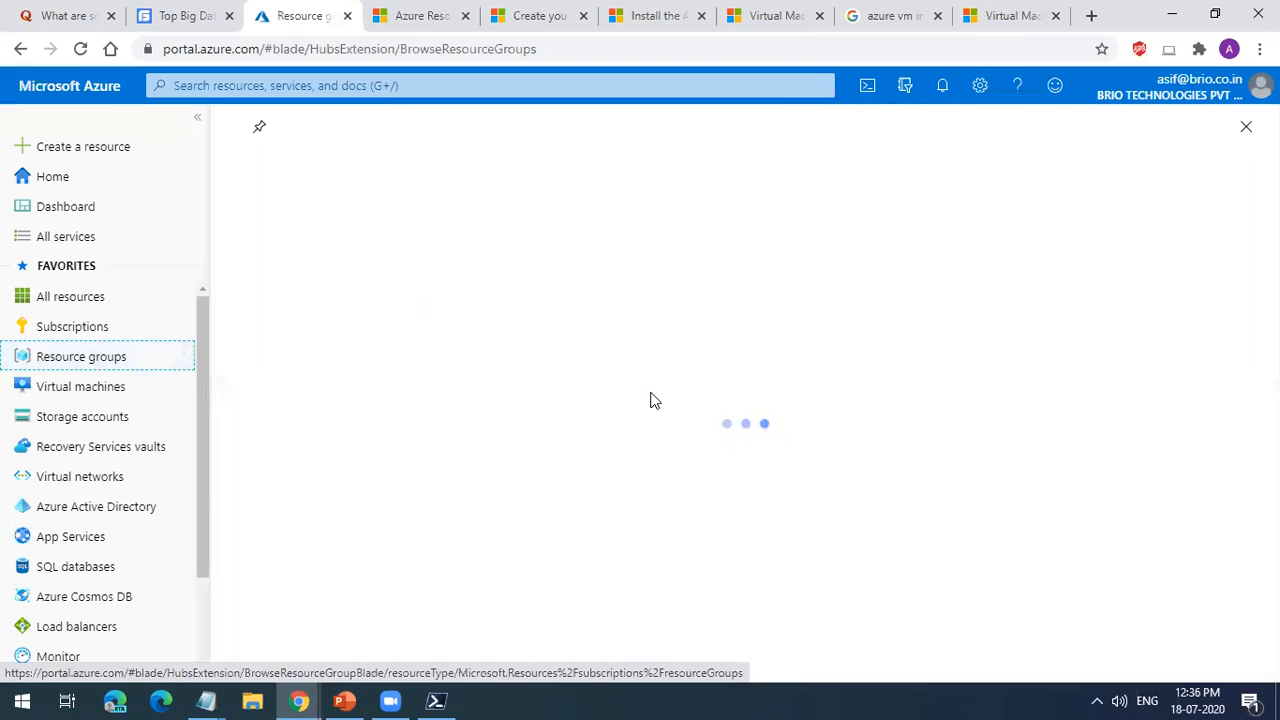
left_click(1264, 121)
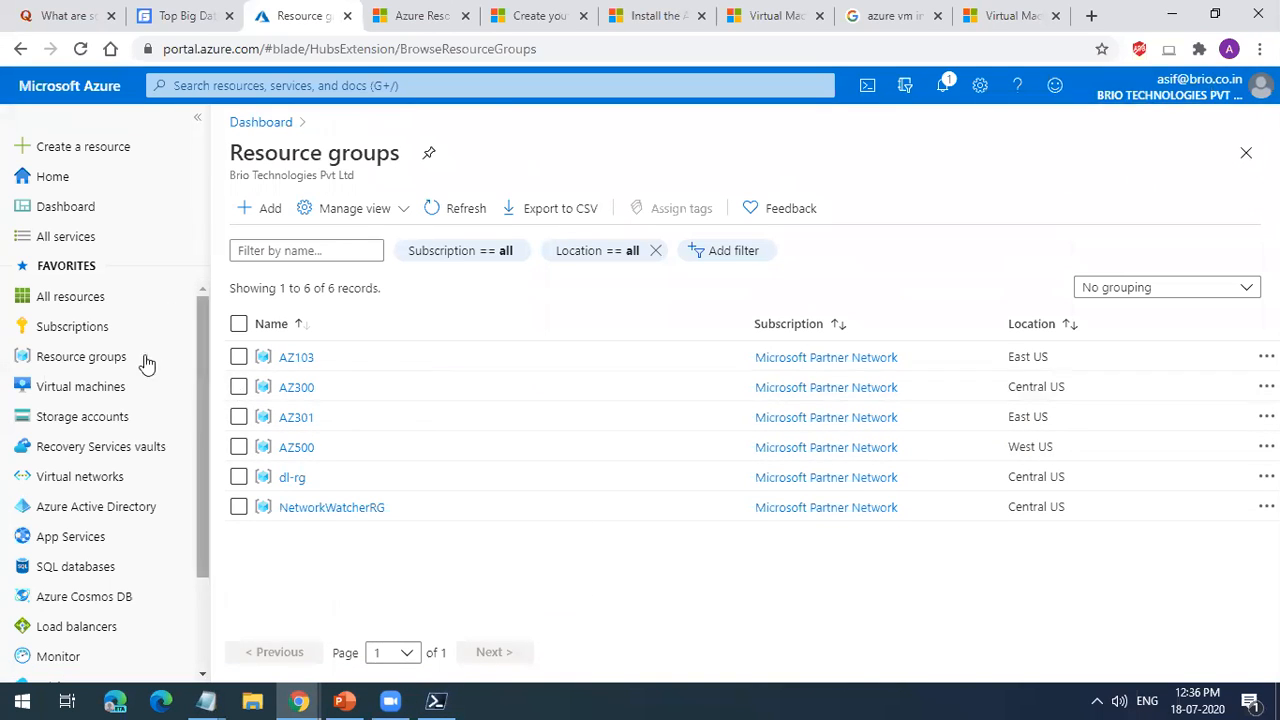
left_click(118, 334)
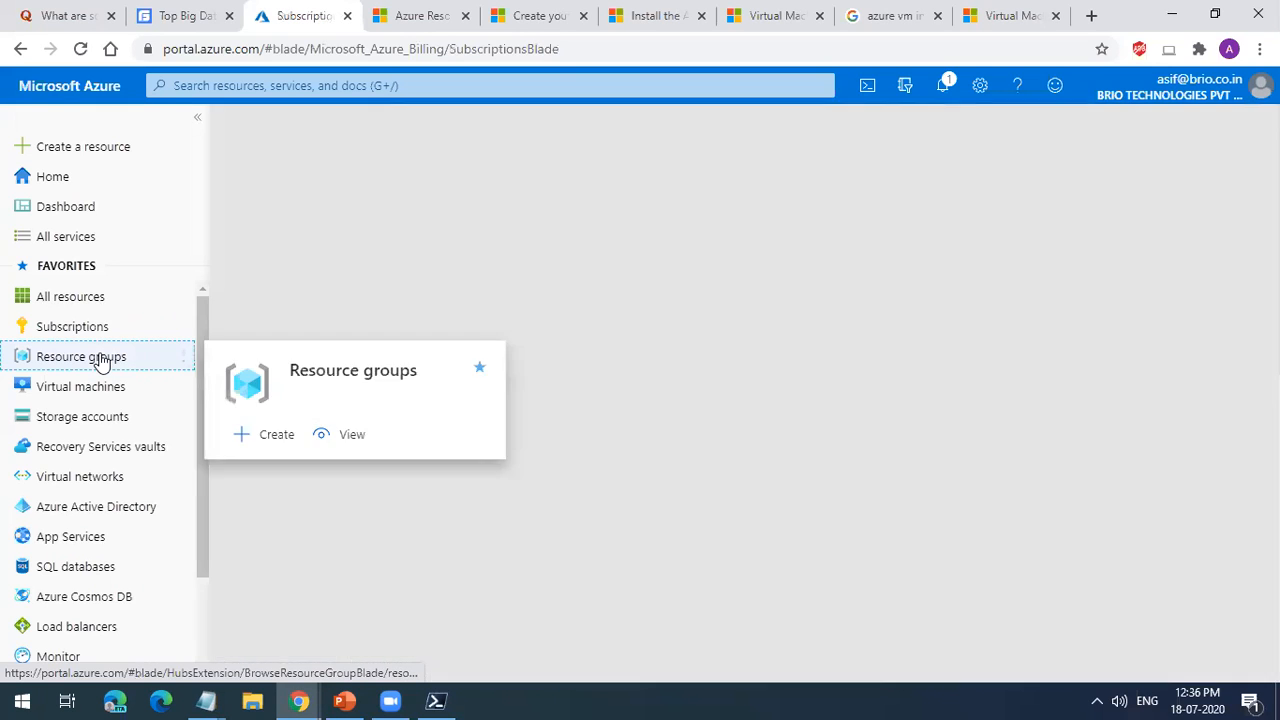
left_click(100, 356)
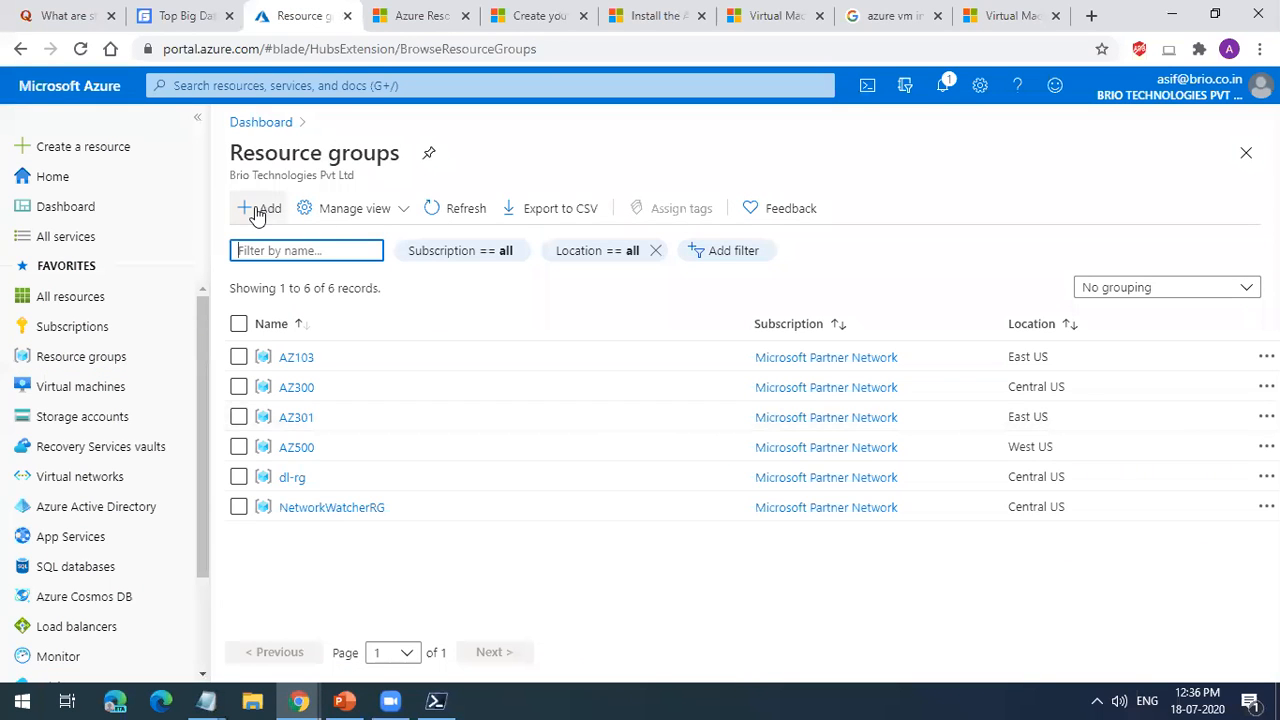
left_click(257, 212)
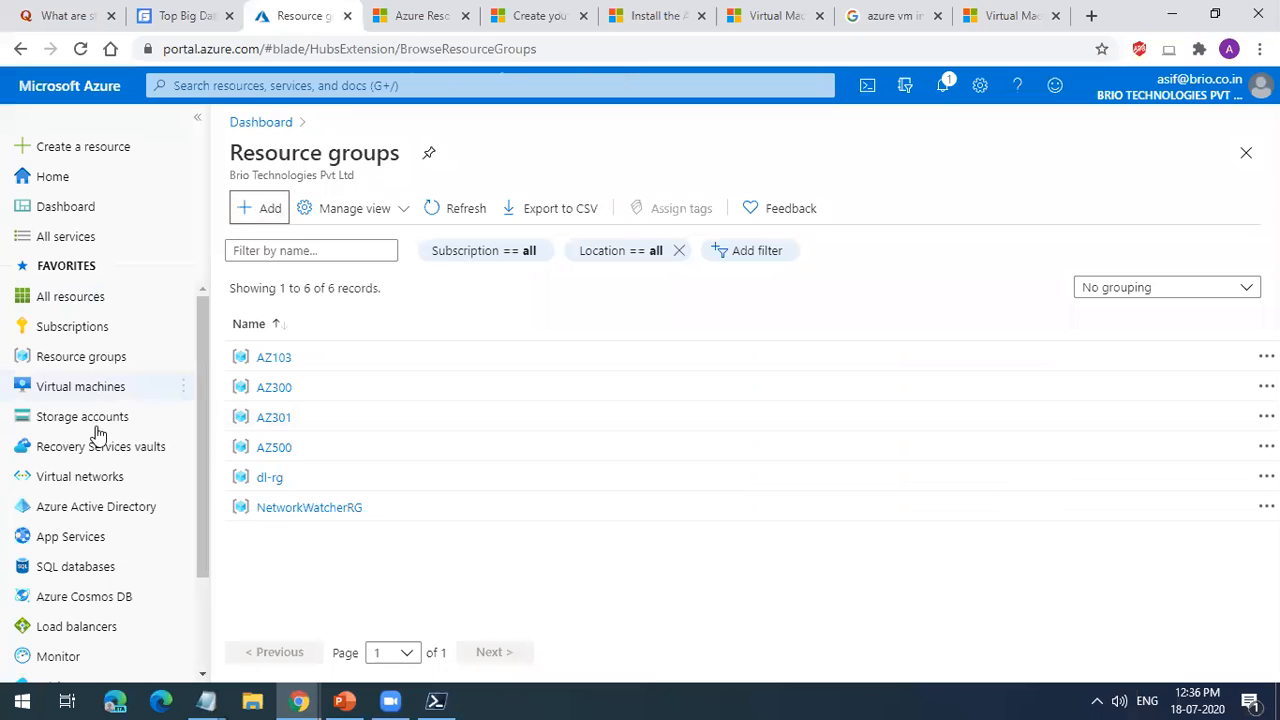
Step: Open the Virtual machines service and start creating a new virtual machine
left_click(100, 384)
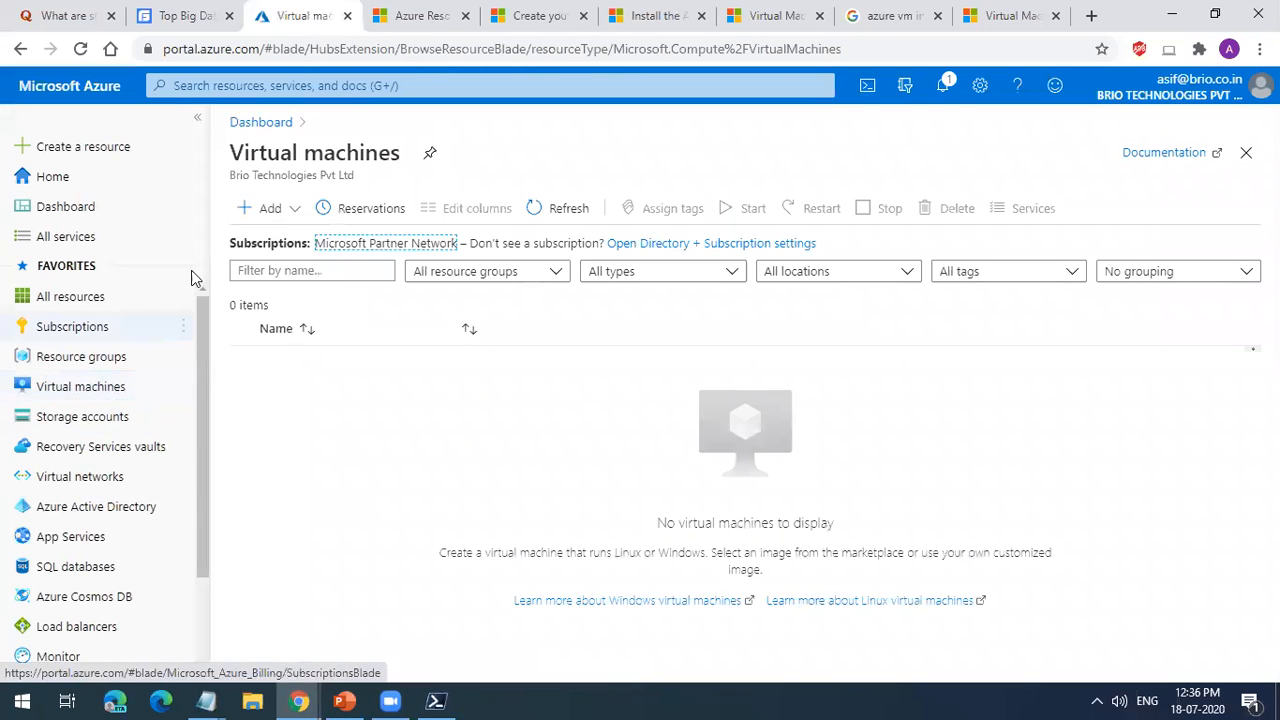
left_click(263, 212)
left_click(288, 240)
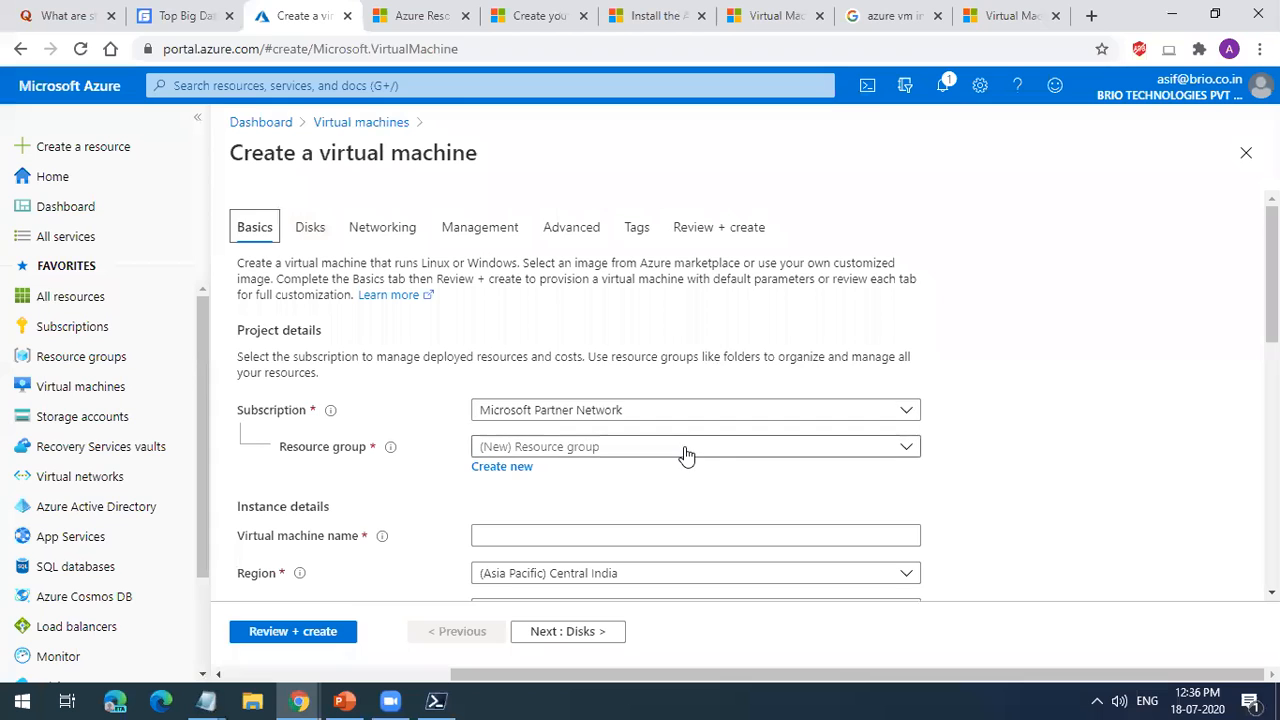
Step: Assign the virtual machine to the existing resource group AZ103 and name it vm1
left_click(686, 450)
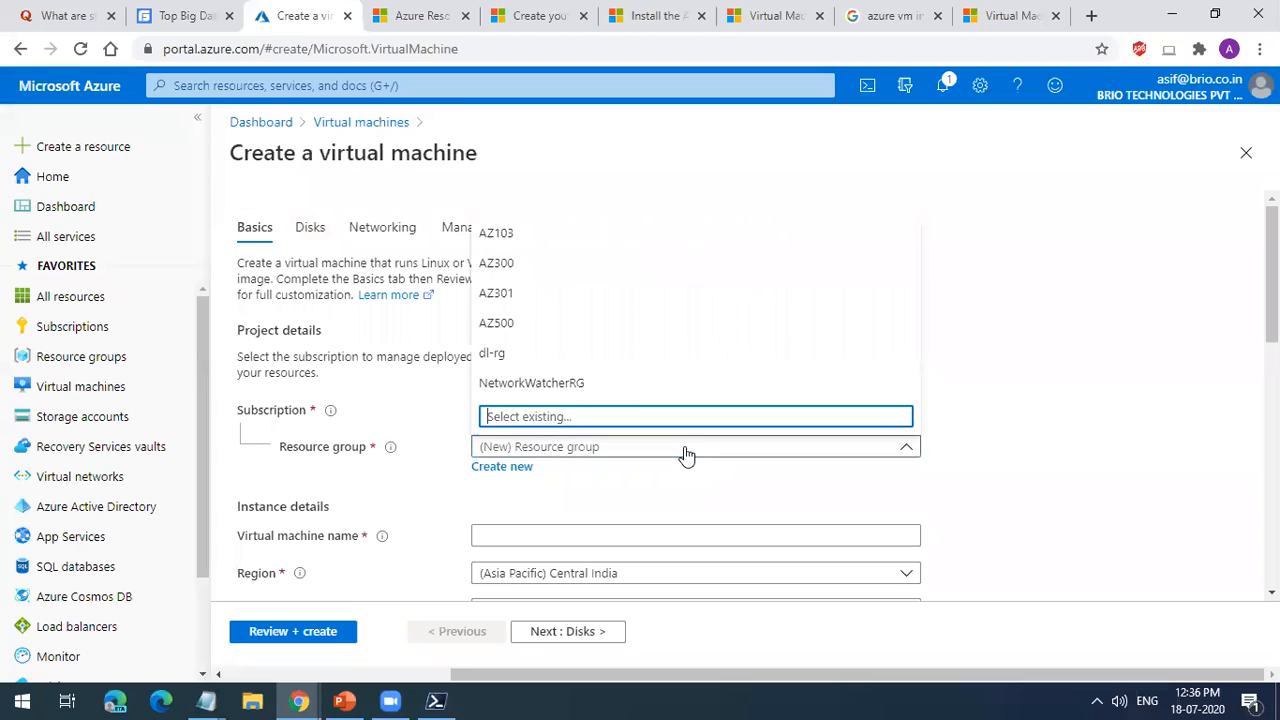
left_click(563, 240)
scroll(600, 548, "down", 1)
left_click(537, 443)
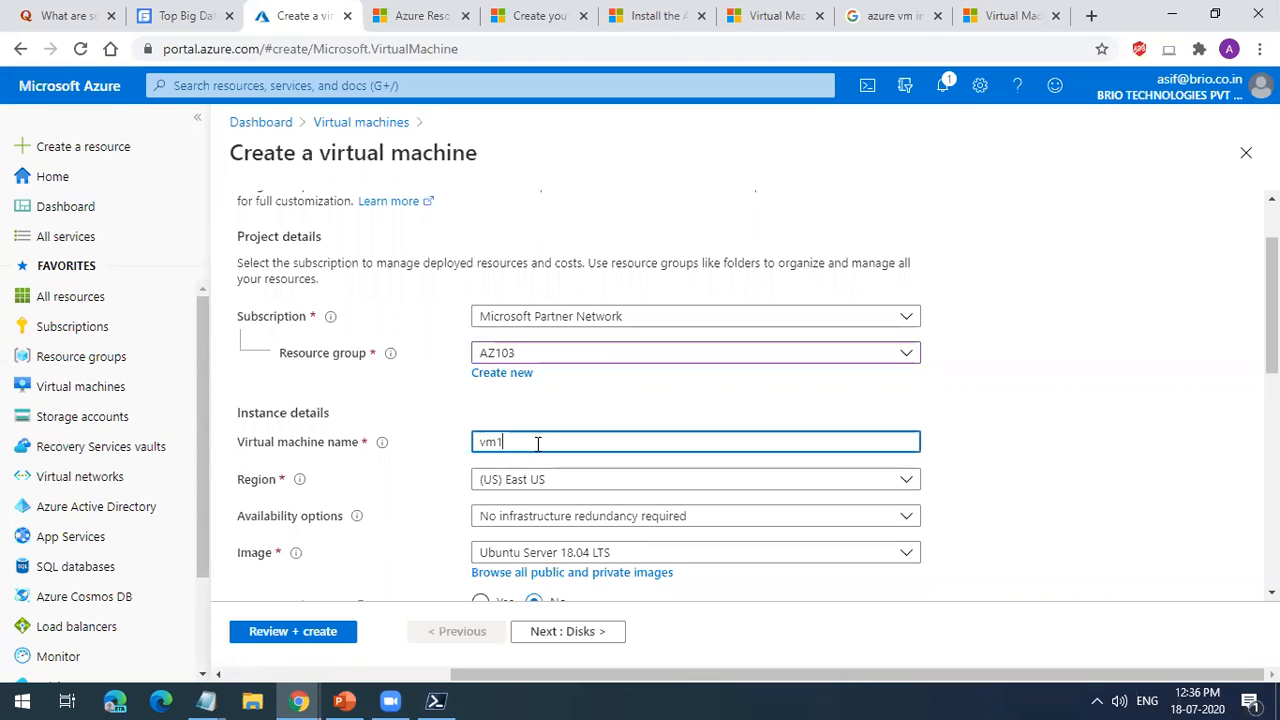
left_click(1157, 450)
Step: Browse all public and private images and look through the Compute category of the Marketplace
scroll(828, 477, "down", 1)
scroll(828, 477, "down", 2)
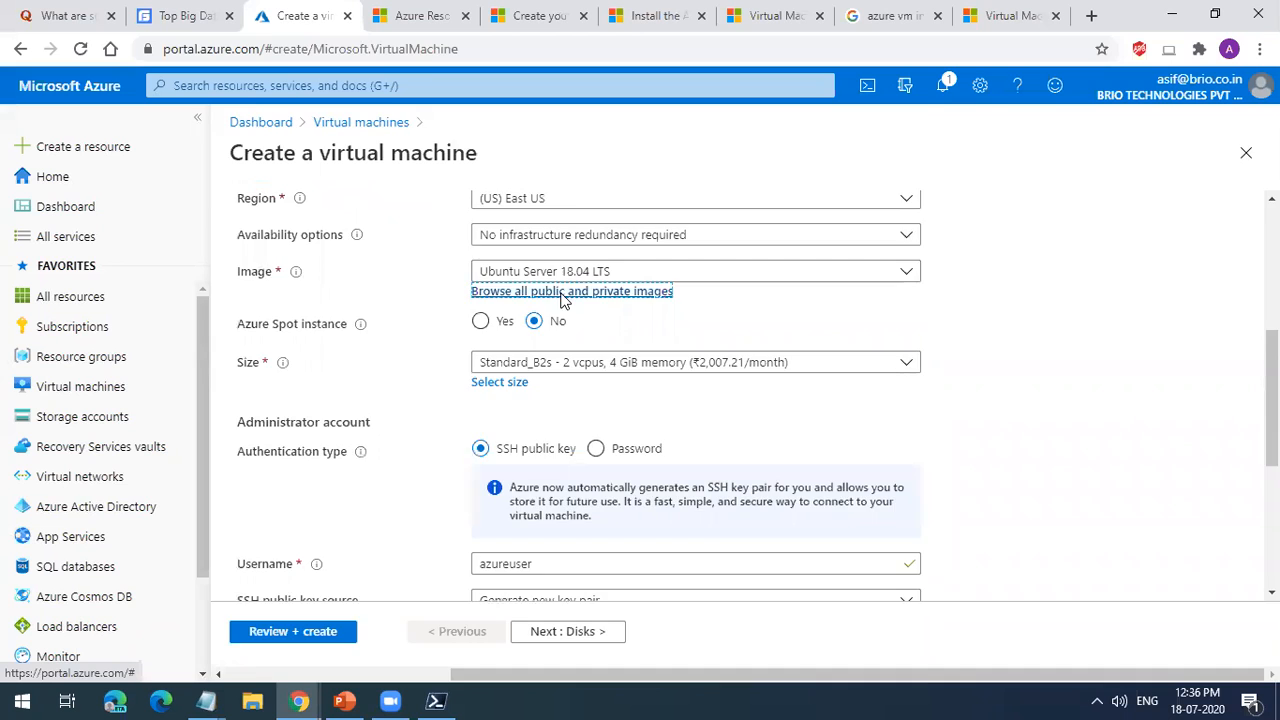
left_click(563, 297)
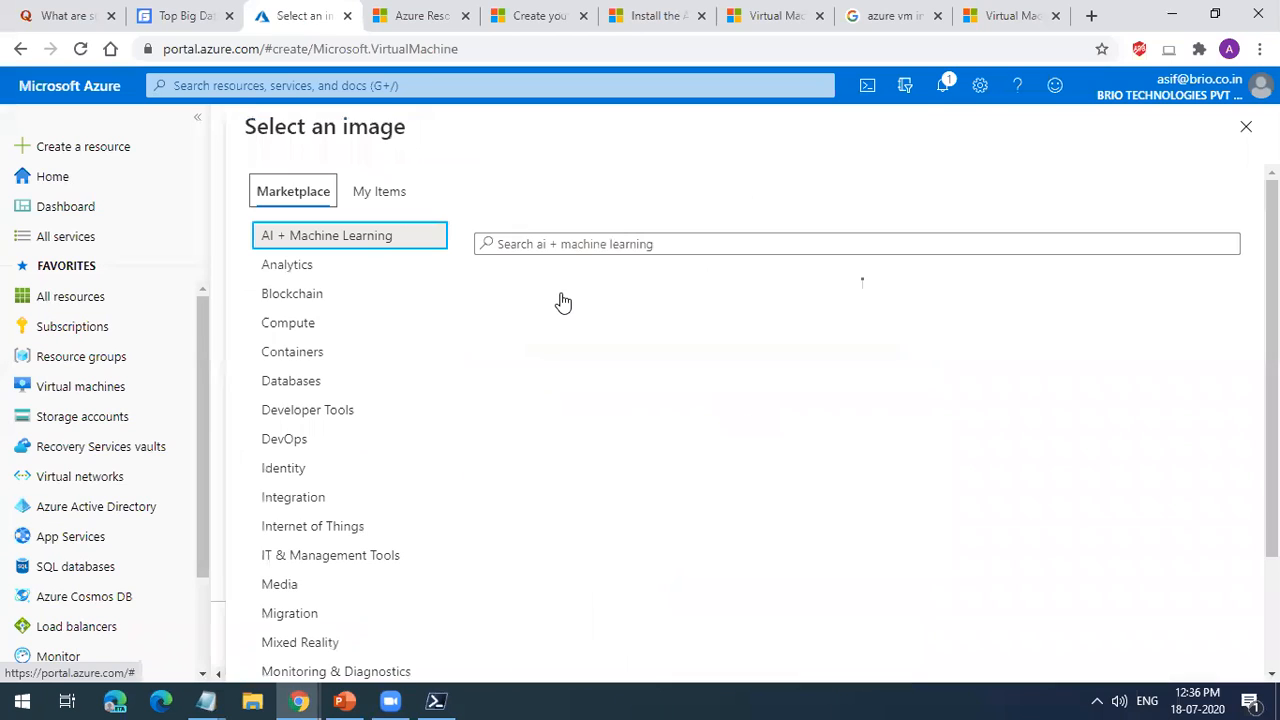
left_click(365, 330)
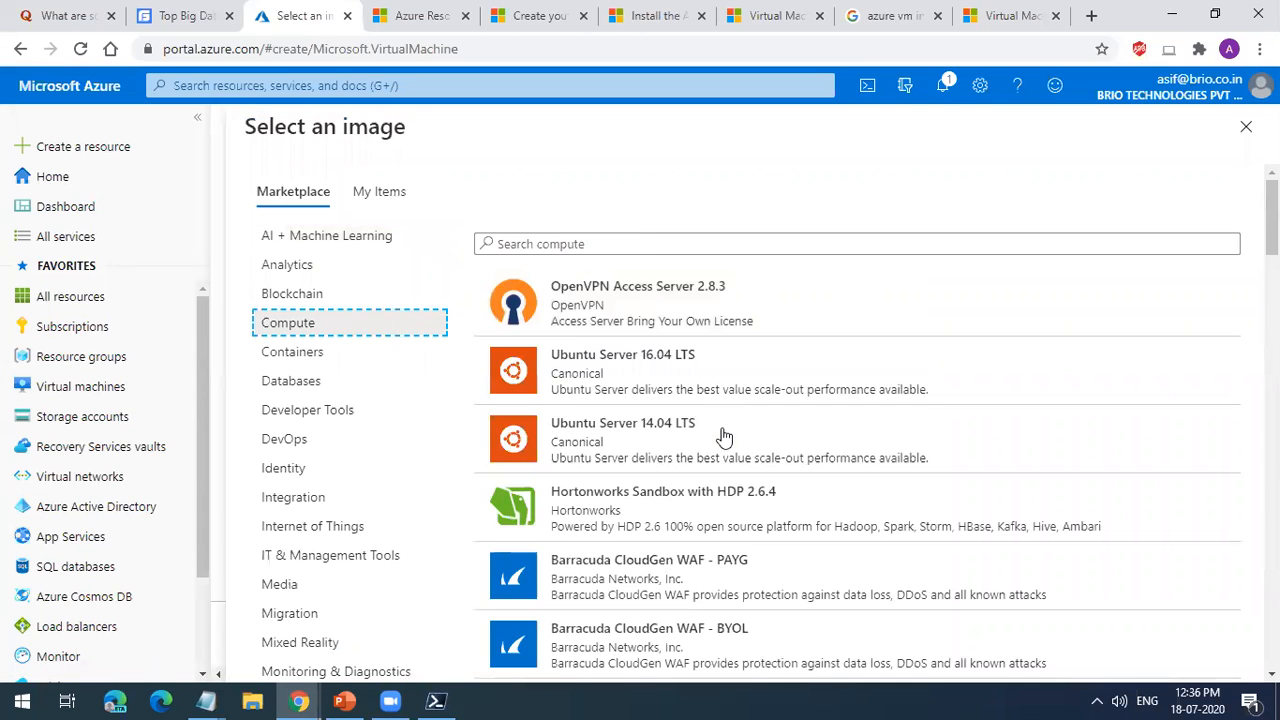
scroll(724, 437, "down", 15)
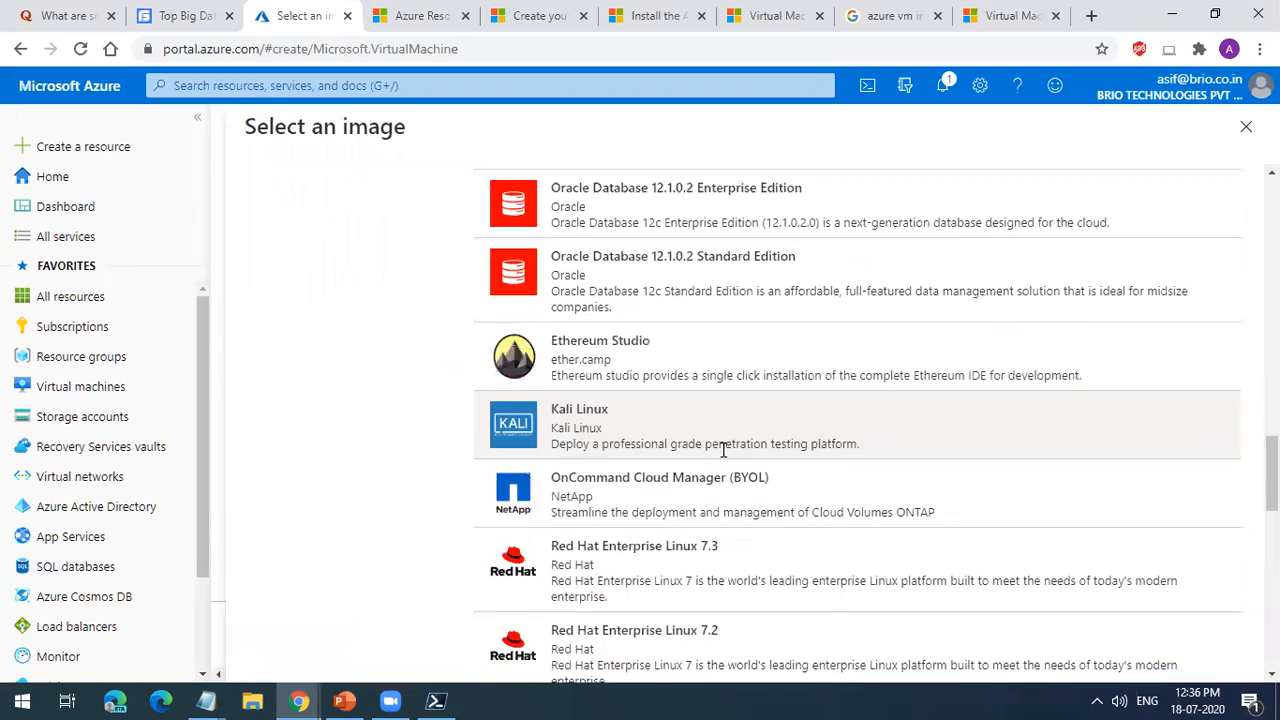
scroll(724, 450, "down", 5)
scroll(743, 537, "up", 10)
scroll(745, 535, "up", 10)
Step: Search the Compute images for "windows" and look through the results
left_click(623, 246)
type("windows")
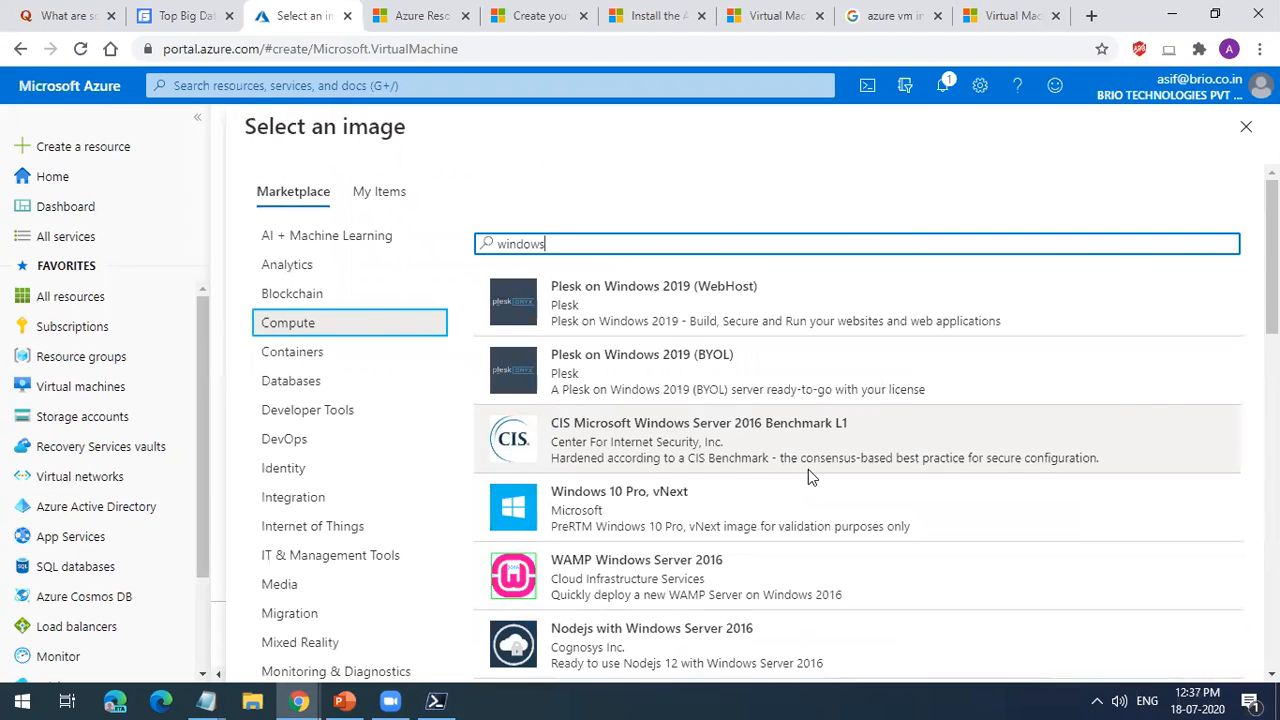
scroll(808, 469, "down", 15)
scroll(808, 469, "up", 5)
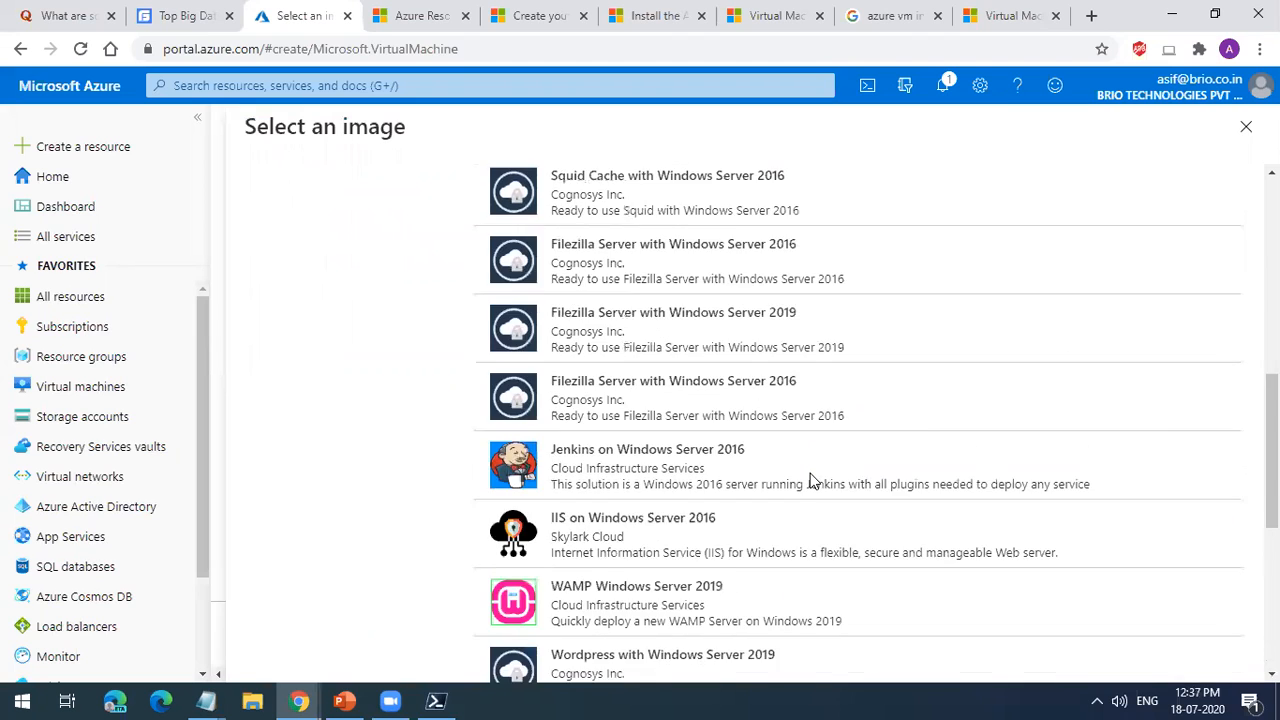
scroll(808, 481, "up", 10)
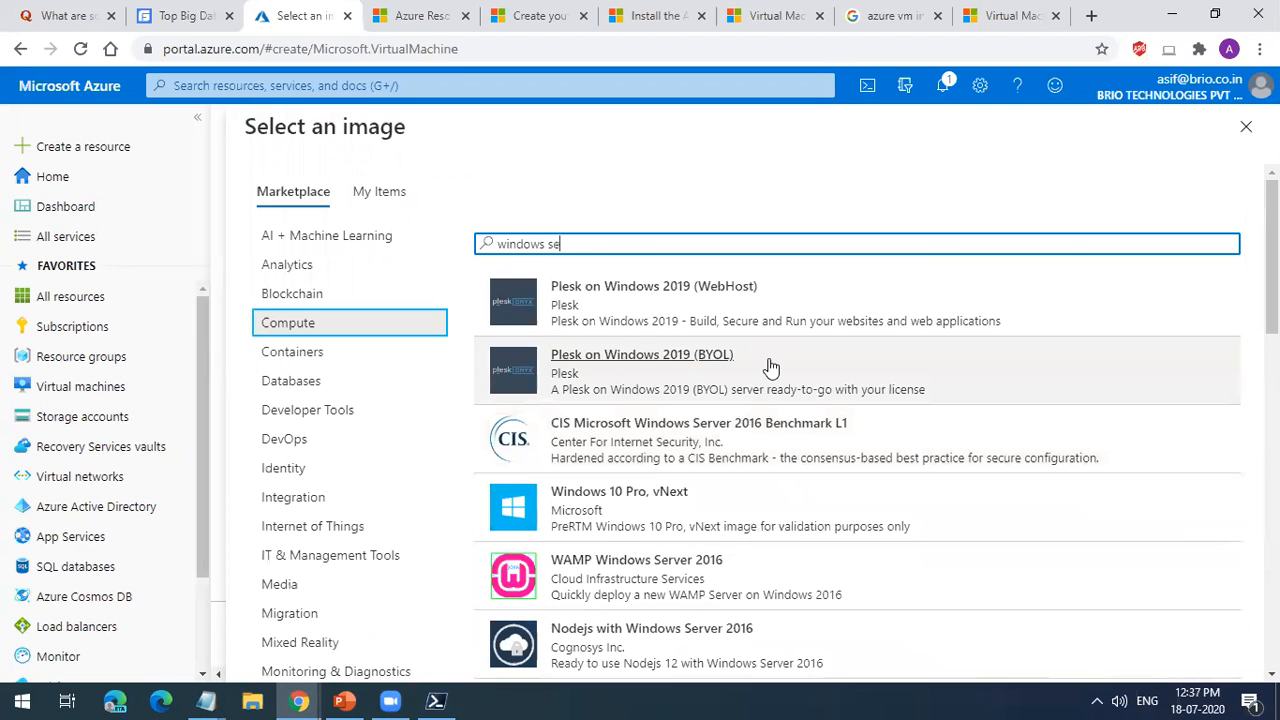
Step: Refine the image search to "windows server" and load further batches of results to look through
type("ver")
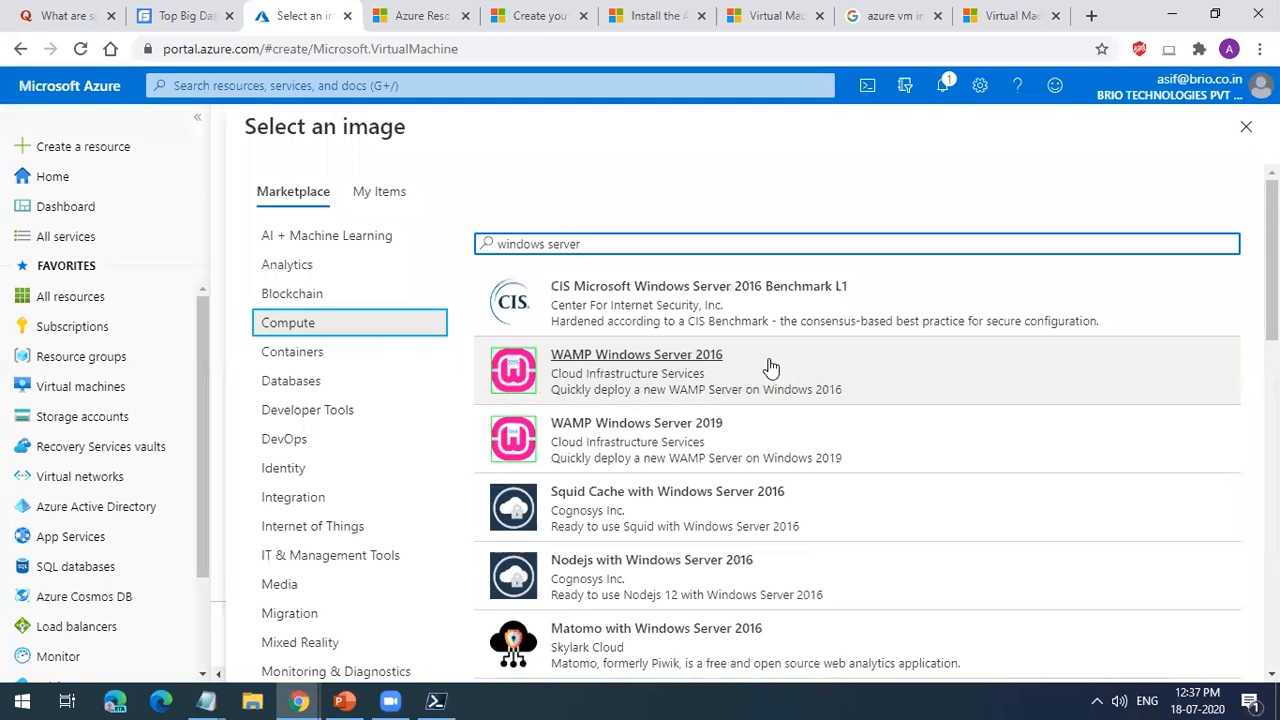
scroll(766, 366, "down", 10)
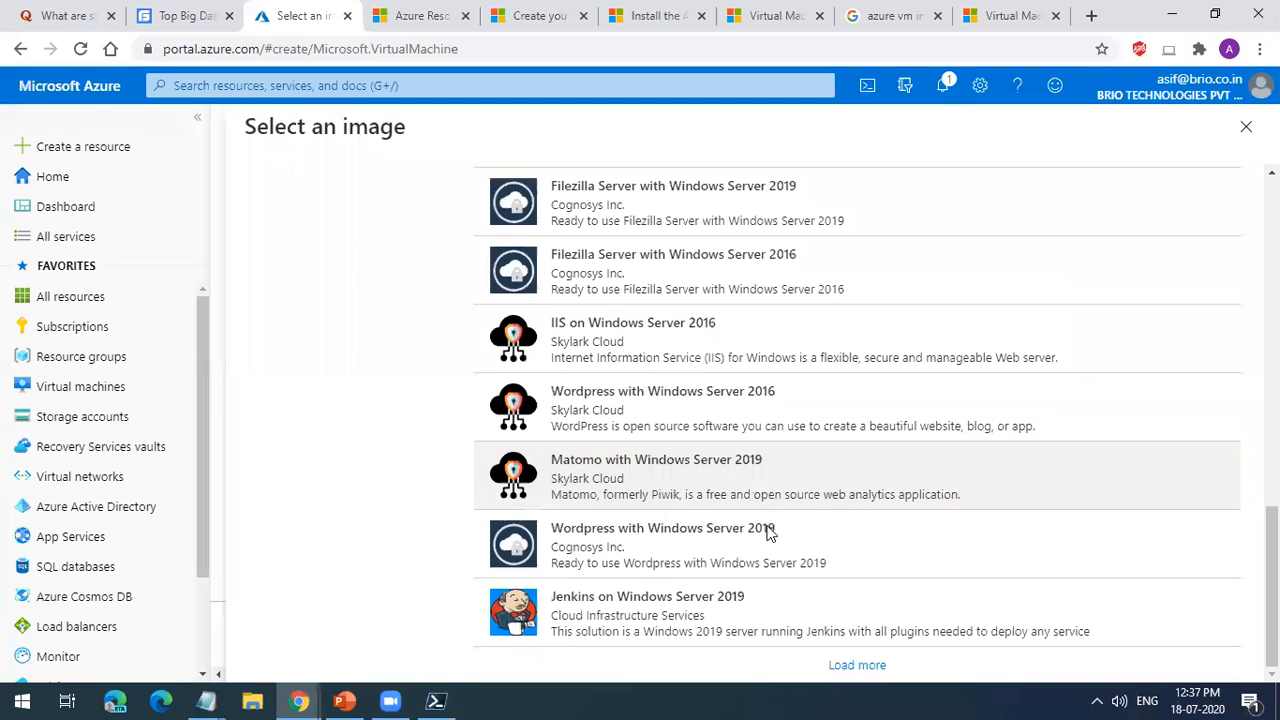
left_click(855, 667)
scroll(855, 655, "down", 15)
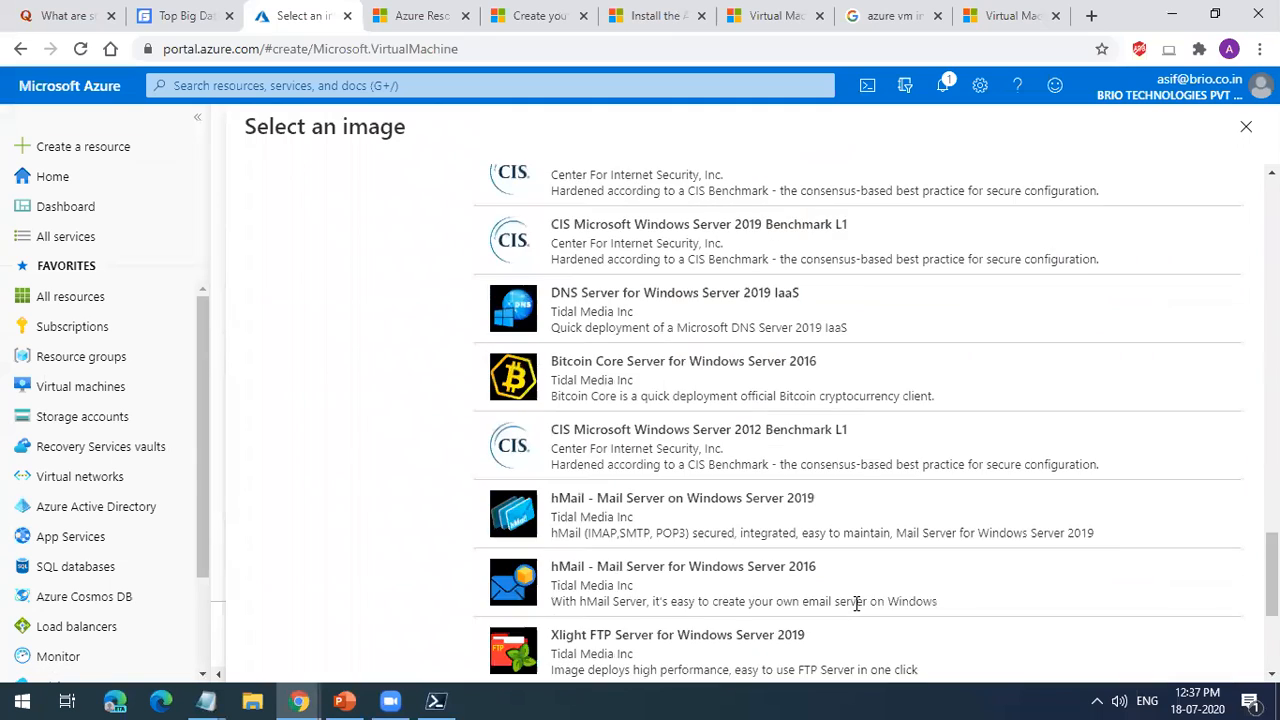
left_click(855, 665)
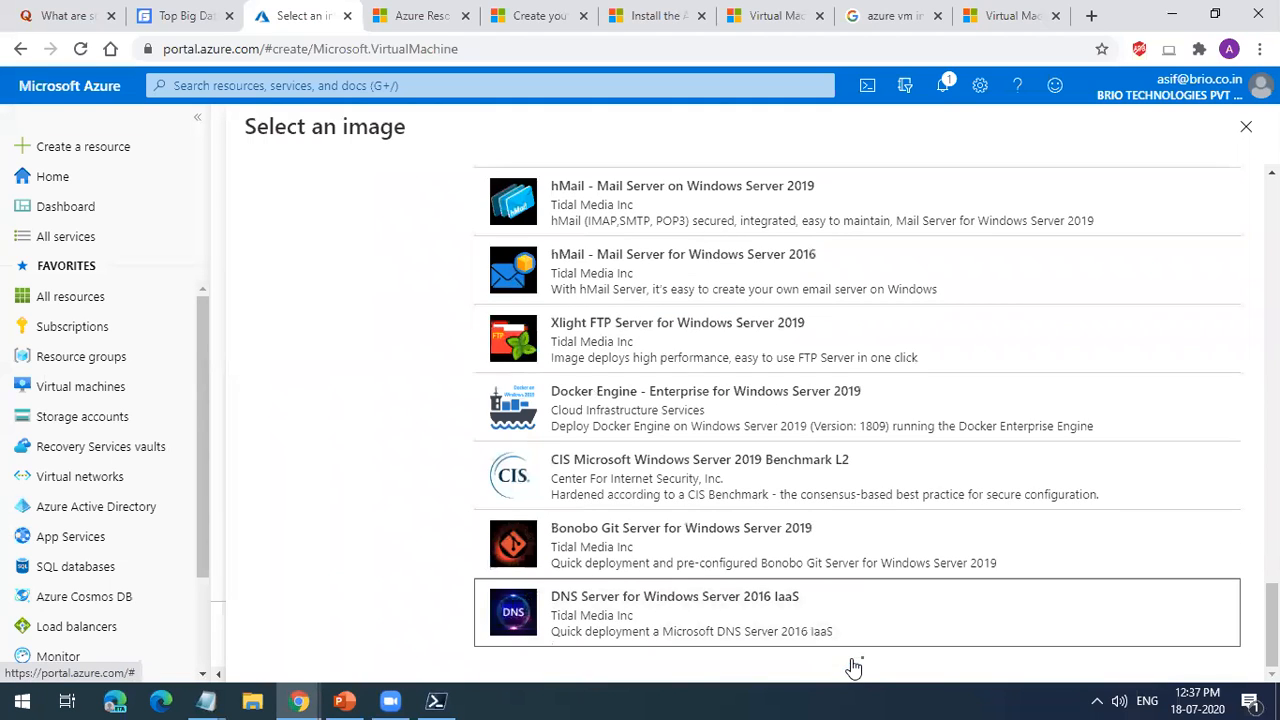
scroll(852, 667, "down", 6)
scroll(852, 667, "down", 5)
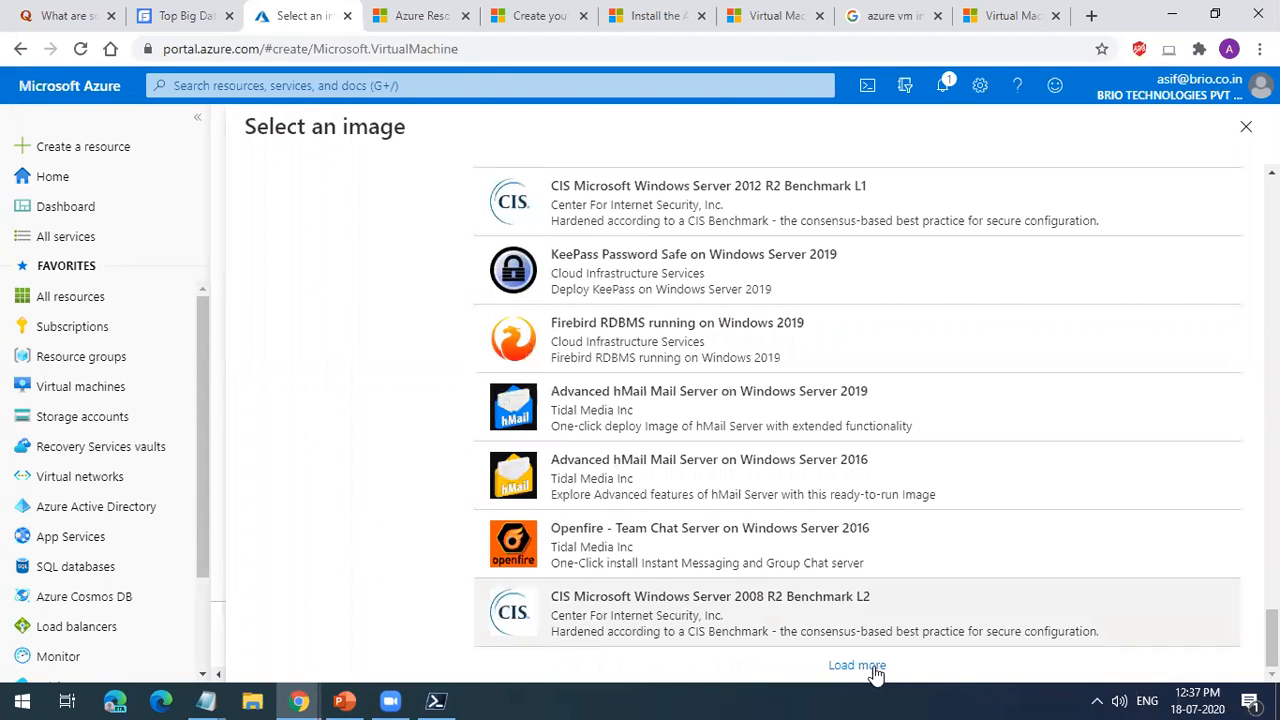
left_click(858, 664)
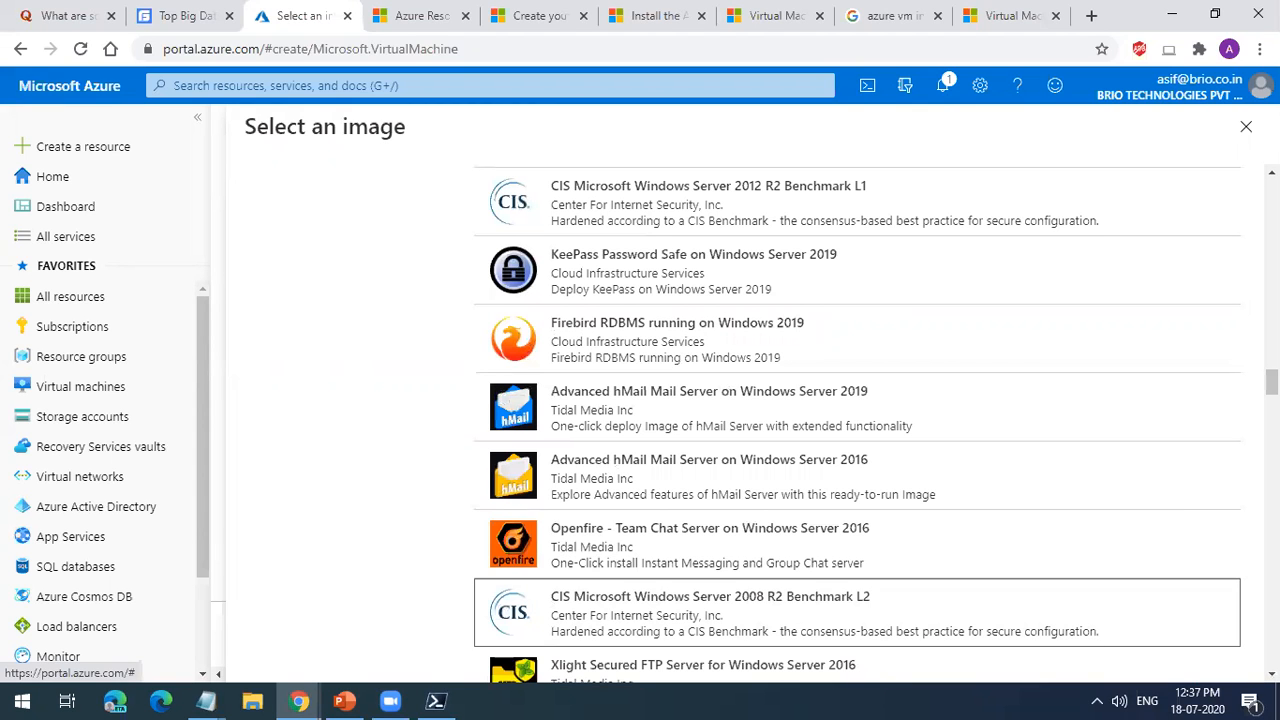
Step: Search the images for "windows server data", look through the results and close the image selection without choosing one
scroll(748, 259, "up", 15)
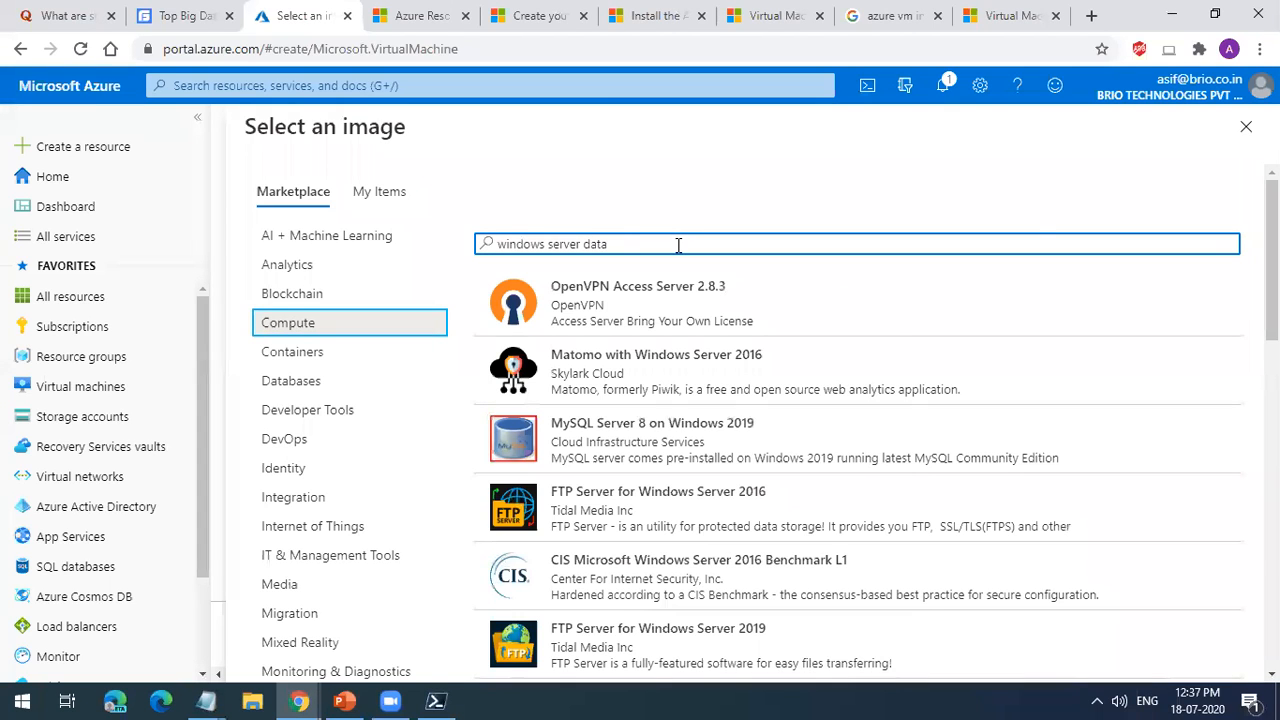
scroll(746, 466, "down", 11)
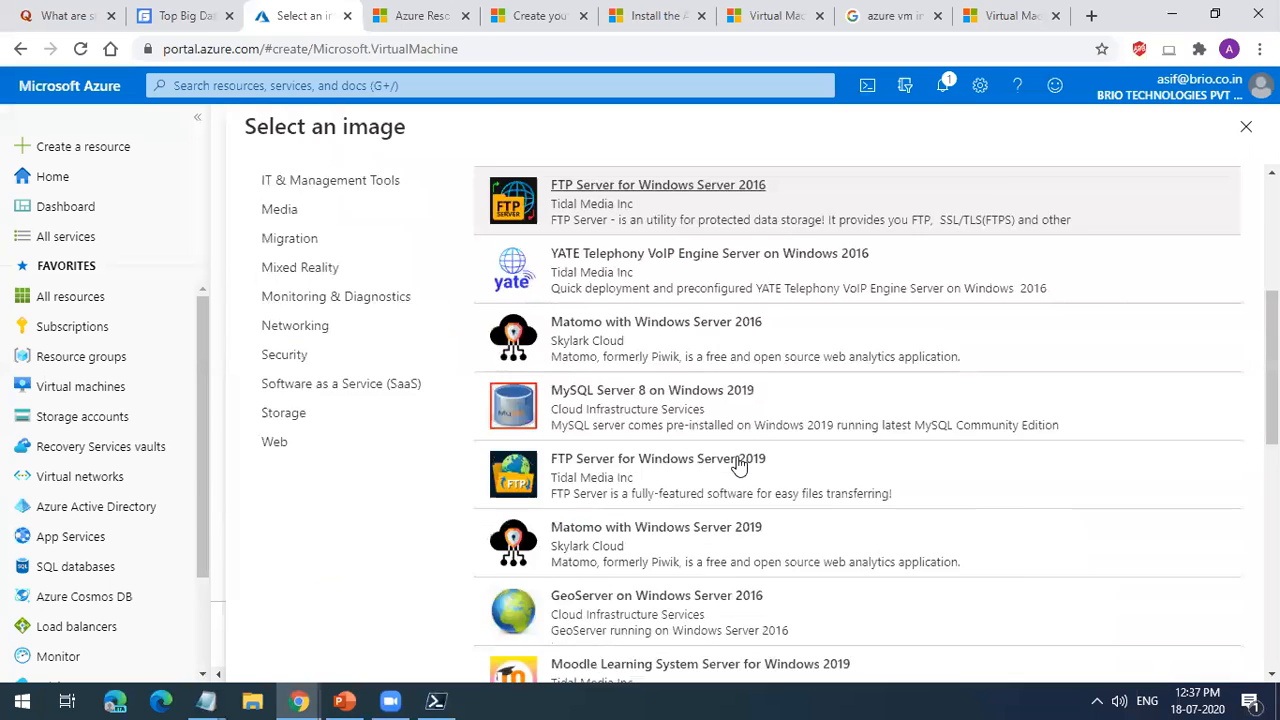
scroll(1208, 177, "up", 8)
scroll(1190, 190, "up", 3)
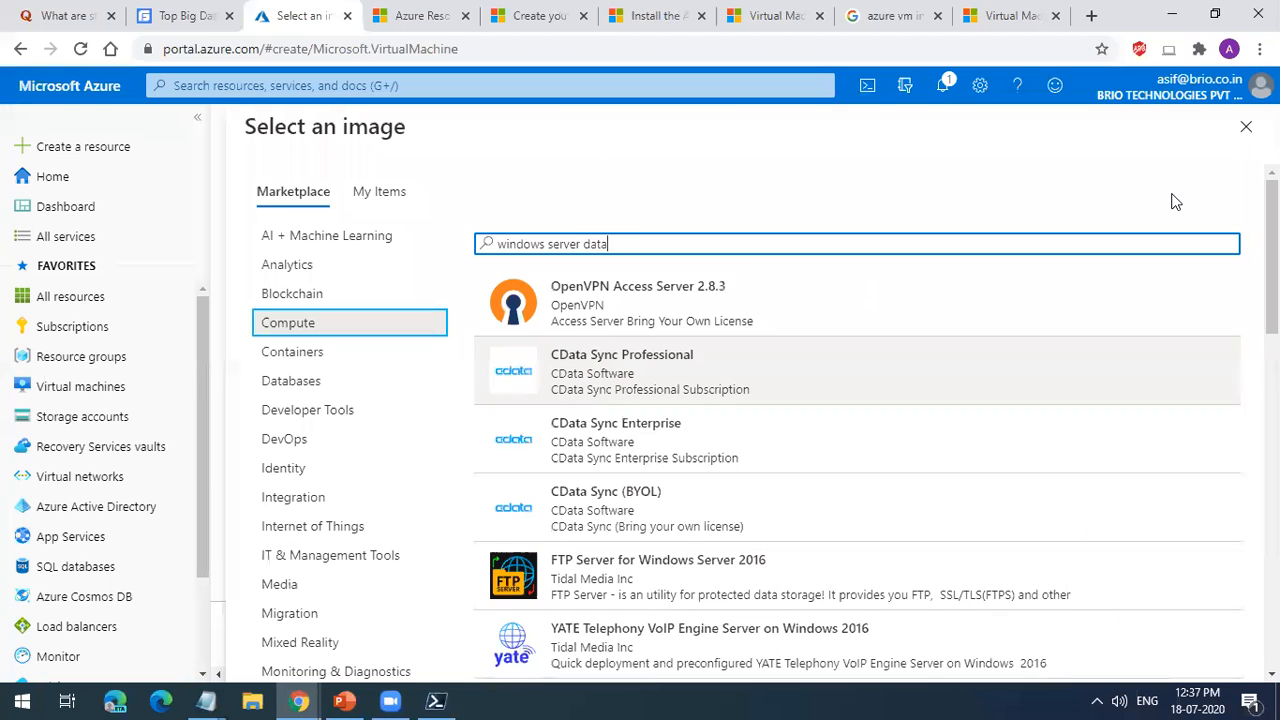
left_click(1246, 127)
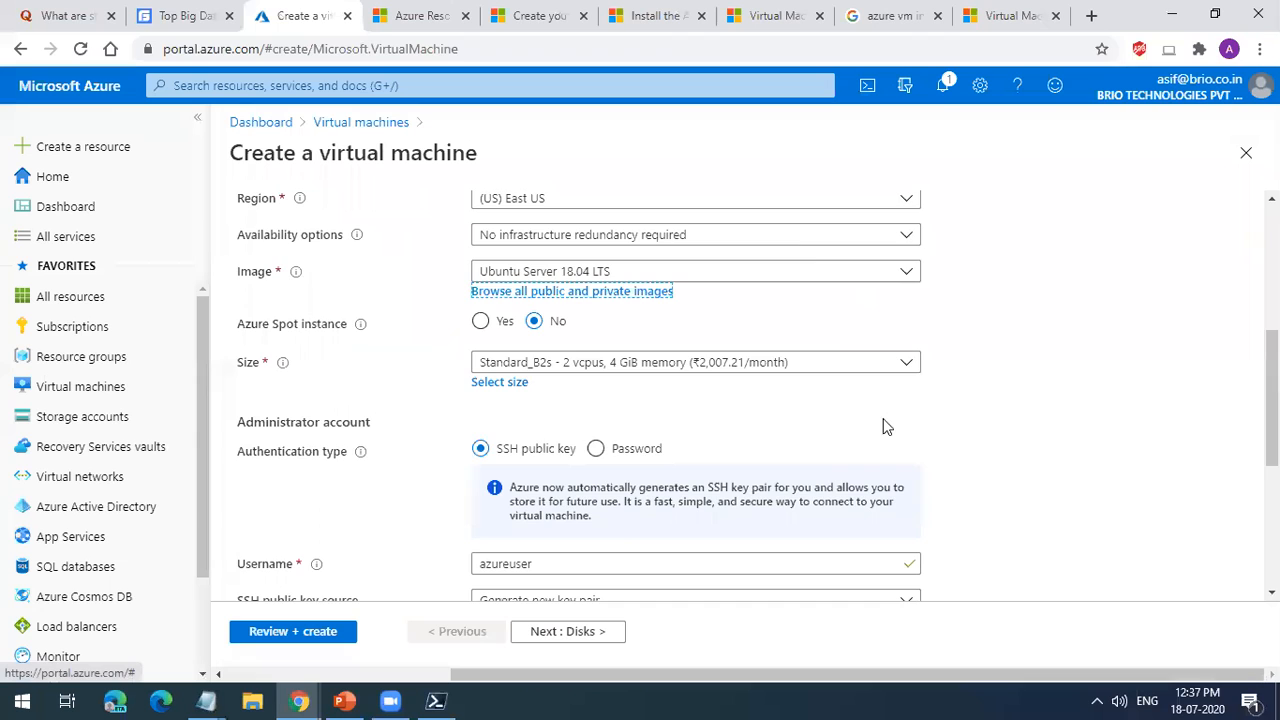
Step: Set the virtual machine's image to Windows Server 2016 Datacenter
scroll(603, 394, "up", 2)
left_click(646, 463)
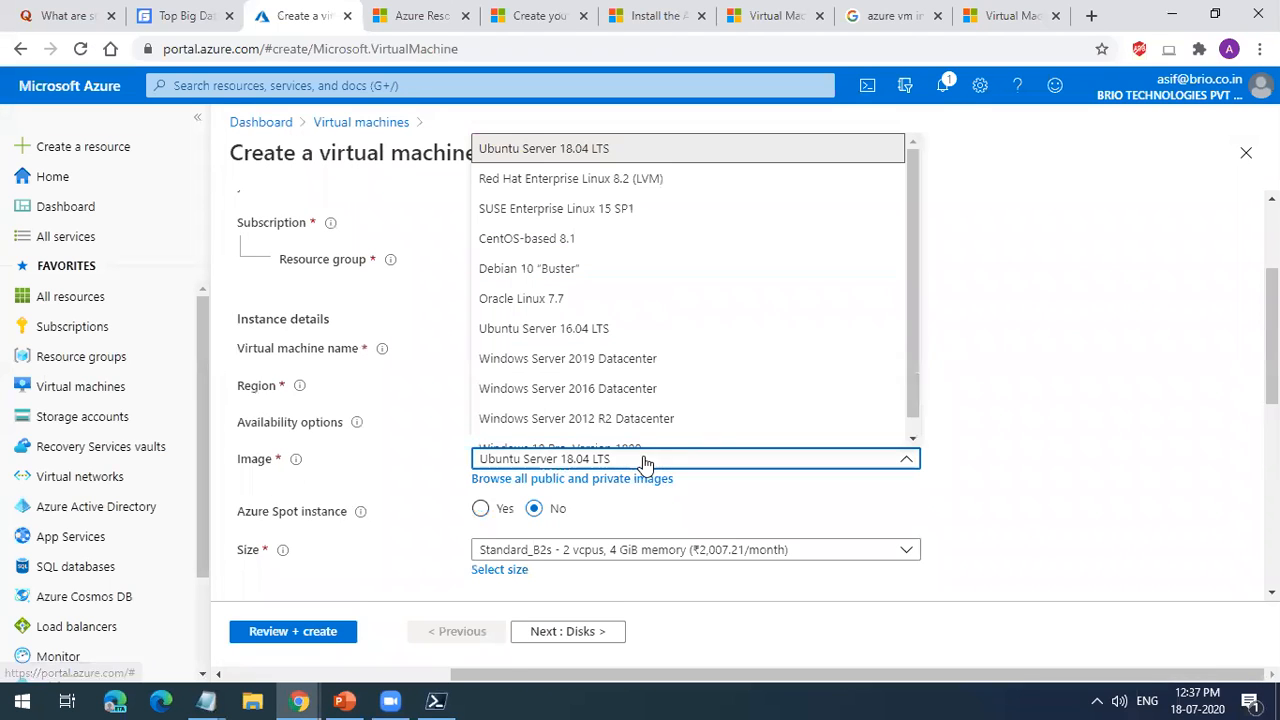
scroll(660, 342, "down", 1)
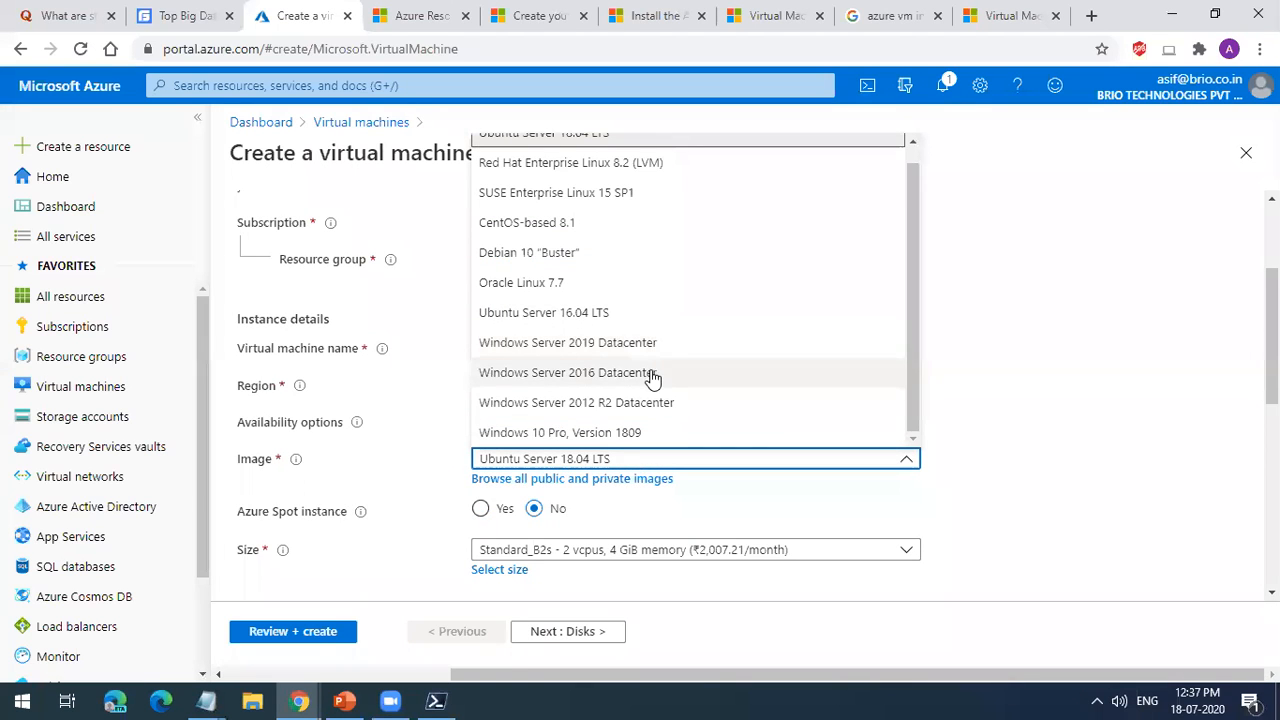
left_click(652, 376)
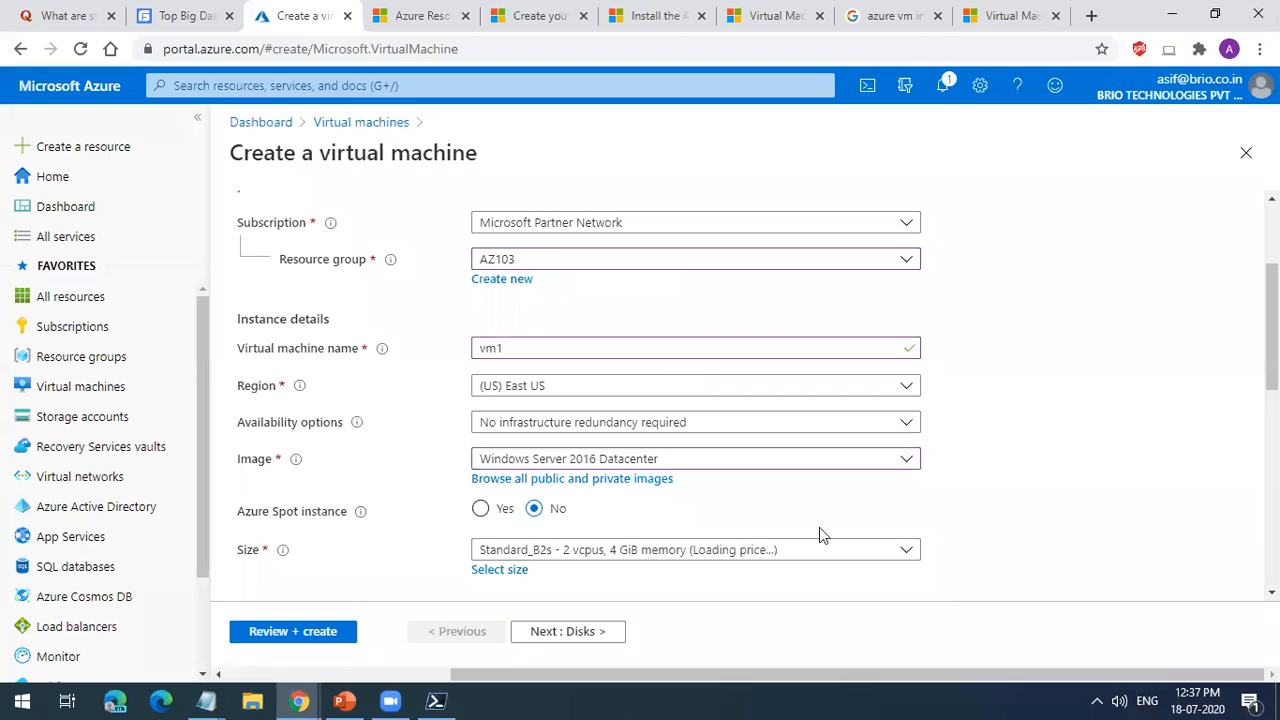
left_click(581, 462)
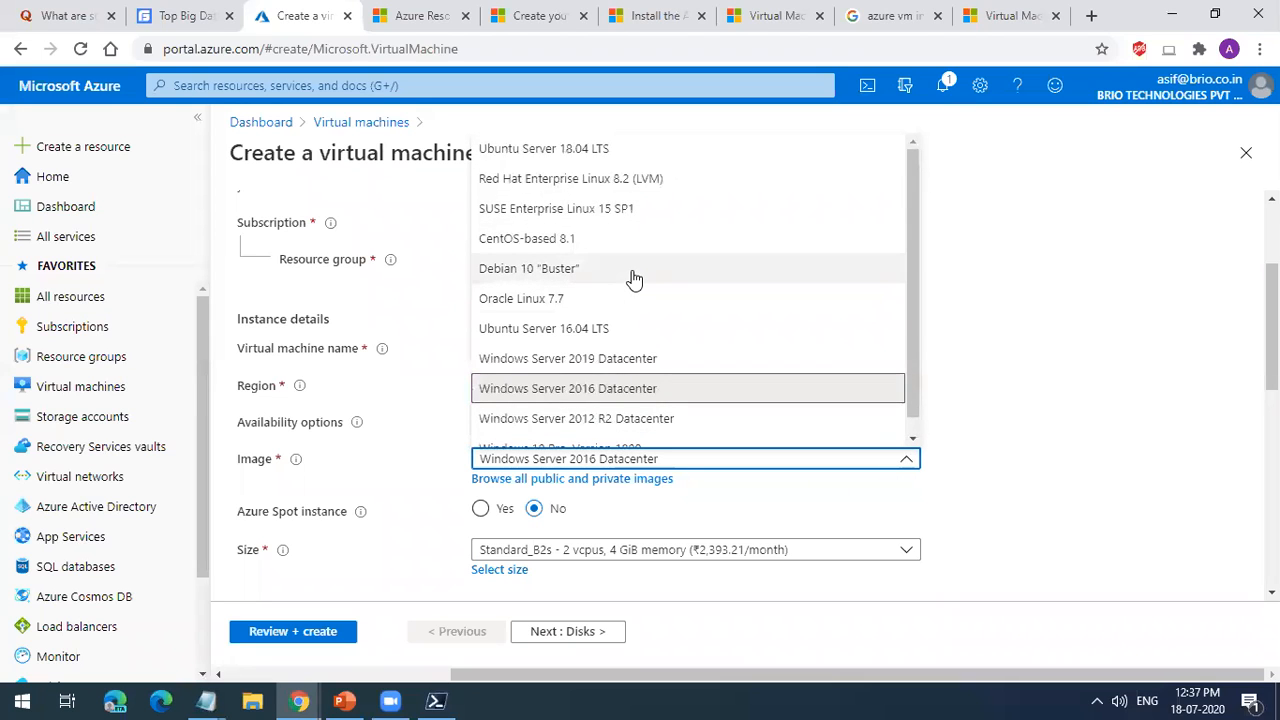
left_click(620, 389)
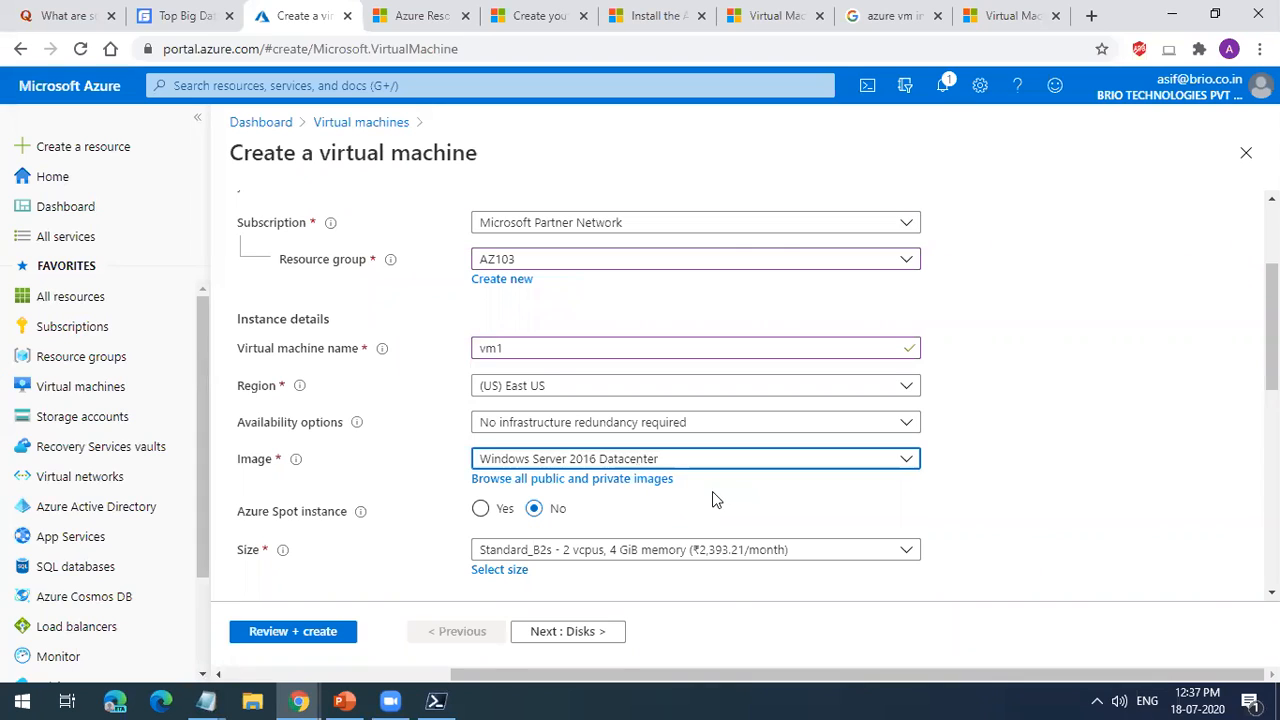
Step: Open the VM size selection, look through the suggested sizes and check the vCPUs filter options without applying any
scroll(712, 491, "down", 1)
left_click(620, 456)
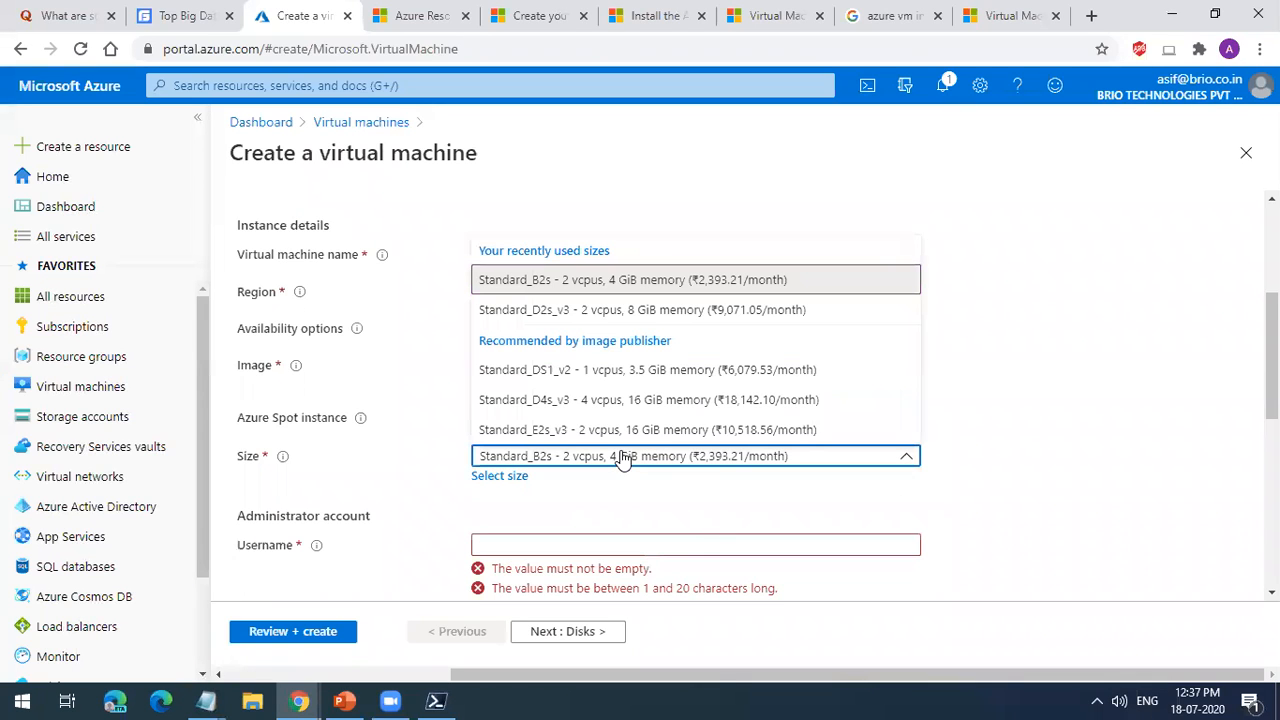
left_click(512, 478)
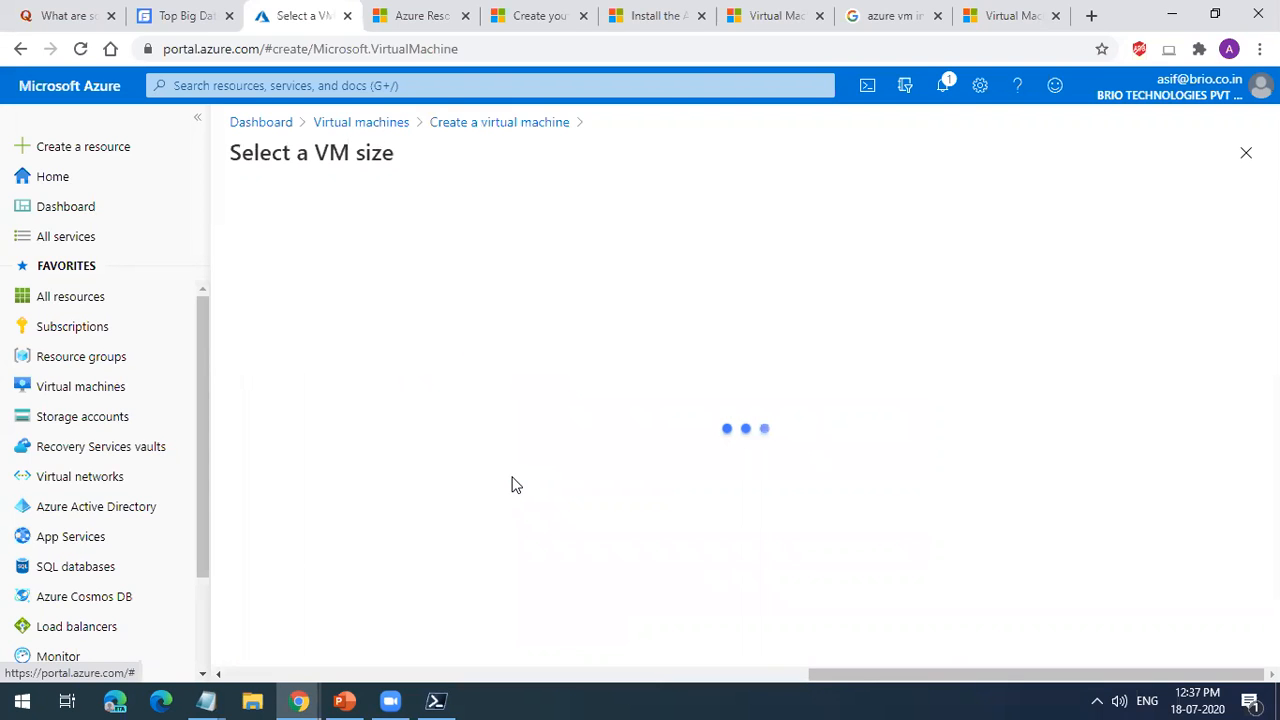
scroll(512, 420, "down", 3)
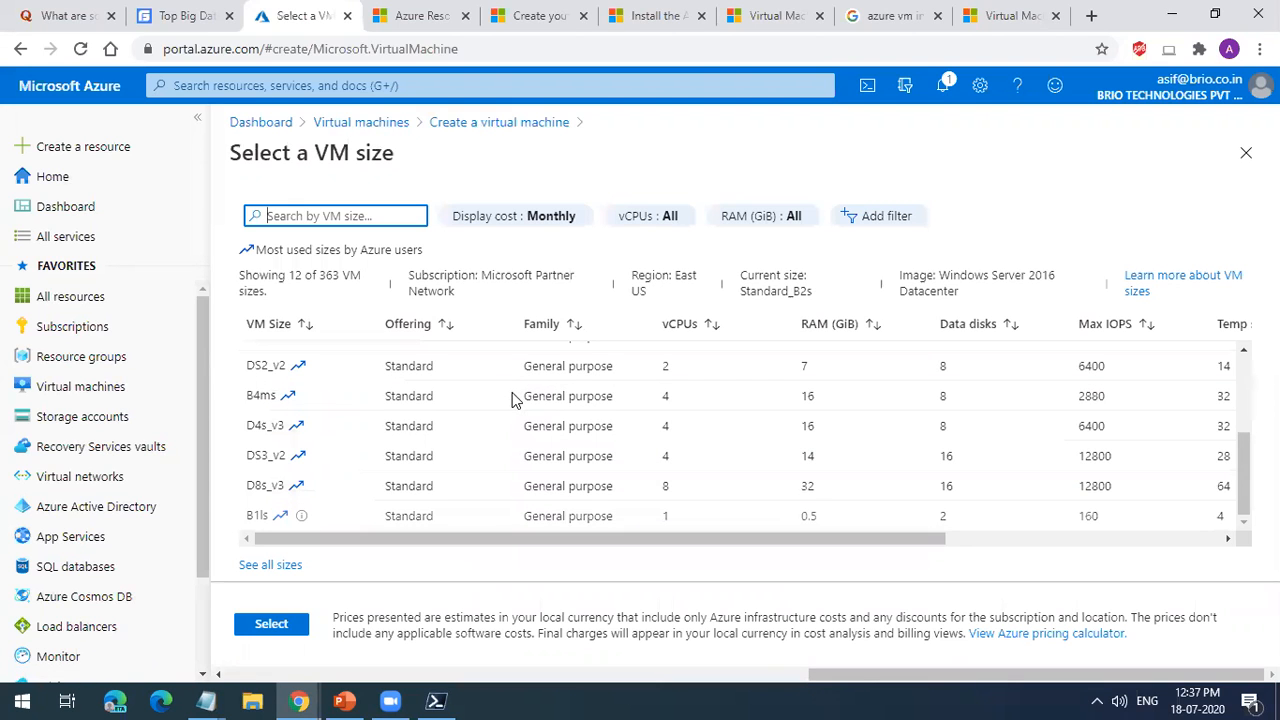
scroll(545, 445, "up", 3)
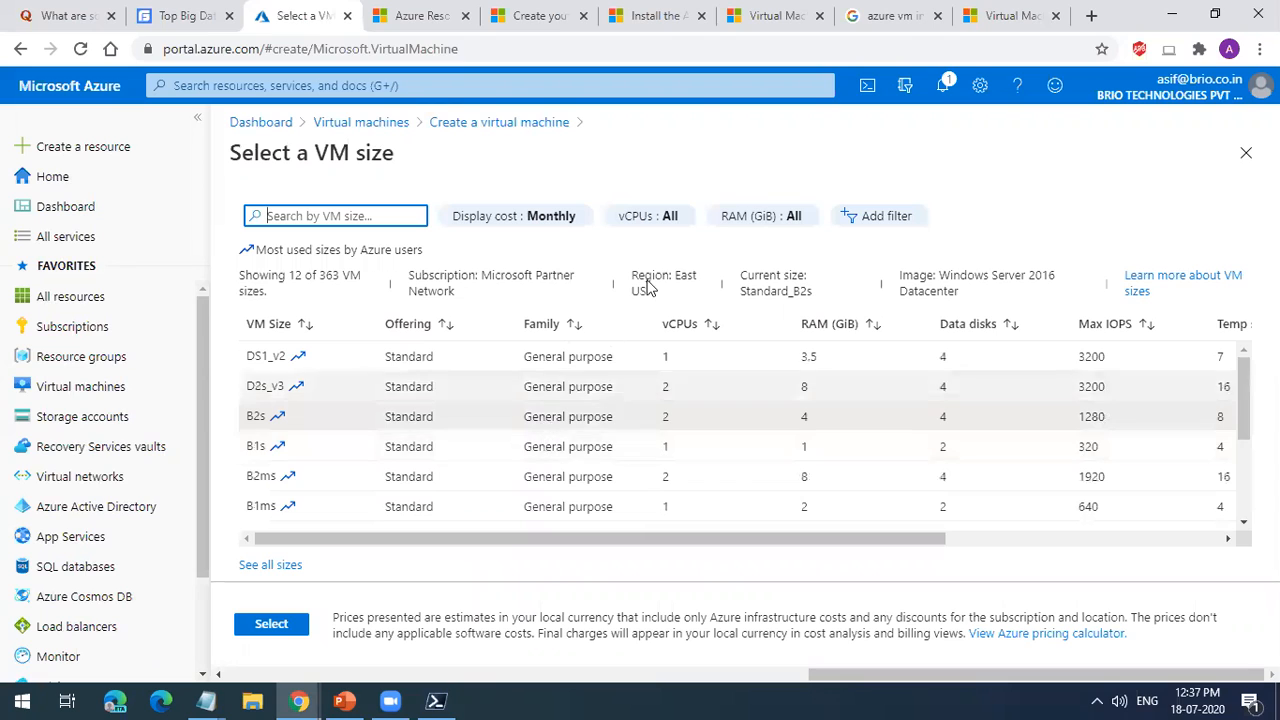
left_click(679, 224)
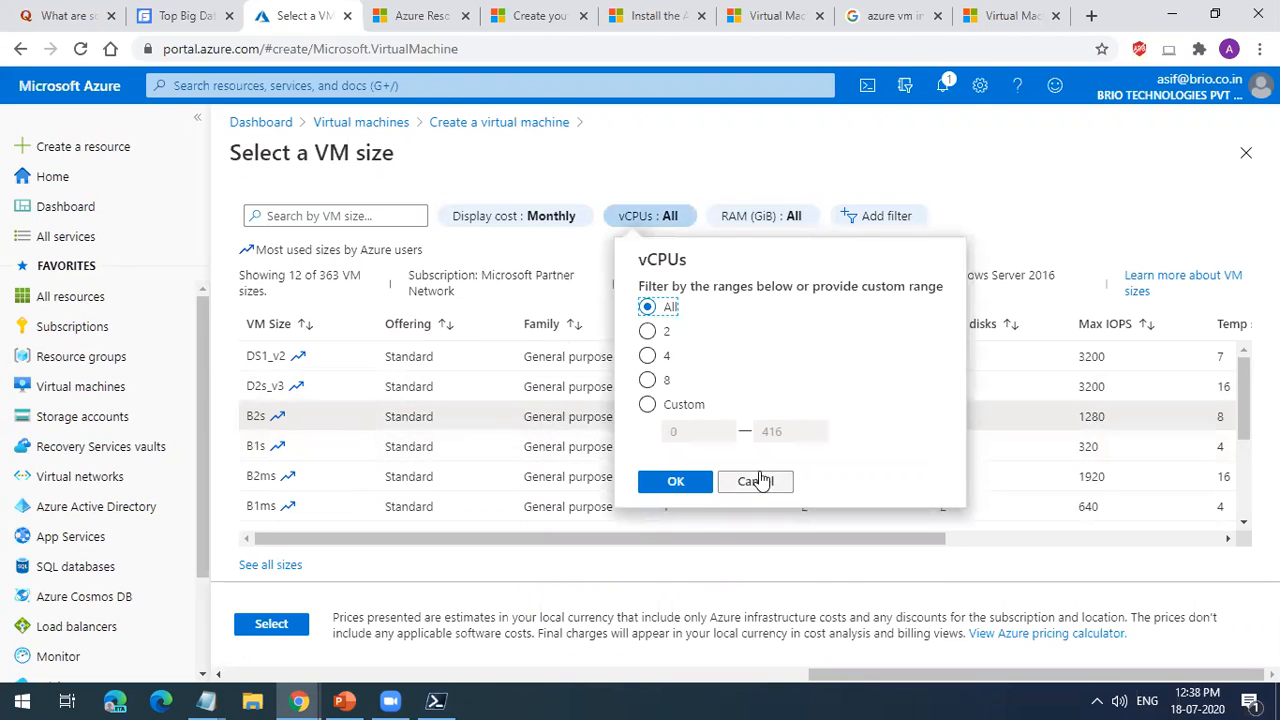
left_click(757, 479)
Step: Expand the size list to all VM sizes and look through it to the end
scroll(677, 463, "down", 5)
left_click(280, 565)
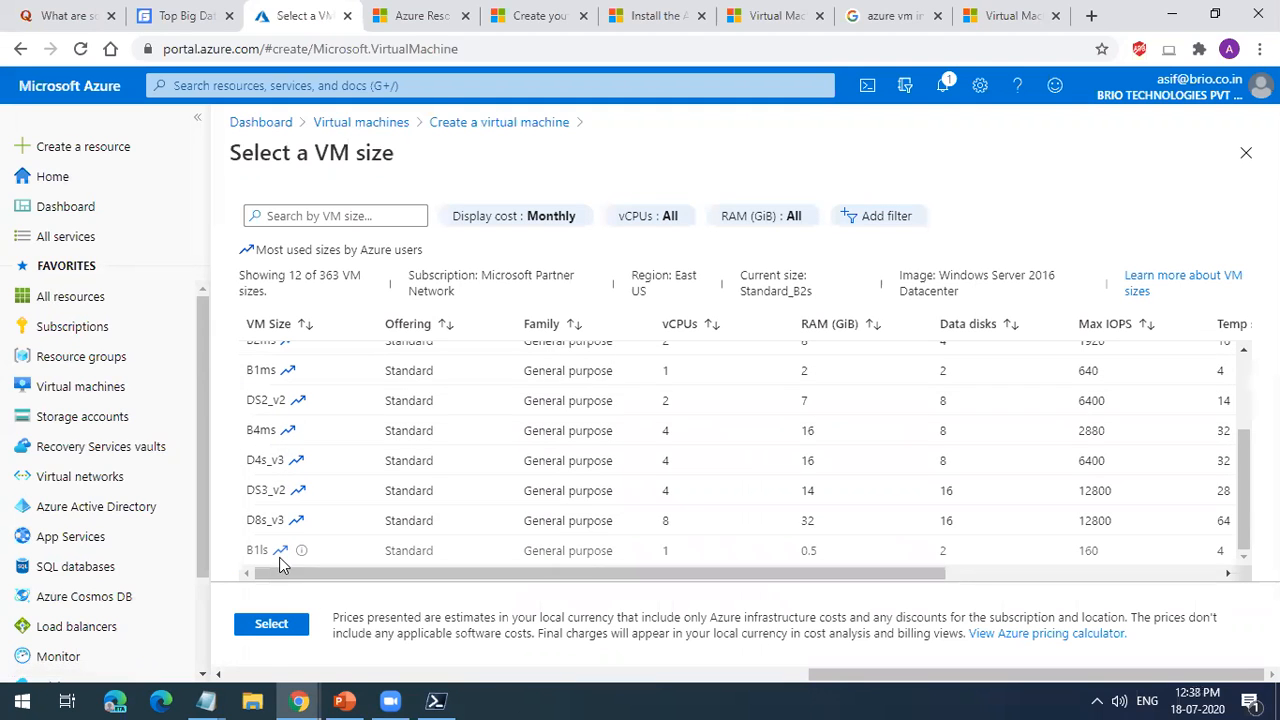
scroll(1180, 441, "up", 5)
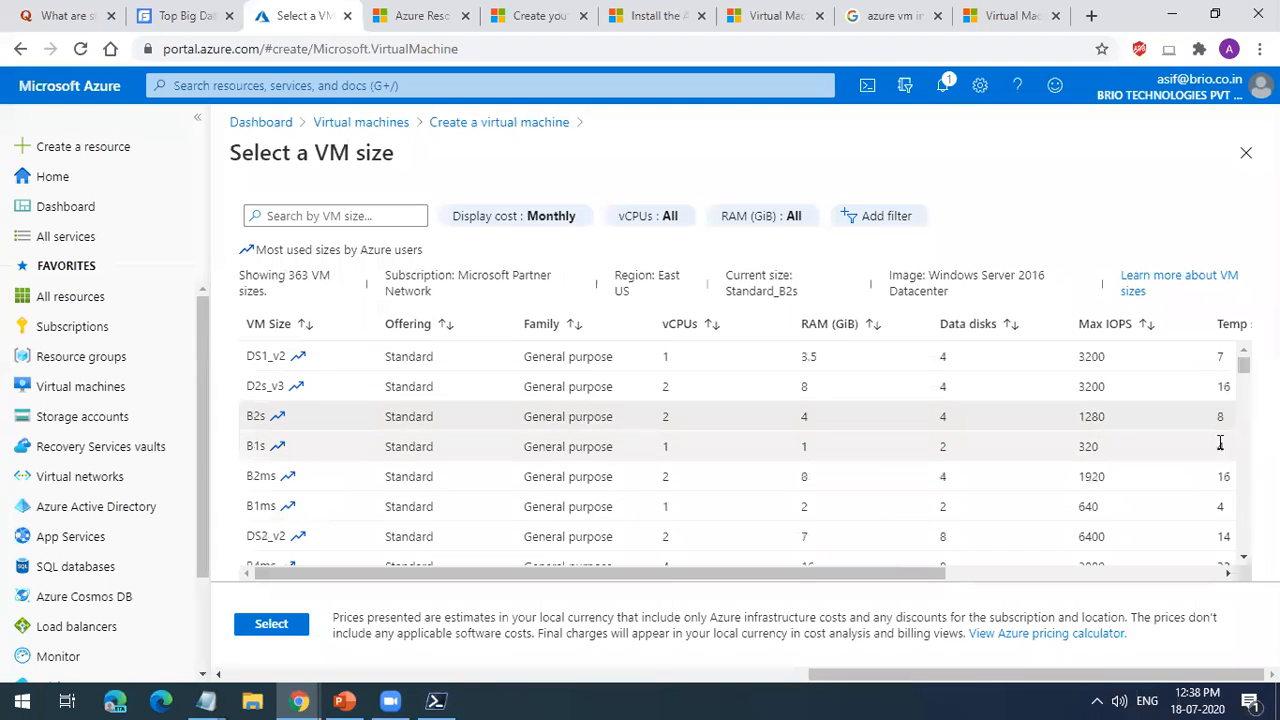
left_click_drag(1244, 367, 1244, 541)
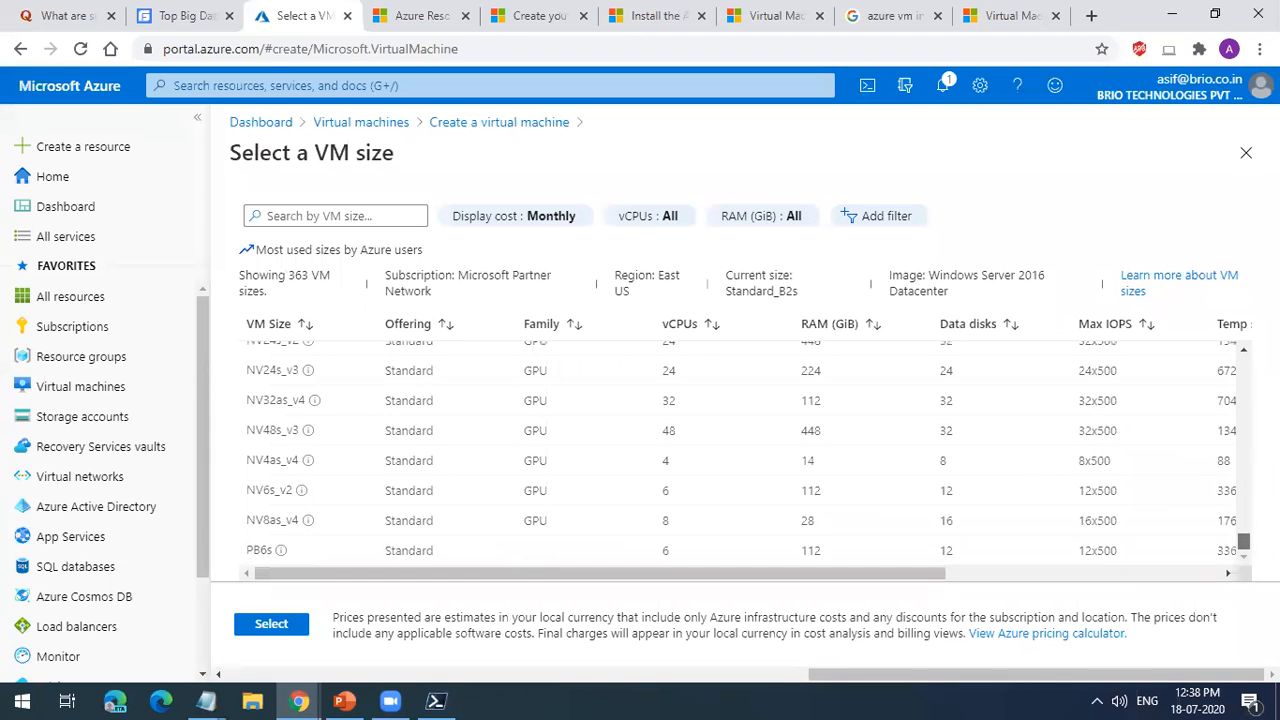
Step: Close the Google search and both Virtual Machines pages, and open the bookmarked Azure Pricing calculator in a new tab
left_click(1058, 16)
left_click(1058, 16)
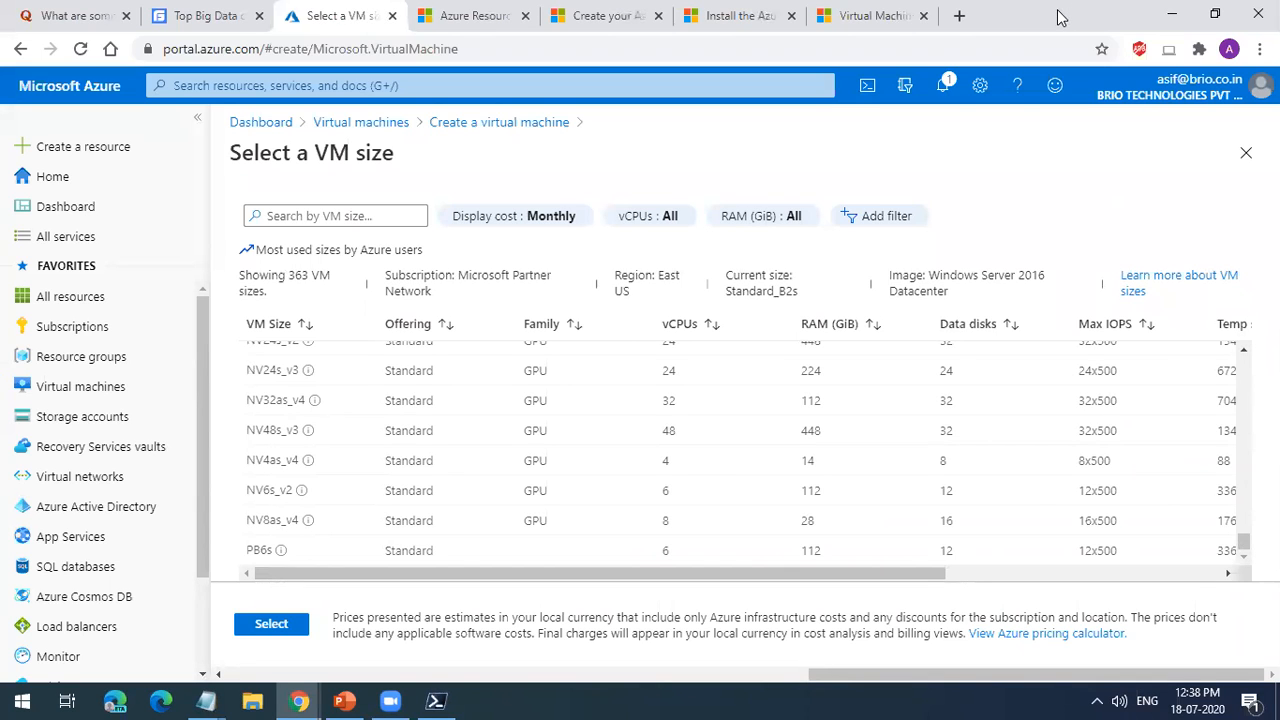
left_click(959, 16)
left_click(924, 16)
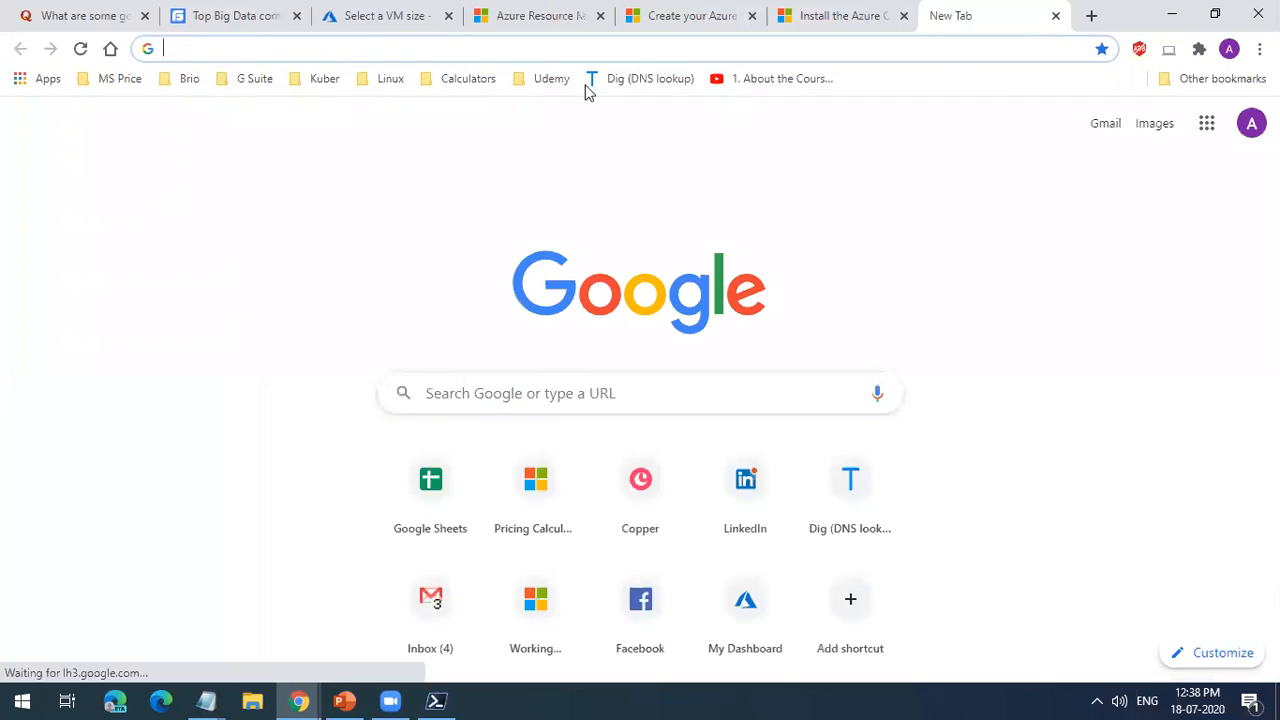
left_click(483, 80)
left_click(491, 117)
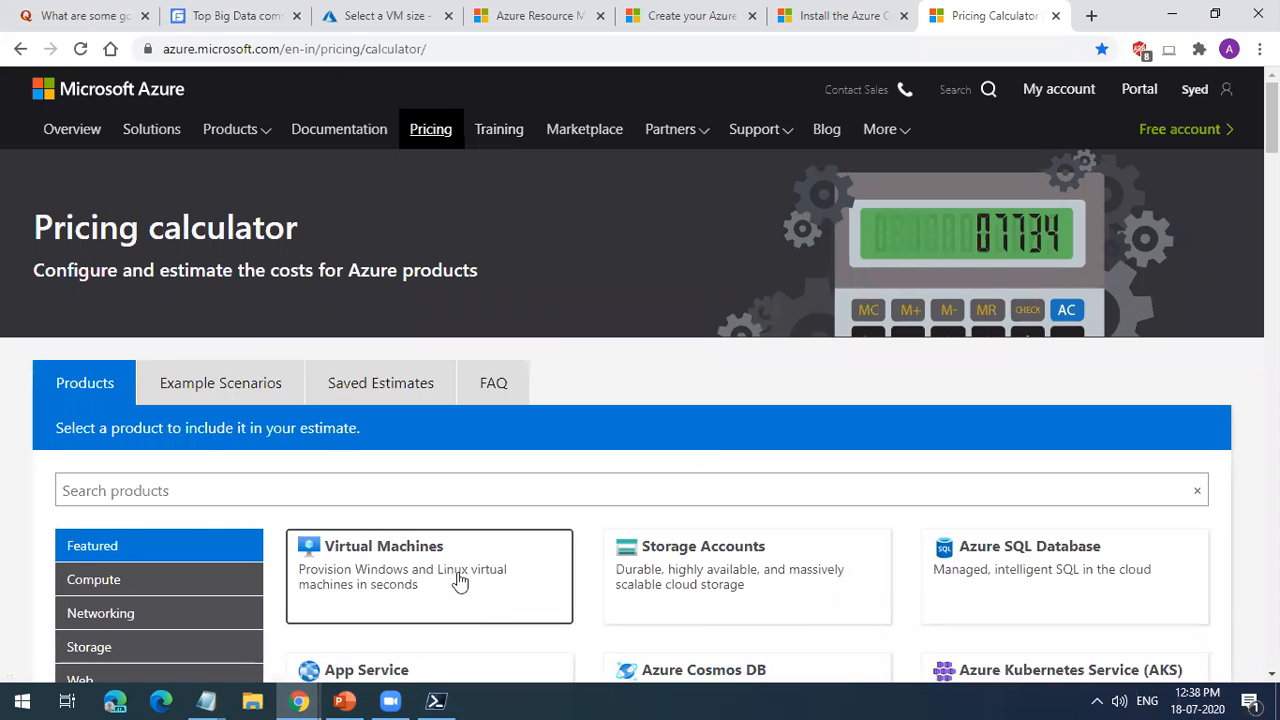
Step: Add a Virtual Machines product to the estimate, open its configuration and set the region to East US
left_click(368, 553)
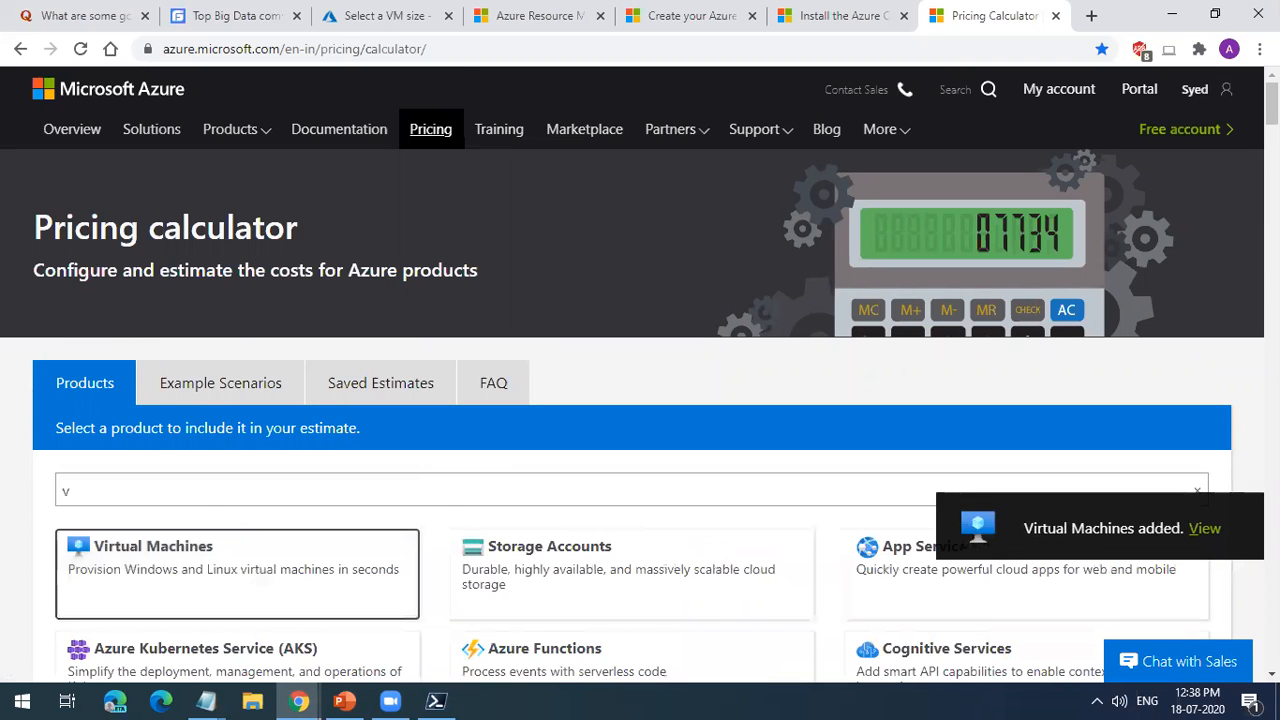
left_click(1200, 529)
left_click(259, 214)
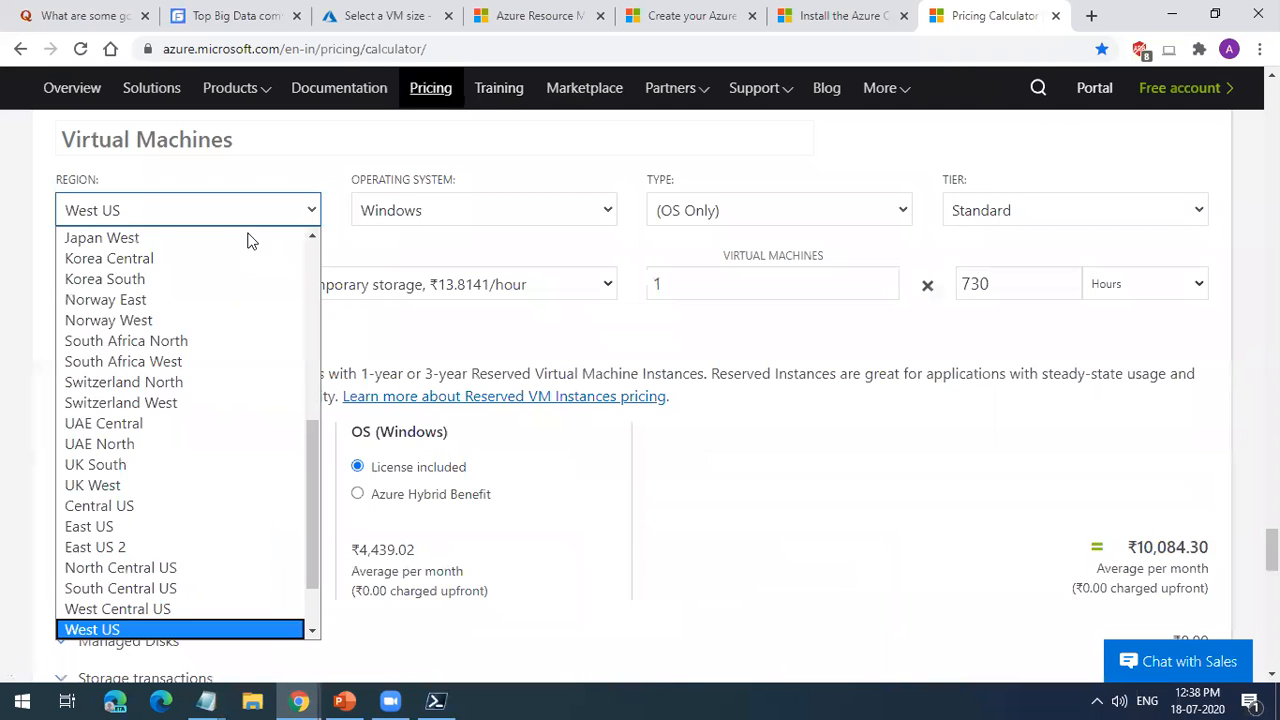
scroll(191, 343, "up", 10)
scroll(163, 401, "down", 3)
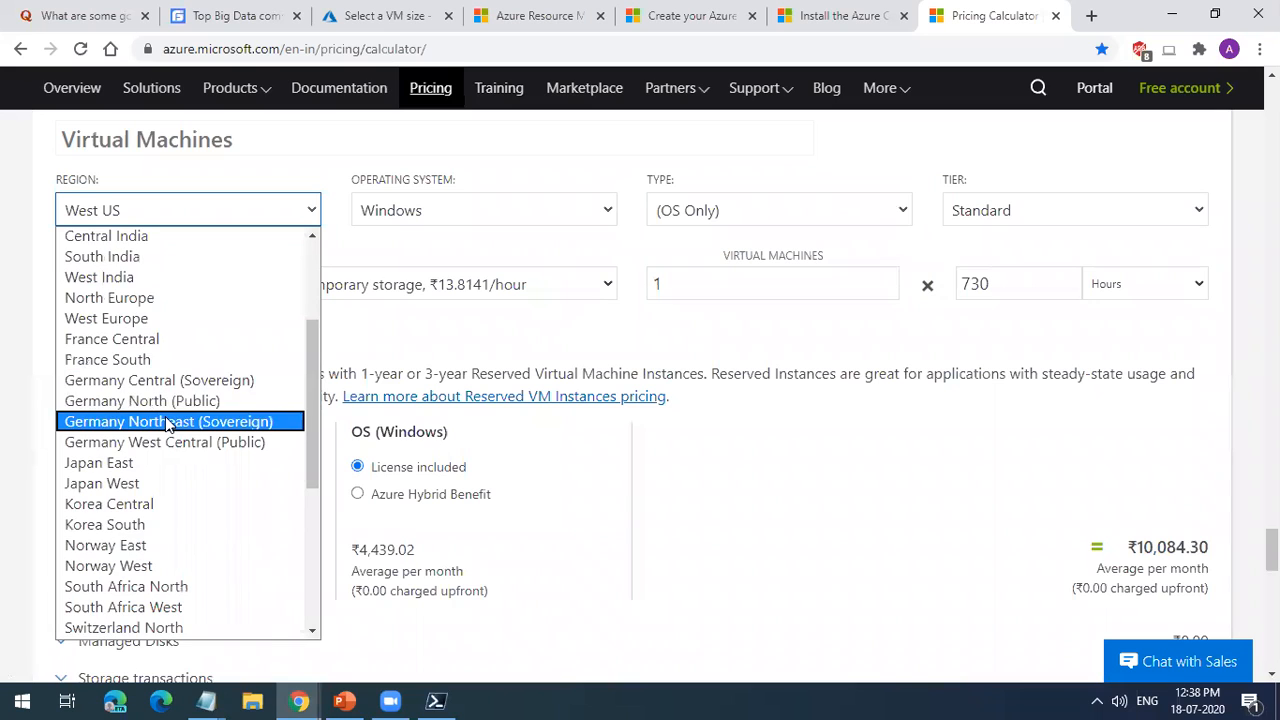
key("e")
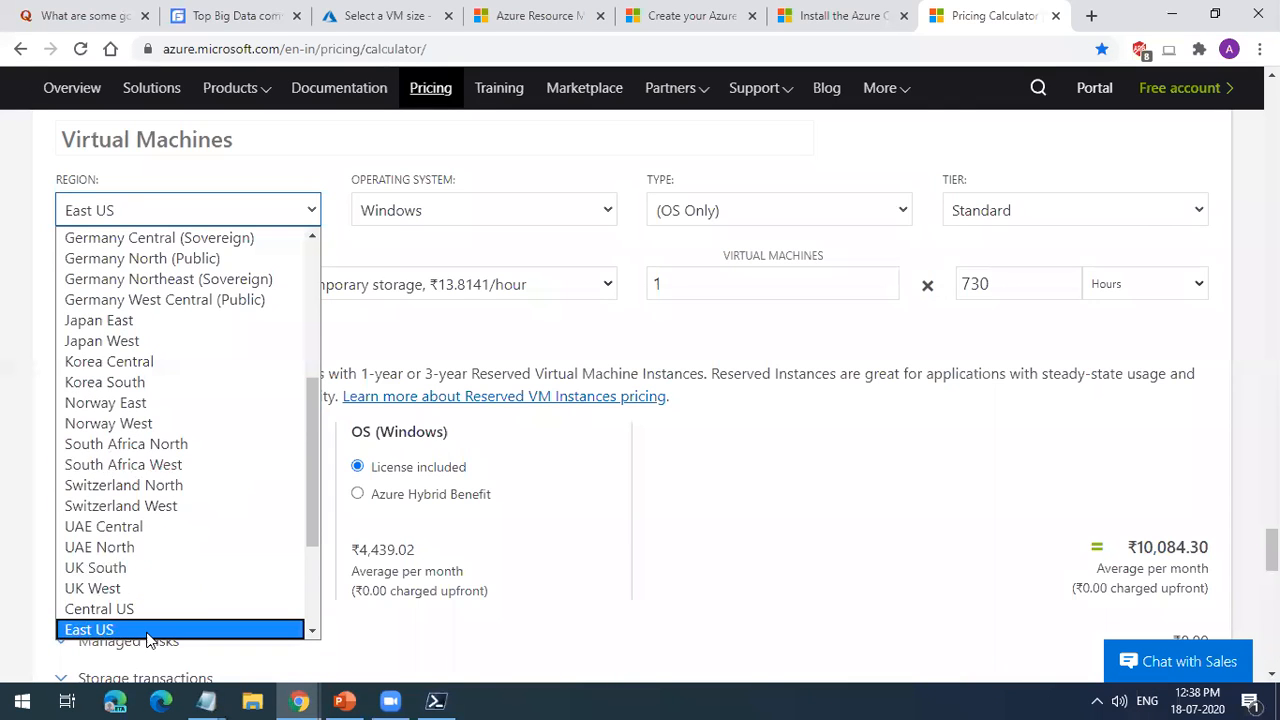
key("Return")
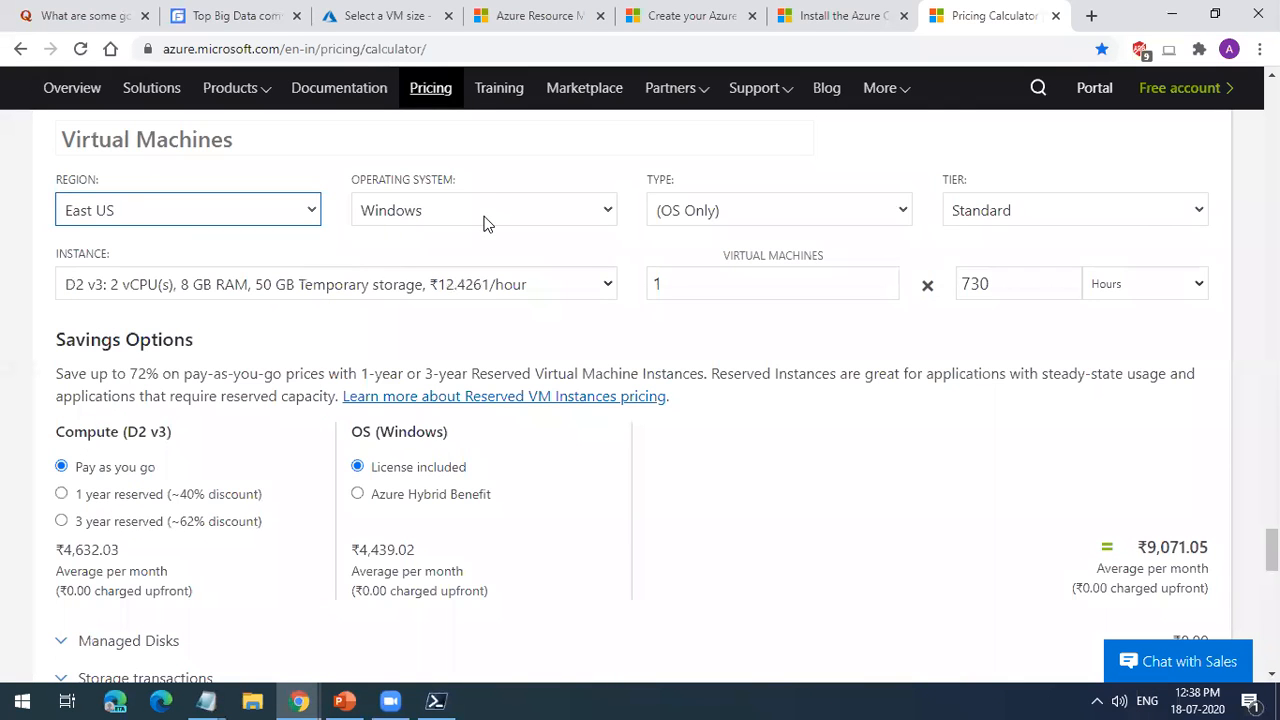
Step: Set the instance to B2MS with 2 vCPUs, 8 GB RAM and 16 GB temporary storage, and check its monthly price
left_click(185, 290)
scroll(160, 432, "up", 5)
scroll(153, 428, "up", 5)
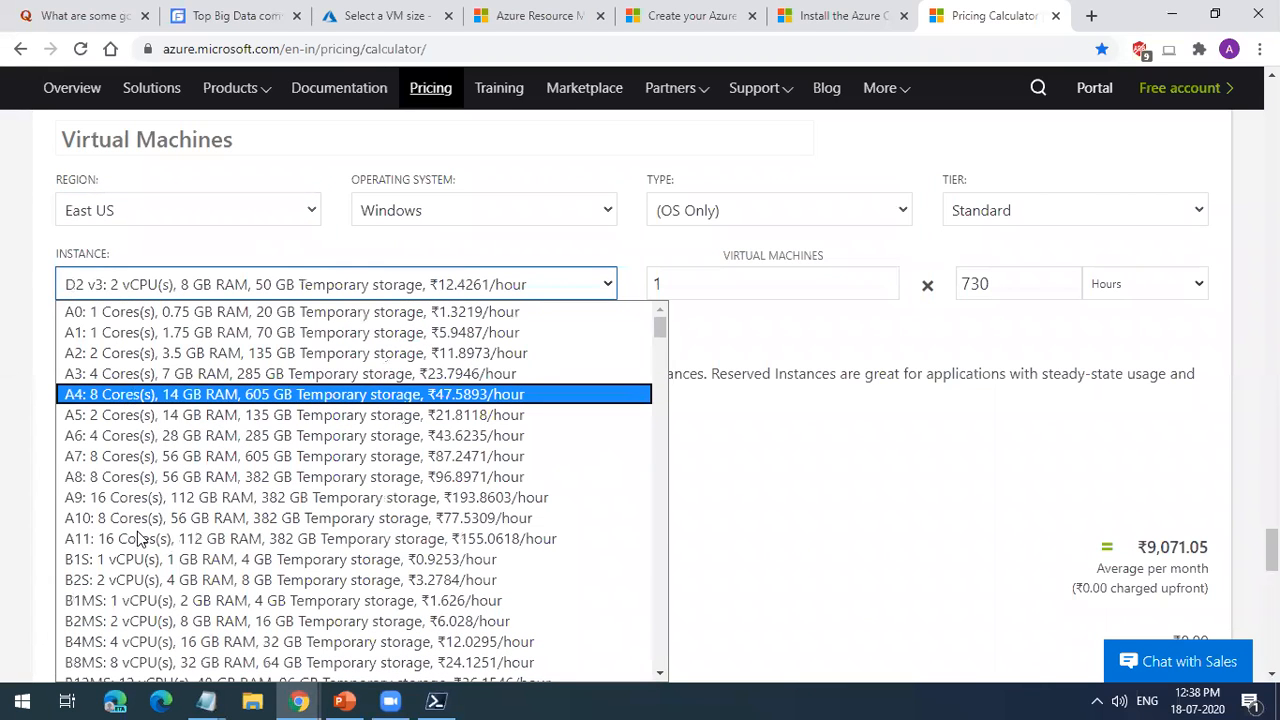
left_click(141, 631)
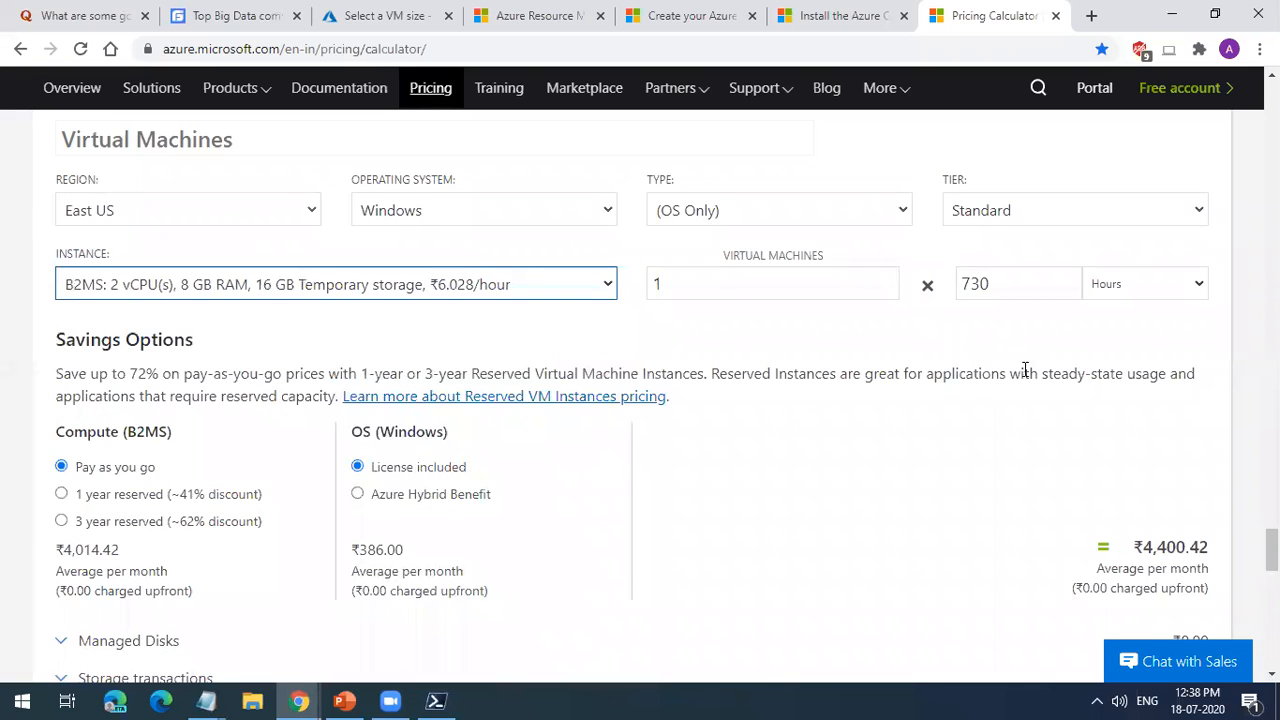
left_click_drag(1006, 286, 955, 290)
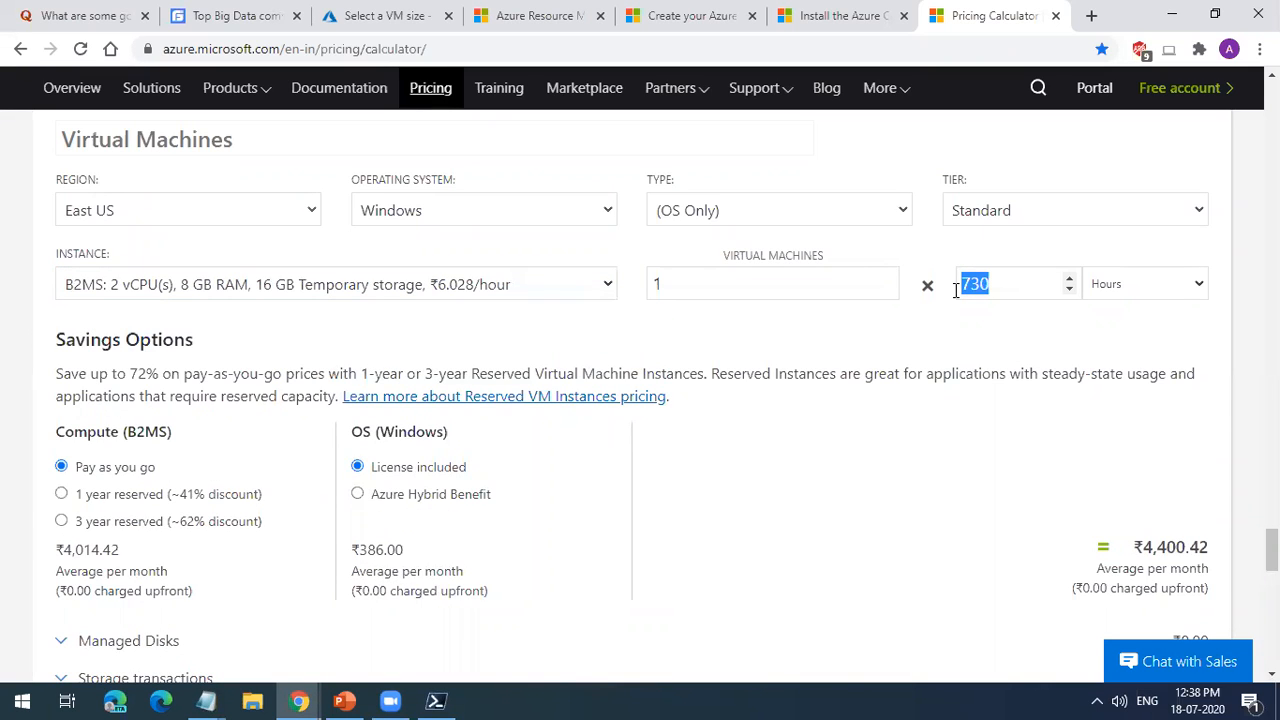
left_click_drag(1143, 545, 1207, 548)
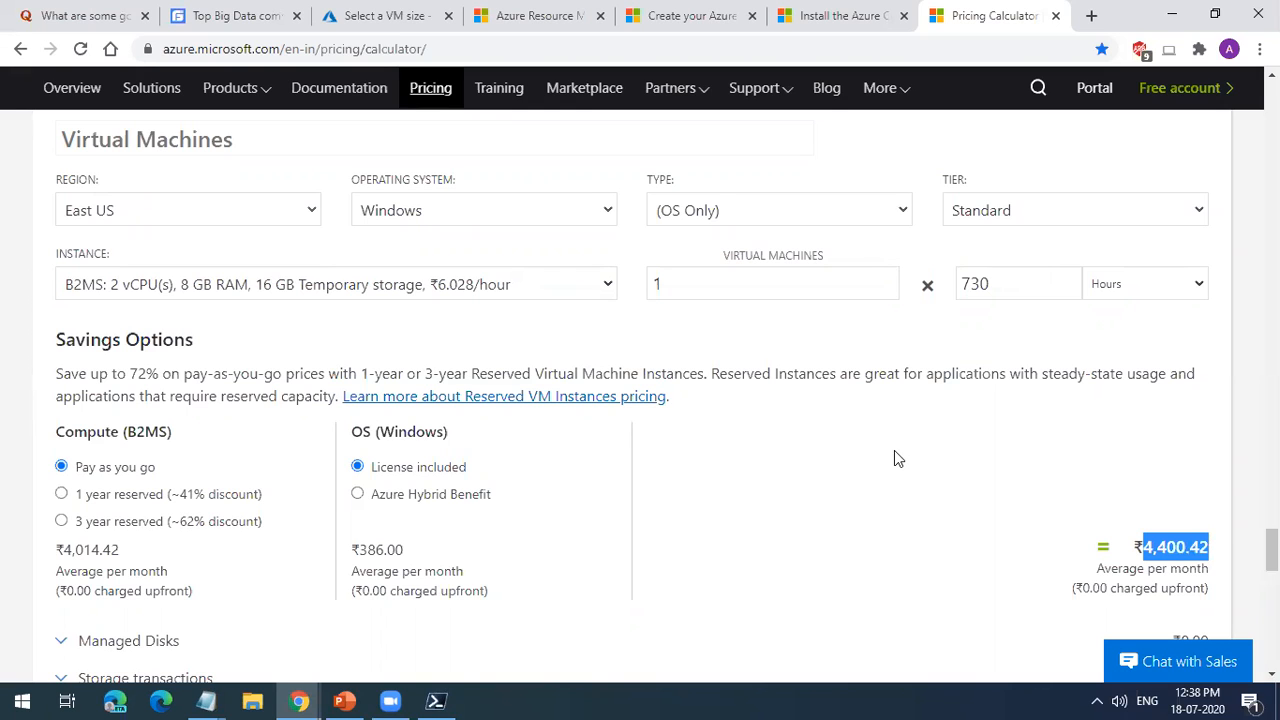
Step: Add one Standard HDD managed disk of size S20 (512 GiB) and check the resulting monthly cost
scroll(363, 408, "down", 2)
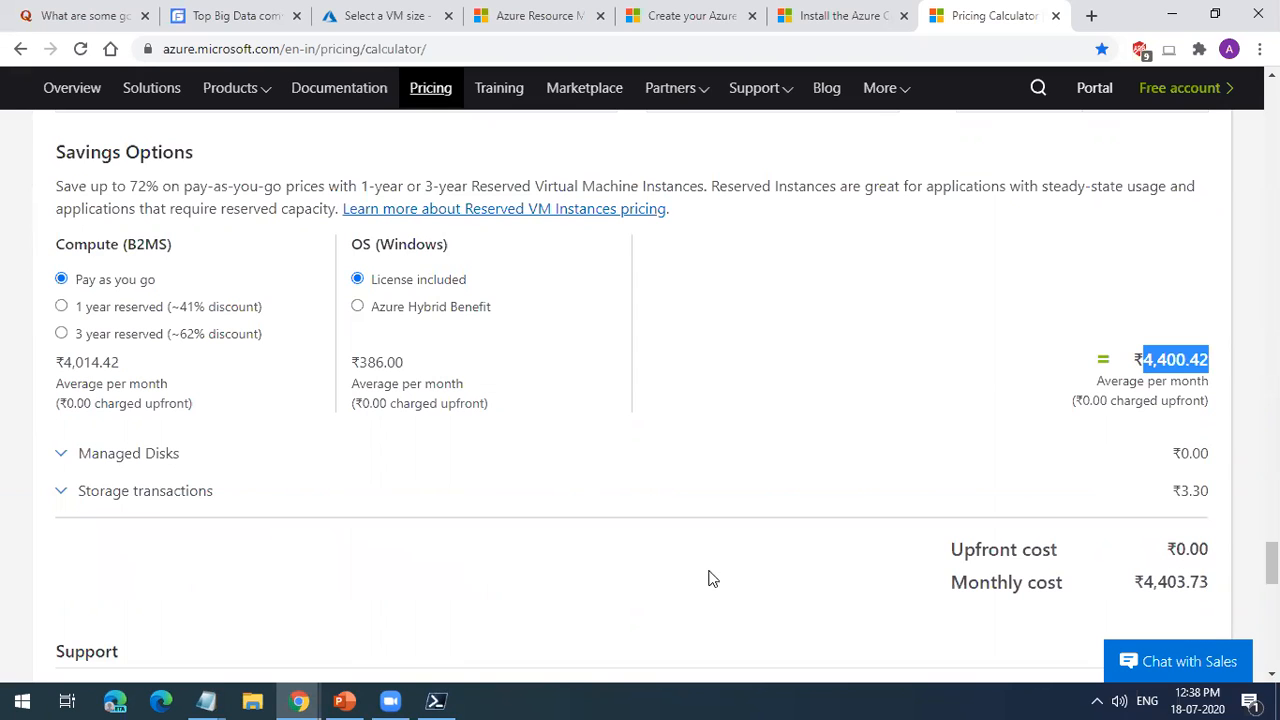
left_click(168, 455)
scroll(165, 452, "down", 2)
left_click(171, 340)
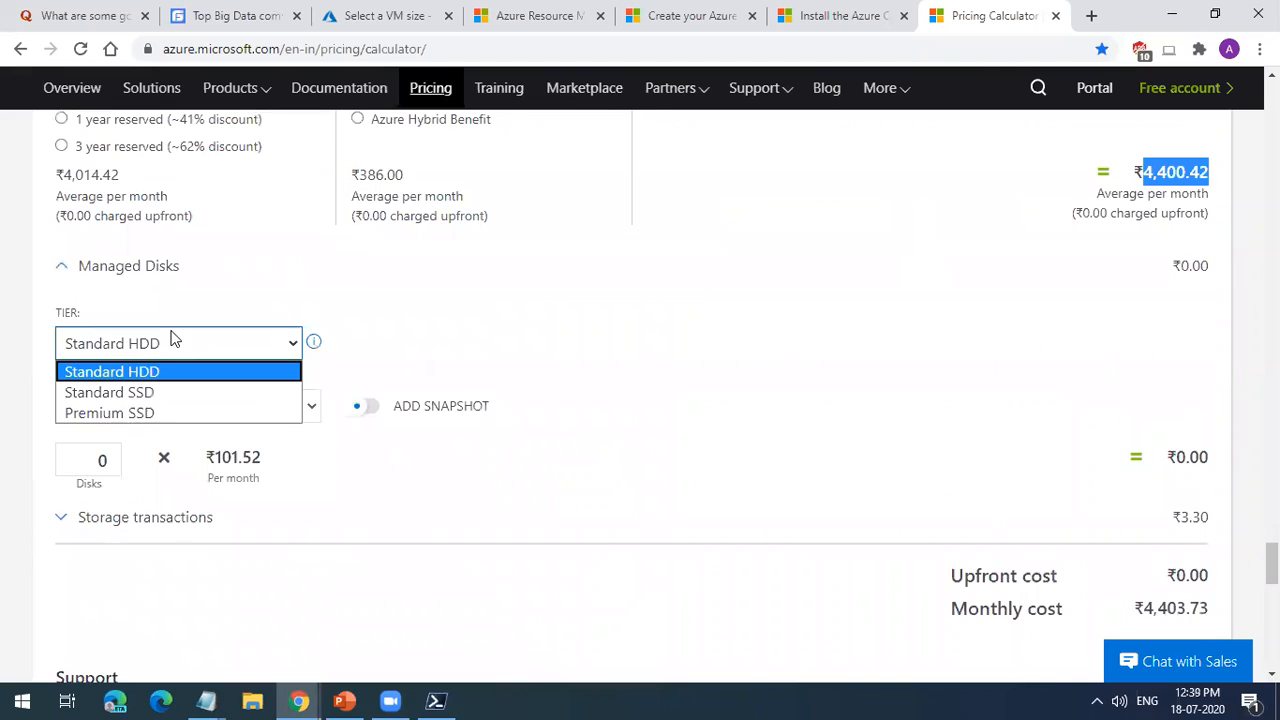
left_click(146, 372)
left_click(137, 406)
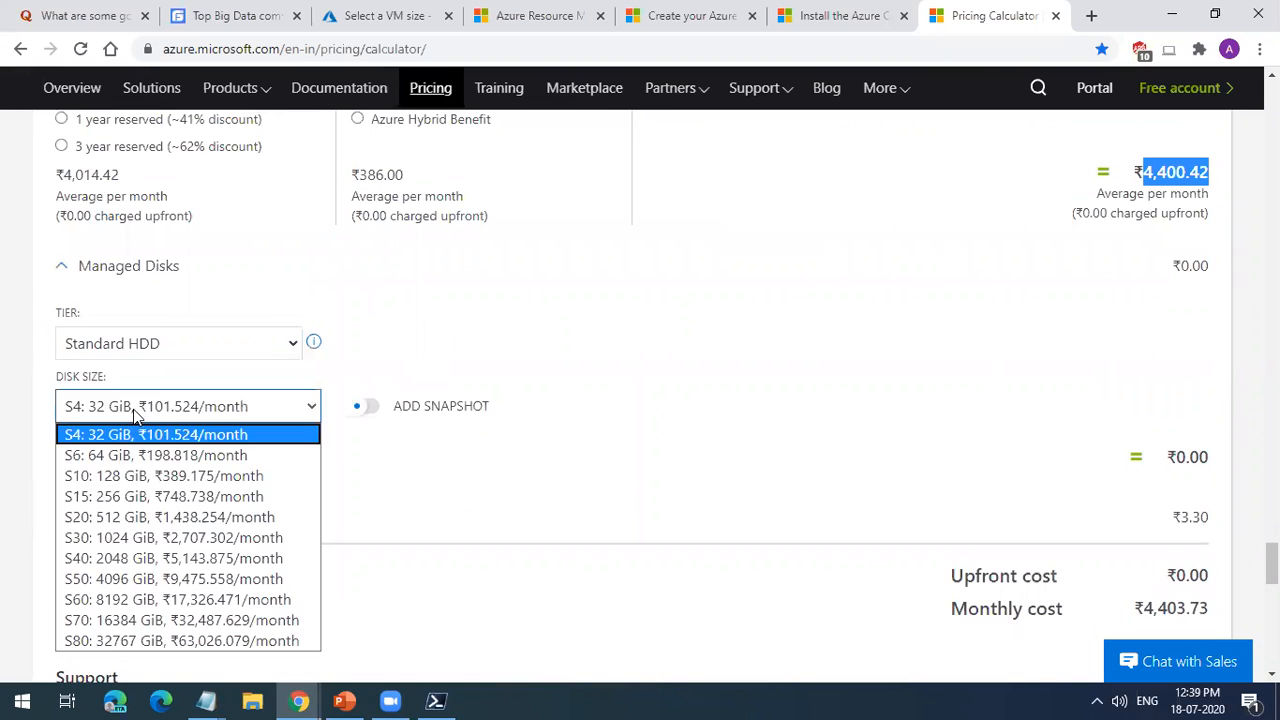
left_click(125, 518)
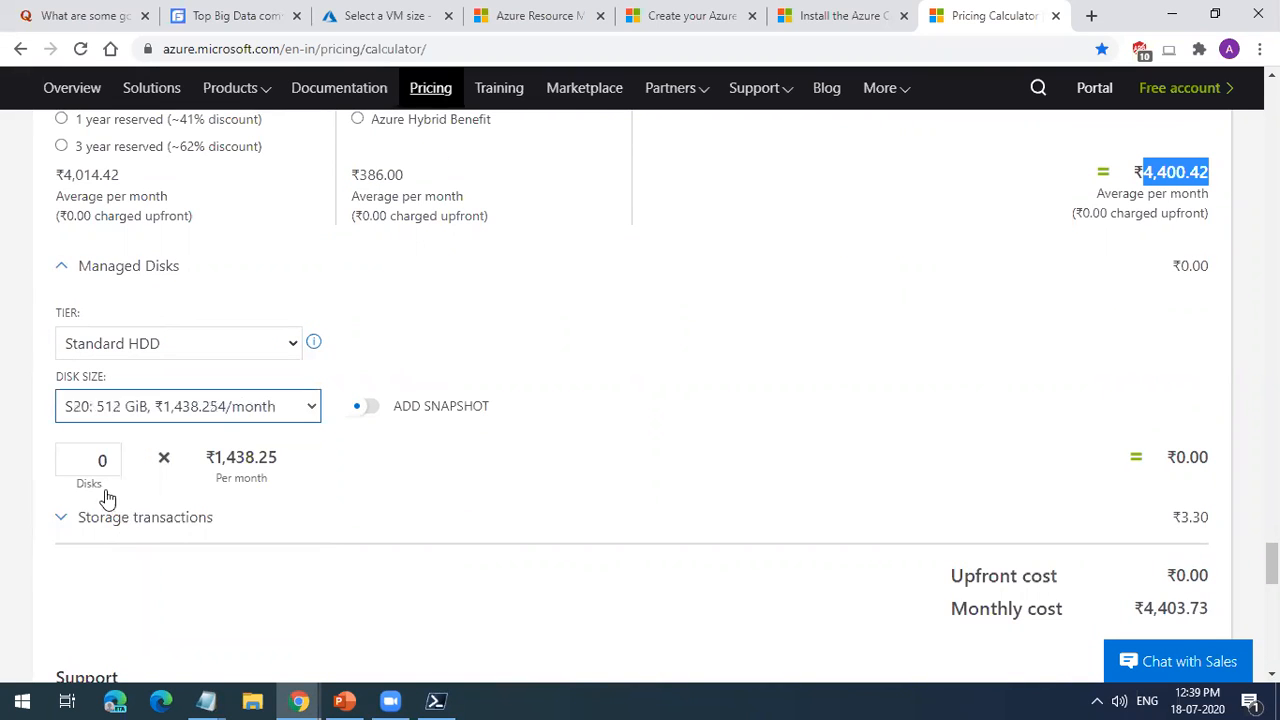
left_click(113, 455)
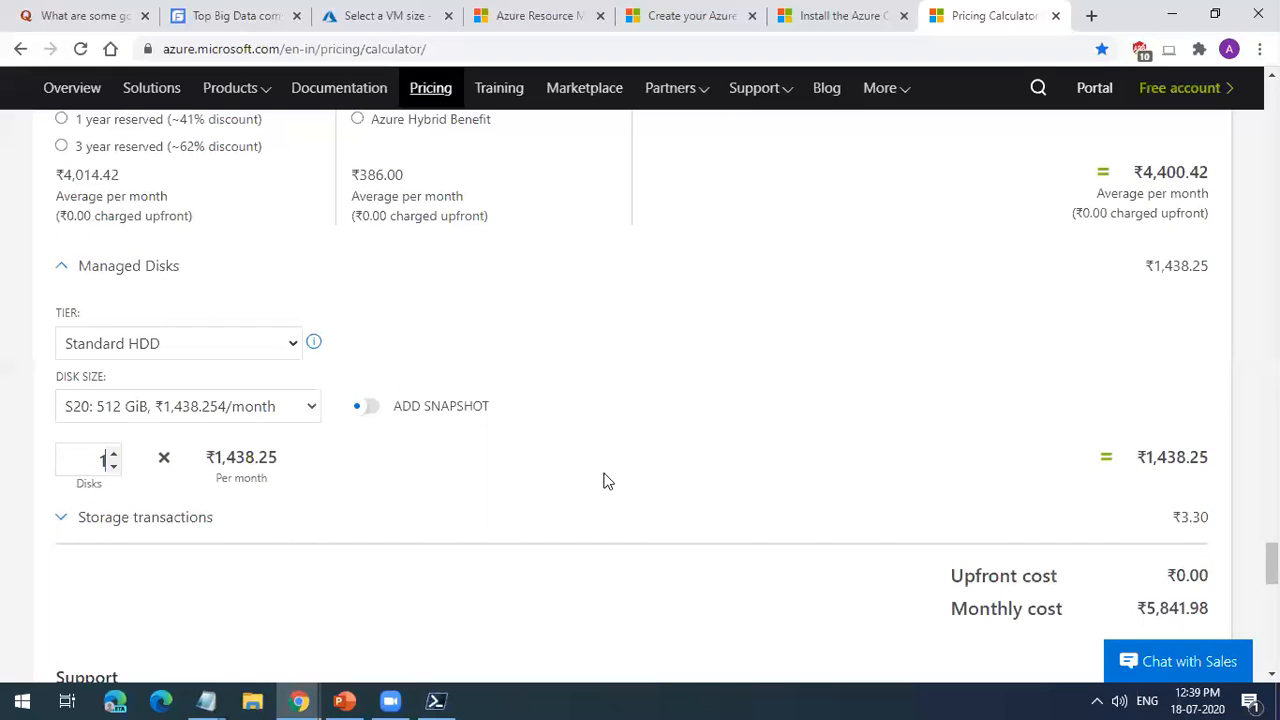
left_click_drag(1146, 457, 1199, 458)
scroll(1201, 484, "down", 1)
left_click_drag(1148, 514, 1210, 513)
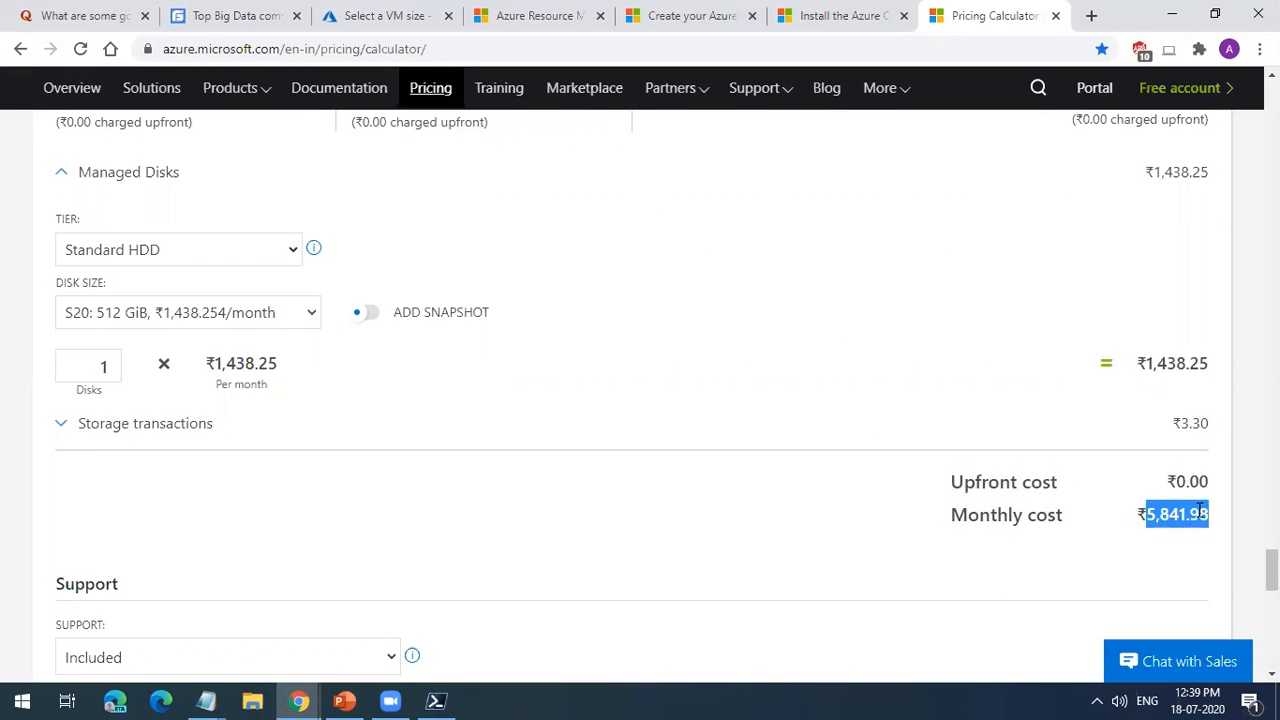
Step: Set the virtual machine's usage to 300 hours and check the monthly cost
scroll(557, 447, "up", 8)
scroll(557, 447, "down", 5)
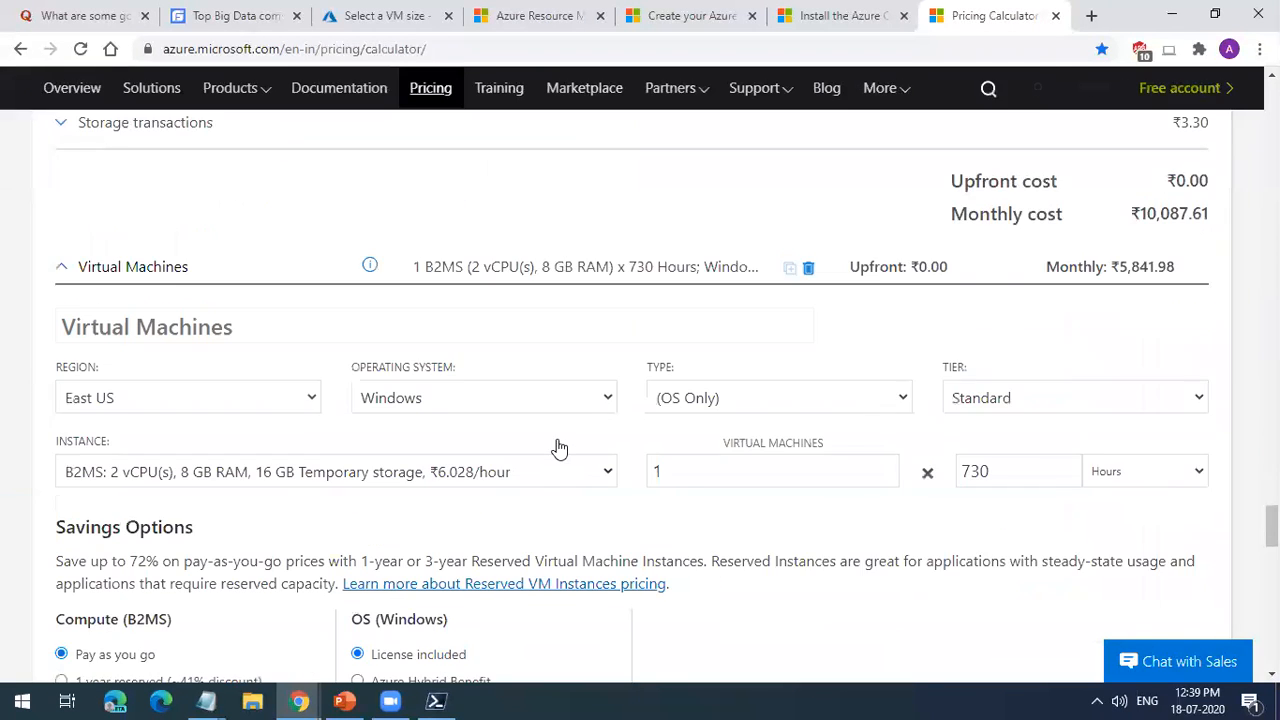
left_click_drag(1014, 285, 930, 284)
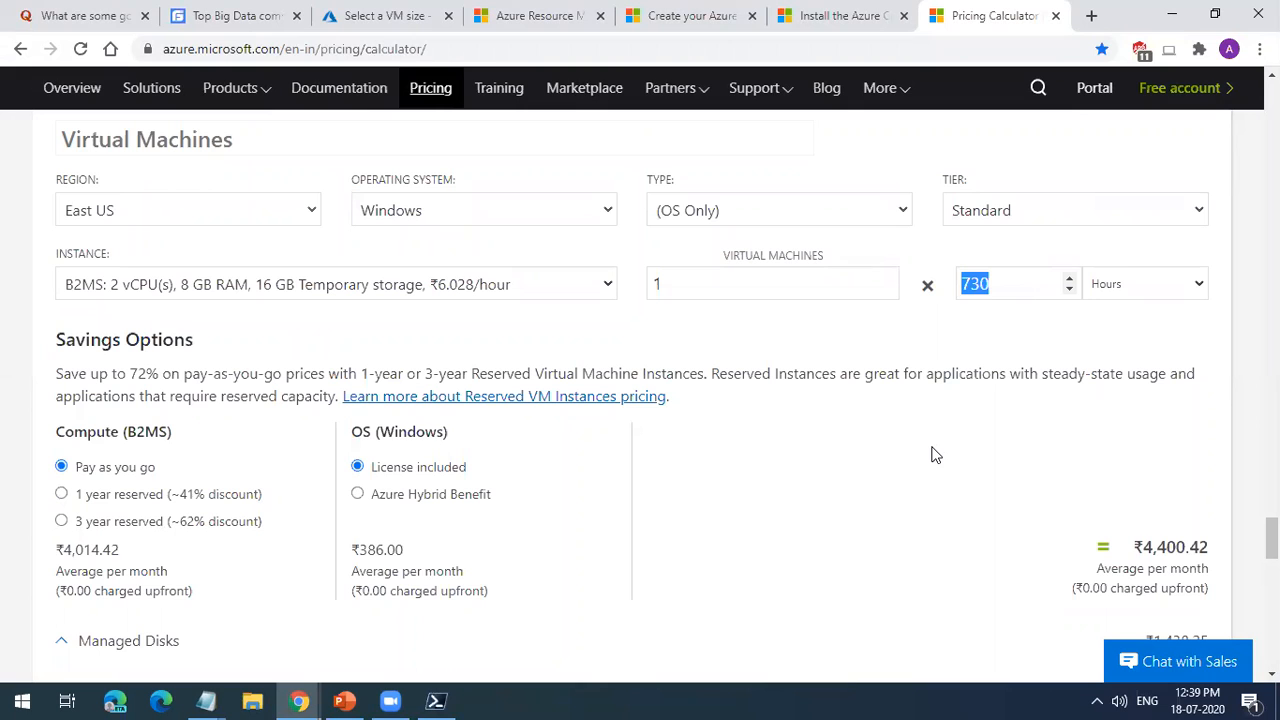
type("300")
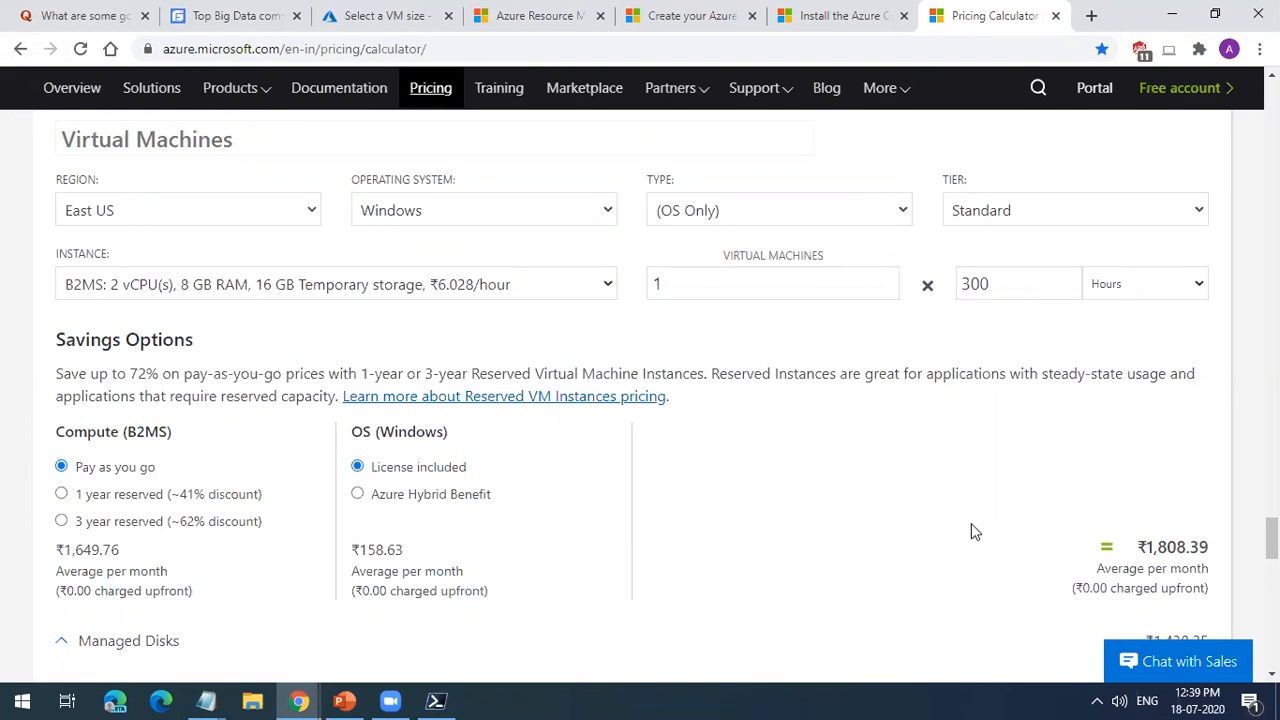
scroll(971, 523, "down", 5)
left_click_drag(1145, 425, 1203, 421)
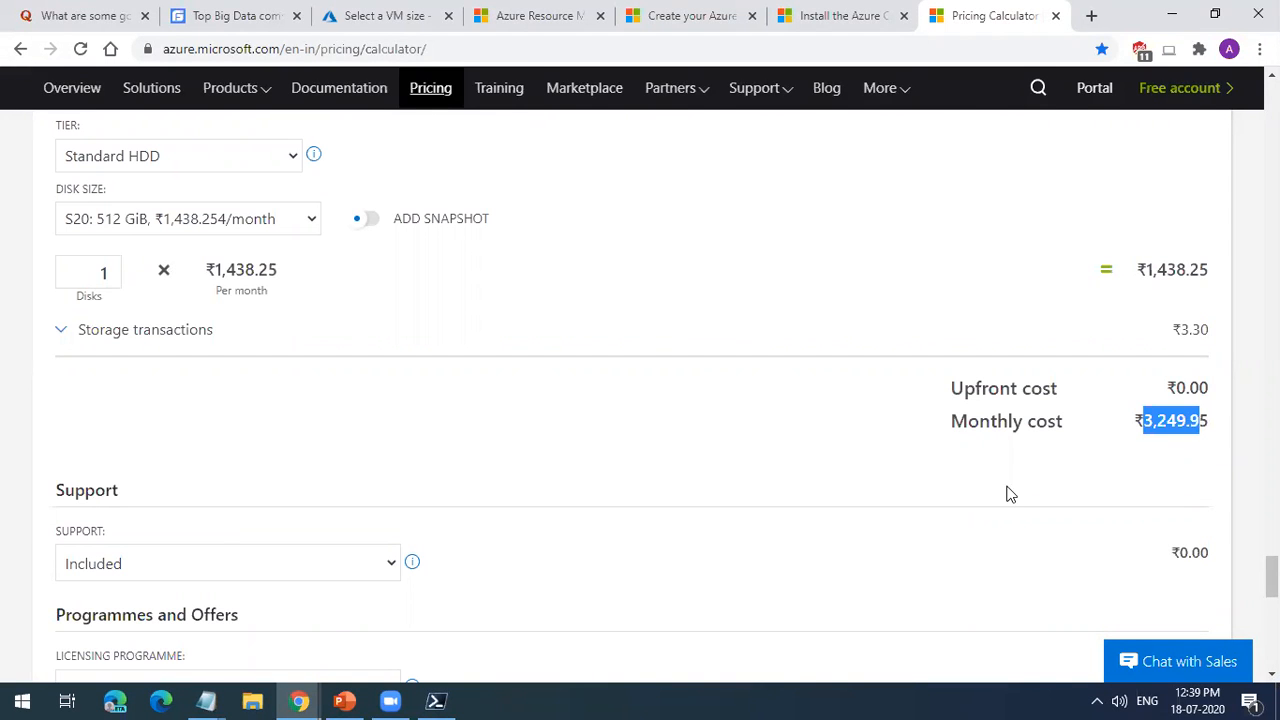
Step: Switch the virtual machine's operating system to Linux and check the monthly cost
scroll(1008, 494, "up", 5)
left_click(552, 228)
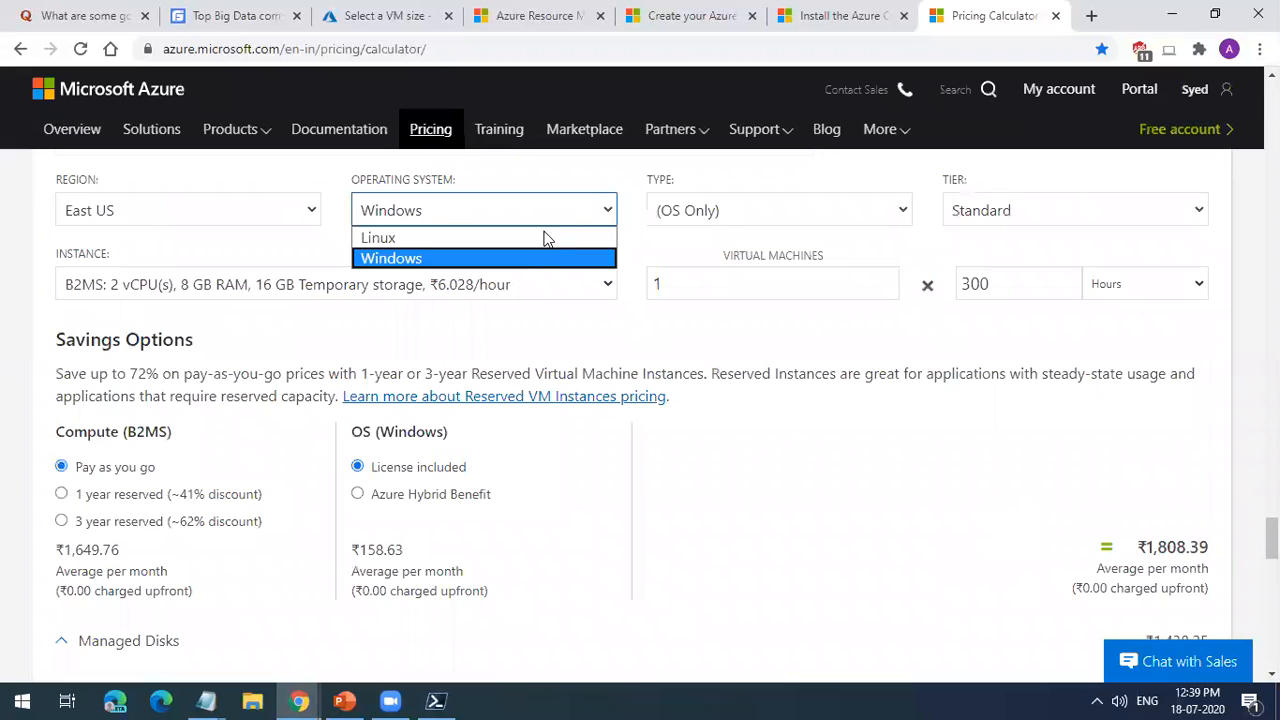
left_click(537, 243)
scroll(1175, 570, "down", 5)
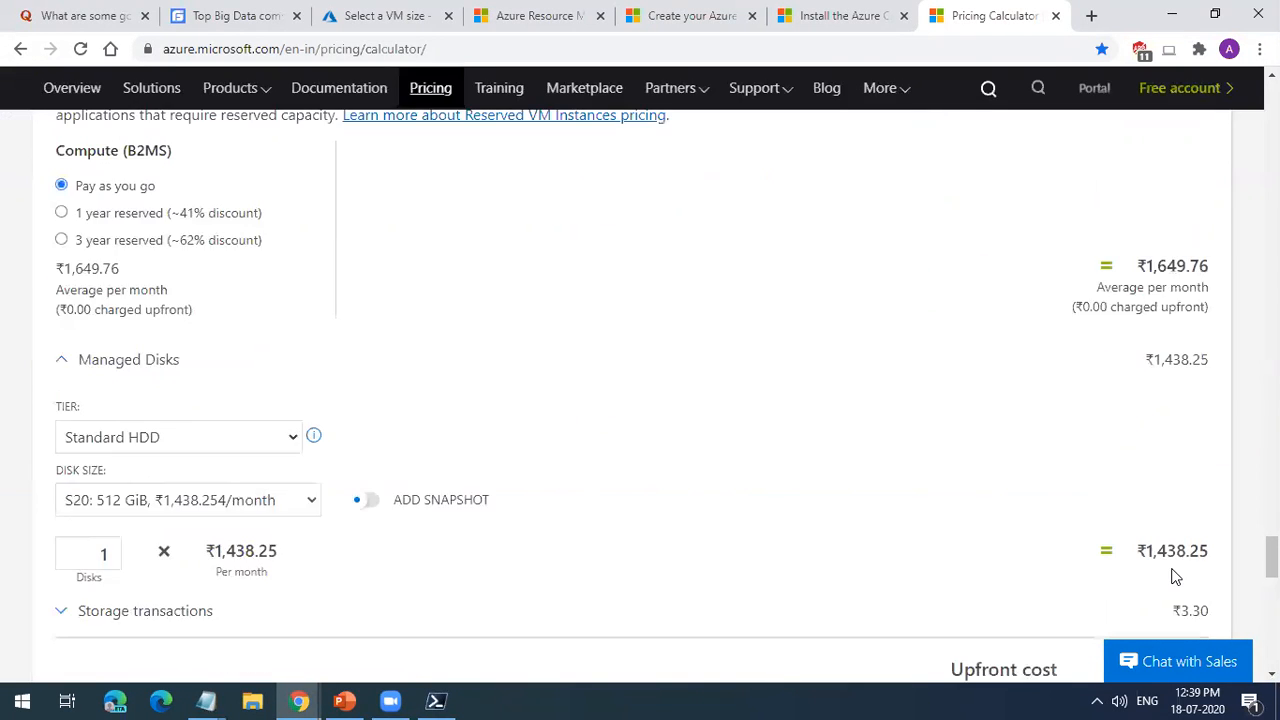
left_click_drag(1150, 420, 1178, 421)
scroll(720, 424, "up", 5)
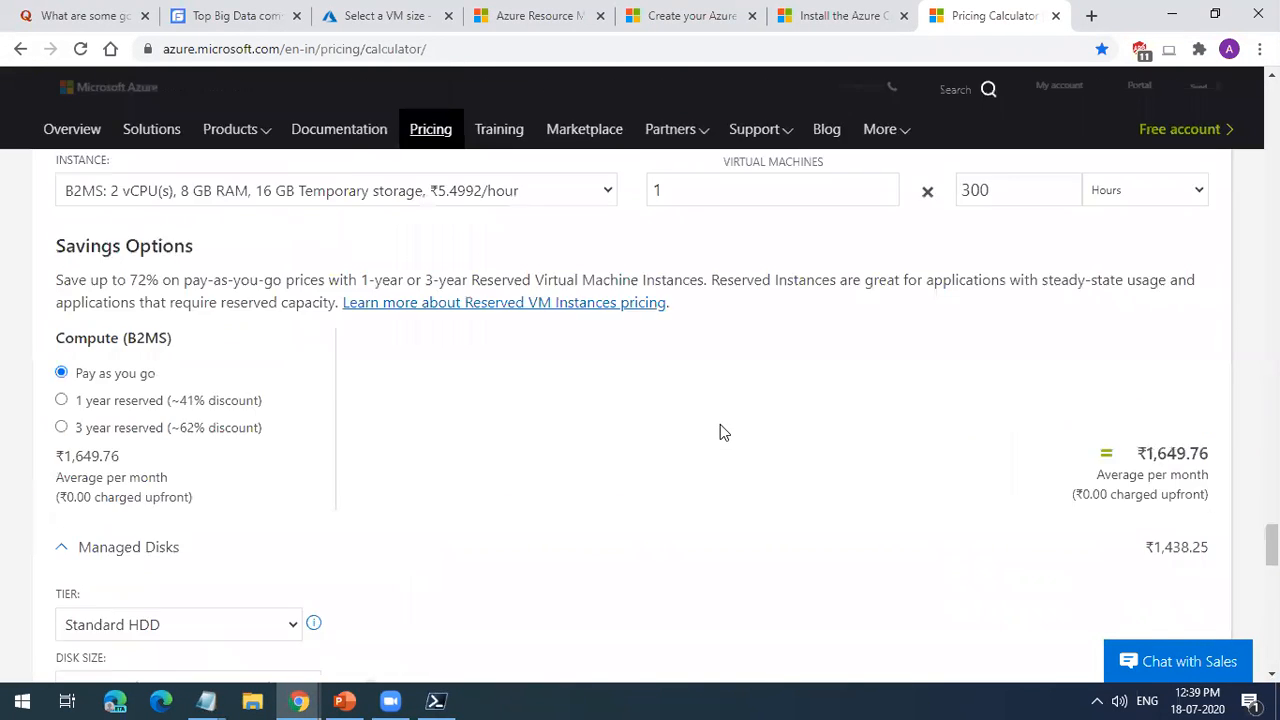
Step: Set the Linux type to Red Hat Enterprise Linux and review the estimated price
left_click(770, 227)
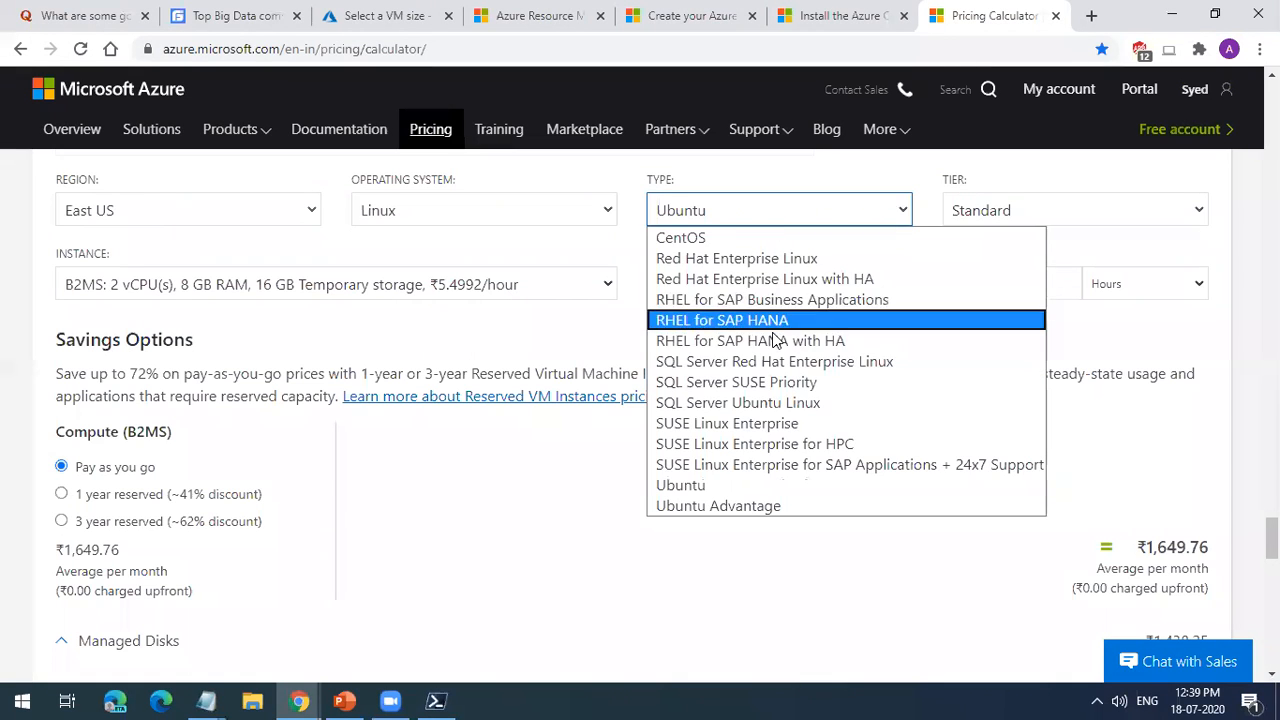
left_click(785, 261)
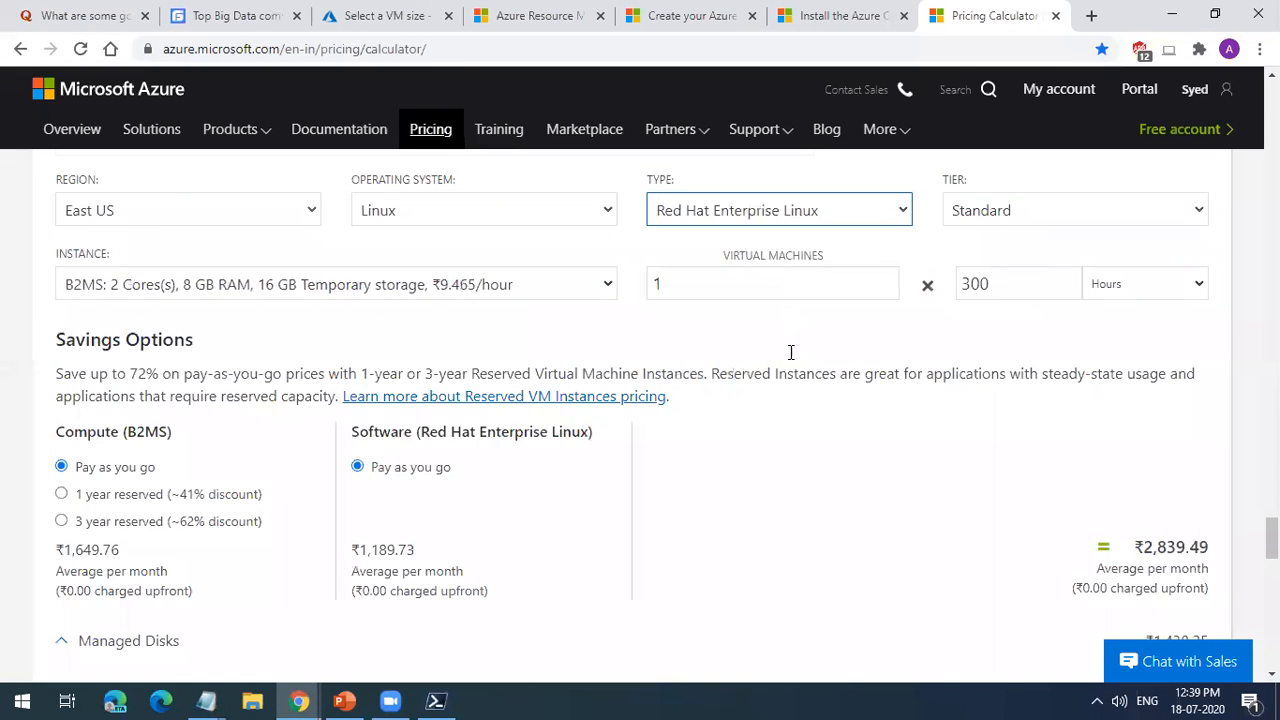
scroll(834, 477, "down", 5)
scroll(788, 500, "up", 5)
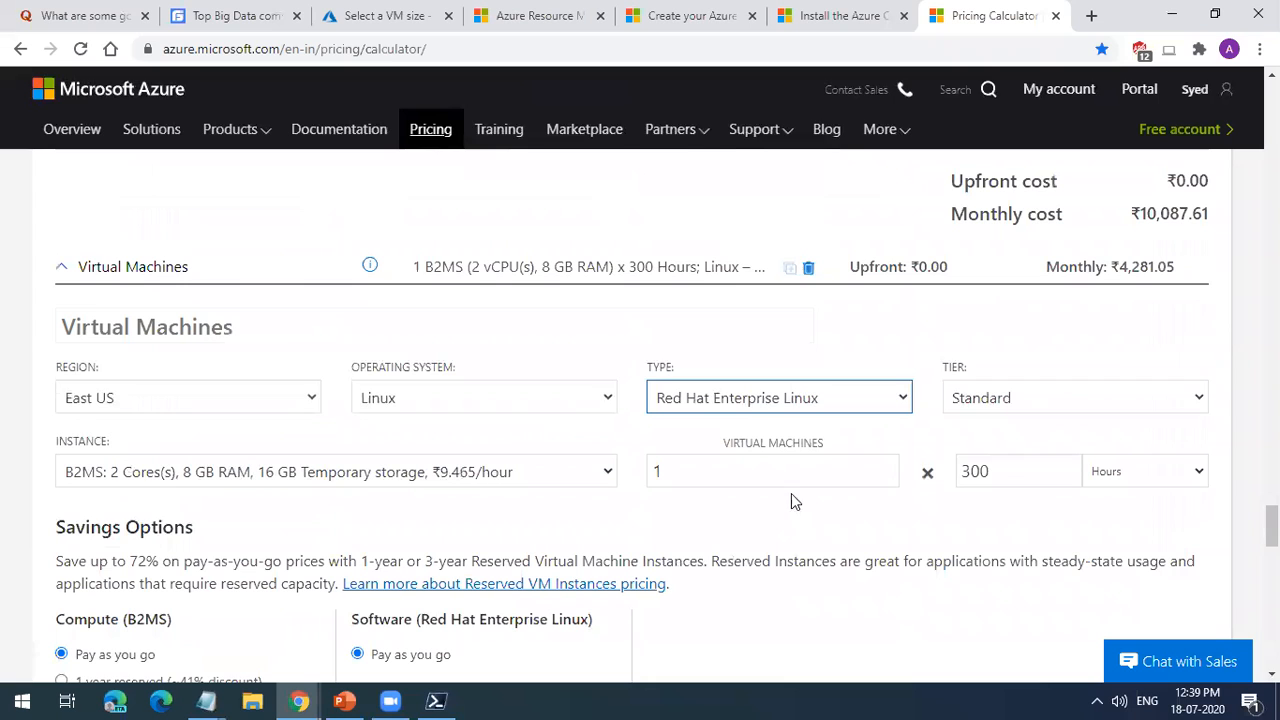
Step: Change the Linux type to RHEL for SAP HANA with HA and review the estimated price
left_click(787, 400)
left_click(808, 206)
scroll(849, 456, "down", 5)
scroll(849, 456, "up", 5)
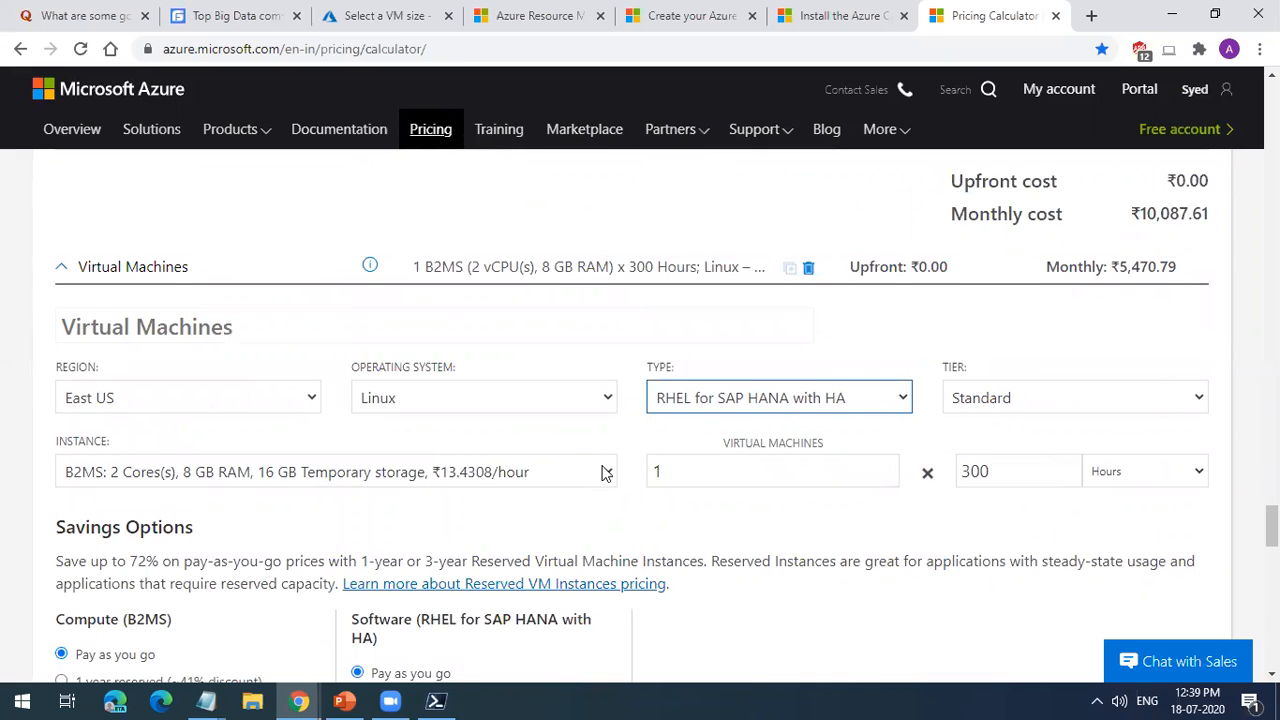
Step: Look through the available instance sizes and their hourly prices down to the largest M-series and PB-series ones
left_click(492, 474)
scroll(409, 360, "down", 10)
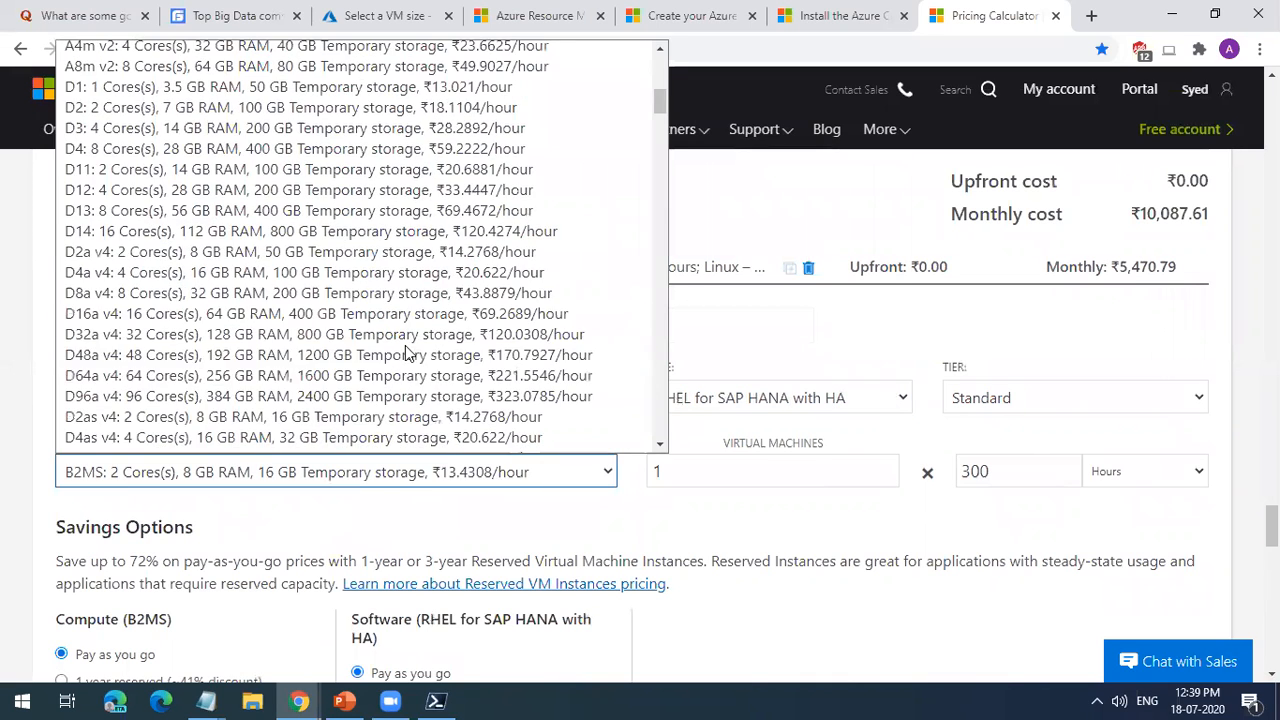
scroll(214, 376, "down", 5)
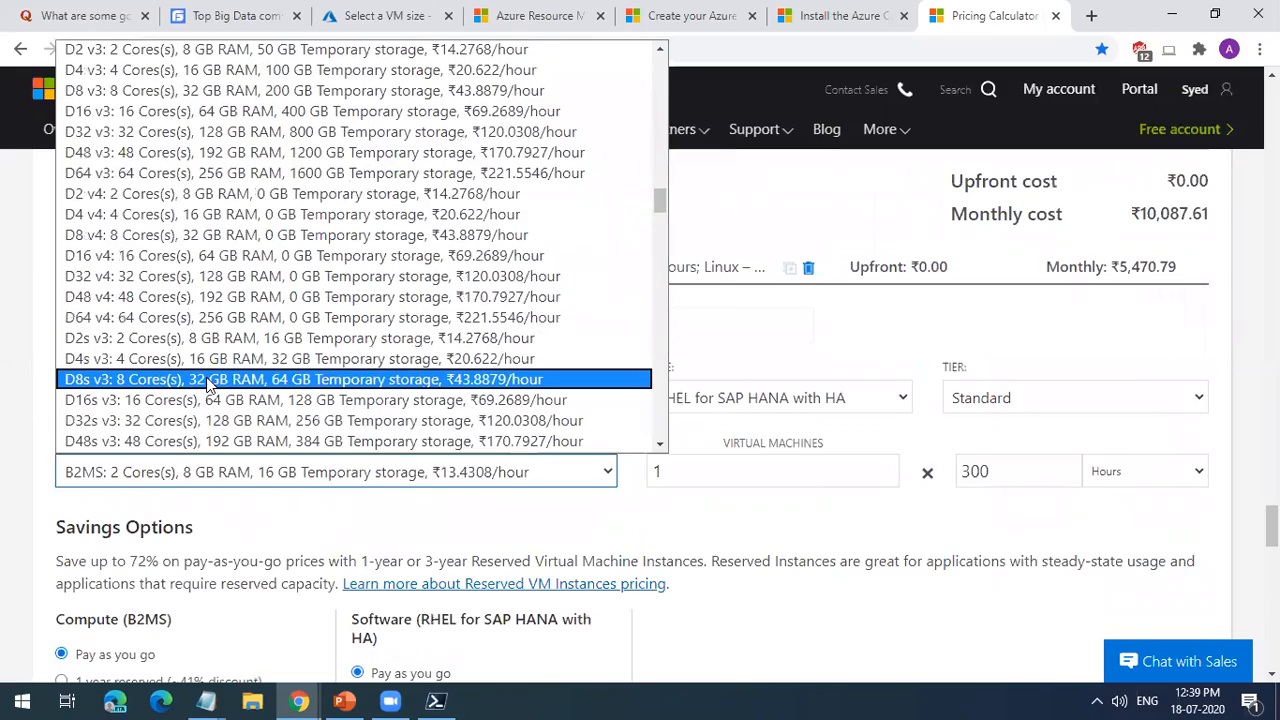
scroll(208, 388, "down", 15)
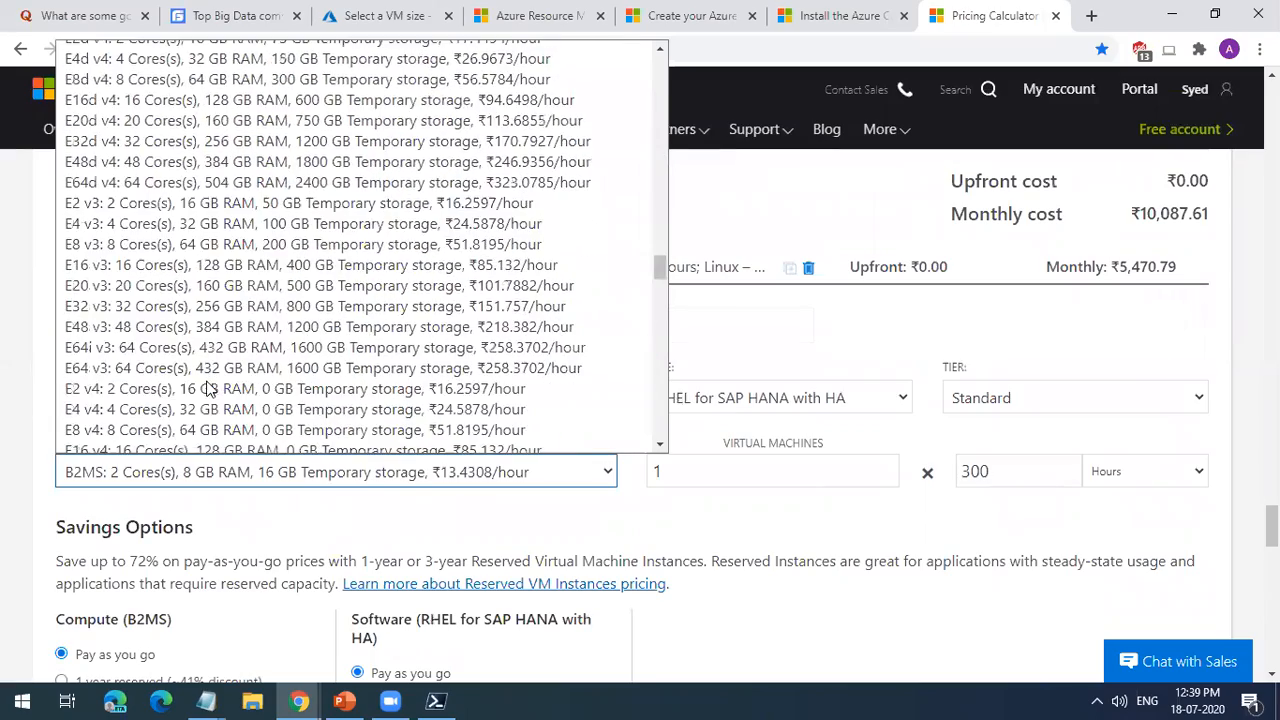
scroll(208, 390, "down", 15)
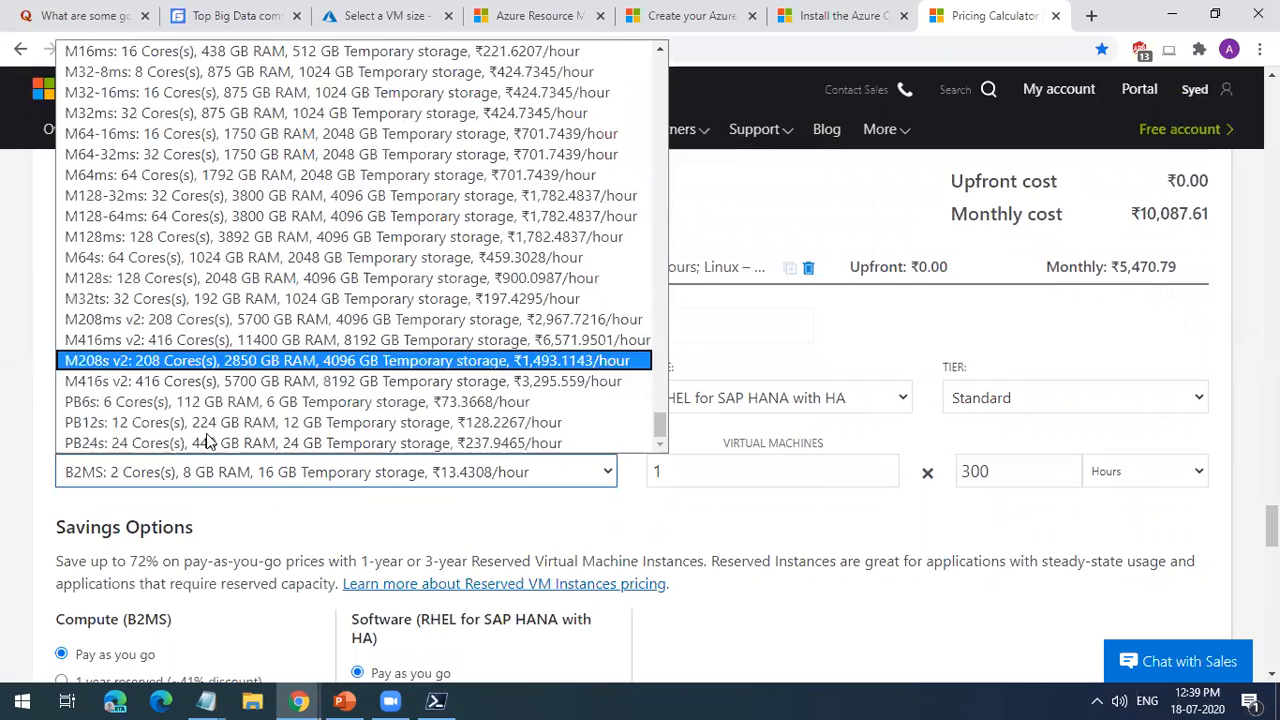
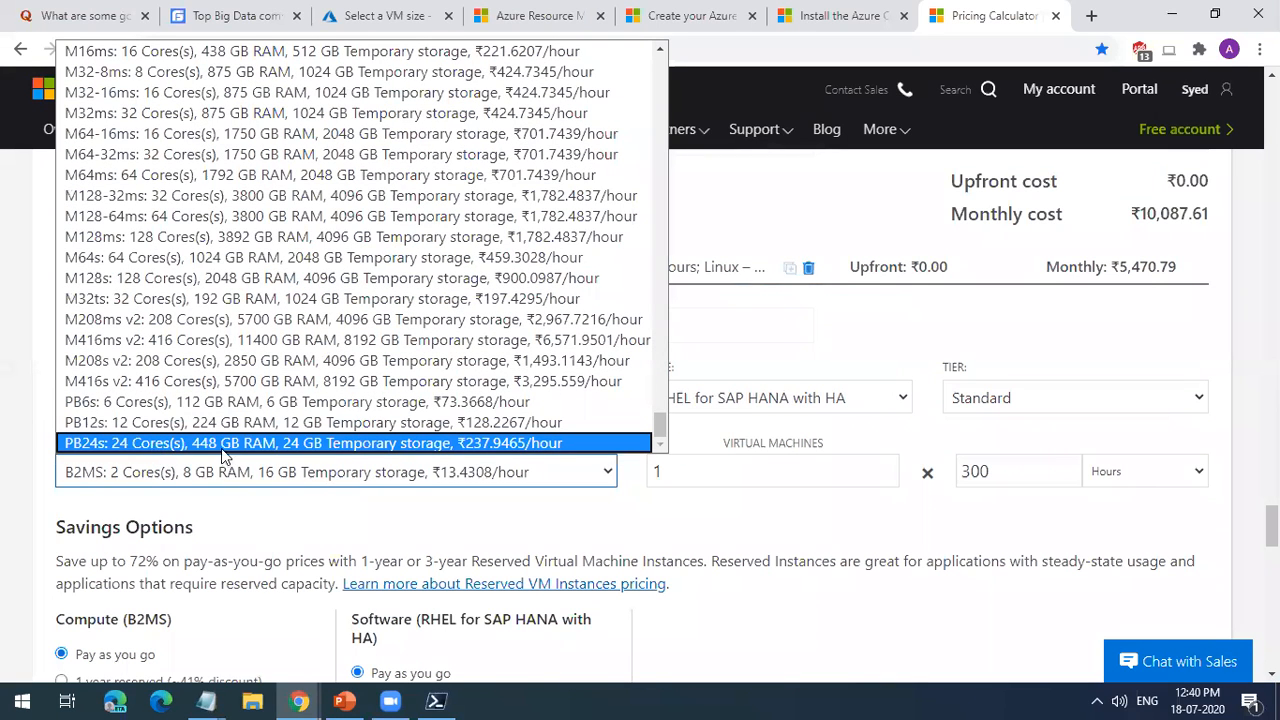
Step: Choose the M416s v2 instance, set its usage to 730 hours and check the monthly cost
left_click(256, 388)
scroll(628, 516, "down", 9)
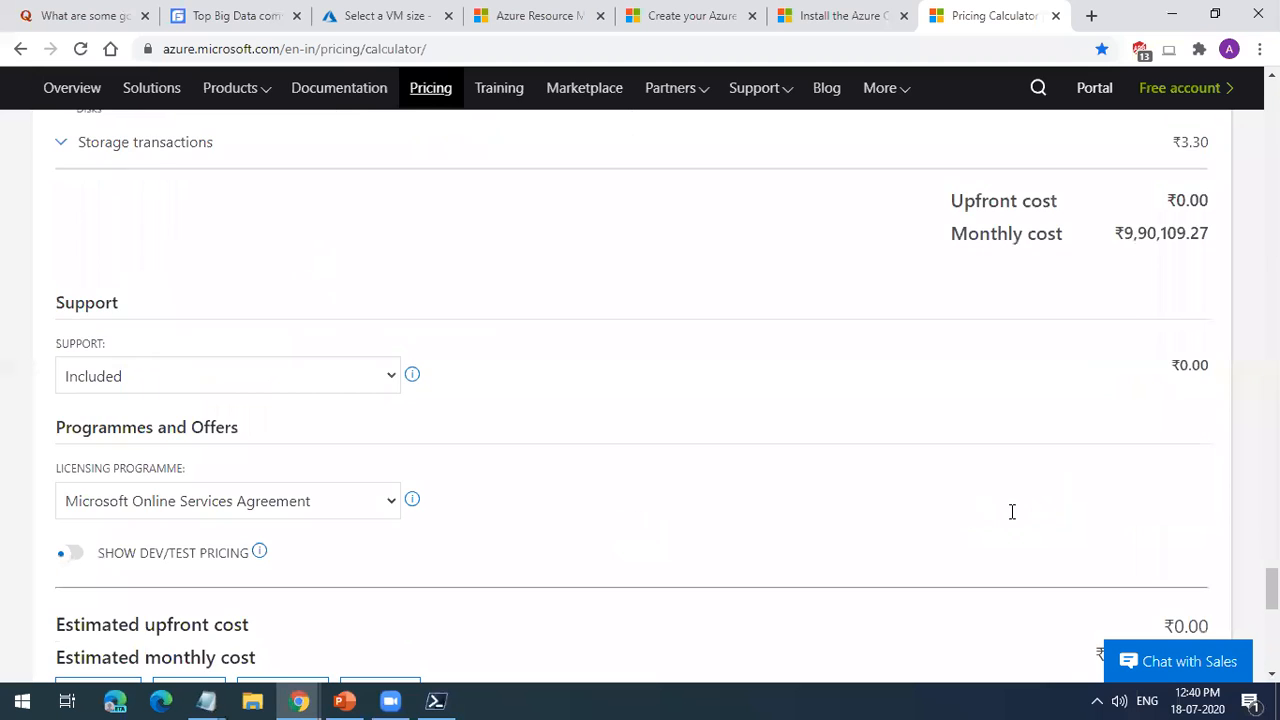
scroll(1048, 379, "up", 10)
left_click_drag(1030, 286, 855, 282)
type("730")
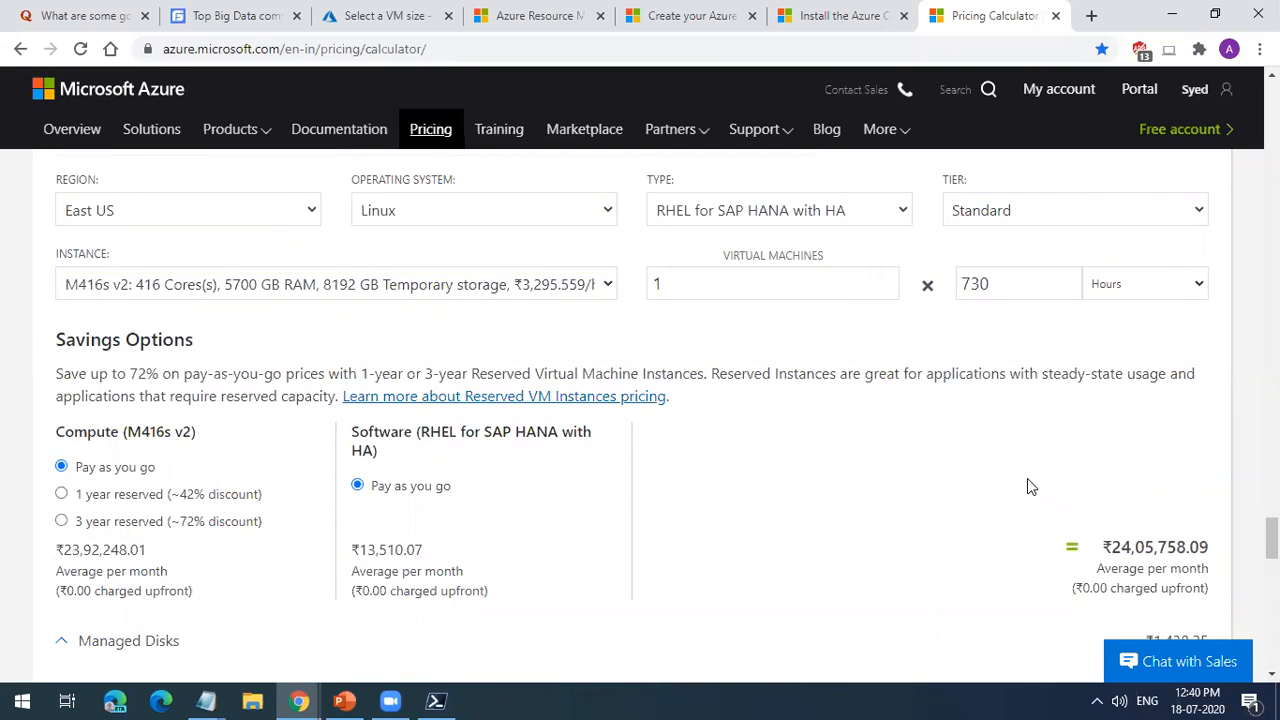
scroll(1040, 500, "down", 5)
left_click_drag(1122, 421, 1194, 428)
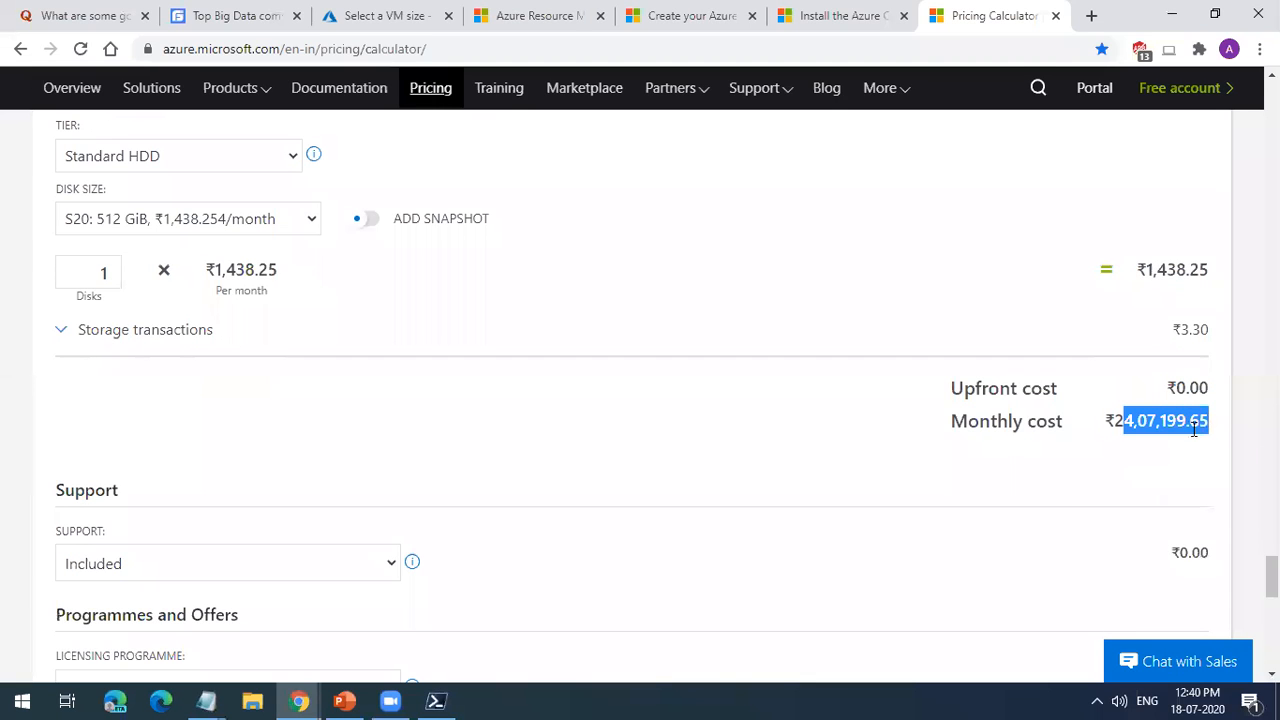
scroll(603, 503, "up", 6)
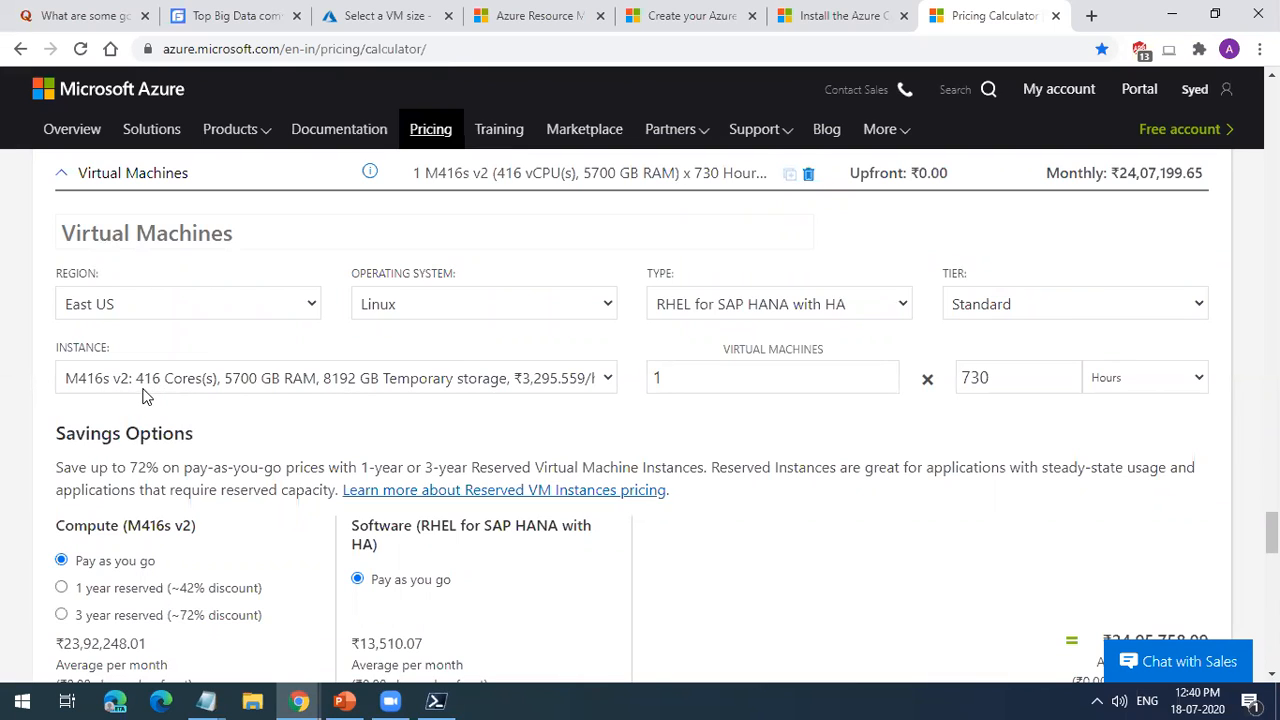
Step: Change the instance to M416ms v2 with 11400 GB RAM and check the monthly cost
left_click(285, 390)
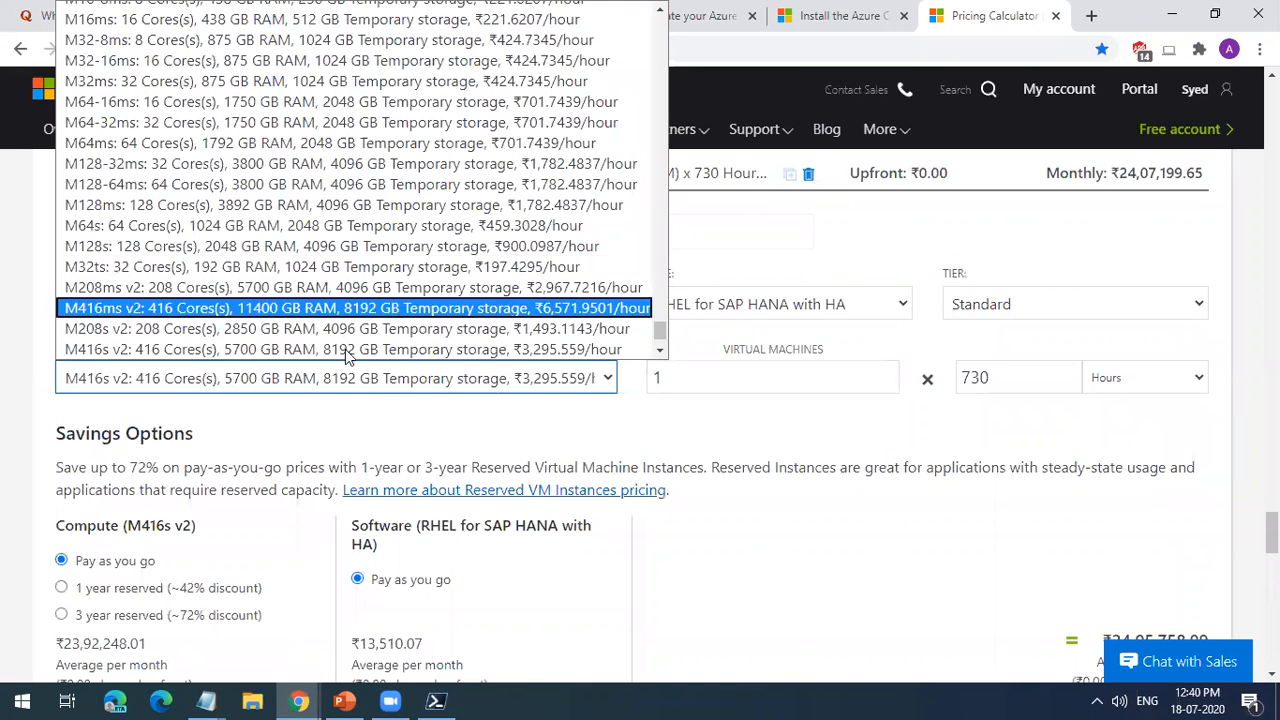
scroll(345, 355, "down", 2)
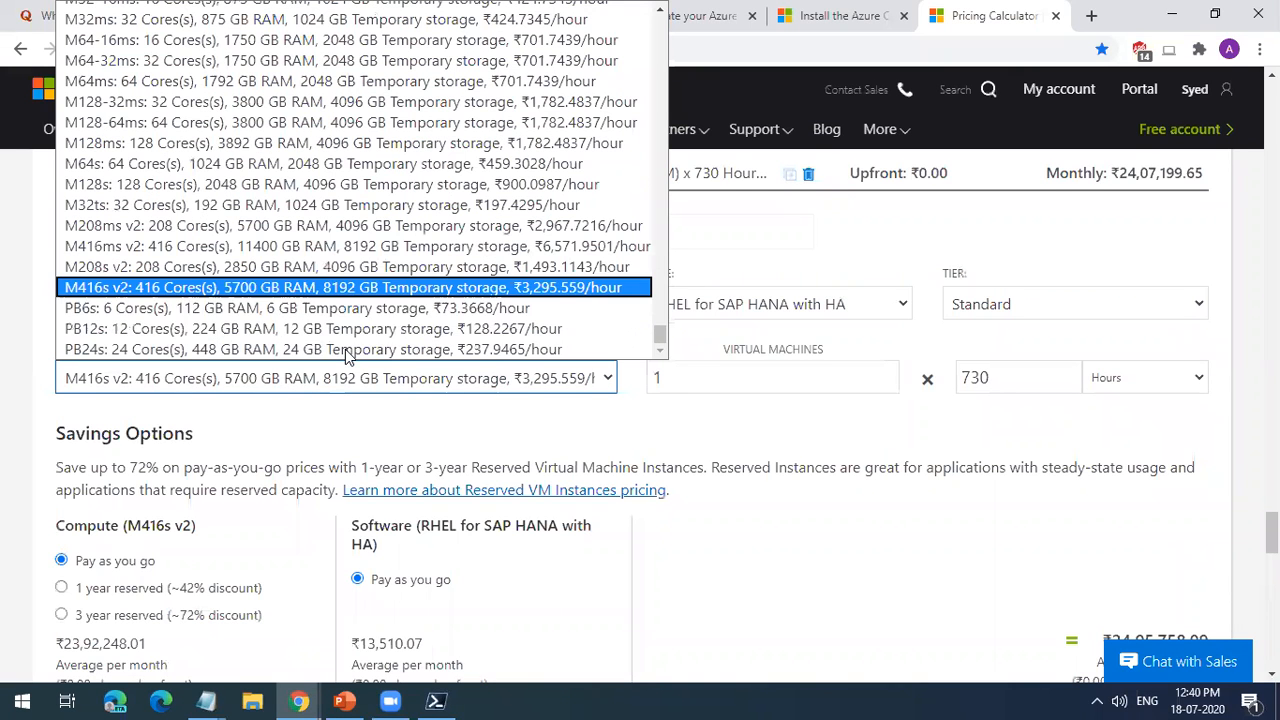
left_click(310, 253)
scroll(689, 423, "down", 6)
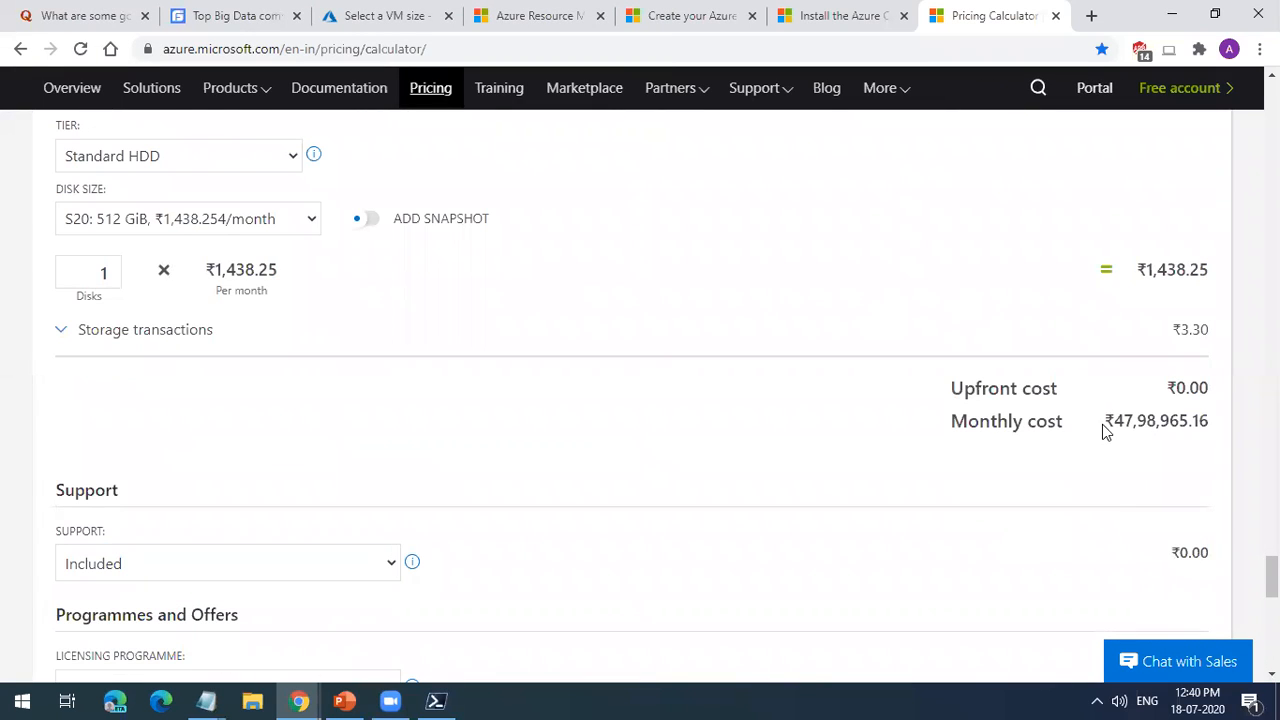
scroll(924, 493, "up", 6)
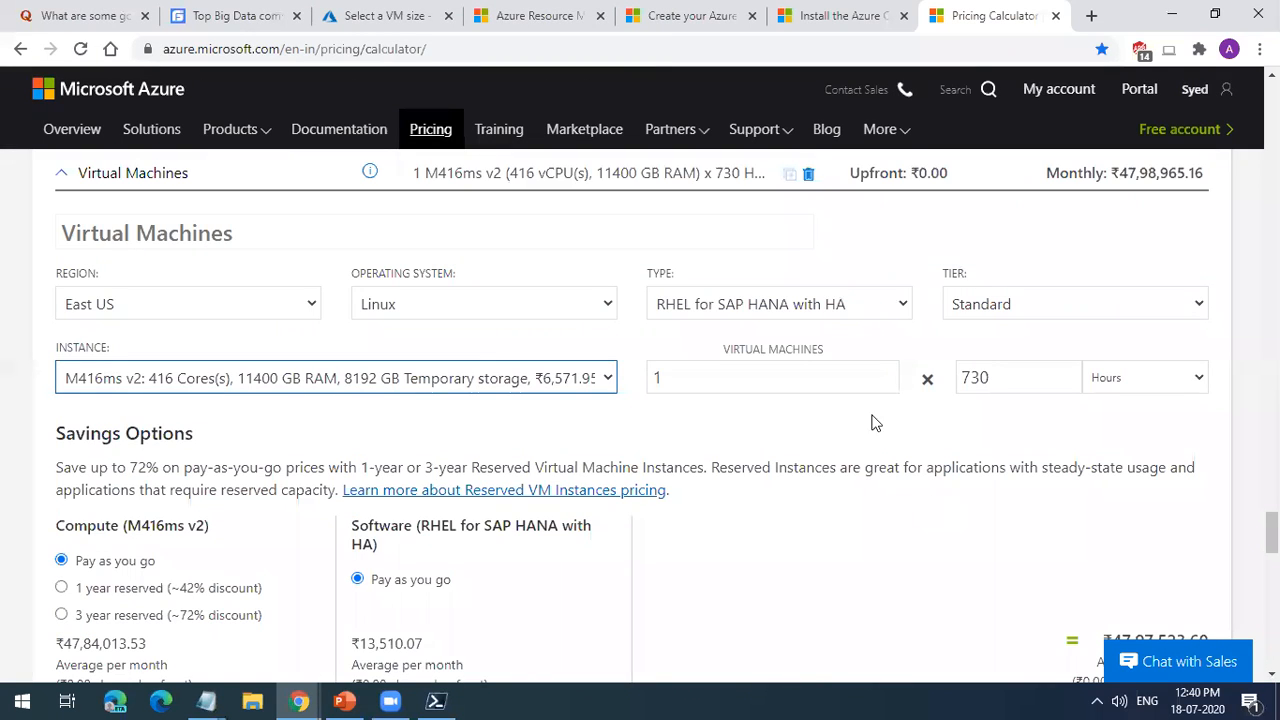
Step: Set the Linux type to CentOS and review the resulting cost estimate
left_click(764, 312)
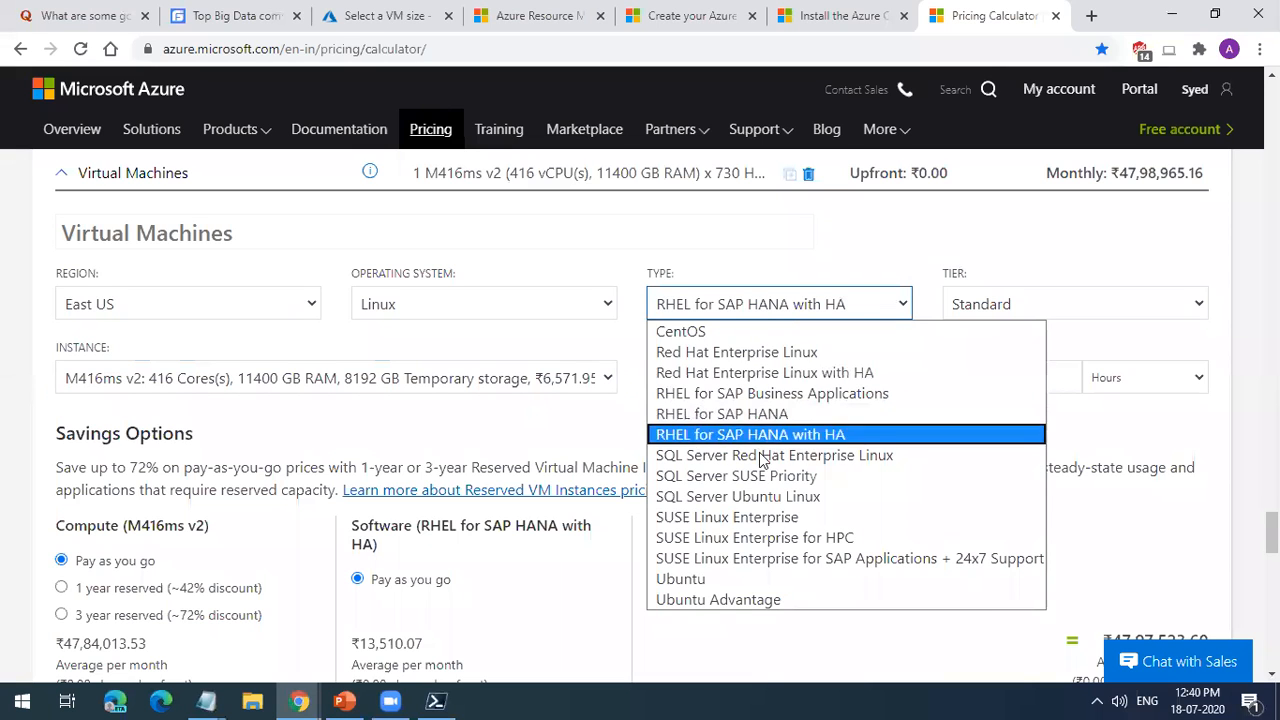
left_click(751, 331)
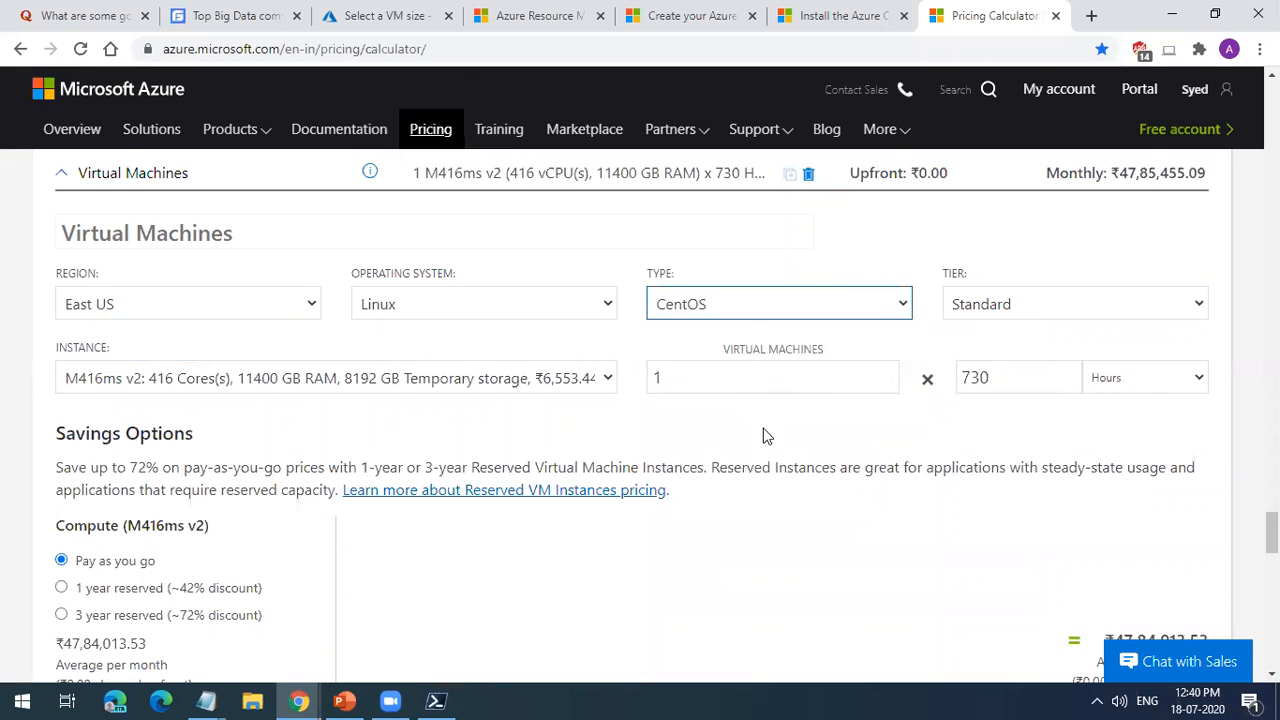
scroll(764, 440, "down", 5)
scroll(764, 455, "down", 3)
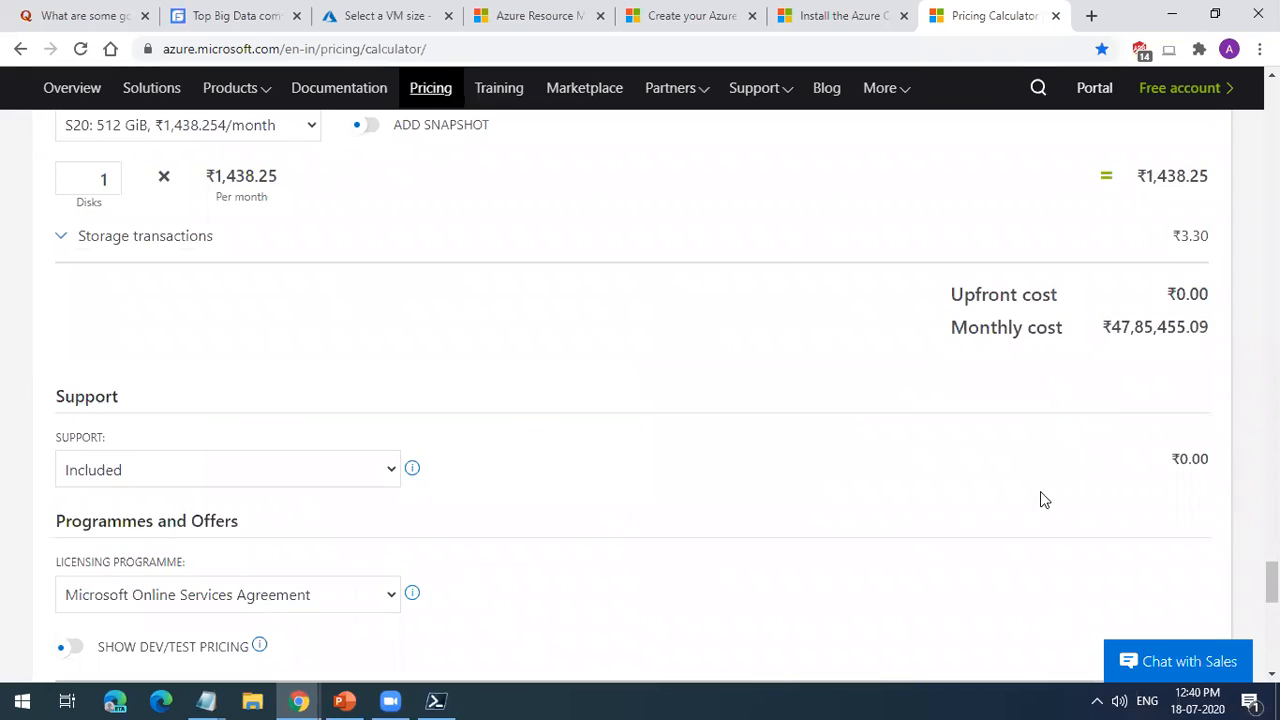
scroll(1040, 499, "up", 9)
scroll(1023, 549, "up", 5)
scroll(603, 366, "up", 3)
scroll(917, 493, "down", 8)
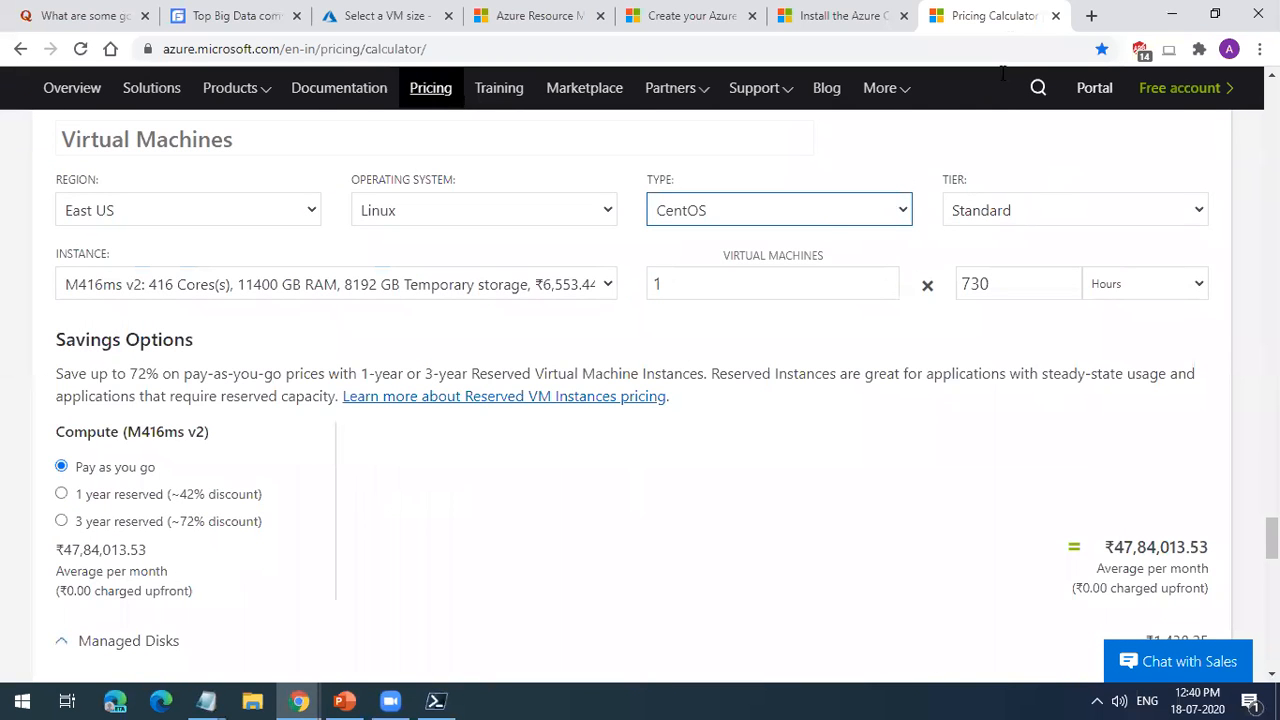
Step: Close the pricing calculator and select B2ms as the size of the new virtual machine in the Azure portal
left_click(1055, 15)
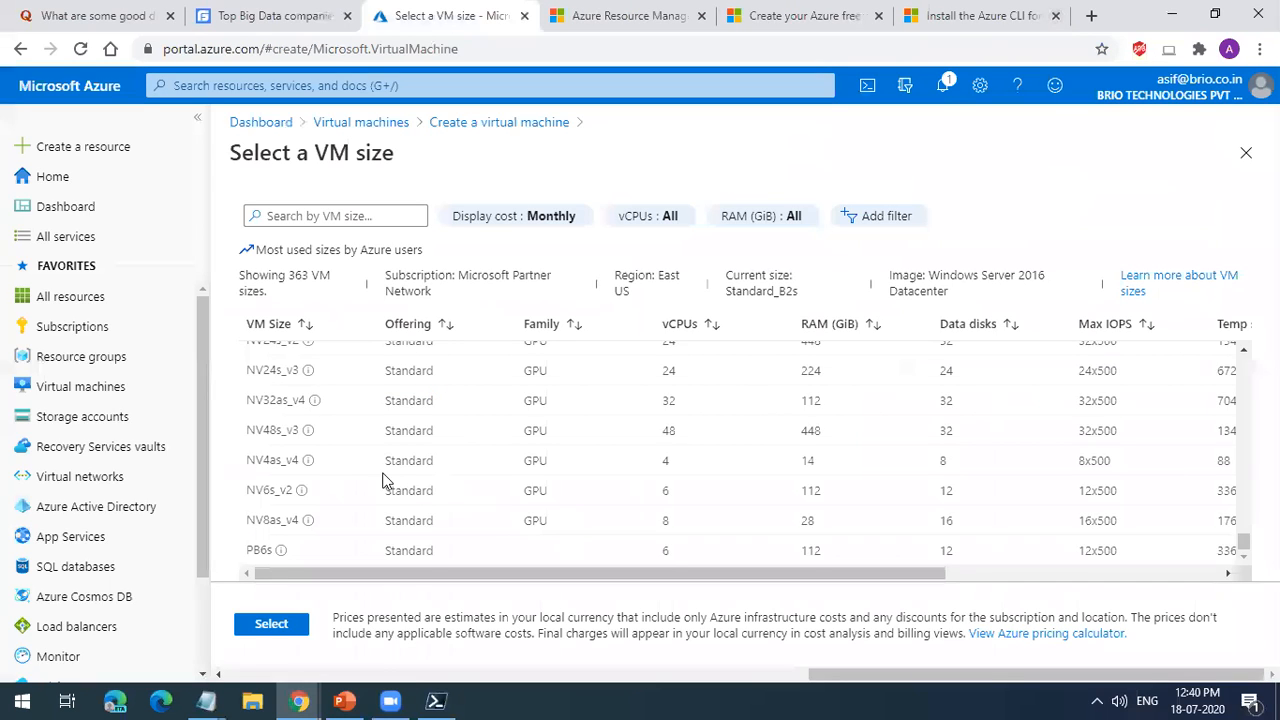
left_click_drag(1244, 538, 1245, 355)
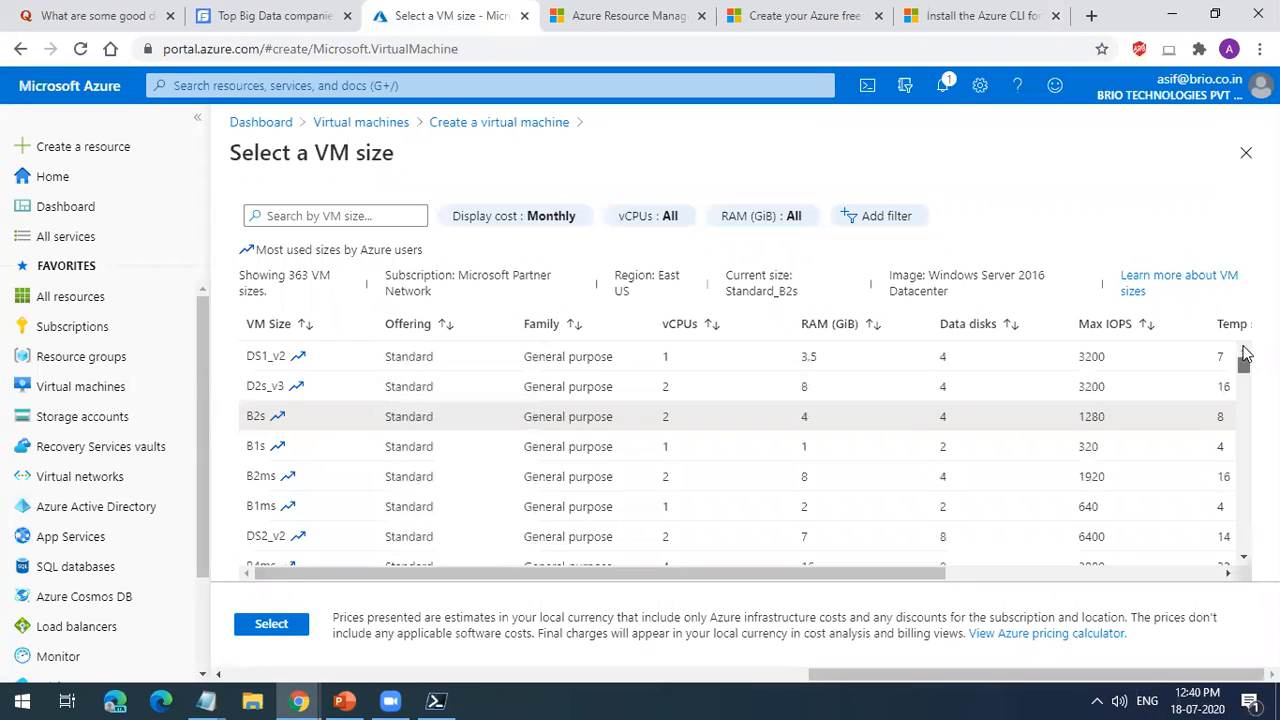
mouse_move(185, 474)
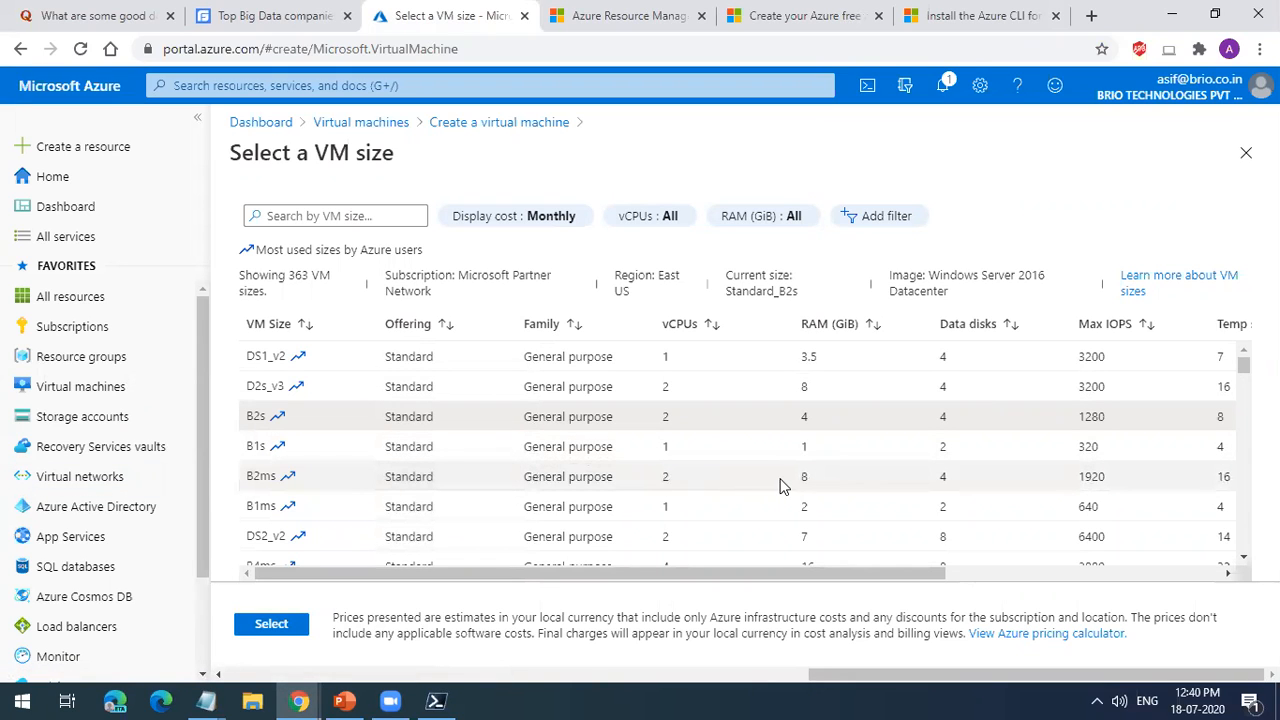
left_click(782, 484)
left_click(284, 623)
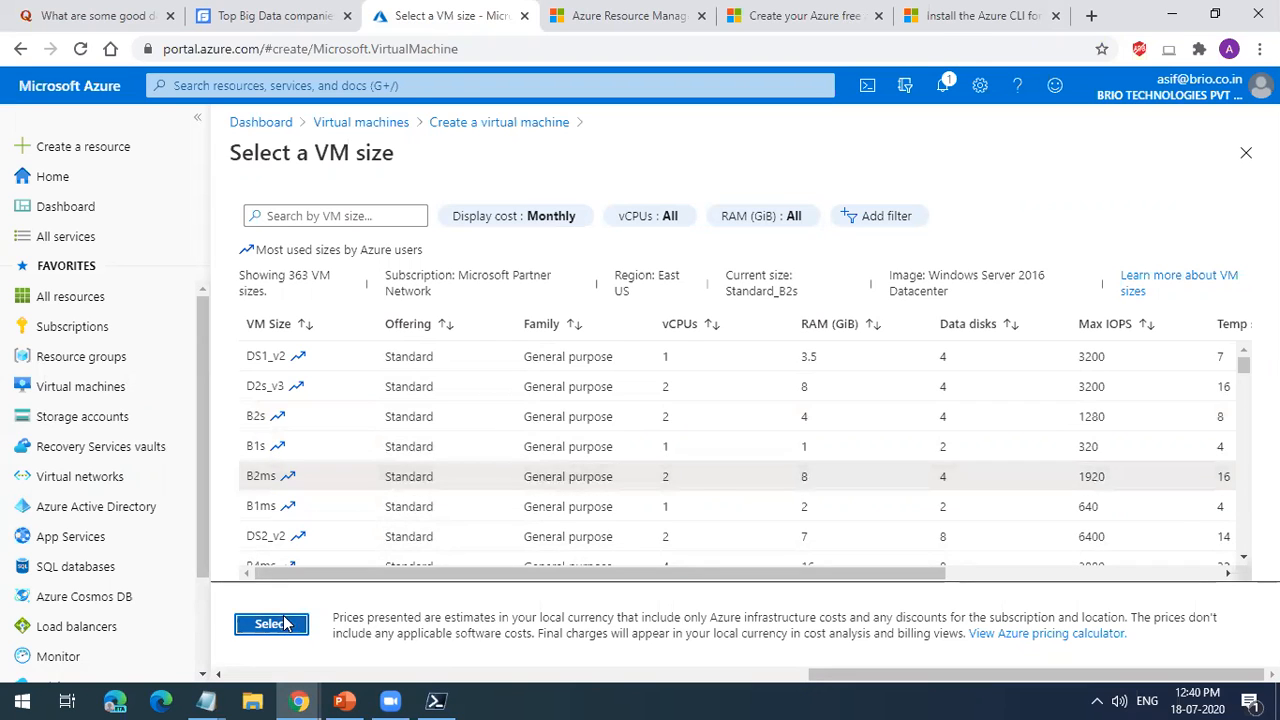
Step: Set the administrator username to vm1, then enter and confirm the administrator account password
scroll(534, 357, "down", 2)
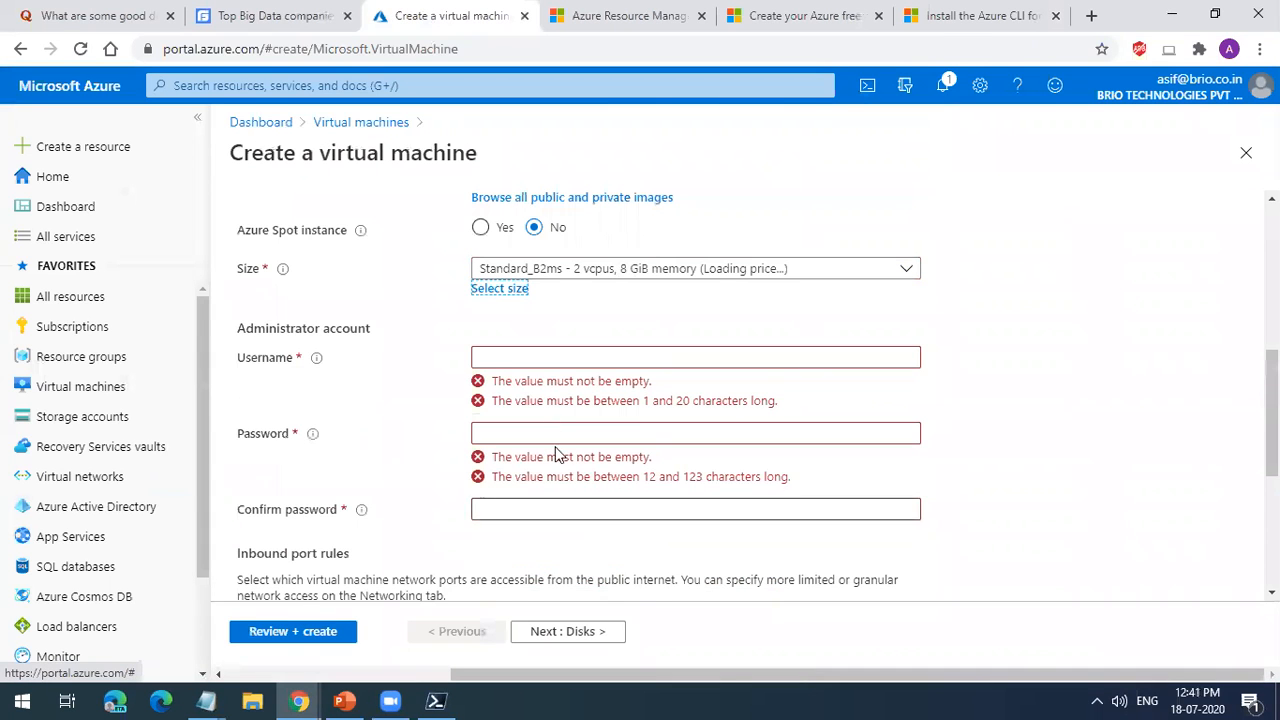
left_click(534, 357)
type("vm")
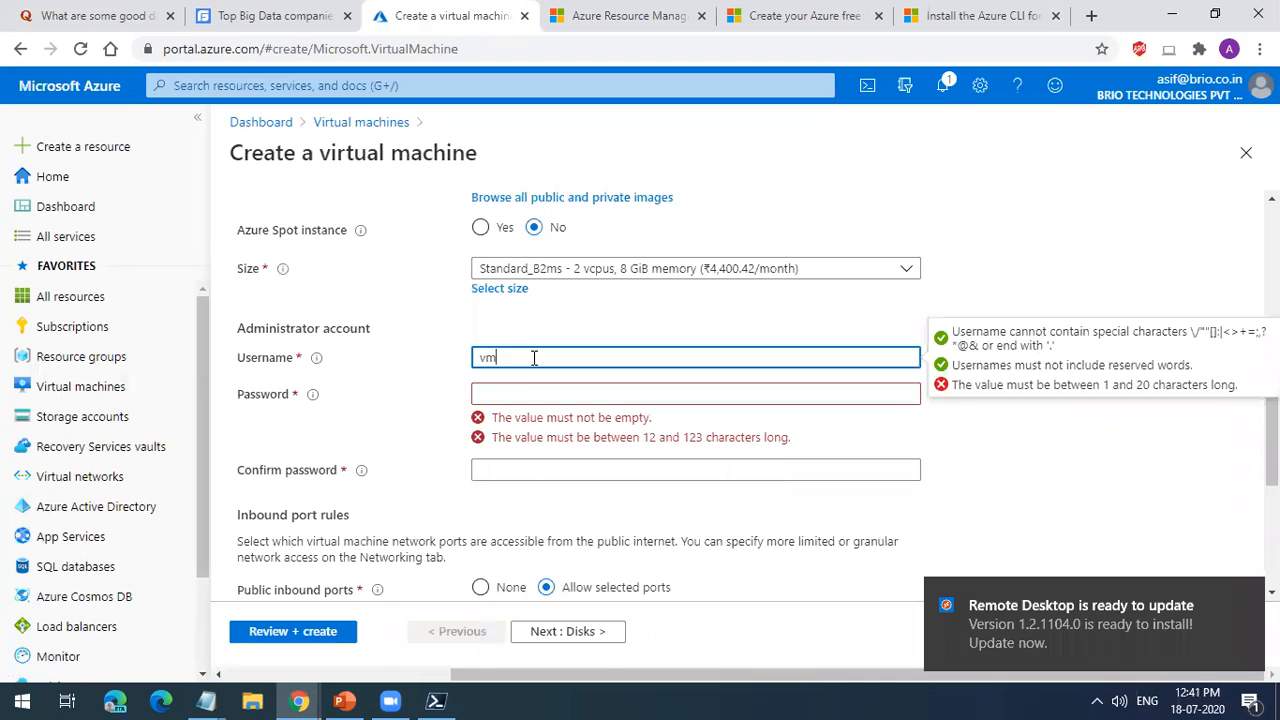
type("1")
left_click(508, 393)
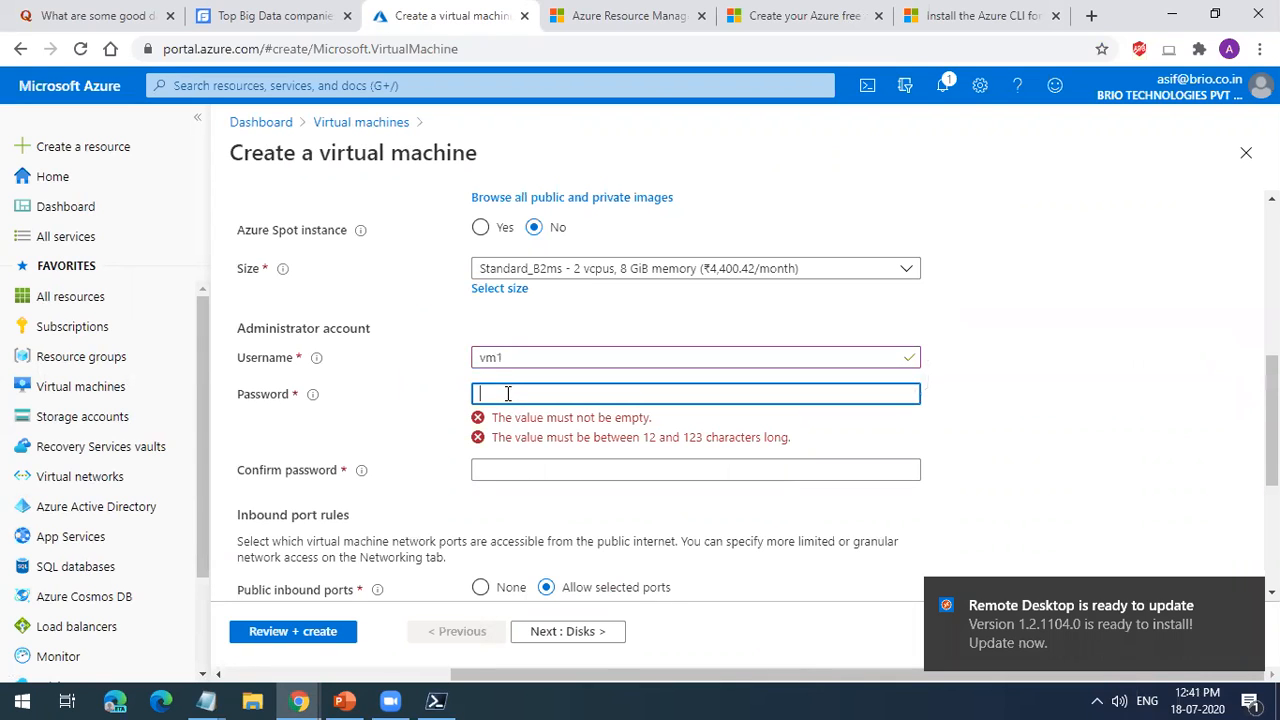
left_click(520, 357)
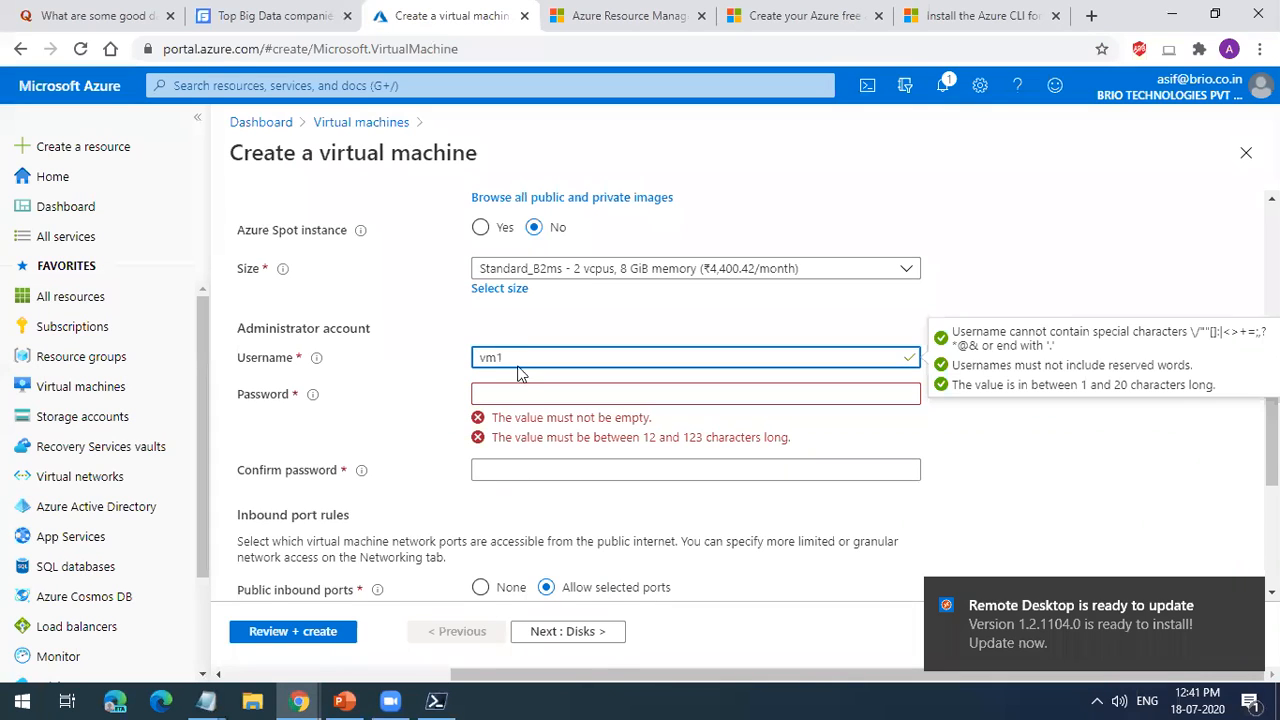
left_click(519, 391)
type("•••")
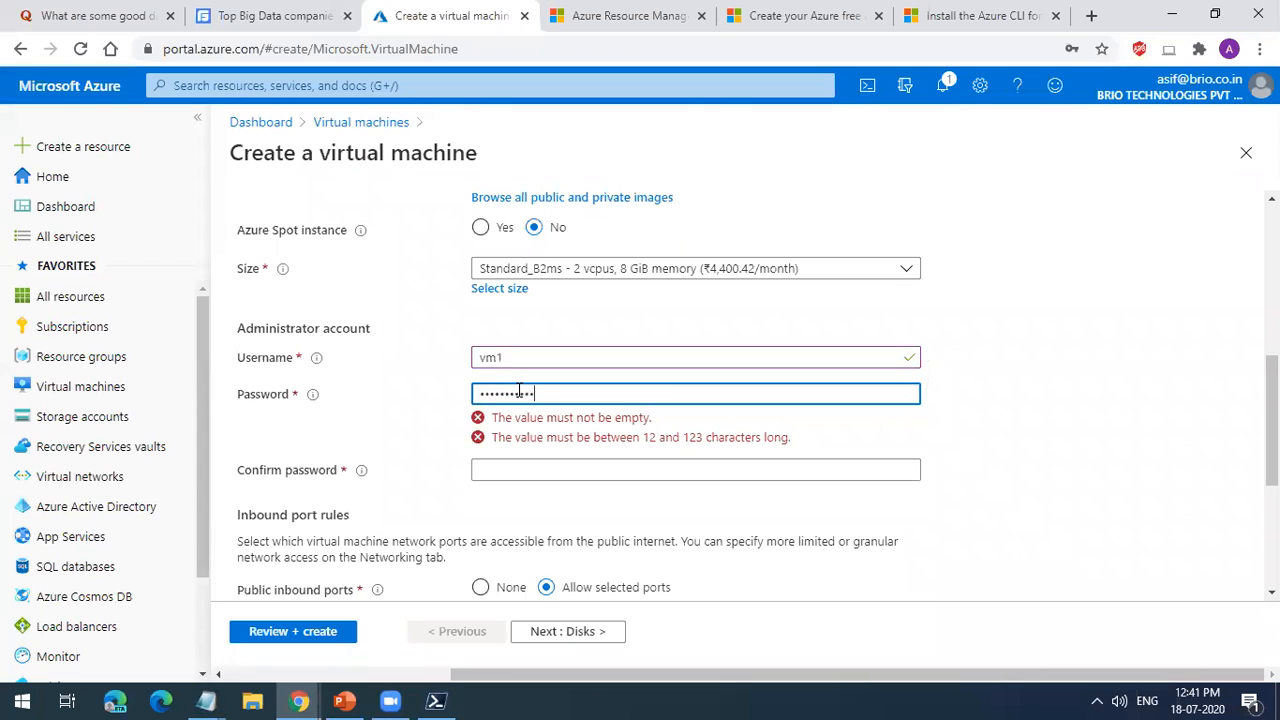
left_click(558, 432)
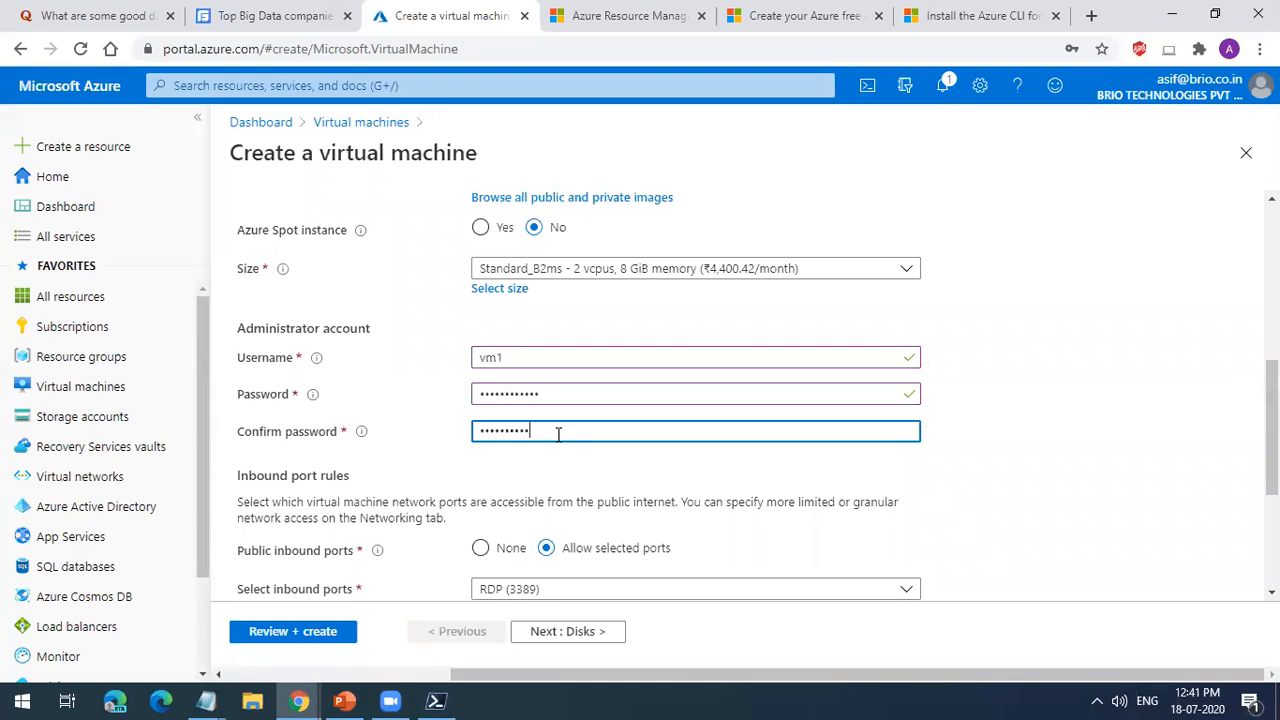
left_click(1089, 539)
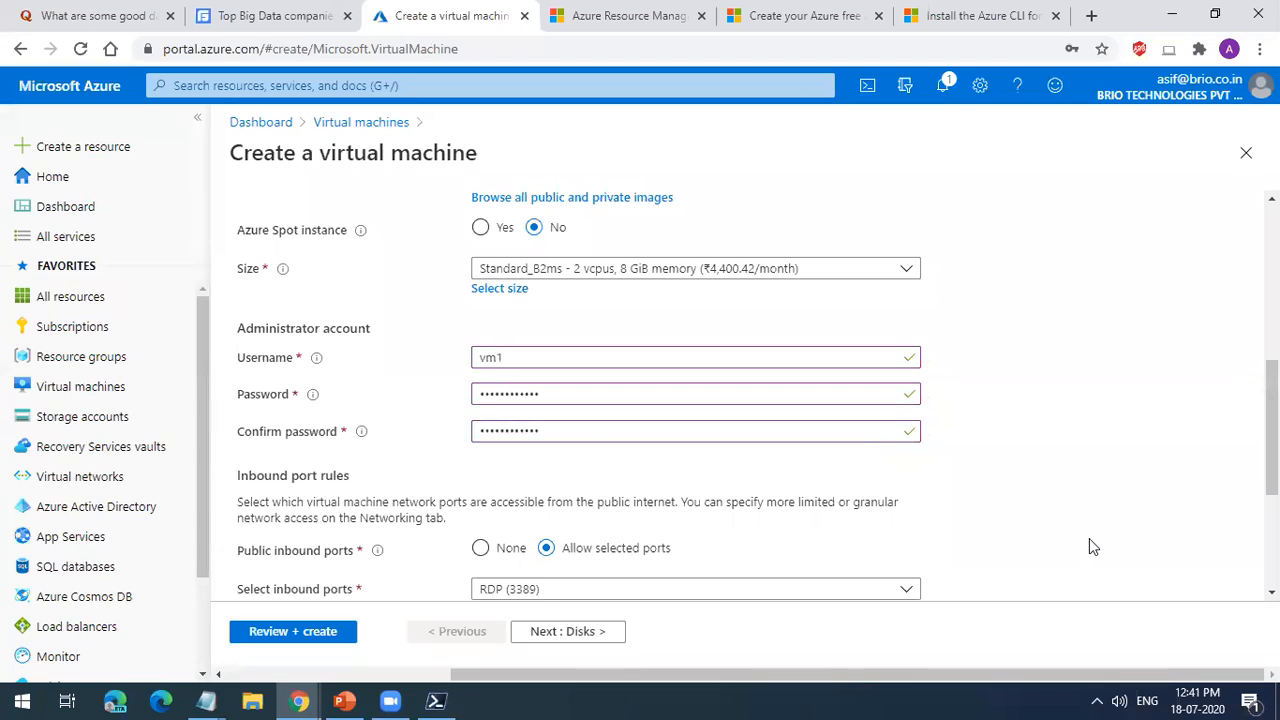
Step: Review the Basics settings, from the project and instance details through the administrator account to the inbound port rules
scroll(1089, 546, "down", 2)
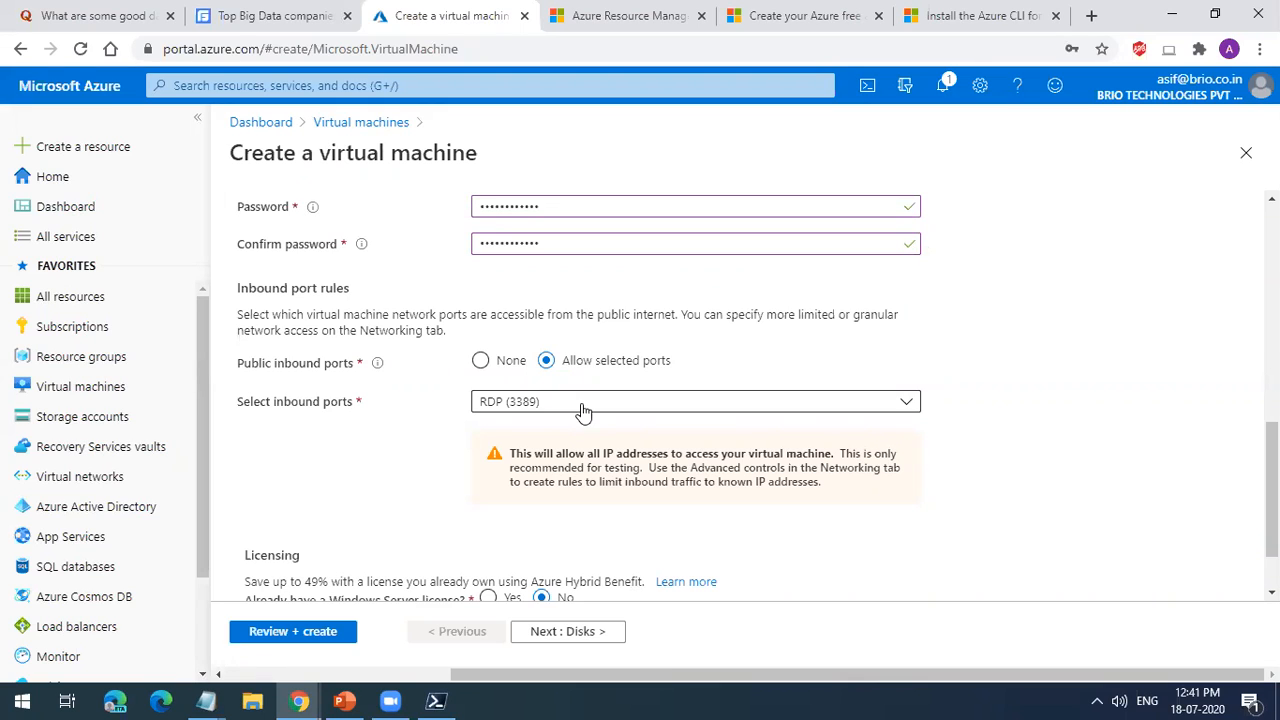
left_click(583, 645)
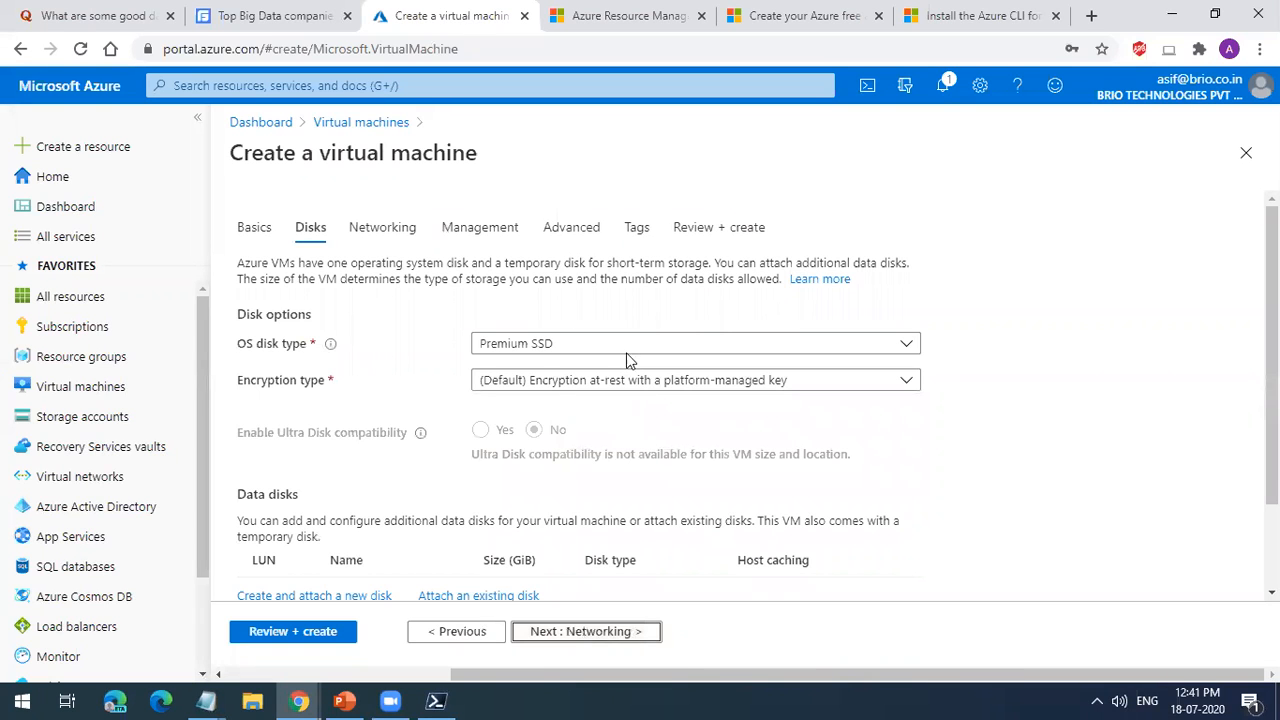
left_click(254, 227)
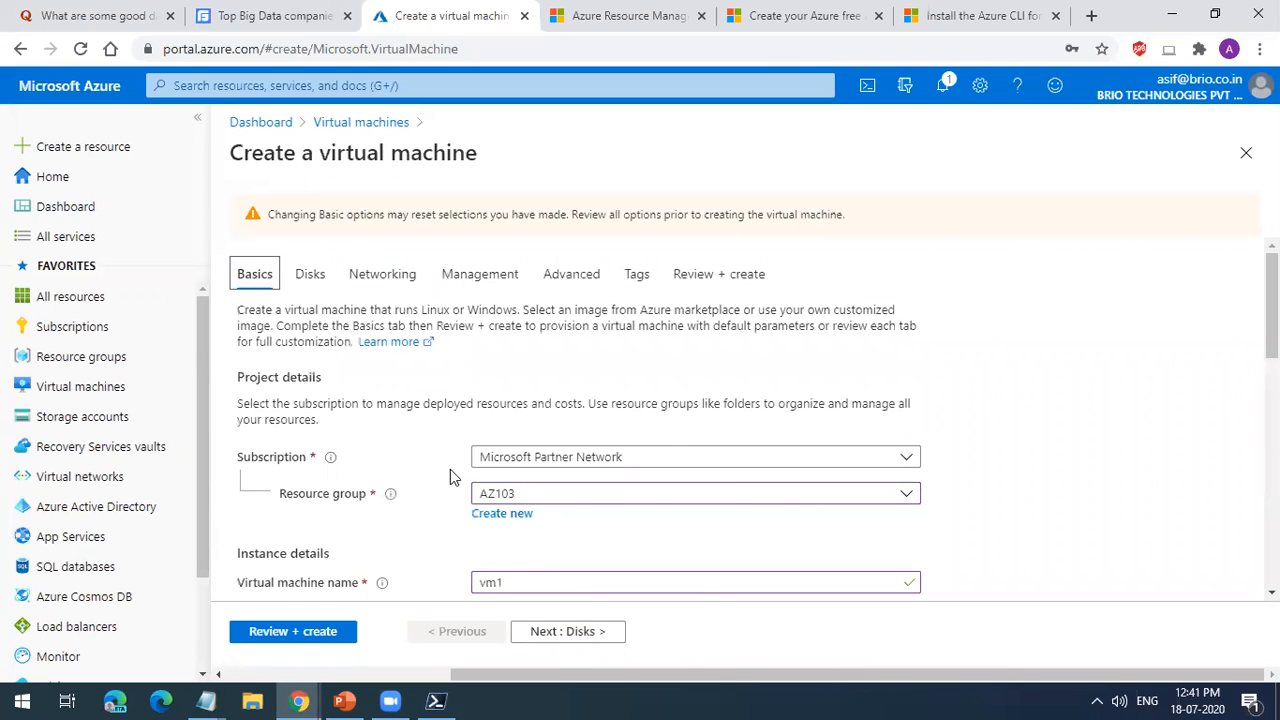
scroll(460, 480, "down", 3)
scroll(529, 437, "up", 2)
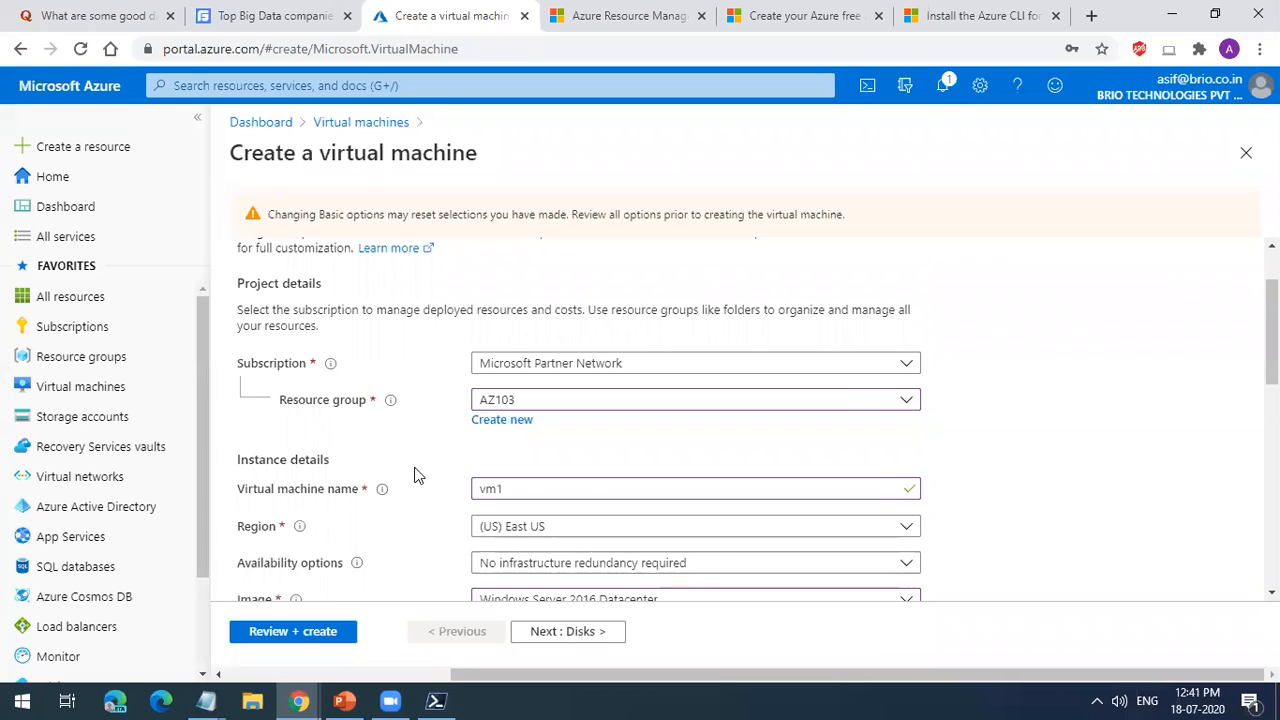
scroll(460, 440, "down", 1)
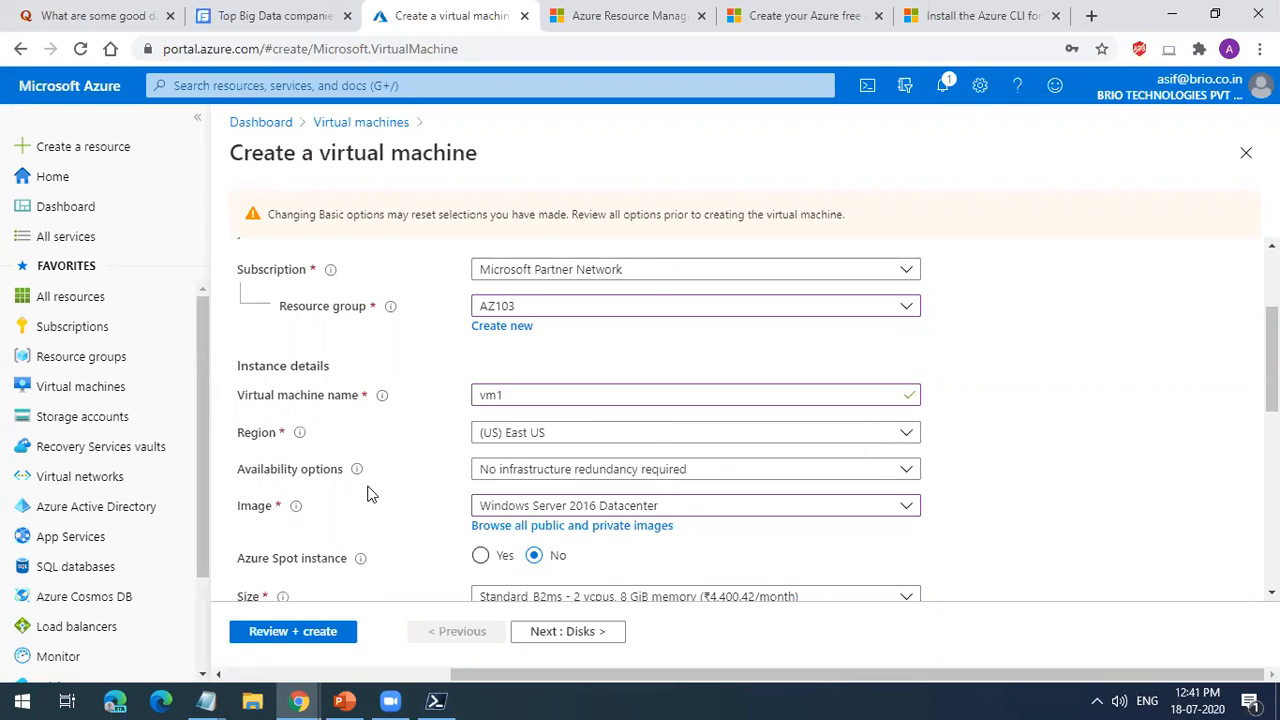
scroll(366, 490, "down", 2)
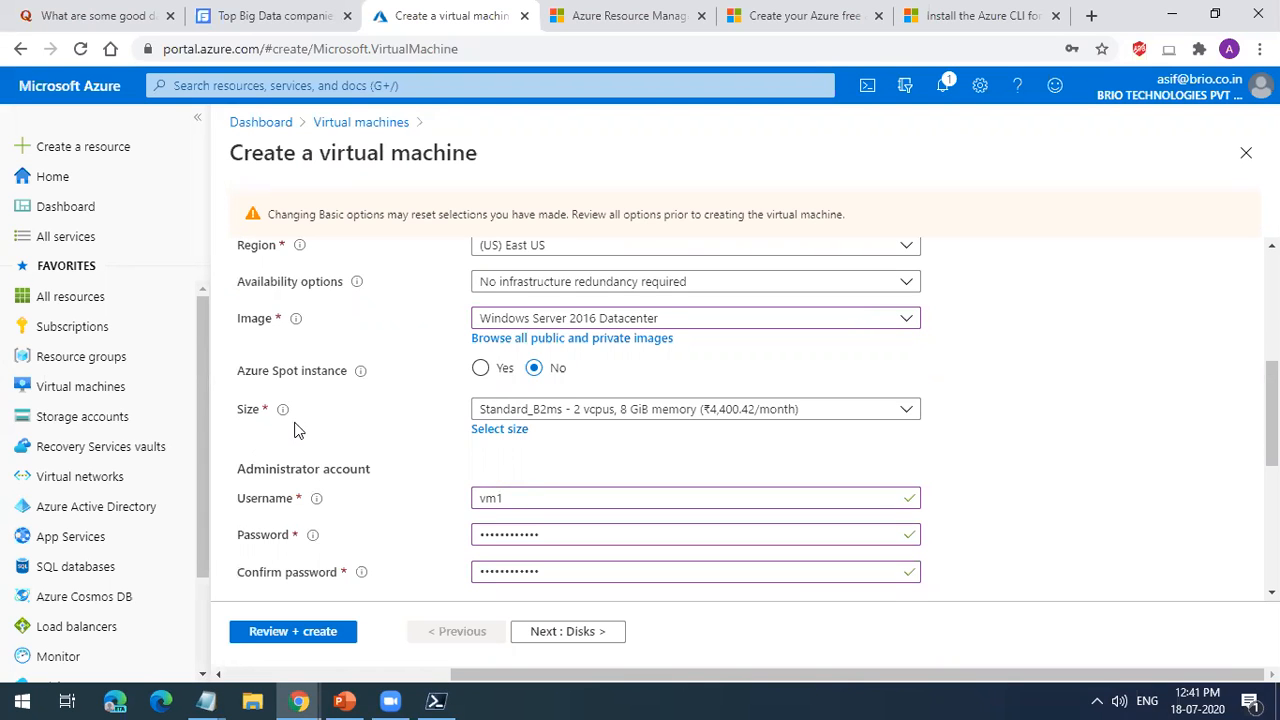
scroll(374, 403, "down", 2)
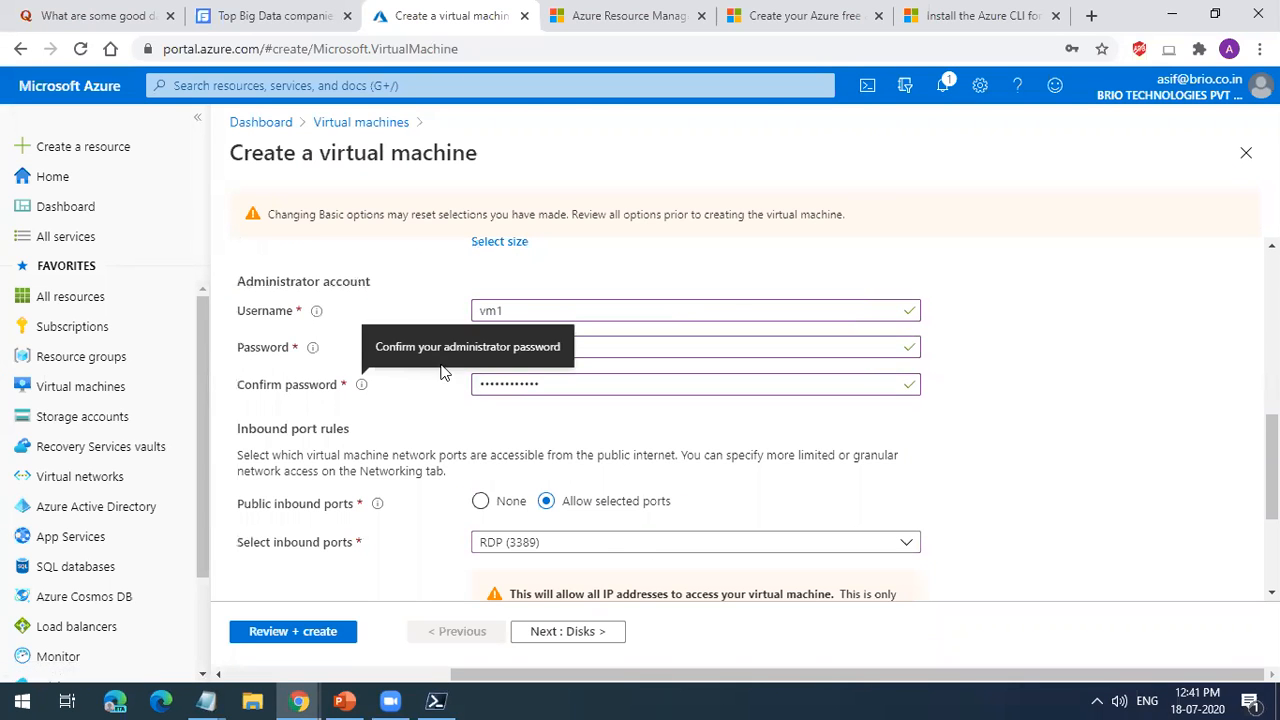
scroll(607, 560, "down", 1)
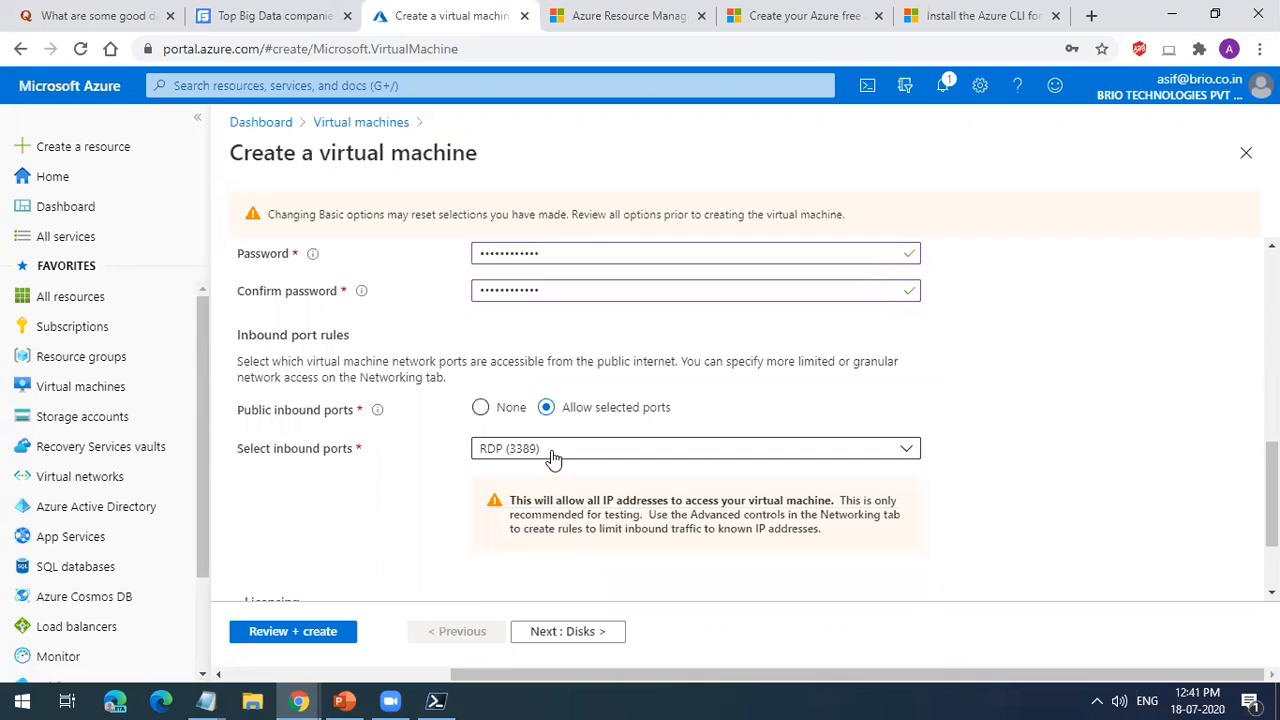
scroll(589, 436, "up", 4)
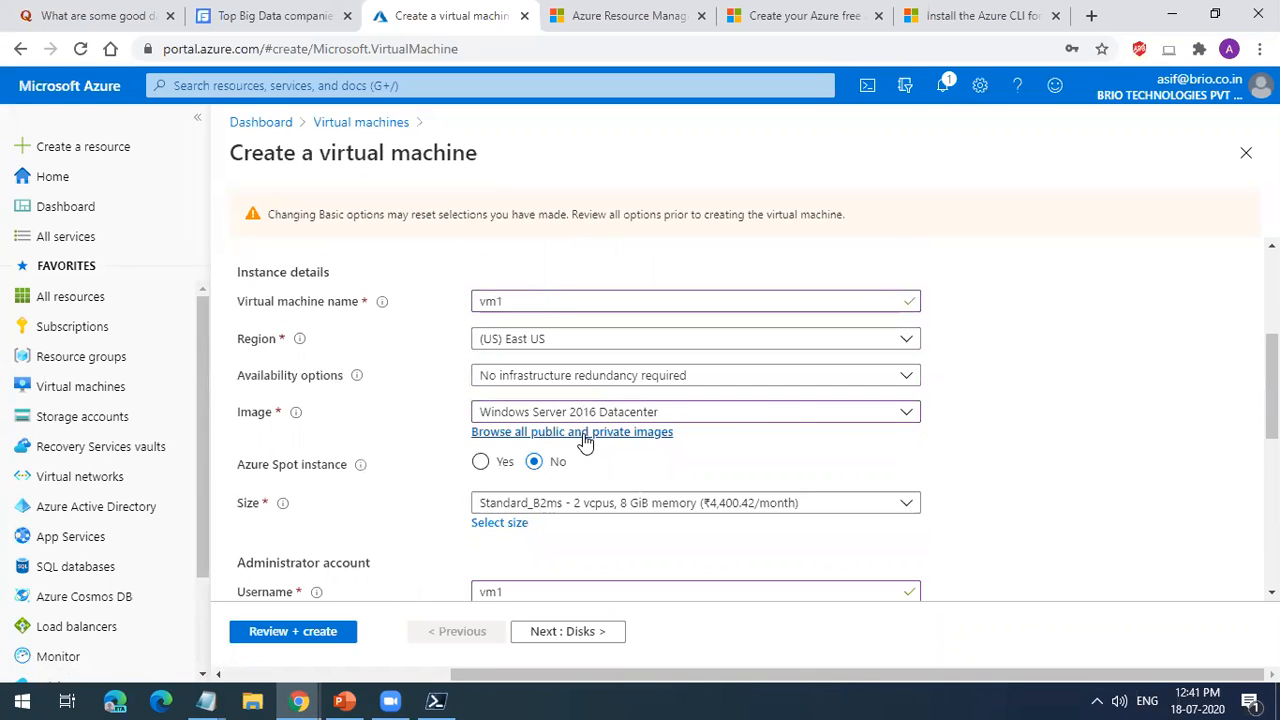
scroll(585, 441, "down", 3)
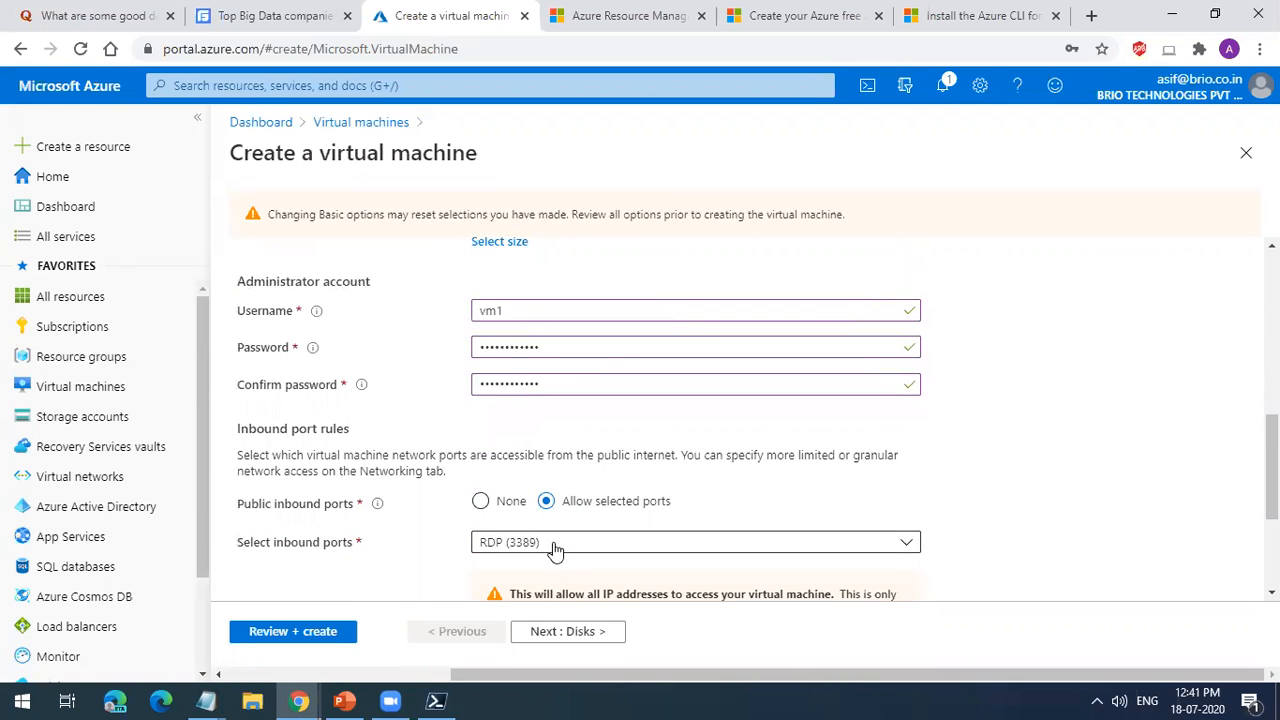
scroll(555, 550, "up", 2)
scroll(555, 550, "down", 2)
Step: In the Disks settings, set the OS disk type to Standard HDD and choose default encryption at-rest with a platform-managed key
left_click(567, 635)
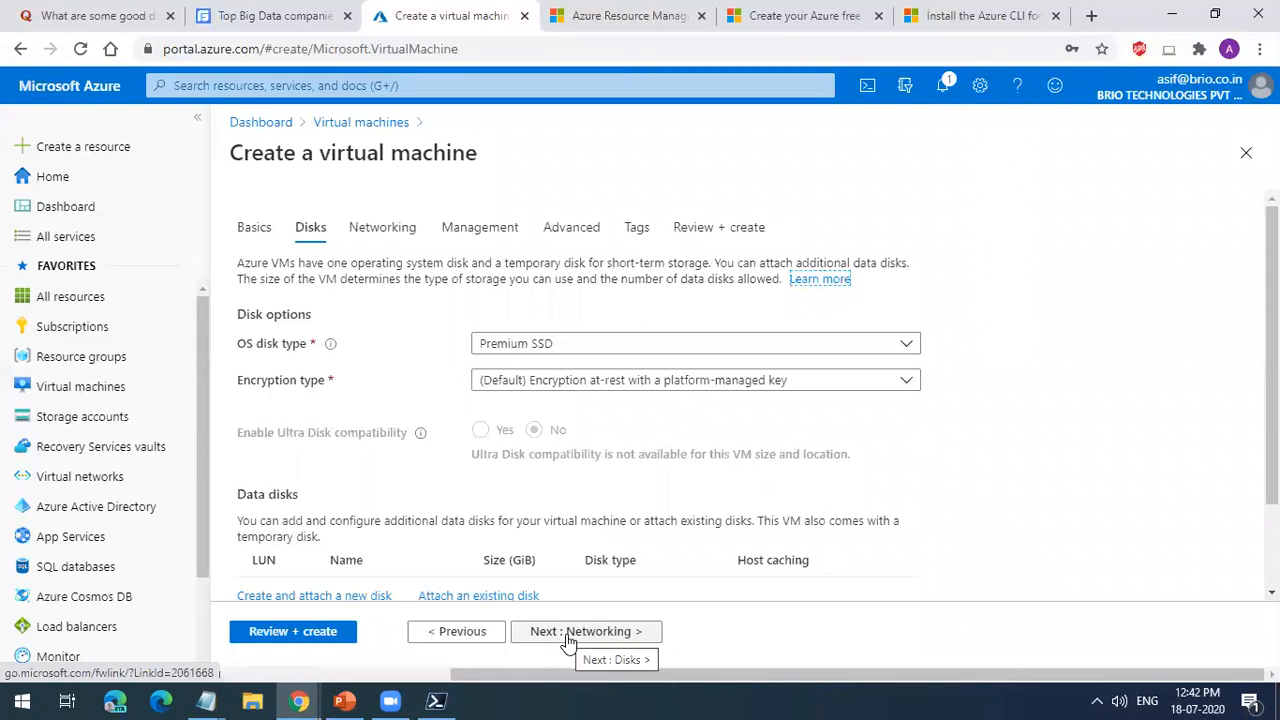
left_click(567, 347)
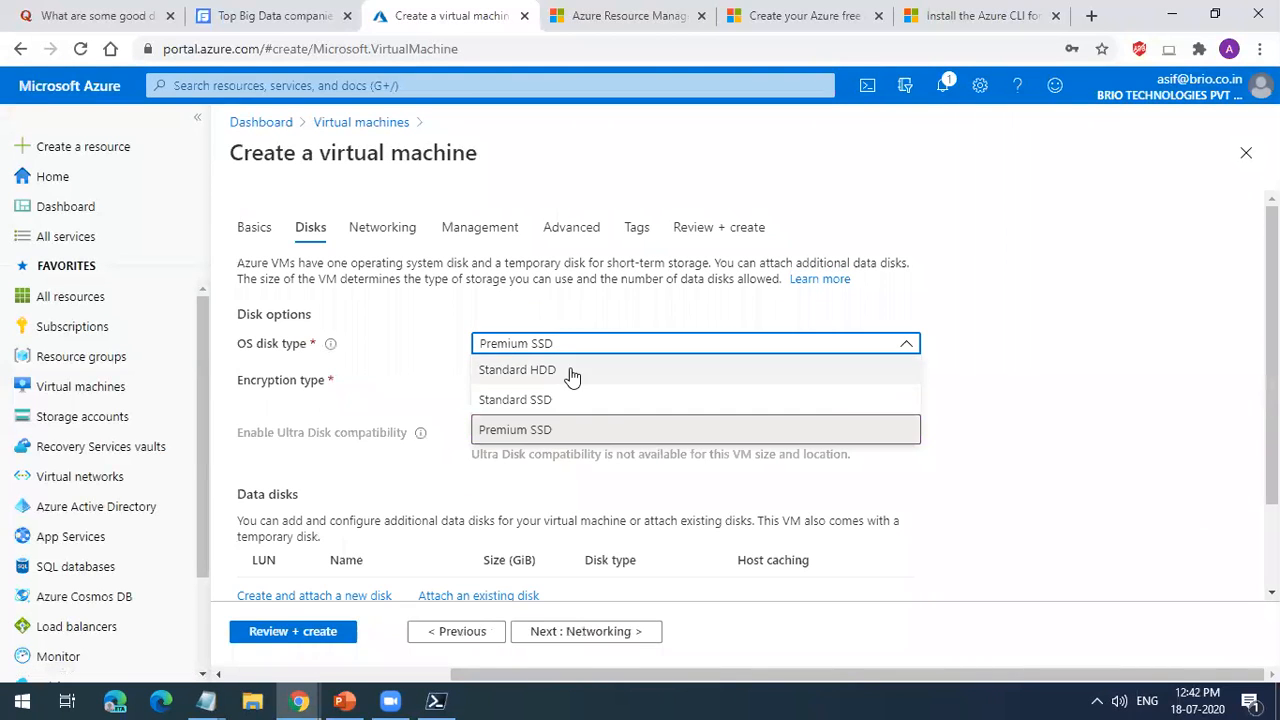
left_click(570, 368)
scroll(589, 515, "down", 2)
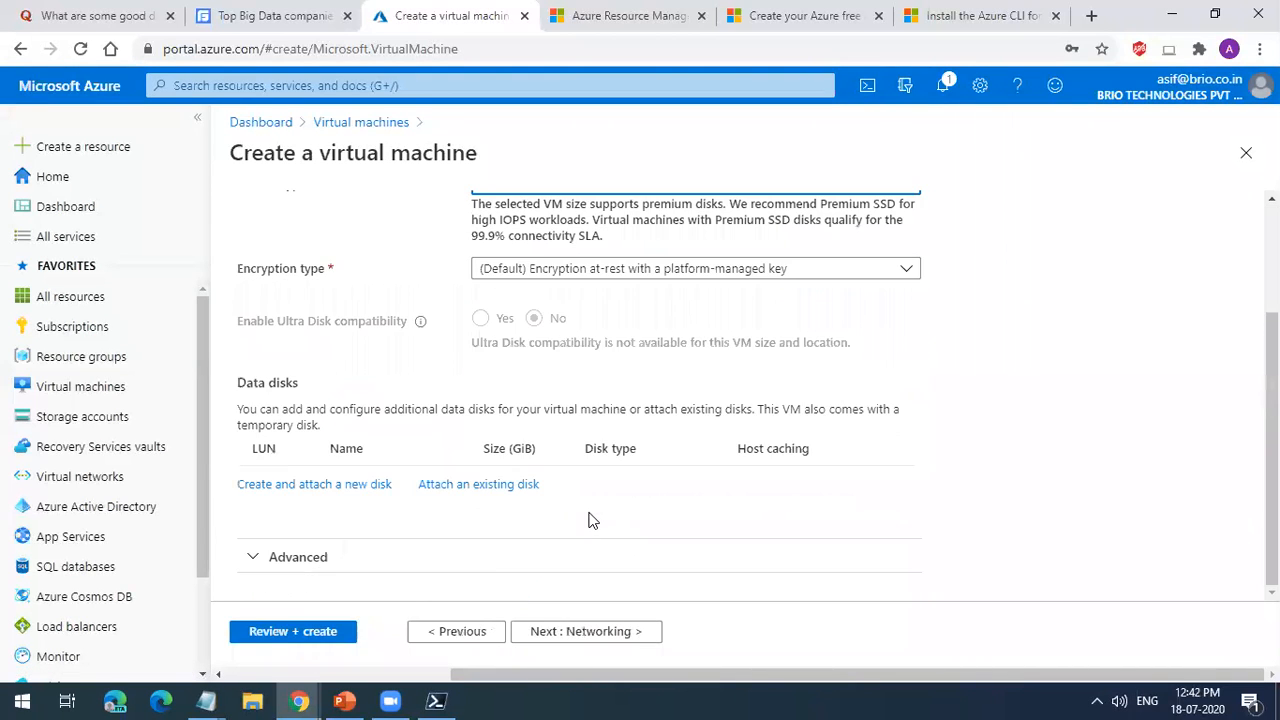
scroll(607, 287, "up", 1)
left_click(576, 366)
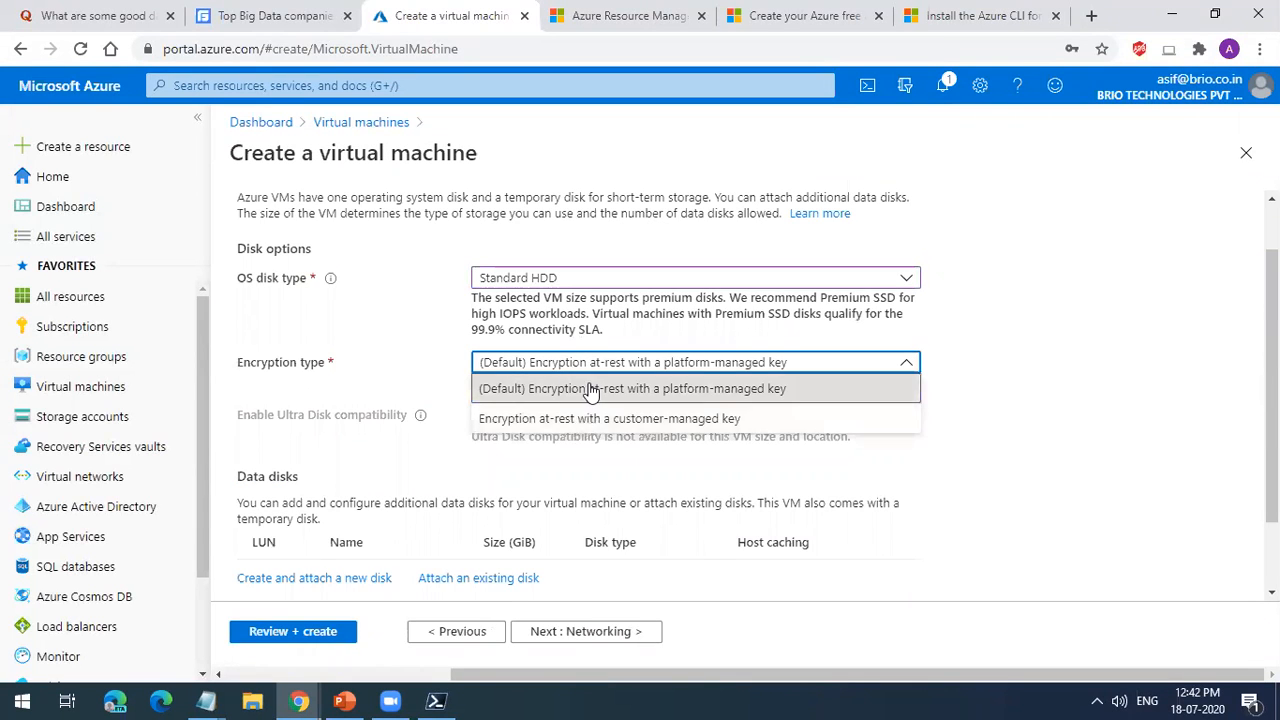
left_click(598, 386)
Step: Create and attach a new empty 128 GiB Standard HDD data disk to the virtual machine
scroll(736, 481, "down", 1)
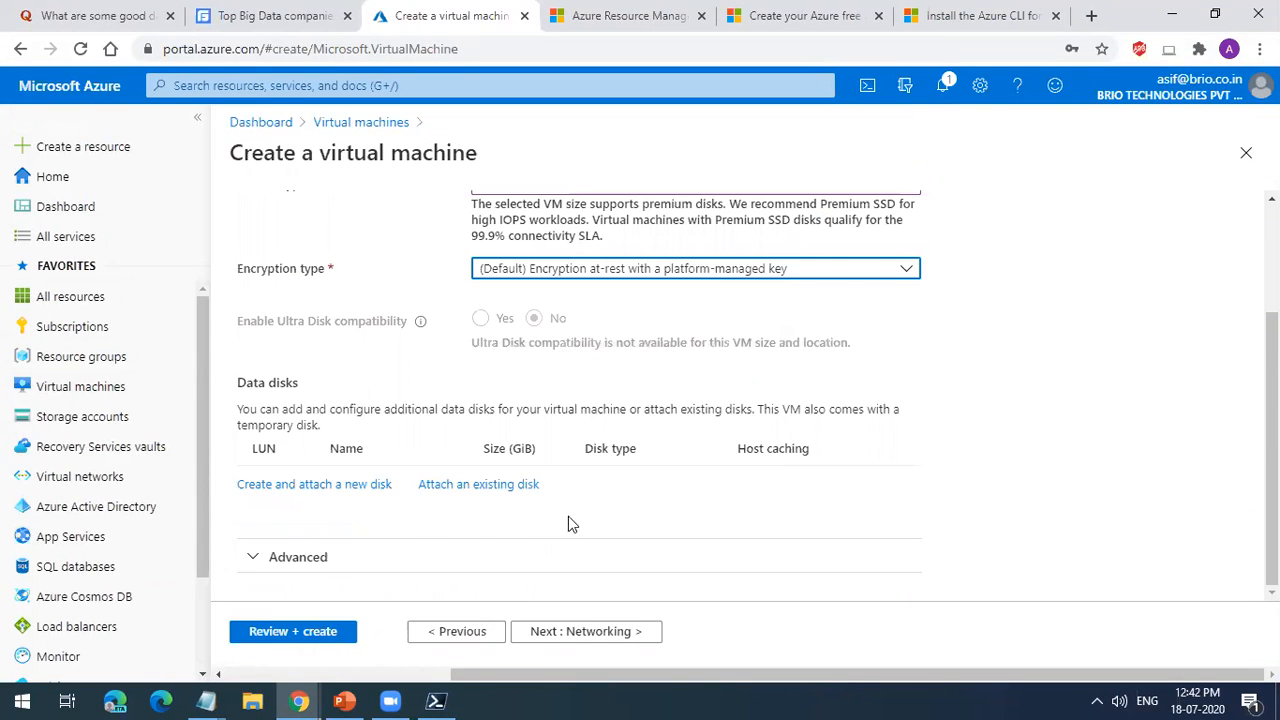
left_click(358, 491)
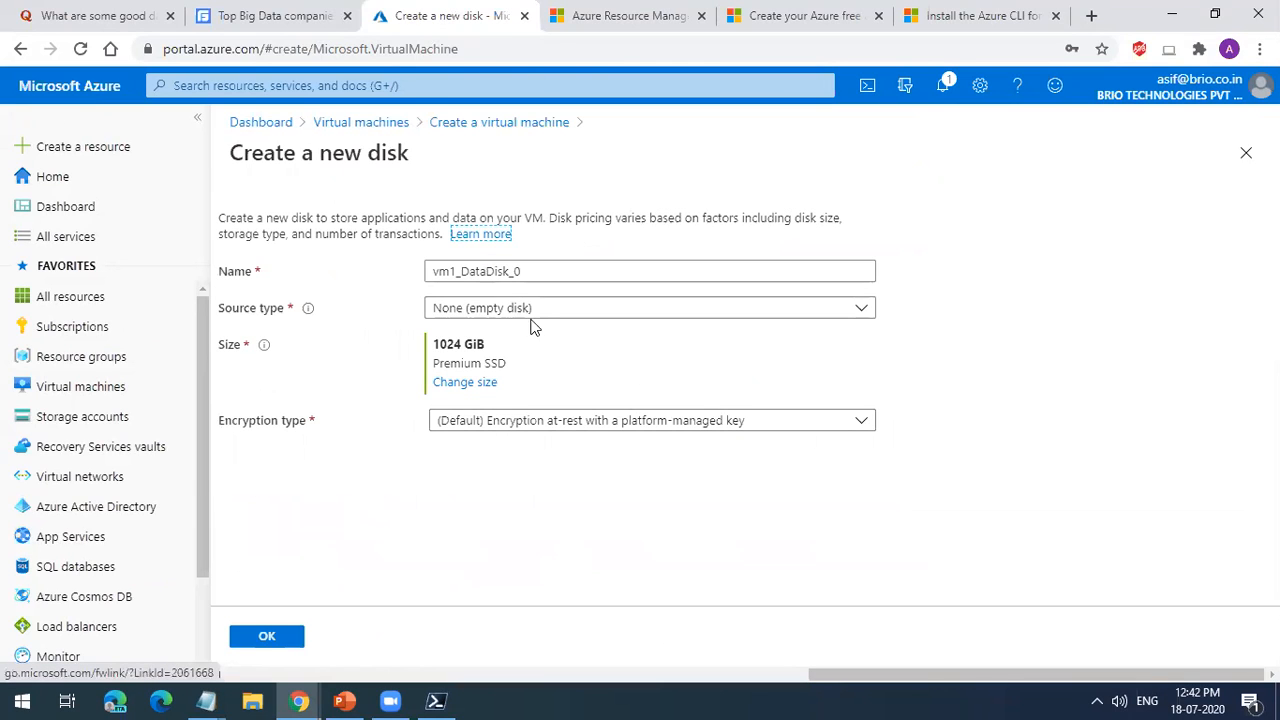
left_click(455, 386)
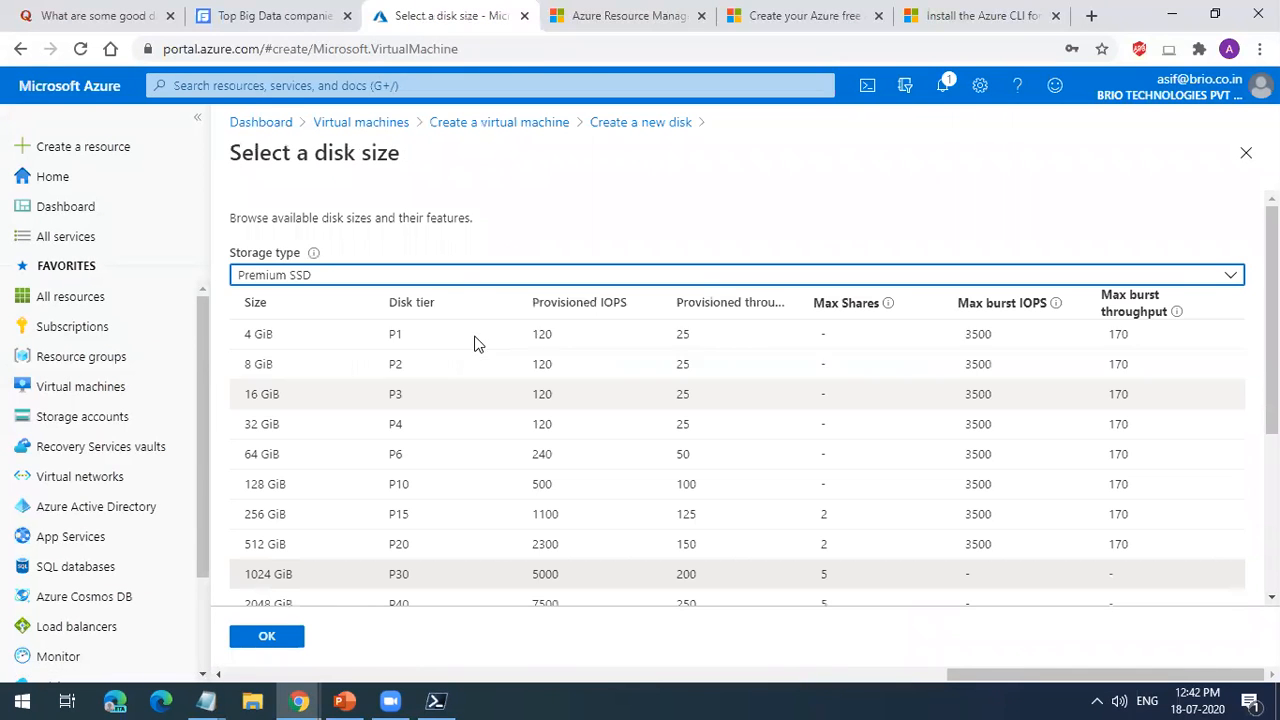
left_click(430, 278)
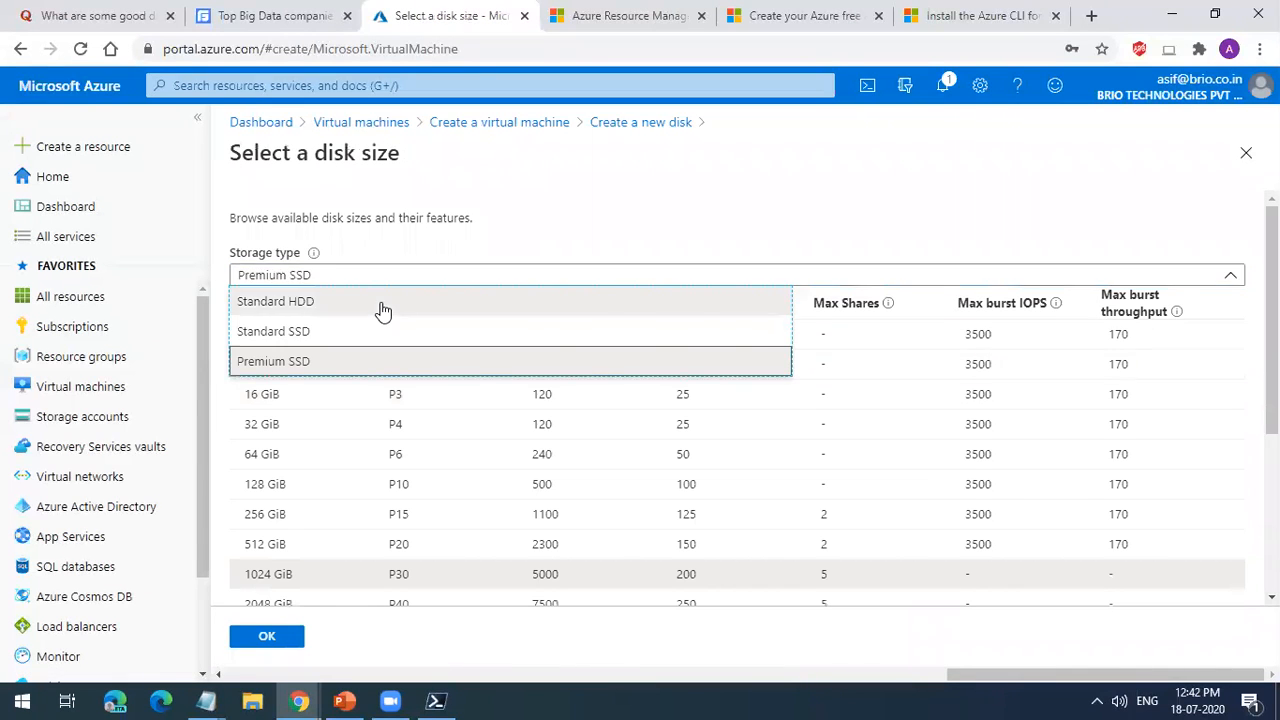
left_click(380, 303)
left_click(268, 393)
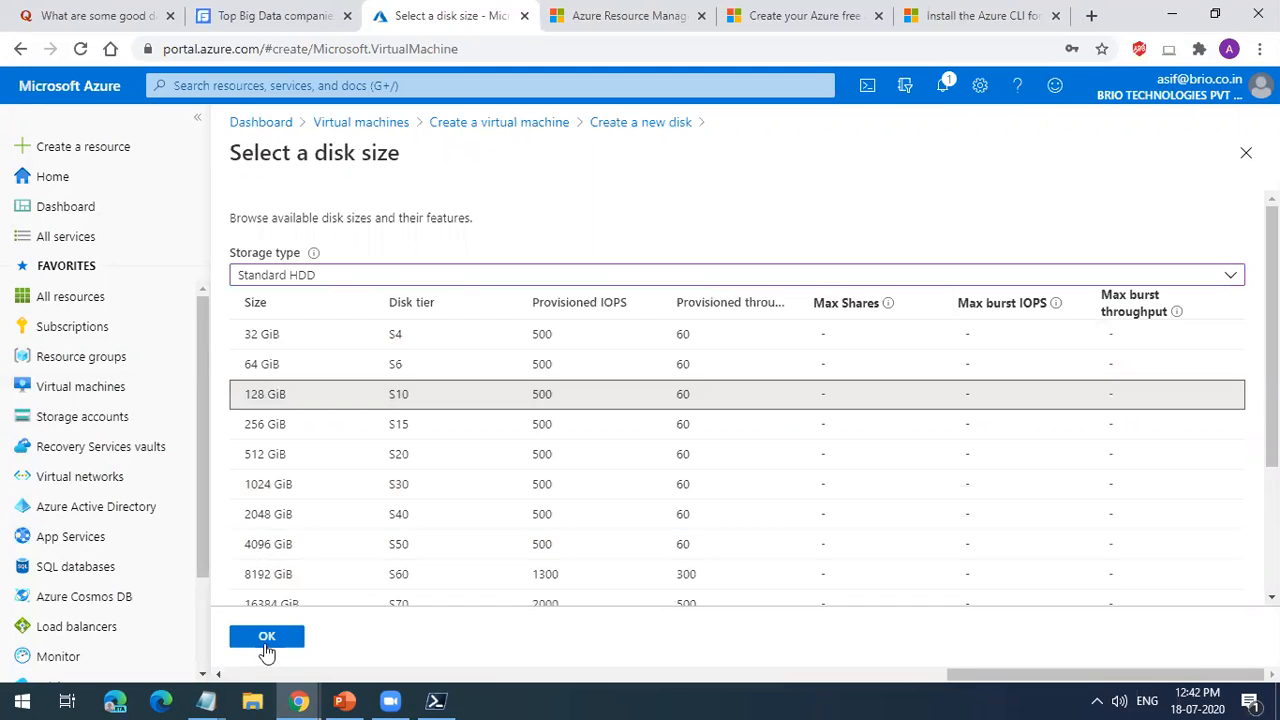
left_click(266, 637)
left_click(266, 640)
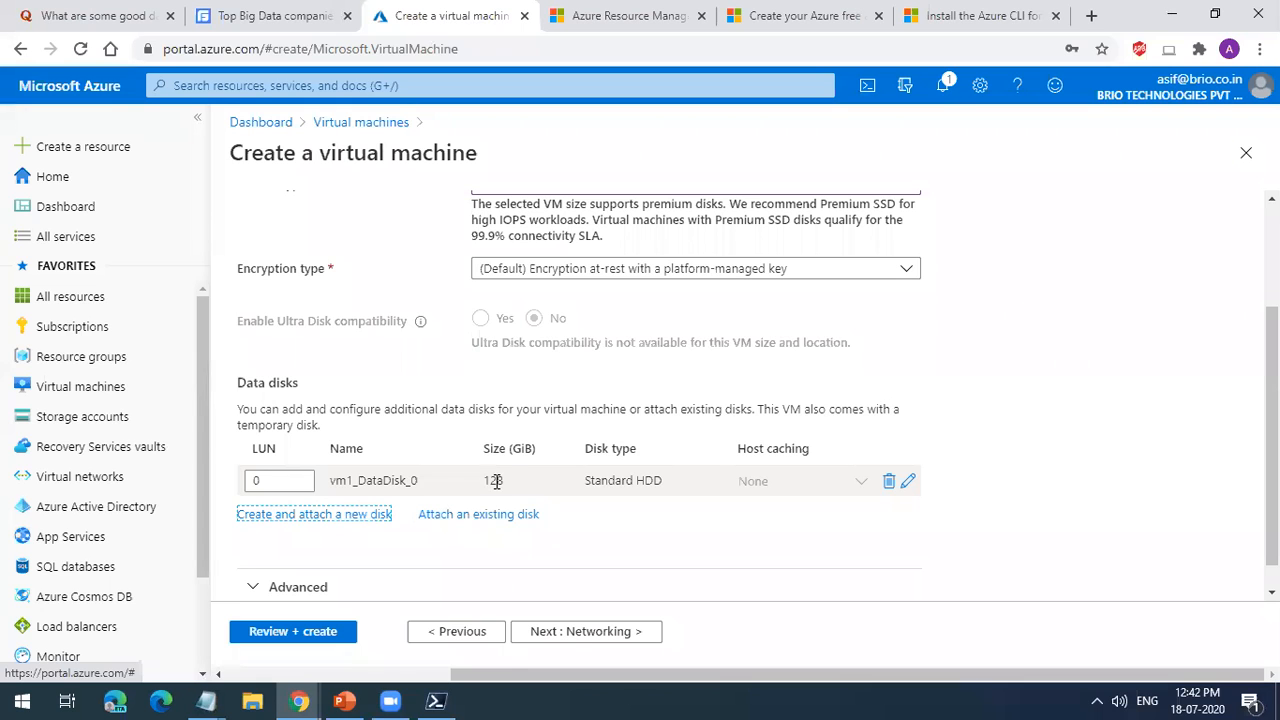
Step: Go to the Networking settings and review the virtual network, subnet, public IP, security group and inbound port options
left_click(578, 632)
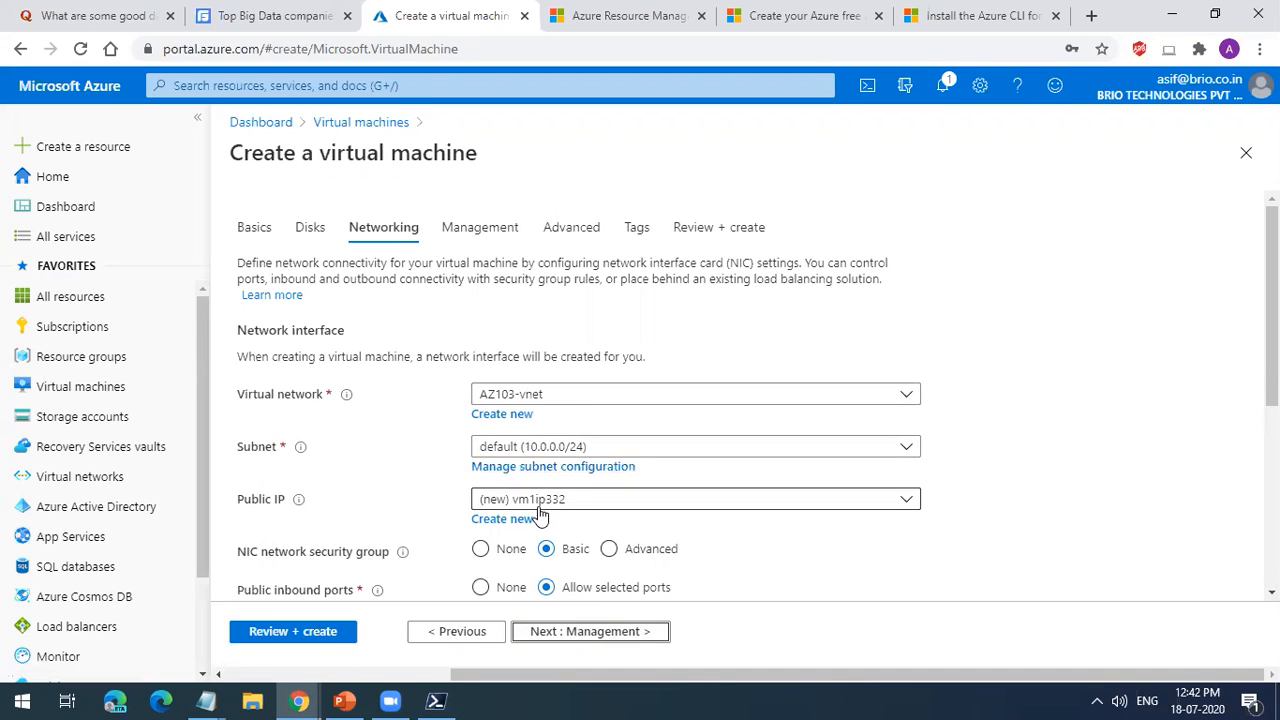
scroll(538, 515, "down", 1)
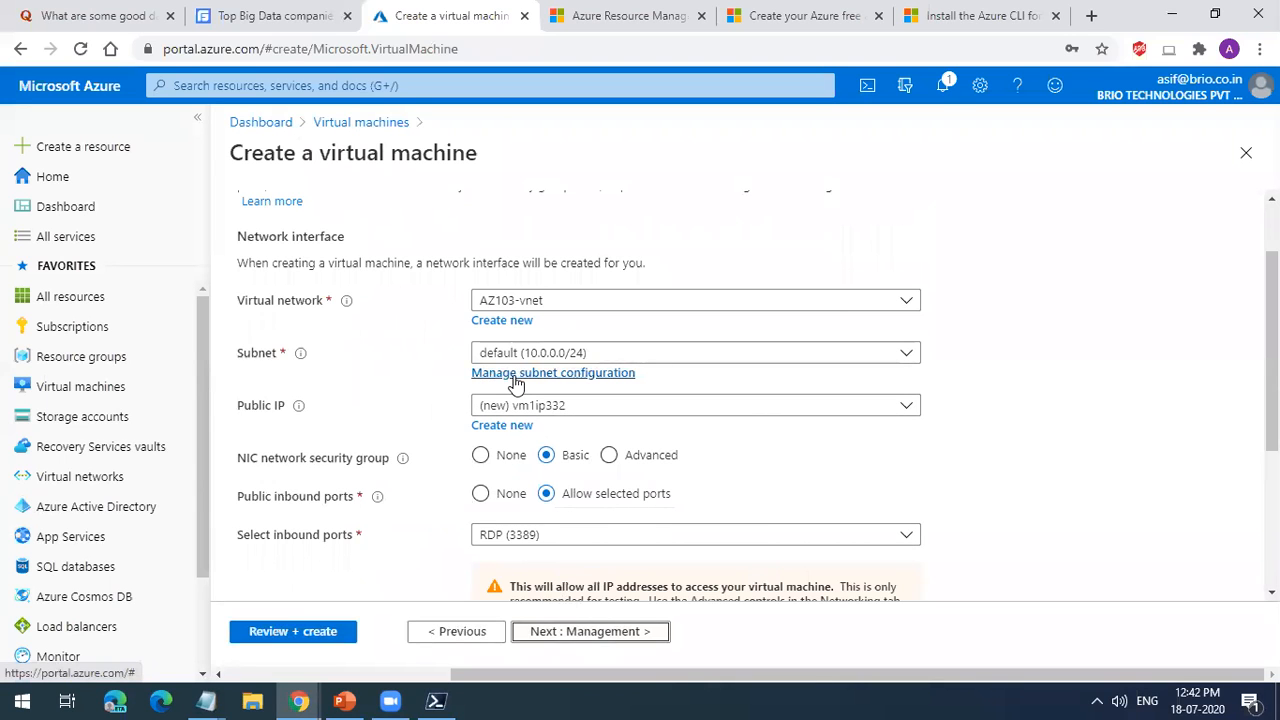
scroll(634, 478, "up", 1)
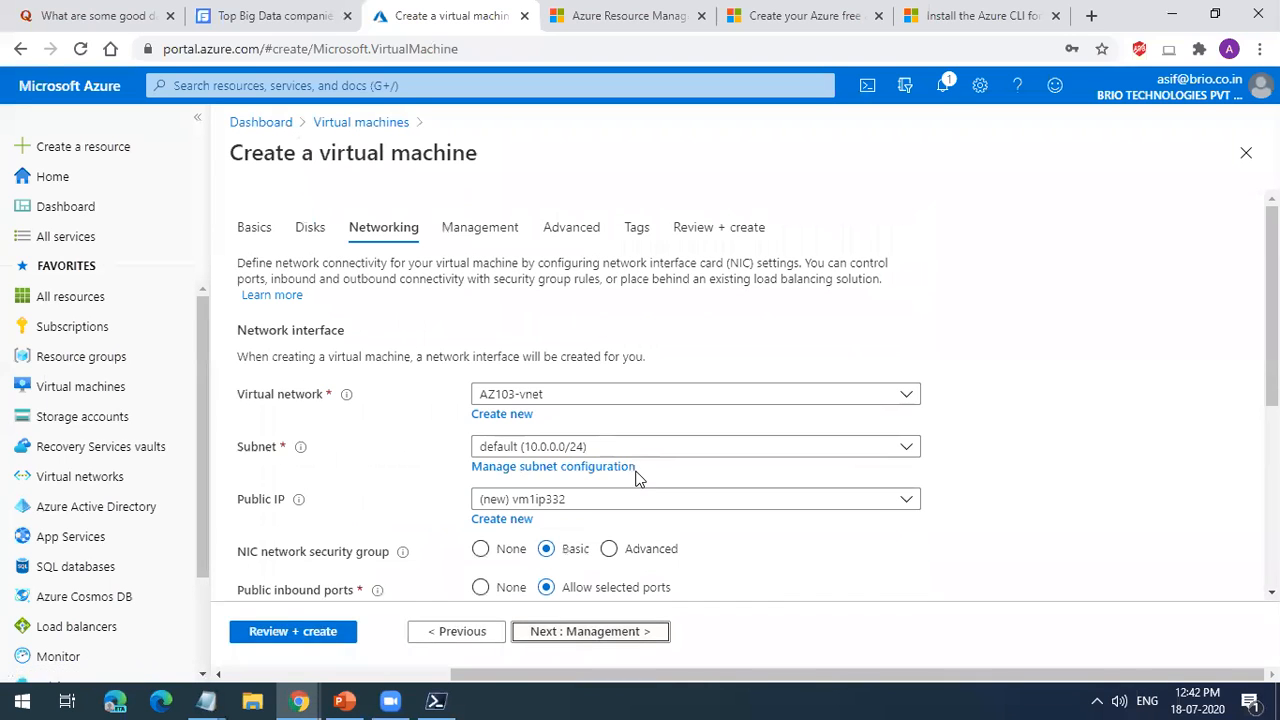
scroll(636, 480, "down", 1)
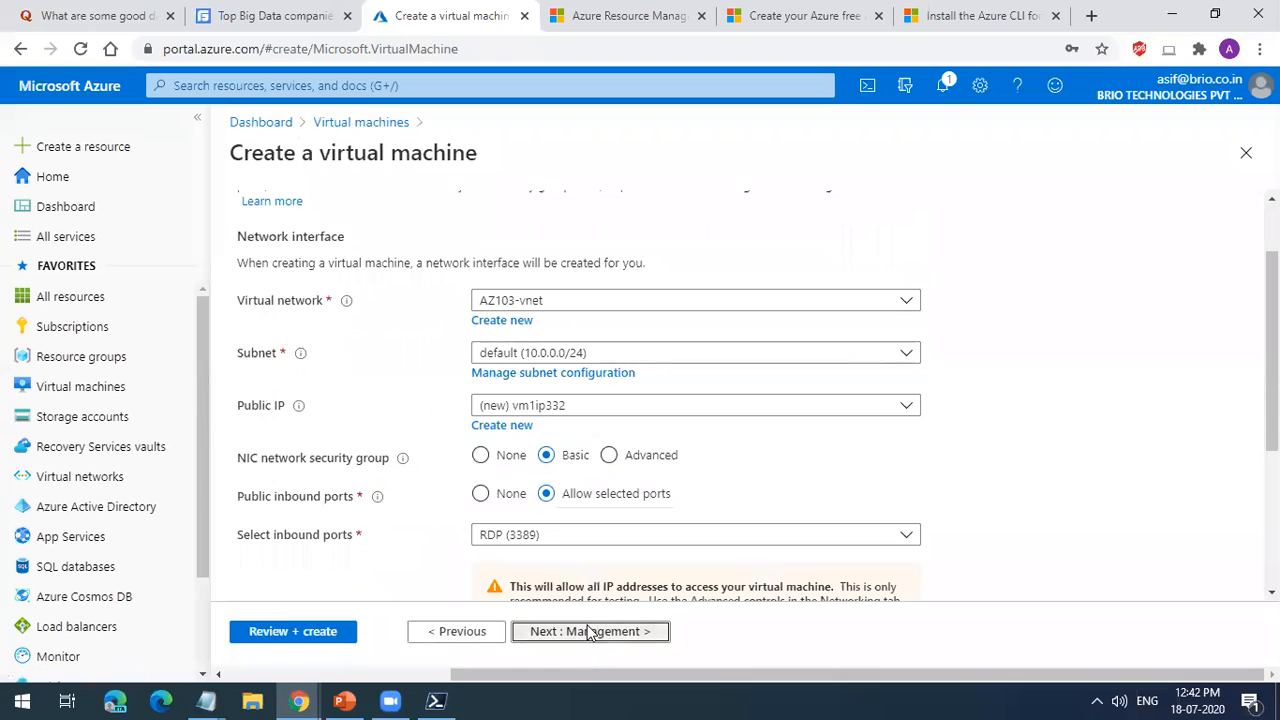
Step: Go to the Management settings, examine boot diagnostics and its storage account option, and set boot diagnostics to Off
left_click(588, 631)
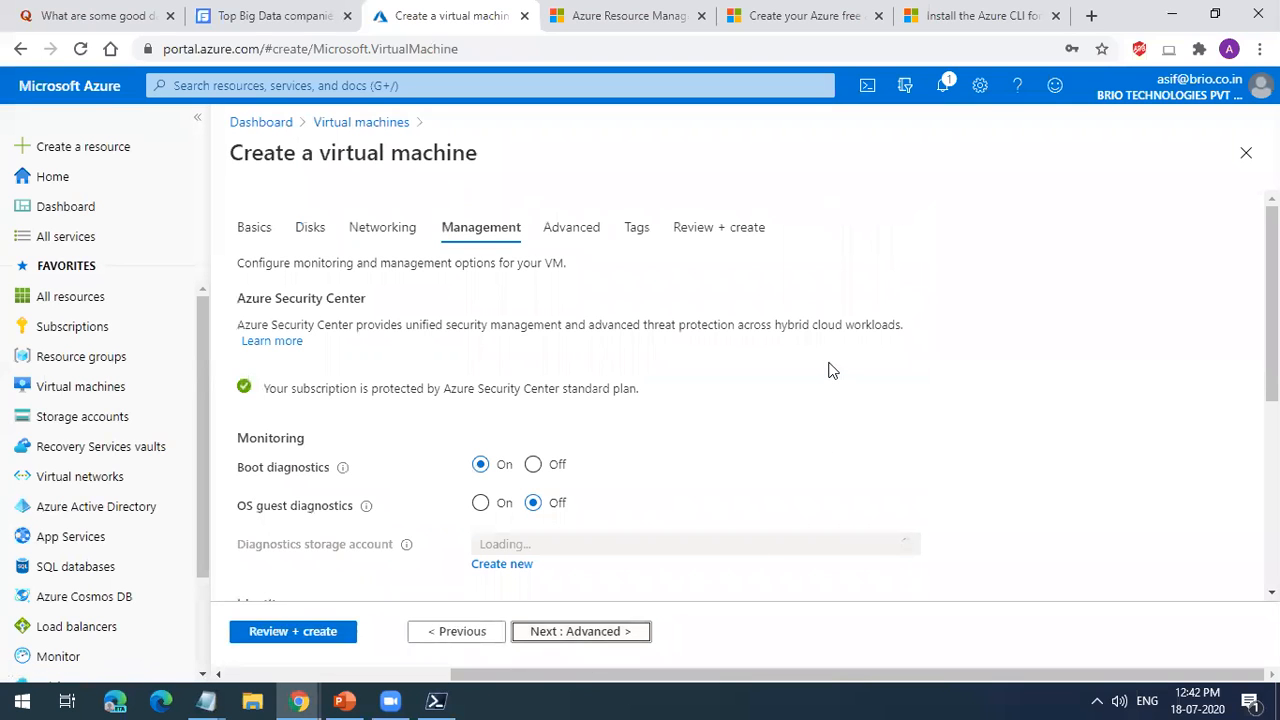
left_click(534, 472)
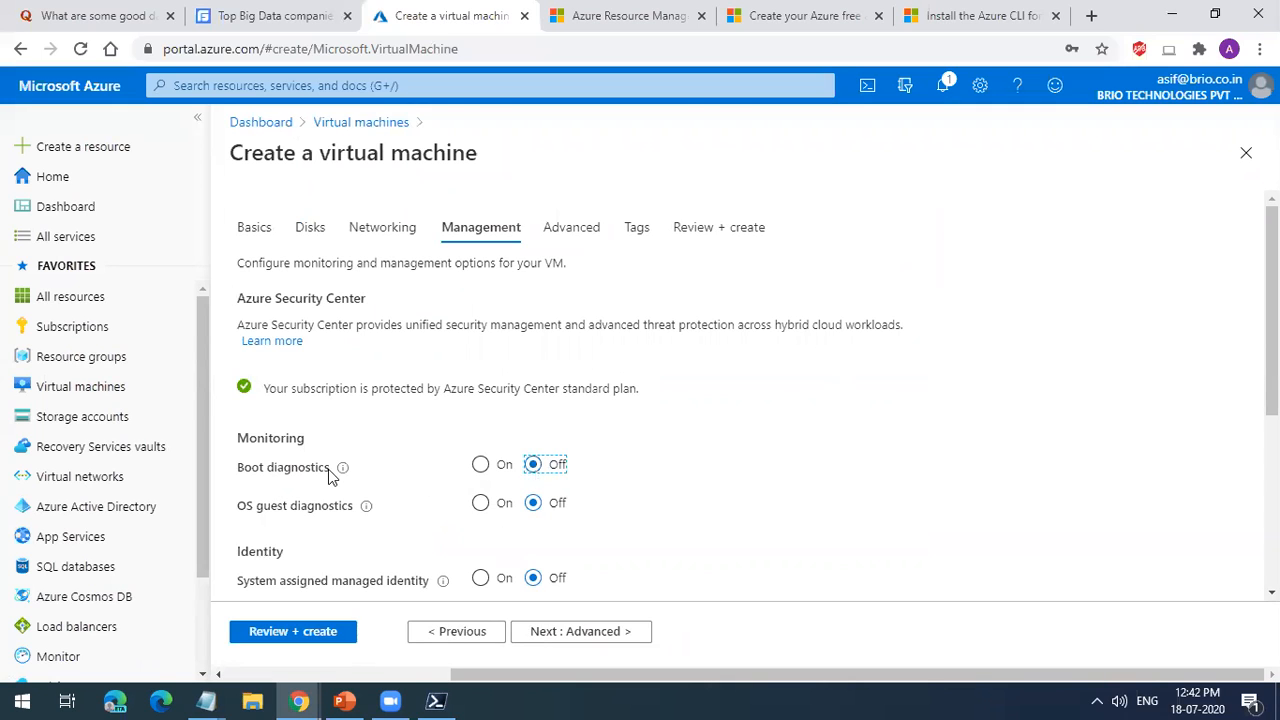
mouse_move(345, 469)
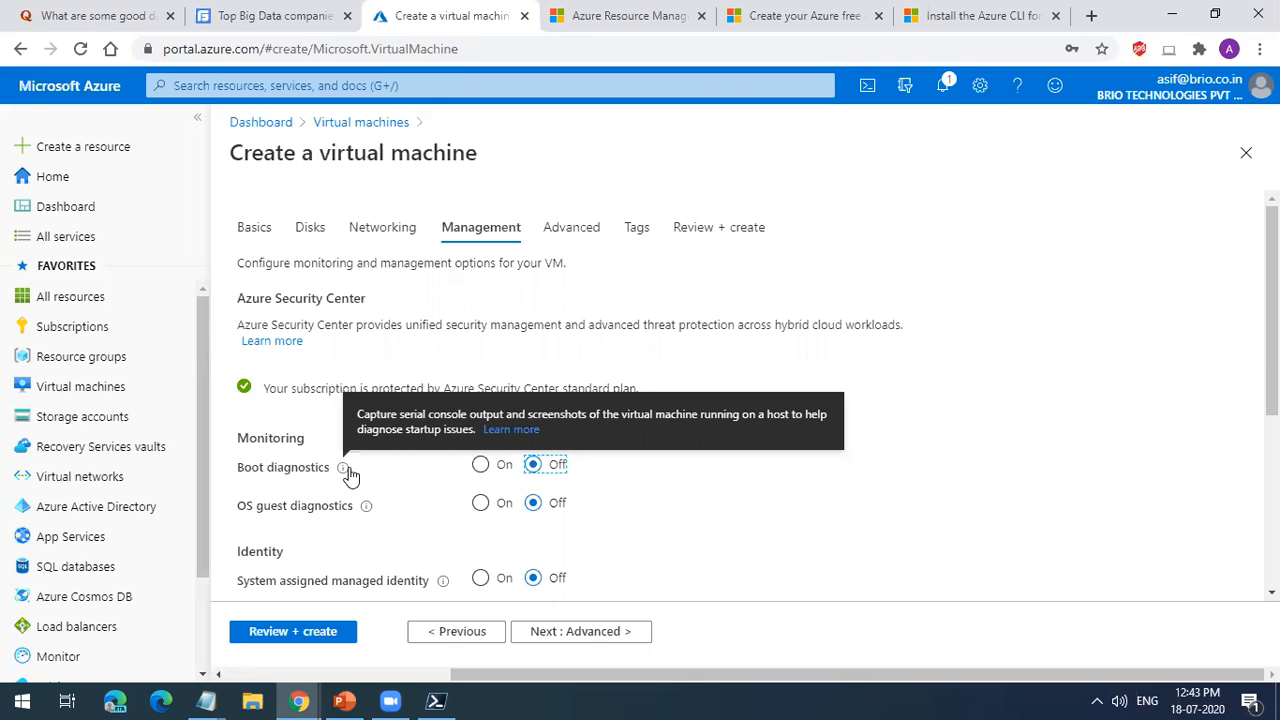
left_click(480, 465)
scroll(523, 396, "down", 3)
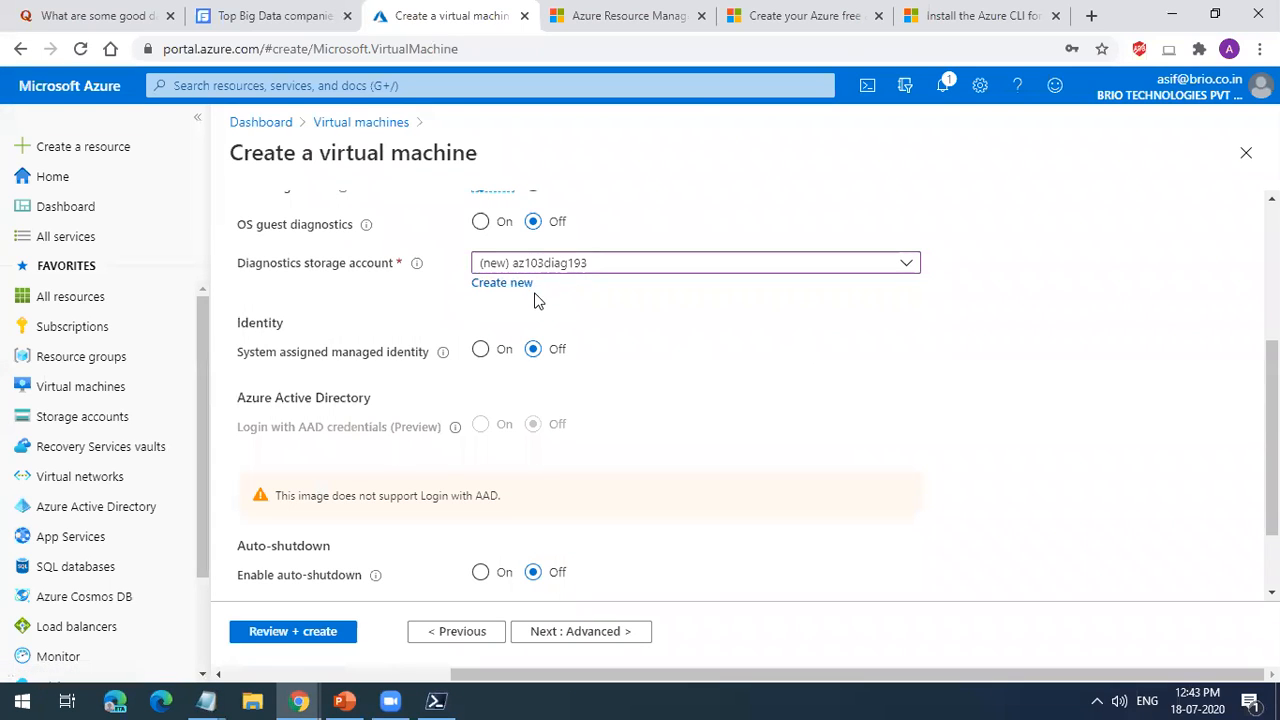
left_click(506, 352)
scroll(506, 352, "up", 1)
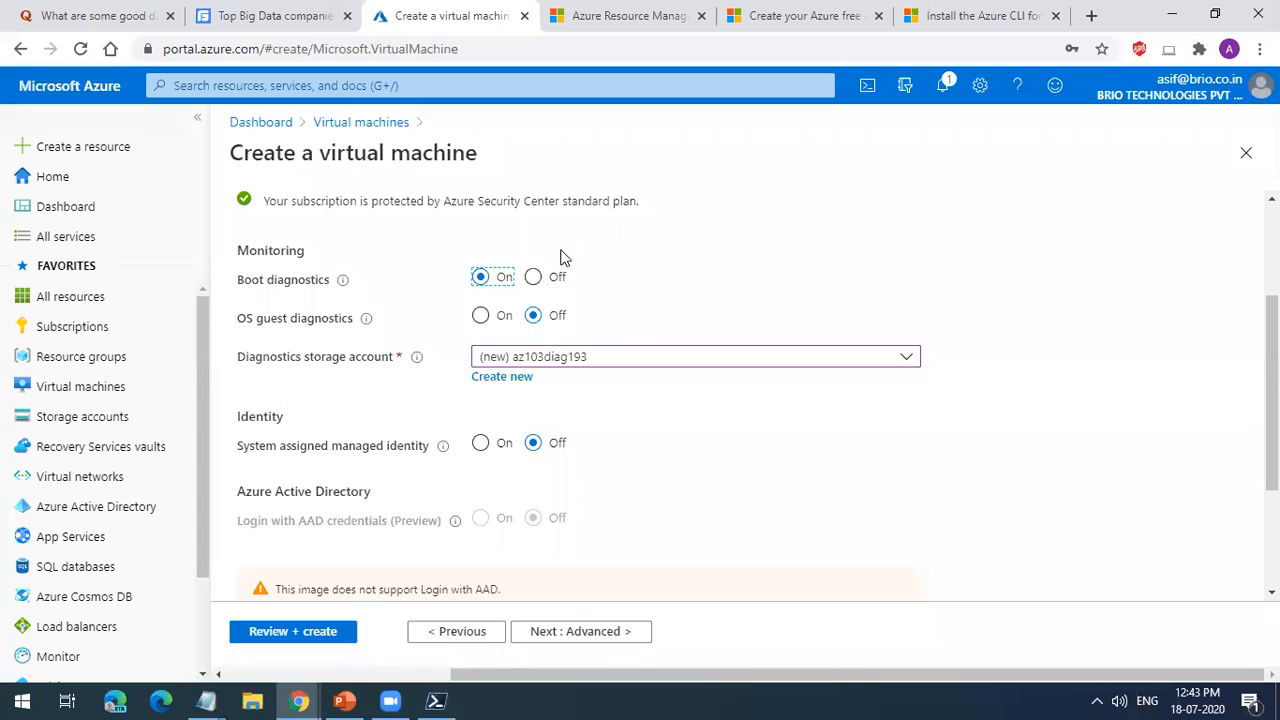
left_click(535, 280)
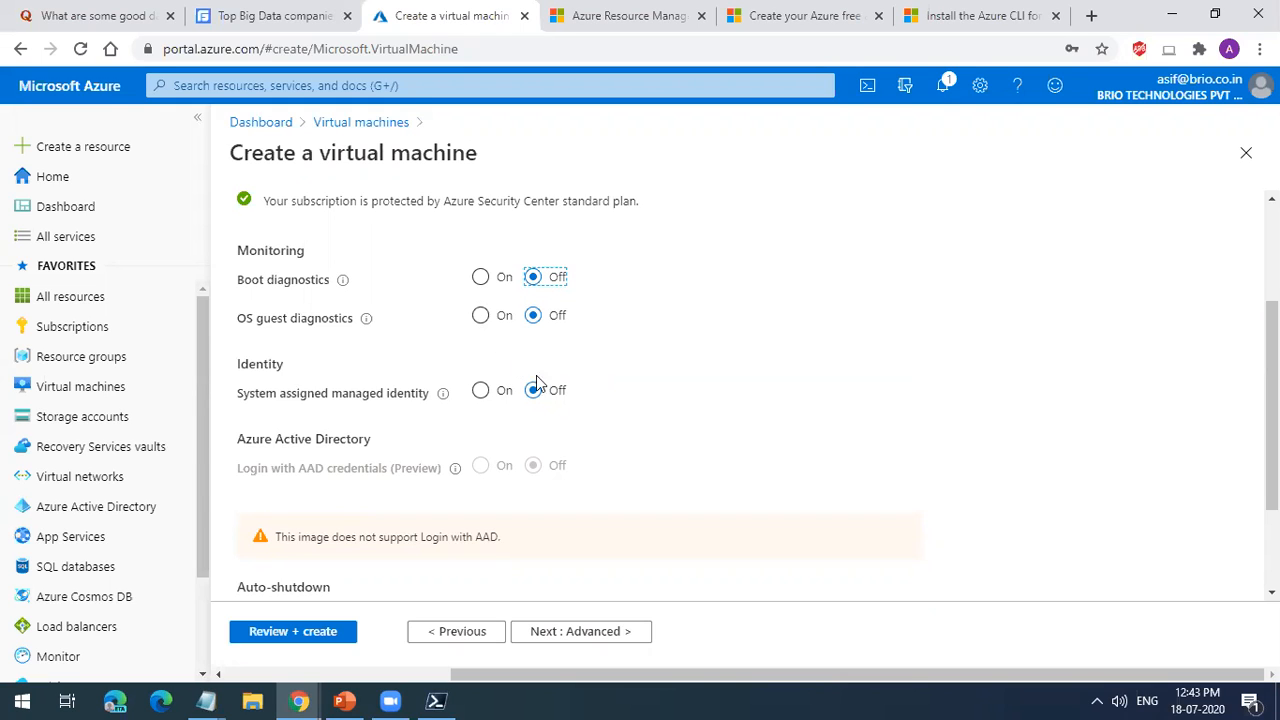
Step: Open the Azure pricing calculator in a new tab, add Storage Accounts to the estimate and check the monthly cost
left_click(1091, 15)
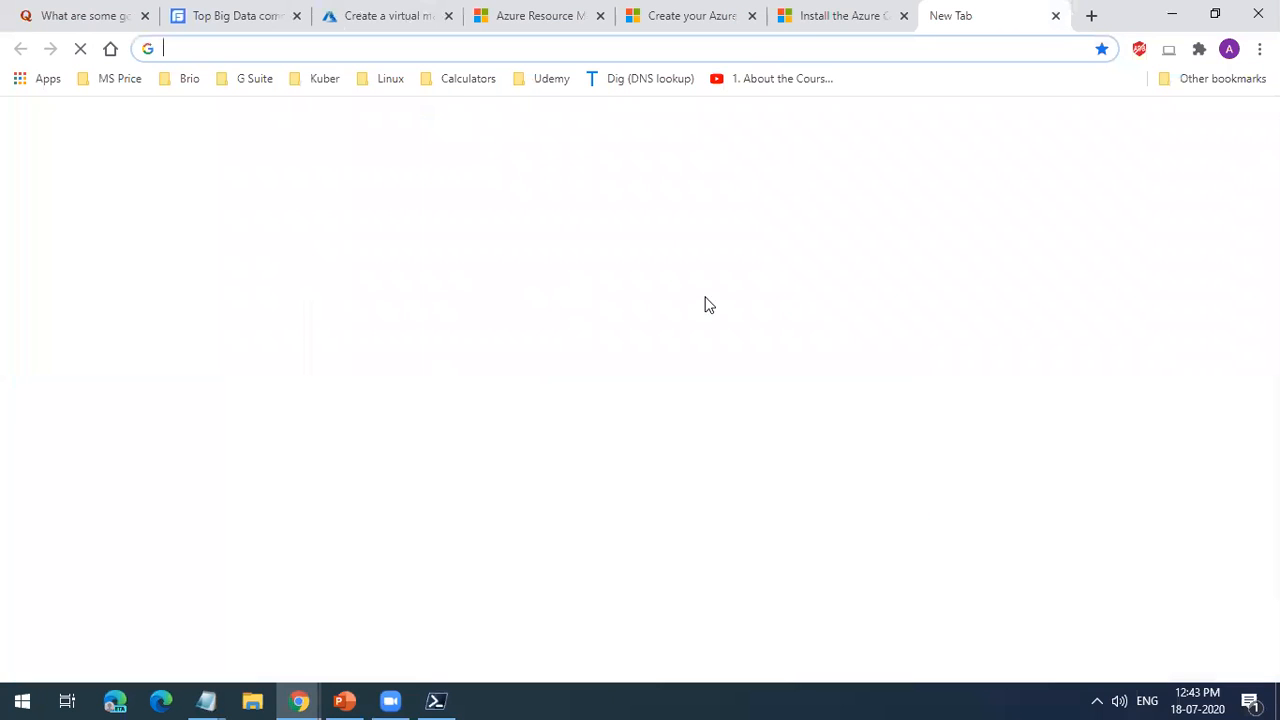
left_click(470, 80)
left_click(480, 107)
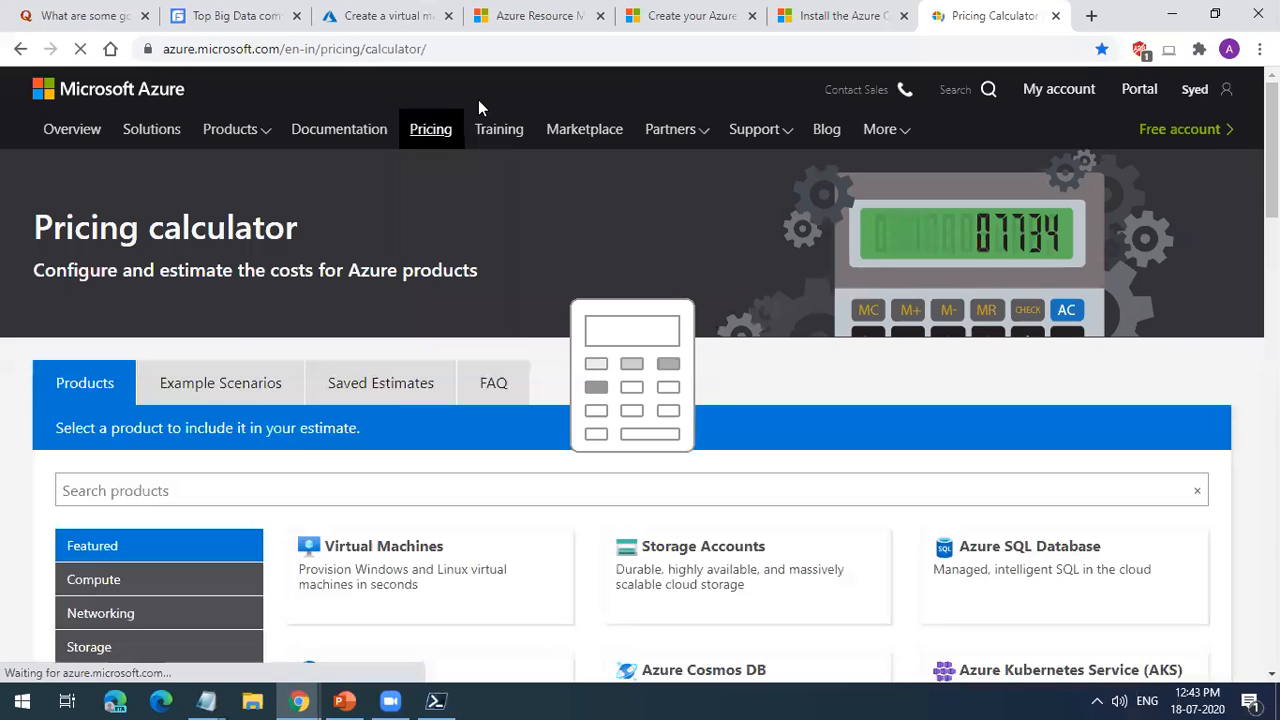
left_click(739, 604)
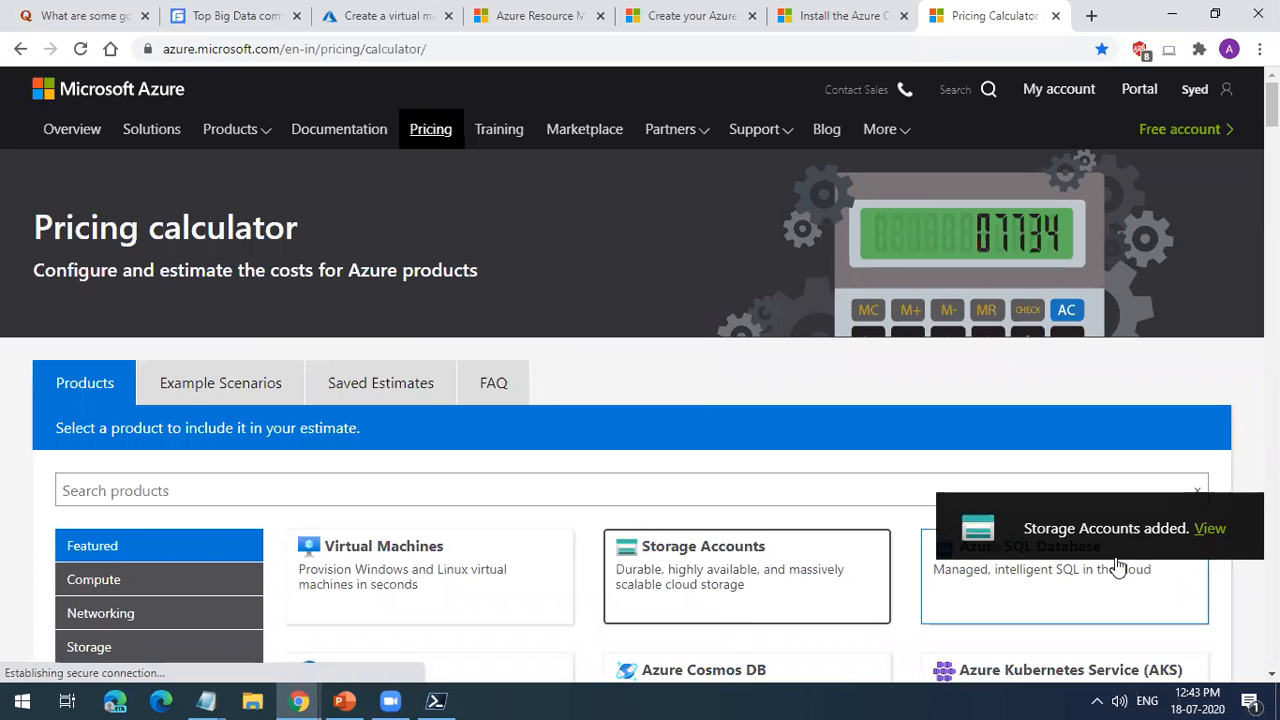
left_click(1205, 536)
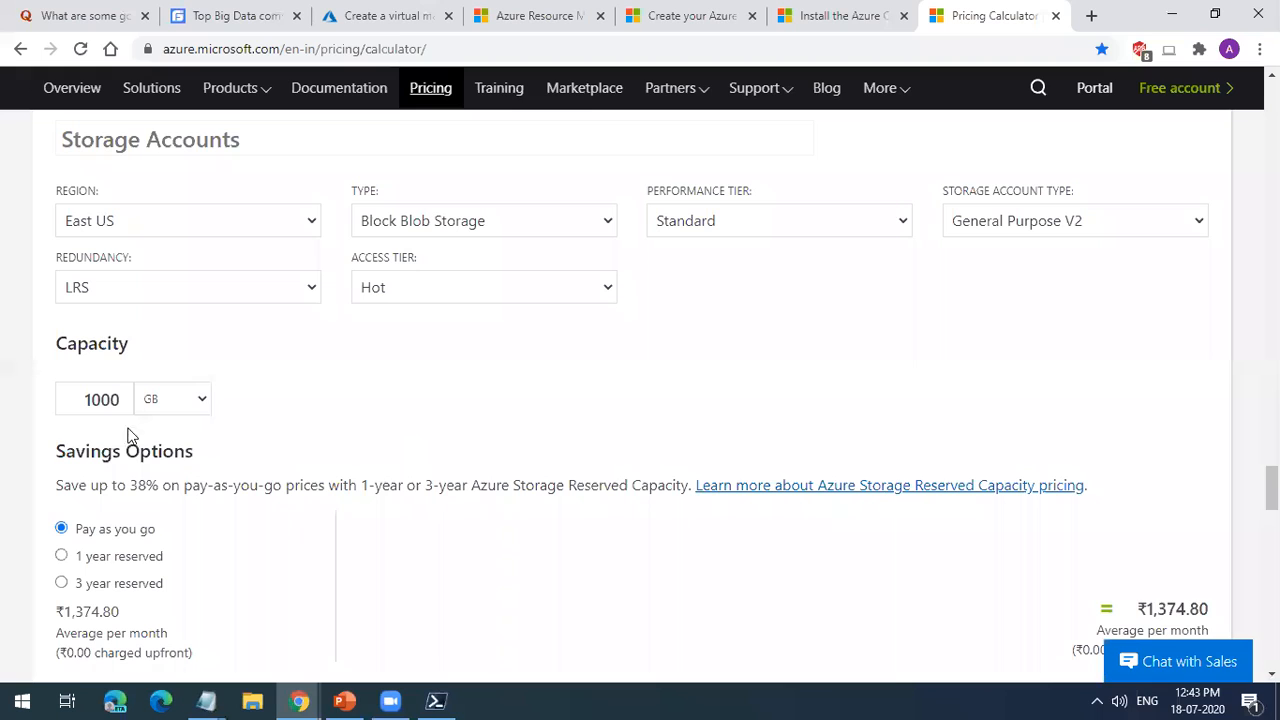
left_click_drag(1146, 608, 1226, 612)
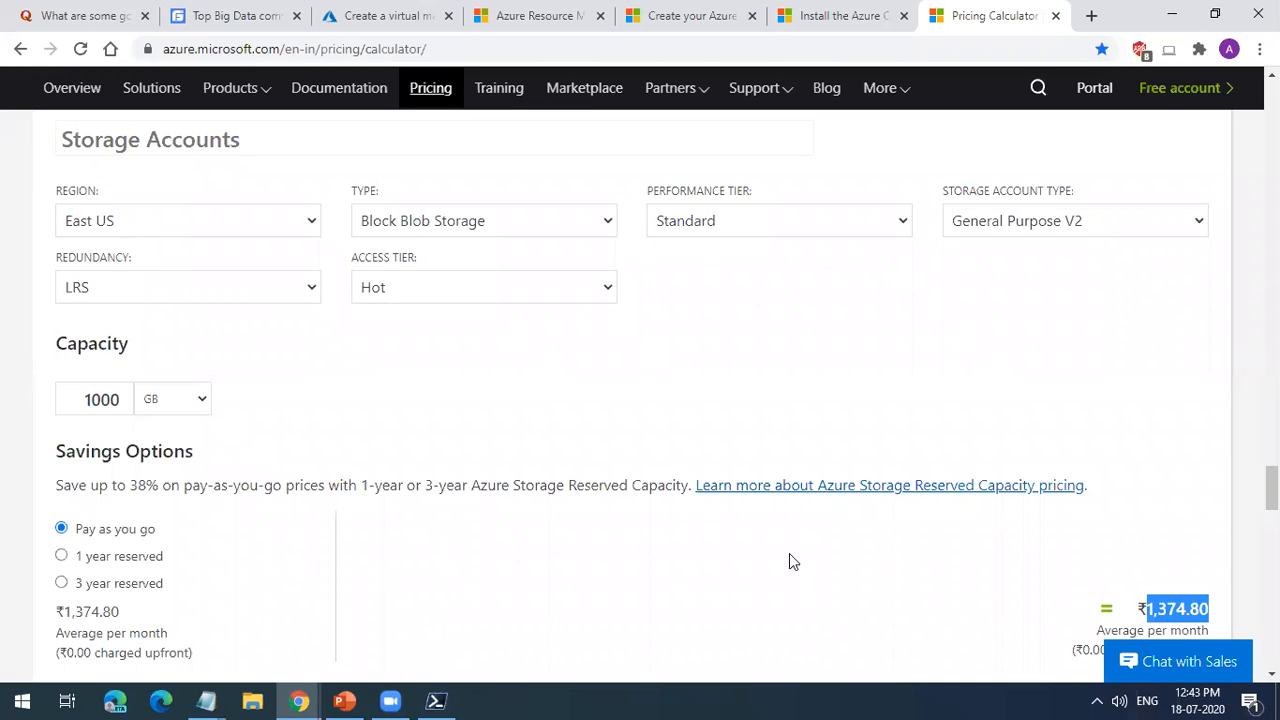
Step: Set the storage capacity to 10 GB, check the resulting monthly cost, and close the pricing calculator
left_click_drag(63, 401, 193, 417)
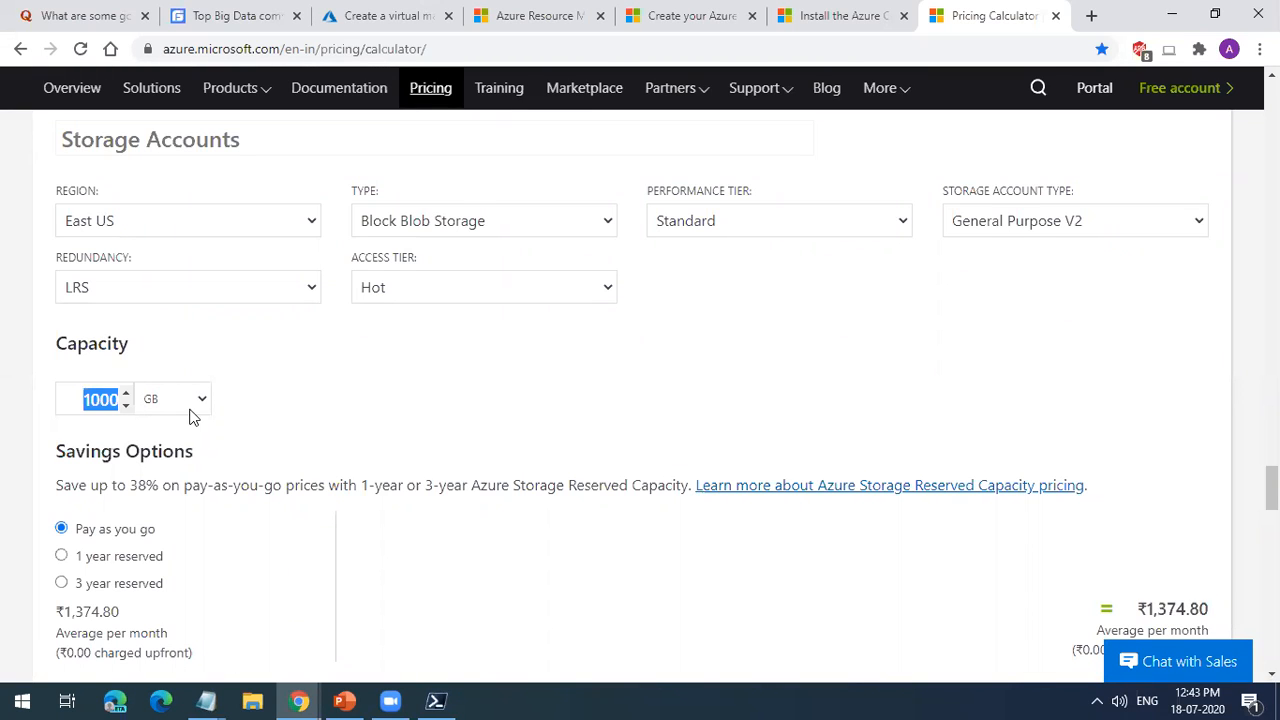
type("10")
left_click(900, 414)
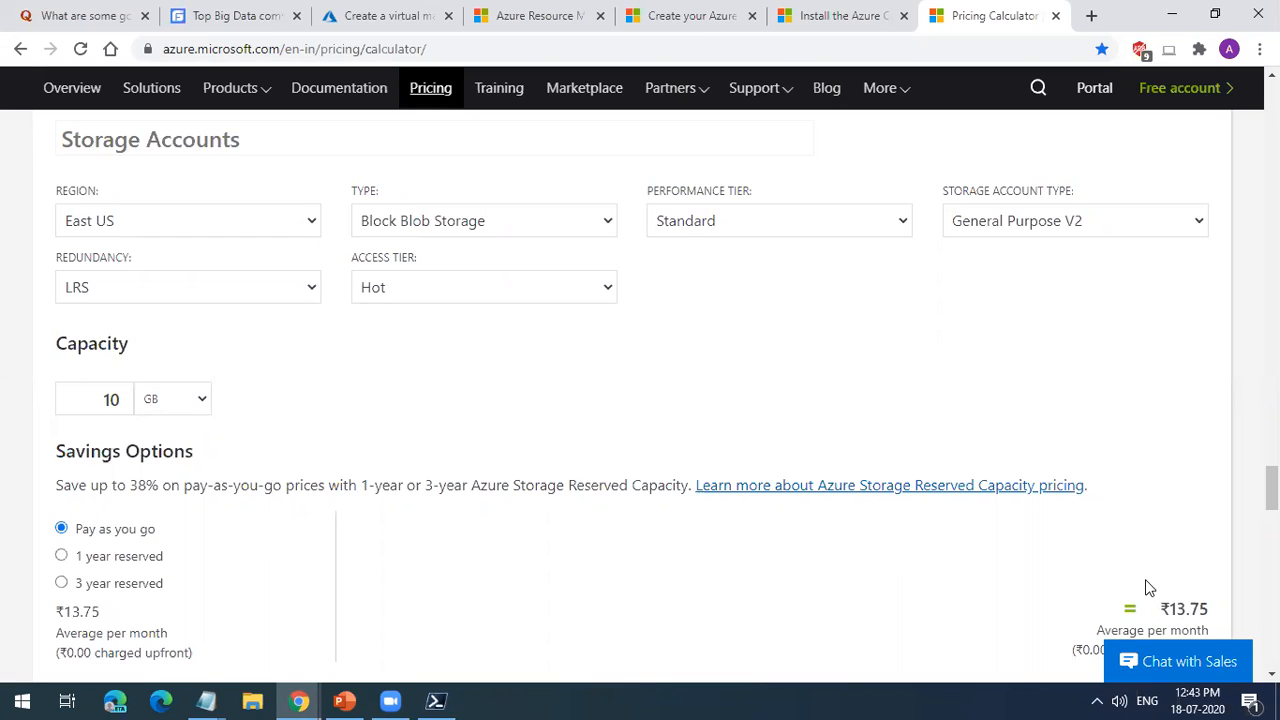
left_click_drag(1168, 607, 1207, 603)
left_click(1055, 15)
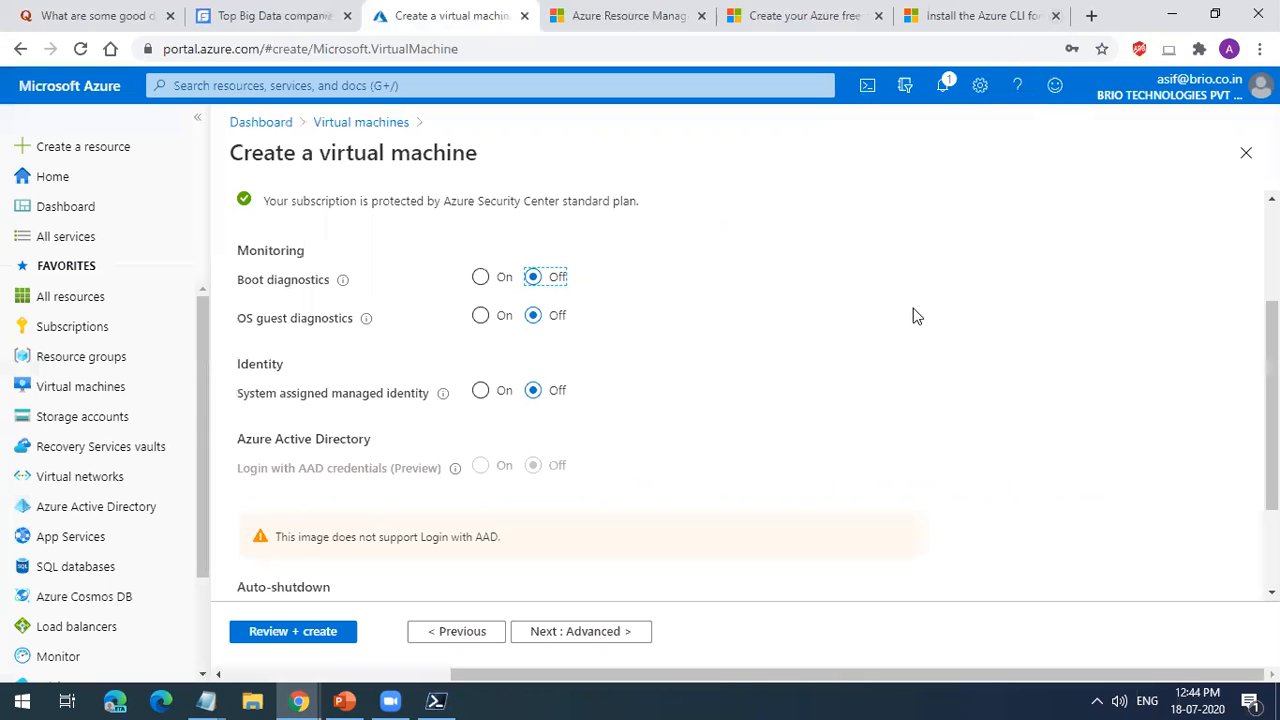
Step: Try boot diagnostics and OS guest diagnostics set to On, read the guest diagnostics description, and return both to Off
left_click(480, 278)
left_click(479, 316)
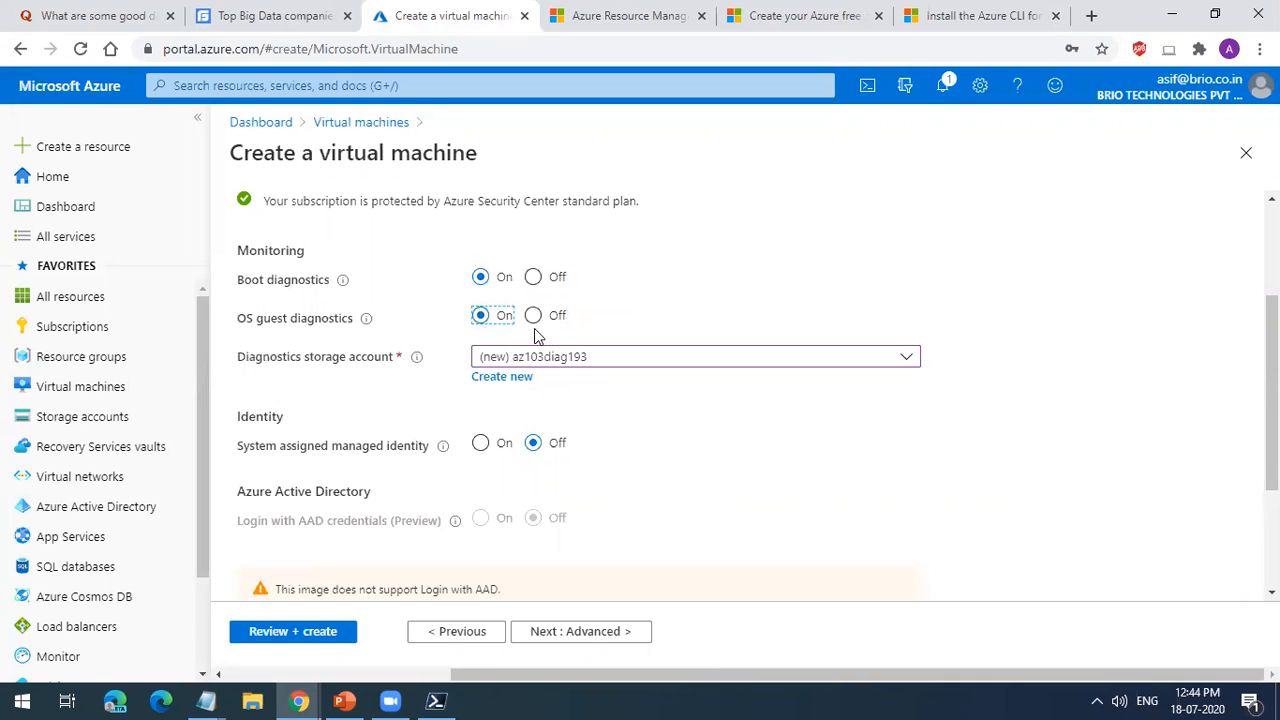
left_click(538, 320)
mouse_move(368, 320)
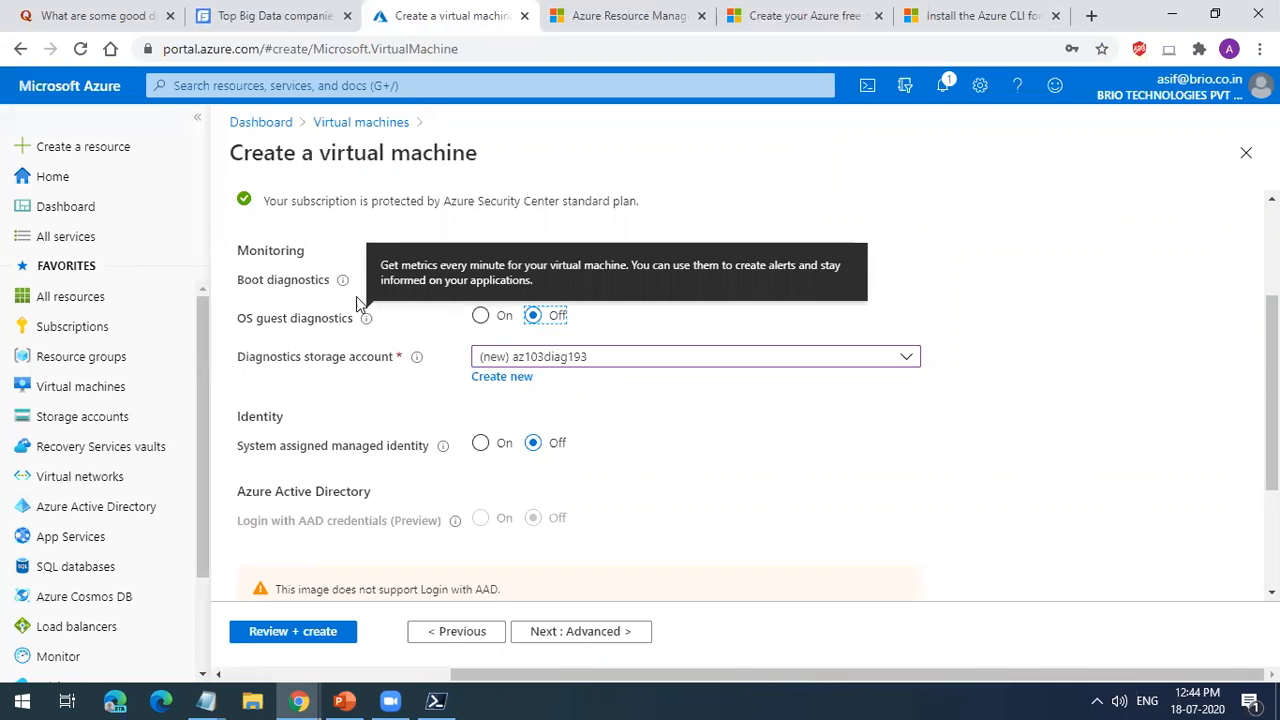
mouse_move(345, 290)
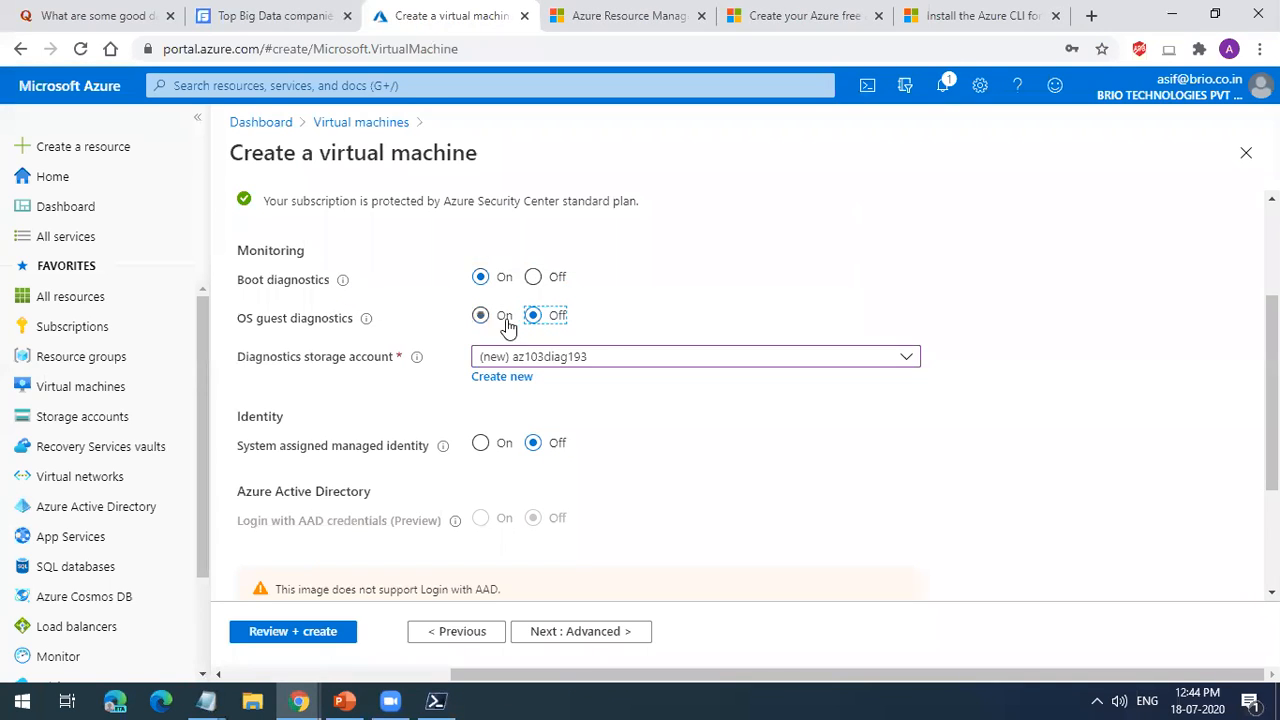
left_click(535, 280)
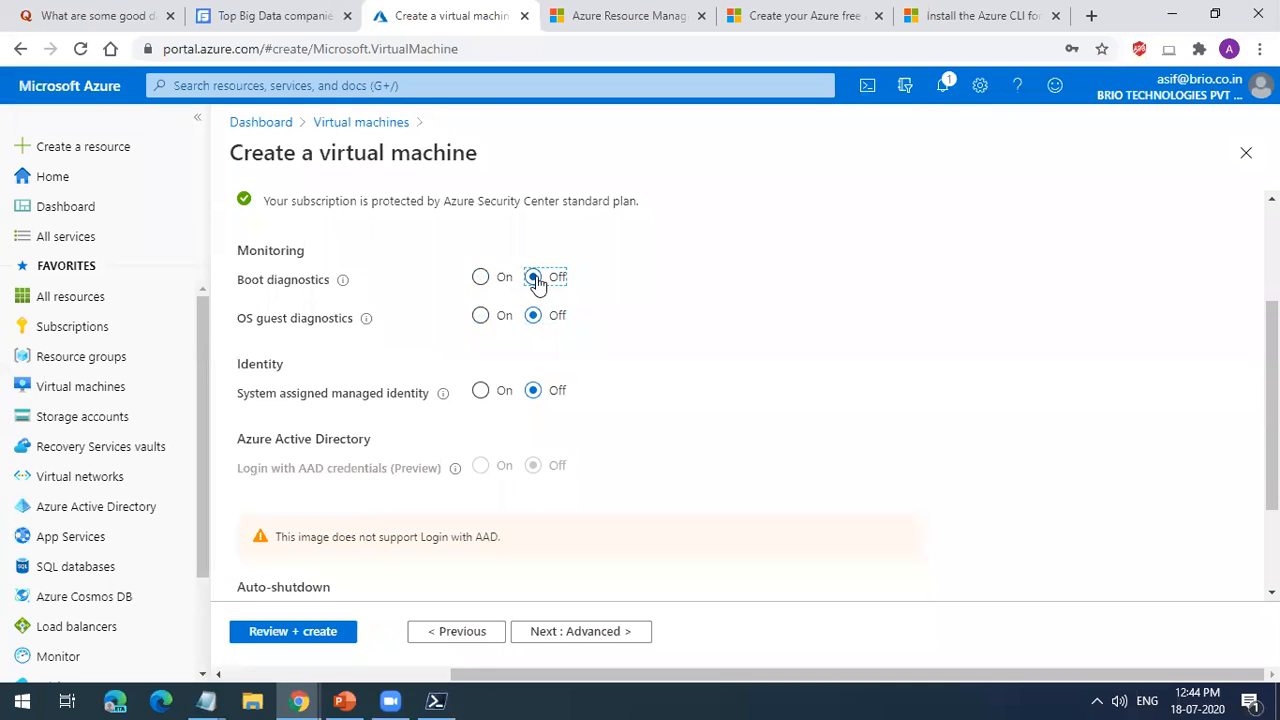
Step: Try enabling the system assigned managed identity, read its description, and set it back to Off
left_click(481, 393)
mouse_move(441, 396)
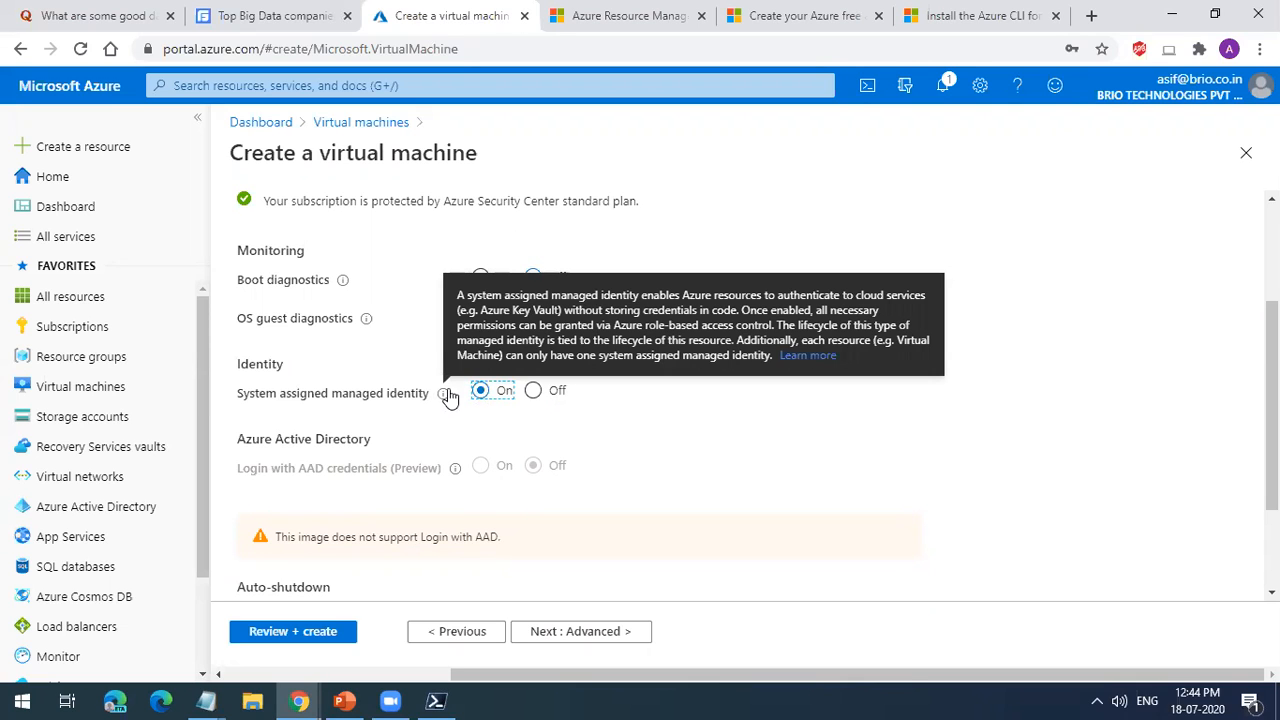
left_click(533, 392)
scroll(566, 420, "down", 2)
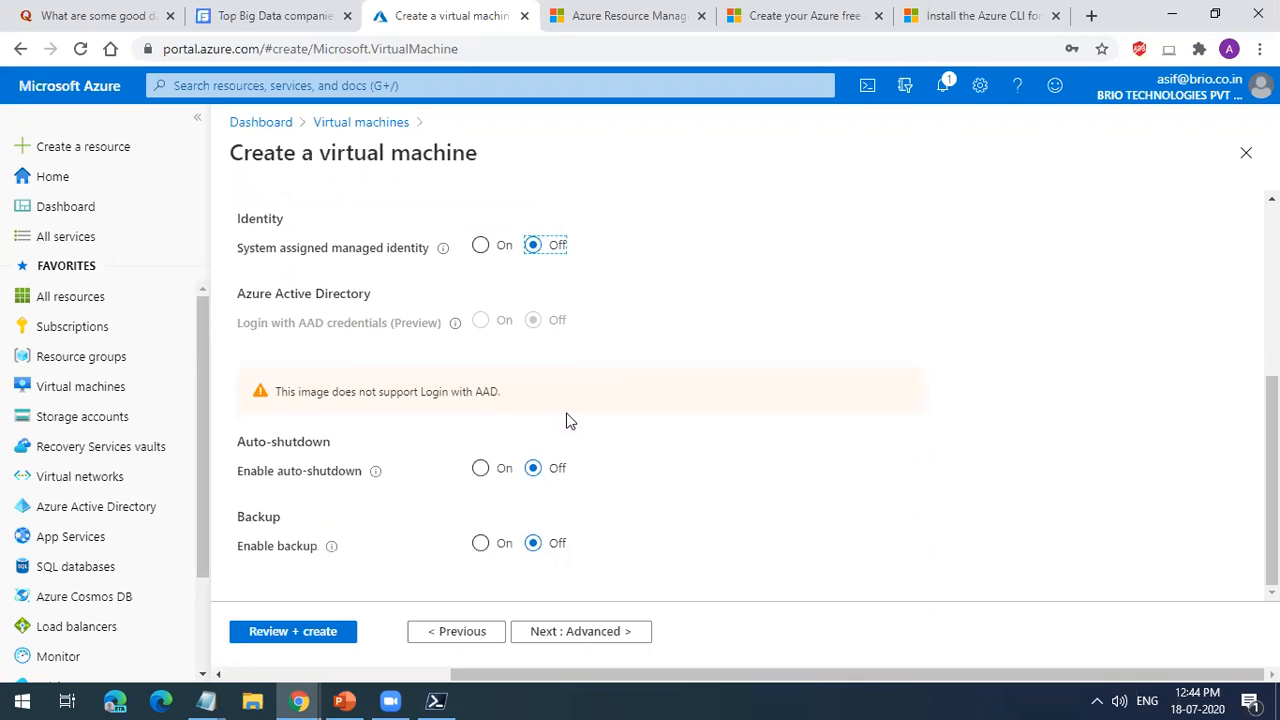
Step: Enable auto-shutdown for the virtual machine, keeping the shutdown time of 7:00:00 PM
left_click(479, 469)
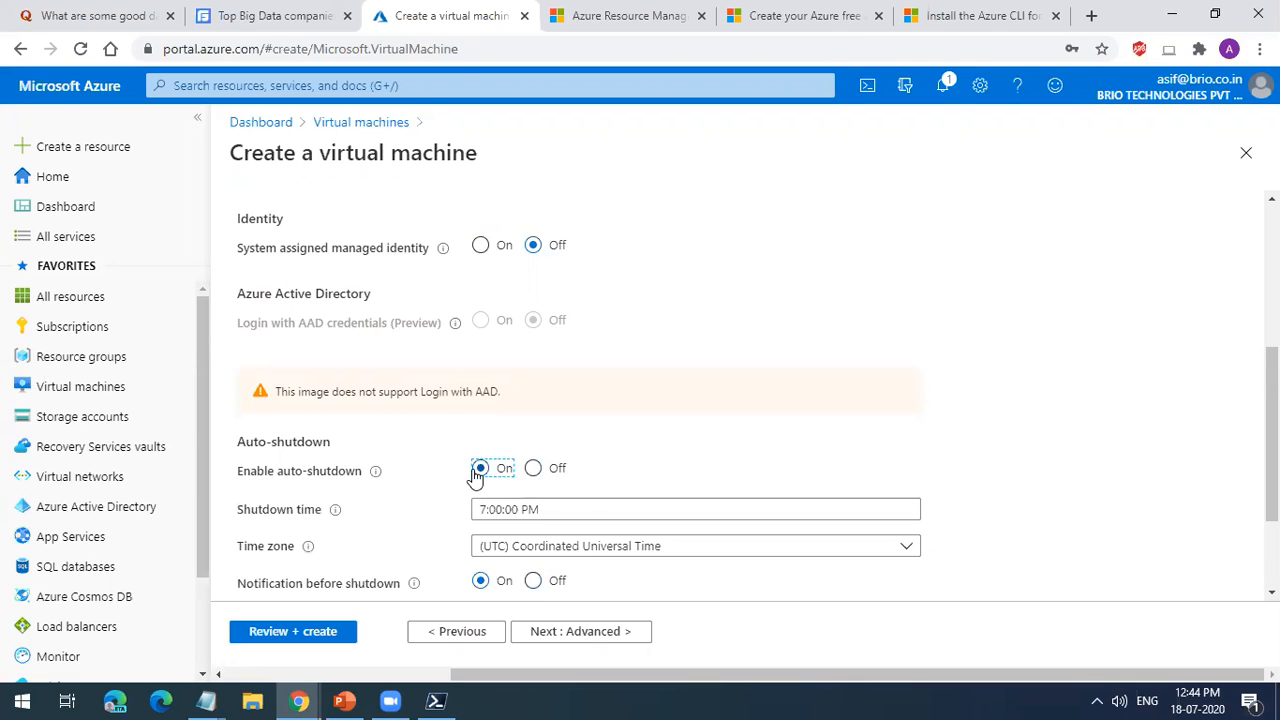
scroll(581, 484, "down", 2)
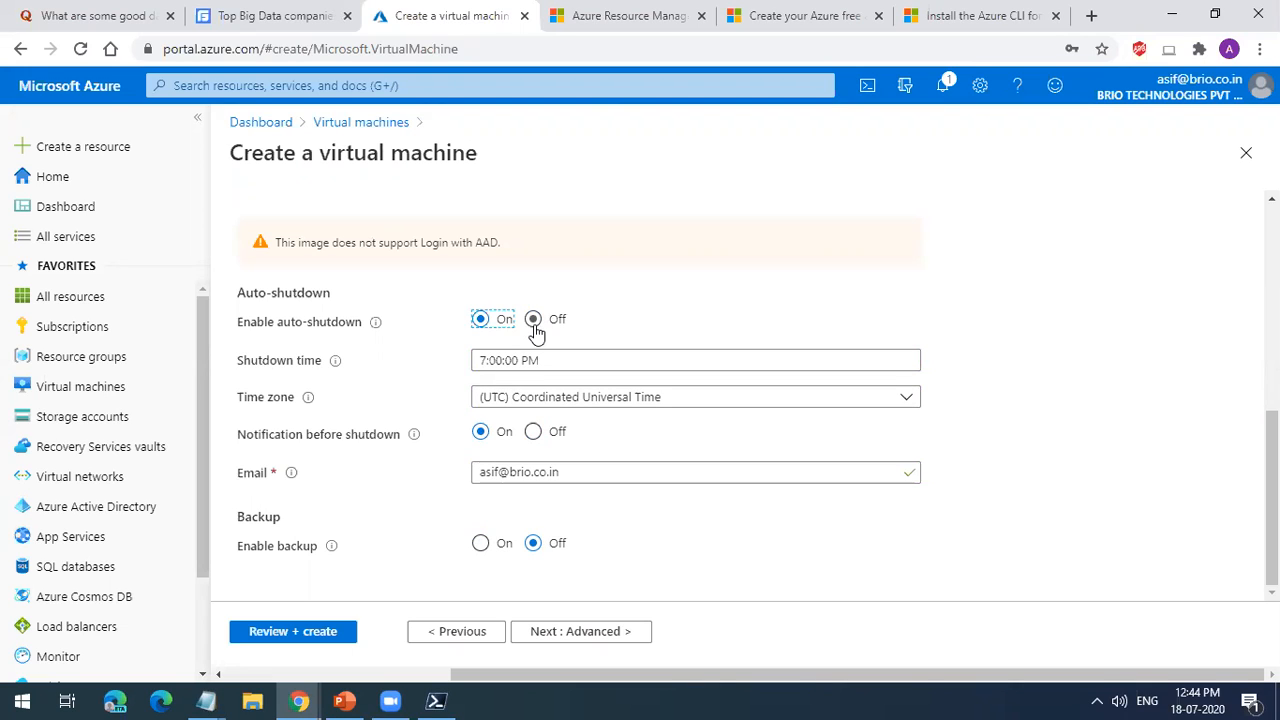
left_click(589, 379)
left_click(589, 365)
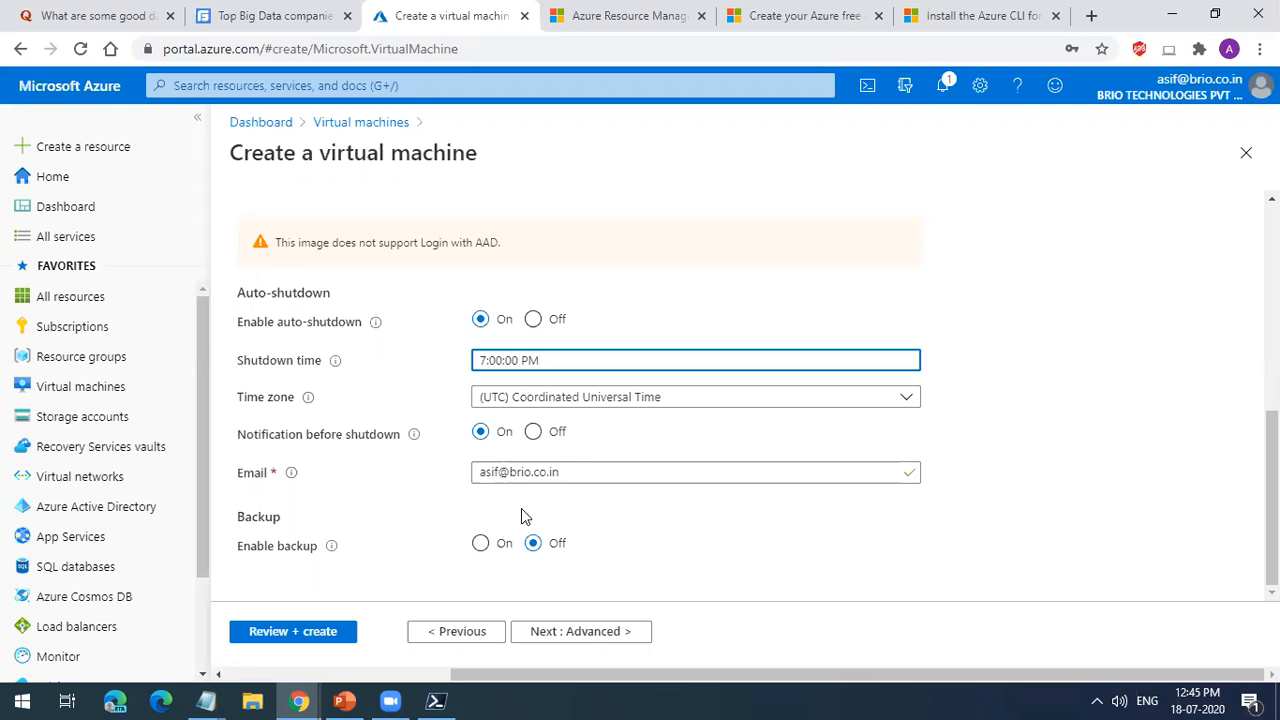
Step: Try enabling backup, review its recovery vault and backup policy options, and set it back to Off
left_click(480, 544)
scroll(520, 540, "down", 2)
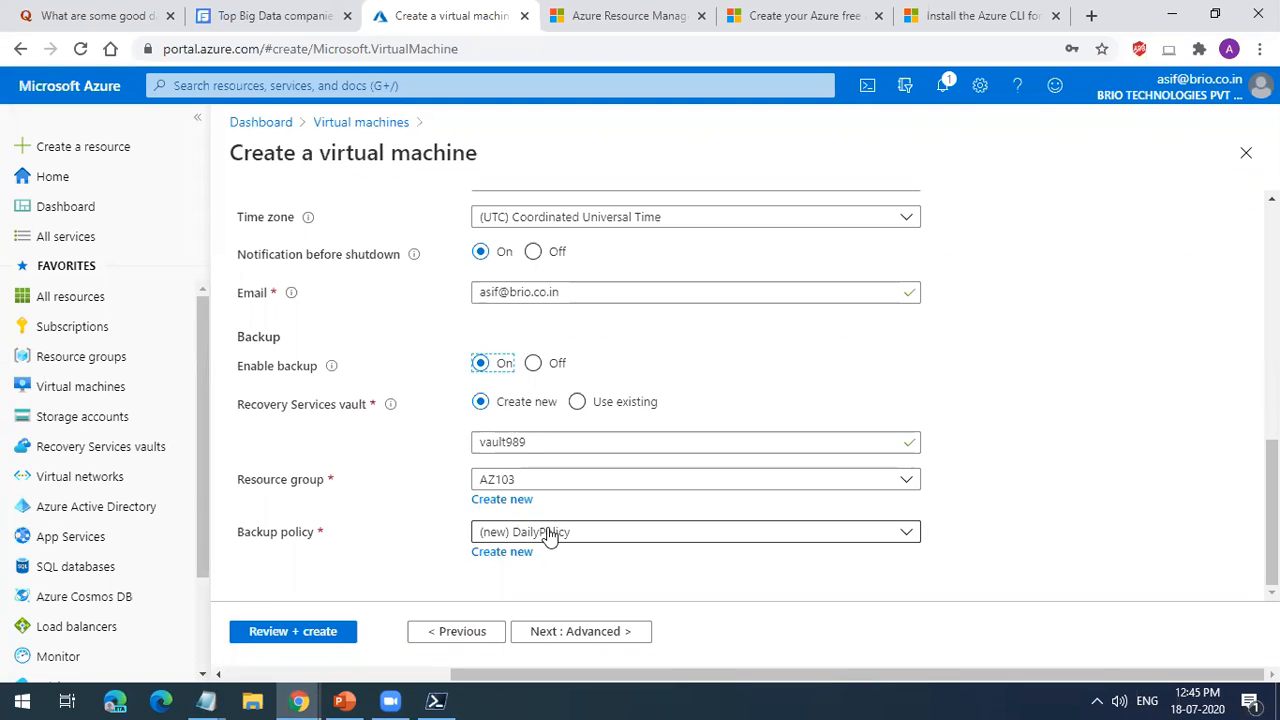
left_click(533, 363)
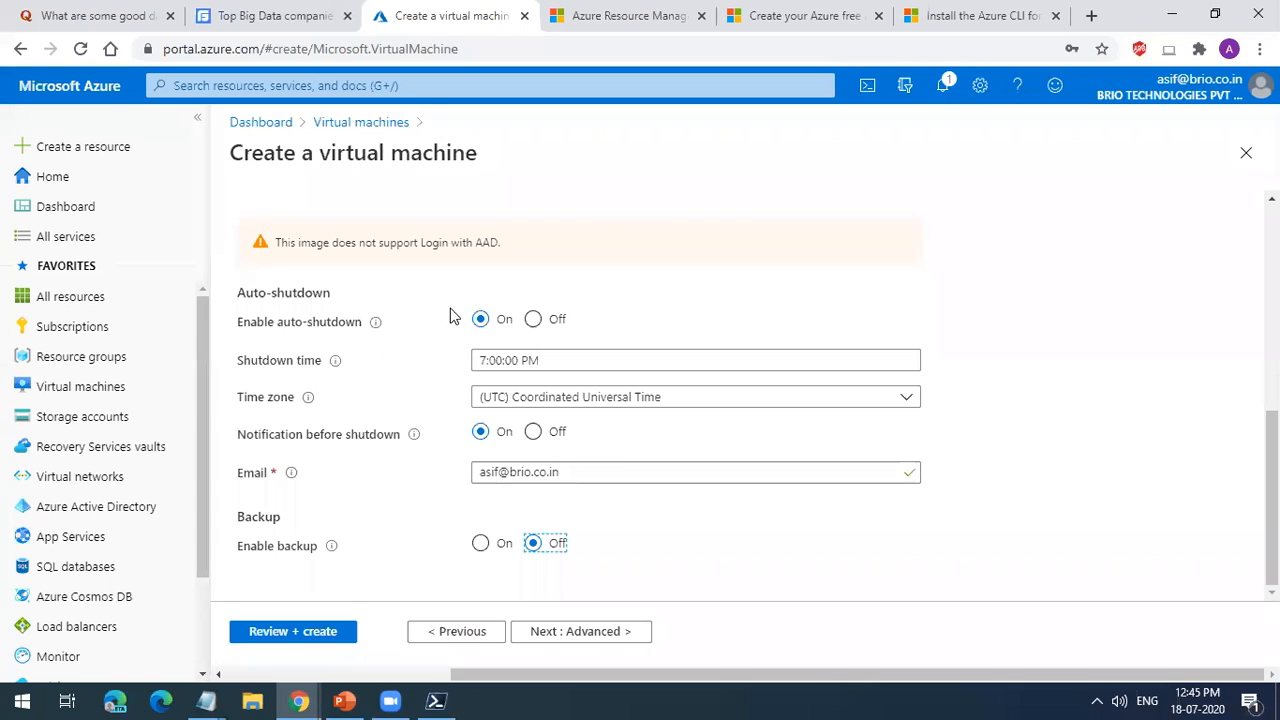
Step: Continue to the Advanced settings, browse the installable extensions including the Puppet Agent details, and return without adding one
left_click(555, 636)
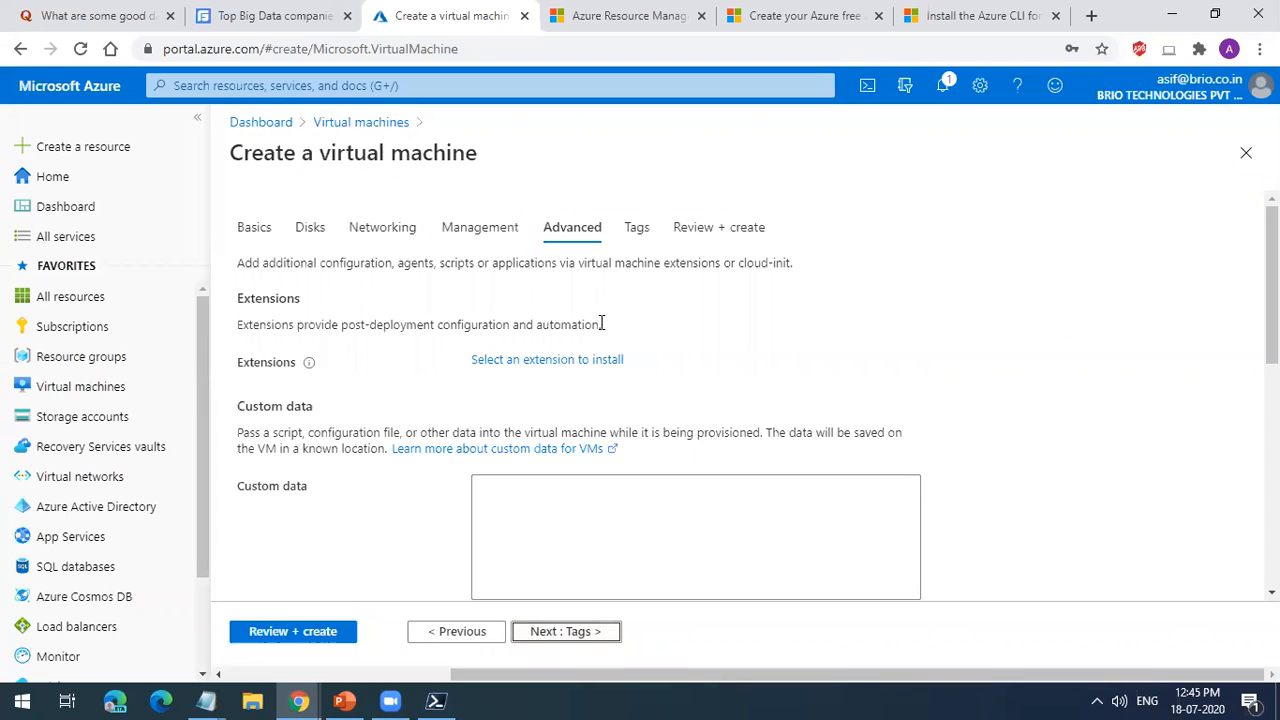
left_click(592, 362)
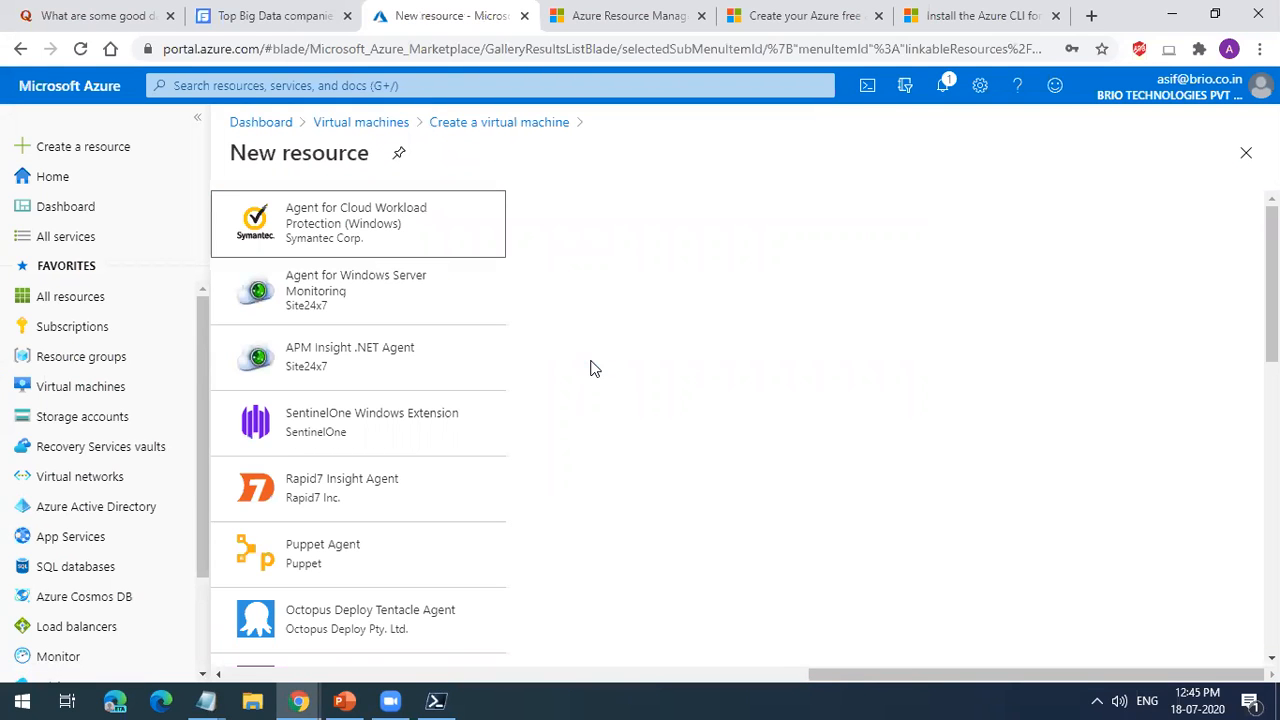
scroll(392, 370, "down", 5)
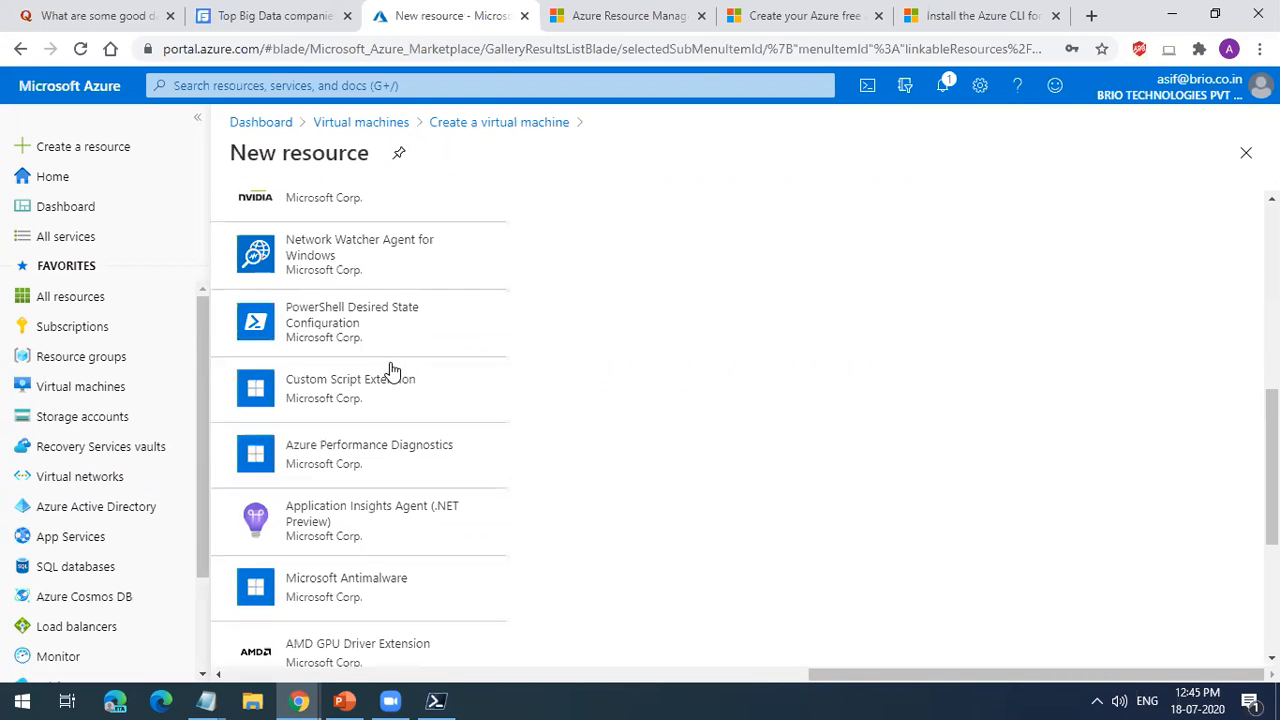
scroll(414, 450, "down", 3)
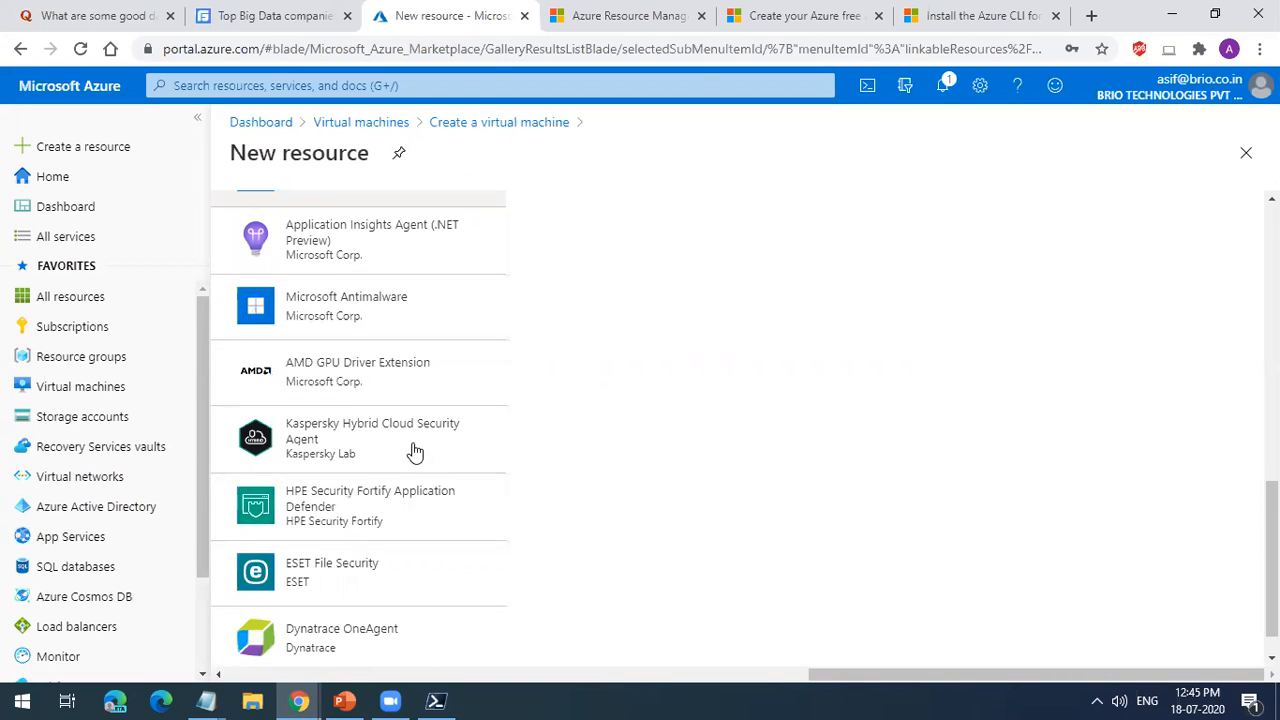
scroll(414, 451, "up", 10)
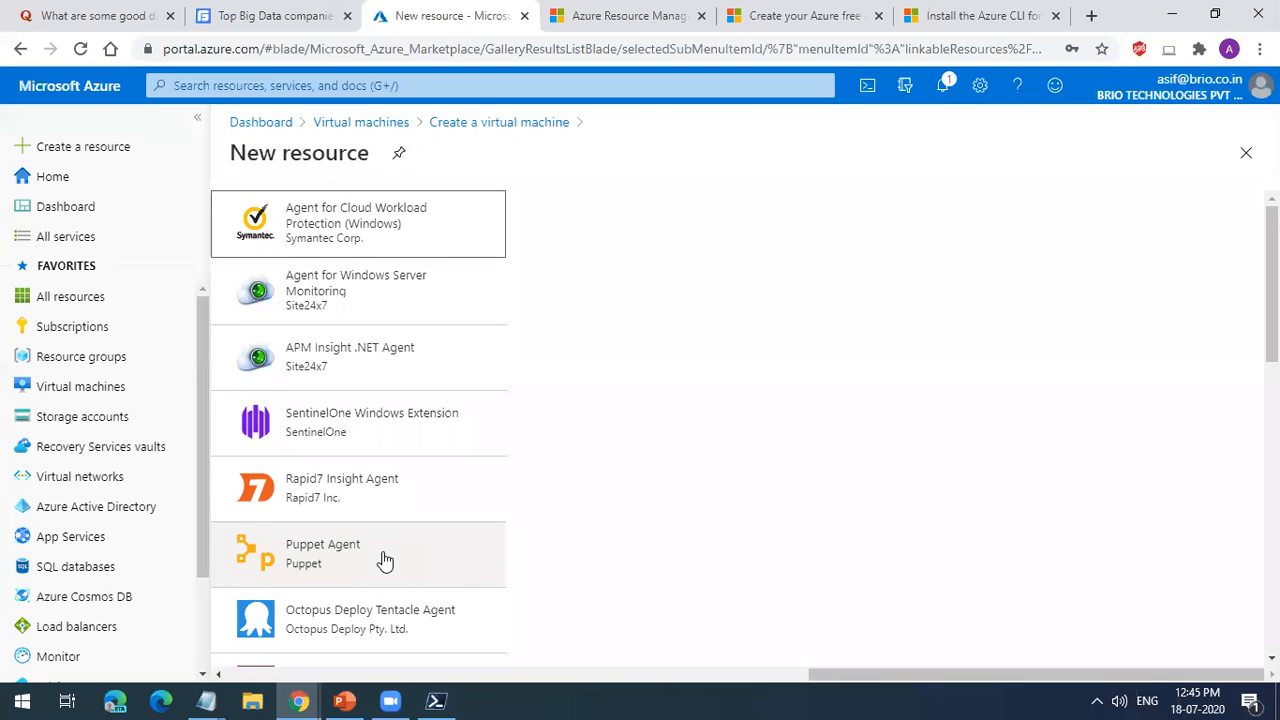
scroll(385, 570, "down", 1)
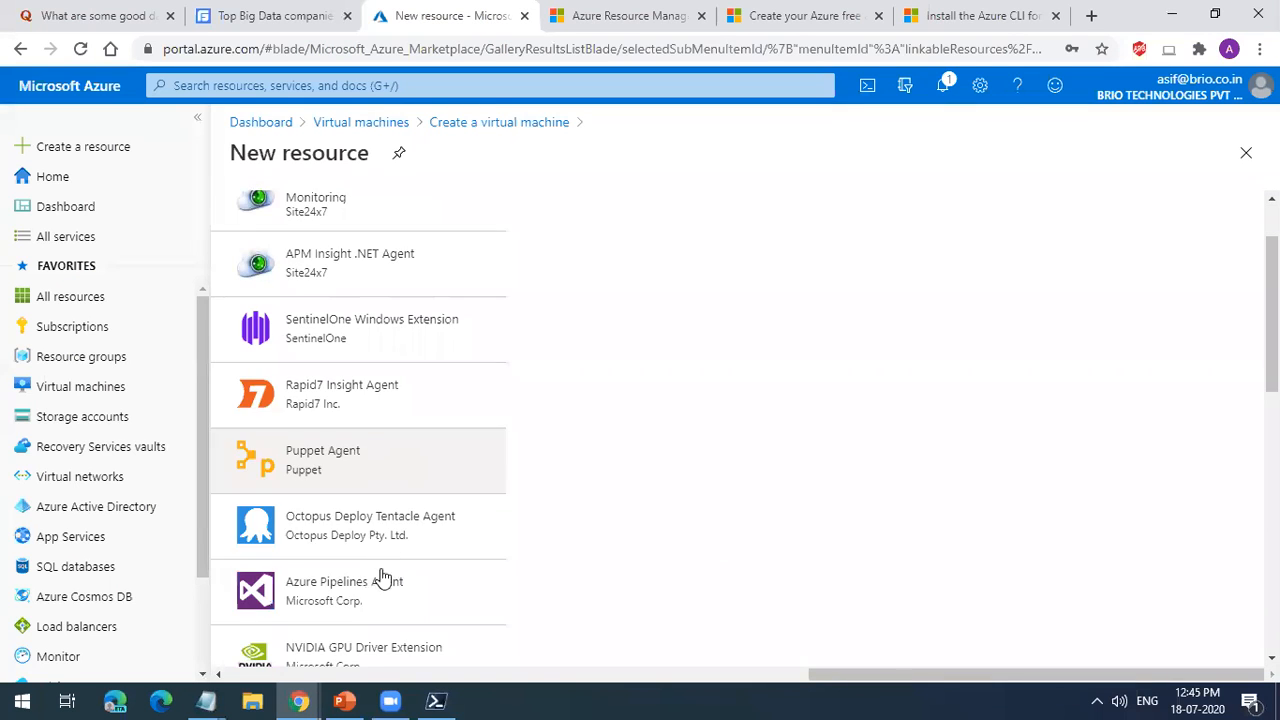
scroll(387, 610, "down", 1)
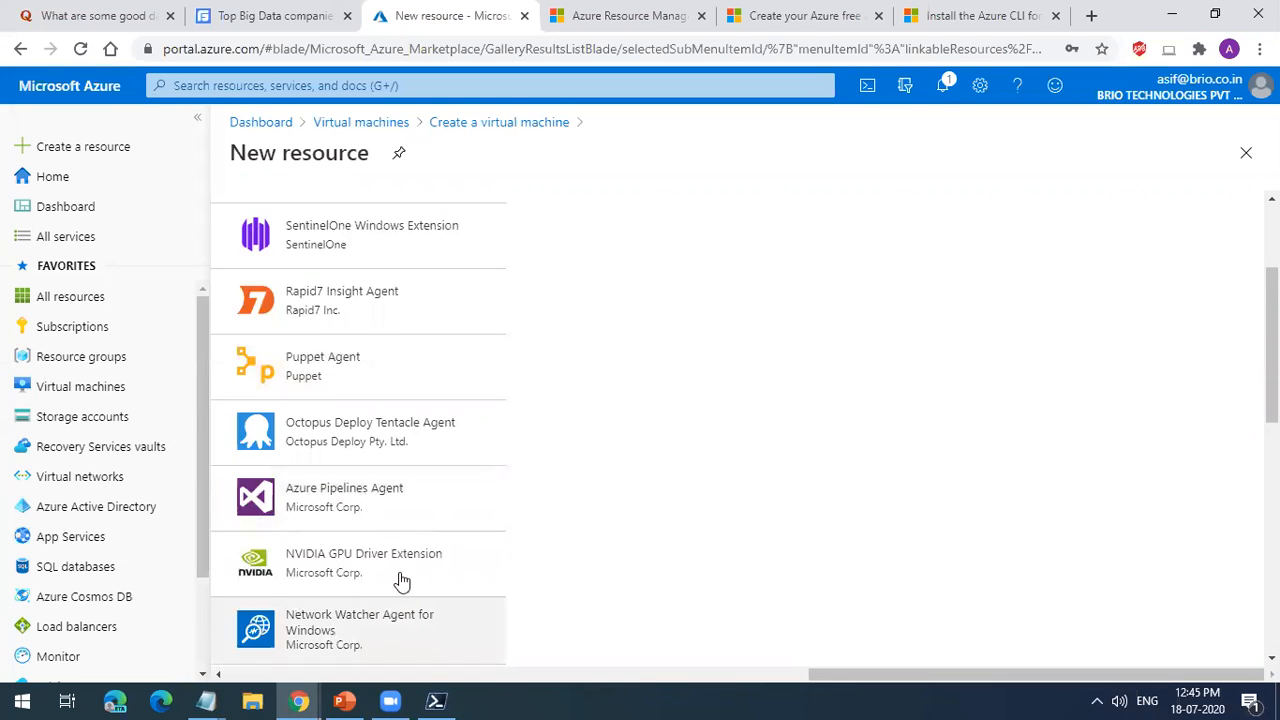
left_click(415, 393)
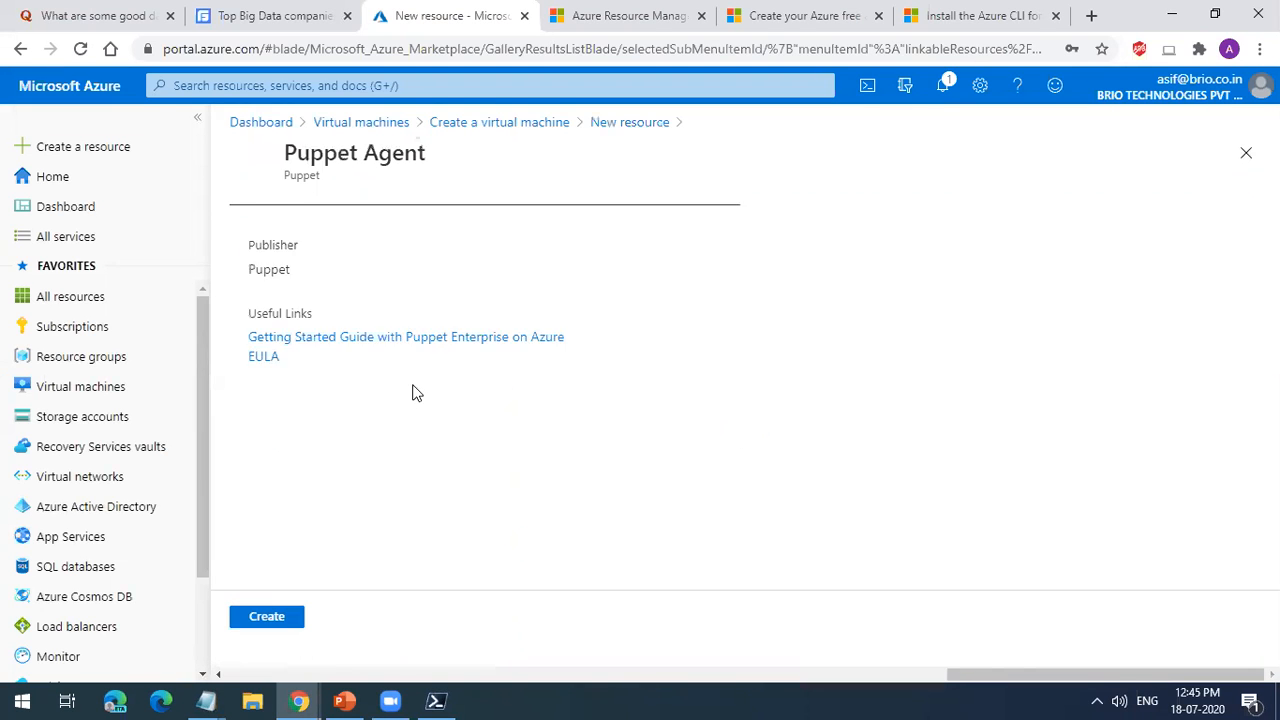
left_click(1246, 152)
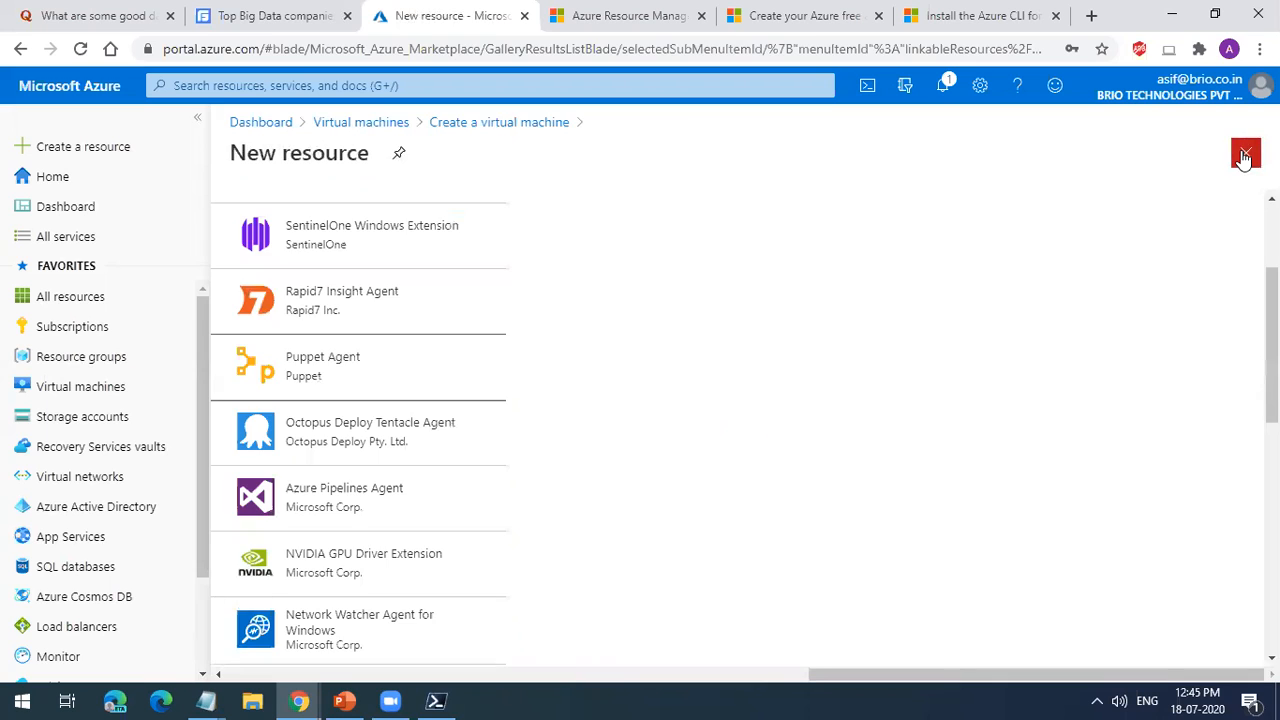
left_click(1246, 152)
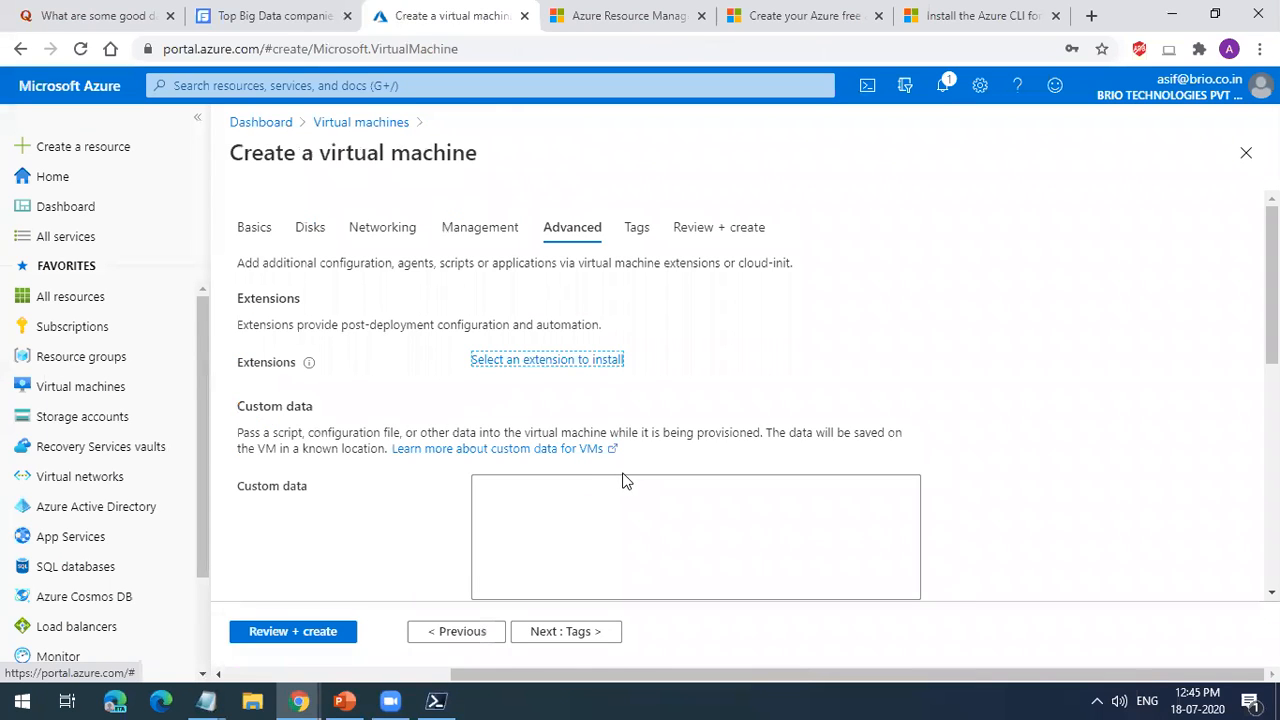
Step: Continue to the tags, leave the name and value empty, and proceed to the final review
left_click(580, 641)
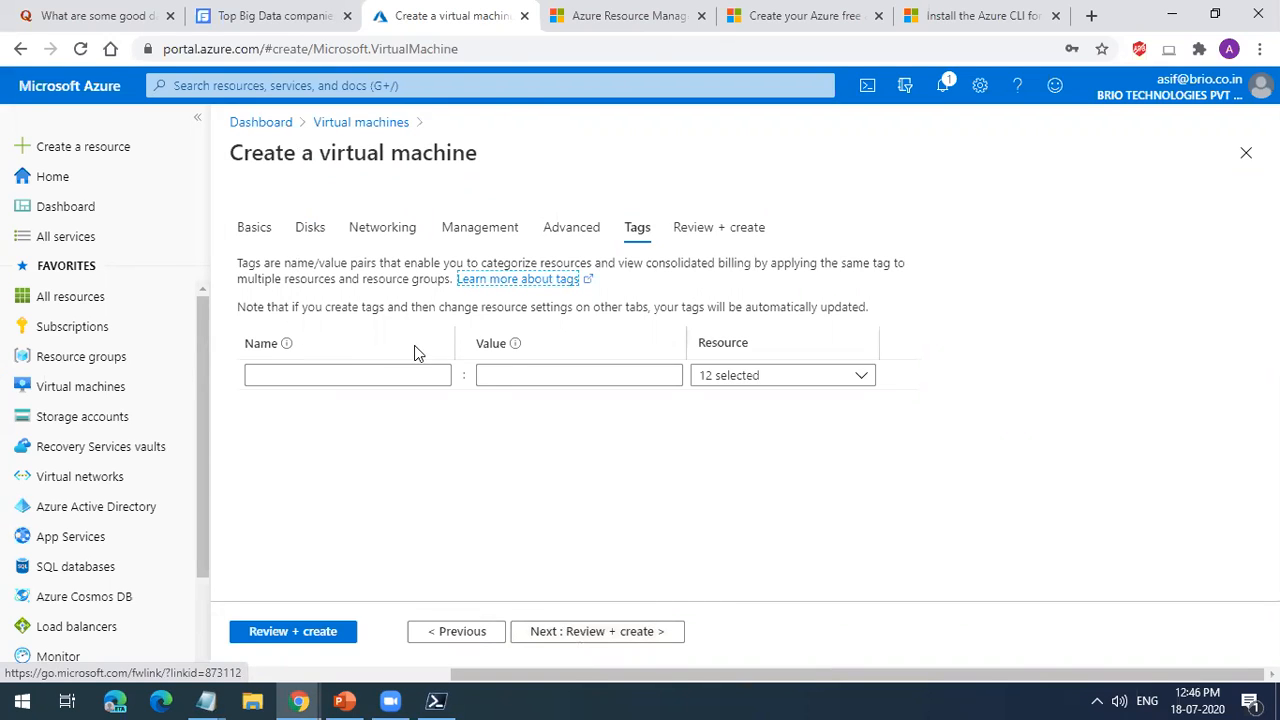
left_click(421, 370)
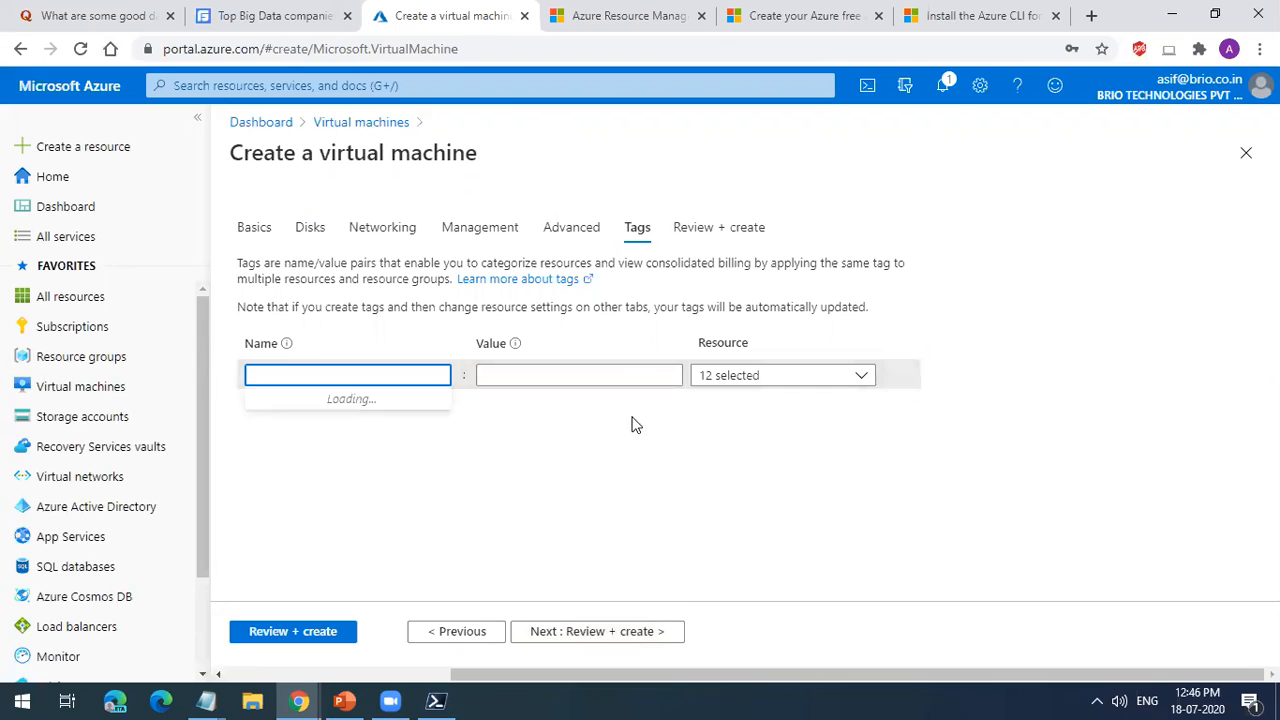
left_click(597, 632)
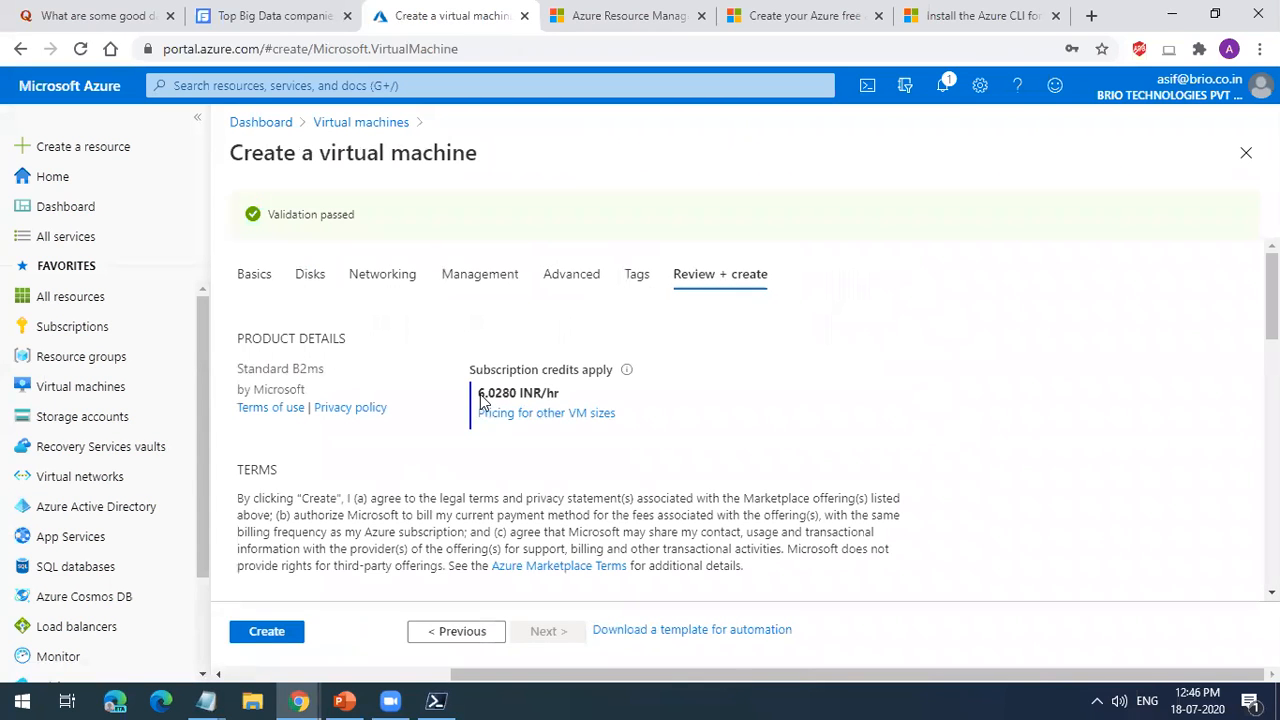
Step: Check the hourly price and terms of the configuration and create the virtual machine
left_click_drag(476, 394, 560, 397)
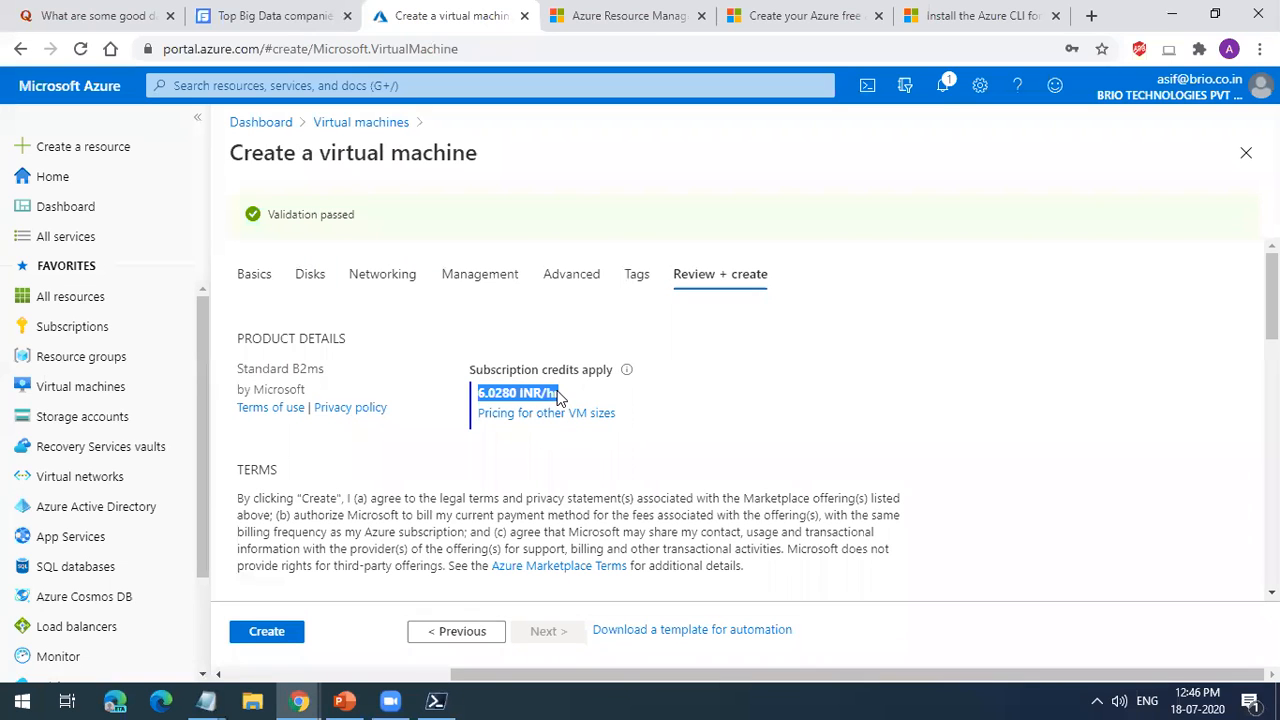
scroll(545, 470, "down", 1)
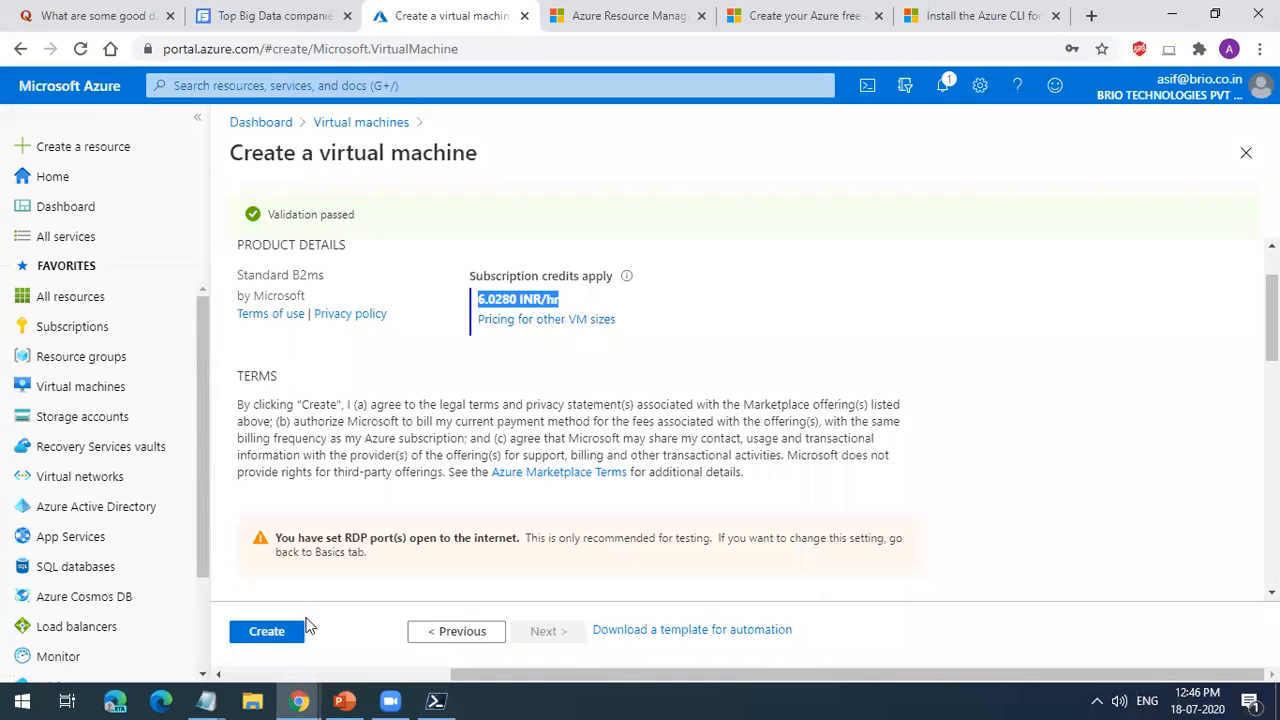
left_click(266, 633)
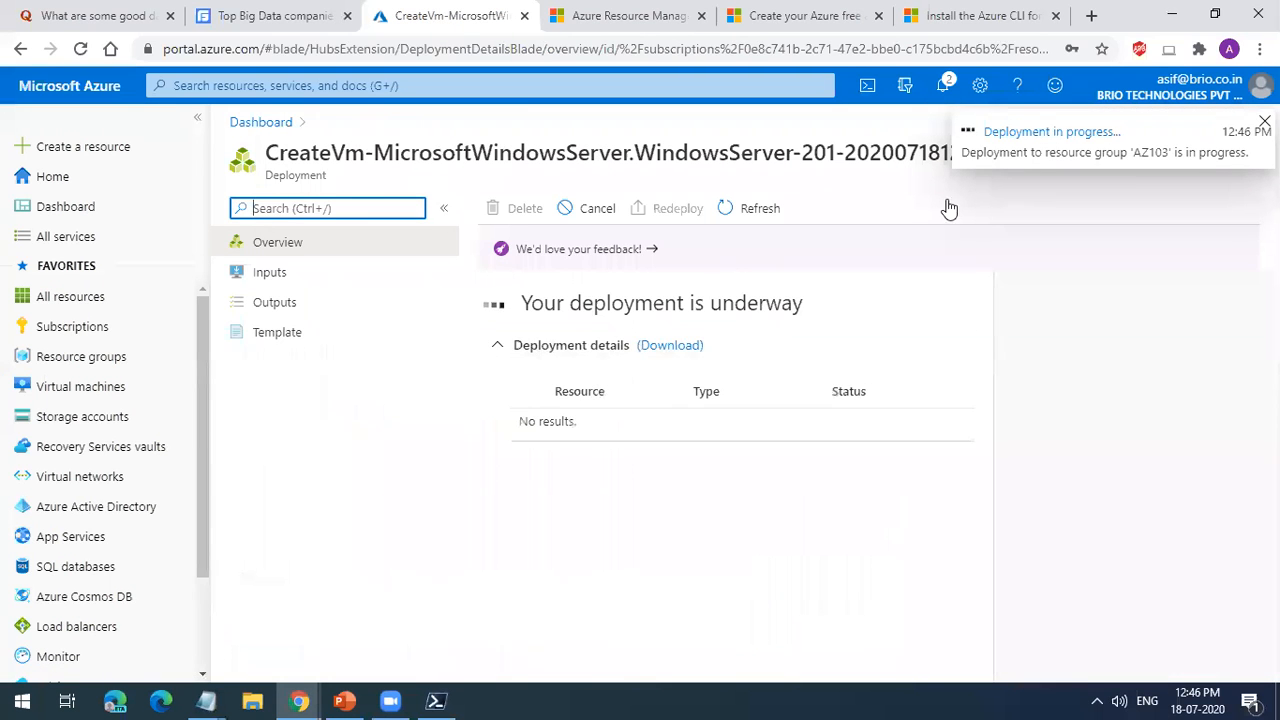
Step: Dismiss the deployment notification and refresh the deployment overview to follow the status of the resources being created
left_click(1264, 121)
left_click_drag(729, 672, 800, 684)
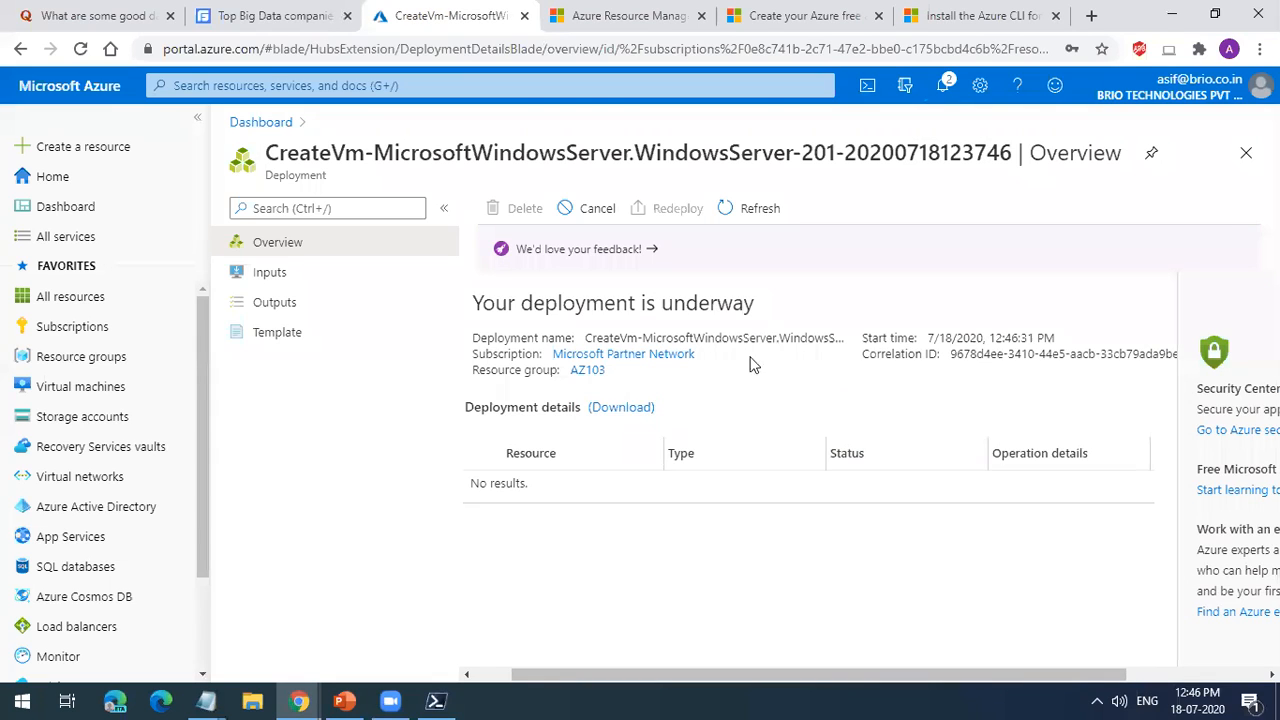
left_click(762, 210)
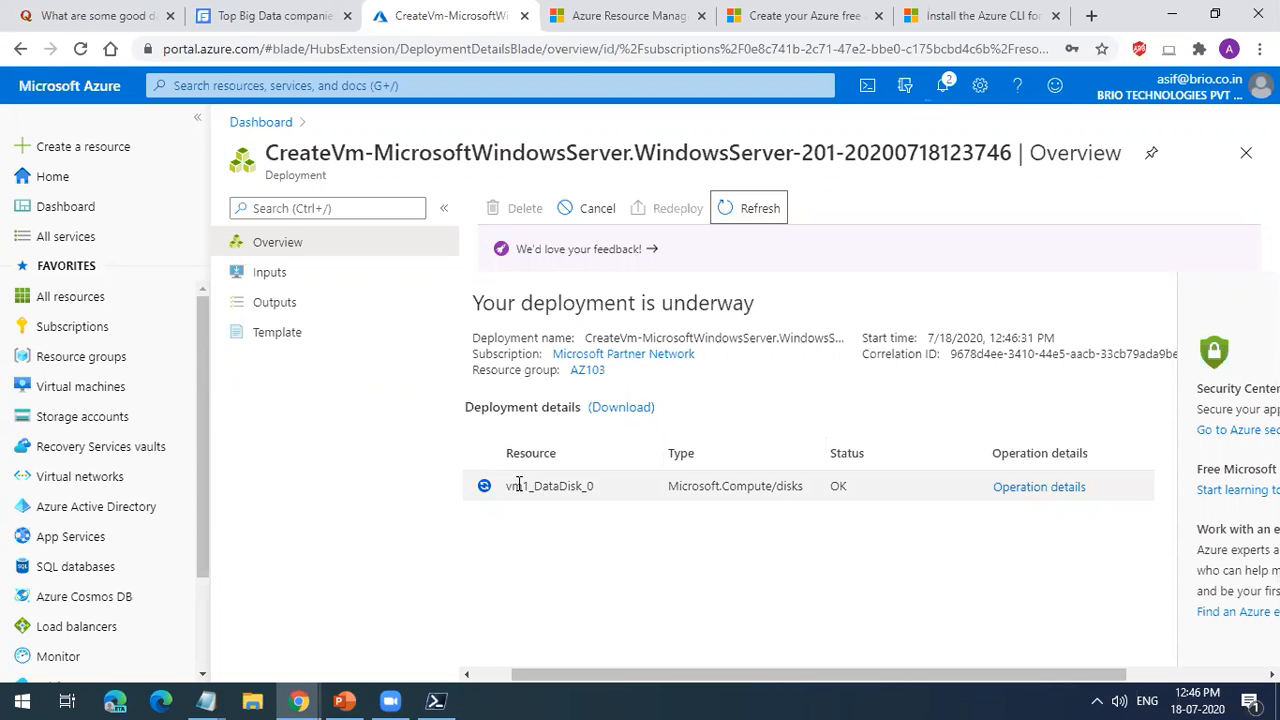
double_click(518, 485)
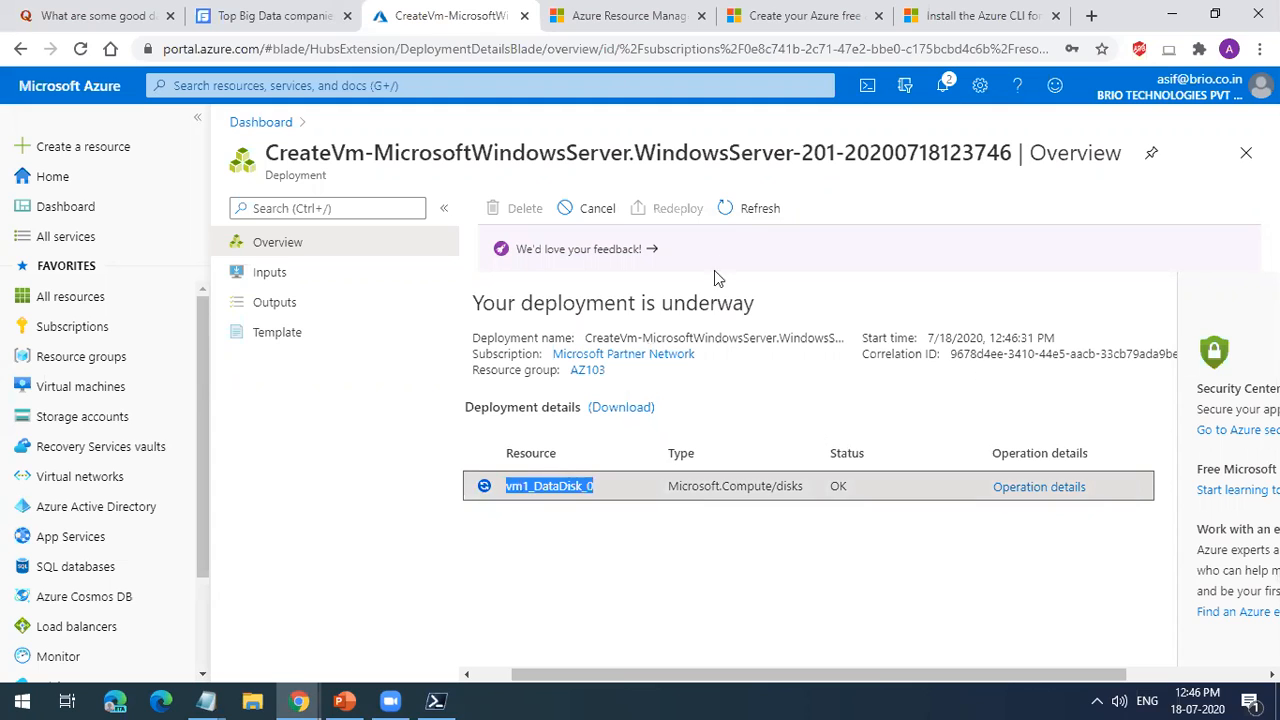
left_click(746, 211)
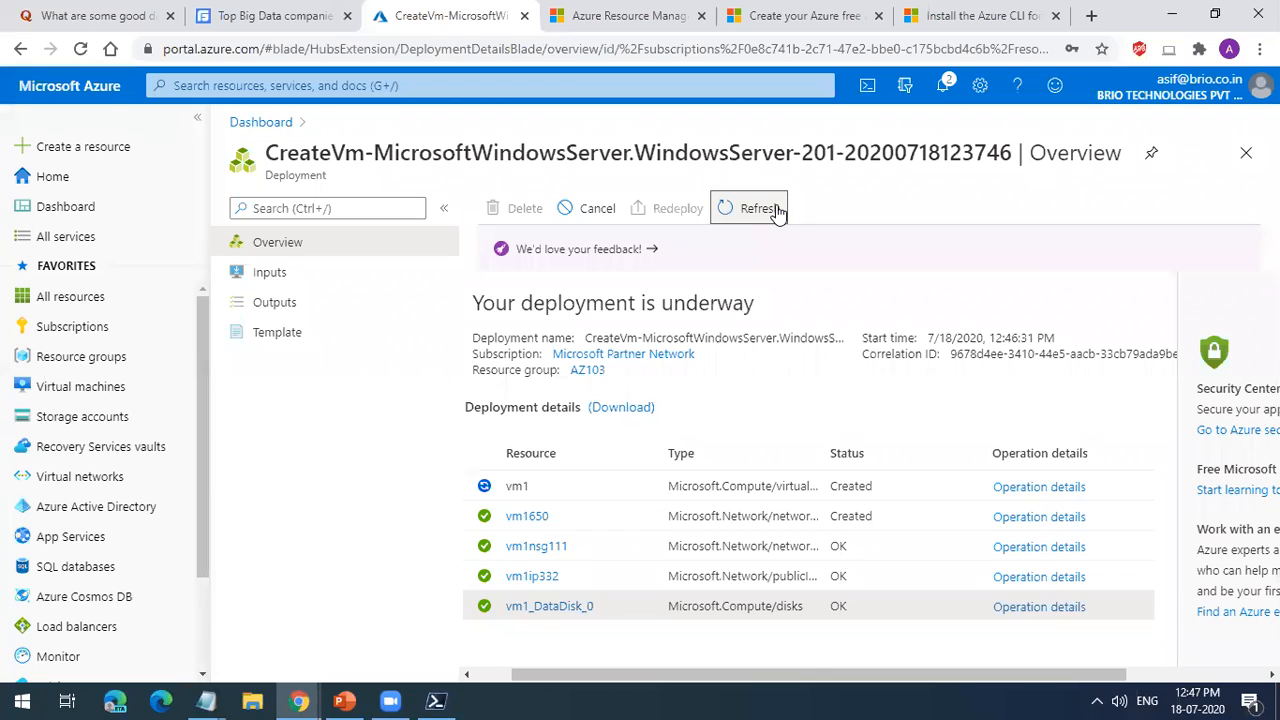
Step: Check the progress of the deployment to resource group AZ103 in the notifications and close them
mouse_move(148, 409)
left_click(942, 86)
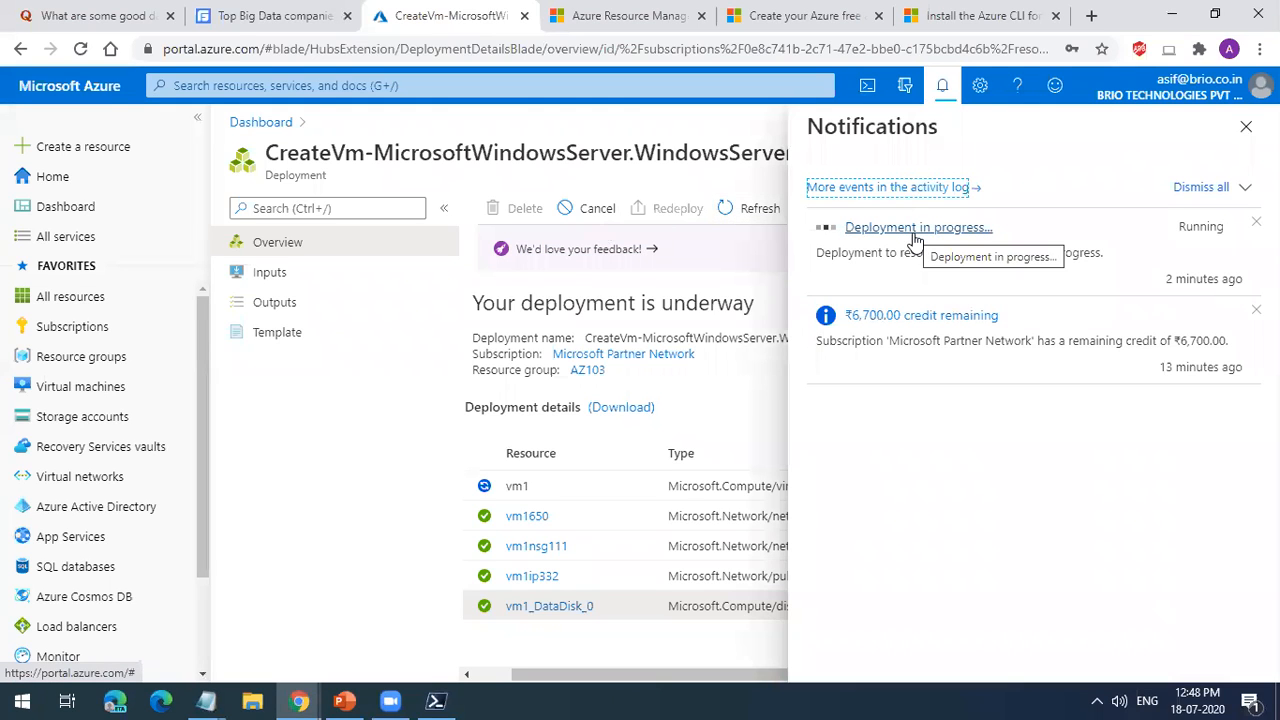
left_click_drag(840, 253, 1102, 255)
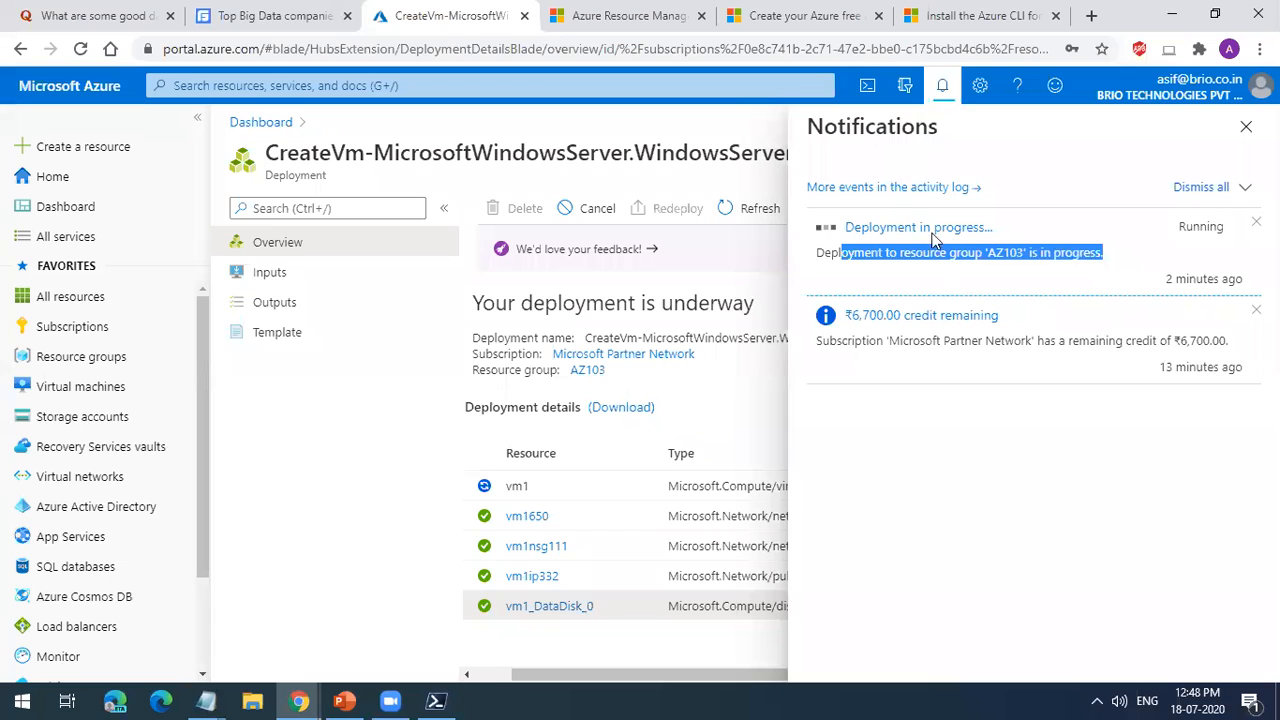
left_click(952, 92)
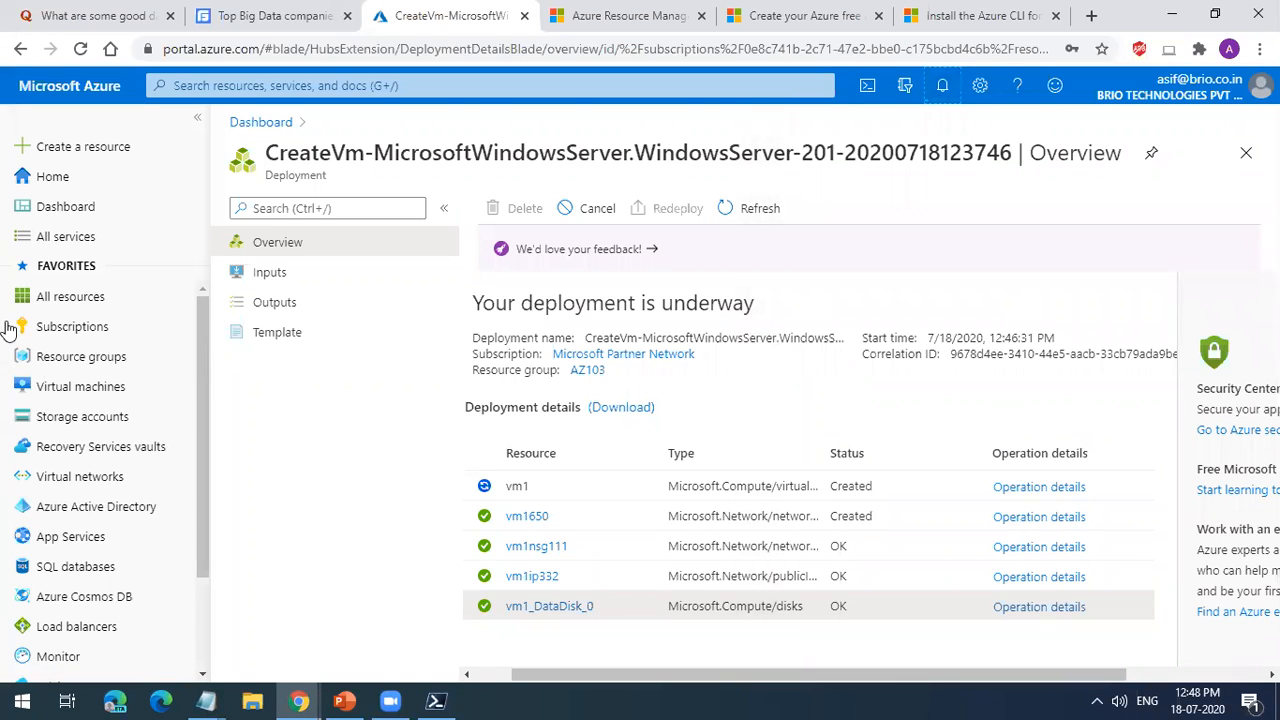
Step: Check vm1's public IP address in the list of virtual machines and open vm1's overview
left_click(120, 393)
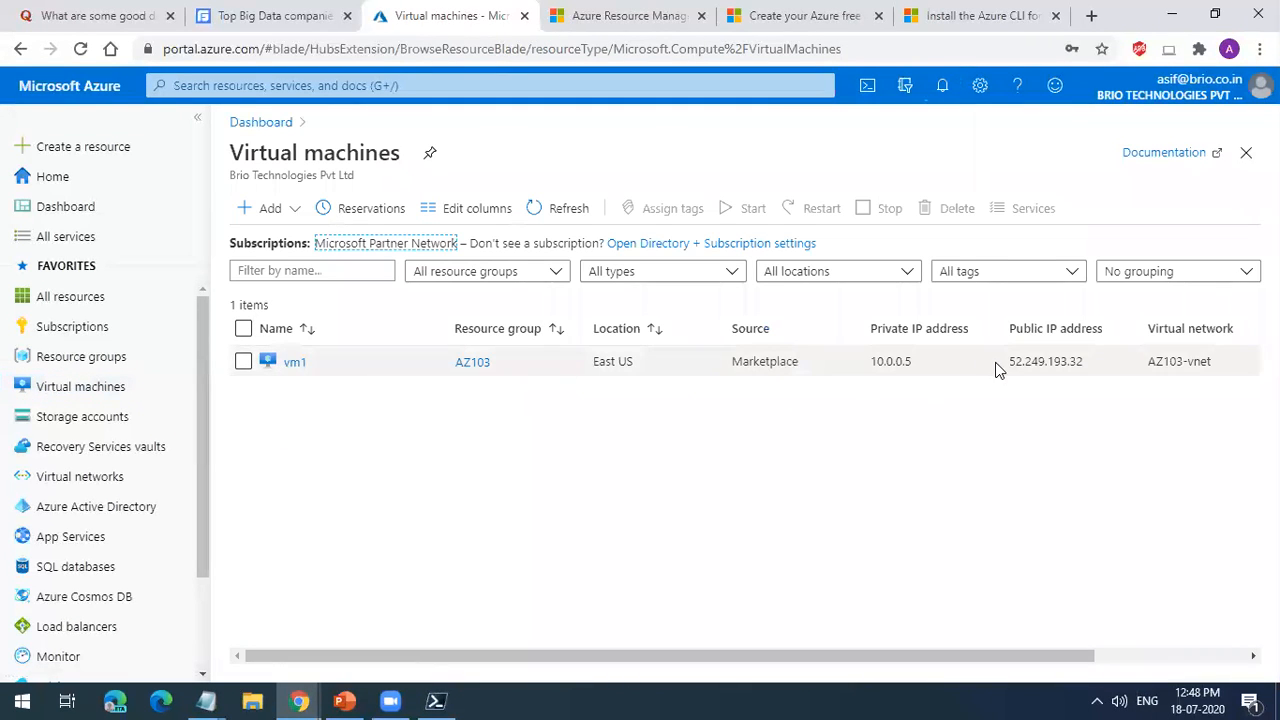
left_click_drag(1010, 362, 1215, 370)
left_click(1045, 238)
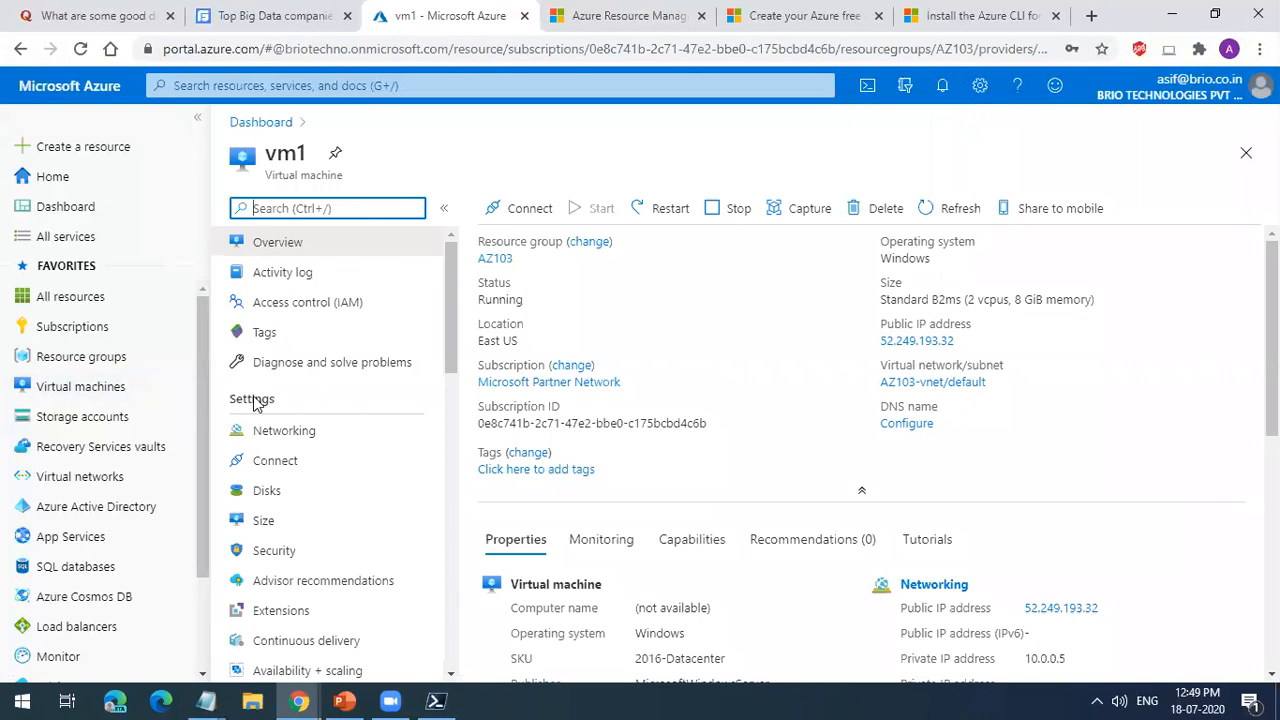
left_click(136, 392)
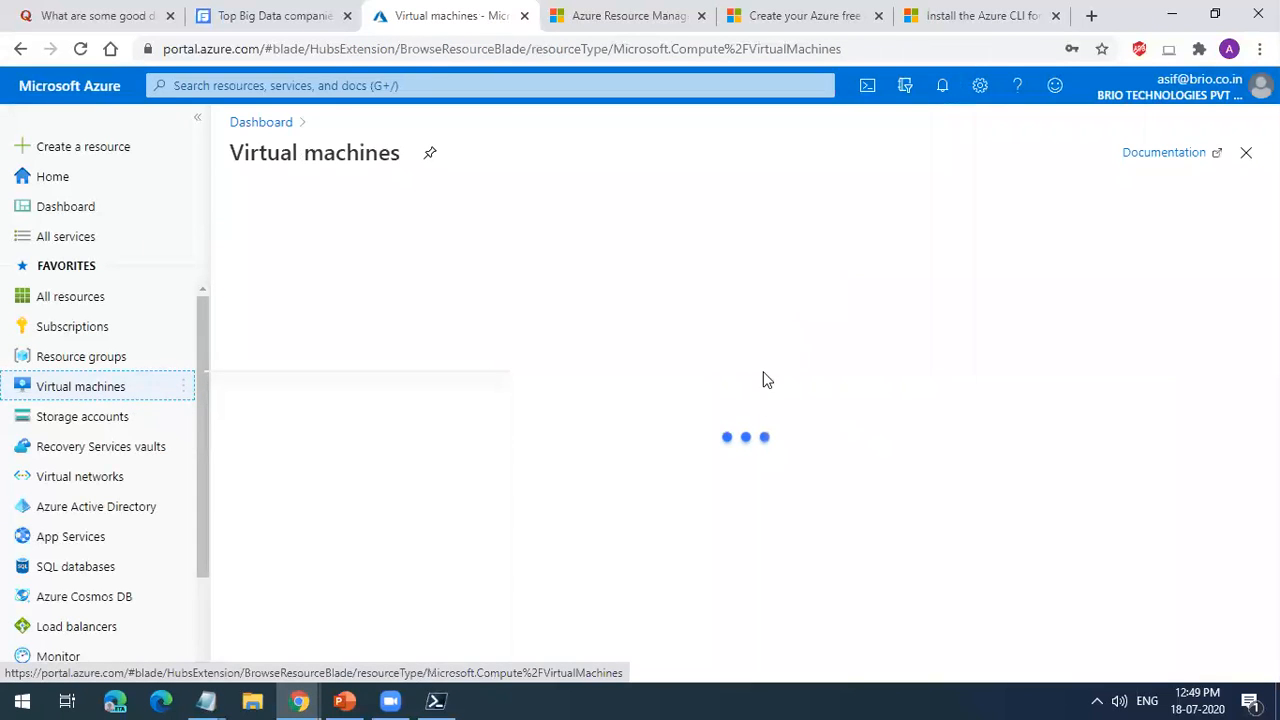
left_click(297, 368)
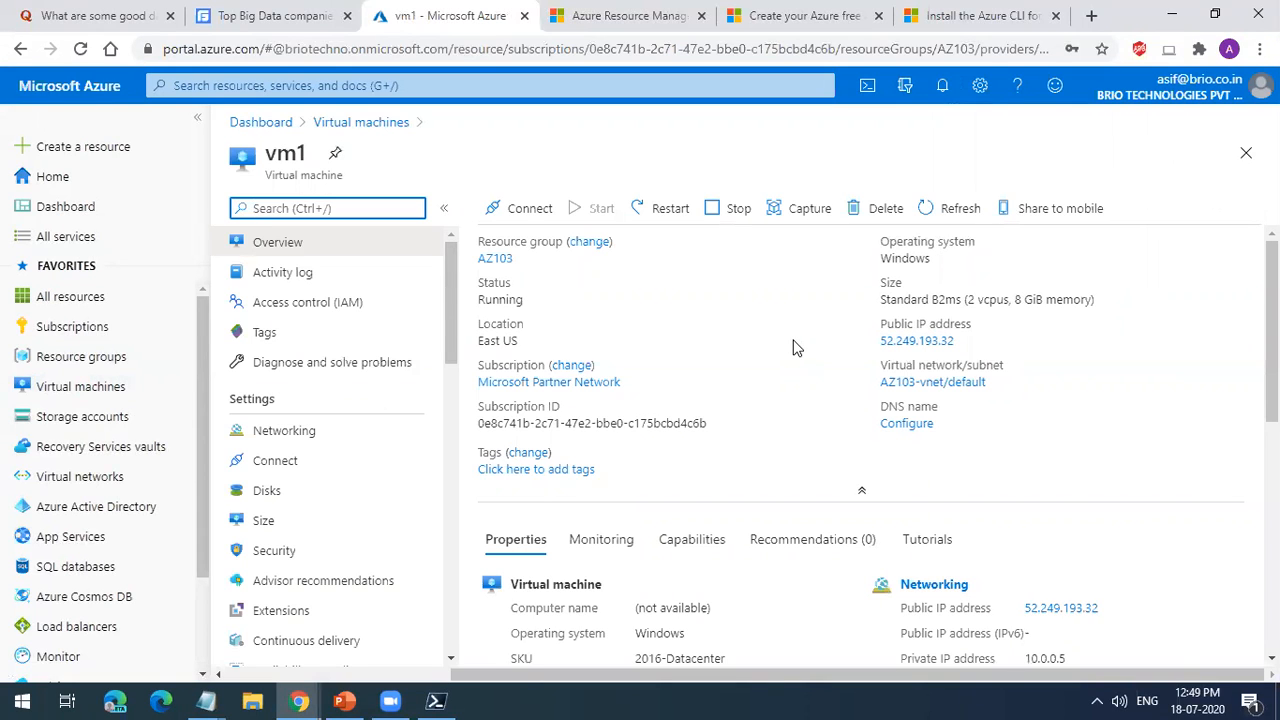
Step: Copy vm1's public IP address to the clipboard and examine the SKU in its properties
left_click(966, 341)
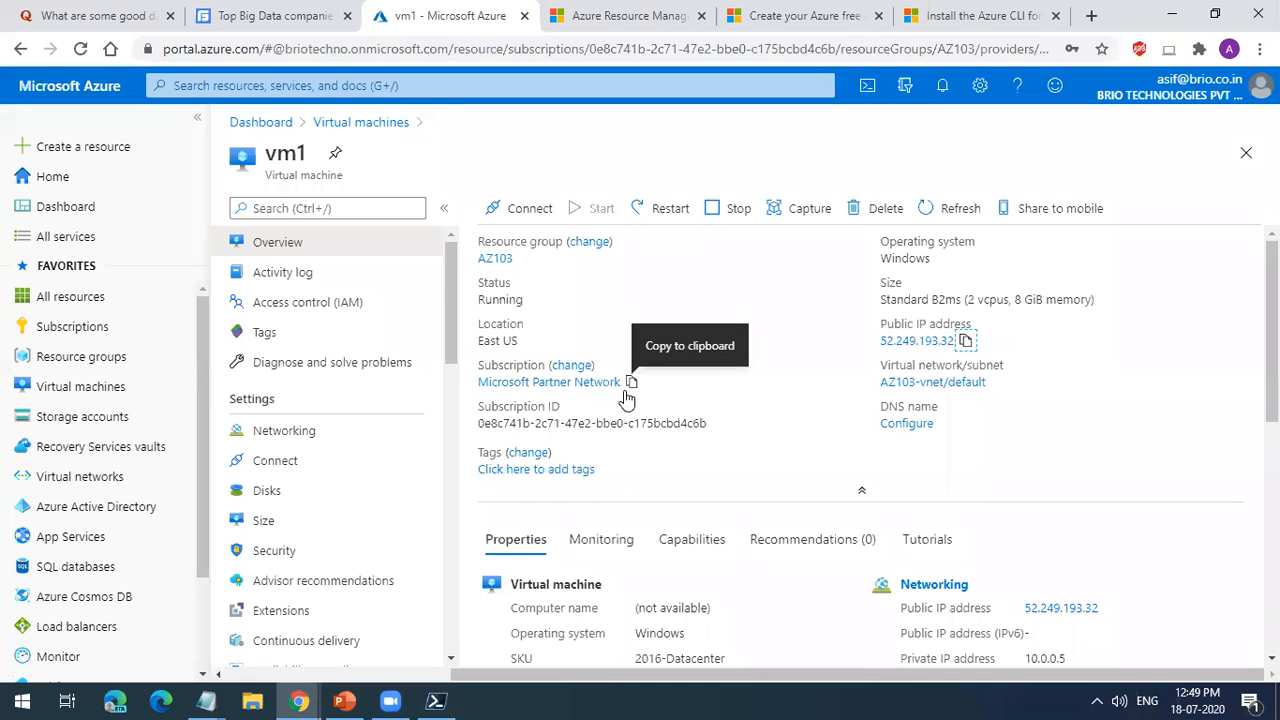
scroll(640, 488, "down", 2)
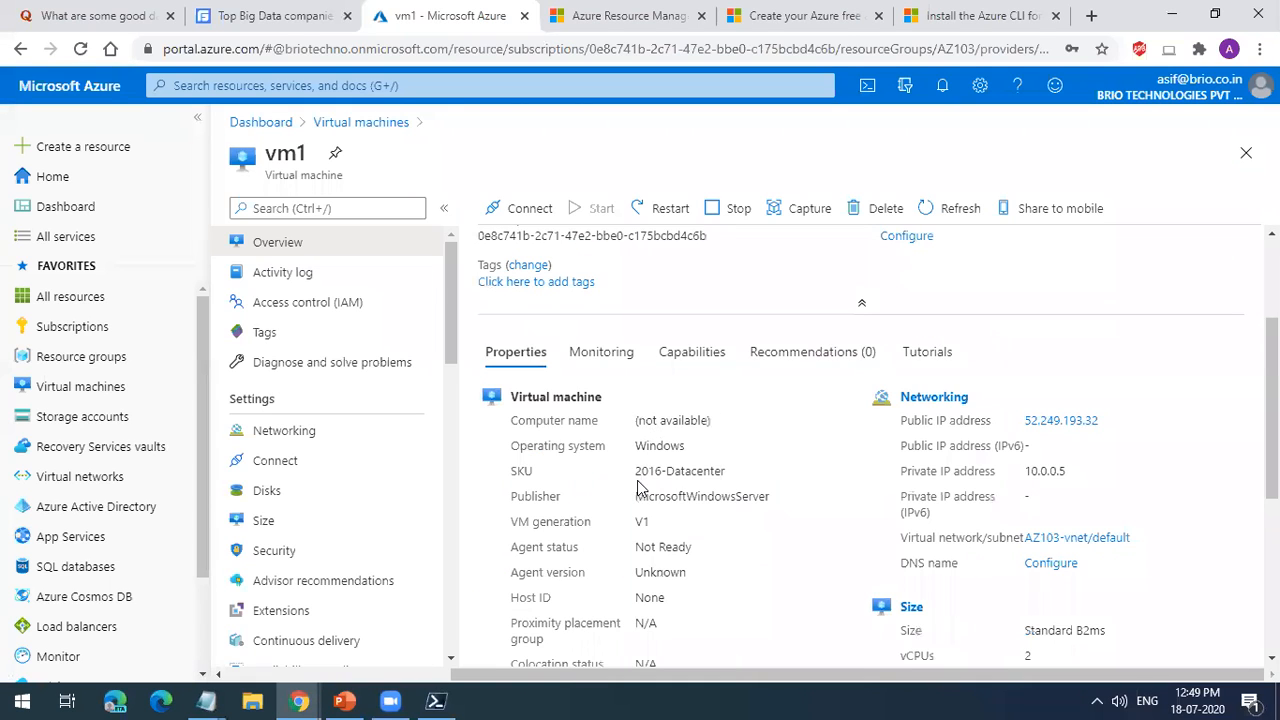
left_click(698, 466)
Step: Examine the SKU, networking, size and OS disk details in vm1's properties
double_click(697, 467)
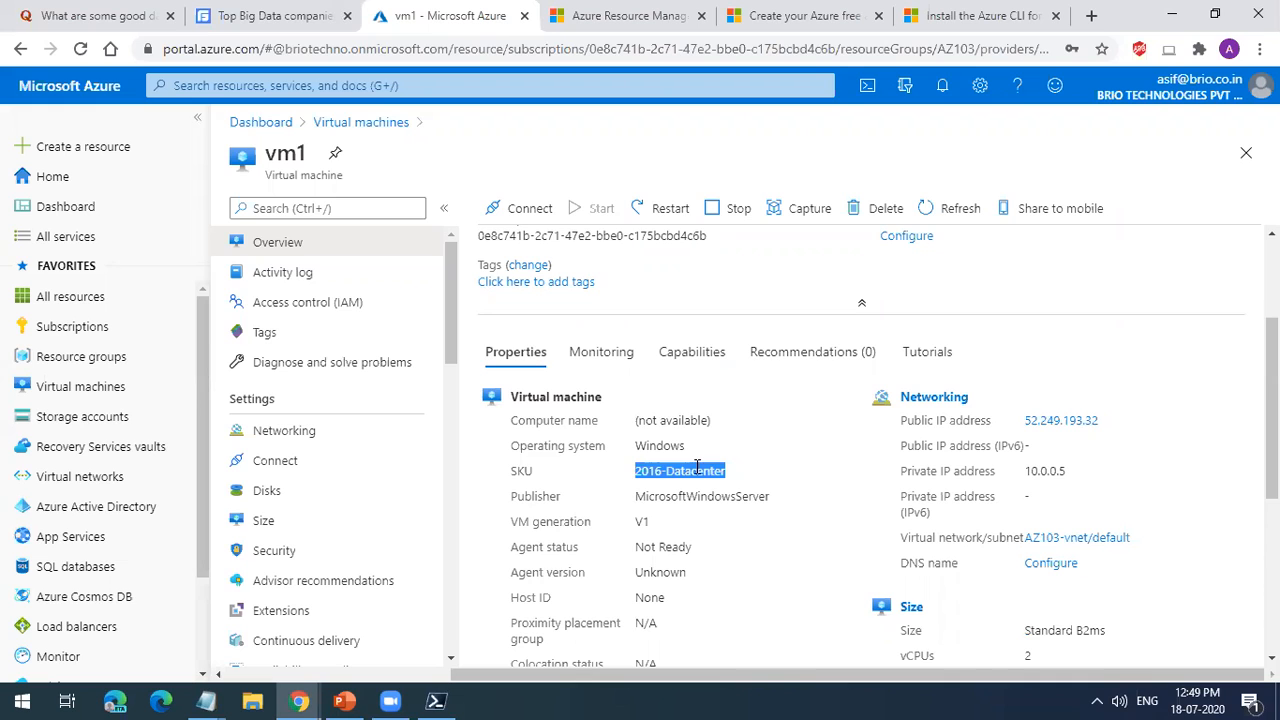
scroll(697, 467, "down", 1)
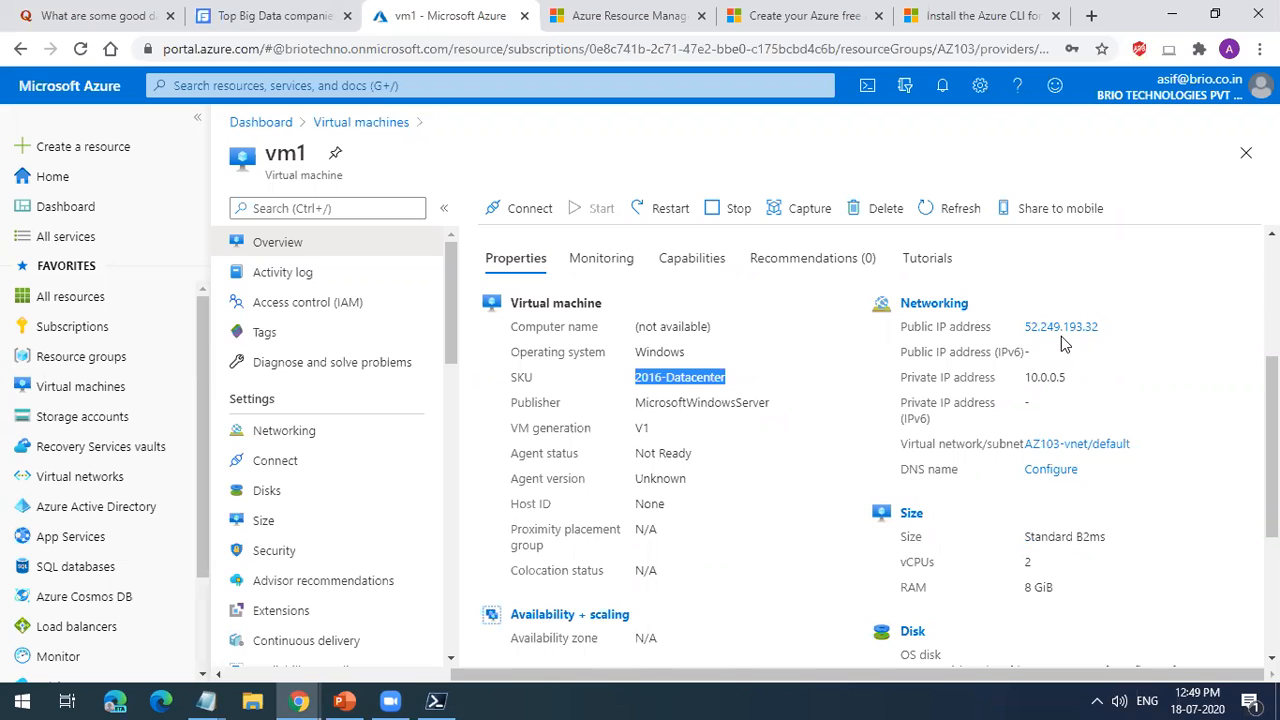
scroll(1065, 430, "down", 2)
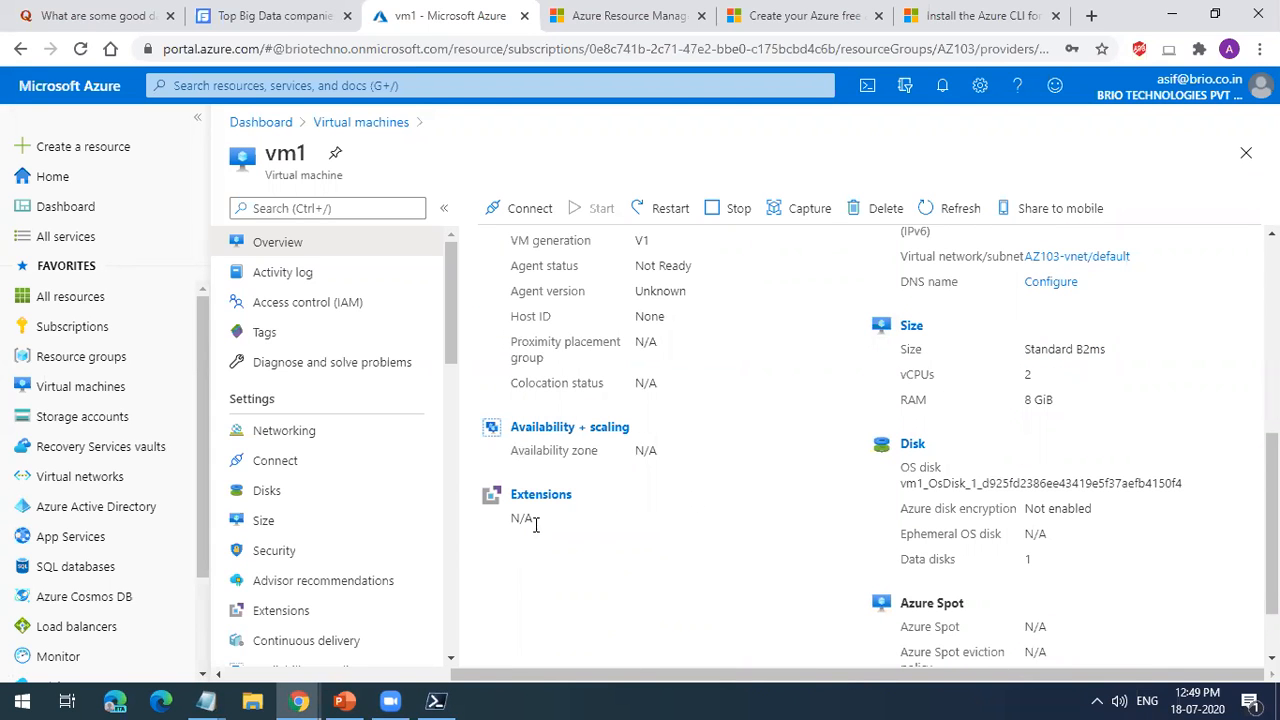
left_click_drag(920, 483, 1140, 483)
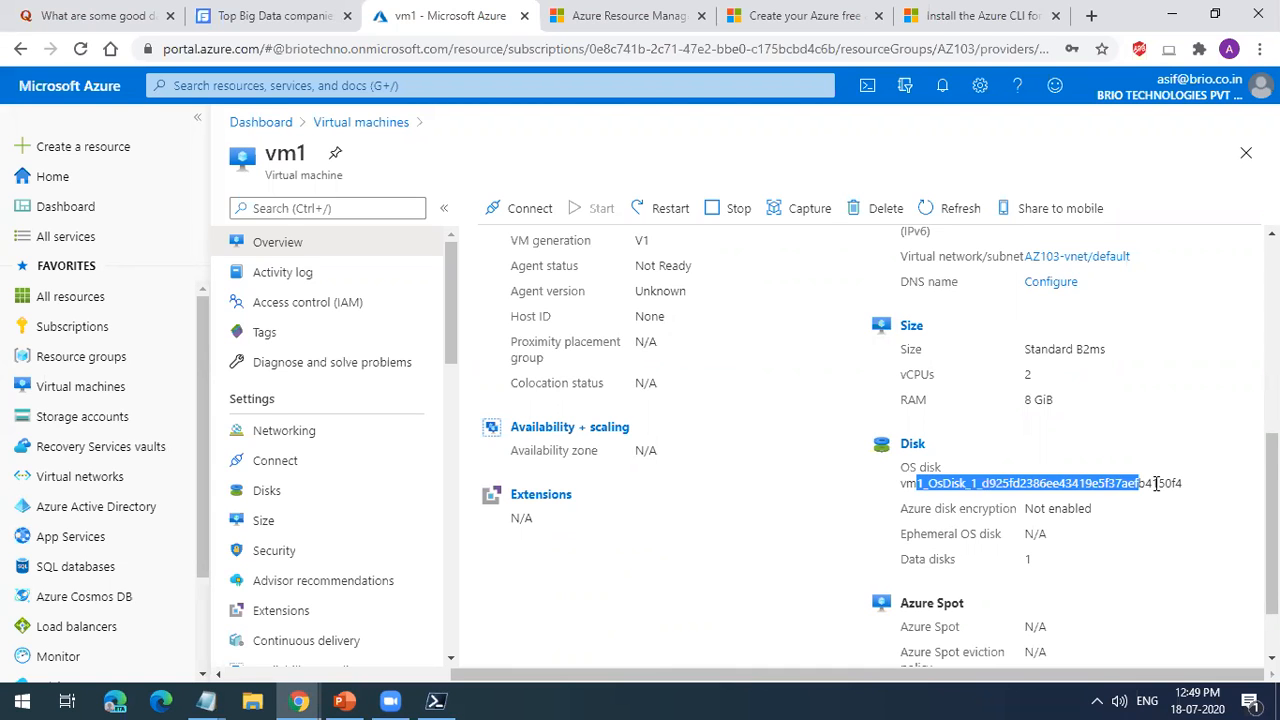
scroll(1149, 514, "down", 1)
left_click_drag(907, 520, 1016, 519)
Step: Review vm1's key monitoring metrics for CPU and network over the last hour
scroll(691, 405, "up", 4)
left_click(609, 355)
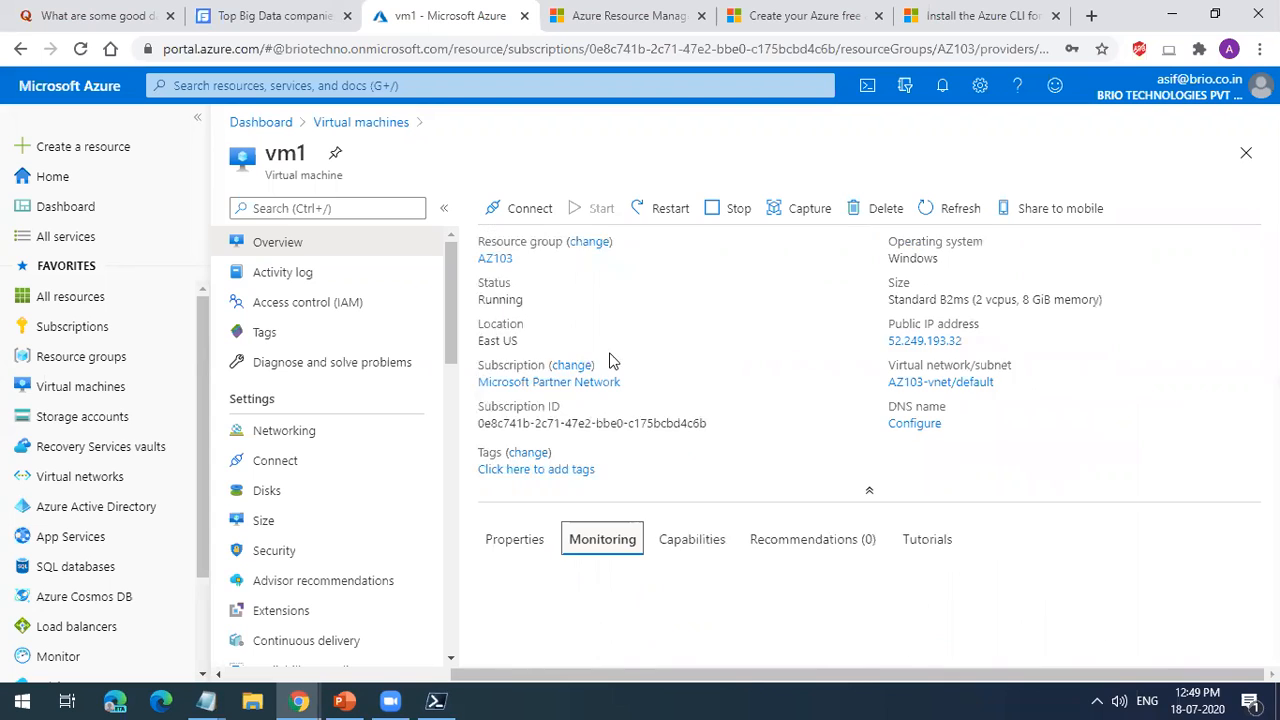
scroll(811, 517, "down", 2)
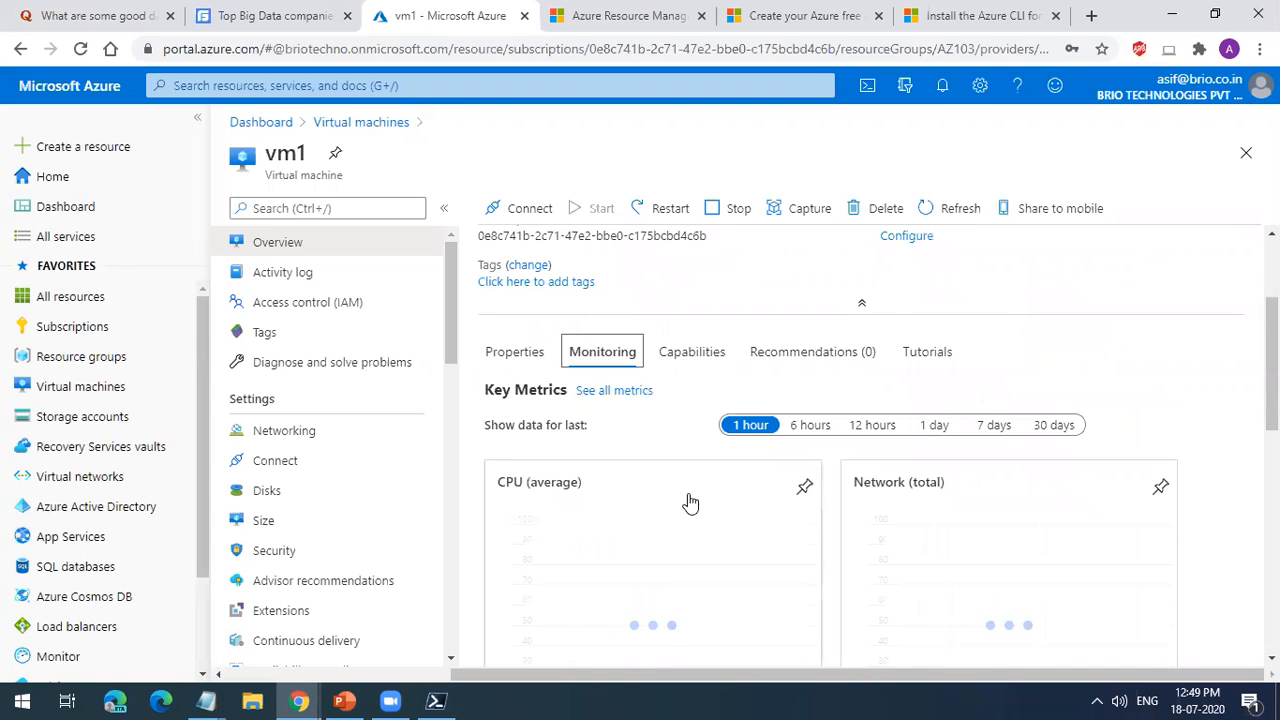
scroll(986, 440, "down", 1)
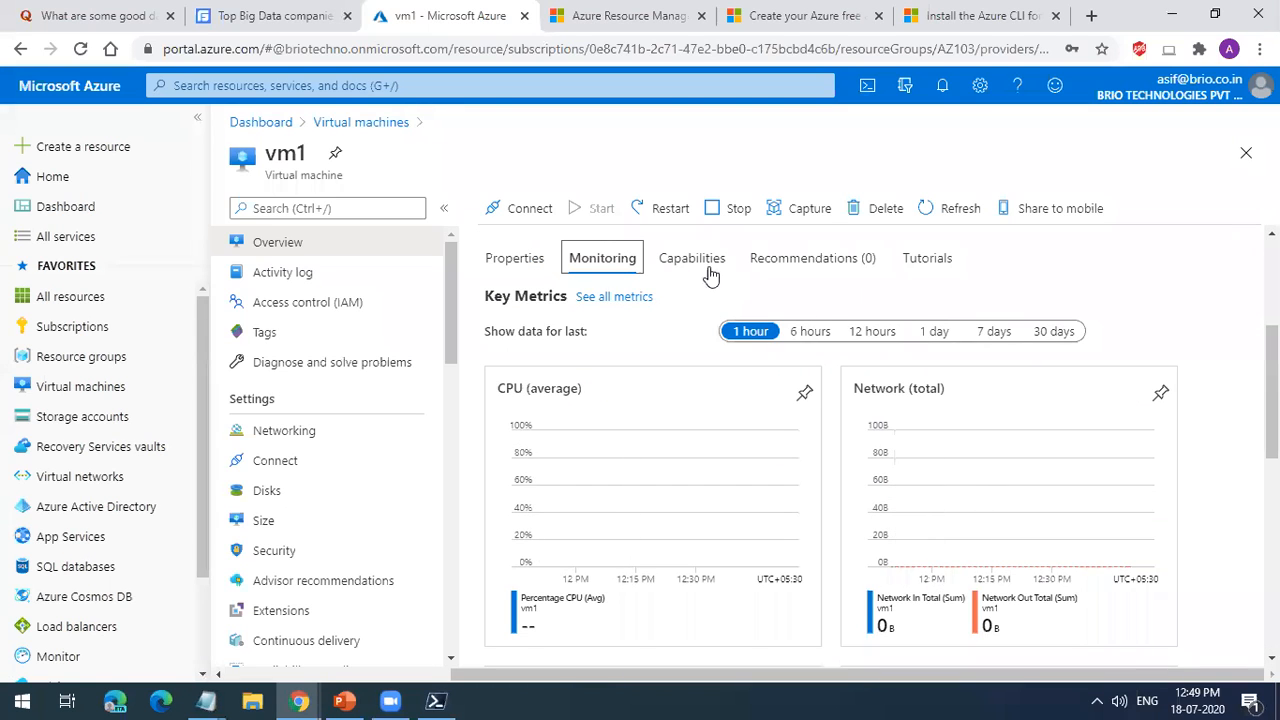
Step: Review the capabilities offered for vm1, including backup, disaster recovery, update management and Bastion
left_click(697, 258)
scroll(766, 415, "down", 4)
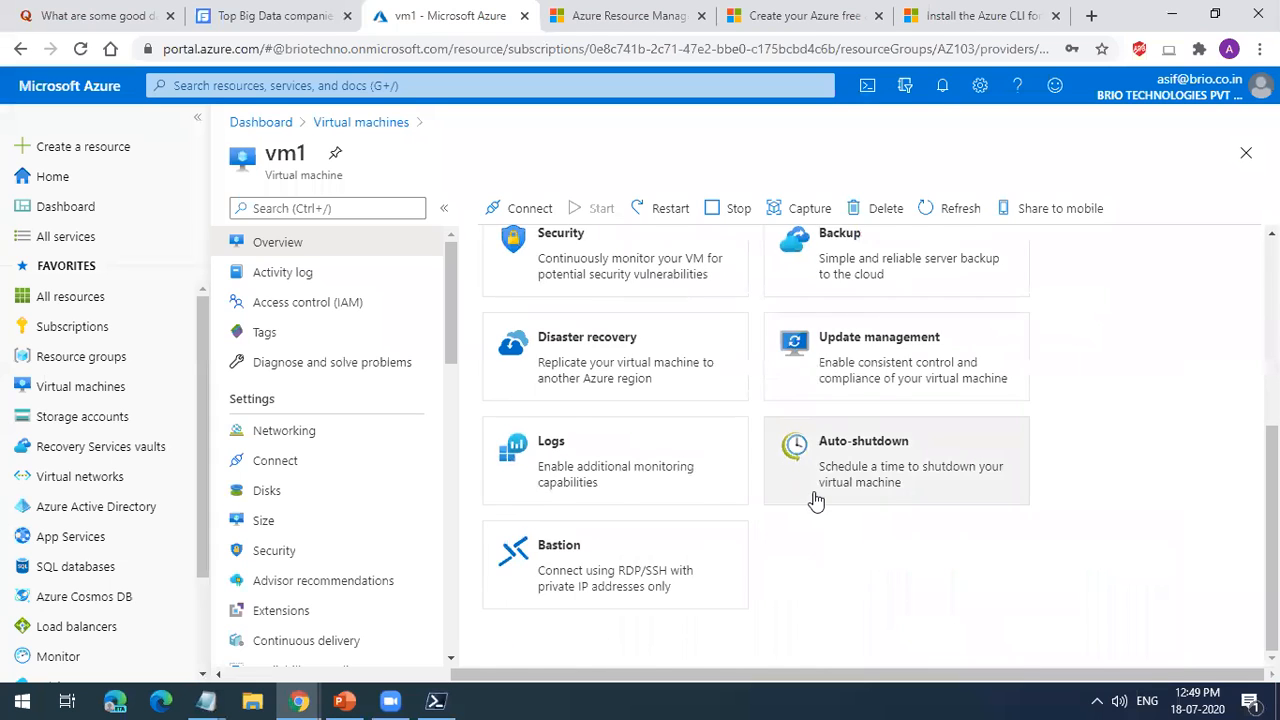
scroll(816, 500, "up", 2)
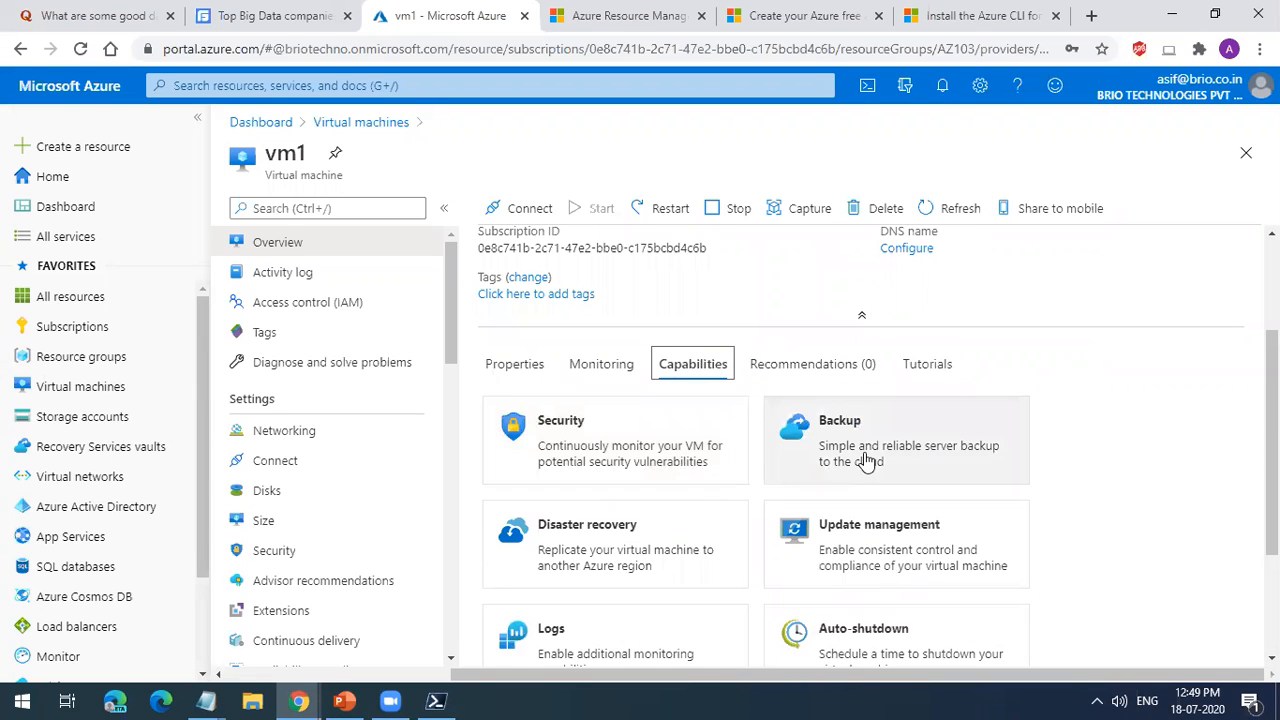
scroll(740, 535, "down", 2)
Step: Examine vm1's auto-shutdown settings, including the scheduled shutdown time, and return to the list of virtual machines
left_click(893, 464)
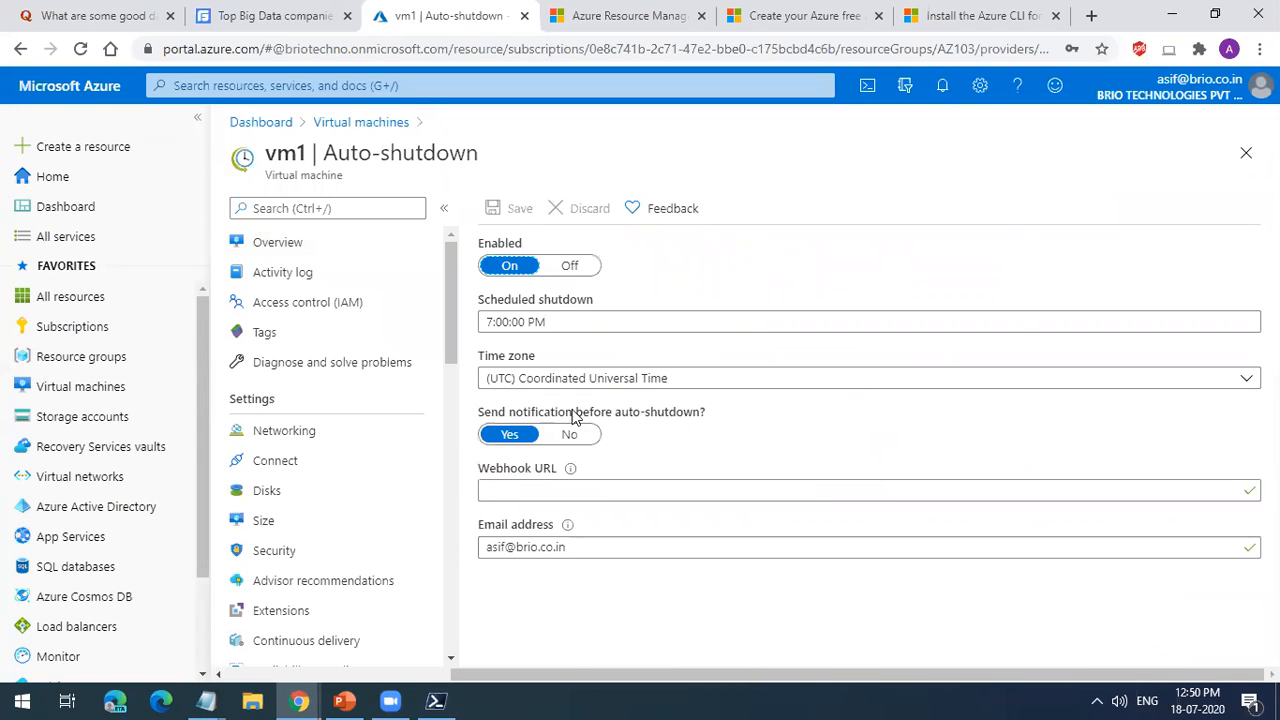
left_click(552, 321)
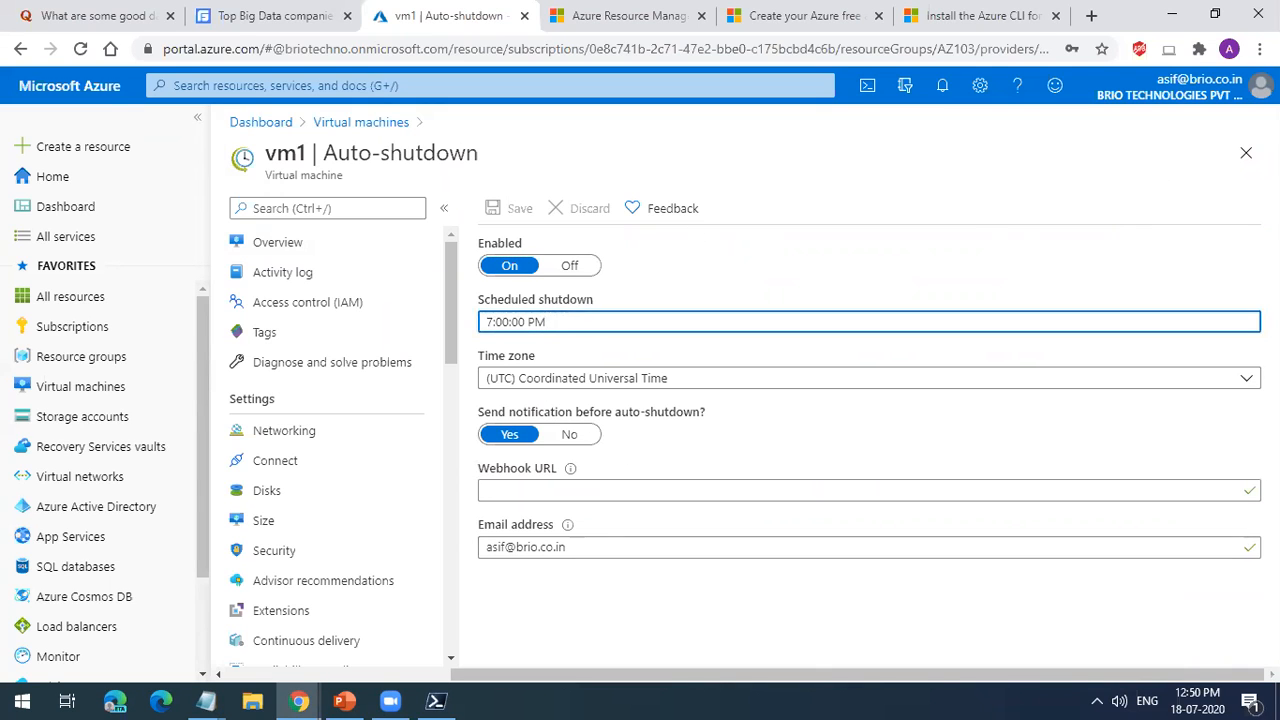
left_click(1246, 152)
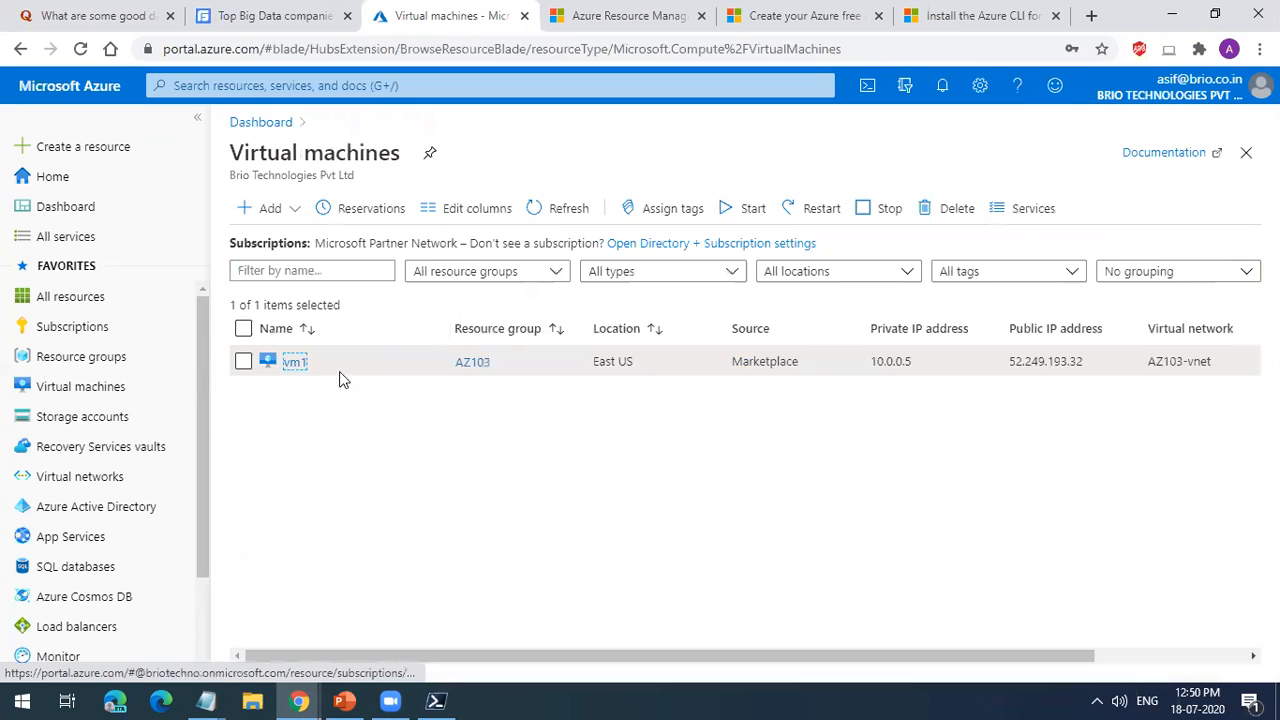
Step: Reopen vm1 and look at its activity log, access control (IAM) and tags pages
left_click(292, 365)
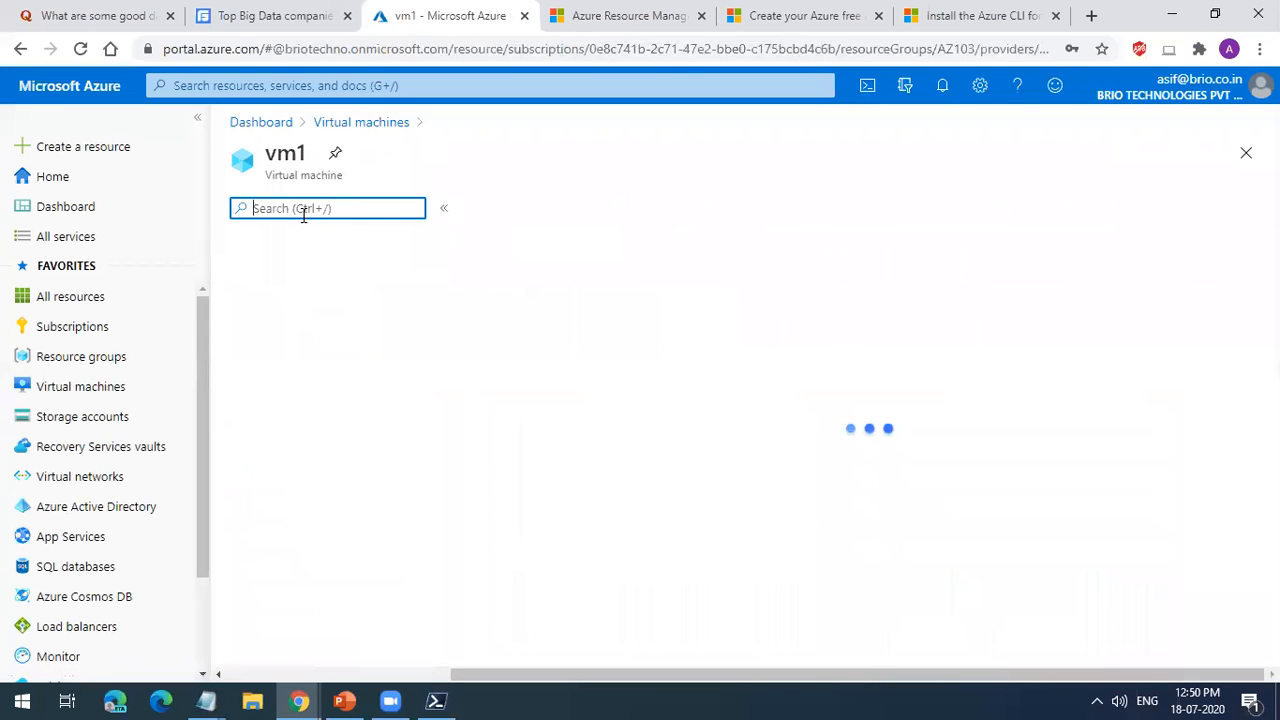
left_click(290, 274)
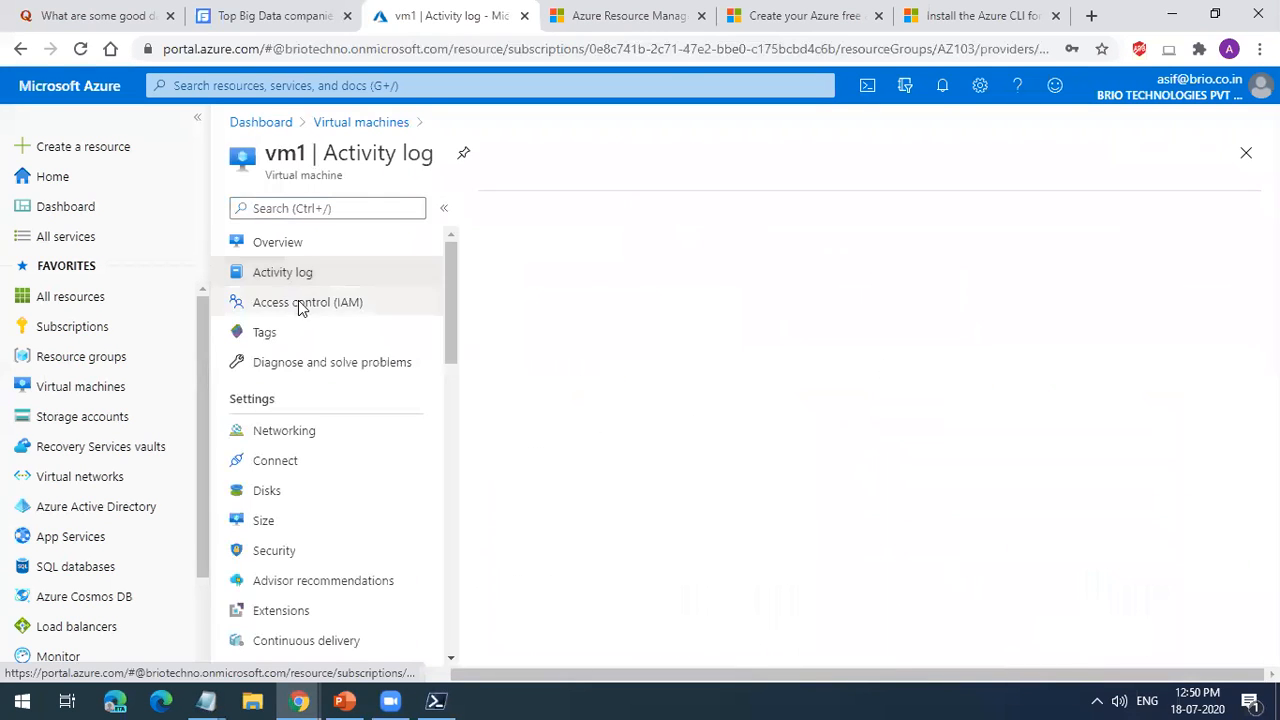
left_click(303, 302)
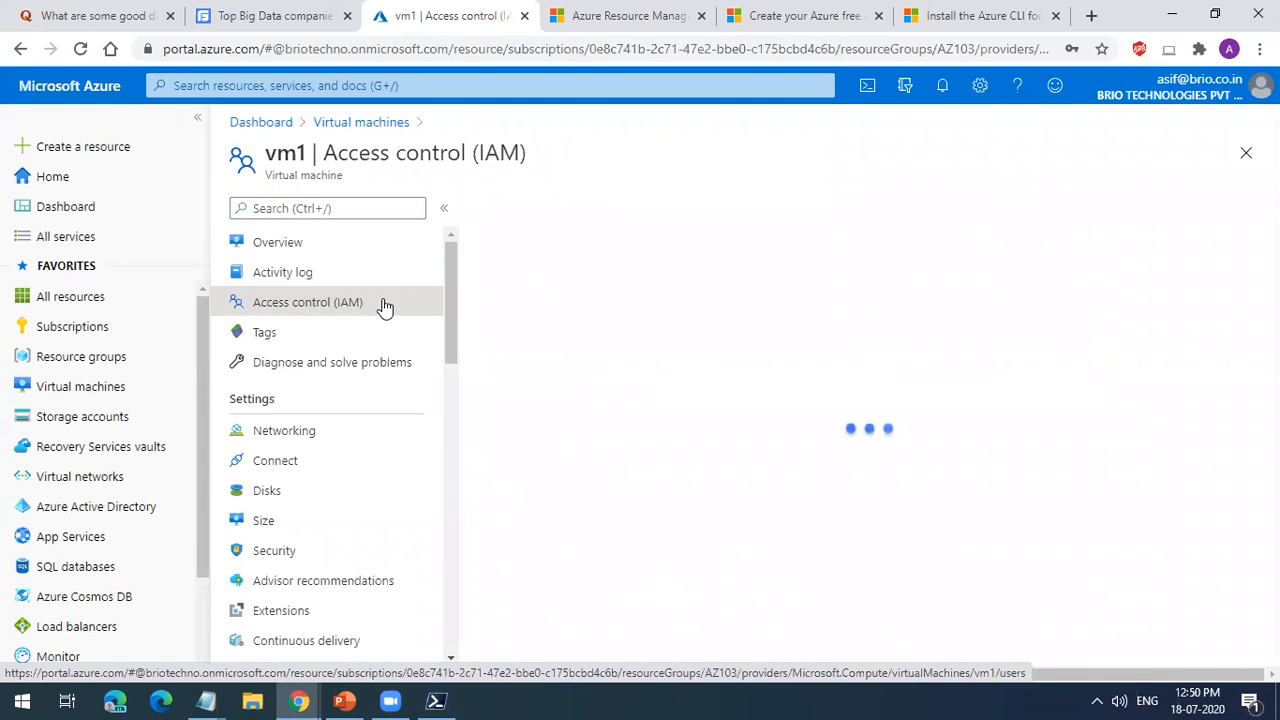
left_click(360, 336)
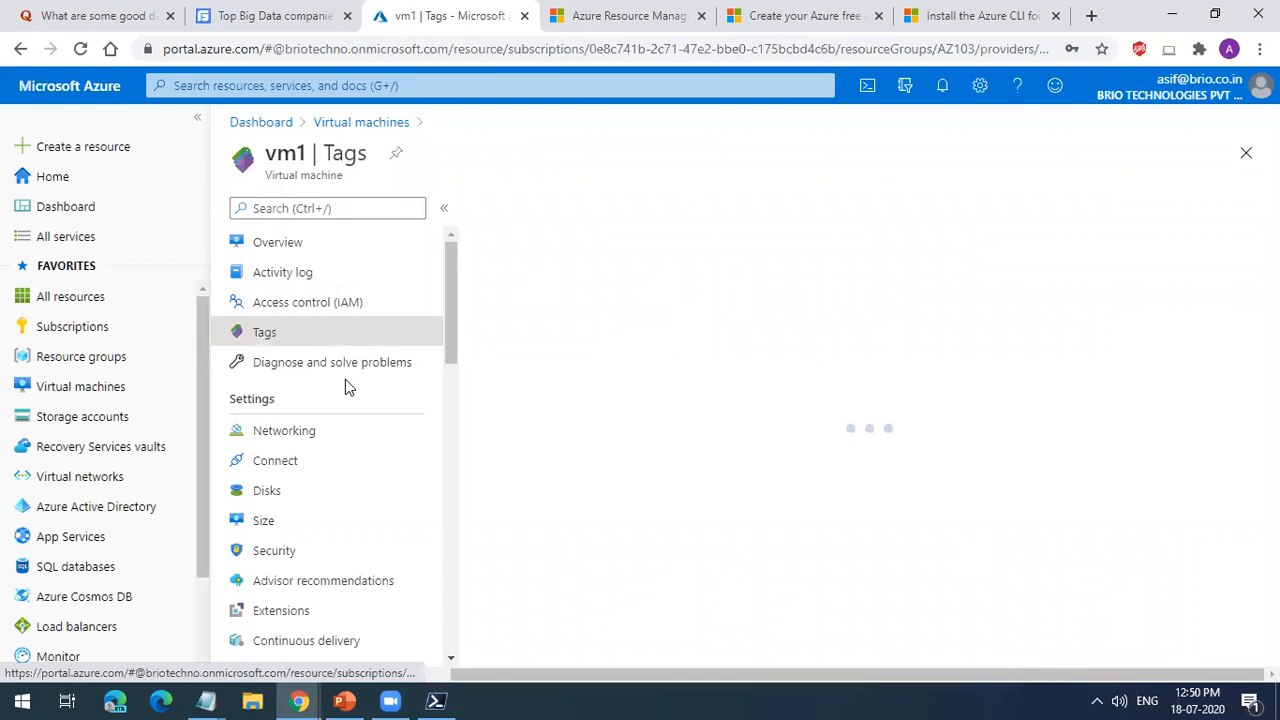
Step: Review vm1's networking settings, comparing the inbound and outbound port rules of its network security group
left_click(355, 432)
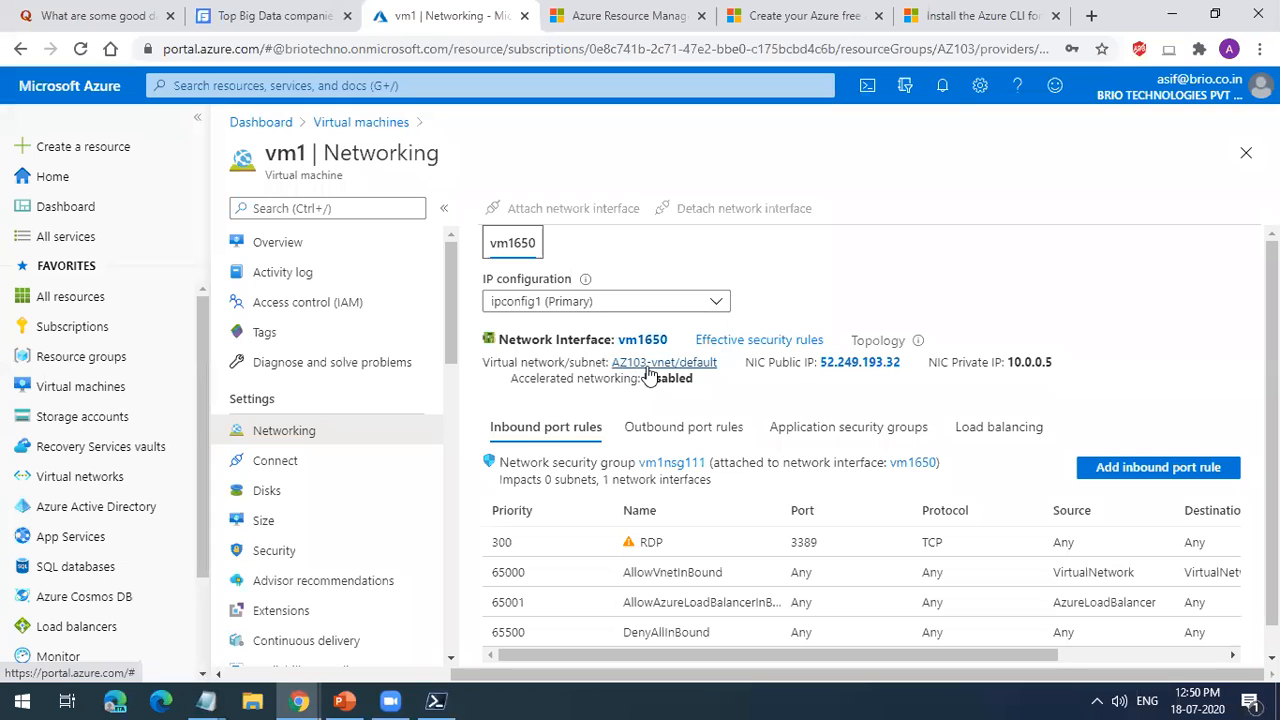
scroll(656, 440, "down", 1)
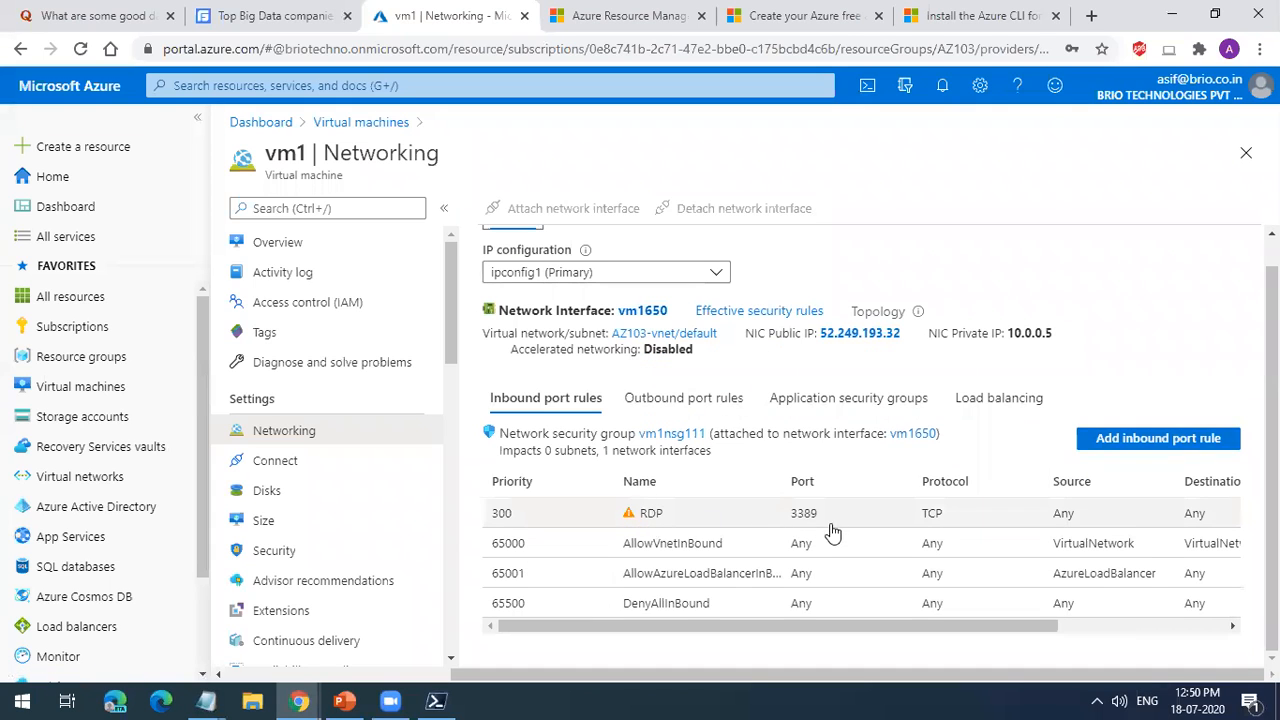
left_click(700, 400)
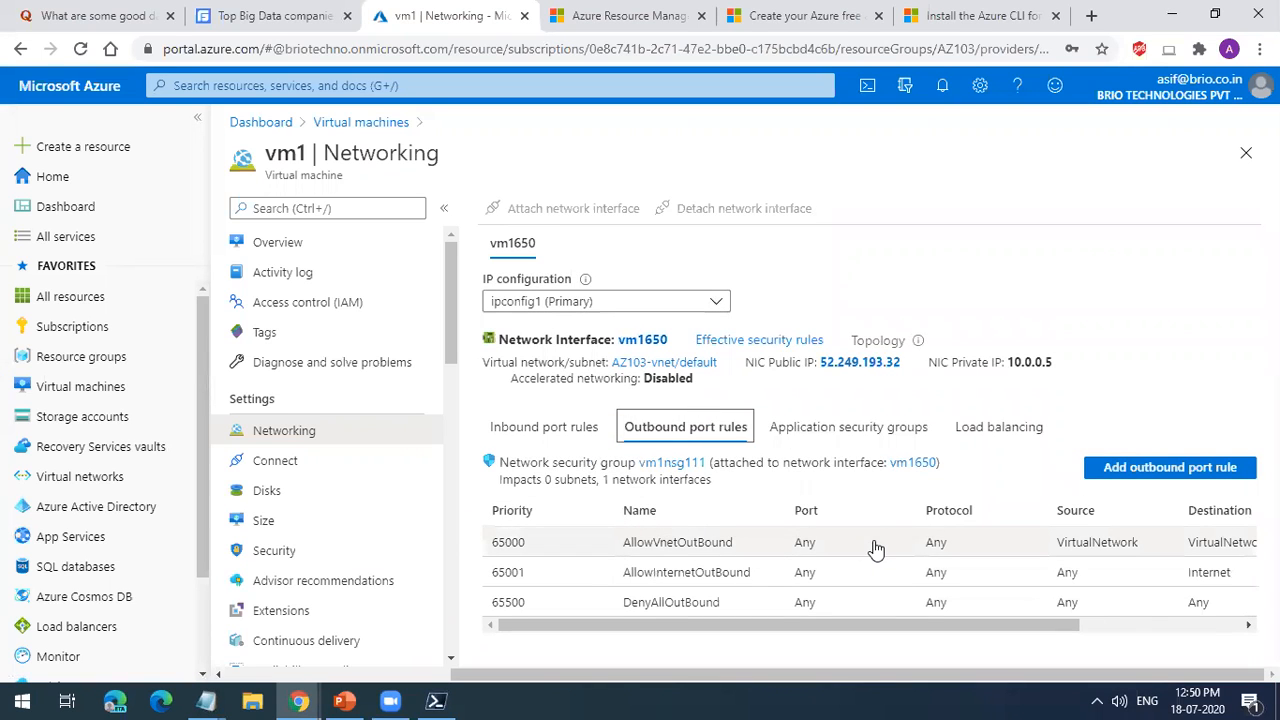
left_click(575, 428)
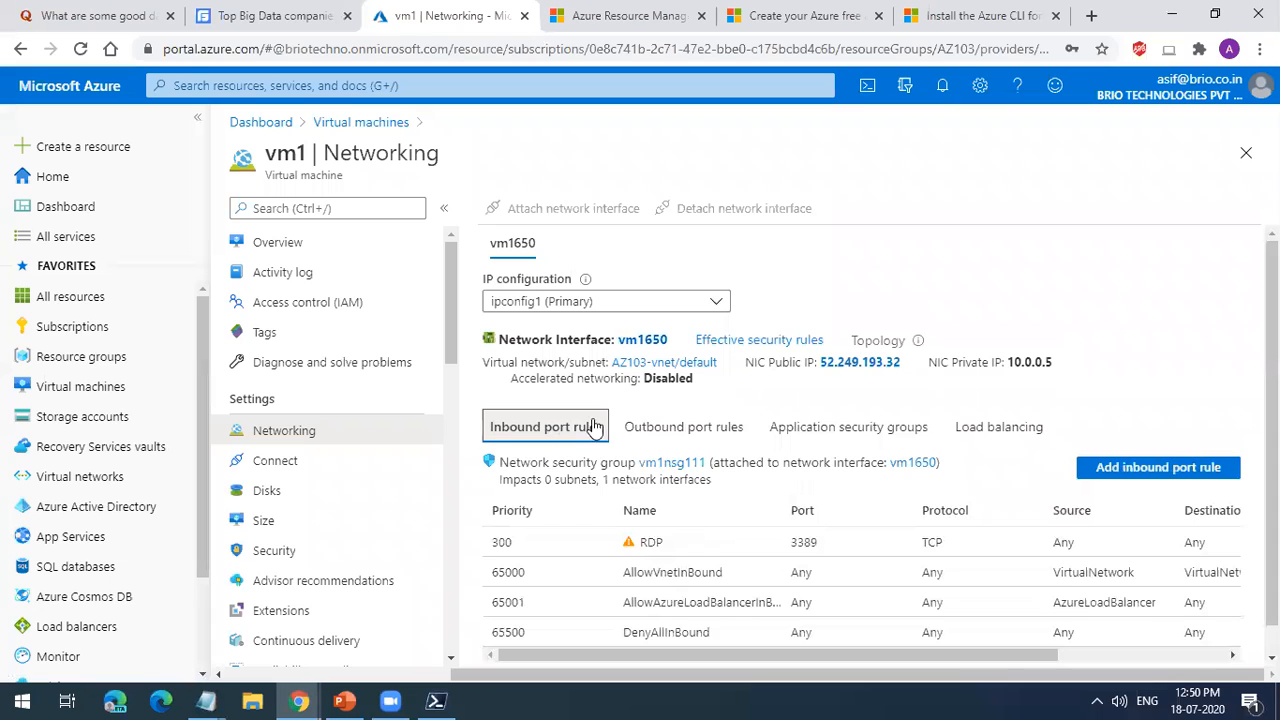
Step: Check vm1's OS and data disks and browse the VM sizes available for resizing it
left_click(340, 487)
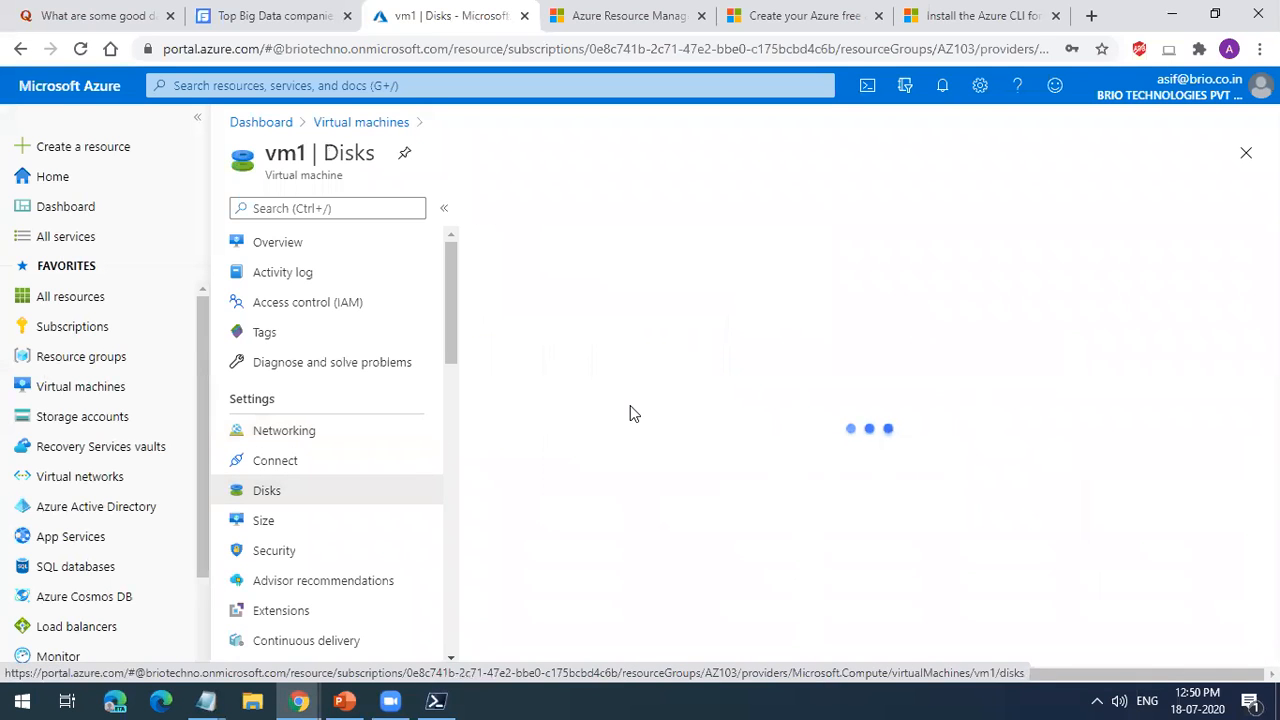
scroll(658, 469, "down", 2)
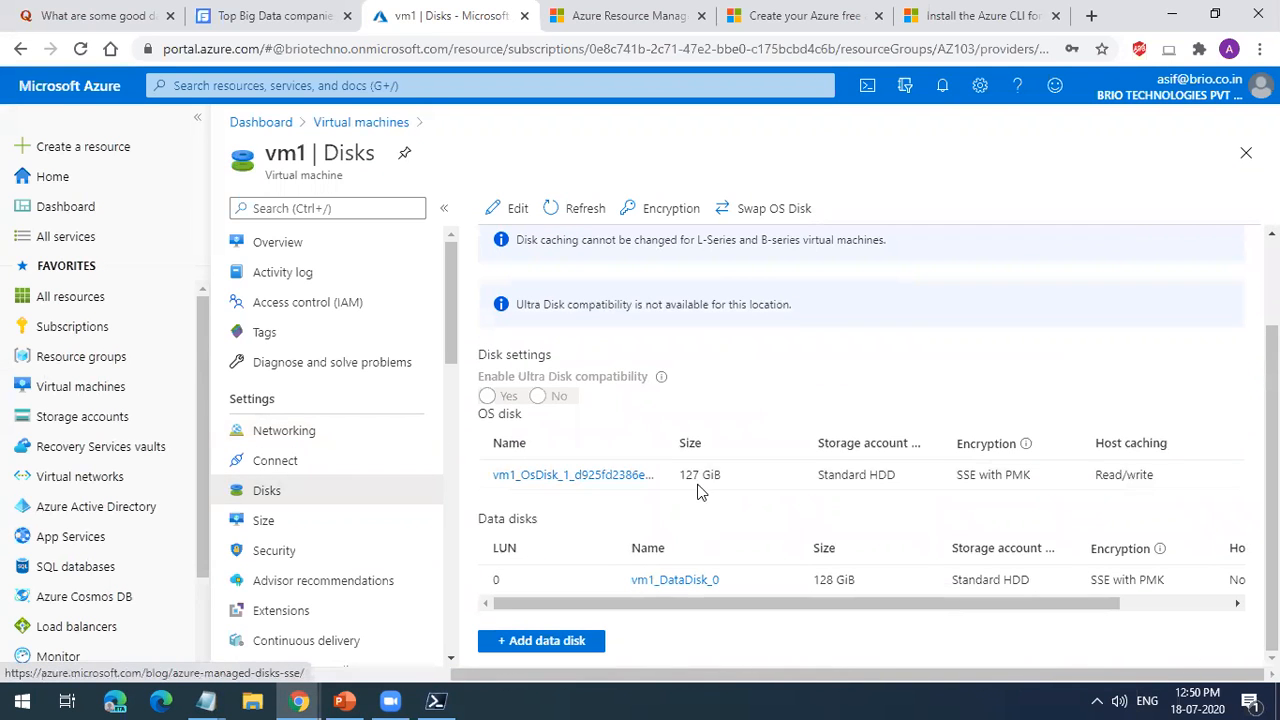
left_click(345, 525)
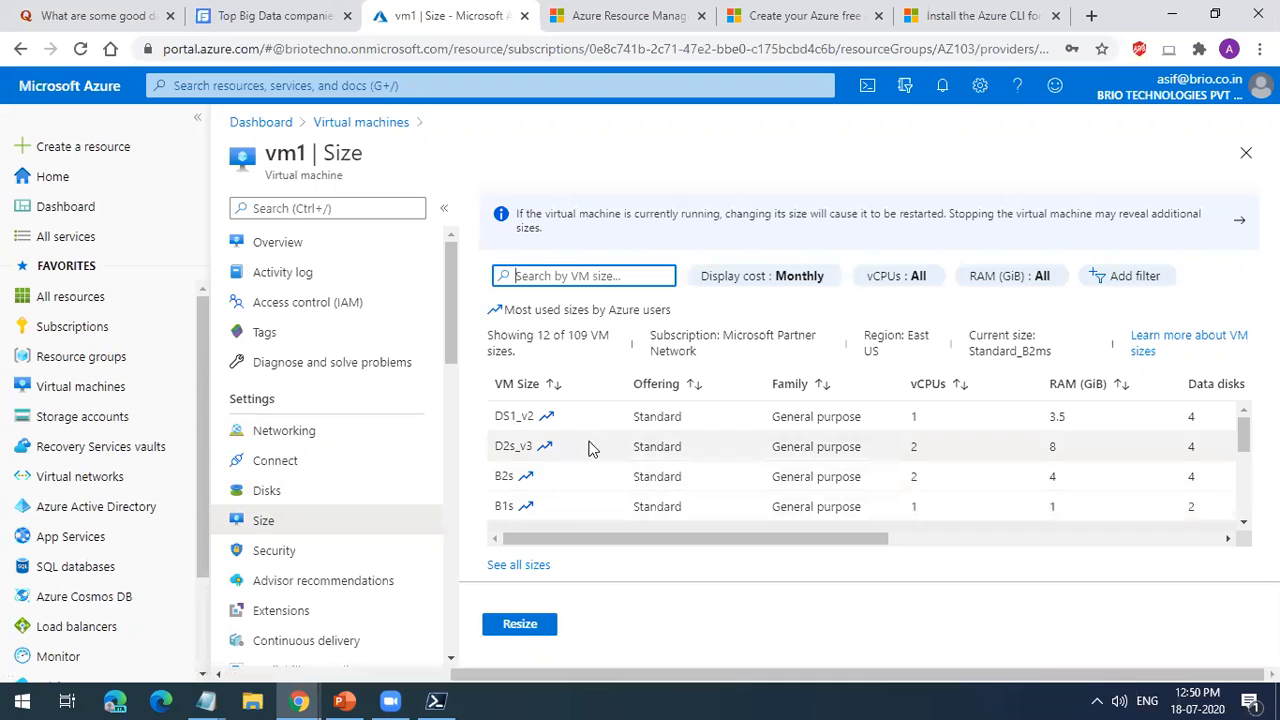
scroll(598, 418, "down", 3)
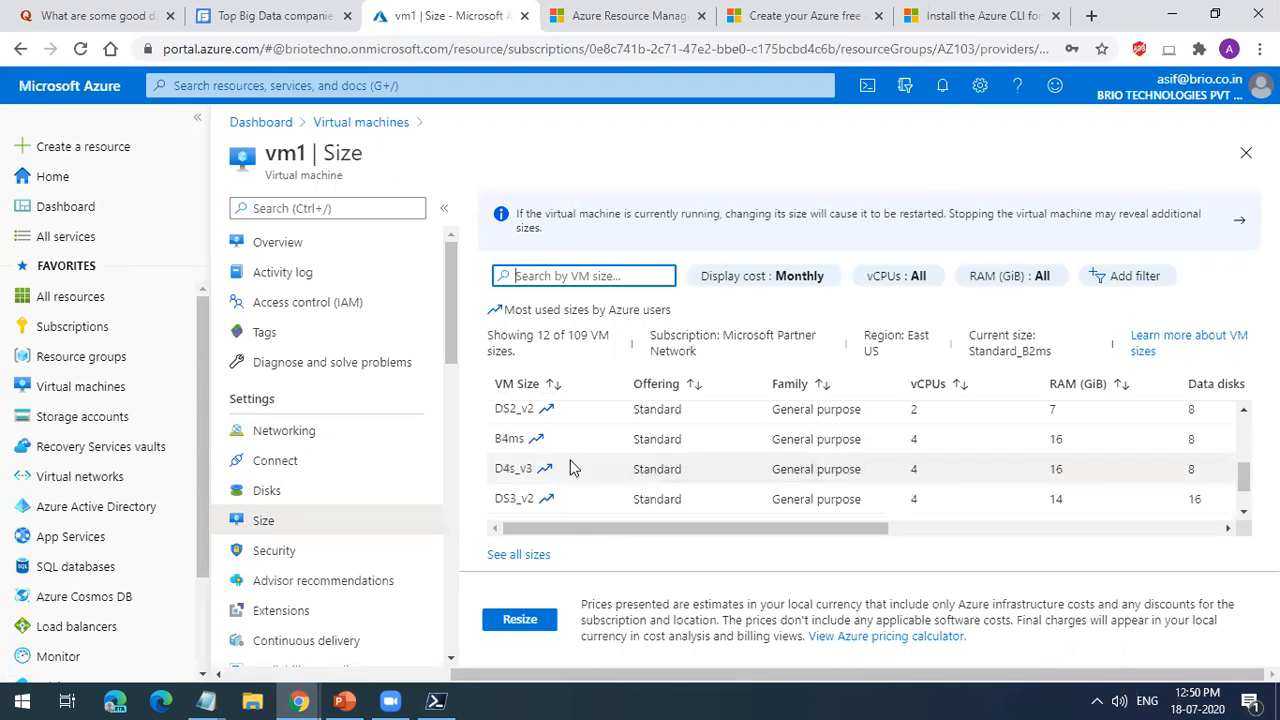
scroll(594, 497, "down", 1)
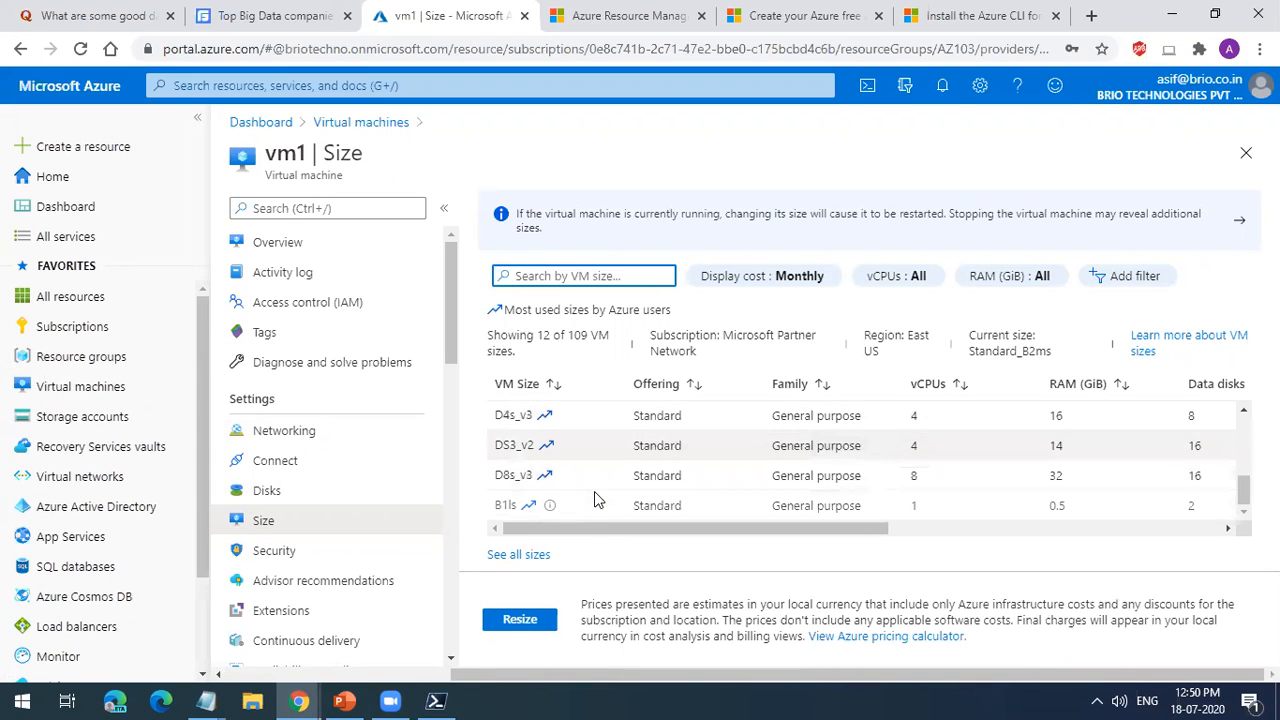
Step: Review vm1's security recommendations, its availability and scaling details, and the continuous delivery page
left_click(386, 562)
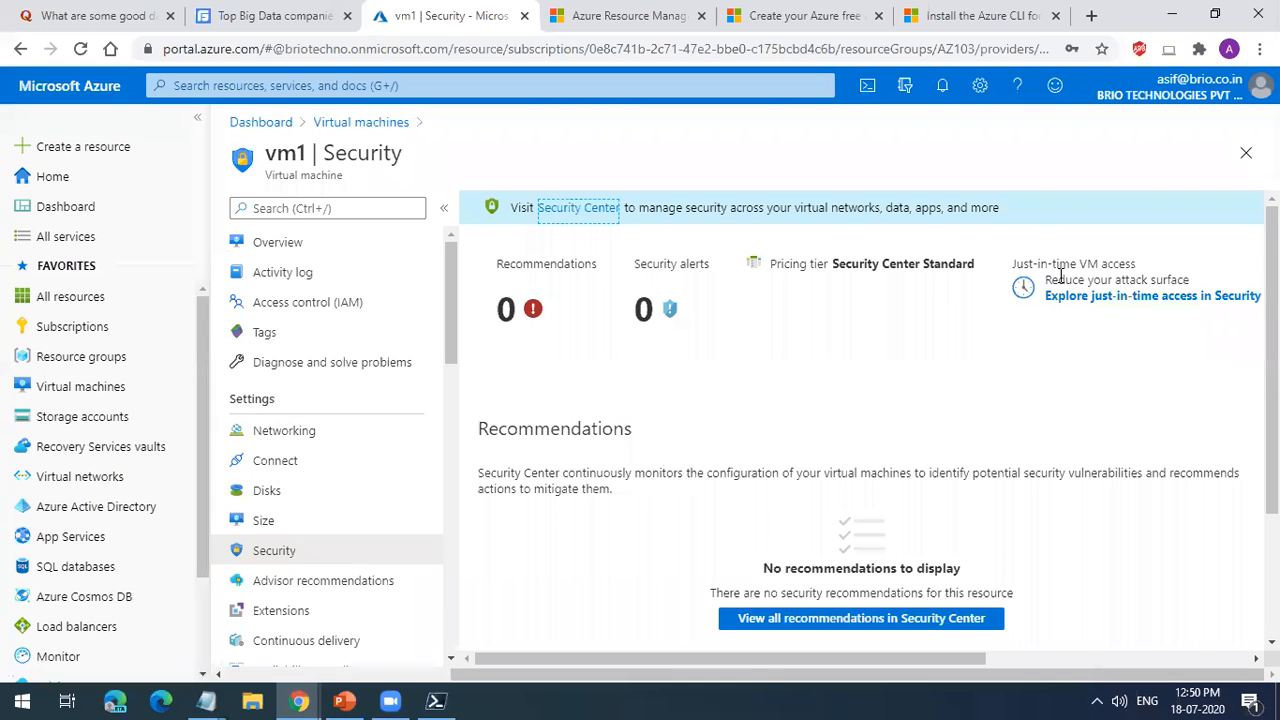
scroll(407, 514, "down", 3)
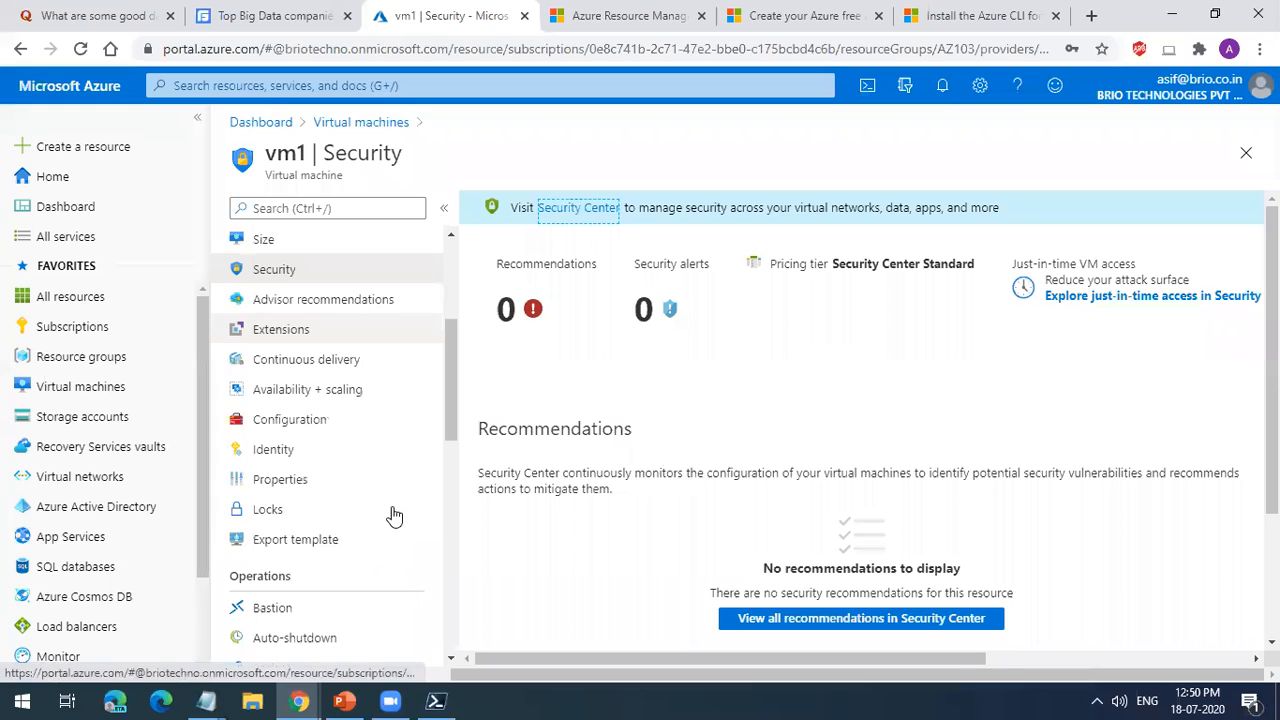
left_click(335, 415)
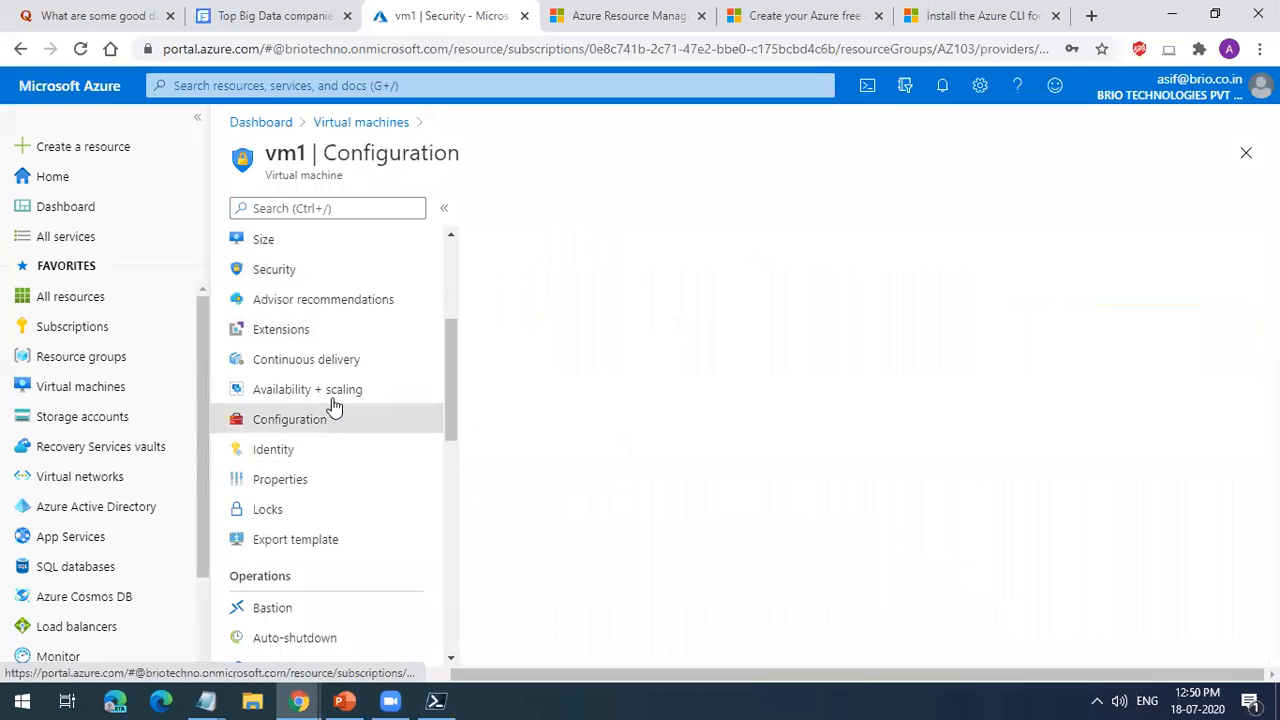
left_click(337, 399)
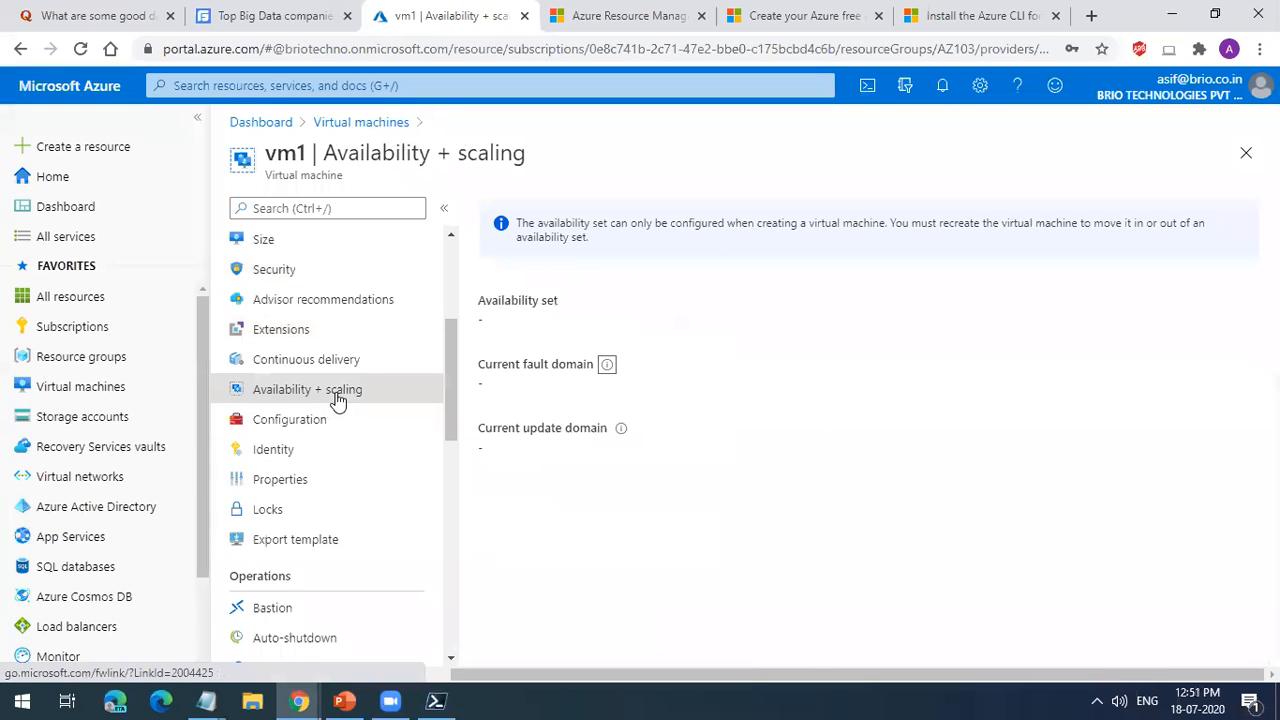
left_click(337, 363)
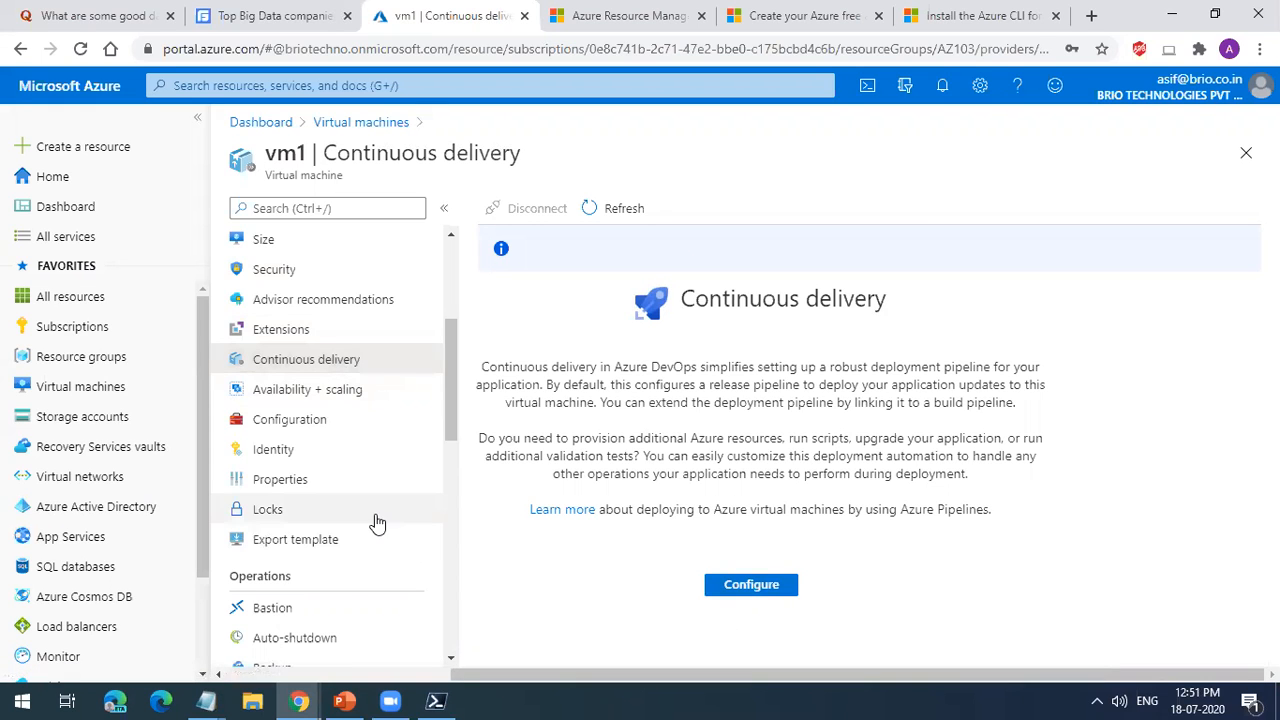
Step: Examine the settings for connecting to vm1 through Azure Bastion and return to the list of virtual machines
left_click(339, 611)
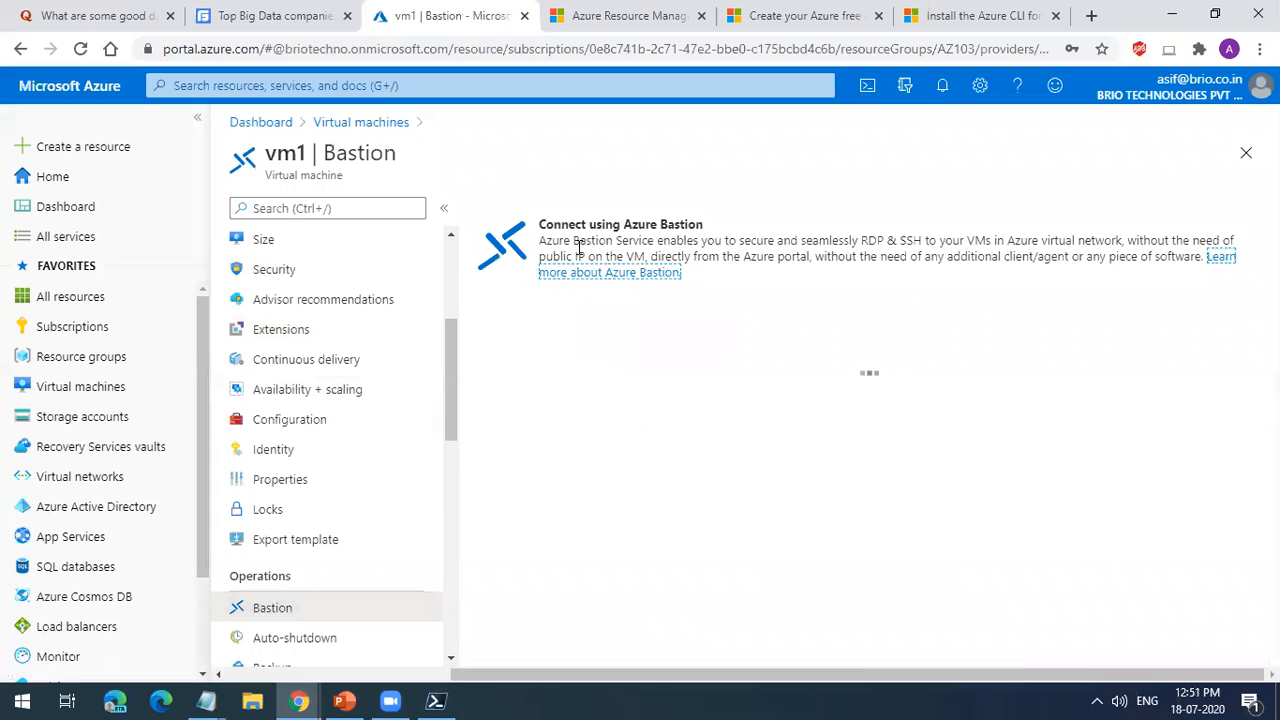
left_click_drag(622, 224, 705, 227)
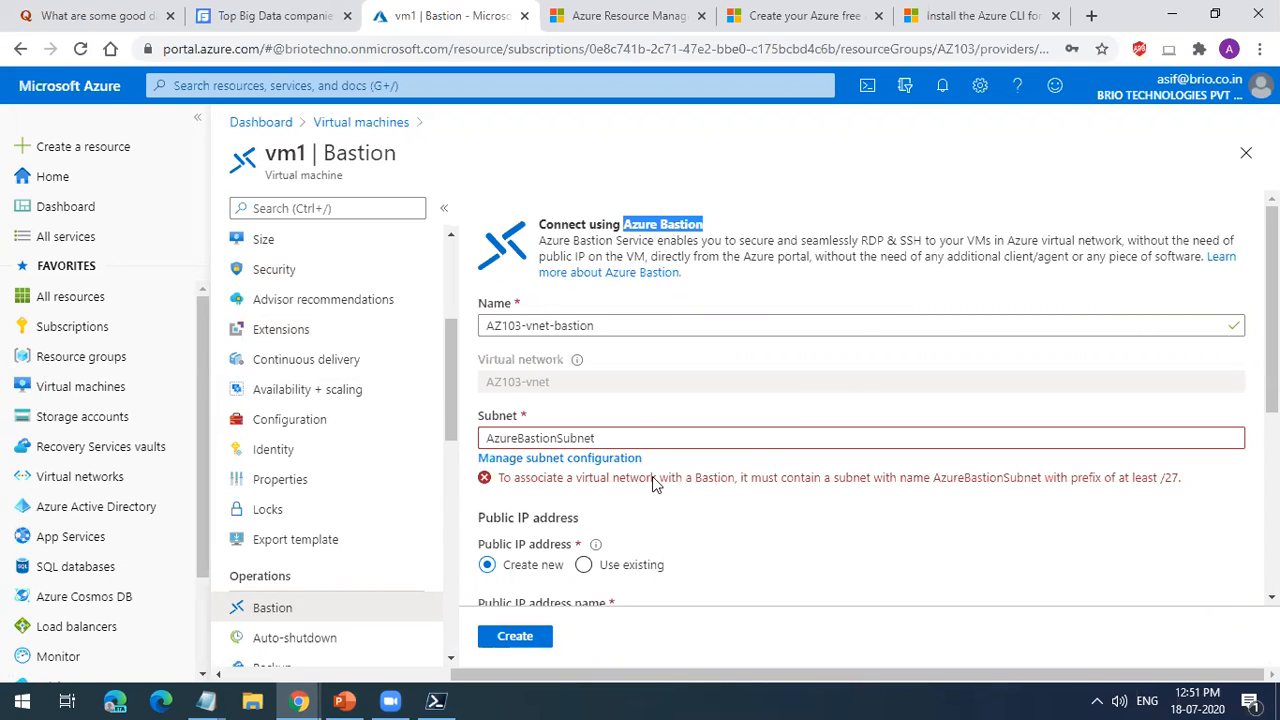
scroll(655, 482, "down", 2)
scroll(654, 347, "up", 2)
left_click(1245, 153)
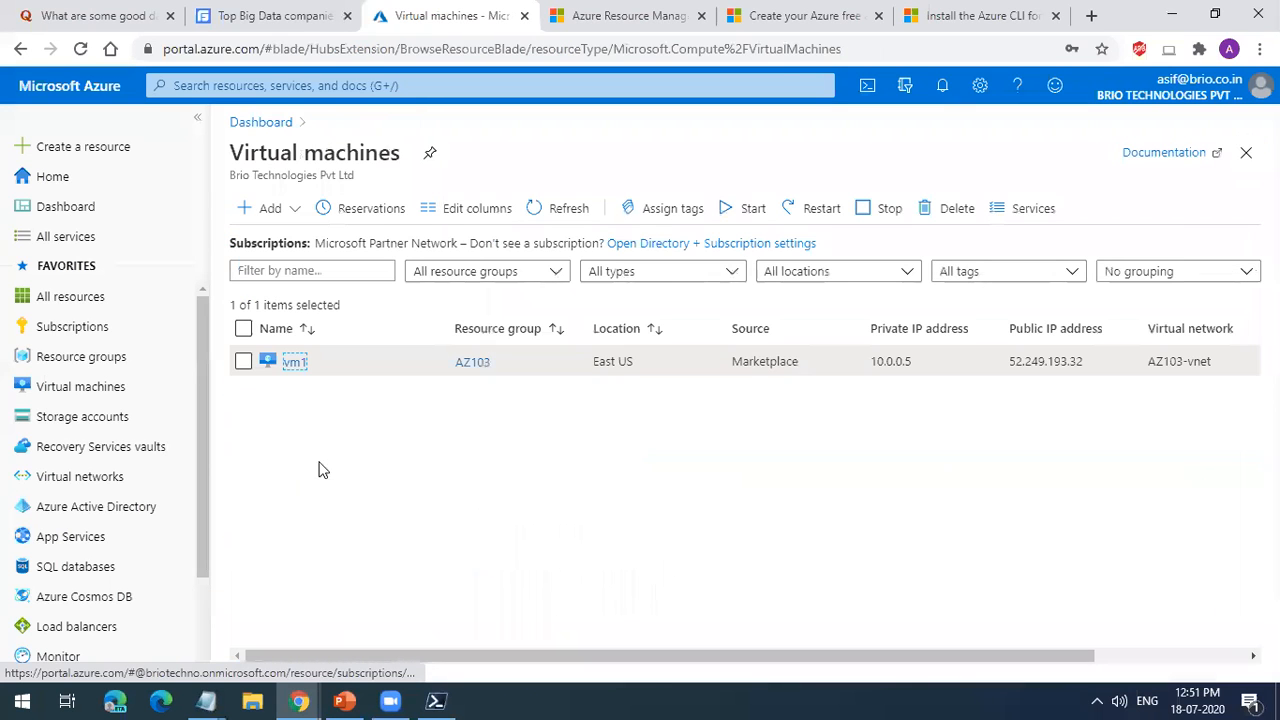
Step: Reopen vm1 and look through its monitoring and support + troubleshooting options
left_click(293, 372)
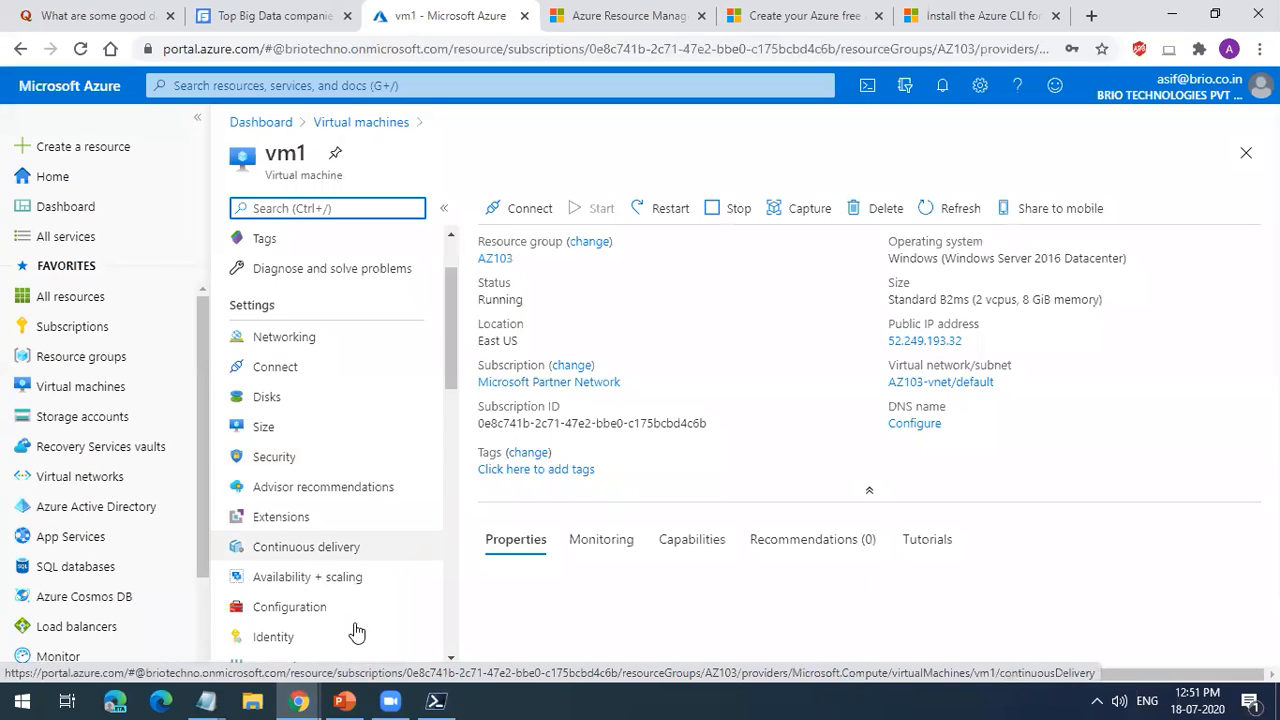
scroll(357, 625, "down", 4)
scroll(358, 607, "down", 6)
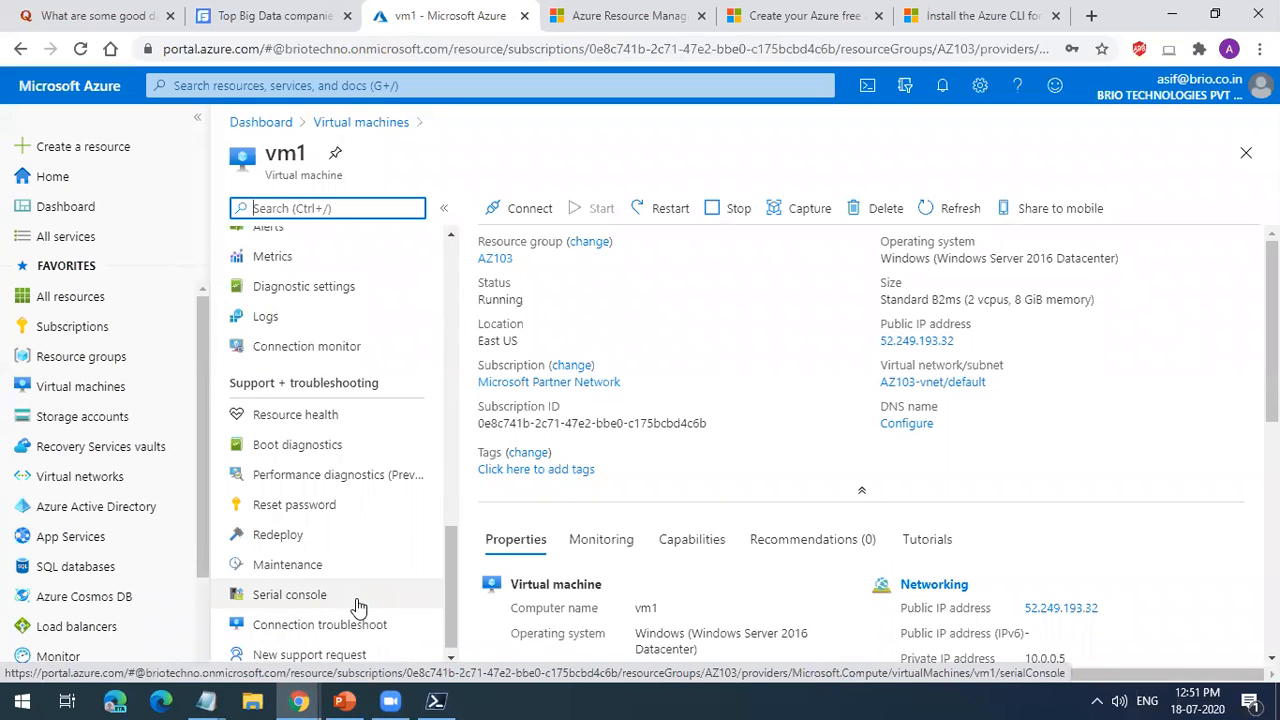
Step: Review vm1's identity settings for both system assigned and user assigned managed identities
scroll(358, 607, "down", 1)
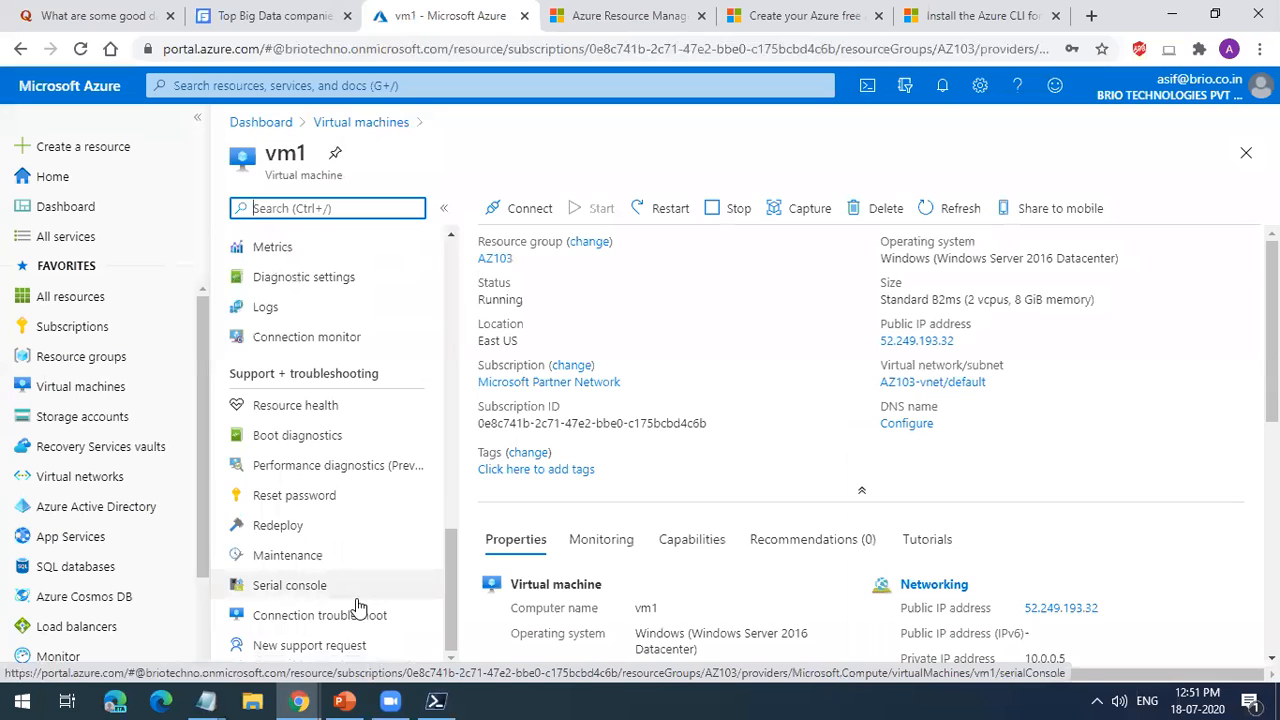
scroll(331, 457, "up", 6)
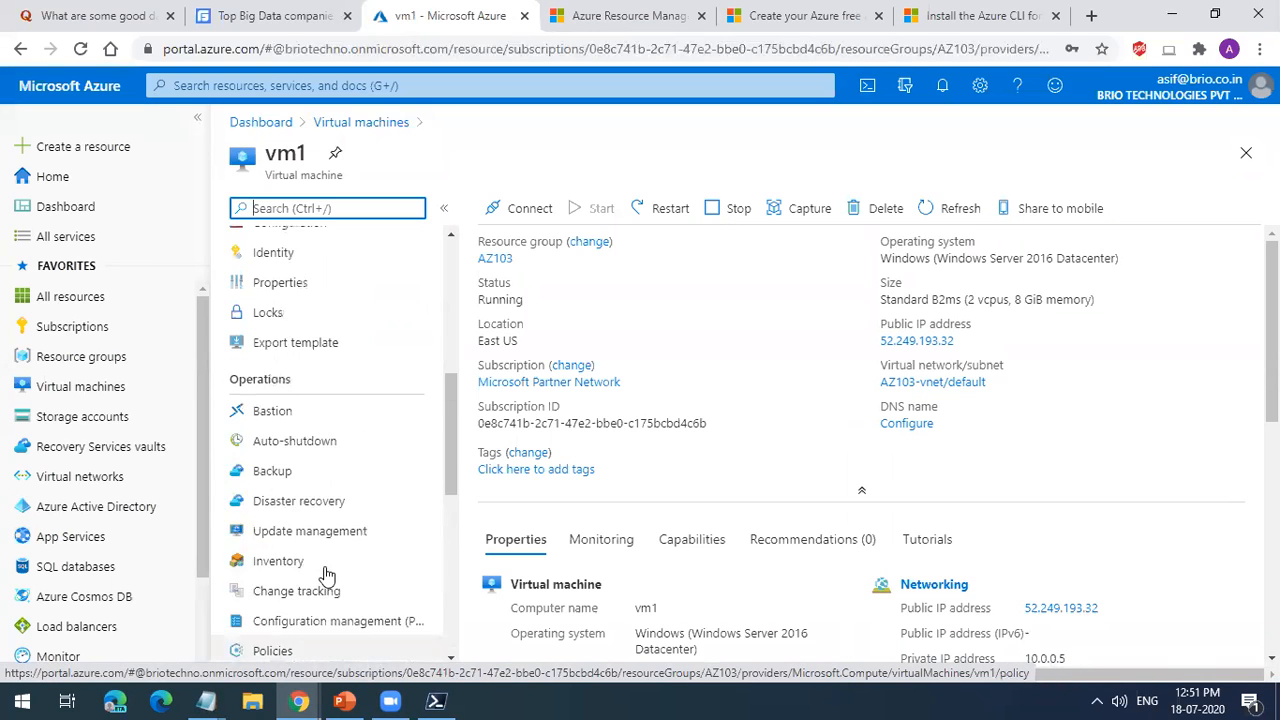
scroll(327, 575, "up", 2)
left_click(327, 445)
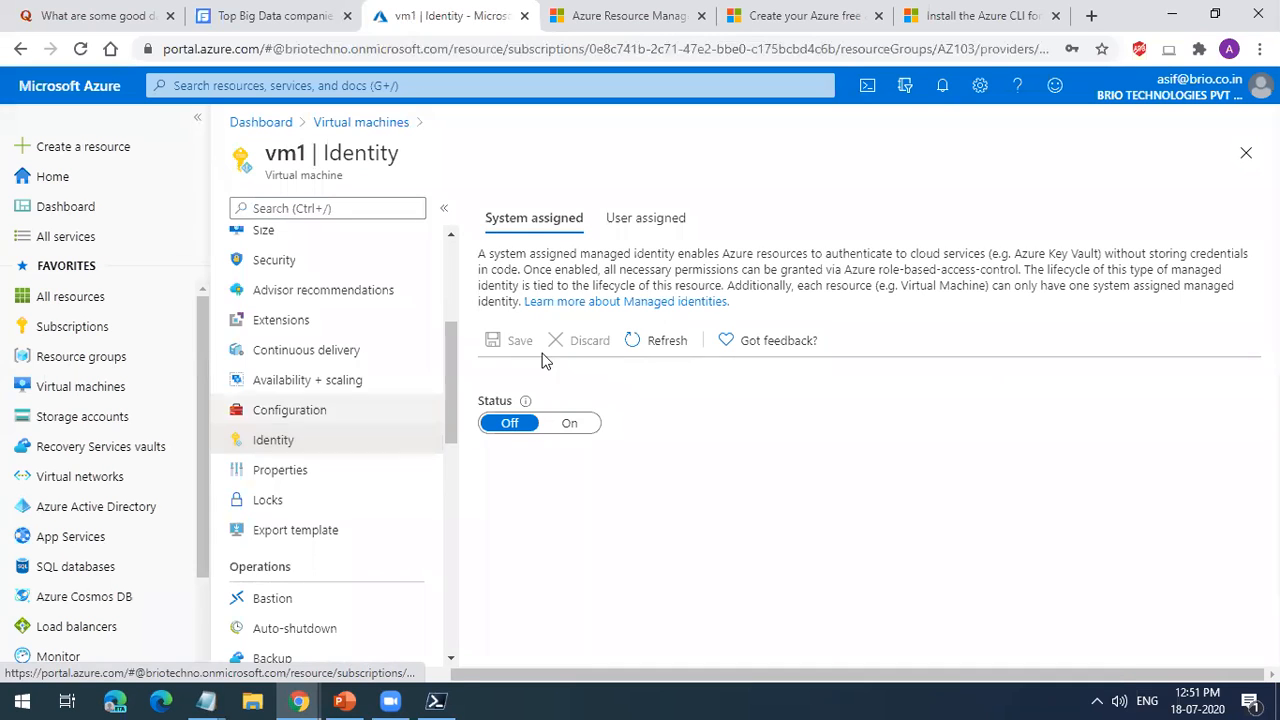
left_click(646, 219)
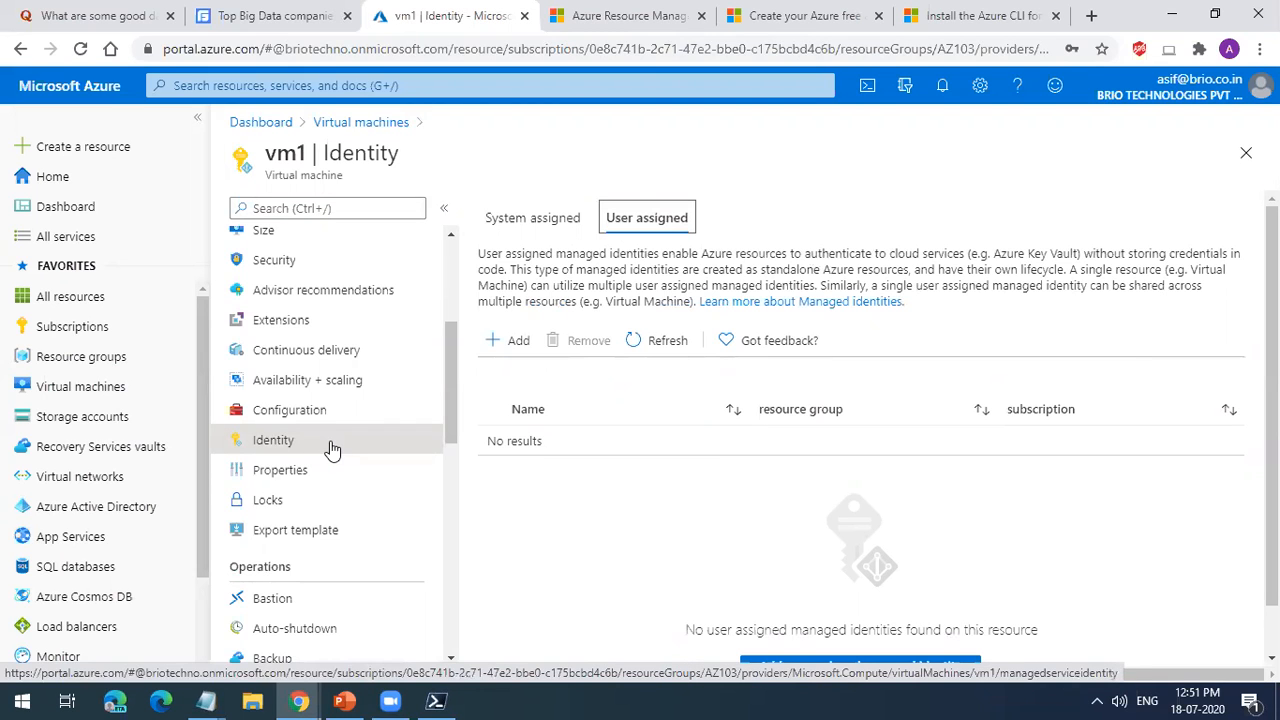
Step: Look over vm1's monitoring options and open its alerts page
scroll(340, 495, "down", 8)
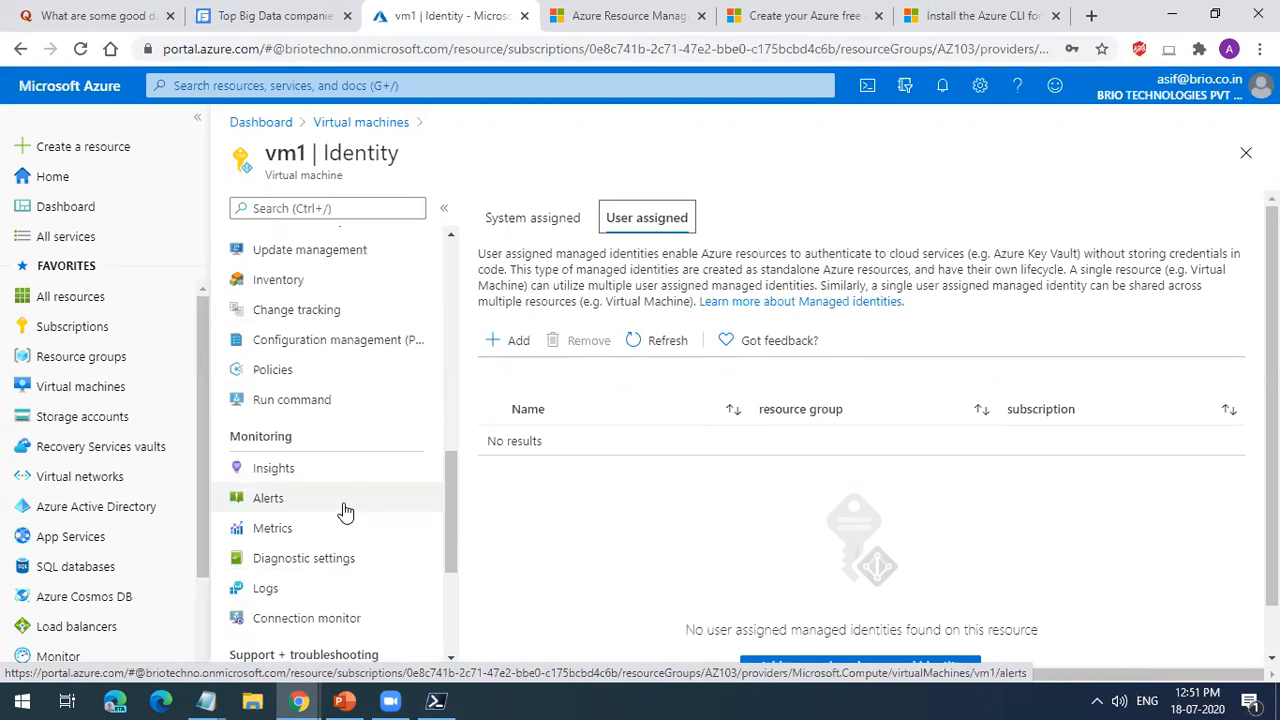
scroll(352, 520, "up", 2)
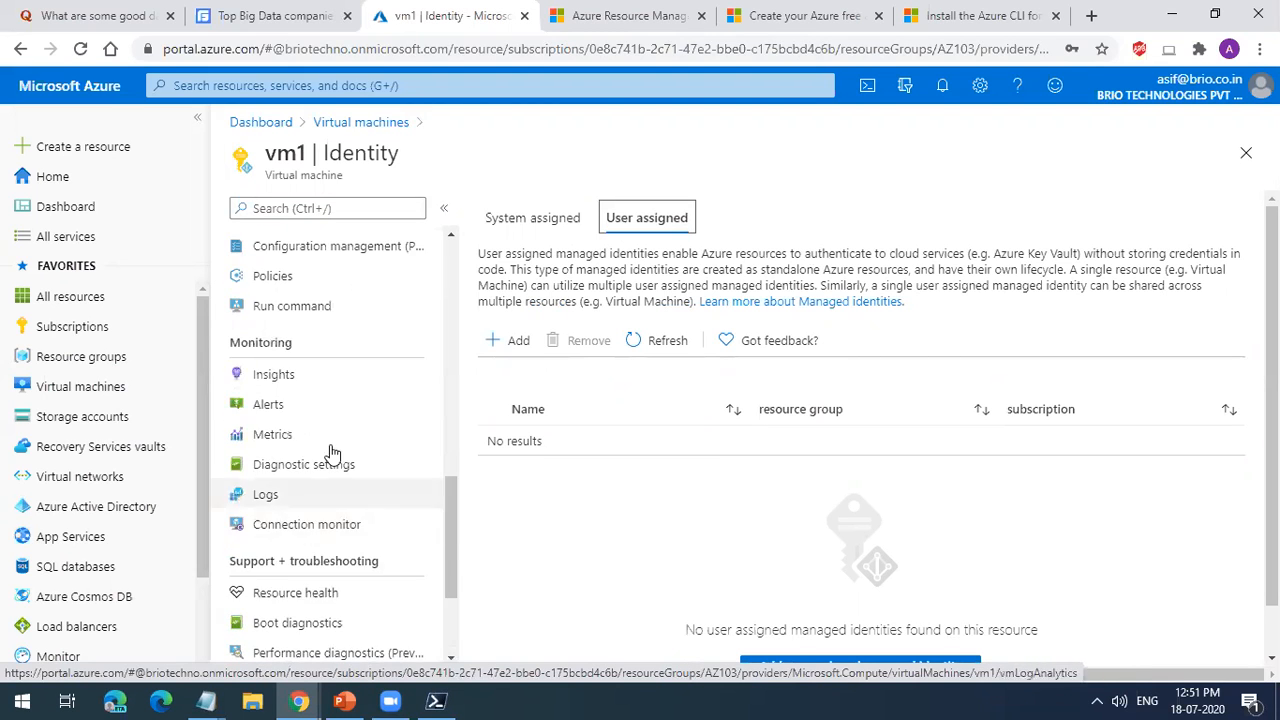
left_click(322, 376)
left_click(324, 410)
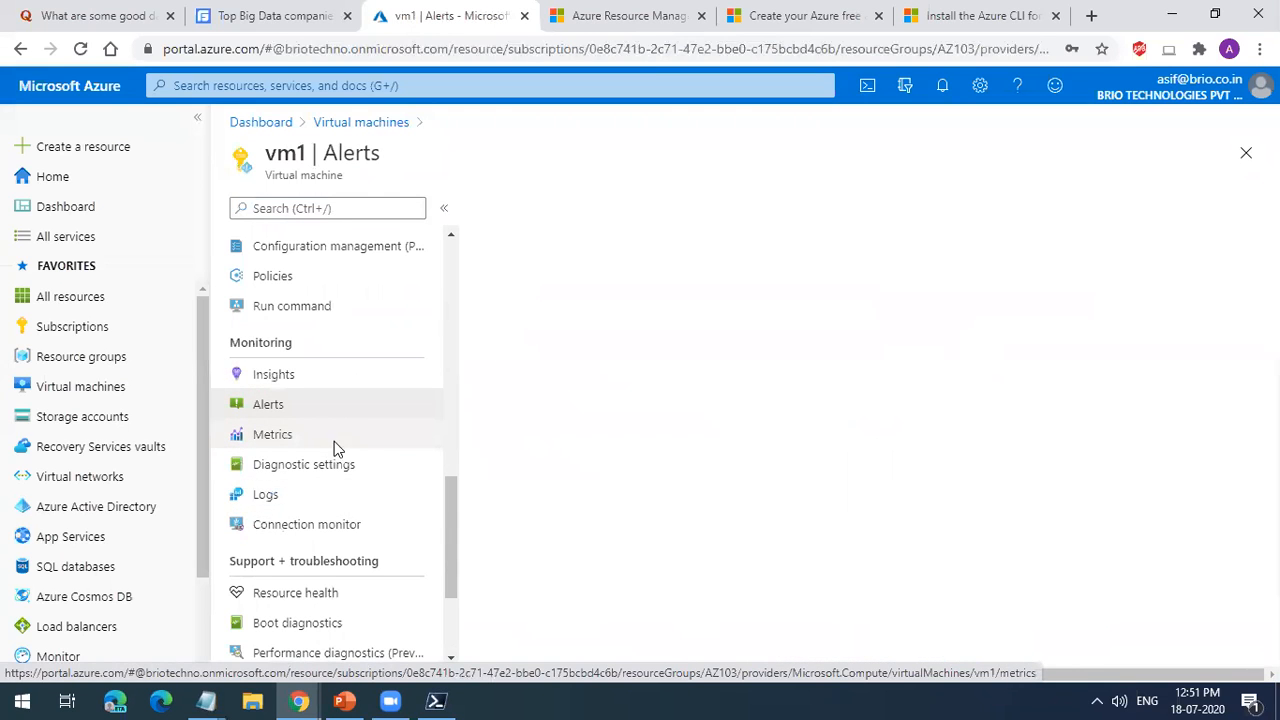
Step: Check vm1's resource health and boot diagnostics, and view the options for resetting its administrator password
scroll(382, 480, "down", 2)
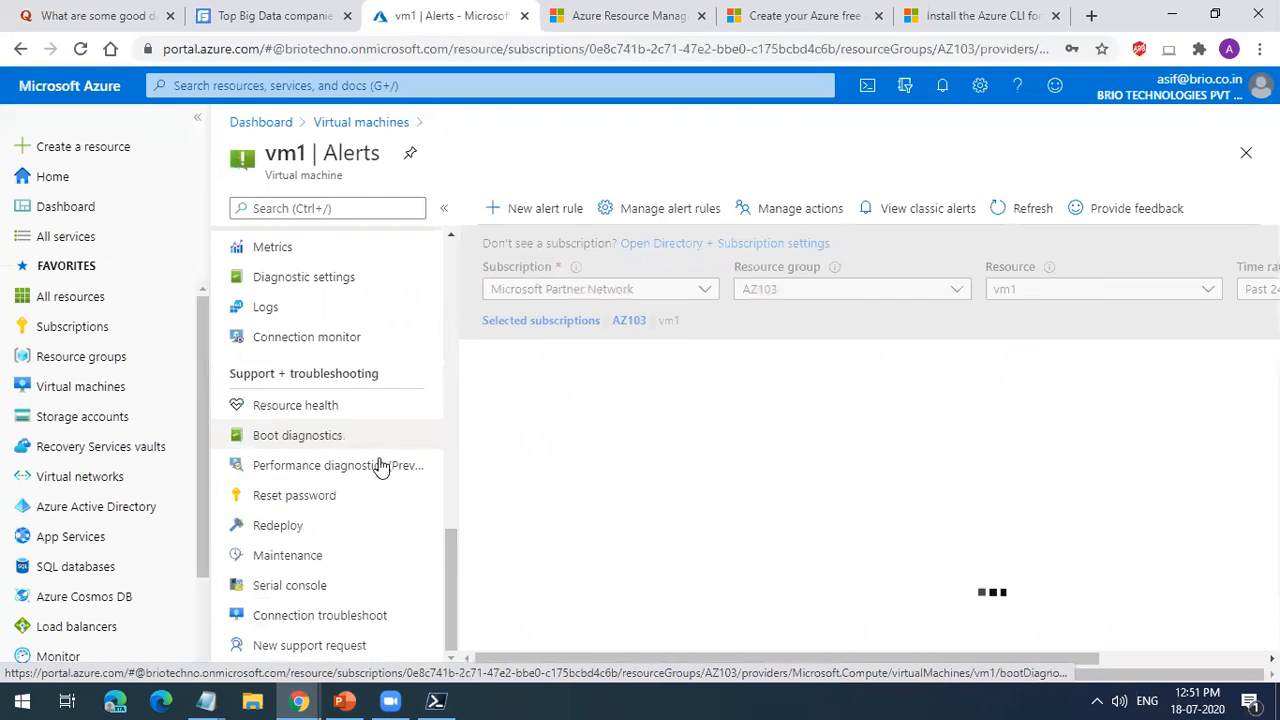
left_click(370, 420)
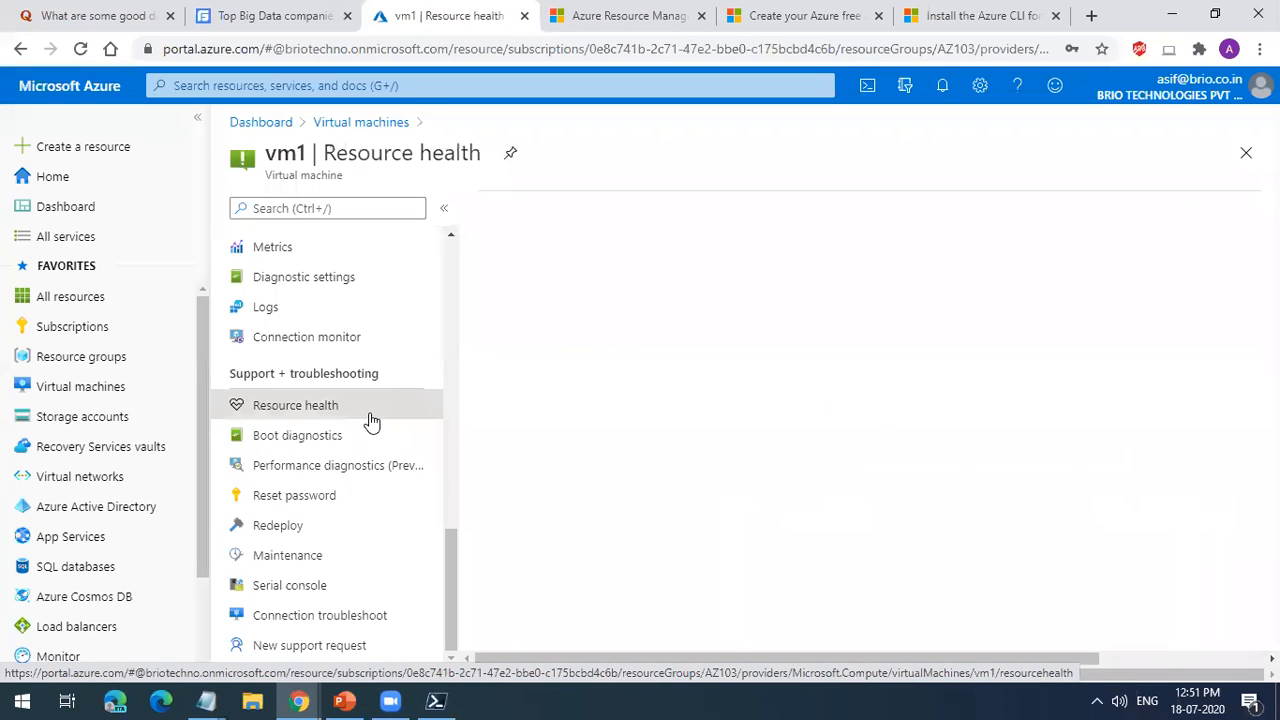
left_click(371, 446)
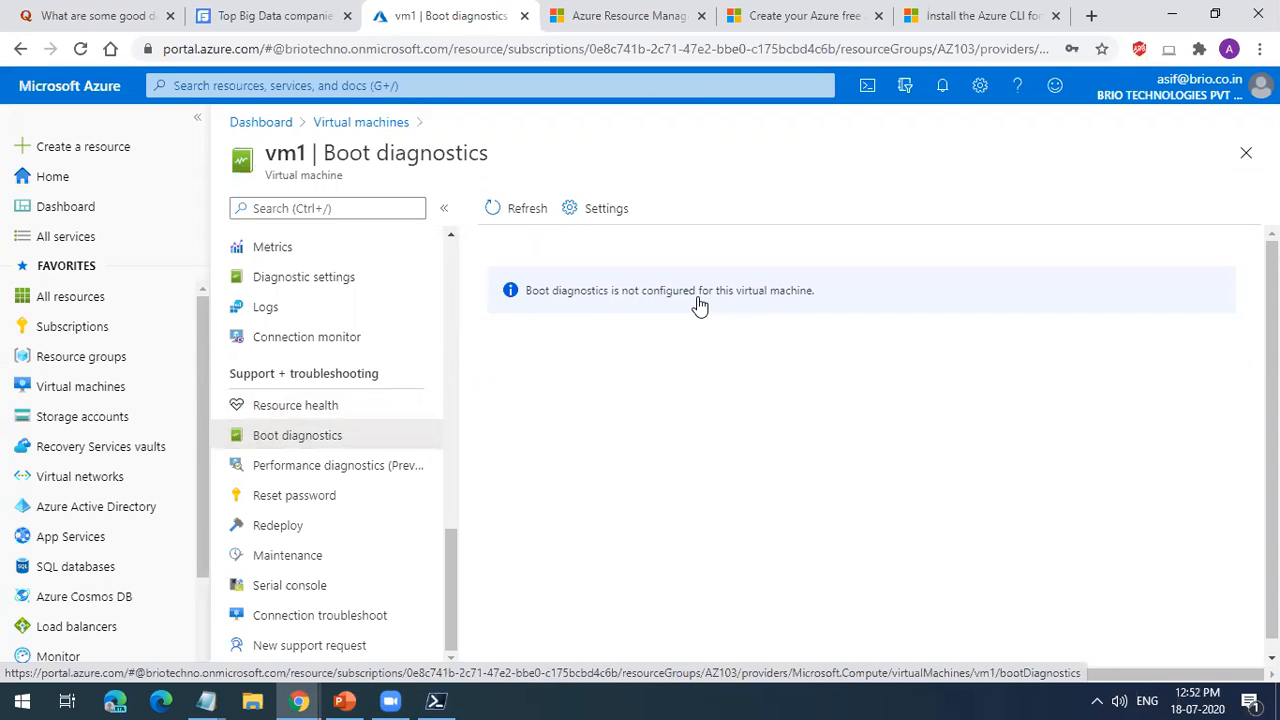
left_click(398, 589)
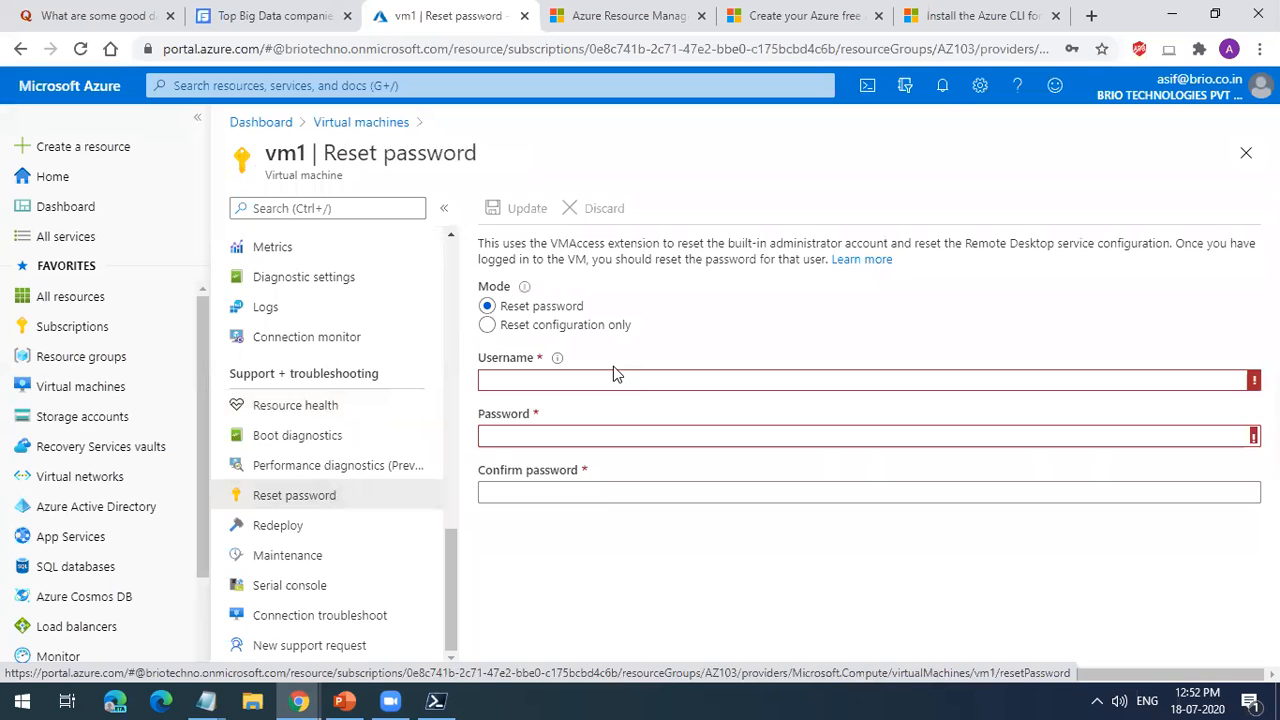
Step: Look through vm1's available settings, operations, monitoring and support + troubleshooting options
scroll(306, 309, "up", 9)
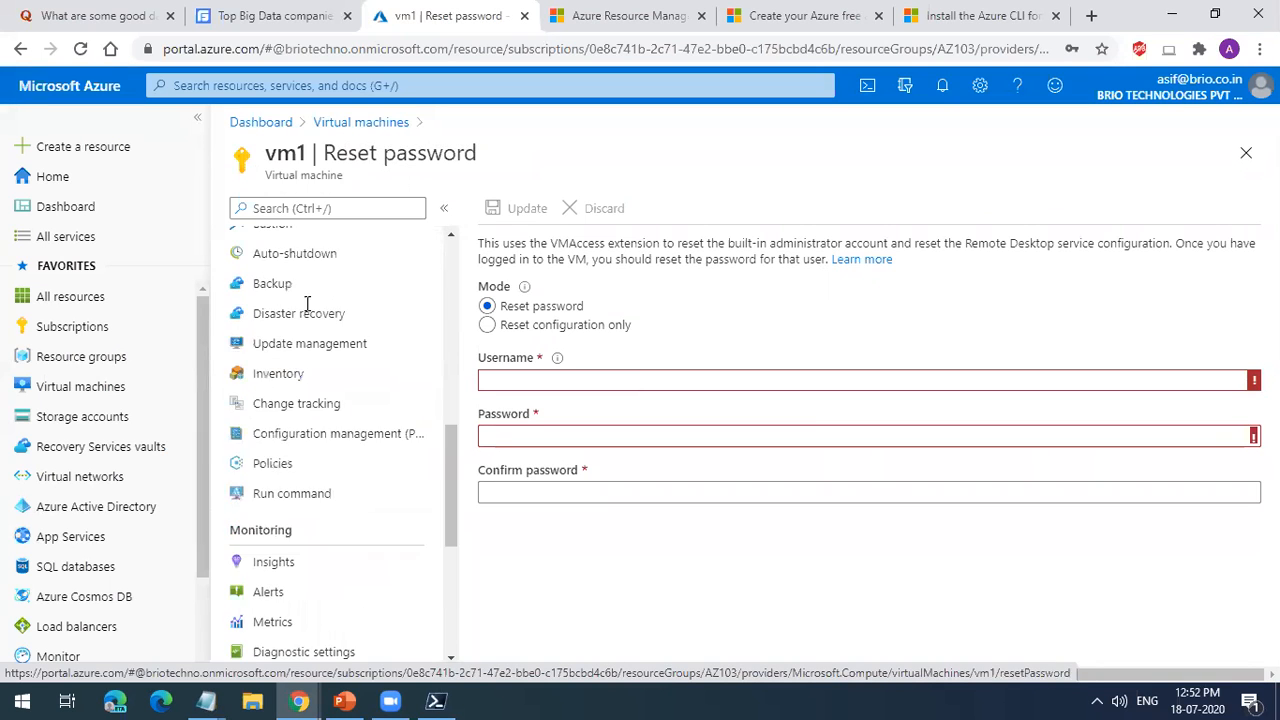
scroll(338, 340, "down", 3)
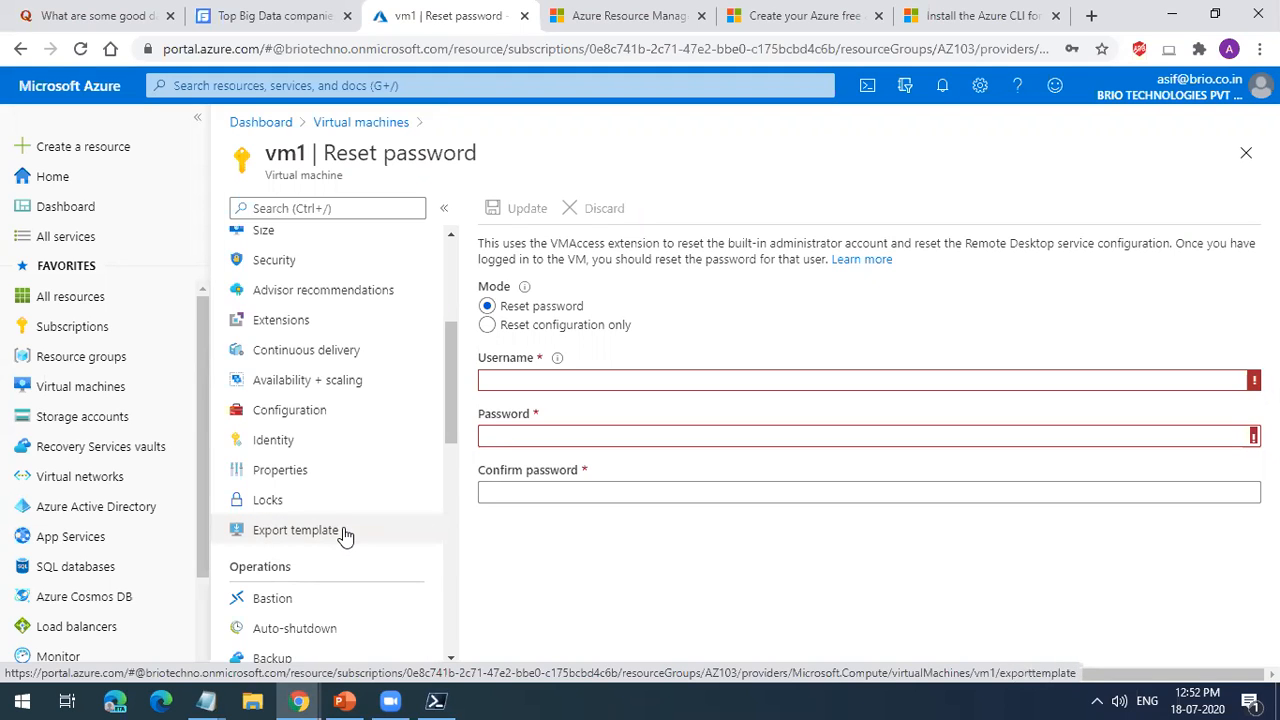
scroll(351, 563, "up", 1)
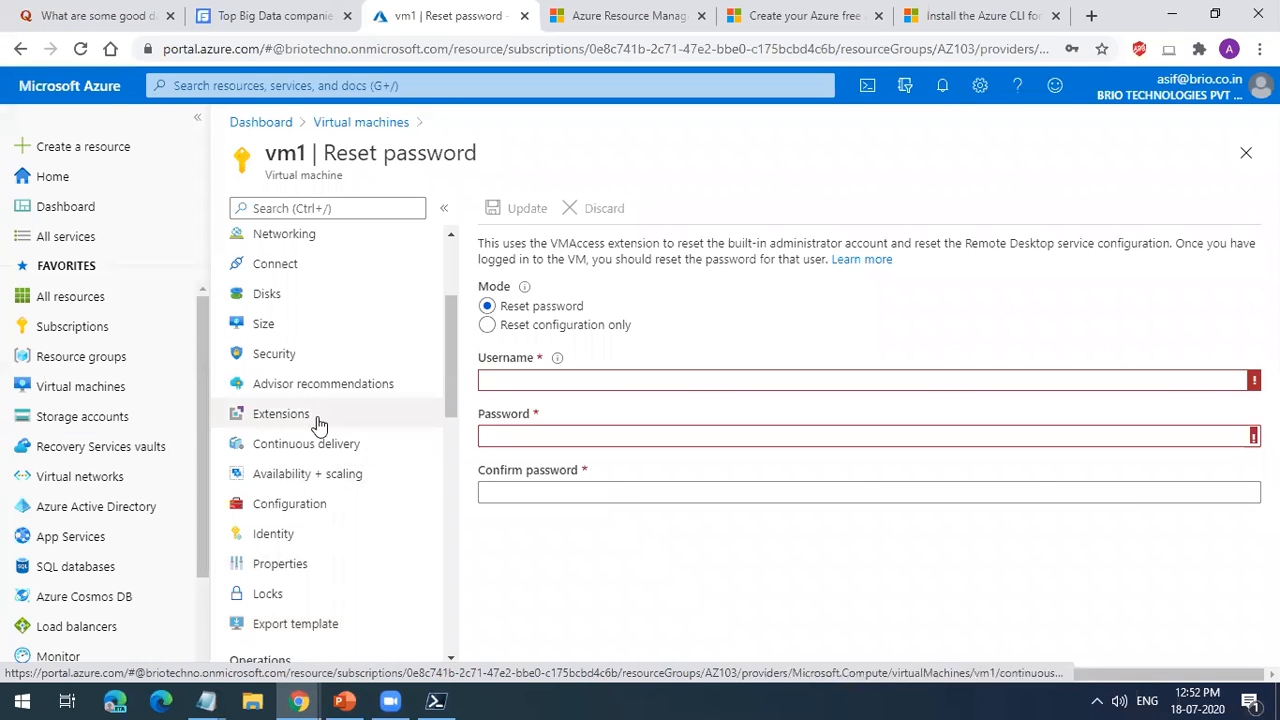
scroll(314, 500, "up", 3)
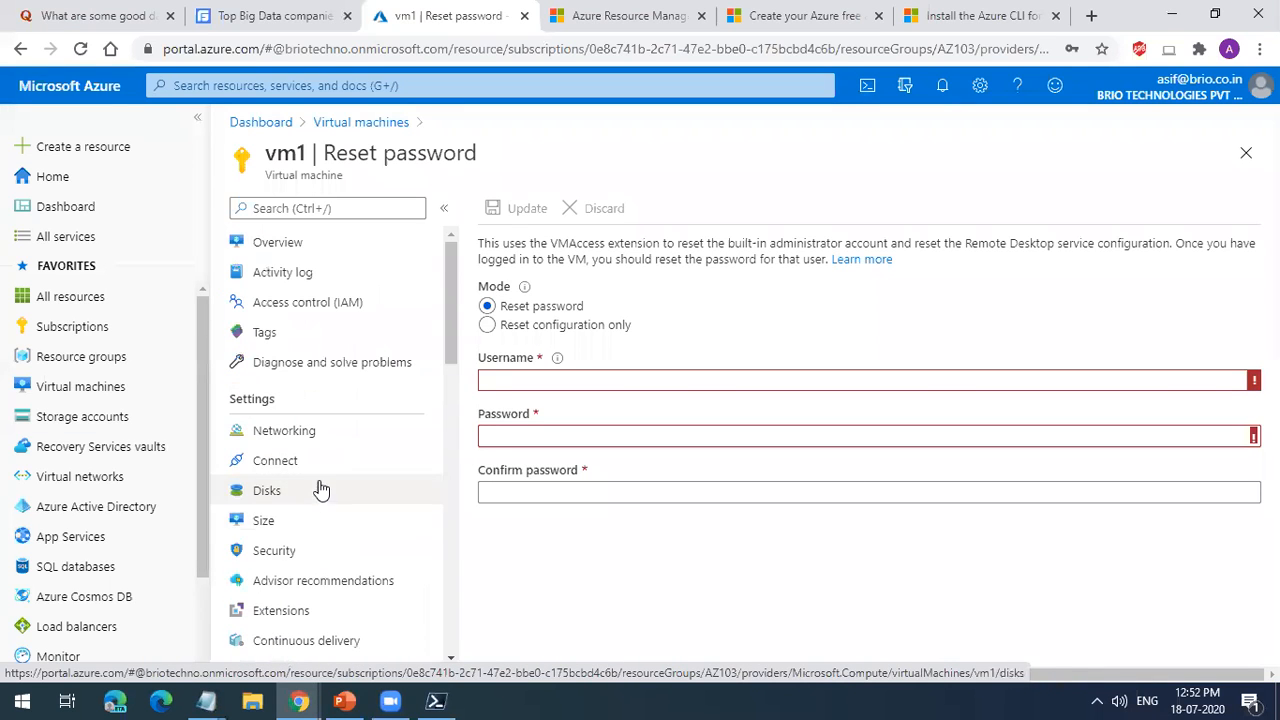
scroll(320, 490, "down", 5)
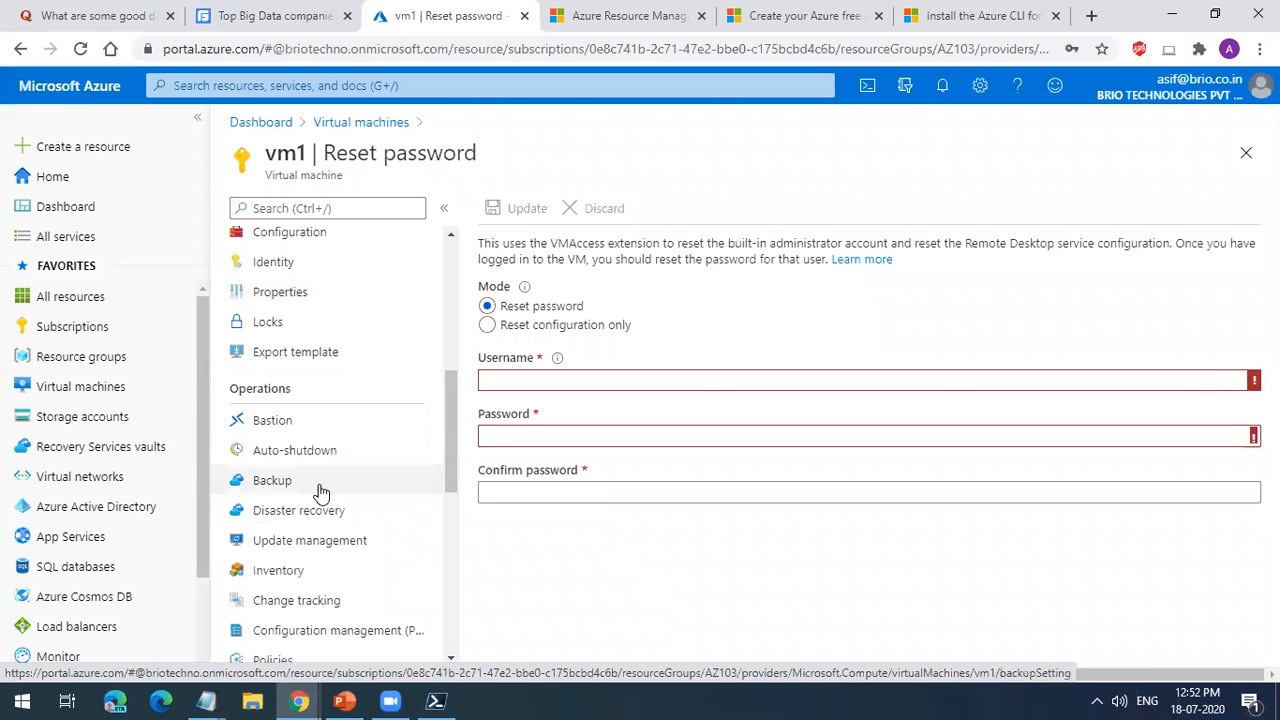
scroll(320, 490, "down", 3)
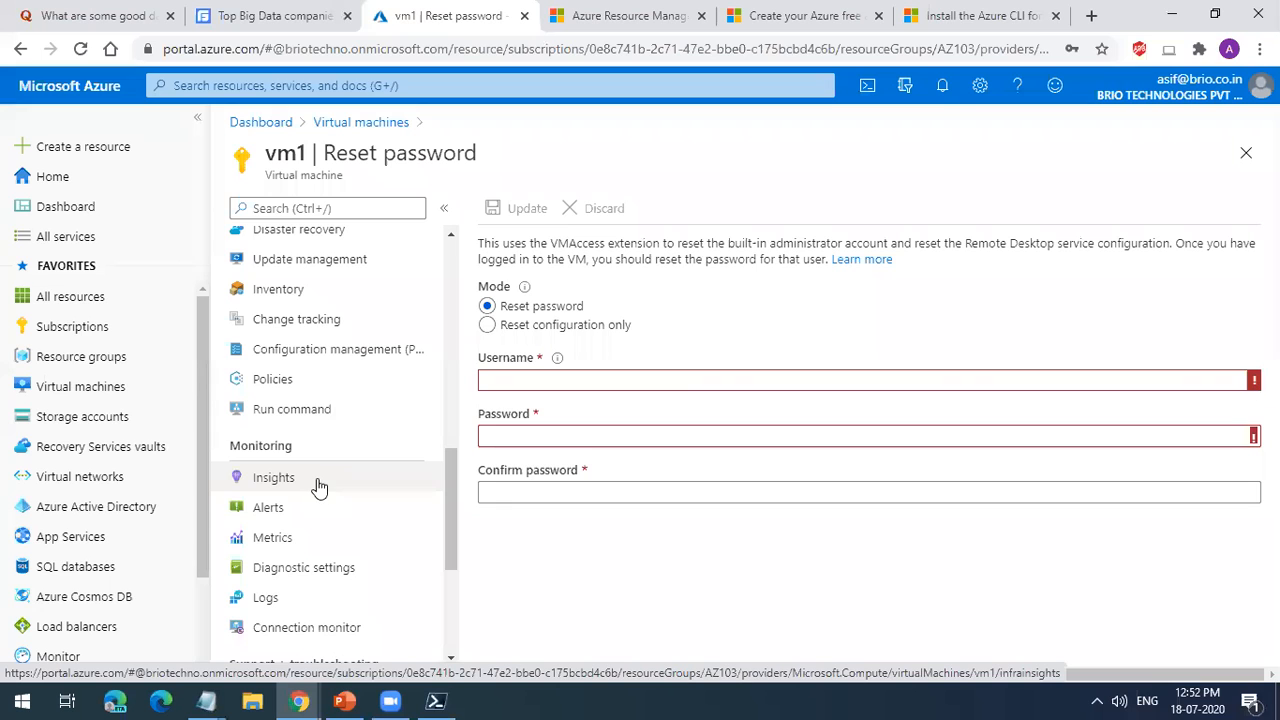
scroll(328, 474, "up", 2)
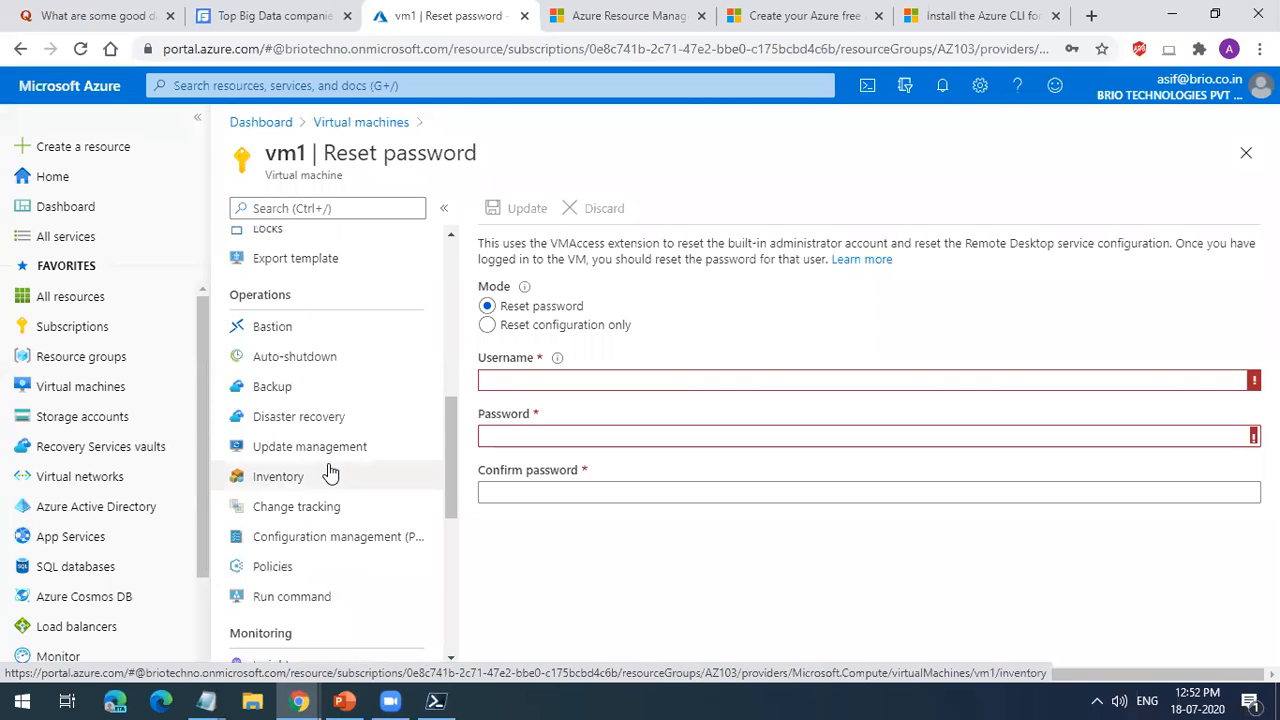
scroll(330, 474, "down", 5)
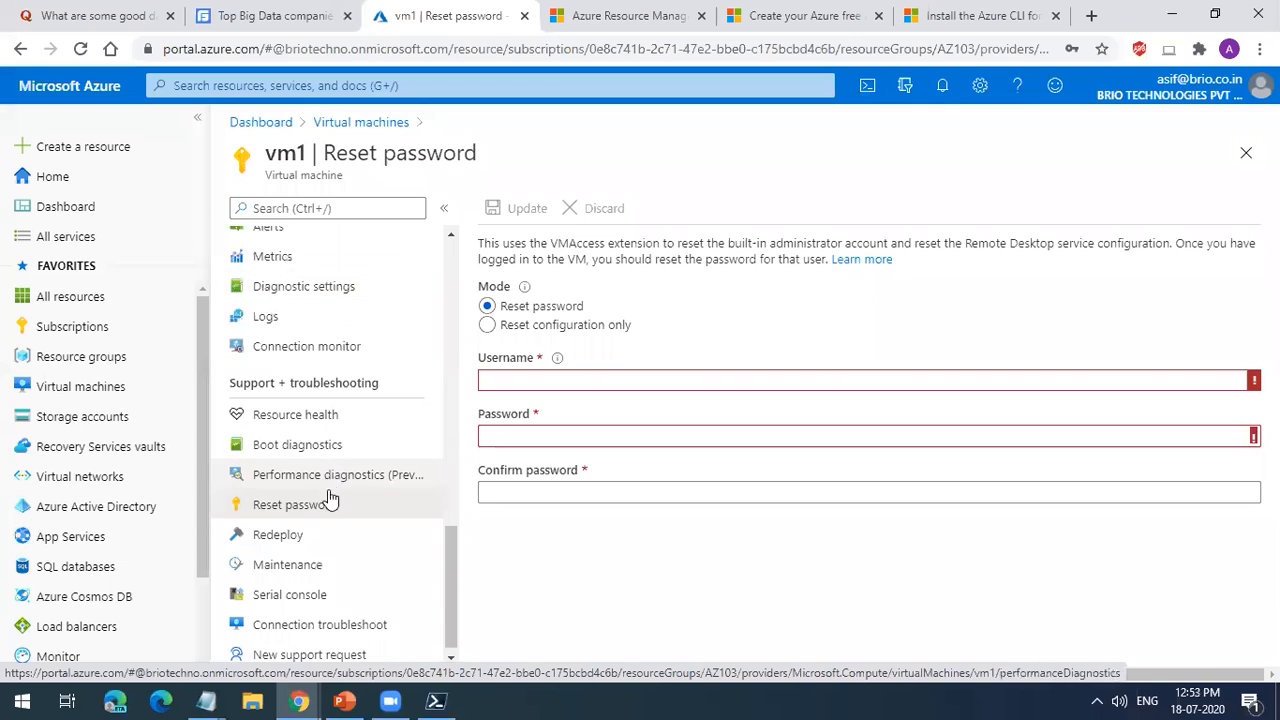
Step: Examine vm1's serial console page for what the console requires
left_click(338, 596)
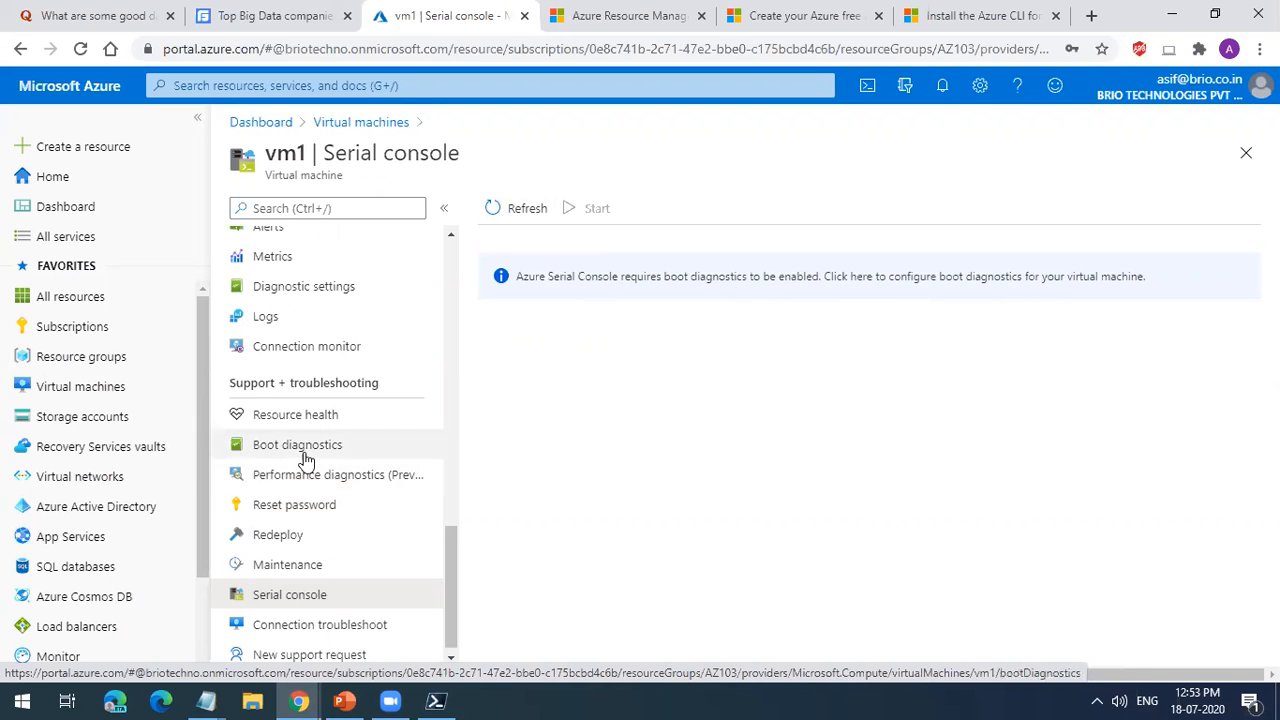
scroll(306, 455, "up", 5)
scroll(334, 260, "up", 4)
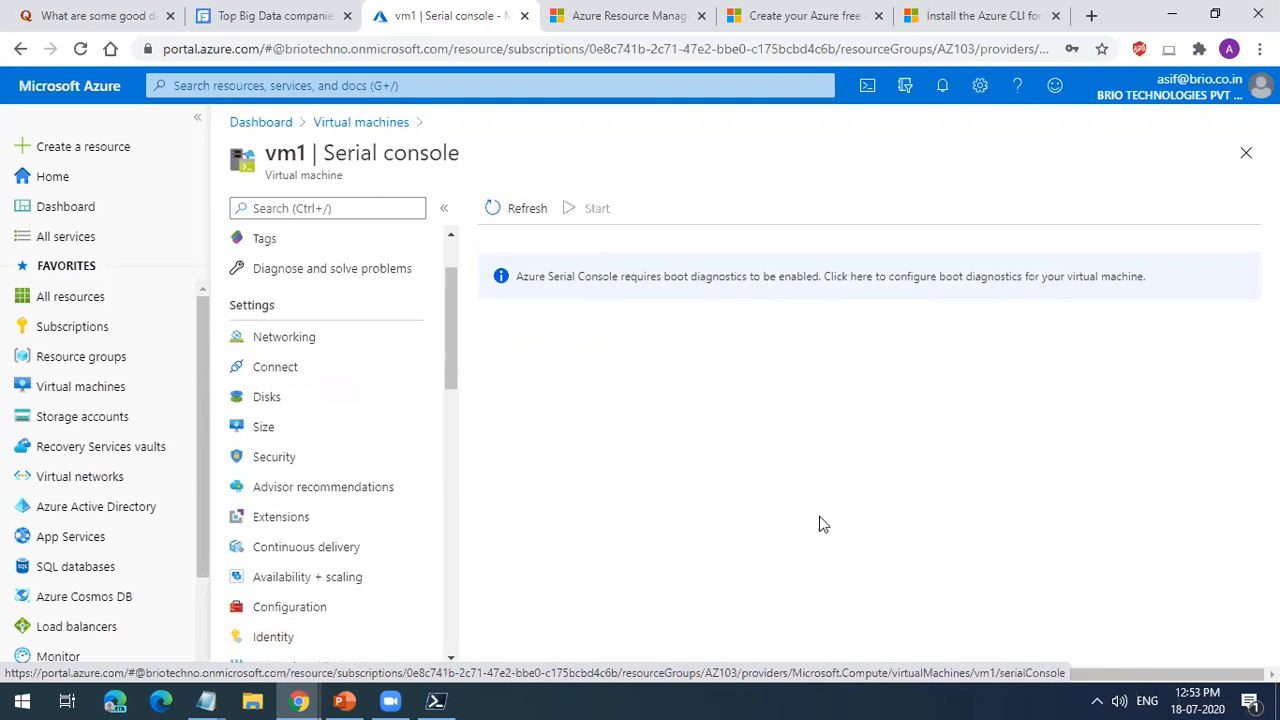
scroll(337, 405, "up", 1)
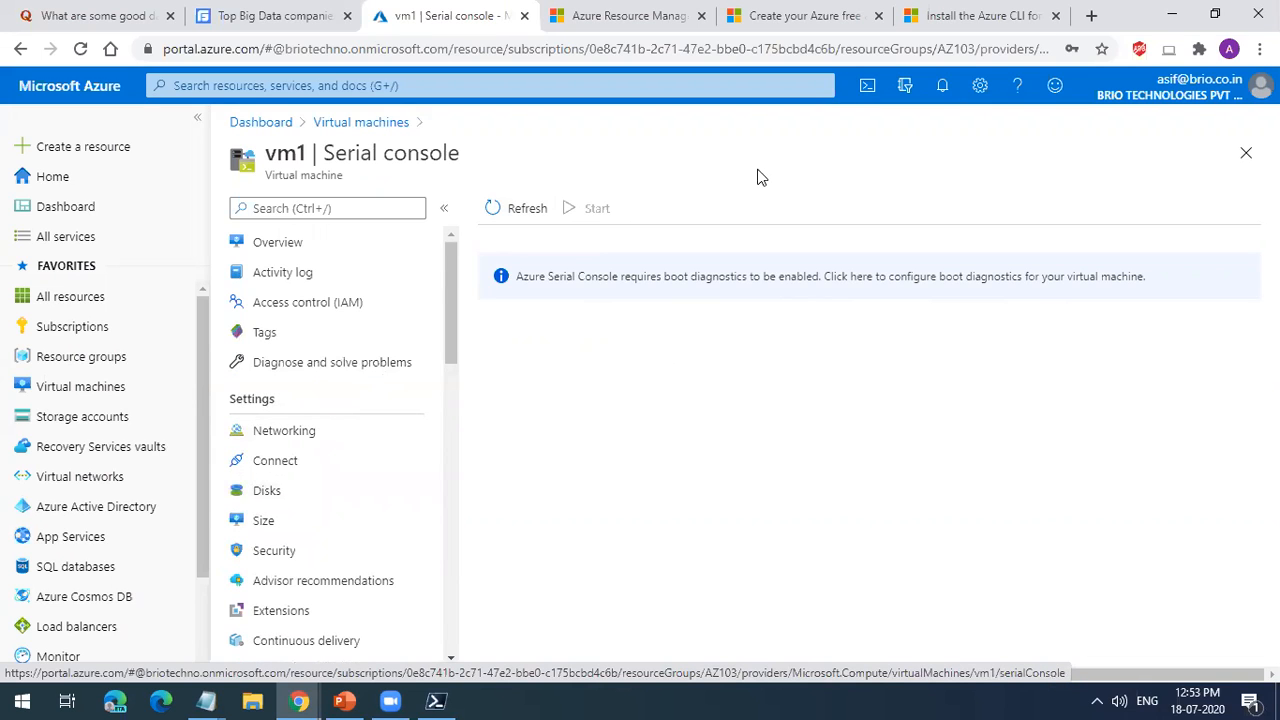
Step: Search Google for "windows server serial console" in a new browser tab
left_click(1091, 16)
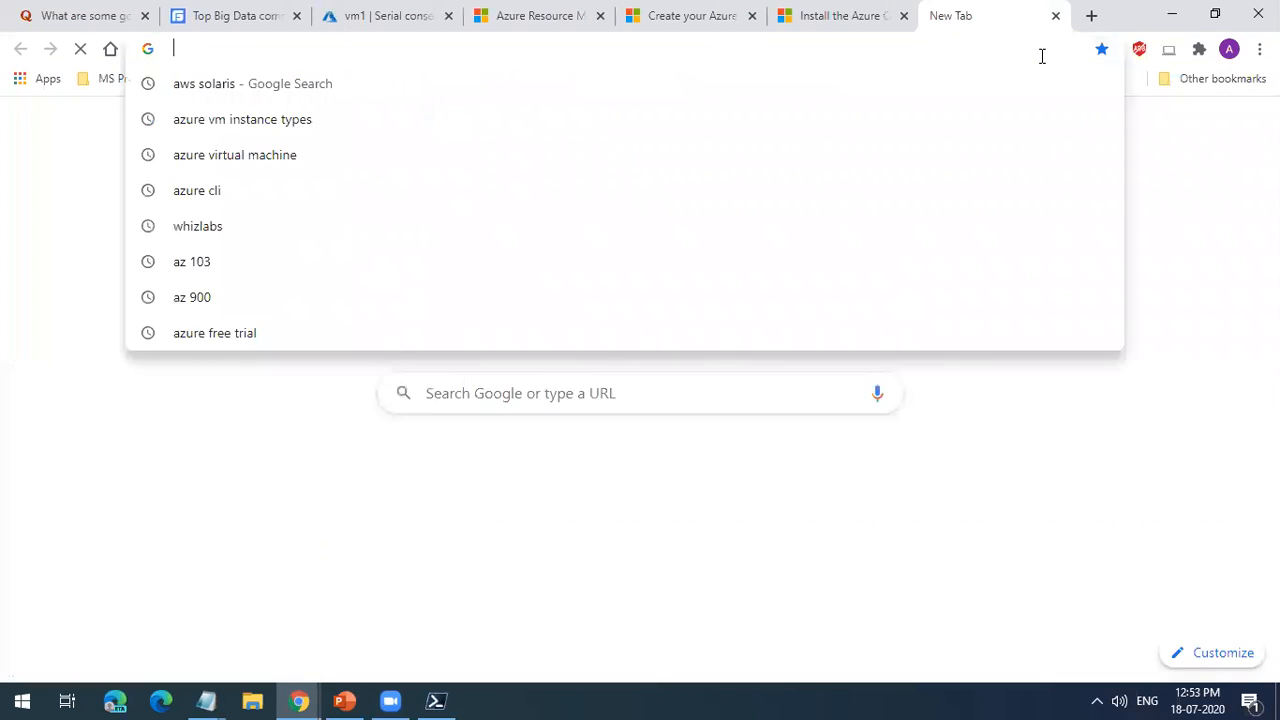
type("windows server serial")
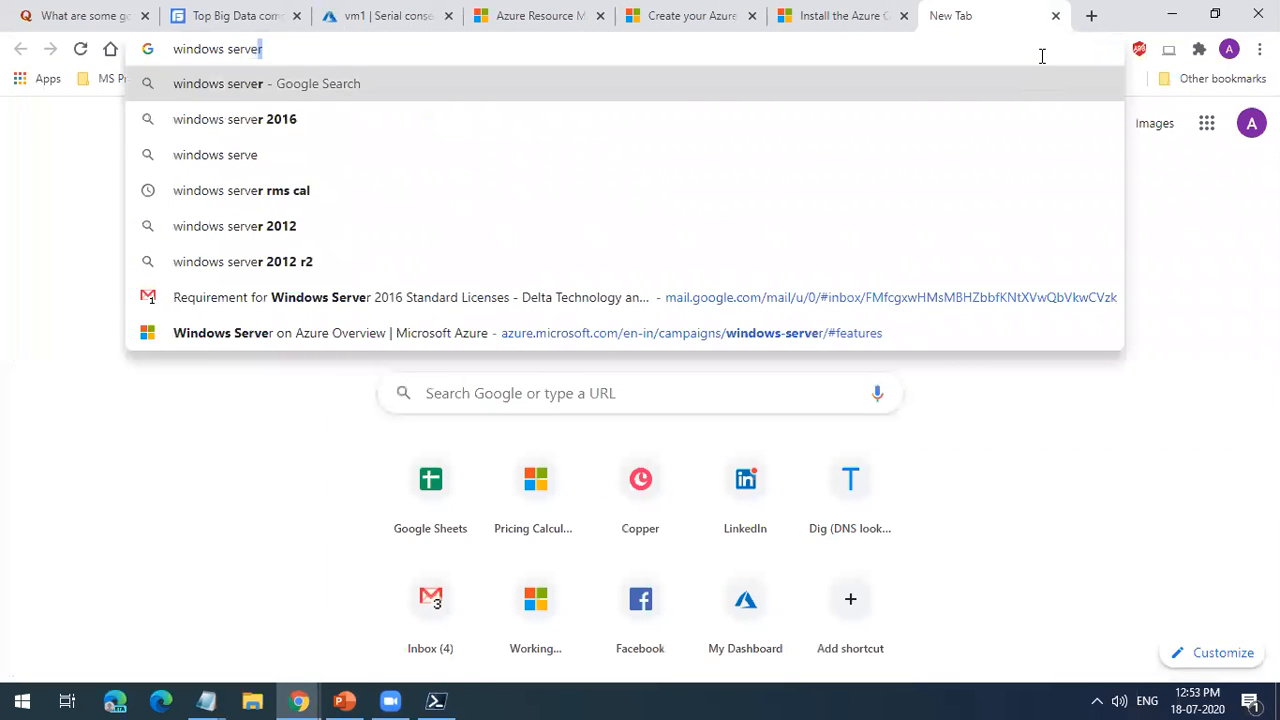
type(" co")
key("Return")
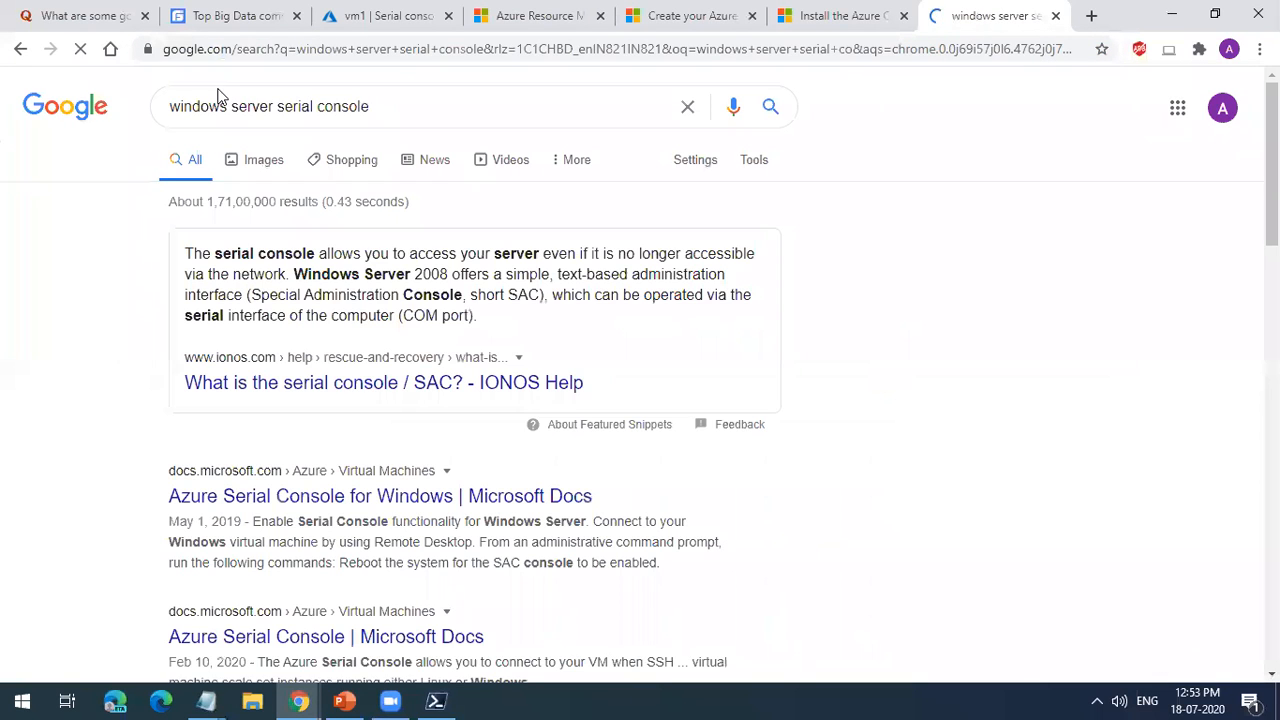
Step: View example images of the Azure VM serial console for Windows and close the search tab
left_click(268, 163)
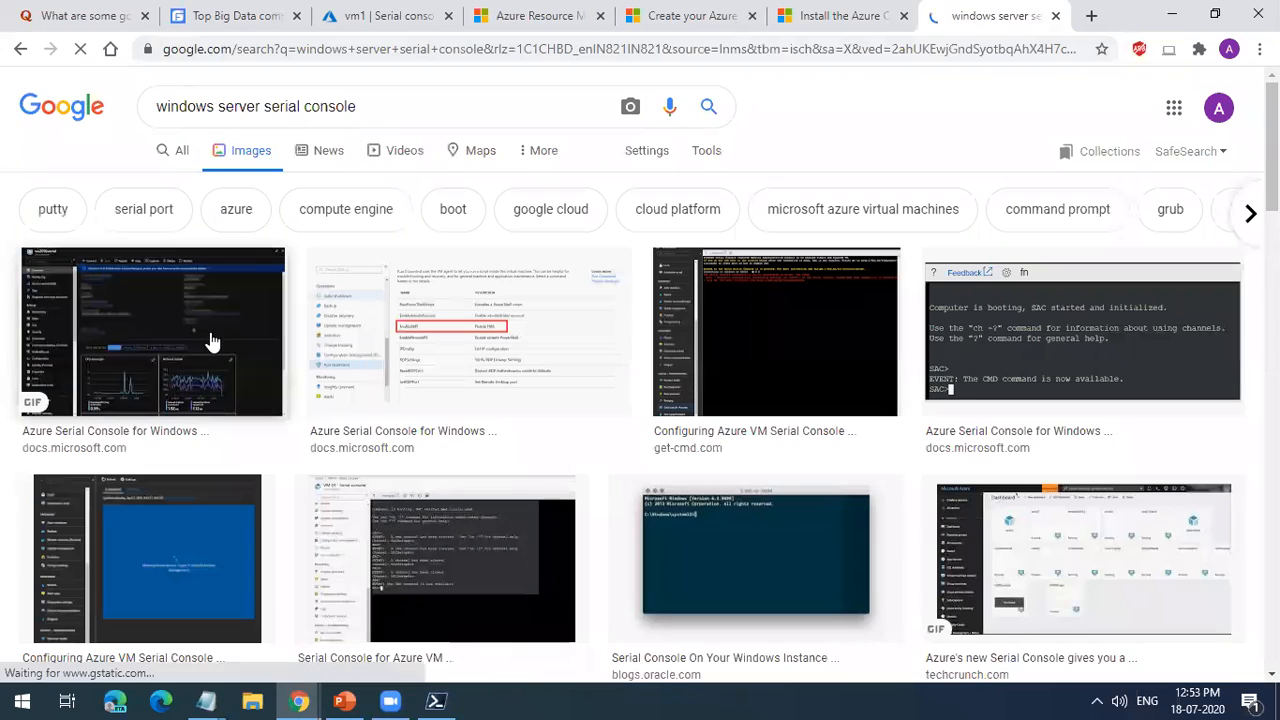
left_click(832, 346)
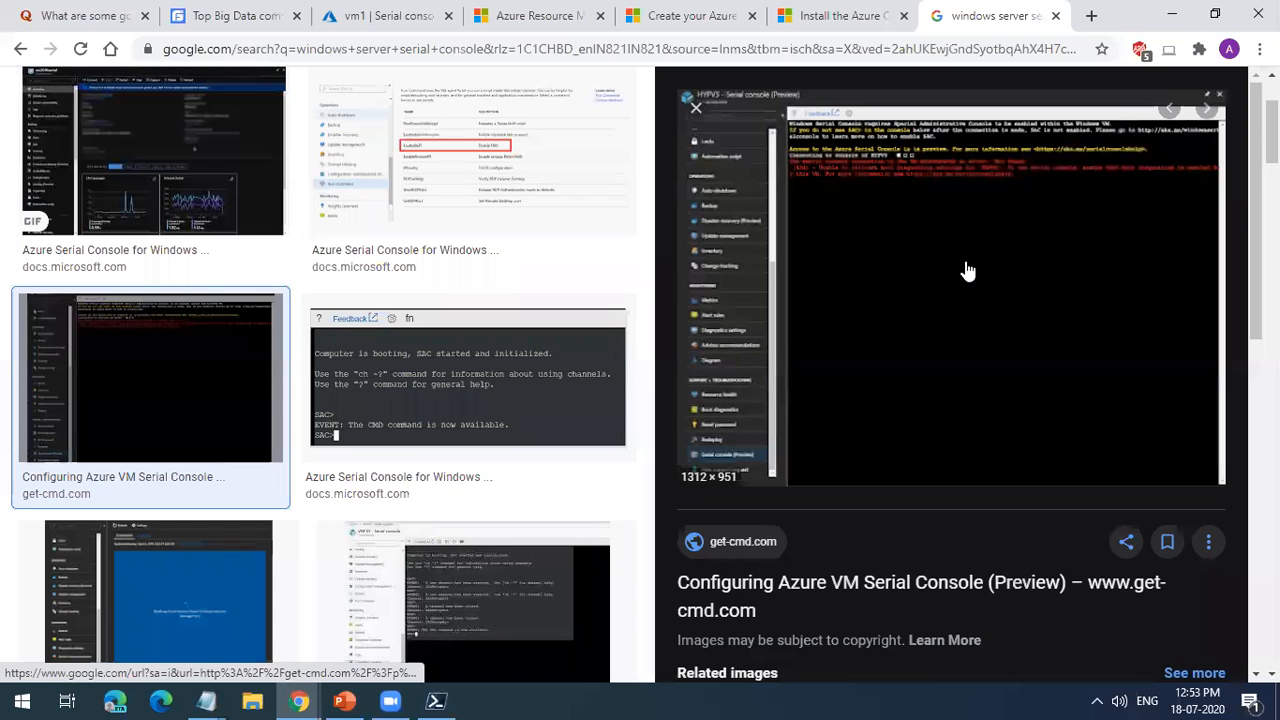
left_click(583, 403)
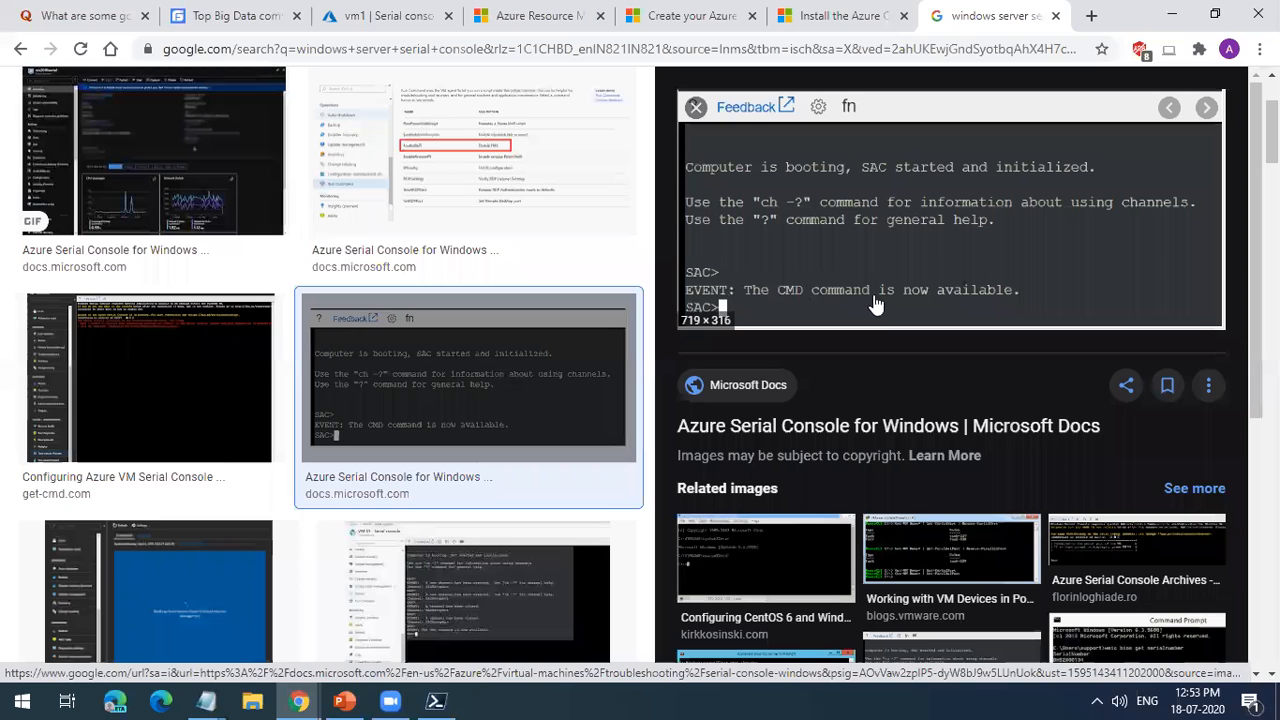
scroll(1086, 320, "up", 3)
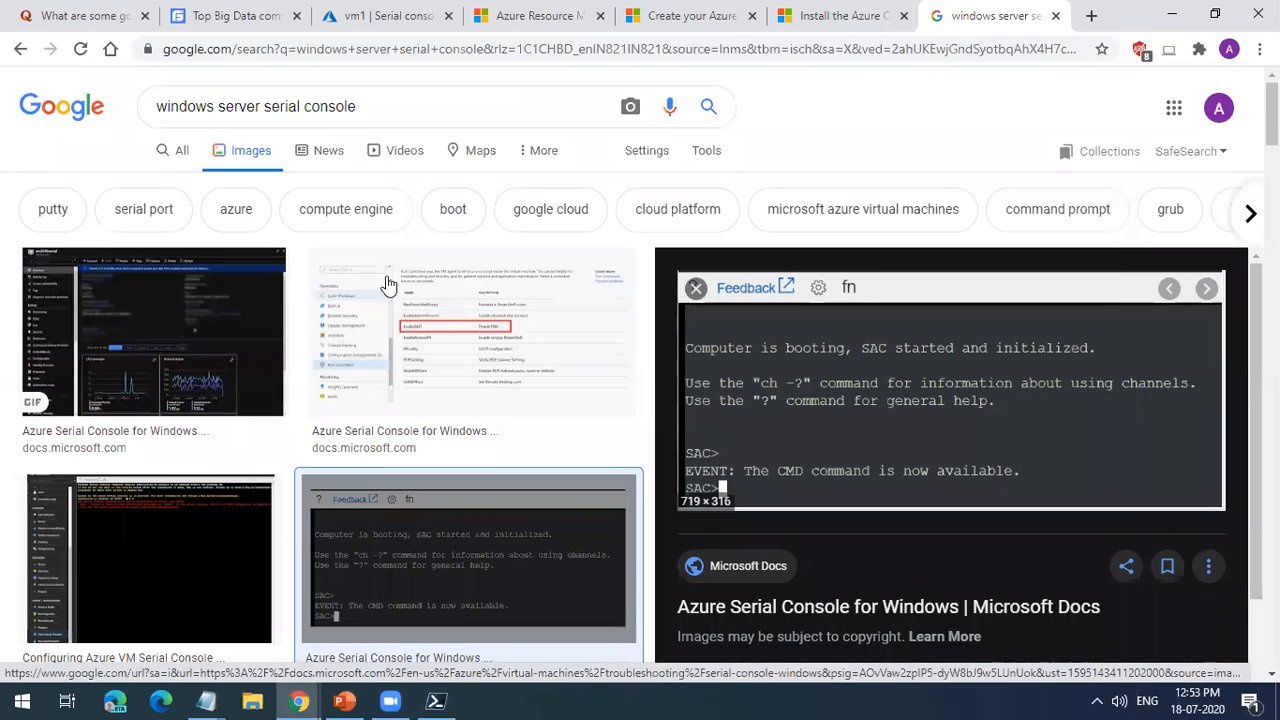
left_click(20, 49)
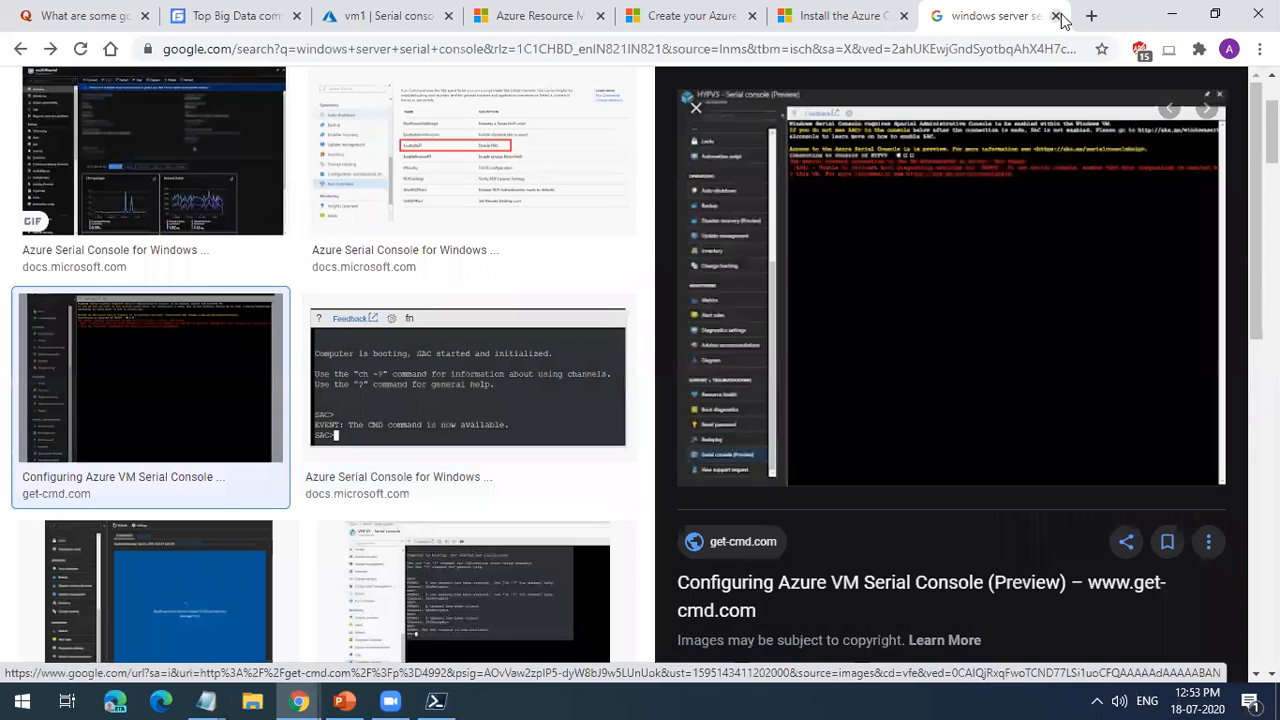
left_click(1055, 16)
Step: Download vm1's RDP file for its public IP address on port 3389 and open vm1.rdp
left_click(314, 244)
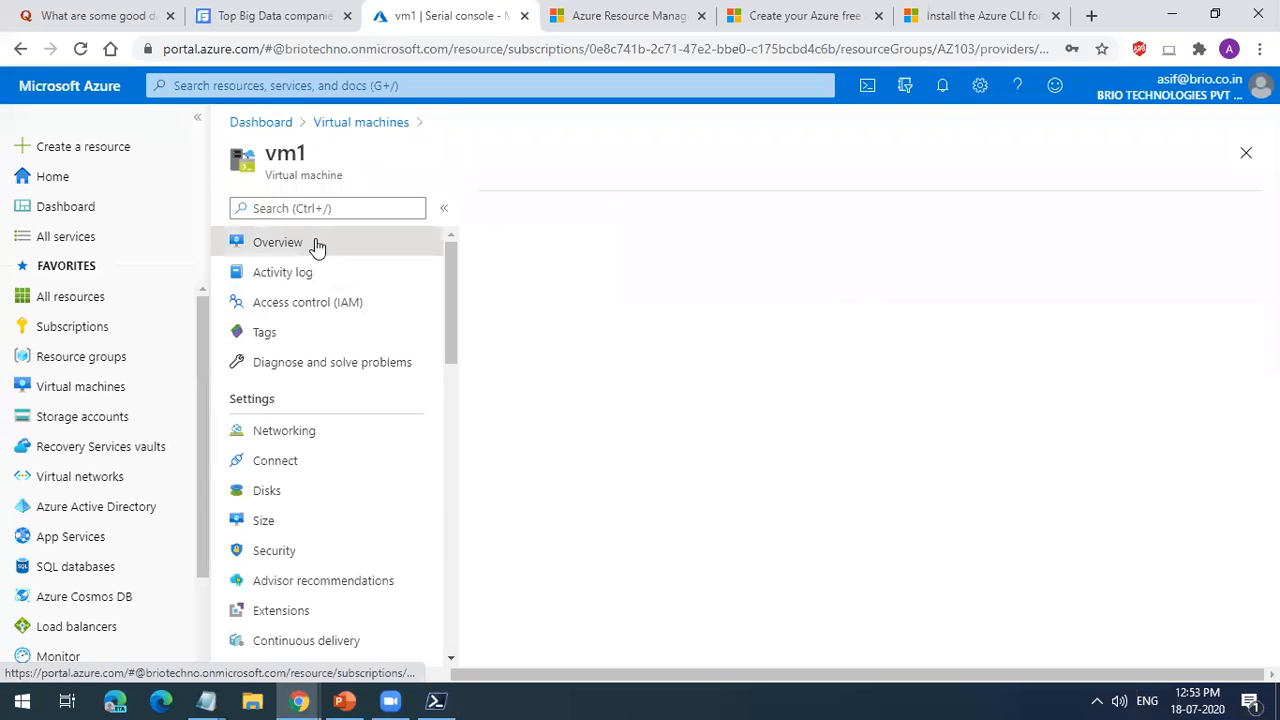
left_click(525, 208)
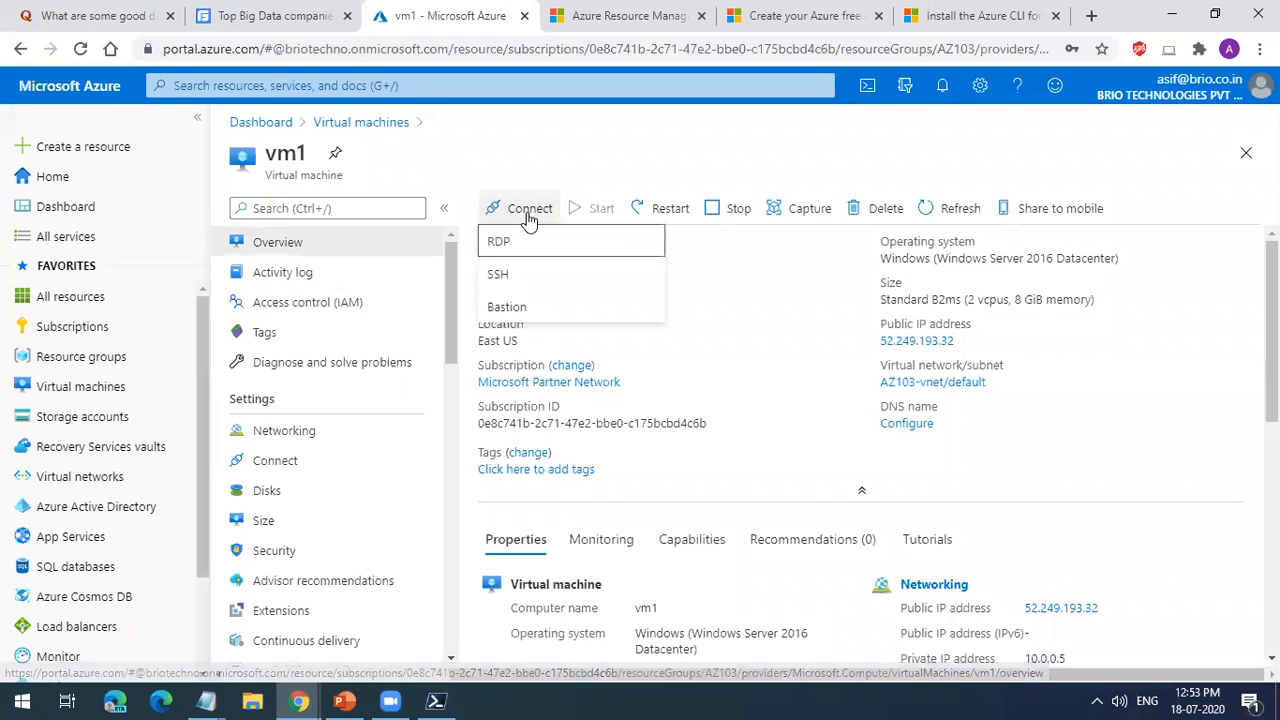
left_click(527, 242)
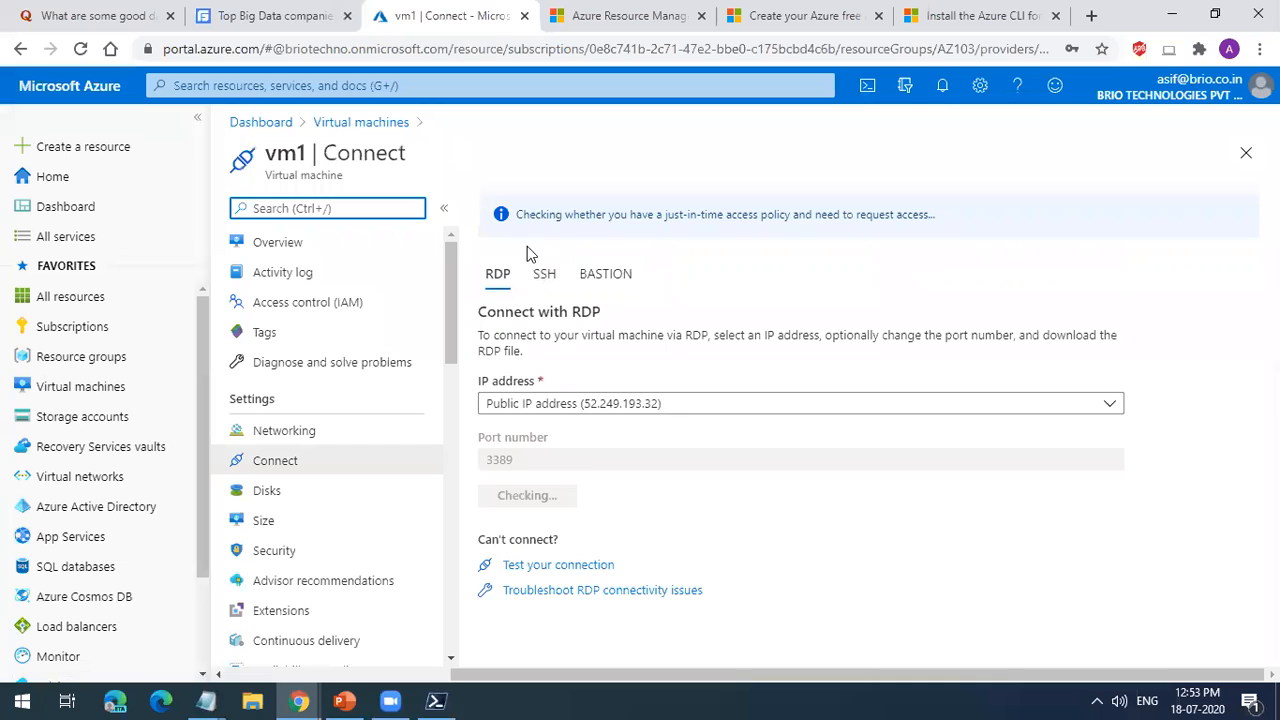
left_click(585, 494)
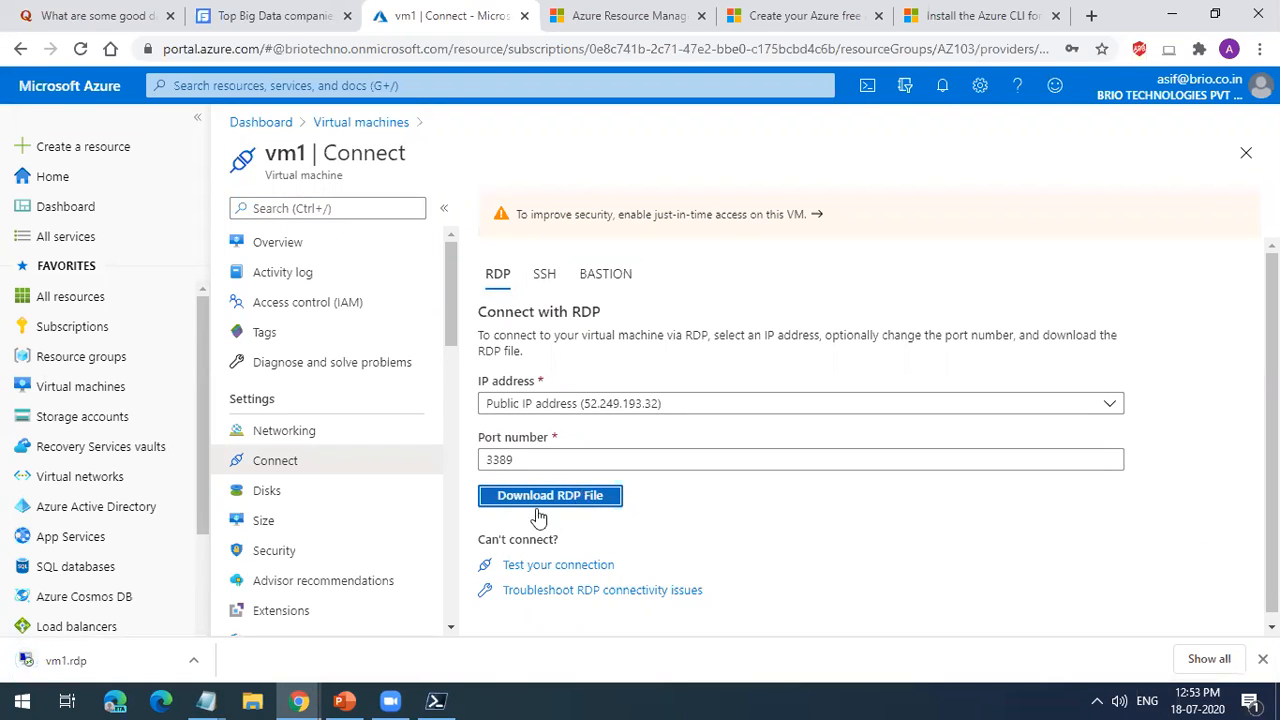
left_click(154, 651)
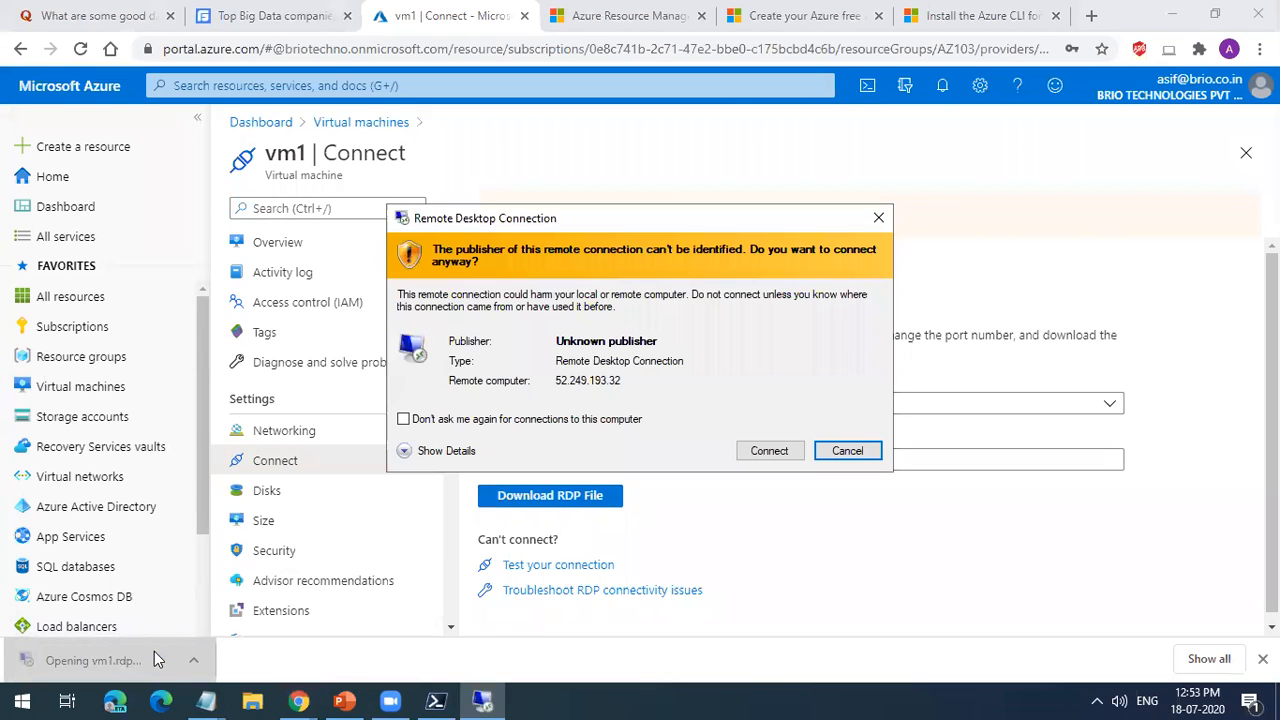
Step: Connect to vm1 as user vm1 with the account password, accepting the publisher and certificate warnings and suppressing future certificate prompts for this computer
left_click(760, 451)
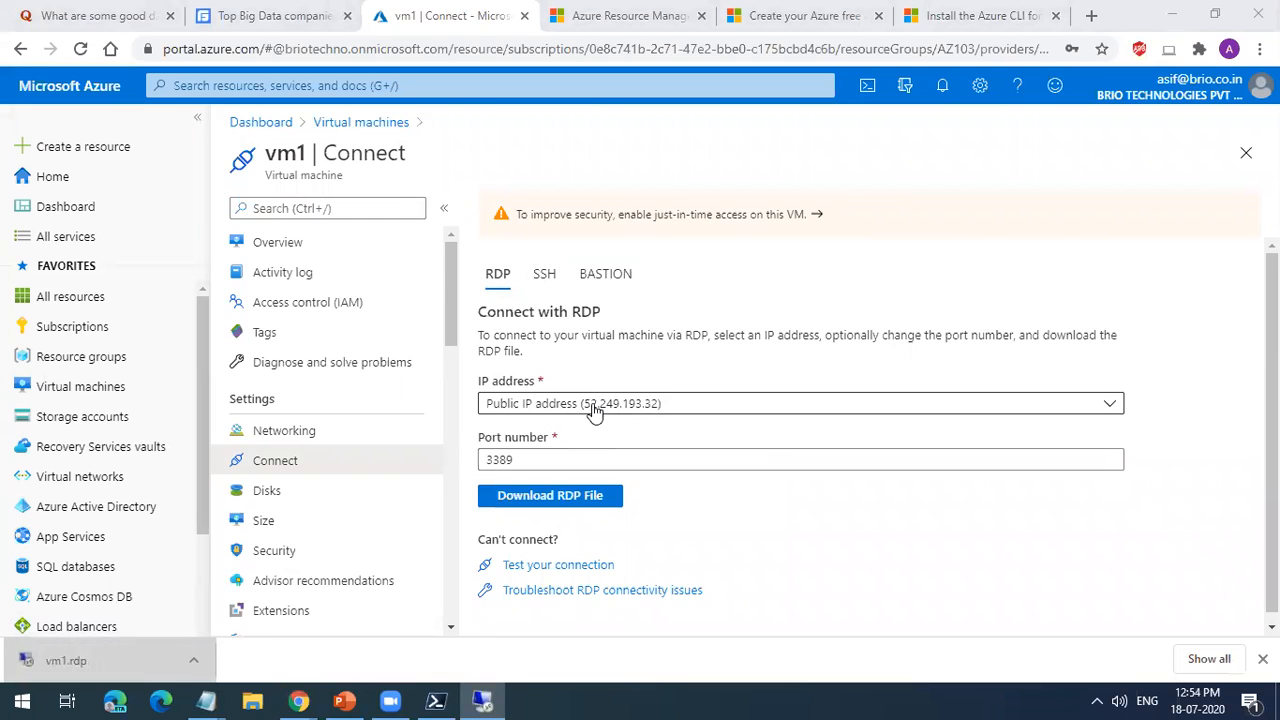
type("vm1")
key("Tab")
type("•••••••")
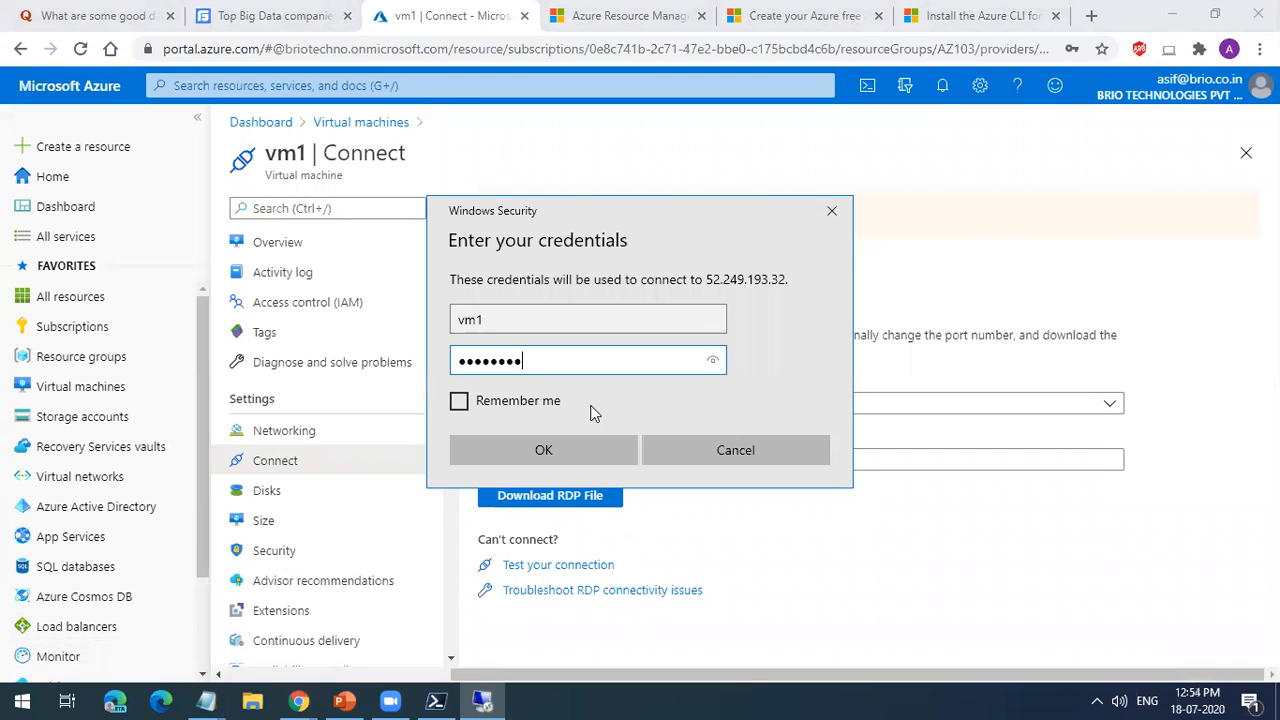
type("•••••")
key("Return")
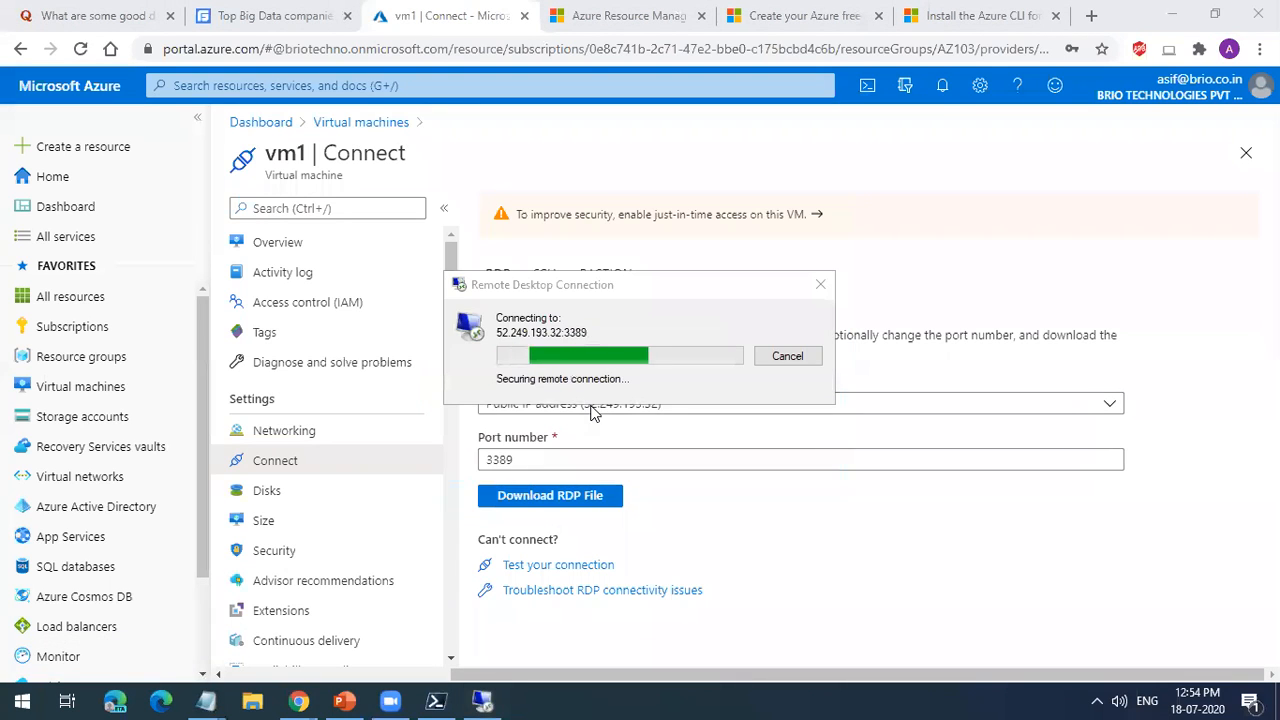
left_click(598, 467)
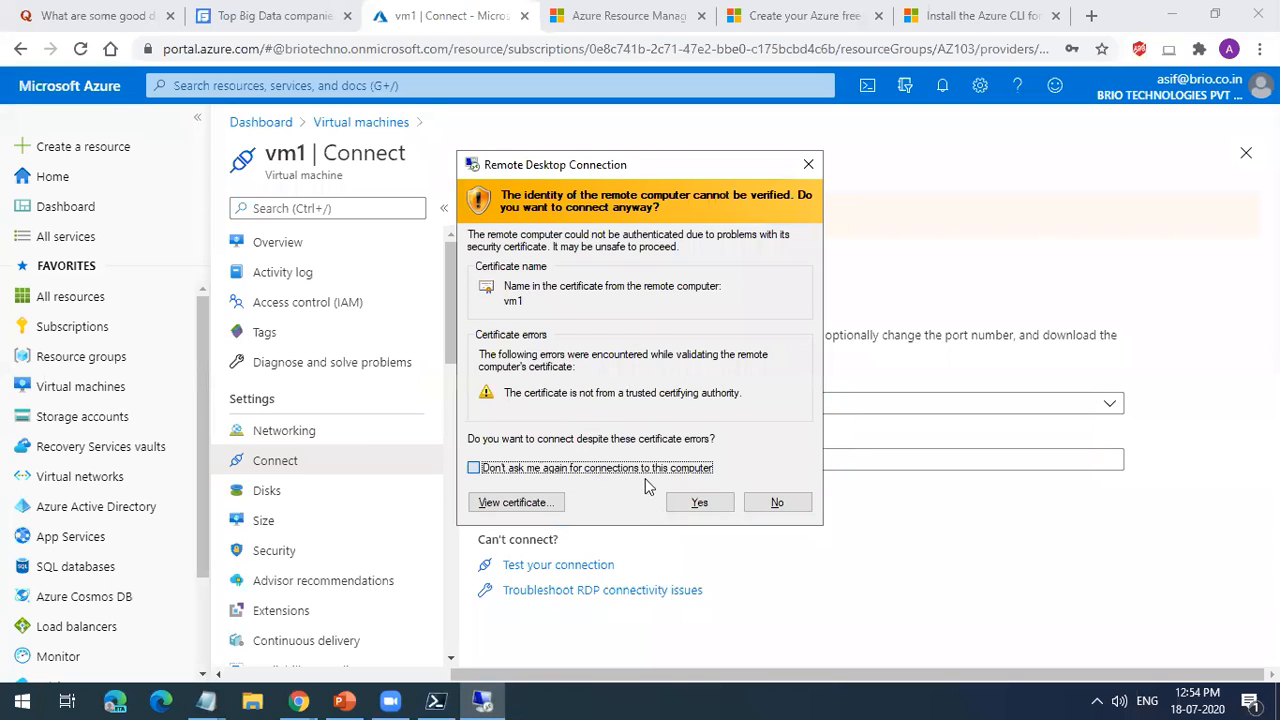
left_click(688, 505)
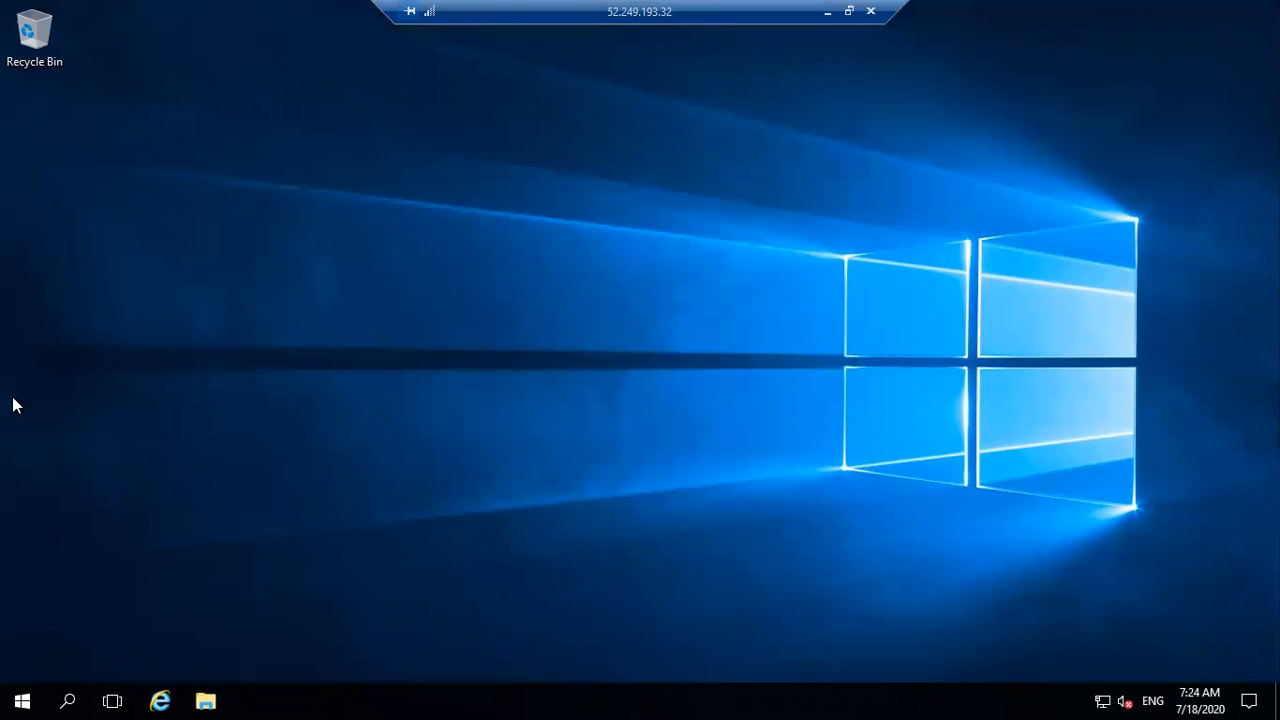
Step: Restore the vm1 remote session to a widened window, view the server desktop down to its taskbar, and close the session
left_click(1195, 346)
left_click(849, 11)
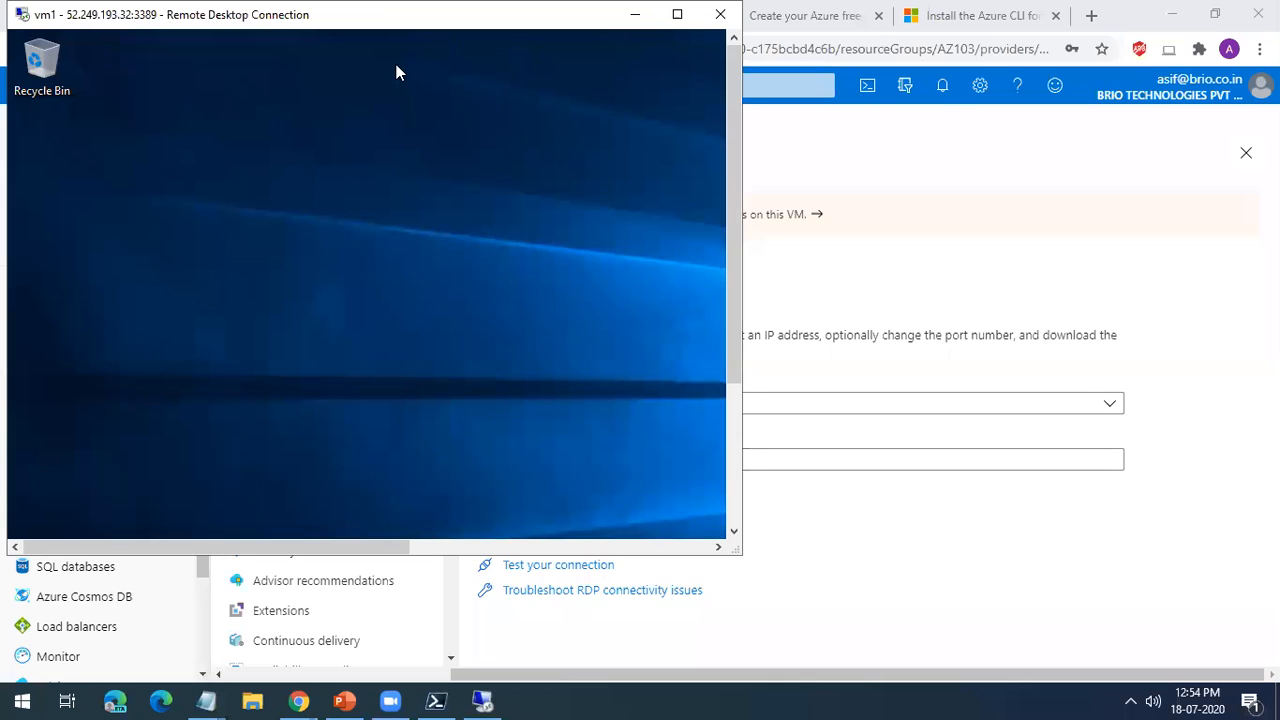
left_click_drag(800, 446, 775, 434)
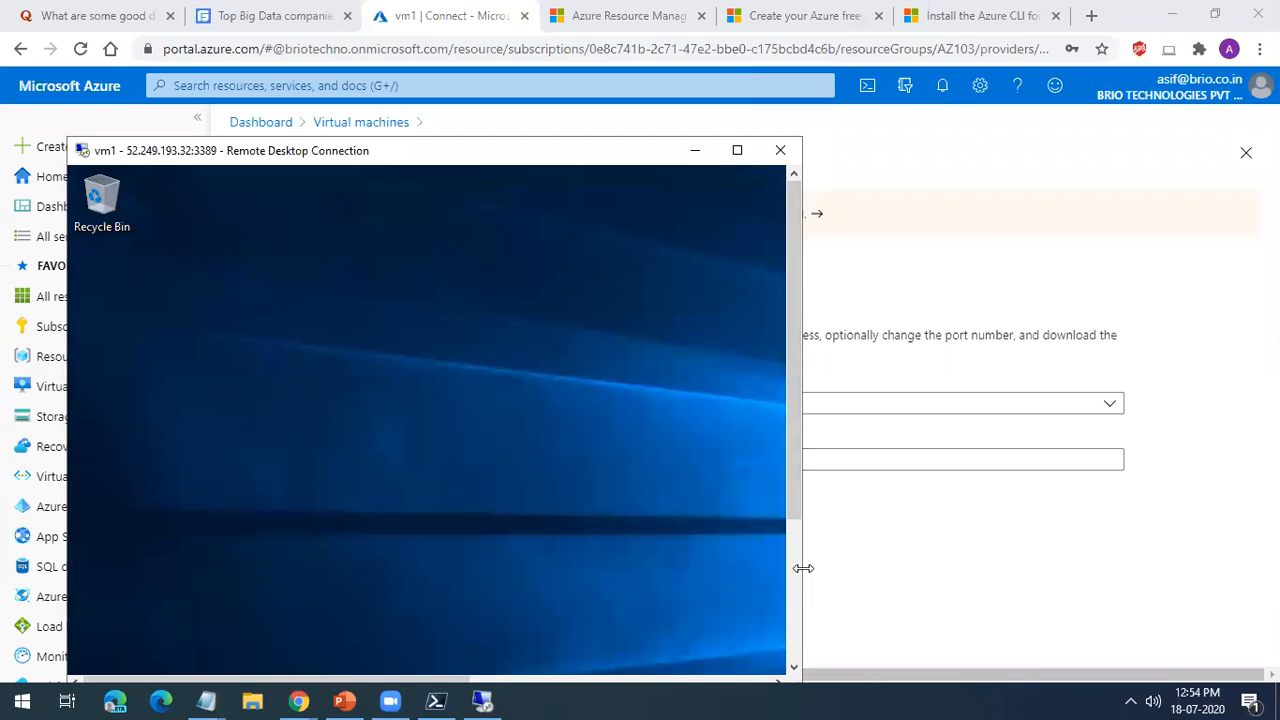
left_click_drag(803, 568, 980, 568)
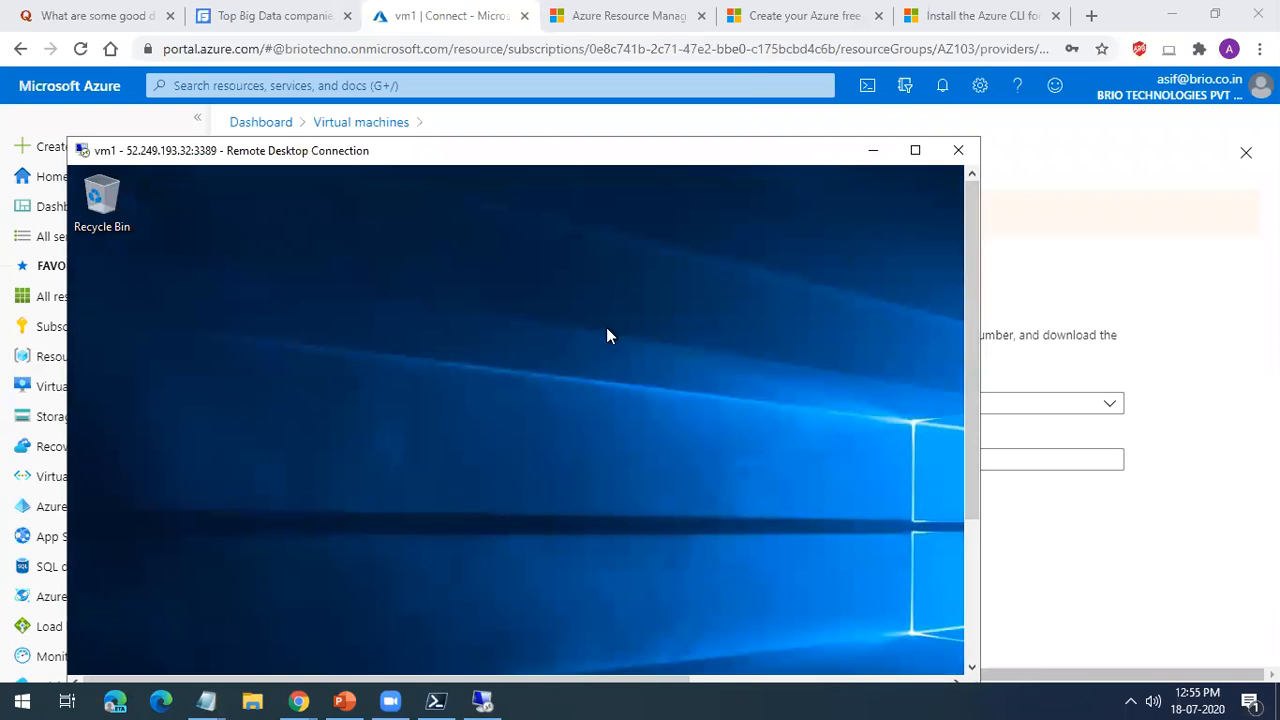
left_click_drag(972, 430, 980, 594)
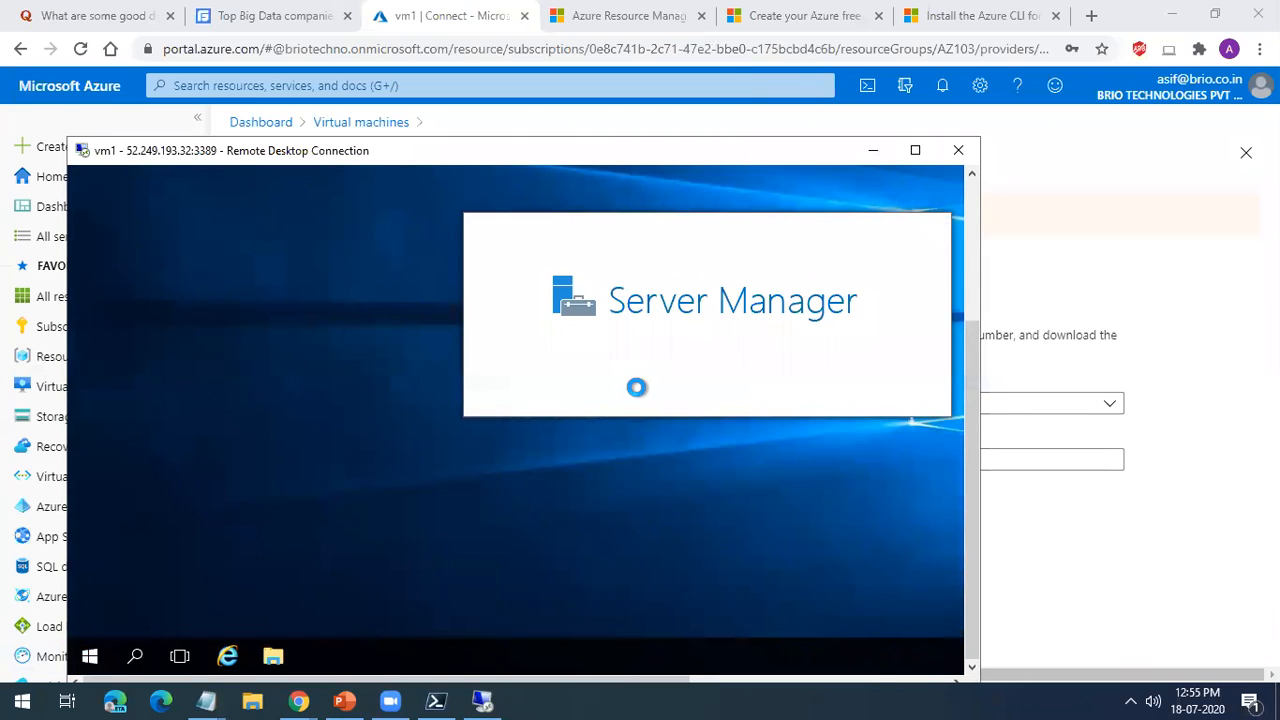
left_click(960, 151)
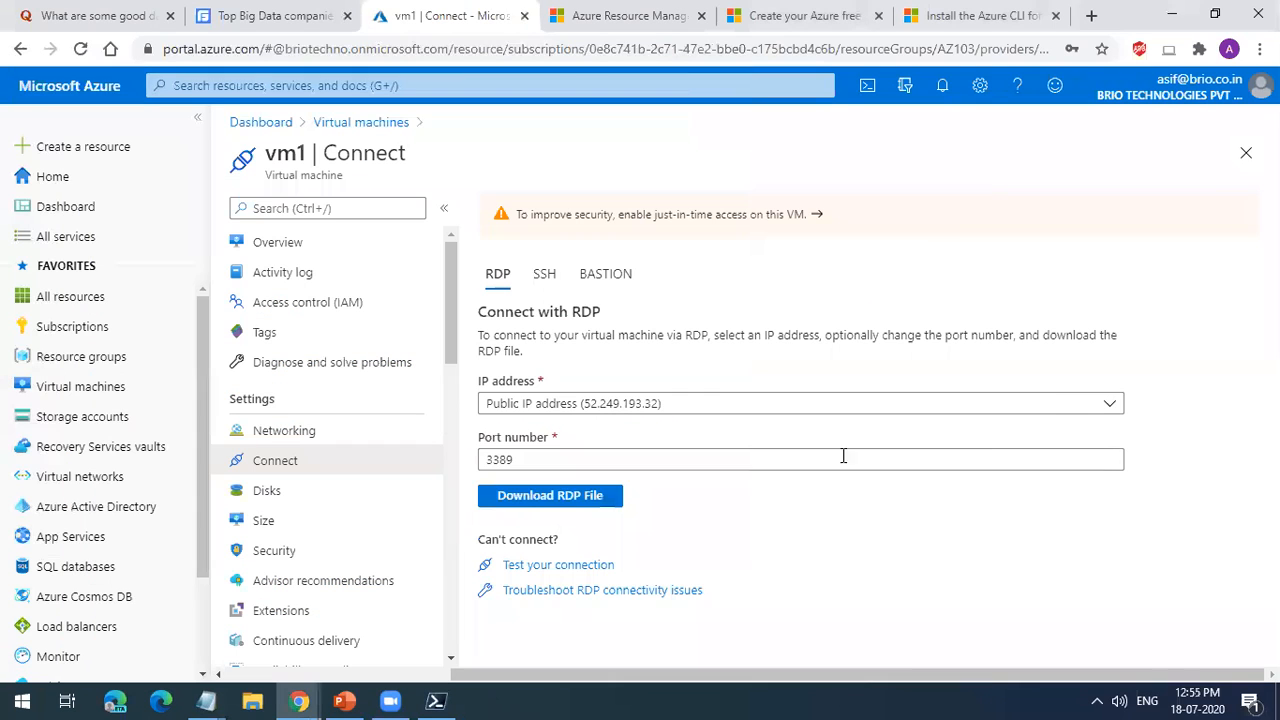
Step: Review vm1's overview and its activity log from the virtual machines list and close the log
left_click(338, 128)
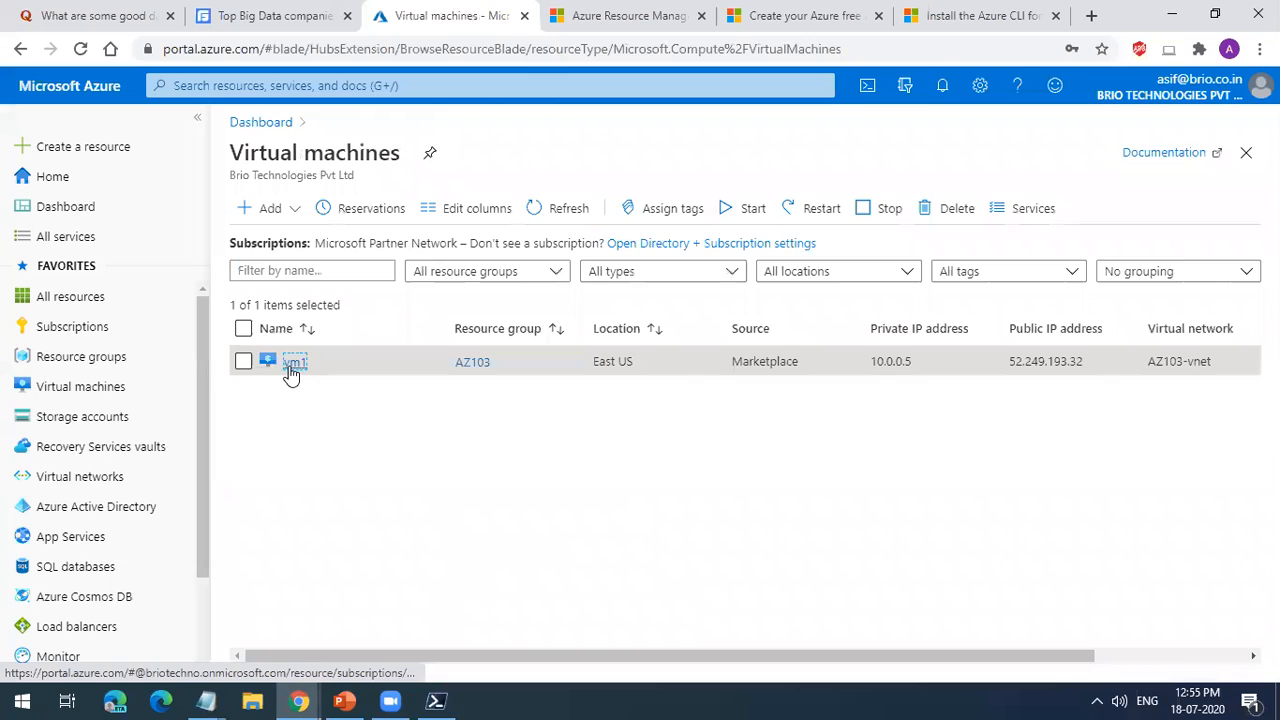
left_click(293, 363)
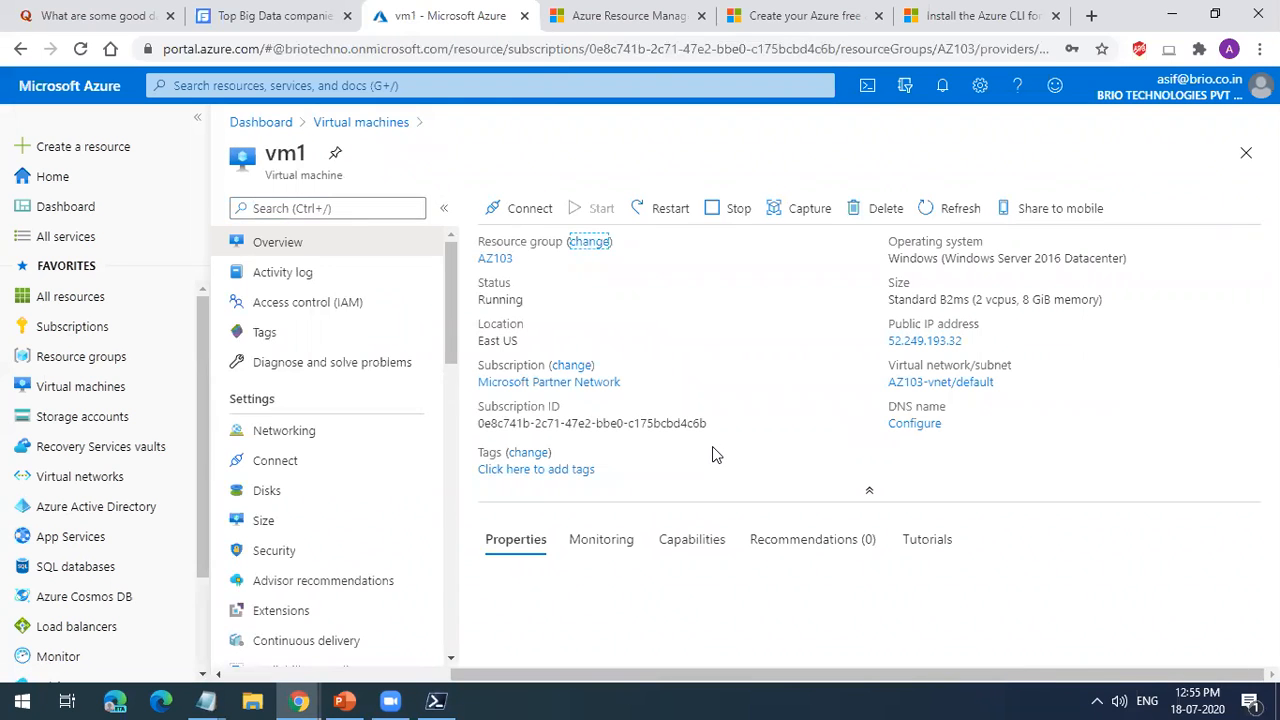
left_click(378, 286)
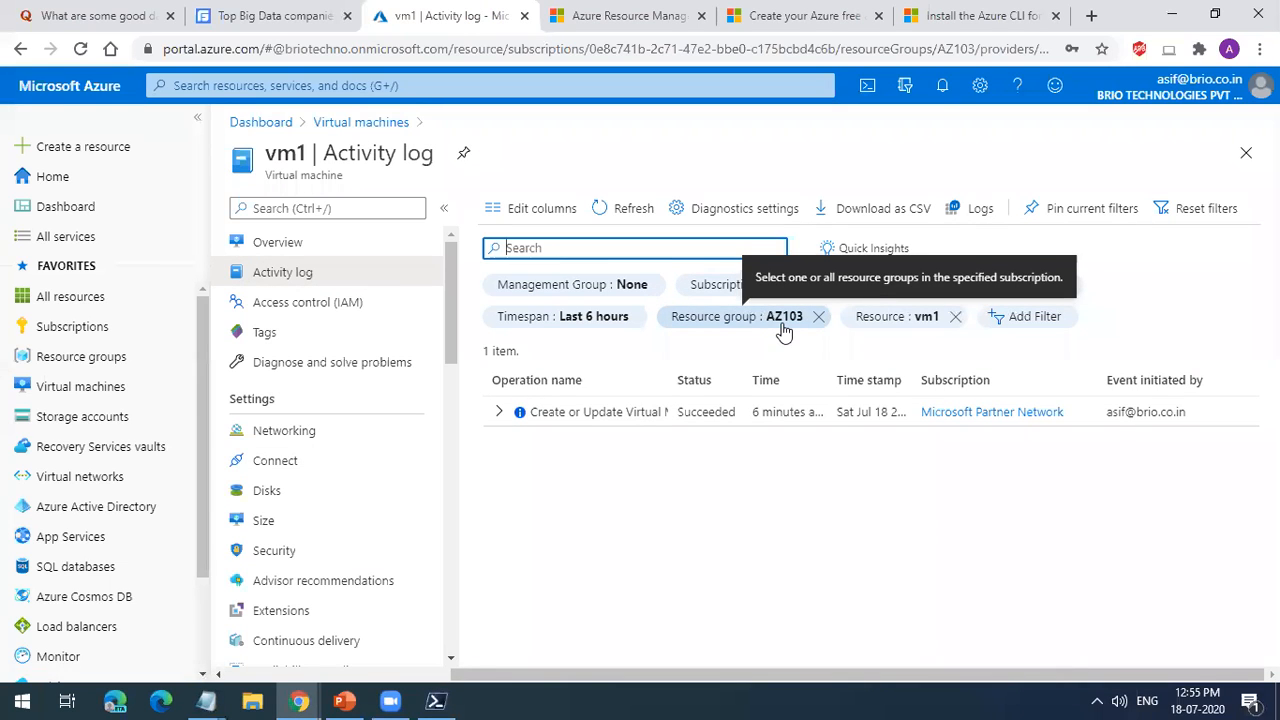
left_click(1246, 153)
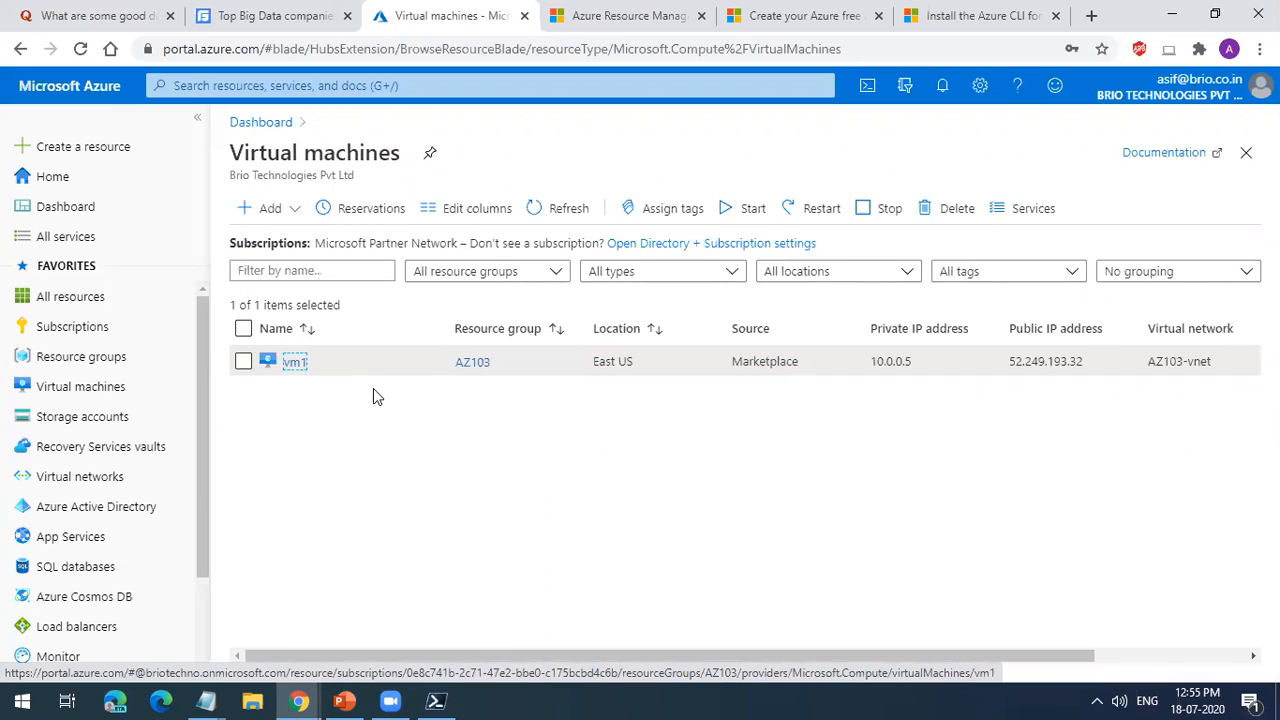
Step: Examine the public IP address notice in vm1's stop confirmation and cancel the stop request
left_click(308, 372)
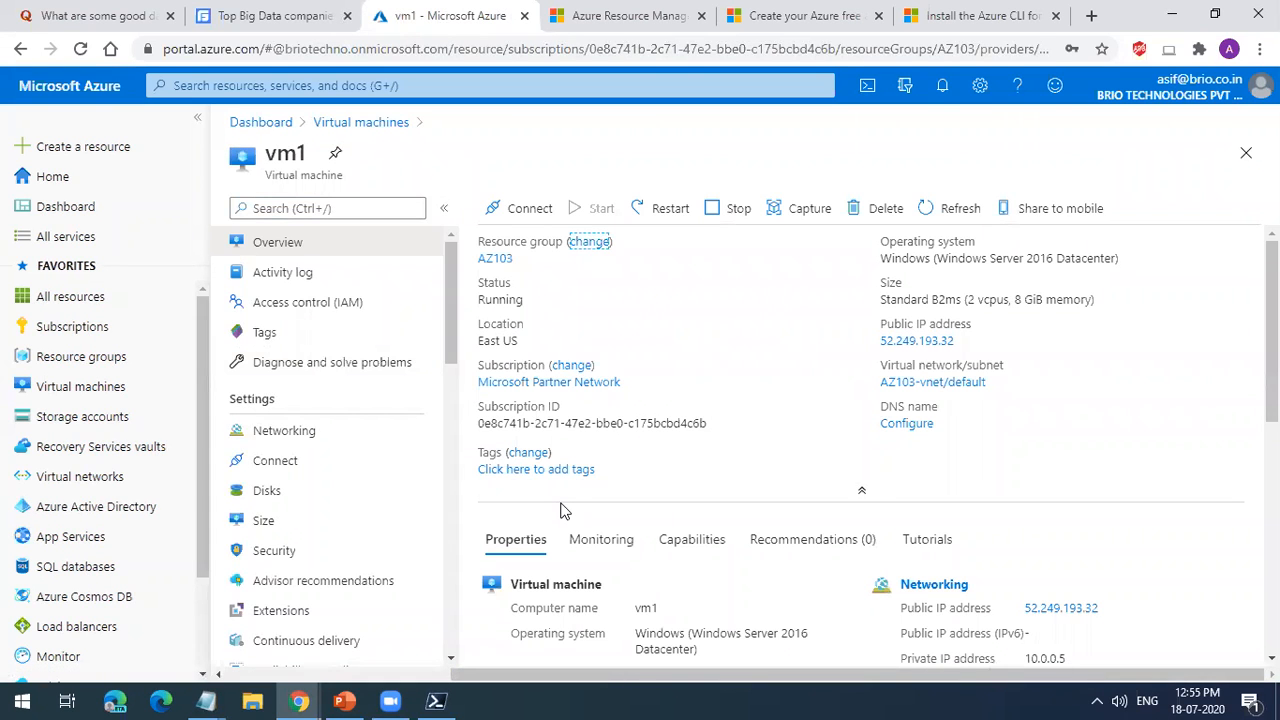
left_click(718, 214)
left_click_drag(522, 303, 877, 312)
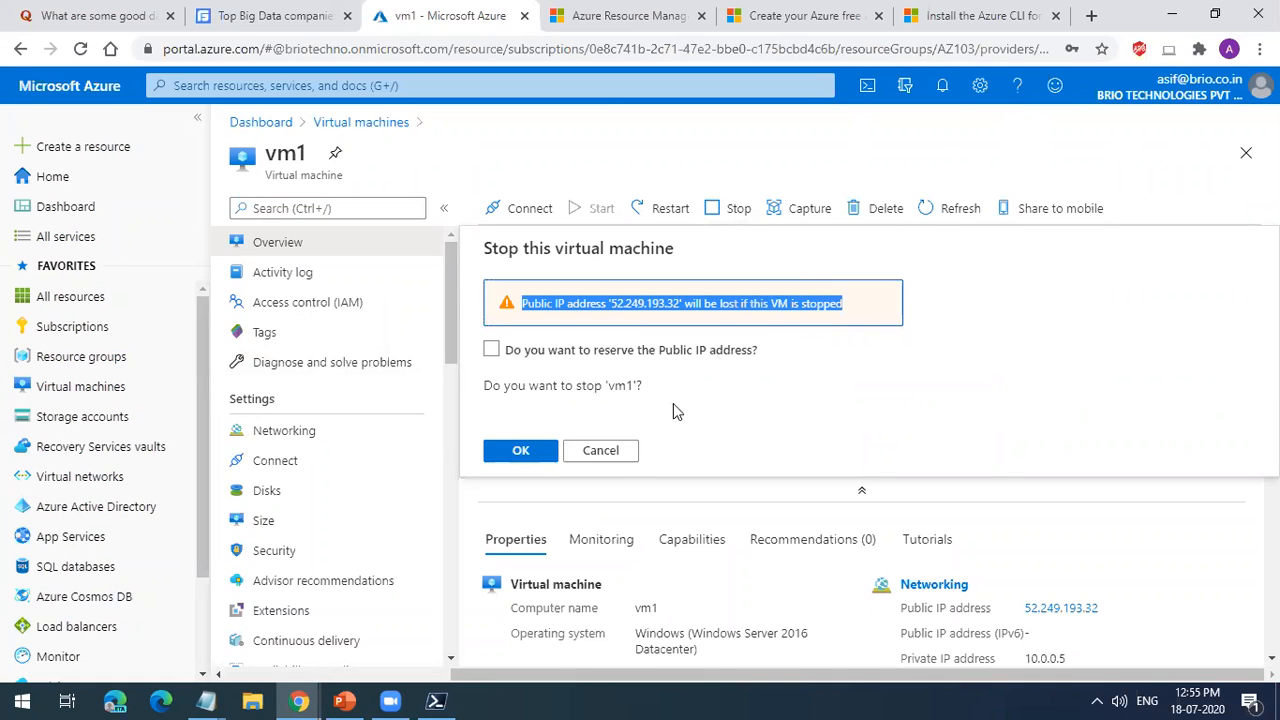
left_click(621, 451)
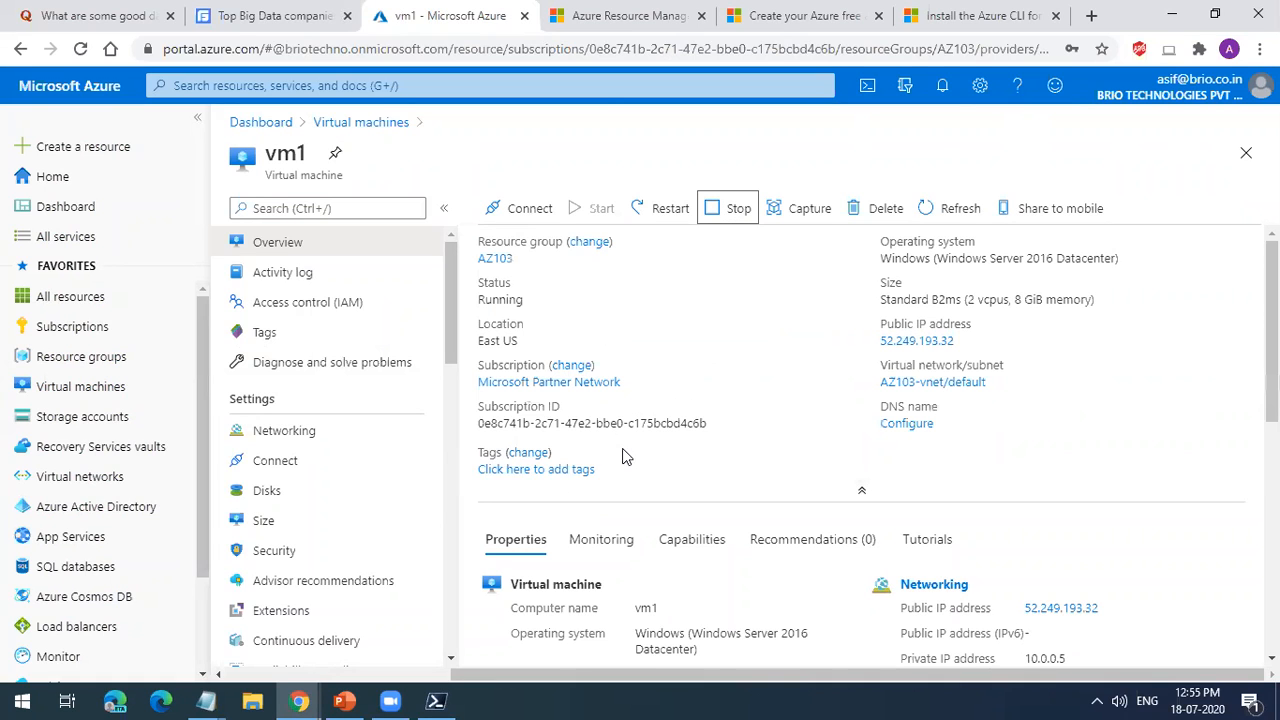
Step: Set the assignment of vm1's public IP address vm1ip332 to Static and save the configuration
left_click(314, 443)
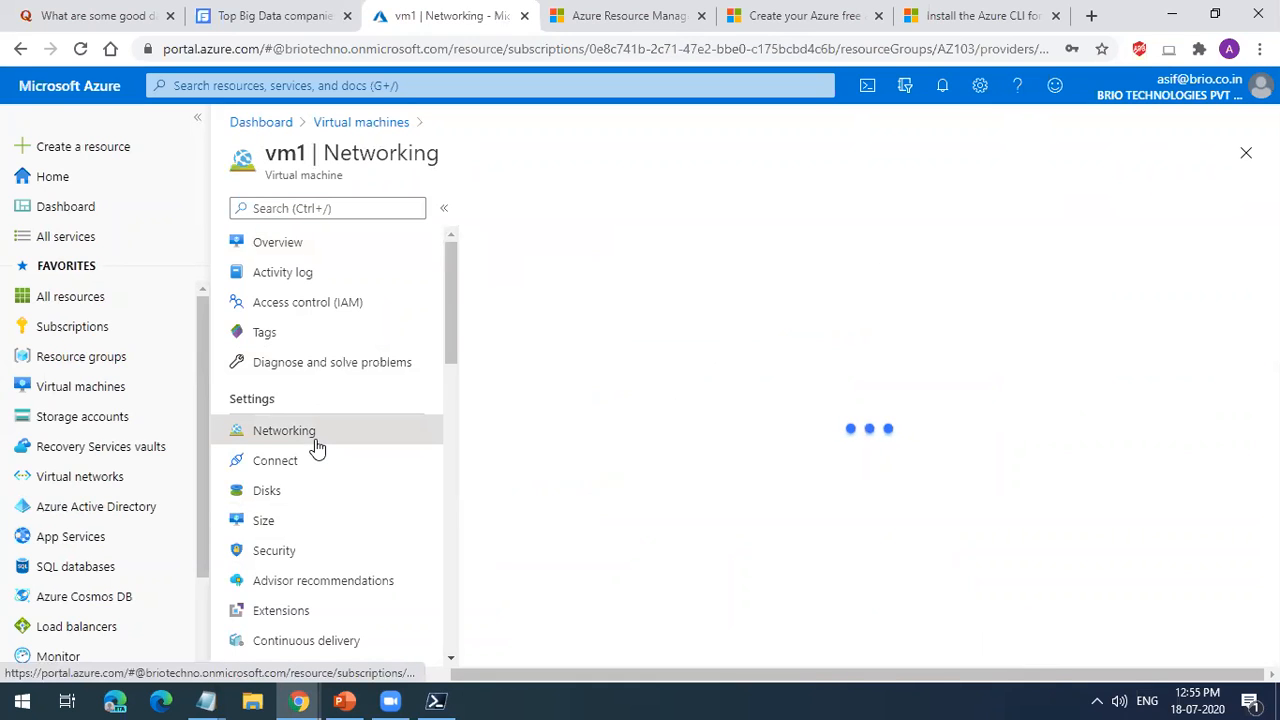
left_click(849, 366)
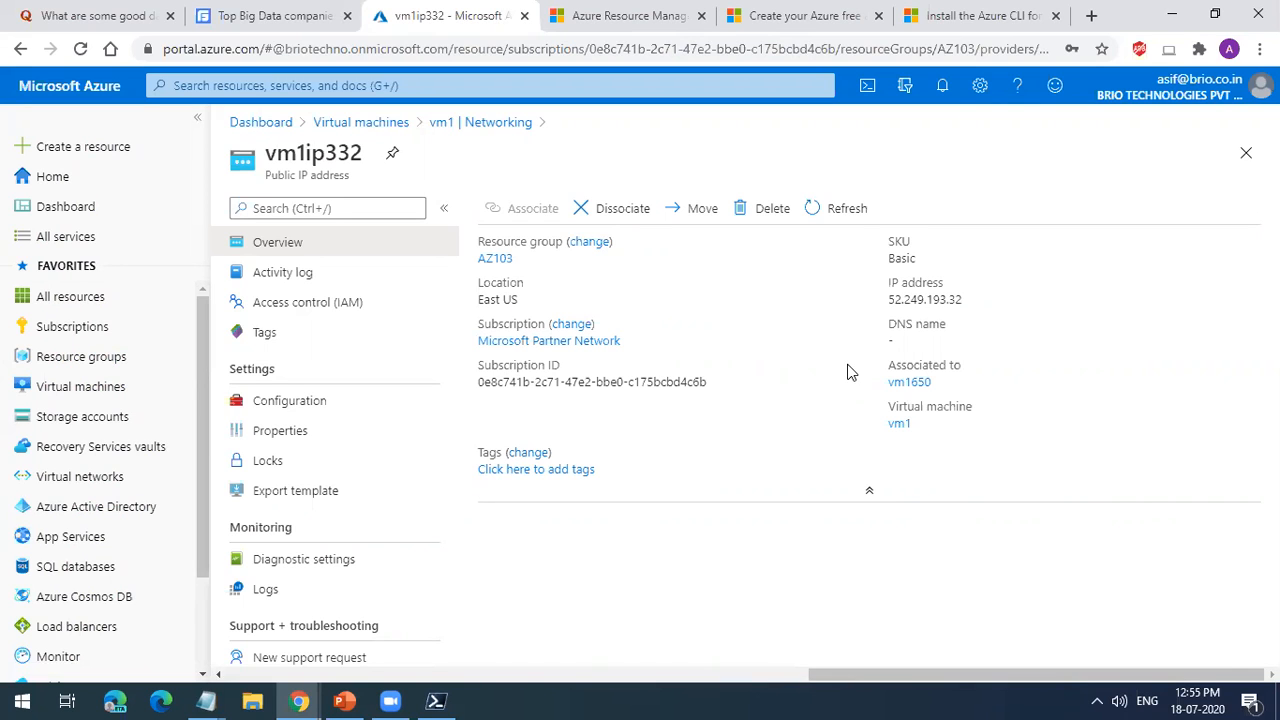
left_click(294, 449)
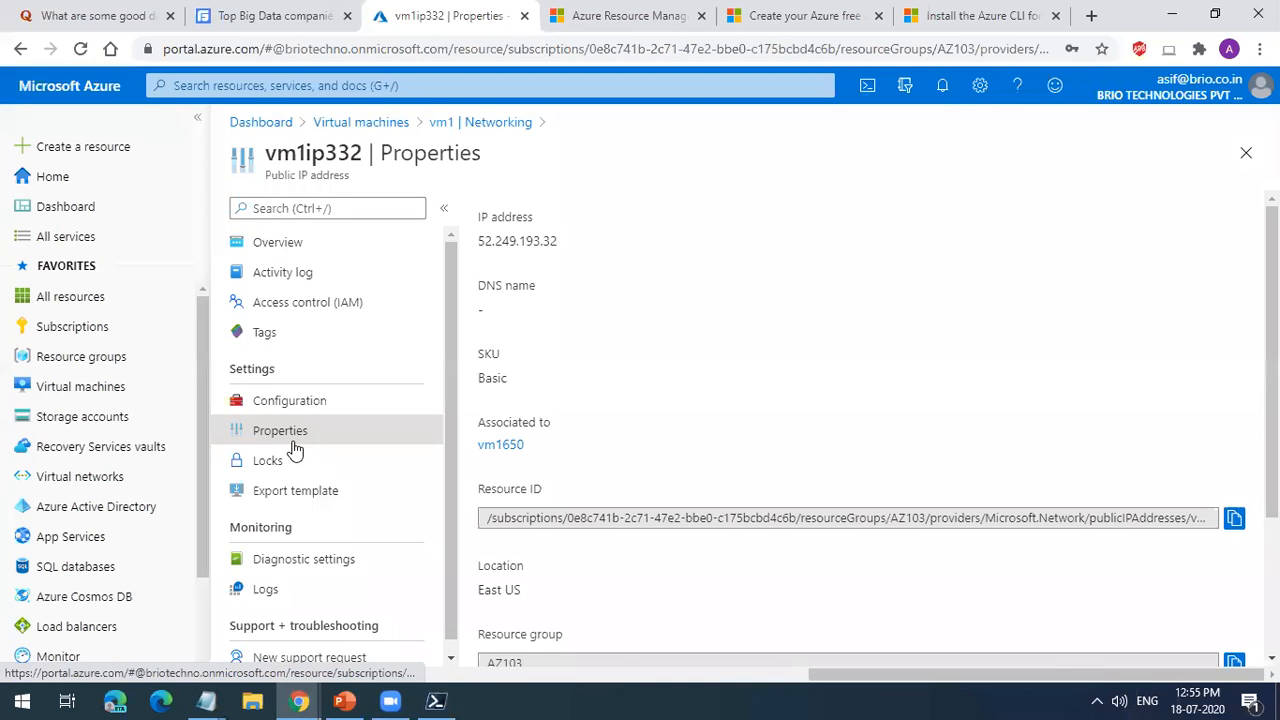
left_click(313, 399)
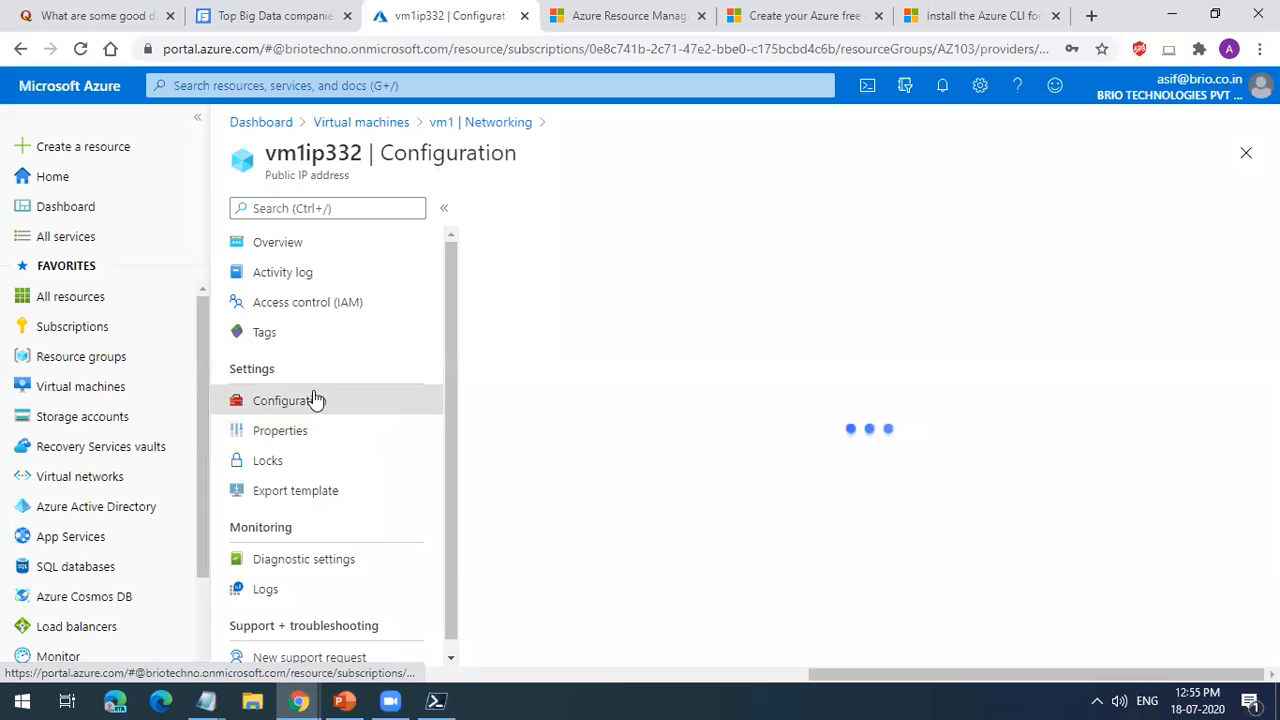
left_click(564, 261)
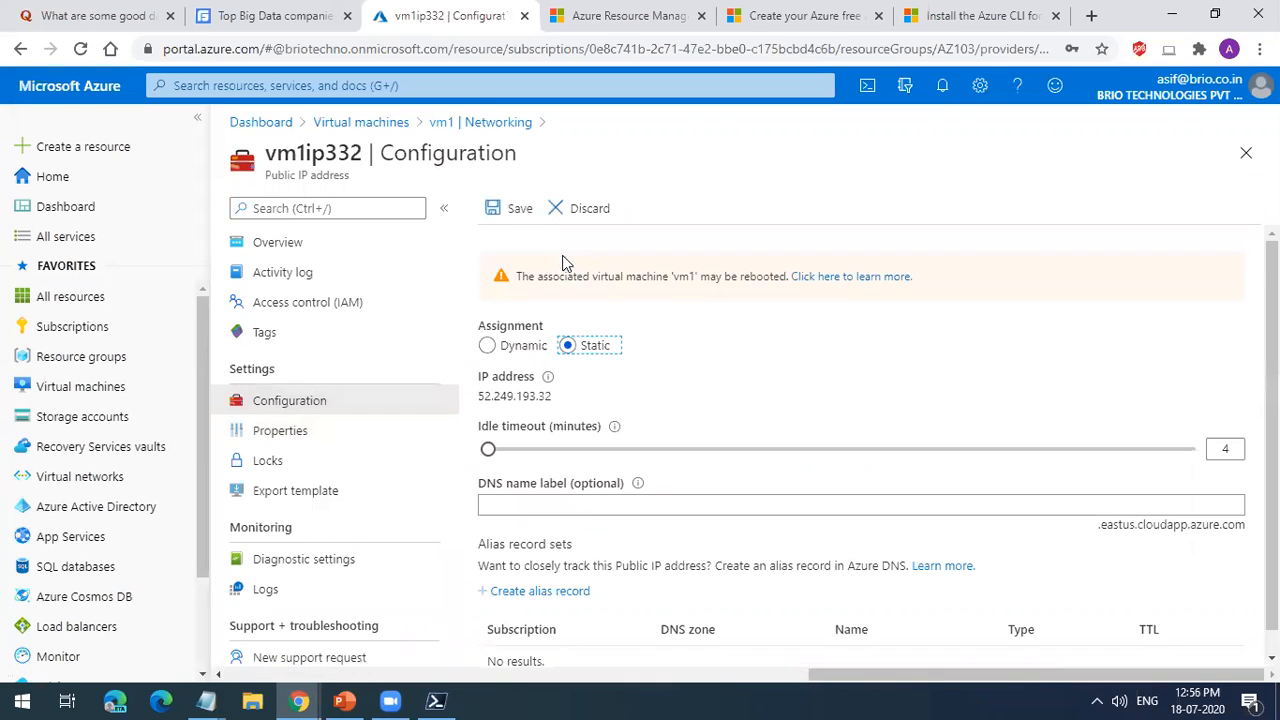
left_click(519, 225)
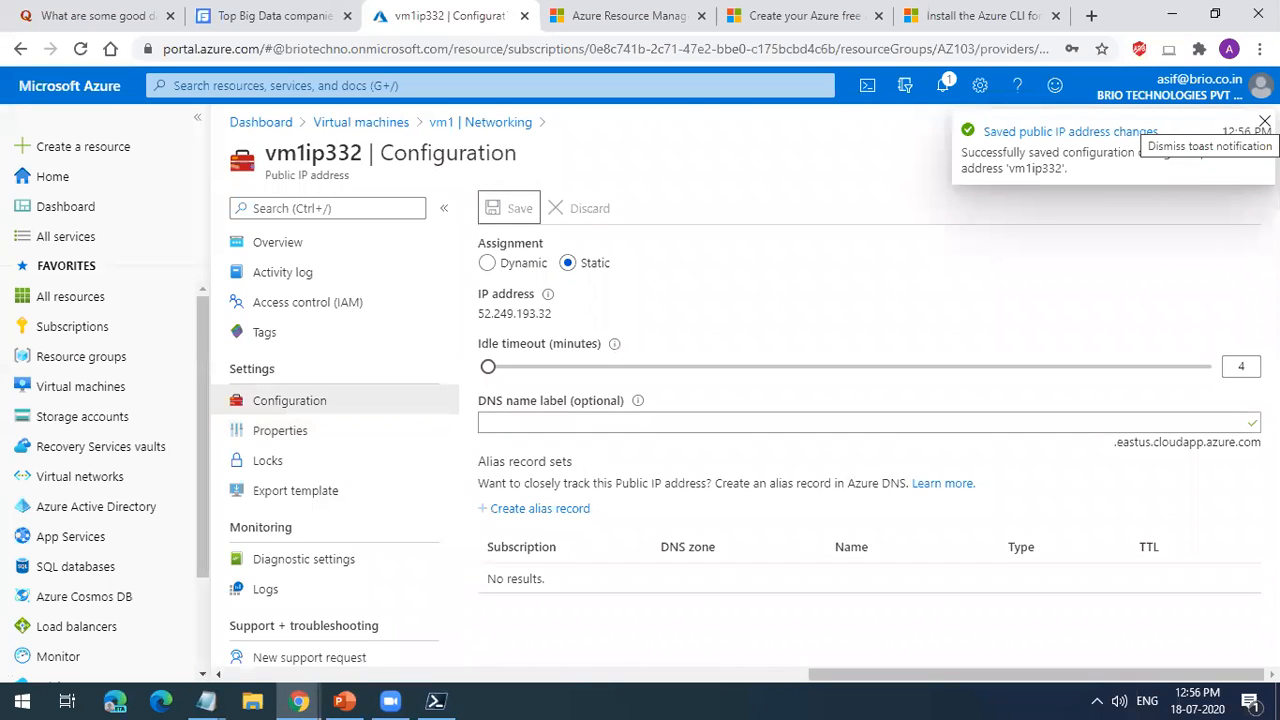
left_click(1264, 121)
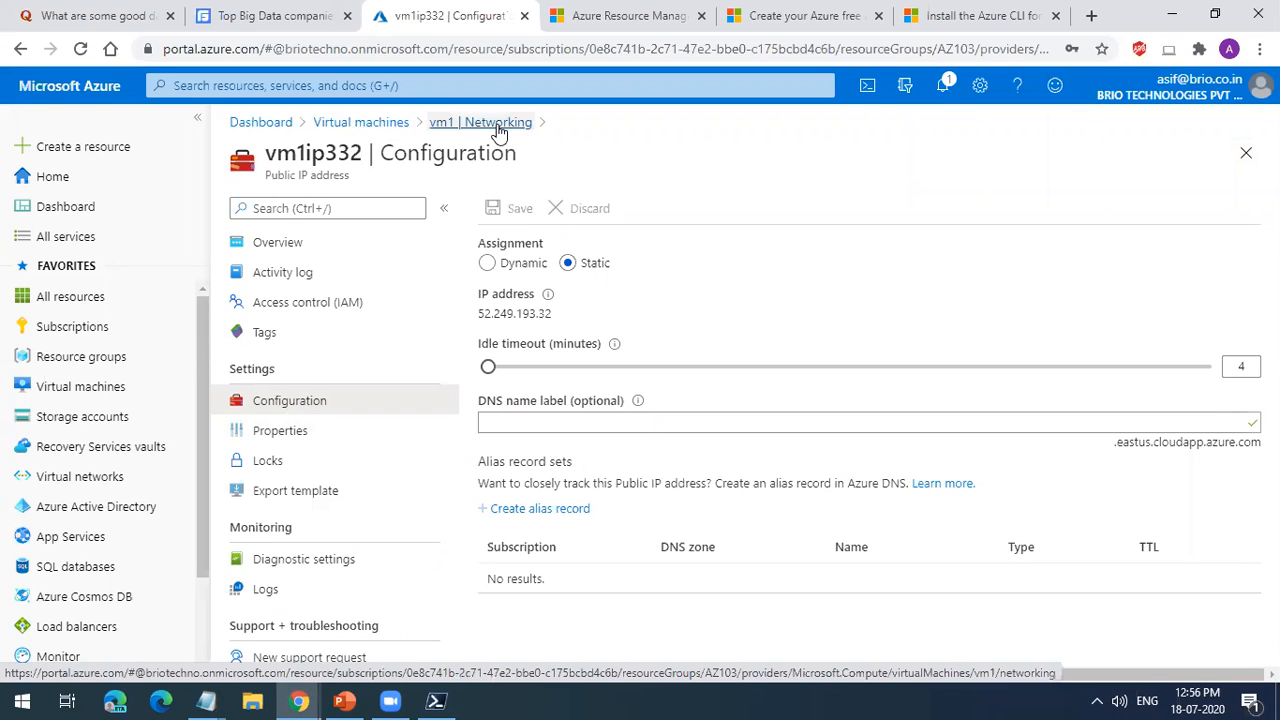
Step: Return to vm1's overview from the virtual machines list and stop the virtual machine
left_click(387, 126)
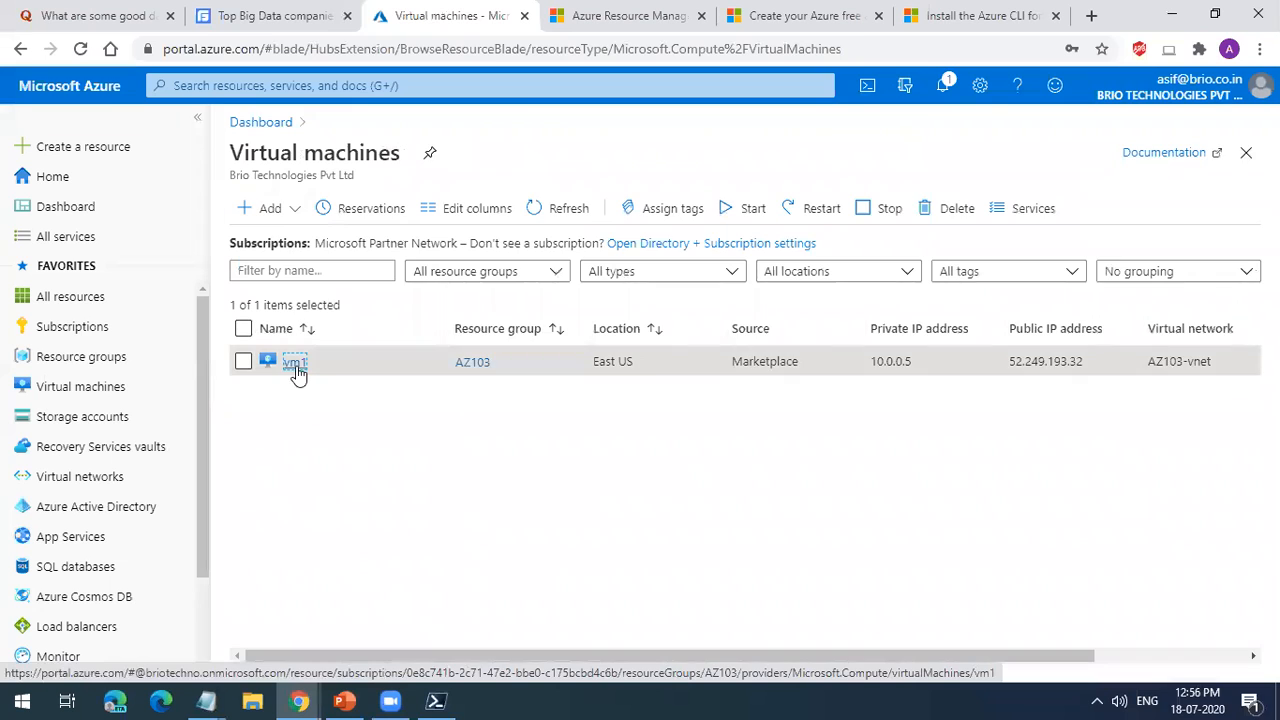
left_click(295, 364)
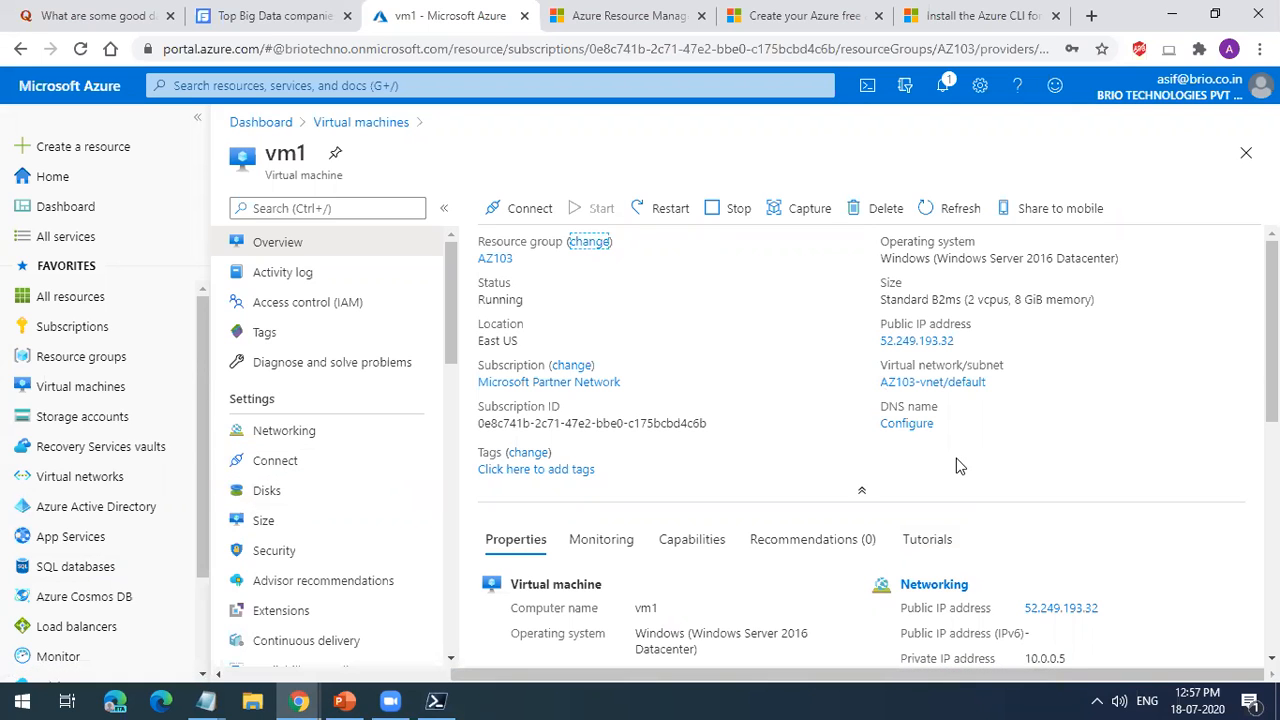
scroll(955, 485, "down", 1)
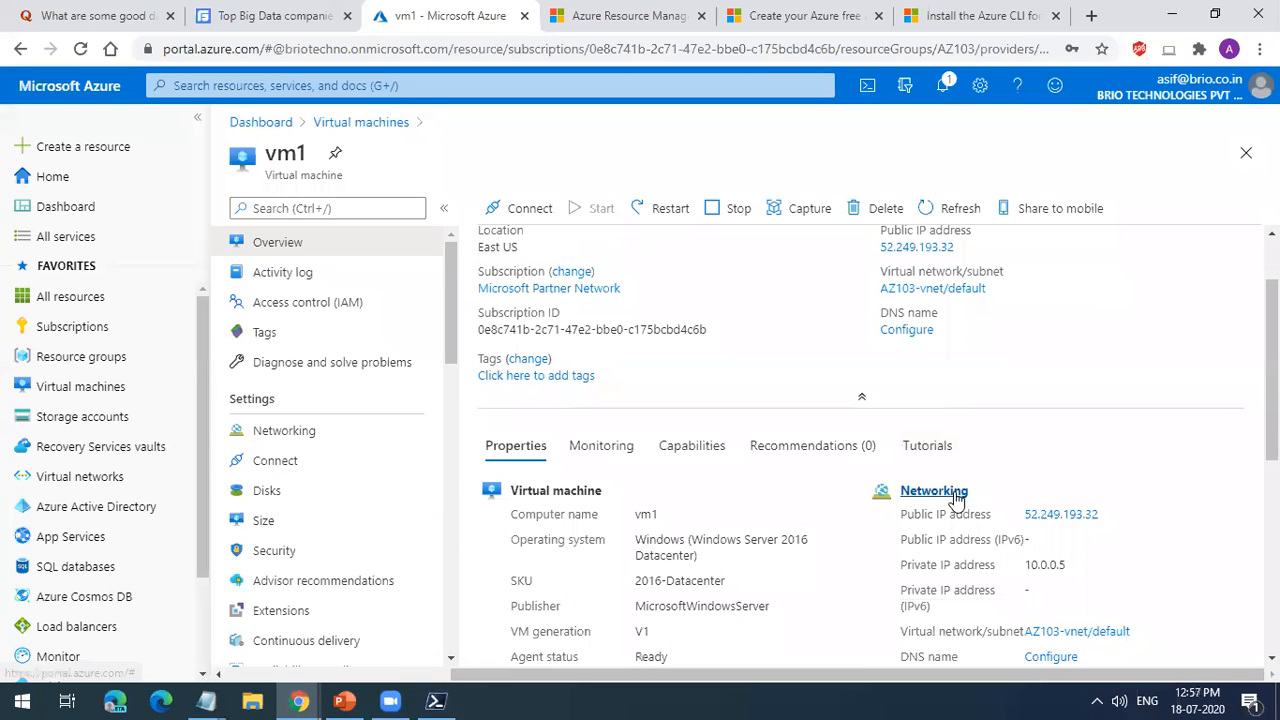
left_click(733, 215)
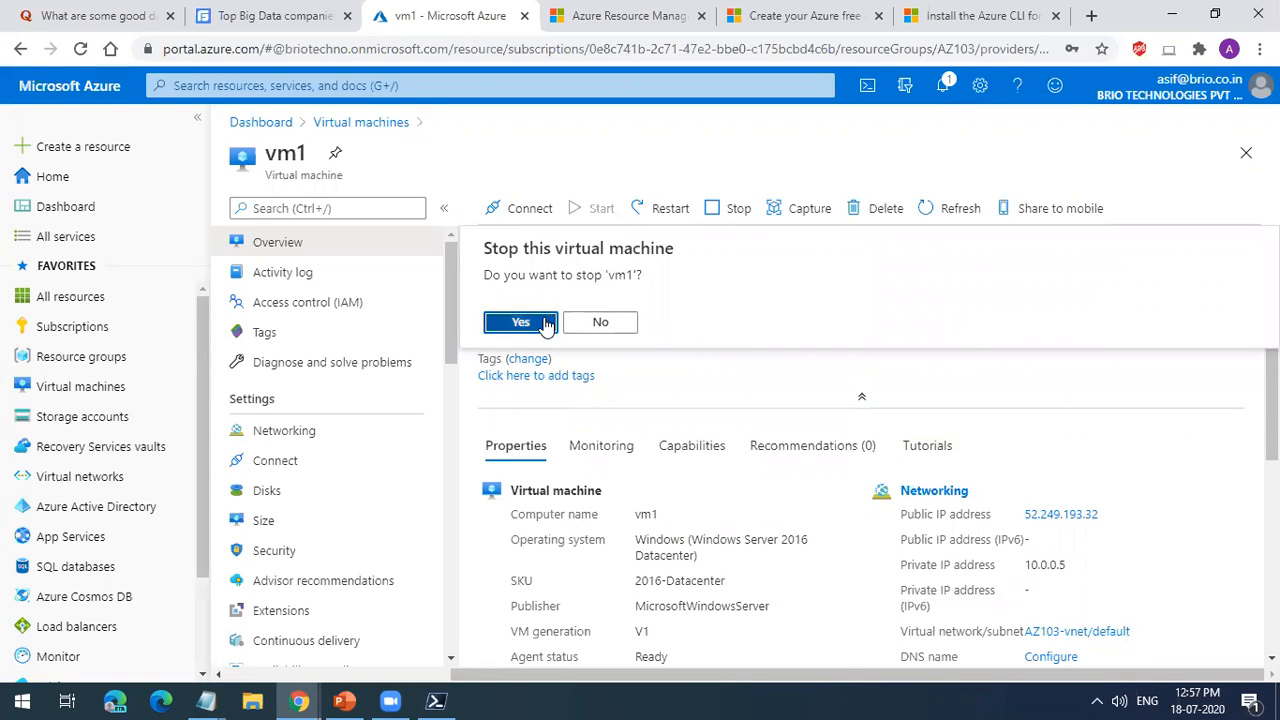
left_click(520, 322)
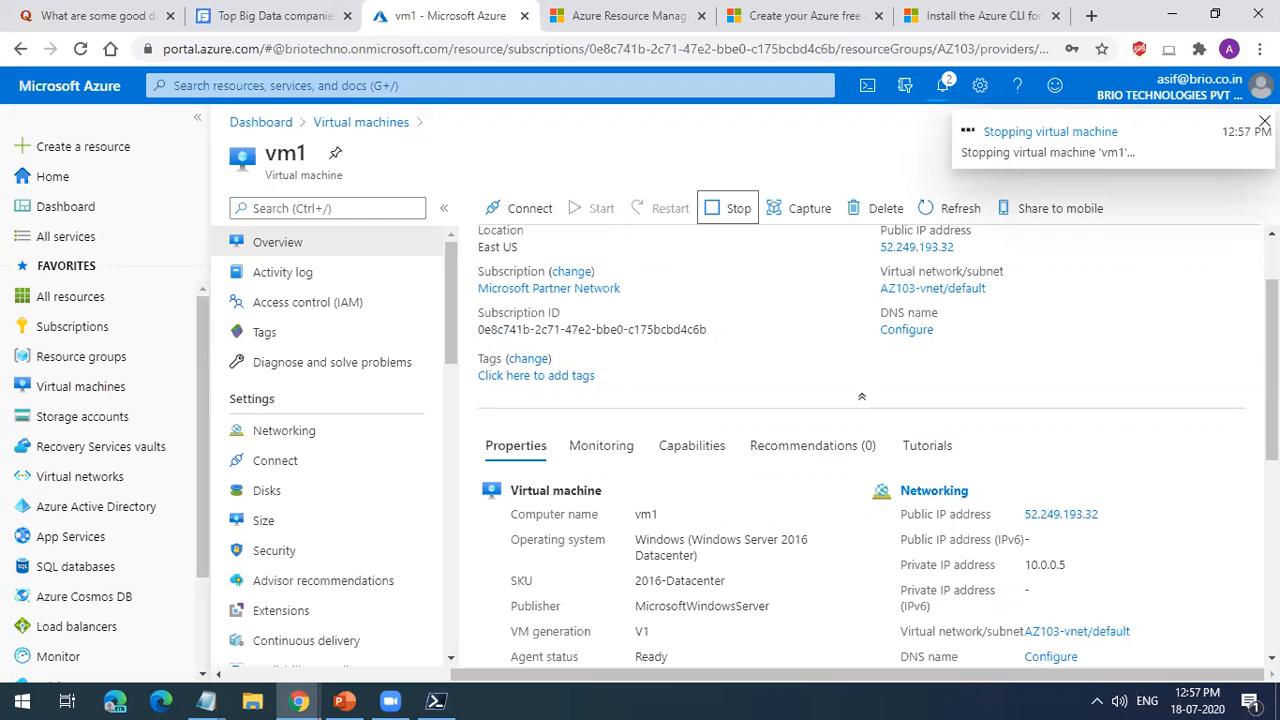
scroll(1218, 362, "up", 1)
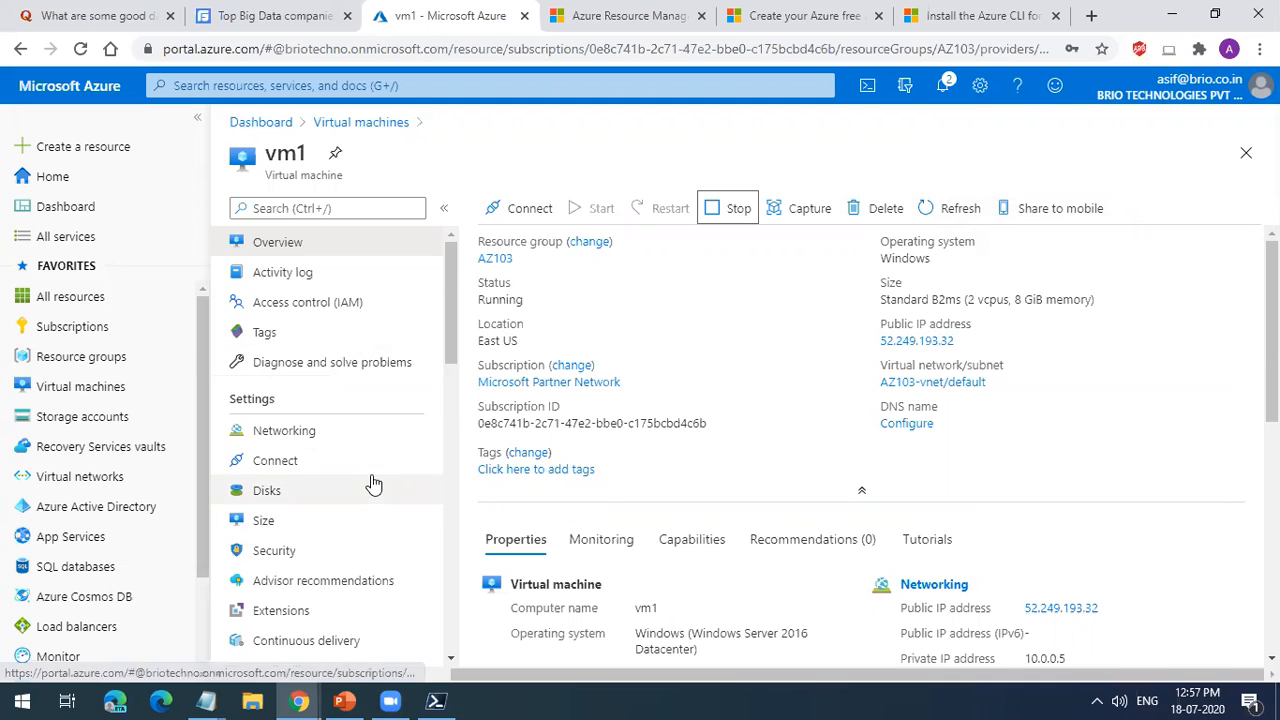
Step: Open the configuration of vm1's public IP address vm1ip332 from the virtual machine's networking settings
scroll(371, 478, "down", 2)
scroll(360, 488, "up", 1)
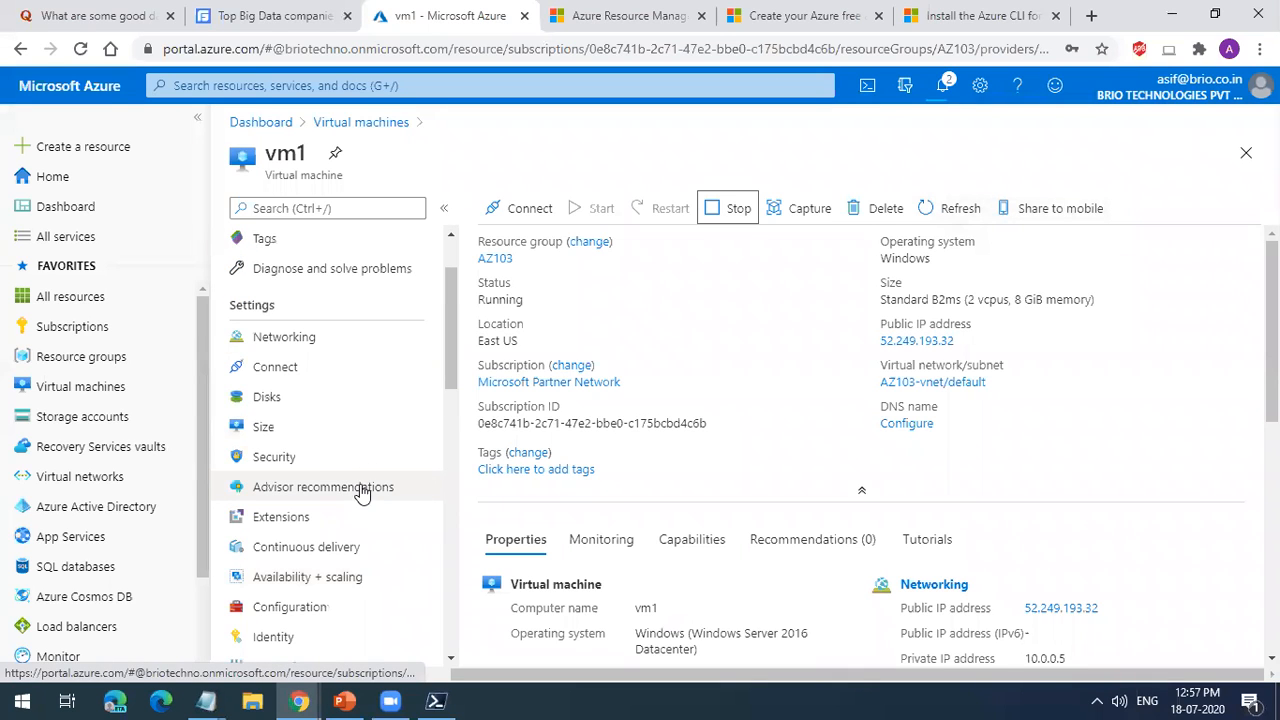
left_click(323, 345)
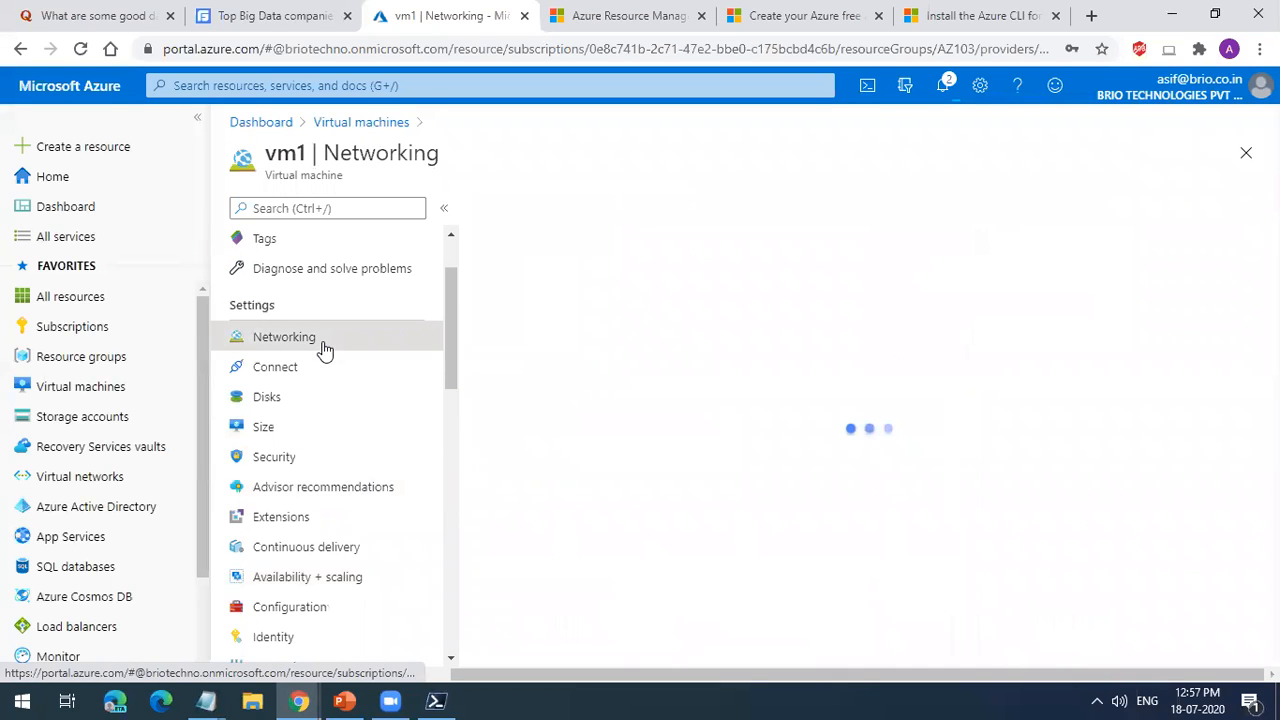
left_click(836, 364)
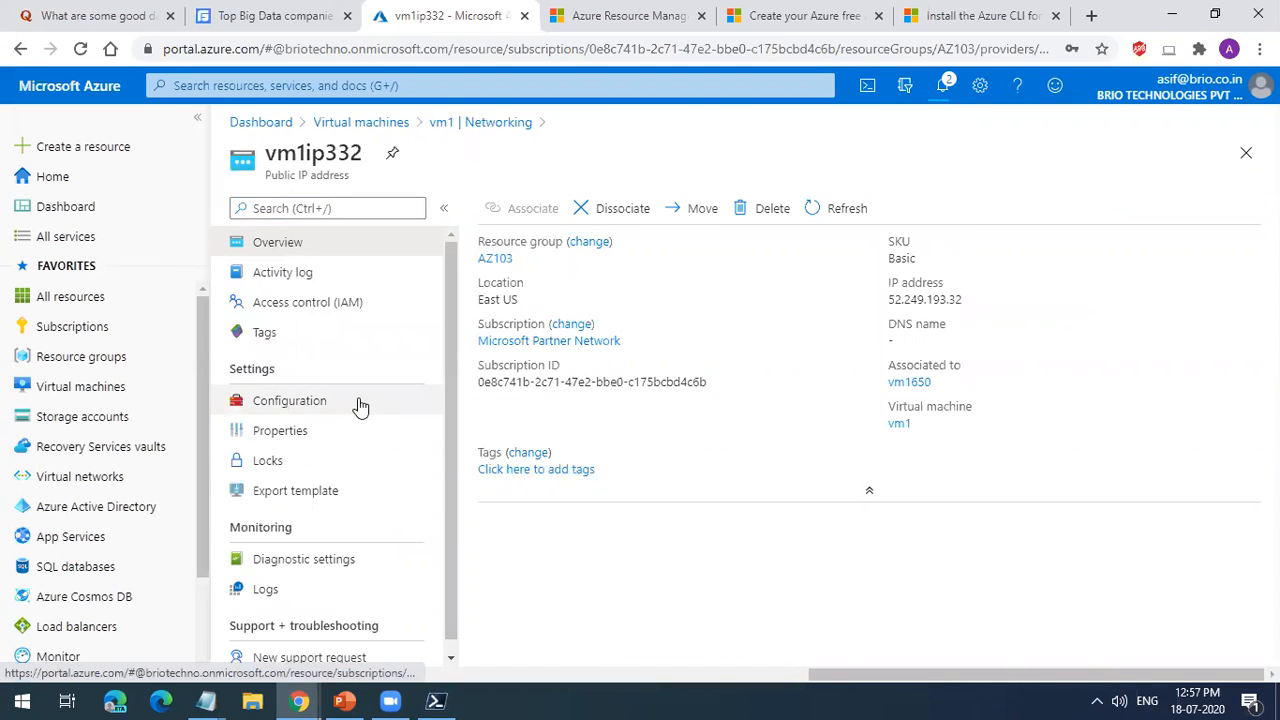
left_click(360, 405)
Step: Try the DNS name label vm1 on the public IP address, highlight its domain suffix, and close the configuration without saving
left_click(708, 423)
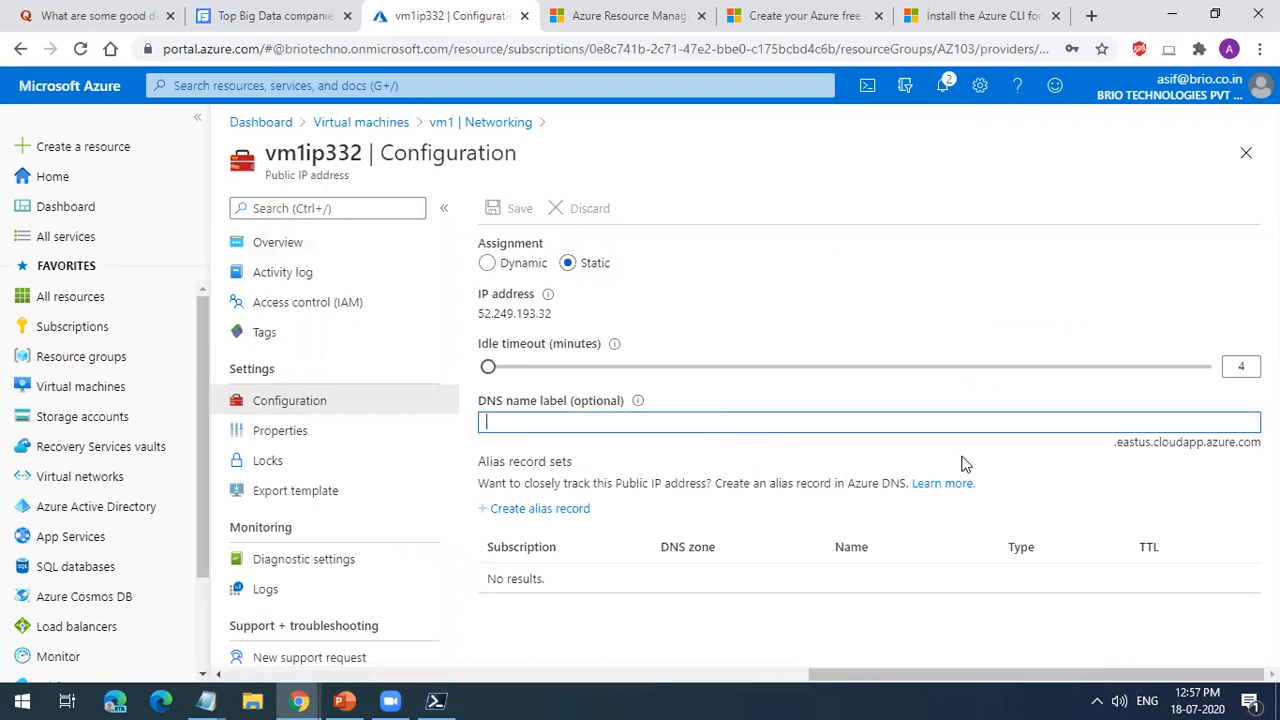
type("vm1")
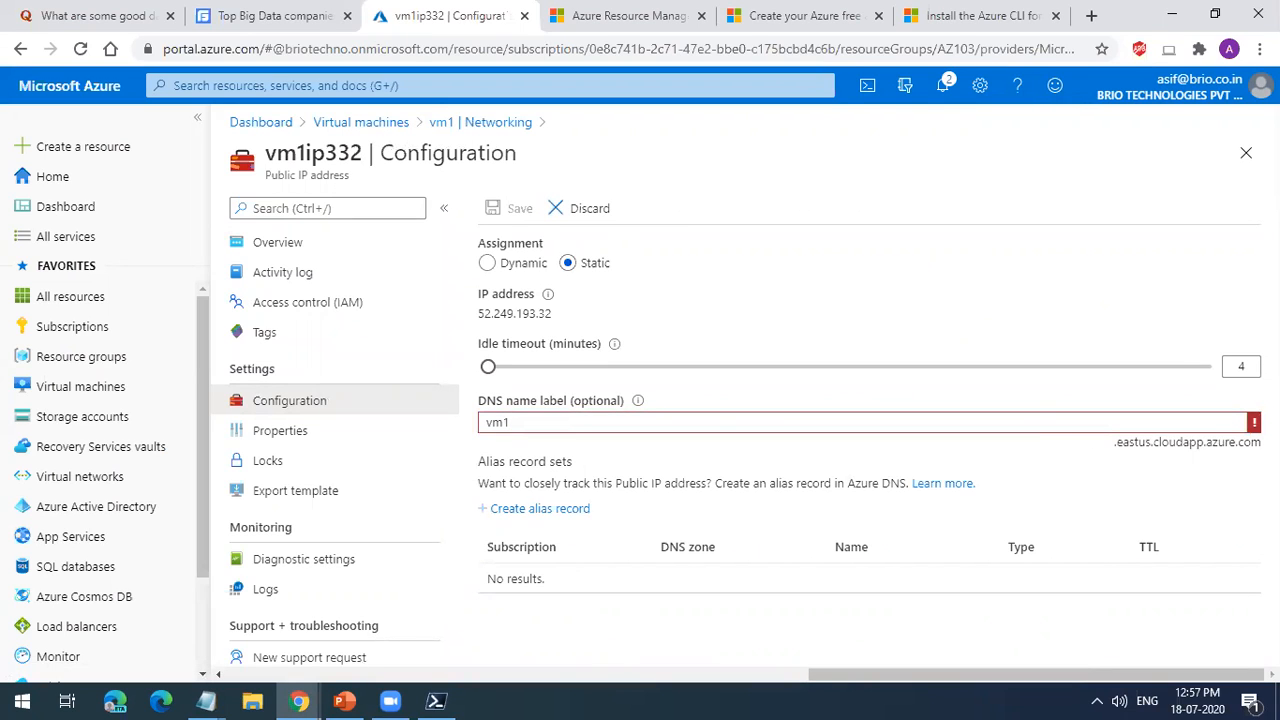
left_click_drag(1115, 442, 1261, 443)
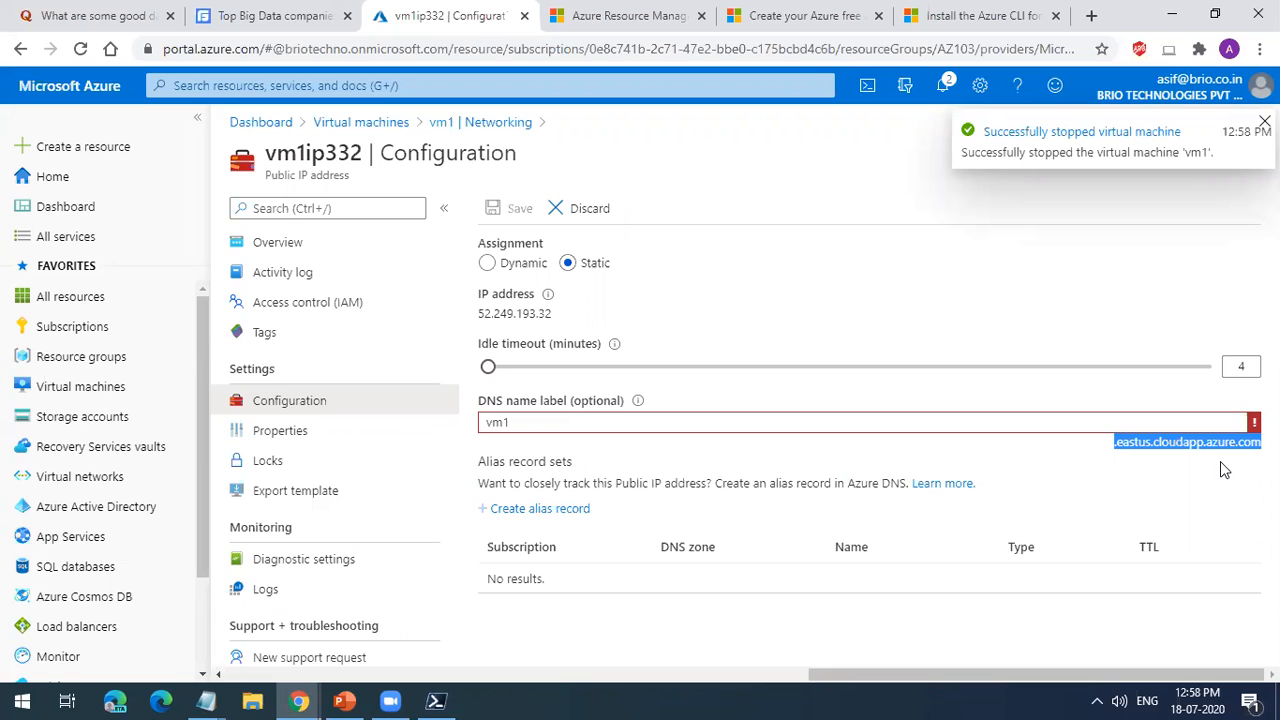
left_click(1264, 121)
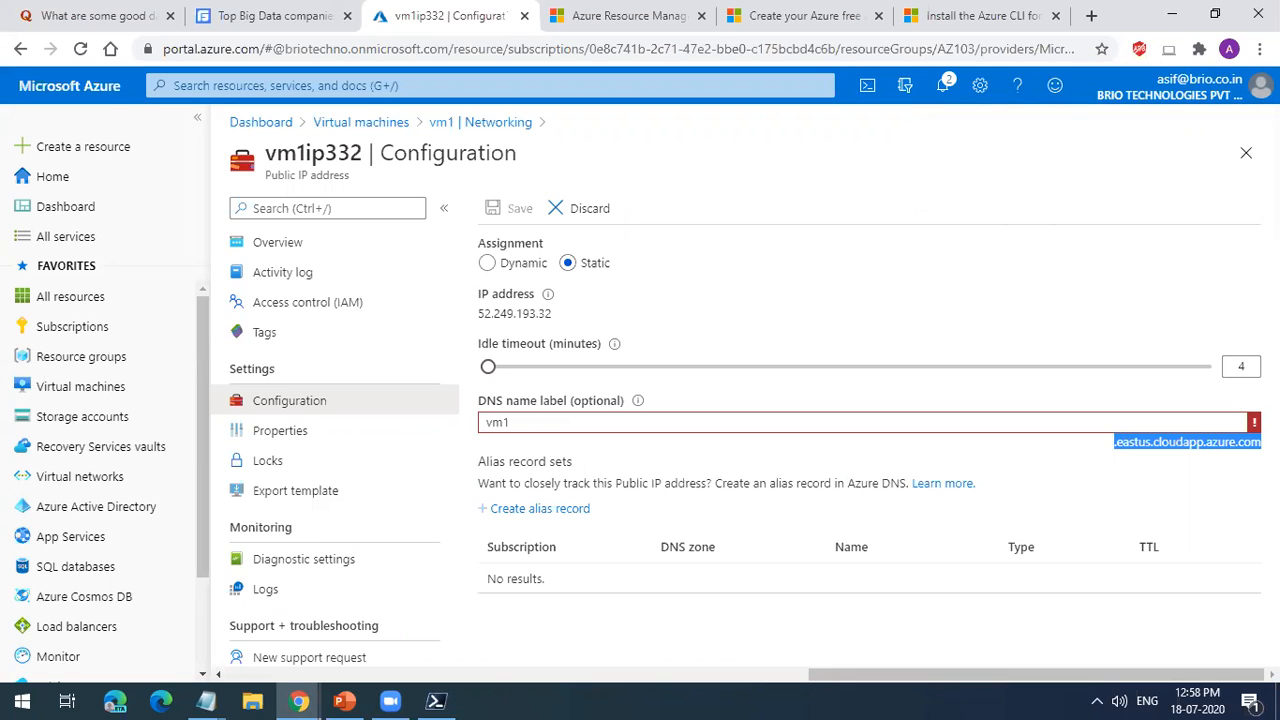
left_click(1246, 152)
left_click(745, 156)
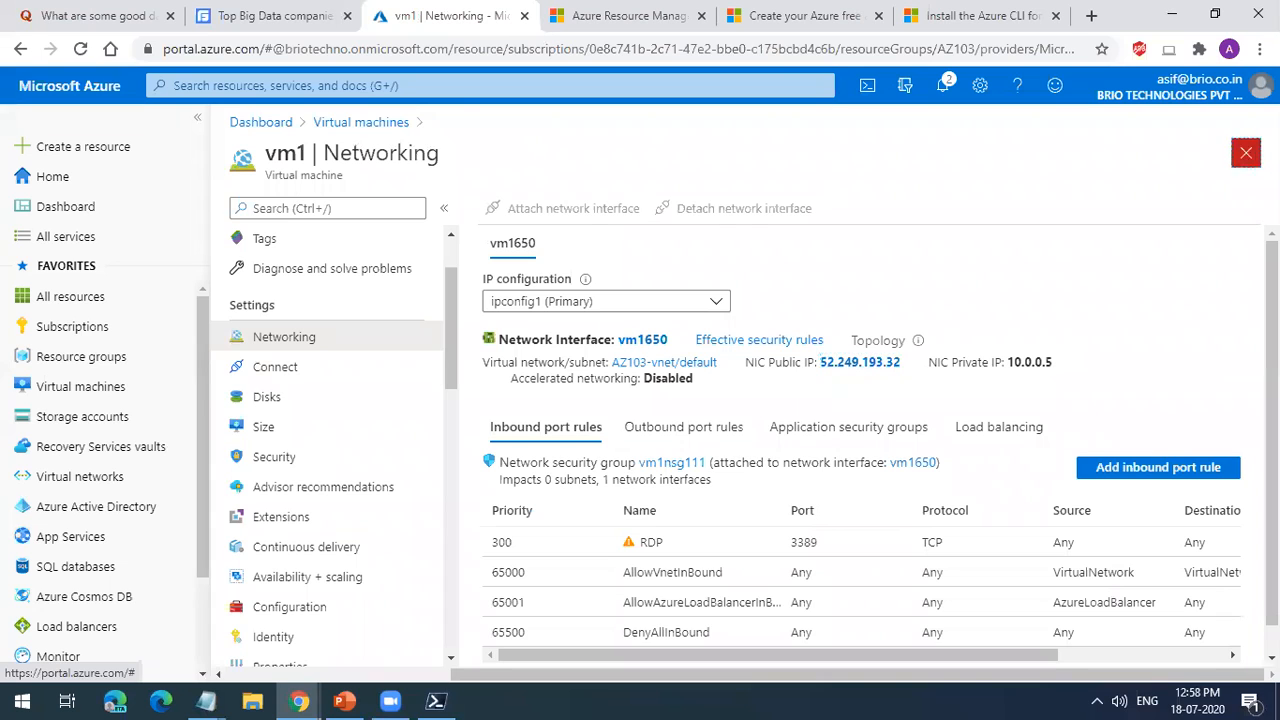
Step: Reopen vm1 from the virtual machines list, examine its OS and data disks, and return to its overview
left_click(1246, 152)
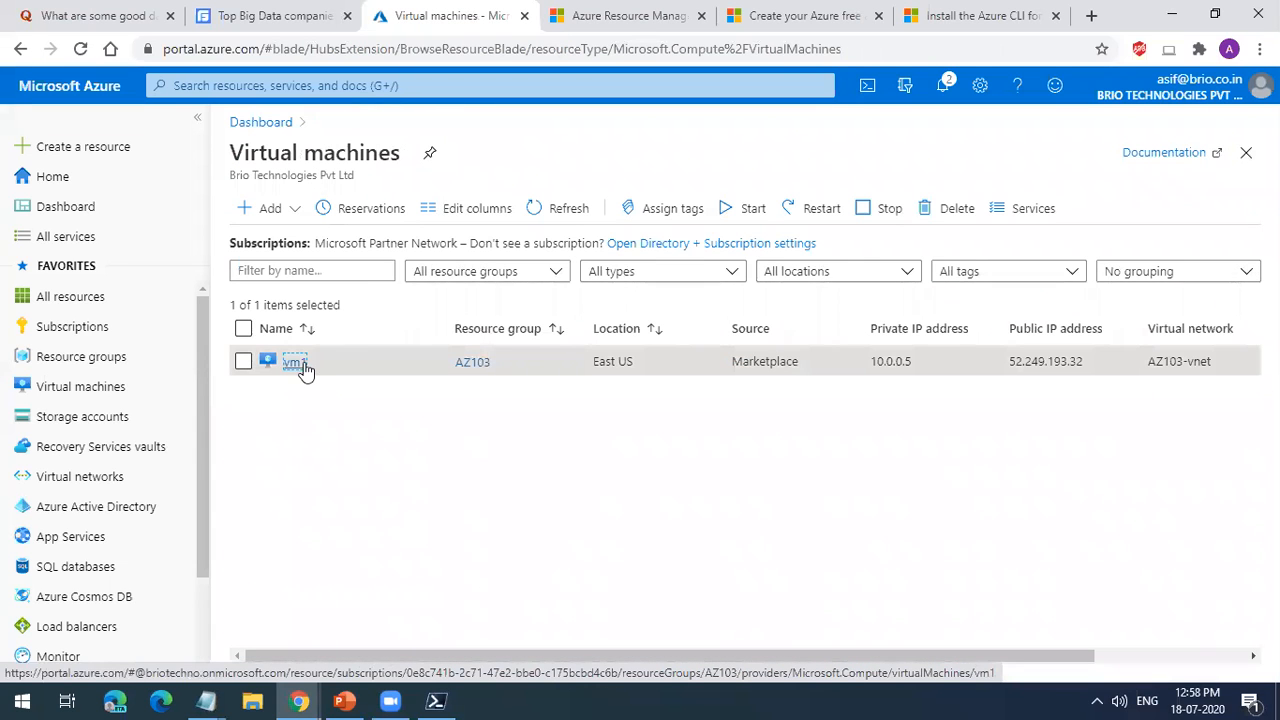
left_click(304, 366)
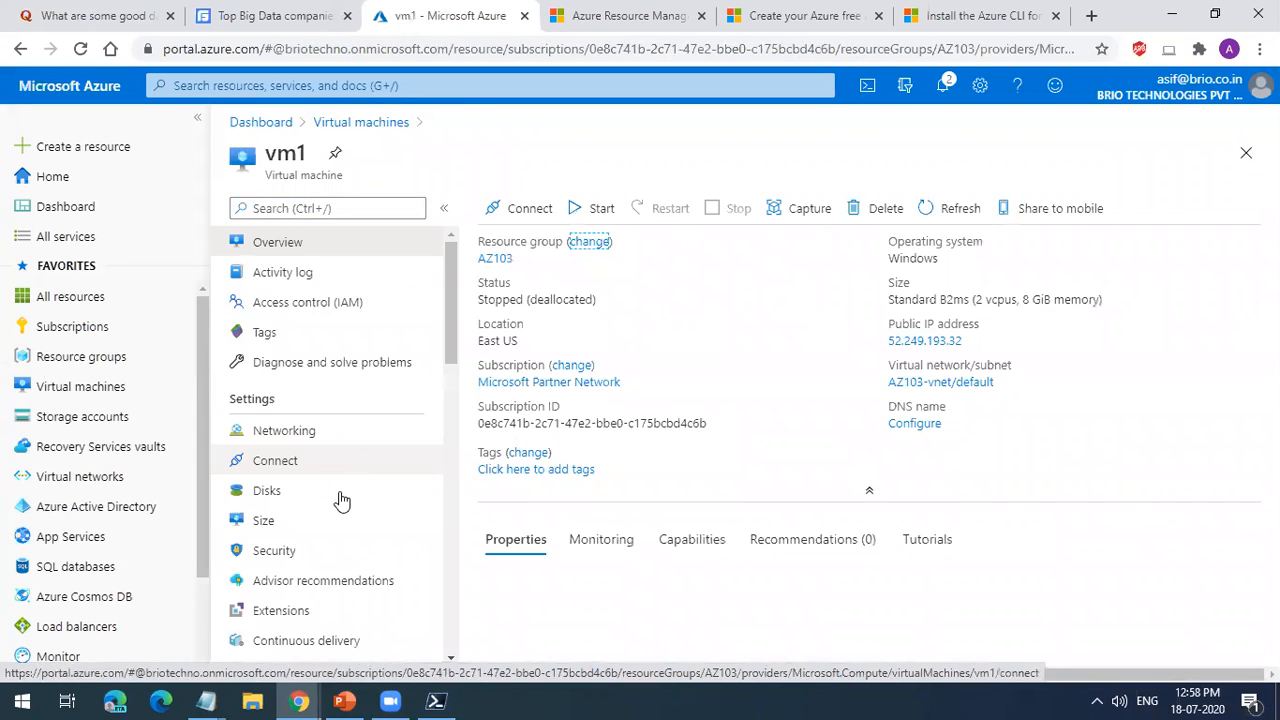
left_click(340, 497)
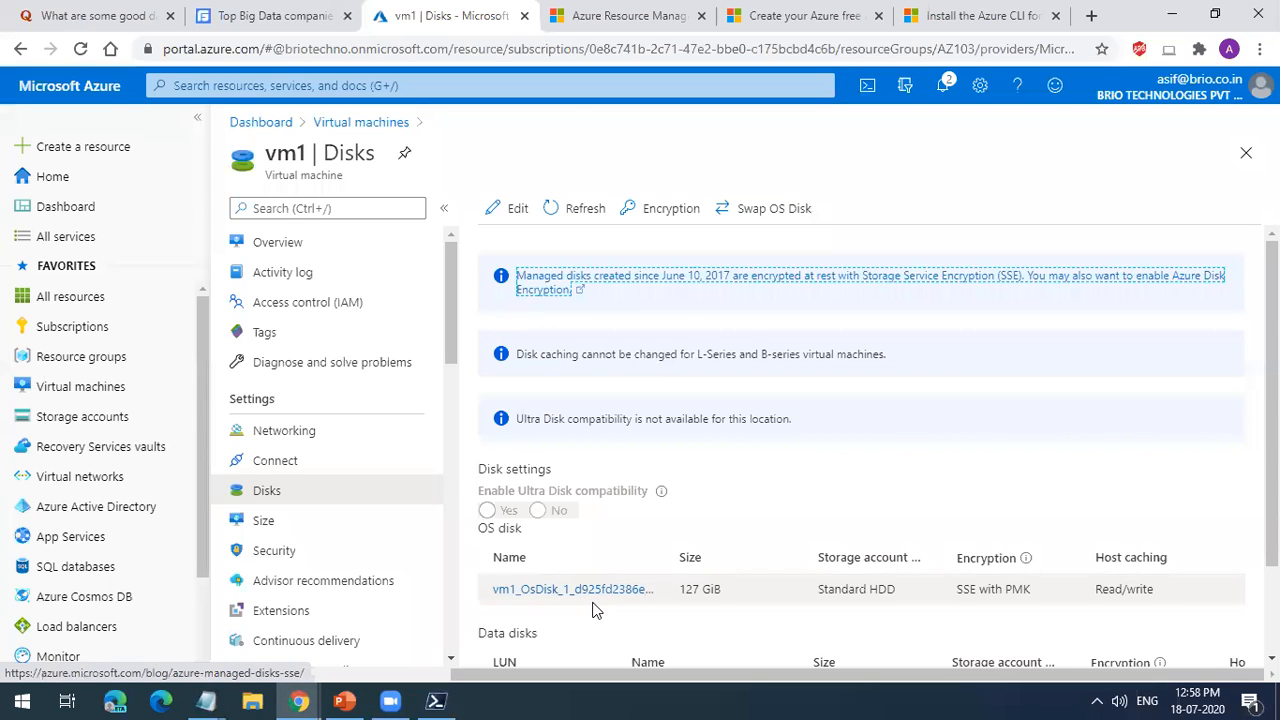
scroll(592, 610, "down", 2)
left_click(285, 243)
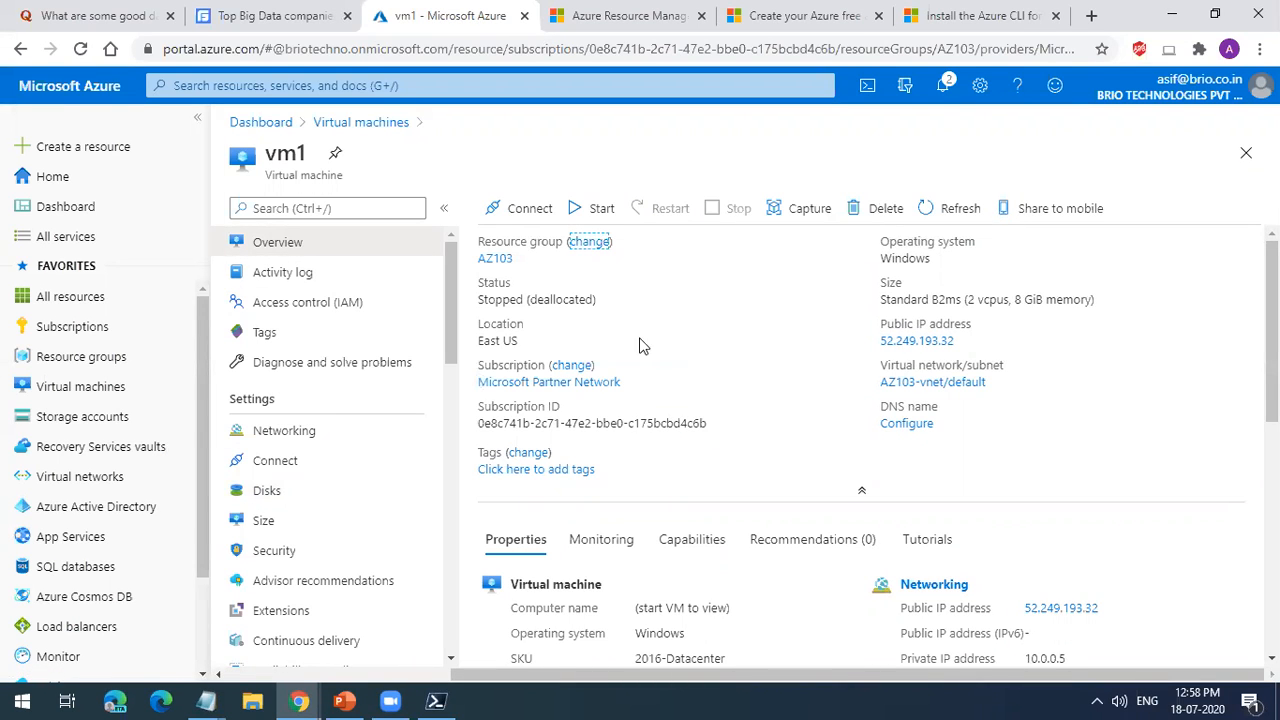
Step: Delete the virtual machine vm1 and check the portal notifications for the deletion
left_click(855, 212)
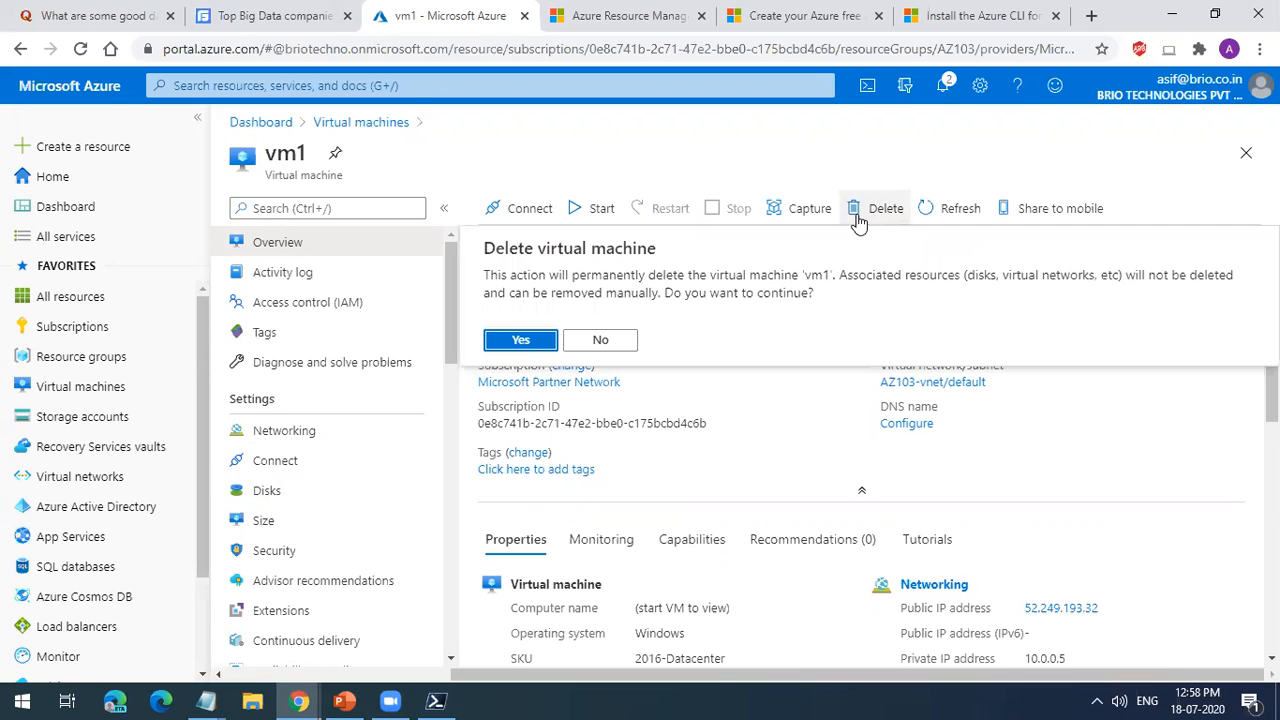
left_click(539, 339)
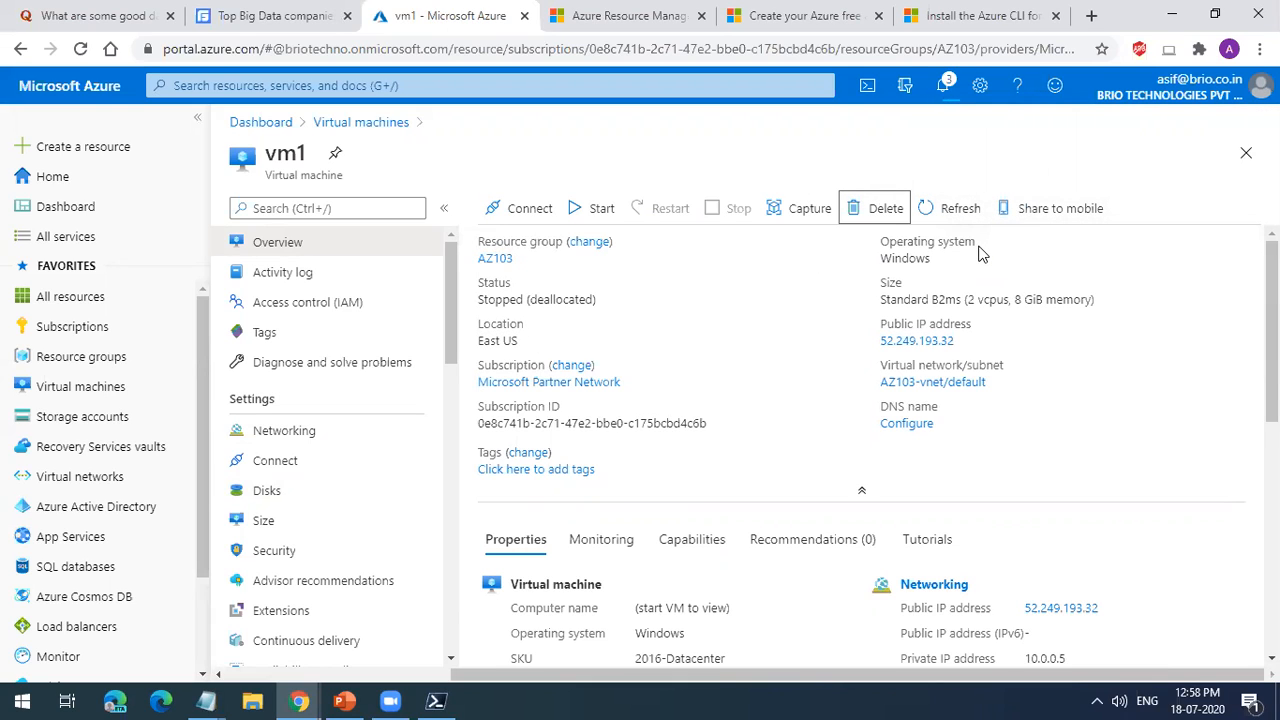
left_click(946, 86)
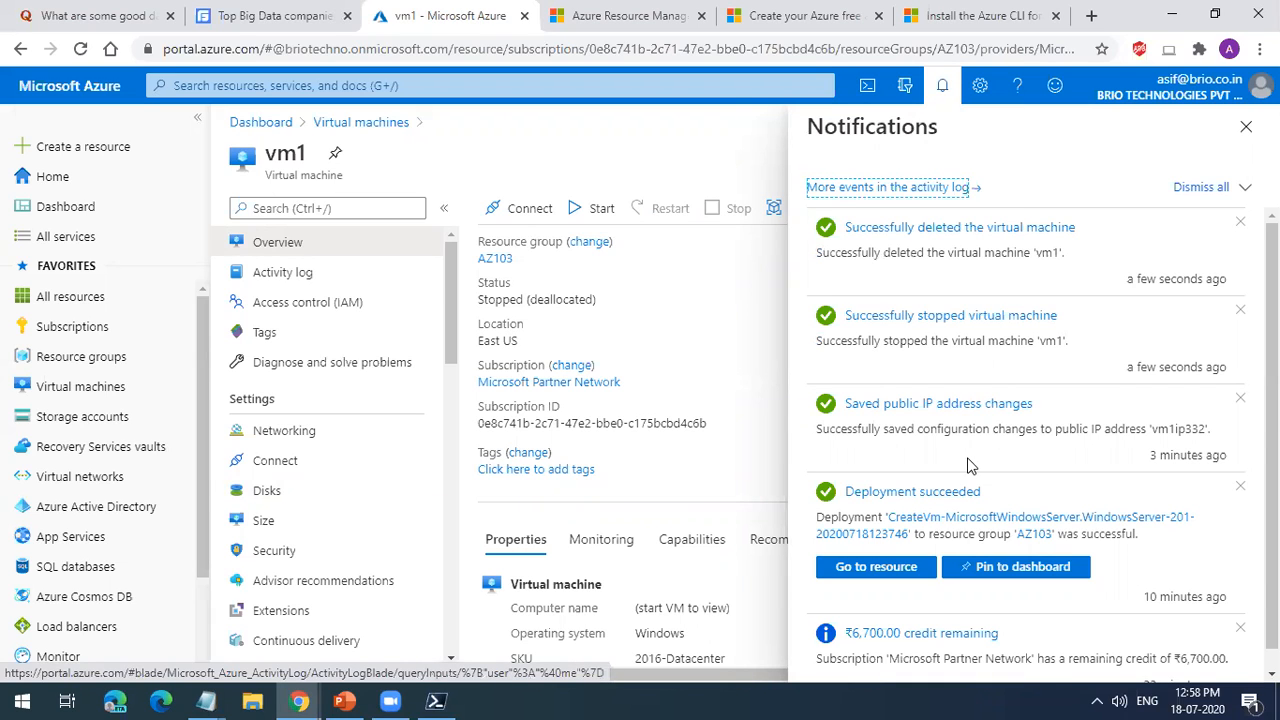
Step: Start creating a new virtual machine and assign it to the AZ103 resource group
left_click(117, 385)
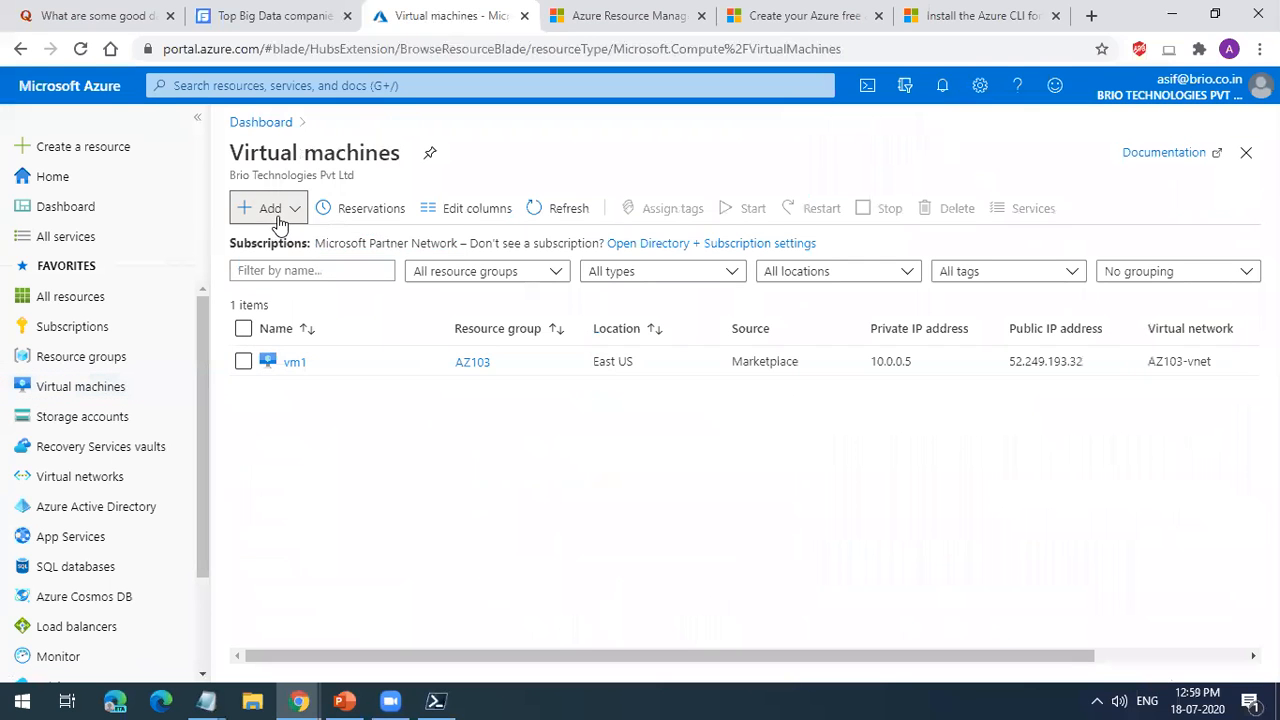
left_click(276, 212)
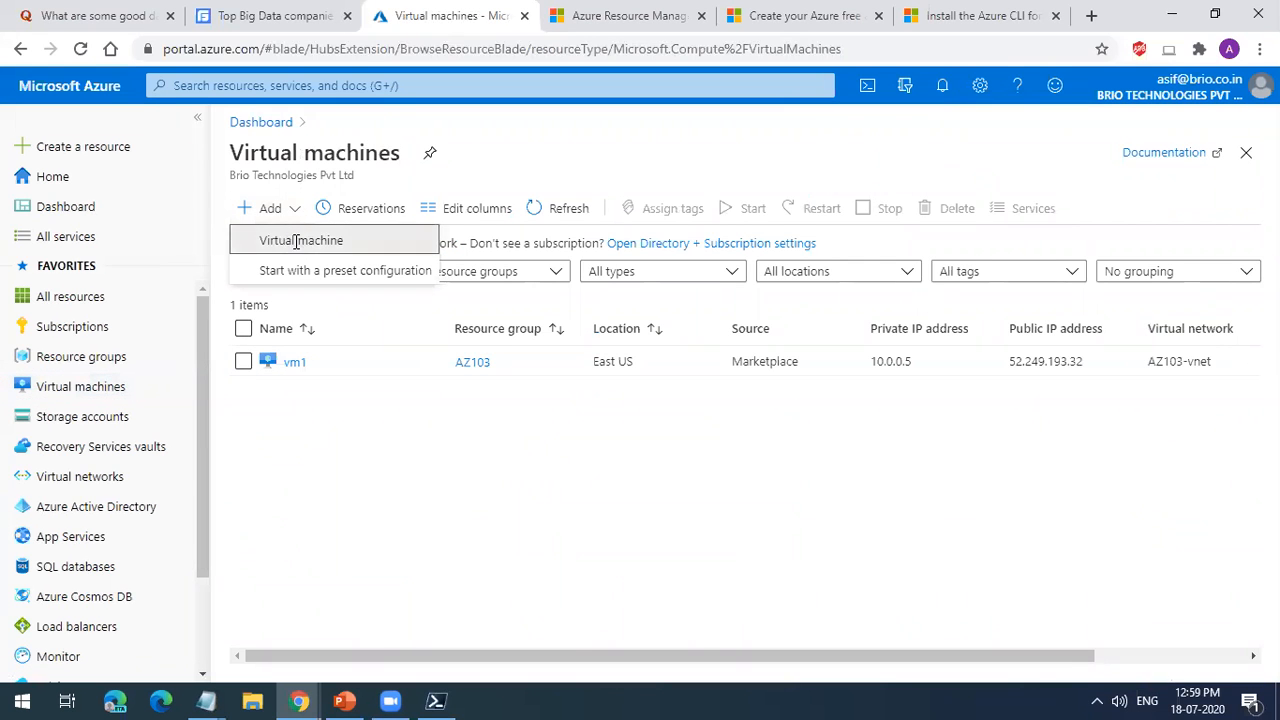
left_click(297, 243)
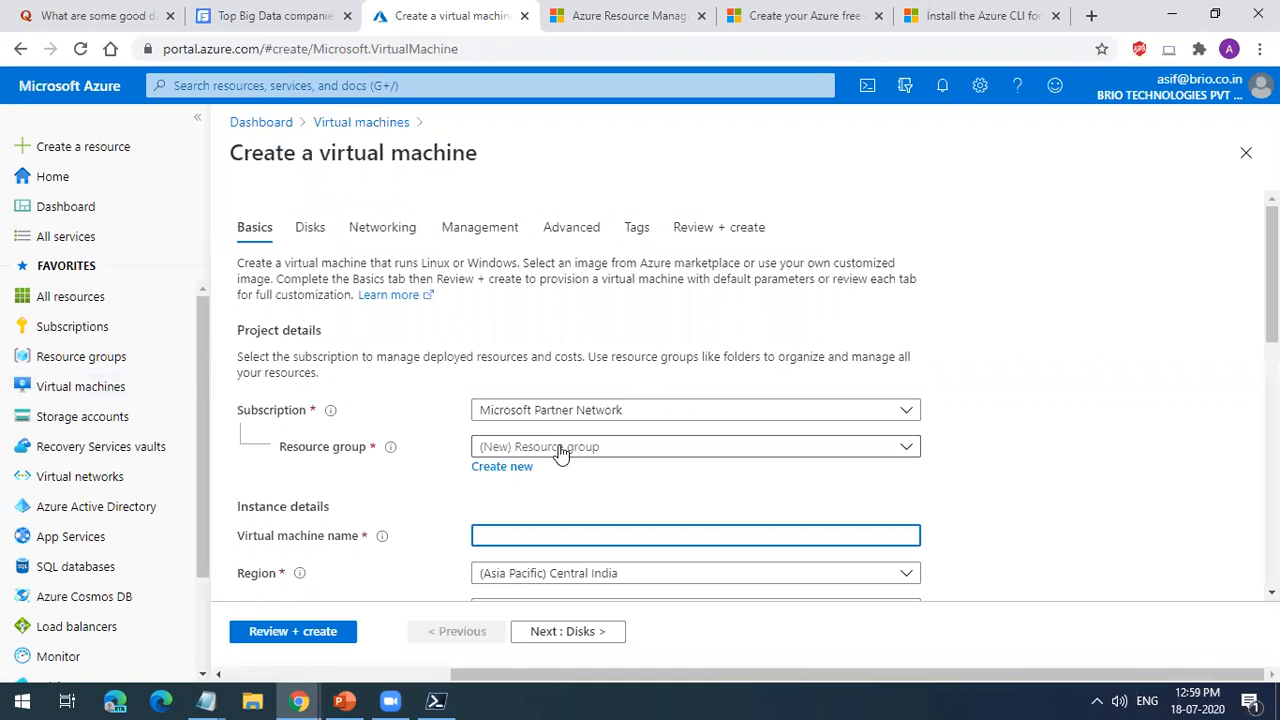
left_click(560, 452)
left_click(503, 240)
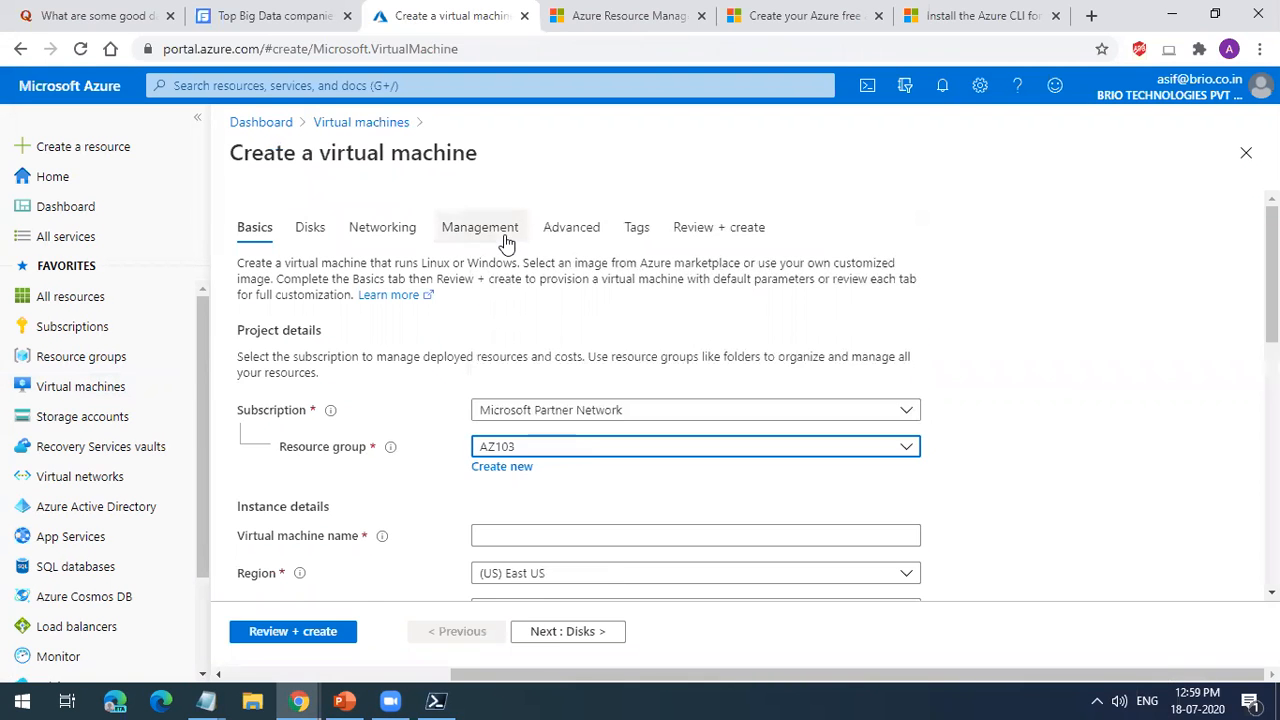
Step: Name the new virtual machine vm2 in the instance details
scroll(591, 483, "down", 2)
left_click(514, 349)
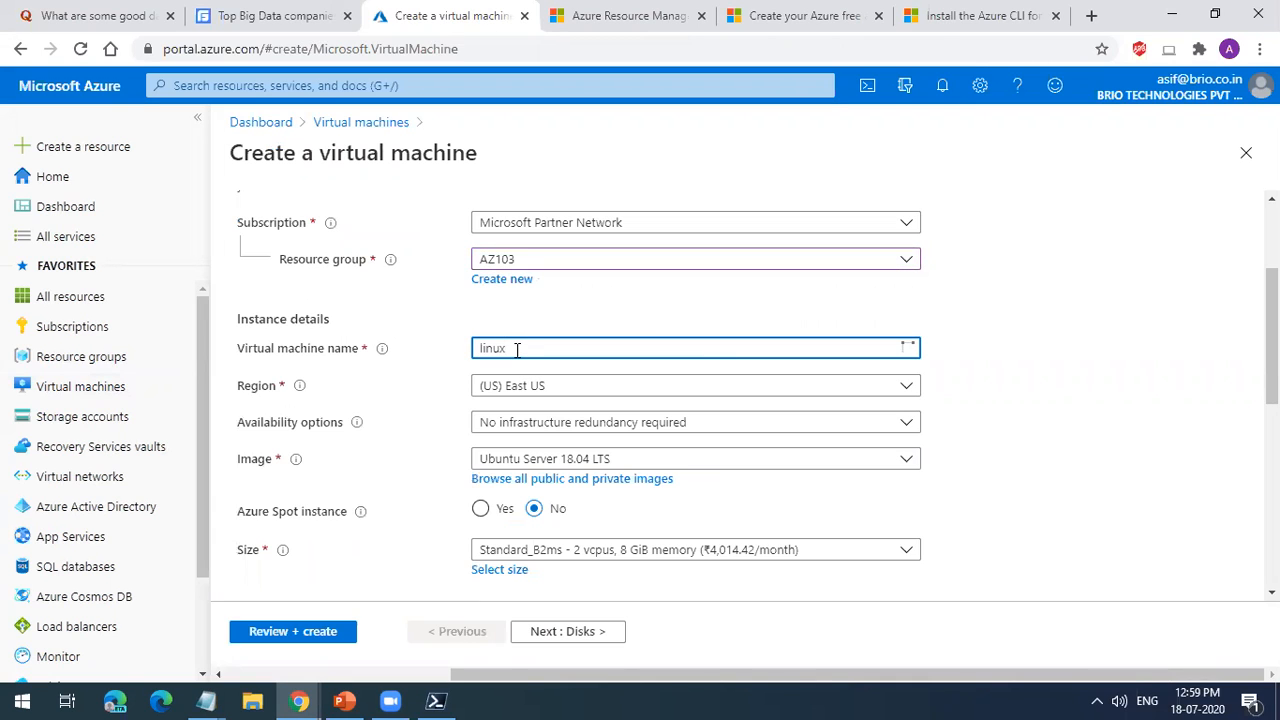
type("linuxvm1")
double_click(754, 359)
type("vm2")
left_click(1147, 405)
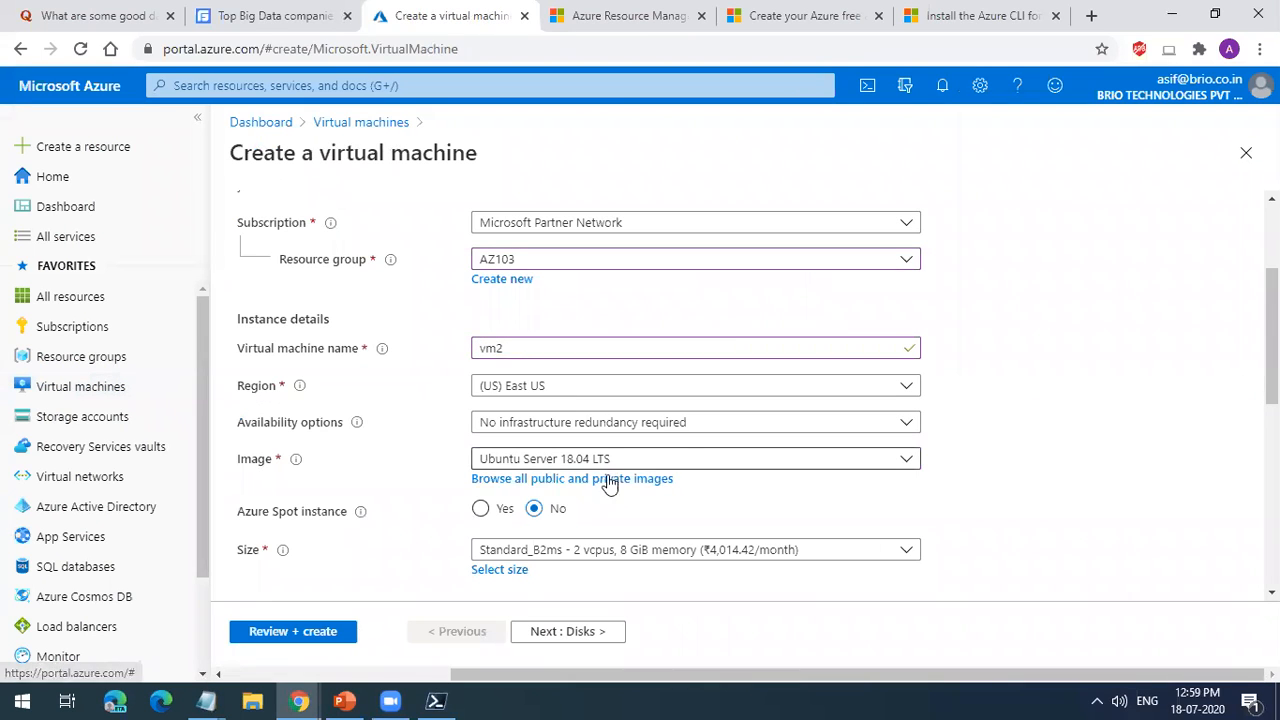
Step: Choose B1ms from the full list of VM sizes as the size of vm2
left_click(569, 555)
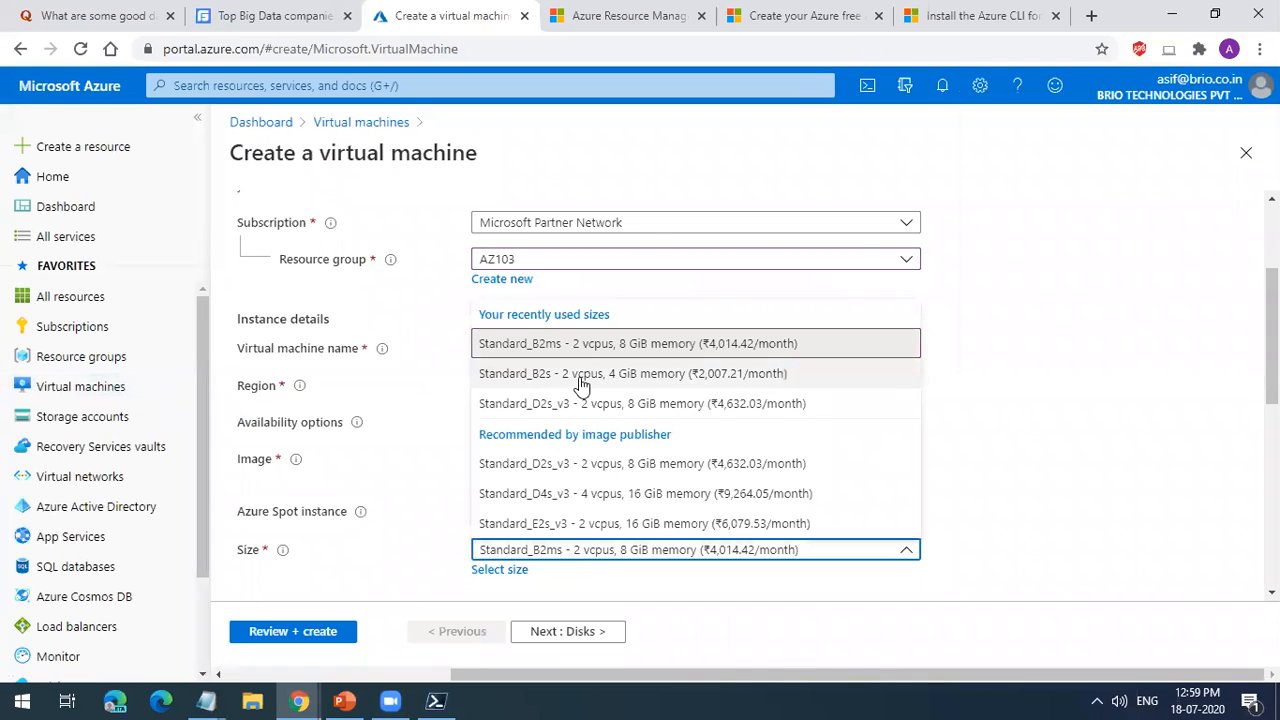
left_click(499, 569)
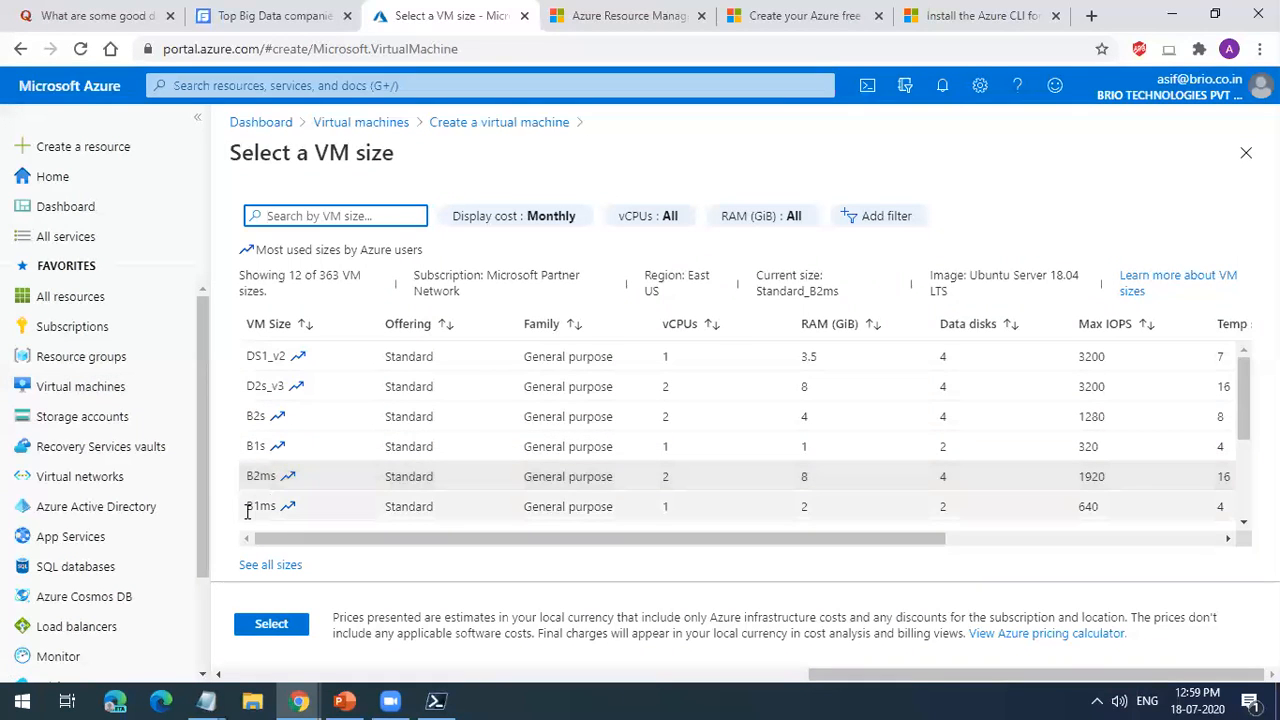
left_click(248, 505)
left_click(255, 627)
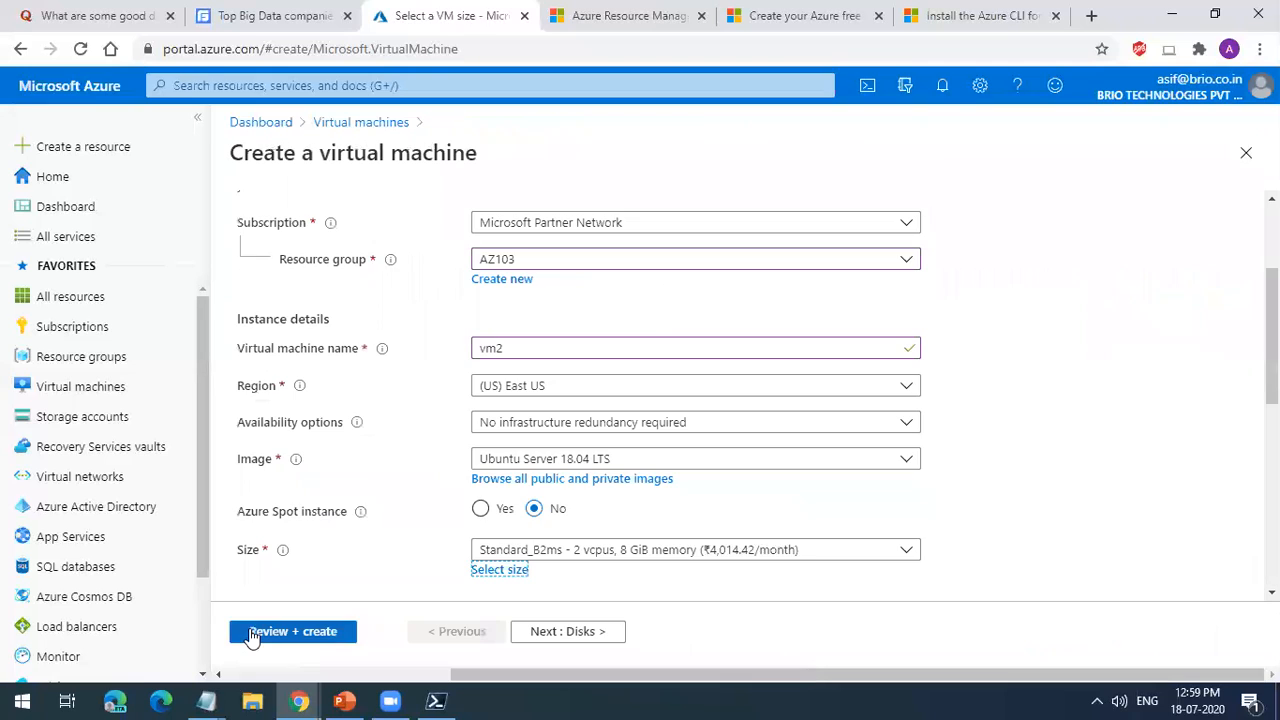
Step: Set vm2's administrator authentication type to Password and the username to vm2admin
scroll(610, 475, "down", 3)
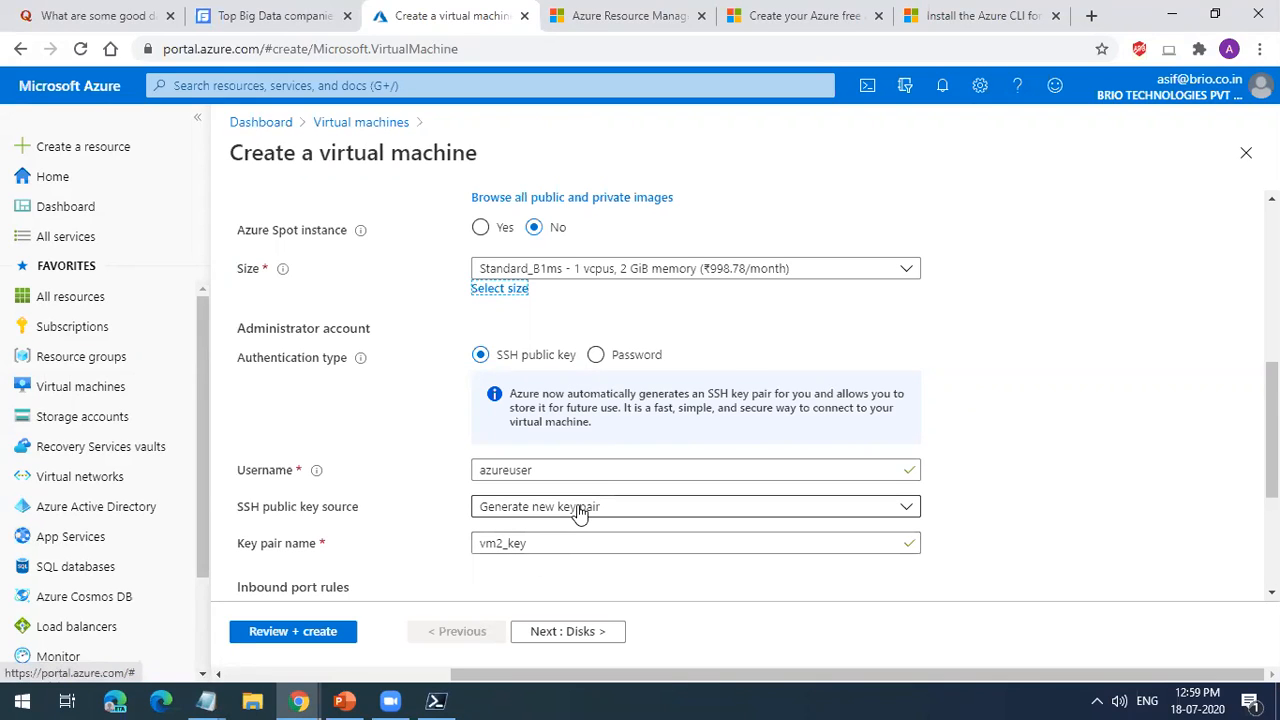
left_click(603, 362)
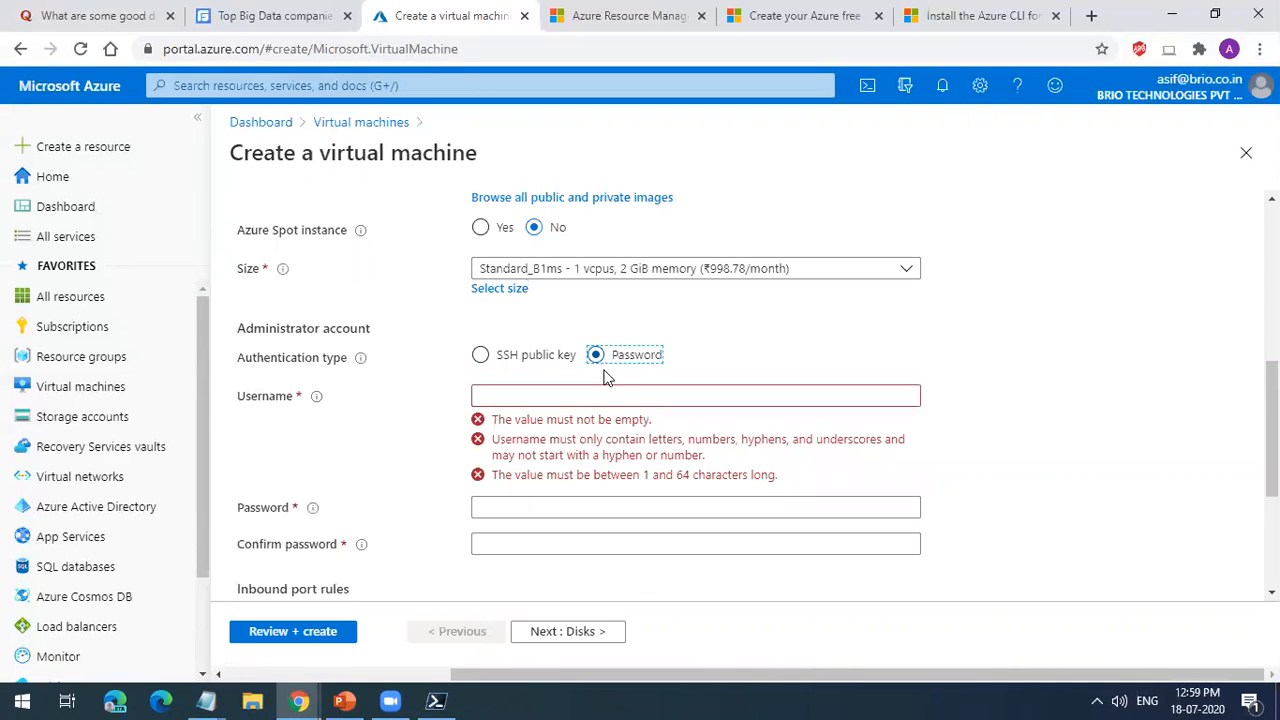
left_click(537, 358)
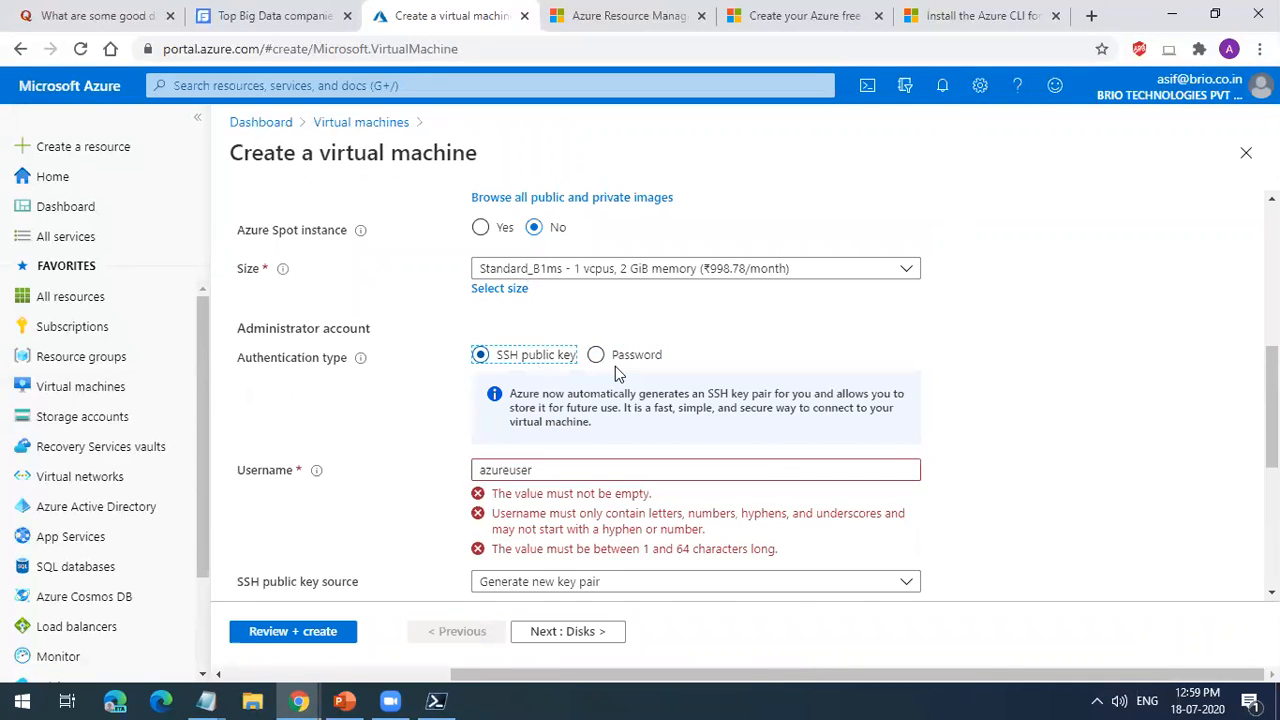
left_click(624, 366)
left_click(599, 394)
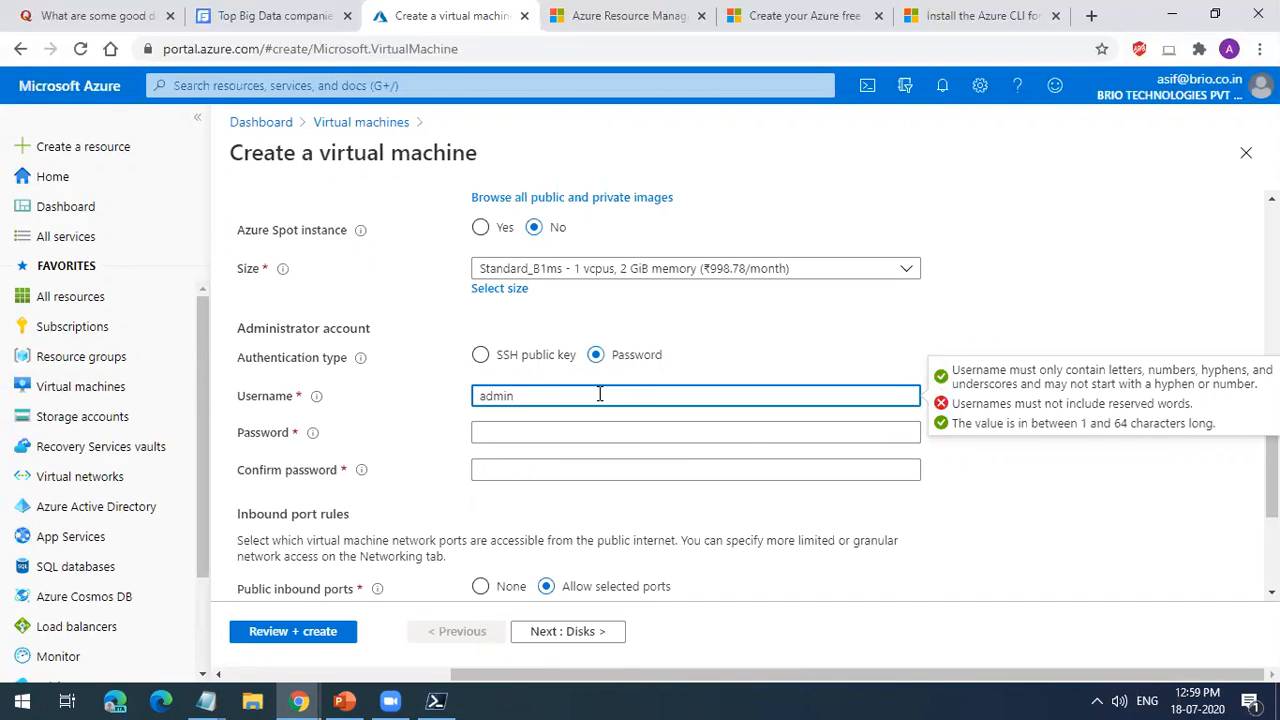
left_click(483, 395)
type("vm2")
Step: Enter the administrator account password for vm2 and repeat it in the confirmation field
left_click(513, 428)
type("Pa")
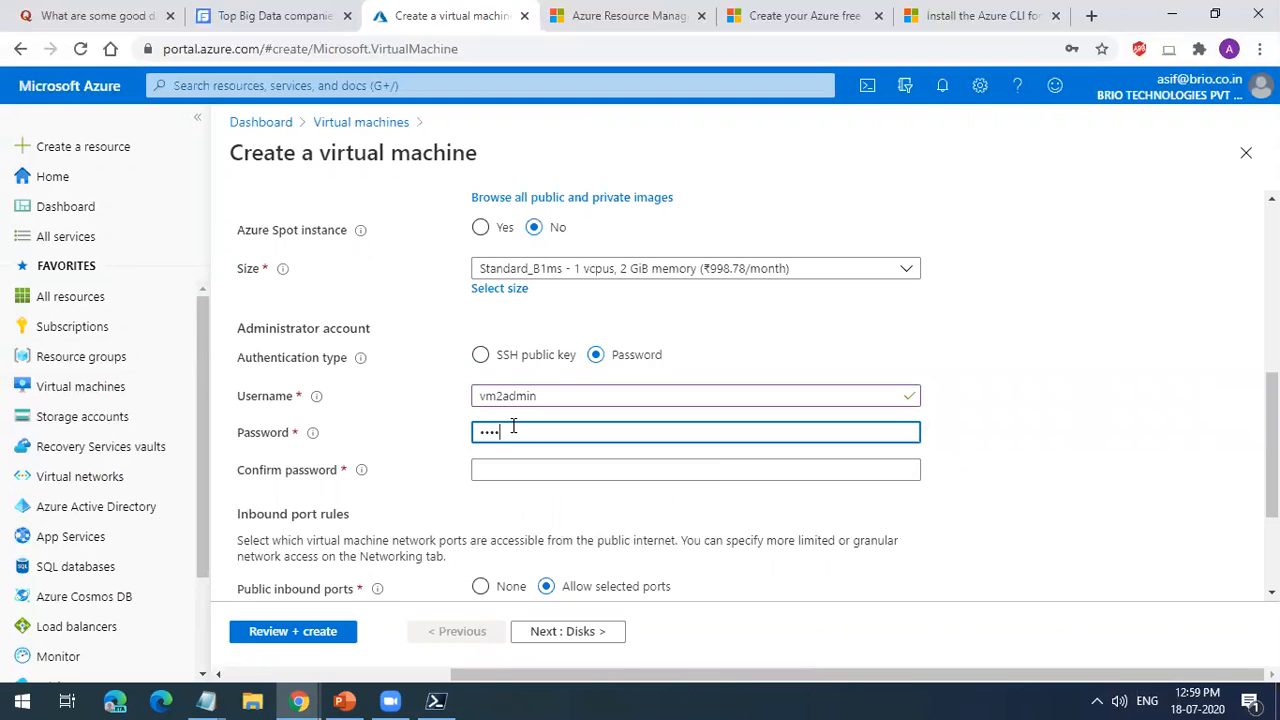
key("Tab")
type("•••")
key("BackSpace")
key("BackSpace")
key("BackSpace")
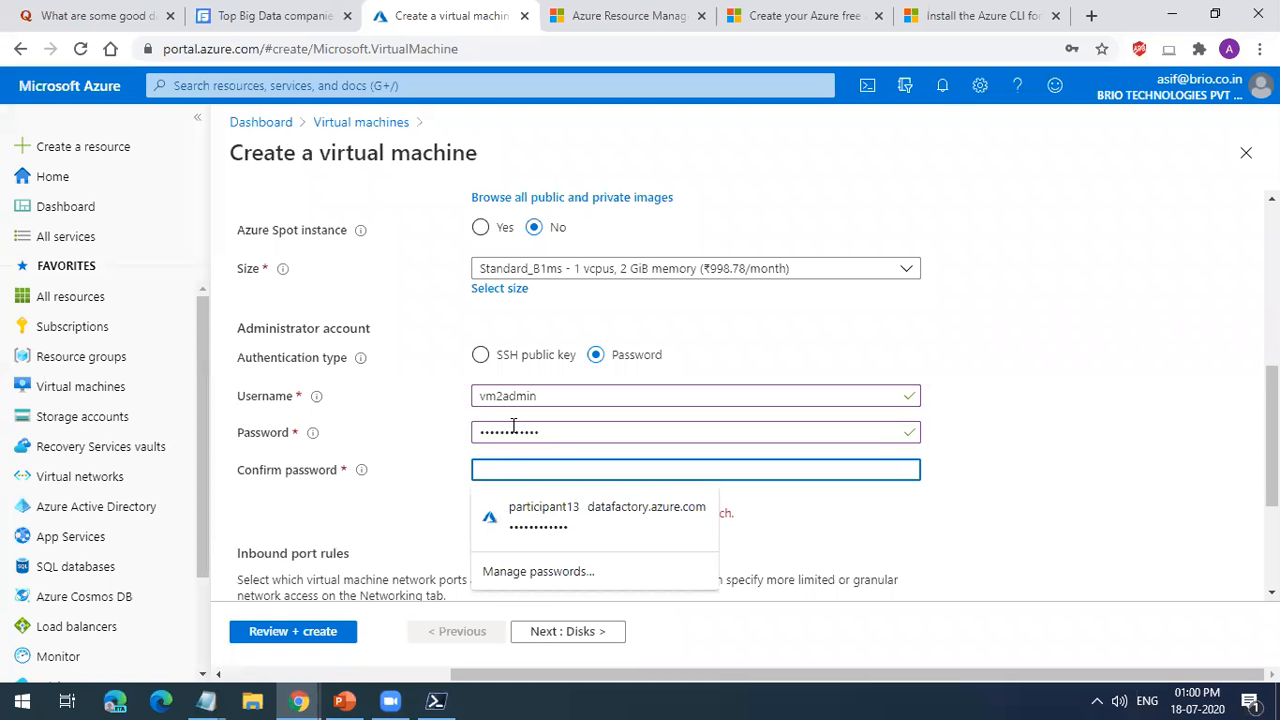
type("•••")
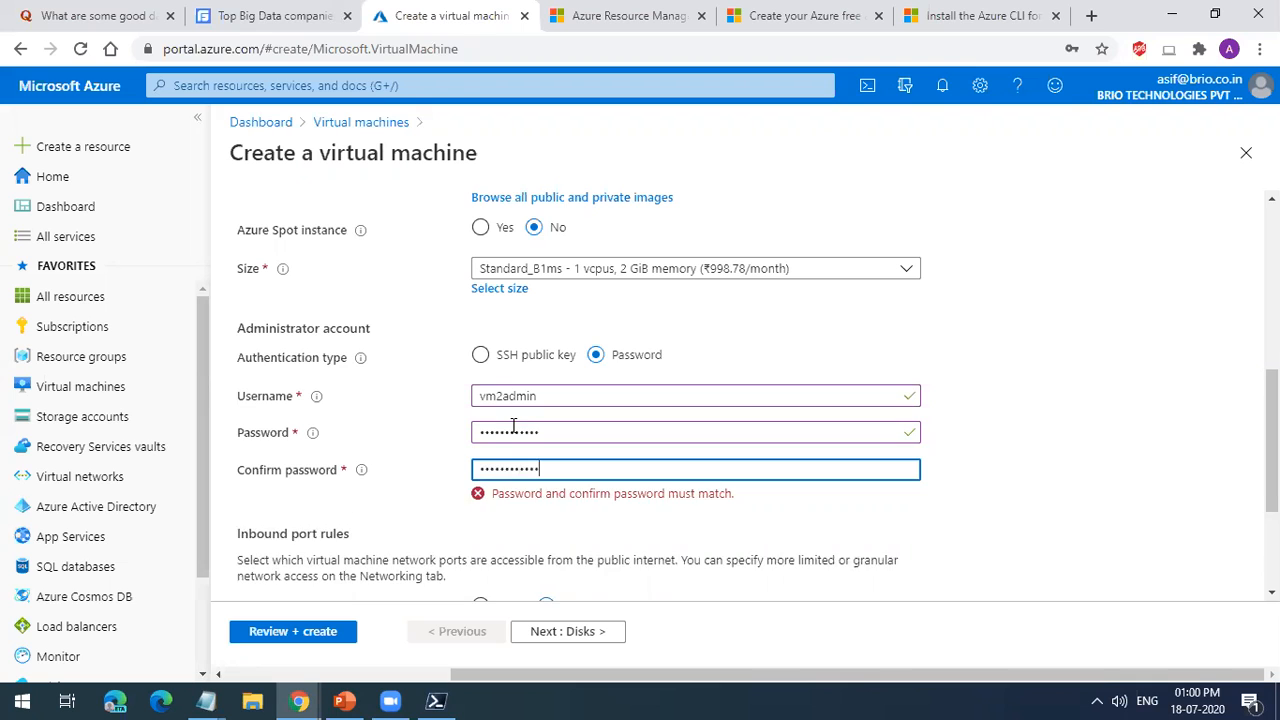
Step: Review vm2's size, administrator account and inbound port rules on the basics page
scroll(570, 486, "down", 2)
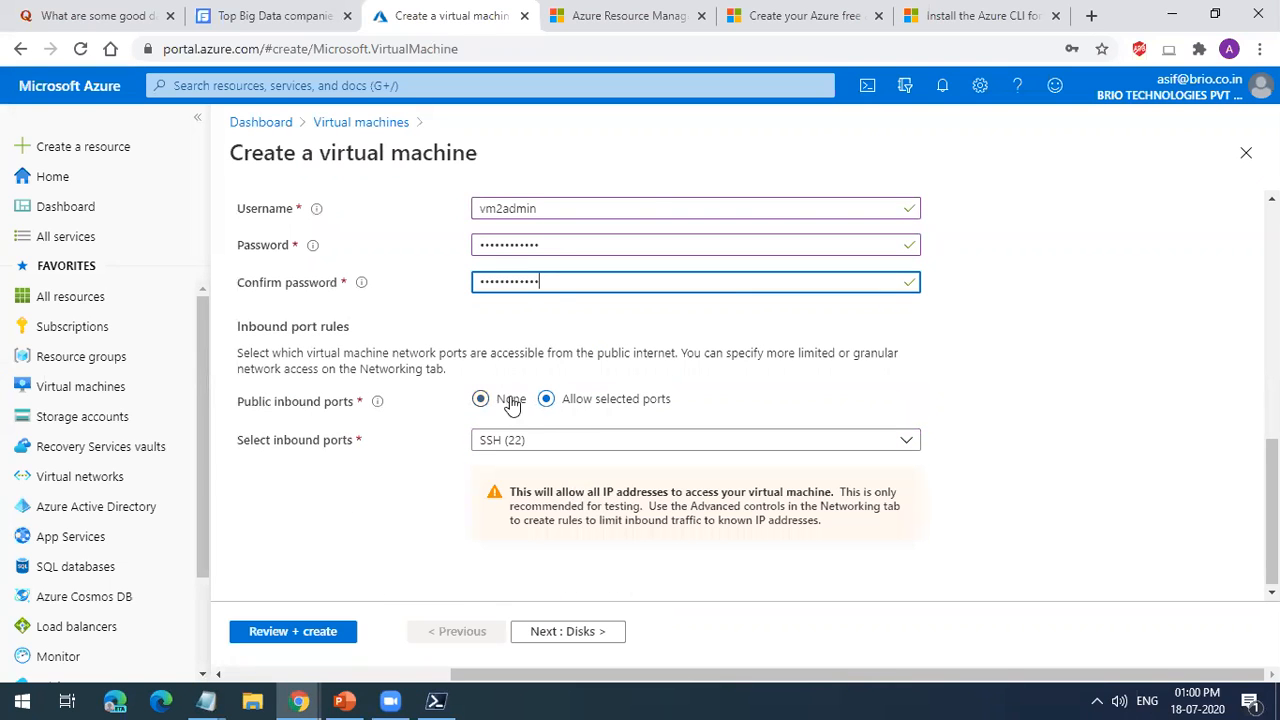
scroll(545, 435, "up", 2)
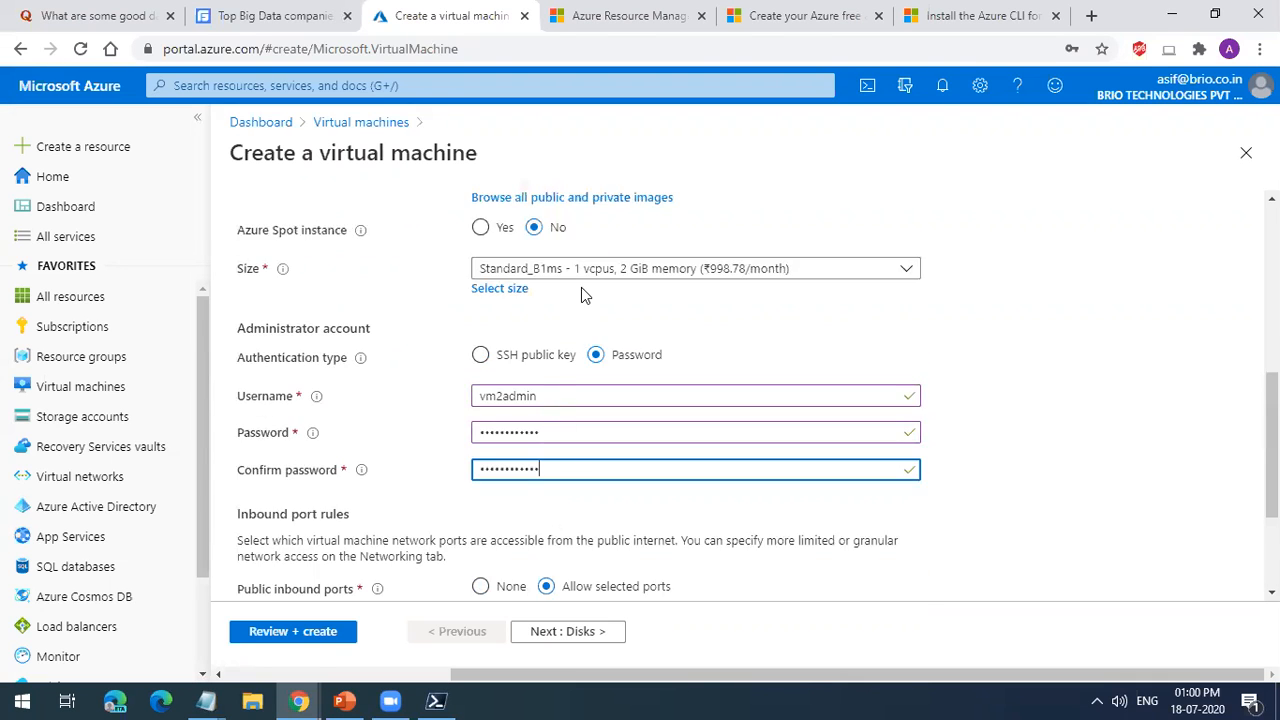
scroll(583, 291, "up", 2)
scroll(600, 415, "down", 3)
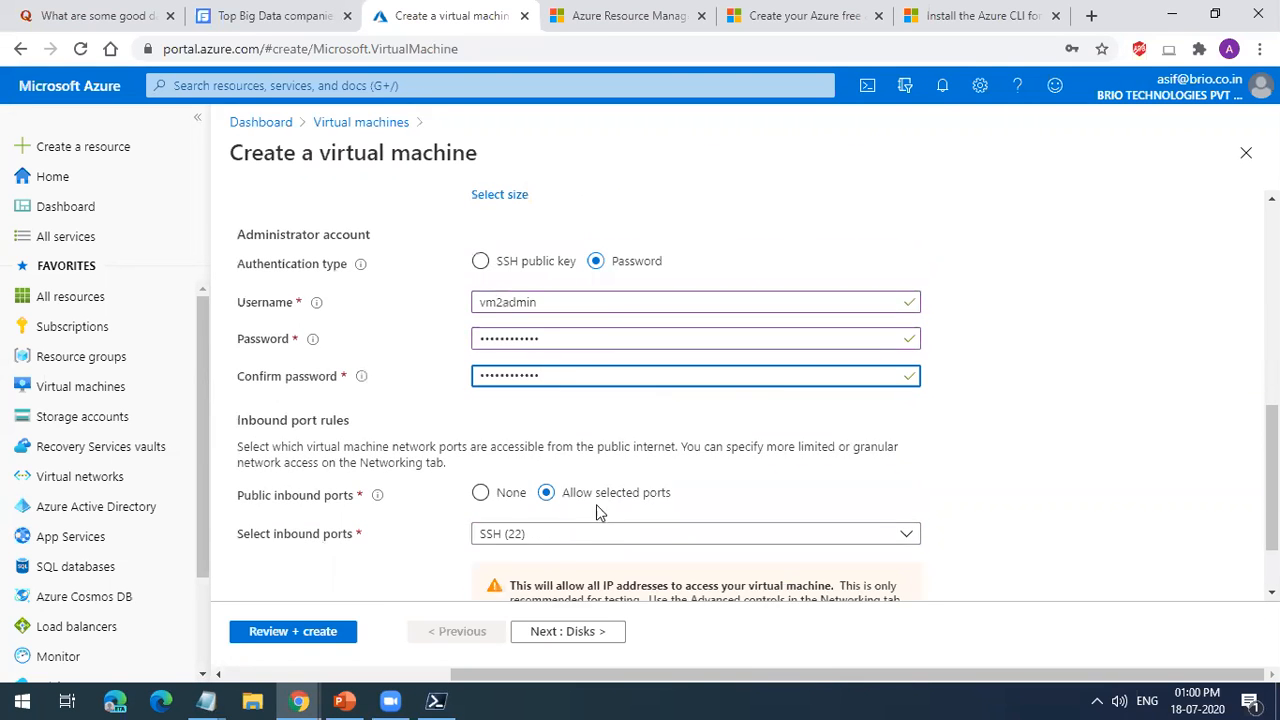
scroll(525, 544, "down", 1)
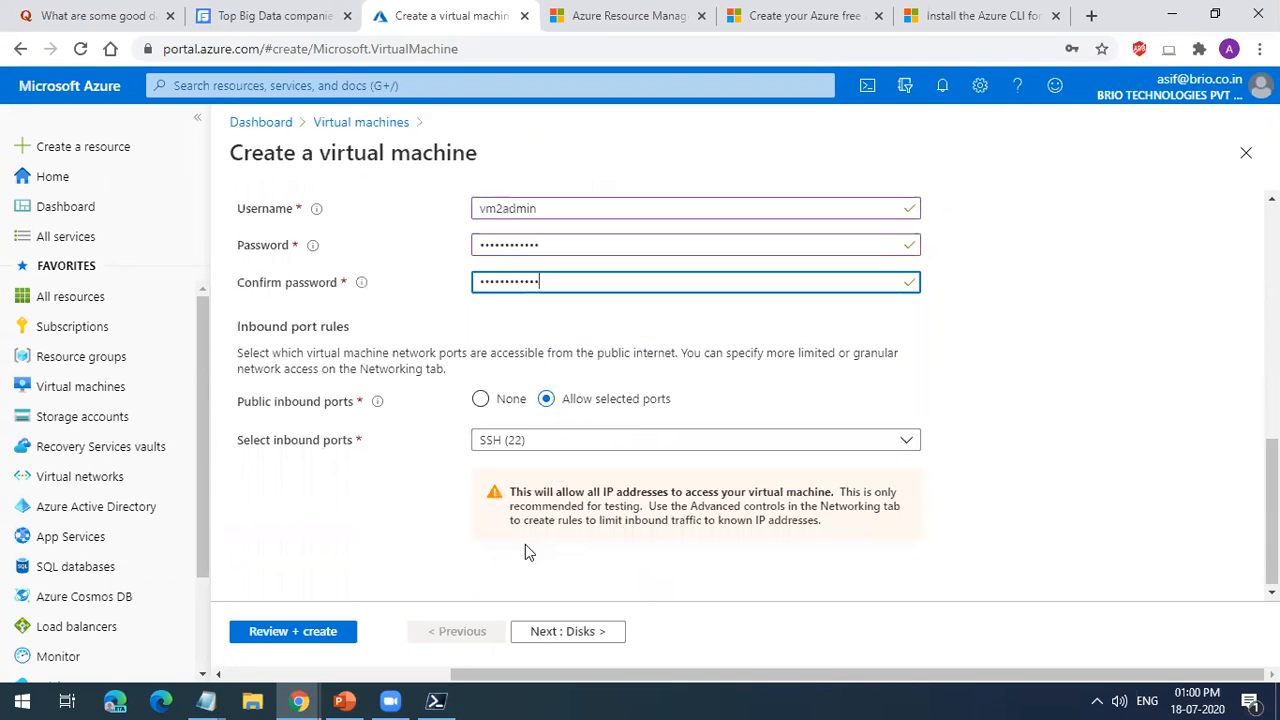
Step: Set vm2's OS disk type to Standard HDD and continue to the networking settings
left_click(578, 632)
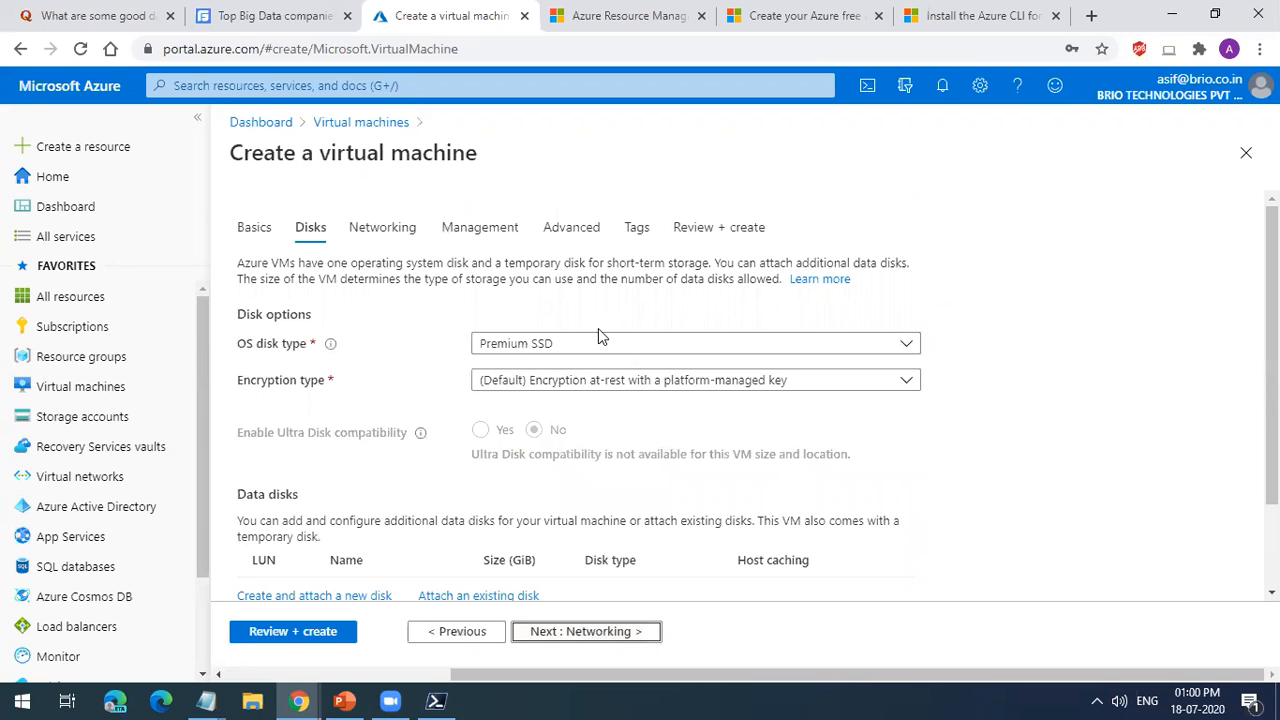
left_click(585, 346)
left_click(563, 371)
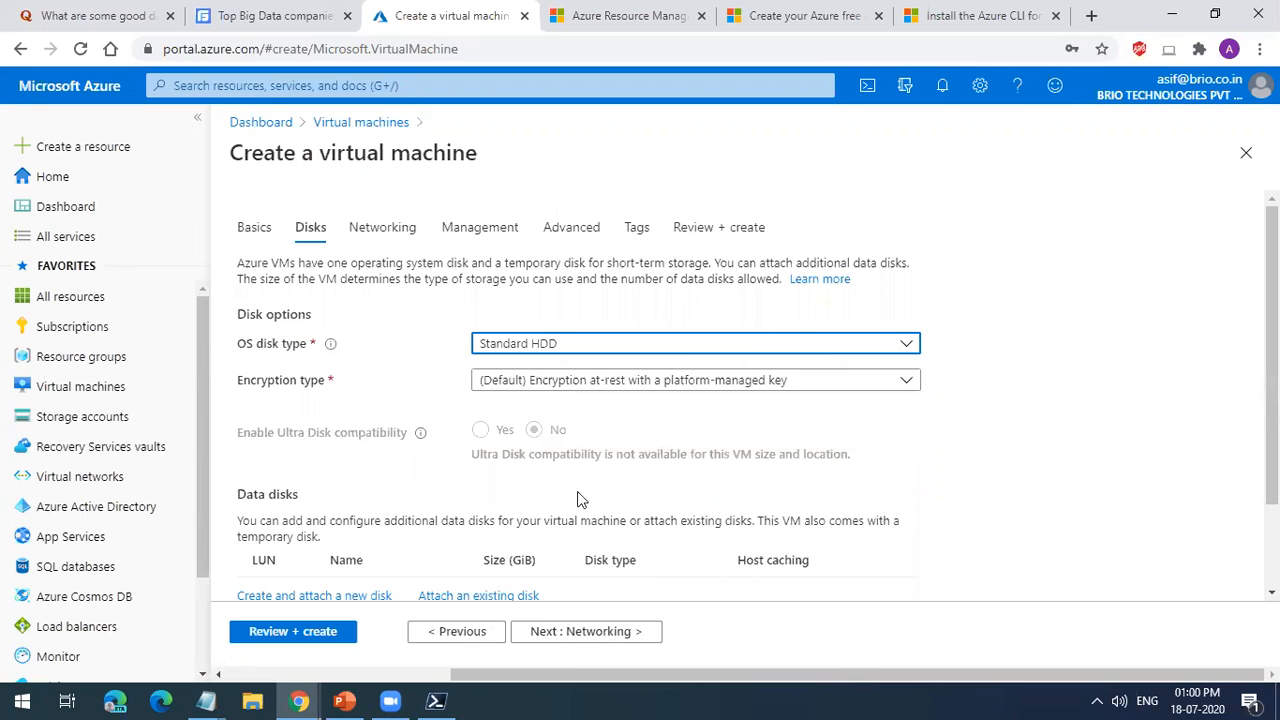
left_click(589, 632)
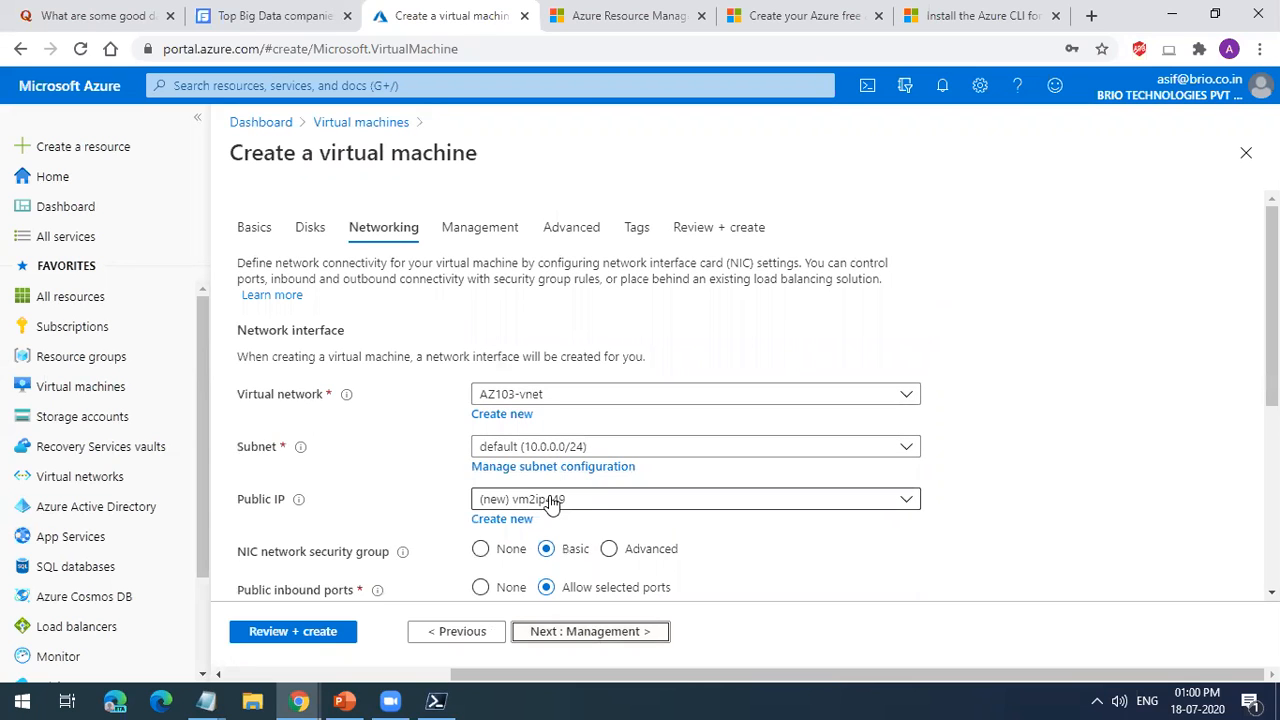
Step: Try None as vm2's public IP, then restore the new public IP vm2ip449
scroll(665, 470, "down", 2)
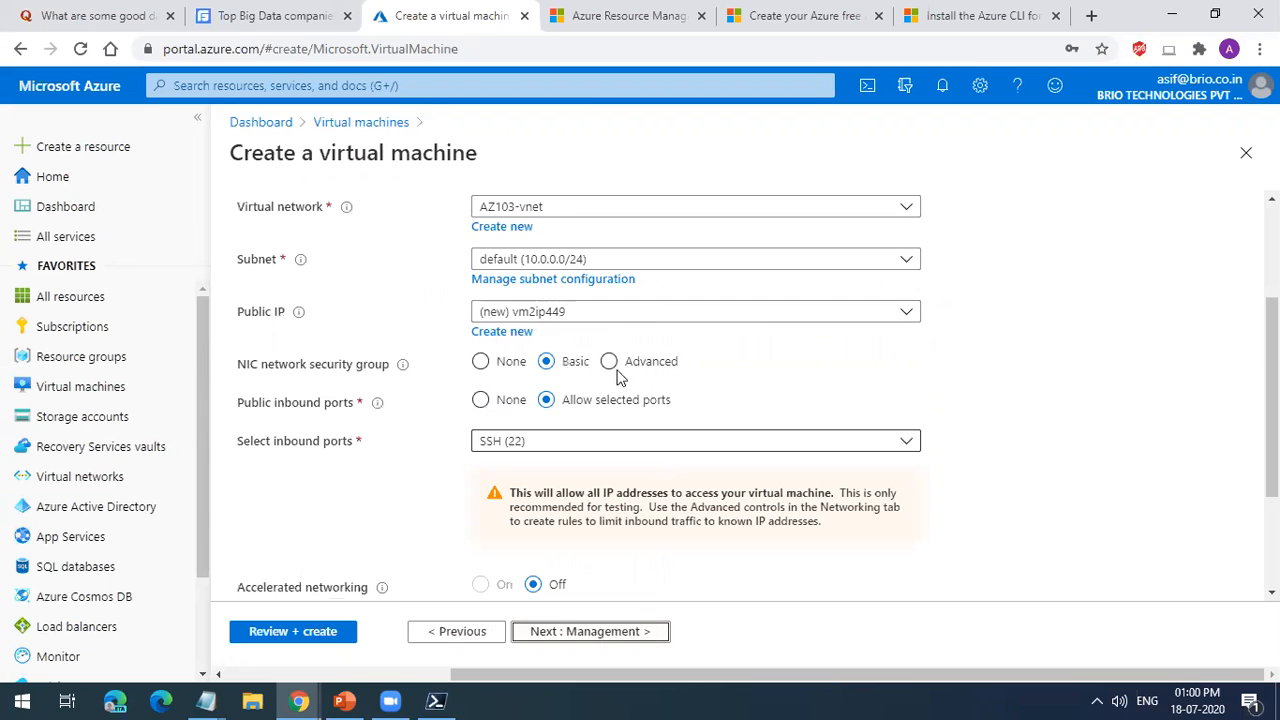
left_click(735, 318)
left_click(697, 372)
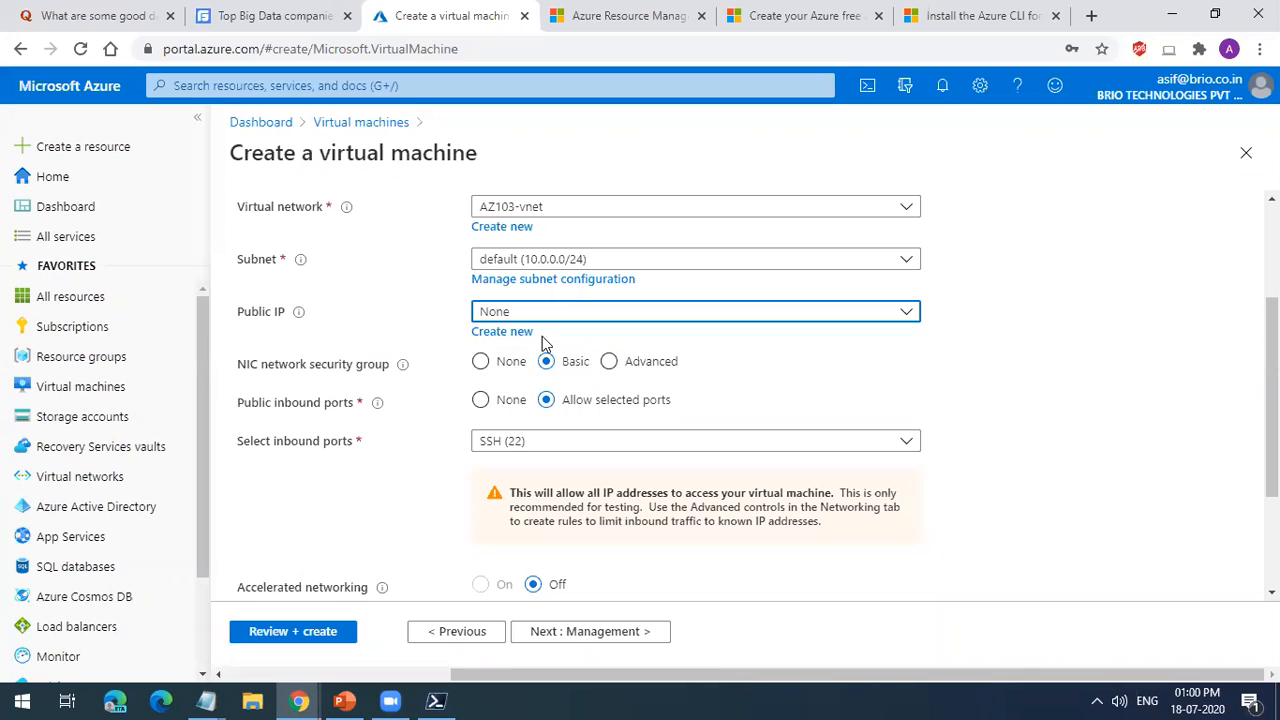
left_click(548, 318)
left_click(546, 337)
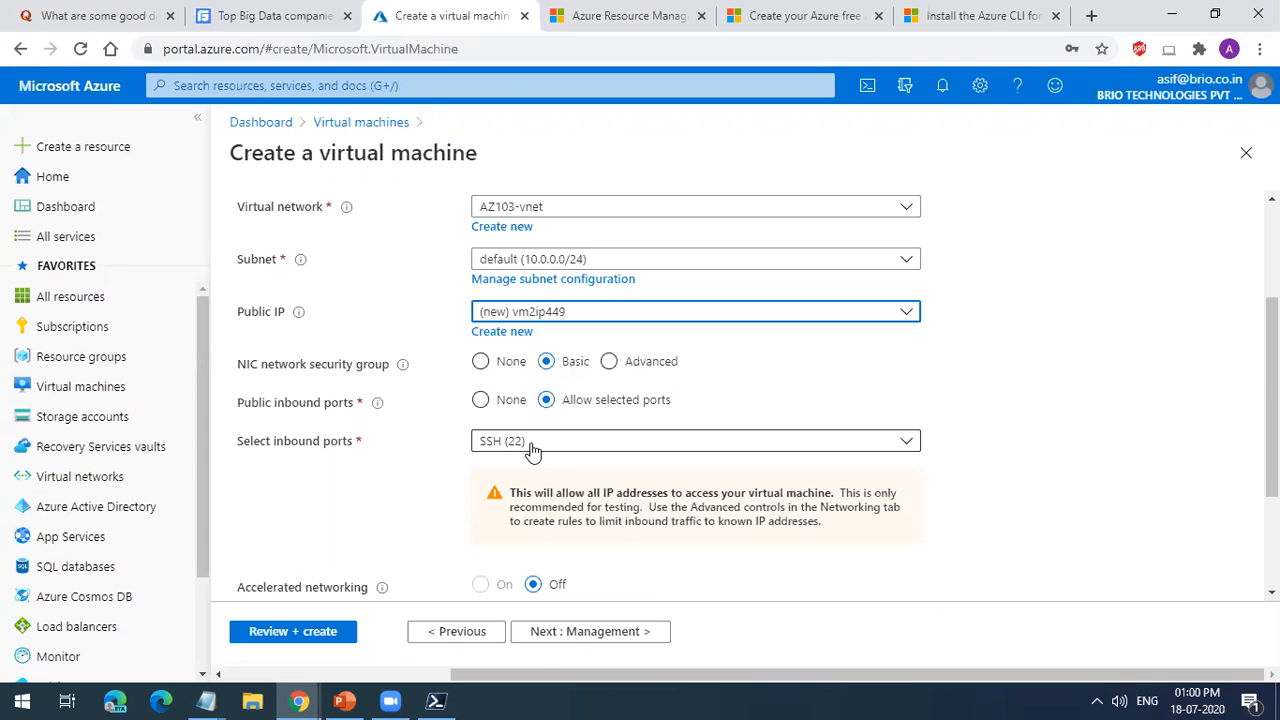
Step: Leave vm2's management, advanced and tags settings at their defaults and create the VM from the final review
left_click(590, 640)
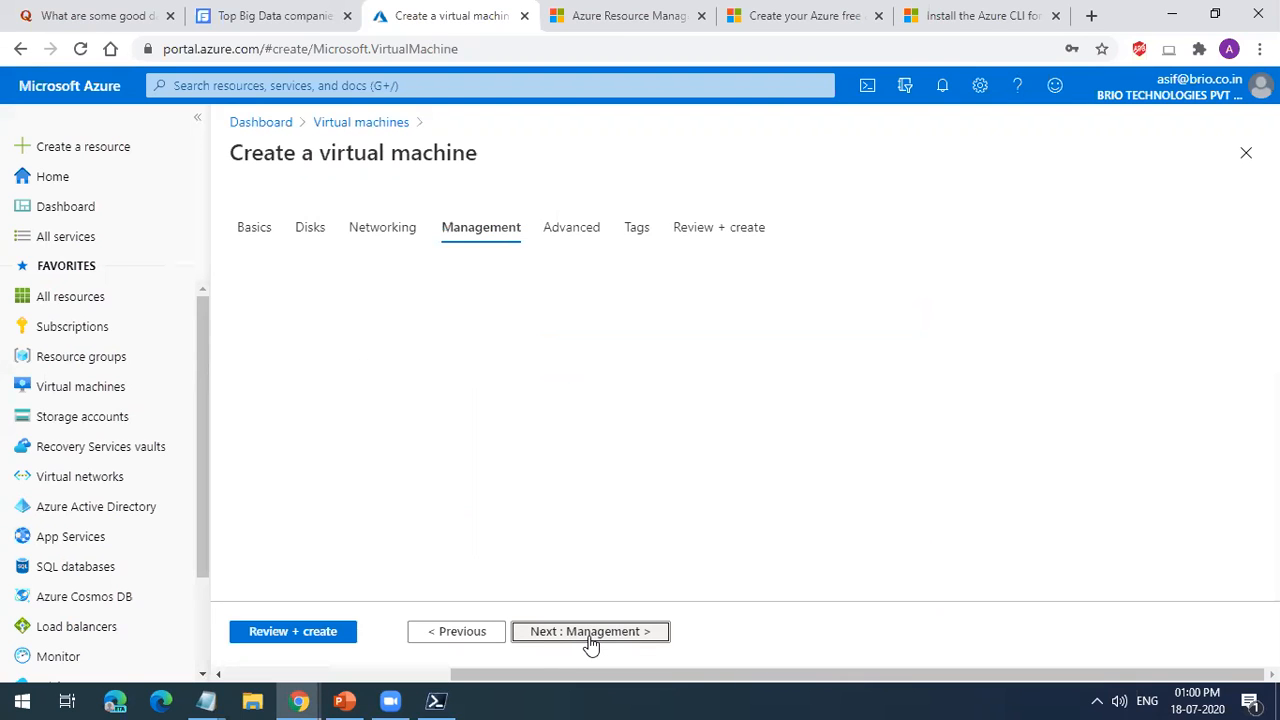
left_click(590, 640)
left_click(591, 642)
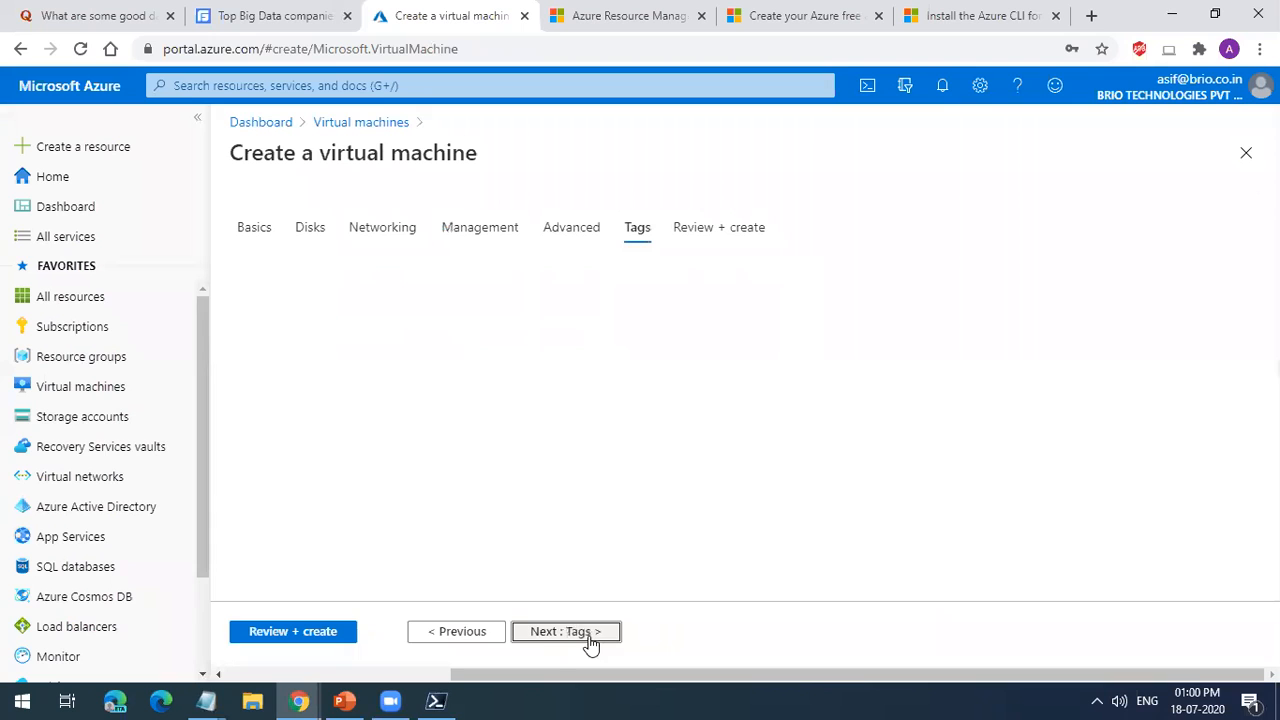
left_click(480, 633)
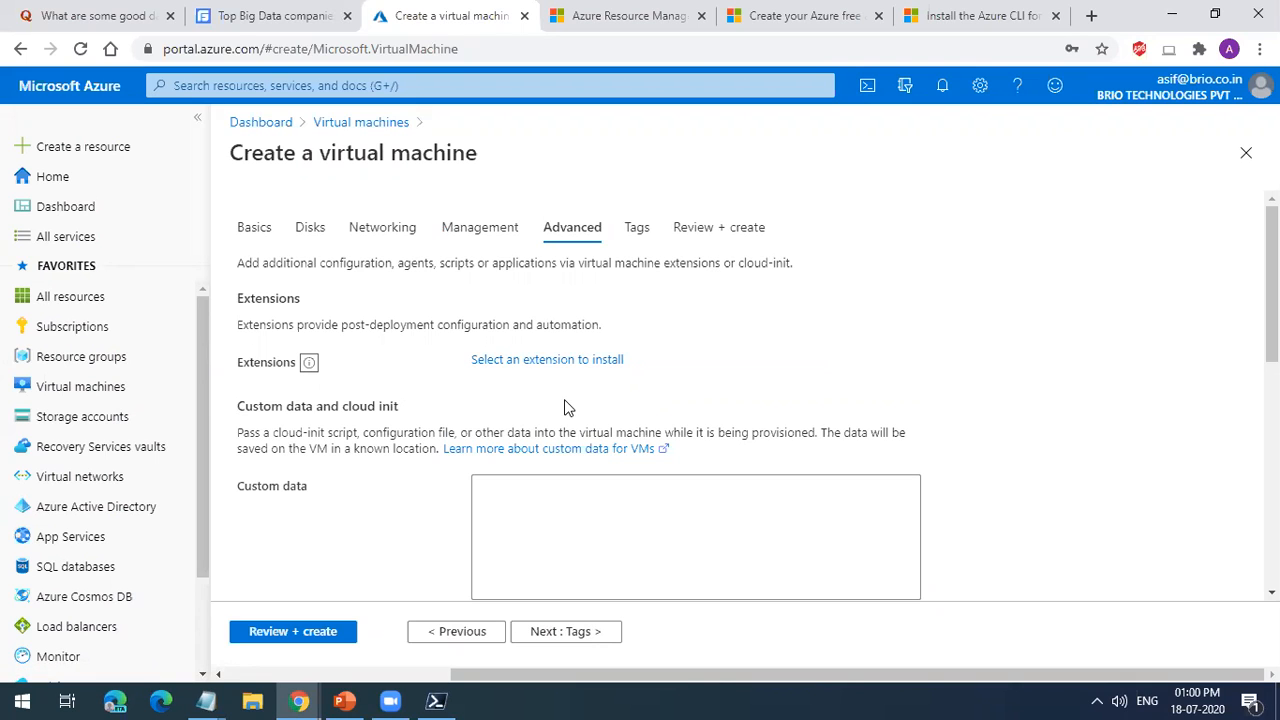
left_click(580, 636)
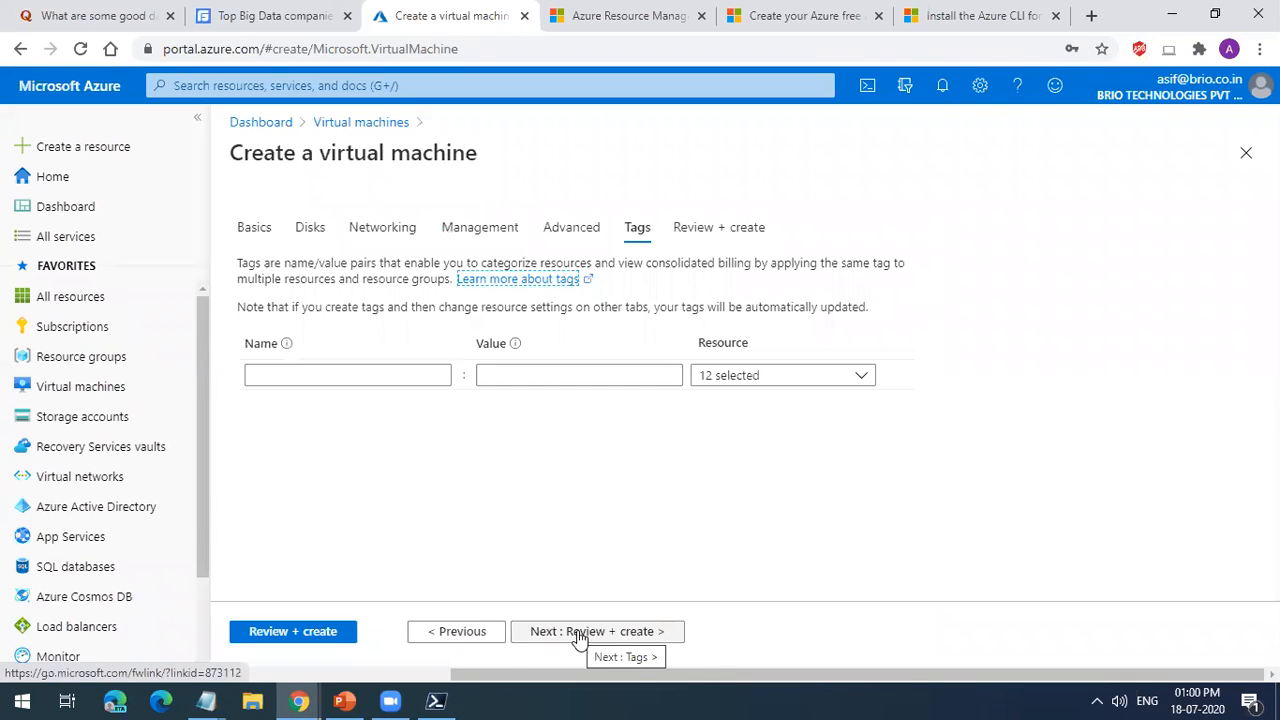
left_click(580, 631)
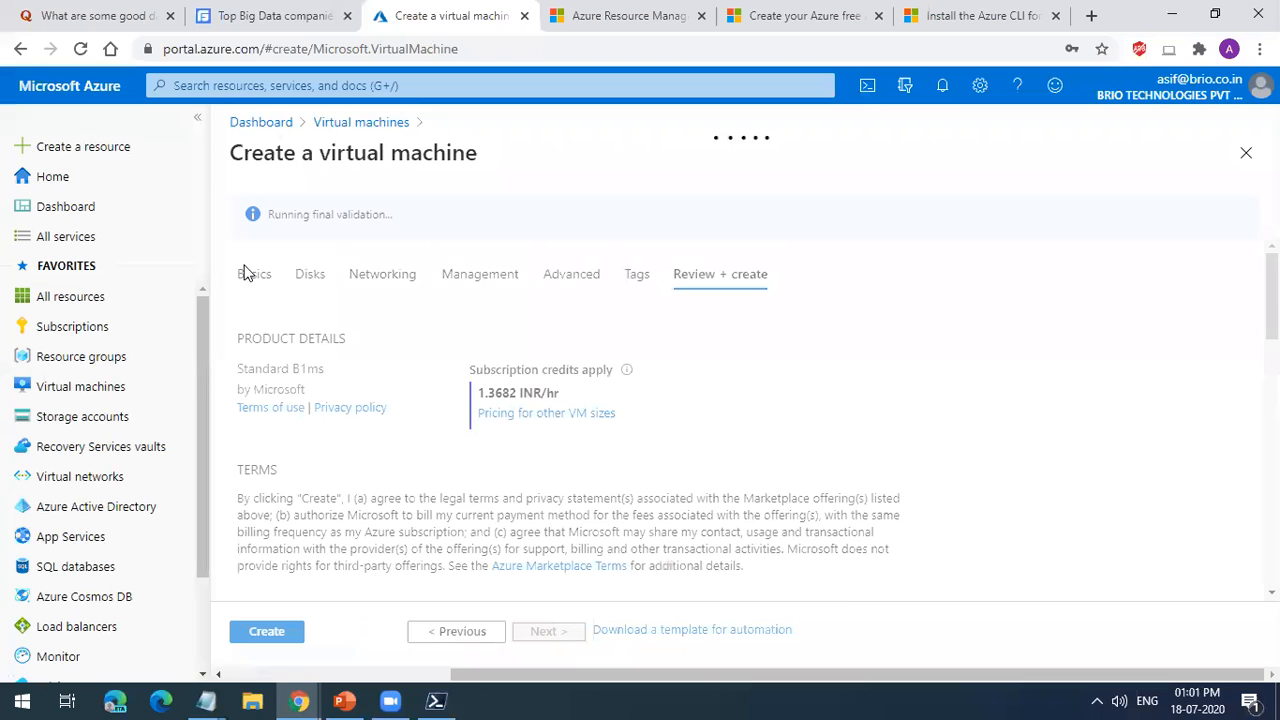
left_click_drag(480, 396, 553, 396)
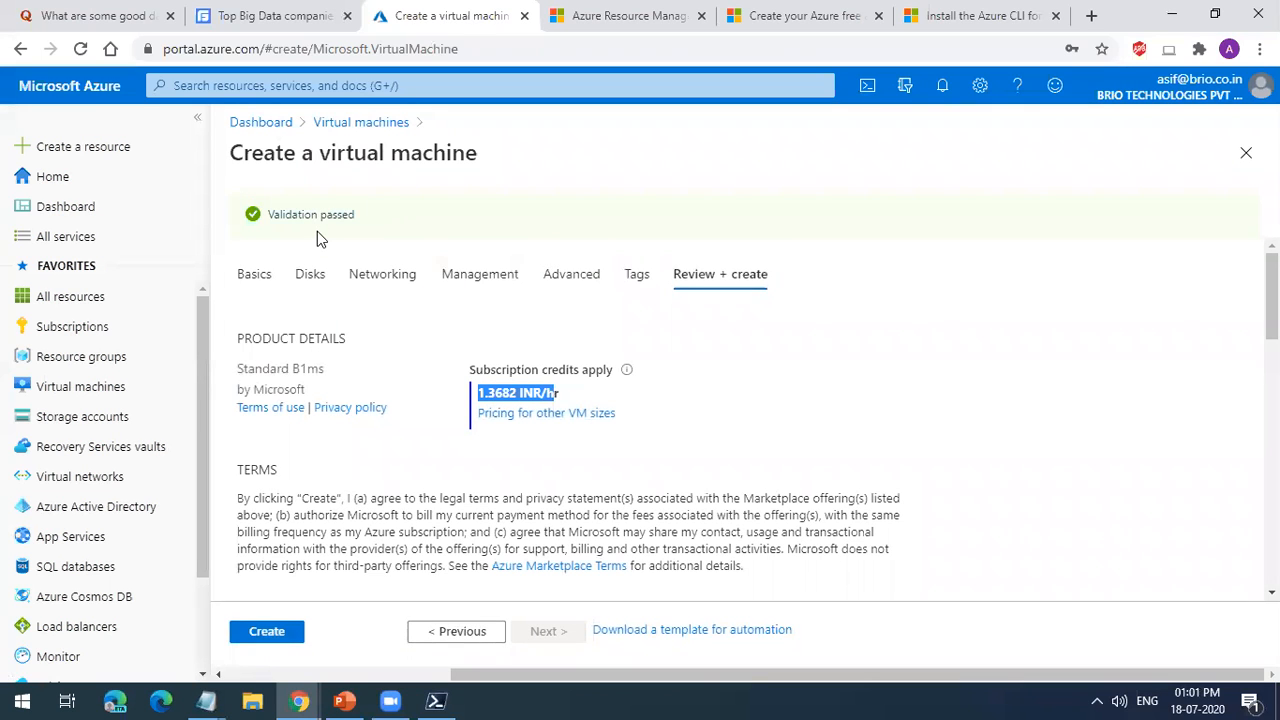
left_click(267, 631)
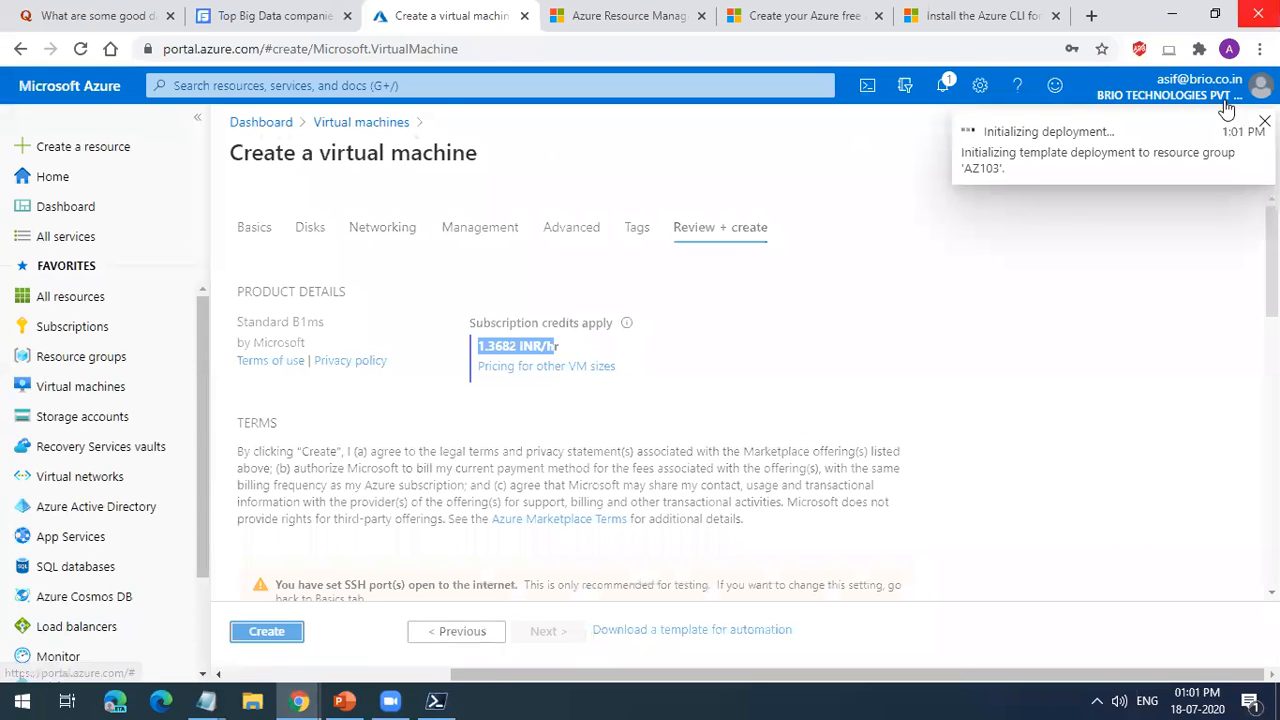
Step: Open the list of virtual machines and refresh it to look for vm2
left_click(147, 400)
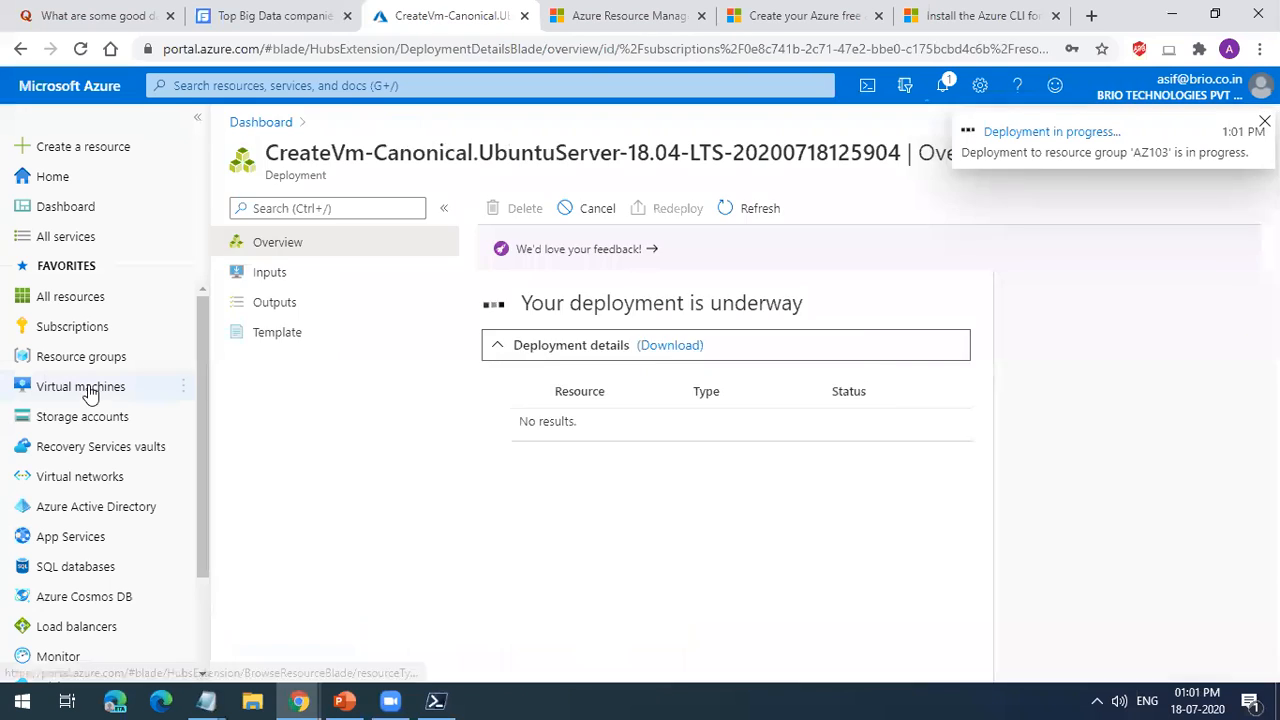
left_click(89, 387)
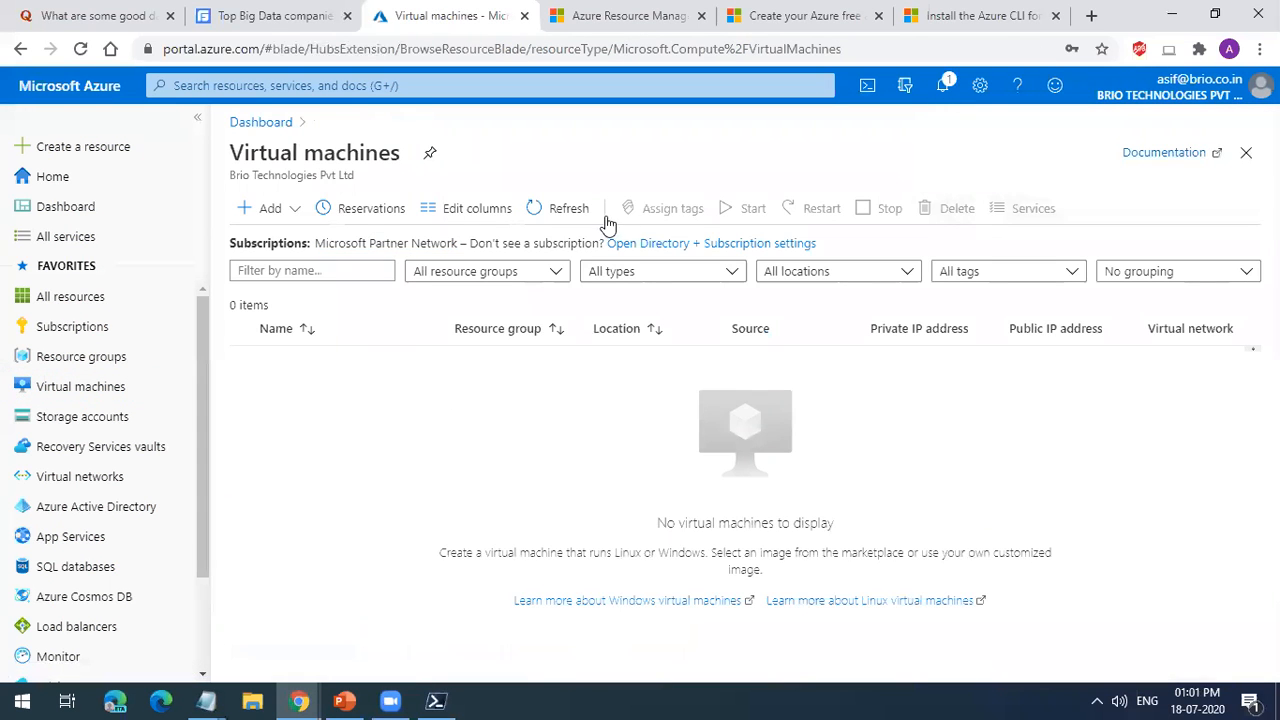
left_click(568, 209)
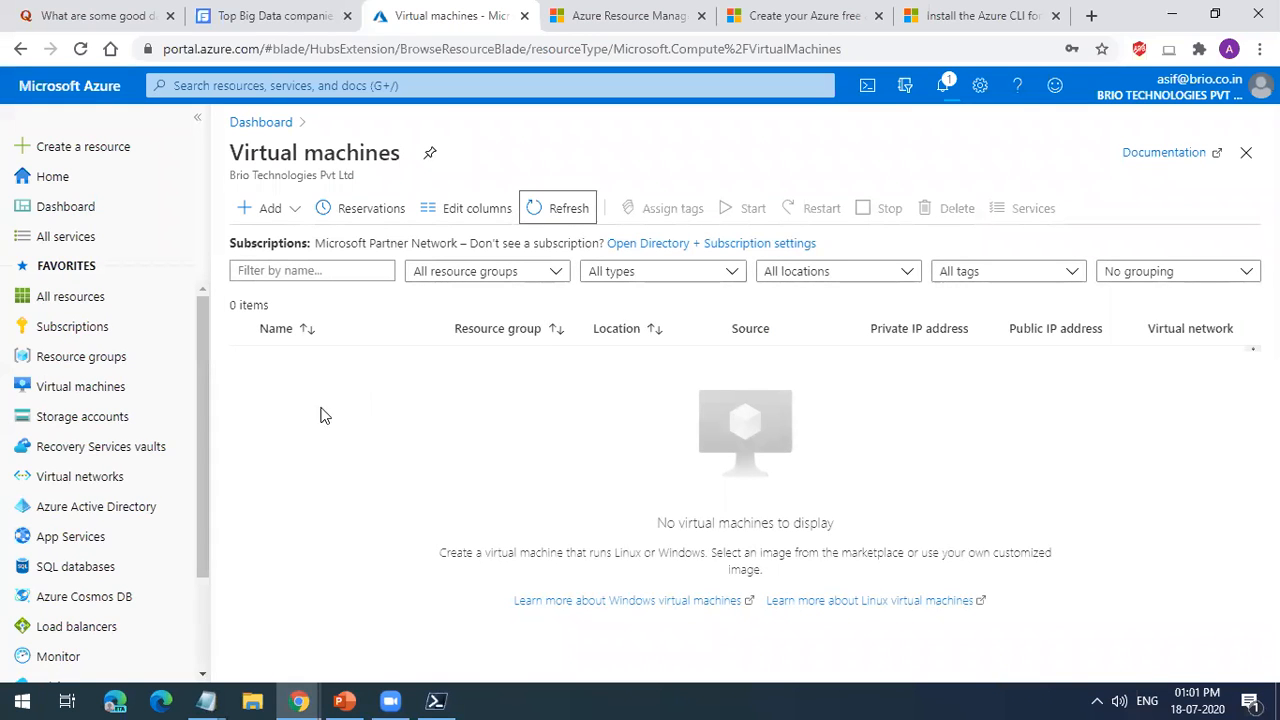
Step: Open the activity log from the notifications and examine the JSON details of the Delete Virtual Machine event
left_click(945, 82)
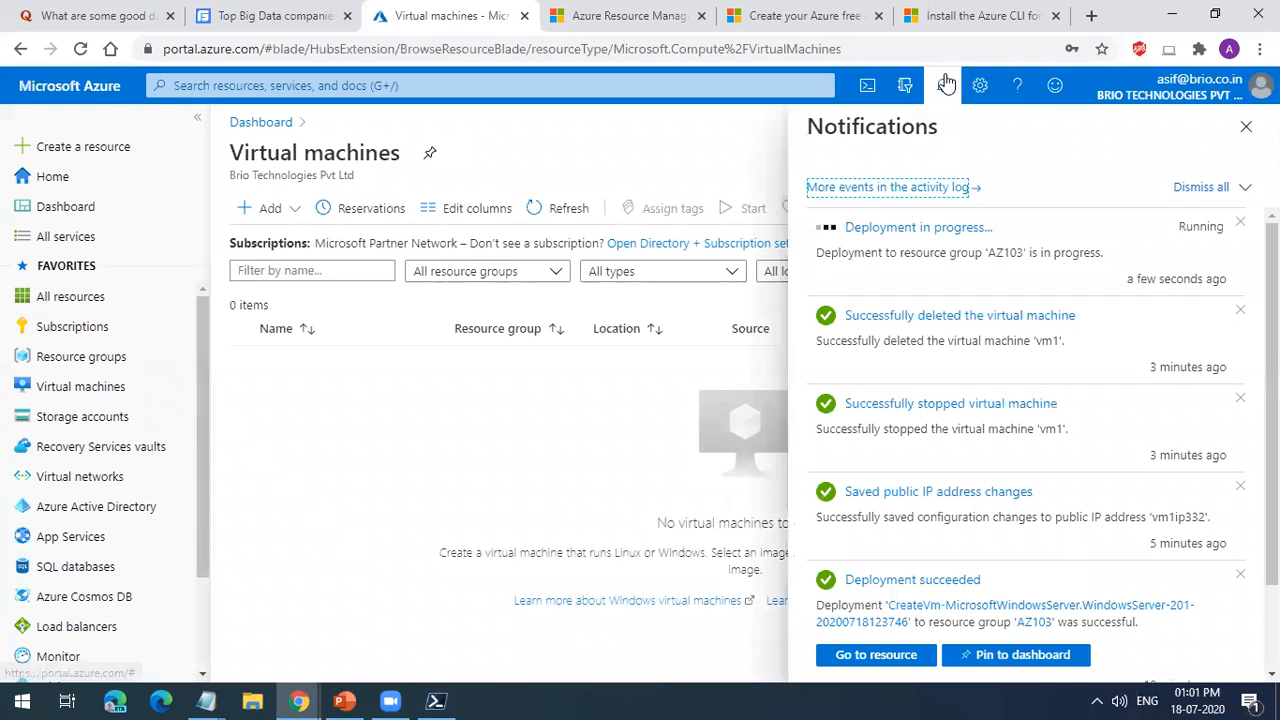
left_click(918, 188)
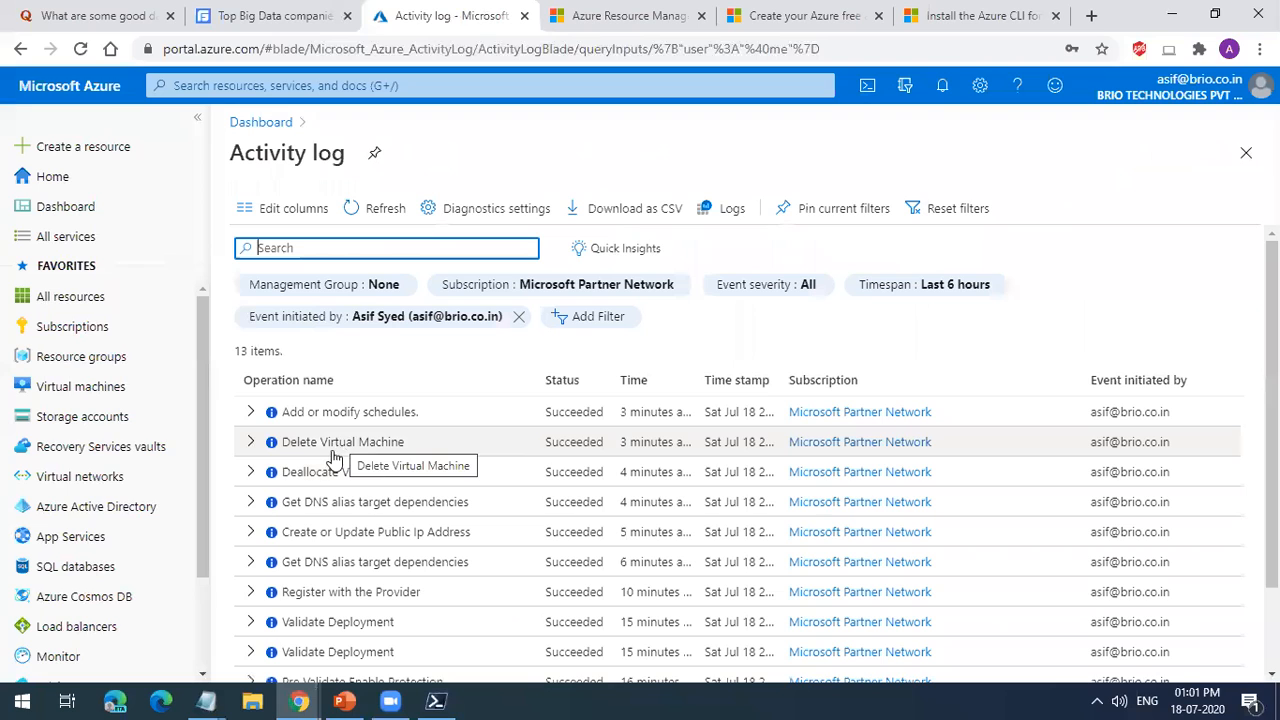
left_click(339, 447)
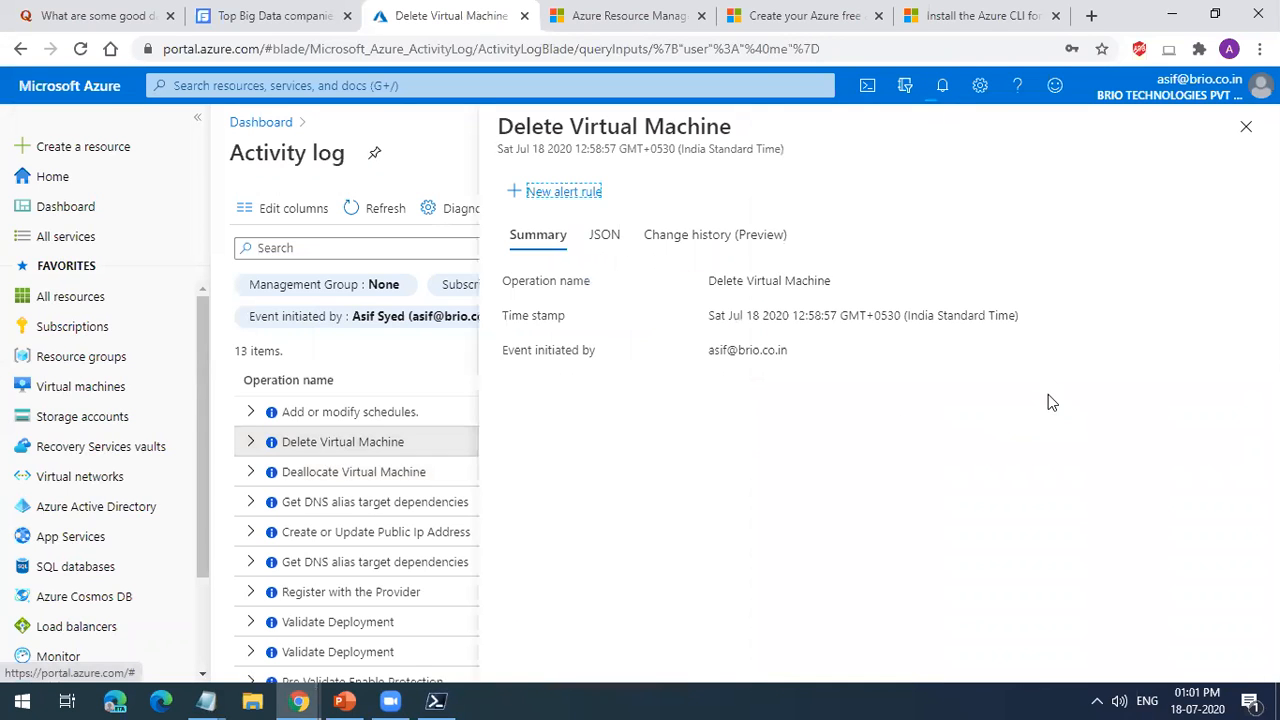
left_click(608, 238)
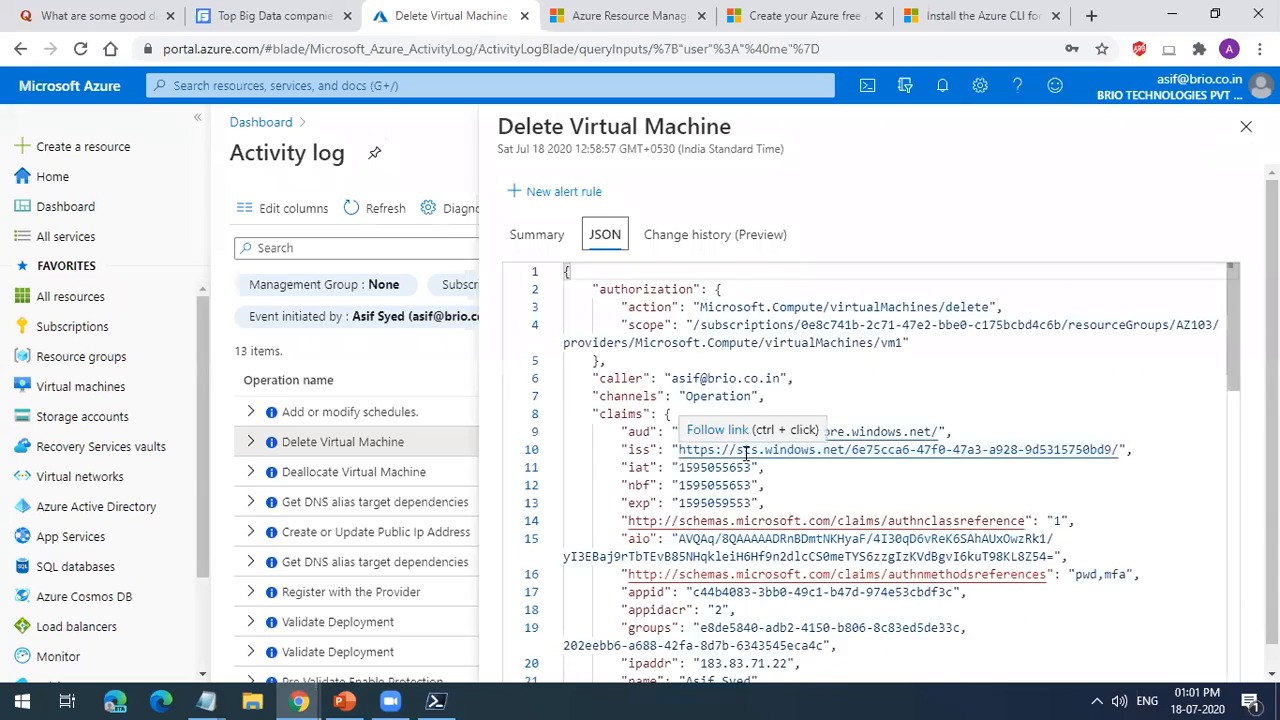
scroll(744, 450, "down", 6)
scroll(757, 474, "down", 6)
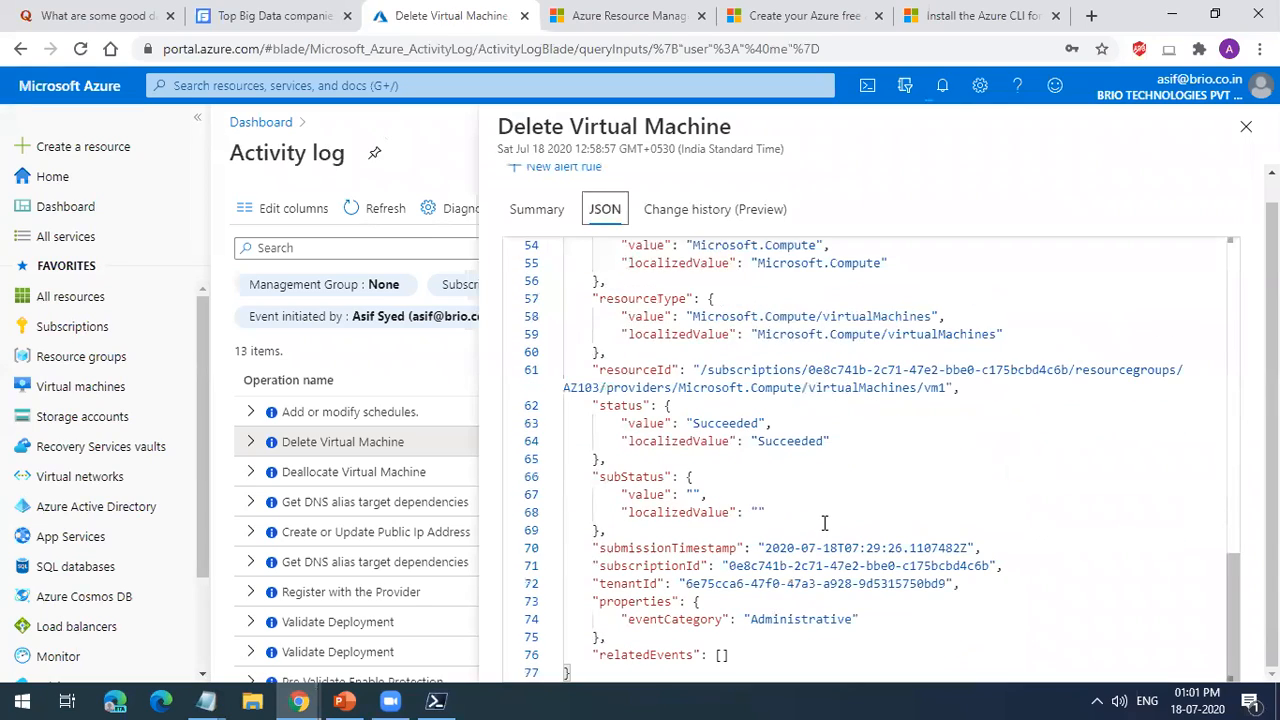
scroll(932, 519, "up", 10)
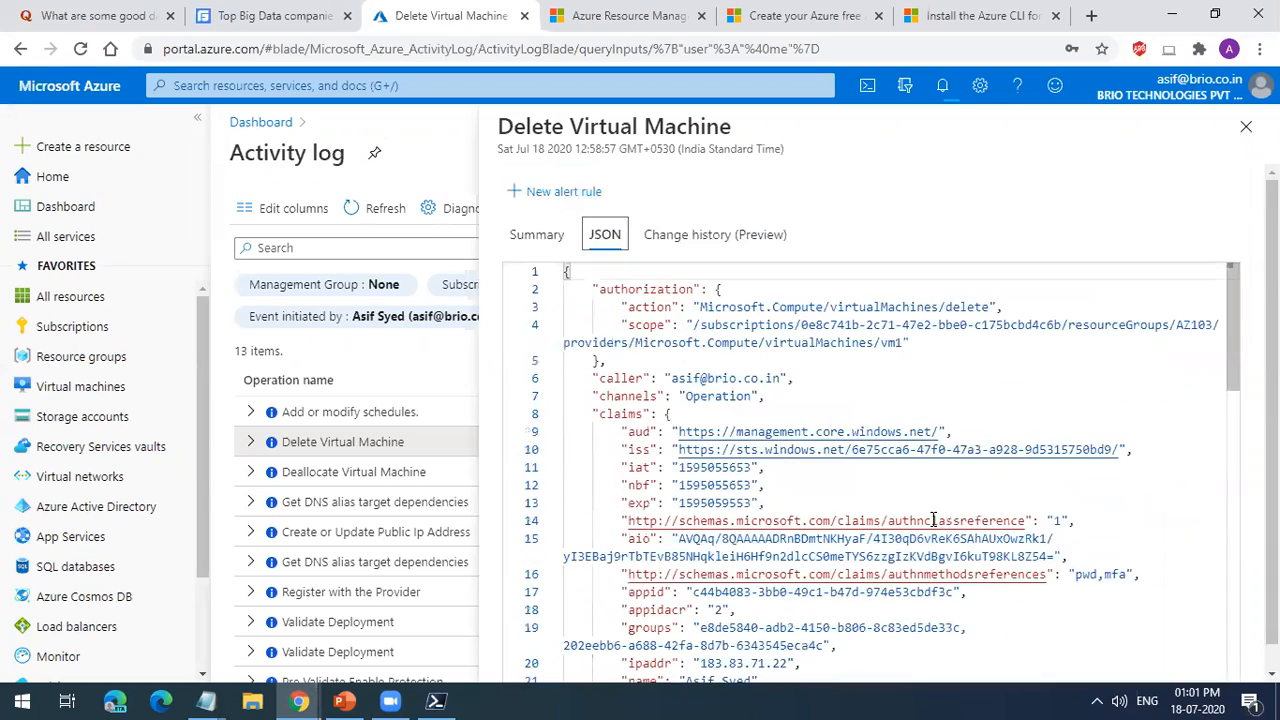
scroll(932, 519, "down", 8)
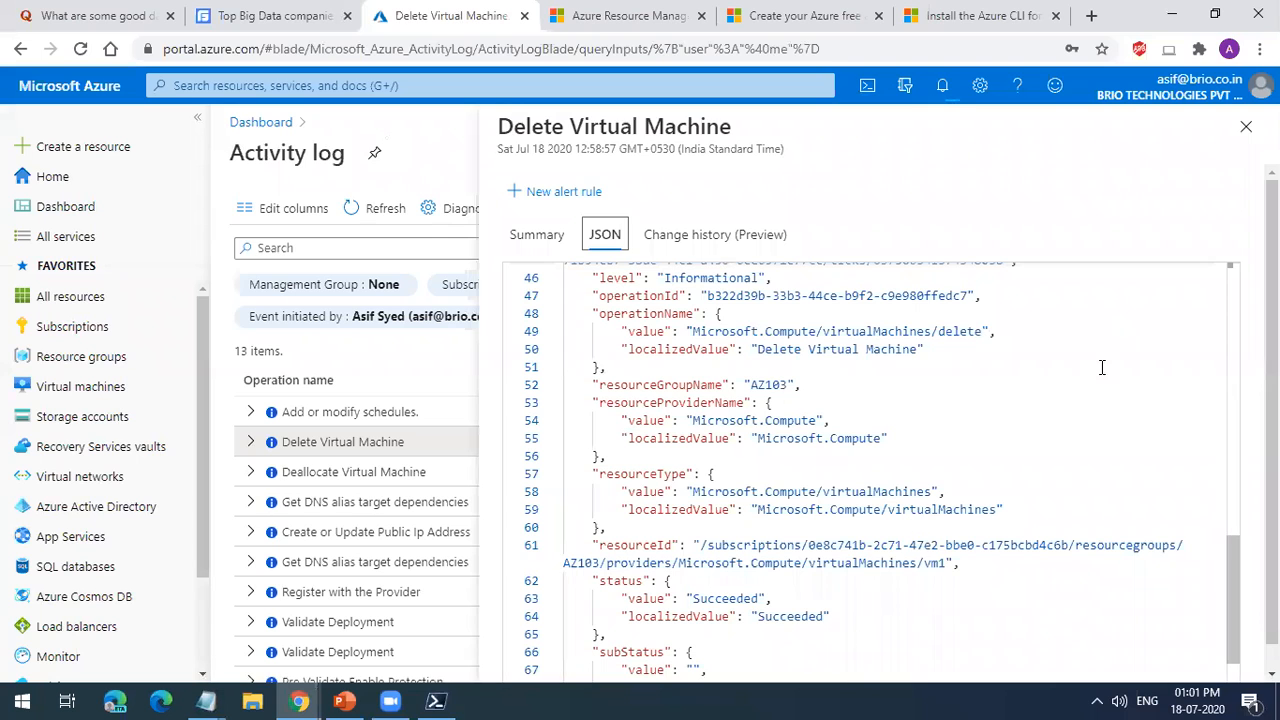
left_click(1246, 126)
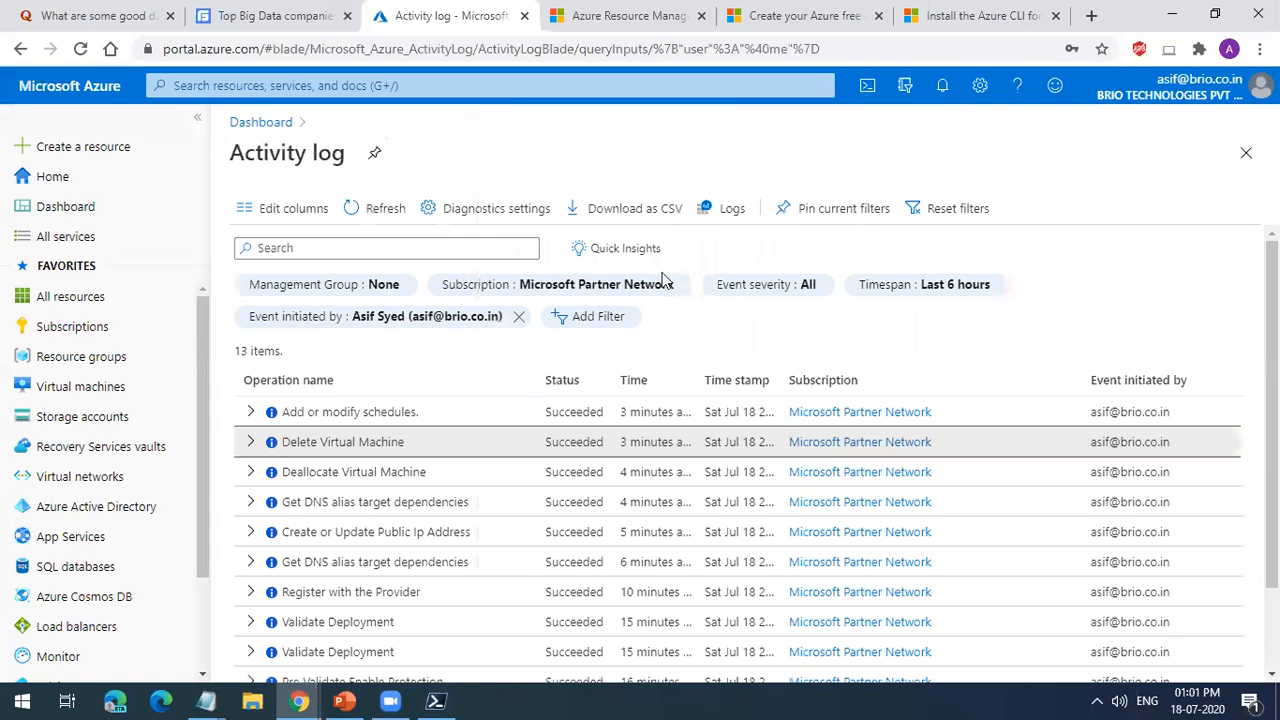
Step: Refresh the virtual machines list and open the running AZ103 deployment's overview from the notifications
left_click(56, 386)
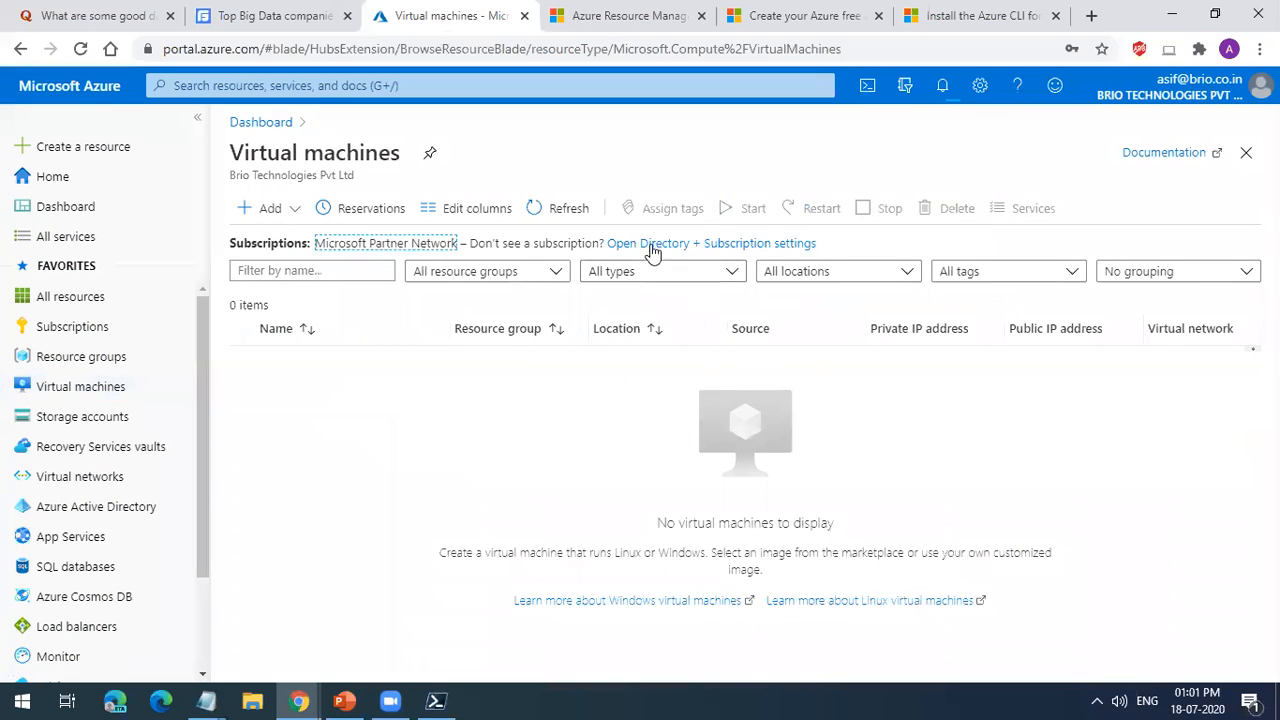
left_click(563, 207)
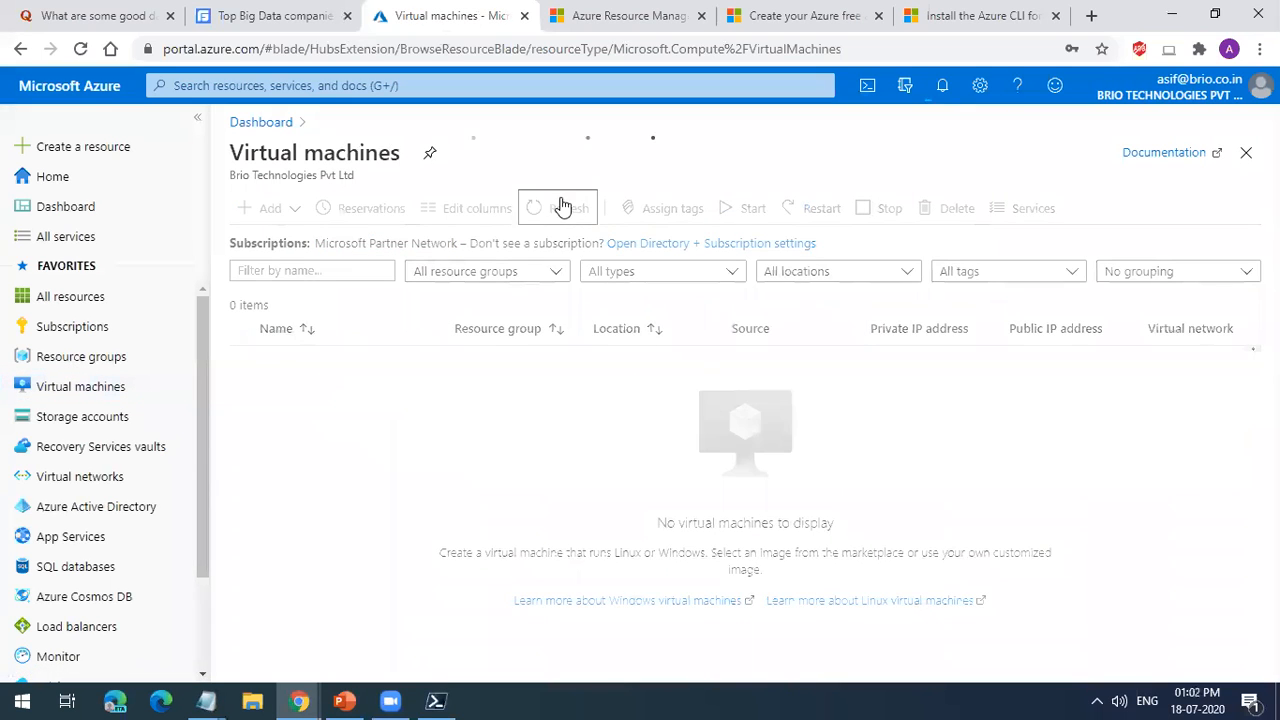
left_click(941, 90)
left_click(941, 238)
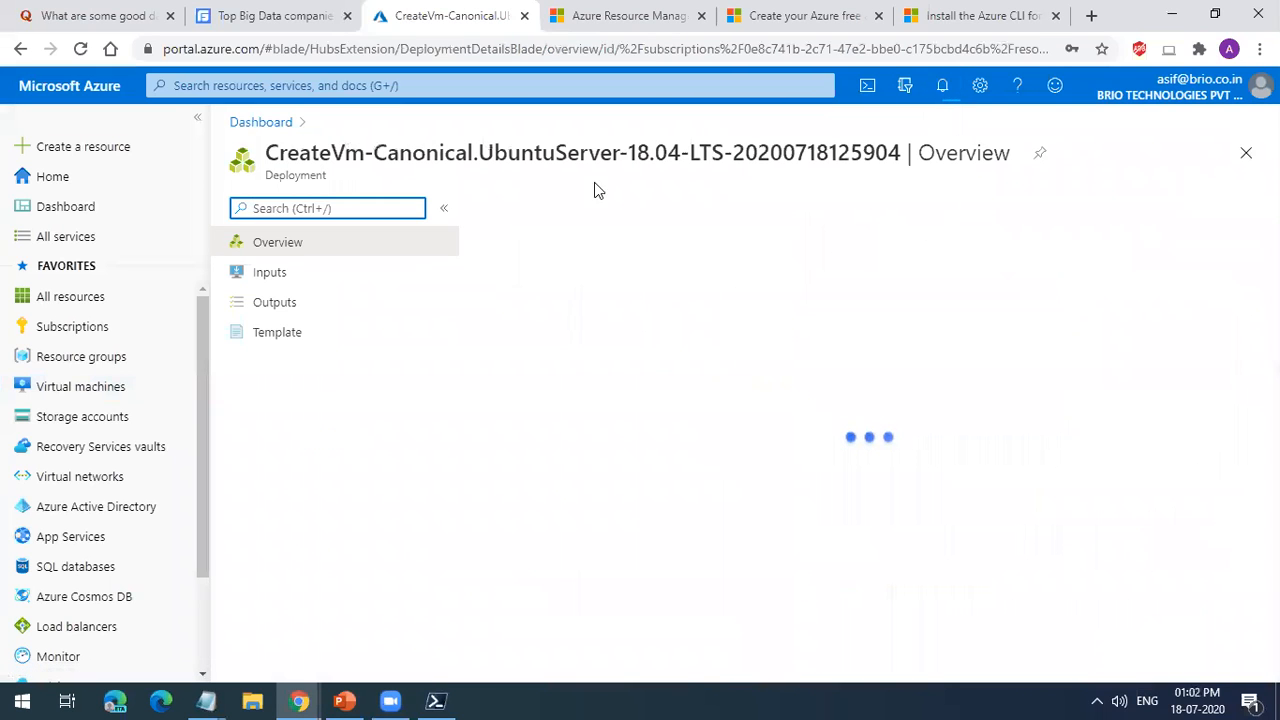
left_click_drag(506, 160, 542, 158)
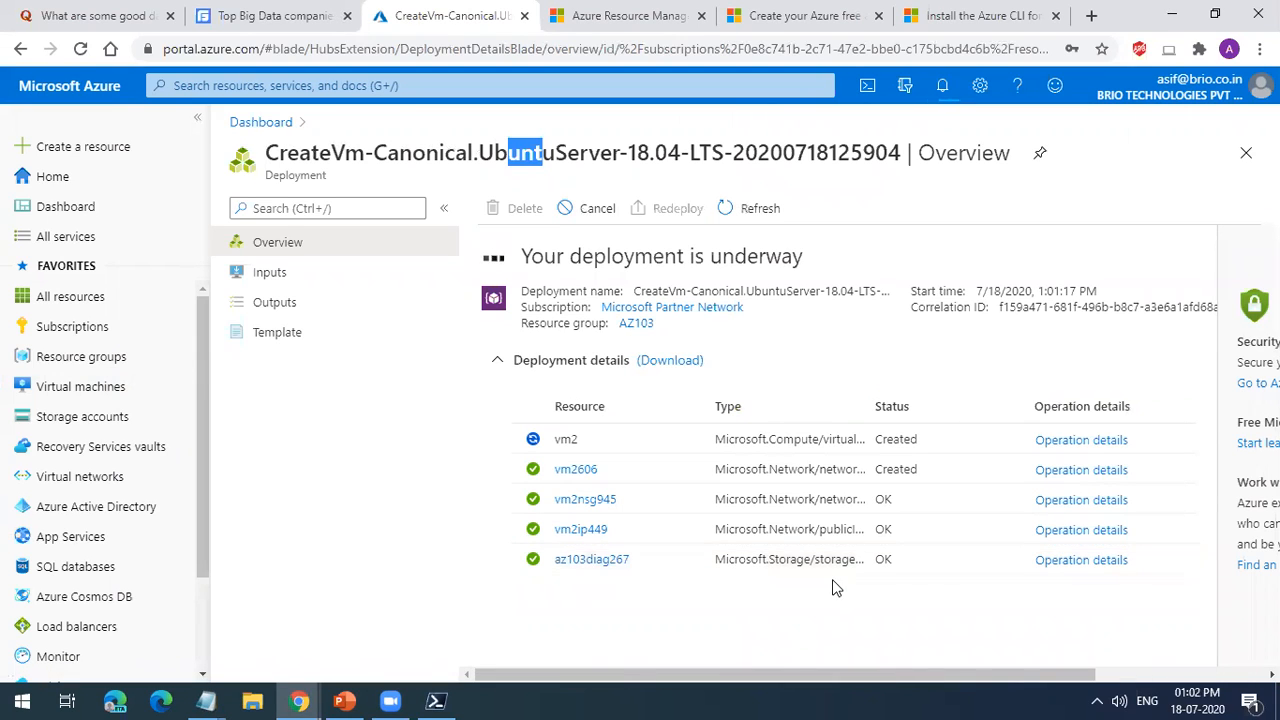
Step: Cancel the running Ubuntu Server 18.04 LTS deployment and close its overview page
left_click(590, 210)
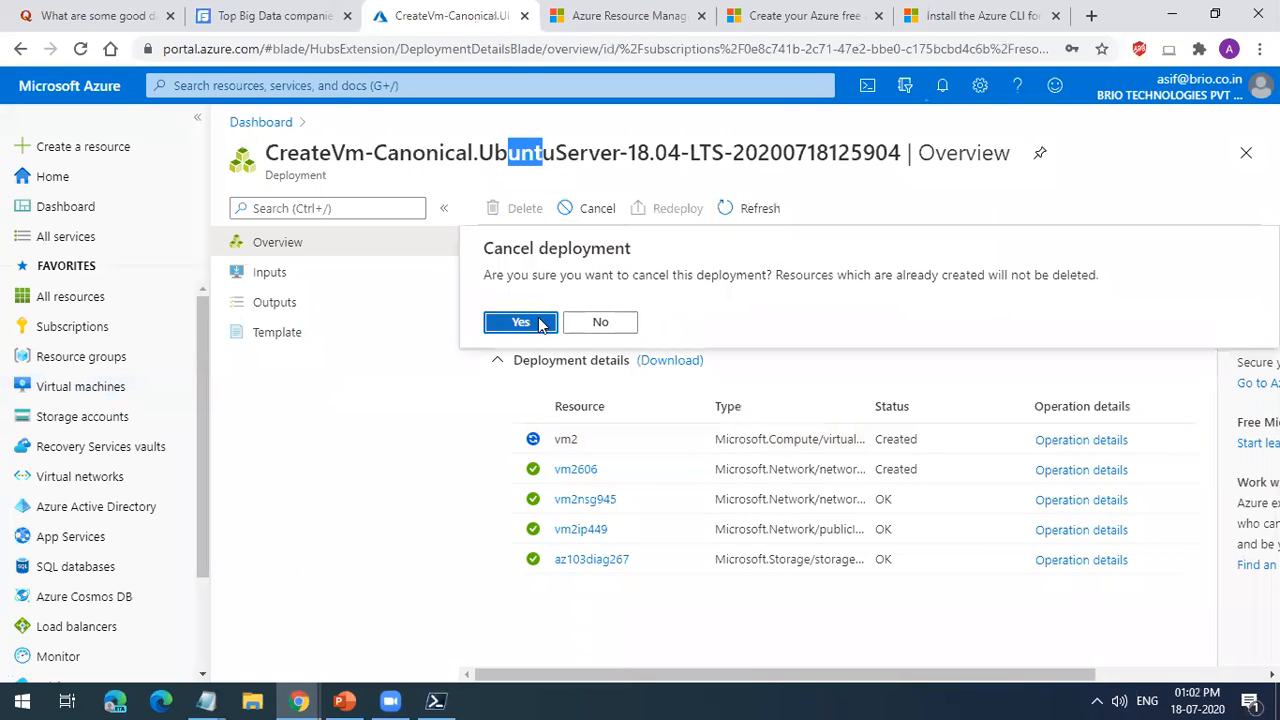
left_click(521, 321)
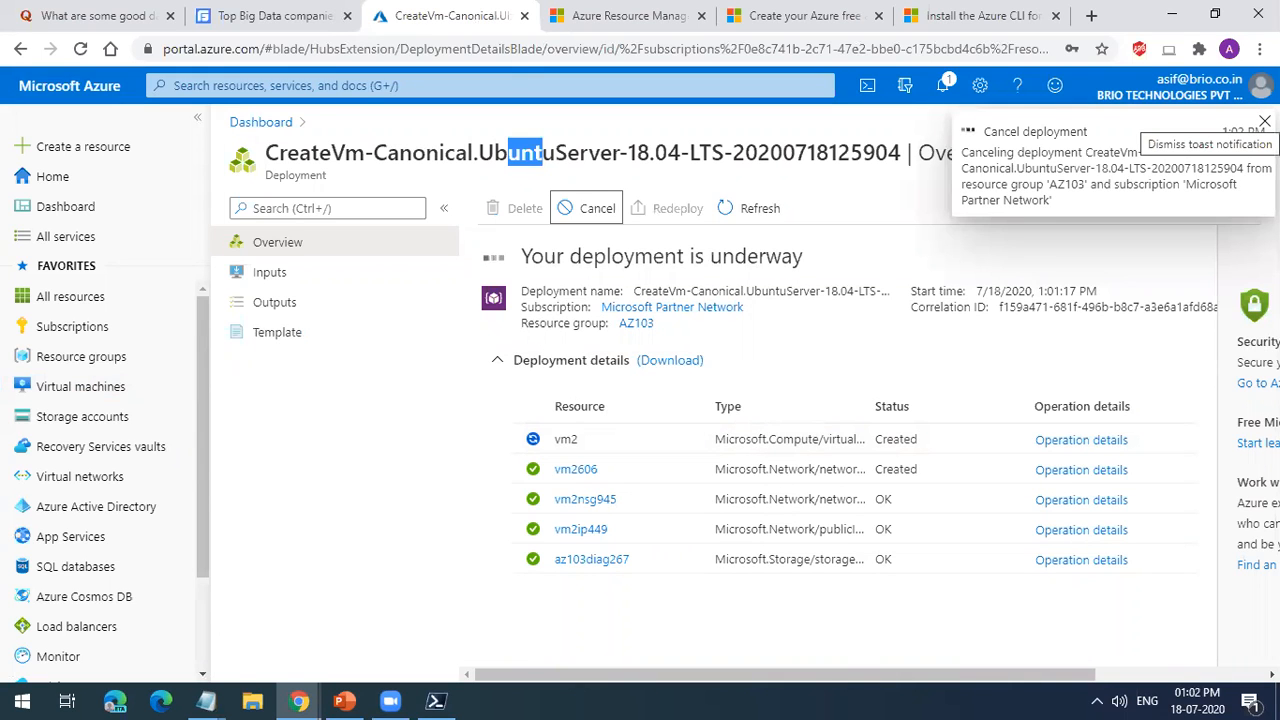
left_click(1265, 121)
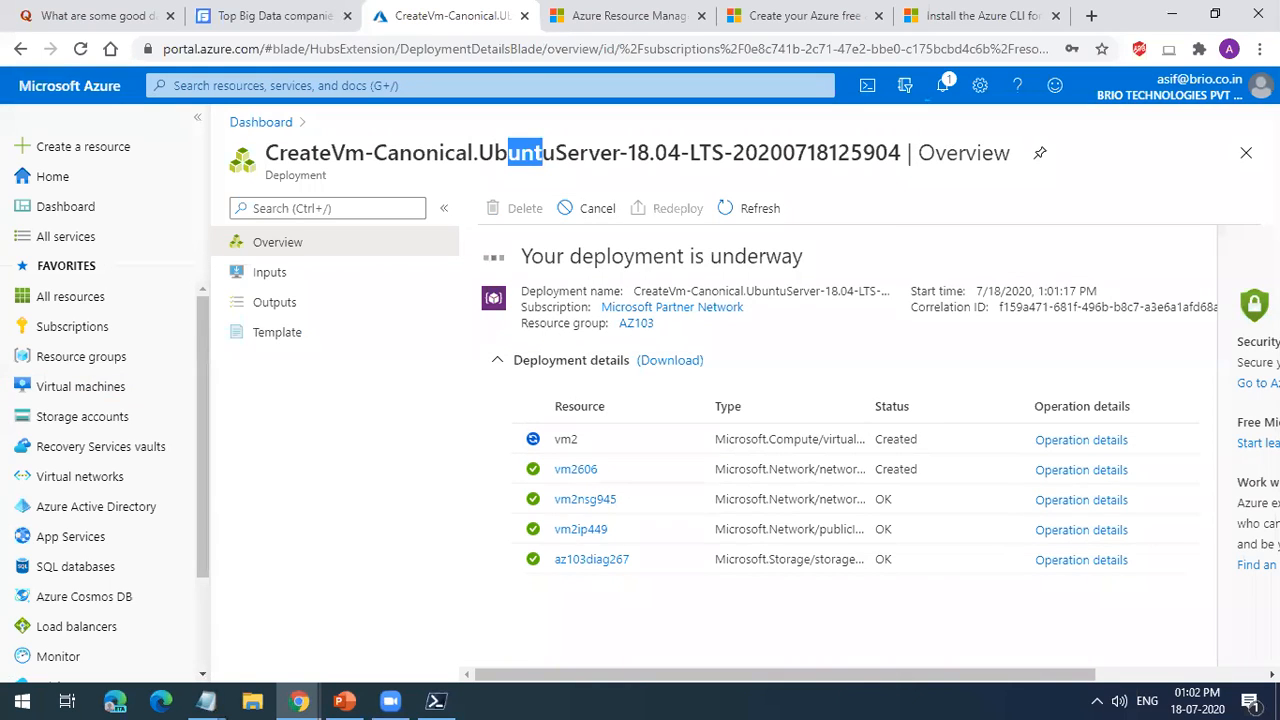
left_click(1246, 153)
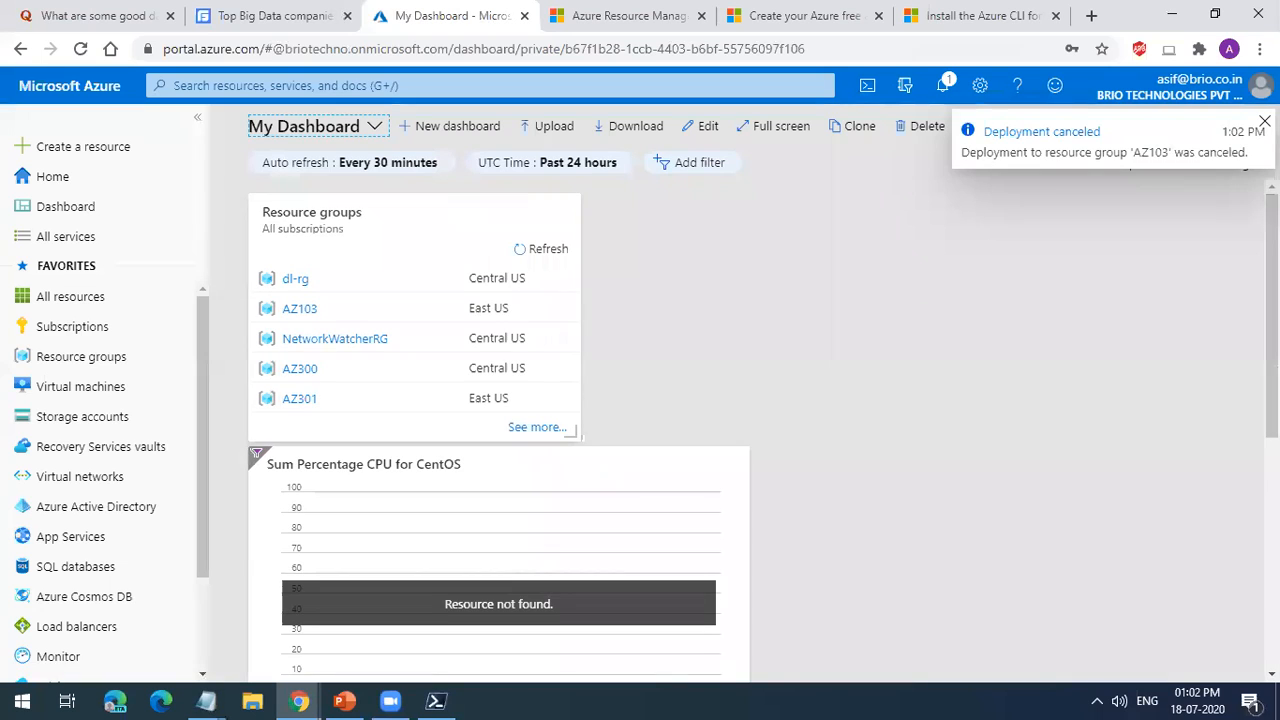
Step: Open vm2's overview page from the virtual machines list to check its status
left_click(1265, 121)
left_click(67, 388)
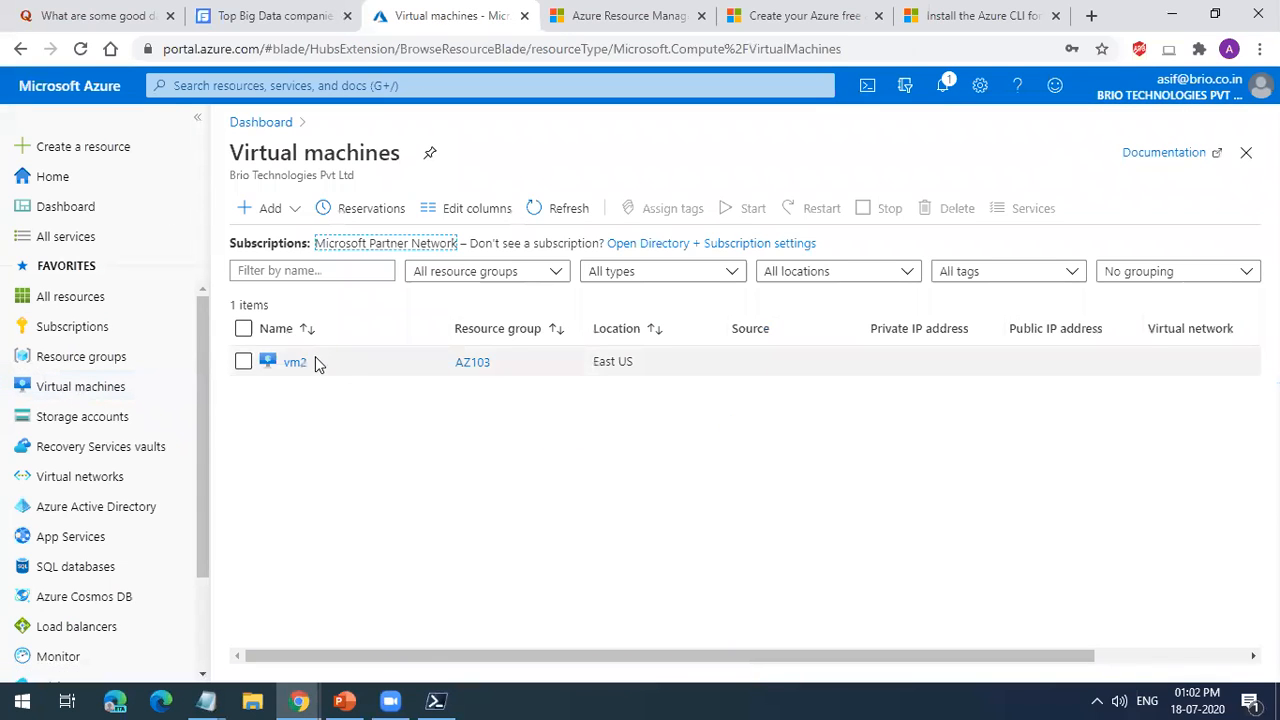
left_click(281, 370)
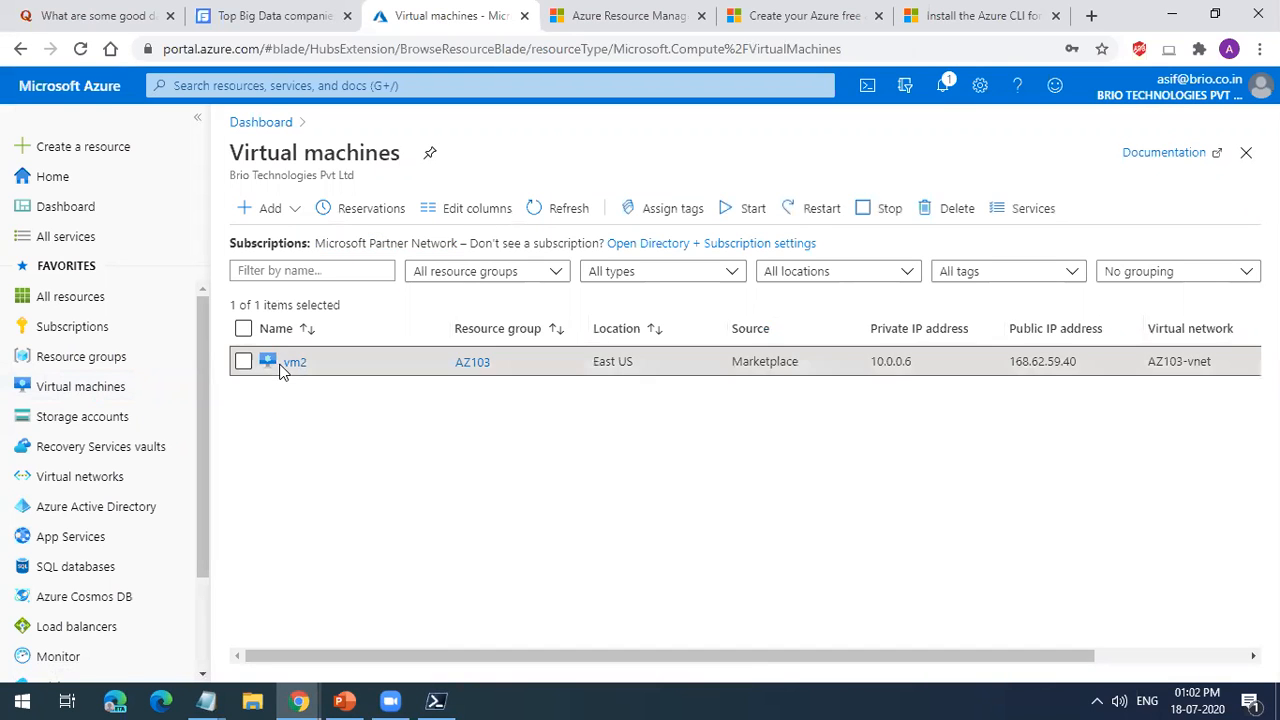
left_click(285, 365)
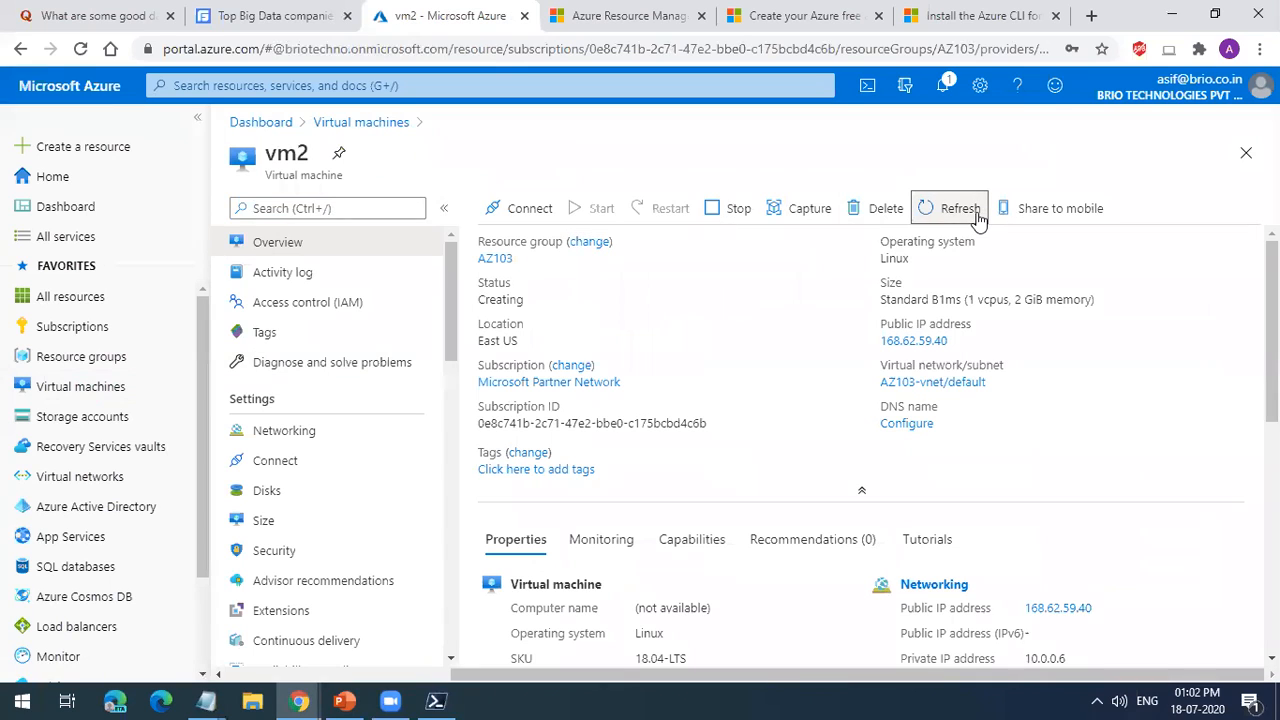
Step: Refresh vm2's overview, return to the virtual machines list and open the delete confirmation for vm2
left_click(955, 208)
left_click(1245, 153)
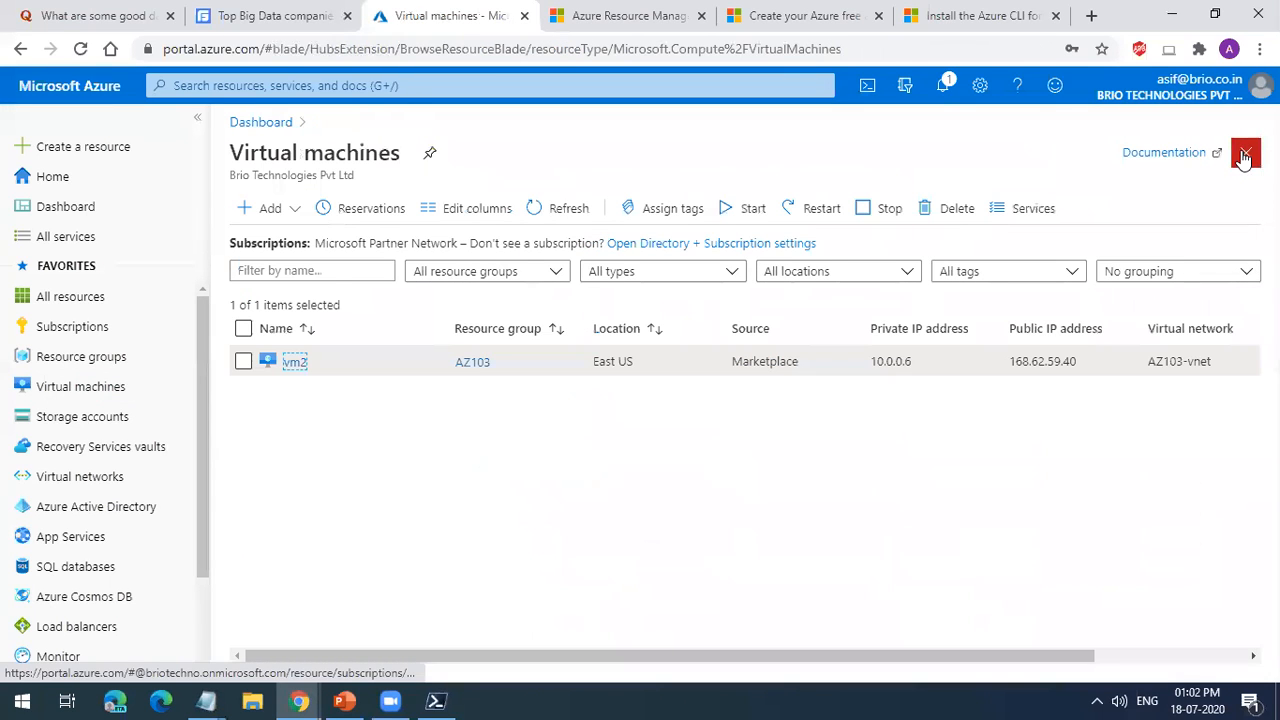
left_click(244, 362)
left_click(929, 212)
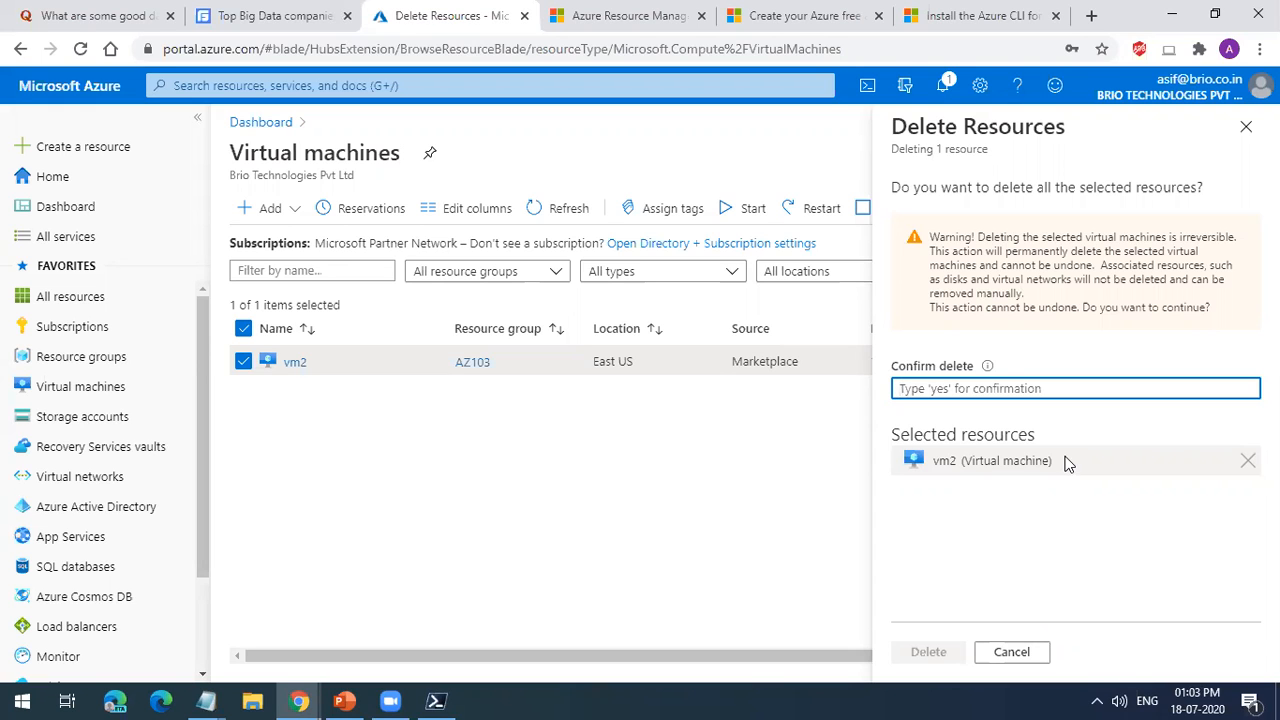
Step: Reopen vm2's page and look through its available settings, operations, monitoring and troubleshooting options
left_click(295, 363)
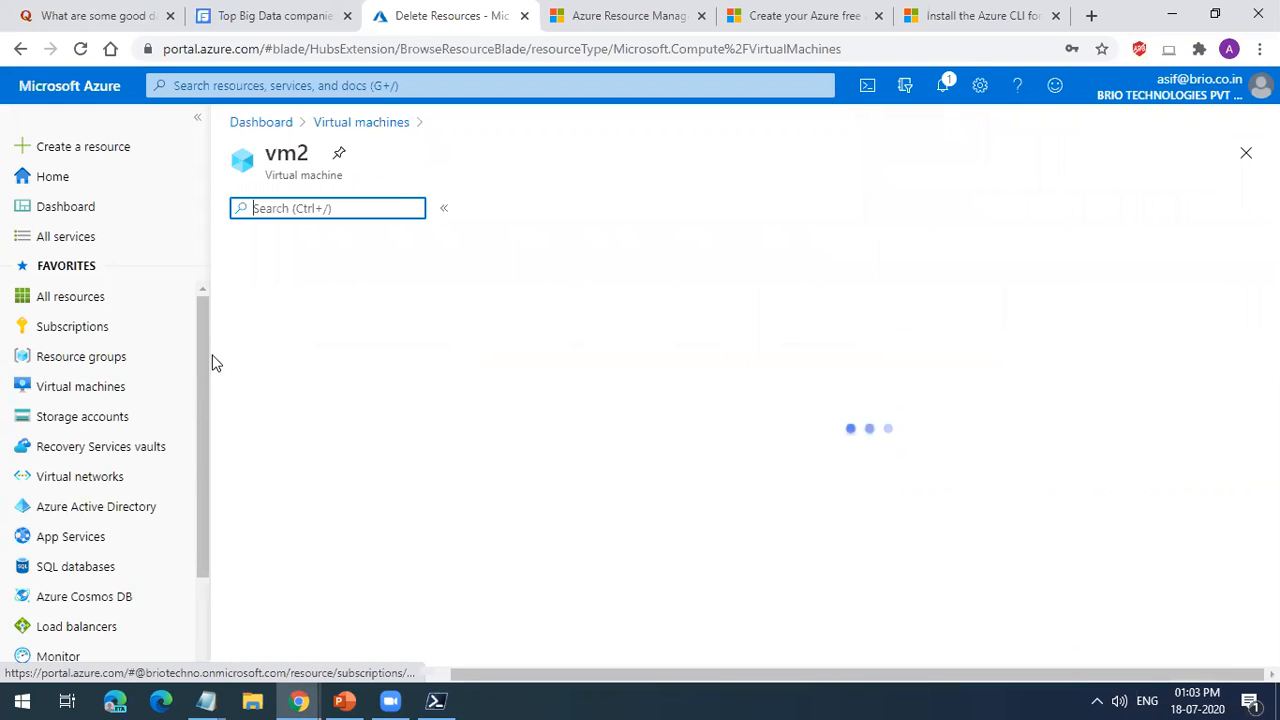
scroll(338, 479, "down", 3)
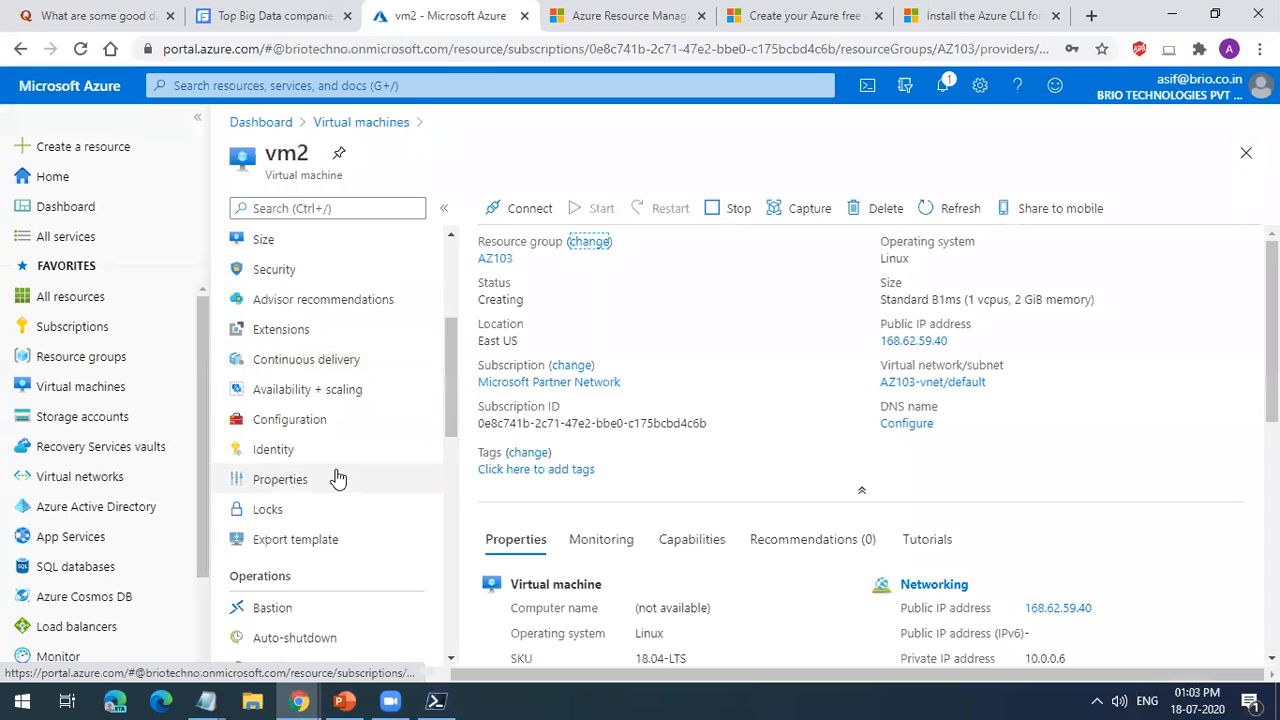
scroll(338, 479, "down", 8)
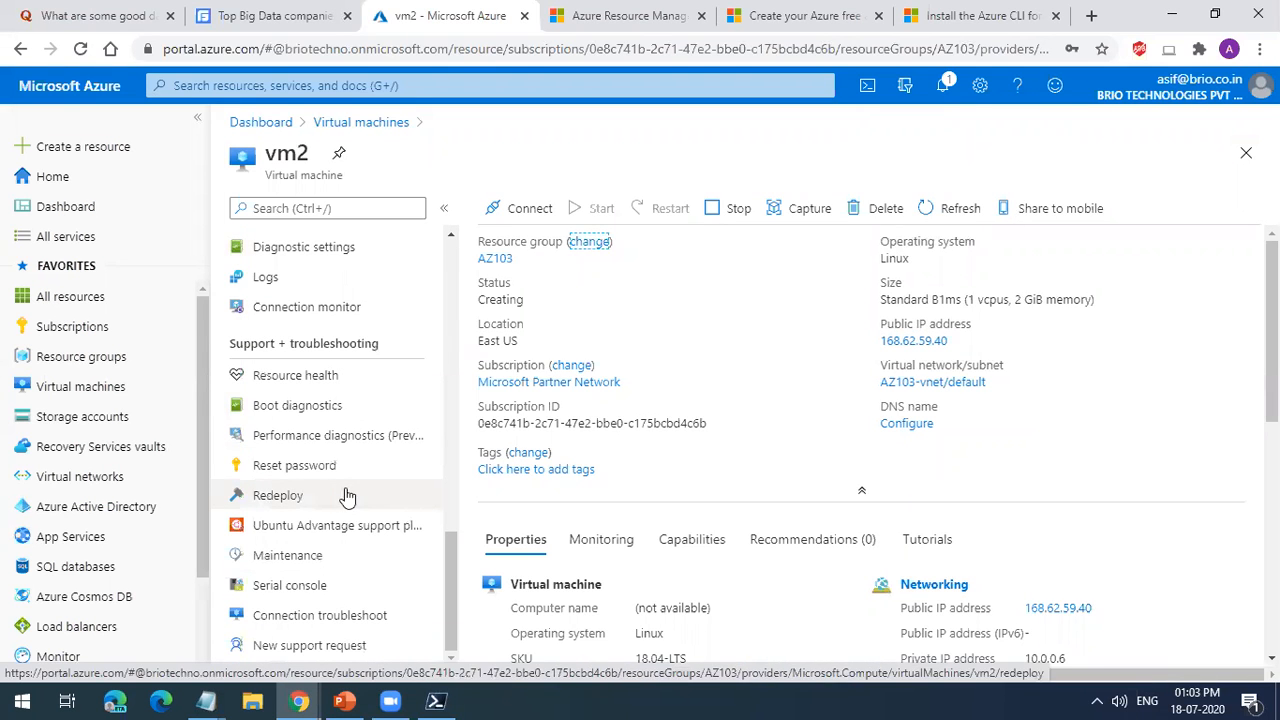
scroll(407, 521, "up", 4)
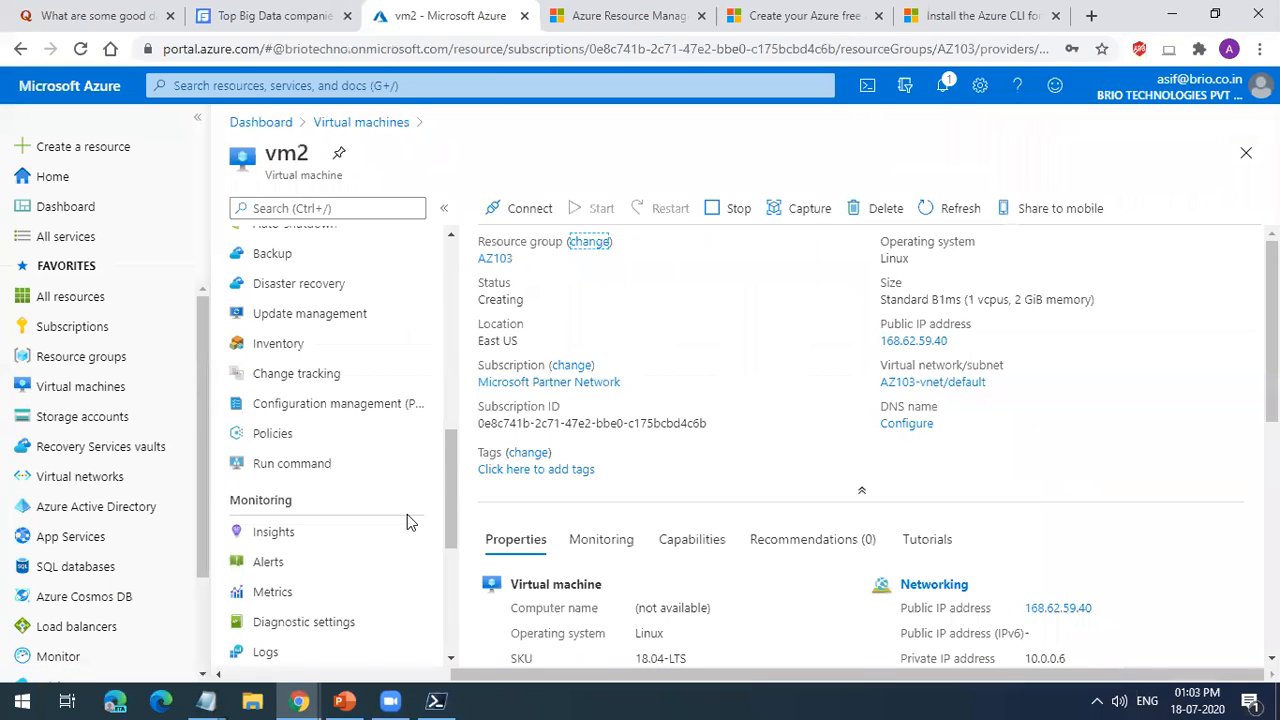
scroll(380, 508, "up", 1)
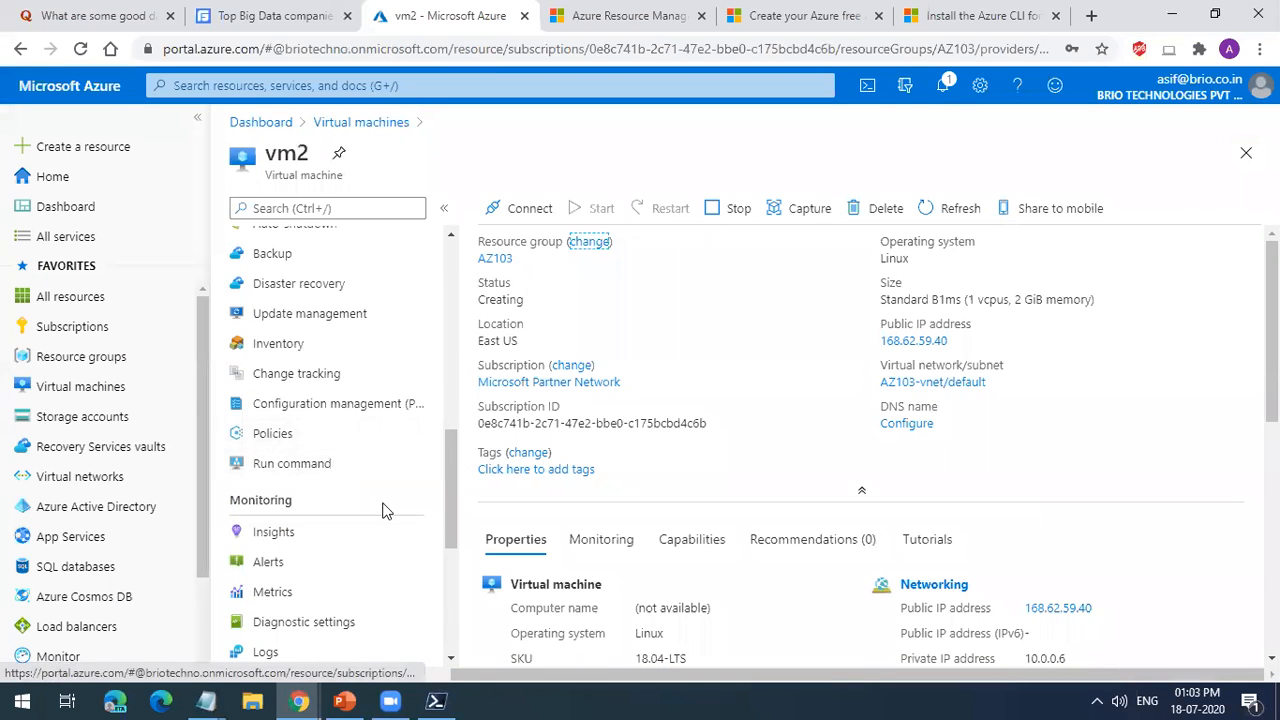
Step: Review vm2's Backup vault and policy settings and open its Disaster recovery page
left_click(310, 357)
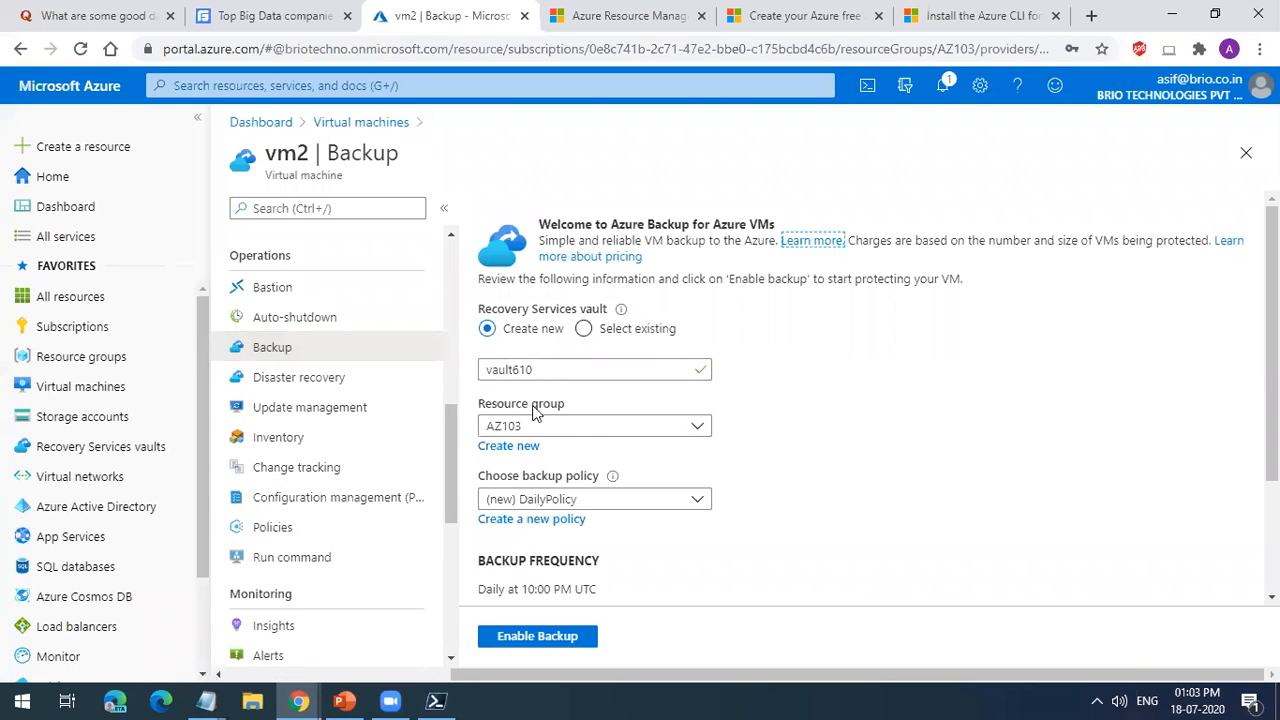
scroll(572, 520, "down", 3)
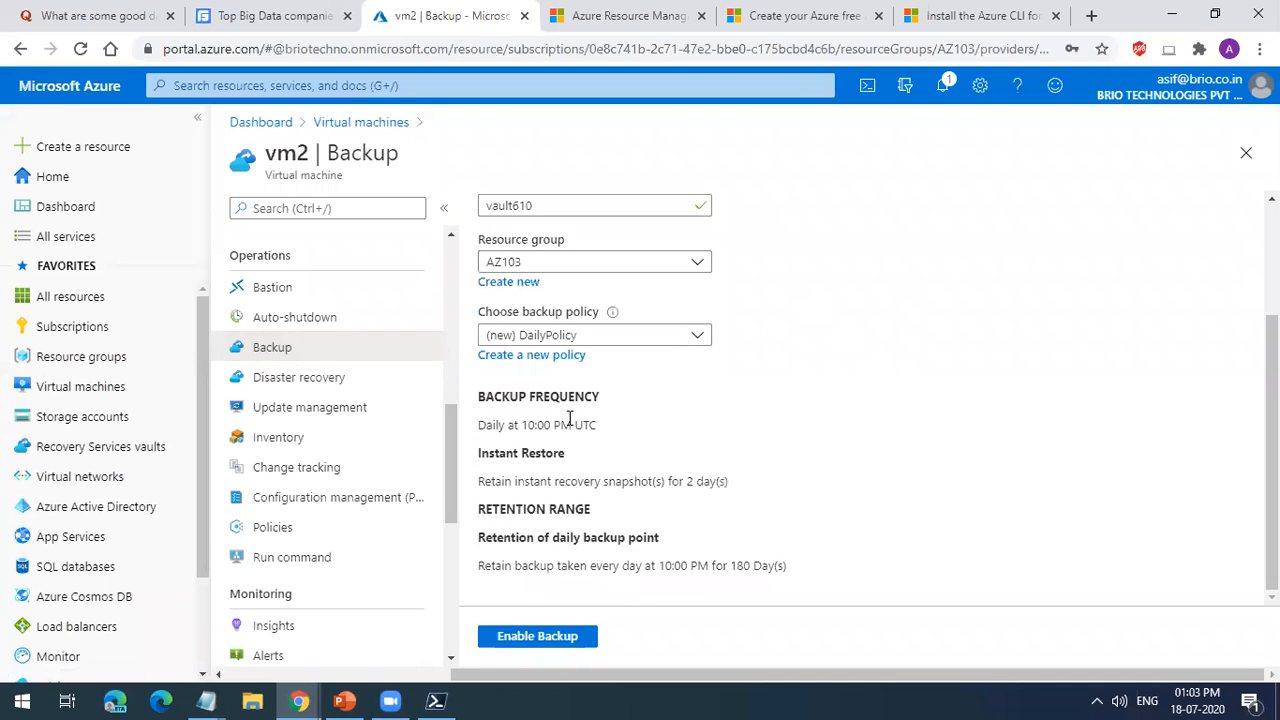
left_click(373, 378)
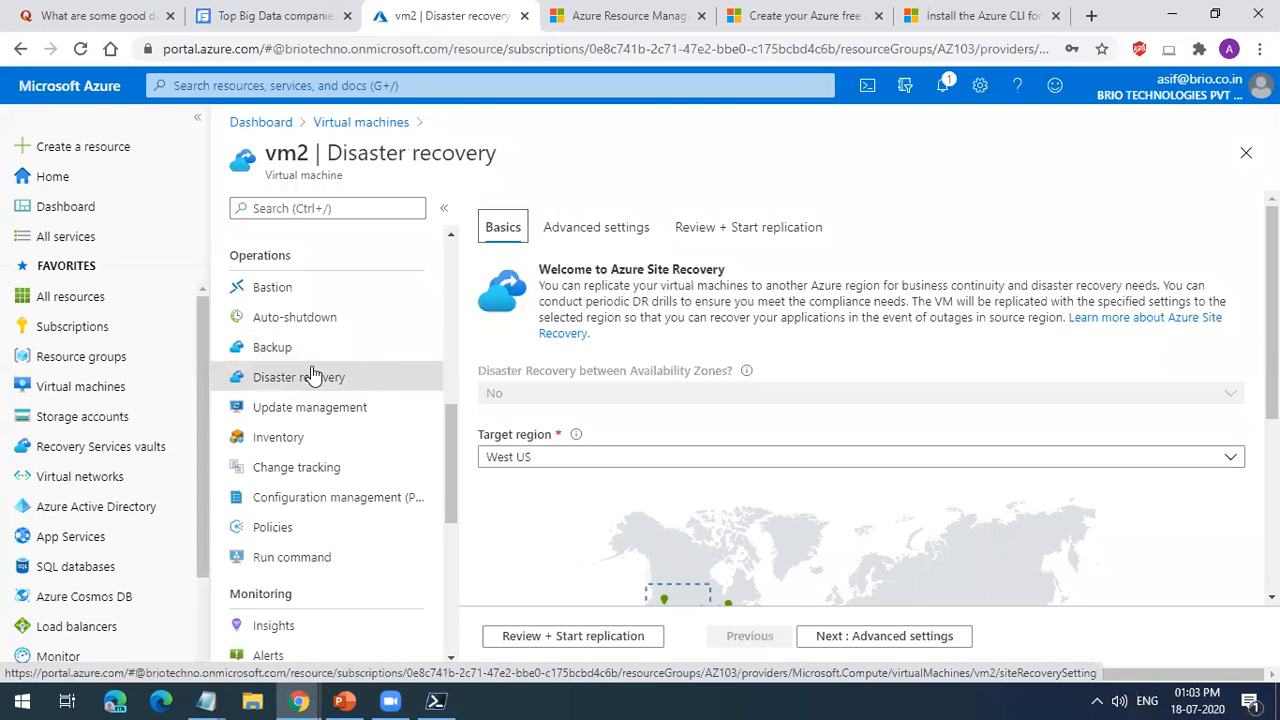
Step: Start a search within vm2's own settings
left_click(322, 208)
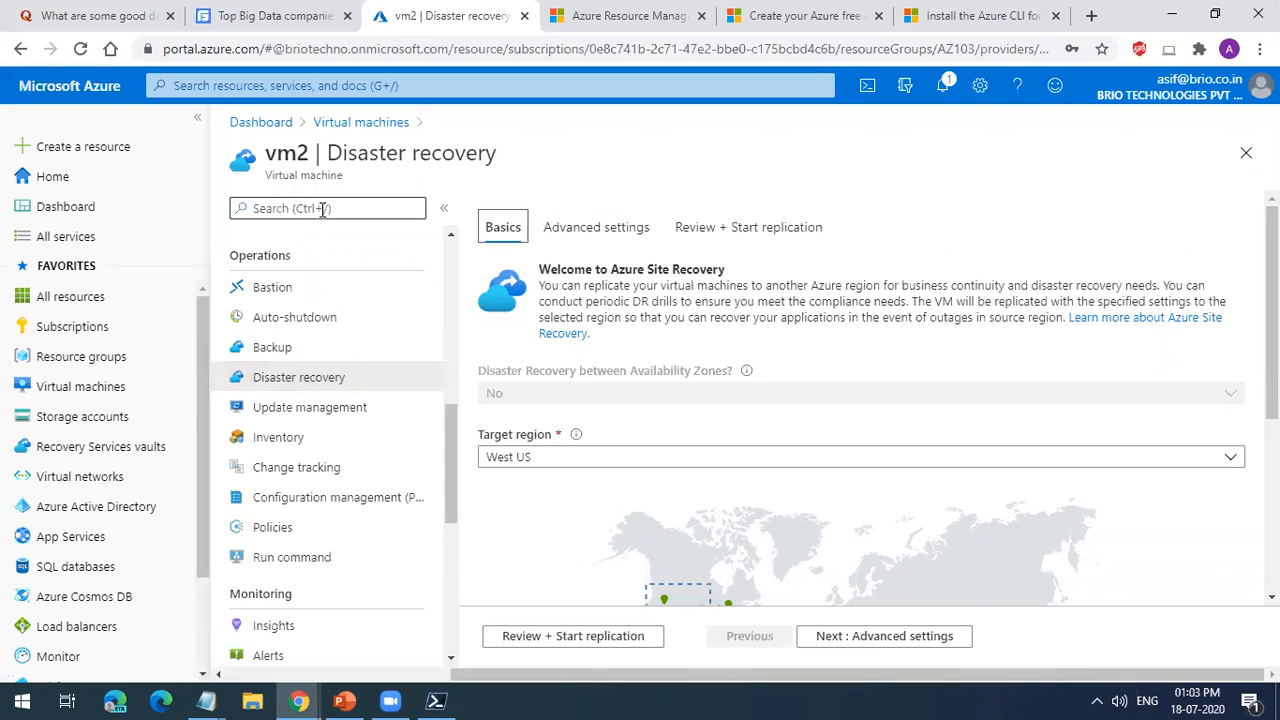
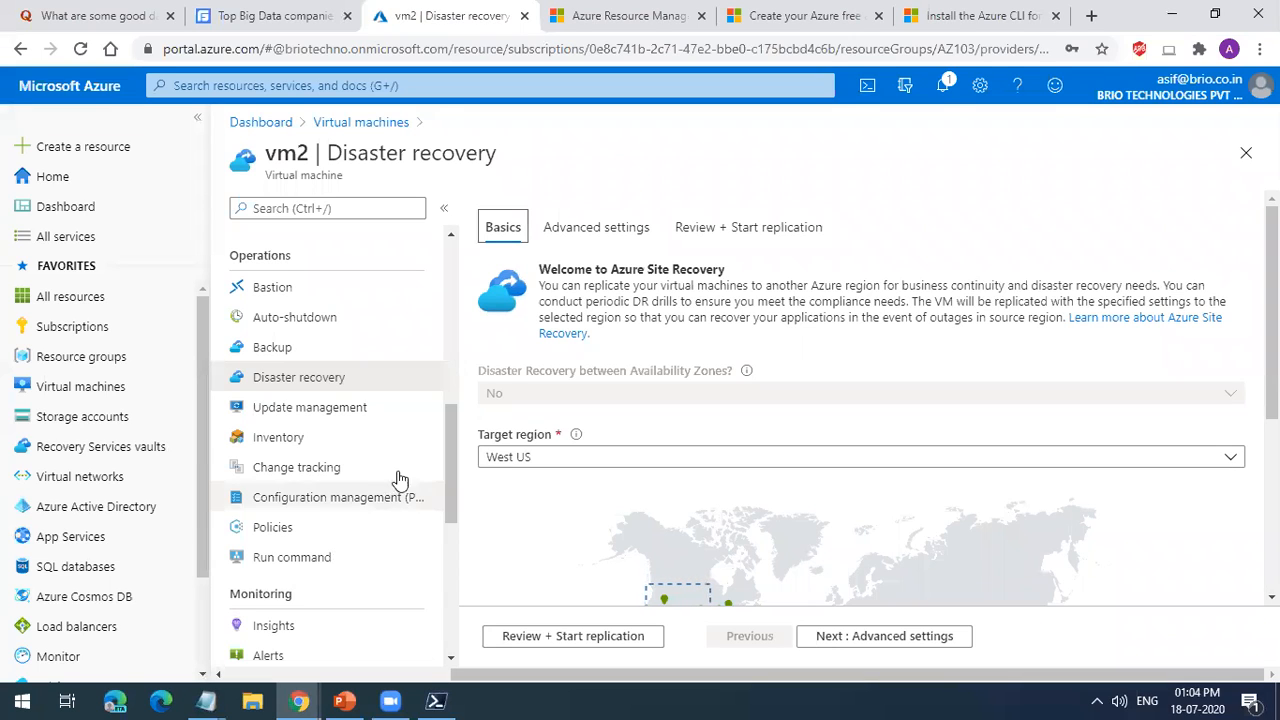
left_click_drag(612, 269, 728, 271)
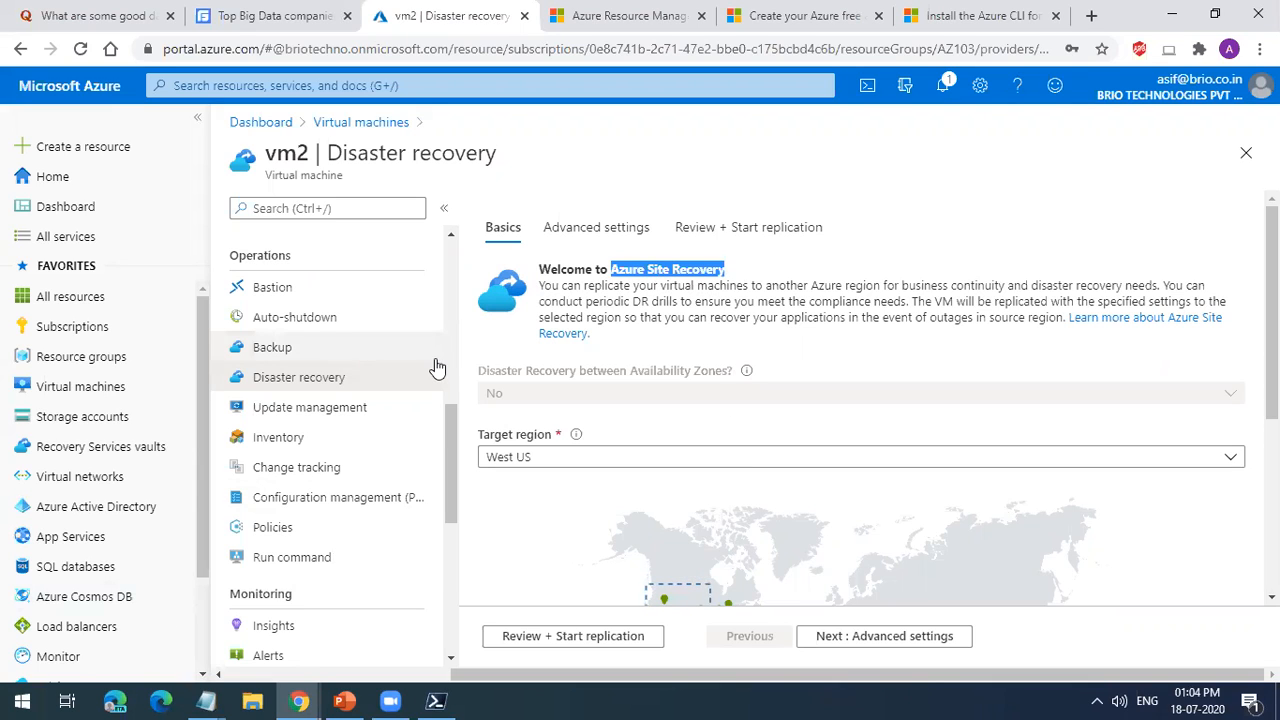
triple_click(714, 270)
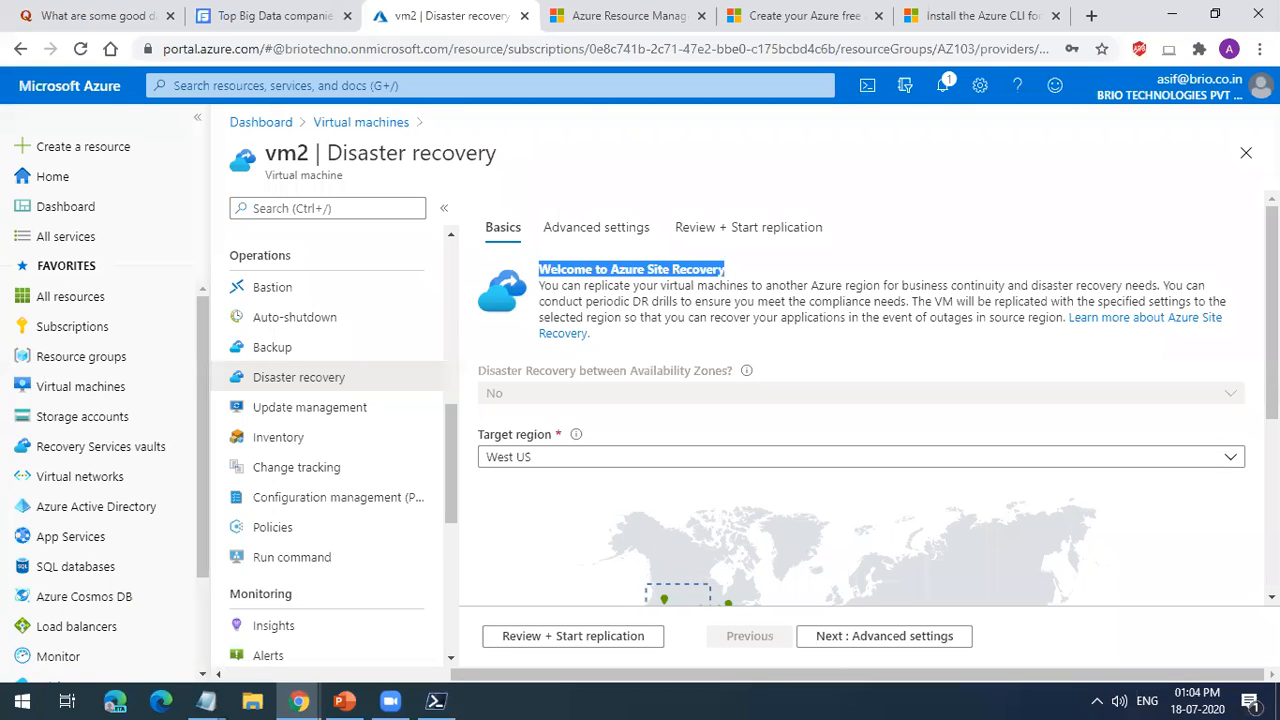
Step: Close vm2's disaster recovery page and delete the vm2 virtual machine, confirming the deletion with "yes"
left_click(1246, 153)
left_click(1240, 90)
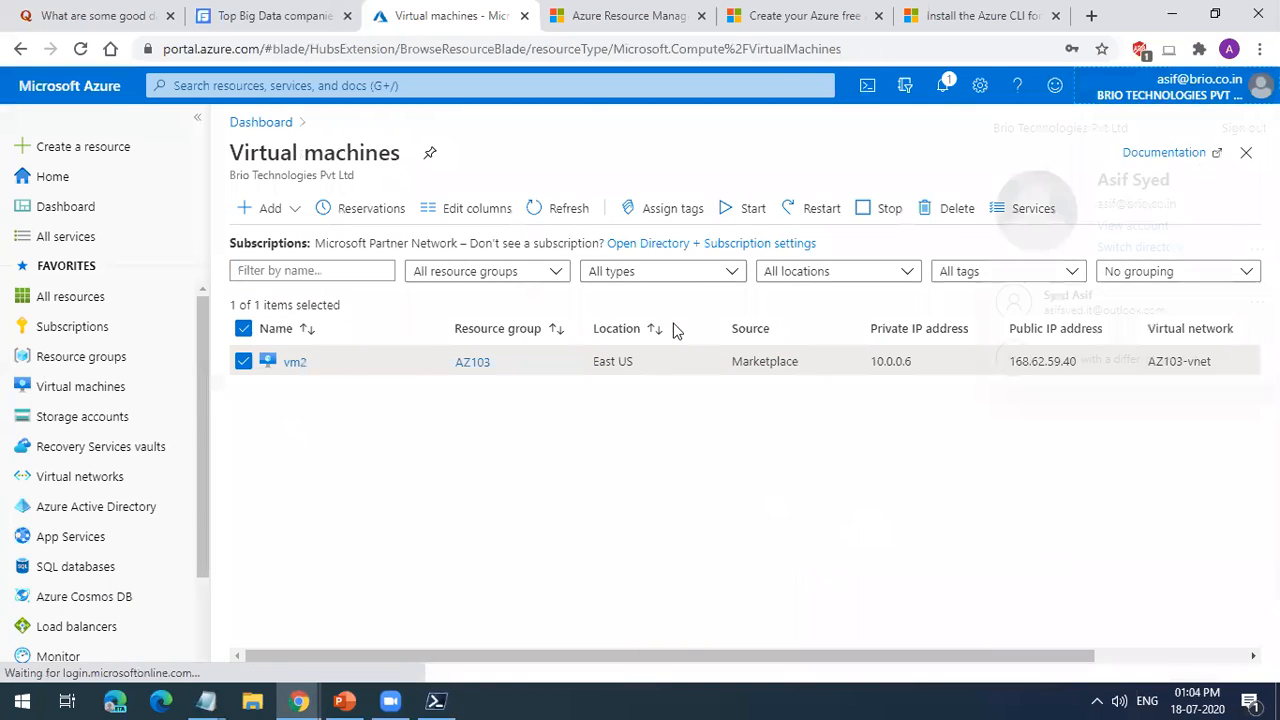
left_click(920, 137)
left_click(957, 208)
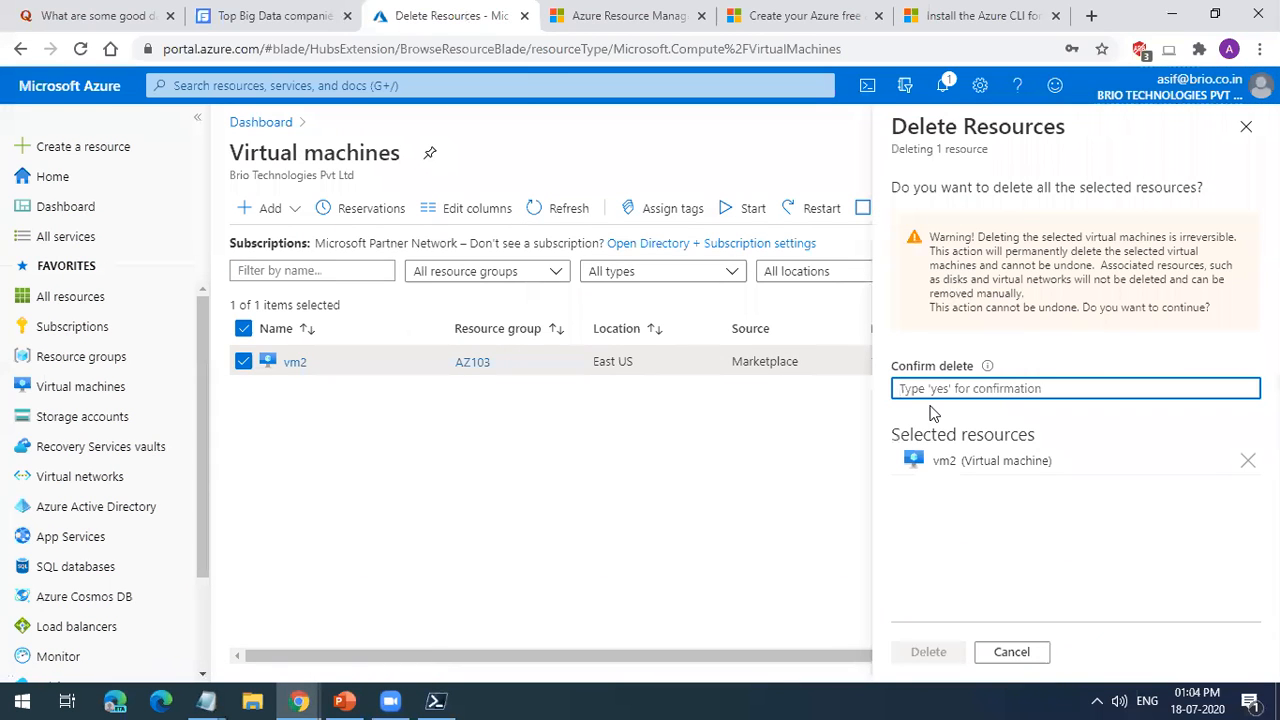
type("yes")
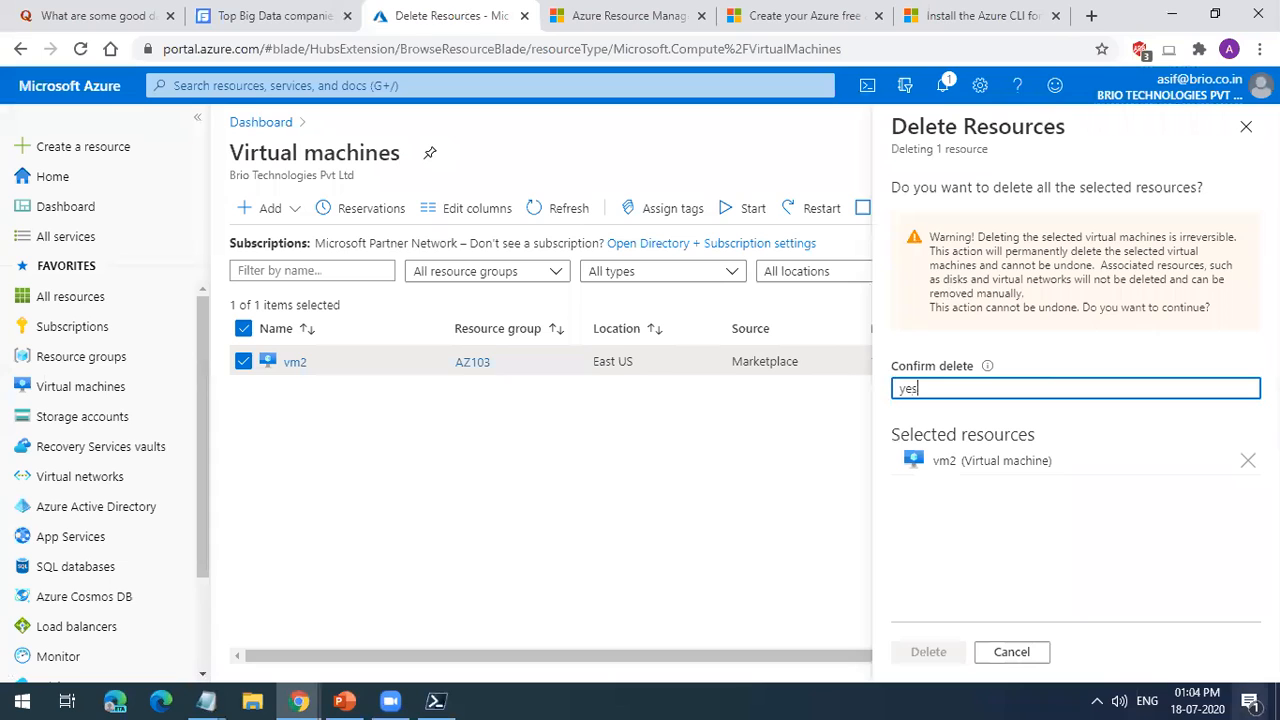
left_click(928, 652)
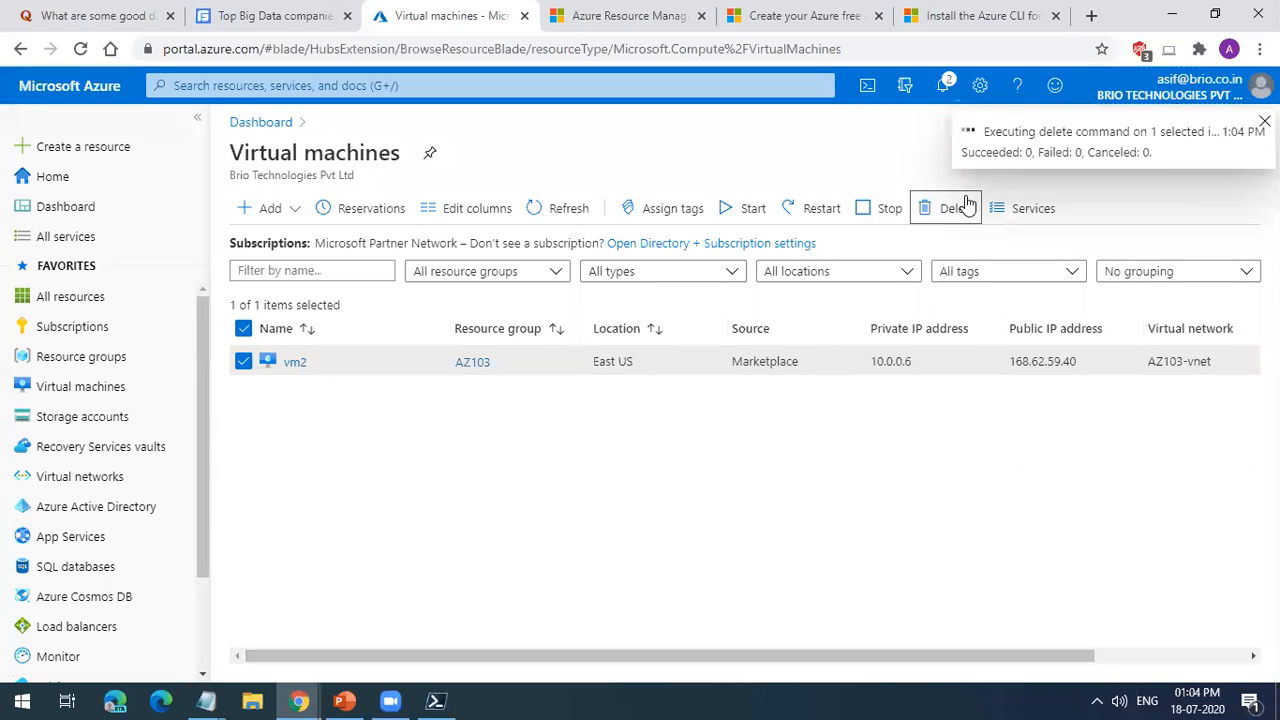
Step: Search the web for "cloud endure" in a new tab and open the CloudEndure website
left_click(1090, 20)
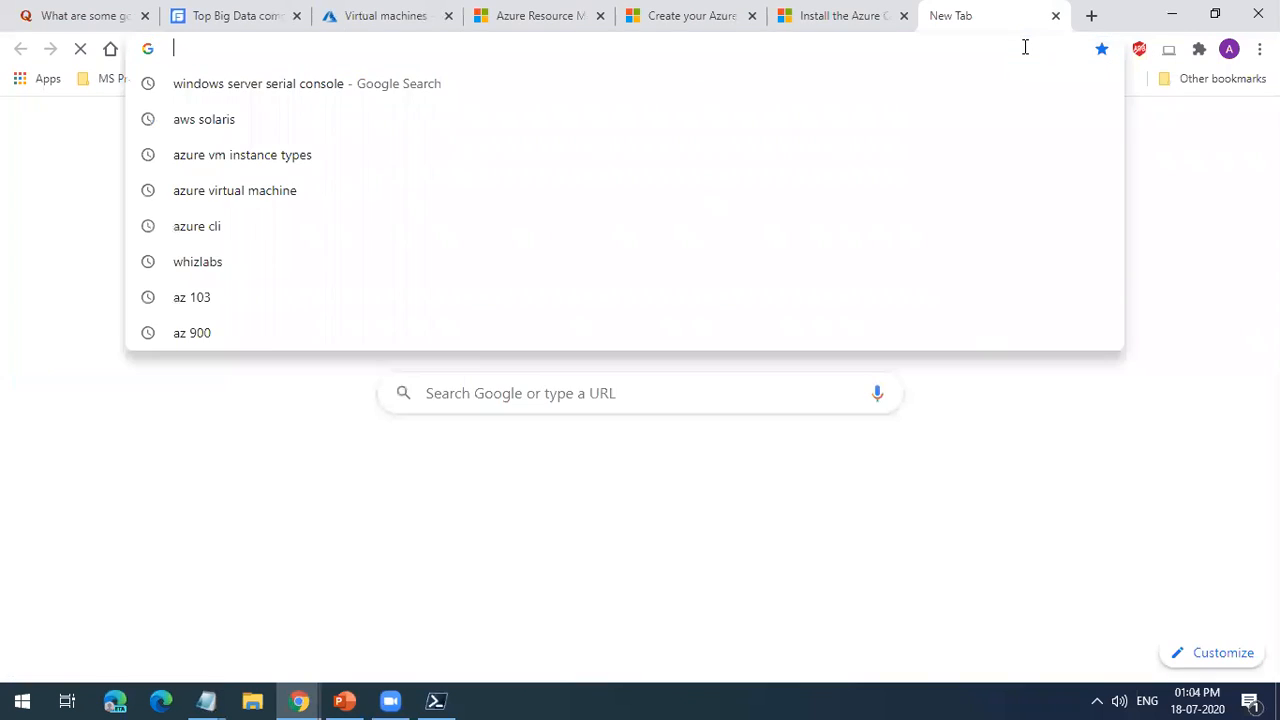
type("cloud endure")
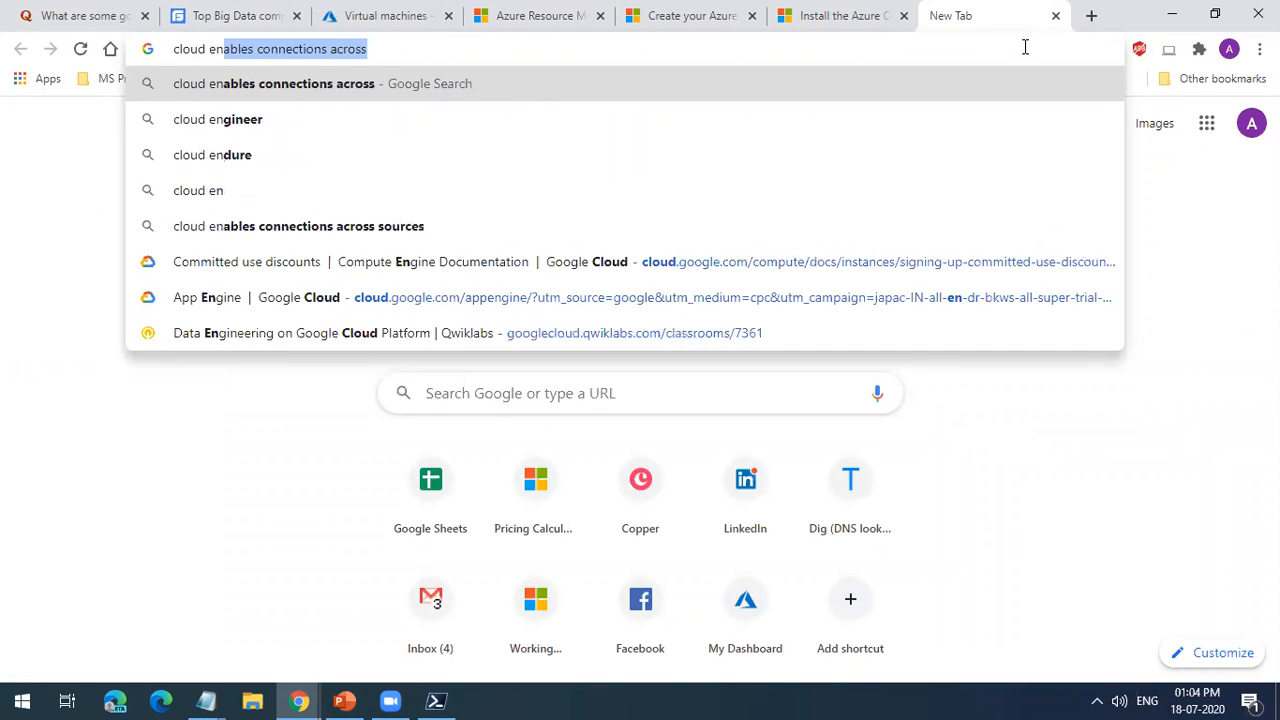
key("Return")
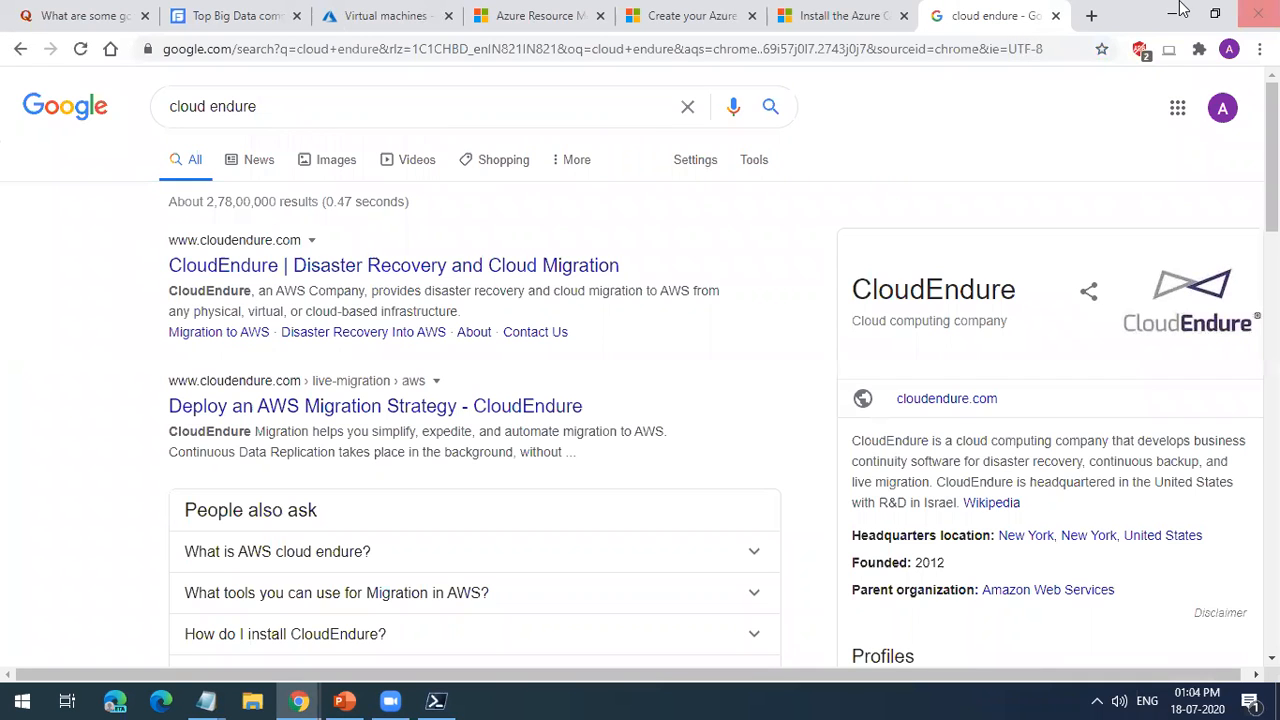
left_click(283, 266)
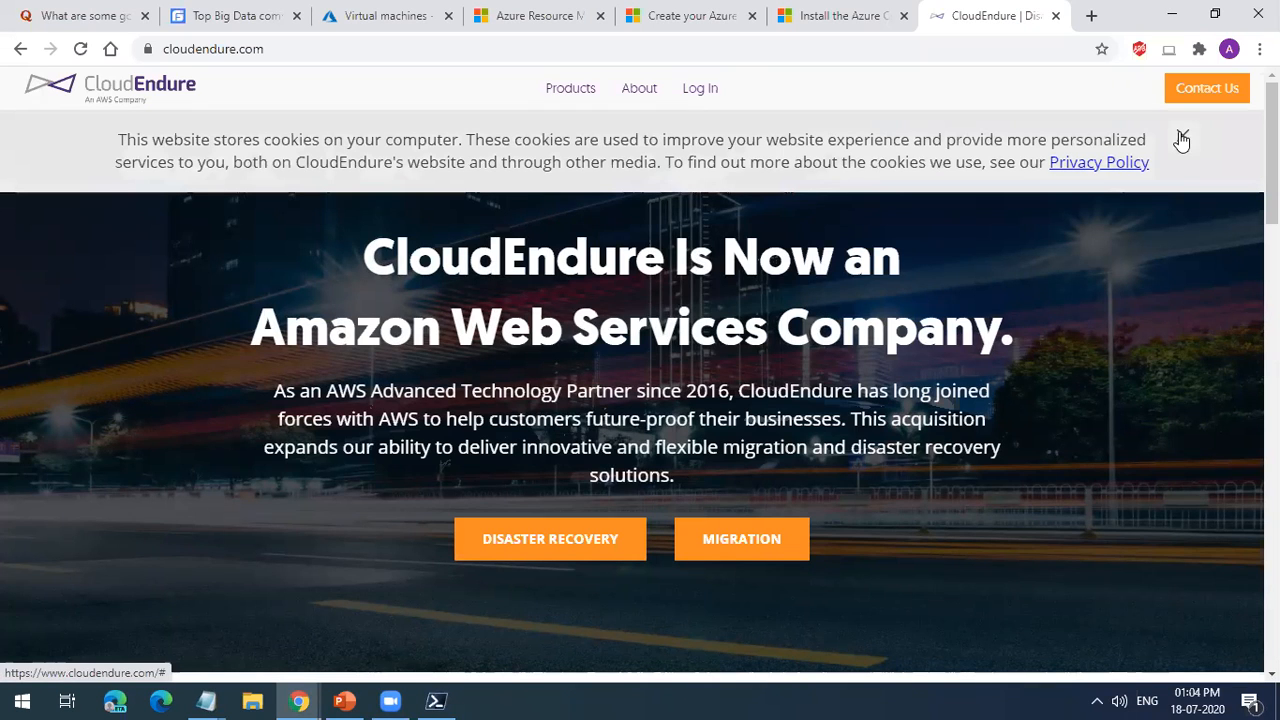
Step: Dismiss the cookie notice, look over CloudEndure's disaster recovery and migration offerings, and close the site
left_click(1181, 140)
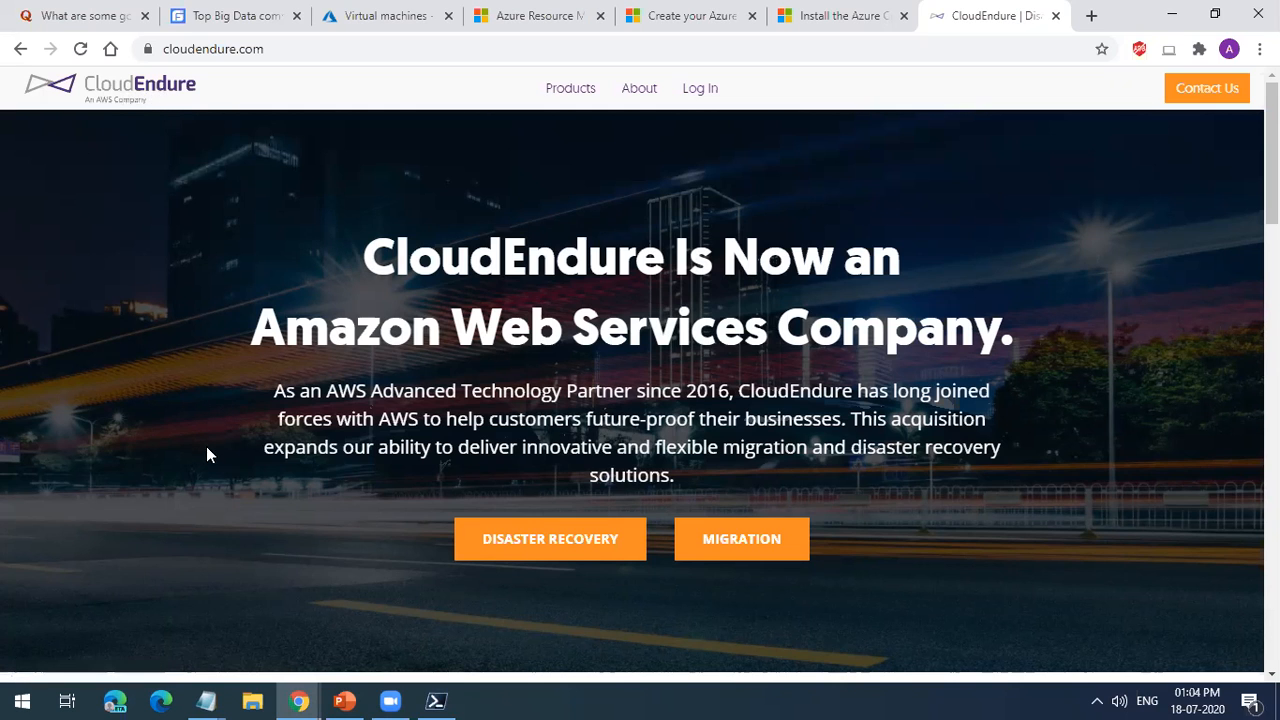
scroll(414, 487, "down", 5)
scroll(418, 499, "up", 2)
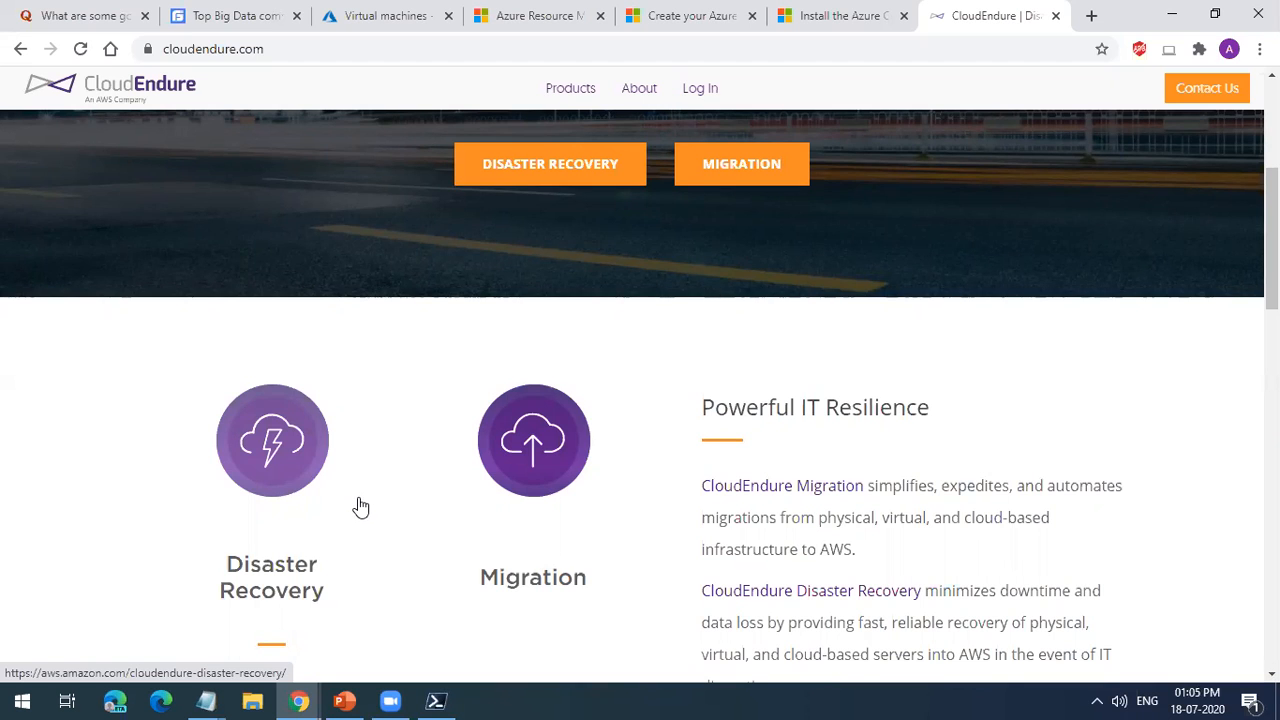
scroll(735, 360, "up", 1)
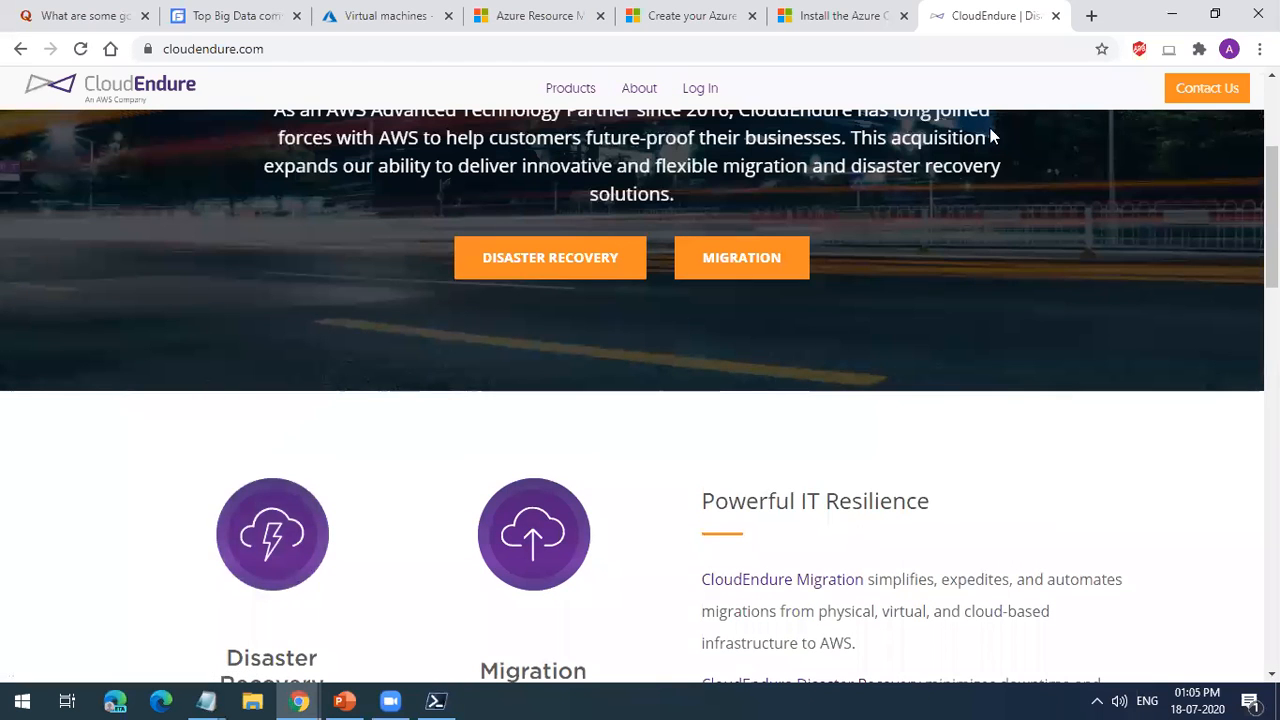
left_click(1055, 15)
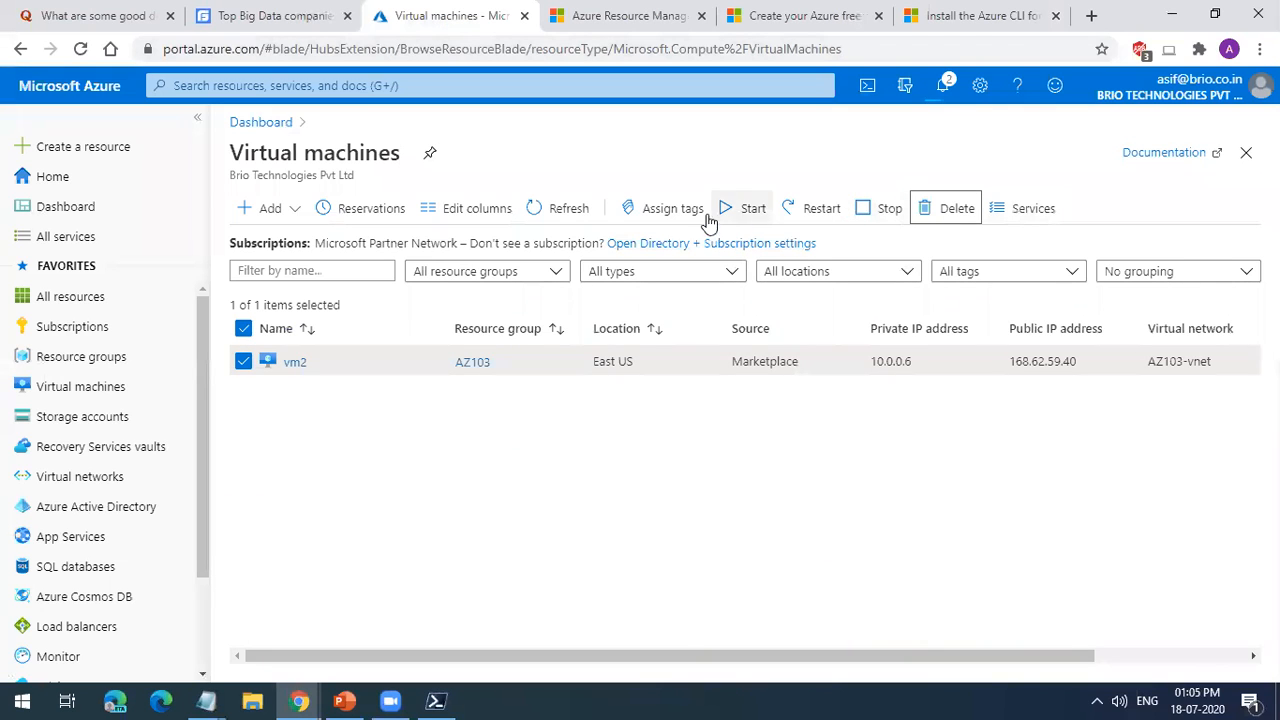
Step: Refresh the virtual machines list and check the notifications for the status of the vm2 deletion
left_click(541, 216)
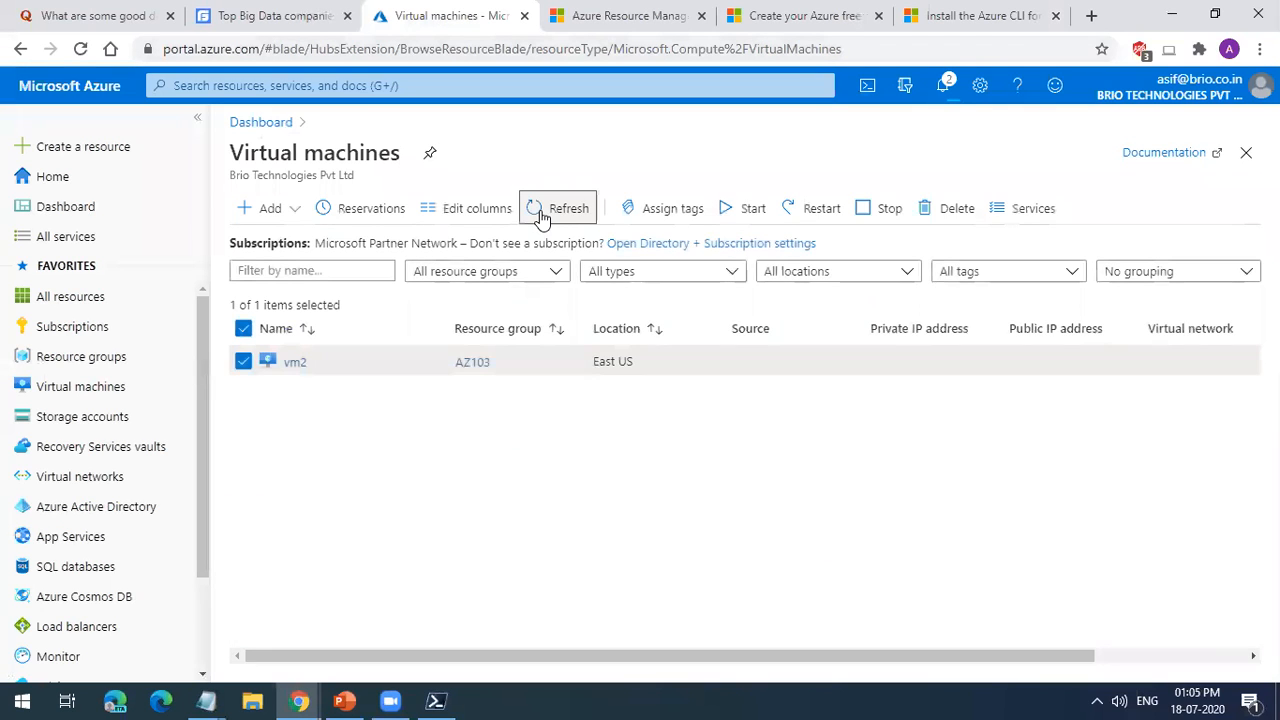
left_click(541, 218)
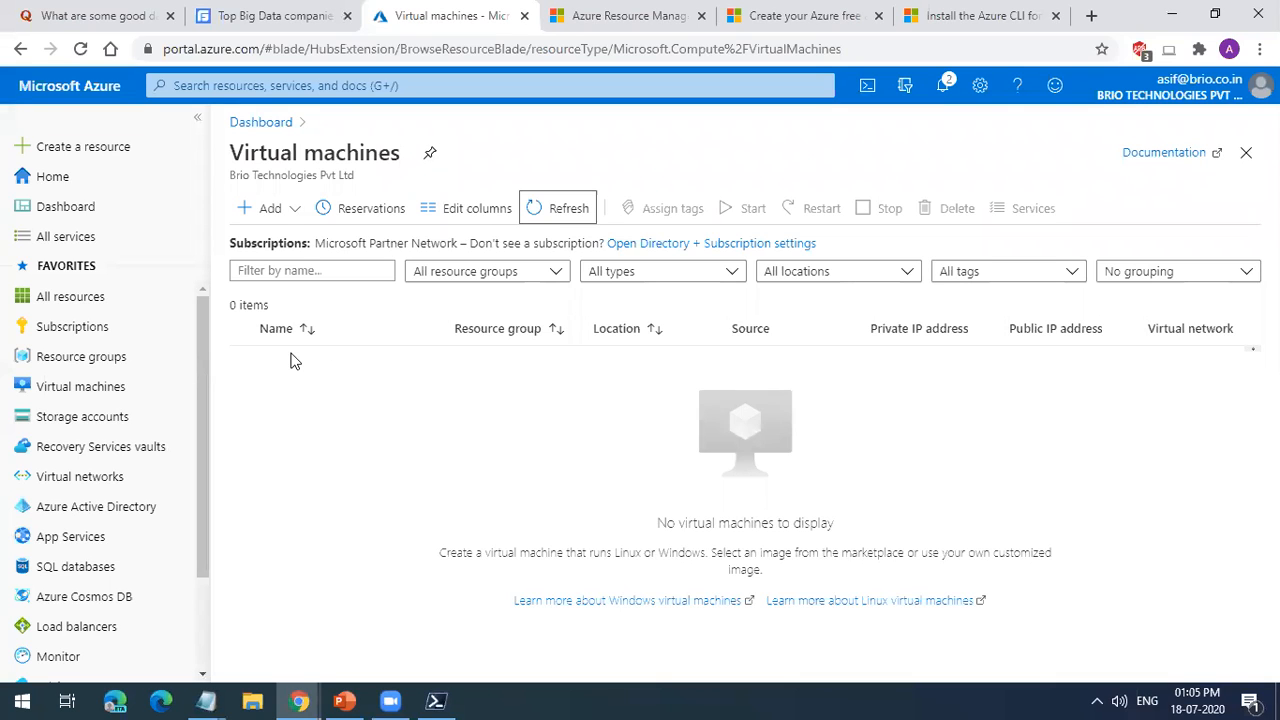
left_click(957, 92)
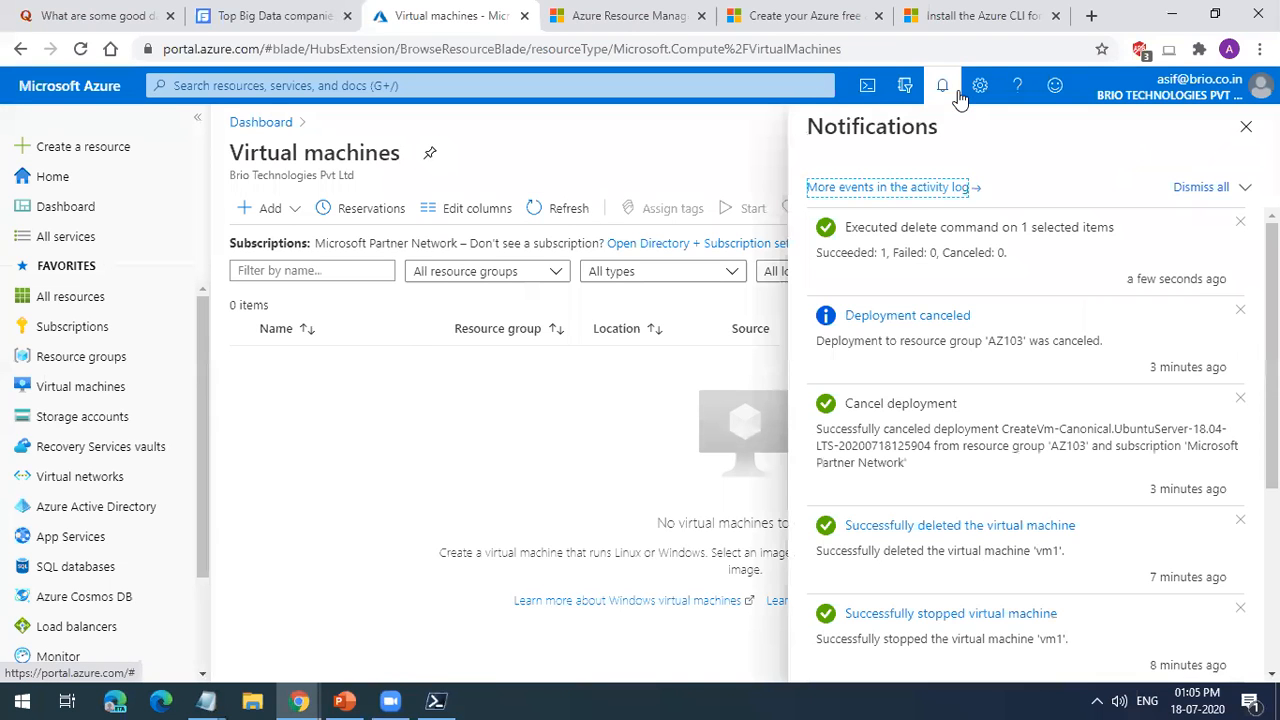
left_click(1246, 129)
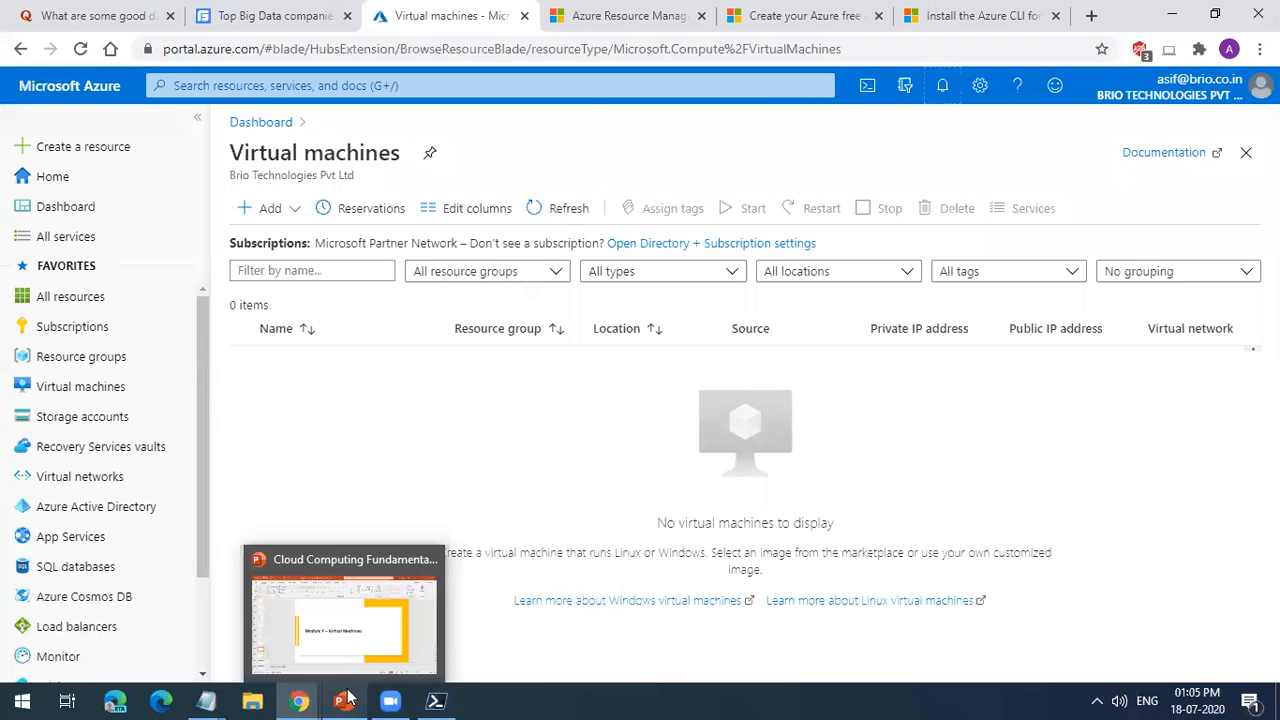
Step: Switch to the PowerShell 7 window and end the session with the exit command
left_click(436, 700)
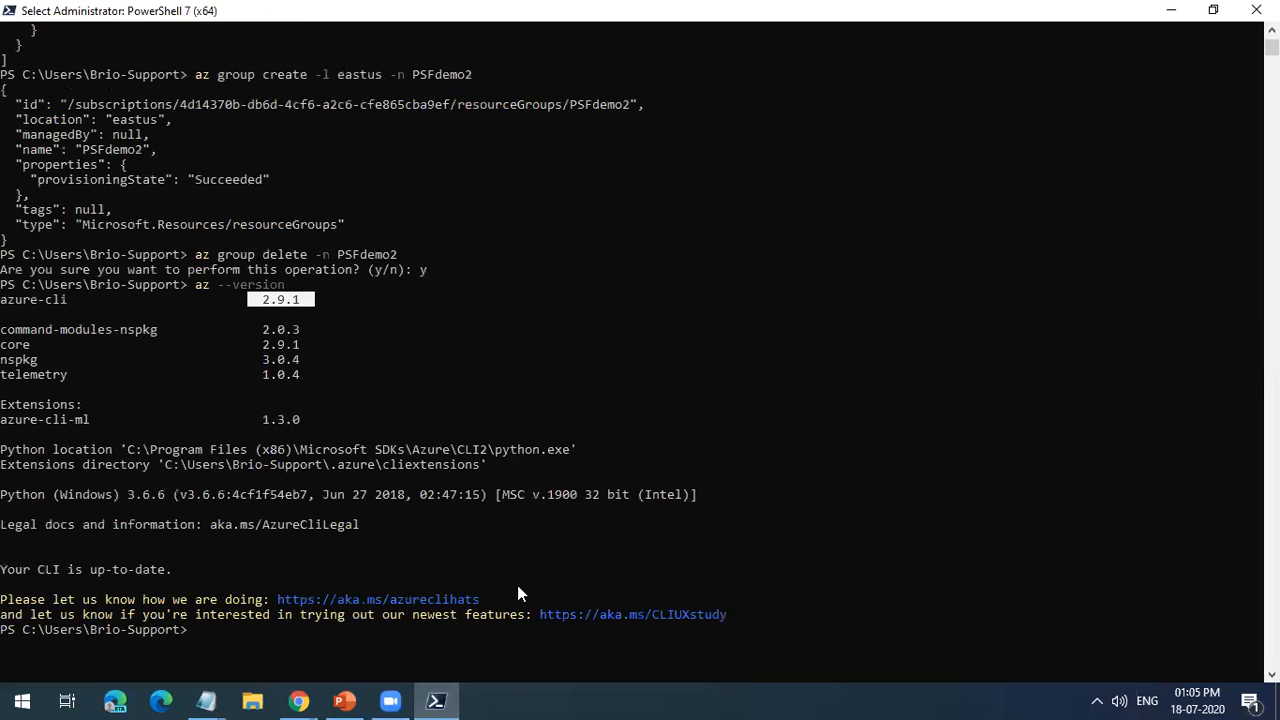
scroll(517, 593, "down", 2)
type("exi")
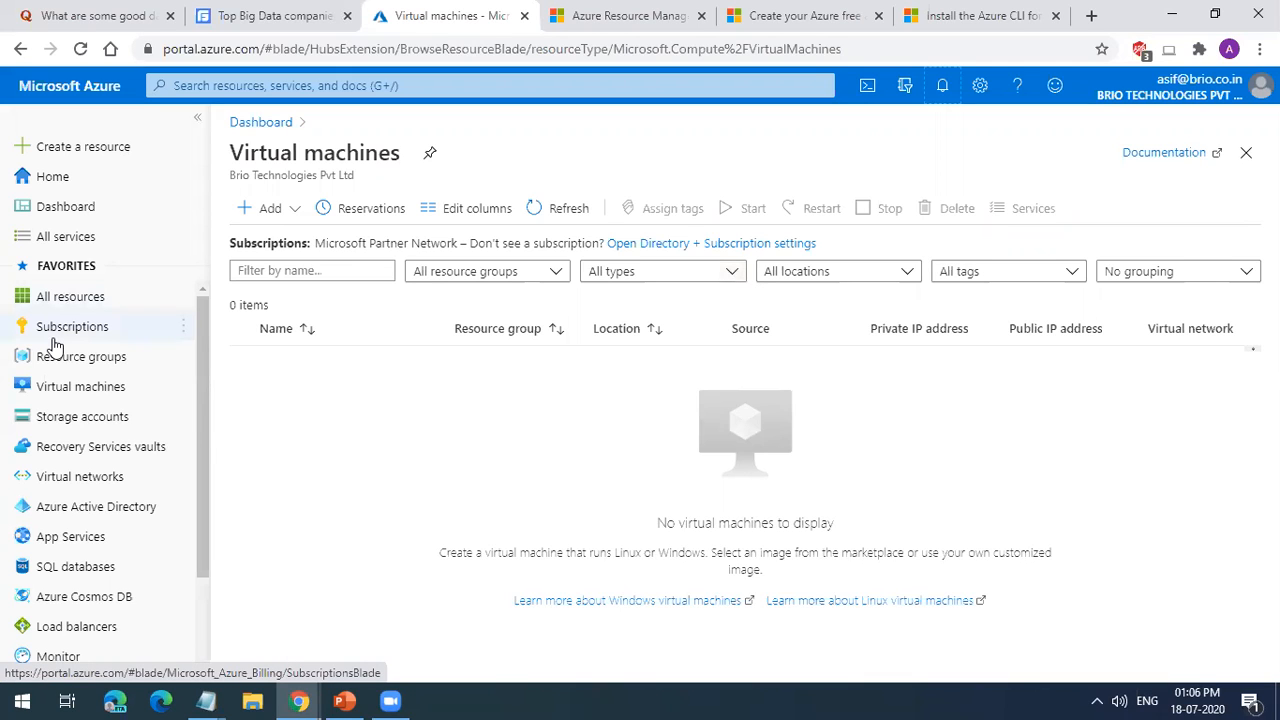
Step: Inspect the contents of the dl-rg resource group in the Azure portal and return to the resource groups list
mouse_move(55, 345)
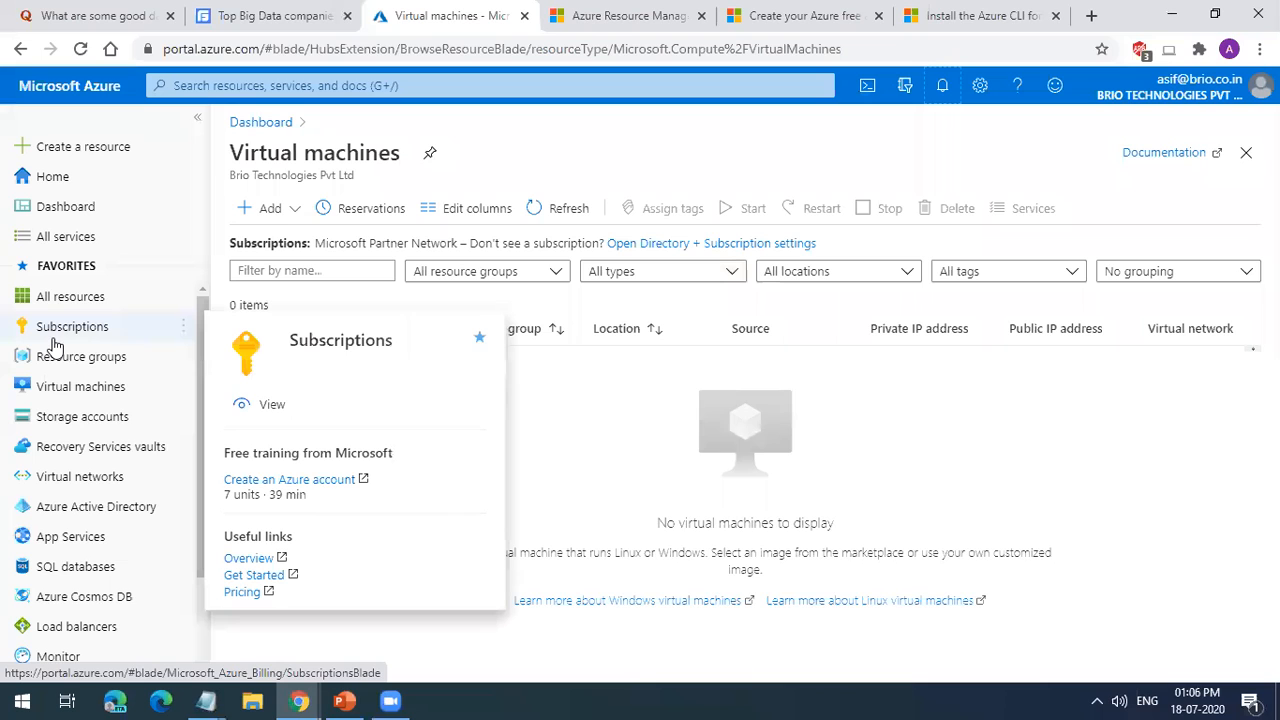
mouse_move(70, 368)
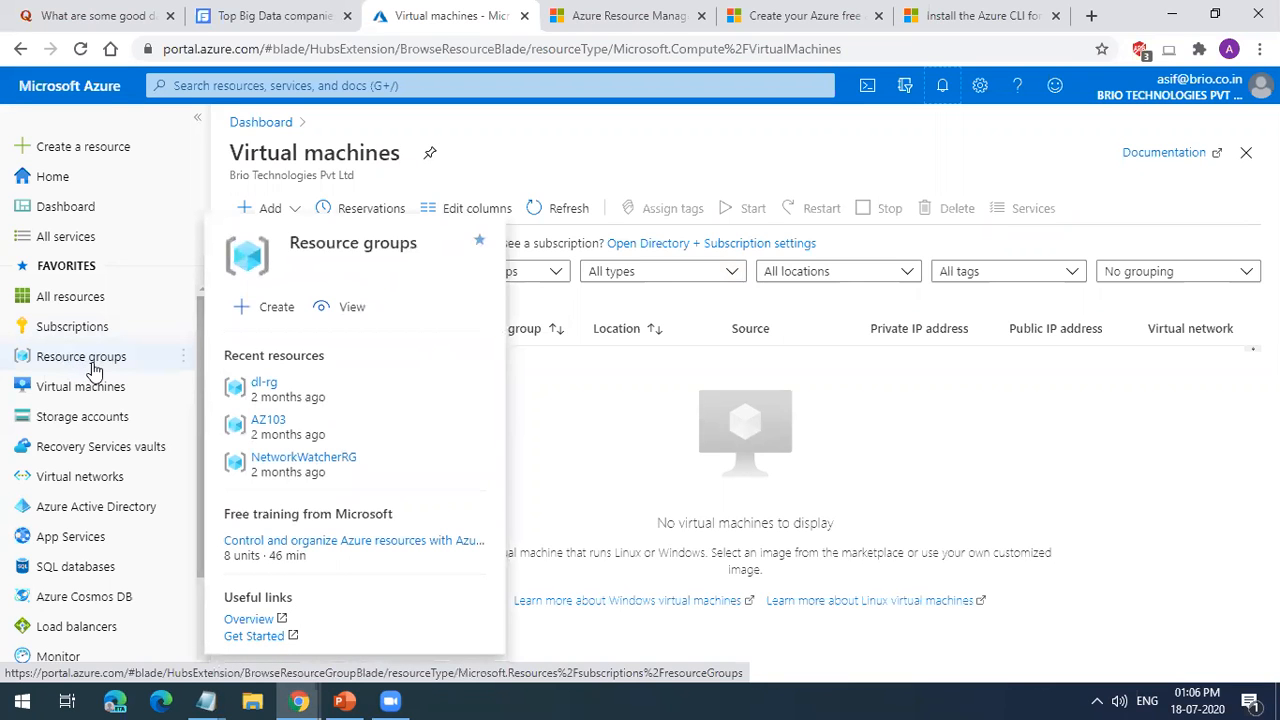
left_click(95, 362)
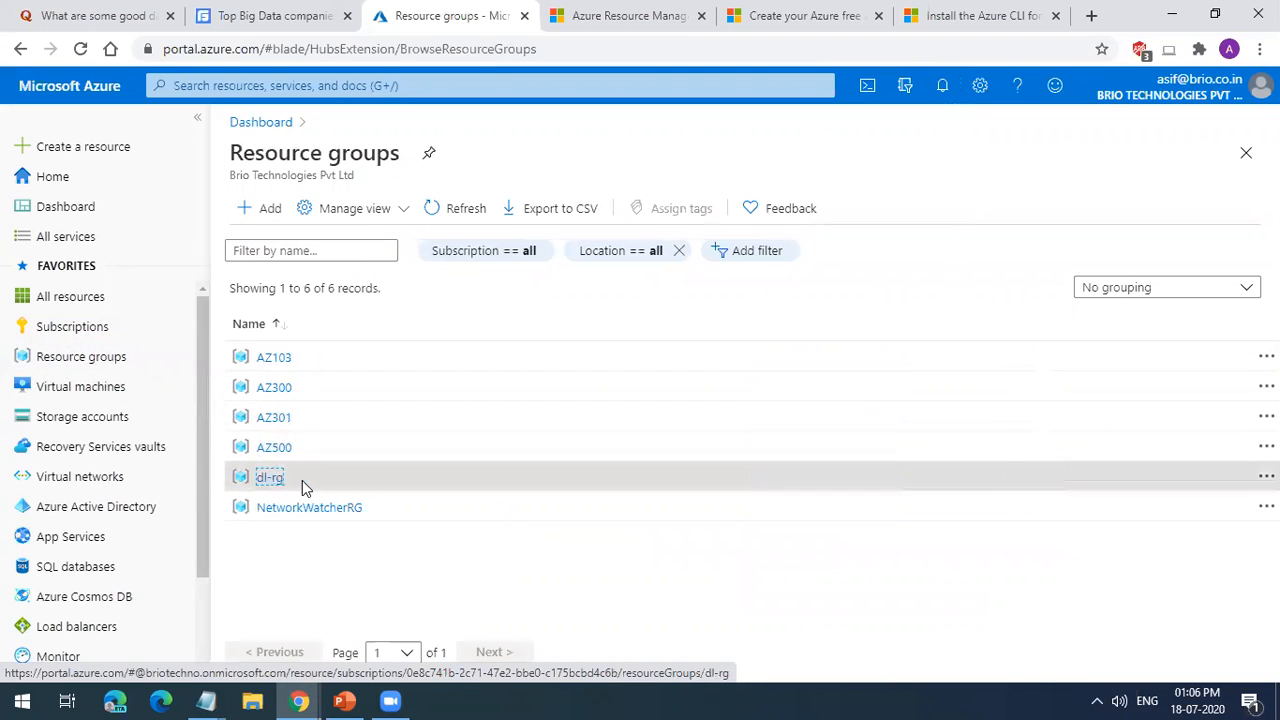
left_click(302, 480)
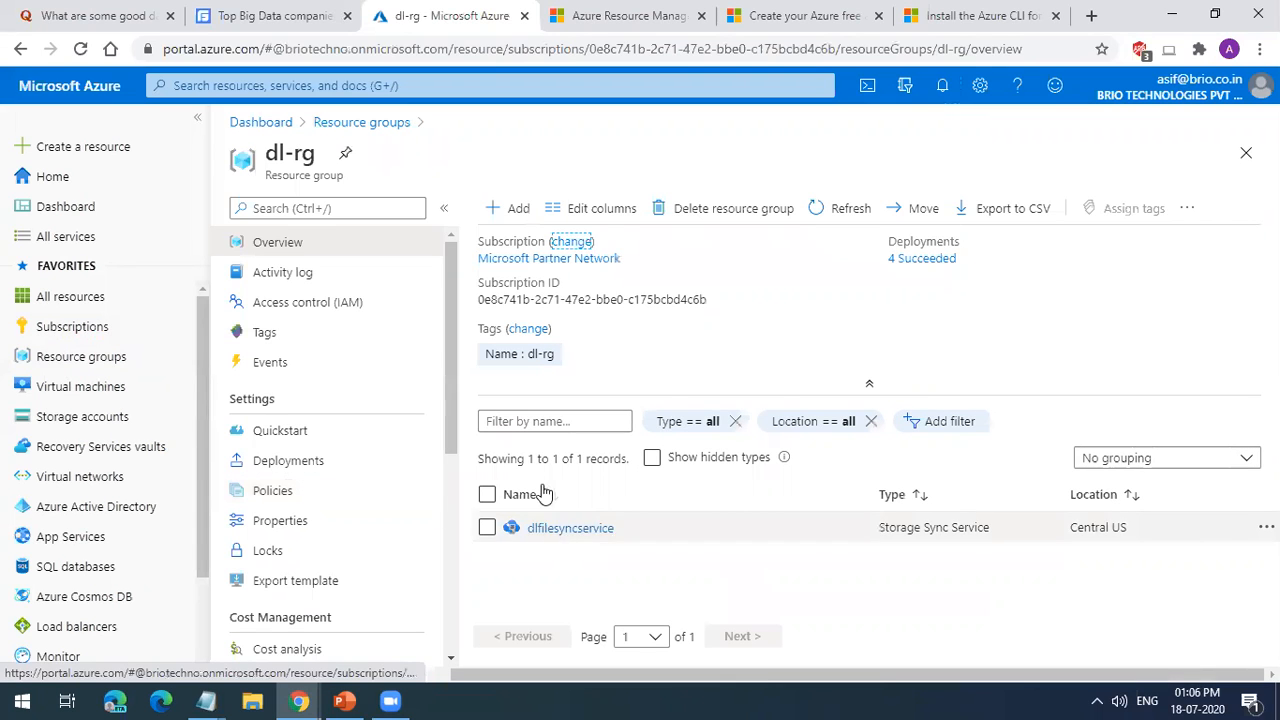
left_click(285, 124)
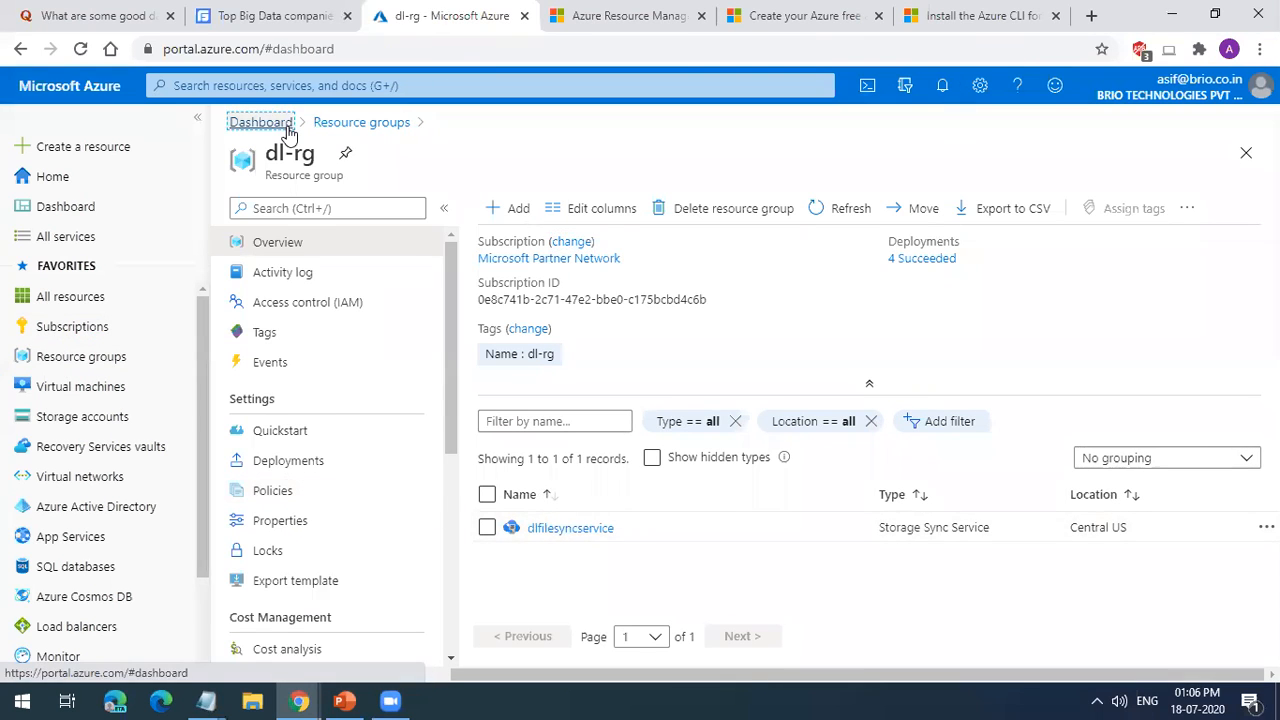
left_click(112, 358)
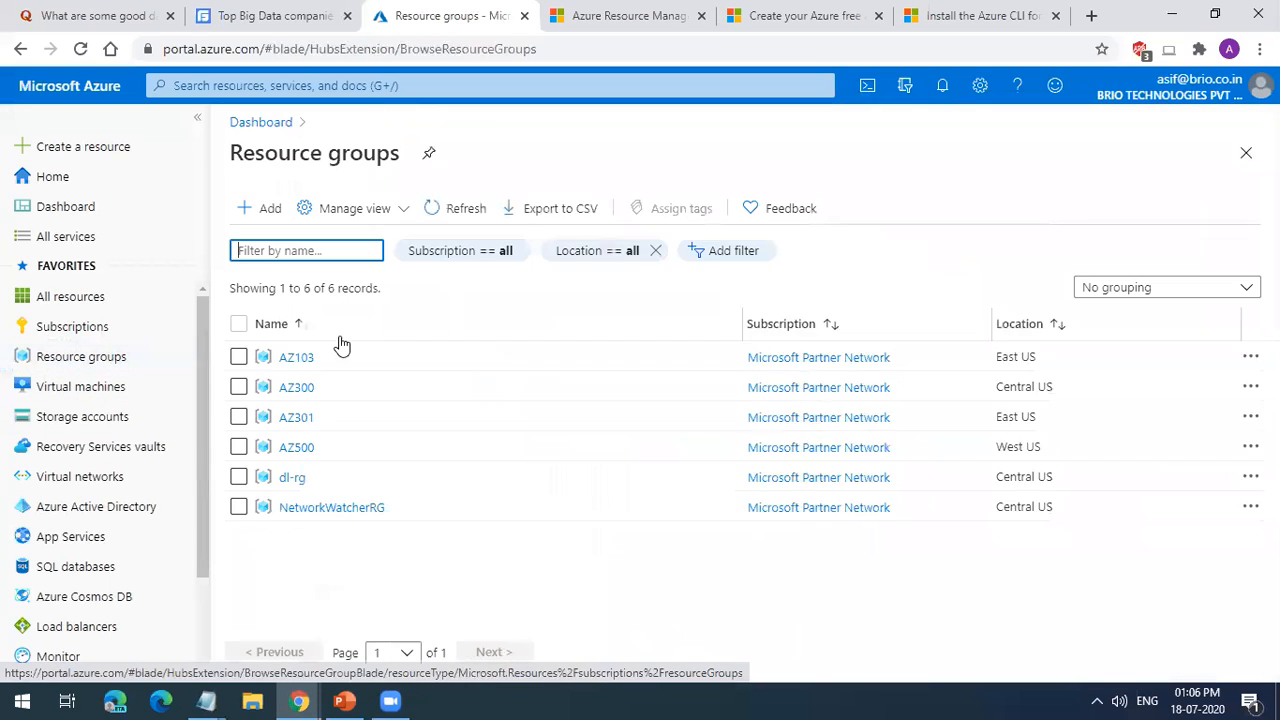
Step: Switch to the incognito Azure portal window and open the digitalintellect storage account from the recent resources
mouse_move(300, 700)
left_click(466, 650)
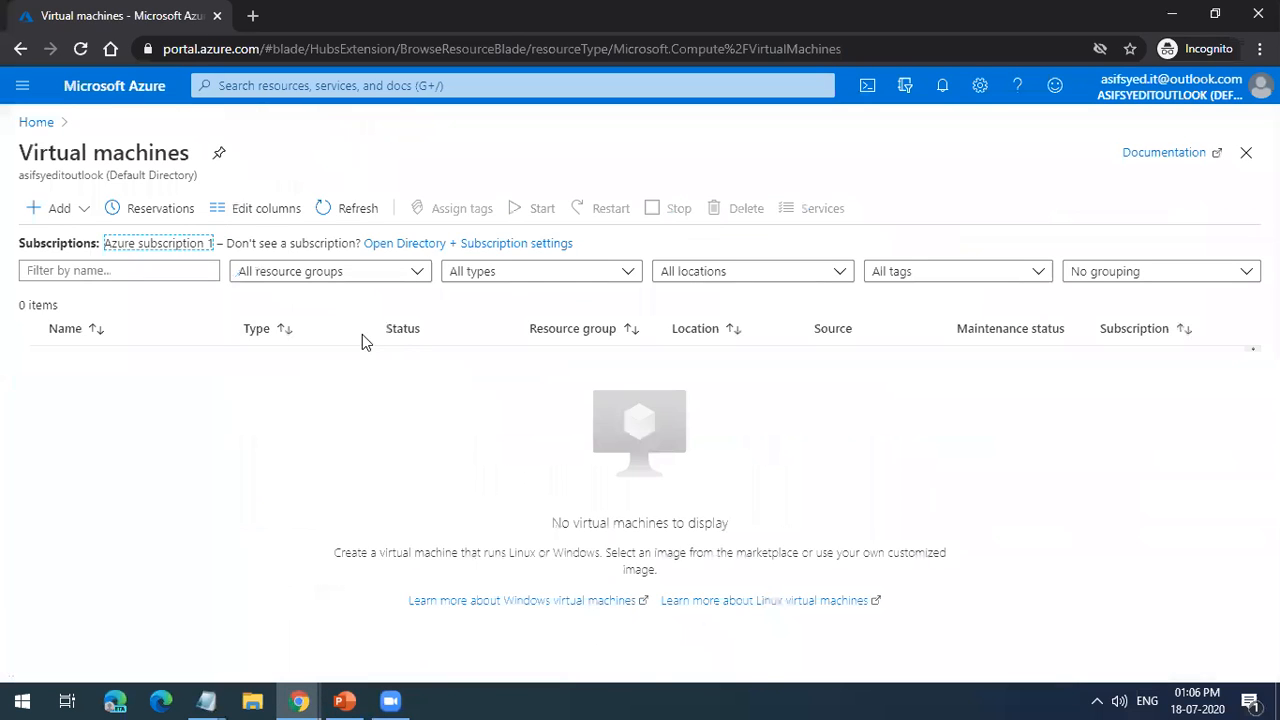
left_click(46, 125)
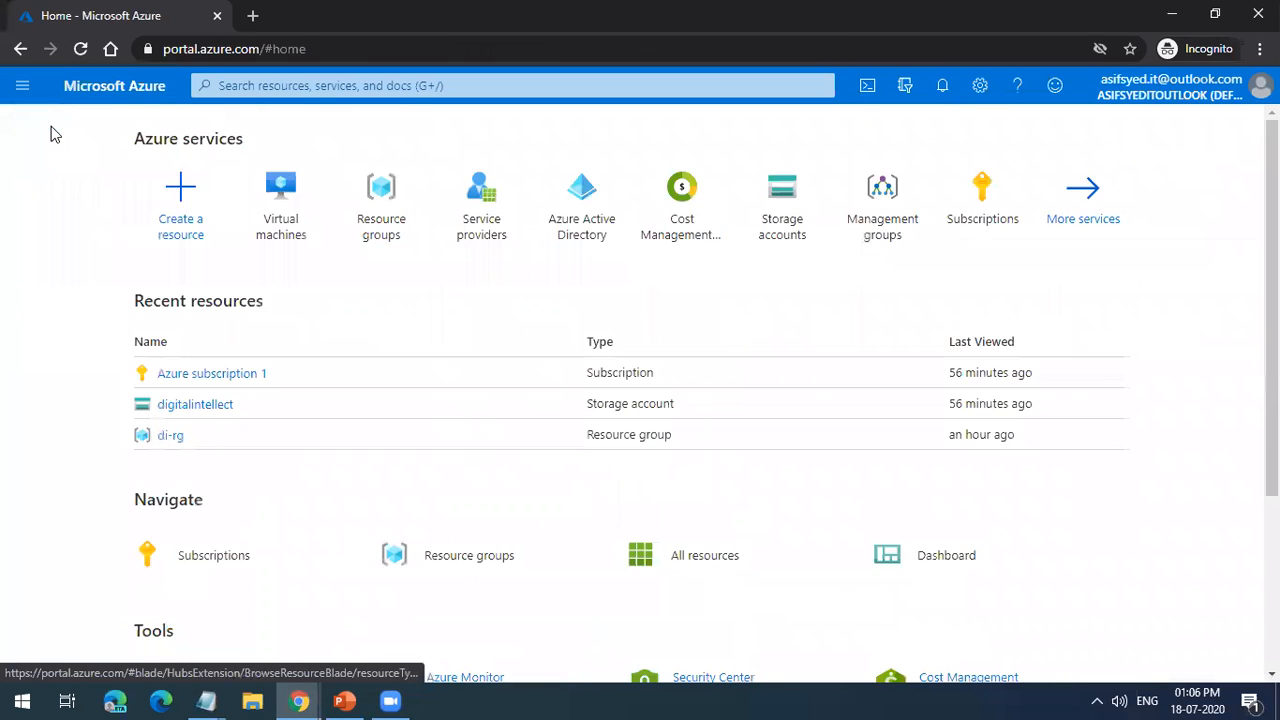
left_click(195, 405)
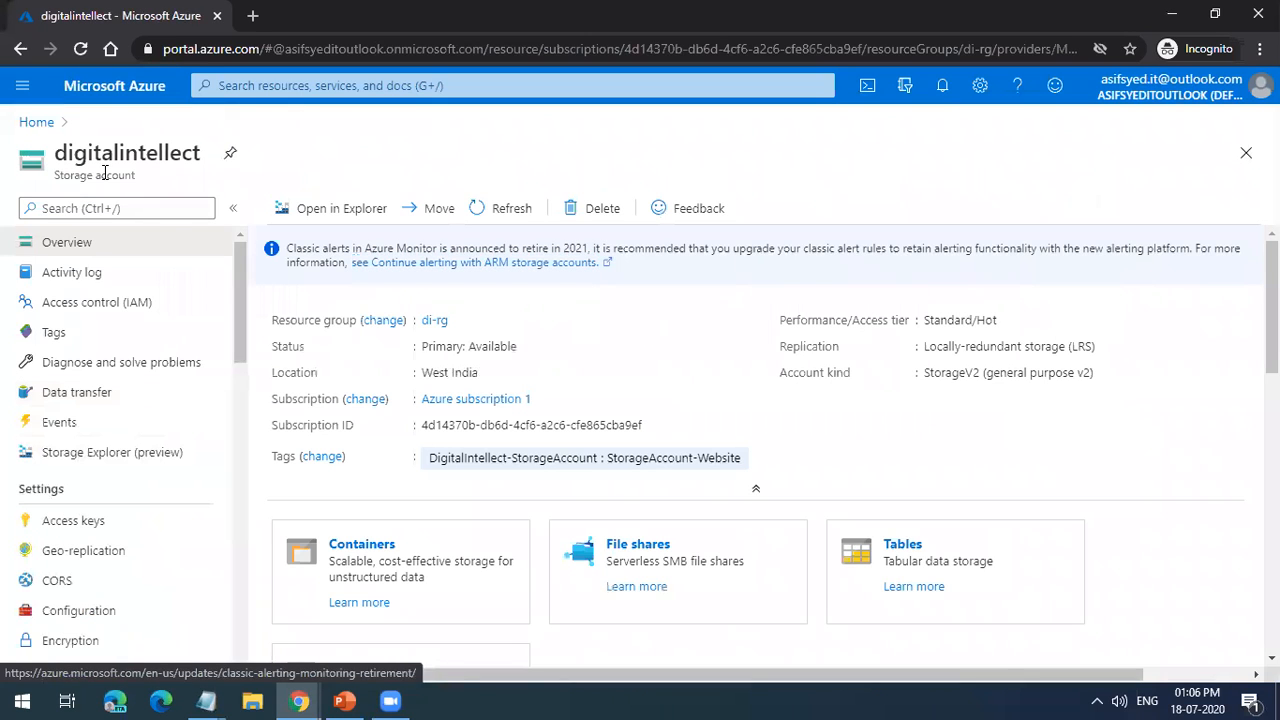
triple_click(108, 172)
Step: Open the storage account's access control and look over its role assignments before returning to the access check
left_click(118, 300)
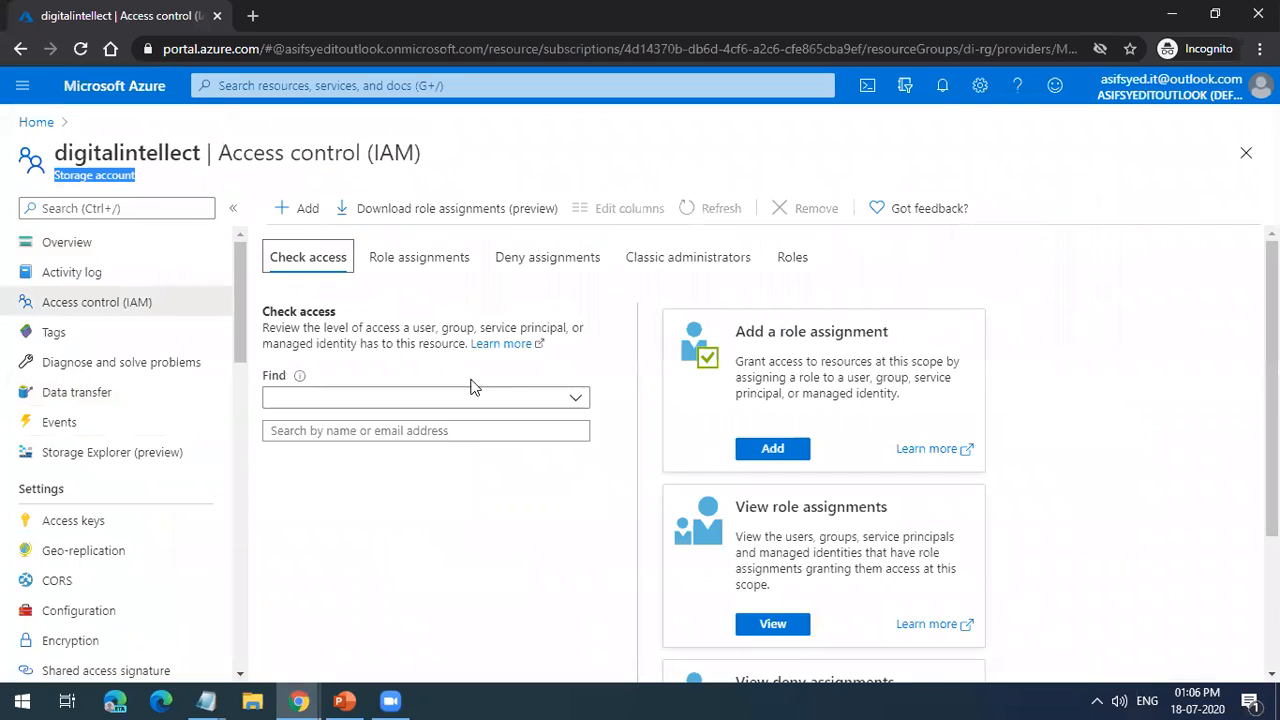
left_click(465, 261)
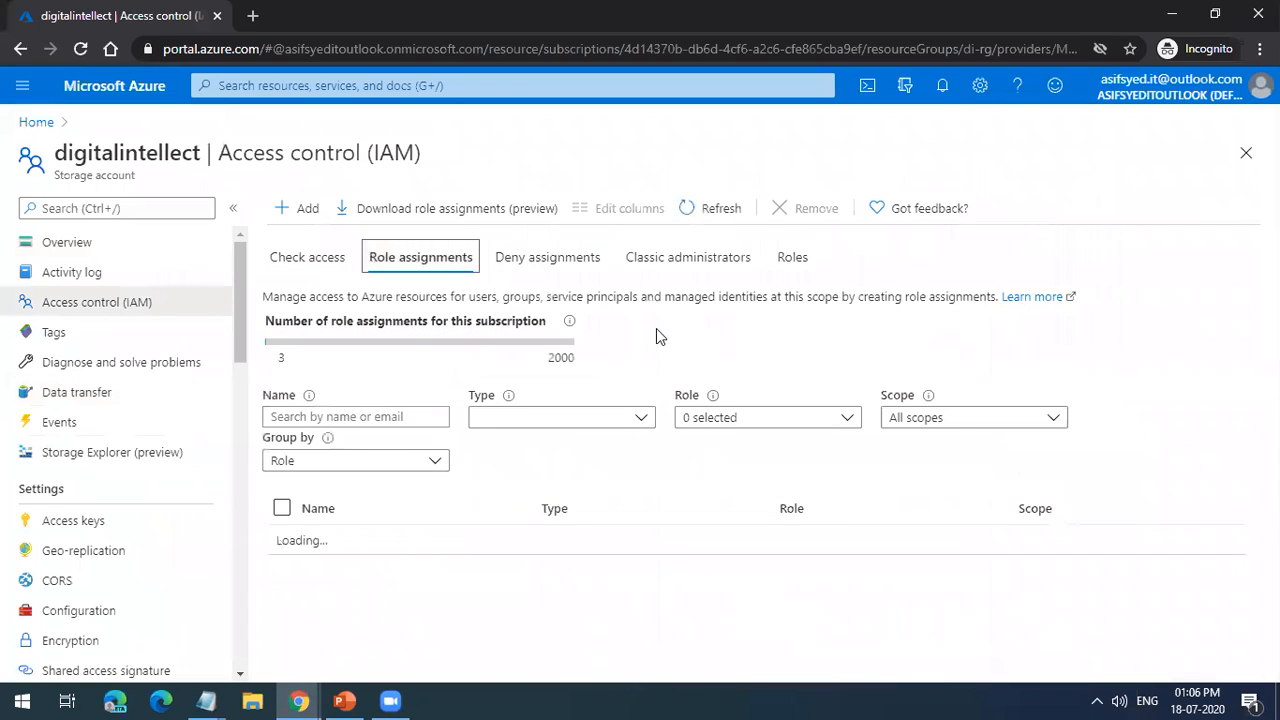
left_click(305, 259)
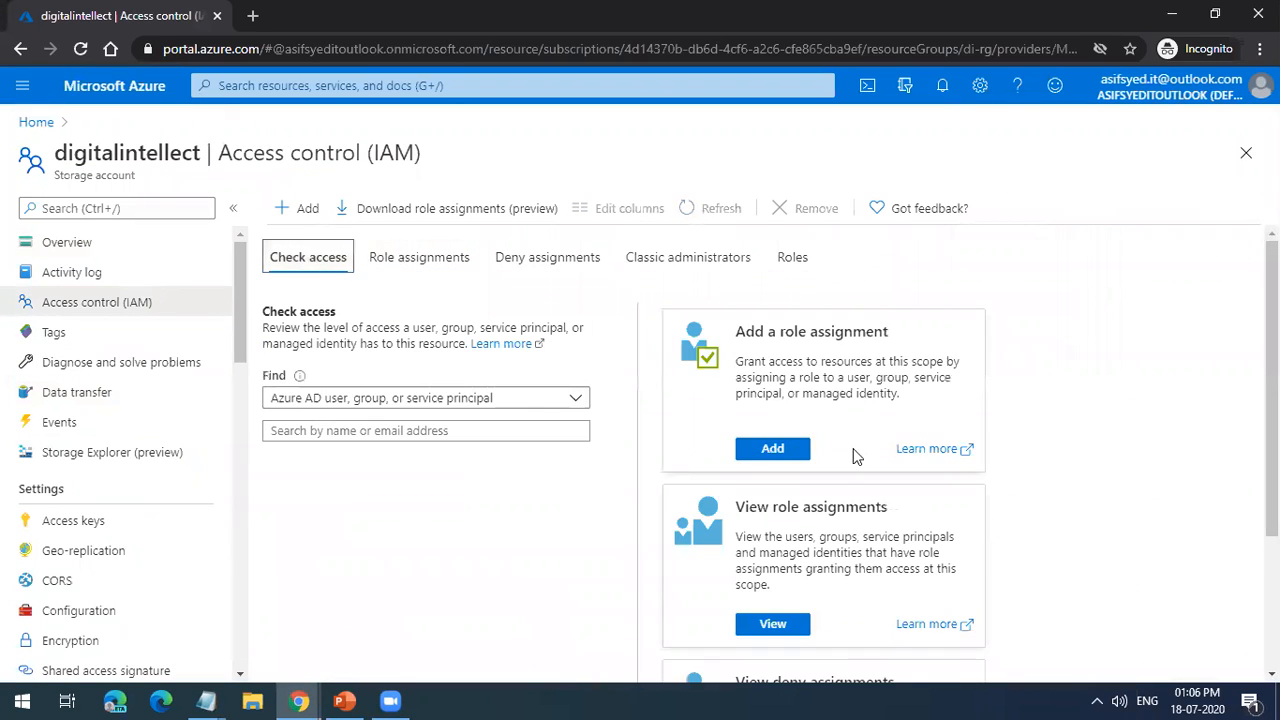
Step: Start a new role assignment for the storage account and choose the Storage Blob Data Reader role
left_click(772, 450)
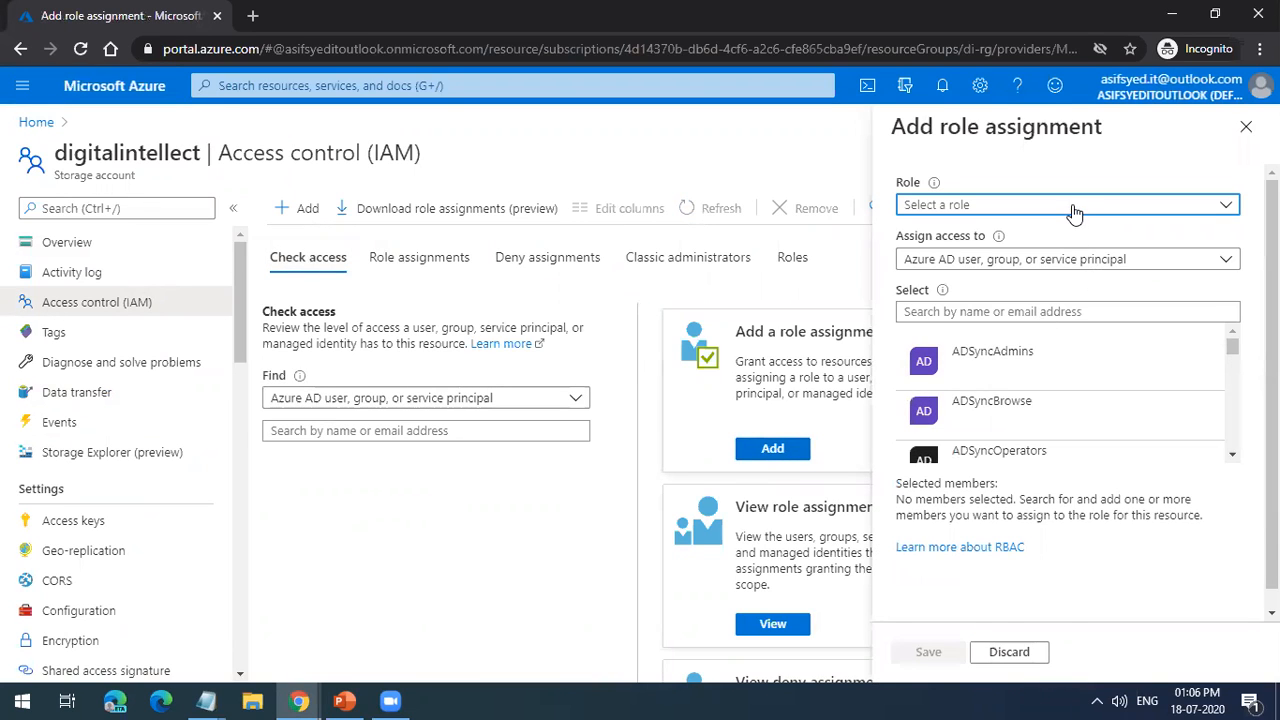
left_click(1073, 208)
type("storage")
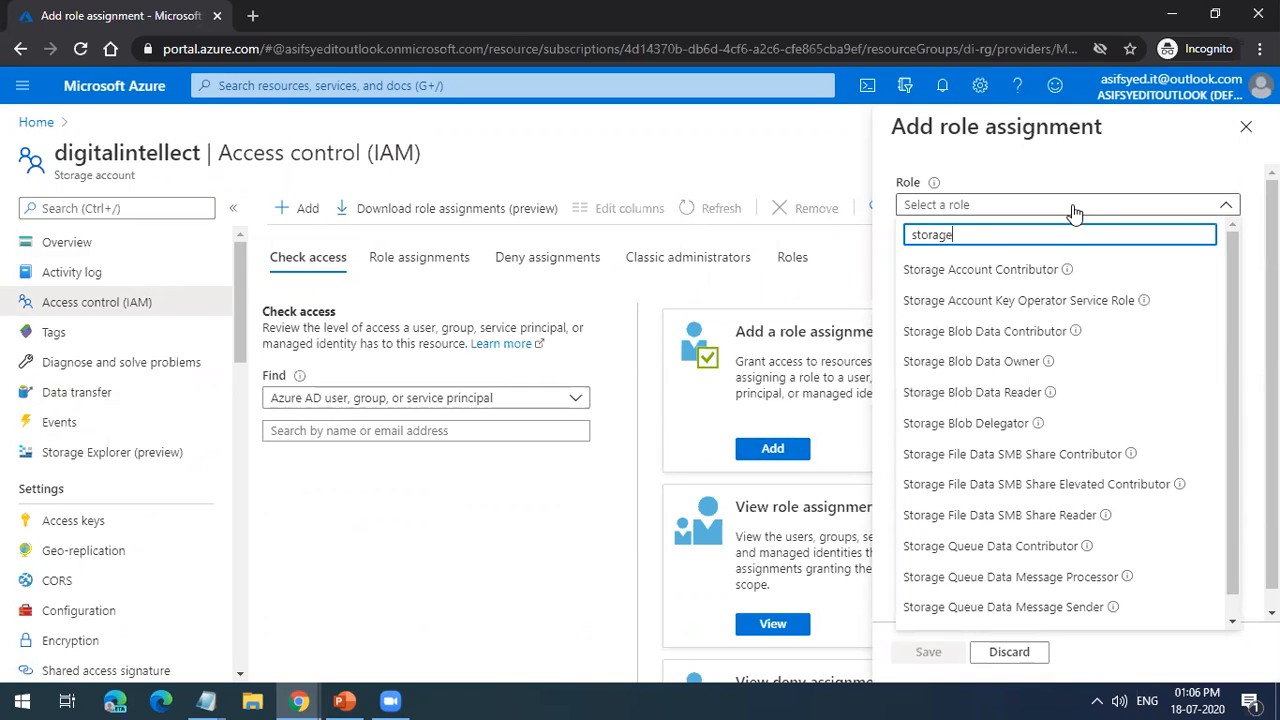
left_click(985, 392)
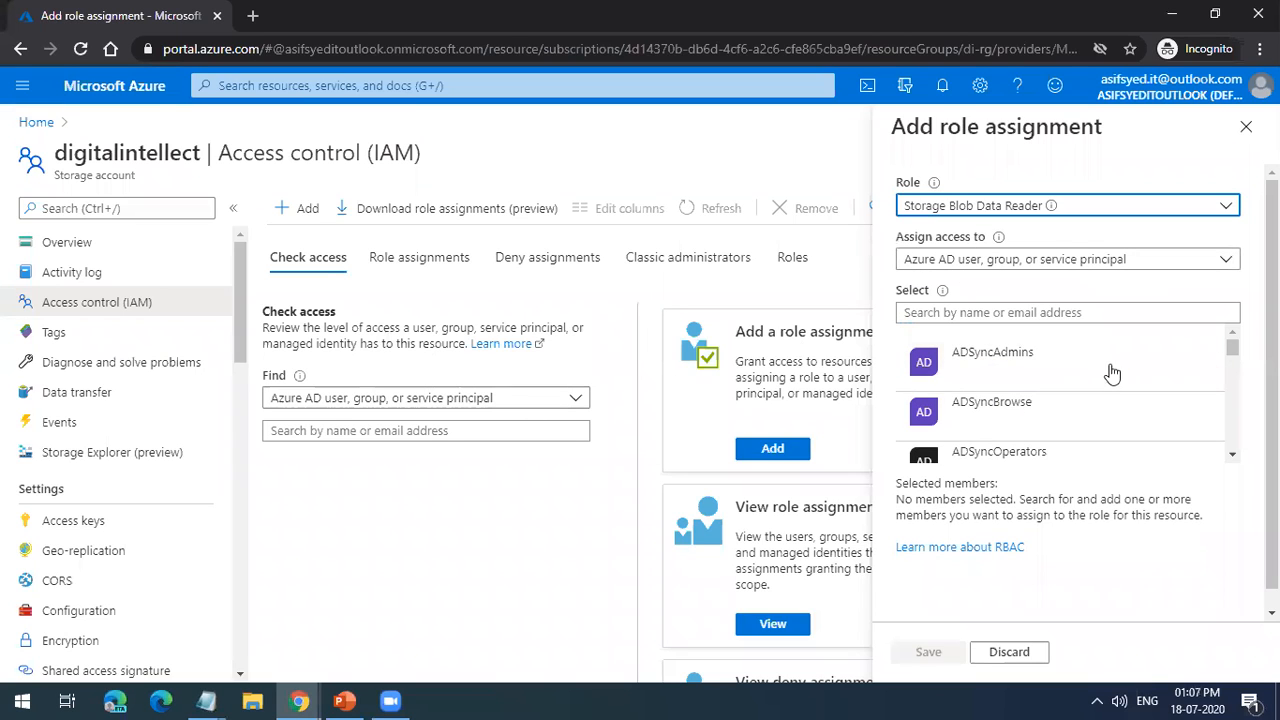
Step: Look through the members available for assignment and read the description of the Storage Blob Data Reader role
scroll(1094, 362, "down", 5)
scroll(1098, 395, "down", 10)
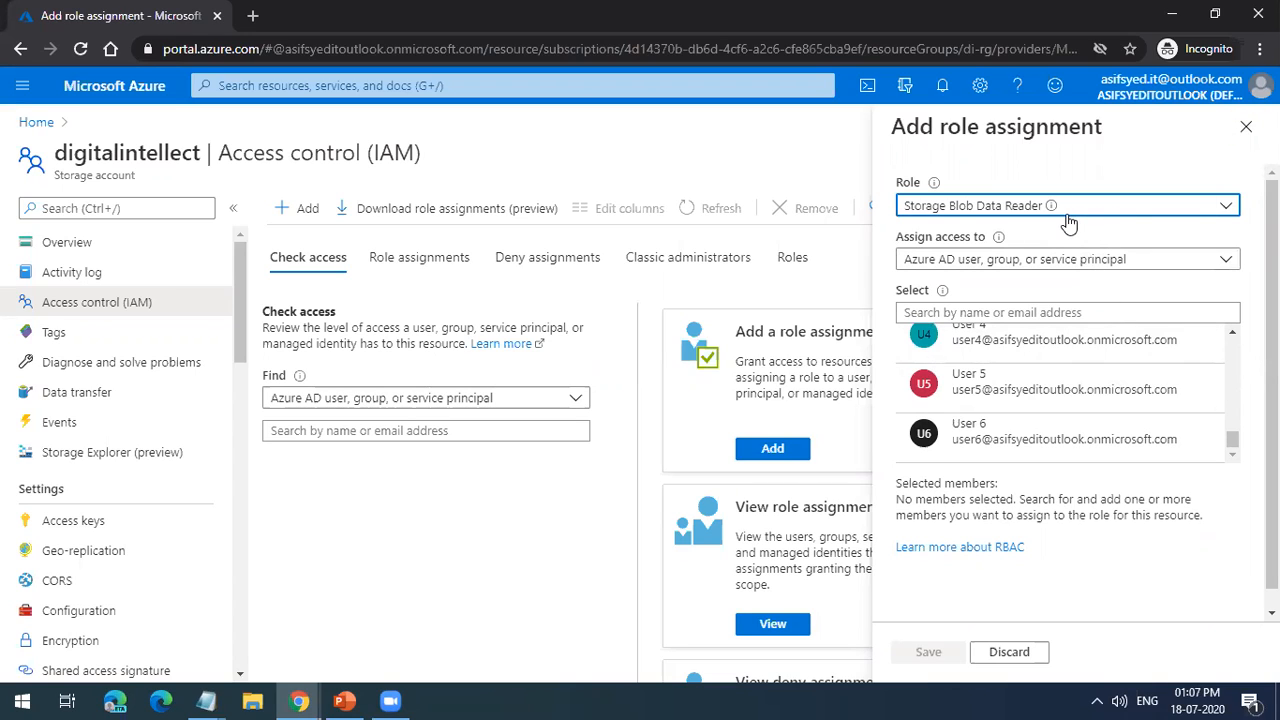
mouse_move(1052, 208)
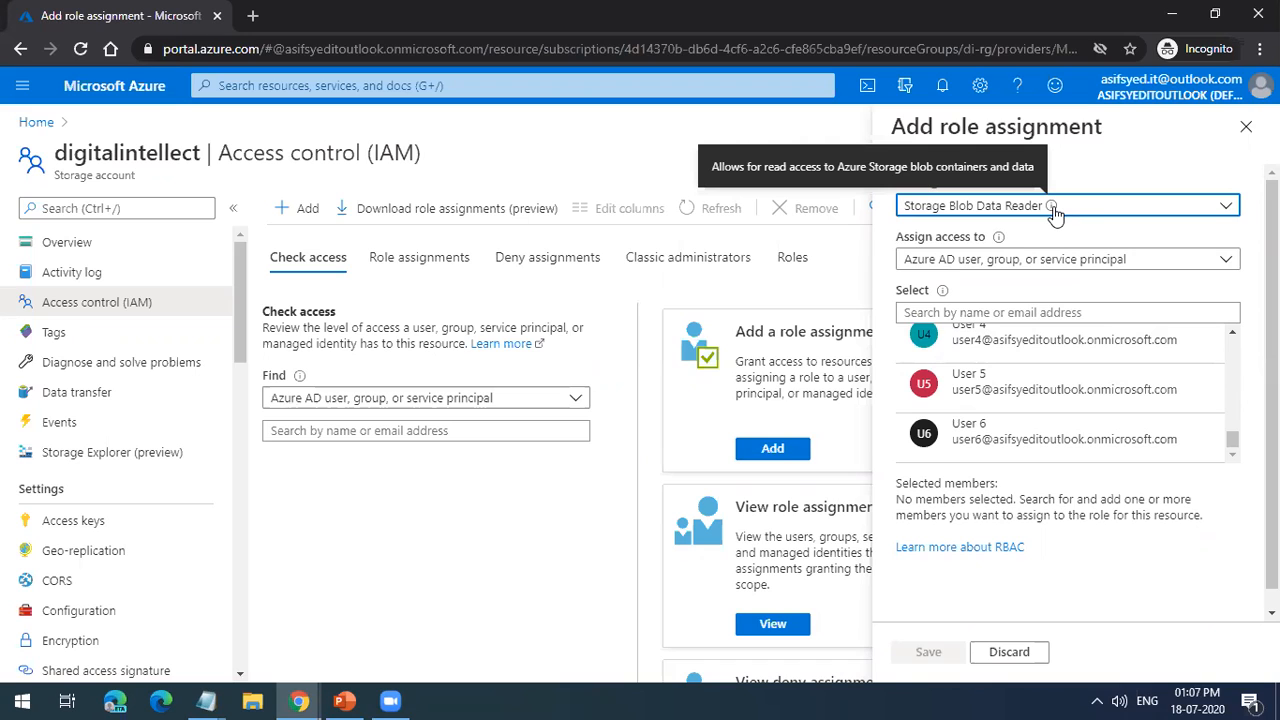
scroll(1040, 420, "up", 2)
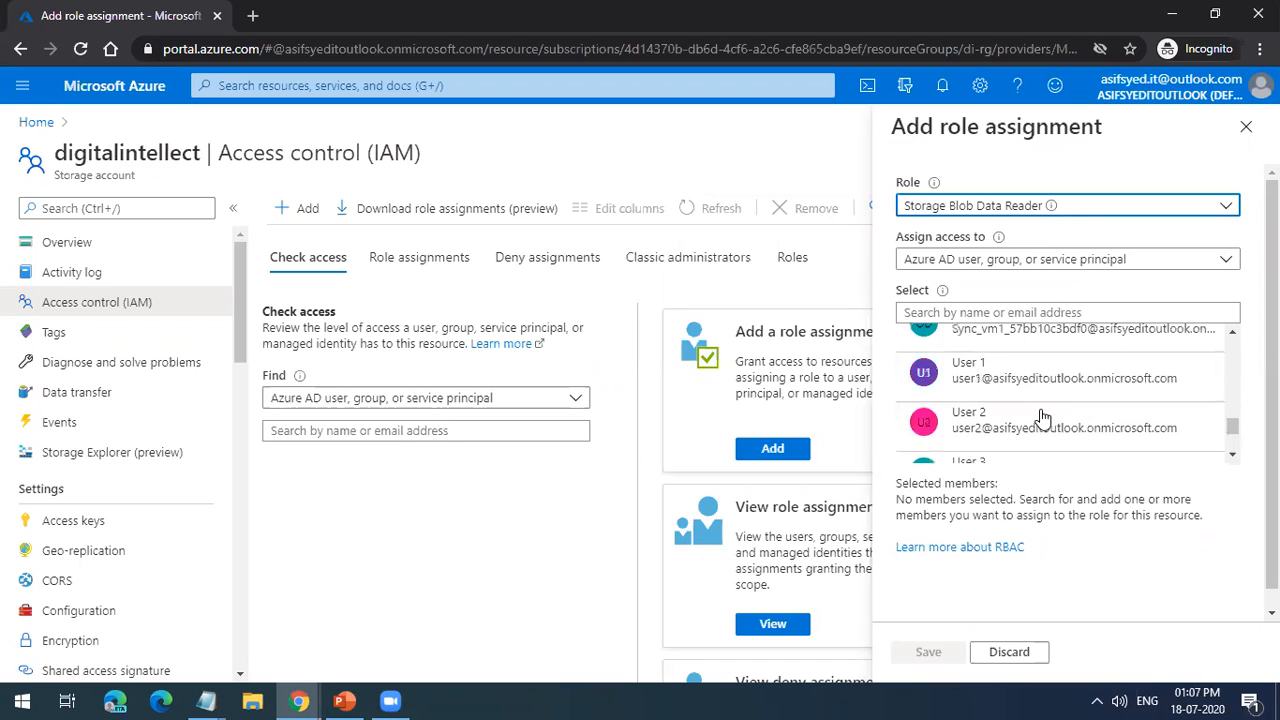
Step: Search the storage account's assignable roles for "virtual" and close the role assignment form without saving
left_click(1169, 208)
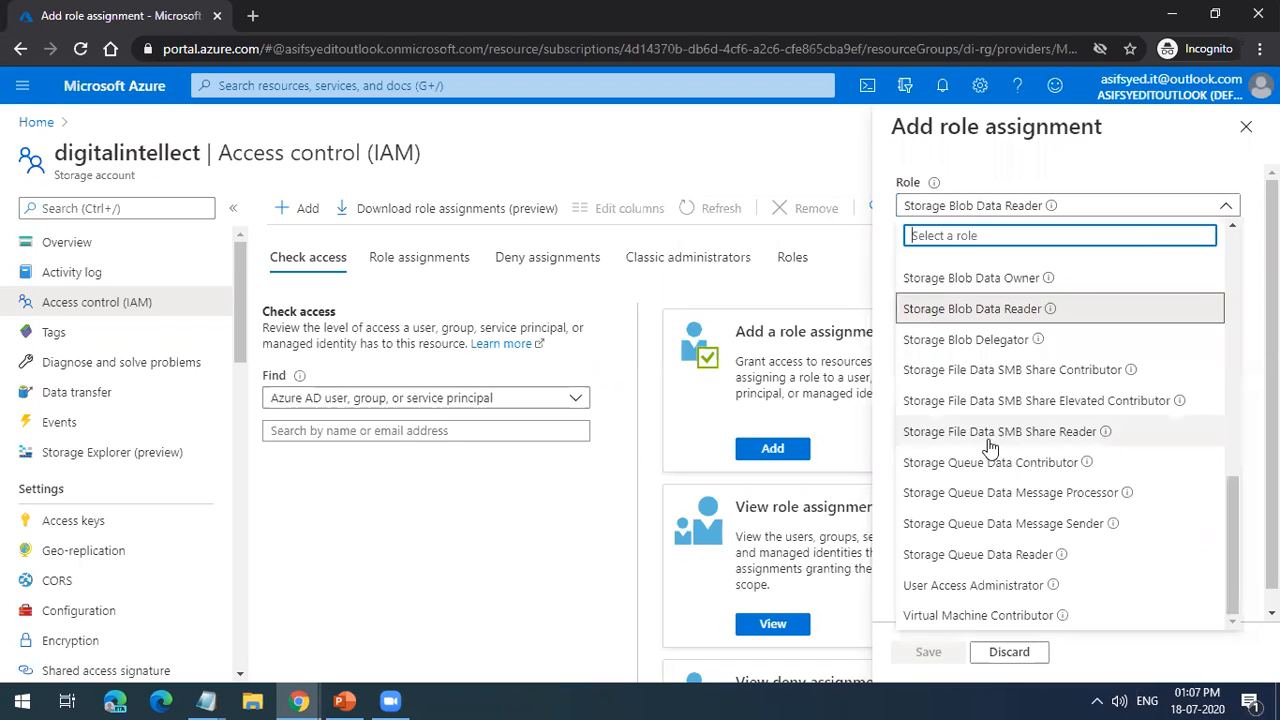
type("virtual")
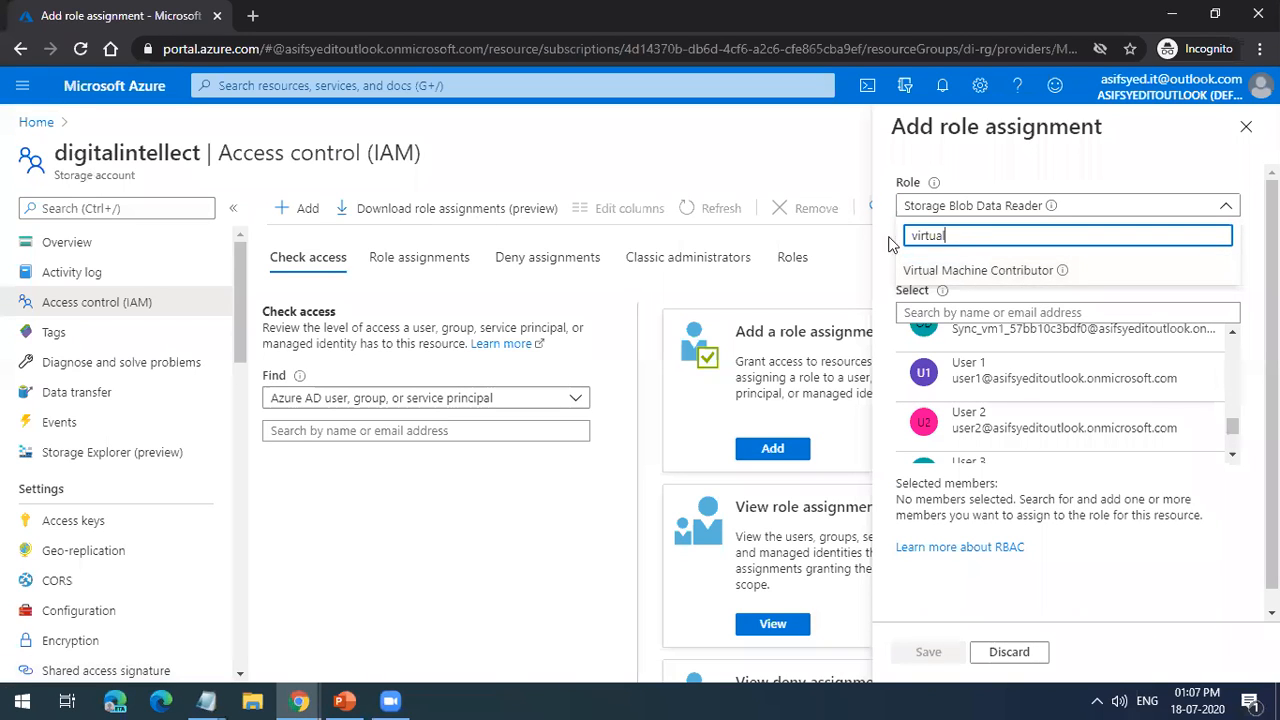
left_click(1246, 126)
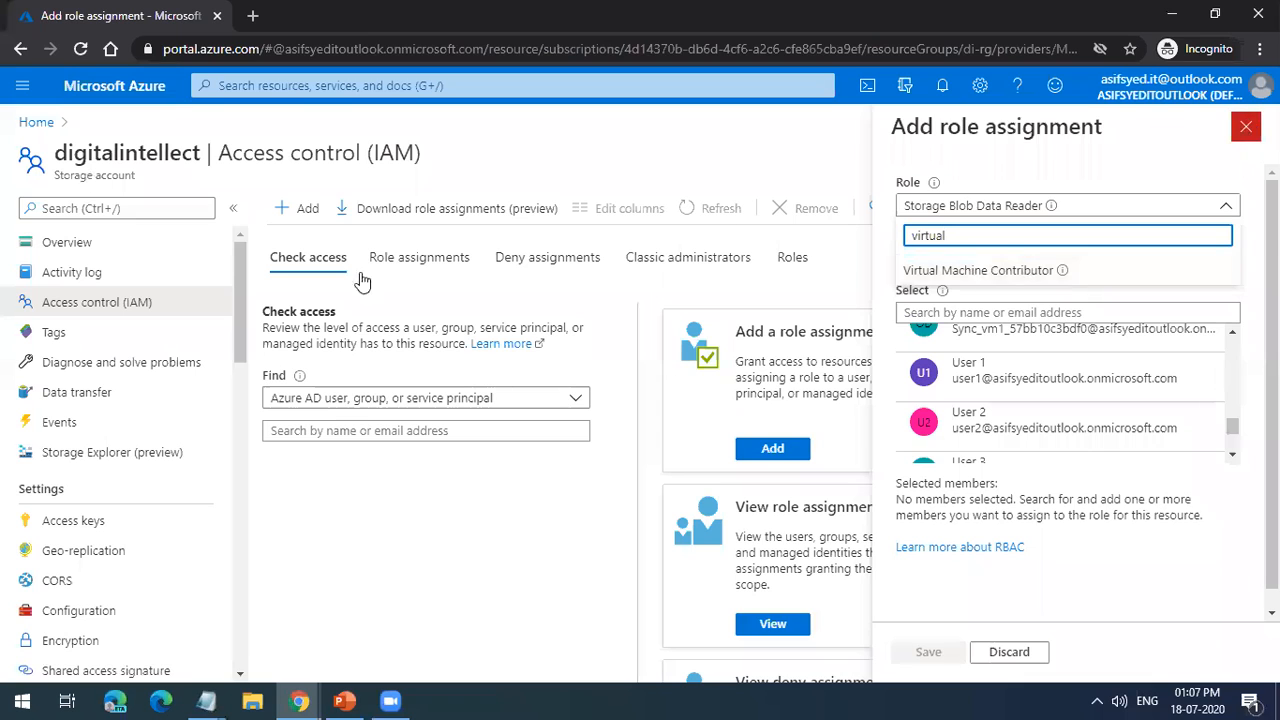
Step: Open the di-rg resource group's access control from the recent resources and start a new role assignment
left_click(36, 122)
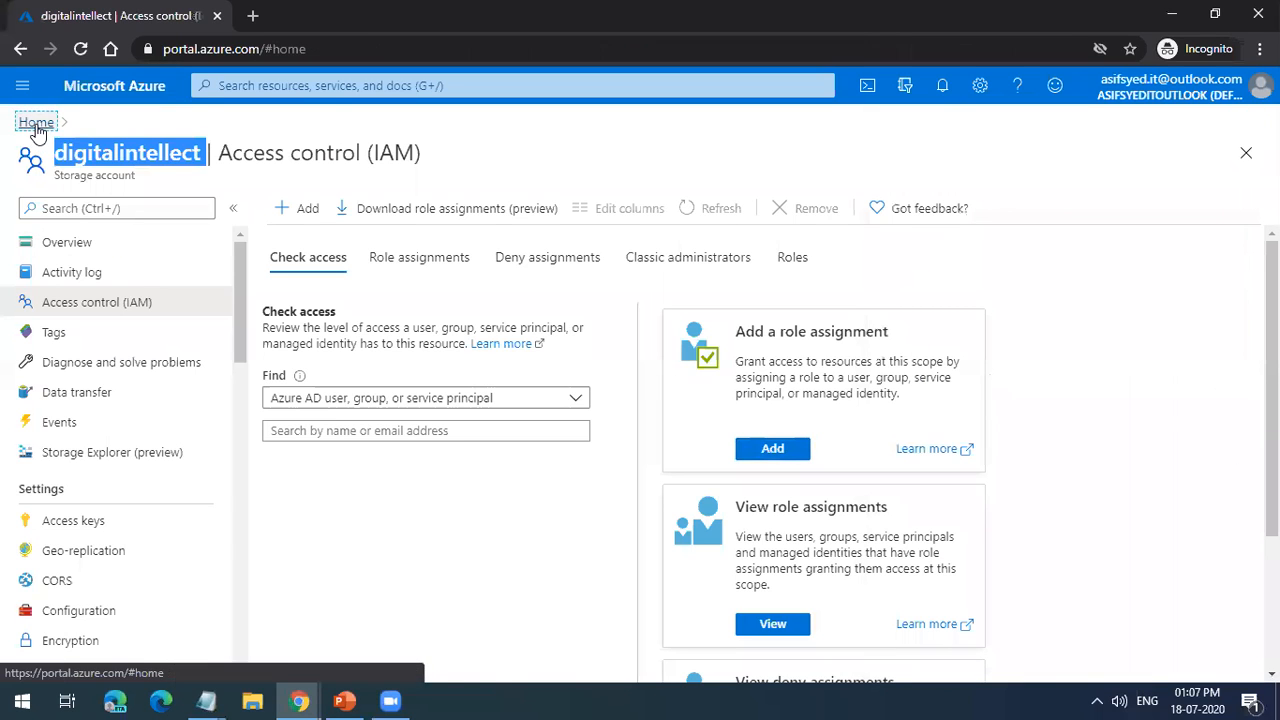
left_click(186, 445)
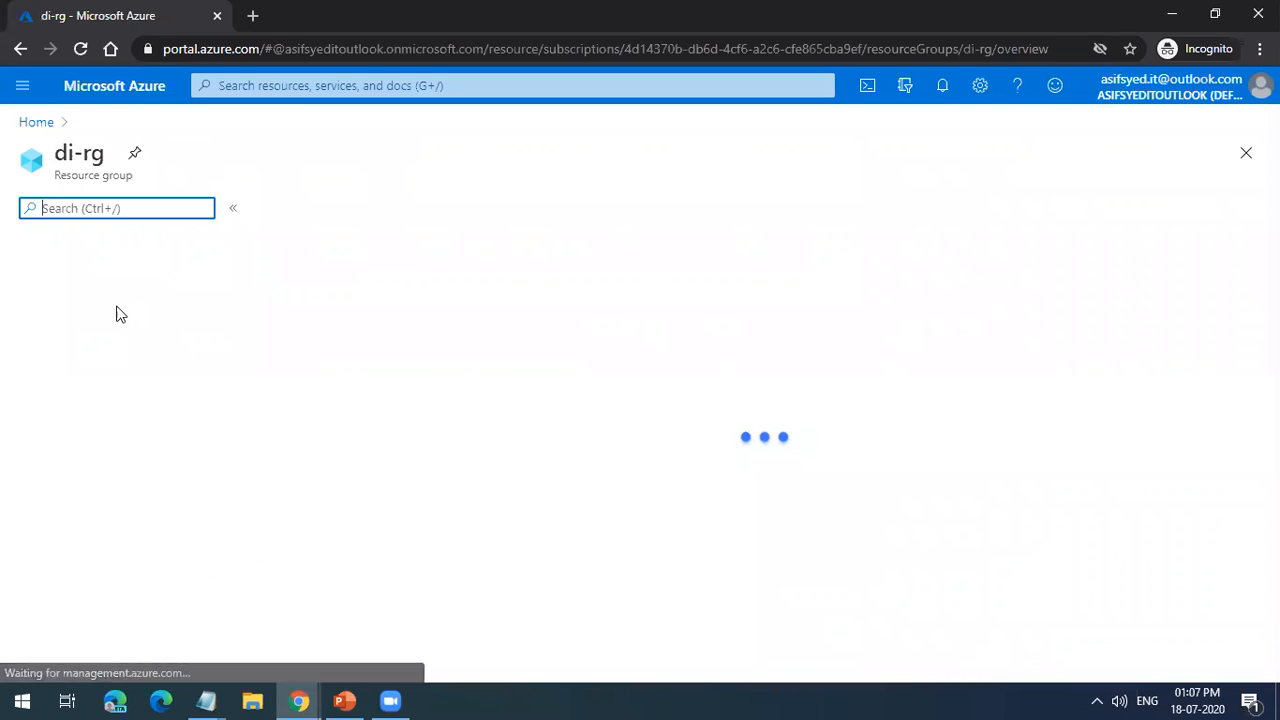
left_click(113, 316)
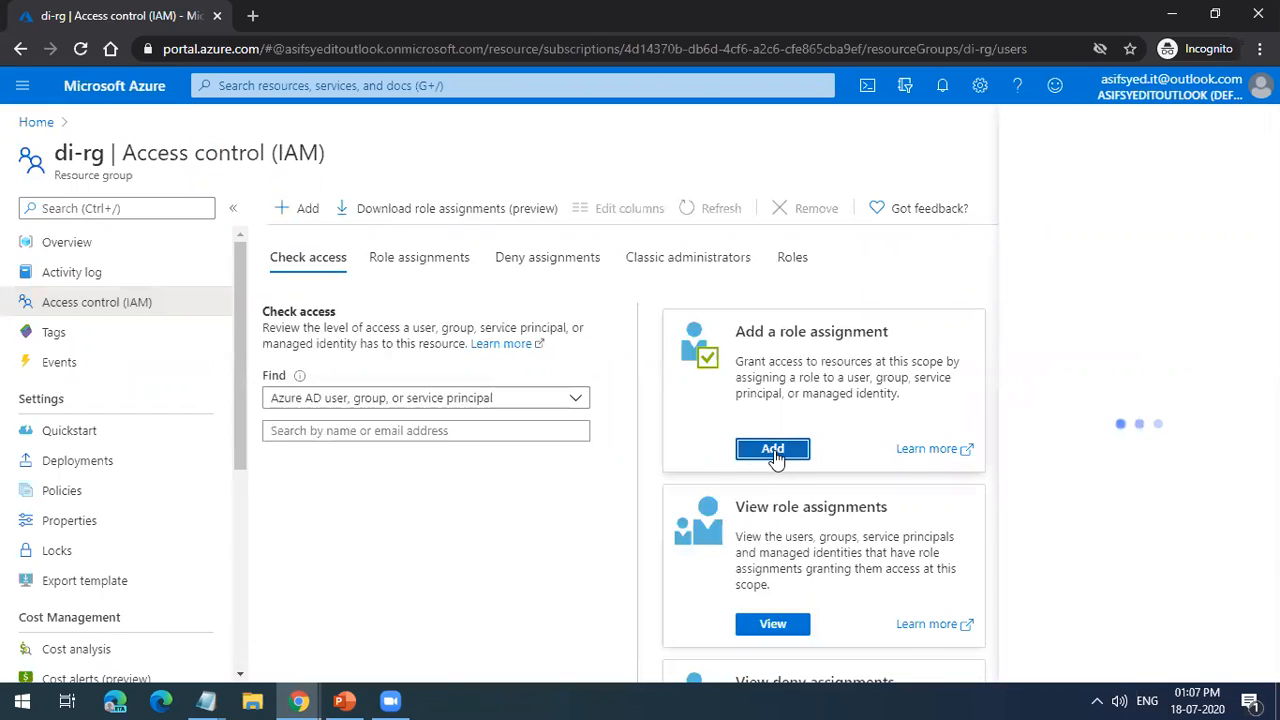
left_click(745, 452)
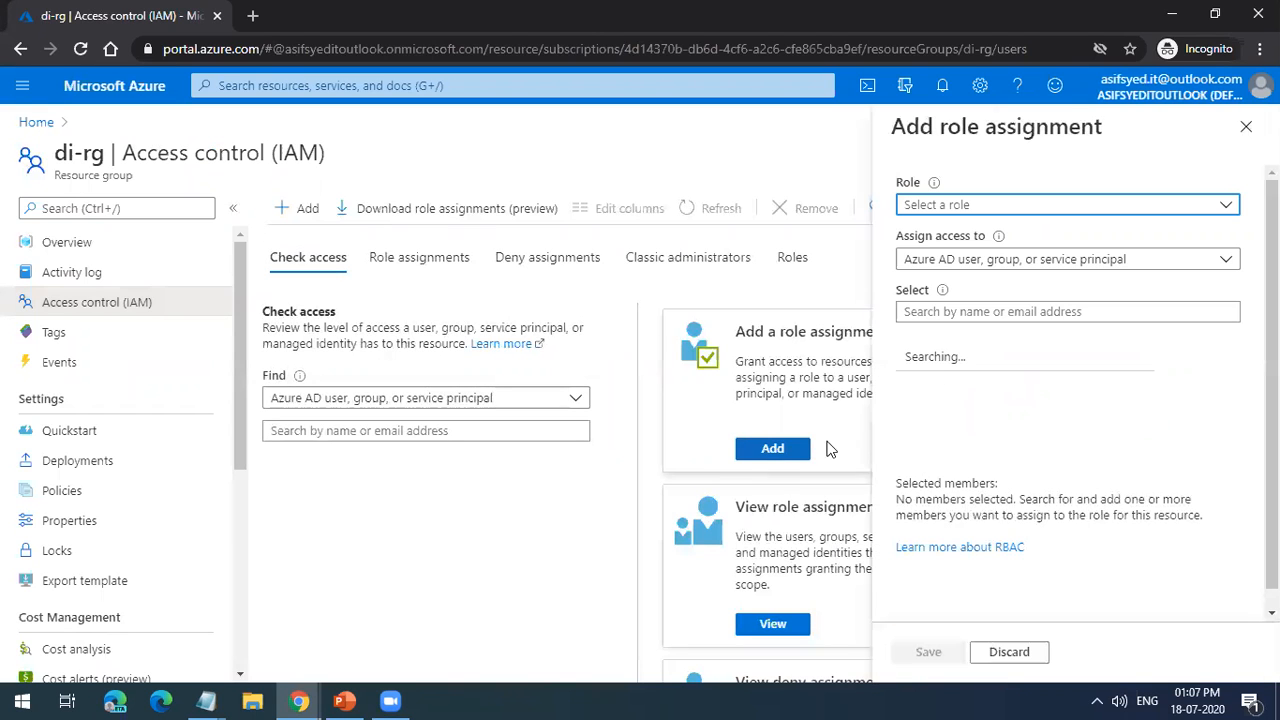
Step: Search the roles for "vir" and read the descriptions of Virtual Machine Administrator Login, Virtual Machine Contributor and Virtual Machine User Login
left_click(986, 210)
type("vir")
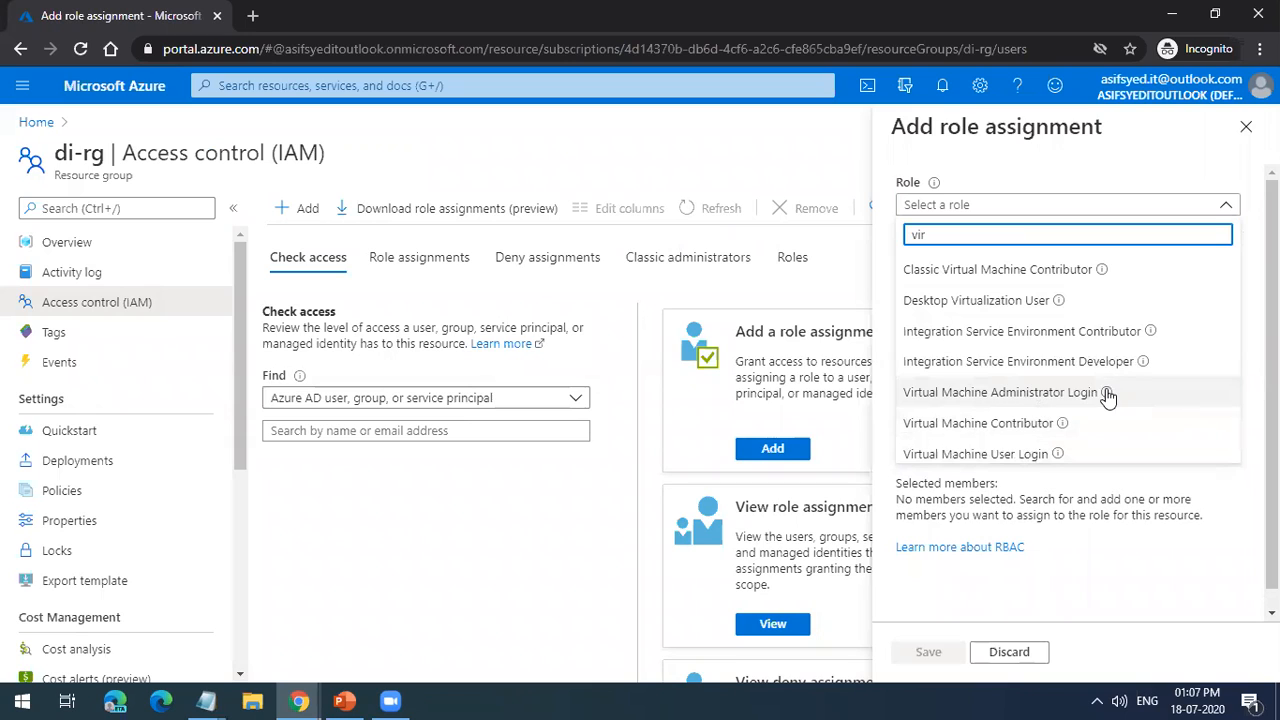
mouse_move(1107, 394)
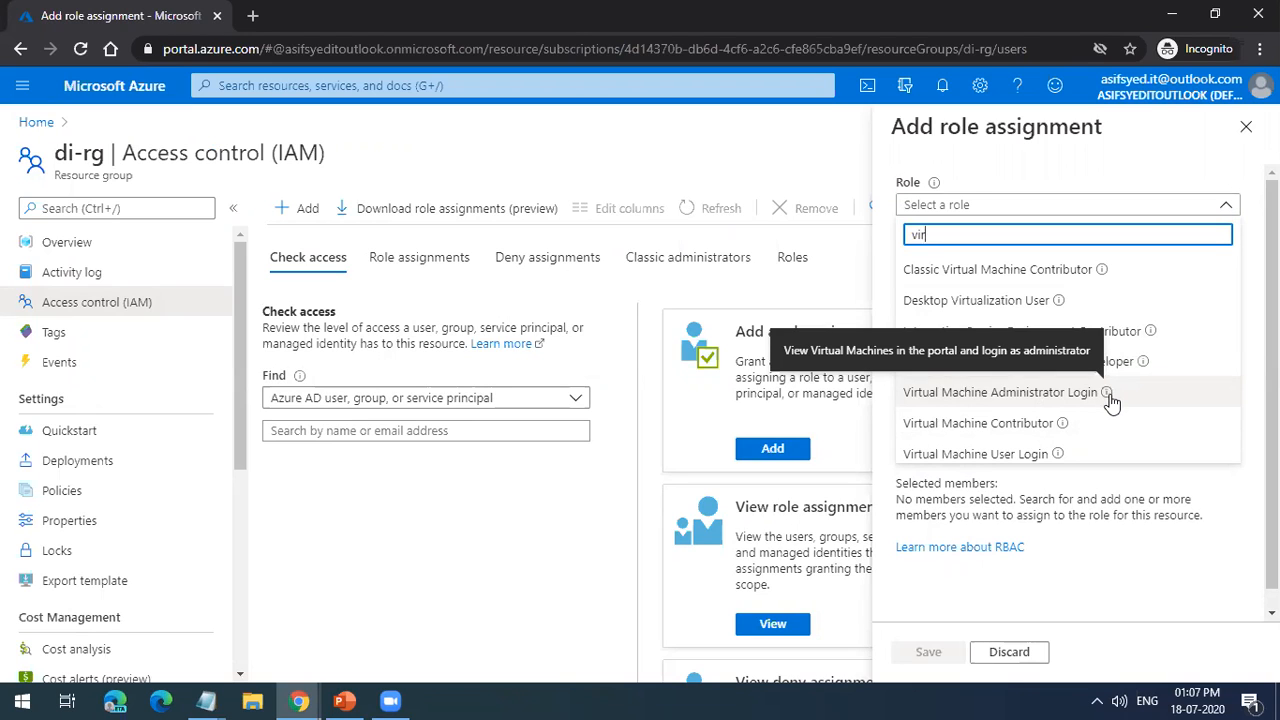
mouse_move(1065, 430)
mouse_move(1059, 455)
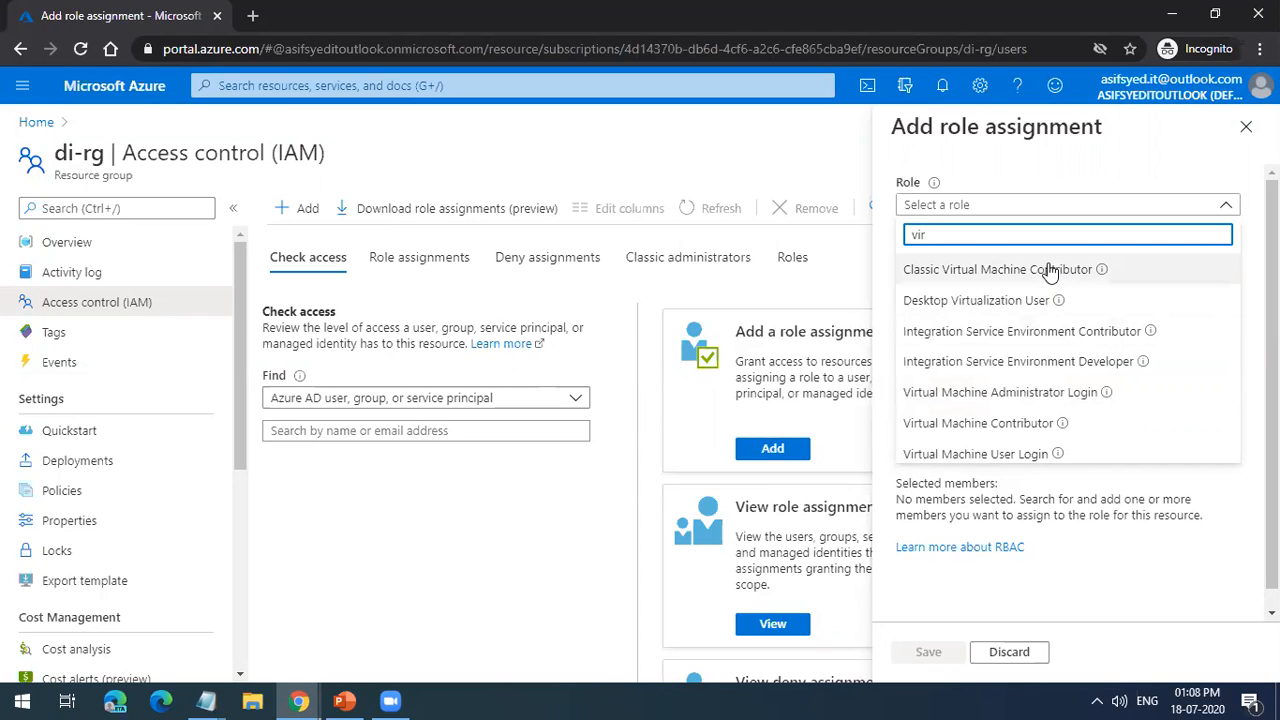
Step: Search the resource group's assignable roles for "netw" and for "virtual"
key("BackSpace")
key("BackSpace")
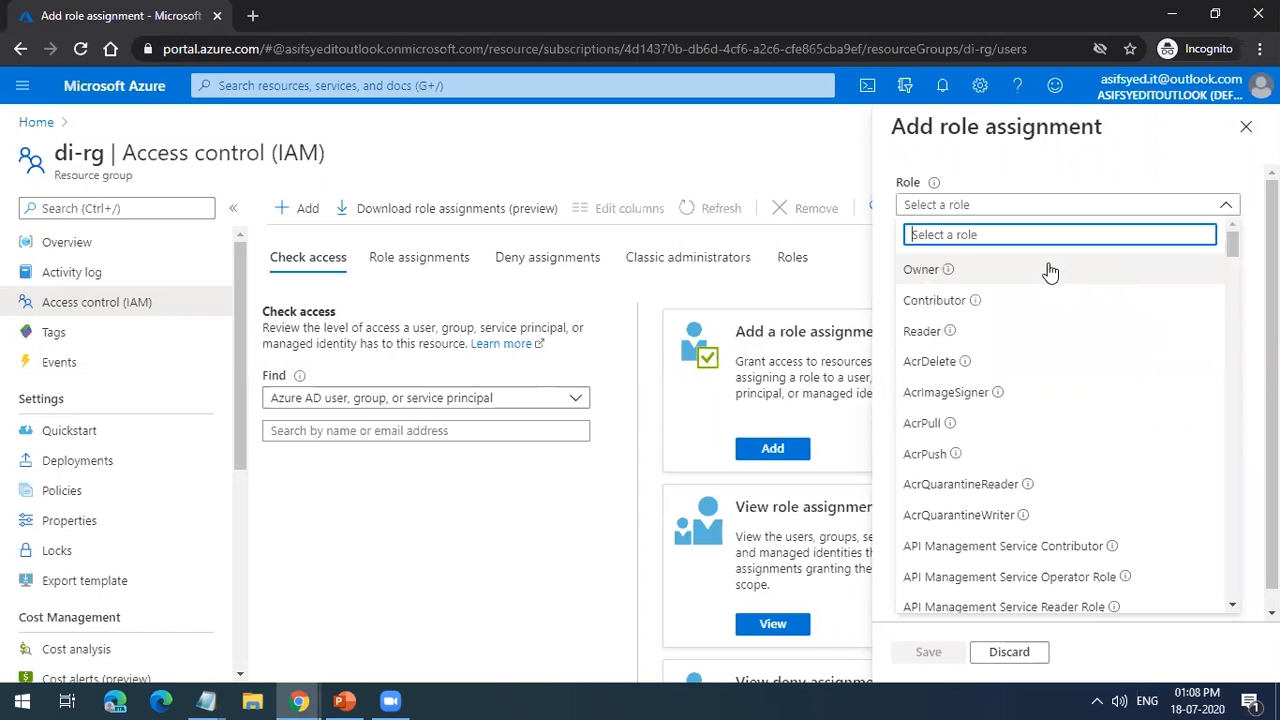
type("netw")
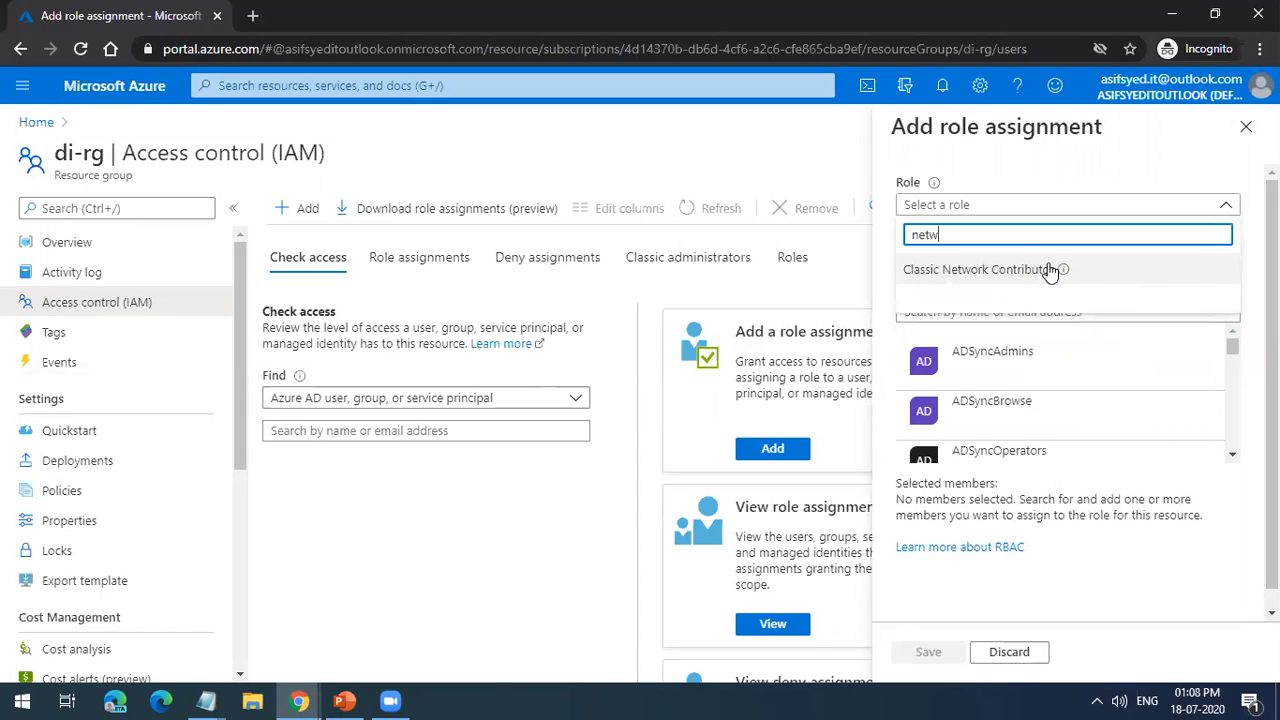
key("BackSpace")
key("BackSpace")
key("BackSpace")
type("v")
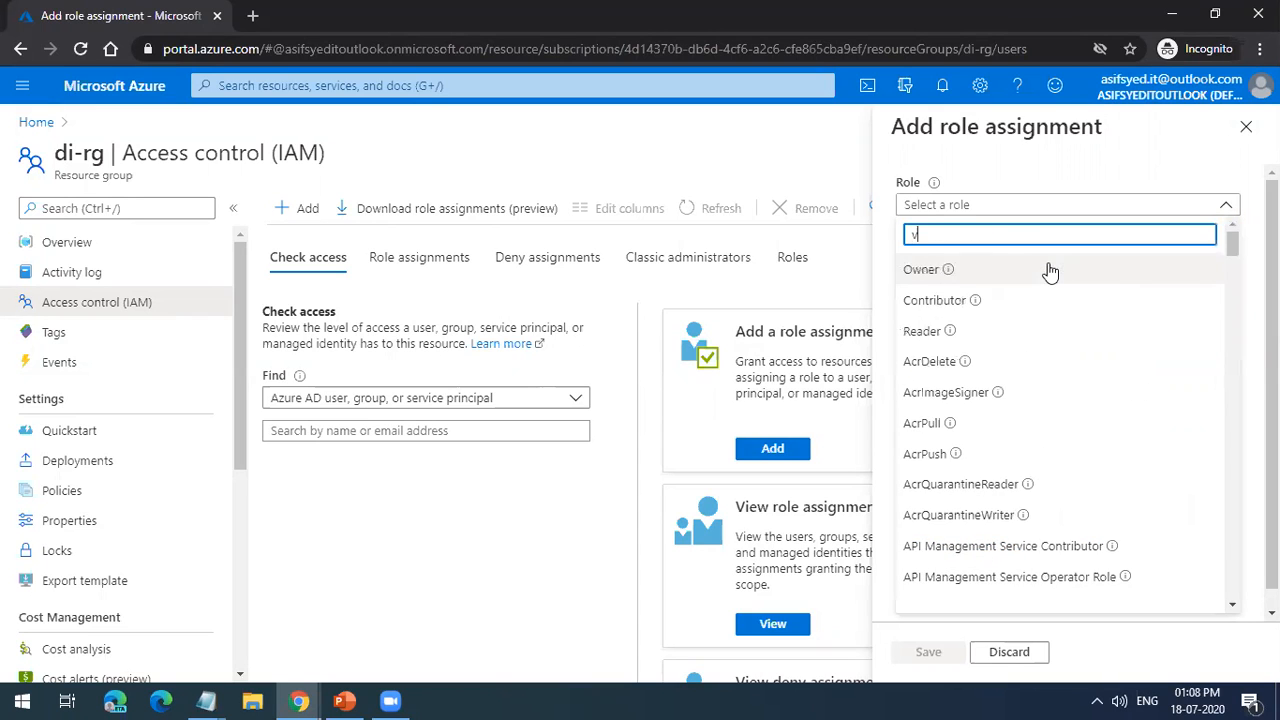
type("irtual")
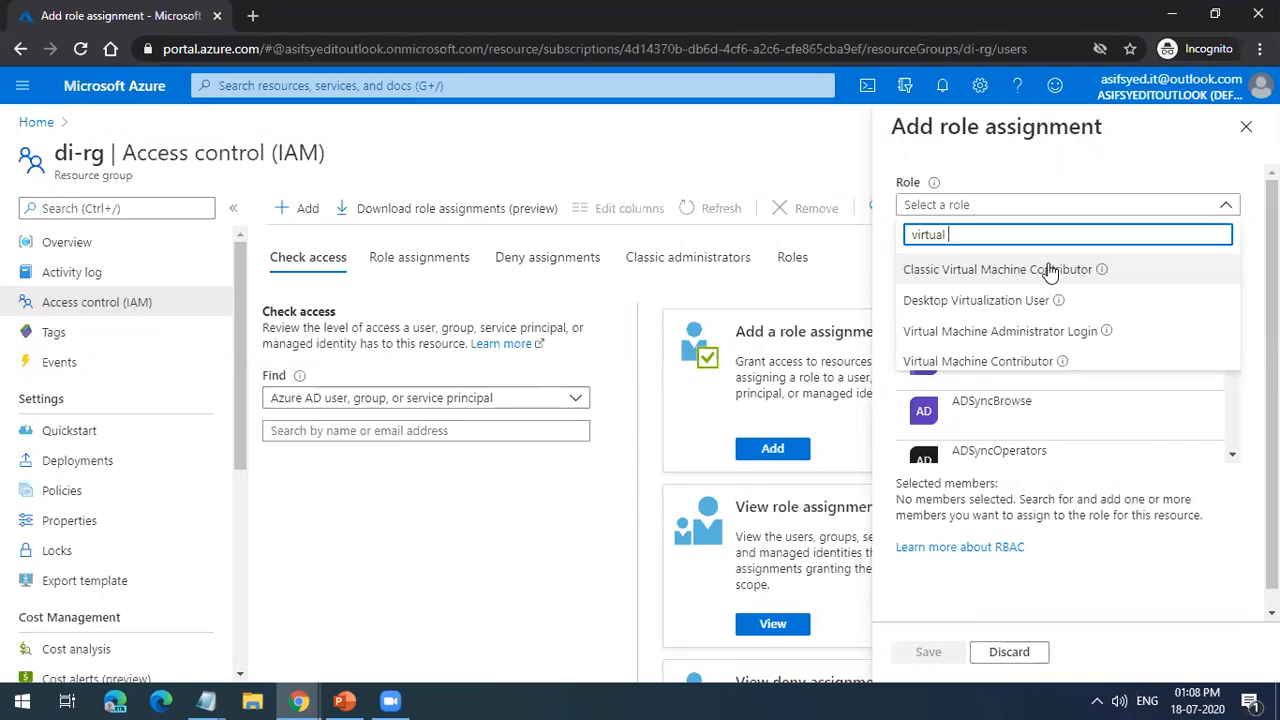
Step: Clear the role search and browse the full role list, reading descriptions of logic app, management group and security roles
key("ctrl+a")
key("BackSpace")
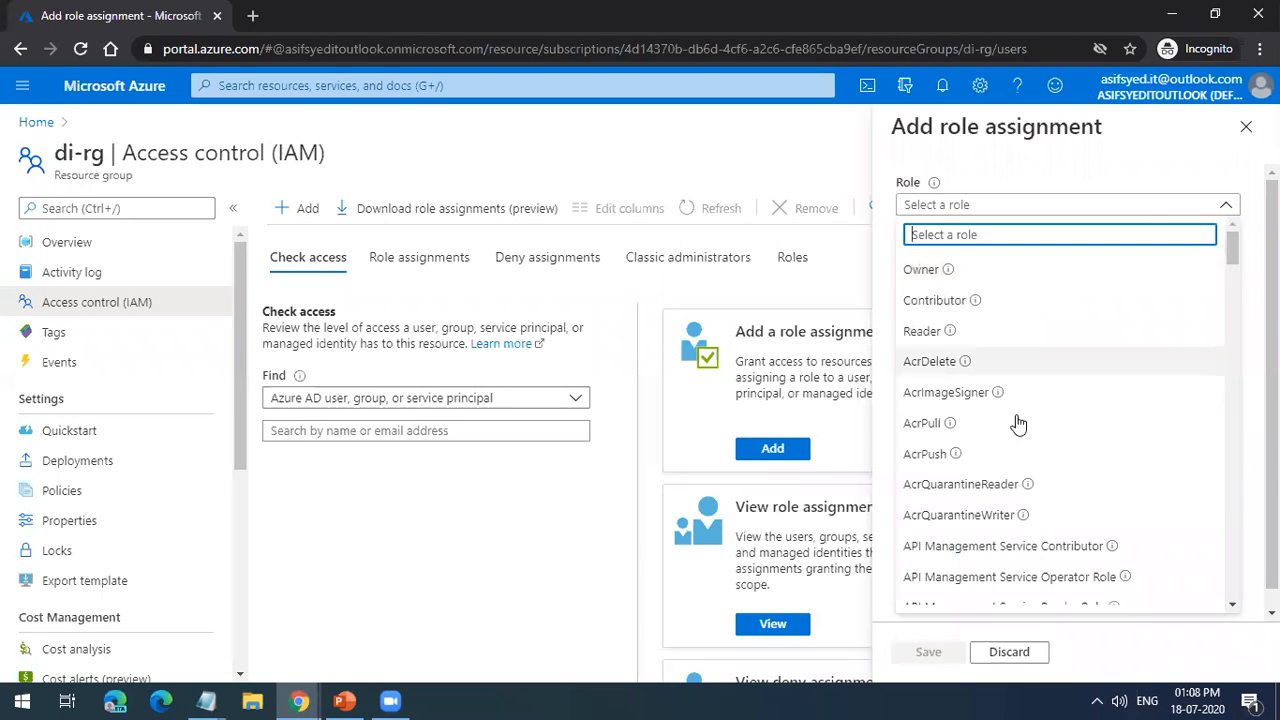
scroll(1017, 430, "down", 10)
scroll(1017, 453, "down", 15)
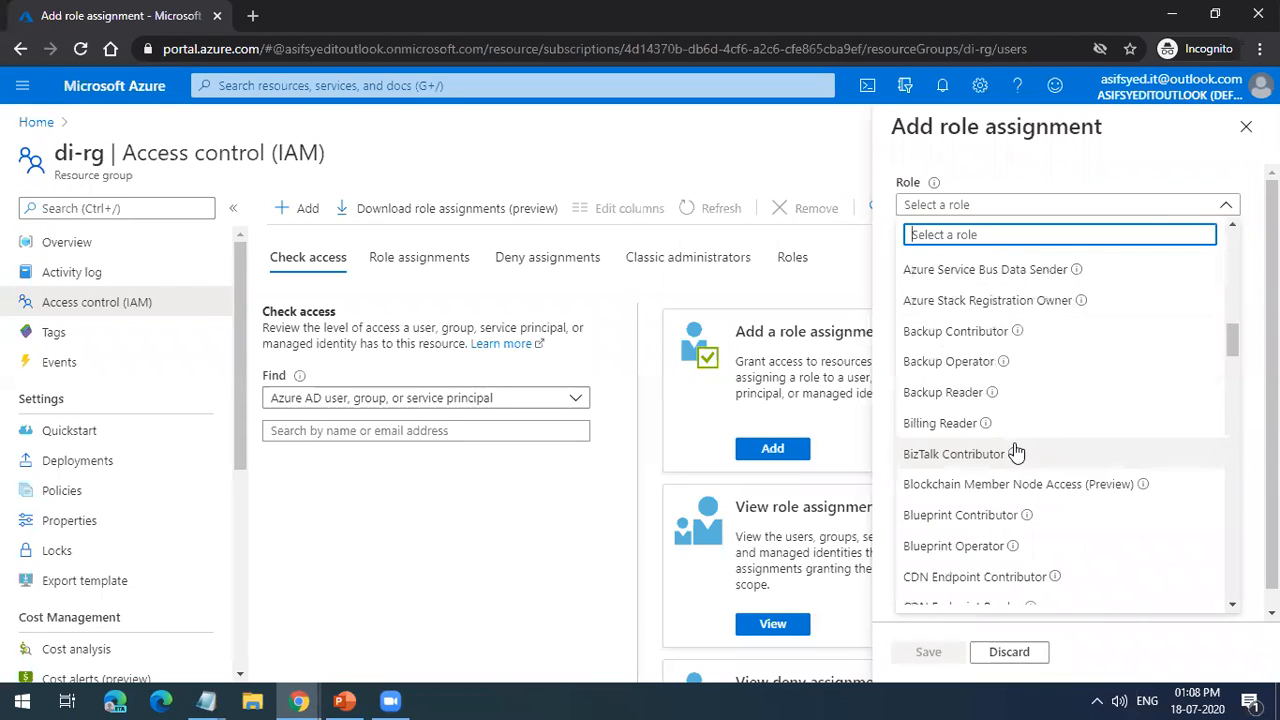
scroll(1017, 453, "down", 15)
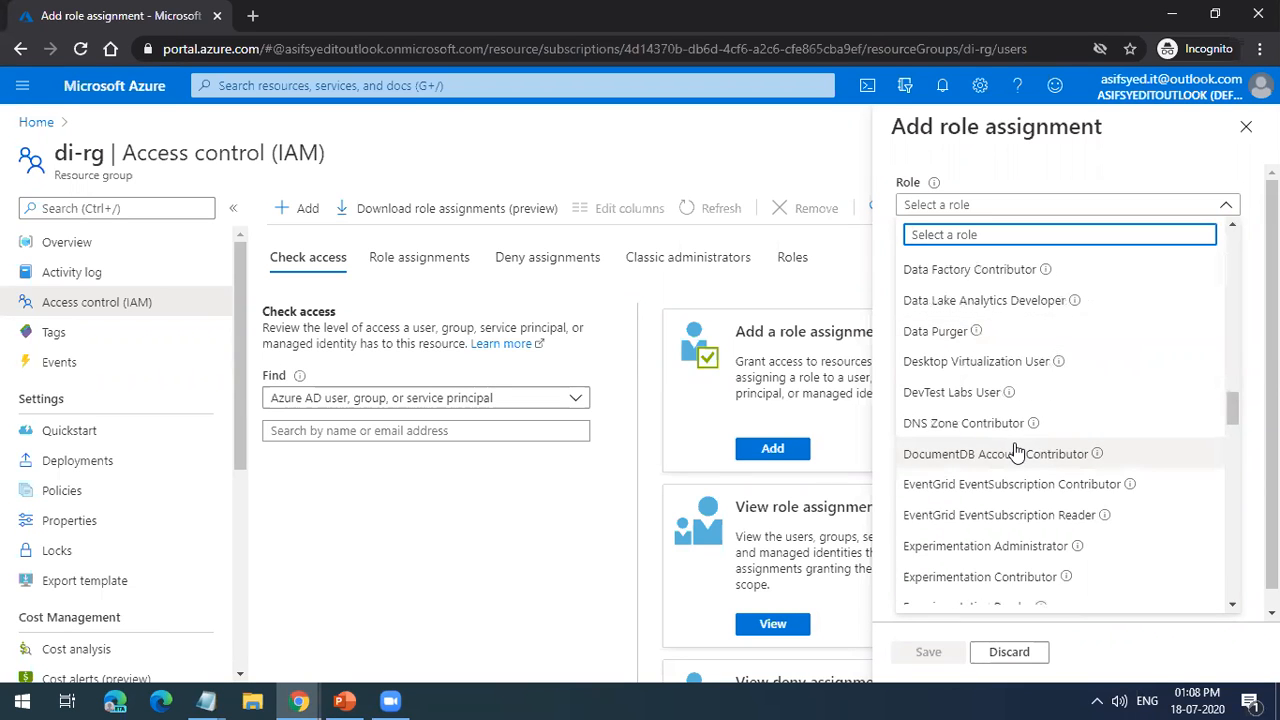
scroll(1017, 453, "down", 6)
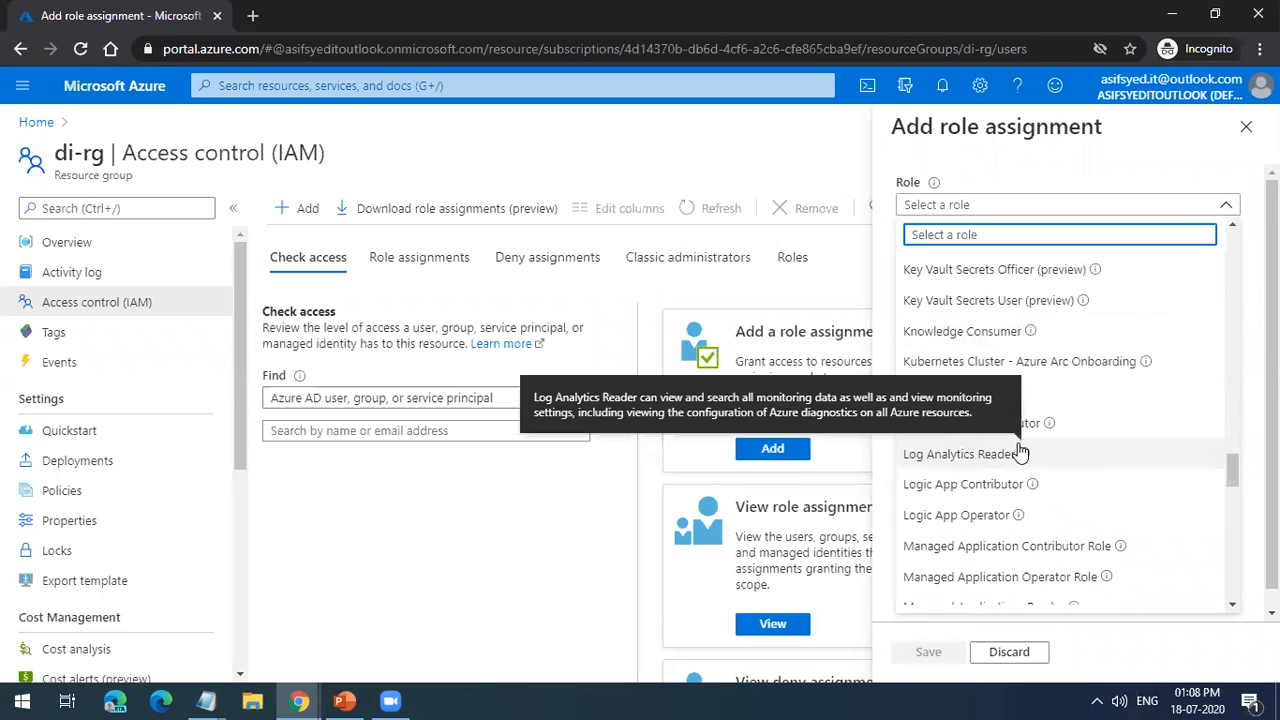
scroll(995, 360, "up", 3)
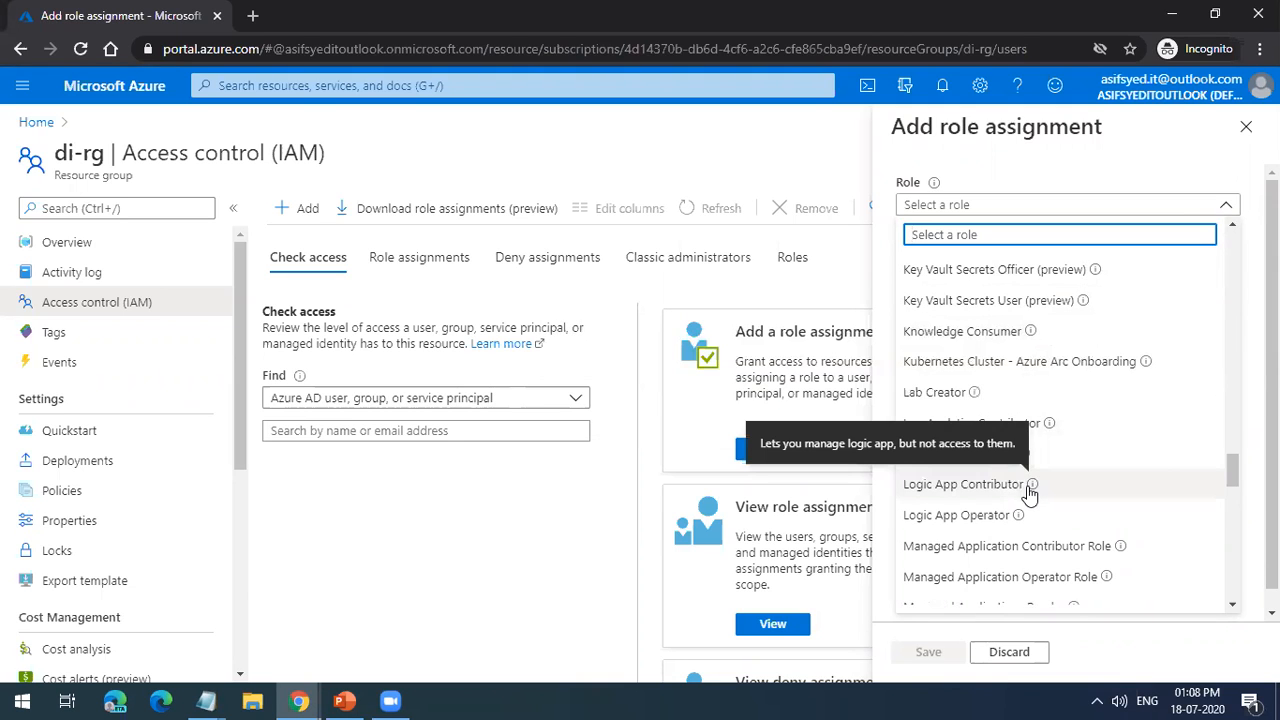
scroll(1058, 463, "down", 5)
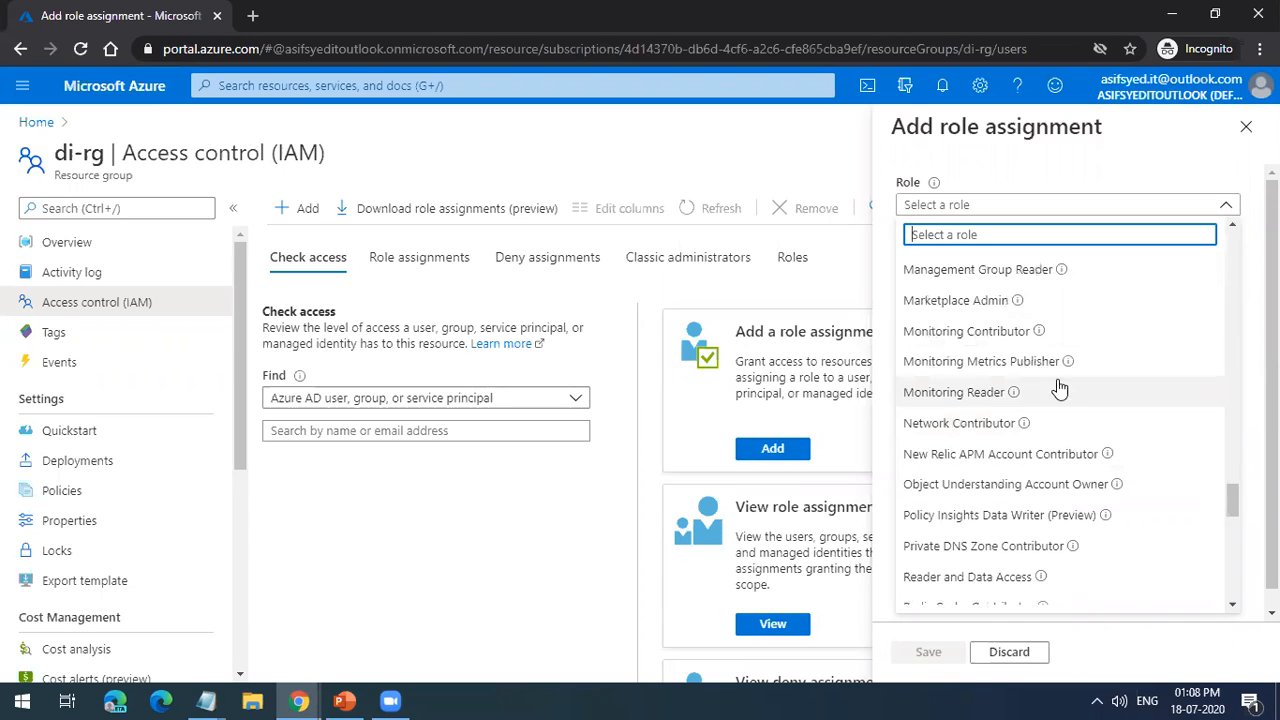
mouse_move(1064, 280)
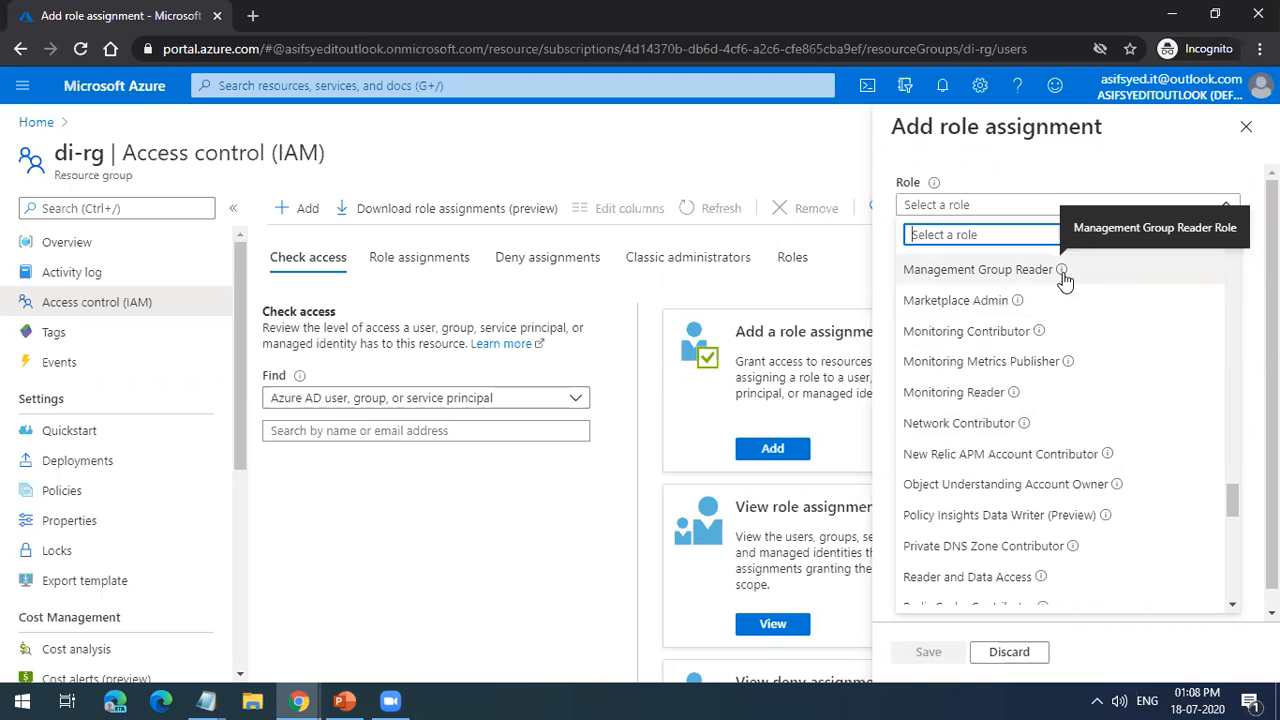
scroll(1064, 280, "up", 3)
scroll(1088, 453, "down", 10)
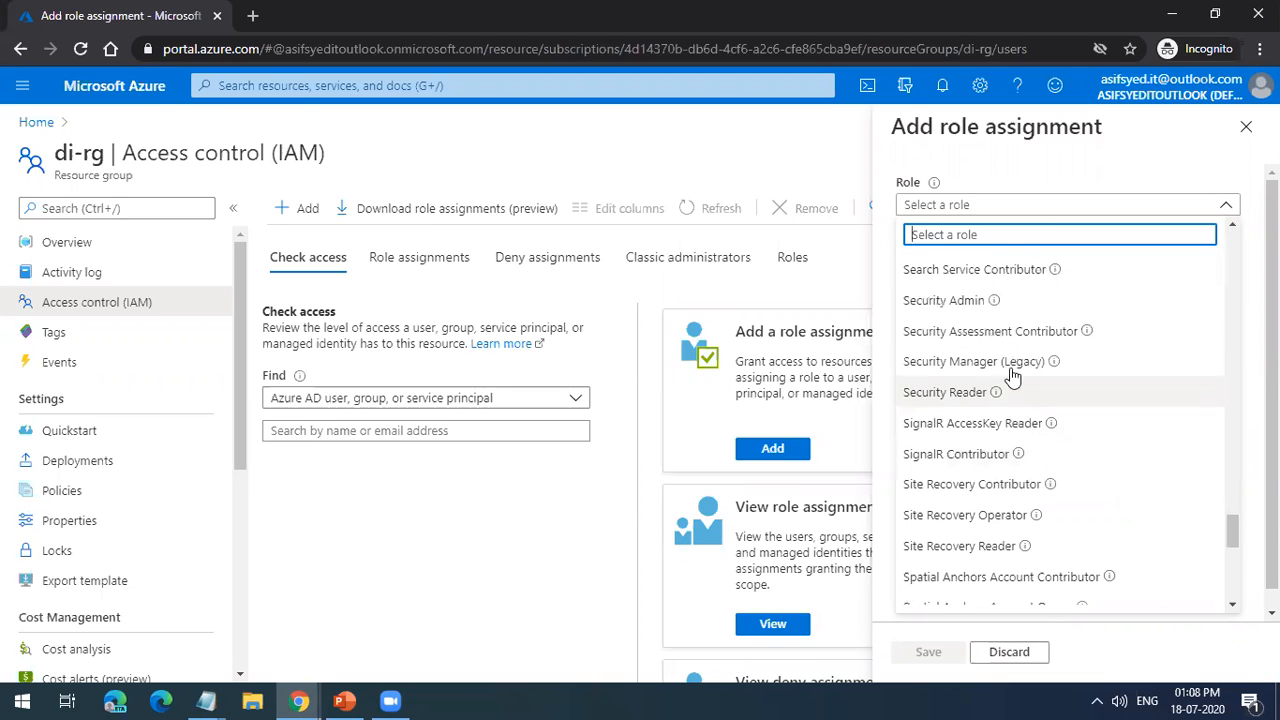
mouse_move(1090, 342)
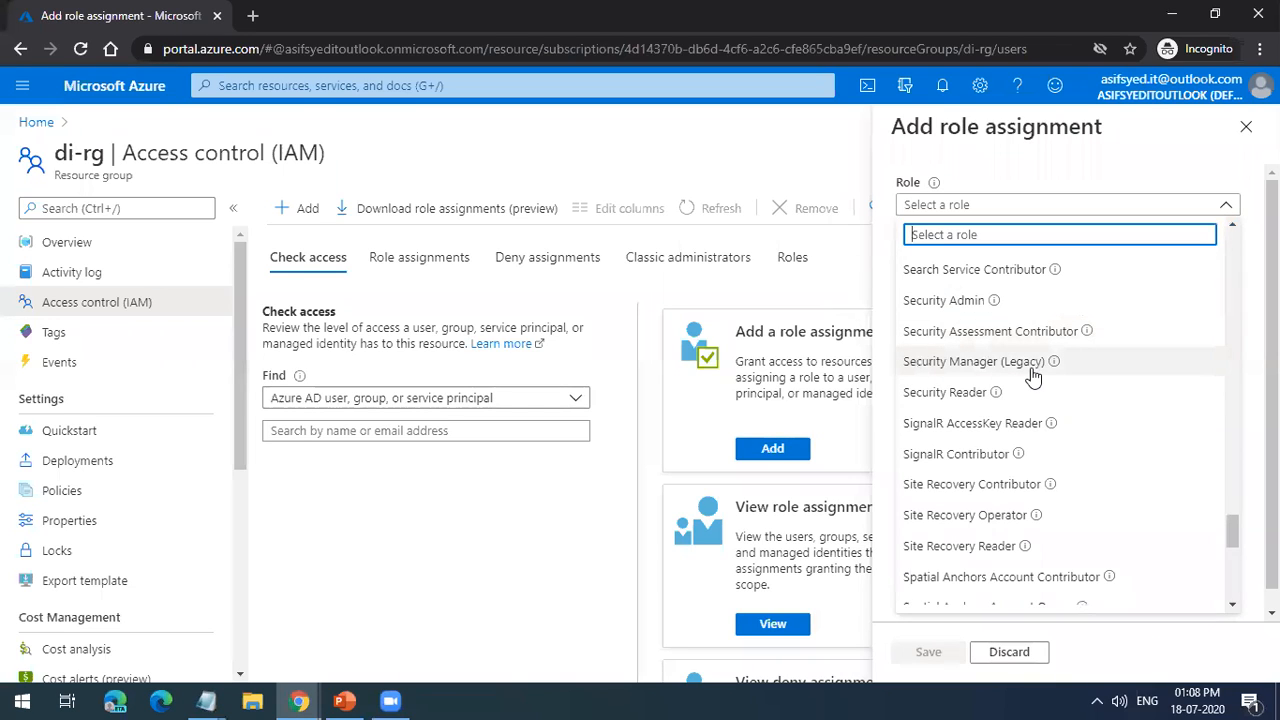
scroll(1033, 375, "down", 8)
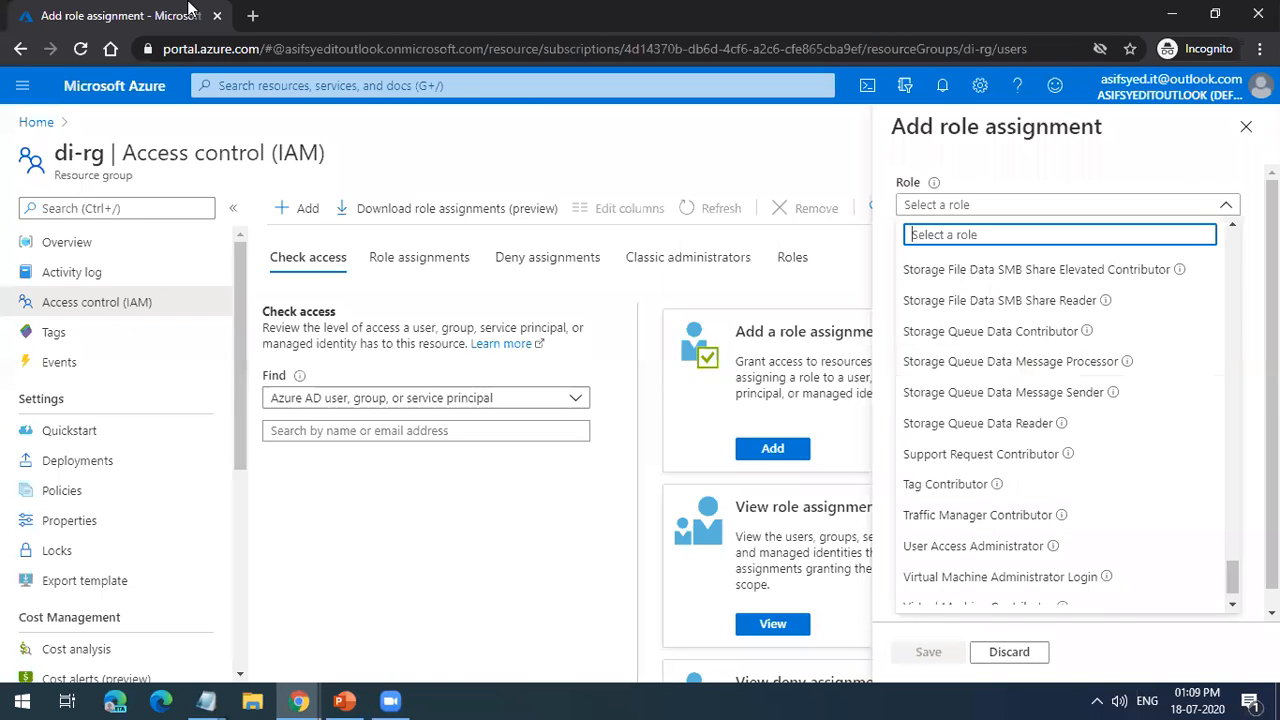
Step: Close the role assignment form and di-rg's access control without saving, and open the management groups list
left_click(855, 355)
left_click(1246, 126)
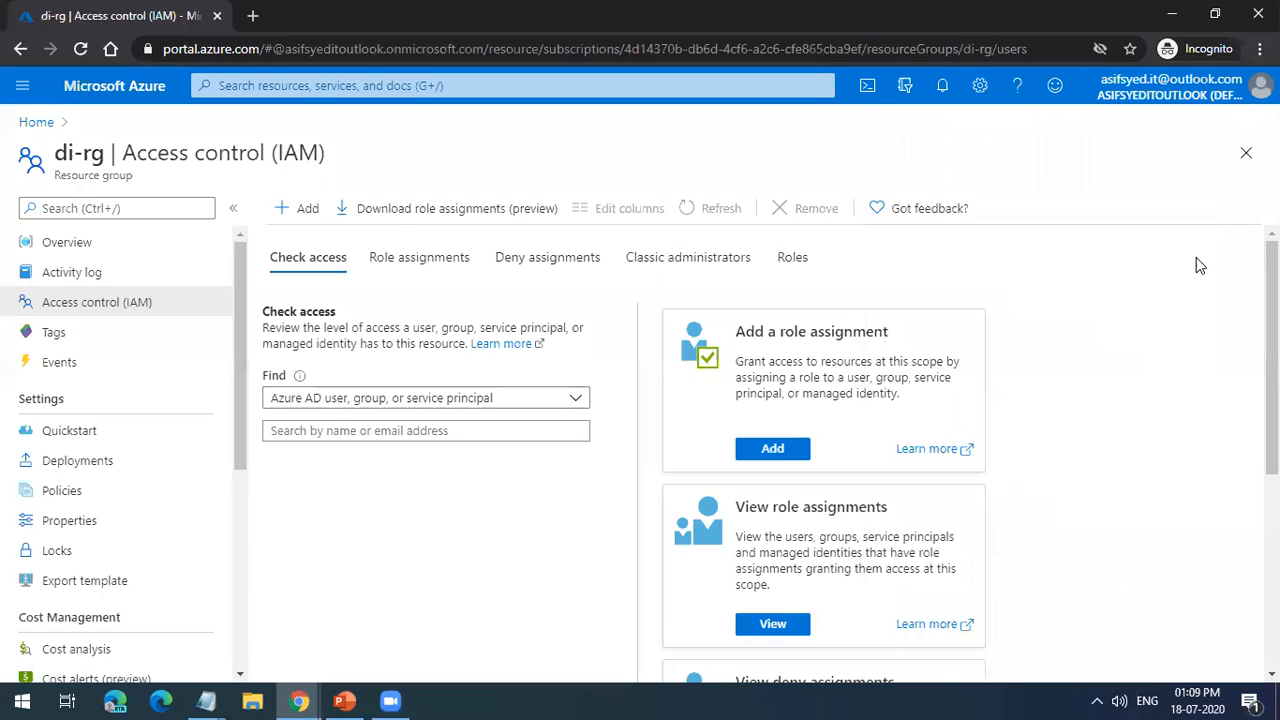
left_click(1242, 160)
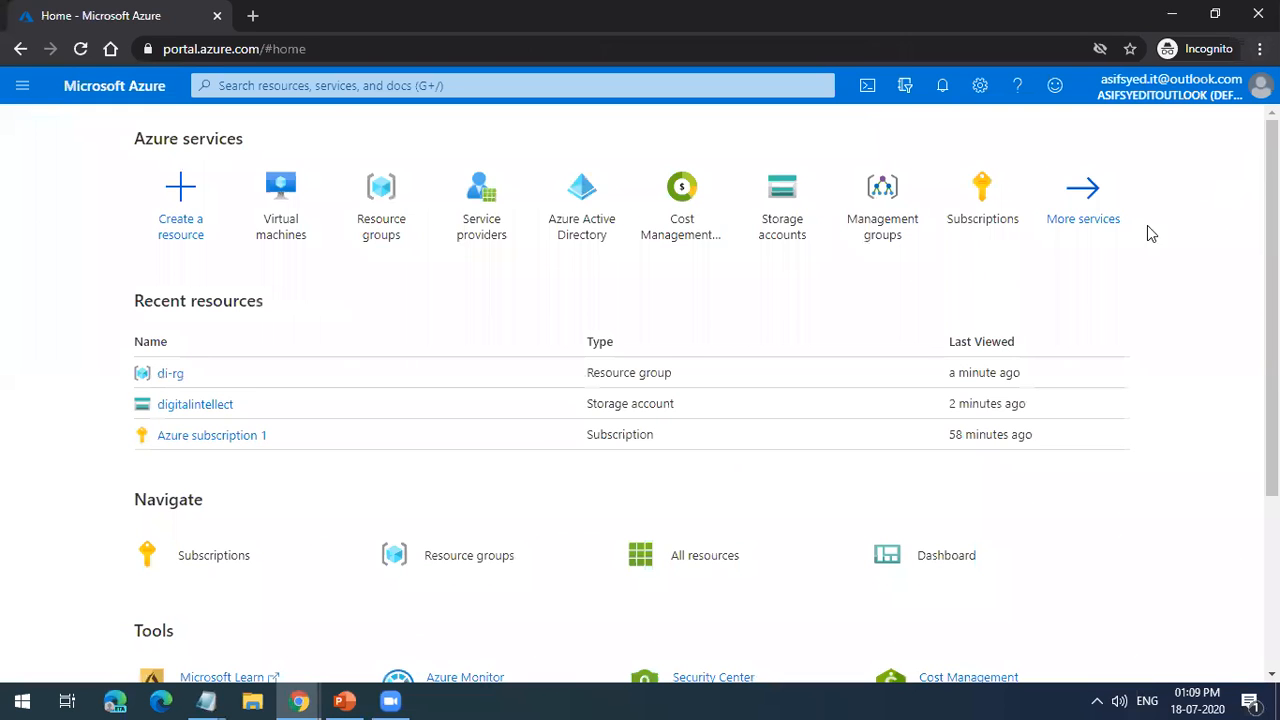
left_click(871, 220)
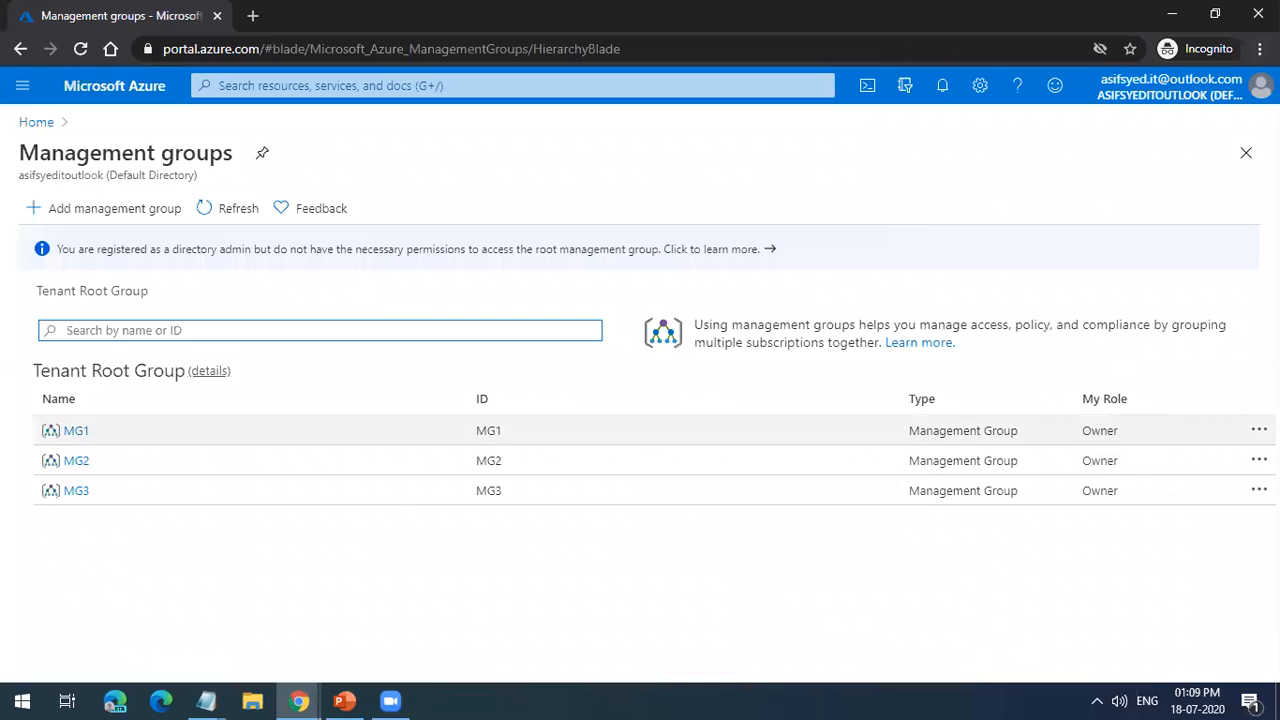
left_click(1259, 430)
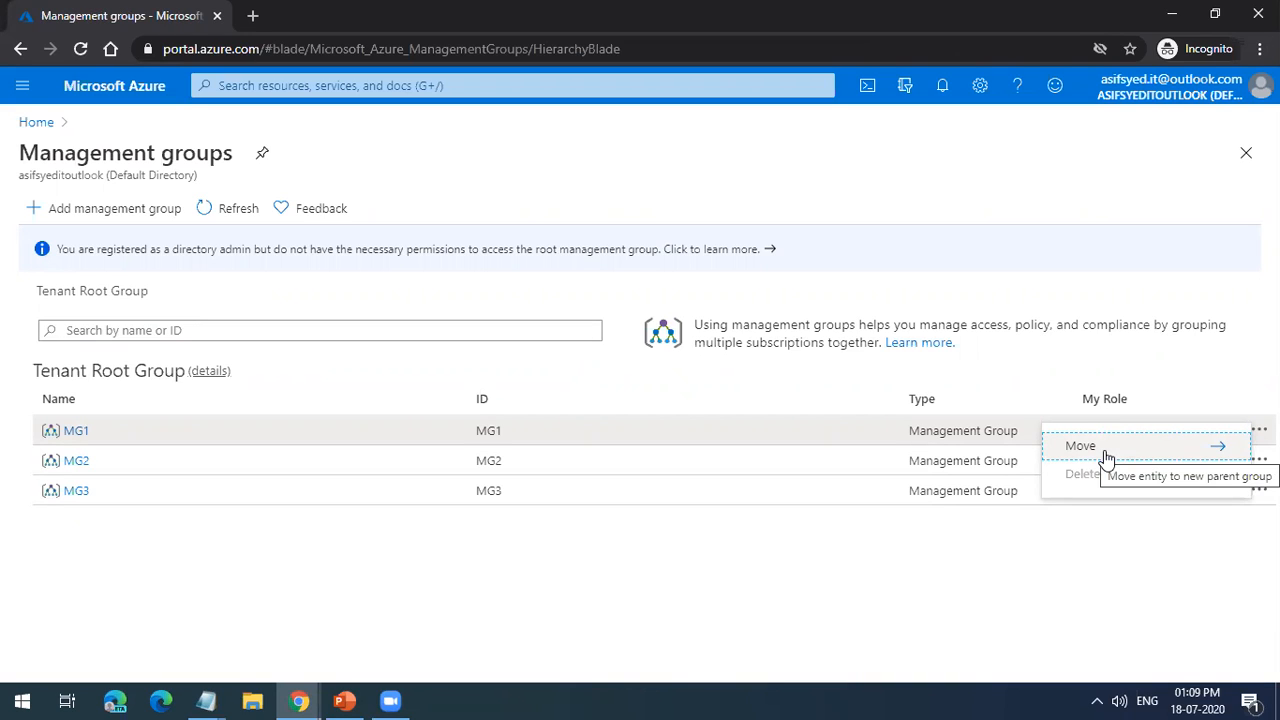
left_click(914, 609)
left_click(1259, 460)
left_click(1157, 488)
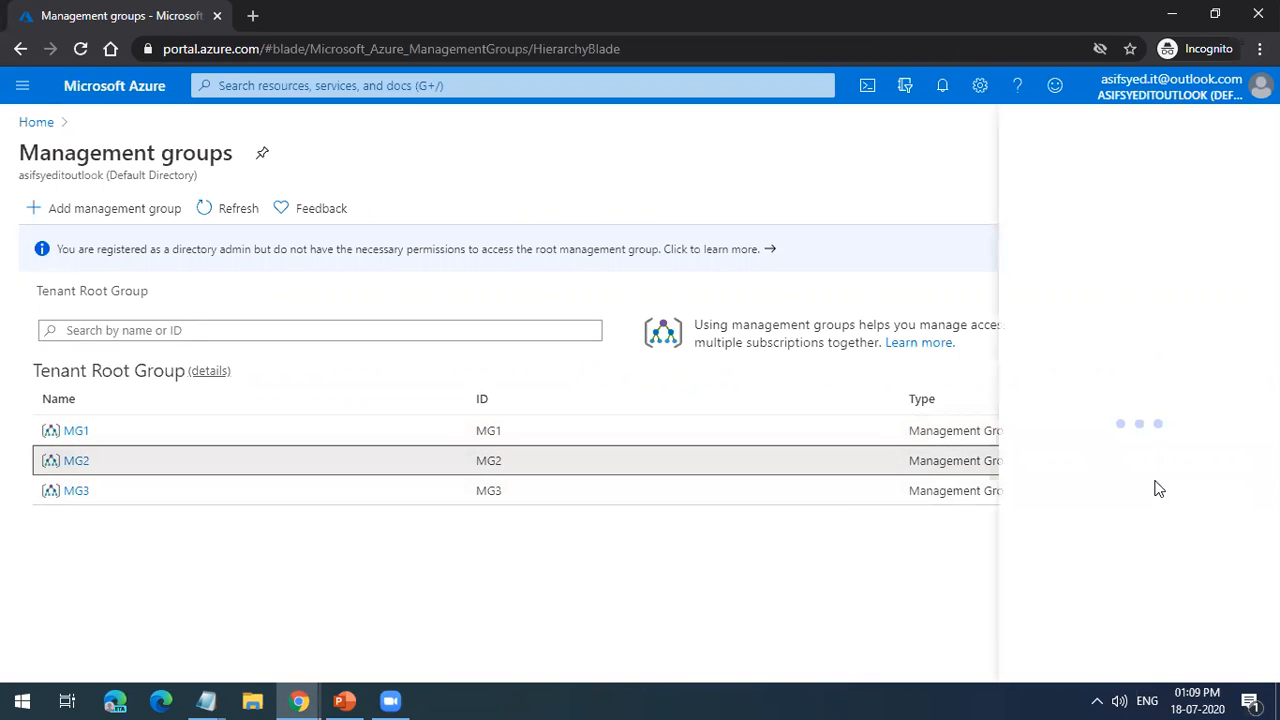
left_click(1248, 128)
Step: Delete the MG2 management group
left_click(1259, 460)
left_click(1130, 505)
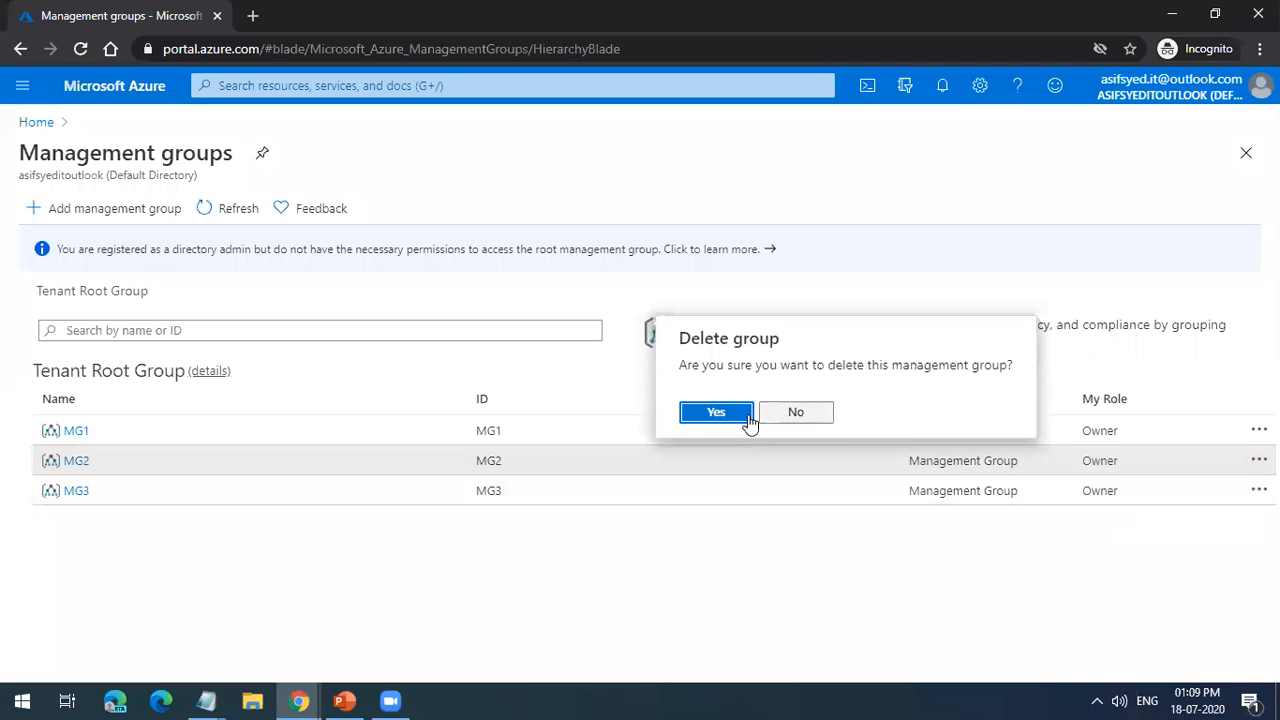
left_click(745, 420)
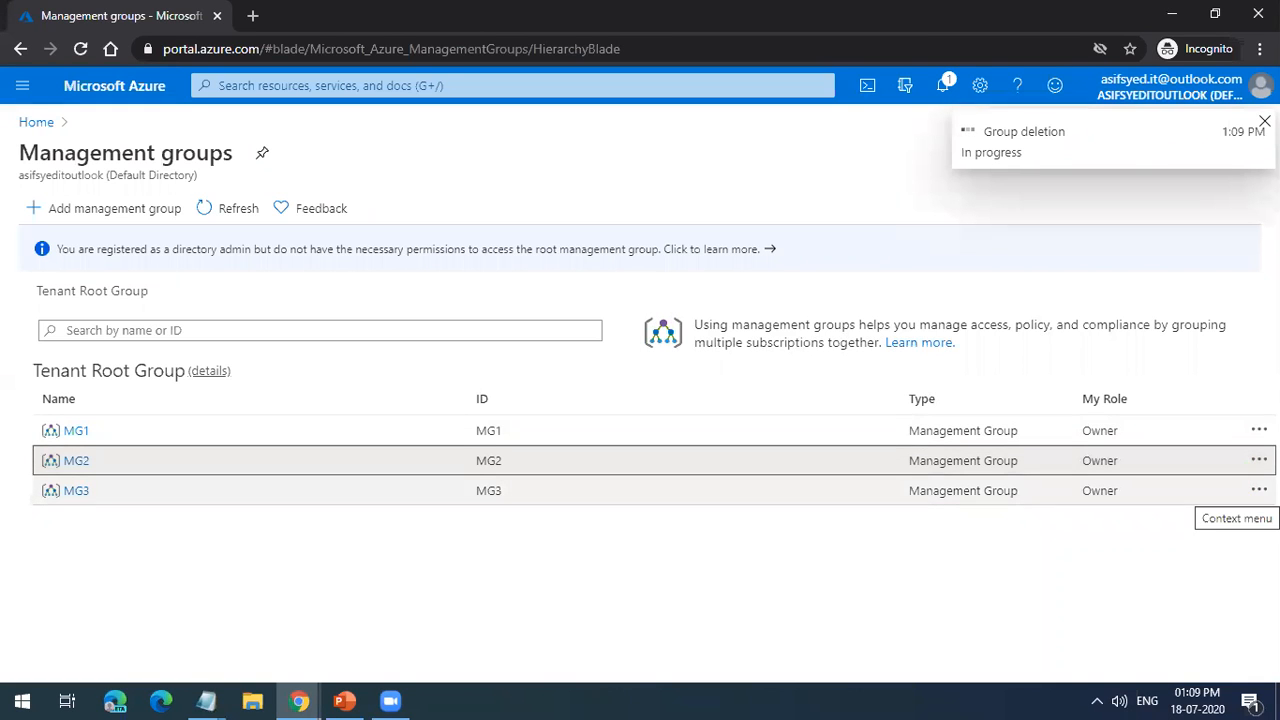
Step: Delete the MG3 management group from the Tenant Root Group
left_click(1259, 490)
left_click(1085, 537)
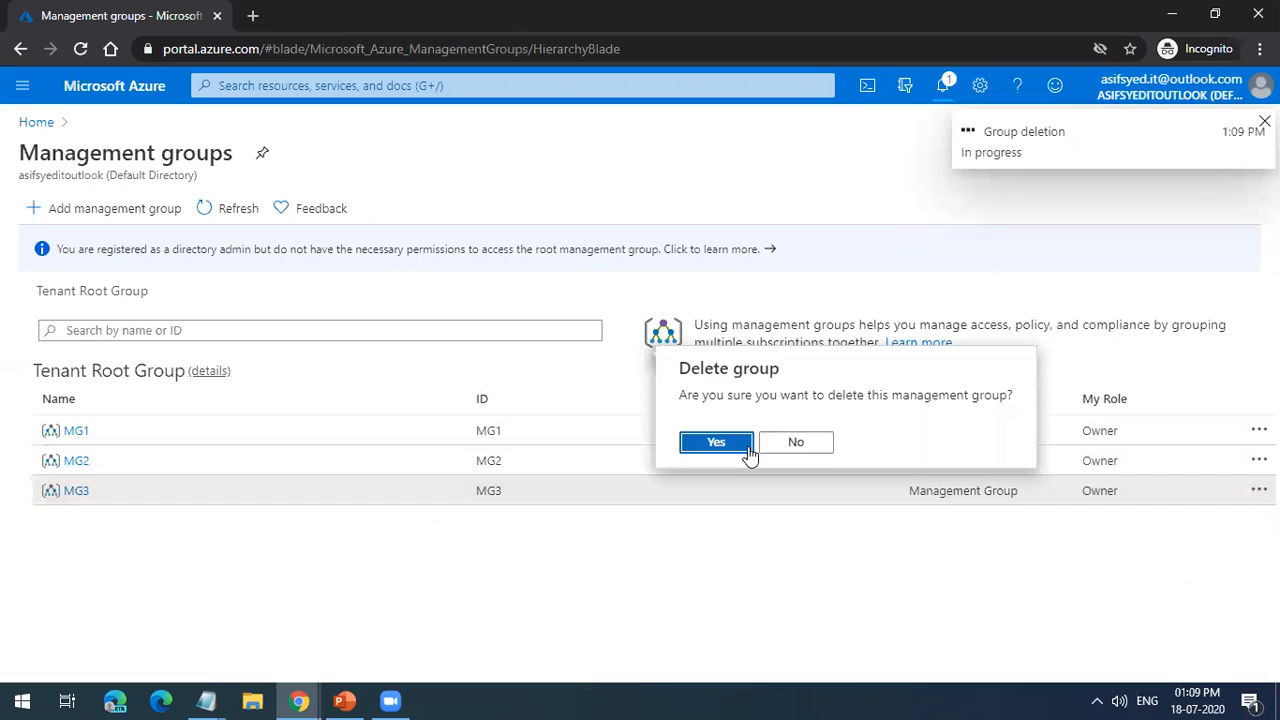
left_click(748, 452)
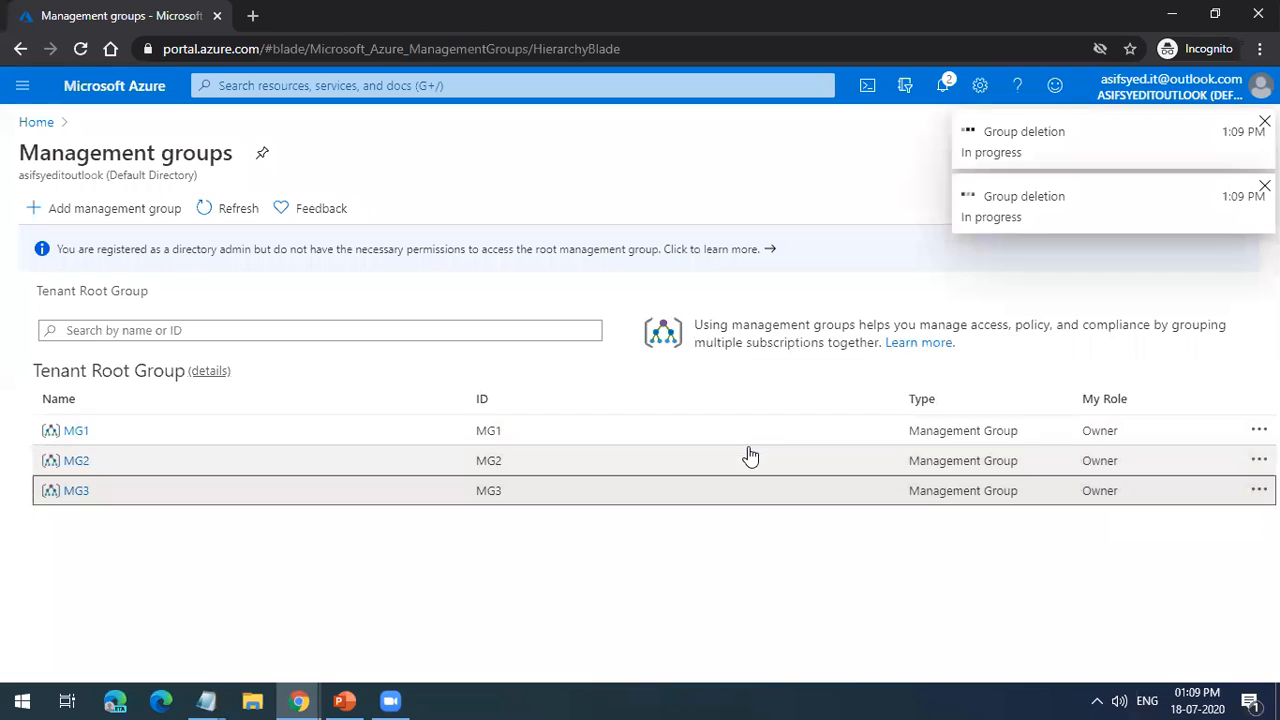
Step: Move Azure subscription 1 out of MG1 to the Tenant Root Group, and refresh the root group's list
left_click(830, 438)
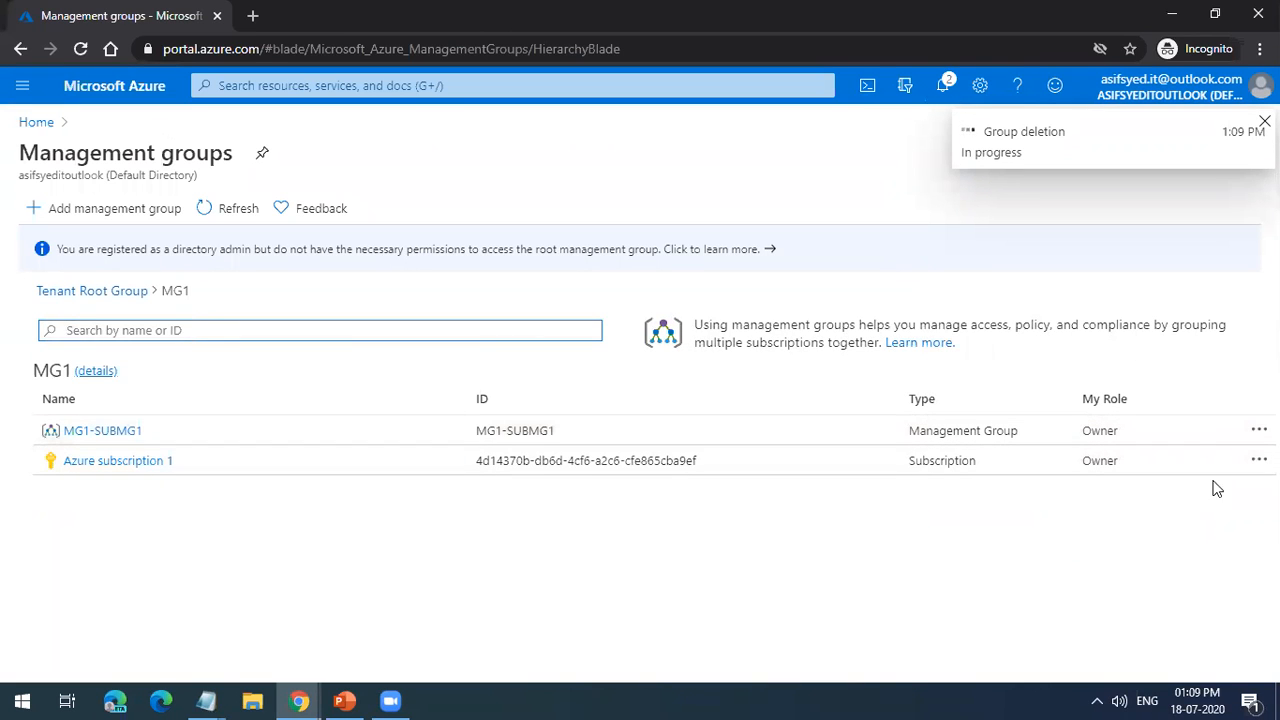
left_click(1259, 460)
left_click(1128, 472)
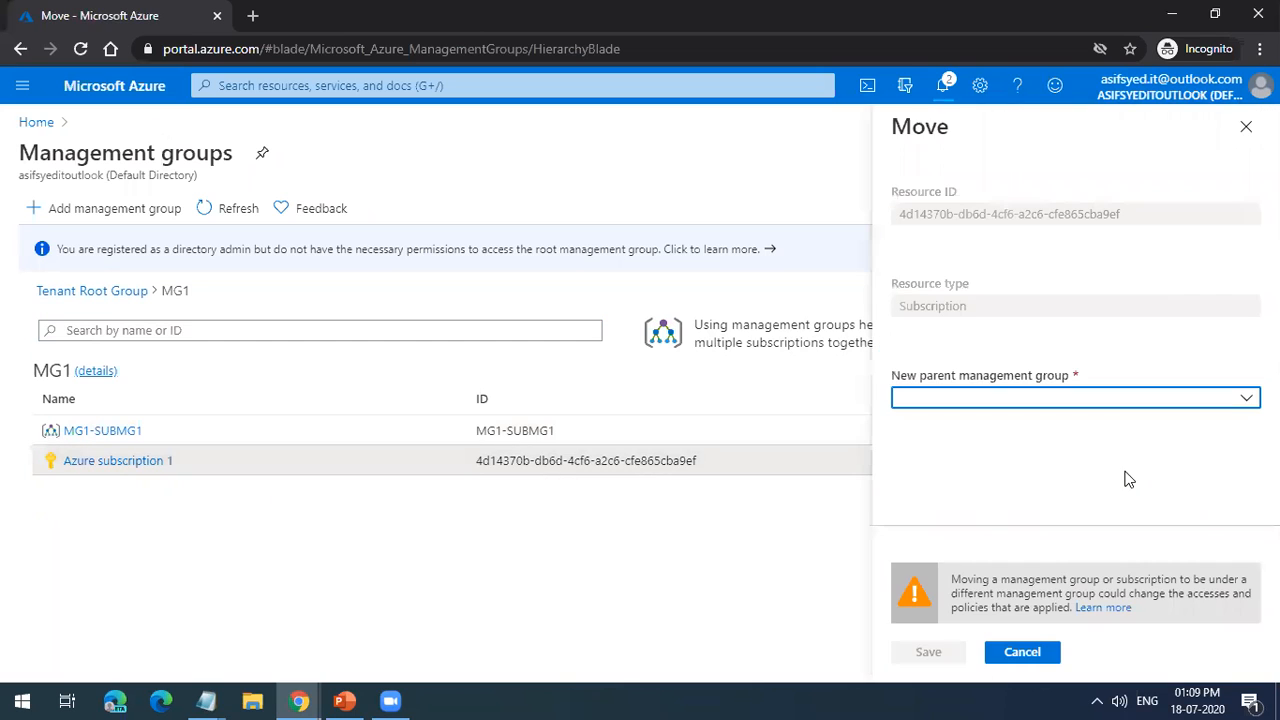
left_click(1183, 403)
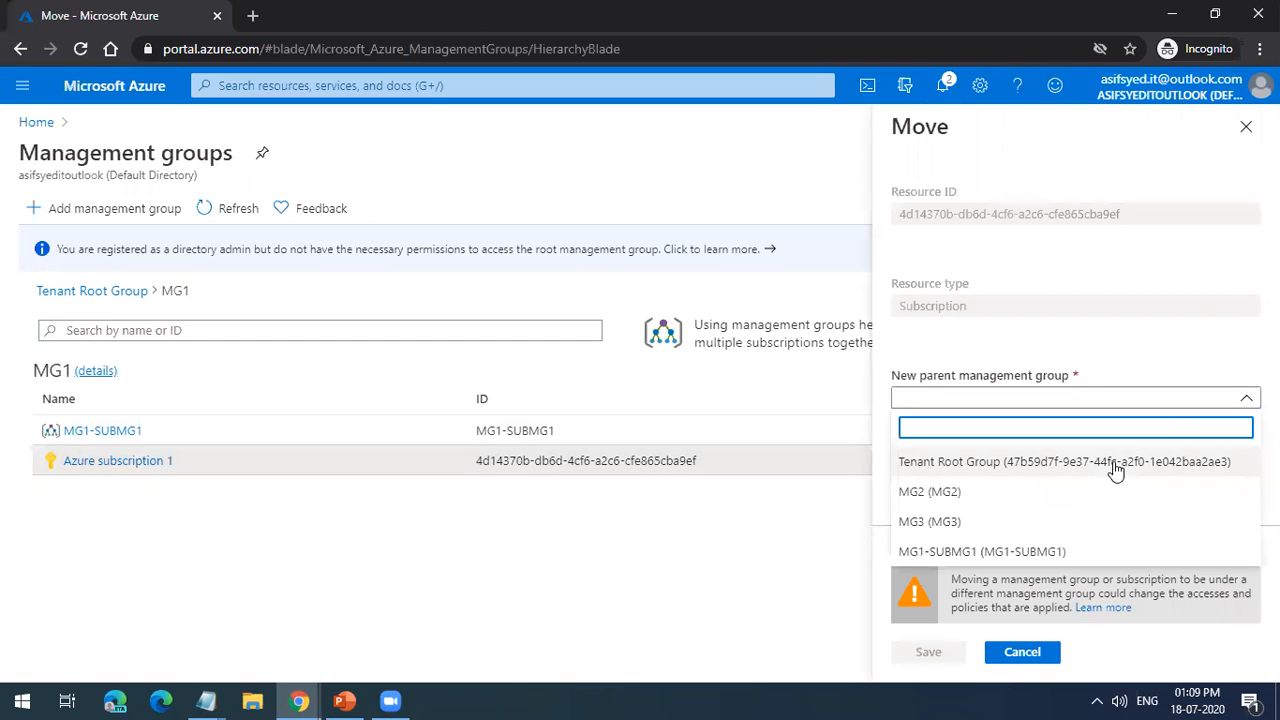
left_click(1117, 469)
left_click(928, 652)
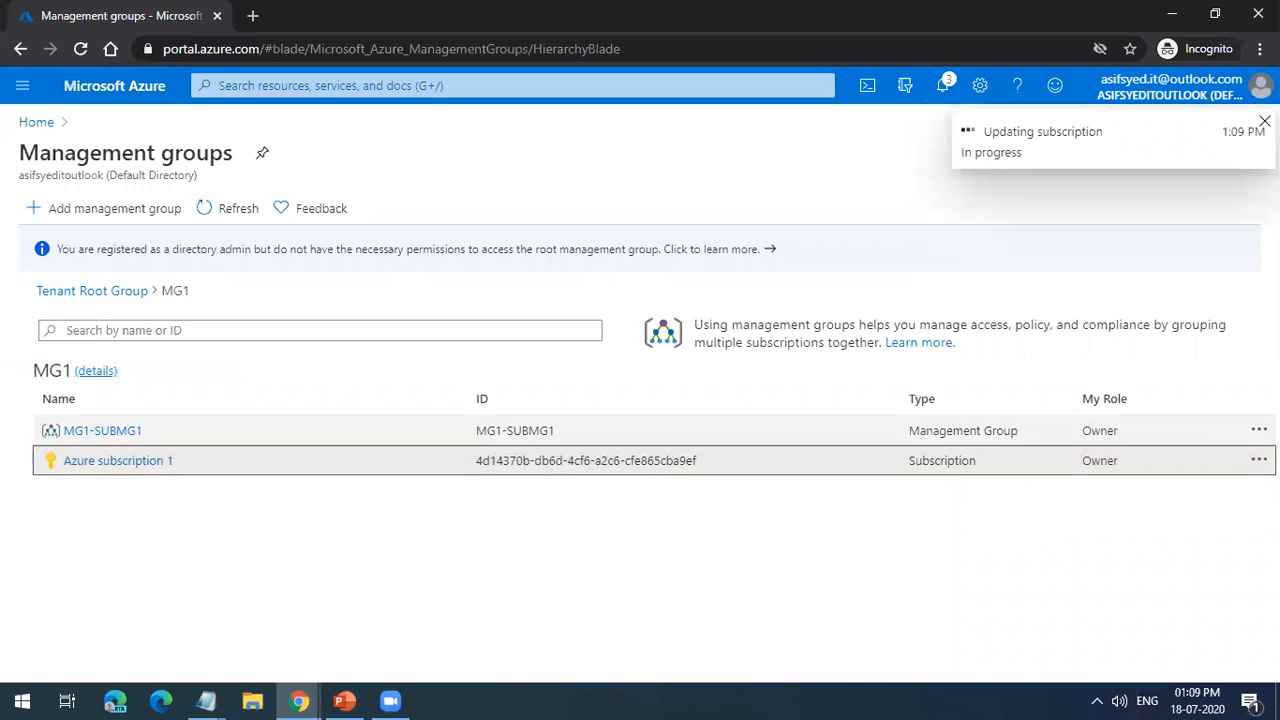
left_click(101, 297)
left_click(222, 211)
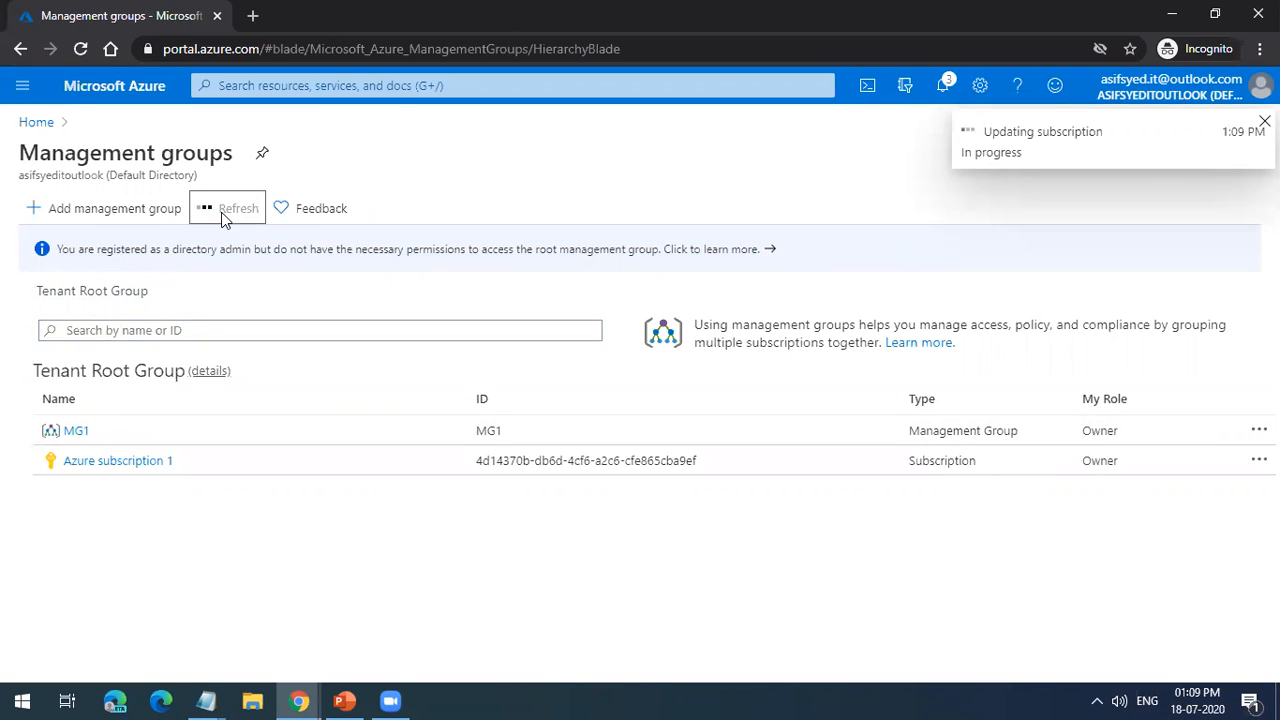
Step: Delete the MG1-SUBMG1 management group inside MG1
left_click(1240, 428)
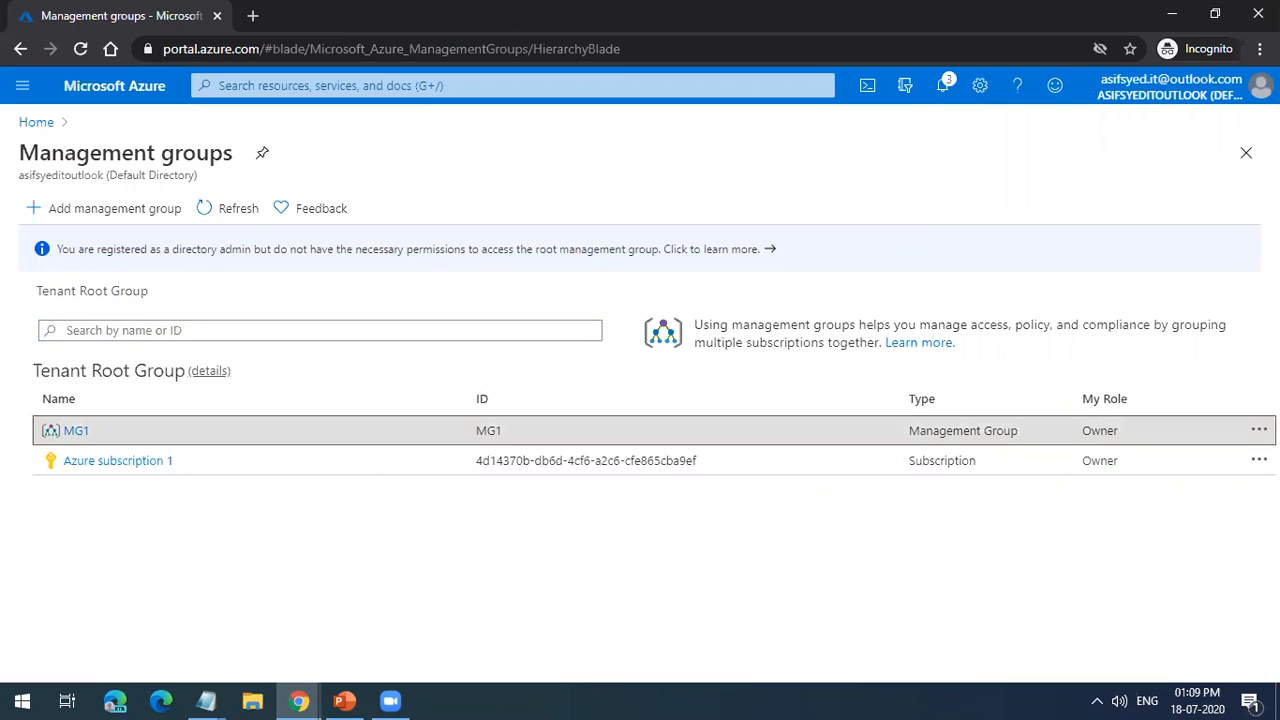
left_click(1257, 431)
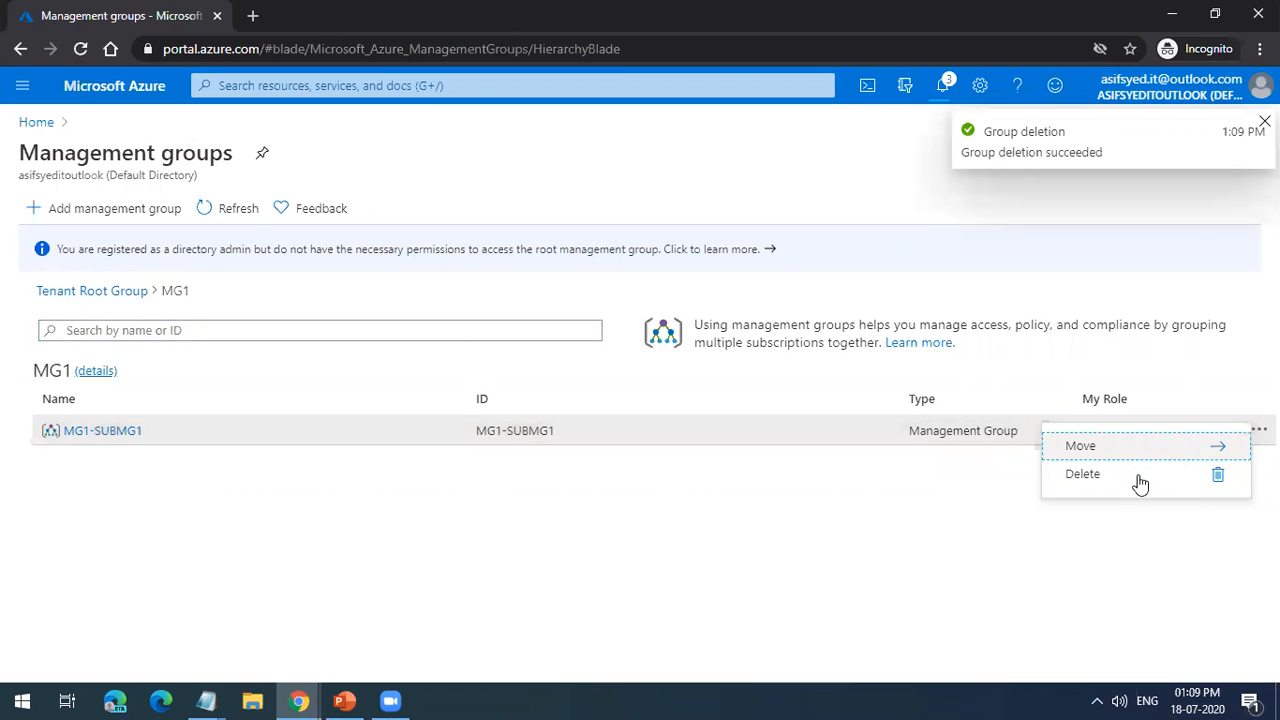
left_click(1082, 474)
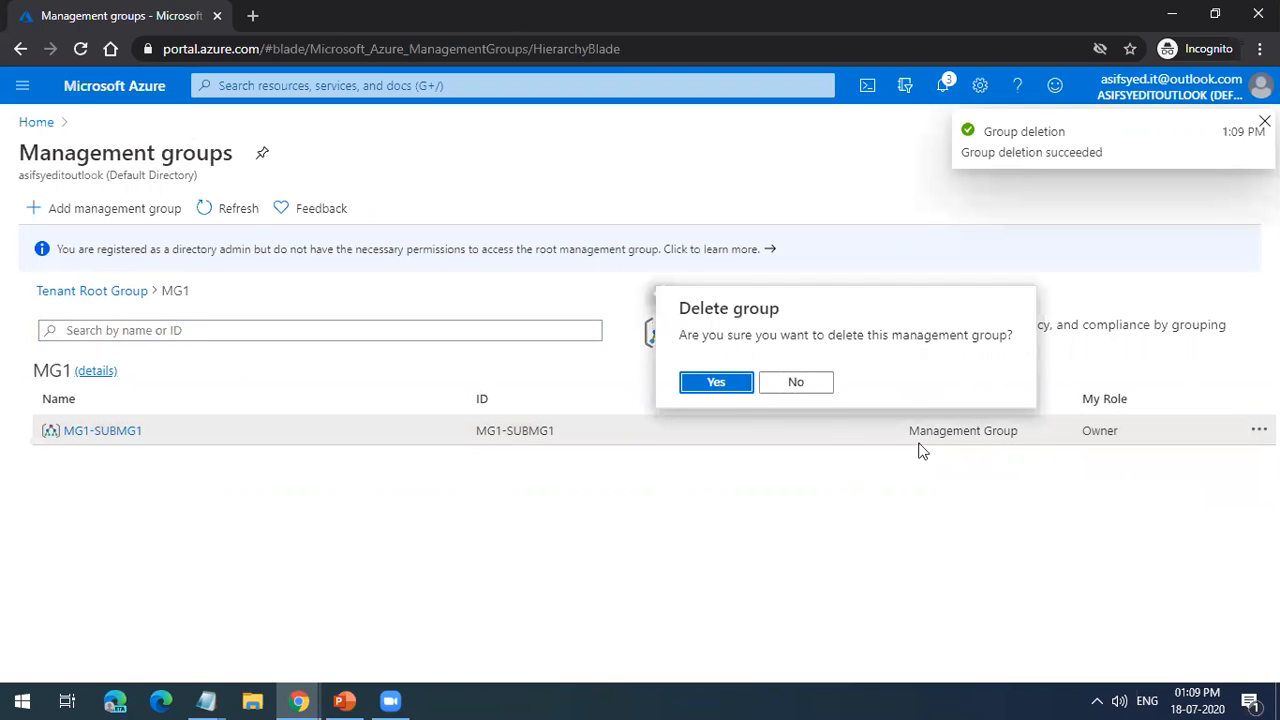
left_click(716, 383)
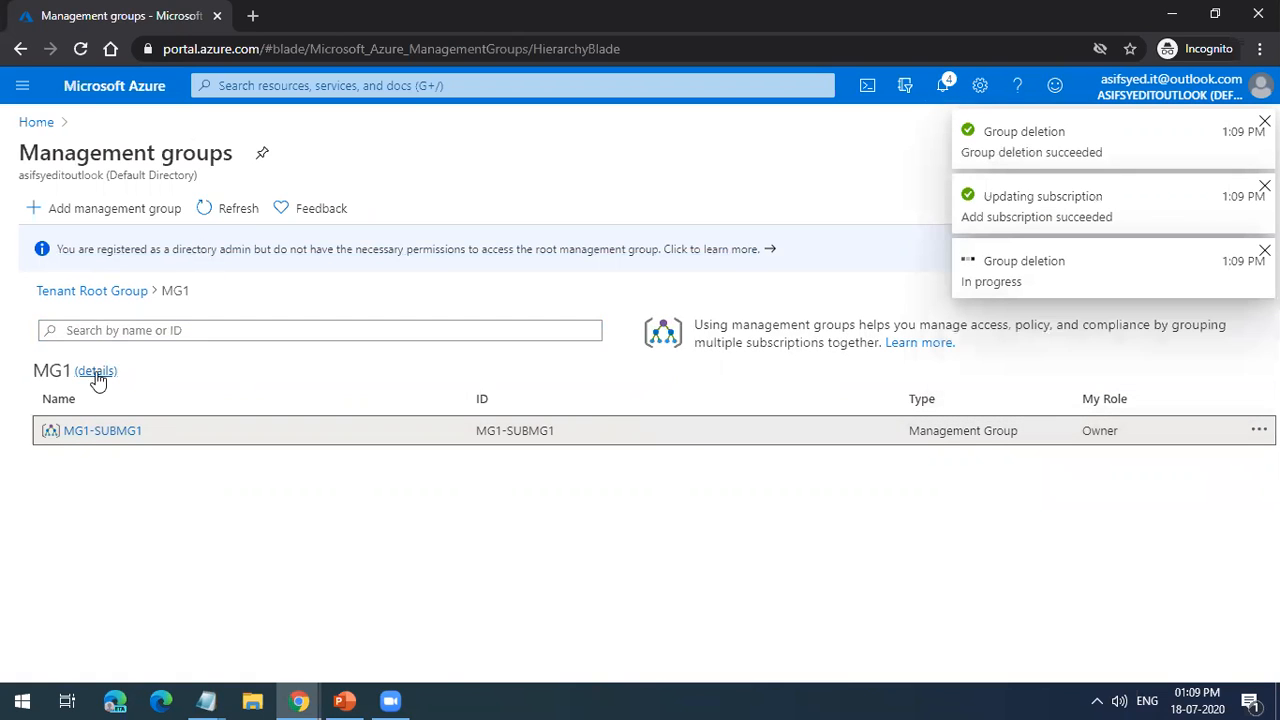
Step: Try to delete MG1 from the Tenant Root Group, refreshing the list between attempts
left_click(133, 292)
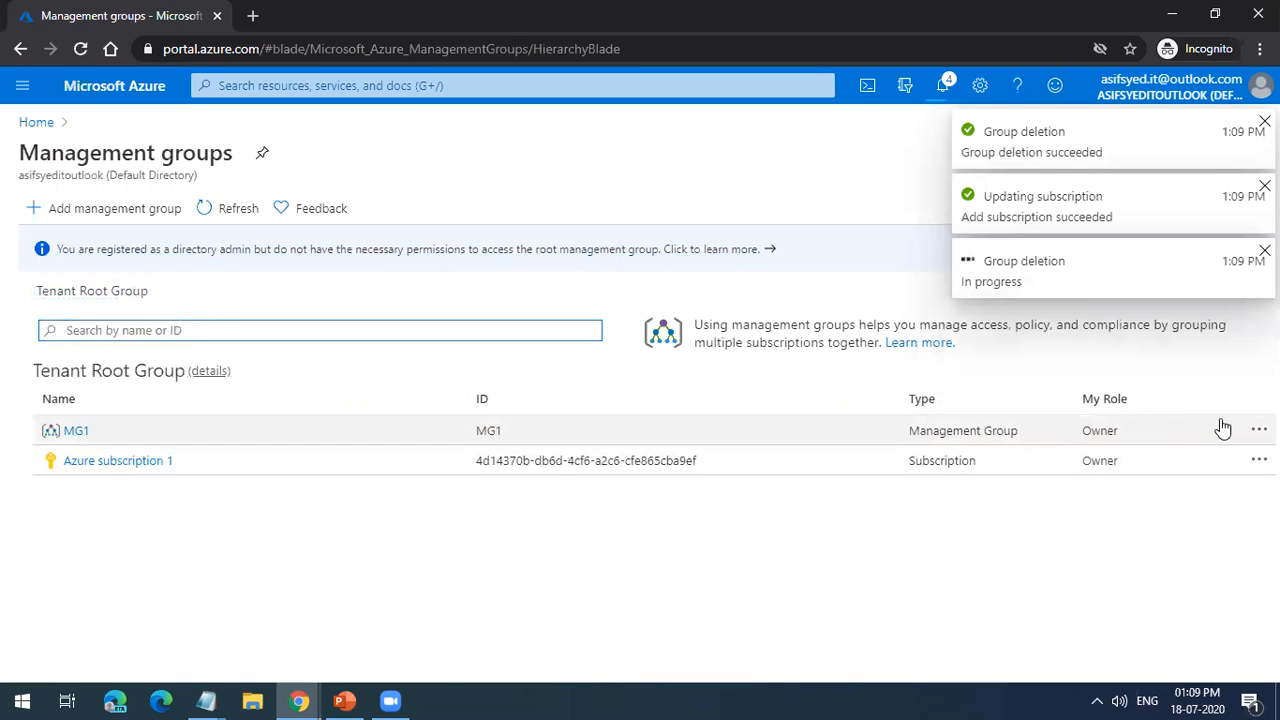
left_click(1254, 430)
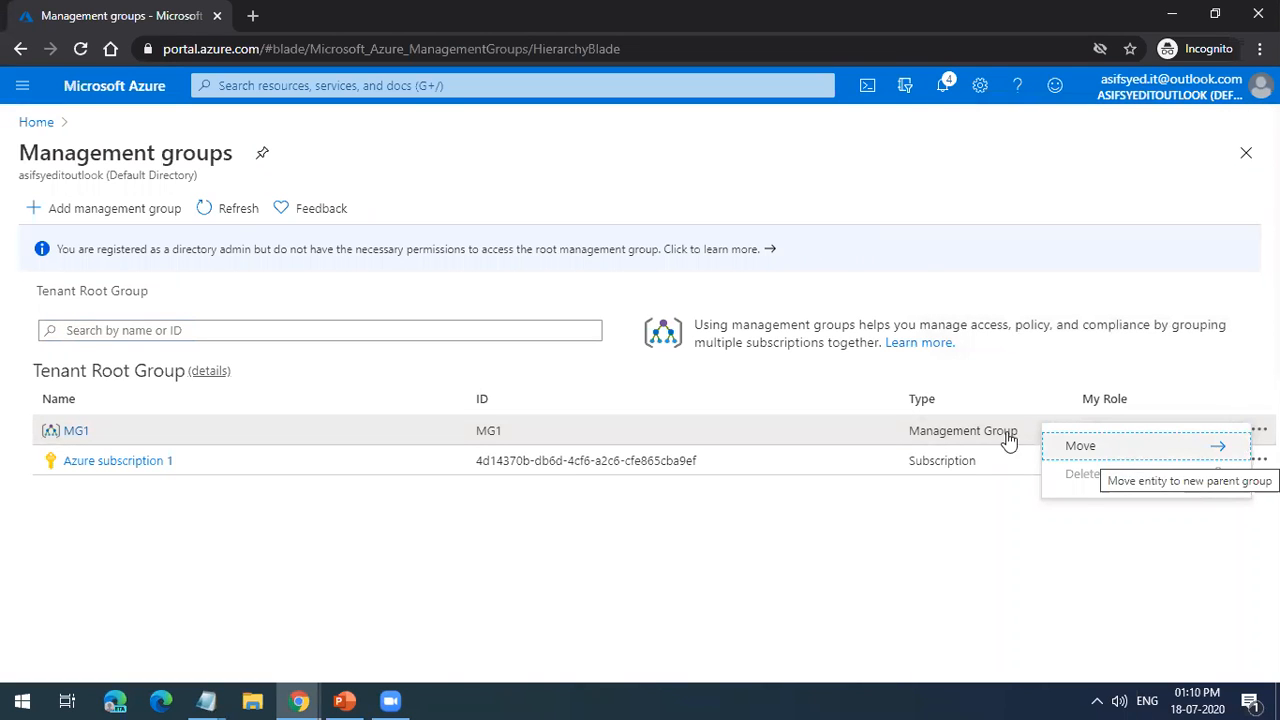
left_click(232, 210)
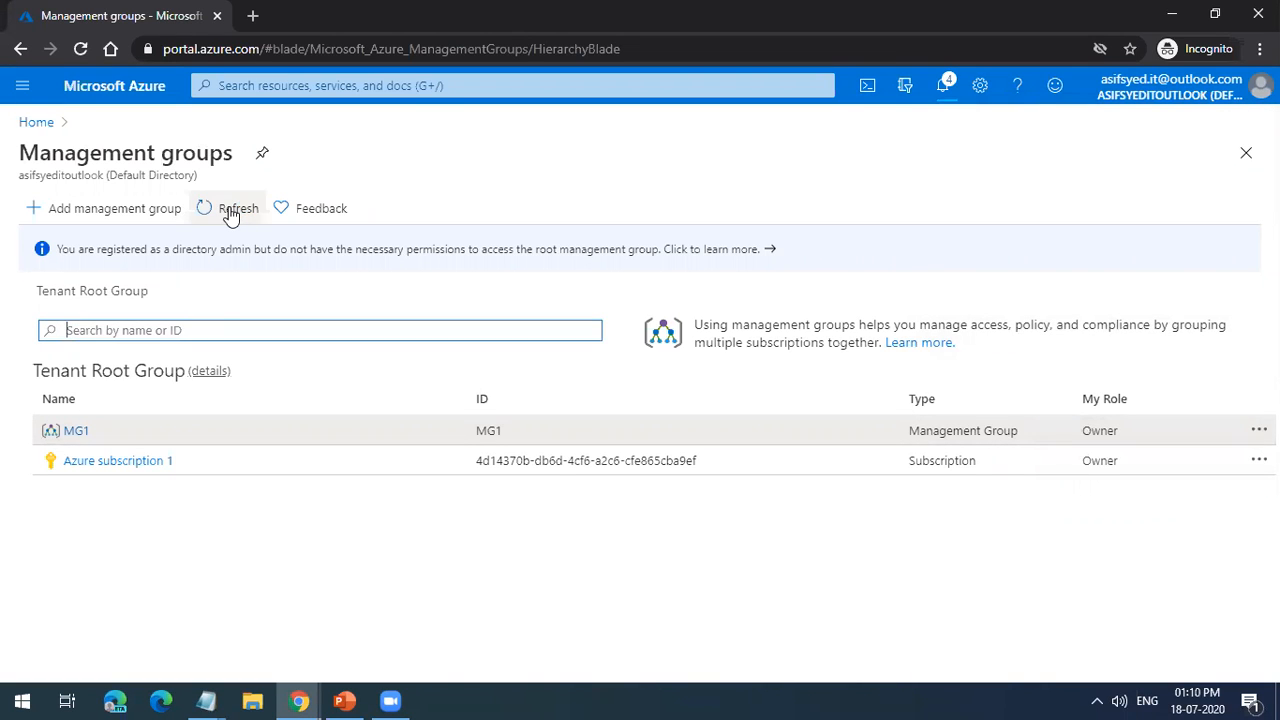
left_click(1259, 430)
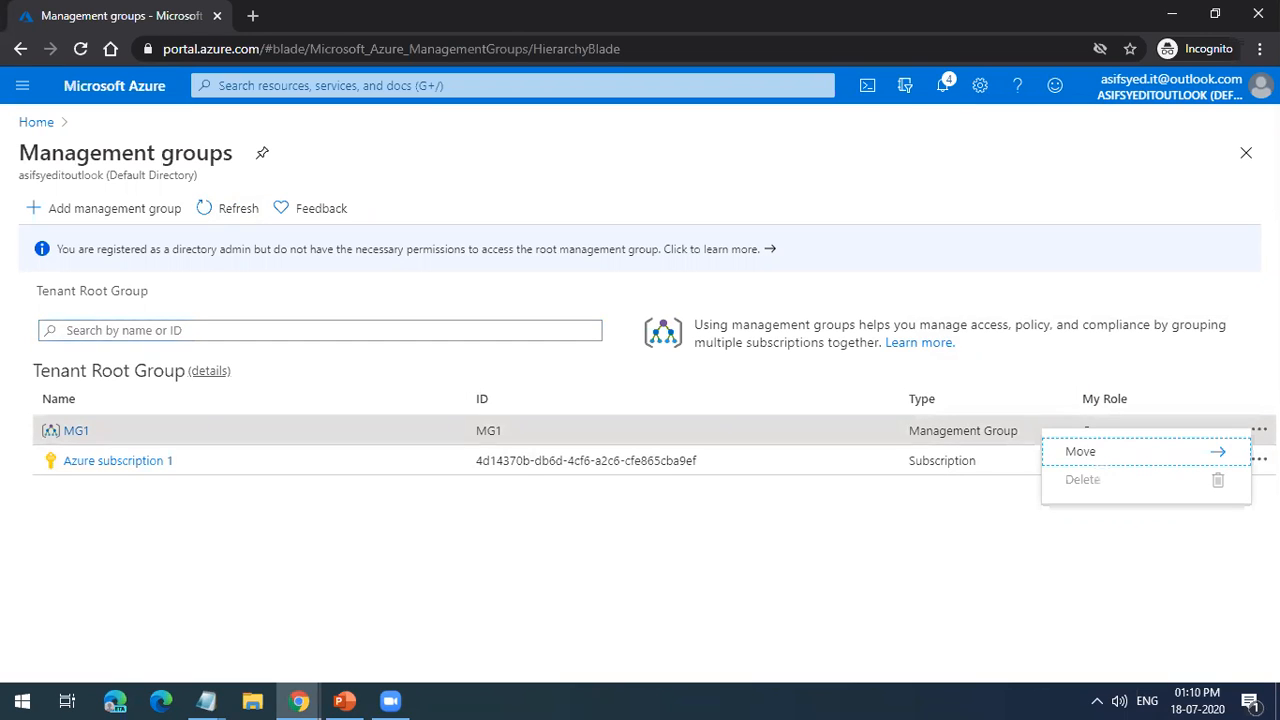
Step: Check the group deletion's progress in the notifications and refresh MG1's contents, ending back at the Tenant Root Group
left_click(77, 430)
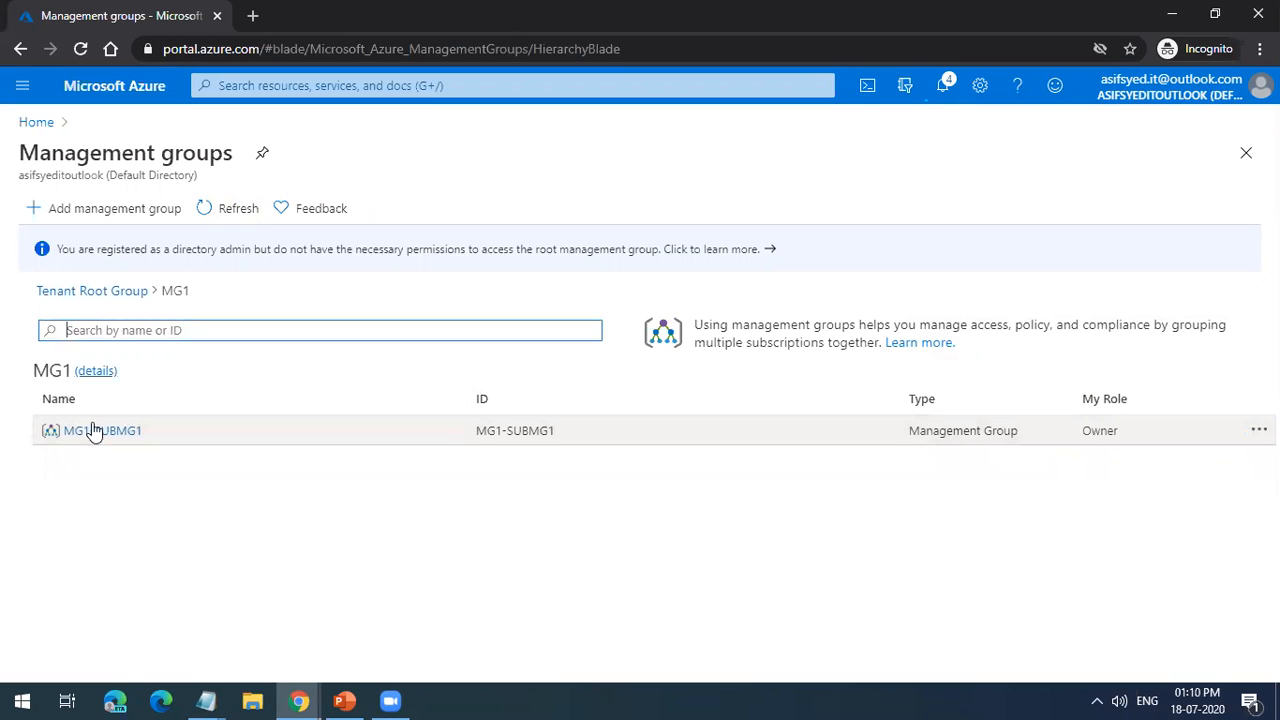
left_click(945, 87)
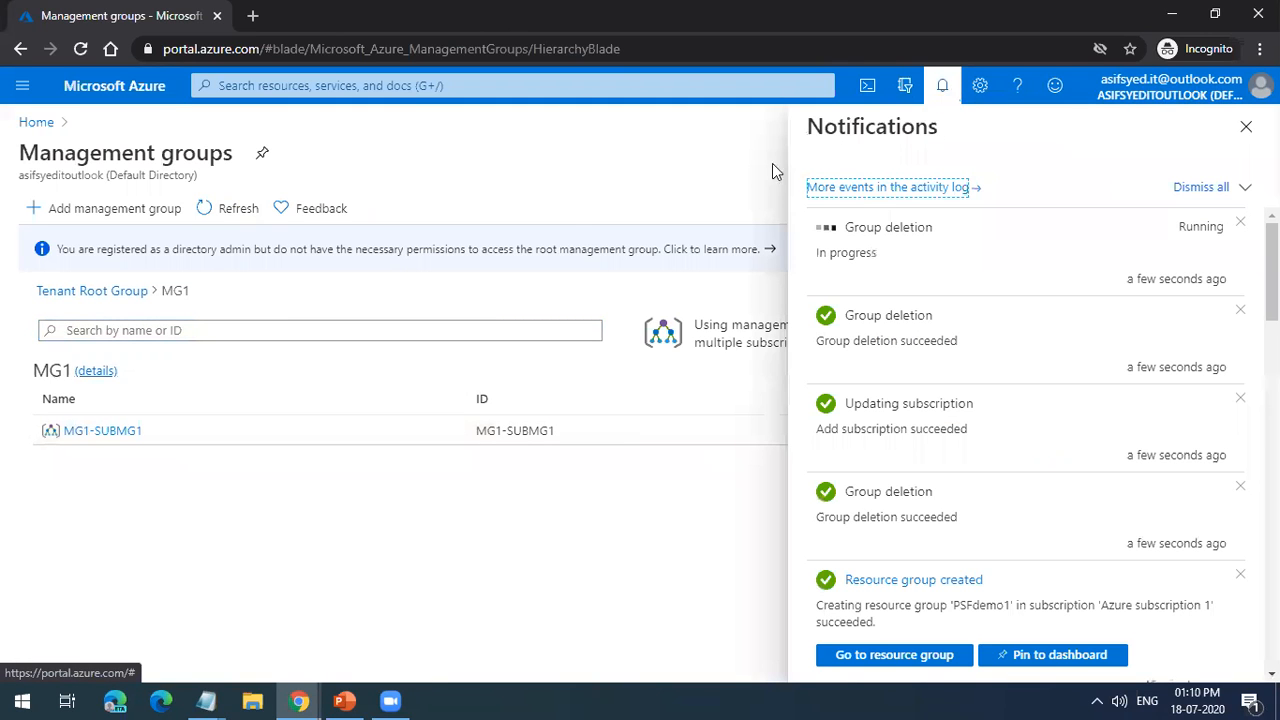
left_click(245, 218)
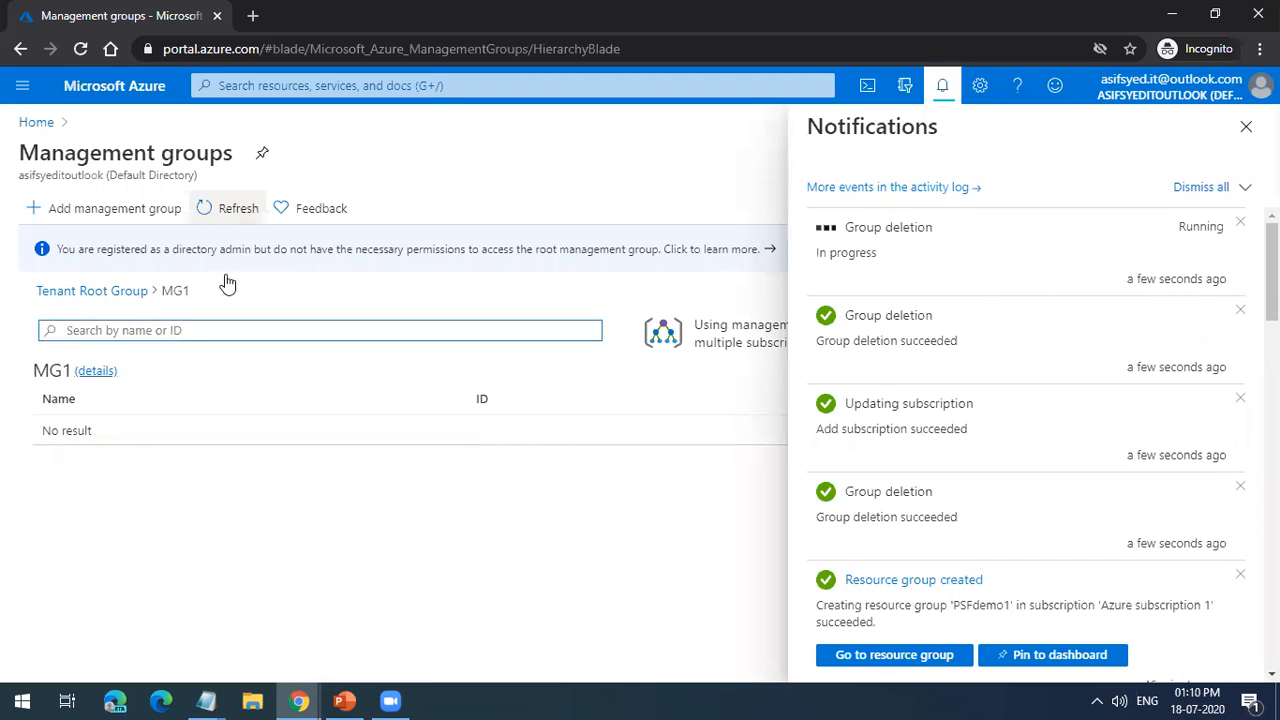
left_click(105, 292)
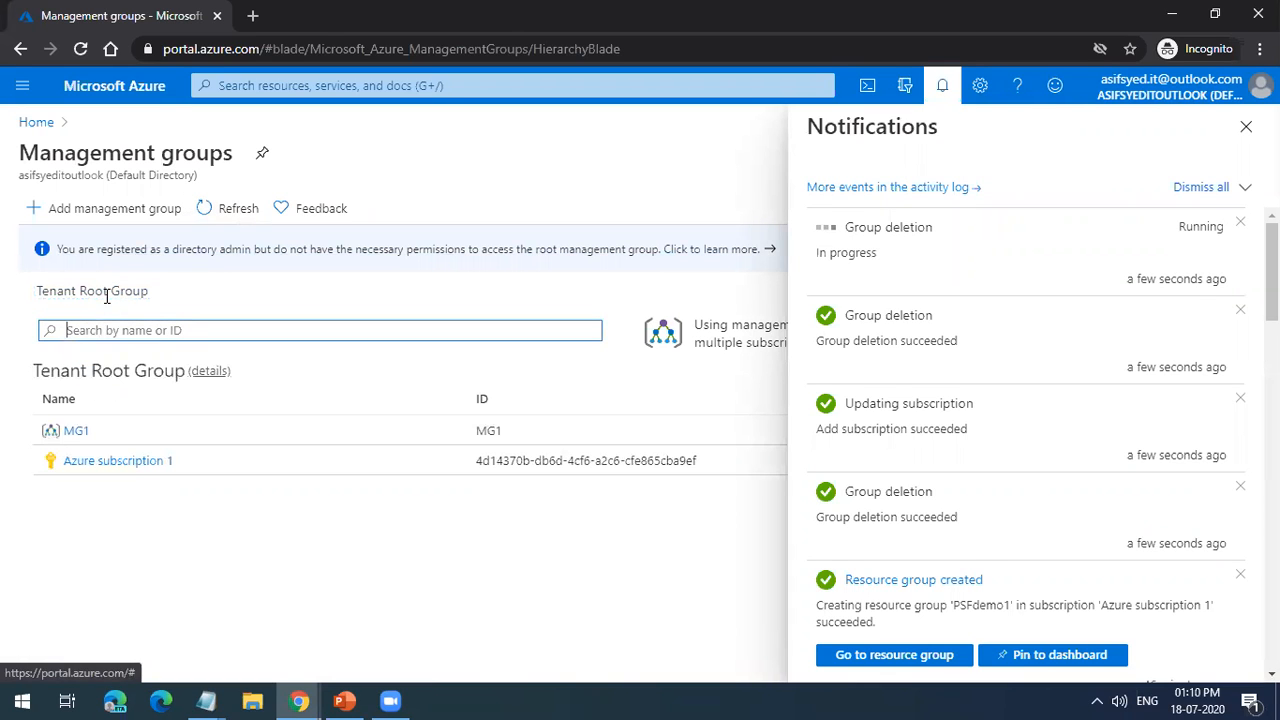
left_click(1246, 126)
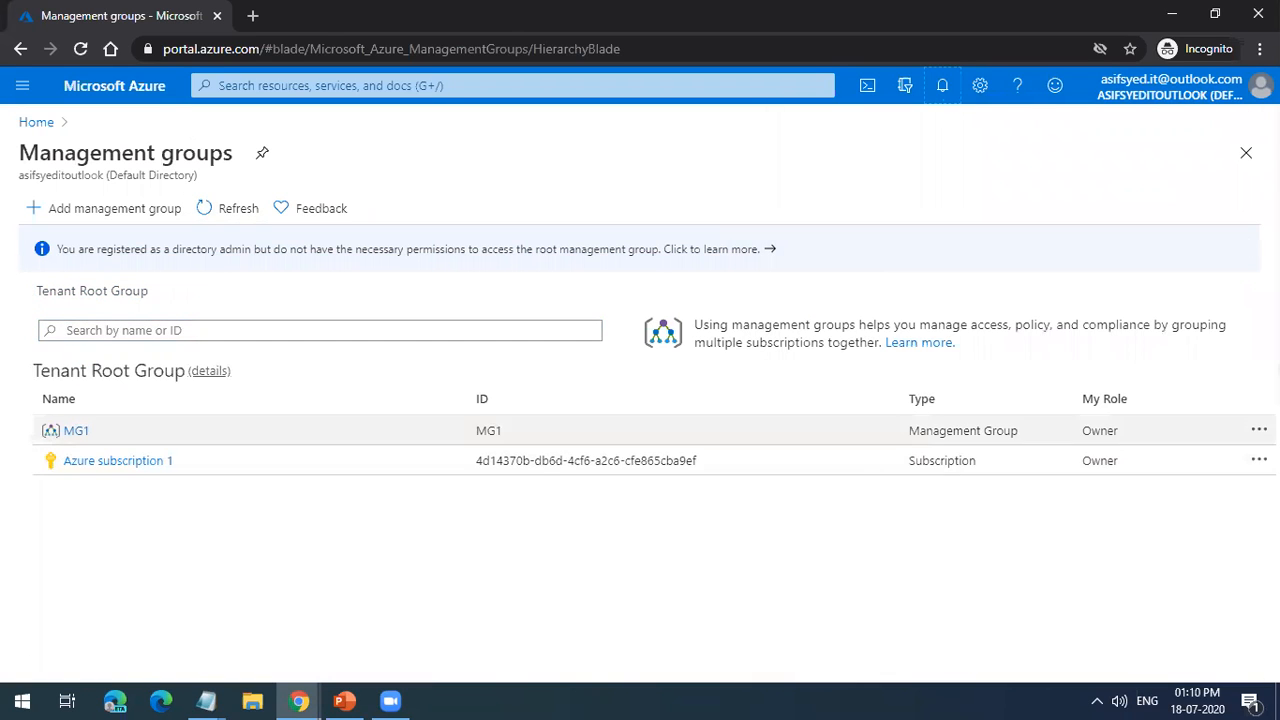
Step: Delete the MG1 management group, refresh the list and return to the portal home page
left_click(1259, 430)
left_click(1152, 470)
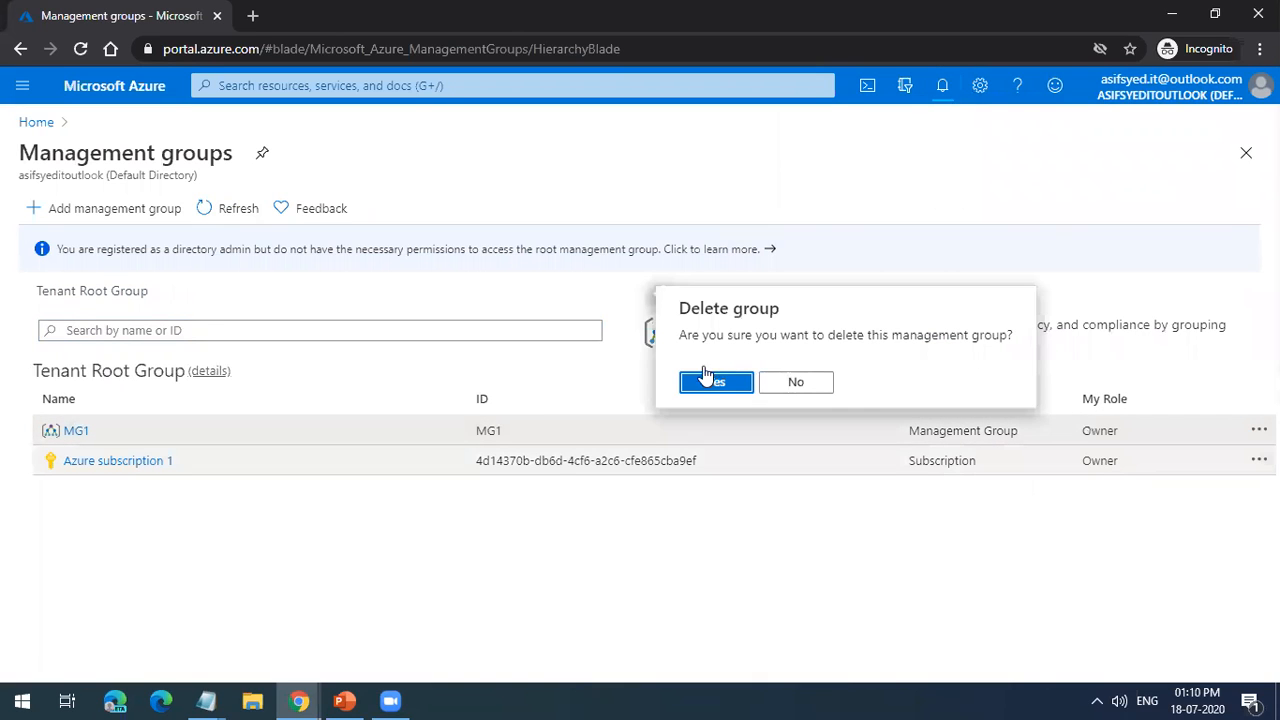
left_click(711, 383)
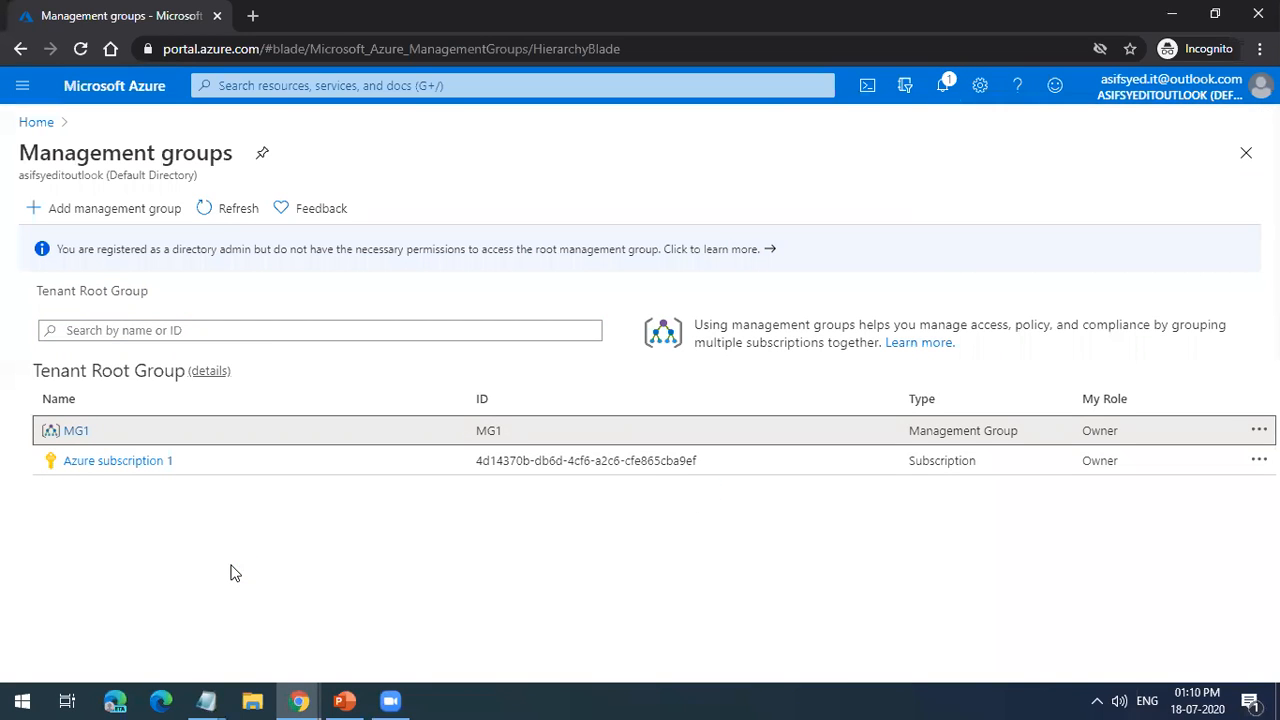
left_click(262, 216)
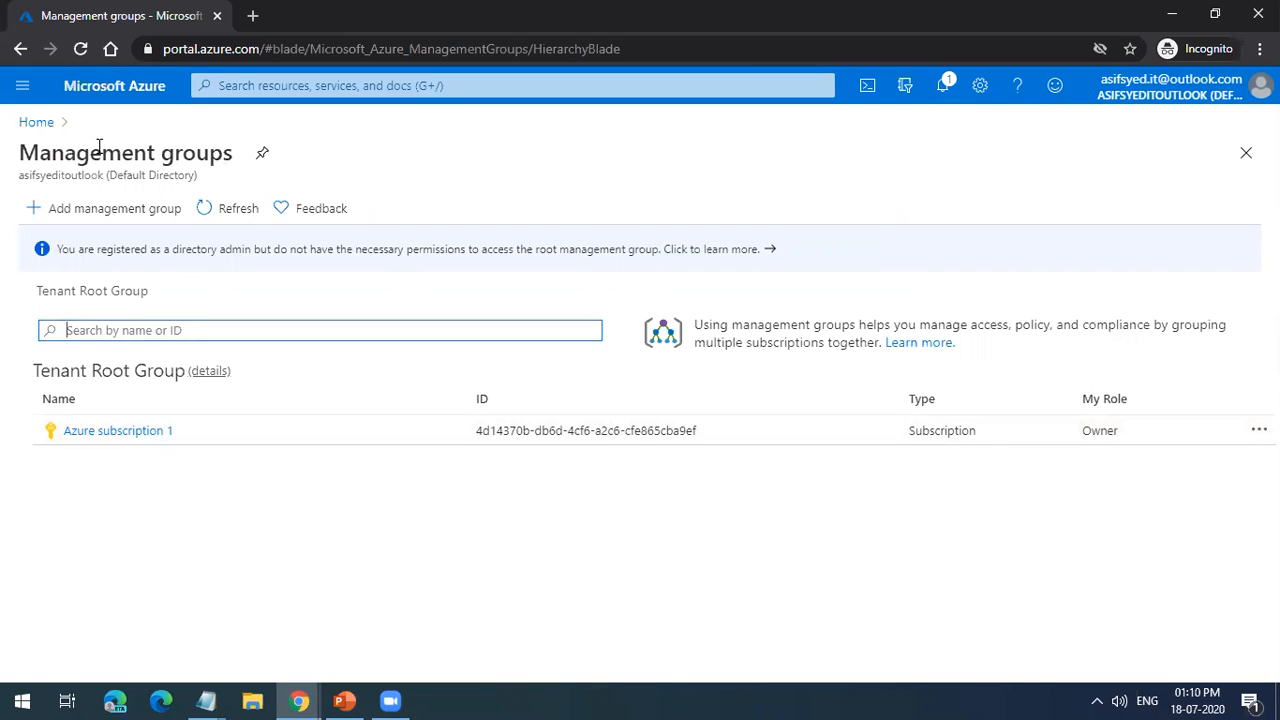
left_click(44, 124)
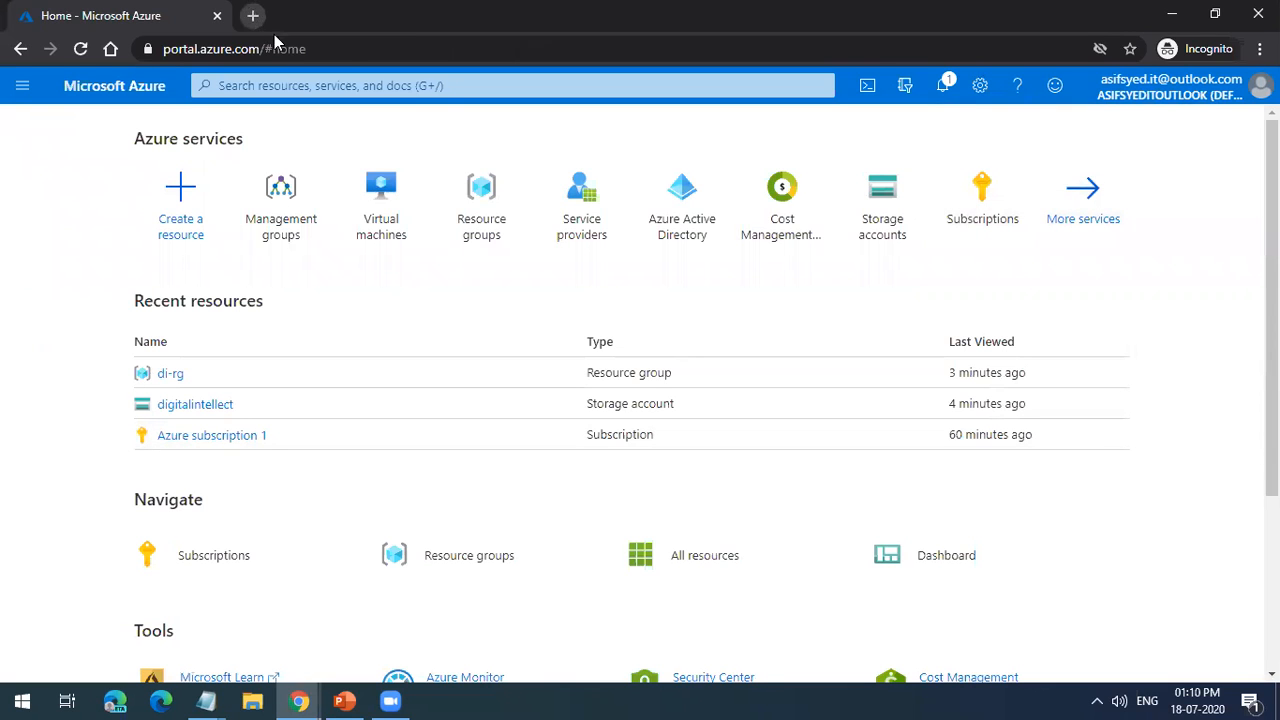
key("ctrl+t")
type("digitalinte")
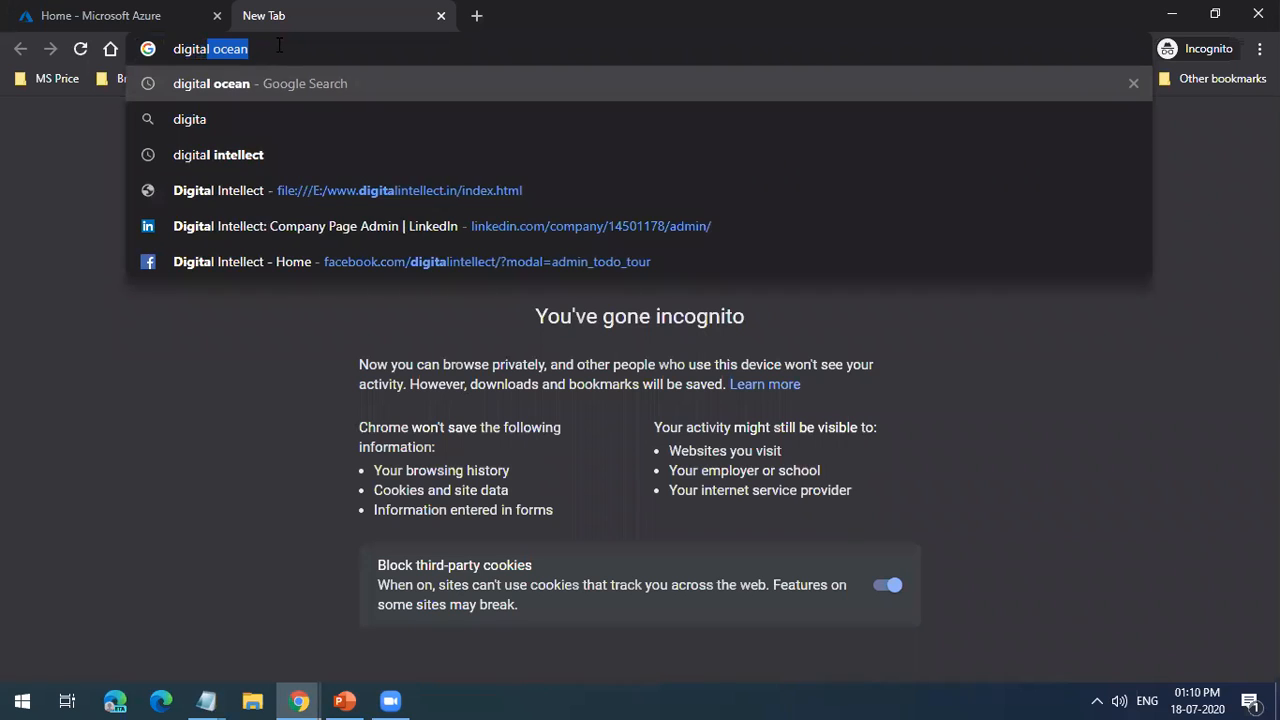
key("BackSpace")
key("BackSpace")
key("BackSpace")
key("BackSpace")
key("BackSpace")
key("BackSpace")
key("BackSpace")
key("BackSpace")
key("BackSpace")
key("BackSpace")
key("BackSpace")
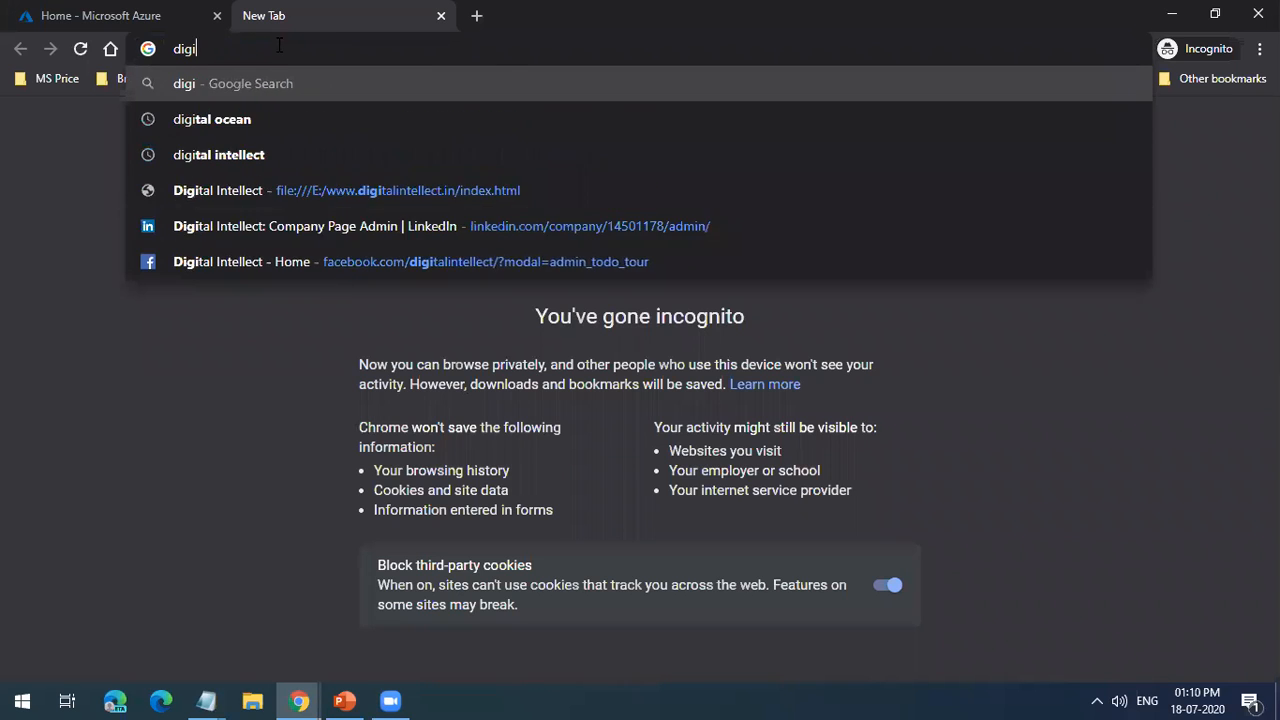
type("www.digitaln")
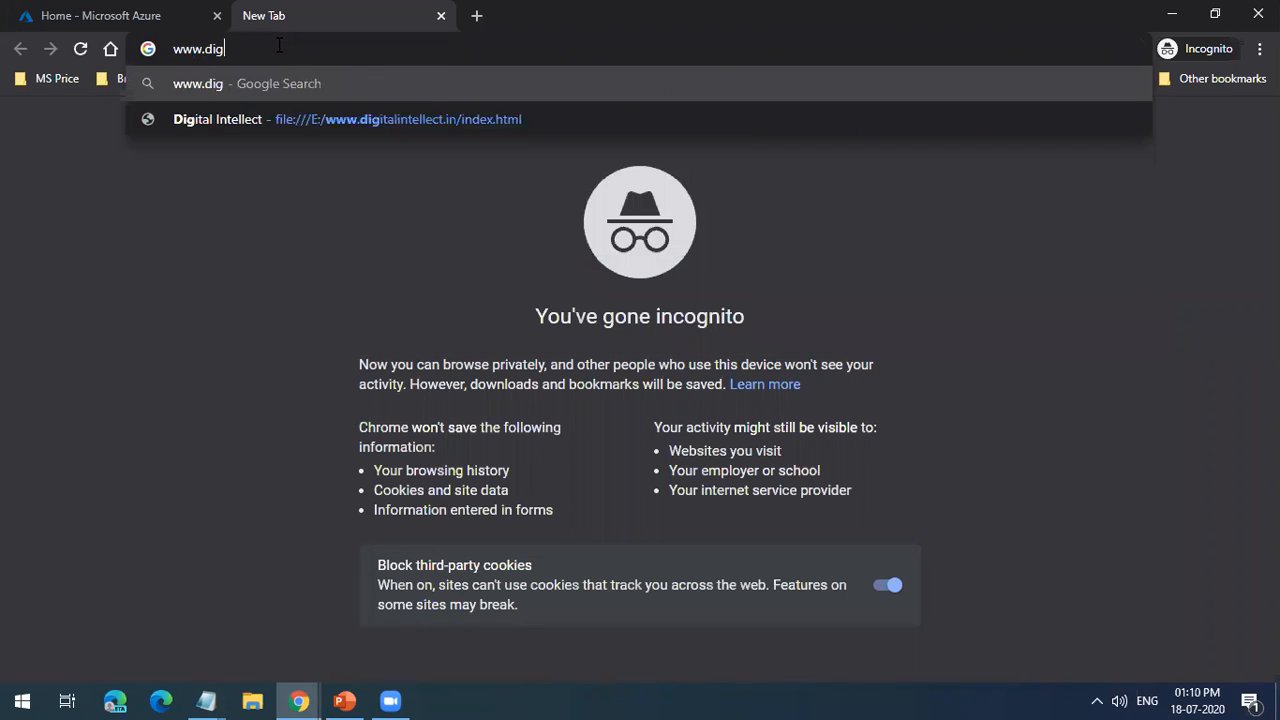
key("BackSpace")
type("intllec")
key("BackSpace")
key("BackSpace")
key("BackSpace")
key("BackSpace")
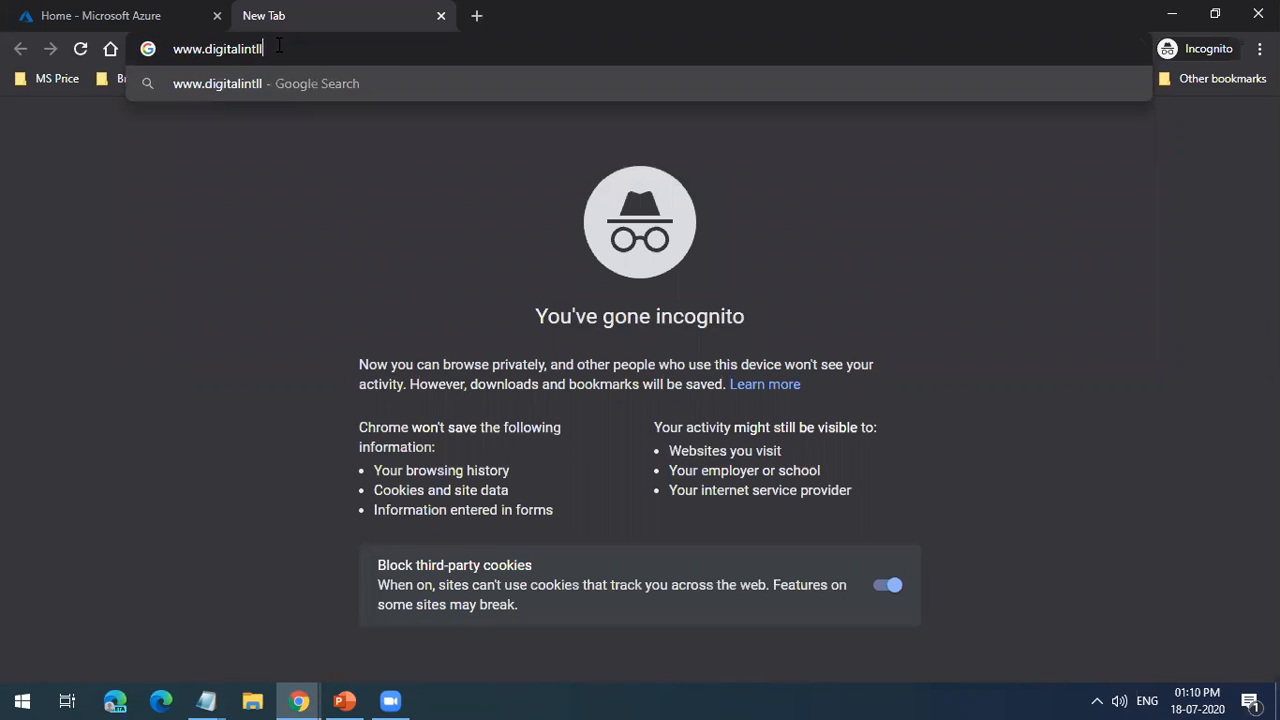
type("ellect")
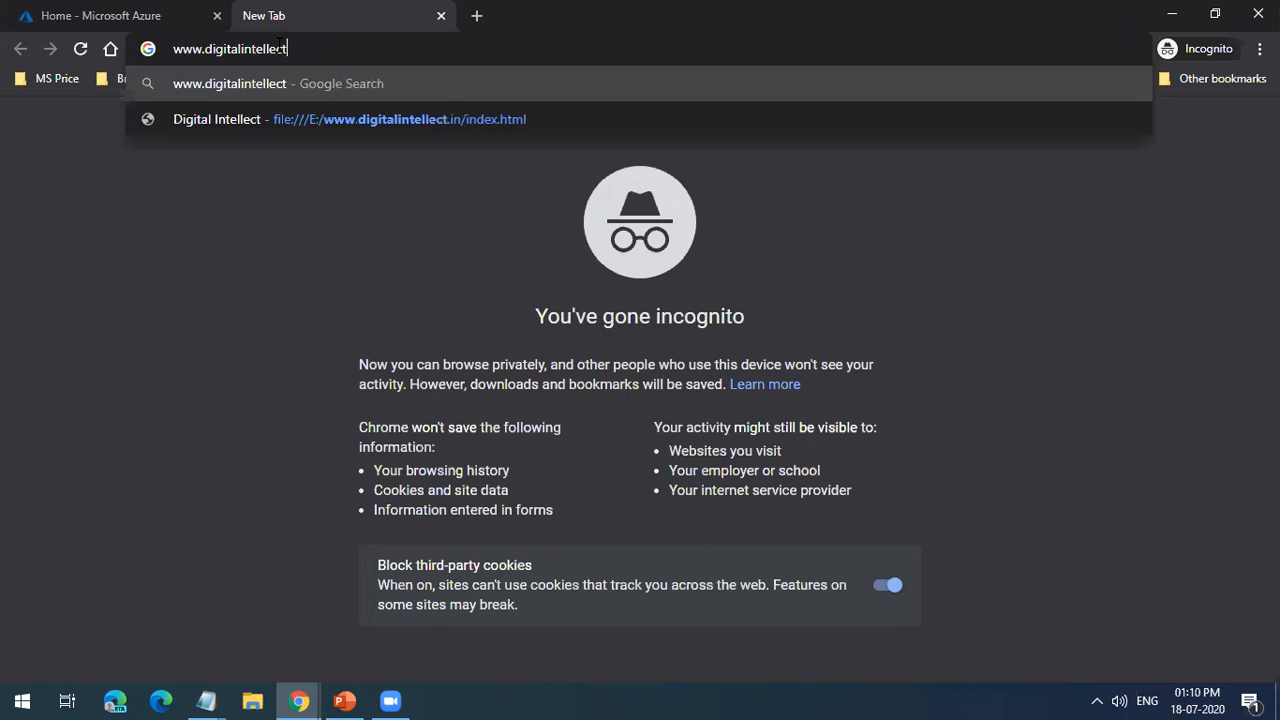
type(".in")
key("Return")
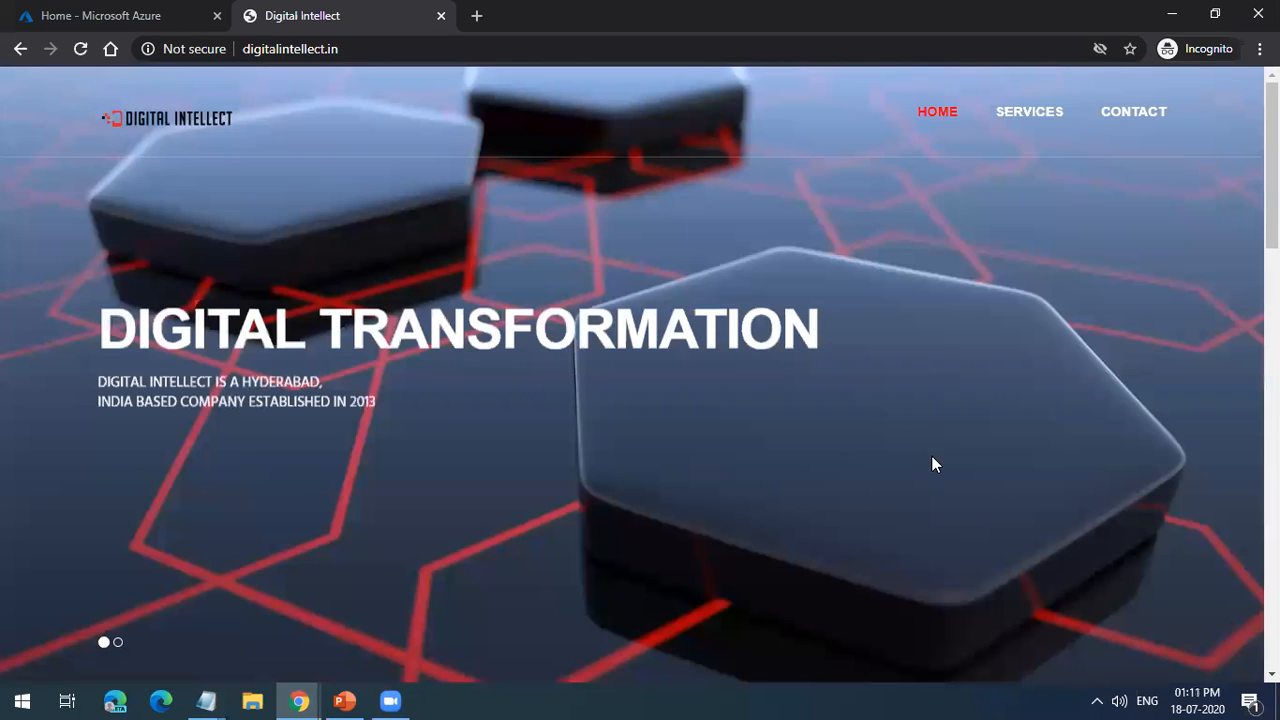
scroll(931, 460, "down", 8)
scroll(823, 466, "down", 10)
scroll(823, 471, "up", 10)
Step: Switch back to the Azure portal and open the overview of the digitalintellect storage account
left_click(128, 16)
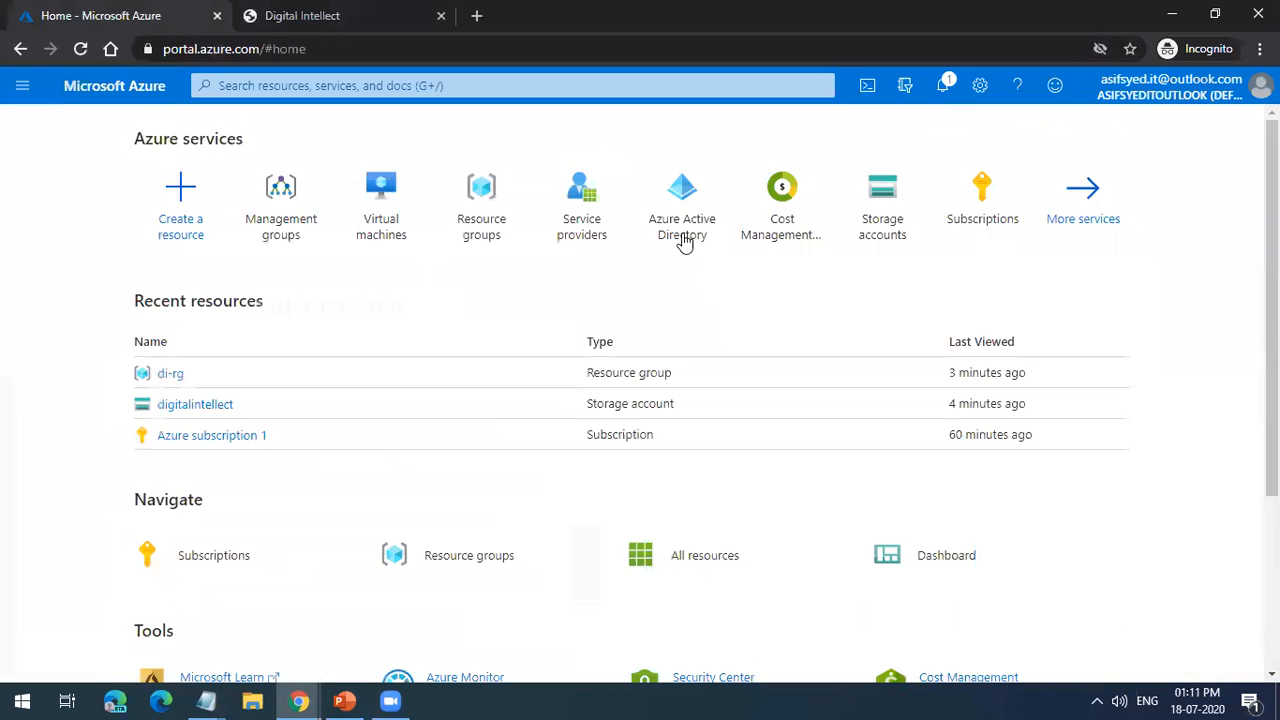
left_click(199, 408)
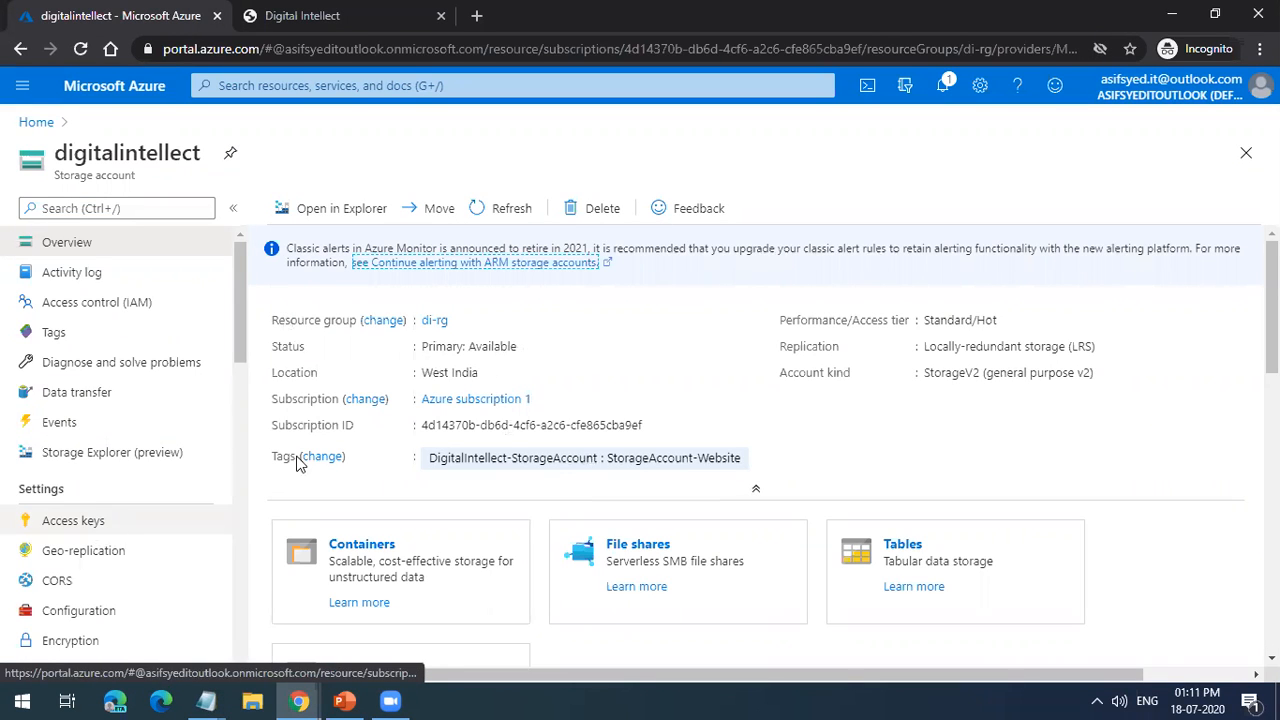
left_click(303, 700)
left_click(505, 615)
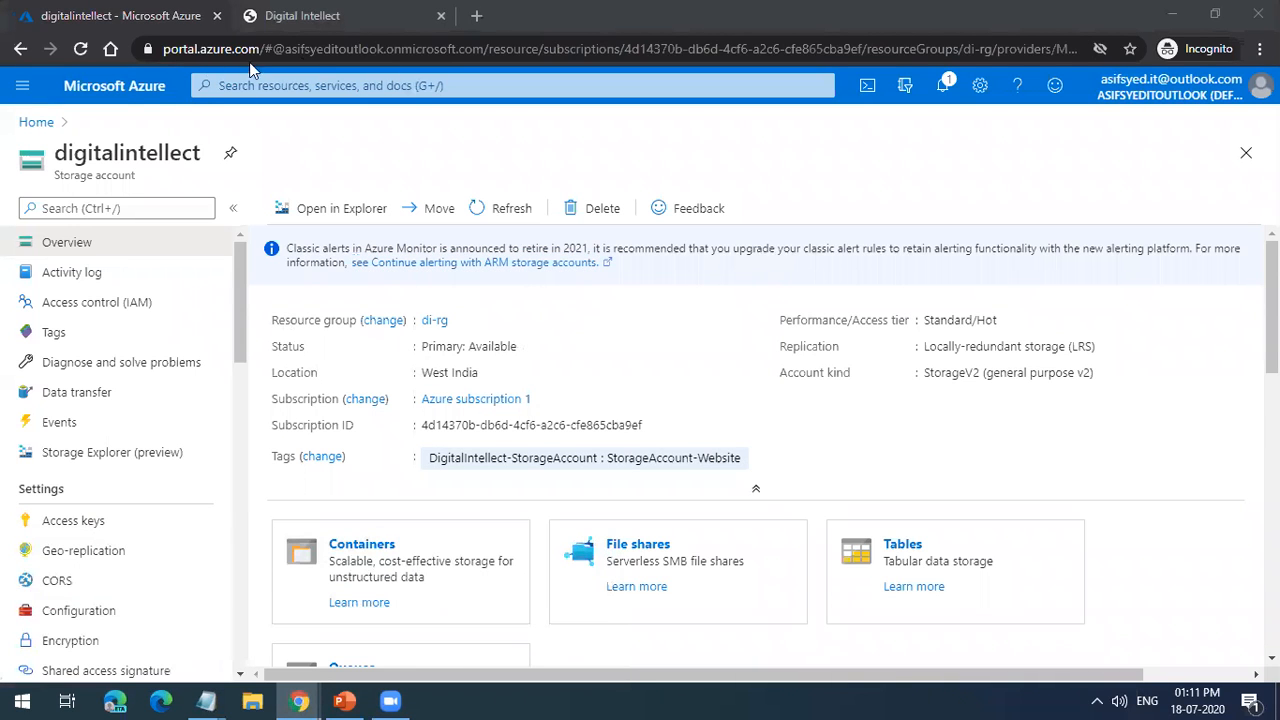
Step: Switch to the Digital Intellect website and look through its services and contact sections
key("ctrl+Tab")
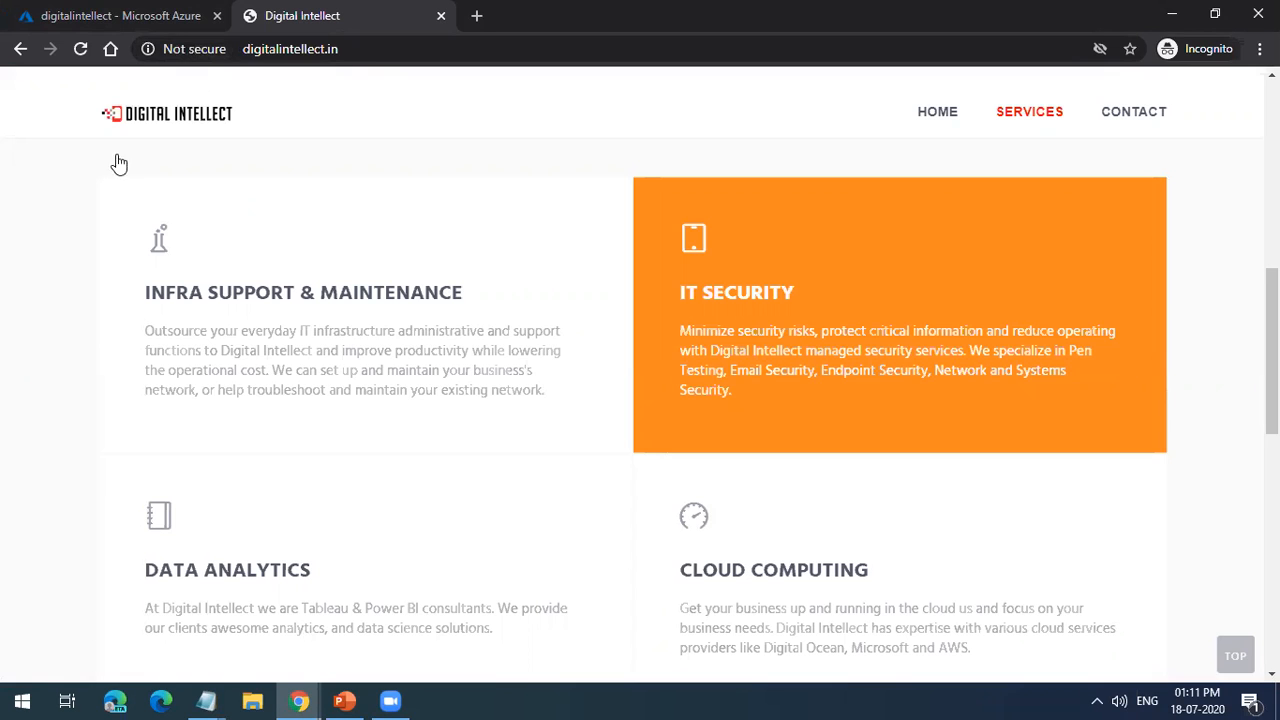
scroll(45, 341, "down", 8)
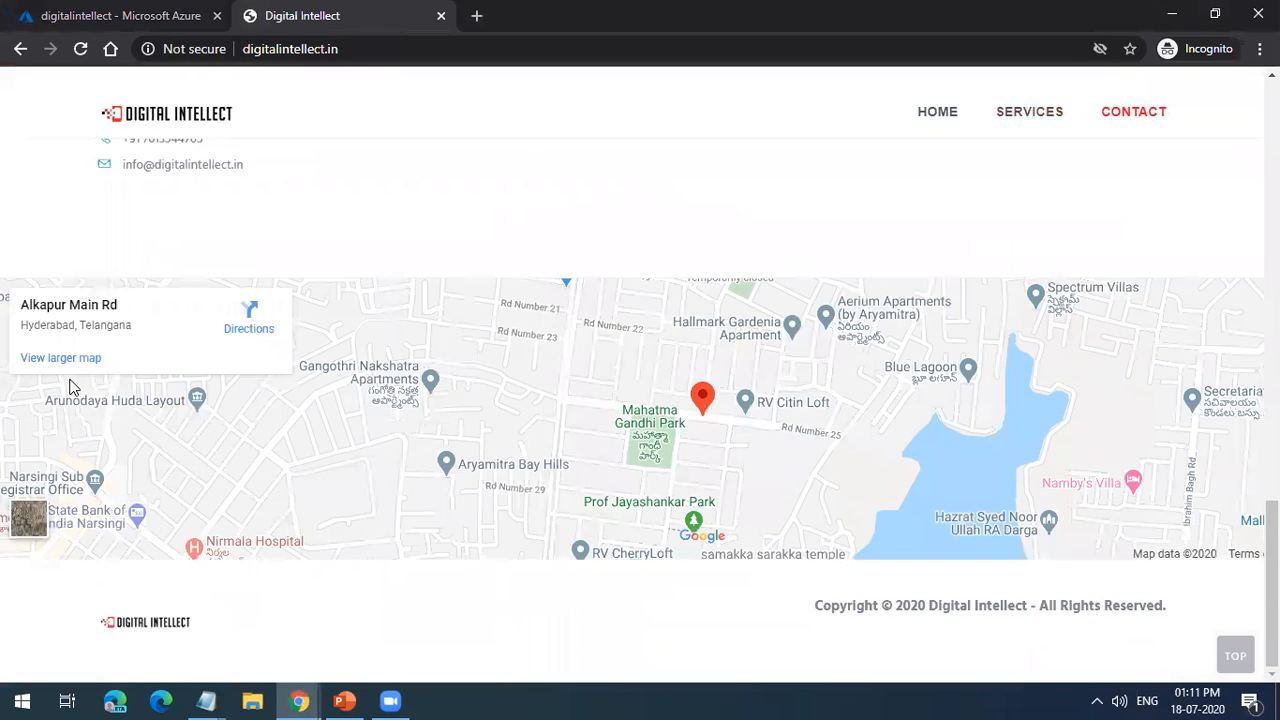
scroll(243, 457, "up", 10)
Step: Return to the Azure portal's home page and open the notifications
left_click(100, 18)
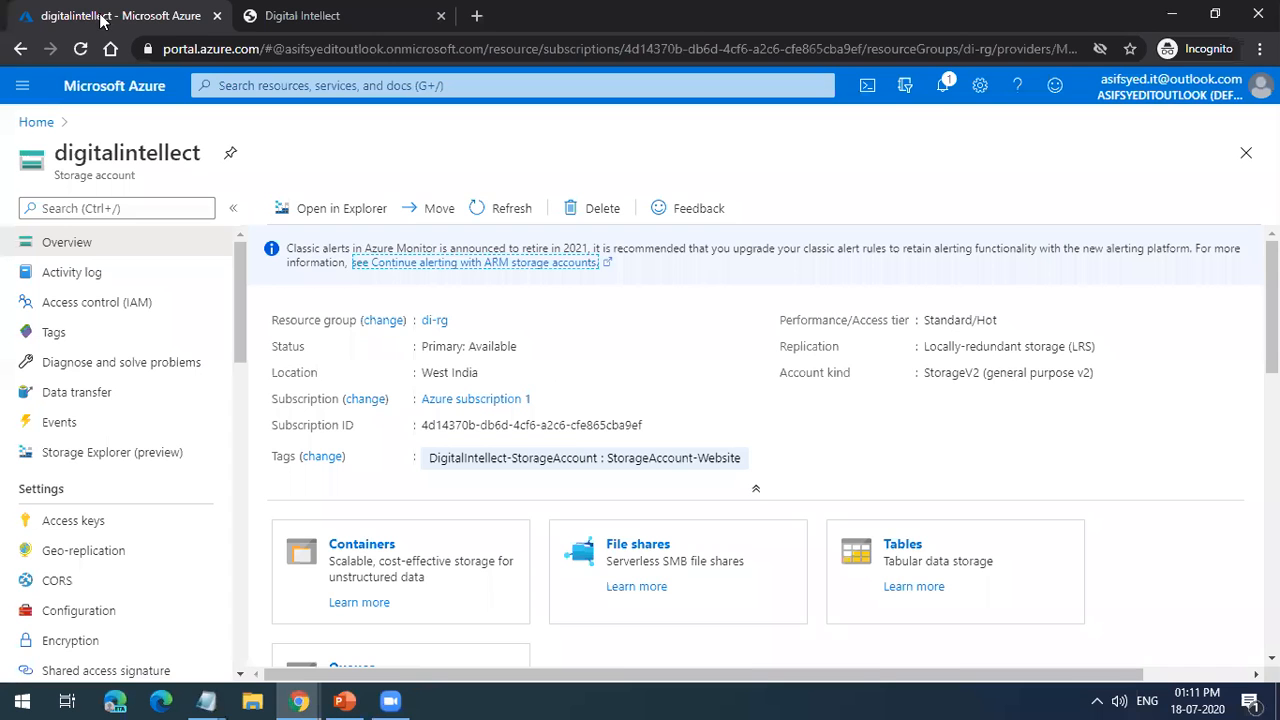
left_click(28, 125)
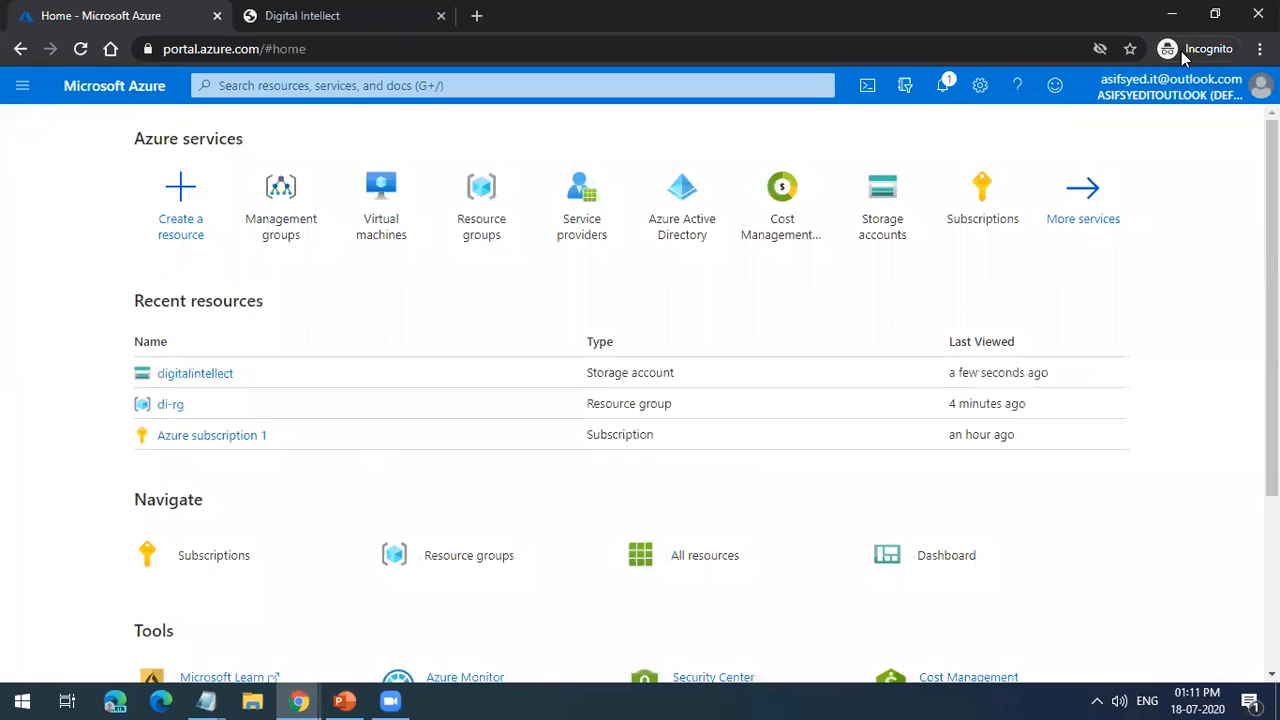
left_click(957, 96)
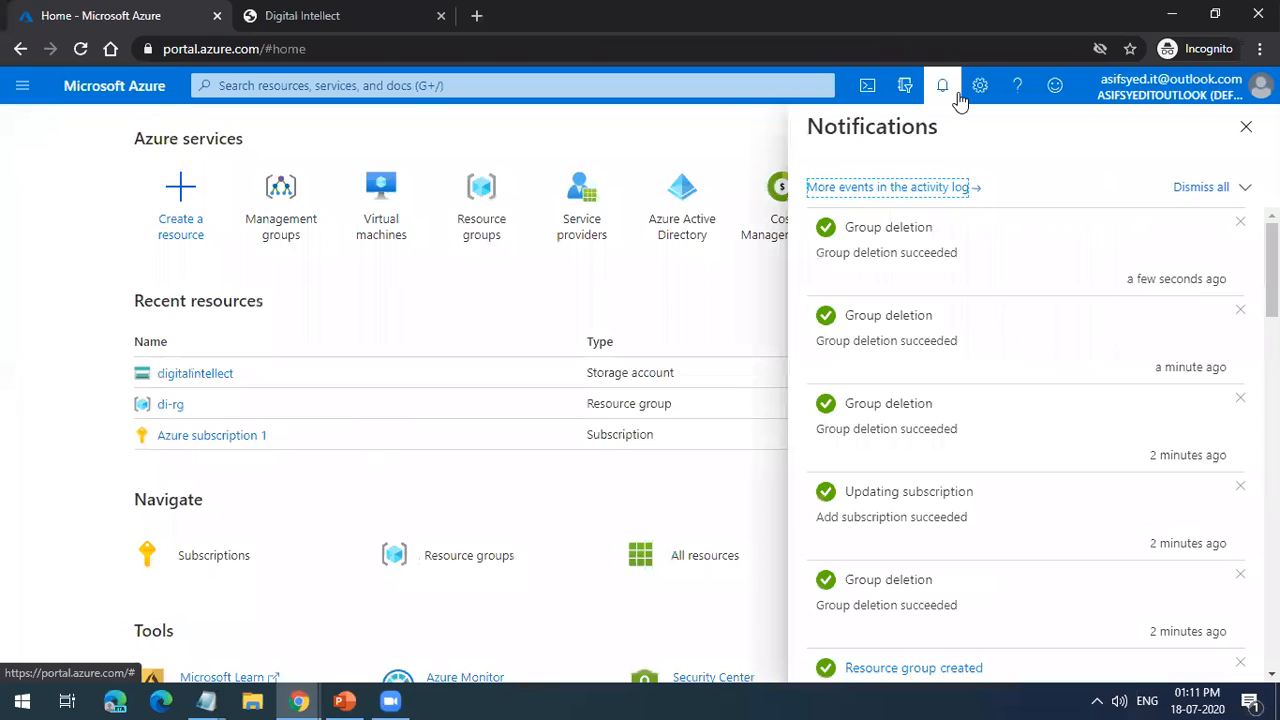